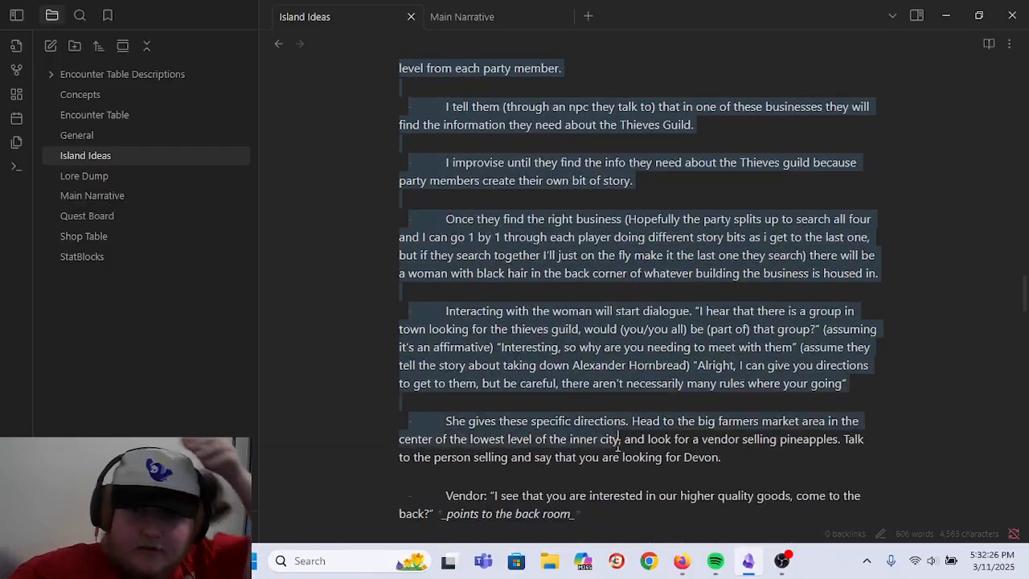
- Look through the Isle of Lost Souls notes to the end, then return to the section's heading
scroll(623, 452, "down", 13)
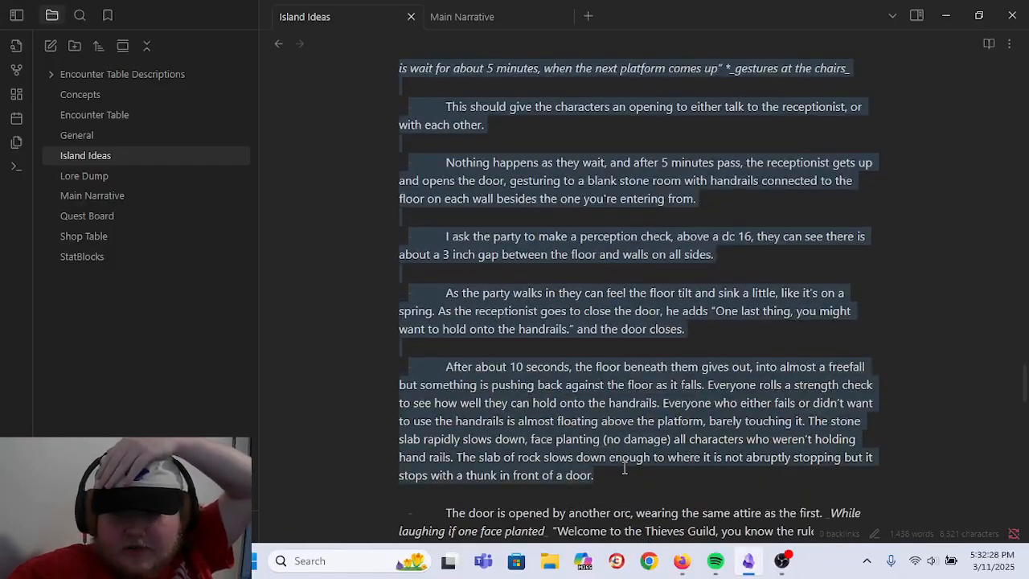
scroll(617, 494, "down", 15)
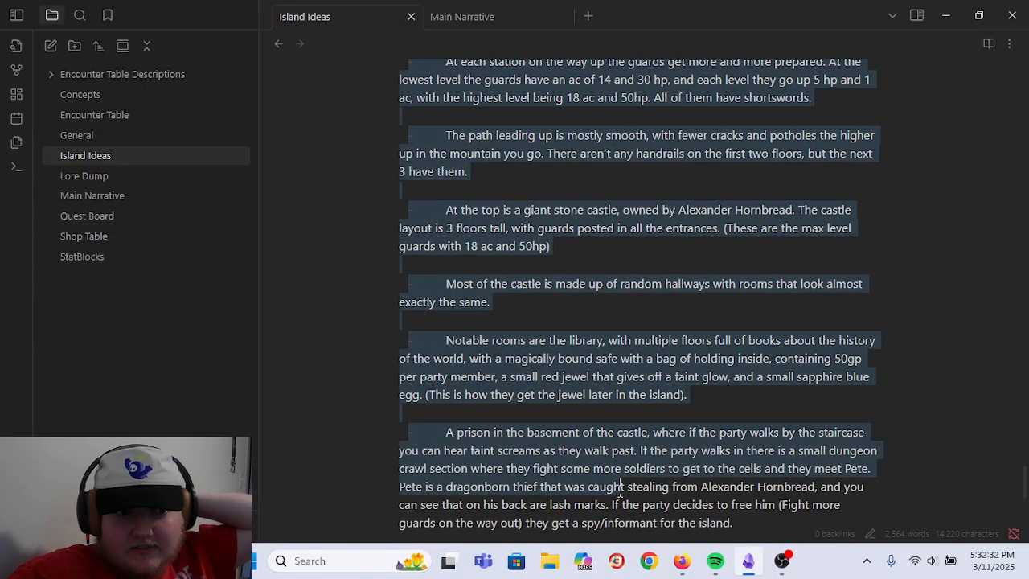
scroll(587, 500, "down", 4)
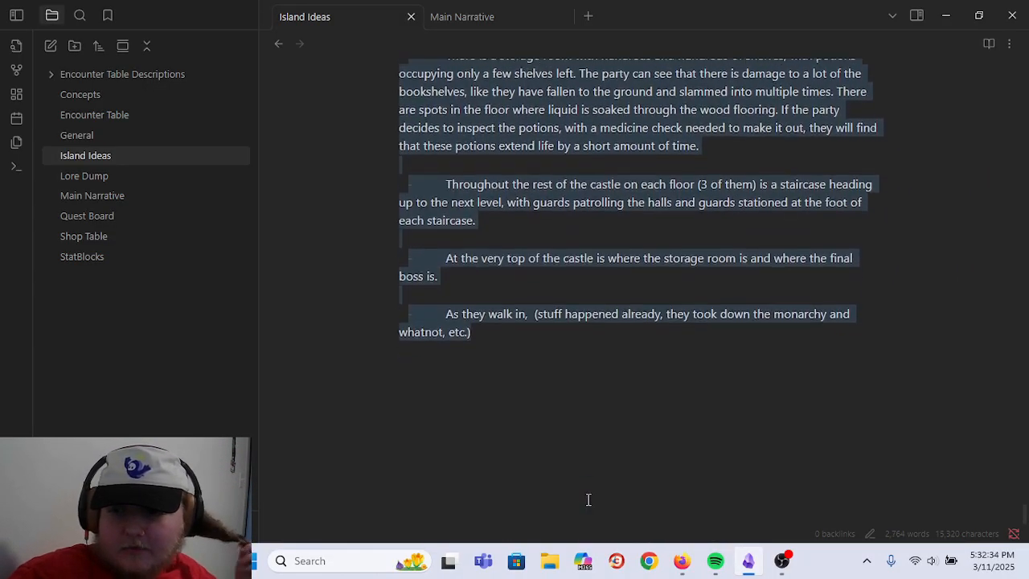
left_click_drag(317, 264, 388, 223)
scroll(378, 231, "up", 2)
scroll(399, 222, "up", 10)
scroll(414, 222, "up", 3)
scroll(426, 221, "up", 13)
scroll(439, 218, "up", 9)
scroll(483, 216, "up", 6)
scroll(453, 216, "up", 7)
scroll(427, 202, "up", 8)
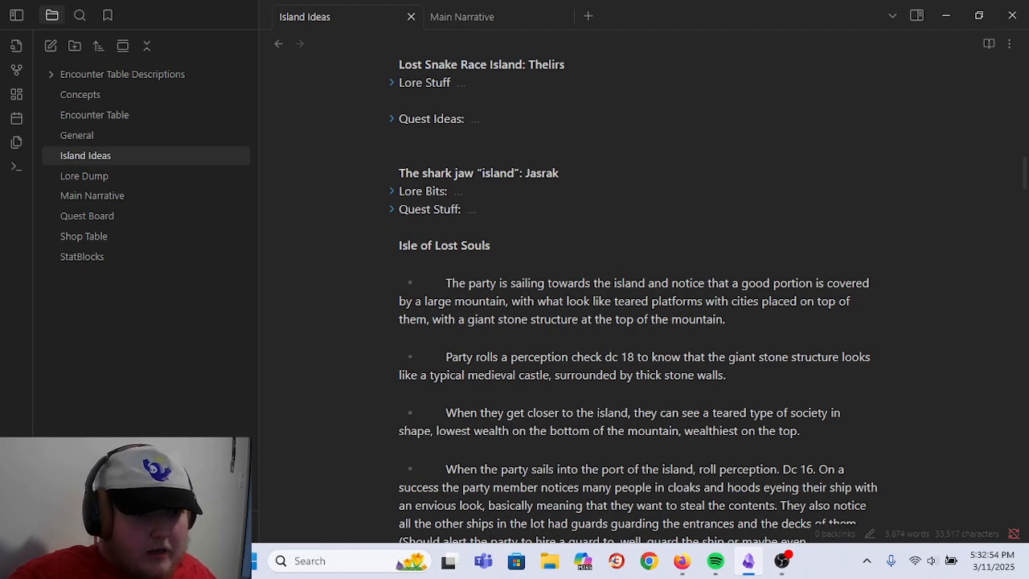
- Remove the bullets and leading indents from the first two paragraphs under Isle of Lost Souls
key("alt+Tab")
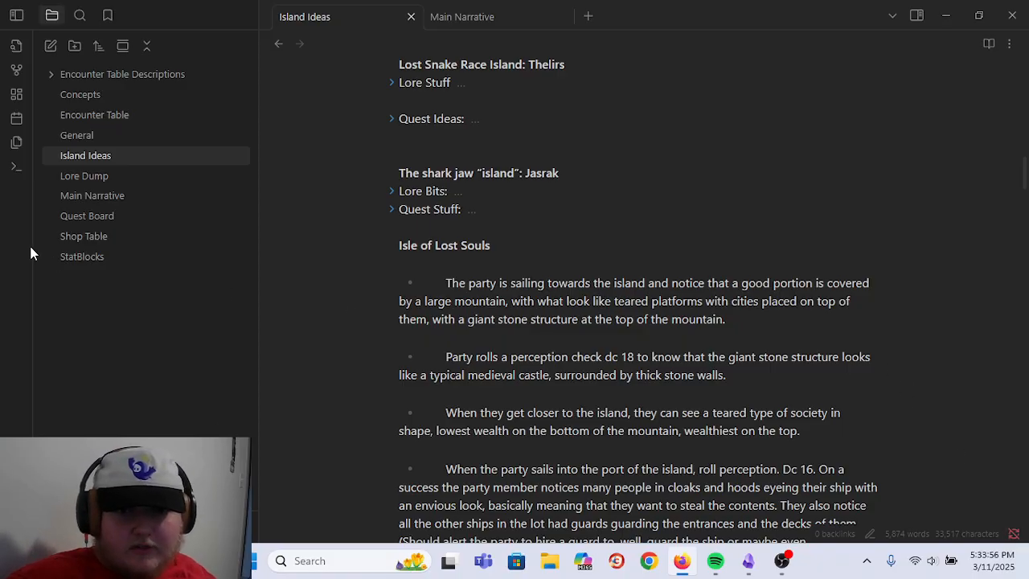
scroll(873, 292, "down", 1)
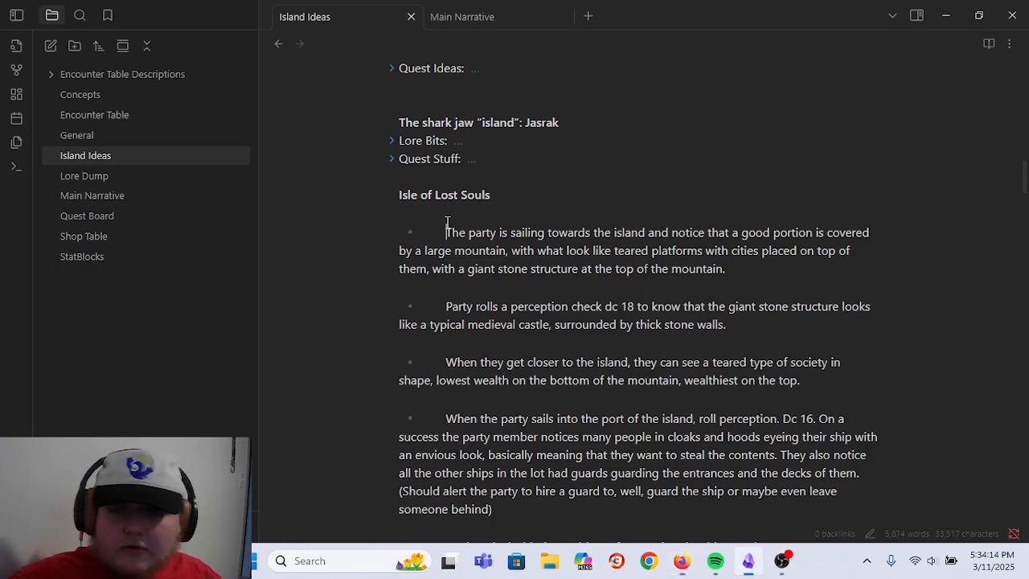
left_click_drag(447, 229, 353, 228)
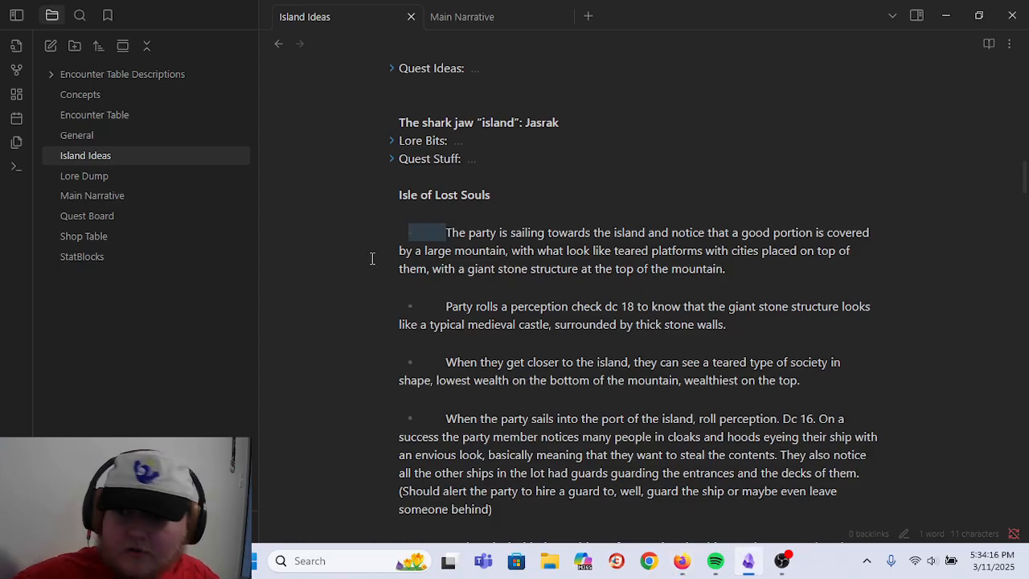
key("BackSpace")
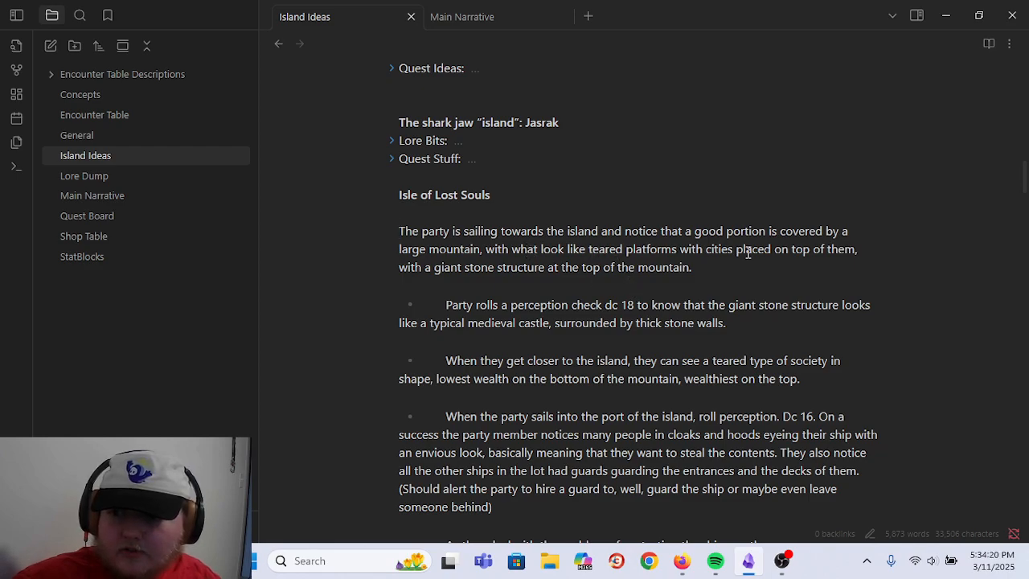
scroll(733, 269, "down", 1)
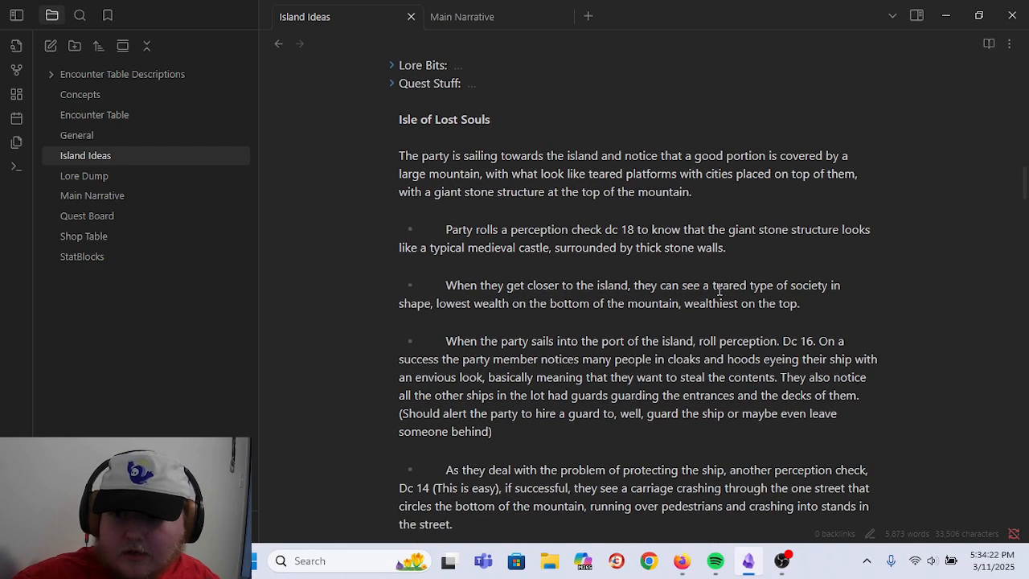
left_click_drag(448, 233, 370, 228)
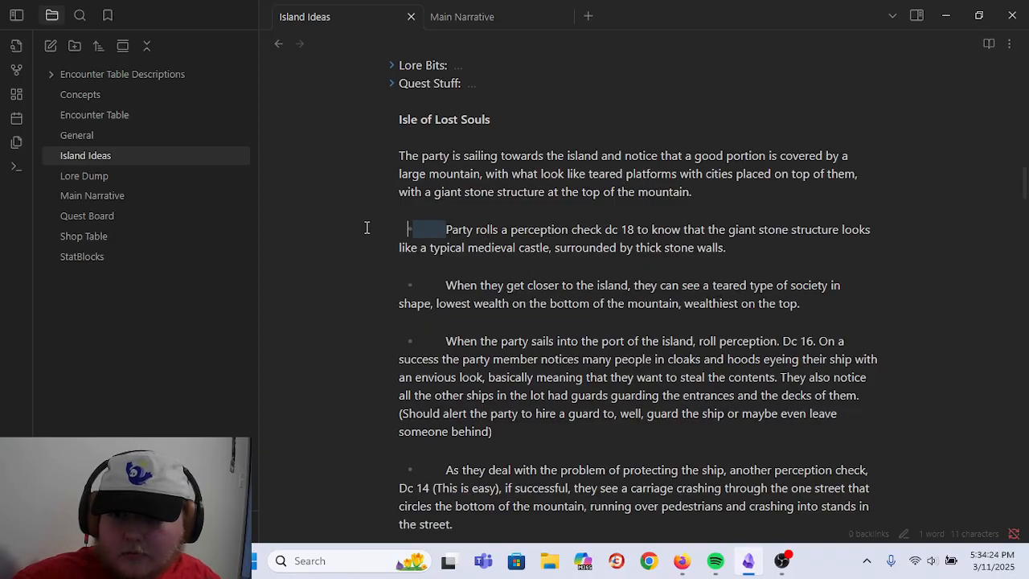
key("BackSpace")
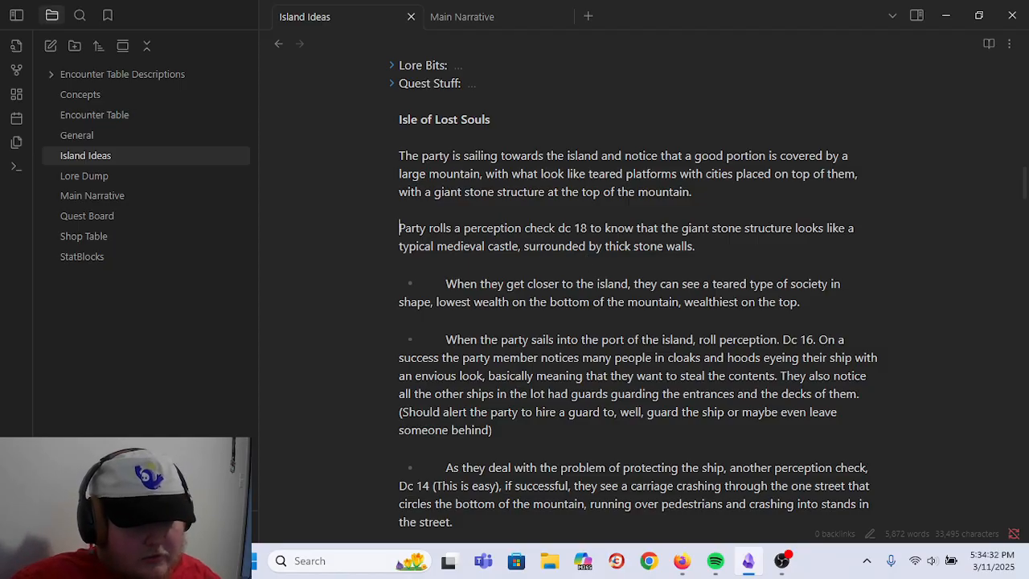
- Delete the opening Isle of Lost Souls paragraph about the party sailing towards the island
key("alt+Tab")
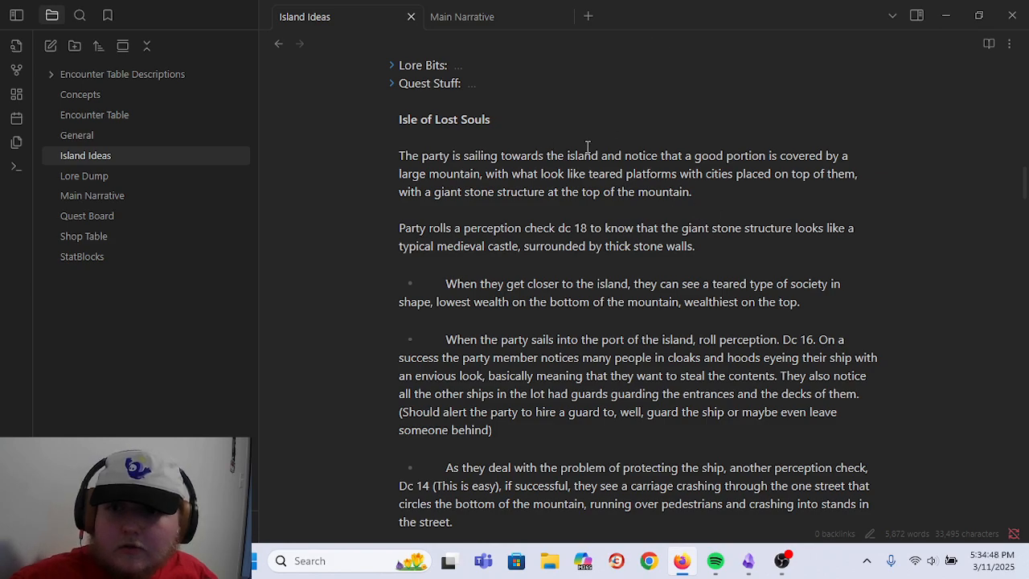
scroll(721, 349, "up", 1)
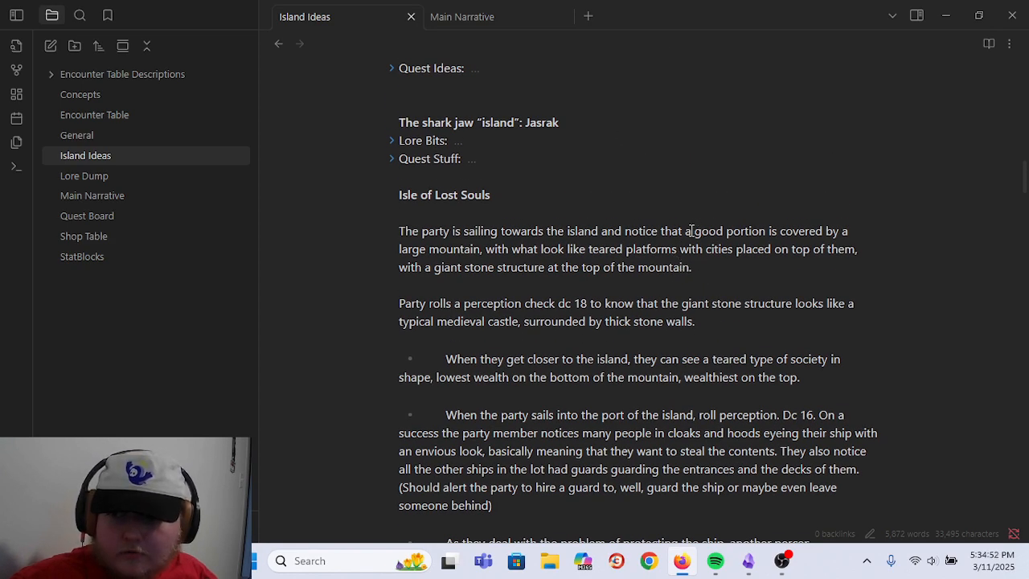
left_click_drag(693, 268, 367, 234)
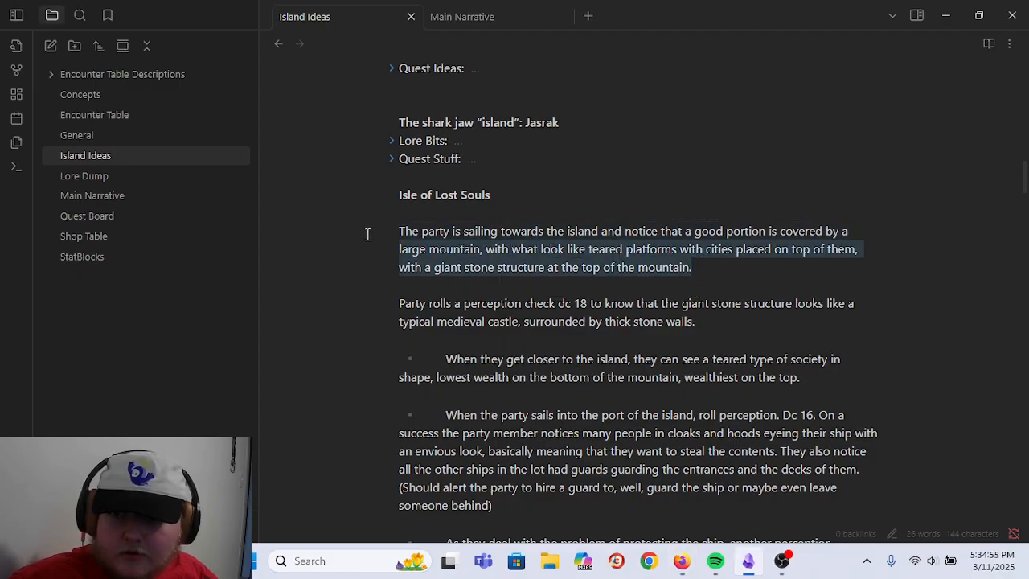
left_click(707, 275)
left_click_drag(700, 266, 379, 231)
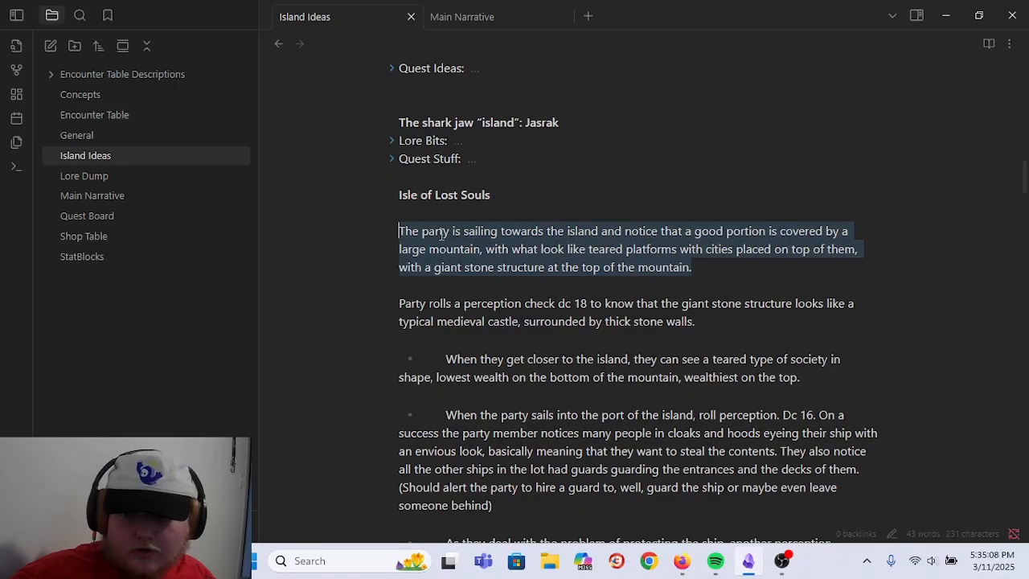
key("BackSpace")
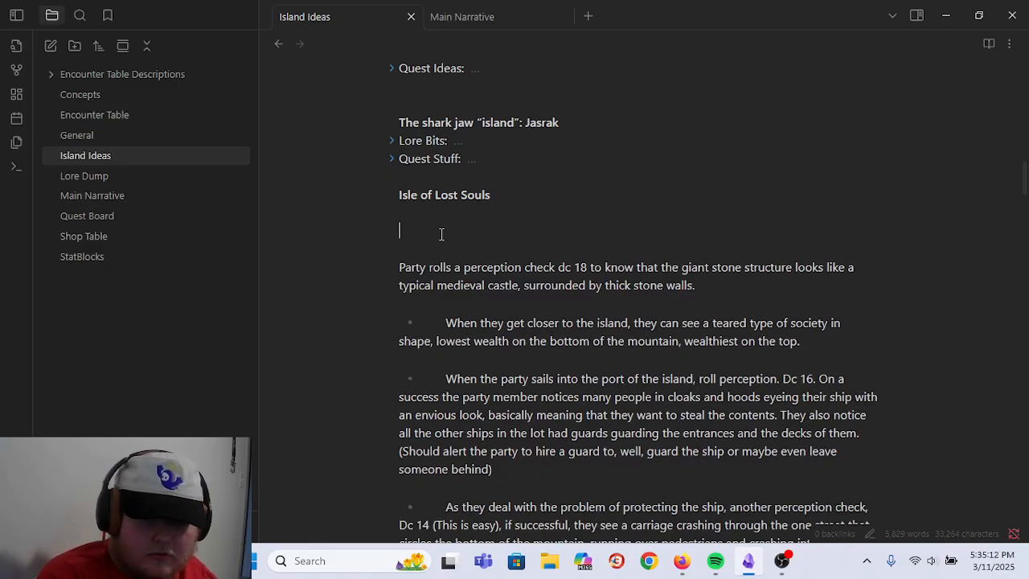
- Write an indented line: "Large mountainous island, covered with houses stretching all the way up to the peak, with a stone castle sitting utop the peak"
key("Tab")
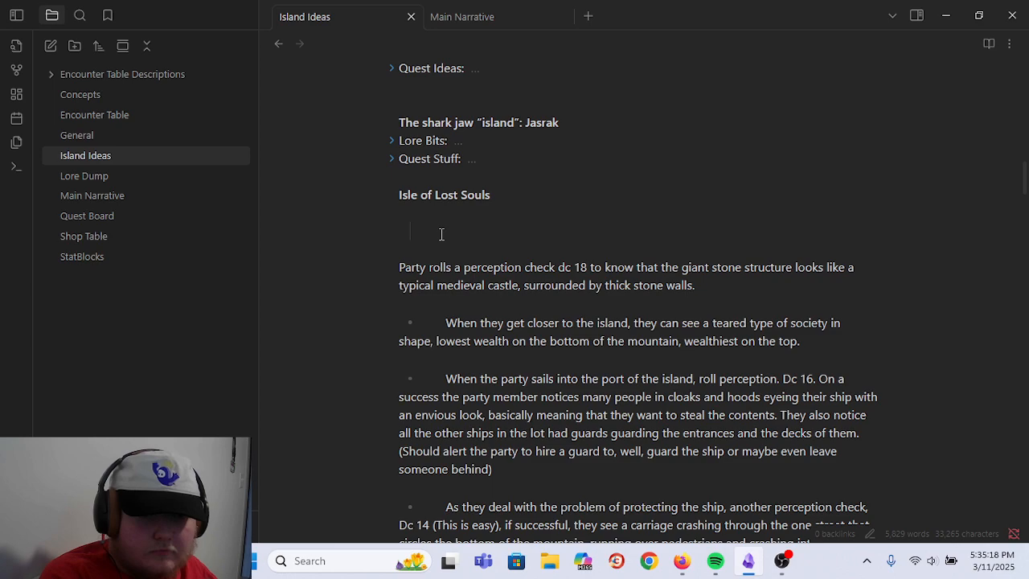
type("Lar")
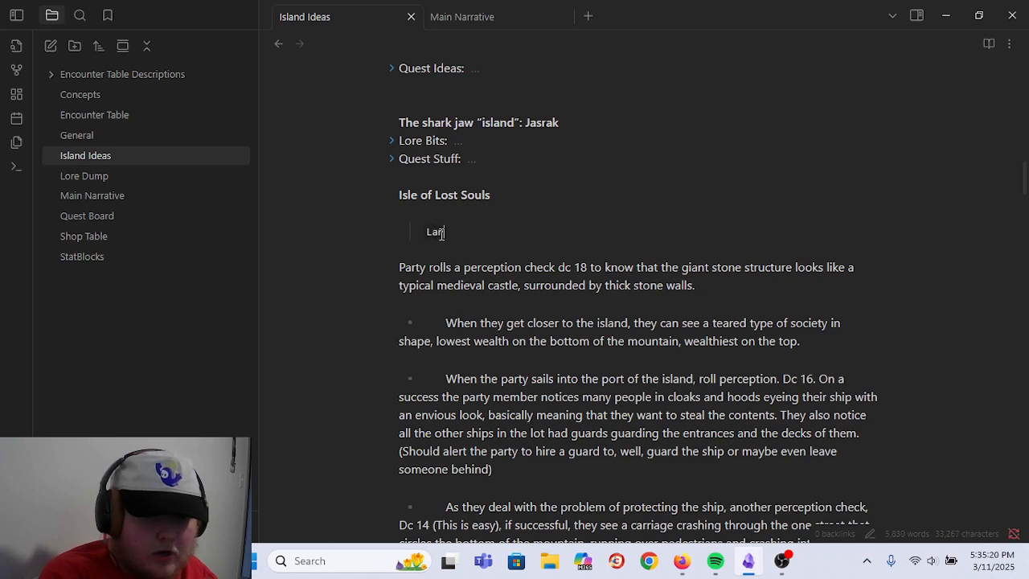
type("ge mountainous island,")
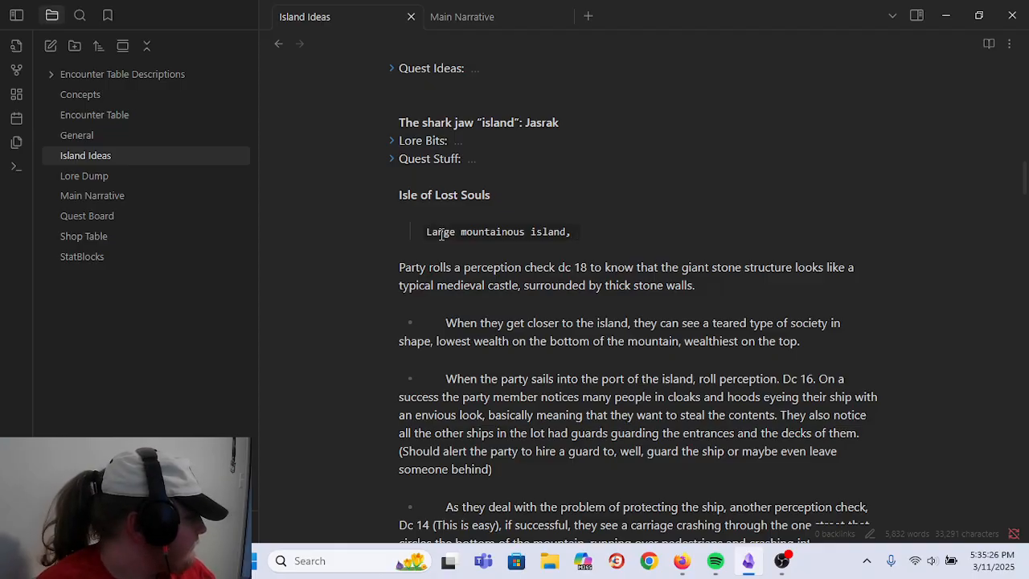
type("covered with homes")
key("BackSpace")
key("BackSpace")
key("BackSpace")
key("BackSpace")
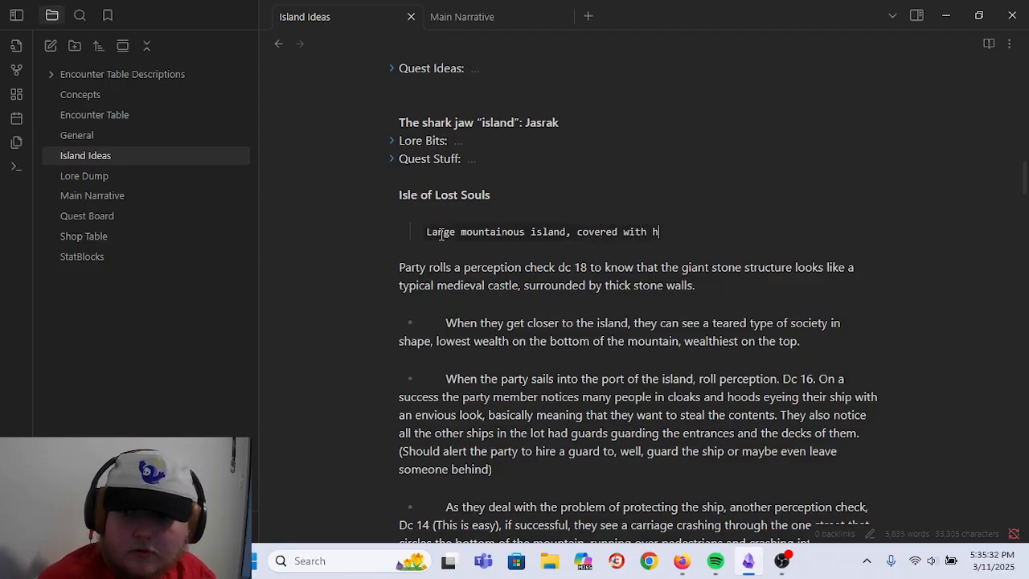
type("ouses stretching all the way up to the peak, with a stone castle sitting utop the peak")
- Reword "all the way up to the peak" in the island description as "all the way up the mountain side"
key("Up")
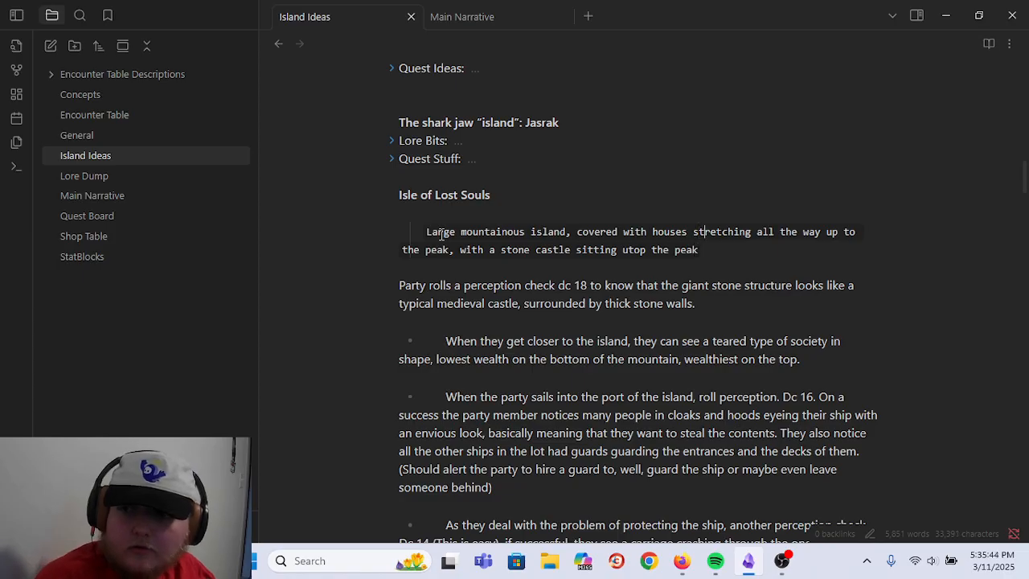
key("Left")
key("Left")
key("Left")
key("Left")
key("Left")
key("Left")
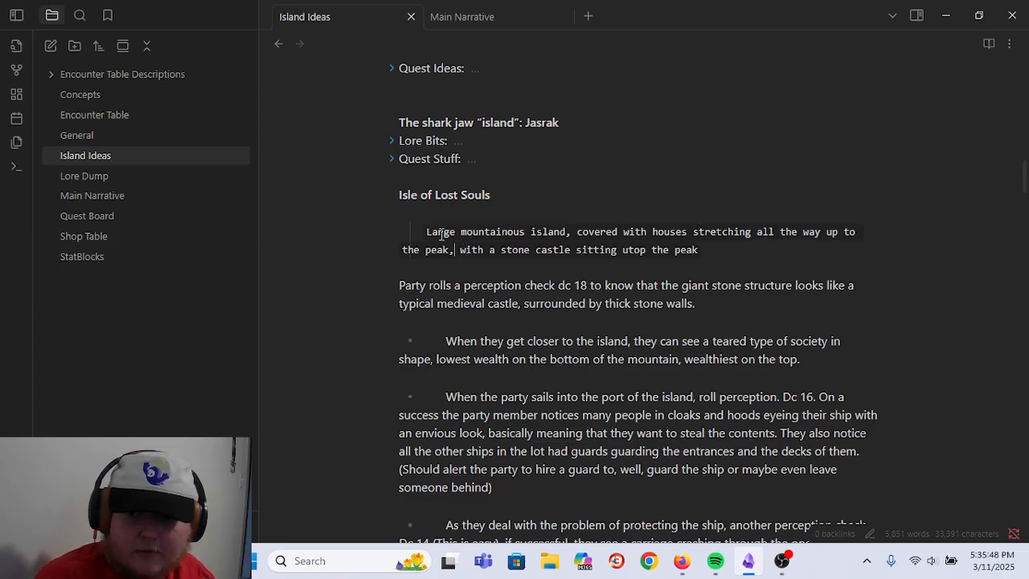
key("BackSpace")
key("BackSpace")
key("BackSpace")
key("BackSpace")
key("BackSpace")
key("BackSpace")
key("BackSpace")
key("BackSpace")
key("BackSpace")
key("BackSpace")
key("BackSpace")
key("BackSpace")
key("BackSpace")
key("BackSpace")
key("BackSpace")
key("BackSpace")
key("BackSpace")
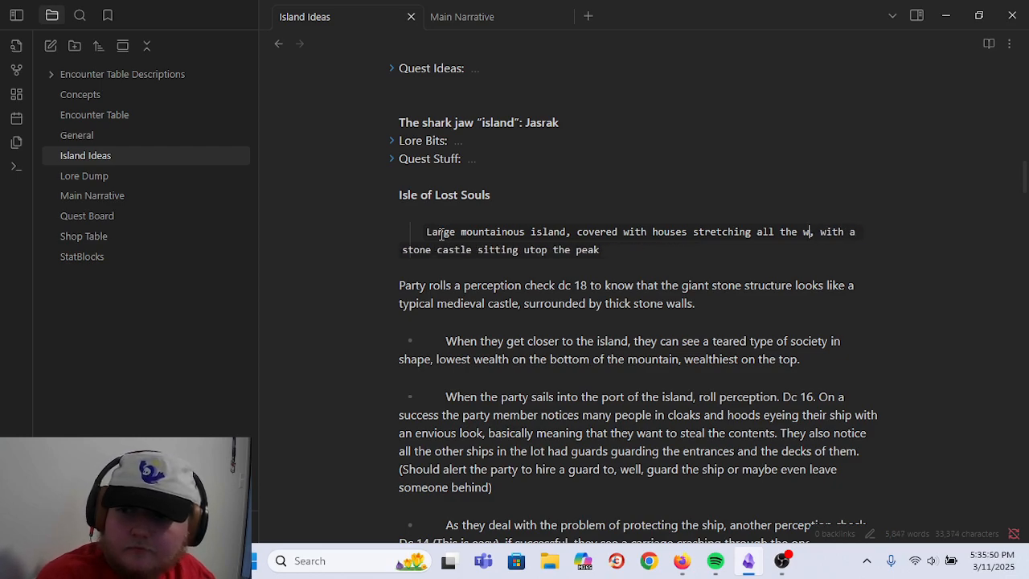
type("ay up")
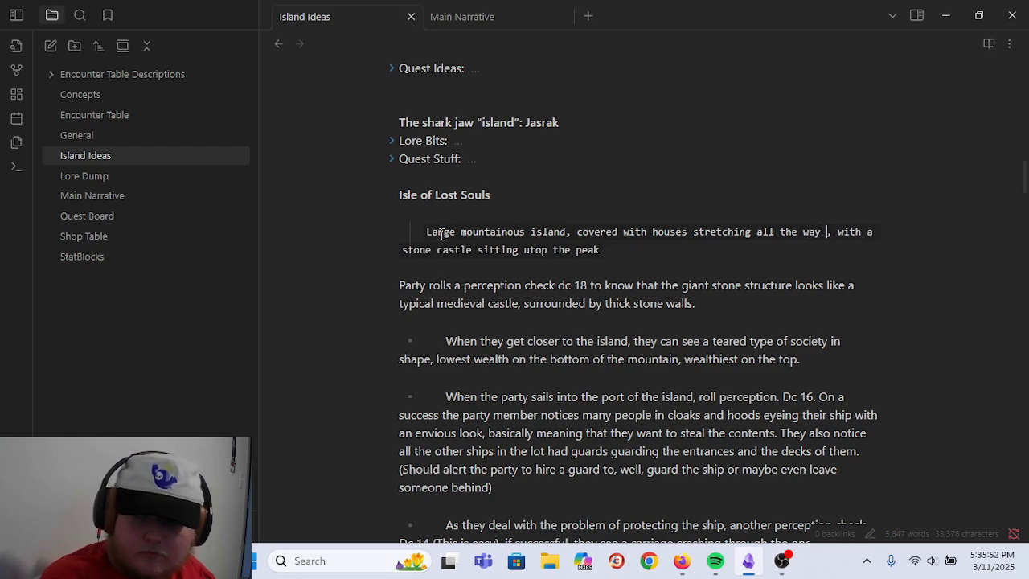
type(" the m")
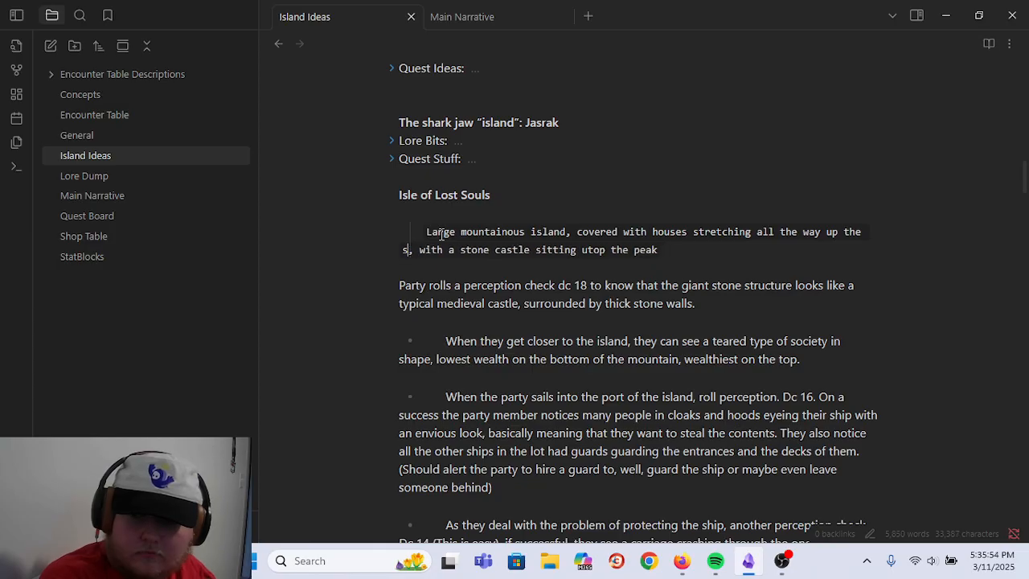
type("ountain side")
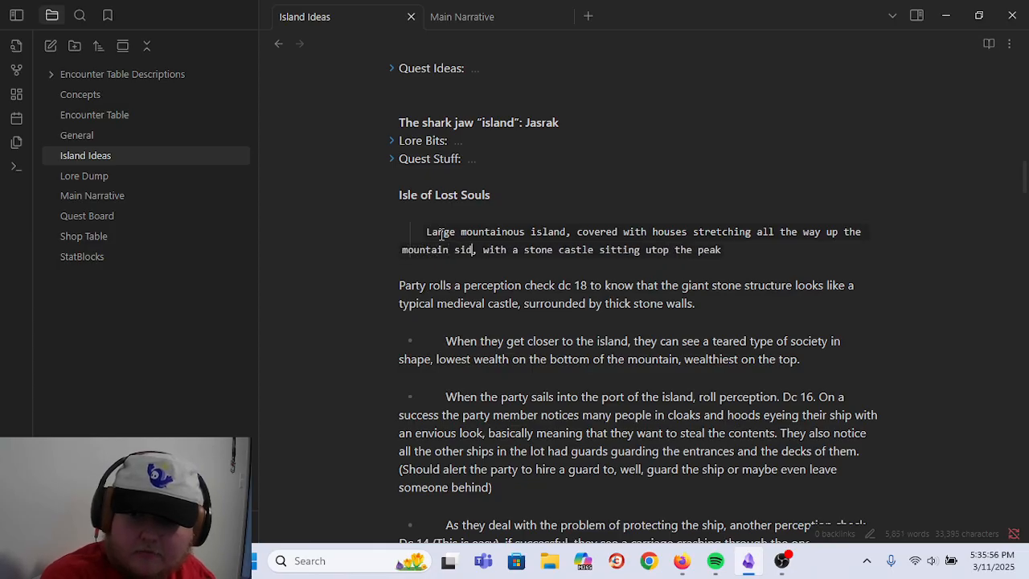
key("End")
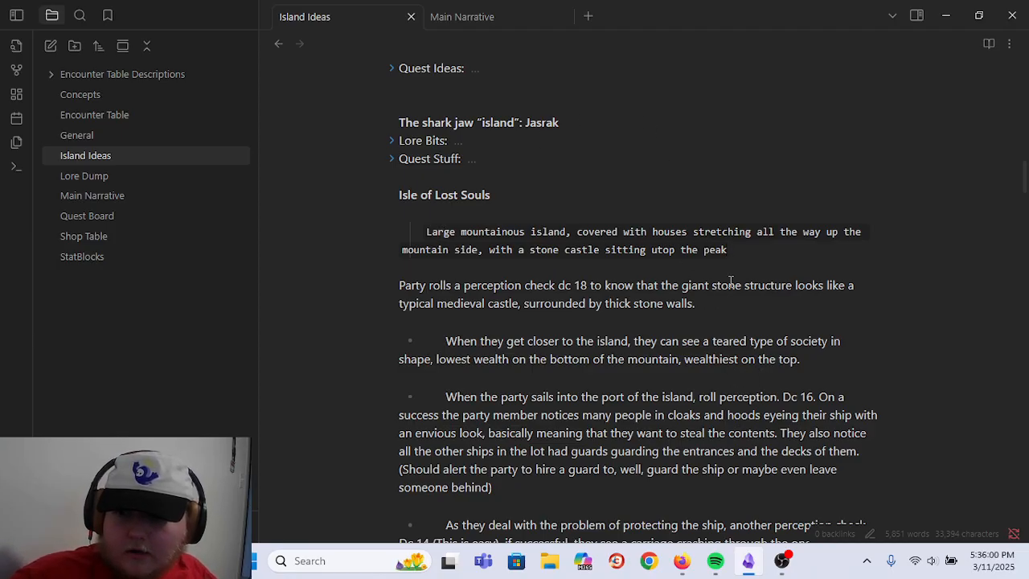
- Delete the DC 18 perception check paragraph about the stone structure, along with one leftover blank line
left_click_drag(719, 306, 324, 294)
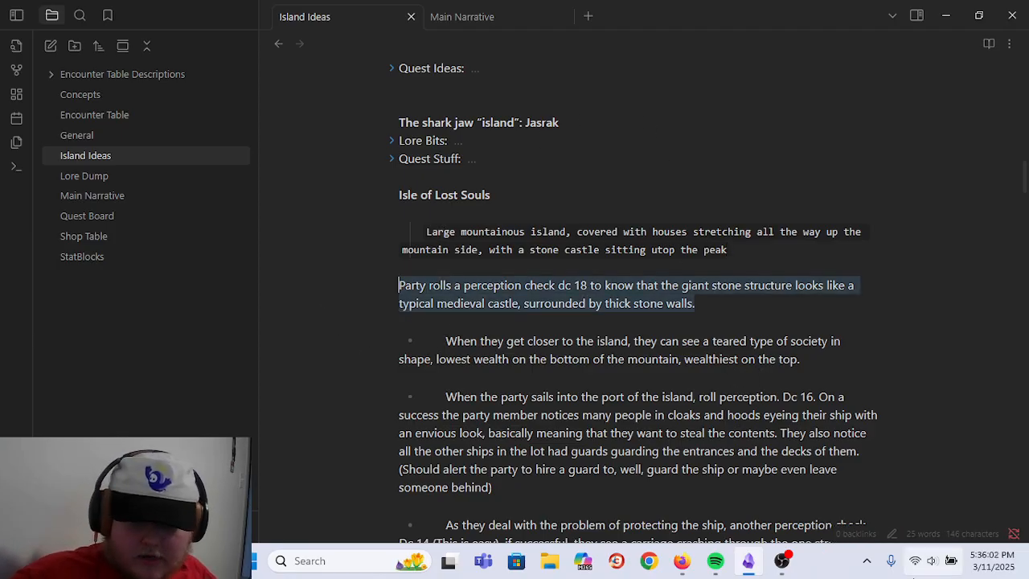
key("BackSpace")
left_click(413, 288)
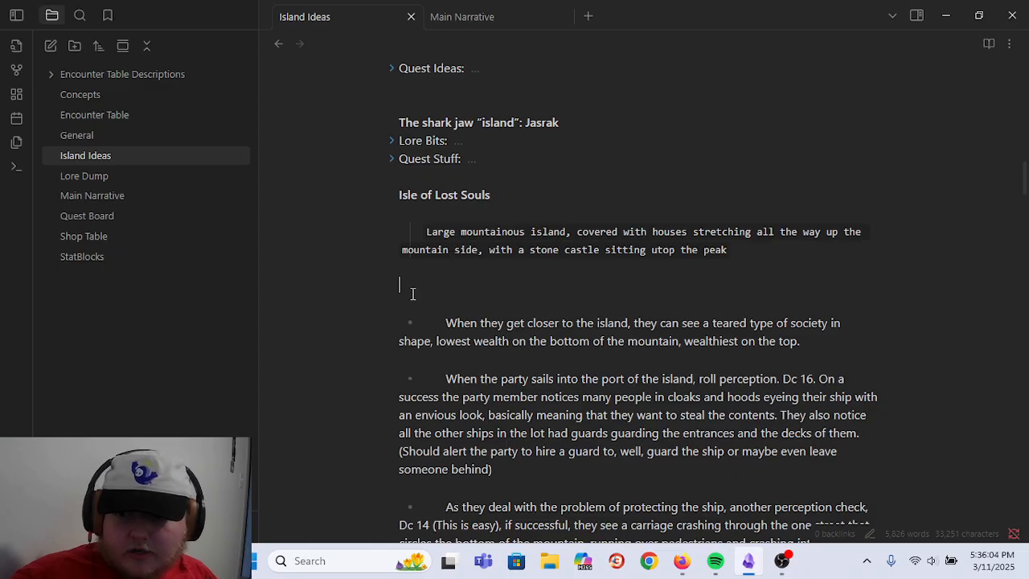
key("BackSpace")
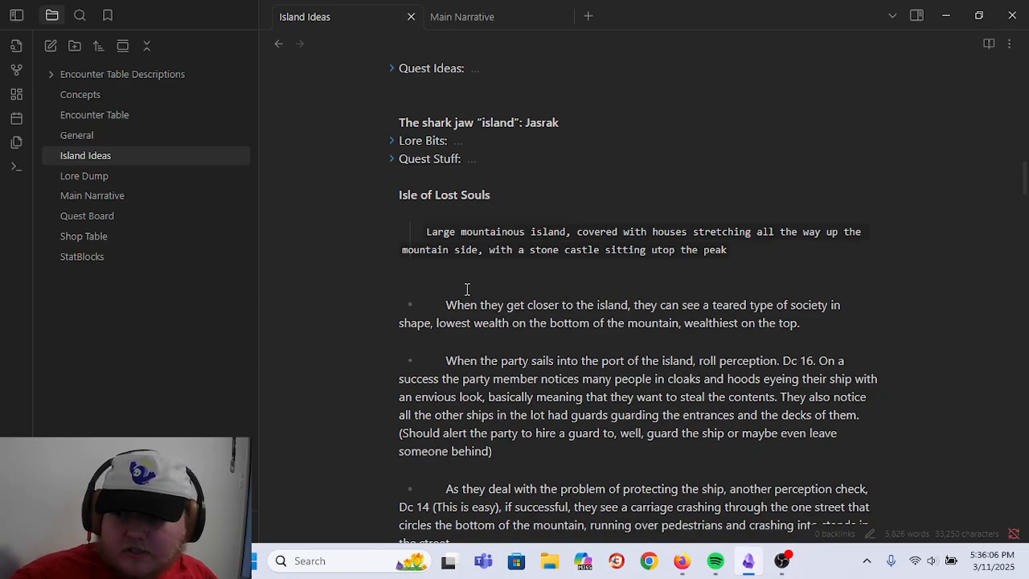
- Delete the paragraph about the island's teared society, including its empty bullet
left_click_drag(447, 305, 976, 345)
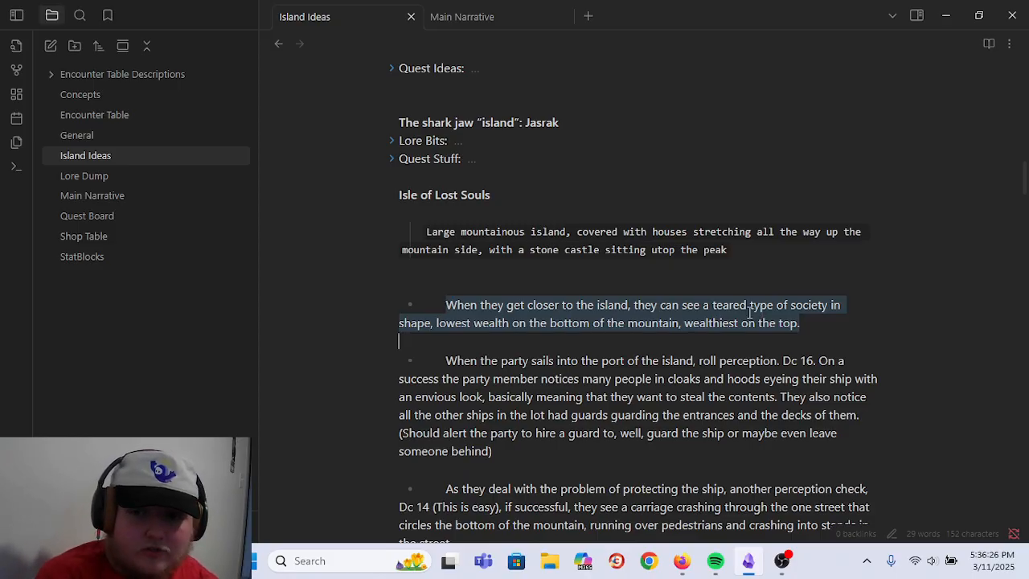
key("BackSpace")
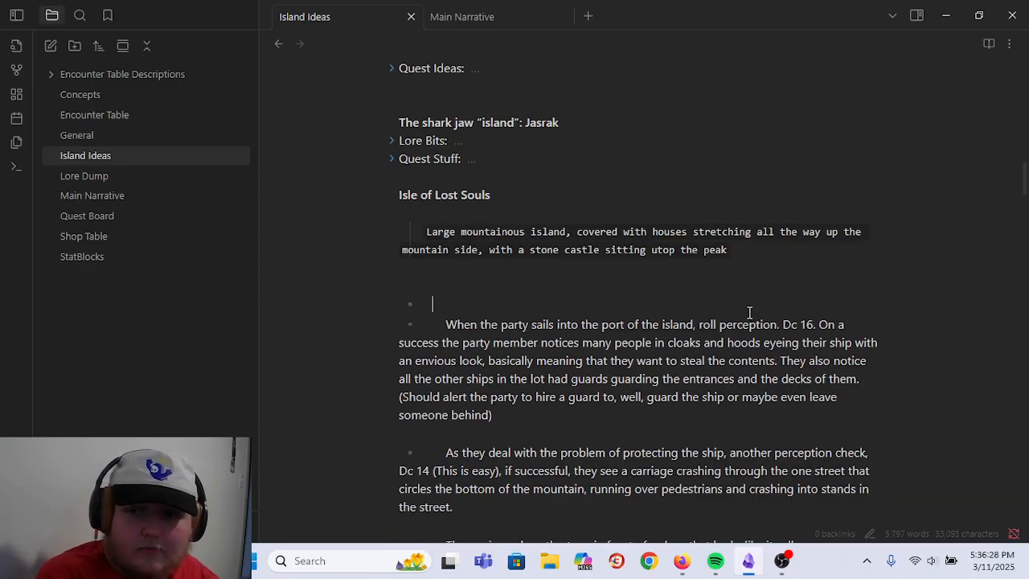
key("BackSpace")
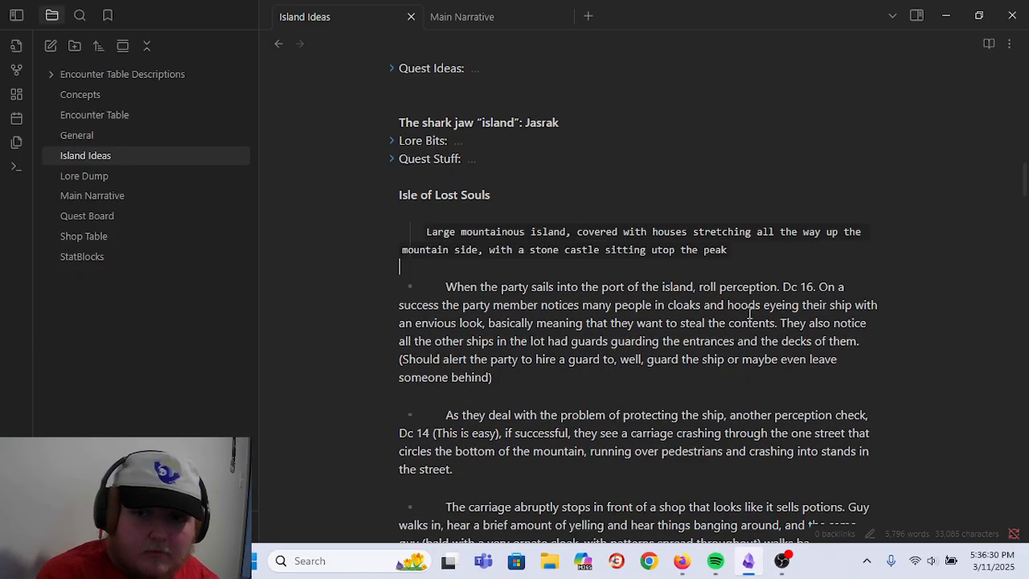
- Write a second indented line: "Large refugee encampment, with the proprieter/owner of the island inhabiting the castle on top."
type("Large ")
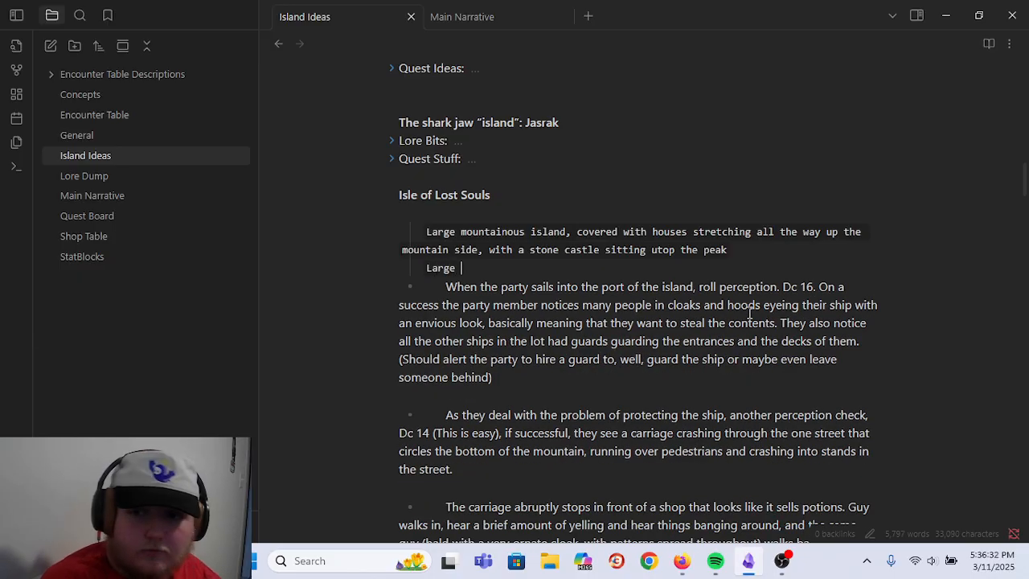
type("refugee enca")
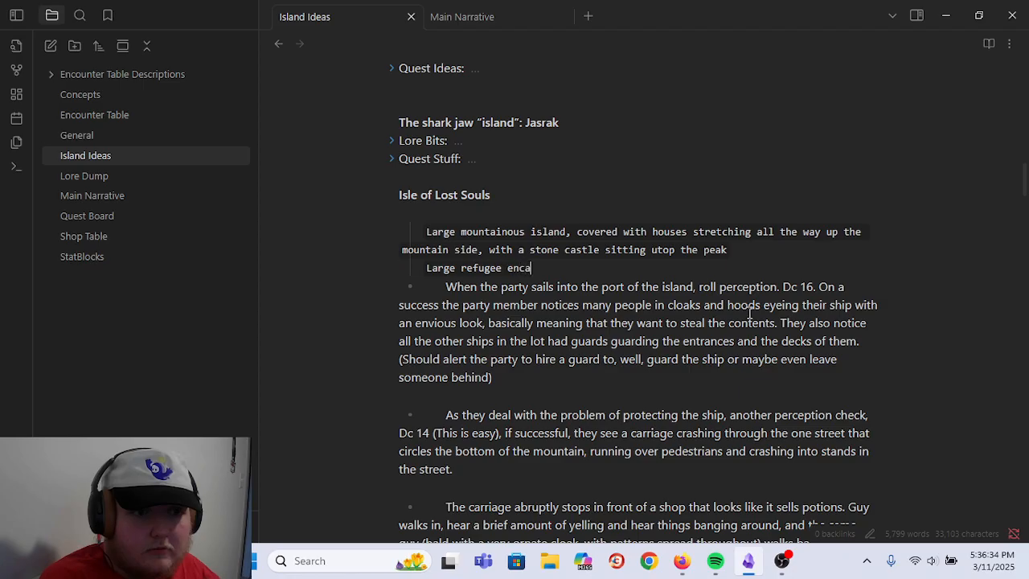
type("mpment")
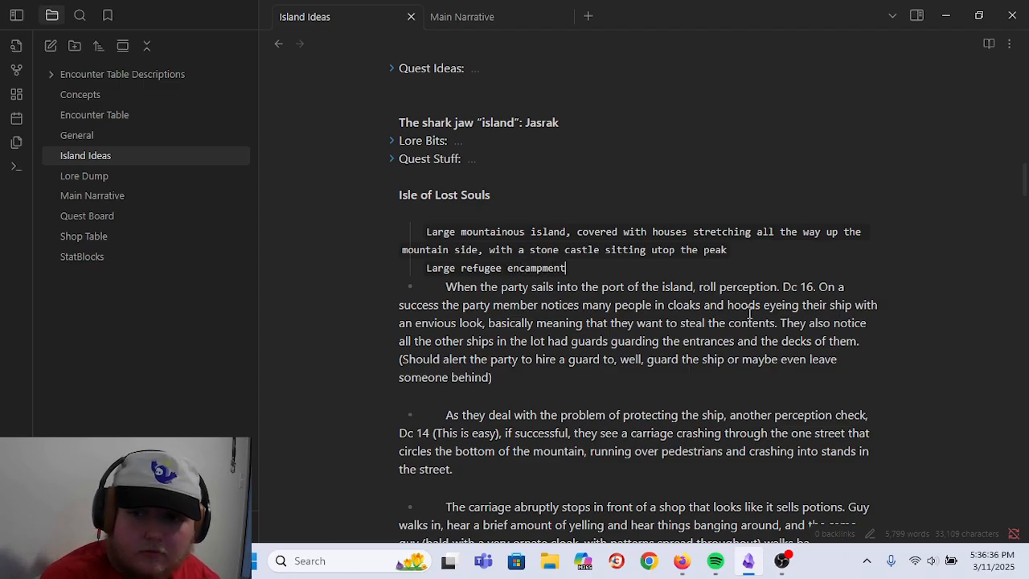
type(", with ")
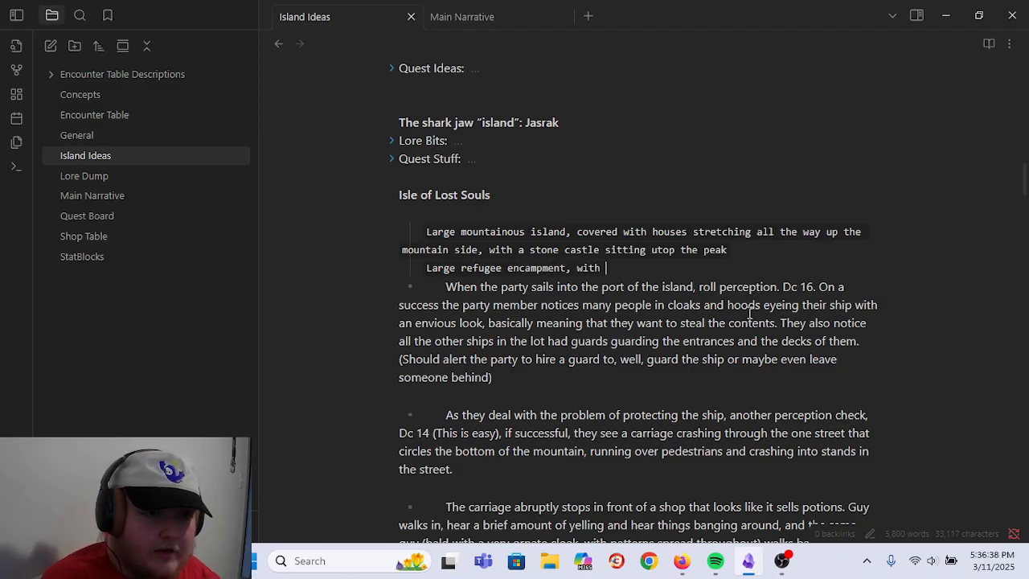
type("th eproprieter")
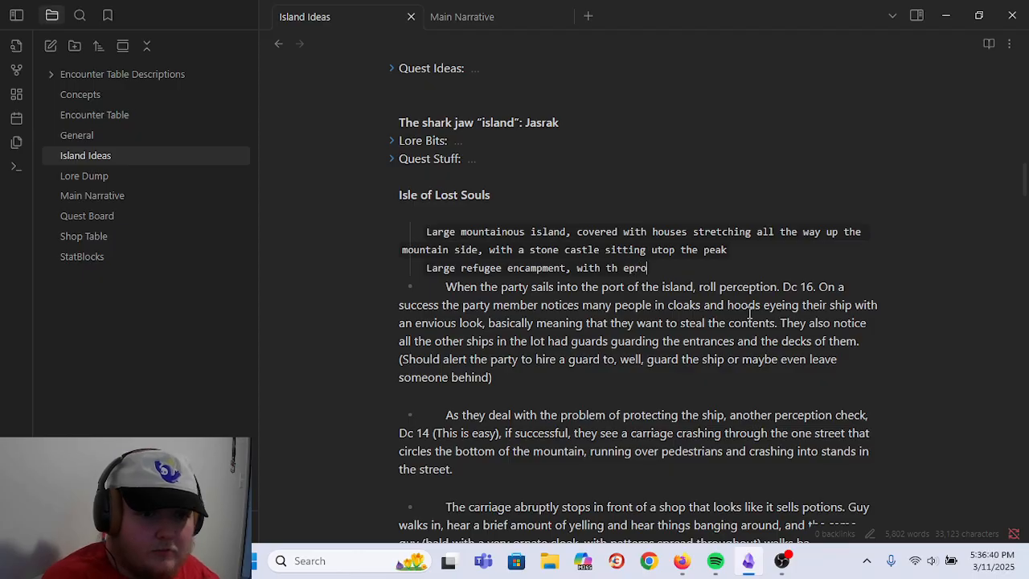
key("BackSpace")
key("BackSpace")
key("BackSpace")
key("BackSpace")
key("BackSpace")
key("BackSpace")
key("BackSpace")
key("BackSpace")
key("BackSpace")
key("BackSpace")
key("BackSpace")
key("BackSpace")
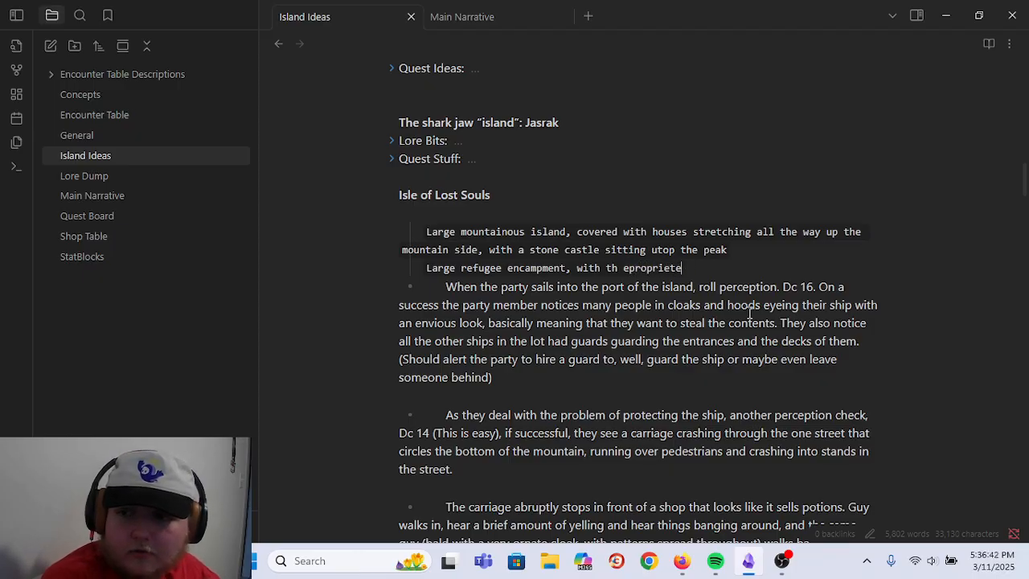
type("e proprie")
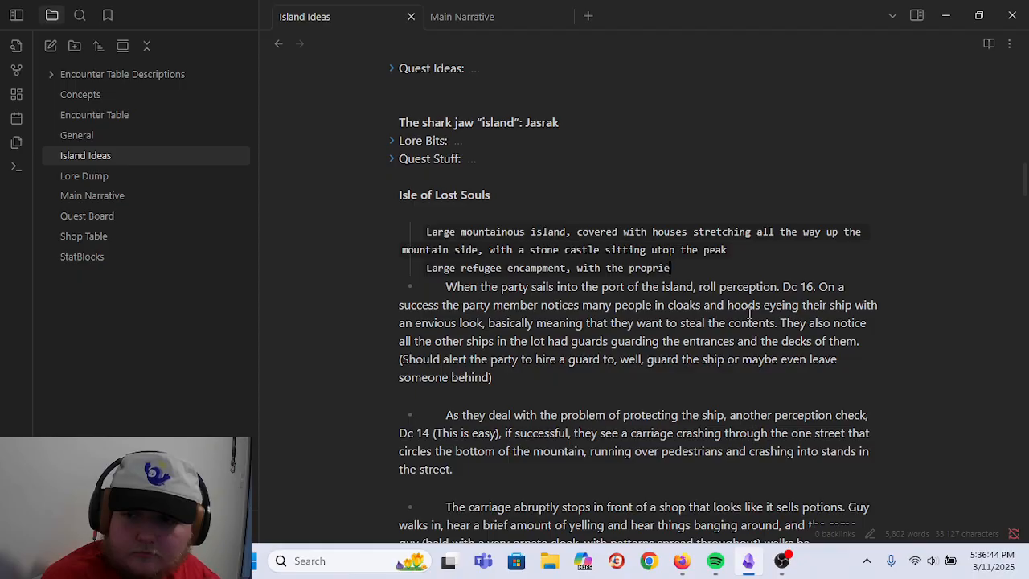
type("ter/owner of the ")
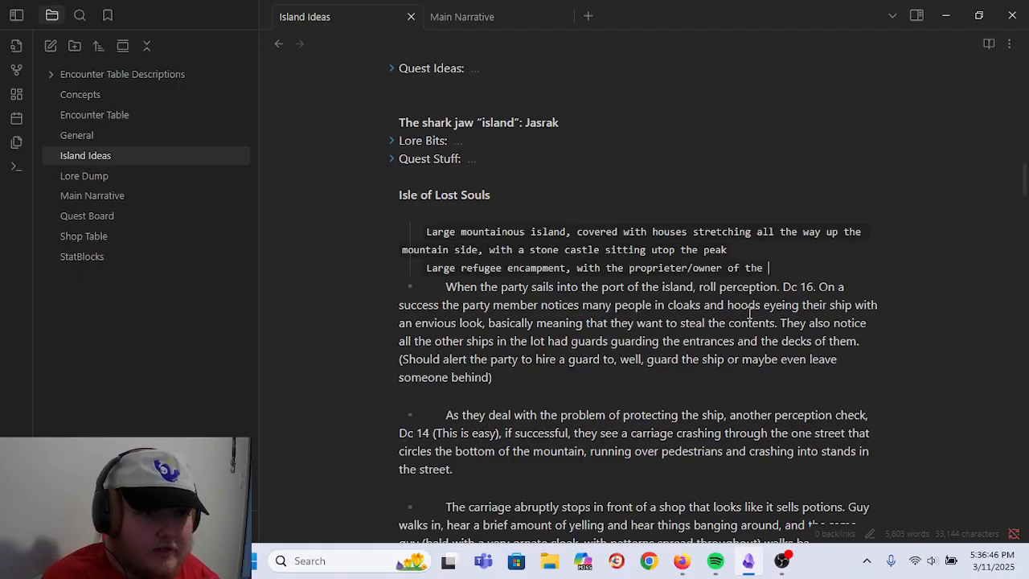
type("island ")
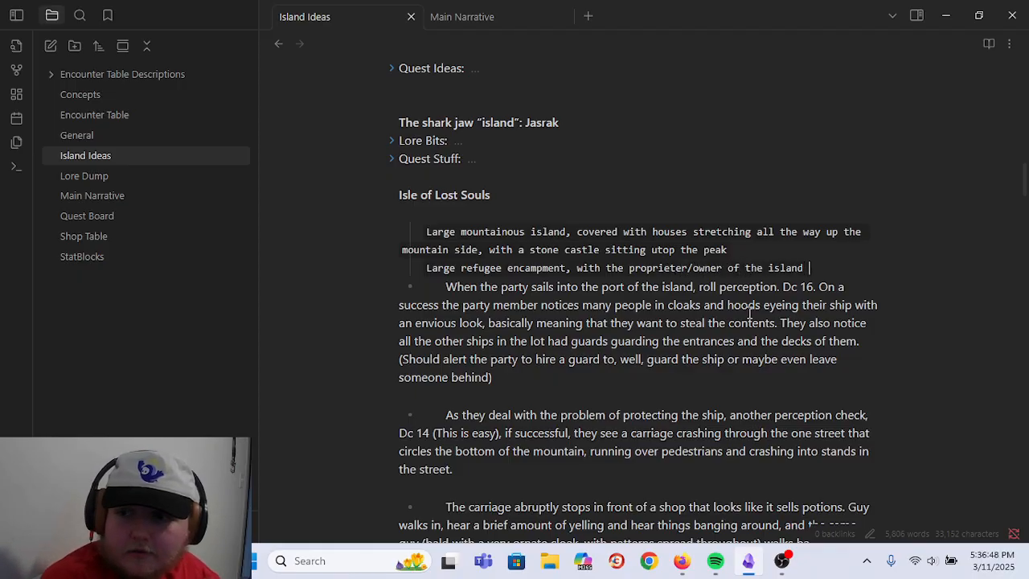
type("inhab")
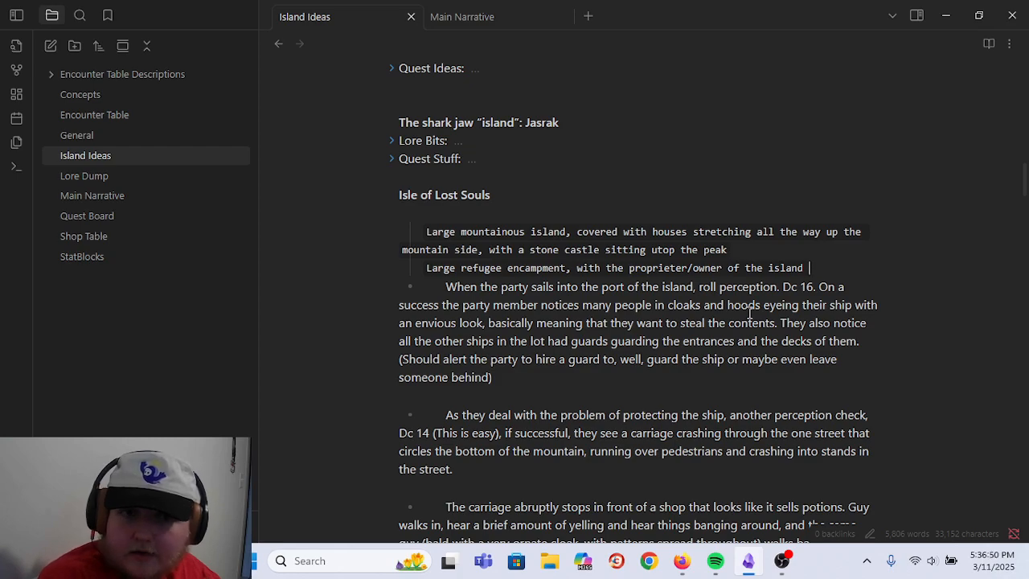
type("itin")
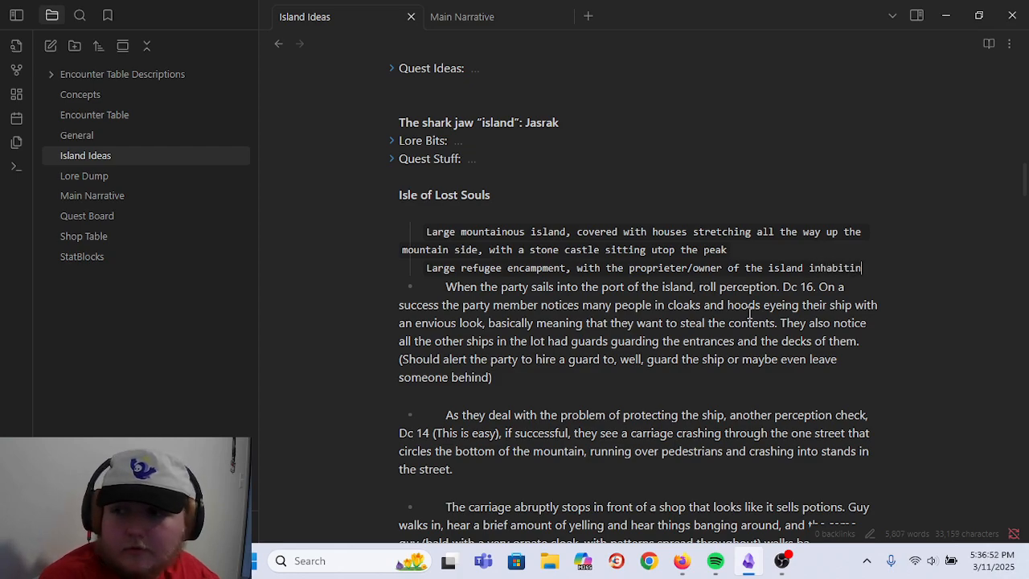
type("g the castle on top")
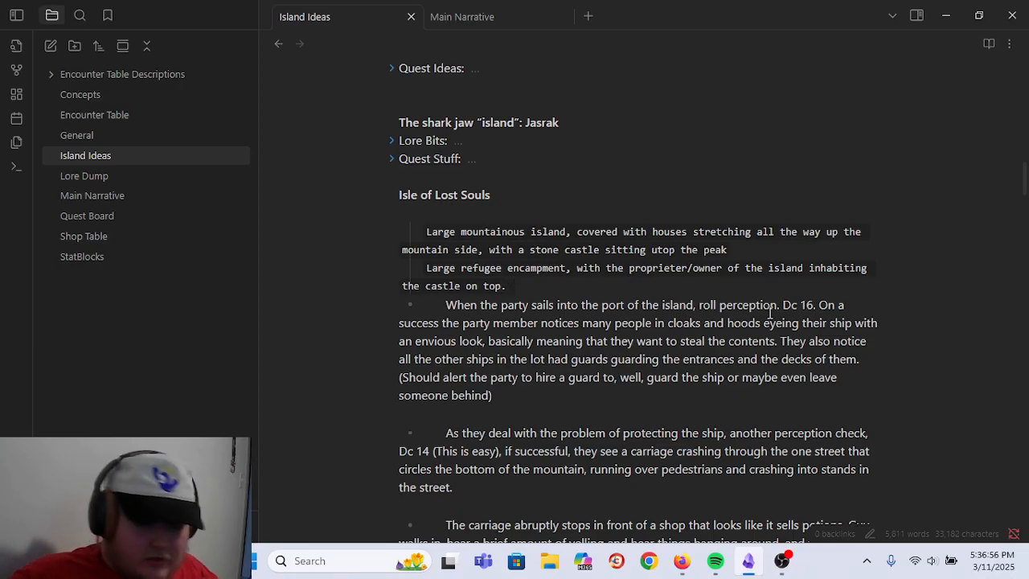
type(".")
key("Return")
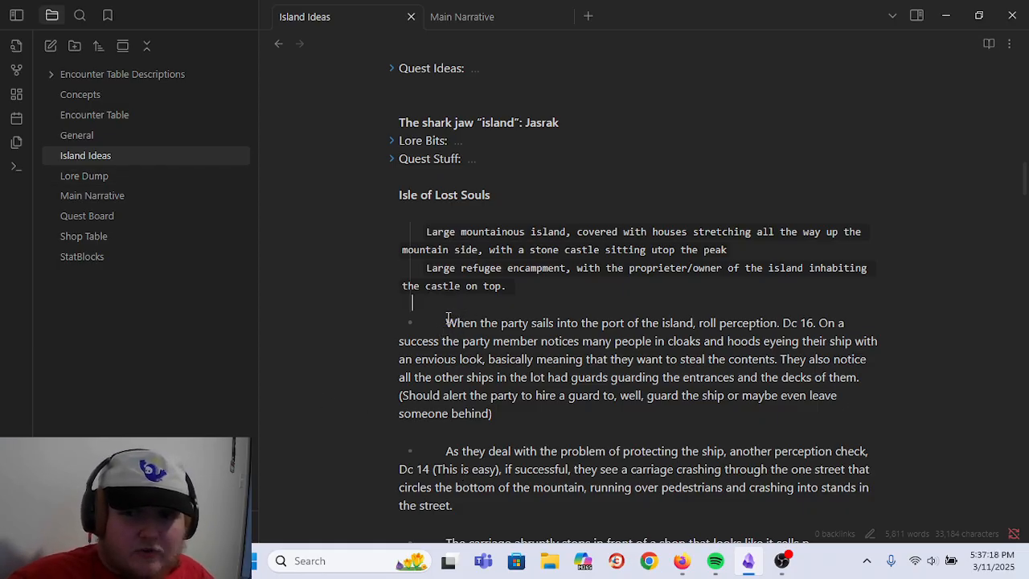
- Delete the DC 16 perception paragraph about sailing into the island's port, including its bullet, keeping one blank line below the descriptions
left_click_drag(447, 324, 377, 327)
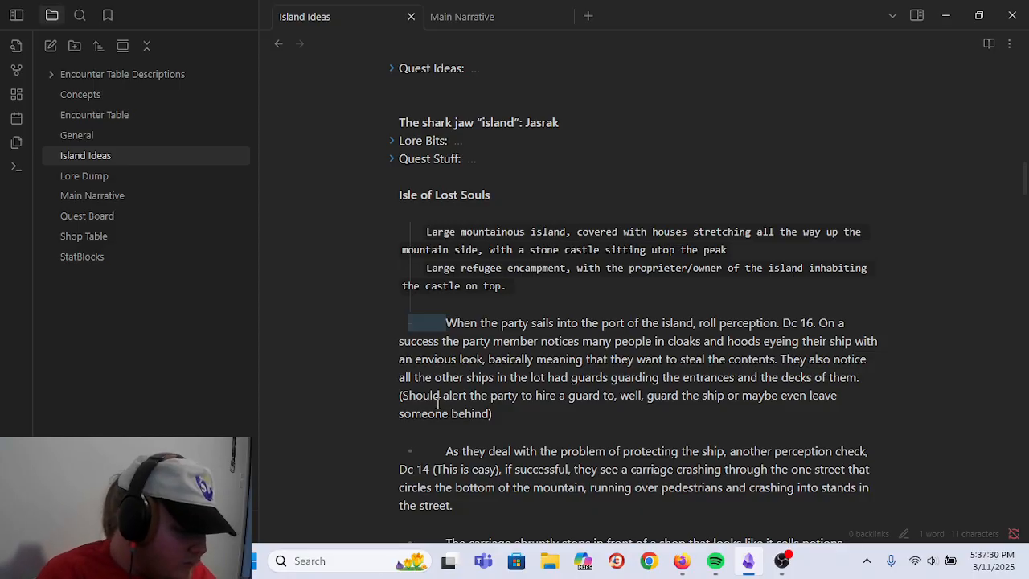
key("BackSpace")
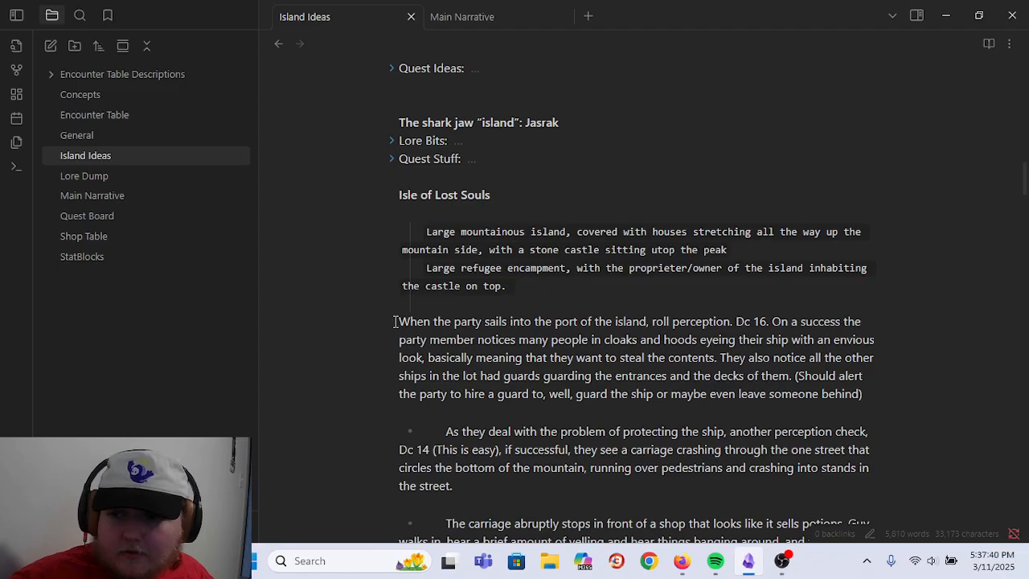
left_click_drag(399, 322, 878, 400)
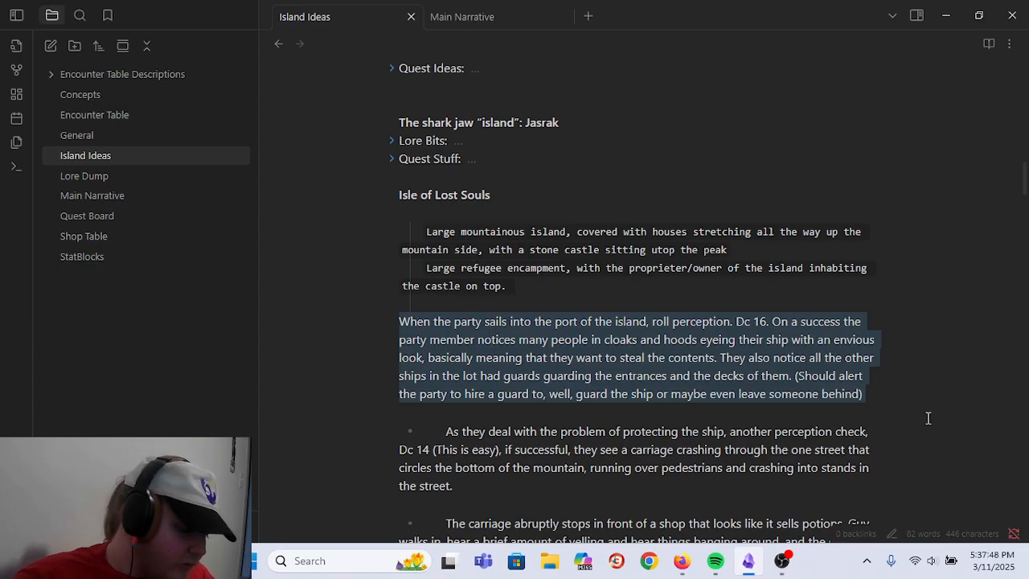
key("BackSpace")
key("BackSpace")
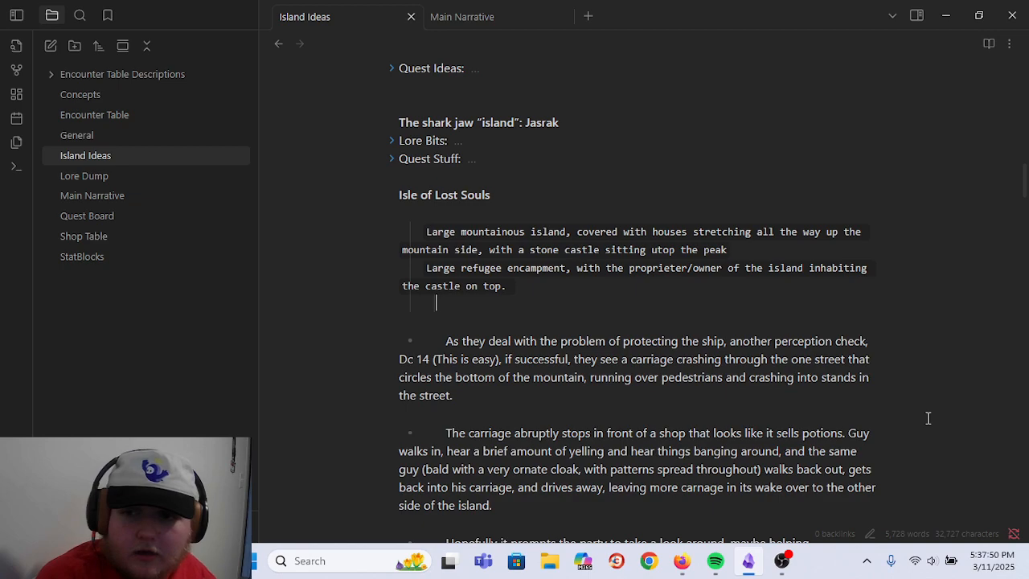
key("BackSpace")
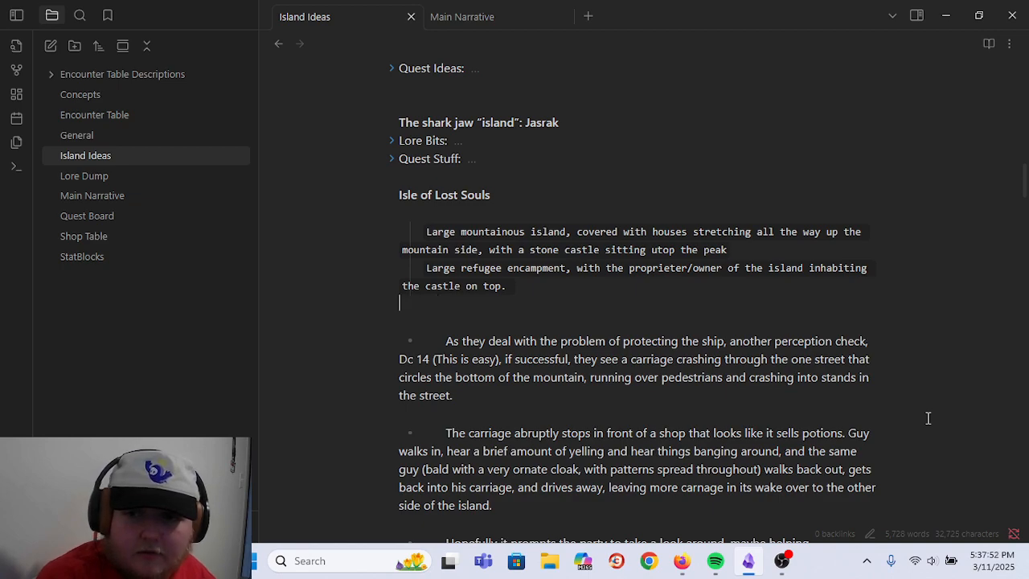
key("BackSpace")
key("Return")
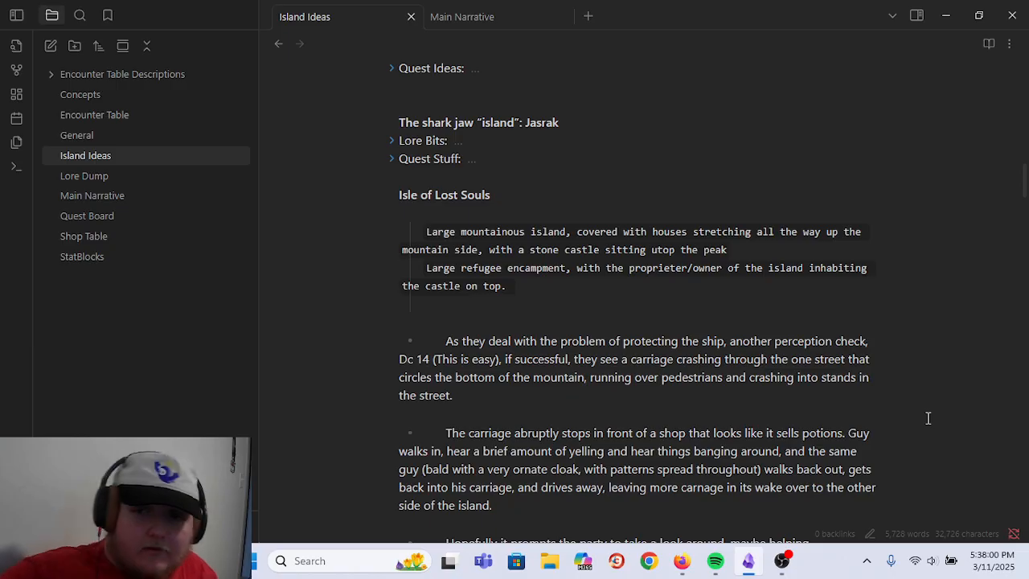
- Add a "Lore Bits:" line above the indented descriptions in the Isle of Lost Souls section
left_click(591, 211)
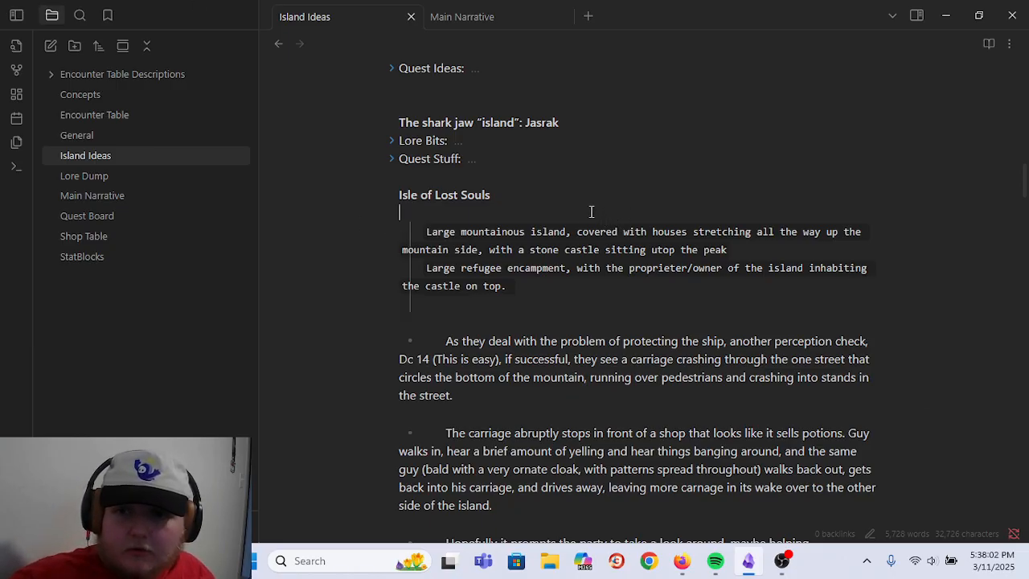
key("Return")
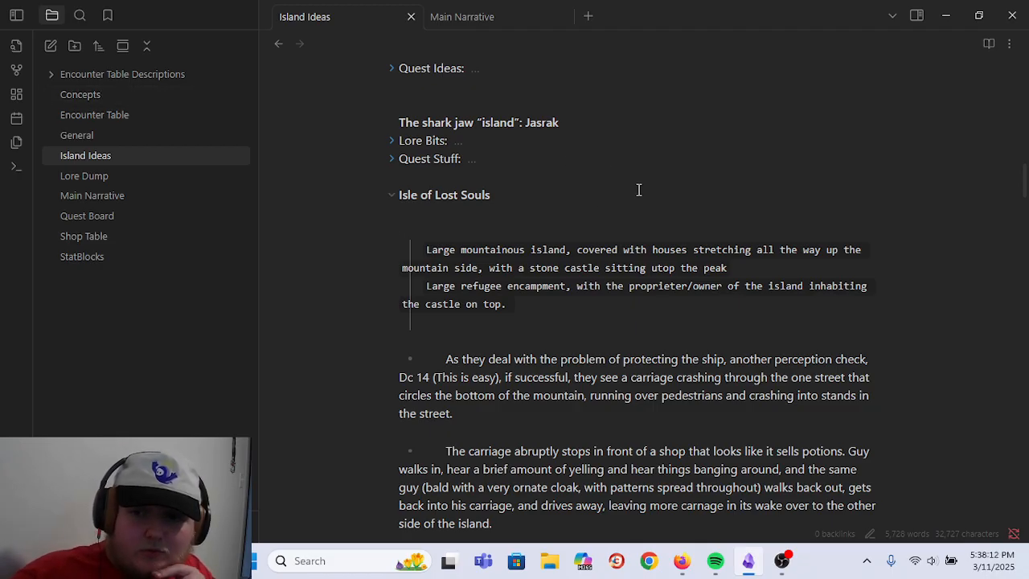
scroll(666, 289, "down", 1)
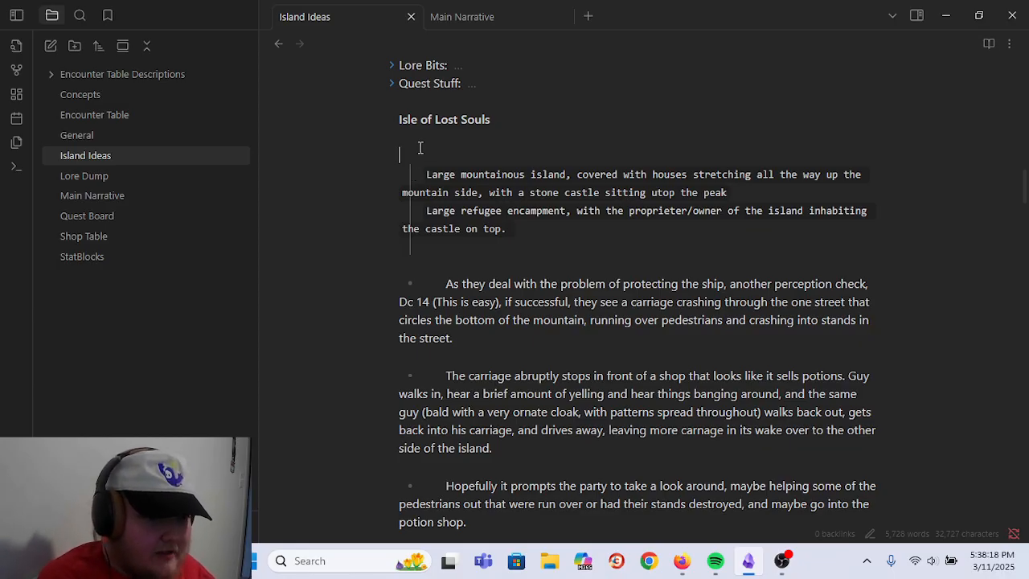
type("Lore Bits:")
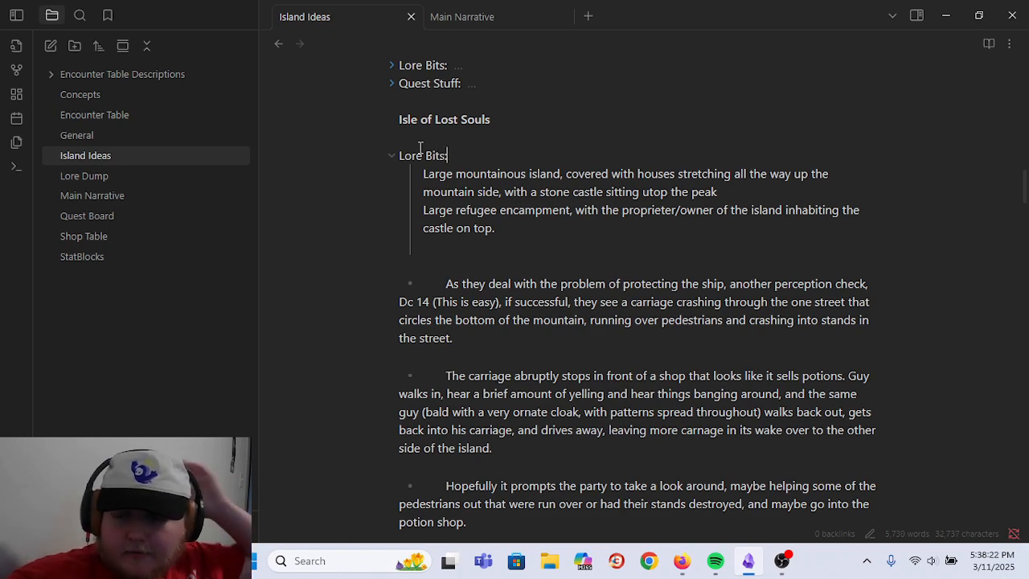
- Remove the blank line between the Isle of Lost Souls title and its "Lore Bits:" line
left_click(633, 228)
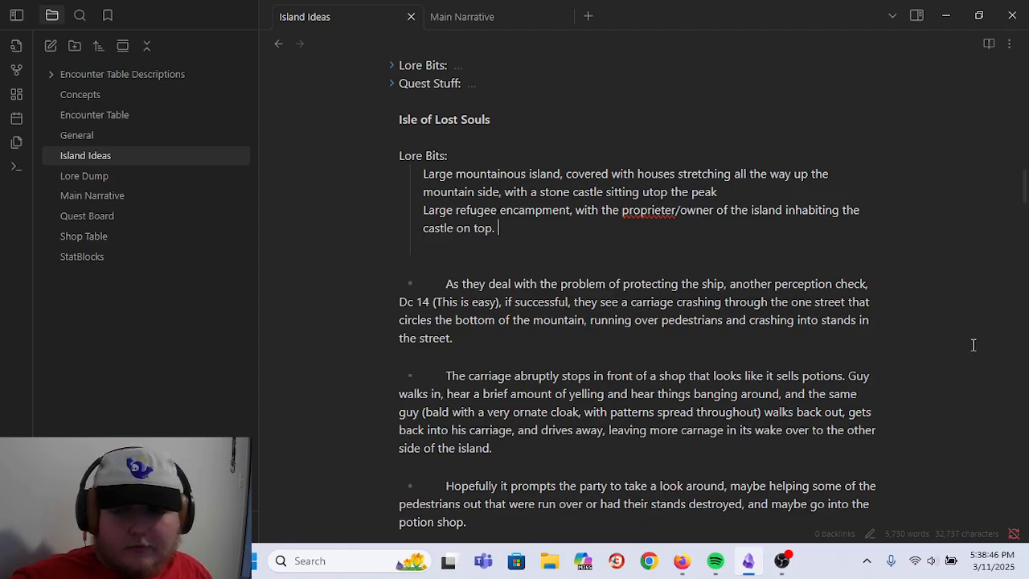
left_click(421, 172)
left_click(400, 137)
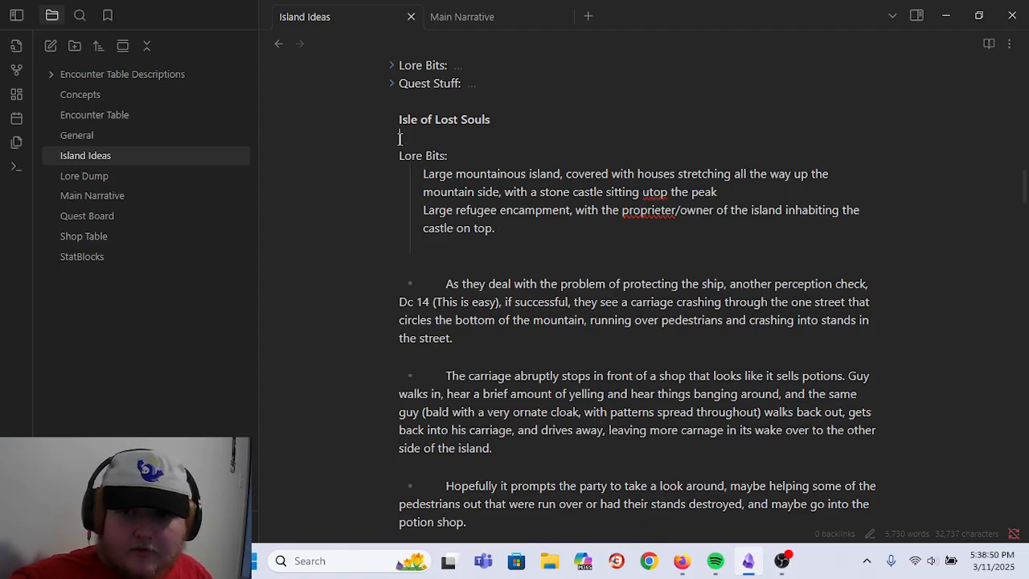
key("BackSpace")
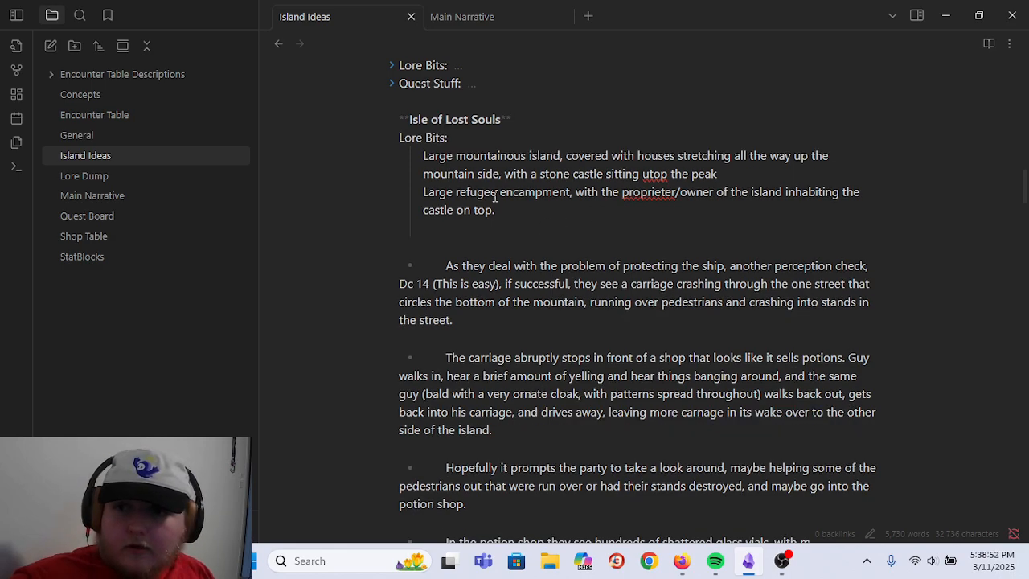
- Insert a blank line between "Lore Bits:" and the mountainous island description
left_click(471, 138)
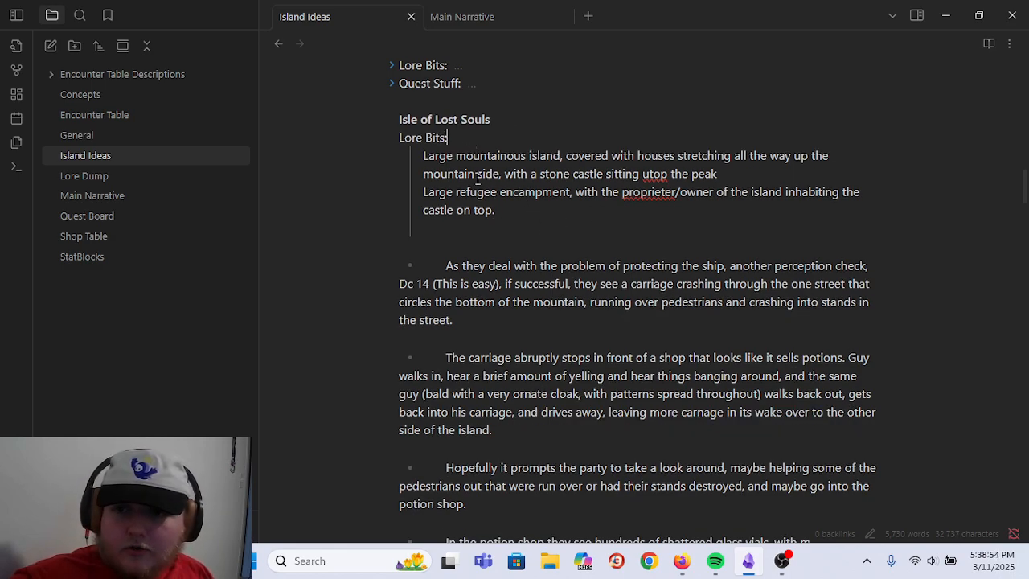
left_click(429, 157)
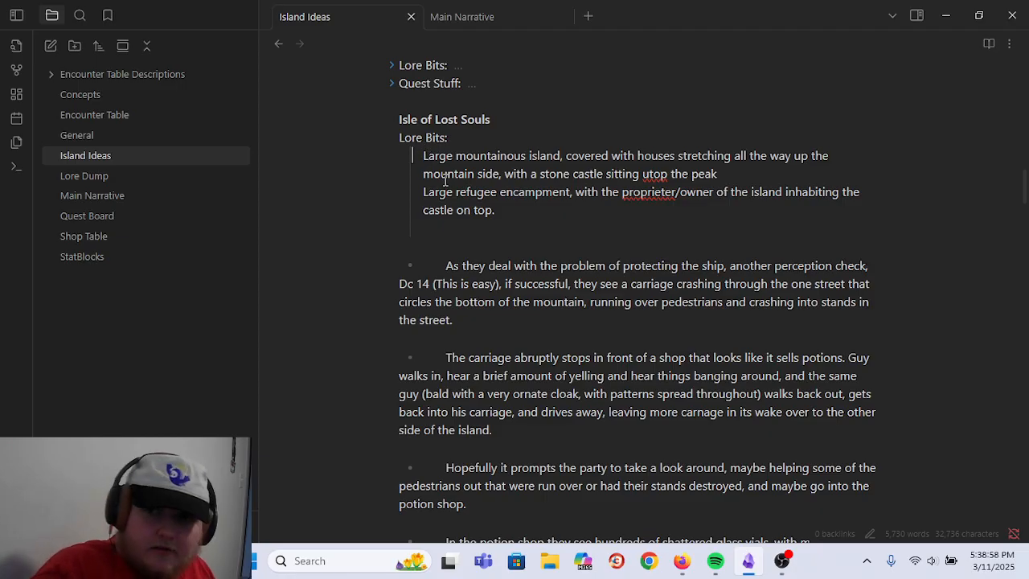
key("Return")
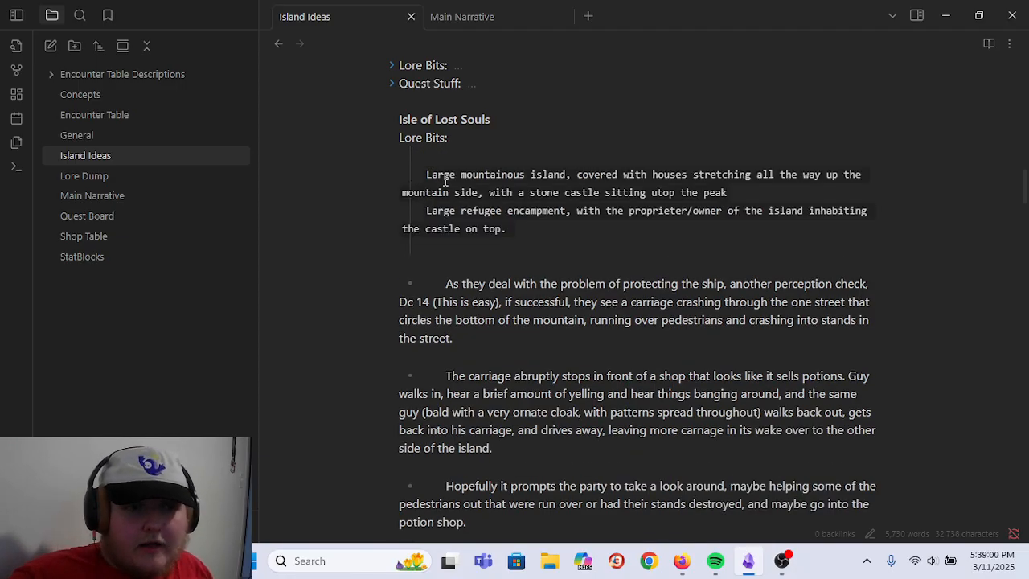
- Replace the "Isle of Lost Souls" title with "Refugee Island:"
left_click_drag(490, 119, 375, 124)
key("Tab")
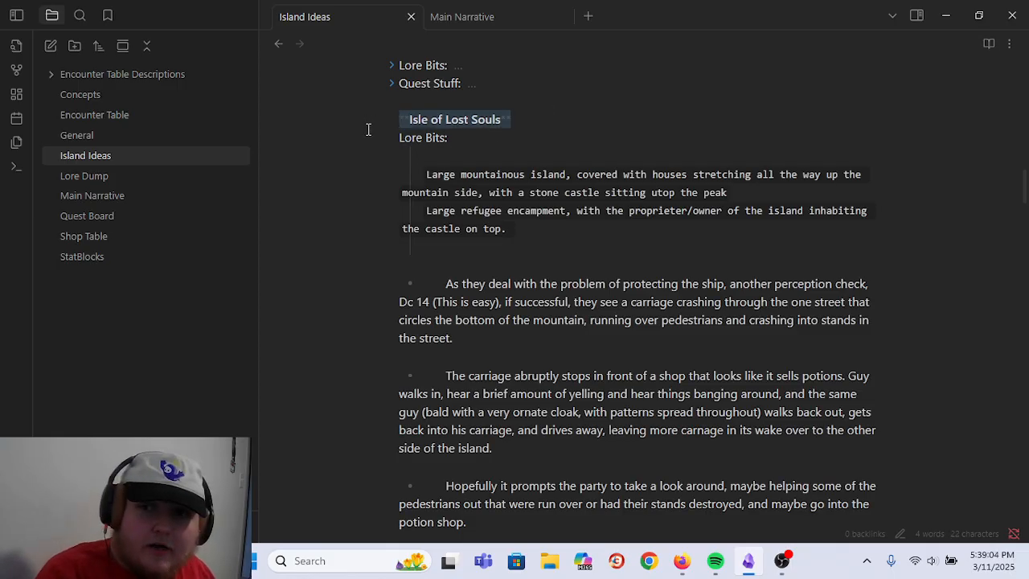
key("BackSpace")
type("Refugee")
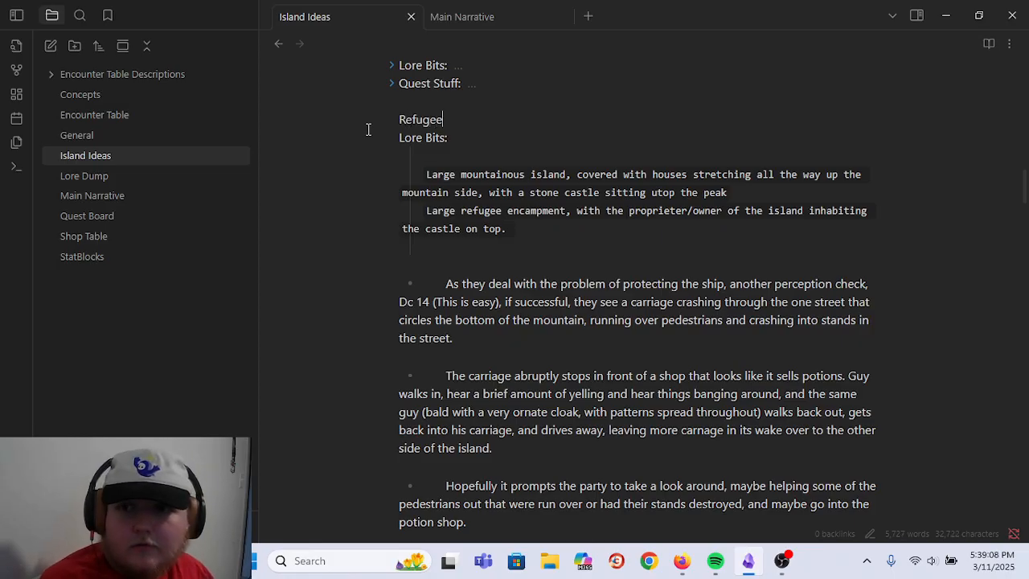
type(" Island:")
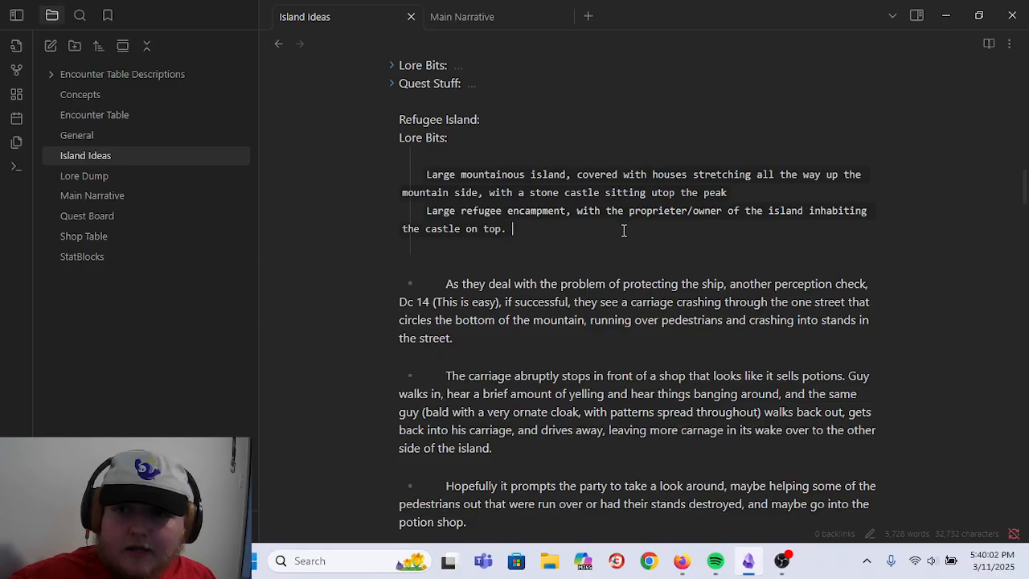
left_click(494, 157)
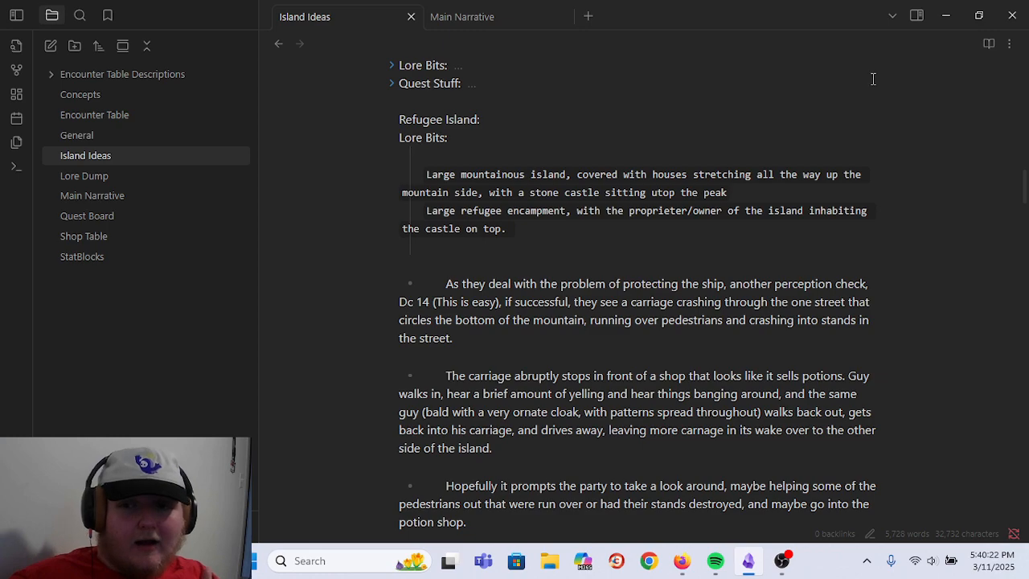
left_click(637, 250)
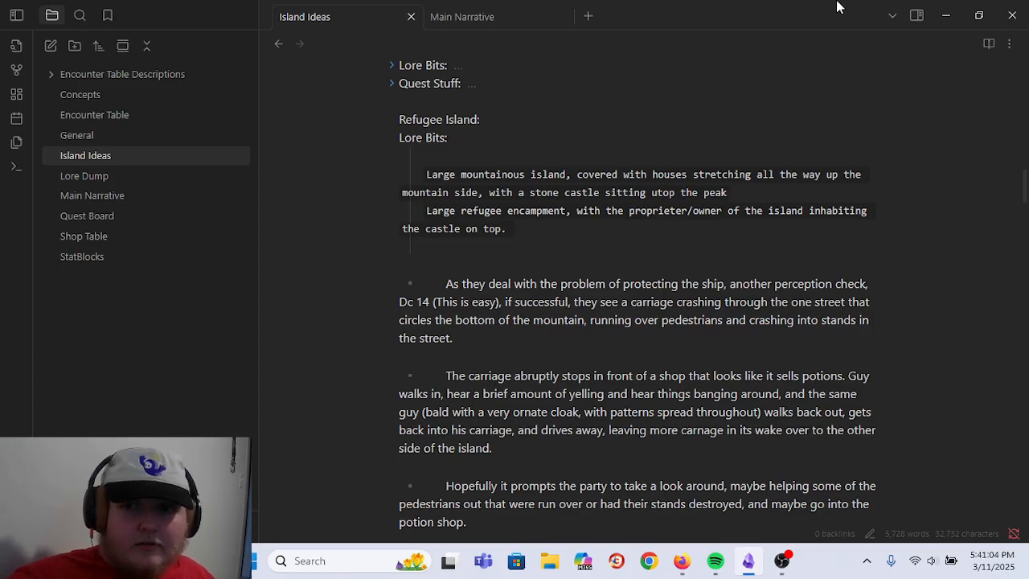
left_click(455, 255)
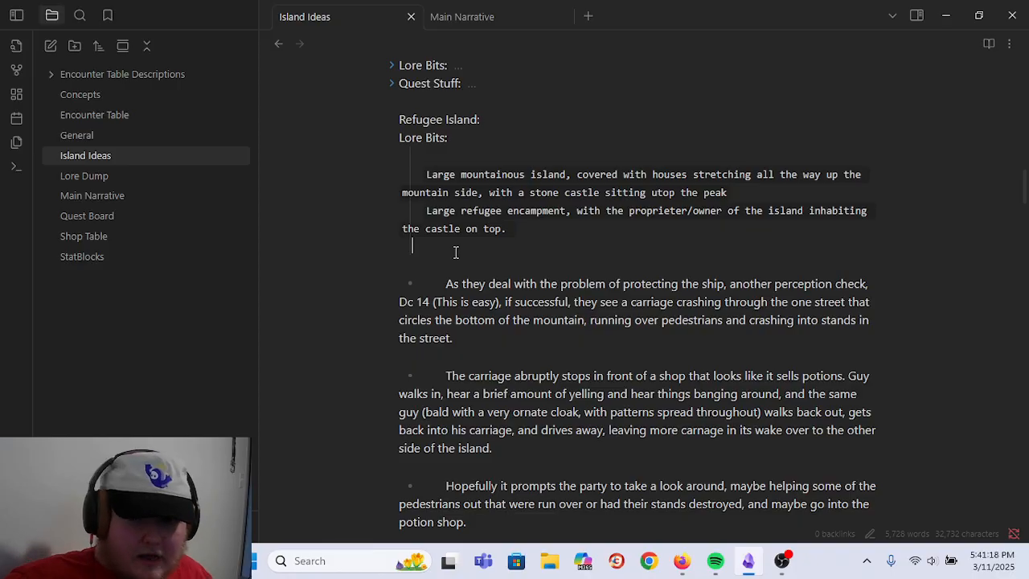
key("Tab")
type("All the house")
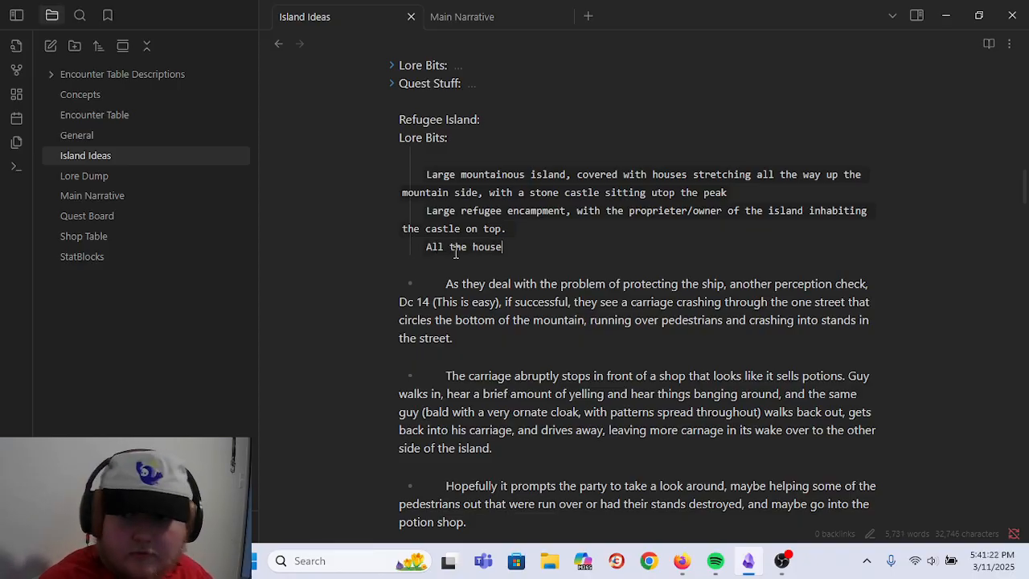
key("BackSpace")
key("BackSpace")
key("BackSpace")
key("BackSpace")
key("BackSpace")
key("BackSpace")
key("BackSpace")
key("BackSpace")
key("BackSpace")
key("BackSpace")
key("BackSpace")
key("BackSpace")
key("BackSpace")
key("BackSpace")
- Add a deeper-indented line under the refugee encampment description: "All the houses are ramshackle and temporary, made out of mostly plywood liek material and"
key("Tab")
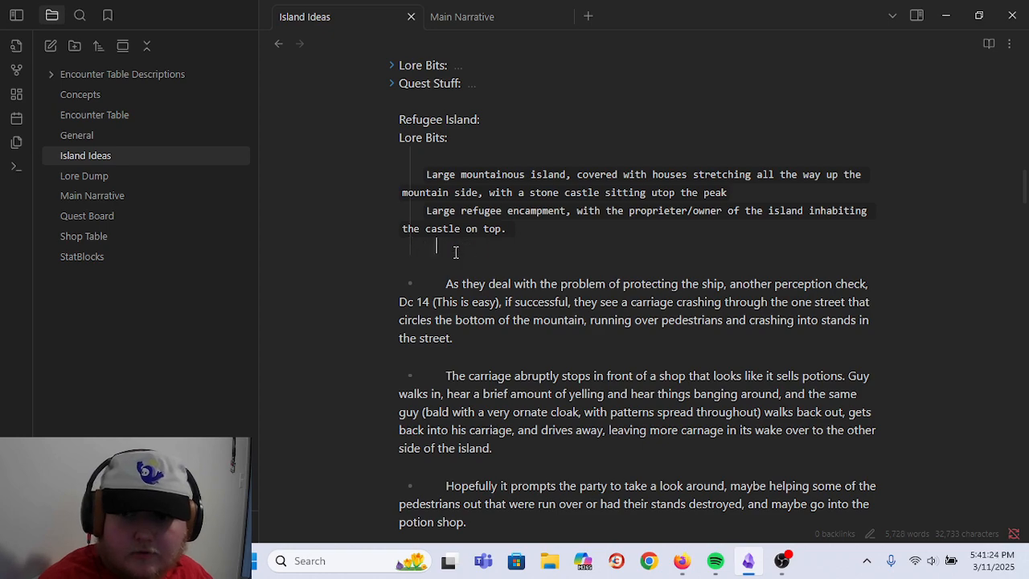
type("All the houses ")
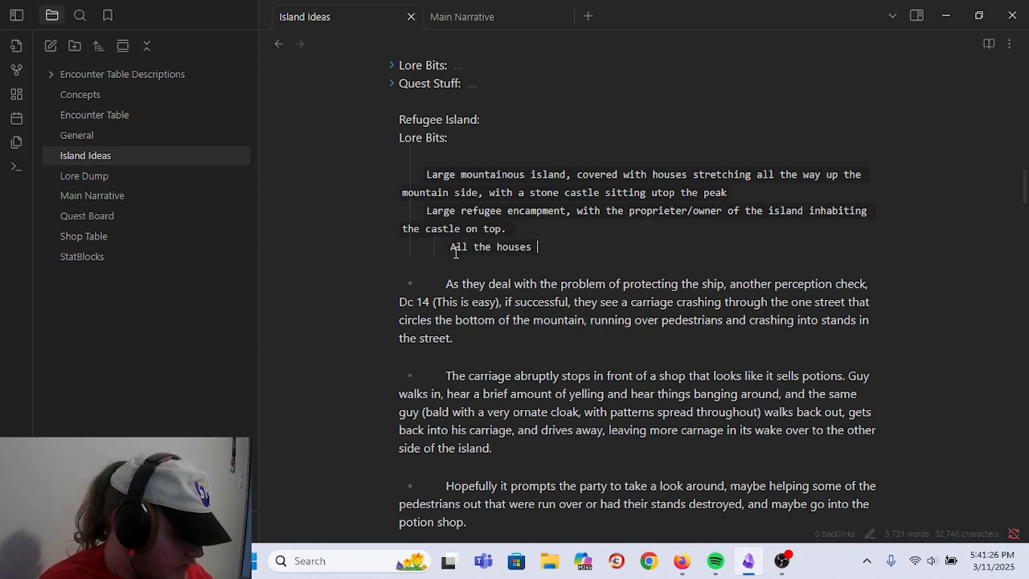
type("are r")
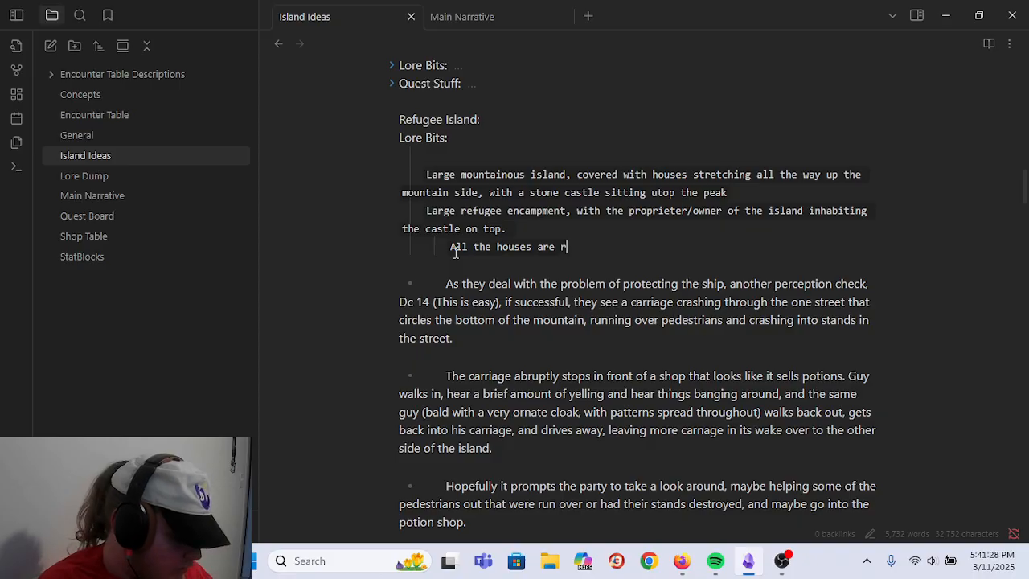
type("amshackle and temporary, a")
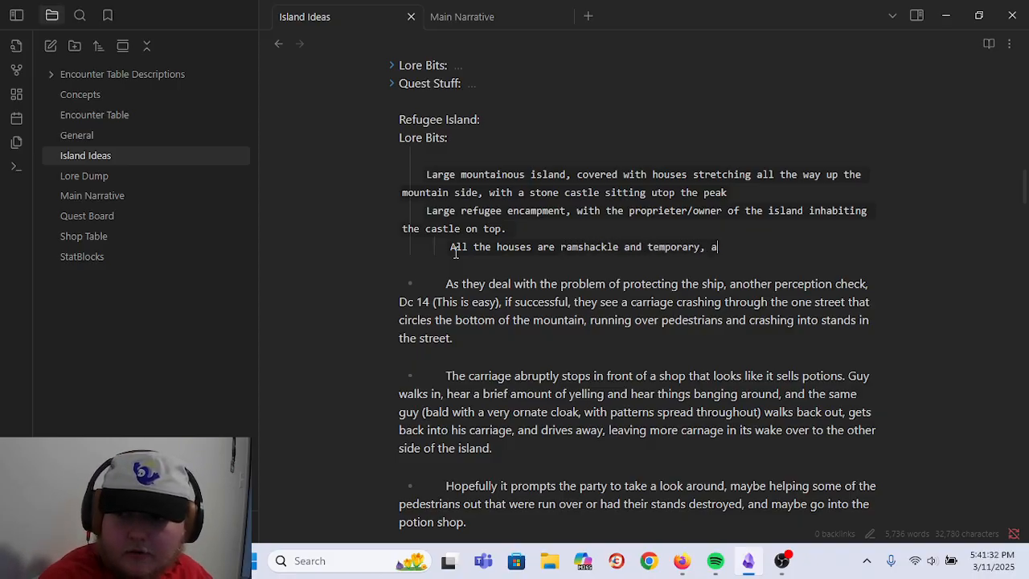
key("BackSpace")
type("made out of mostly plywood ")
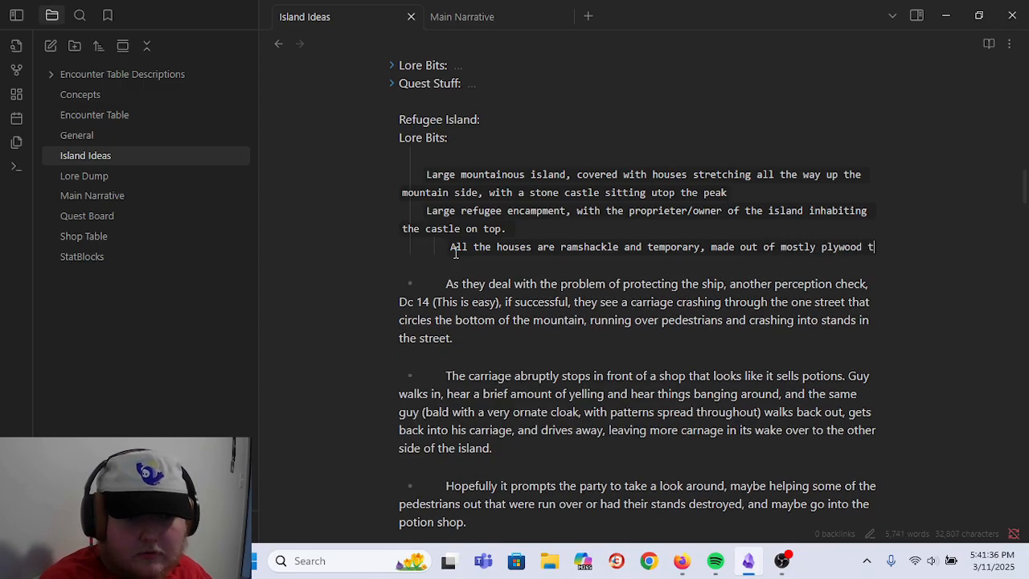
type("liek material and")
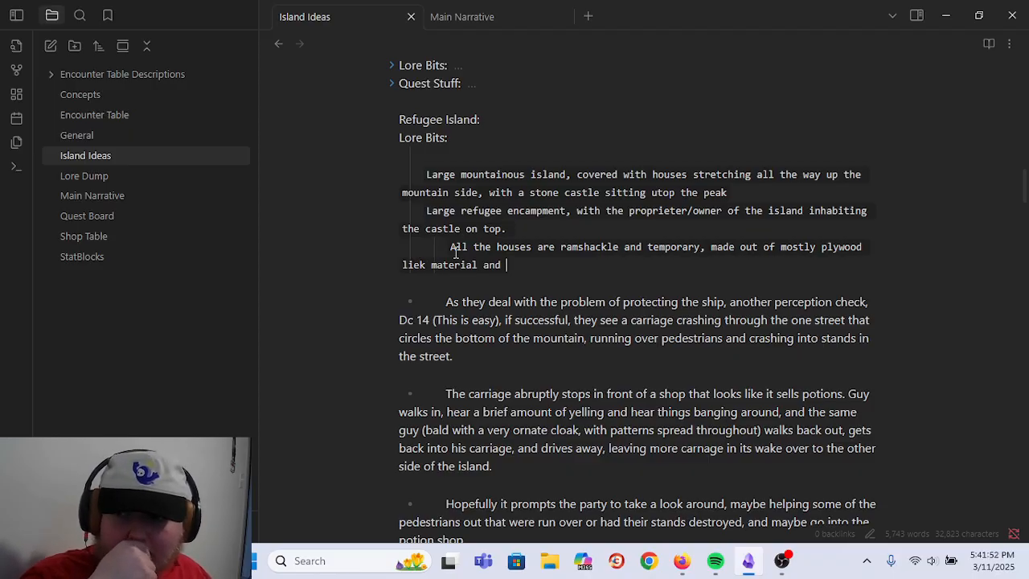
- Replace the misspelled "liek" in the houses line with "likie" and start a new line beneath it
key("Left")
key("Left")
key("Left")
key("Left")
key("Left")
key("Left")
key("Left")
key("Left")
key("Left")
key("Left")
key("Left")
key("Left")
key("Left")
key("BackSpace")
key("BackSpace")
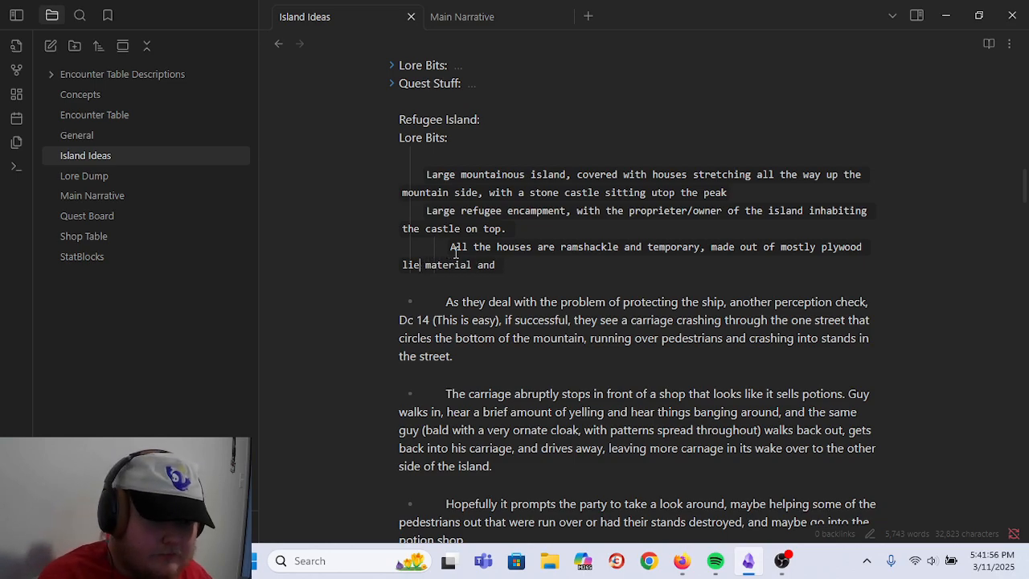
type("kie")
key("End")
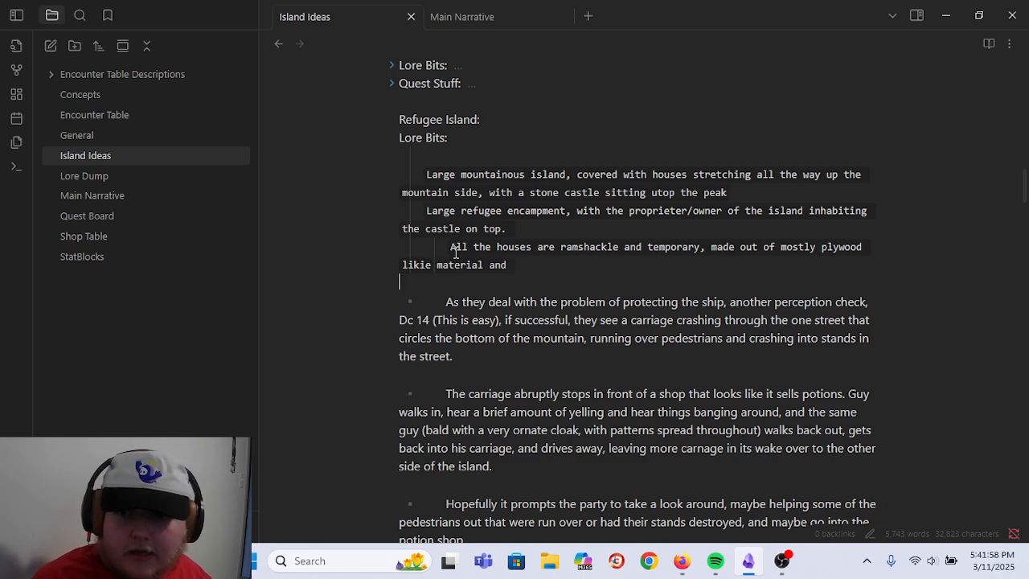
key("Return")
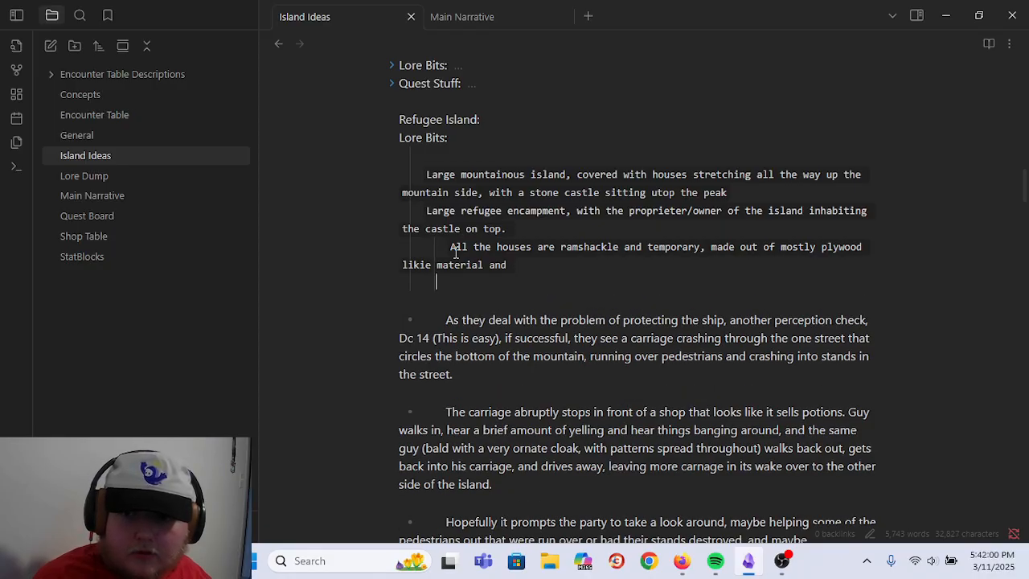
key("Tab")
type("Yo")
key("BackSpace")
key("BackSpace")
key("BackSpace")
key("Tab")
type("Most of the")
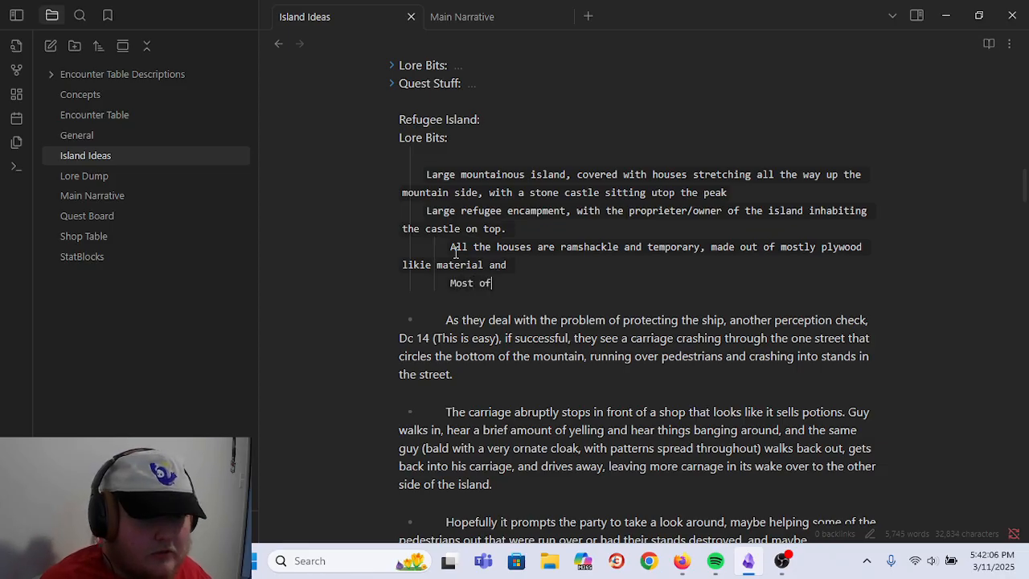
key("BackSpace")
key("BackSpace")
key("BackSpace")
key("BackSpace")
key("BackSpace")
key("BackSpace")
key("BackSpace")
key("BackSpace")
key("BackSpace")
key("BackSpace")
key("BackSpace")
key("BackSpace")
key("BackSpace")
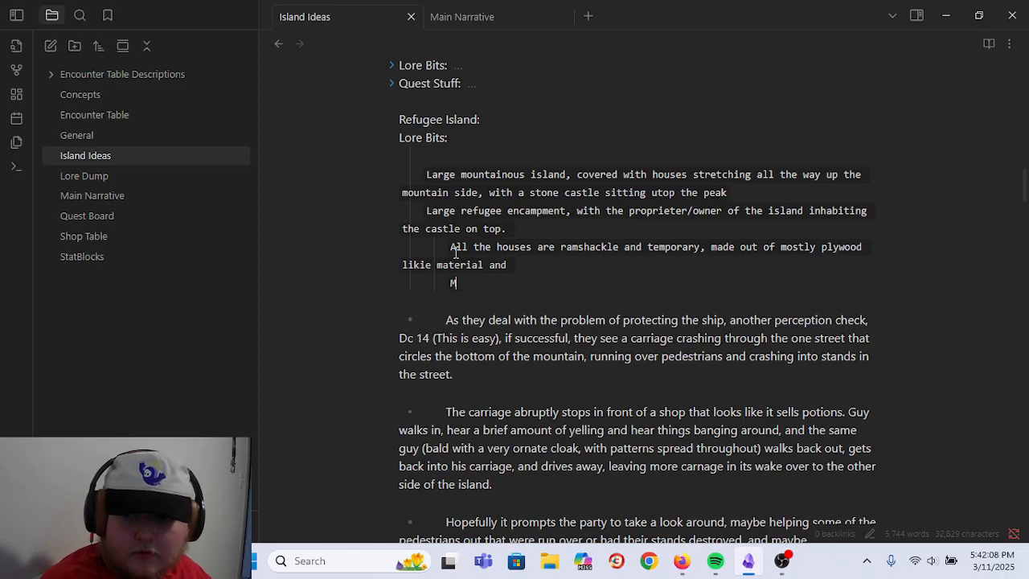
- Write "A majority fo the survivors of the lesser magistorm" at the same indent below the houses line
key("Tab")
type("A majori")
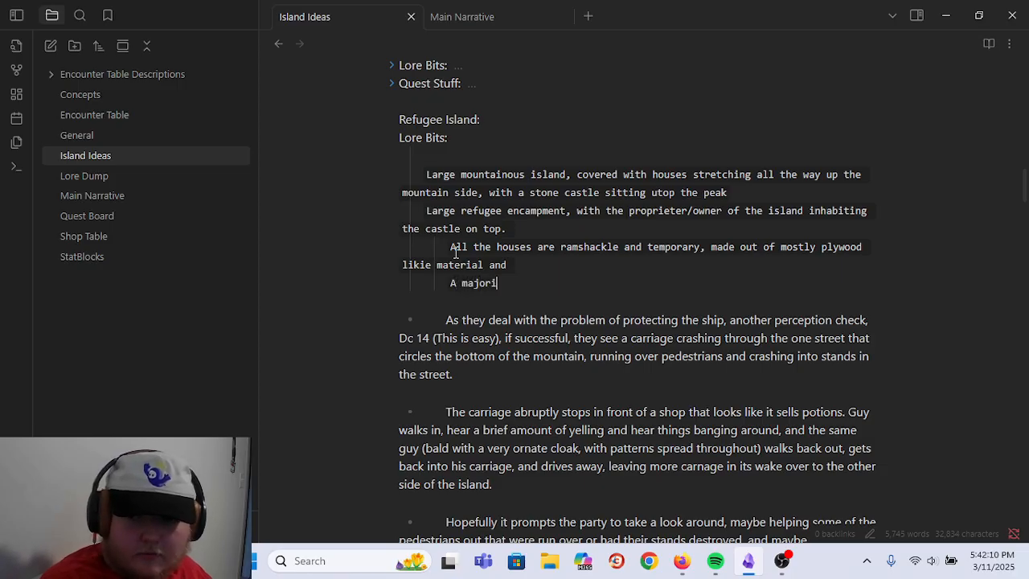
type("ty fo the survivor")
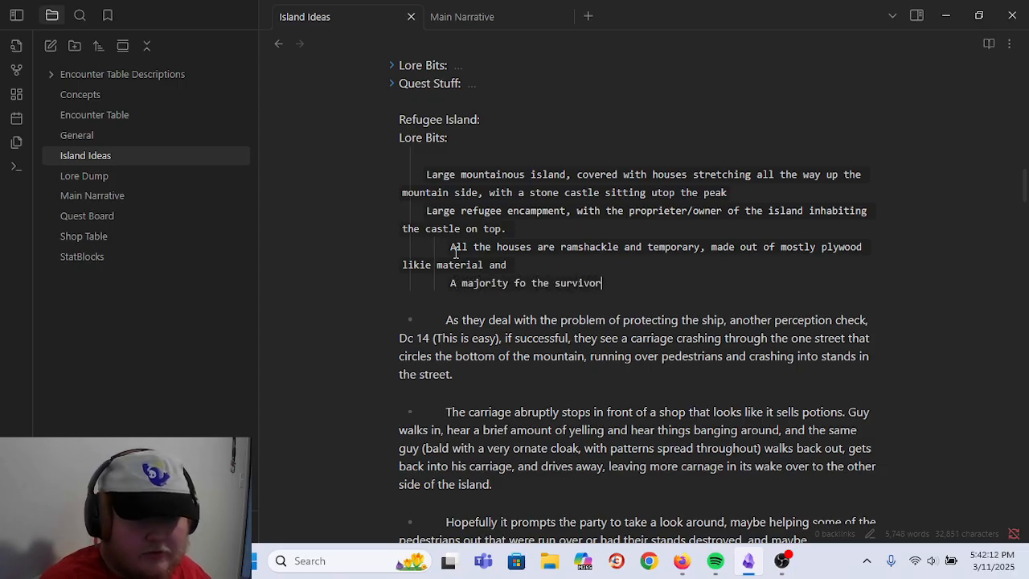
type("s of the lesser magistorm")
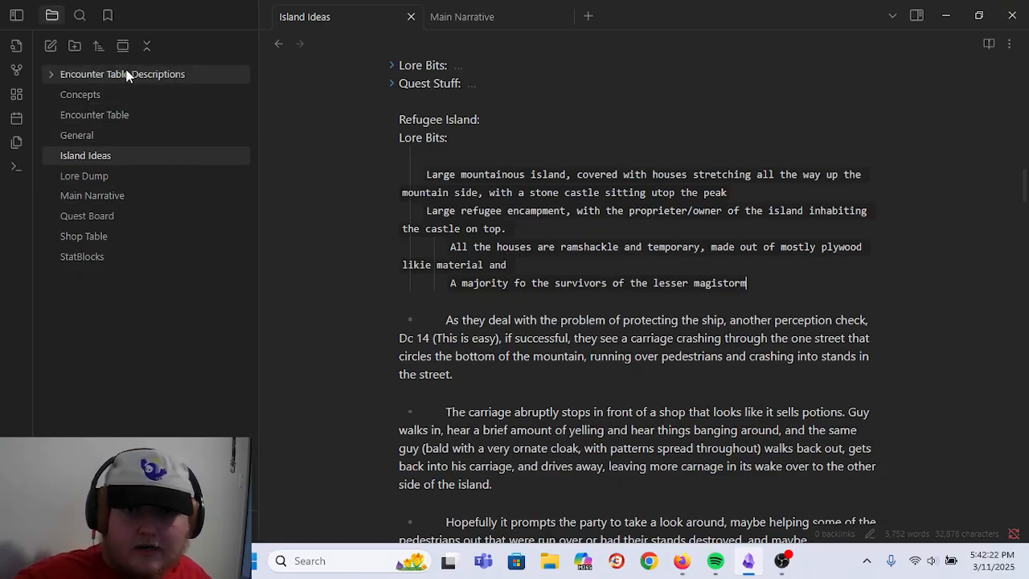
- Look through the other island entries in the Island Ideas note, then return to the Refugee Island lore bits
scroll(523, 232, "up", 6)
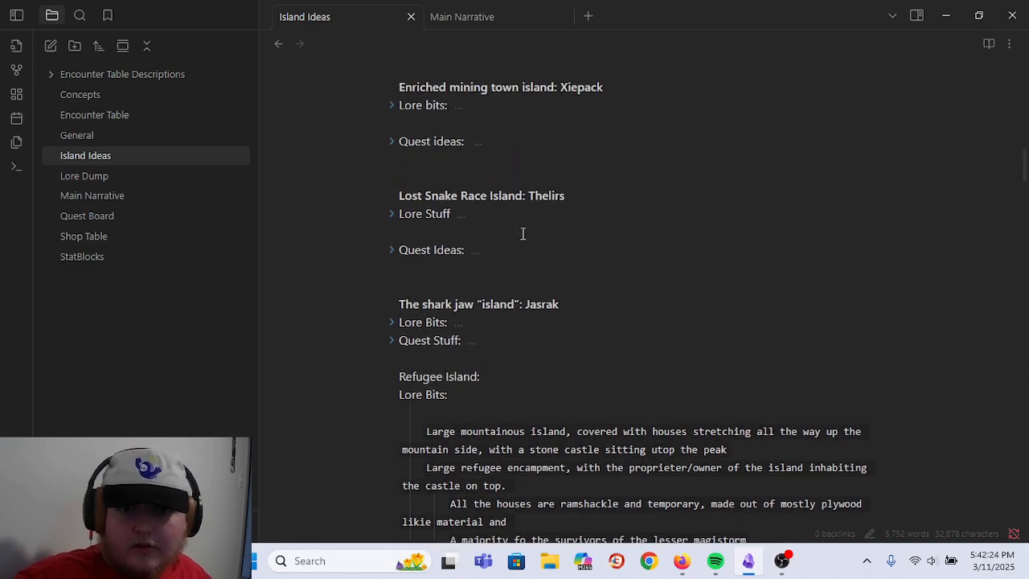
scroll(561, 223, "up", 4)
scroll(608, 308, "up", 5)
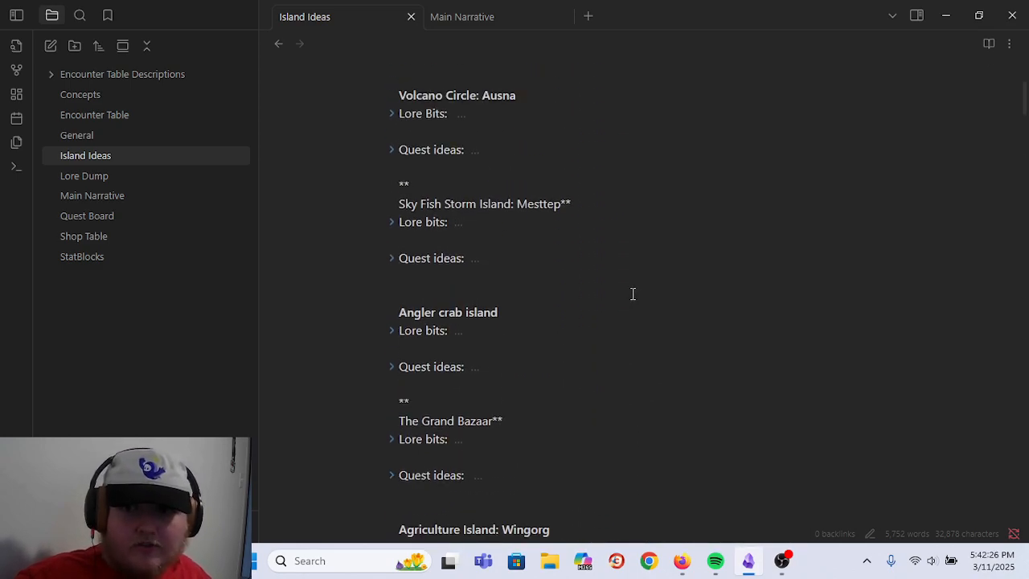
scroll(925, 133, "up", 2)
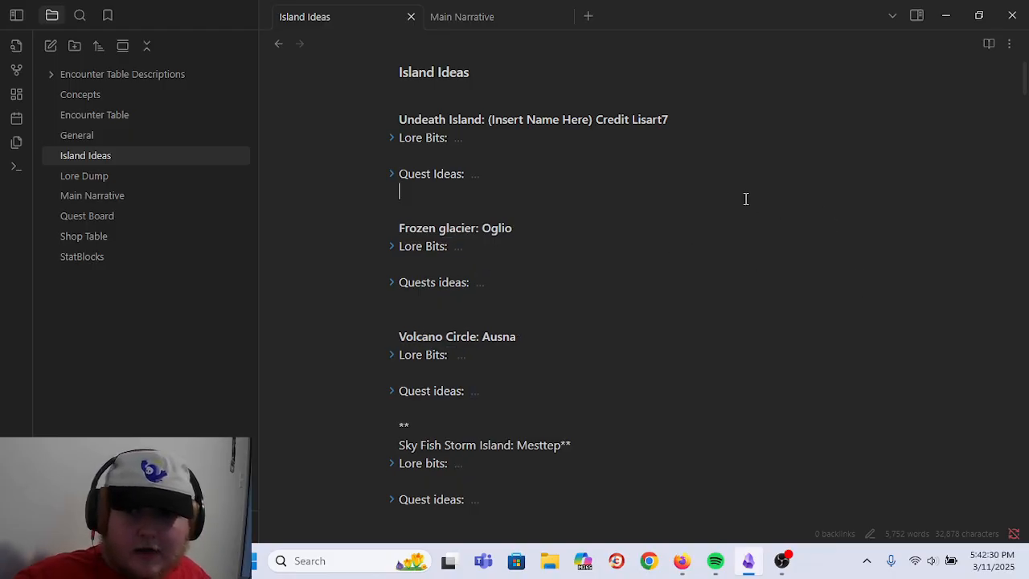
scroll(562, 177, "up", 1)
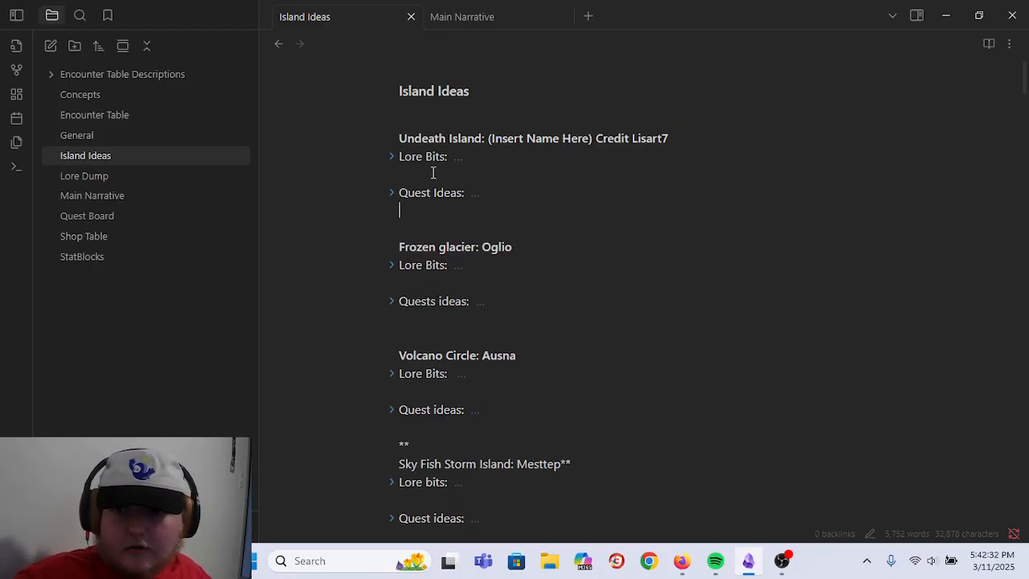
scroll(732, 112, "down", 20)
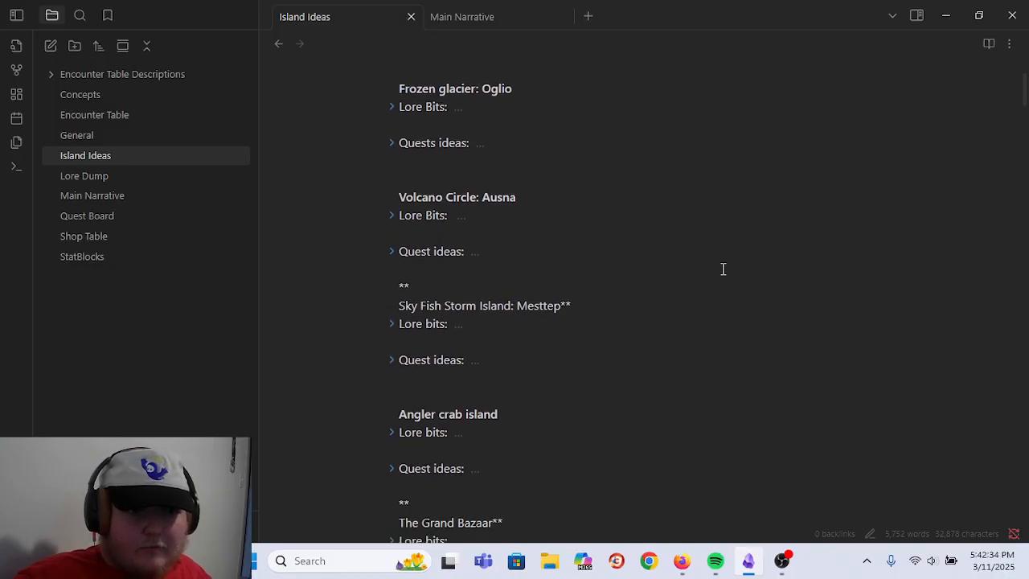
scroll(709, 314, "up", 5)
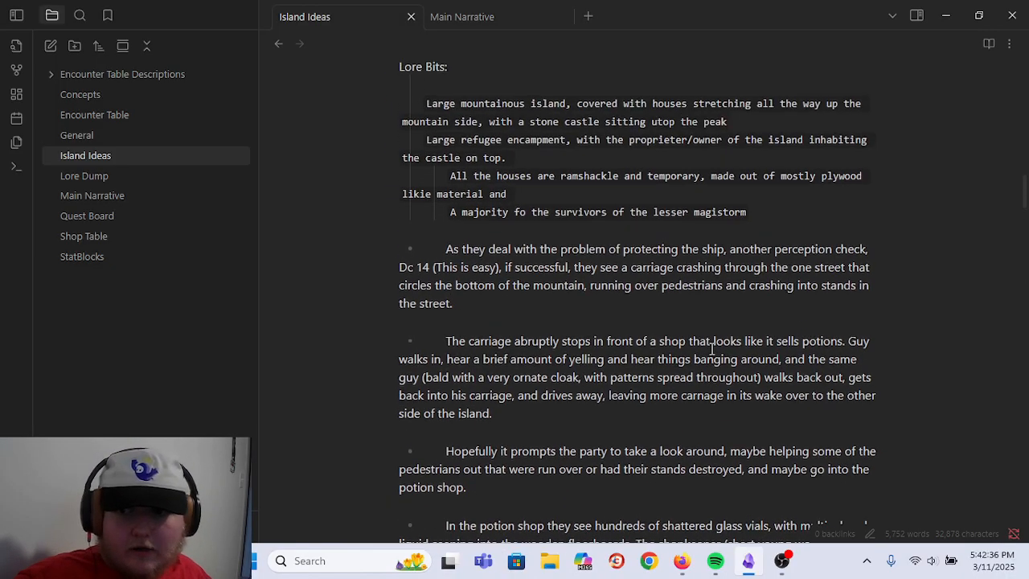
left_click(796, 305)
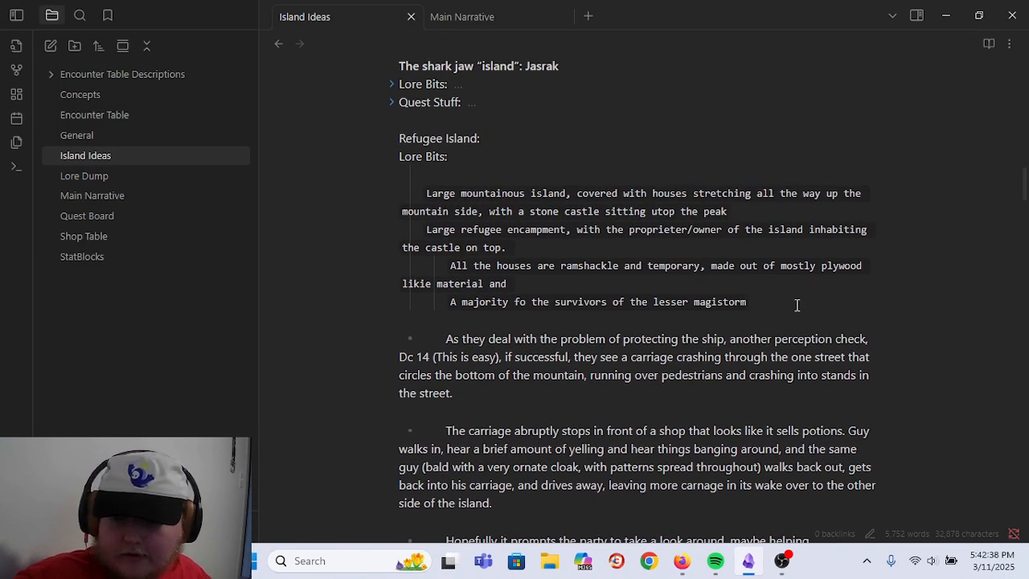
- Open the Main Narrative note and read through its session notes for details about the storm and its survivors
left_click(99, 159)
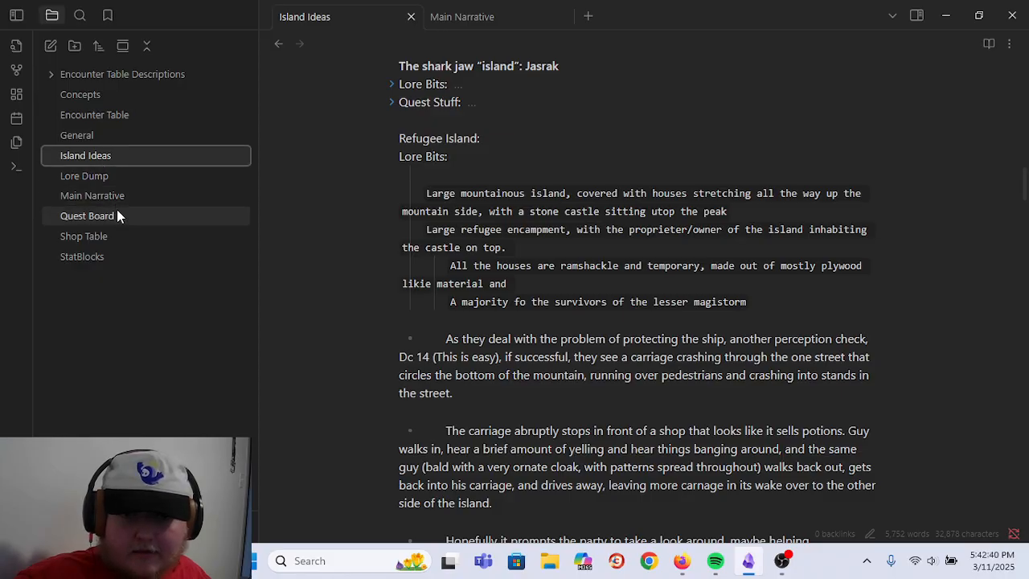
left_click(104, 196)
scroll(418, 124, "down", 5)
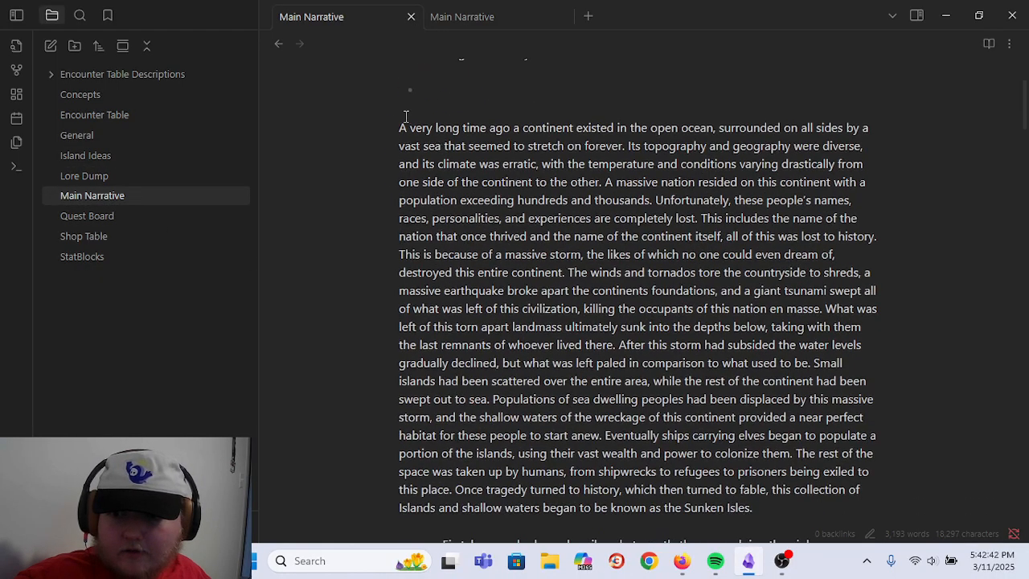
scroll(451, 232, "down", 15)
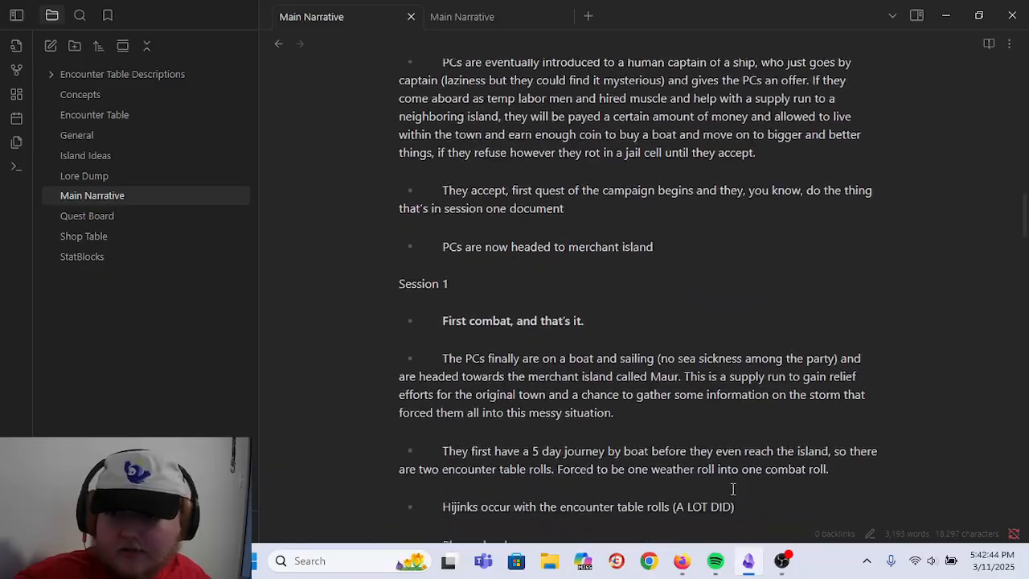
scroll(725, 397, "down", 10)
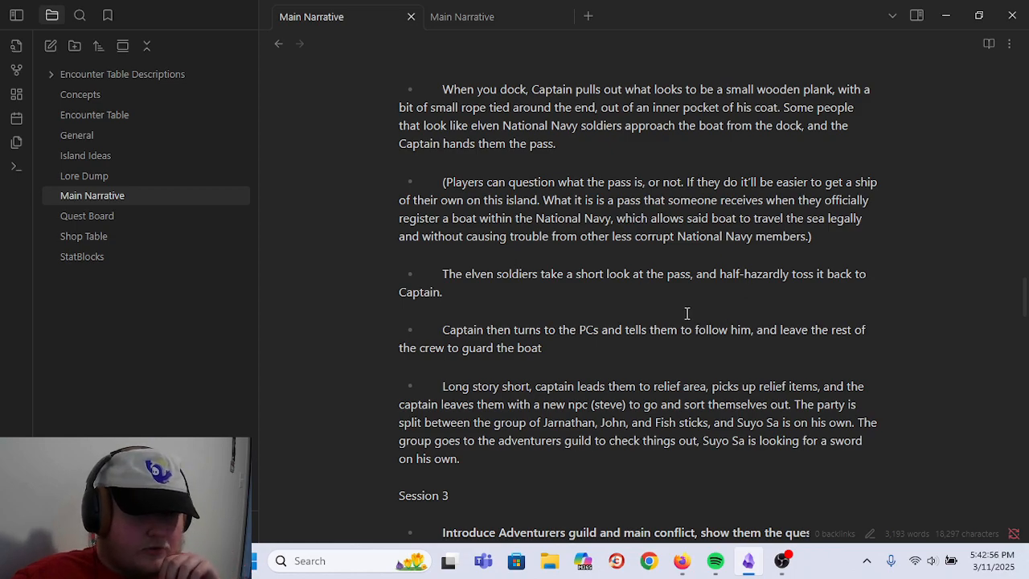
scroll(497, 347, "up", 6)
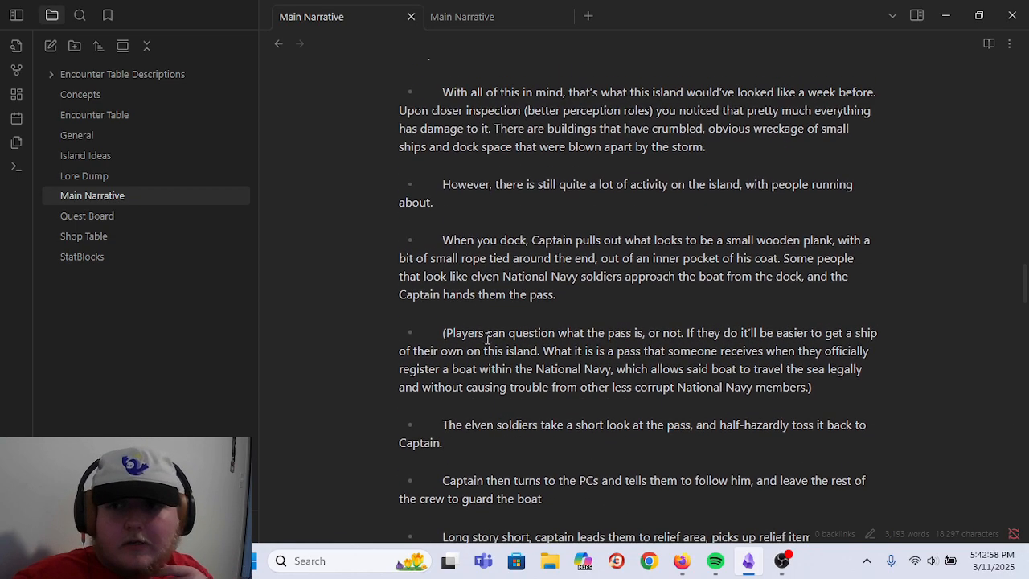
scroll(482, 228, "up", 7)
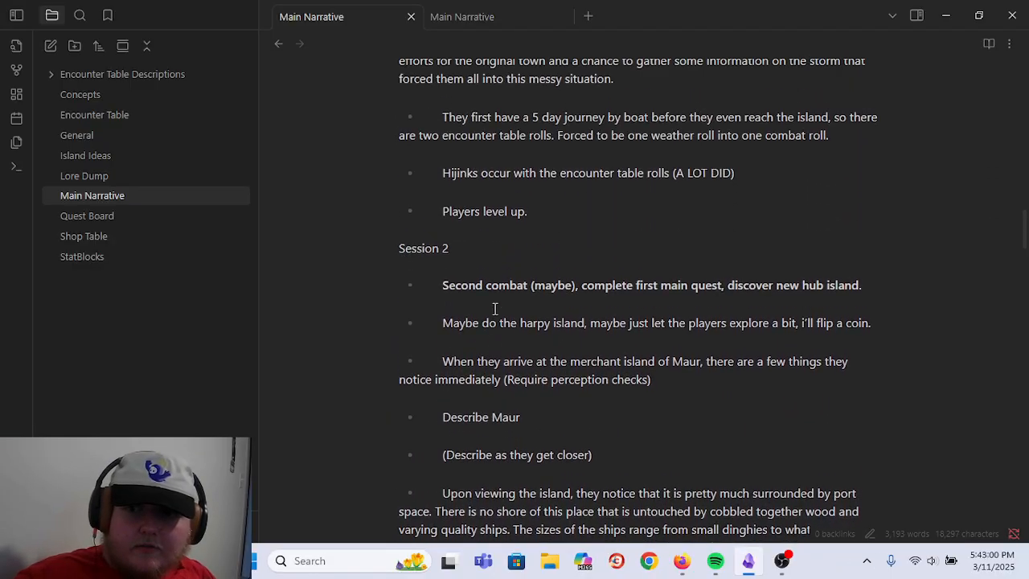
scroll(408, 100, "up", 5)
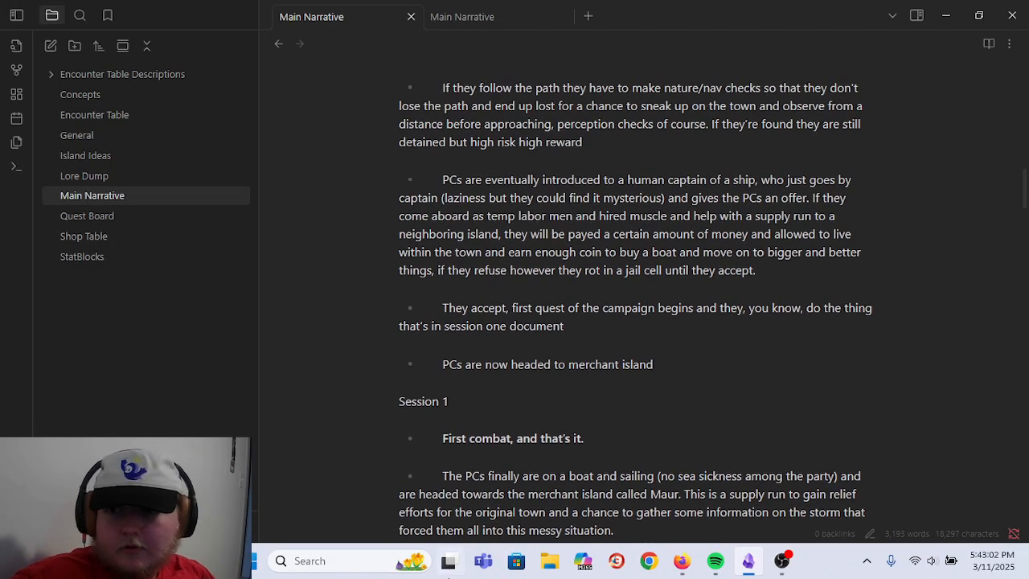
scroll(411, 196, "up", 10)
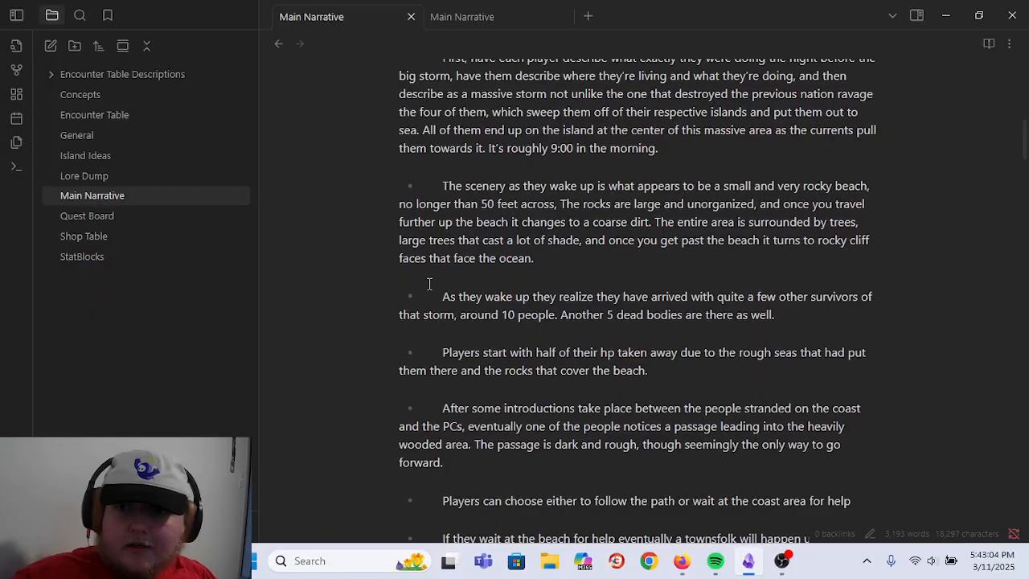
scroll(424, 273, "up", 3)
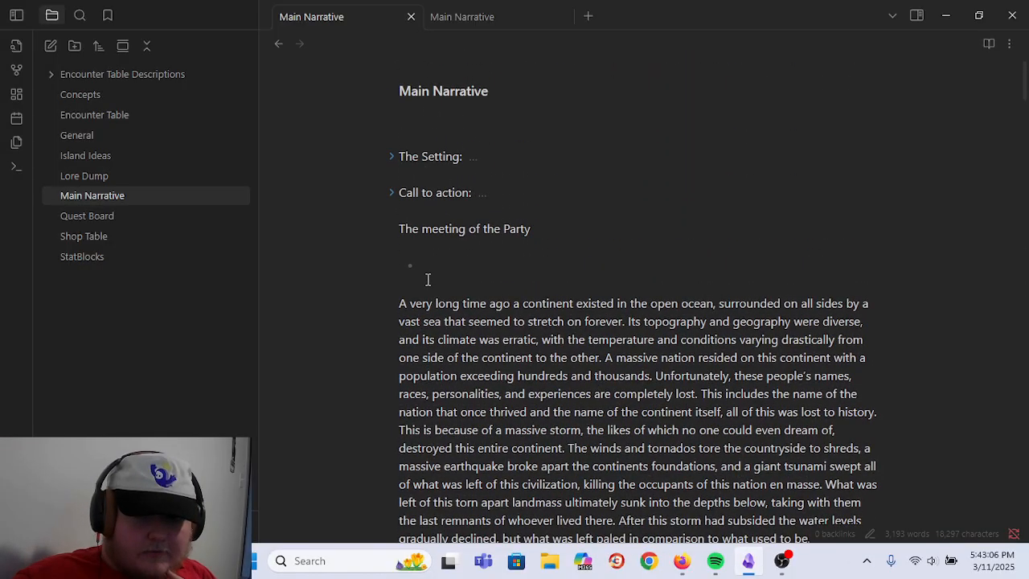
- Examine the contents of The Setting, Call to action and Opening Monologue sections in the Main Narrative note
left_click(391, 156)
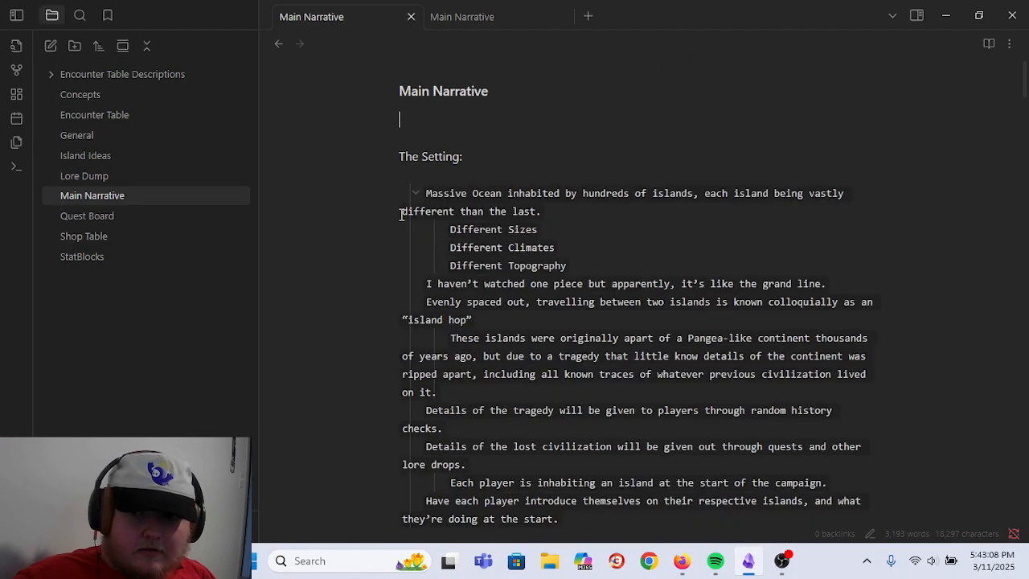
left_click(392, 156)
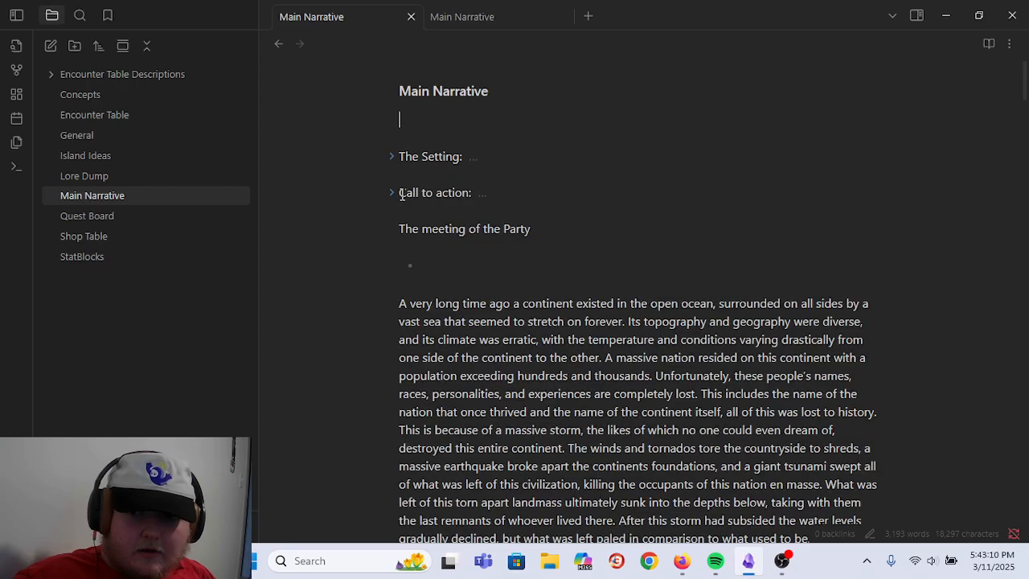
left_click(391, 195)
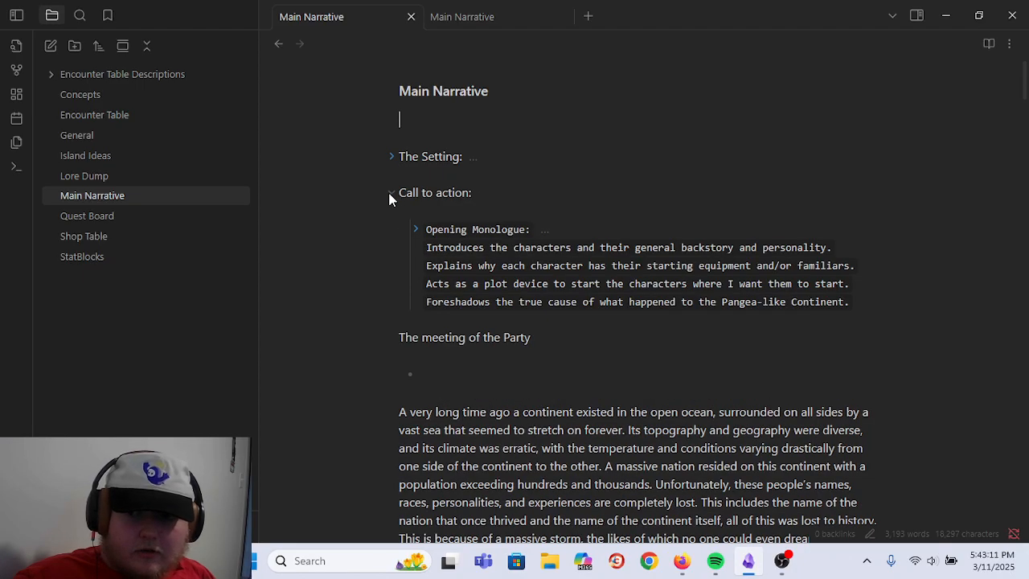
left_click(415, 230)
left_click(415, 229)
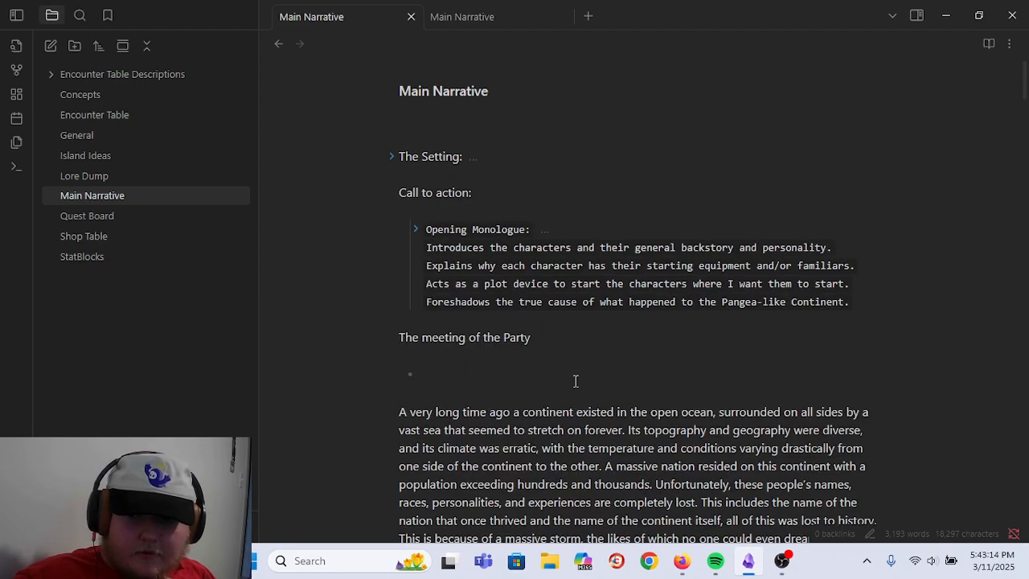
- Collapse the Call to action section and delete the empty bullet beneath "The meeting of the Party" in the Main Narrative note
left_click(393, 194)
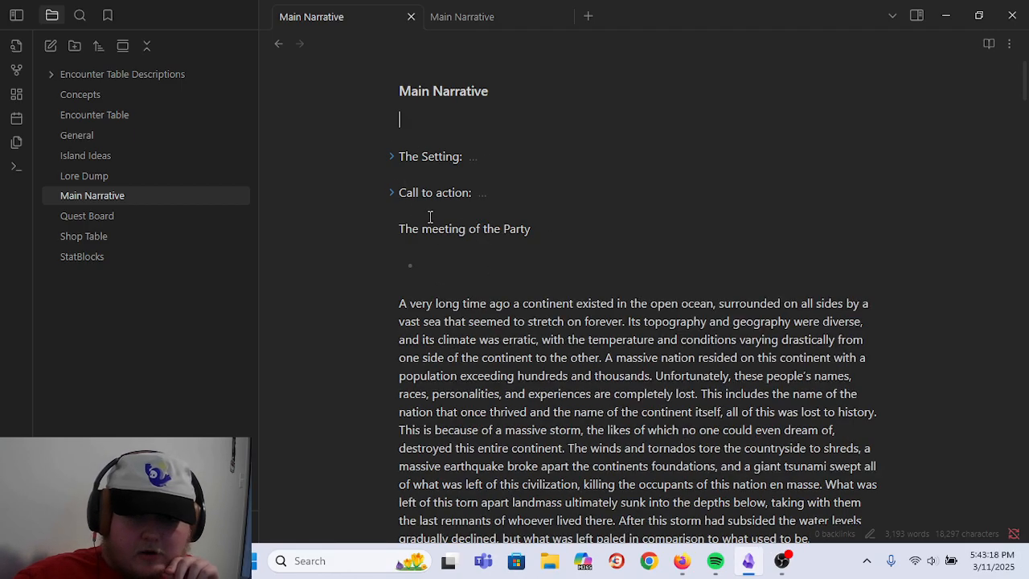
left_click(483, 270)
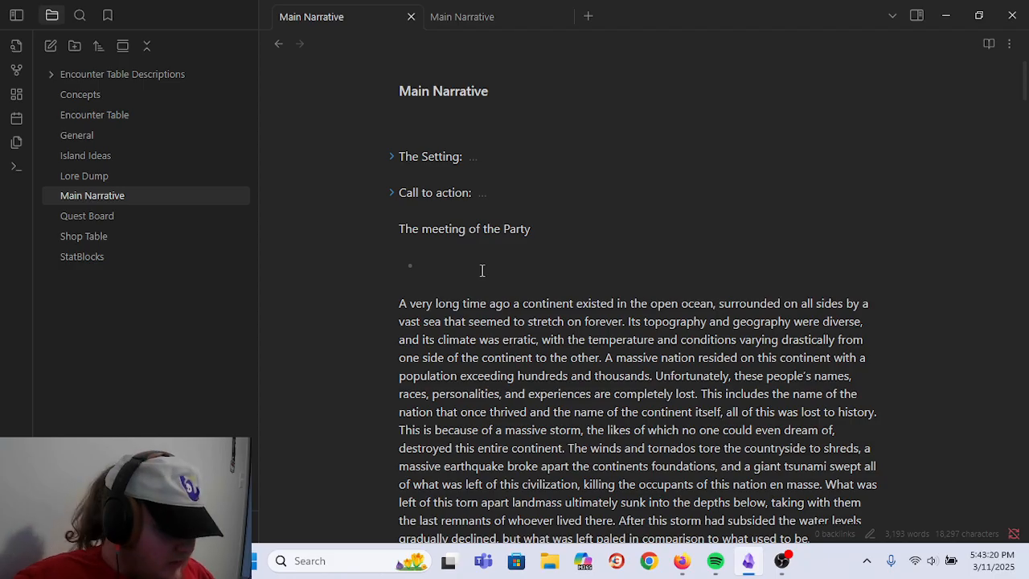
key("BackSpace")
key("BackSpace")
key("BackSpace")
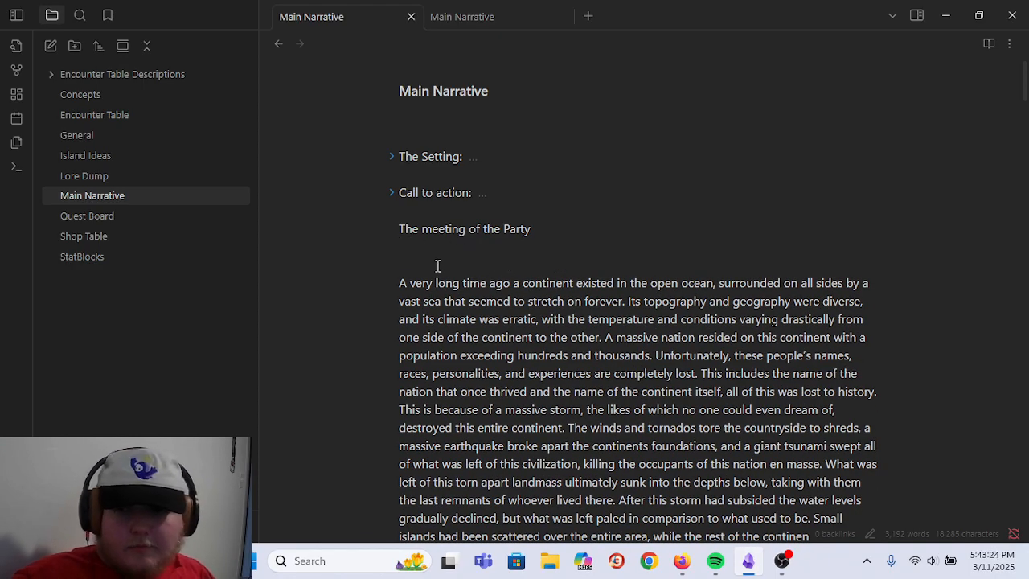
scroll(401, 283, "down", 3)
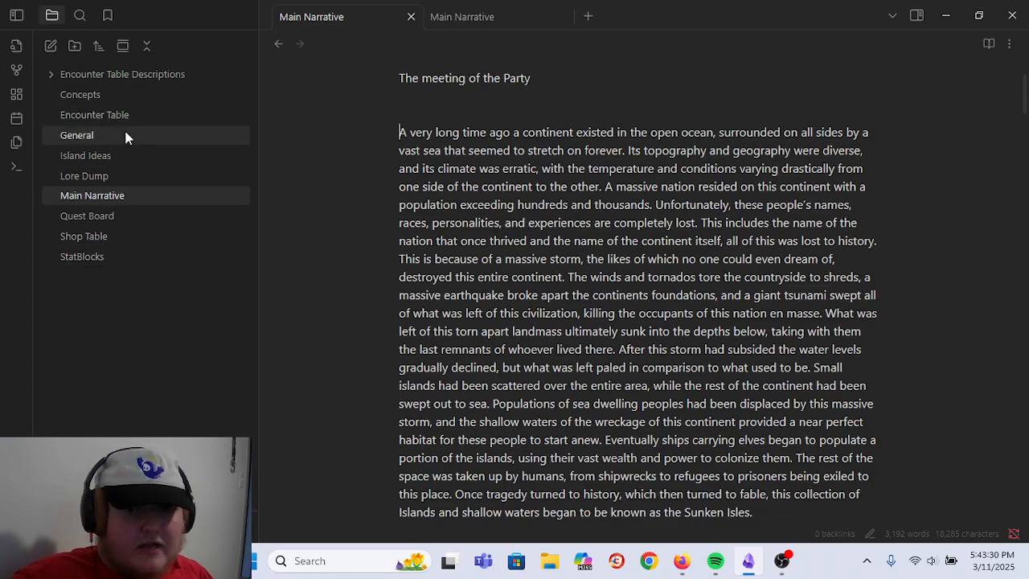
- Open the Shop Table note and look through its tables from Apothecary down to Magitech
left_click(131, 217)
left_click(156, 241)
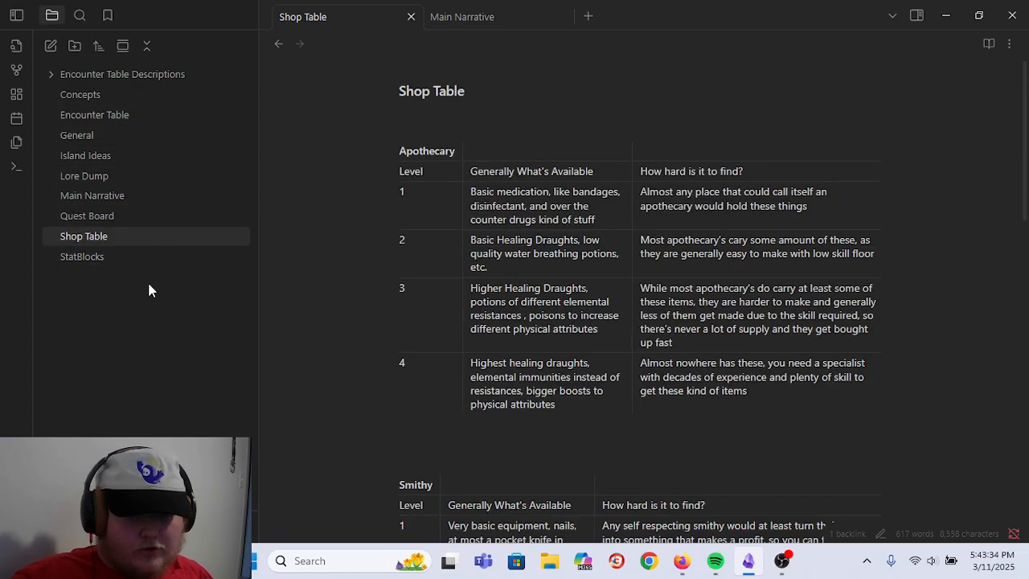
left_click(130, 254)
left_click(130, 241)
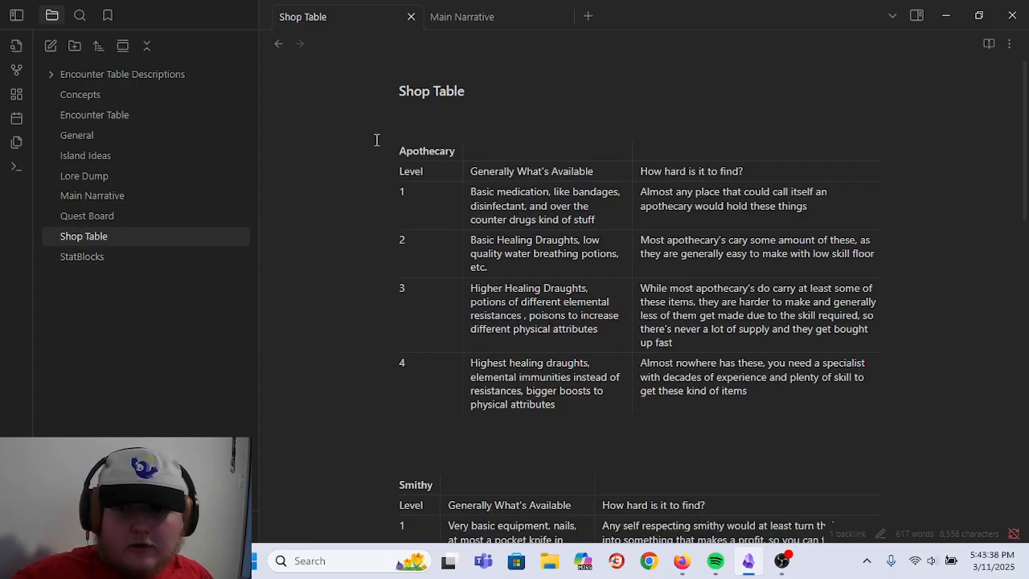
scroll(627, 345, "down", 5)
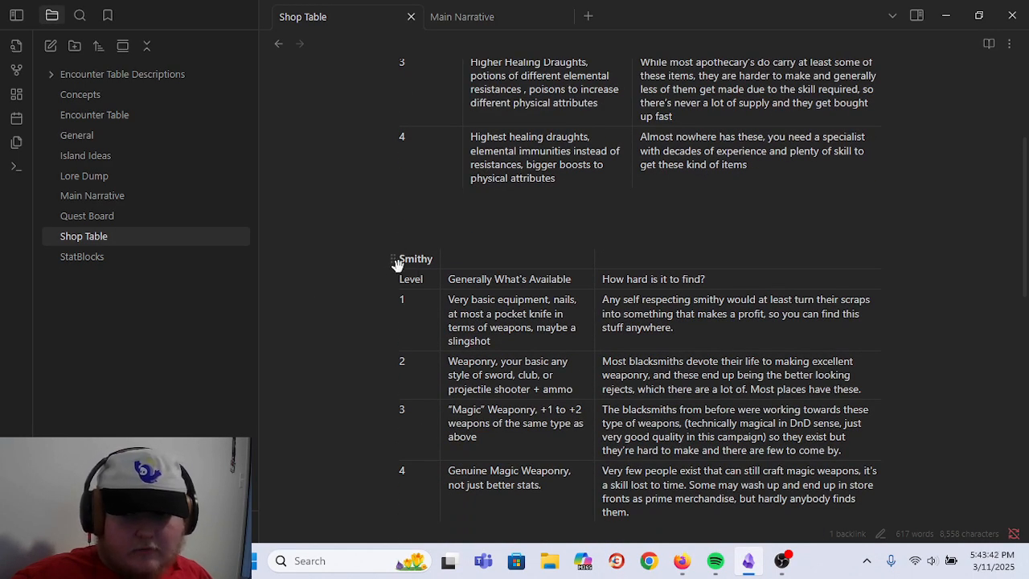
scroll(525, 362, "down", 15)
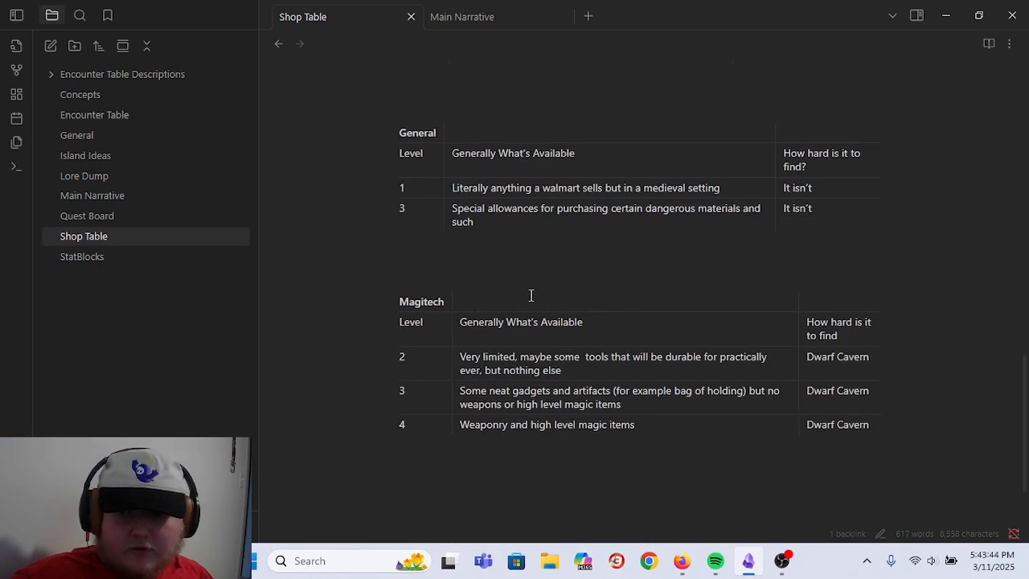
scroll(482, 294, "up", 8)
scroll(649, 413, "down", 8)
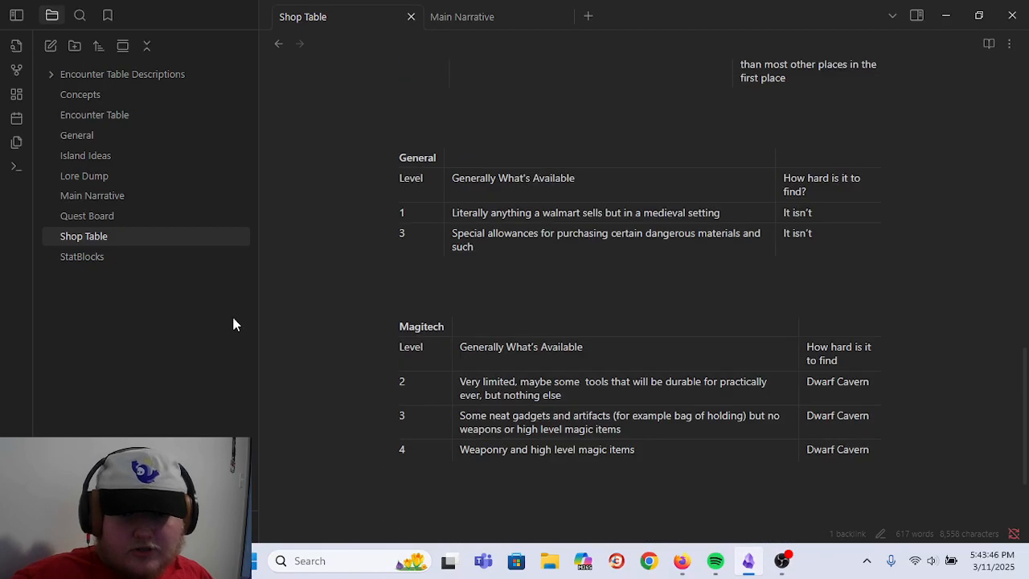
scroll(446, 379, "up", 8)
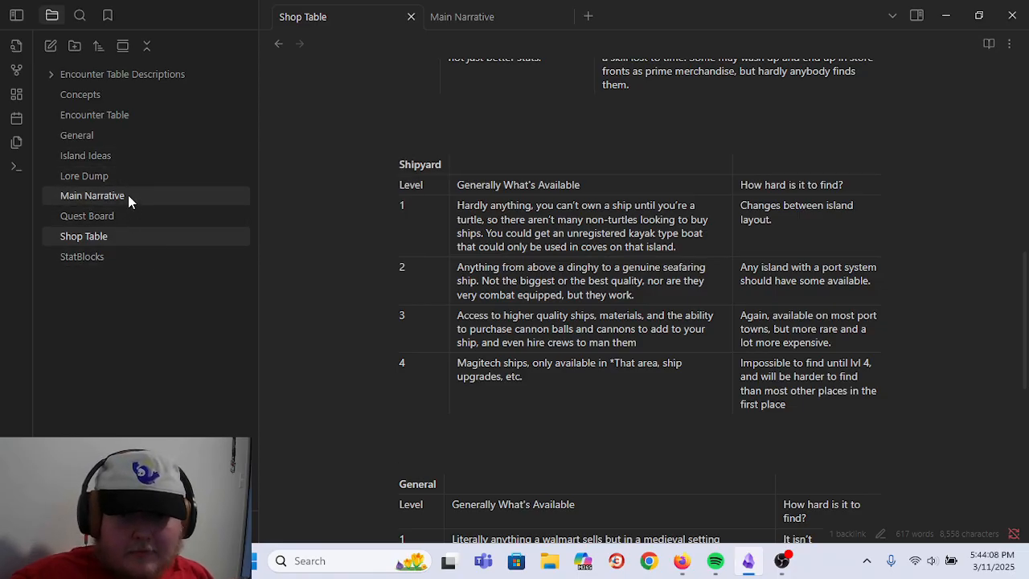
- Open the Lore Dump note and expand the Rune Magic section to read its rules
left_click(121, 175)
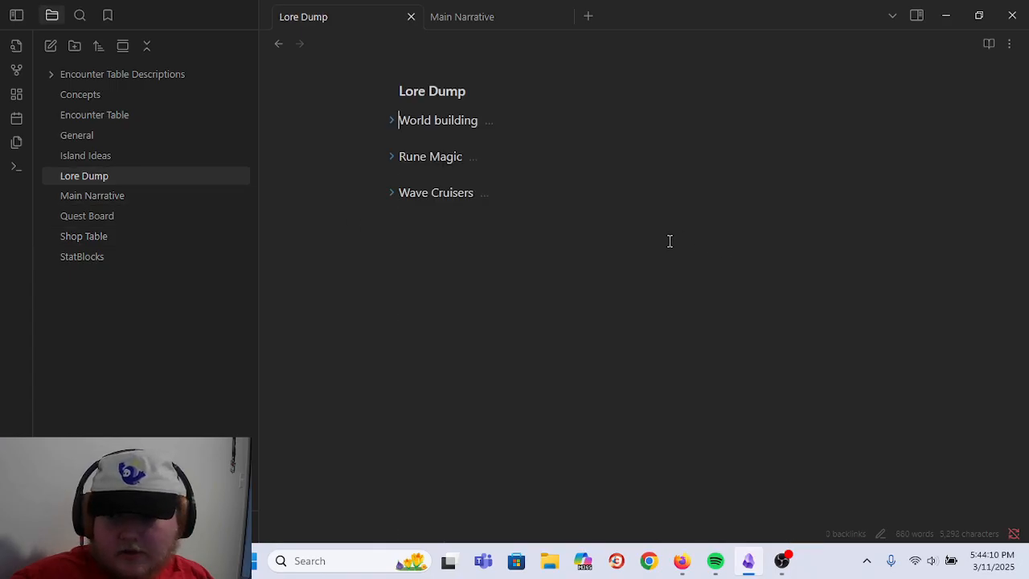
left_click(394, 158)
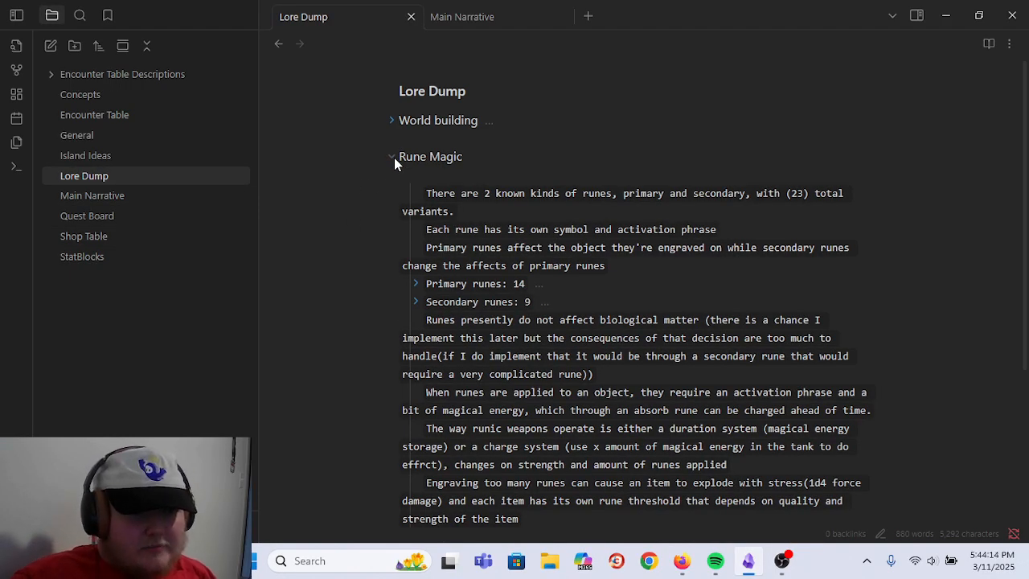
scroll(534, 192, "down", 3)
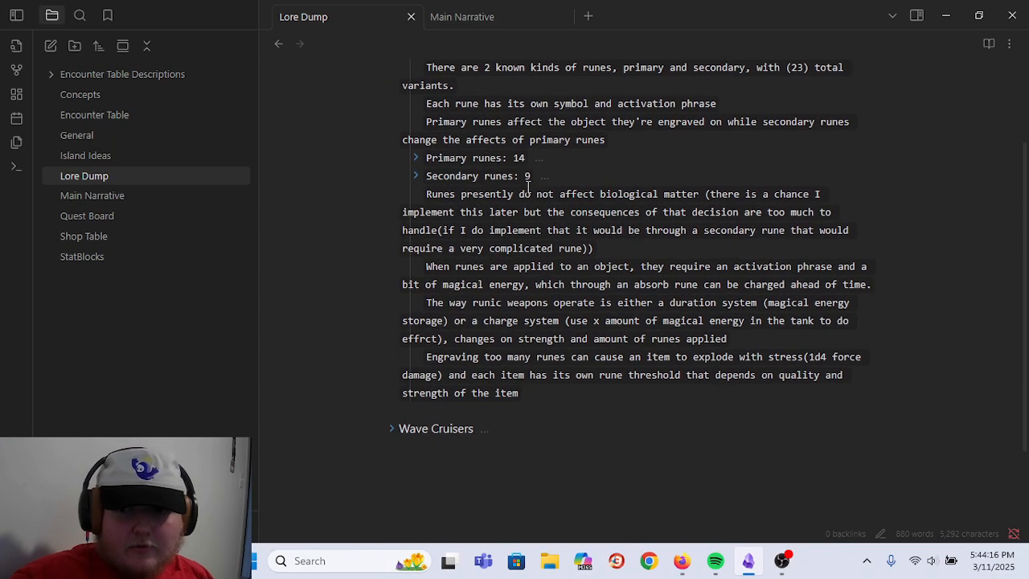
scroll(541, 207, "up", 2)
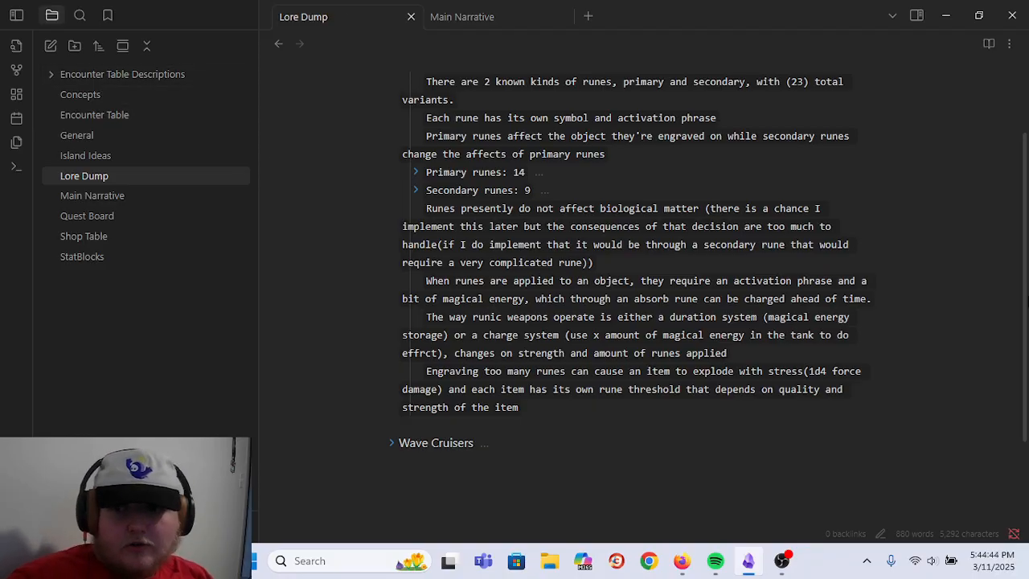
- Expand the Primary runes list and go through its first entries, highlighting the Pull and Heat runes
left_click(413, 173)
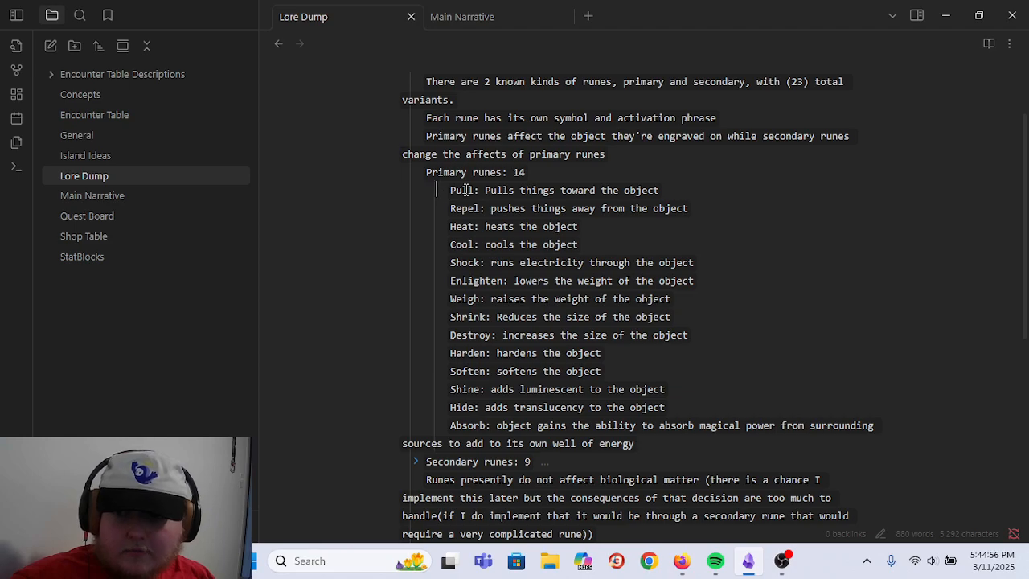
left_click_drag(444, 190, 875, 182)
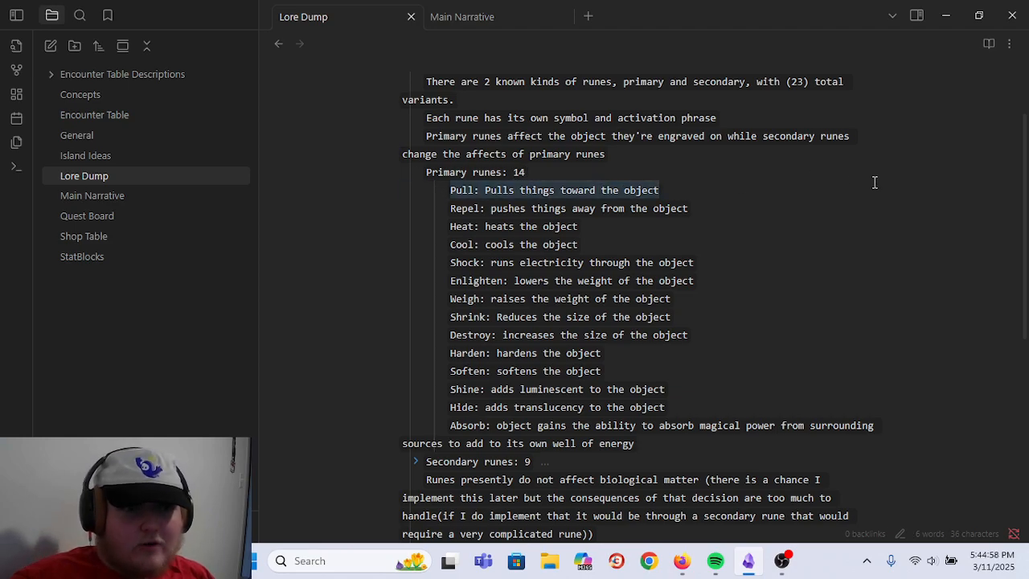
left_click(874, 182)
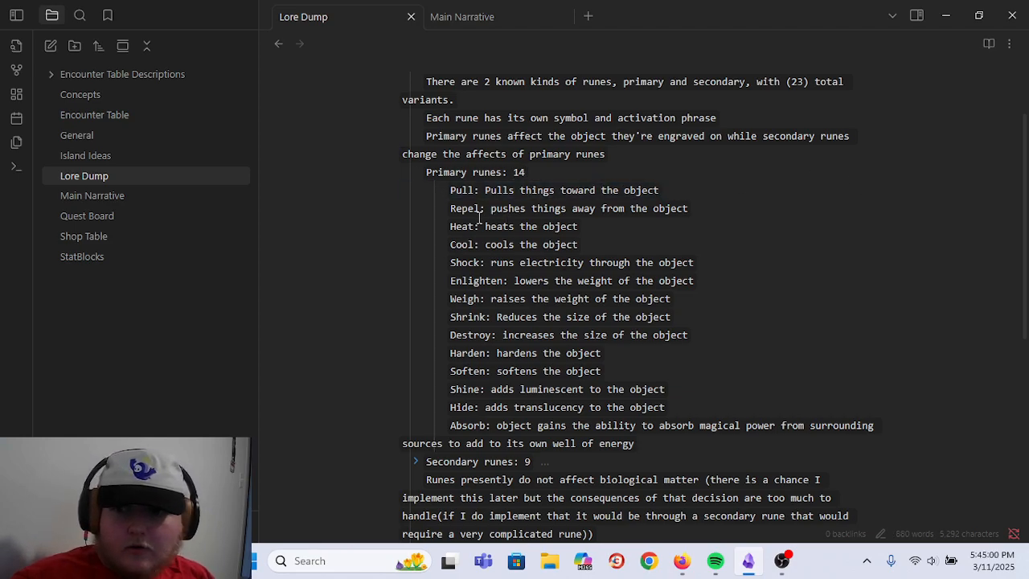
left_click_drag(444, 208, 448, 228)
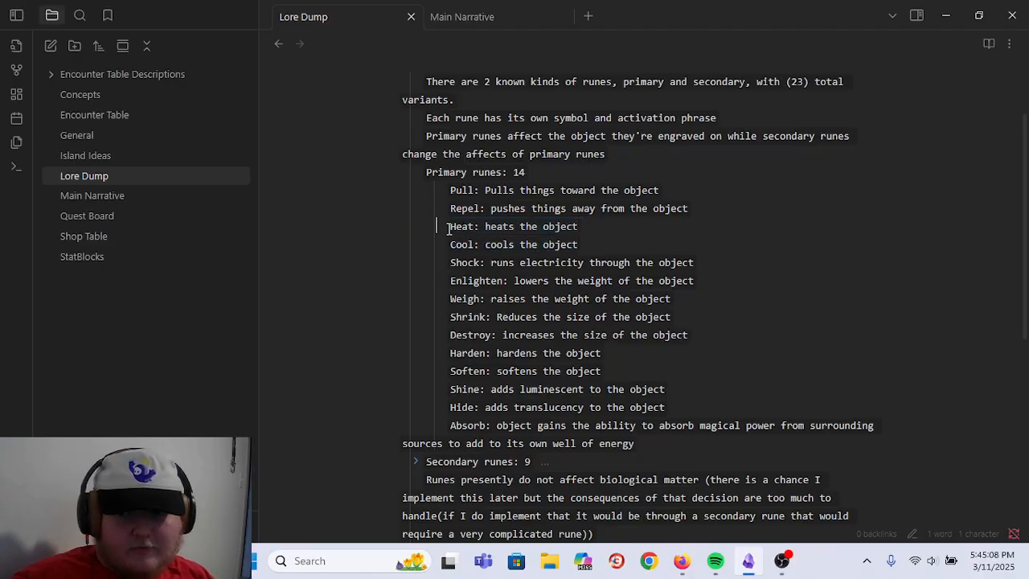
scroll(495, 244, "down", 3)
scroll(450, 241, "up", 3)
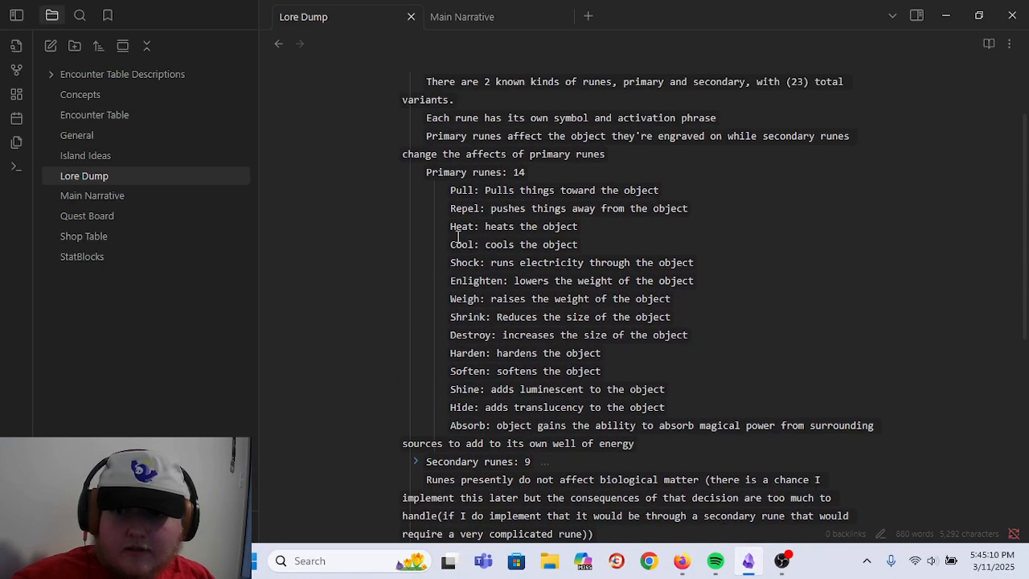
left_click_drag(439, 229, 636, 218)
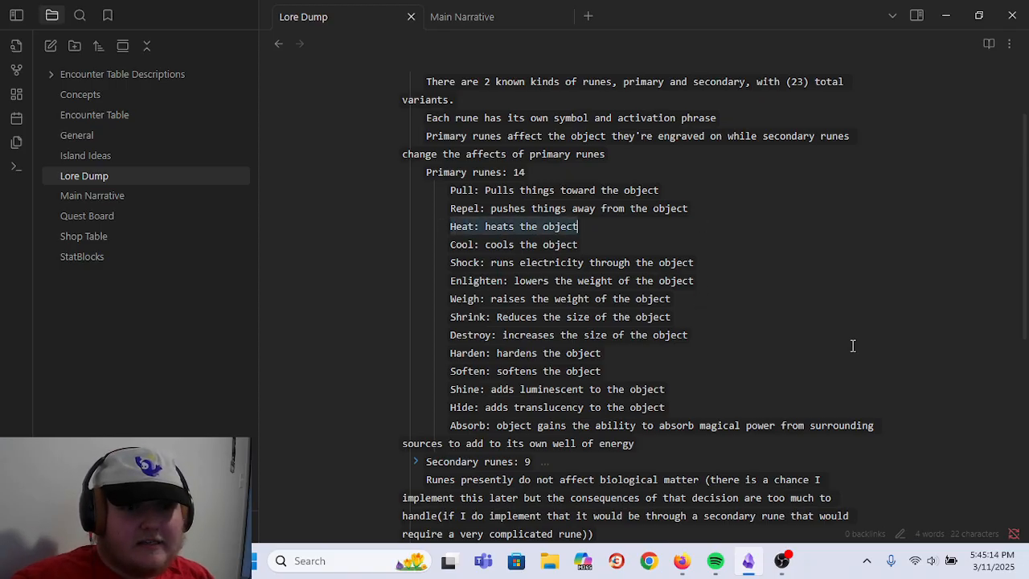
scroll(471, 300, "down", 2)
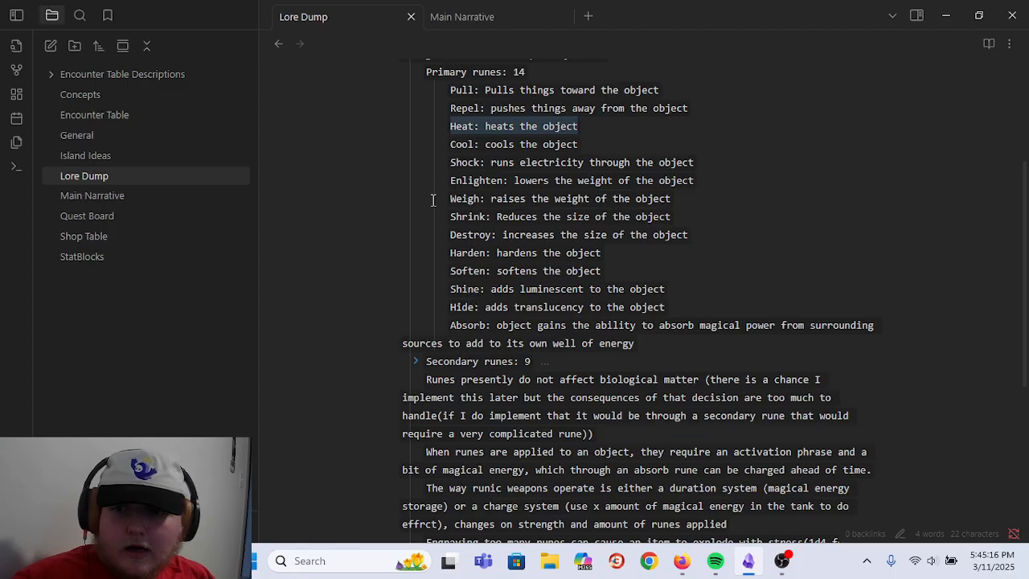
- Highlight the Absorb rune's description to examine it, then collapse the Primary runes list
left_click_drag(449, 324, 1013, 325)
left_click(698, 279)
left_click_drag(929, 328, 401, 325)
scroll(708, 233, "up", 1)
scroll(708, 233, "up", 3)
scroll(579, 265, "down", 4)
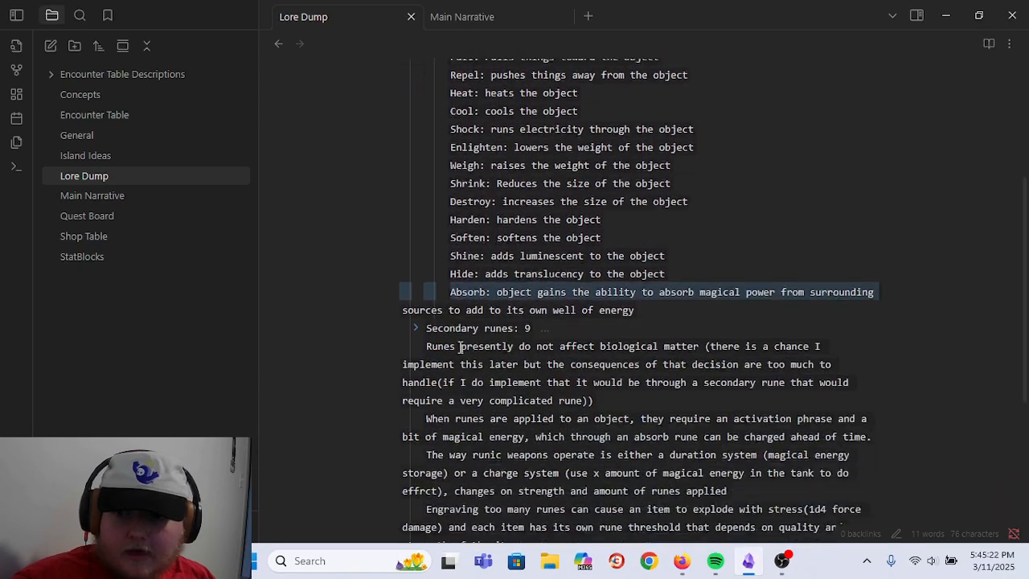
left_click_drag(450, 286, 959, 288)
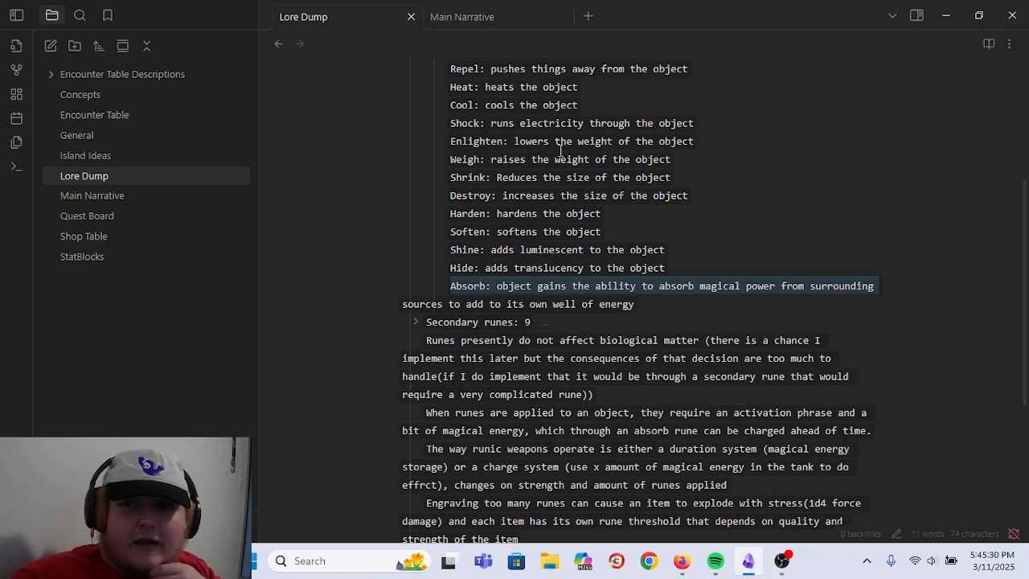
scroll(499, 151, "up", 5)
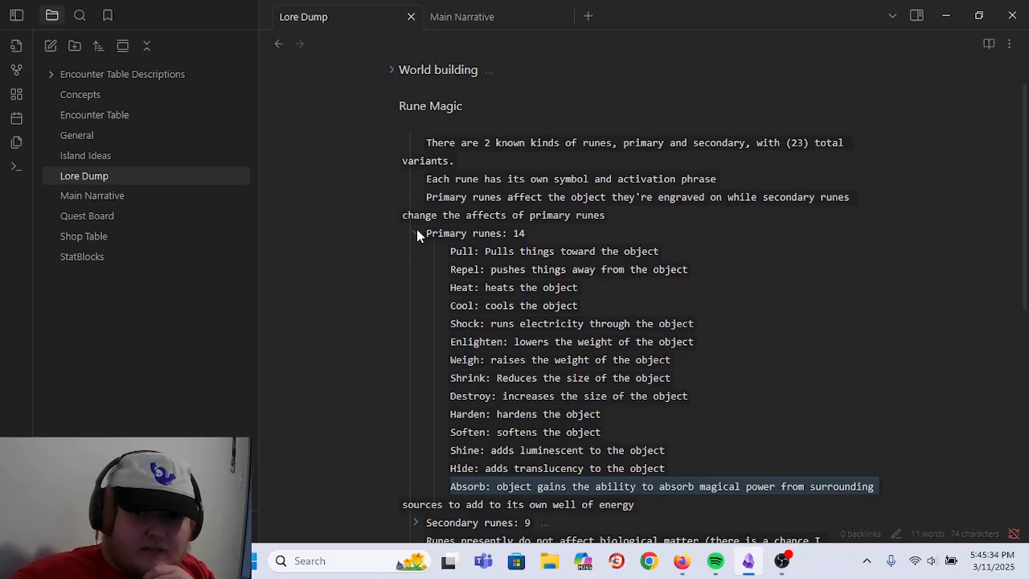
left_click(416, 233)
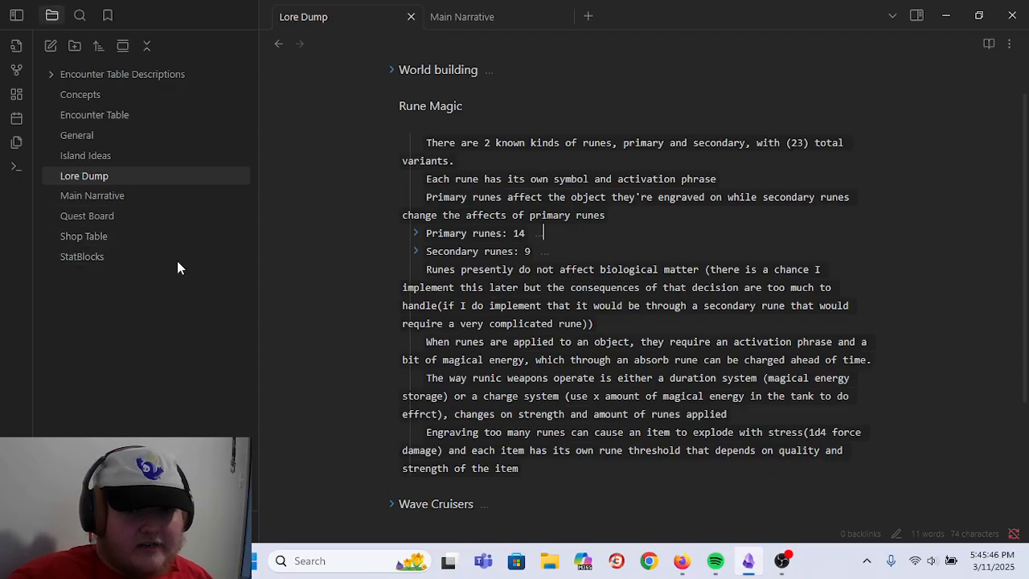
- Reopen the Shop Table note and review the levels and availability of its shops from Magitech back up to Apothecary
left_click(140, 235)
scroll(804, 354, "down", 15)
scroll(992, 402, "up", 2)
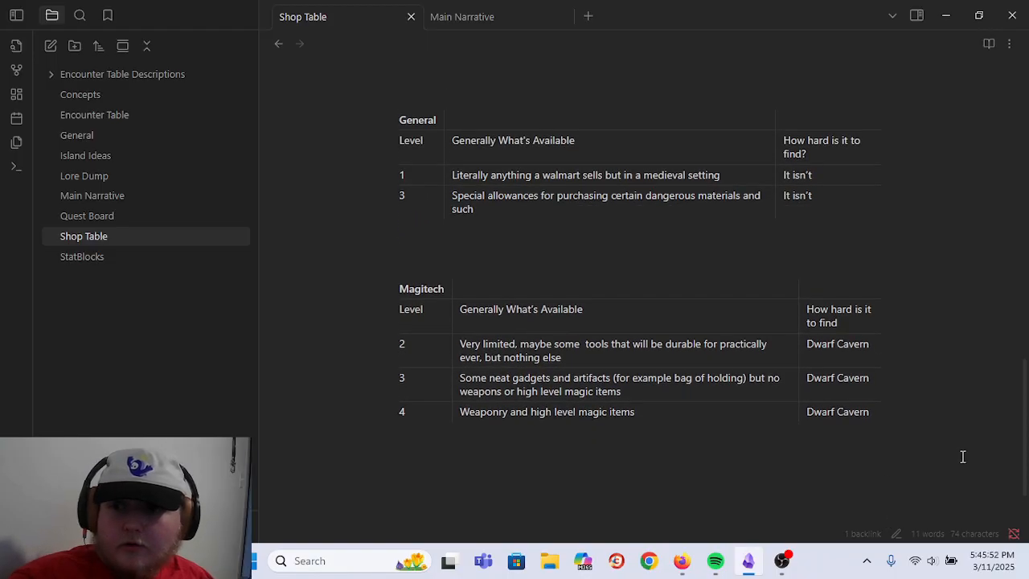
scroll(938, 298, "up", 5)
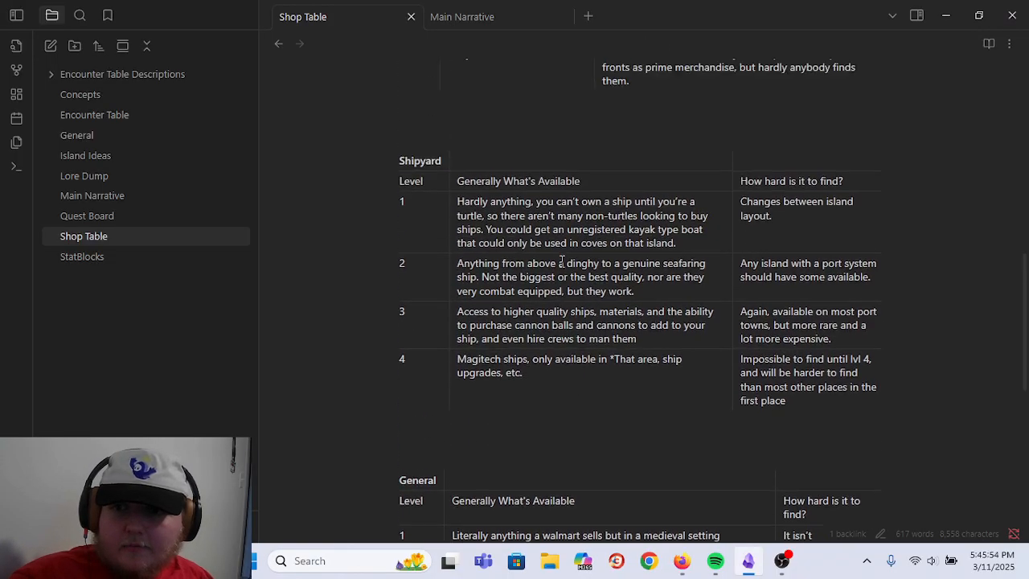
scroll(570, 249, "up", 1)
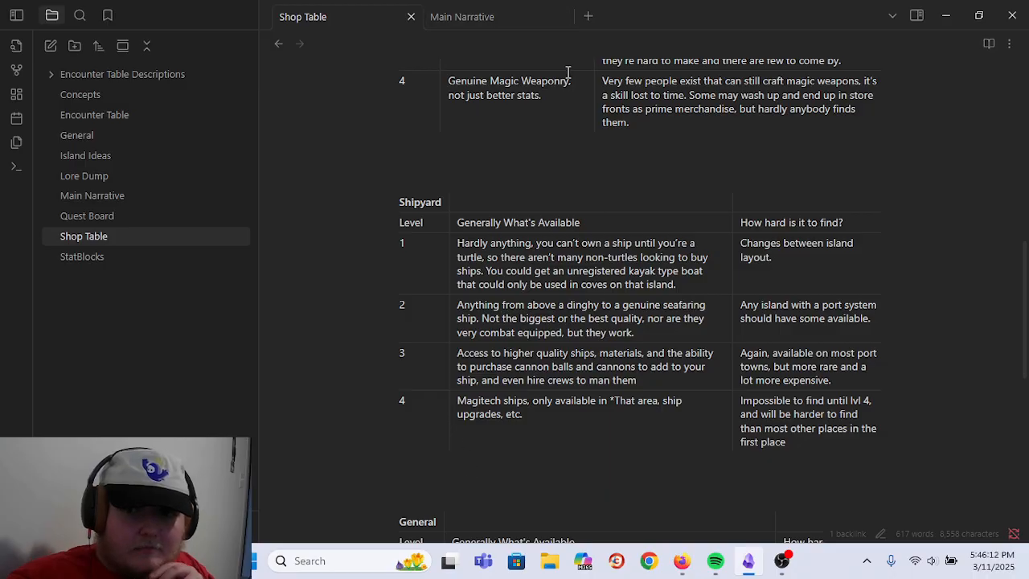
scroll(298, 491, "up", 2)
scroll(280, 417, "up", 1)
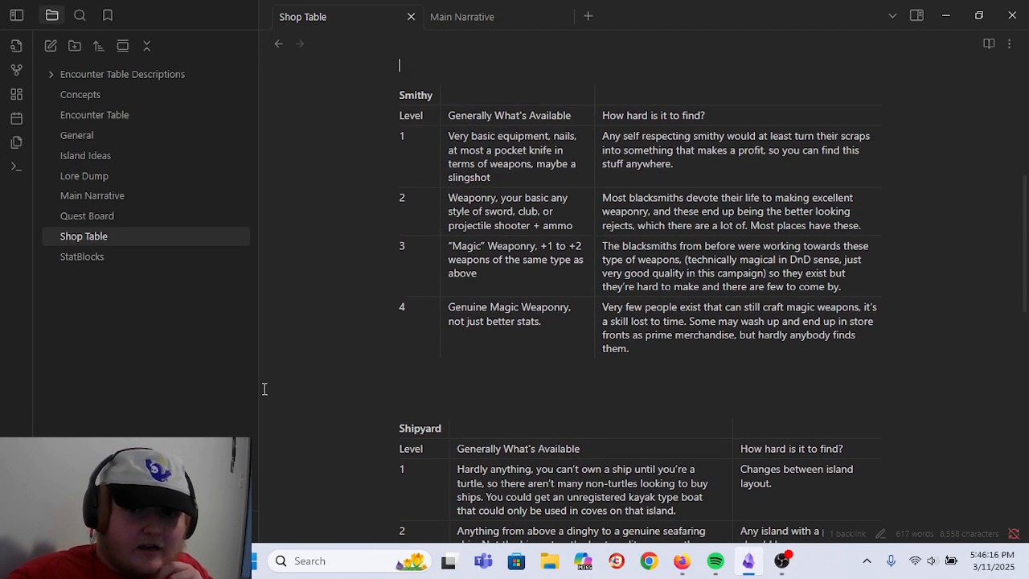
scroll(273, 411, "up", 1)
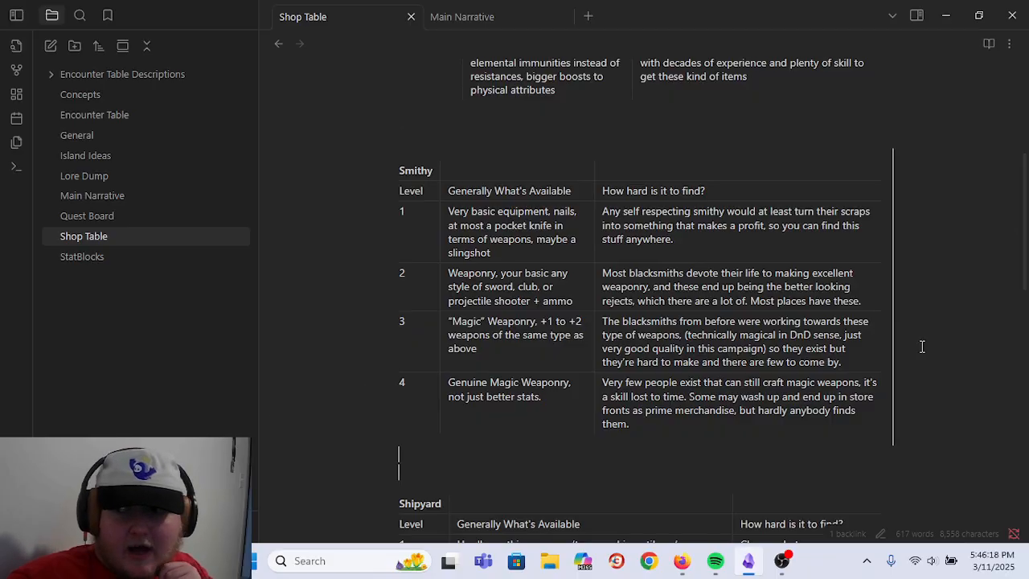
scroll(997, 232, "up", 1)
scroll(999, 188, "up", 3)
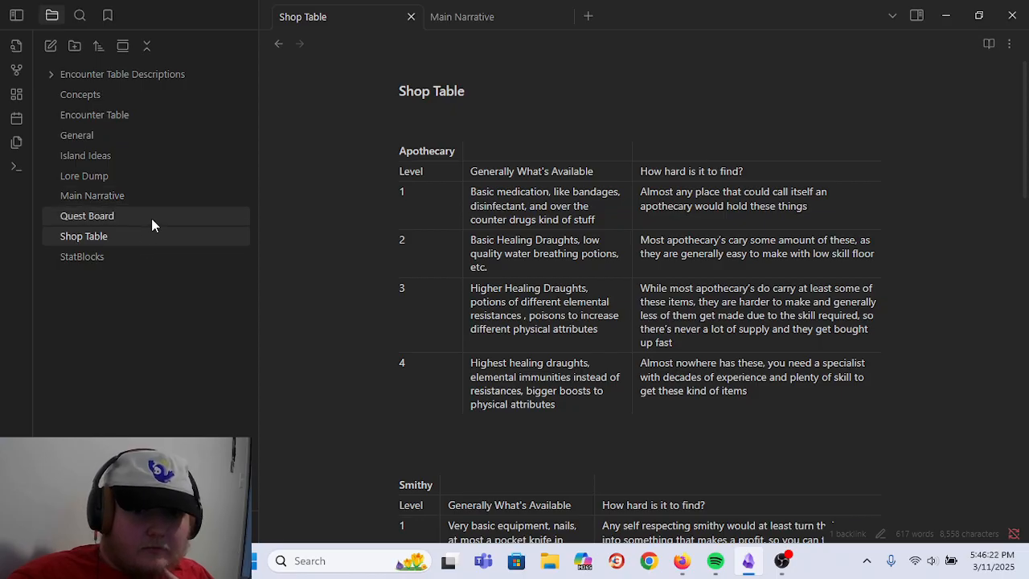
- Glance at the Main Narrative note, then reopen Island Ideas at the last Refugee Island lore bit
left_click(138, 199)
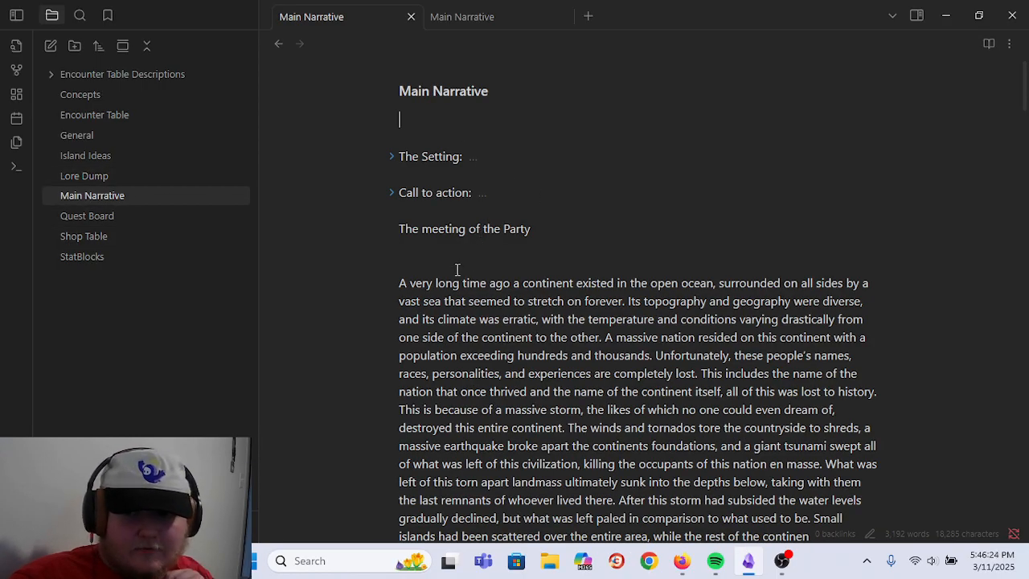
scroll(459, 269, "down", 4)
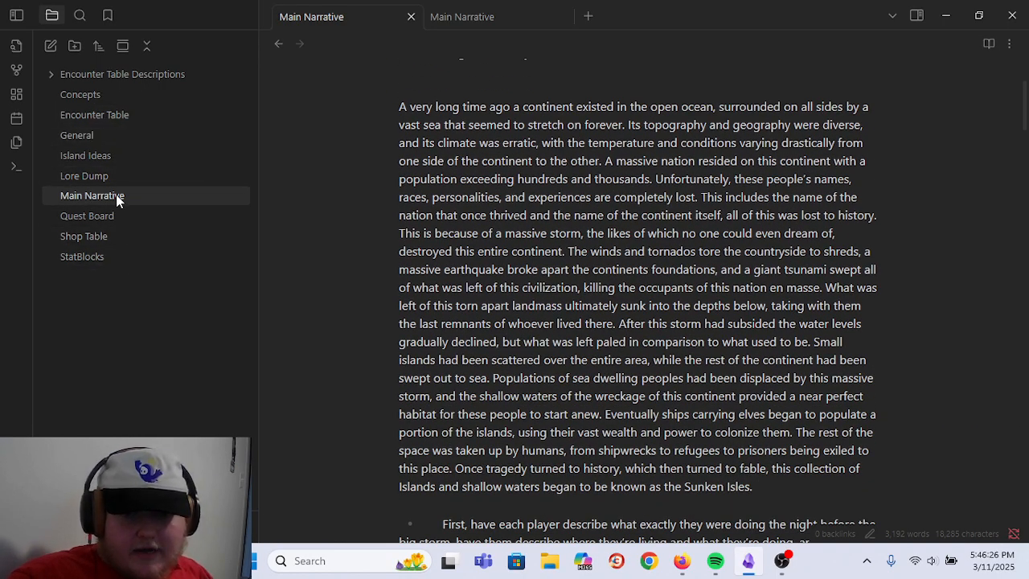
left_click(129, 155)
scroll(623, 270, "down", 3)
scroll(623, 271, "down", 10)
scroll(689, 290, "up", 1)
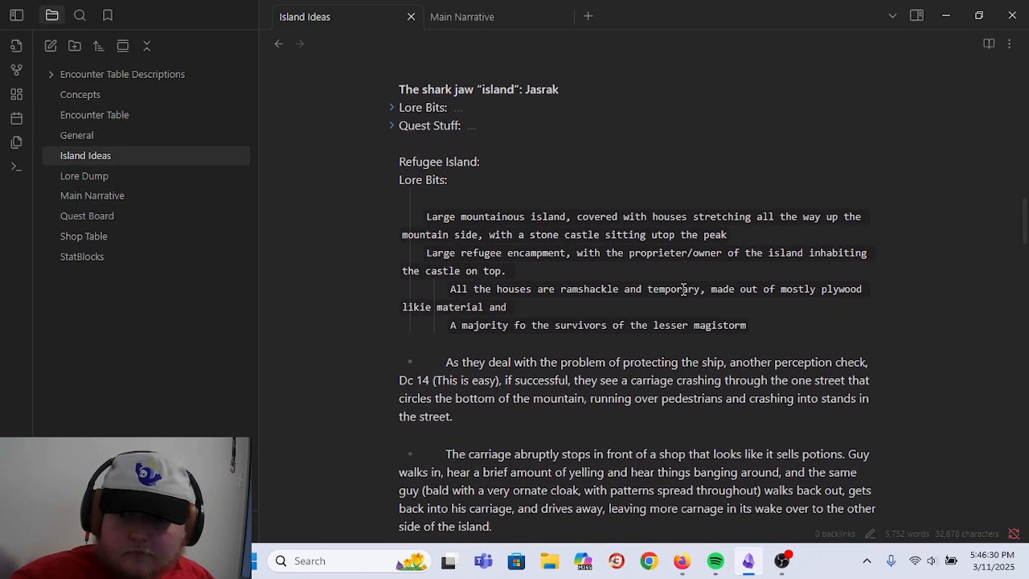
left_click(759, 306)
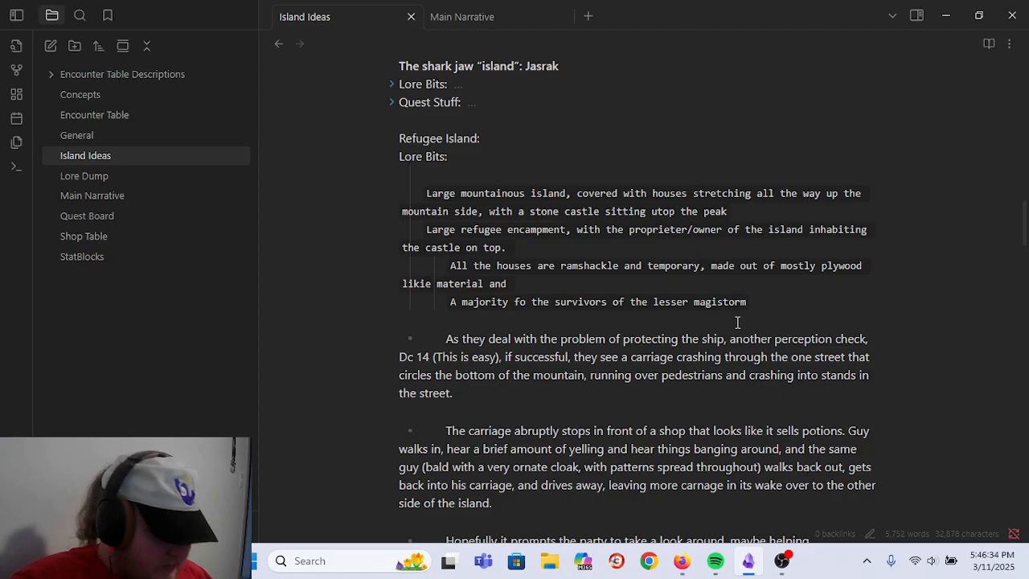
key("Return")
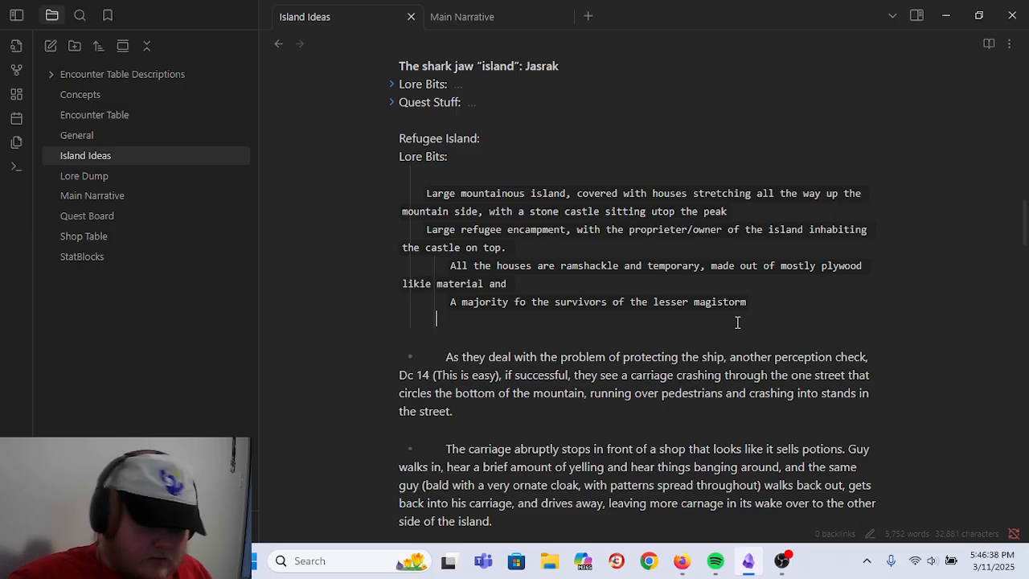
key("BackSpace")
key("BackSpace")
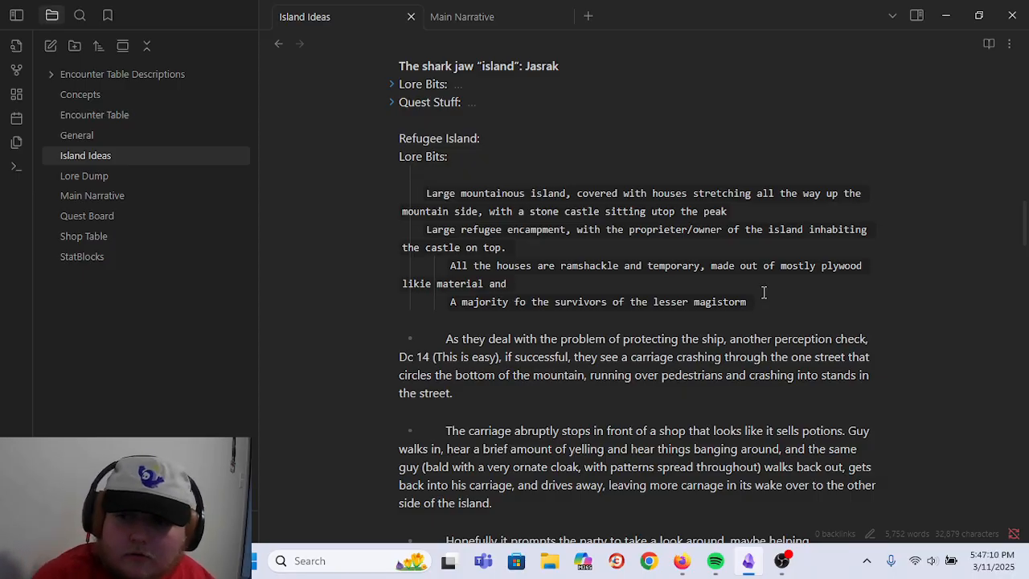
- Correct the misspelled "fo" to "of" in the lore bit about the survivors of the lesser magistorm
key("Left")
key("Left")
key("Left")
key("Left")
key("Left")
key("Left")
key("Left")
key("Left")
key("Left")
key("Left")
key("Left")
key("Left")
key("Left")
key("Left")
key("Left")
key("Left")
key("Left")
key("Left")
key("Left")
key("Left")
key("Left")
key("Left")
key("Left")
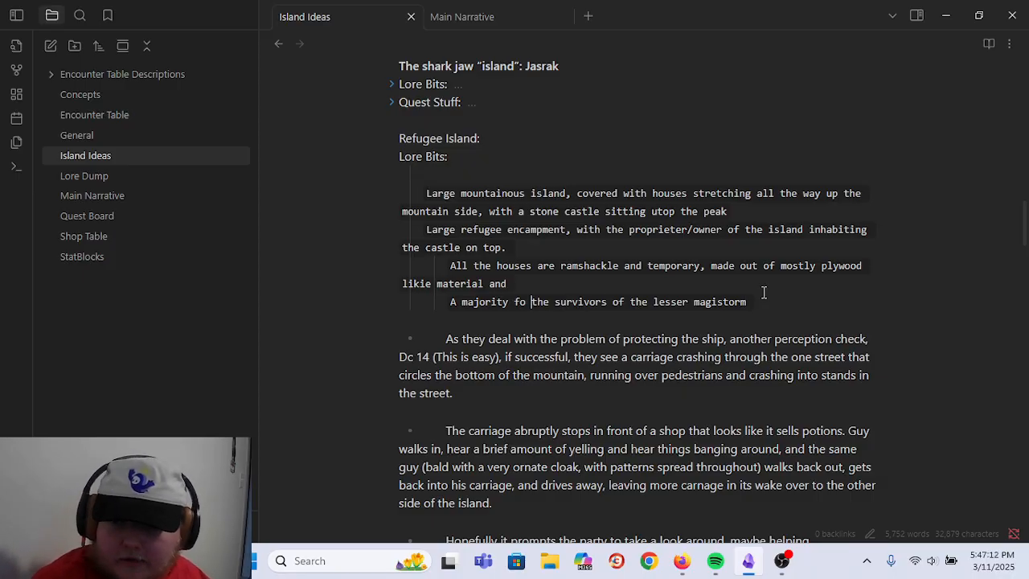
key("BackSpace")
key("BackSpace")
type("of")
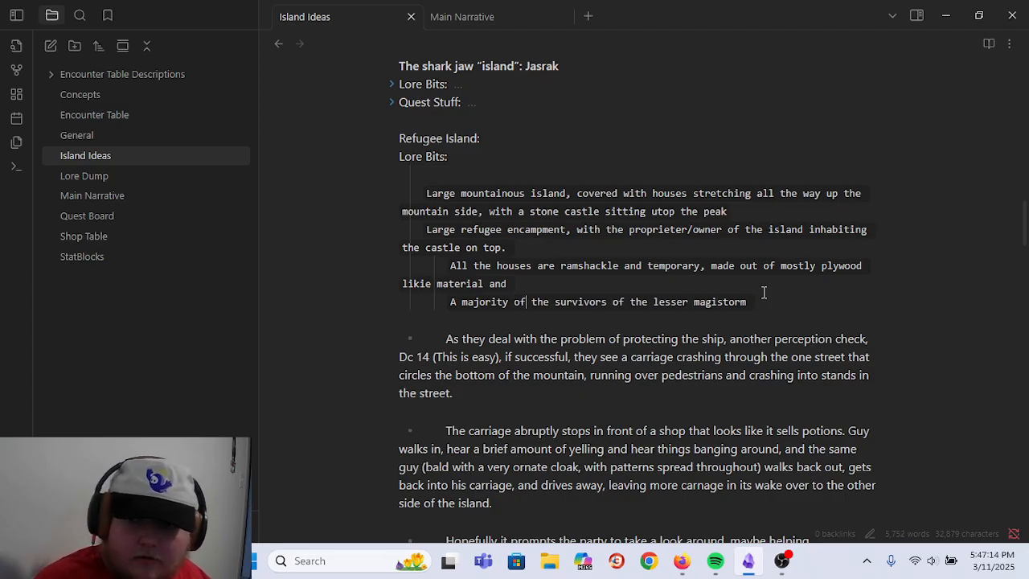
- Complete the magistorm survivors lore bit with "now reside here in the temporary housing" and start a new line below it
key("End")
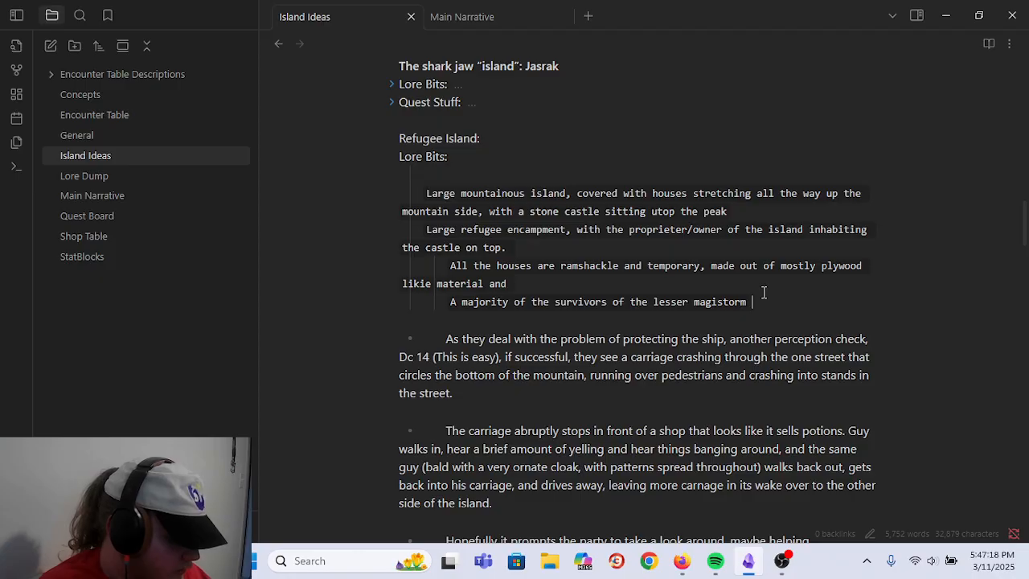
type("now reside her")
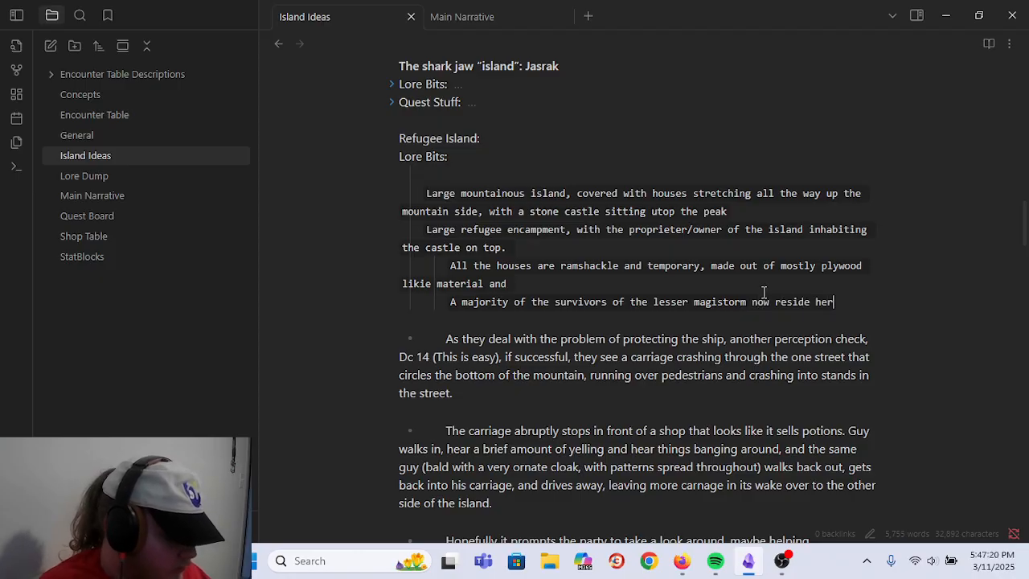
type("e in the temporary housing")
key("Return")
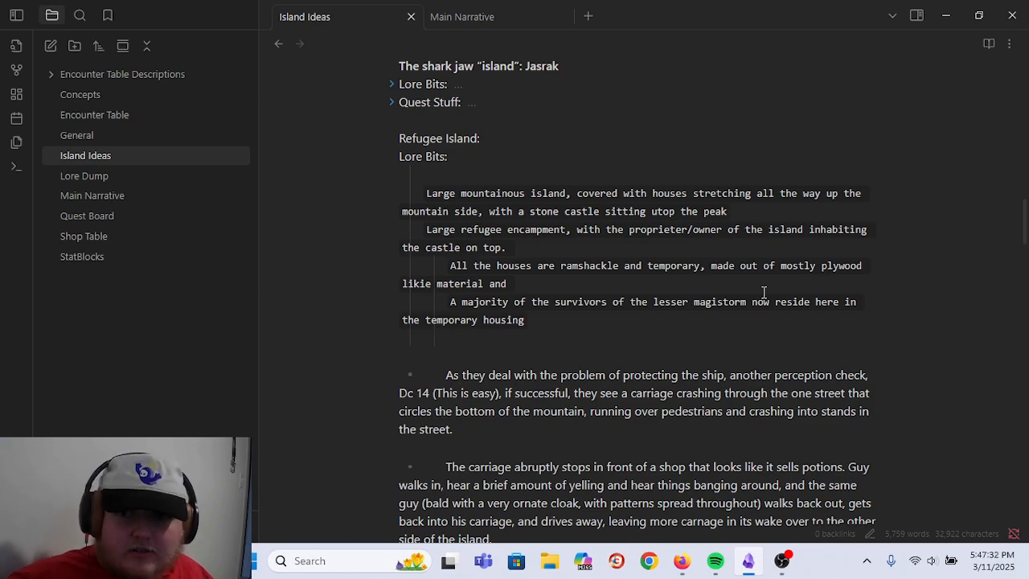
- Collapse Refugee Island's Lore Bits, look over the preceding island headings, and expand the Refugee Island lore bits again
left_click(389, 157)
scroll(707, 115, "up", 6)
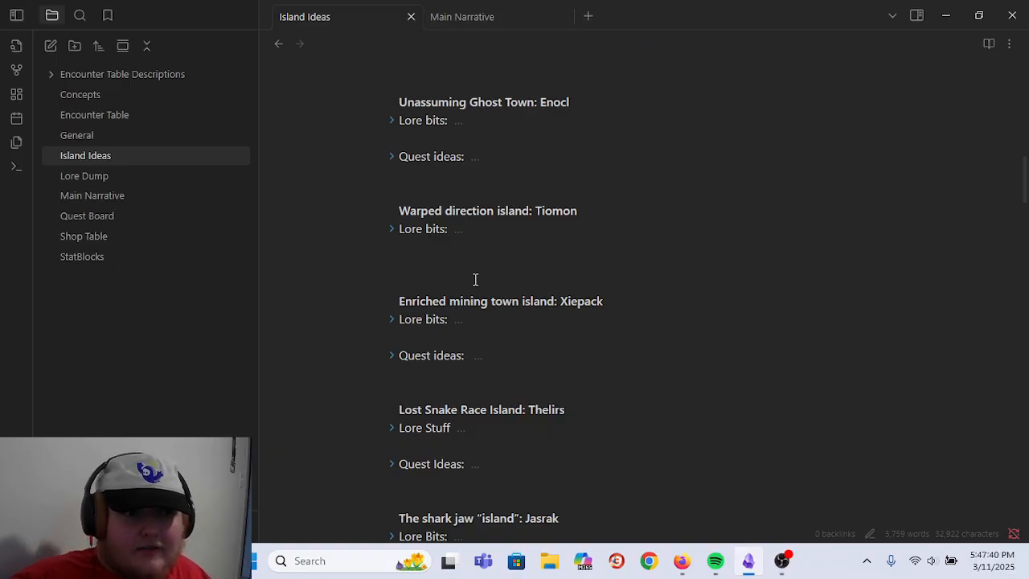
left_click(410, 104)
left_click(938, 304)
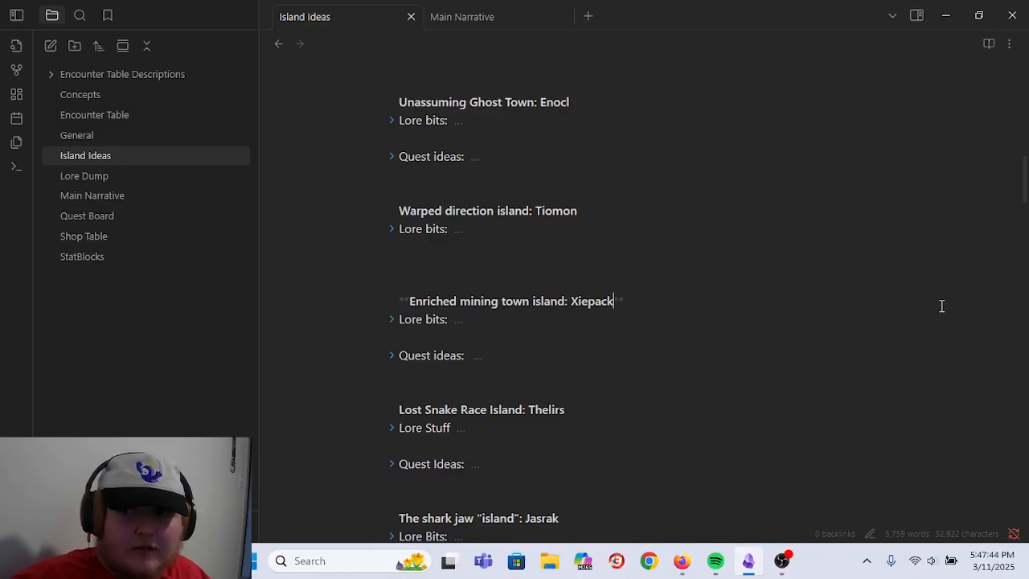
left_click(902, 228)
left_click(892, 262)
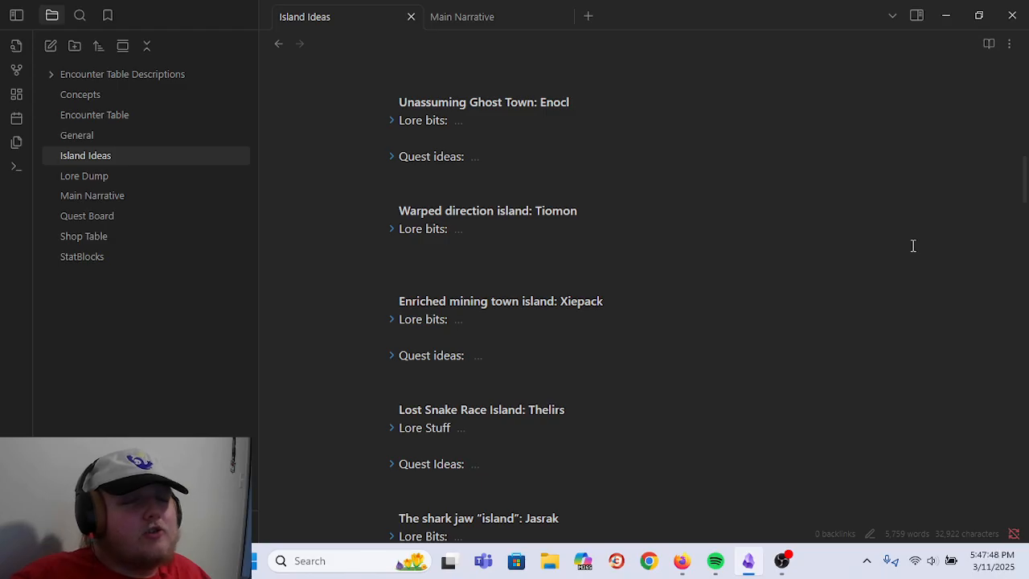
scroll(804, 195, "down", 5)
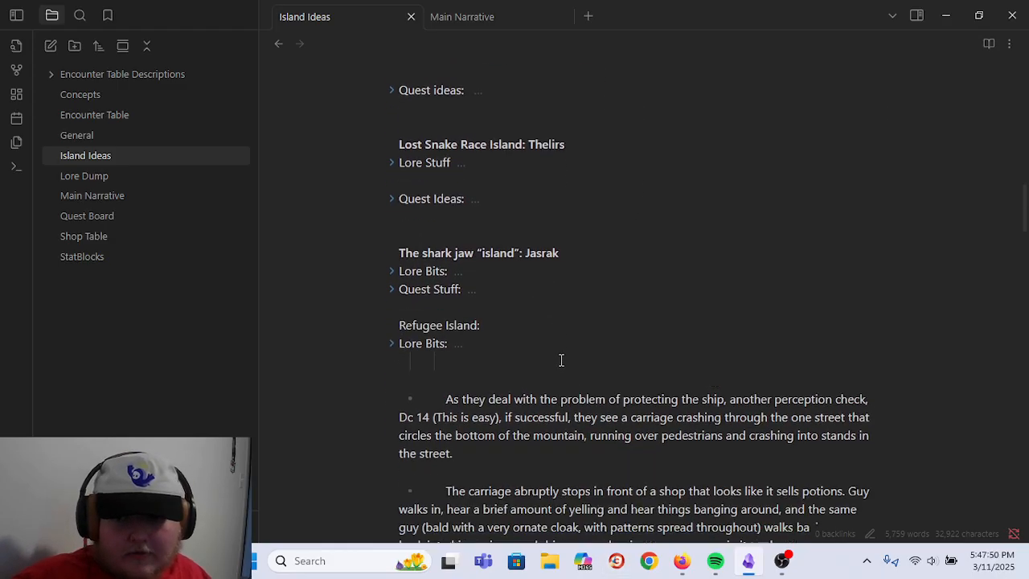
left_click(391, 308)
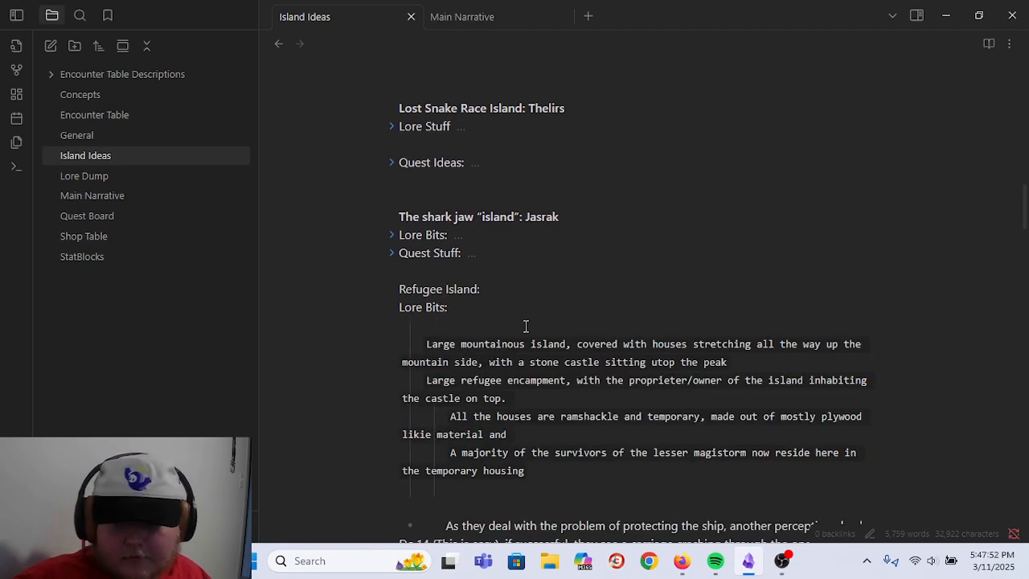
scroll(518, 306, "down", 3)
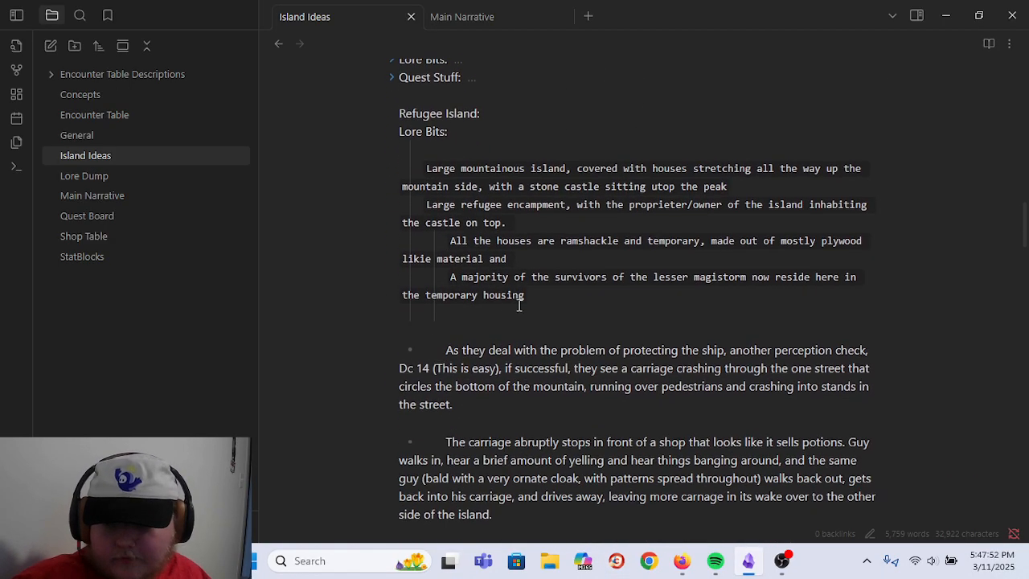
- Fold the refugee encampment bit's sub-points and add the lore bit "Survivors live in very poor conditions" at the same level below it
left_click(581, 294)
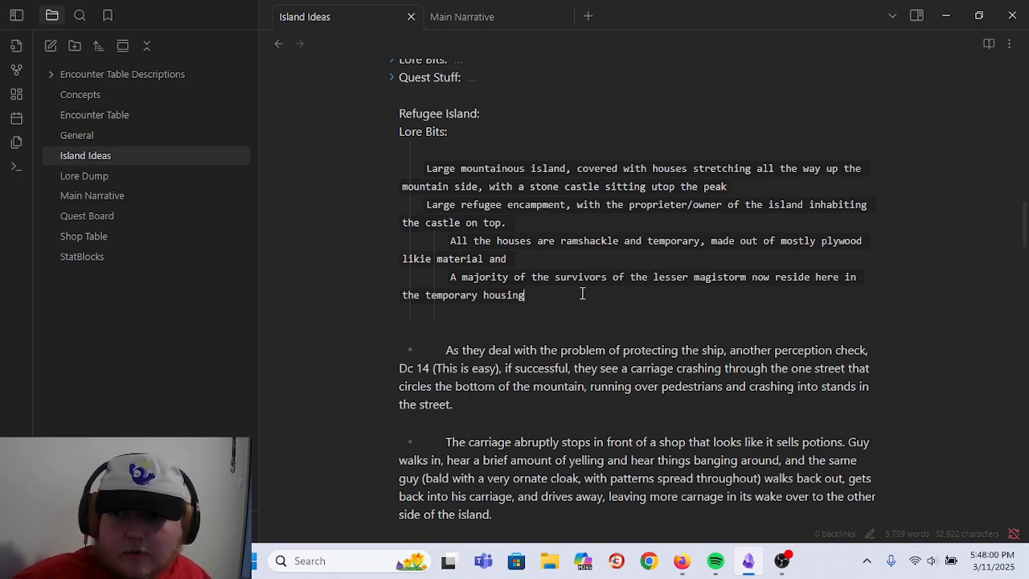
left_click(417, 205)
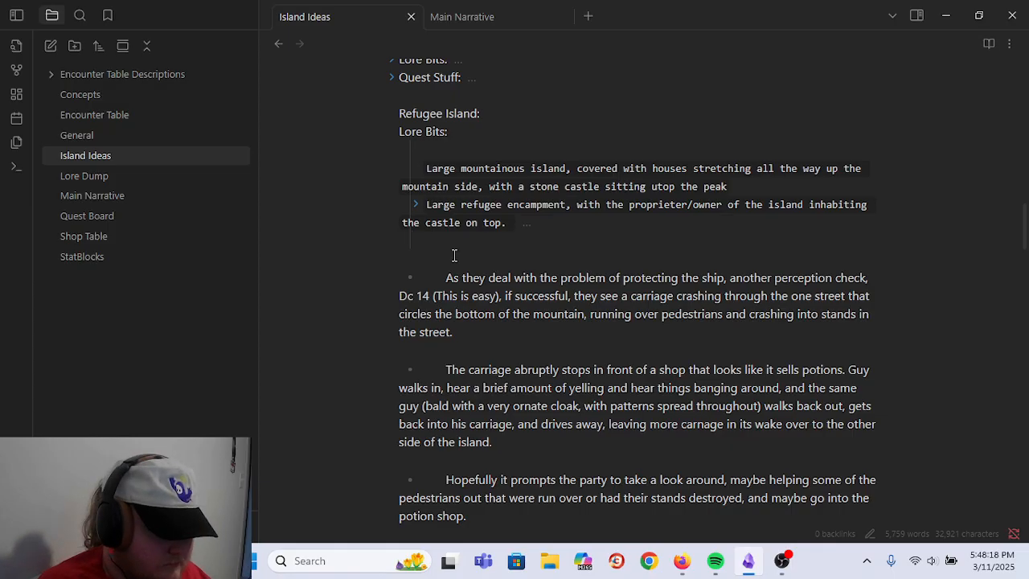
type("Surviv")
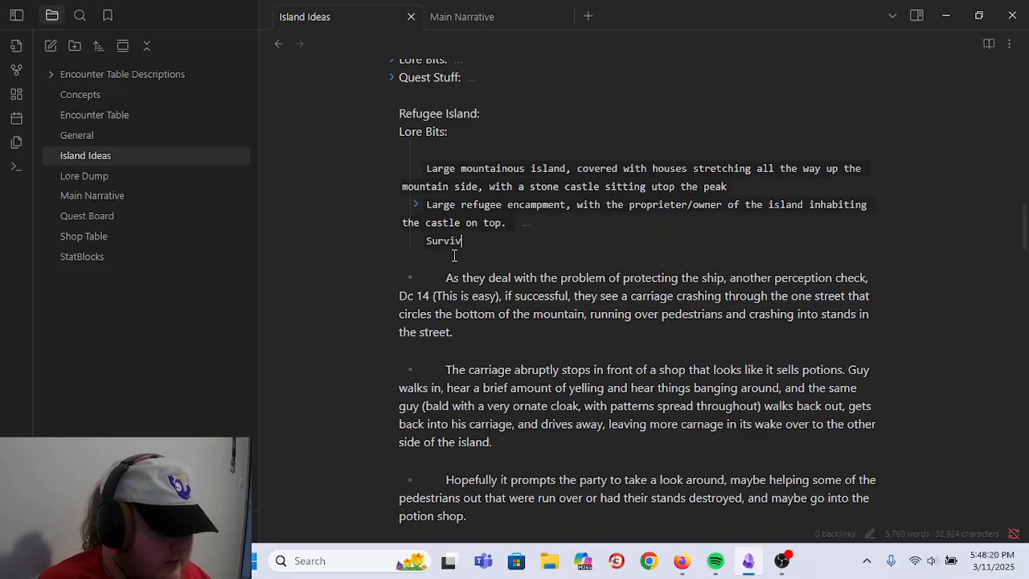
type("ors live in ve")
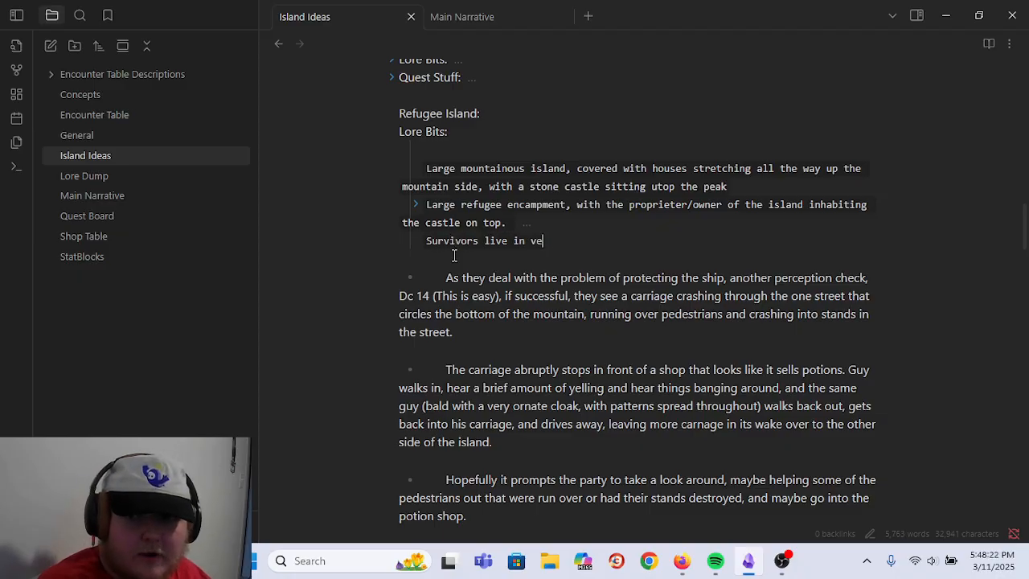
type("ry poor conditions")
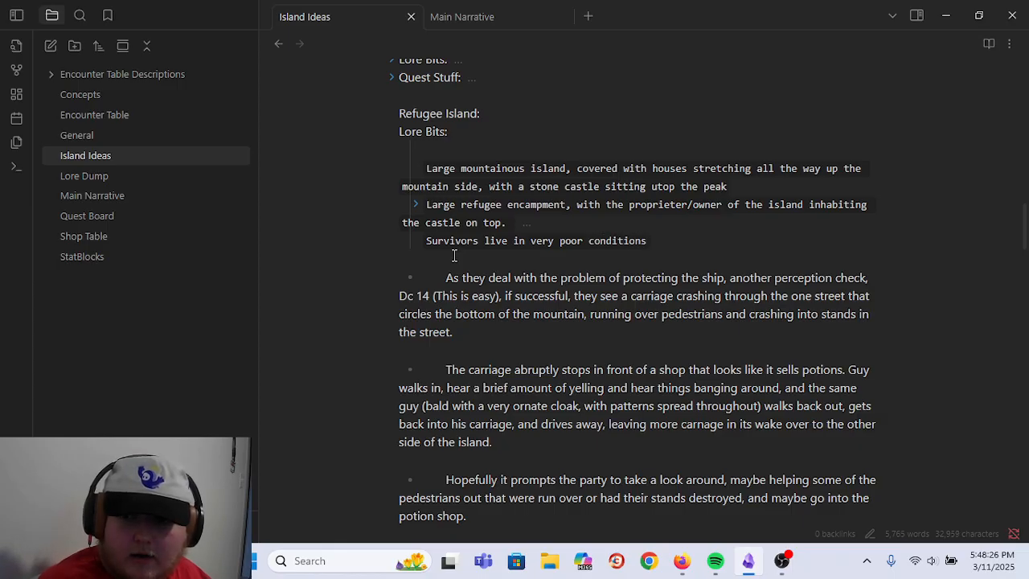
- Add the indented sub-point "Character who owns the island" under the survivors' poor conditions bit
key("Return")
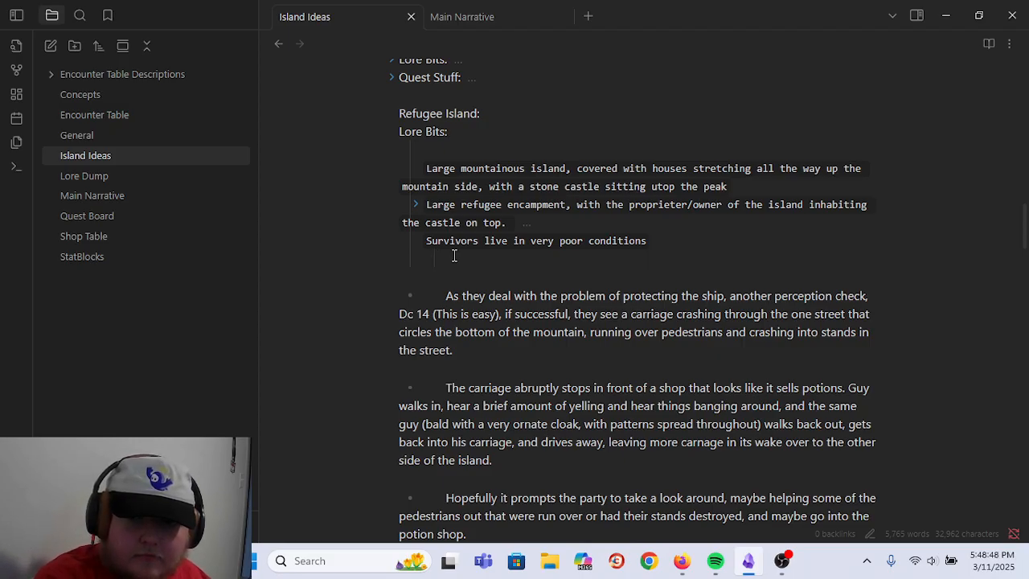
type("Character")
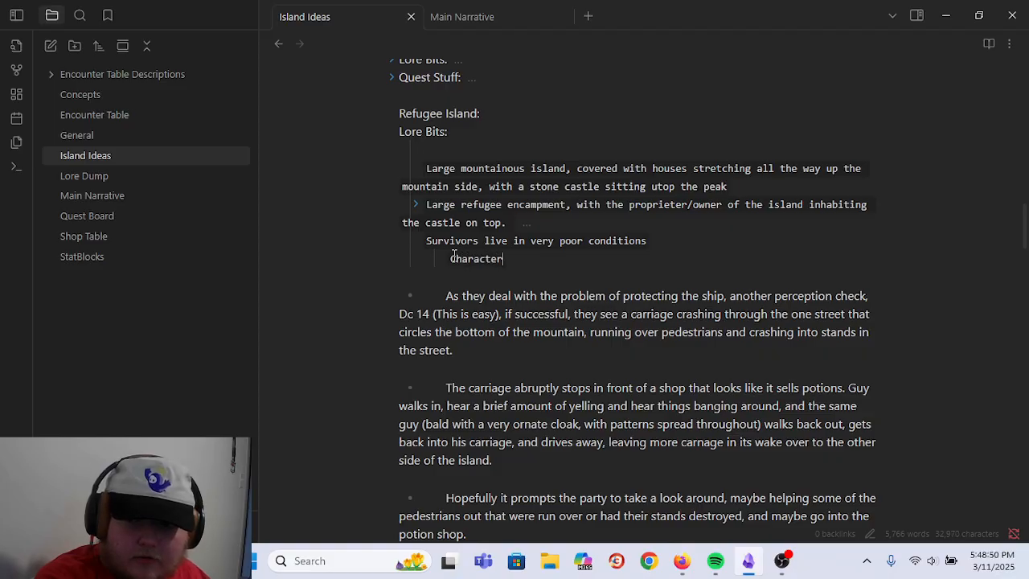
type(" who owns the island")
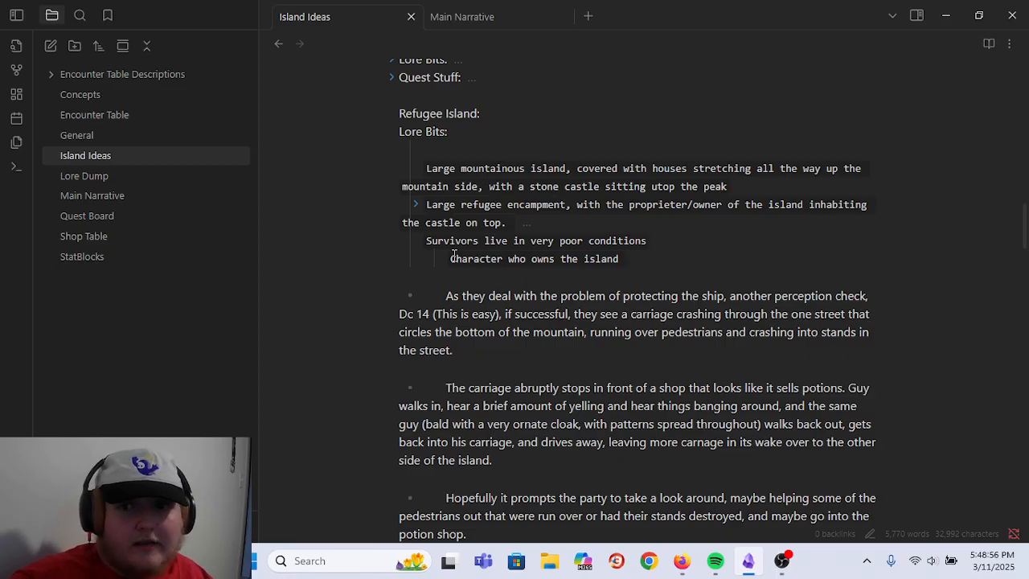
- Add the missing opening ** to the "Sky Fish Storm Island: Mesttep" heading so it is formatted in bold
scroll(766, 366, "up", 1)
scroll(766, 366, "up", 5)
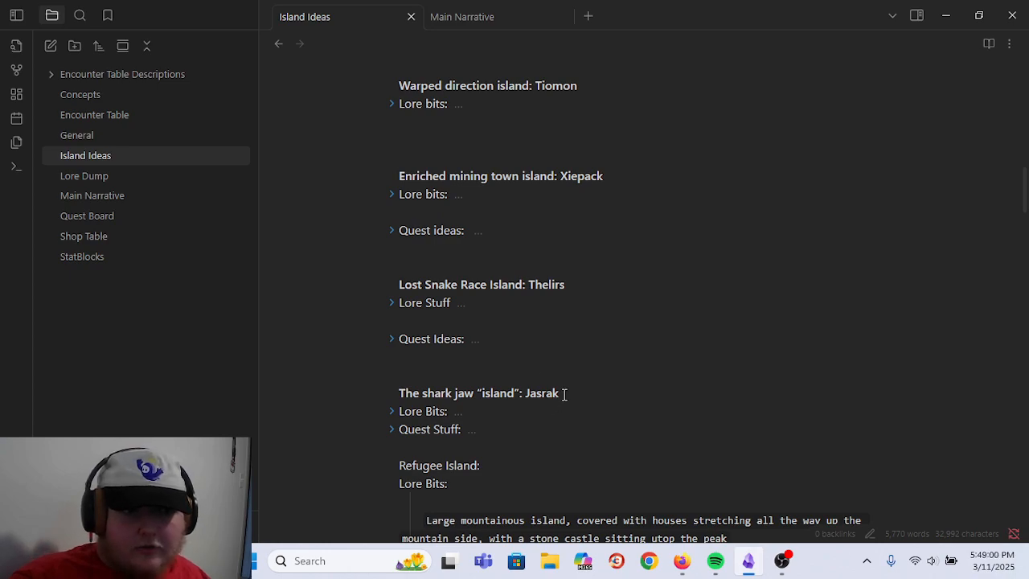
left_click(565, 394)
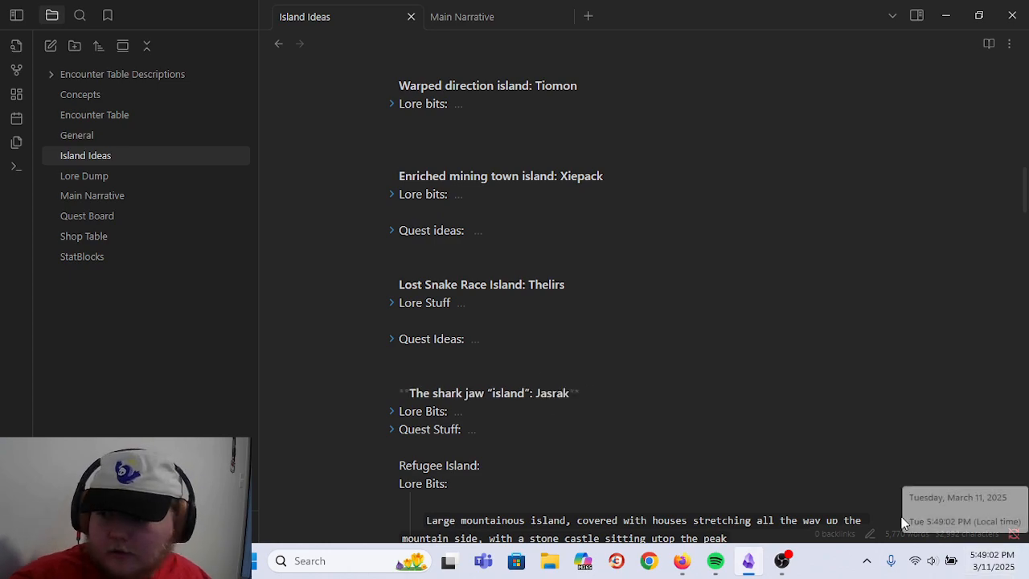
scroll(535, 397, "up", 3)
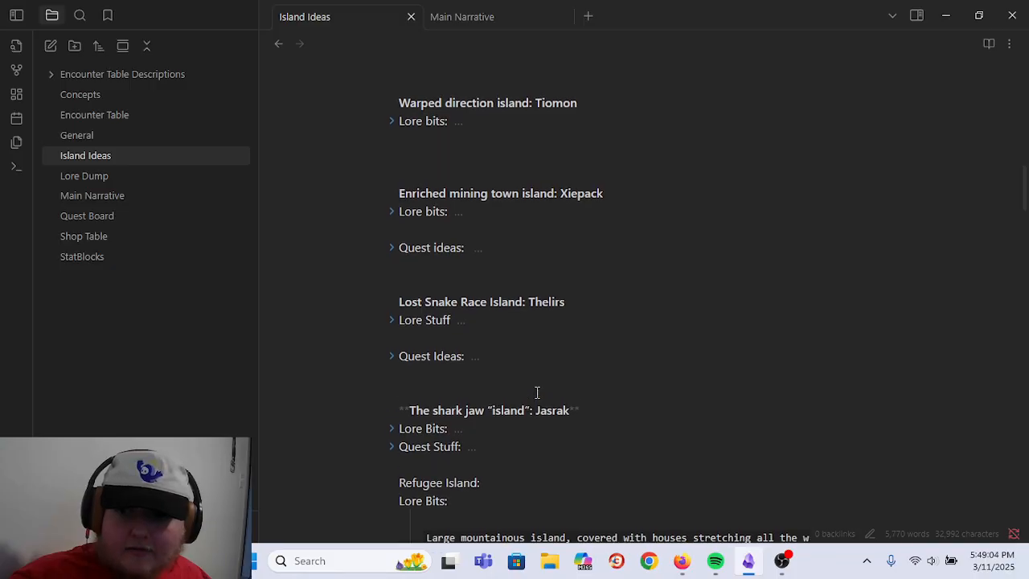
scroll(555, 269, "up", 5)
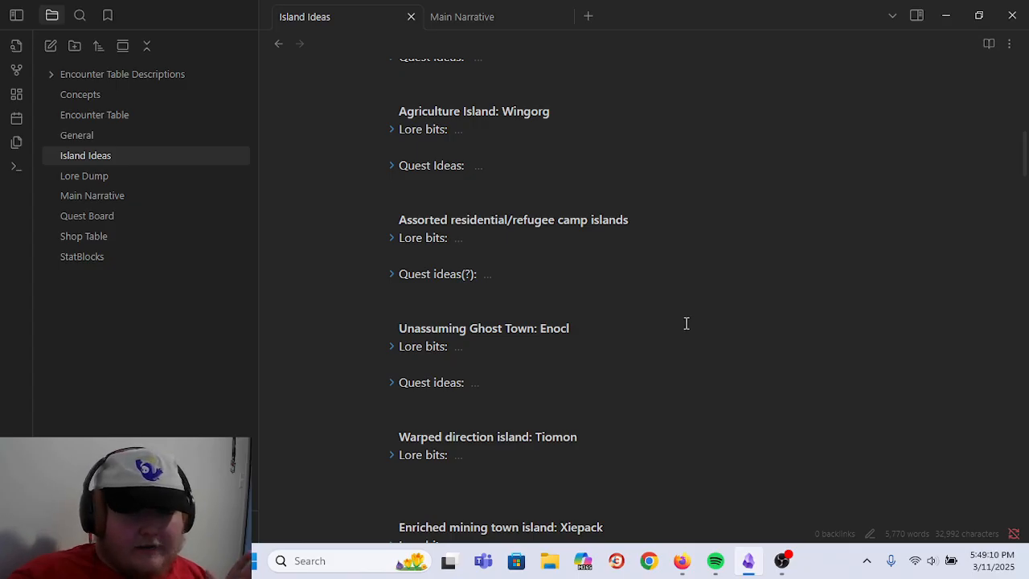
scroll(683, 322, "up", 9)
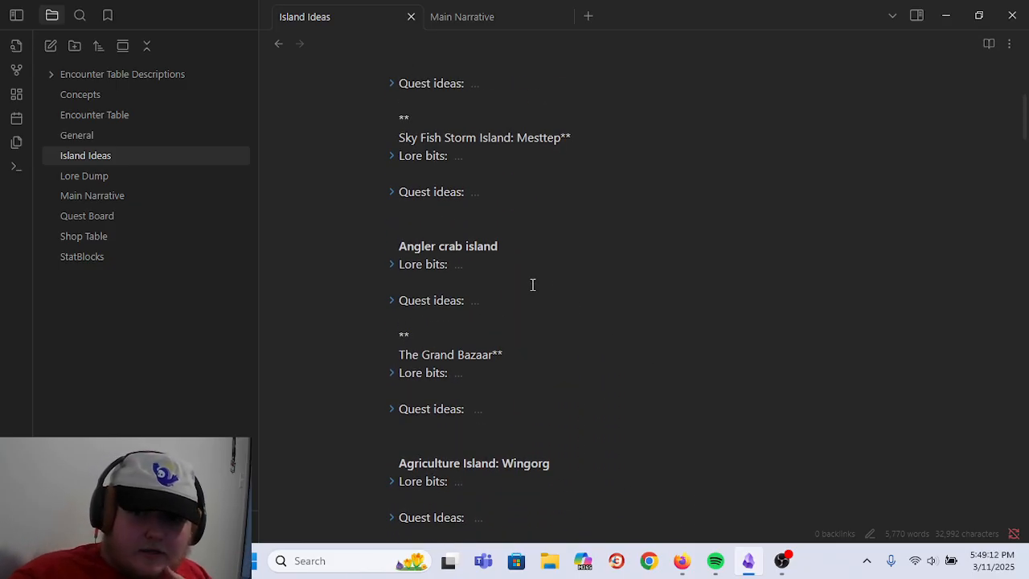
scroll(560, 274, "up", 3)
left_click(401, 264)
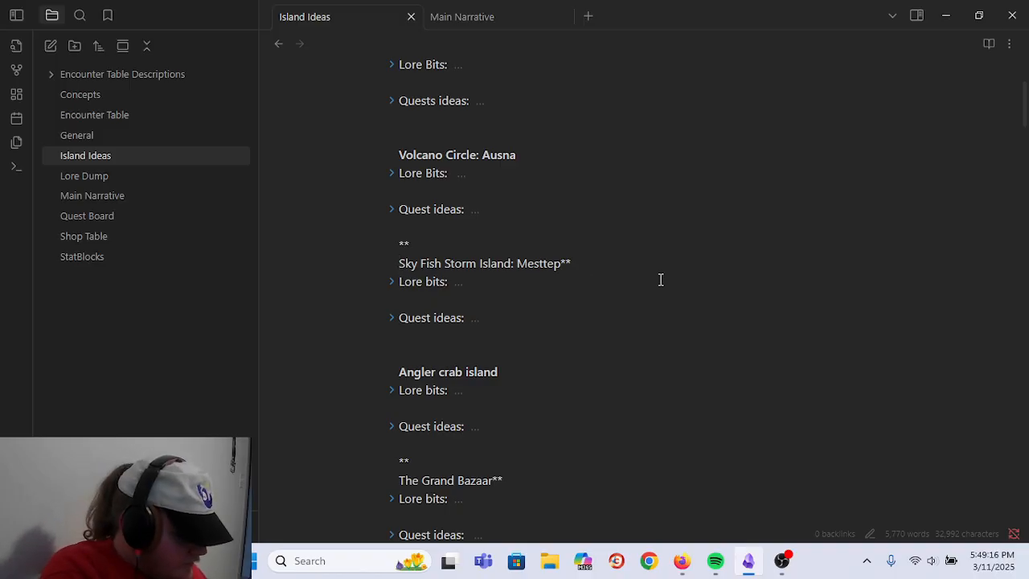
type("**")
left_click(390, 391)
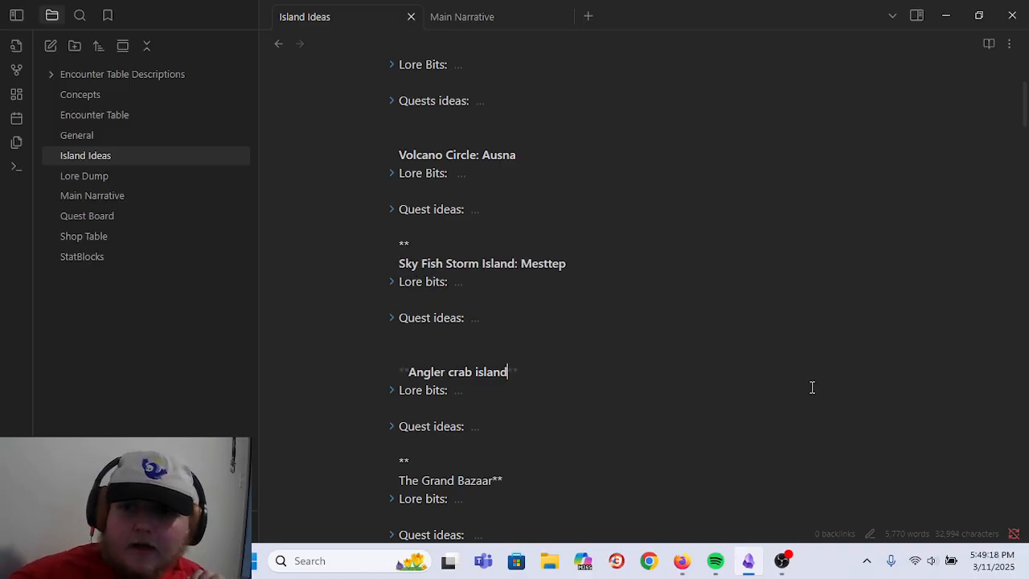
- Review the island headings from Undeath Island down to the assorted residential/refugee camp islands
scroll(786, 289, "up", 5)
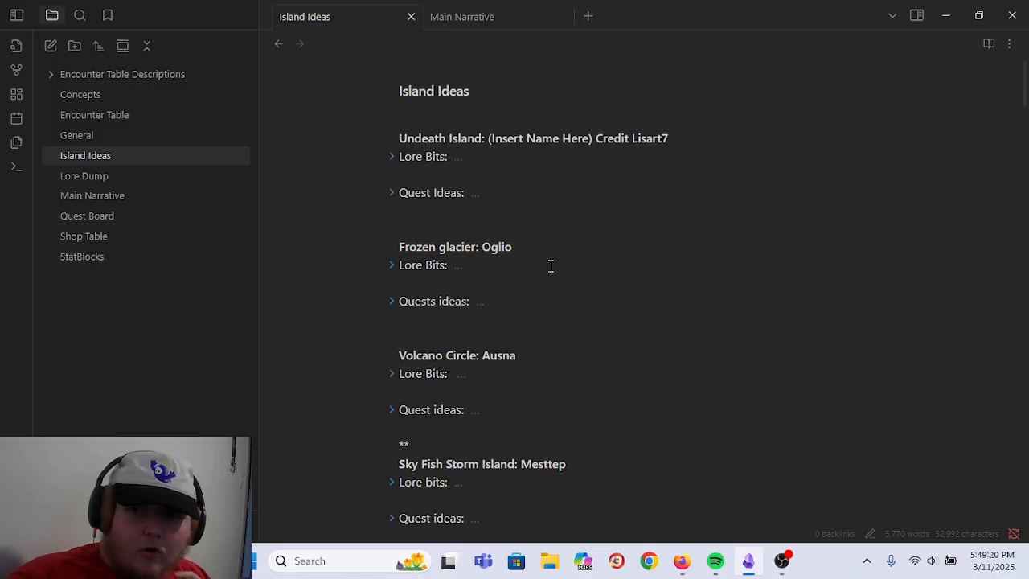
scroll(562, 290, "down", 2)
scroll(629, 396, "down", 5)
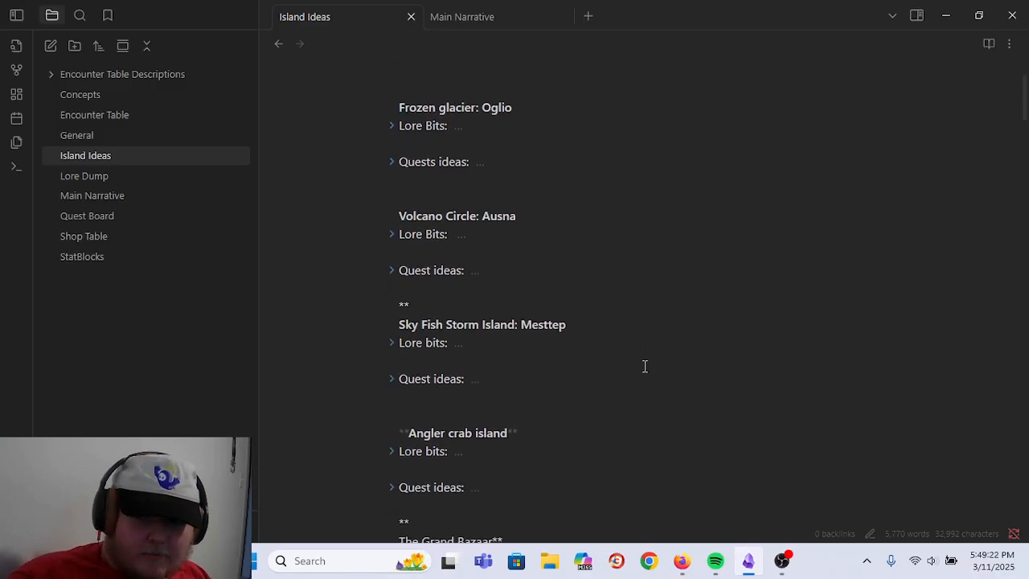
scroll(563, 298, "down", 2)
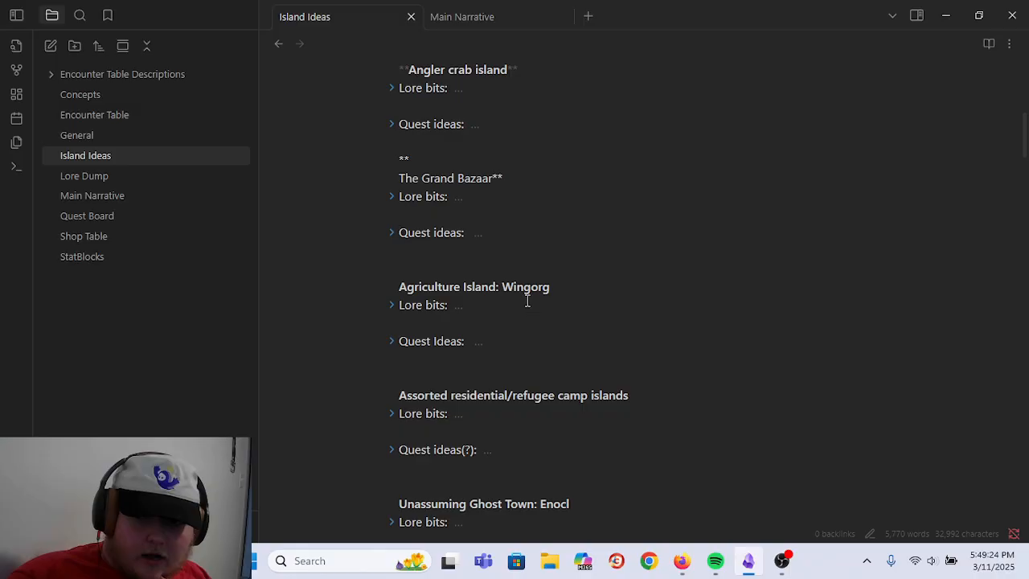
- Review the island headings from Agriculture Island: Wingorg down to Refugee Island for formatting
scroll(643, 338, "down", 2)
scroll(635, 386, "down", 2)
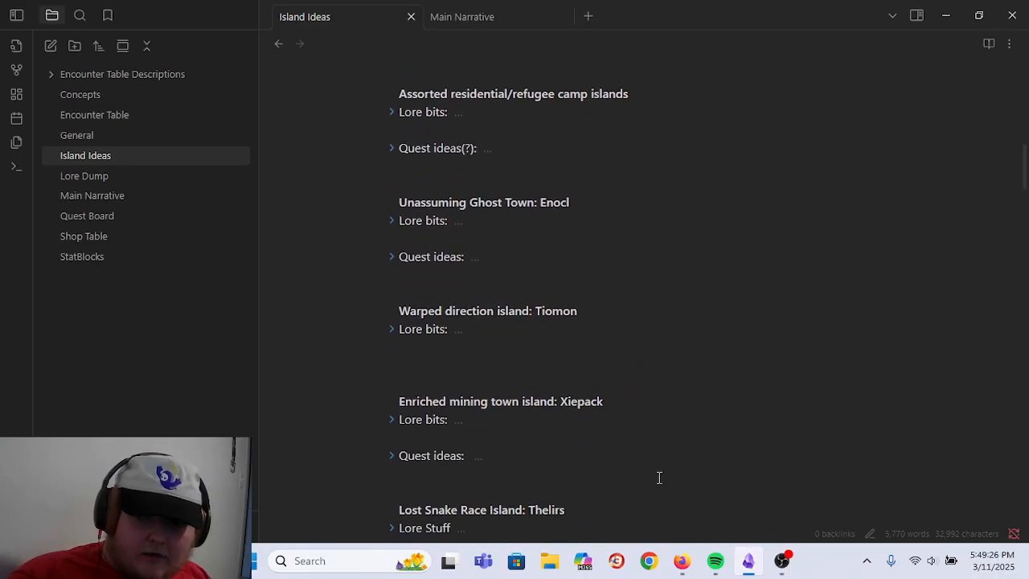
scroll(643, 450, "down", 2)
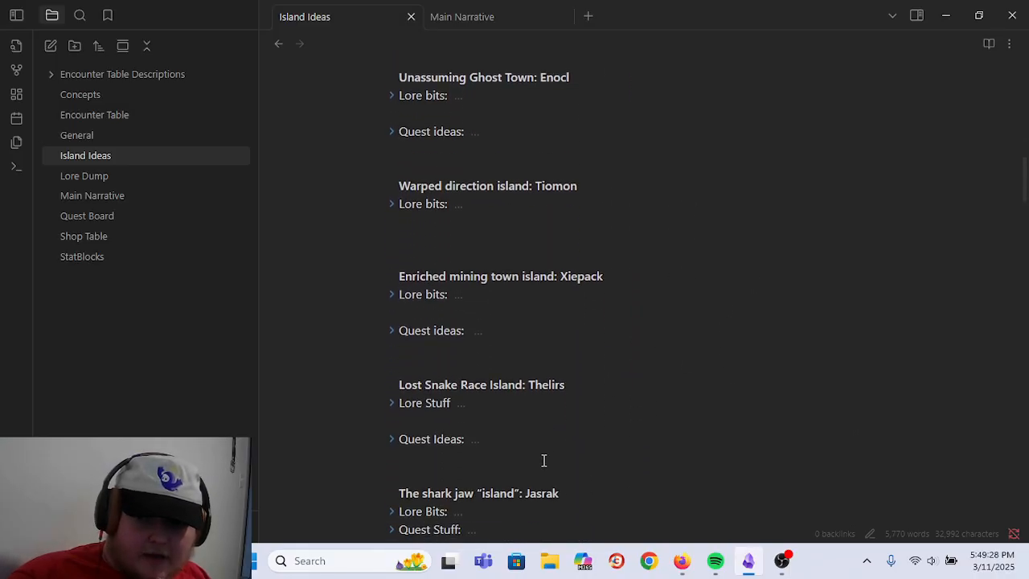
scroll(643, 390, "down", 3)
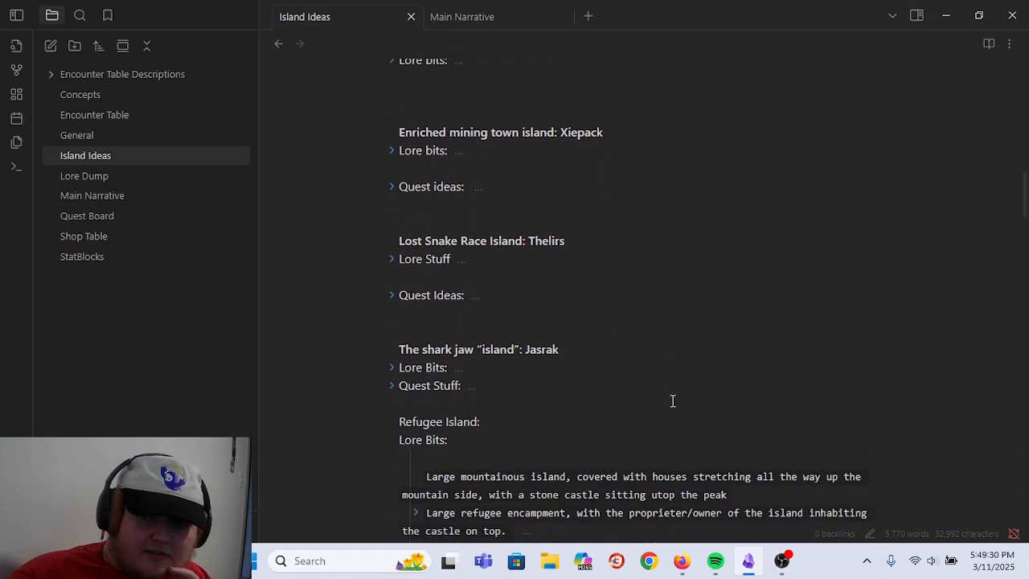
scroll(892, 408, "up", 3)
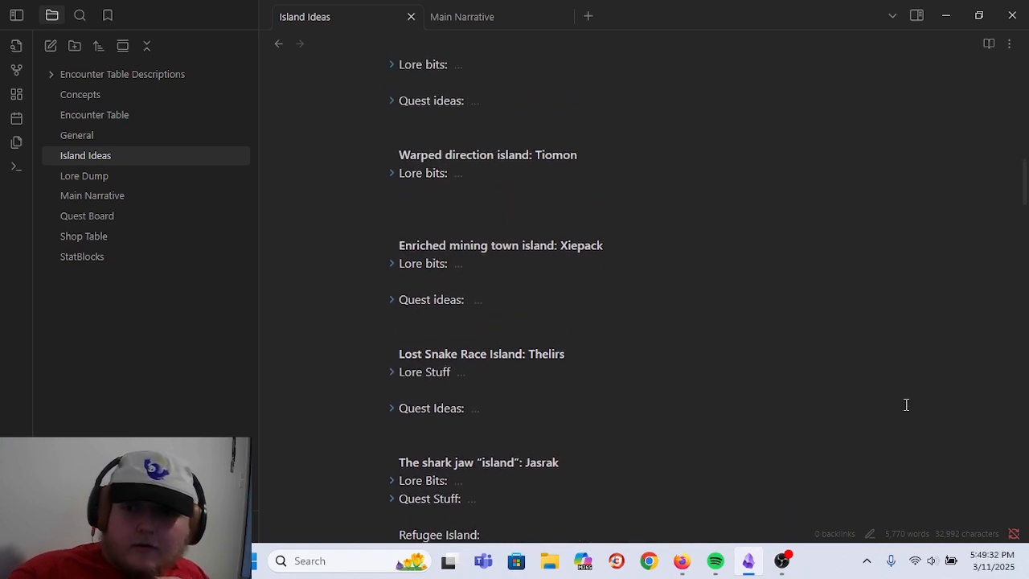
left_click_drag(903, 360, 929, 211)
scroll(933, 231, "up", 2)
scroll(933, 231, "up", 1)
left_click(917, 347)
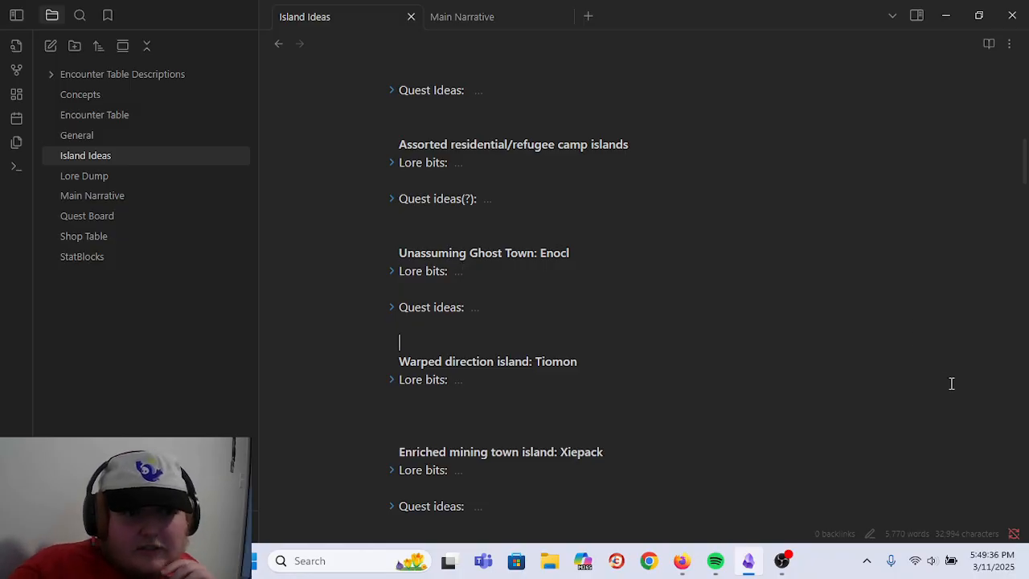
- Look over the island headings again from Undeath Island down to Enriched mining town island: Xiepack
scroll(948, 325, "up", 3)
scroll(947, 324, "up", 5)
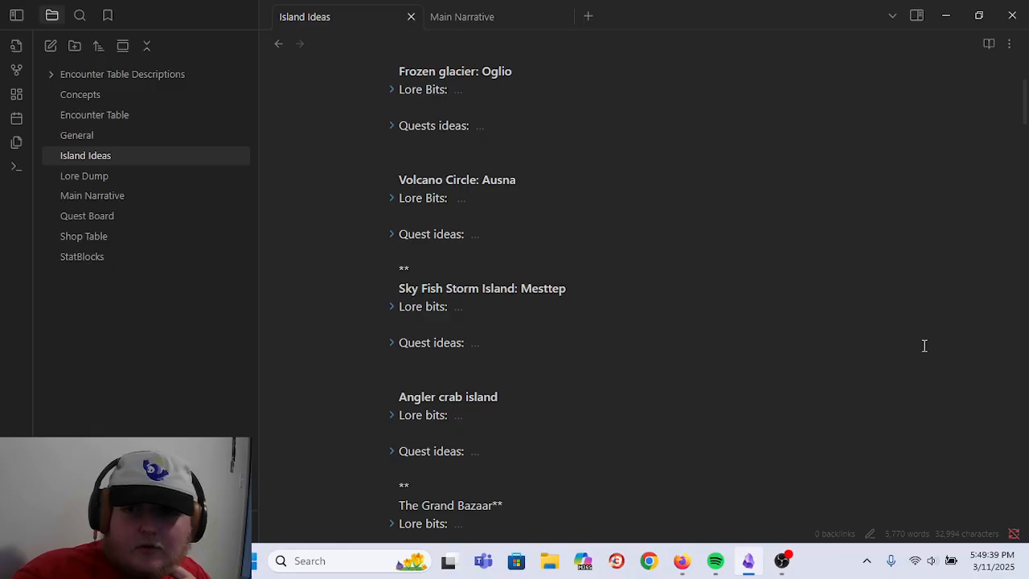
left_click(431, 375)
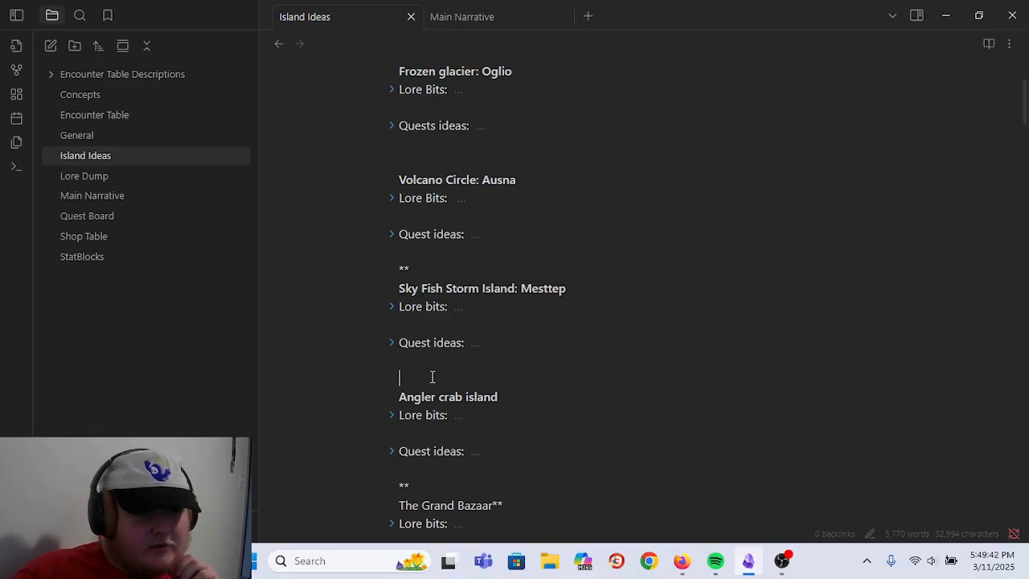
scroll(701, 379, "up", 2)
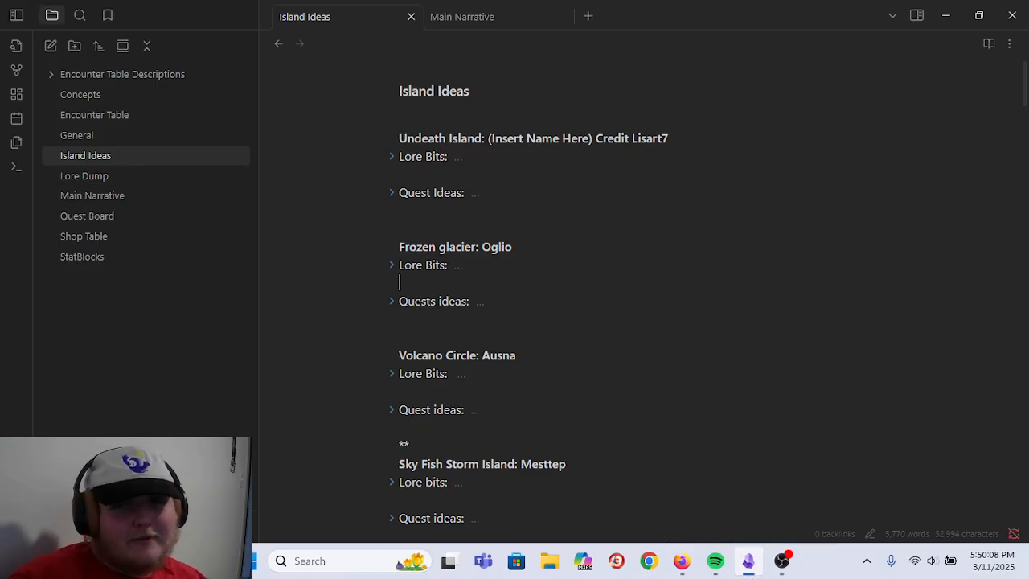
scroll(593, 365, "down", 1)
scroll(593, 366, "down", 3)
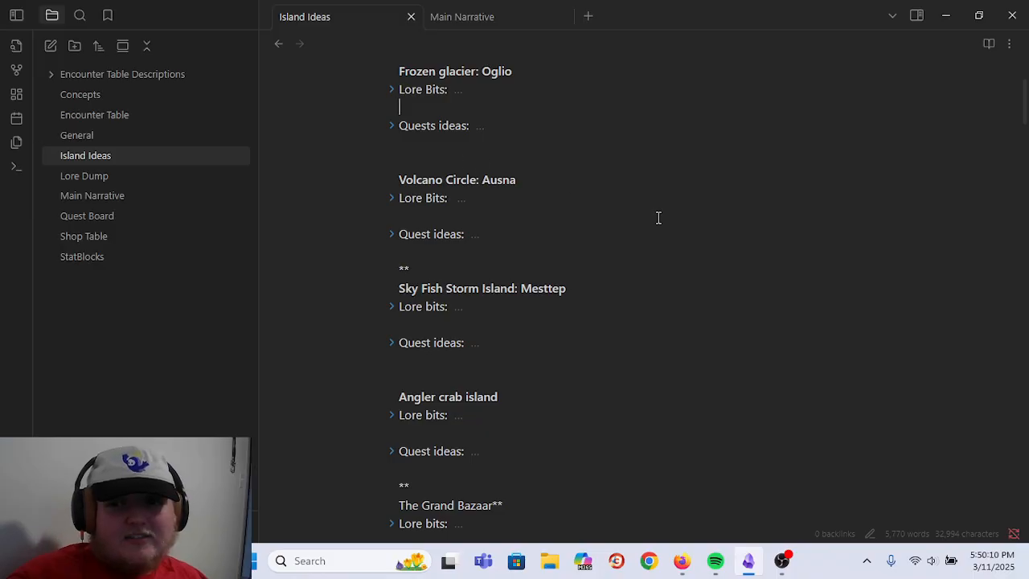
scroll(769, 230, "down", 4)
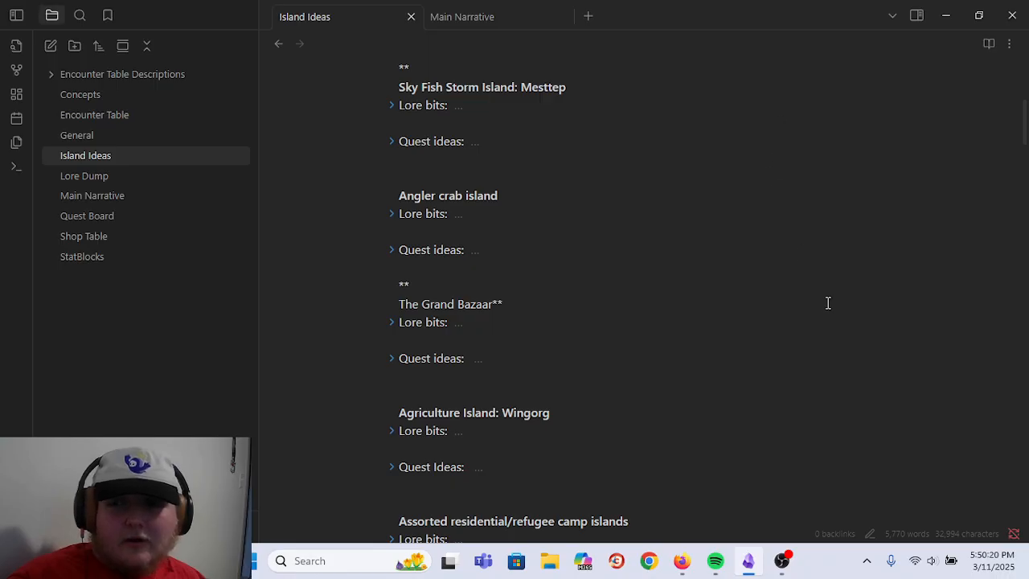
key("alt+Tab")
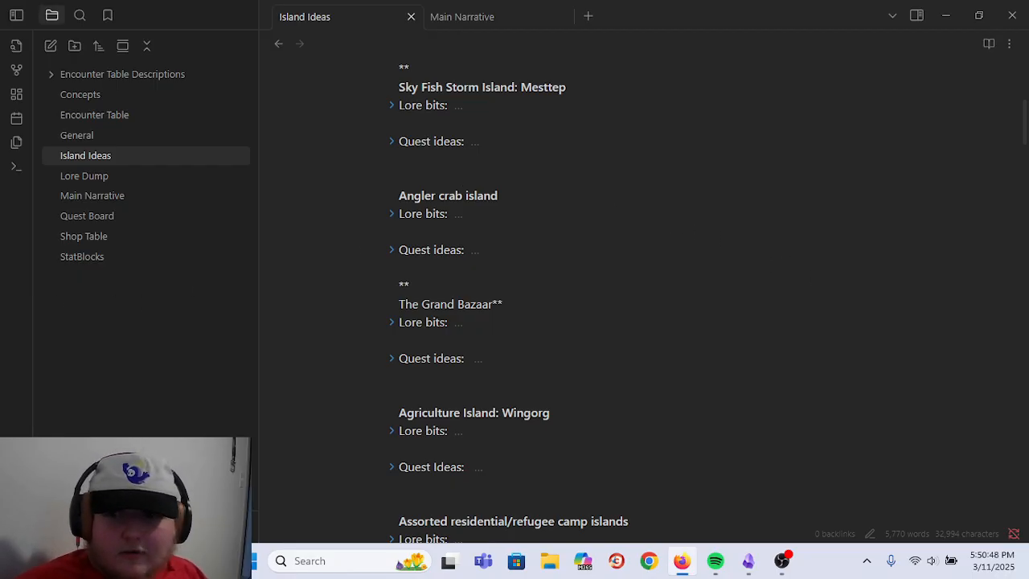
scroll(434, 434, "down", 1)
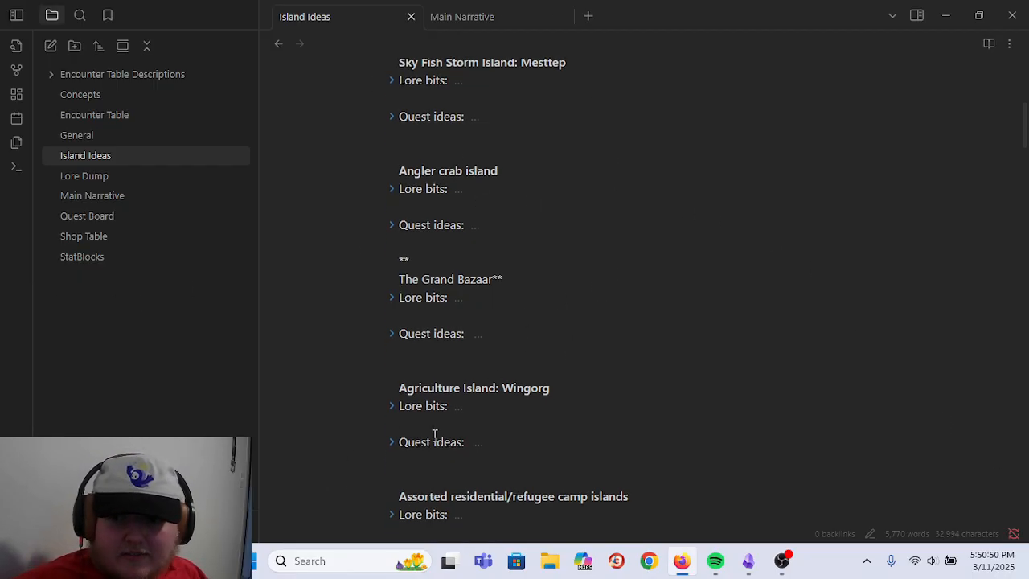
scroll(434, 435, "down", 3)
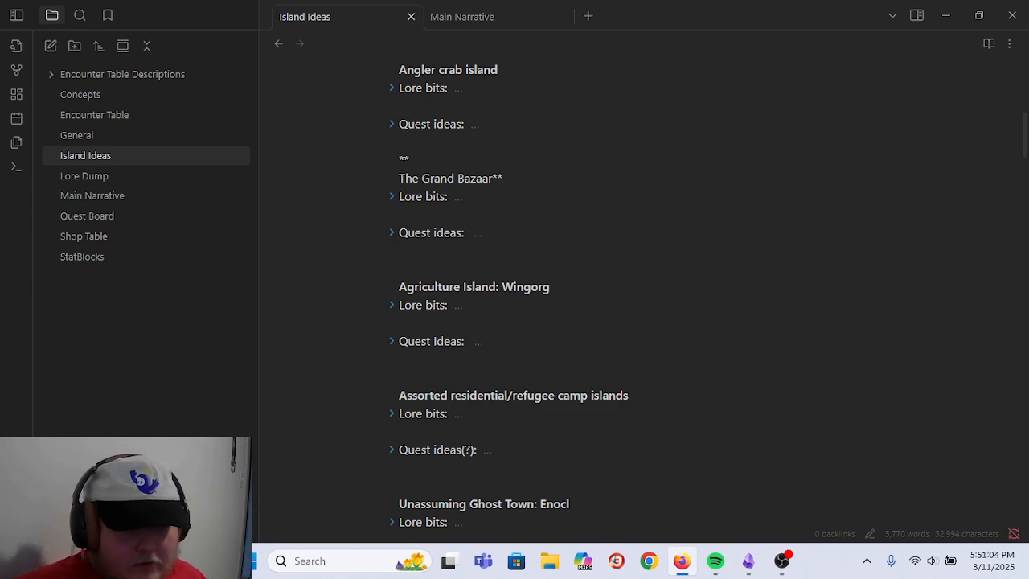
scroll(509, 294, "down", 4)
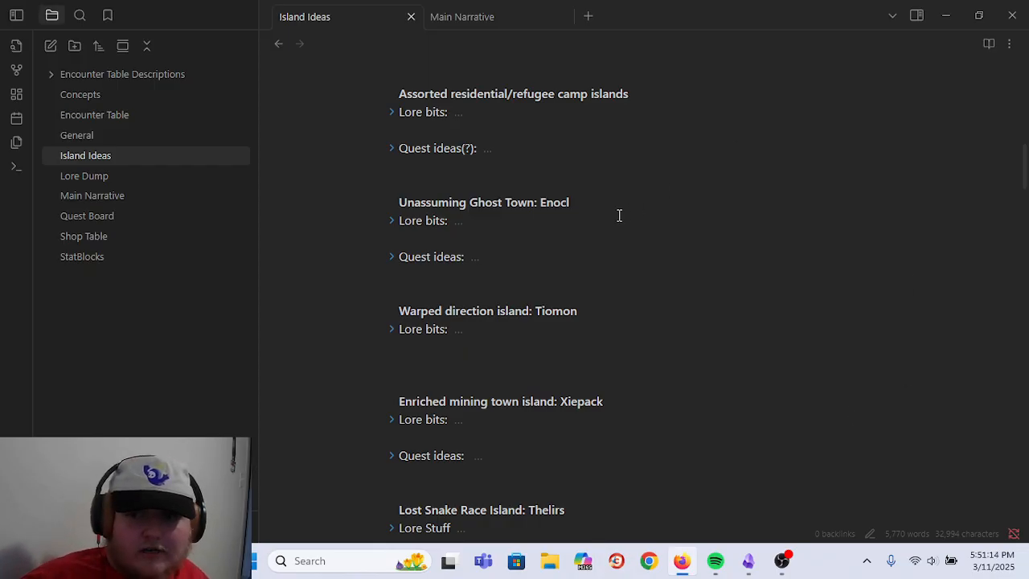
- Unfold the lore bits of Warped direction island: Tiomon, read them, and fold them again
left_click(391, 330)
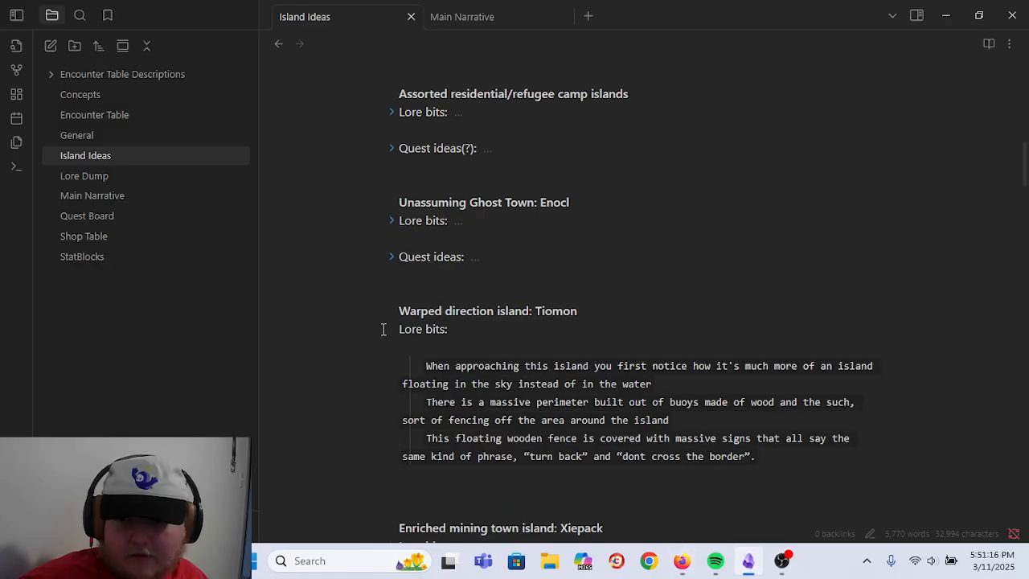
scroll(696, 345, "down", 3)
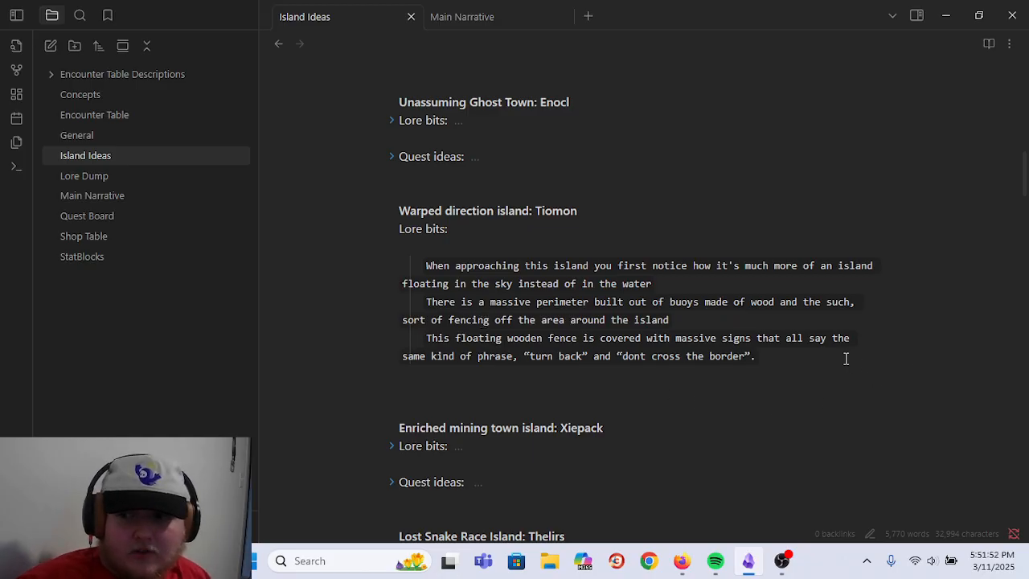
scroll(847, 357, "down", 3)
scroll(850, 356, "up", 1)
left_click(776, 233)
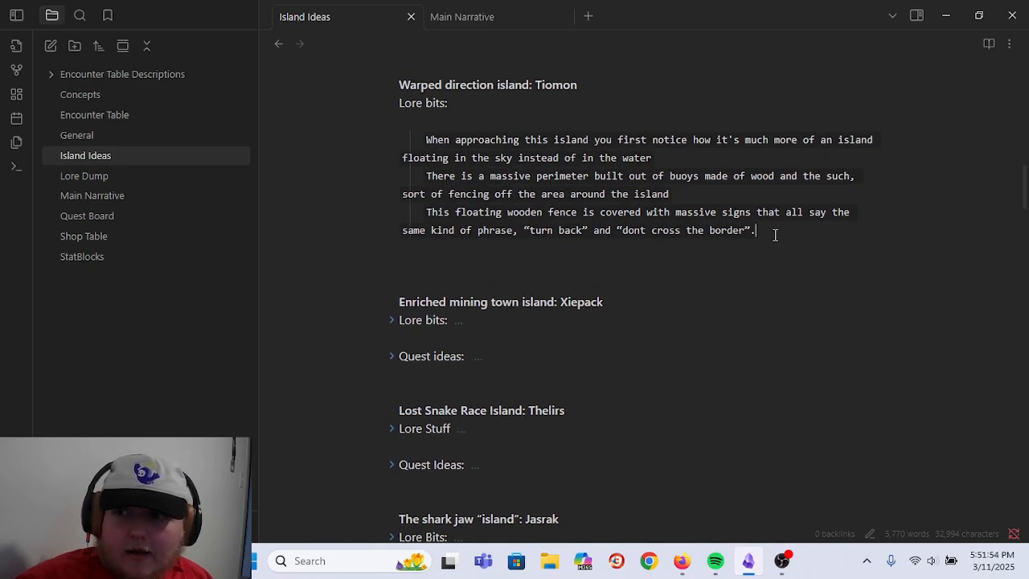
left_click(391, 103)
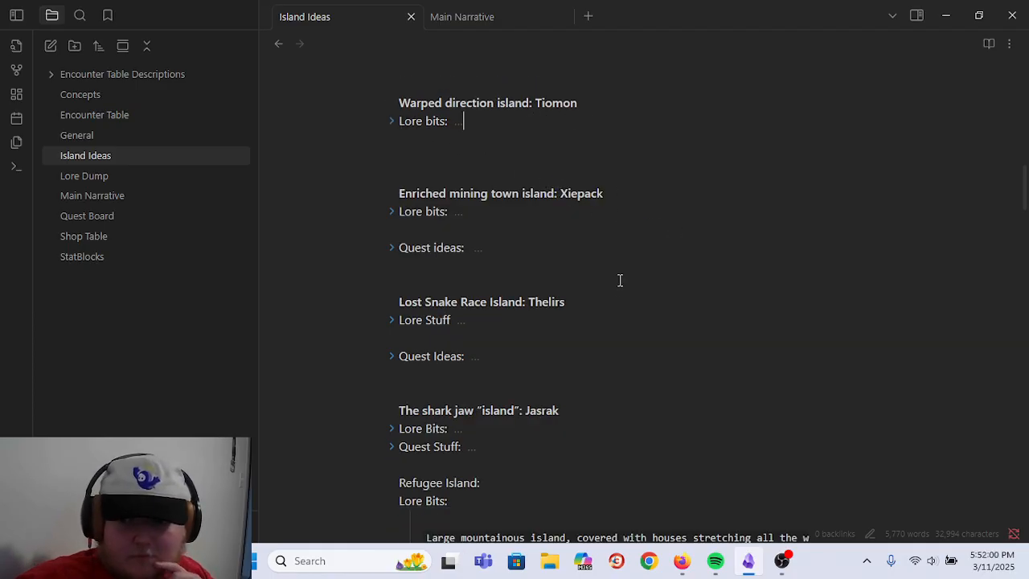
- Review the Refugee Island lore bits and compare them with the unconverted bullet paragraphs below about the carriage and the potion shop
scroll(620, 280, "down", 1)
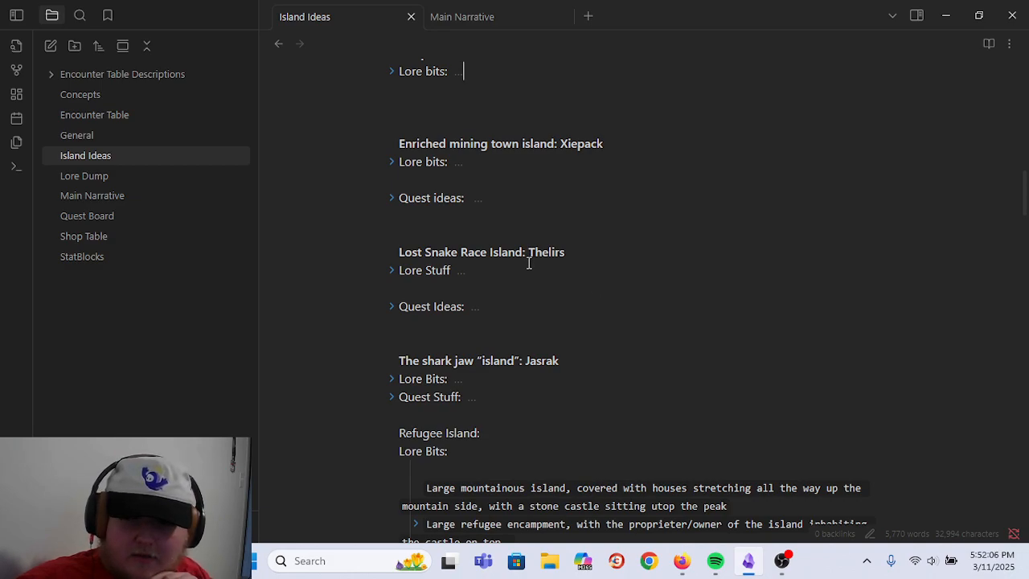
scroll(616, 313, "down", 2)
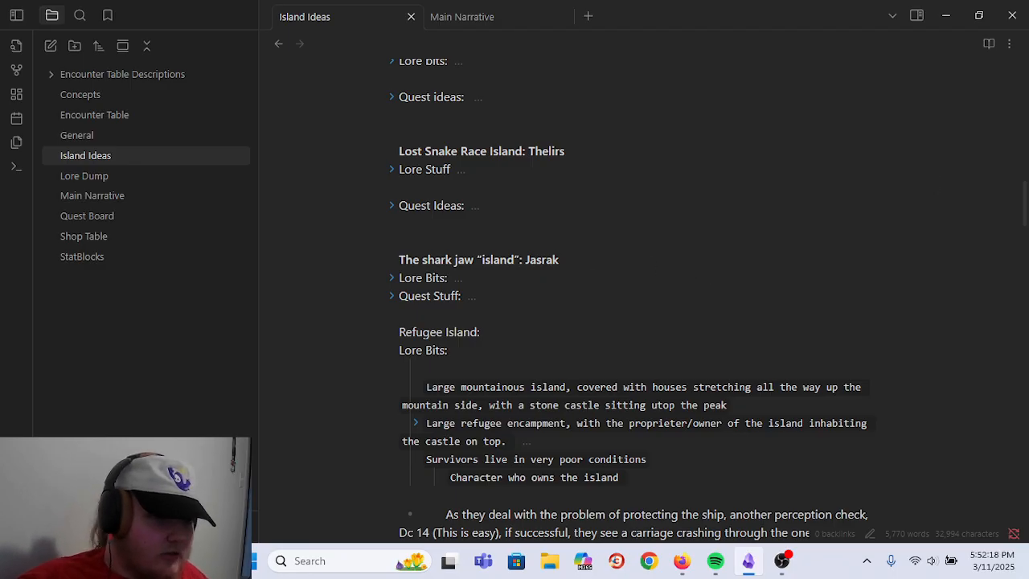
key("alt+Tab")
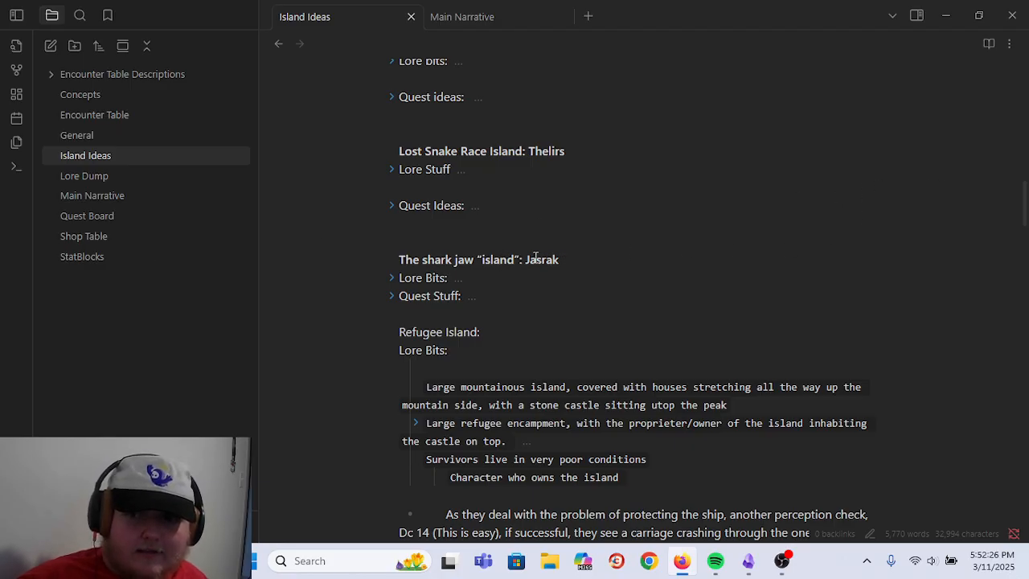
scroll(734, 273, "down", 2)
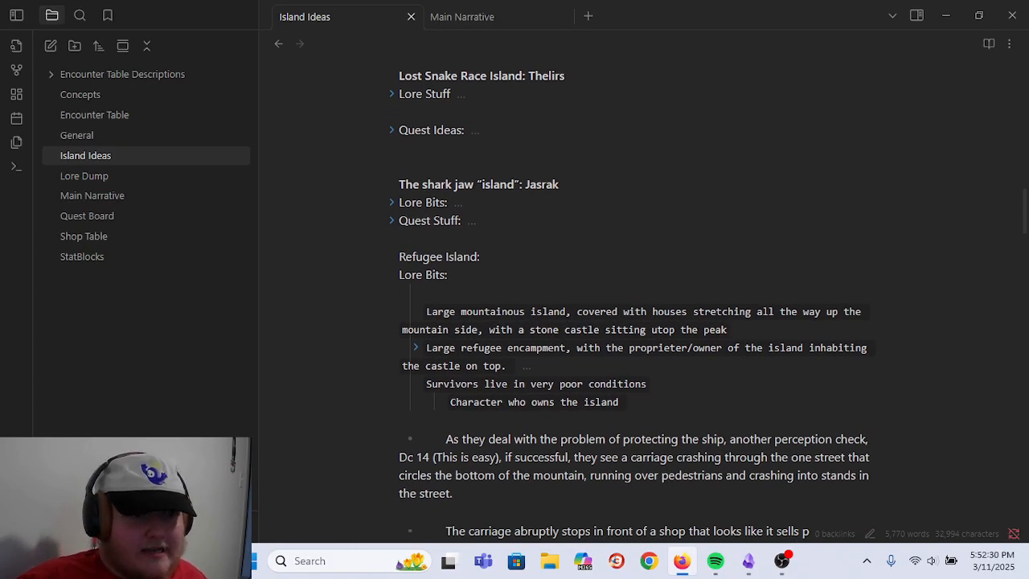
scroll(884, 269, "down", 1)
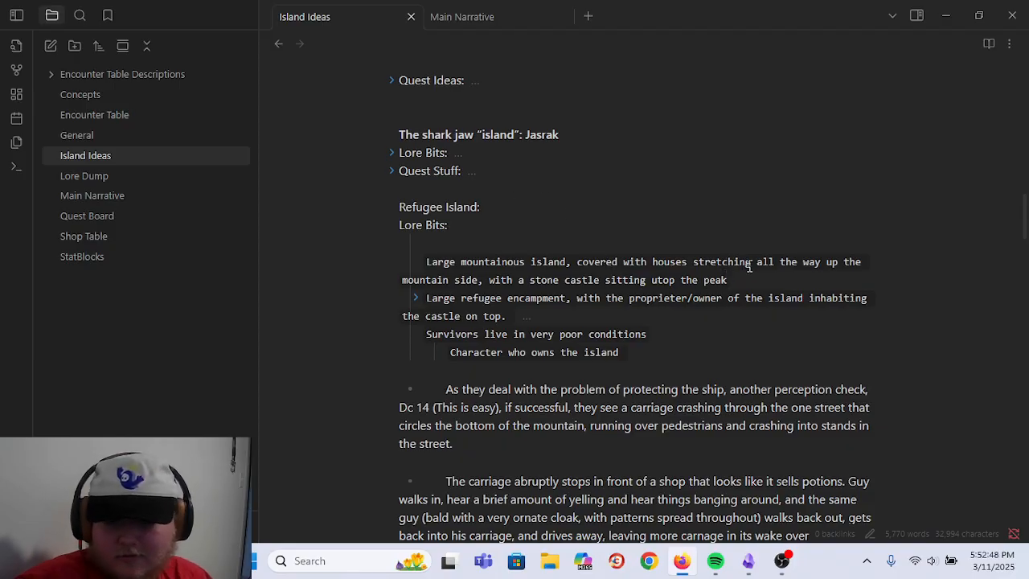
scroll(694, 299, "down", 1)
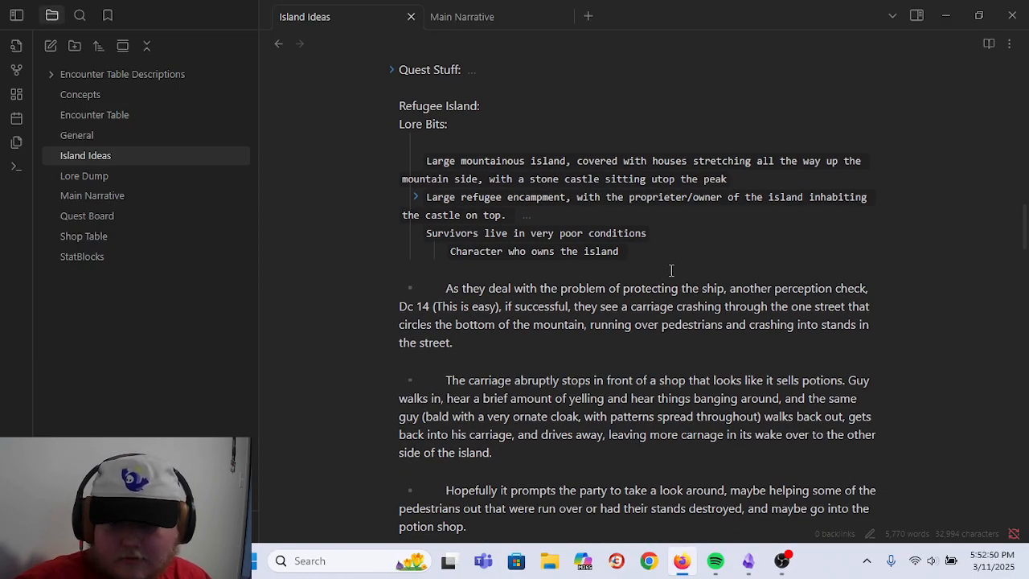
left_click(824, 265)
scroll(823, 262, "down", 2)
scroll(823, 261, "up", 3)
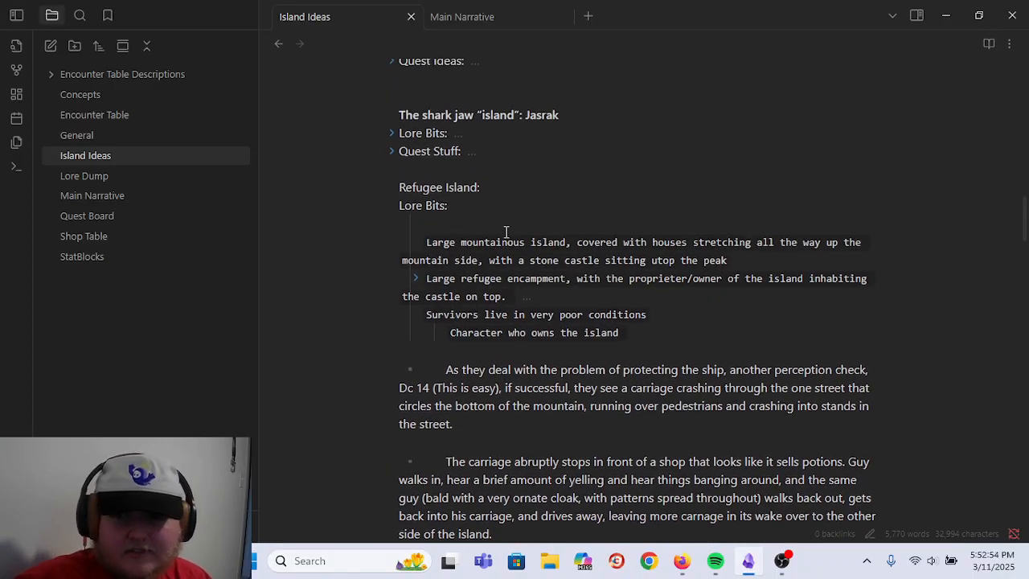
scroll(503, 303, "up", 1)
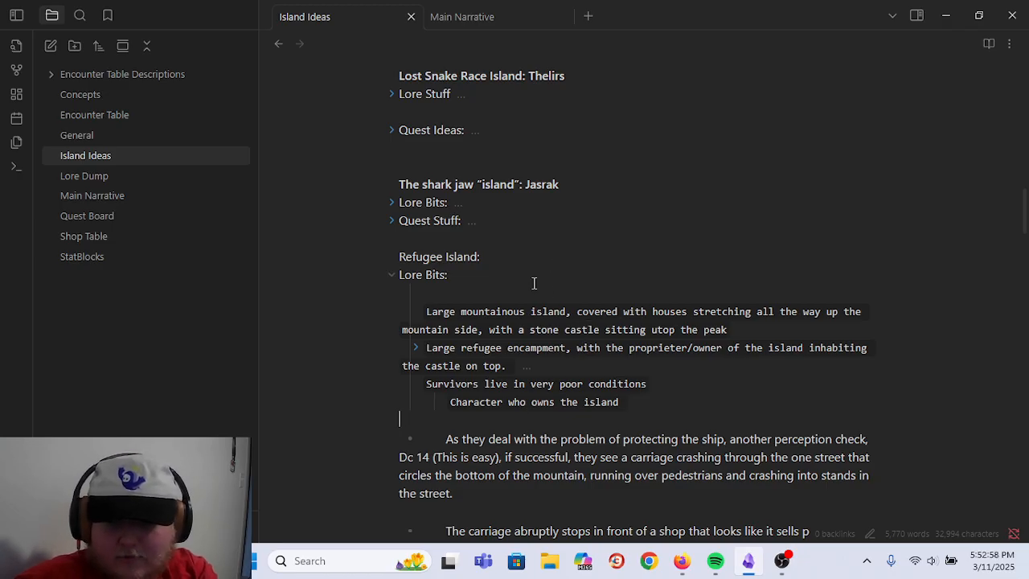
left_click(503, 418)
scroll(725, 391, "down", 5)
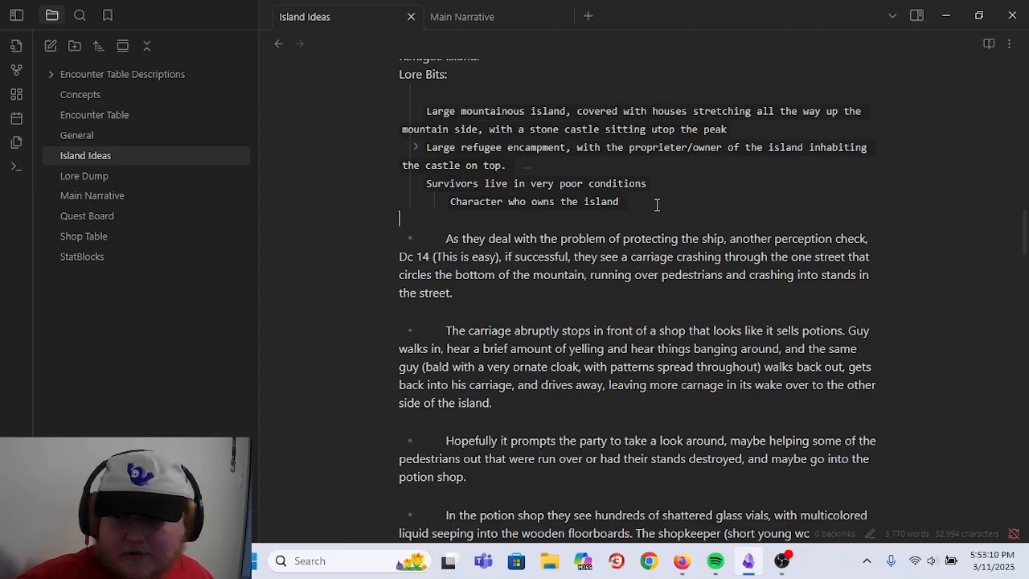
scroll(723, 325, "up", 1)
scroll(724, 324, "up", 2)
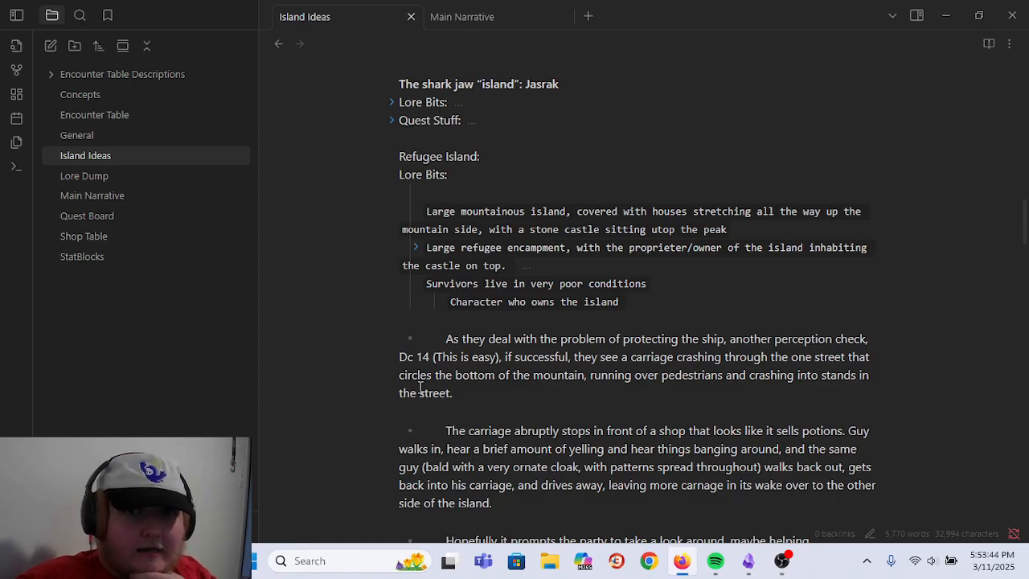
left_click(678, 313)
left_click(666, 305)
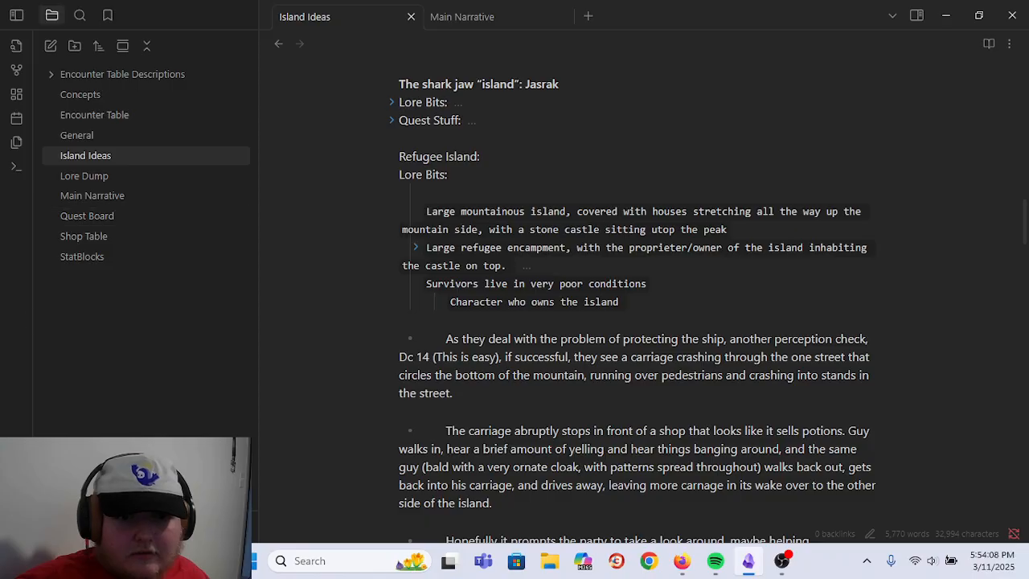
- Switch to the Twitch chat pop-out window to check the stream messages, and return to the Island Ideas note in Obsidian
key("alt+Tab")
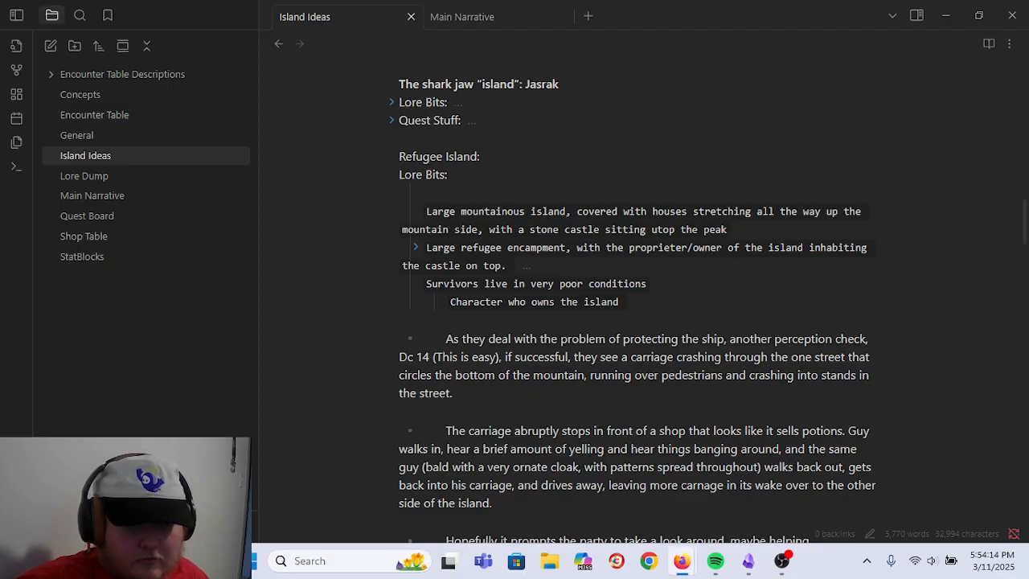
left_click_drag(201, 344, 177, 21)
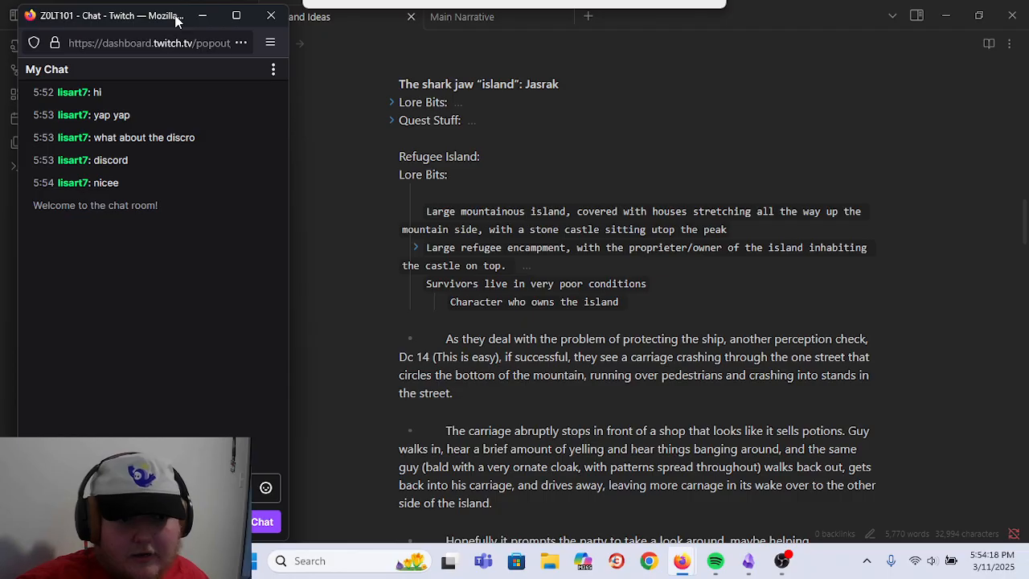
left_click(362, 263)
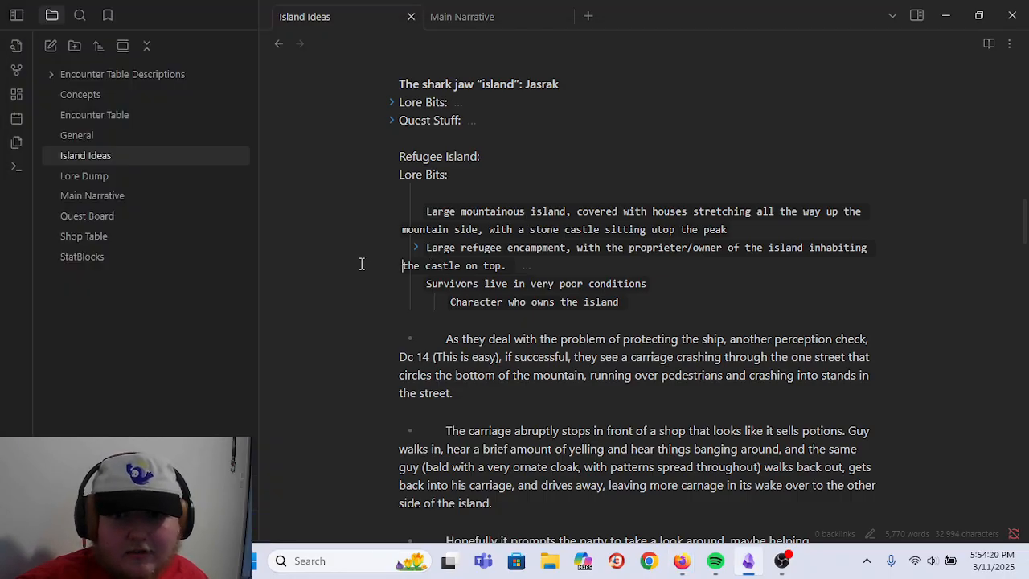
mouse_move(769, 576)
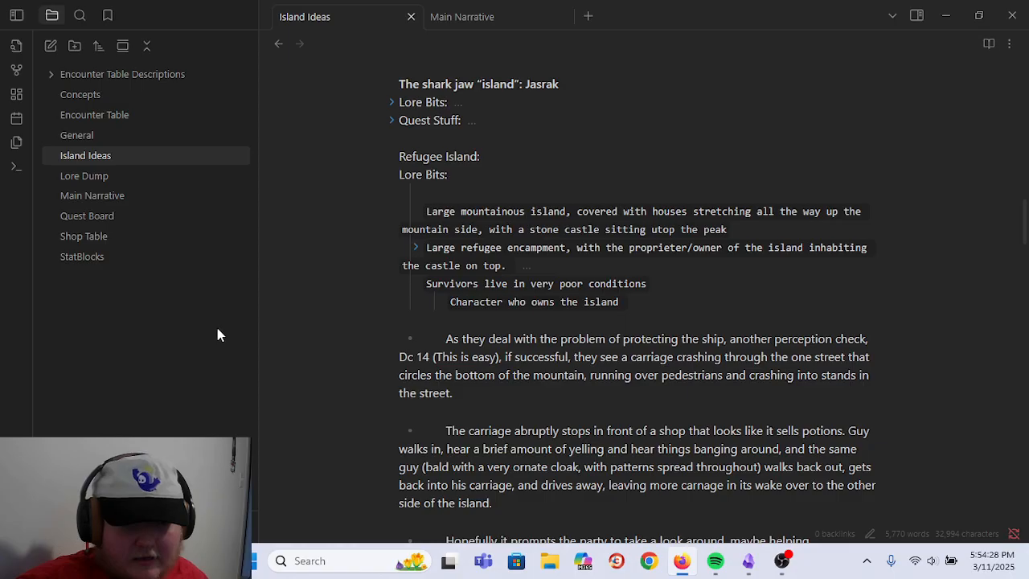
left_click(425, 330)
left_click(404, 325)
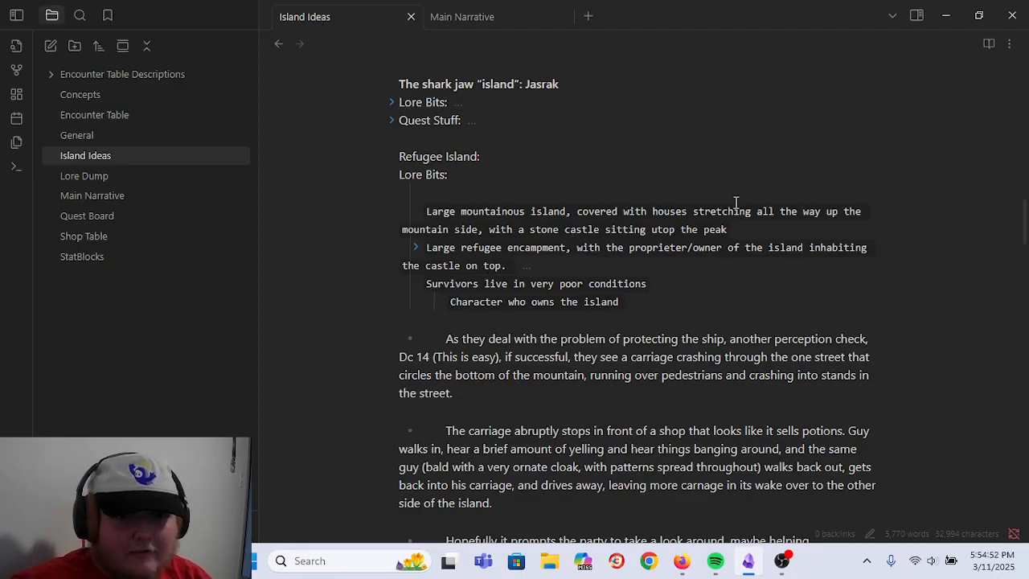
- Look over the island headings between Refugee Island and the start of the Island Ideas note
scroll(651, 221, "up", 3)
scroll(679, 277, "up", 2)
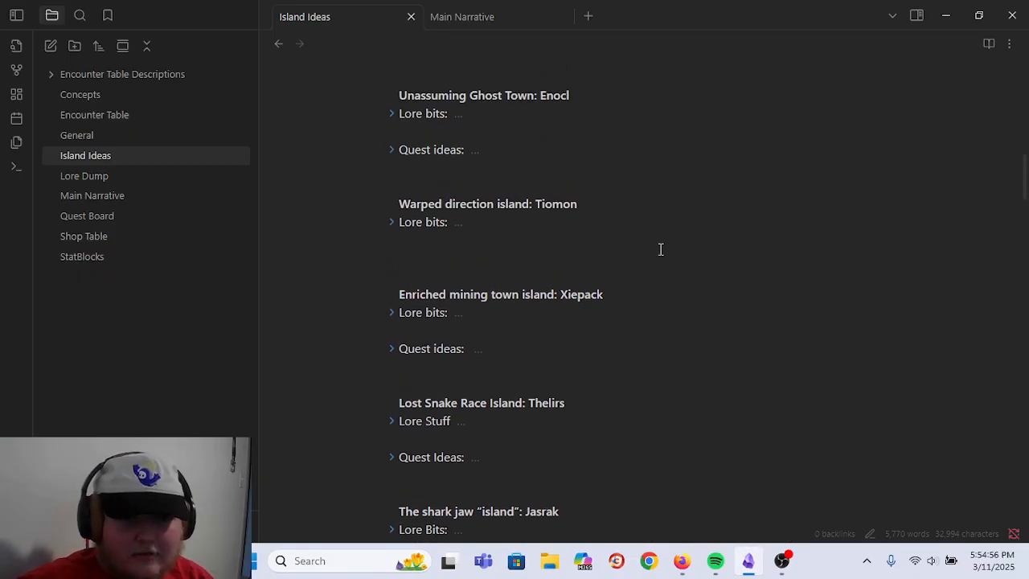
scroll(602, 223, "up", 6)
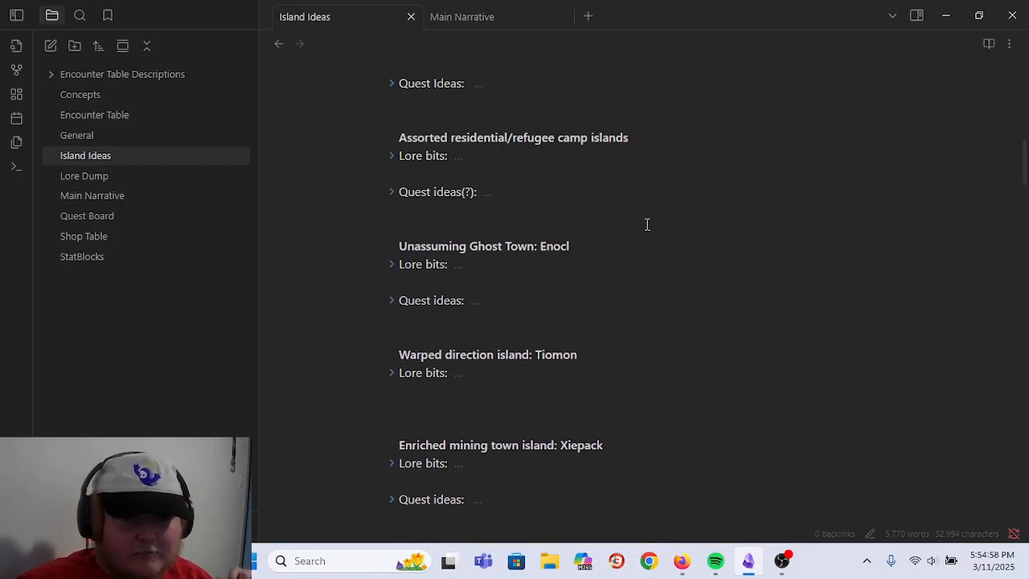
scroll(683, 354, "up", 5)
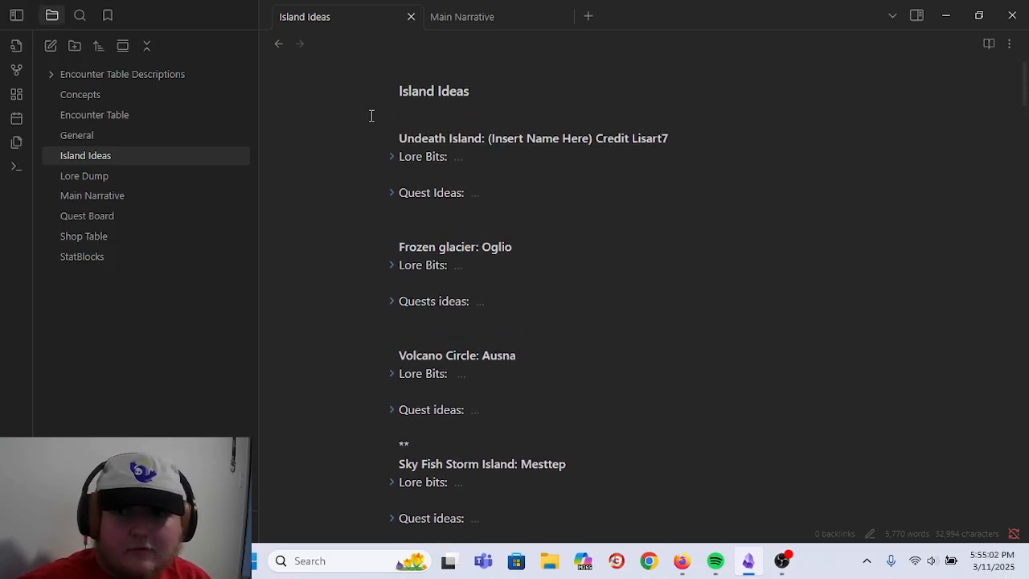
scroll(442, 226, "down", 15)
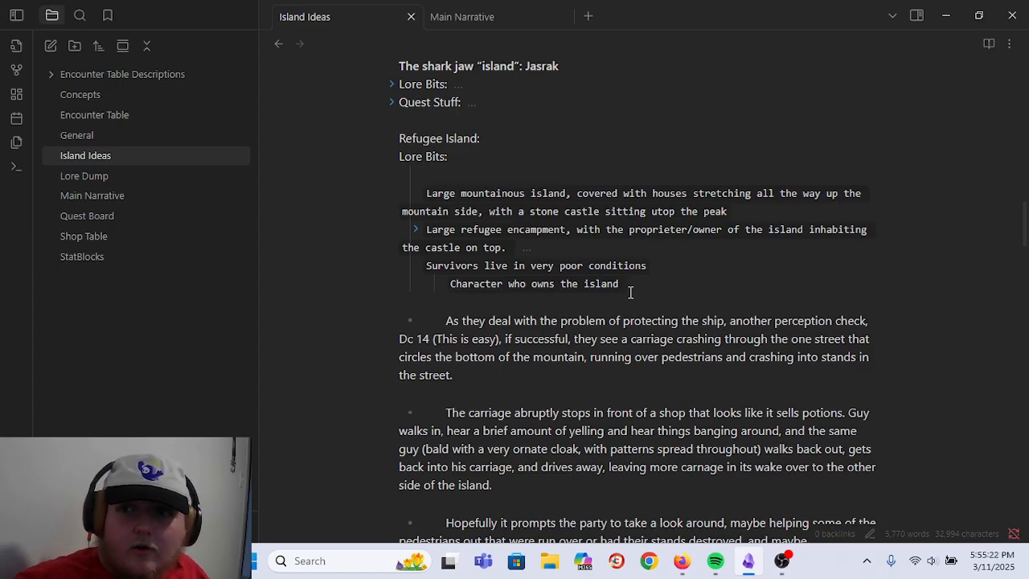
scroll(832, 245, "up", 10)
scroll(829, 261, "up", 12)
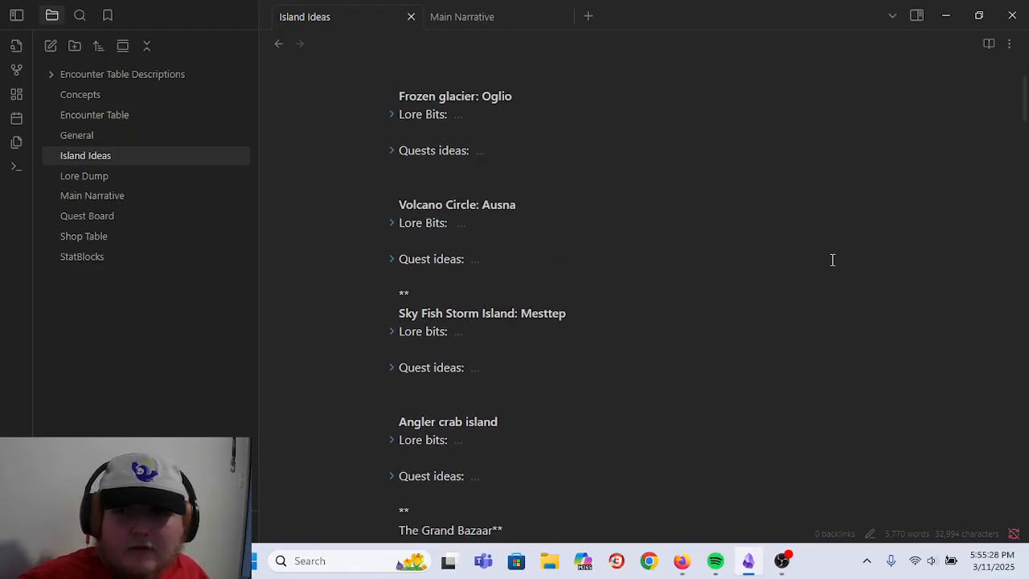
- Unfold and refold the lore bits of Frozen glacier: Oglio and Volcano Circle: Ausna to review them
left_click(392, 115)
left_click(391, 114)
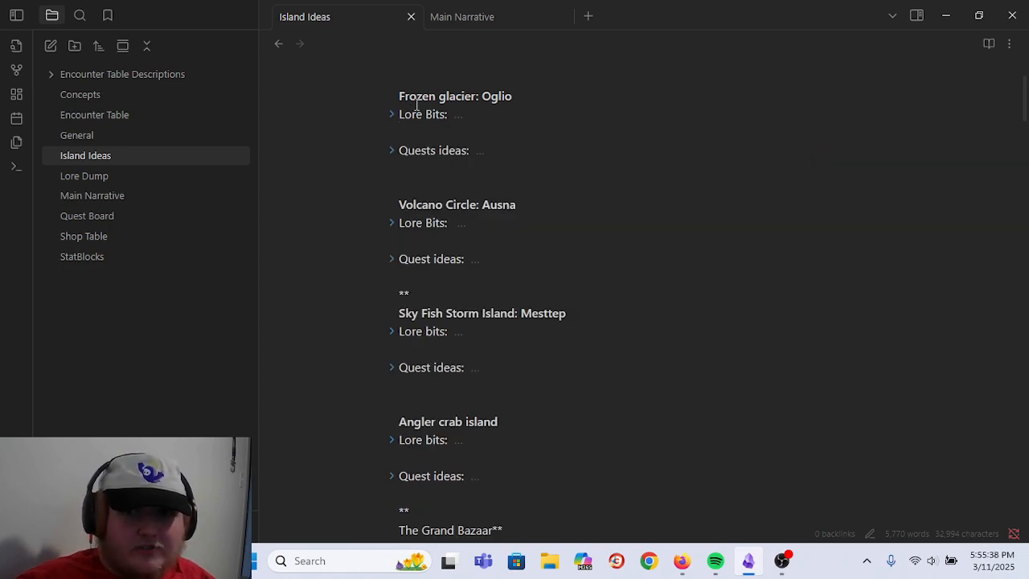
scroll(580, 177, "up", 1)
scroll(580, 176, "up", 3)
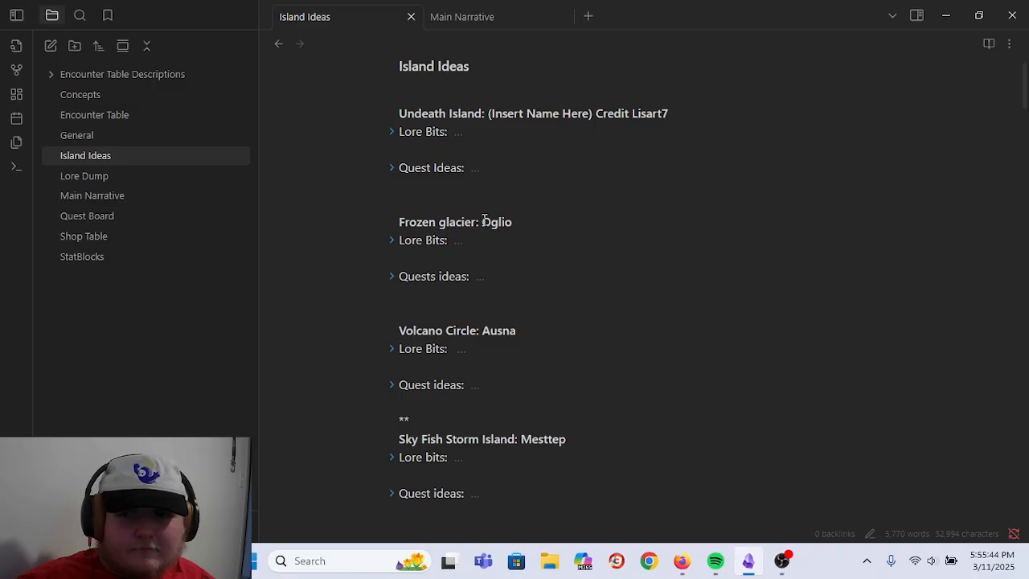
left_click(391, 349)
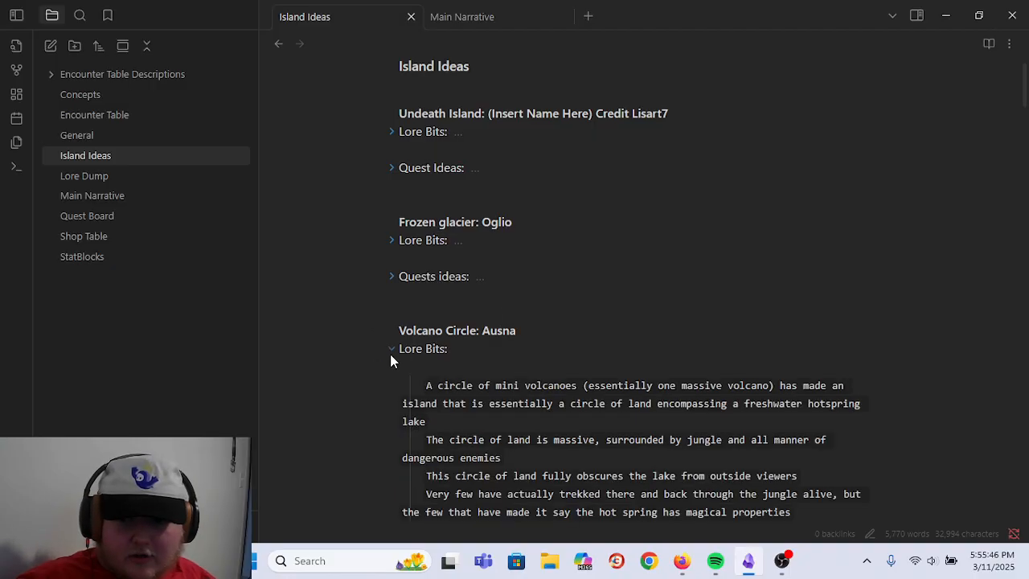
left_click(390, 352)
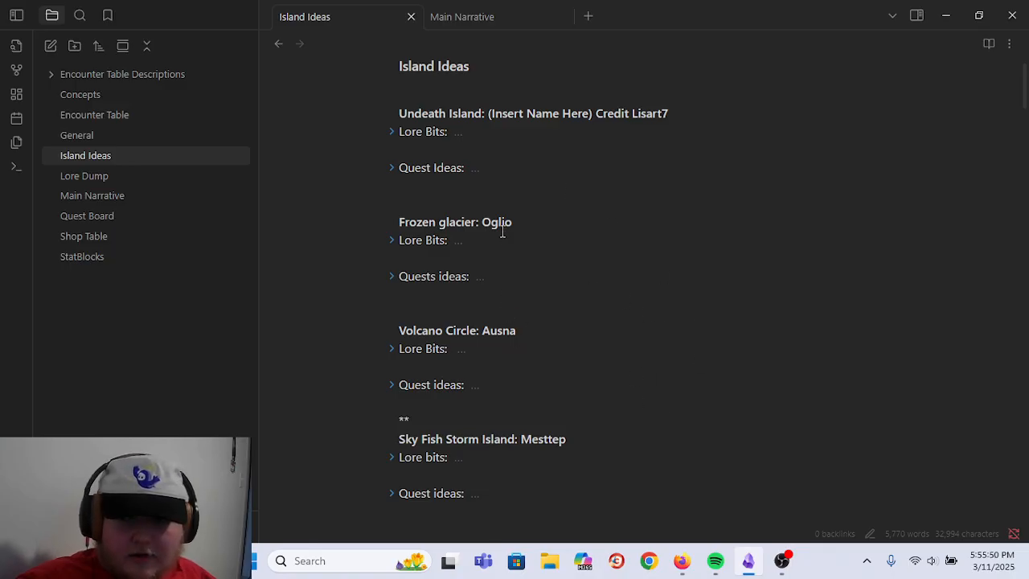
left_click_drag(482, 336, 593, 347)
left_click(655, 328)
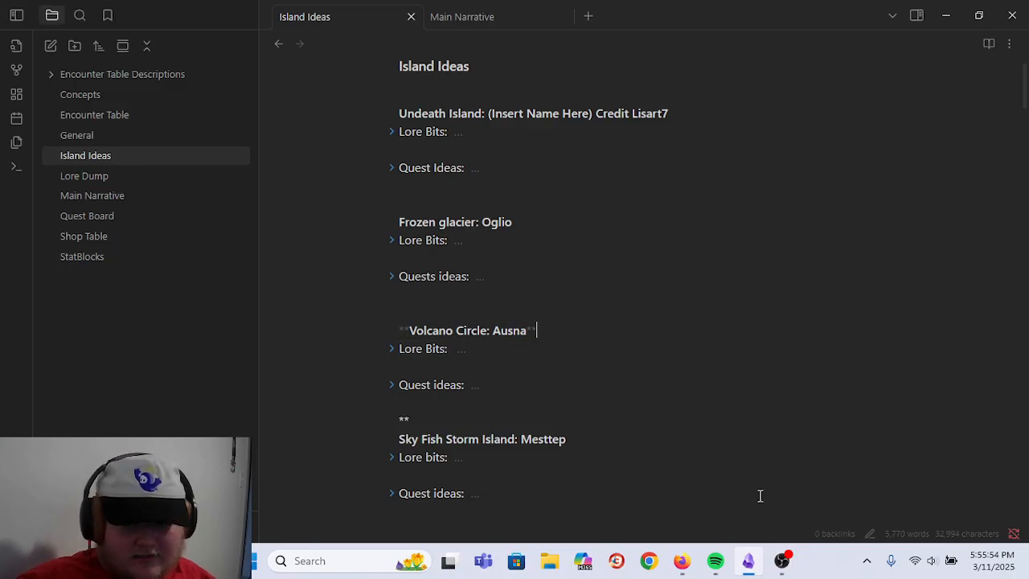
- Unfold the lore bits of Sky Fish Storm Island: Mesttep, read them, and fold them again
scroll(609, 391, "down", 3)
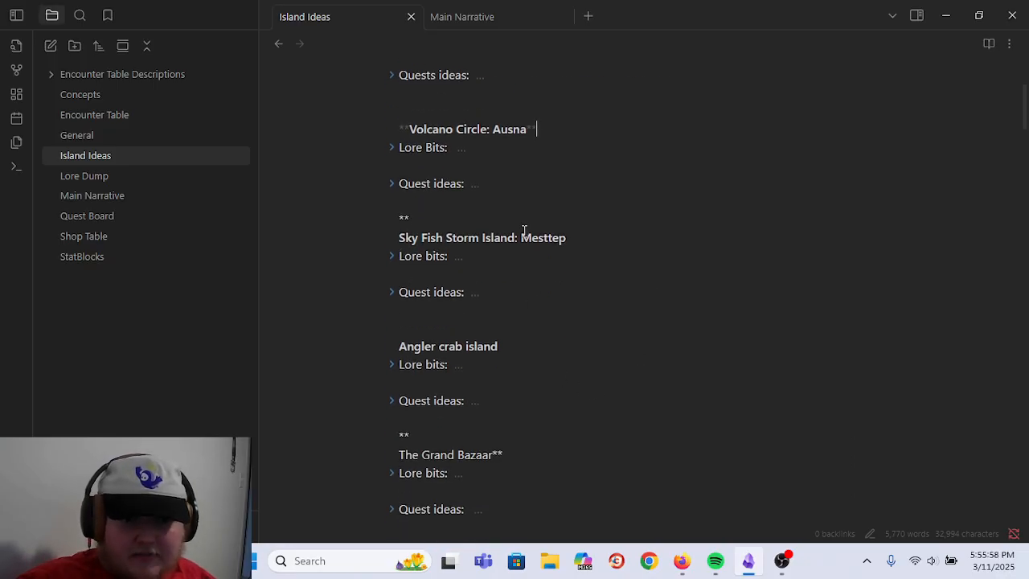
left_click(392, 257)
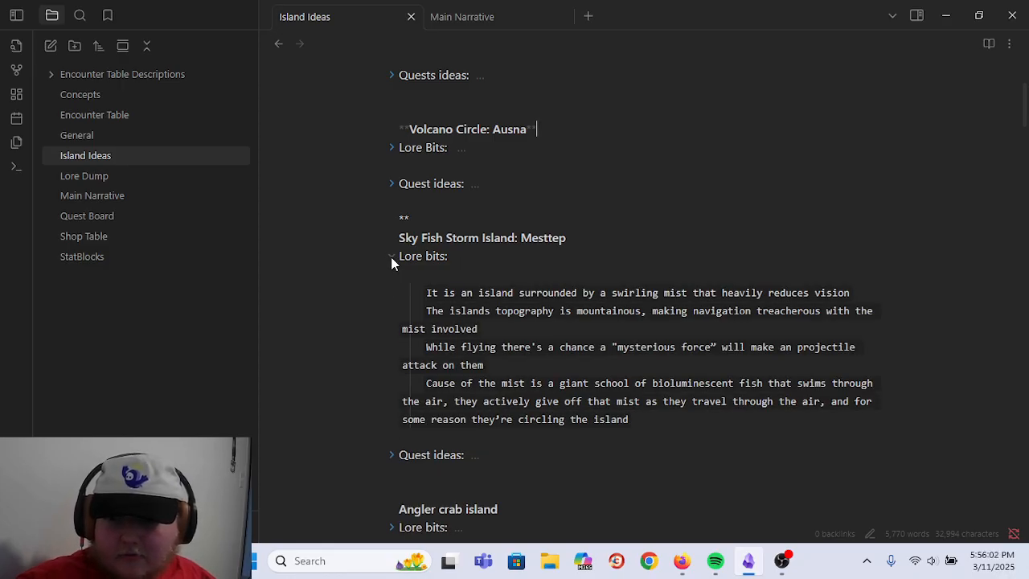
left_click(391, 257)
- Delete the stray ** on the line above the Sky Fish Storm Island: Mesttep heading
left_click(727, 383)
left_click(437, 219)
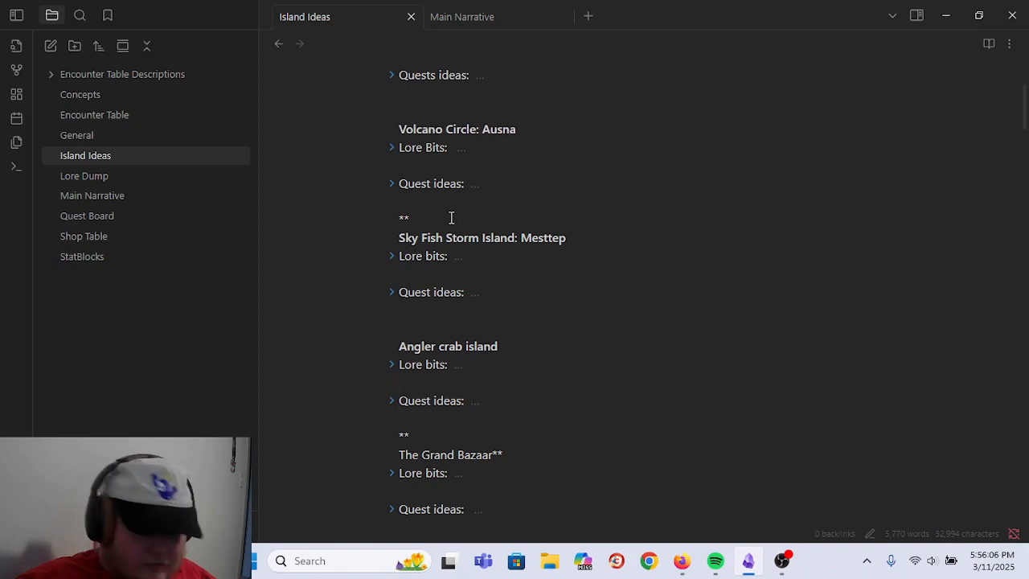
key("BackSpace")
key("BackSpace")
- Make The Grand Bazaar heading bold by adding its missing opening **, and delete the stray ** on the line above it
scroll(654, 335, "down", 2)
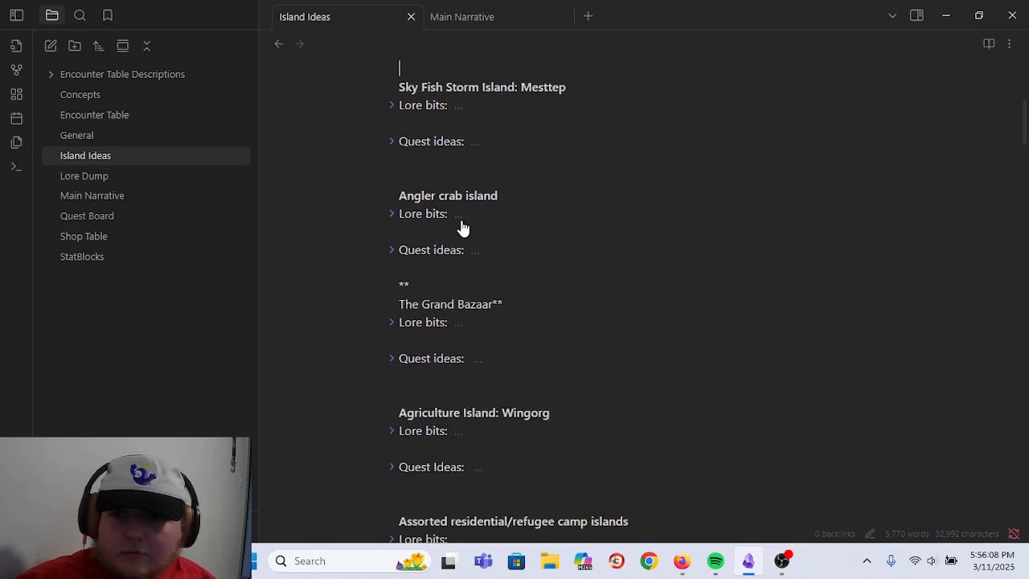
left_click(501, 197)
left_click(561, 339)
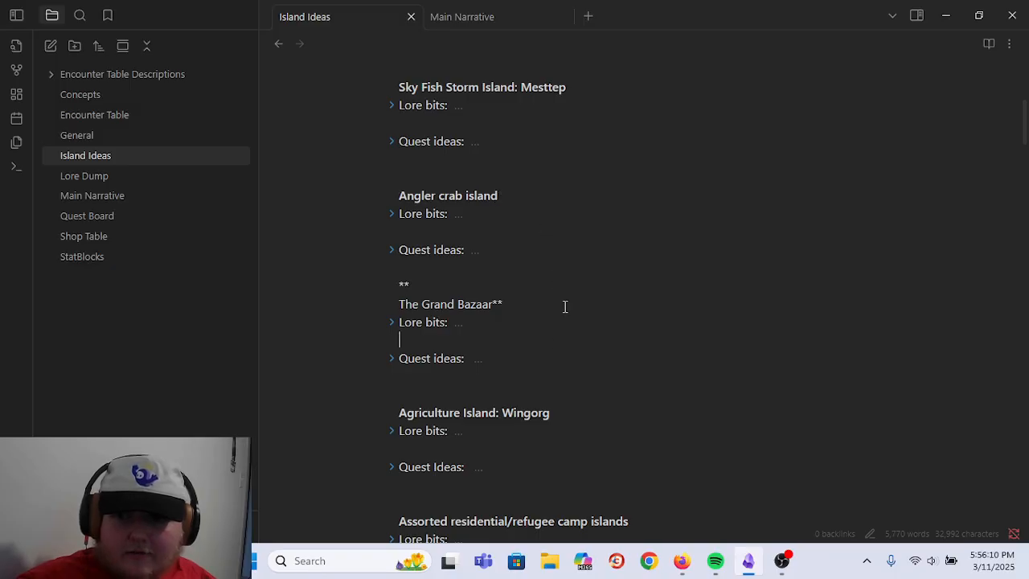
left_click(400, 303)
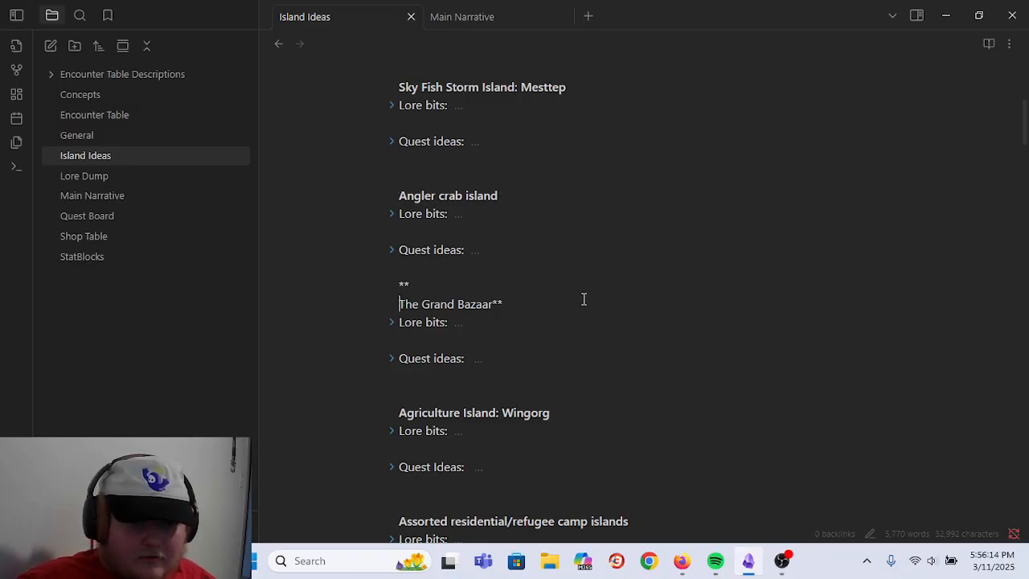
type("*")
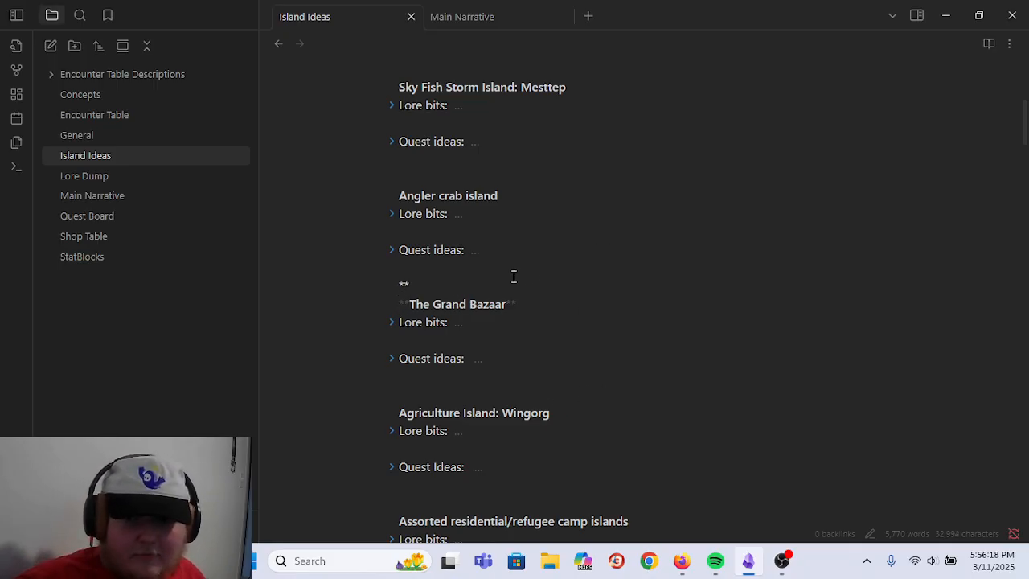
key("BackSpace")
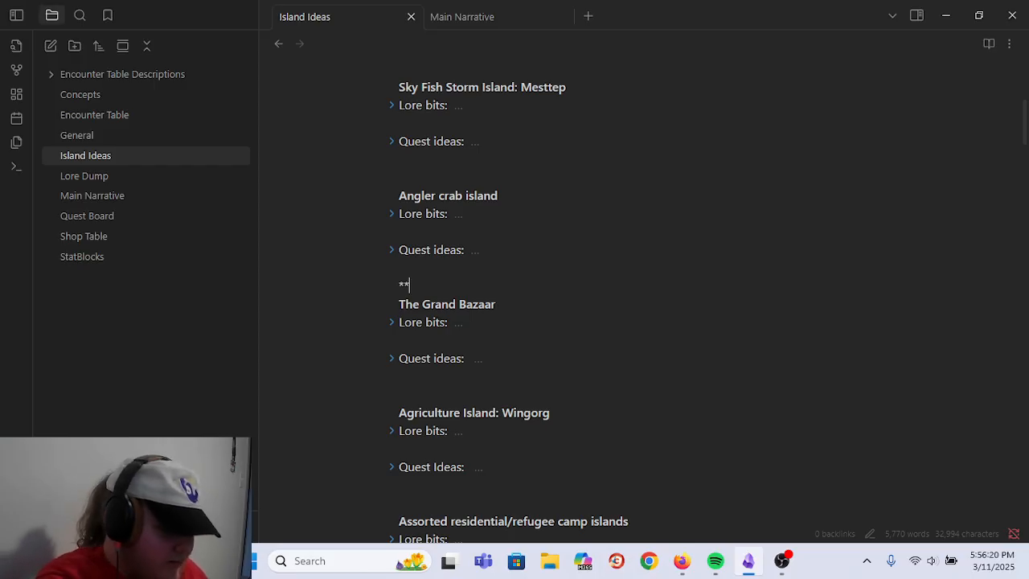
key("BackSpace")
key("BackSpace")
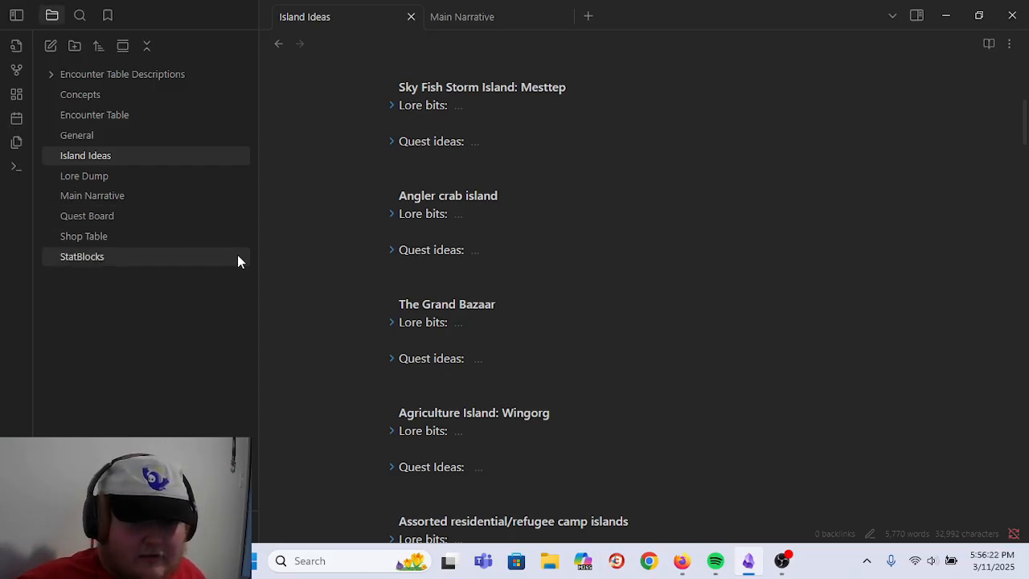
- Extend the Refugee Island lore bit about survivors' poor conditions with "on the island, with barely enough food and crappy quality everything"
scroll(680, 351, "down", 3)
scroll(619, 342, "down", 9)
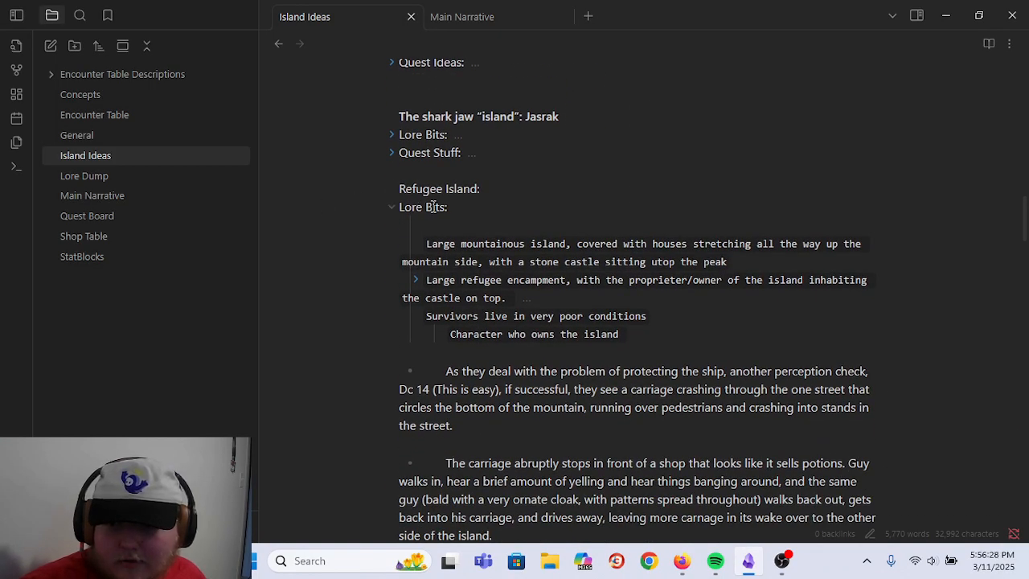
left_click(389, 208)
left_click(389, 207)
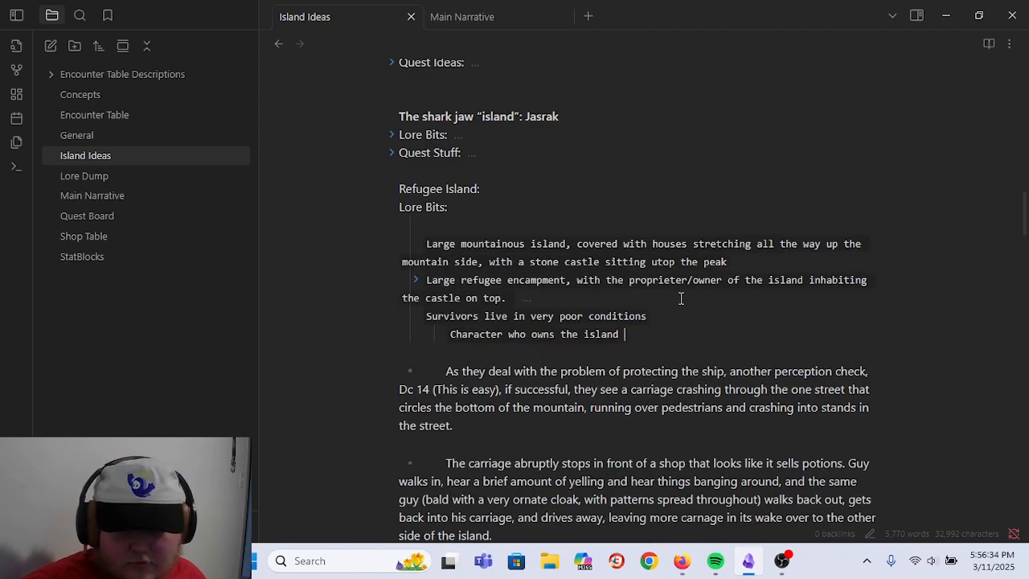
left_click(677, 341)
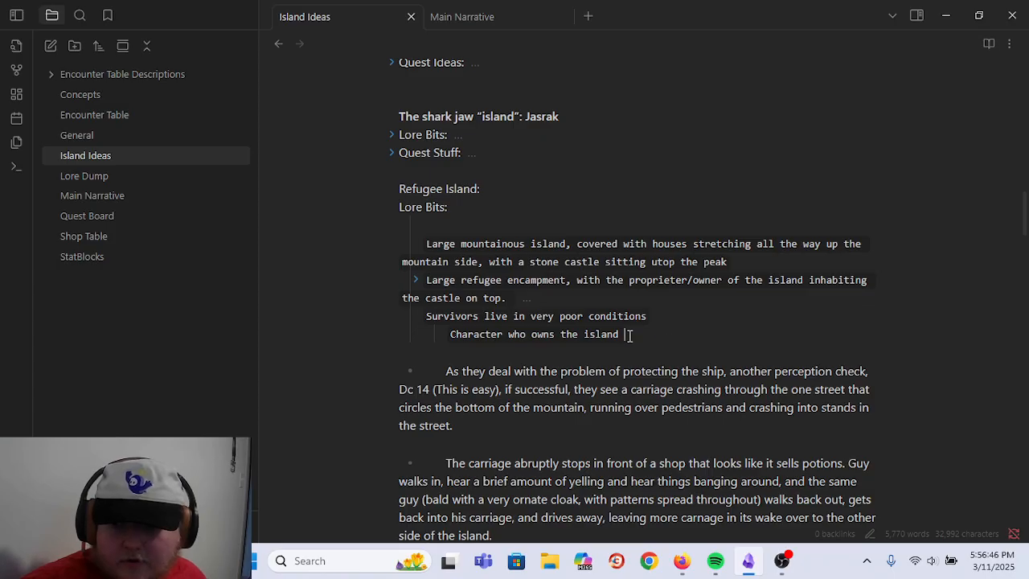
left_click(656, 314)
type("on the island, wit")
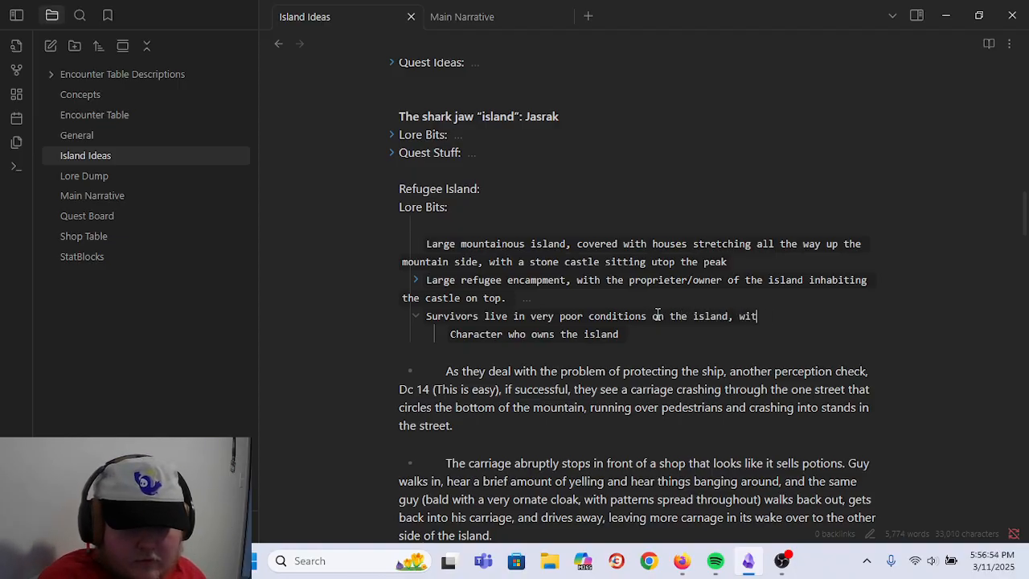
type("h barely enough food")
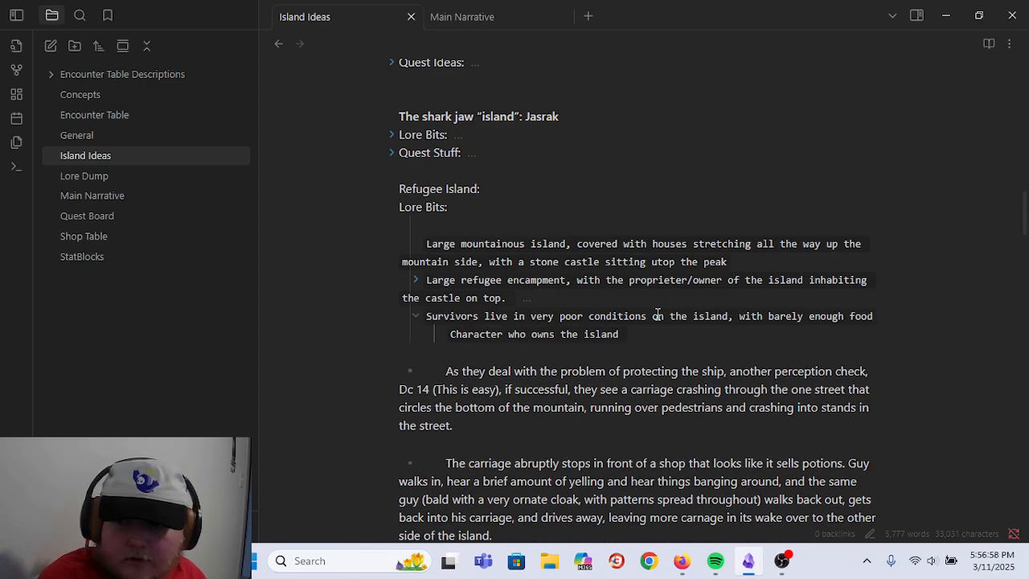
type(" and crappy ")
type("sh")
key("BackSpace")
key("BackSpace")
key("BackSpace")
type("qu")
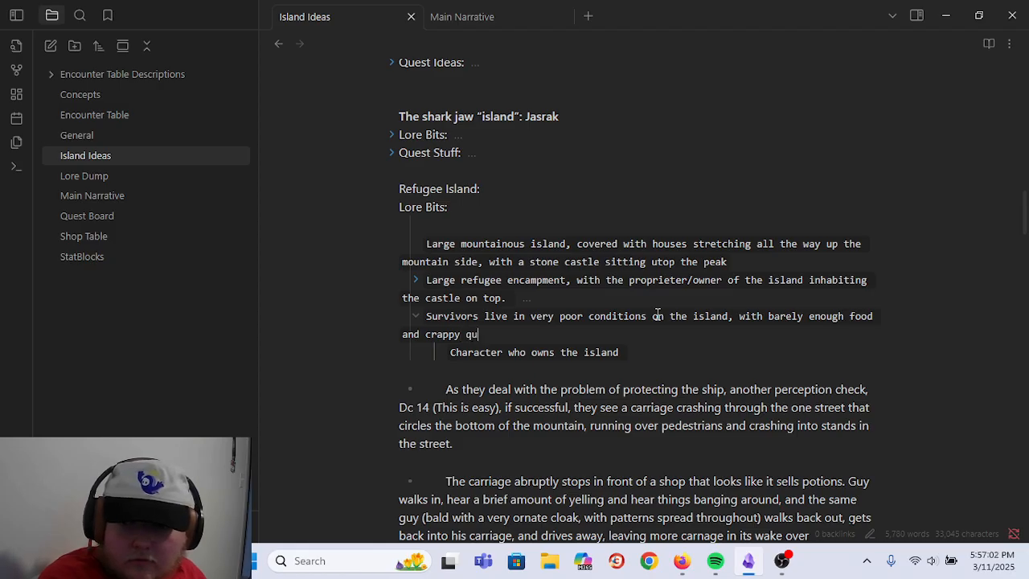
type("ality everything")
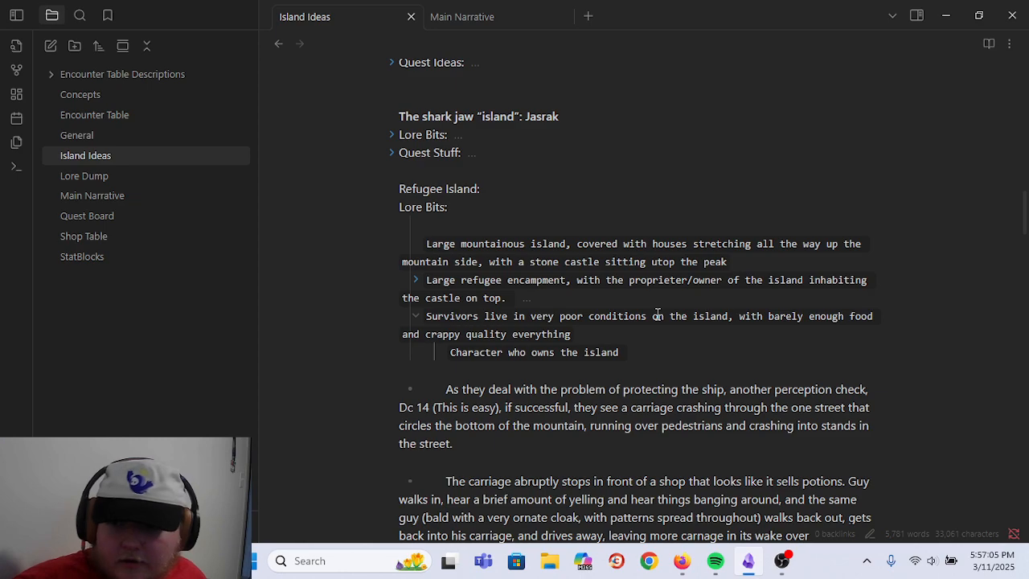
- Extend the Refugee Island lore bit "Character who owns the island" with "is a previous official before the lesser magistorm,"
left_click(678, 353)
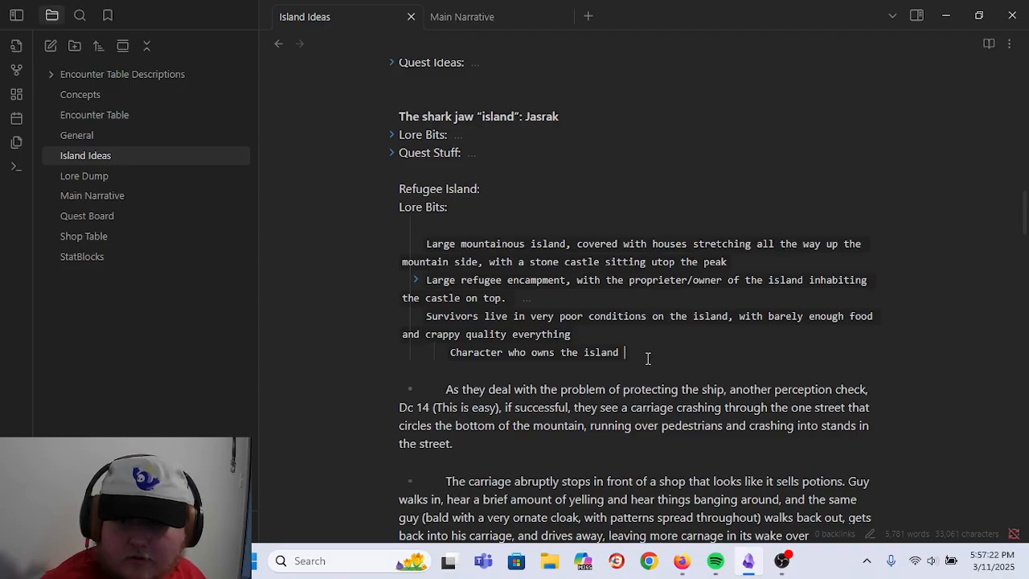
type("is")
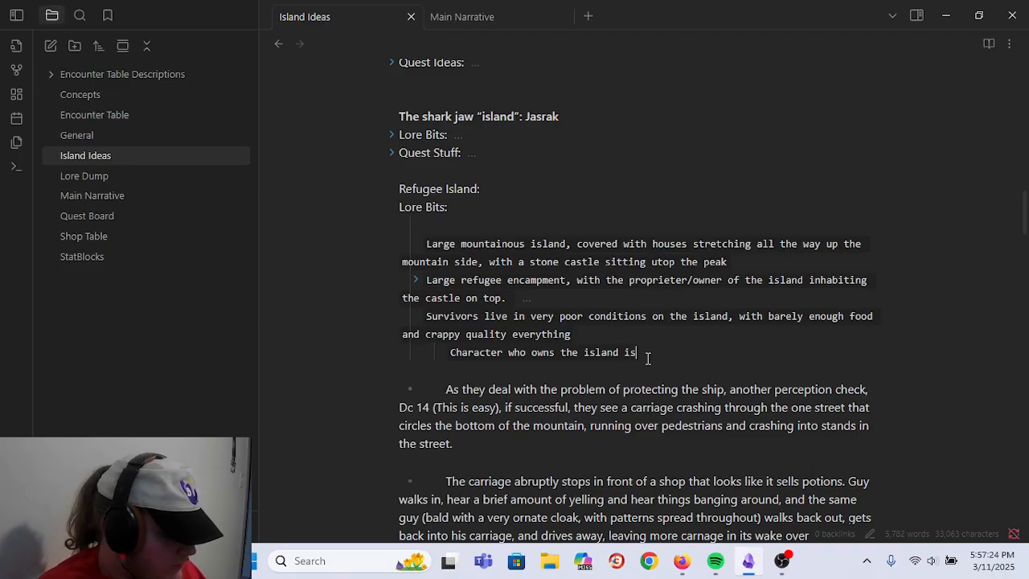
type(" a previous o")
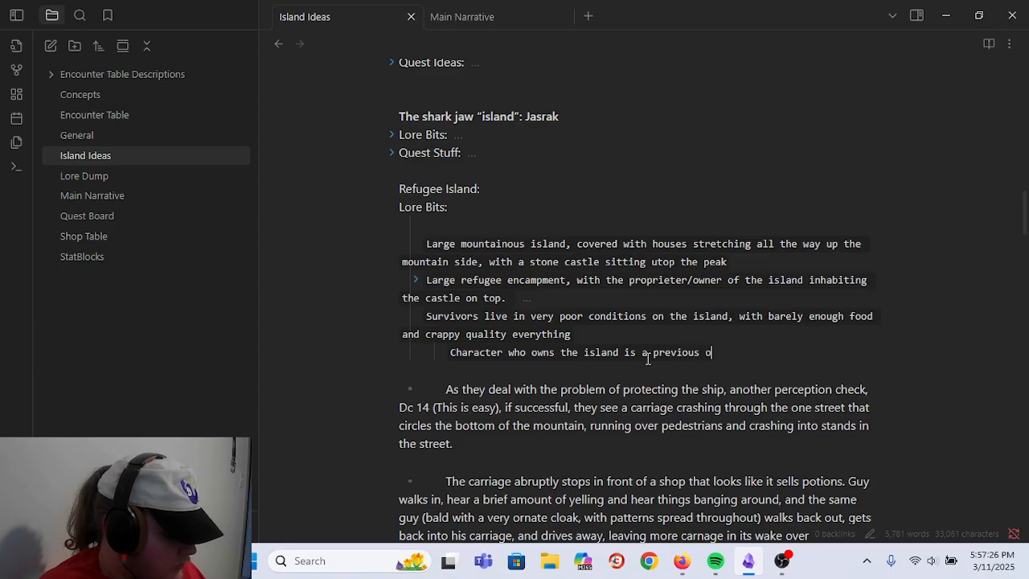
type("fficial before")
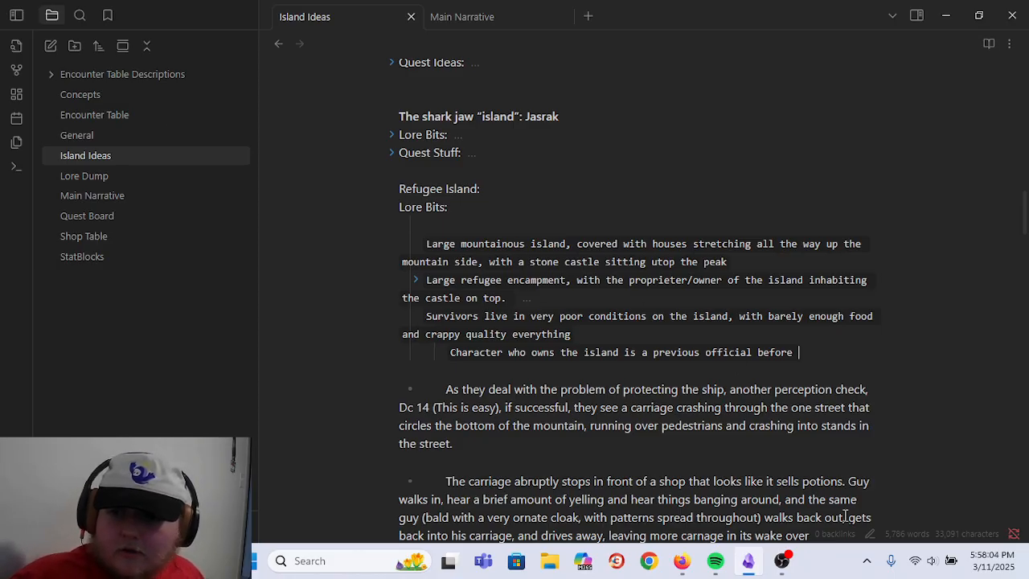
left_click(832, 362)
left_click(840, 340)
left_click(820, 352)
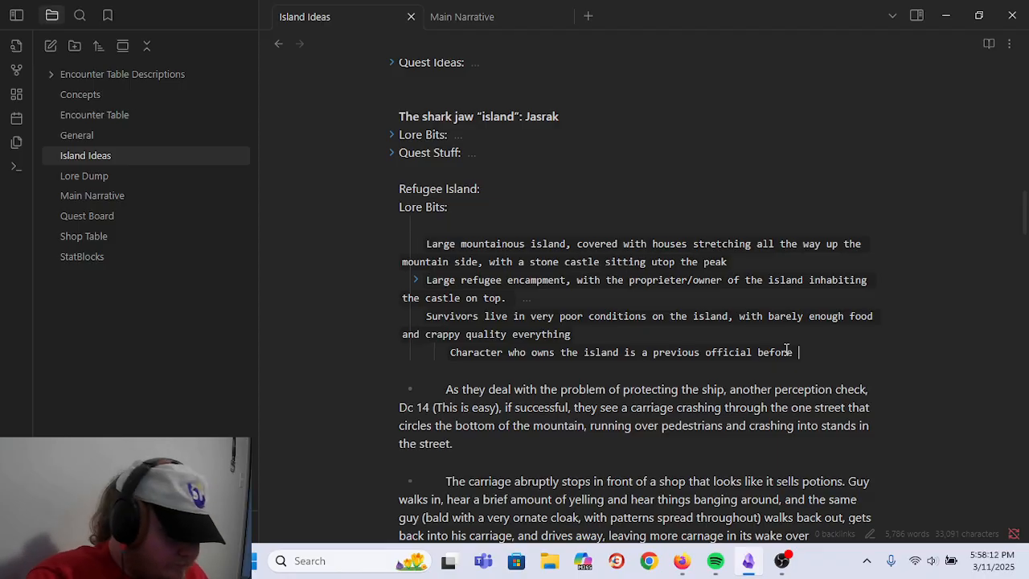
type("the ")
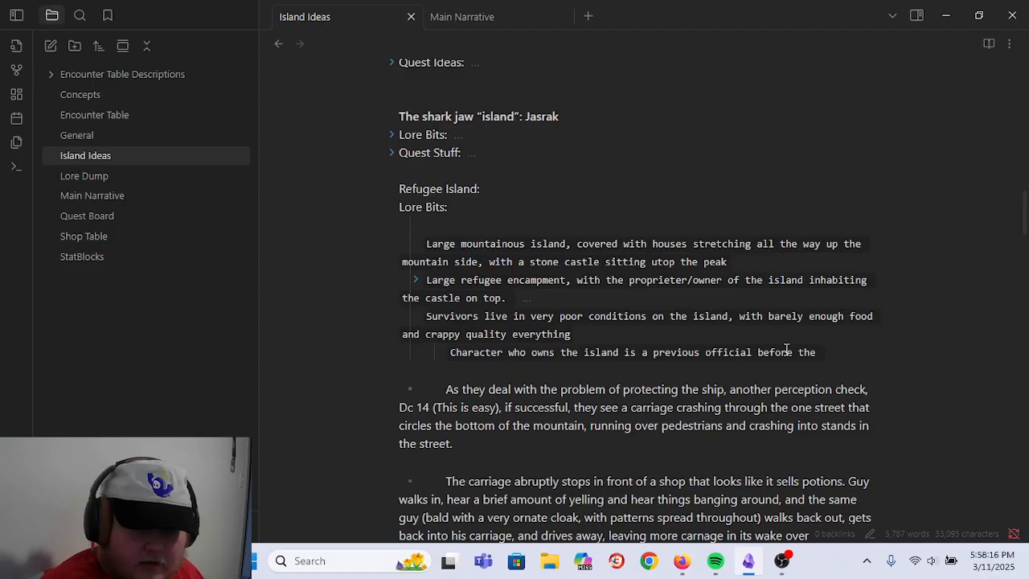
type("lesser ")
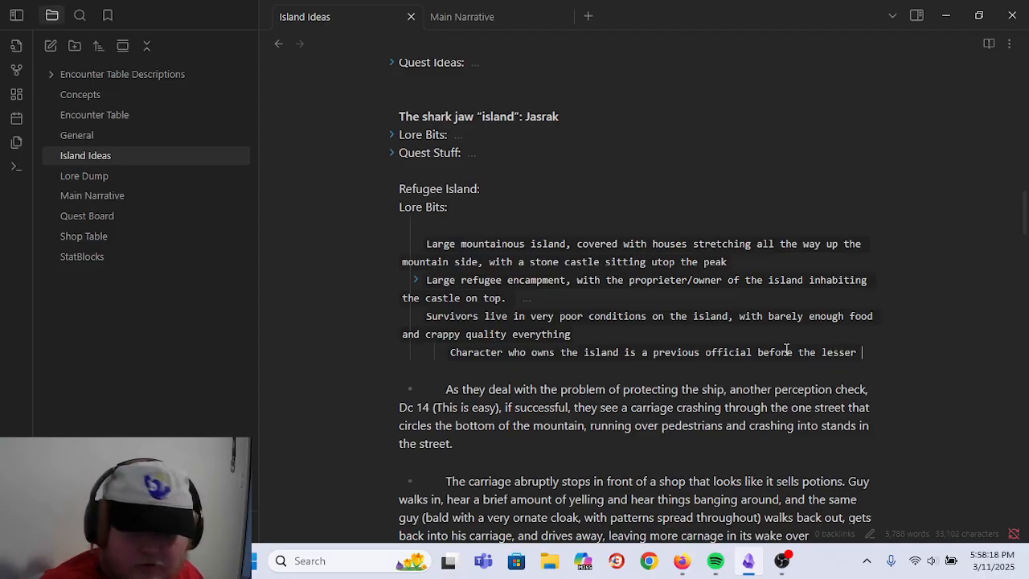
type("magistorm, mai")
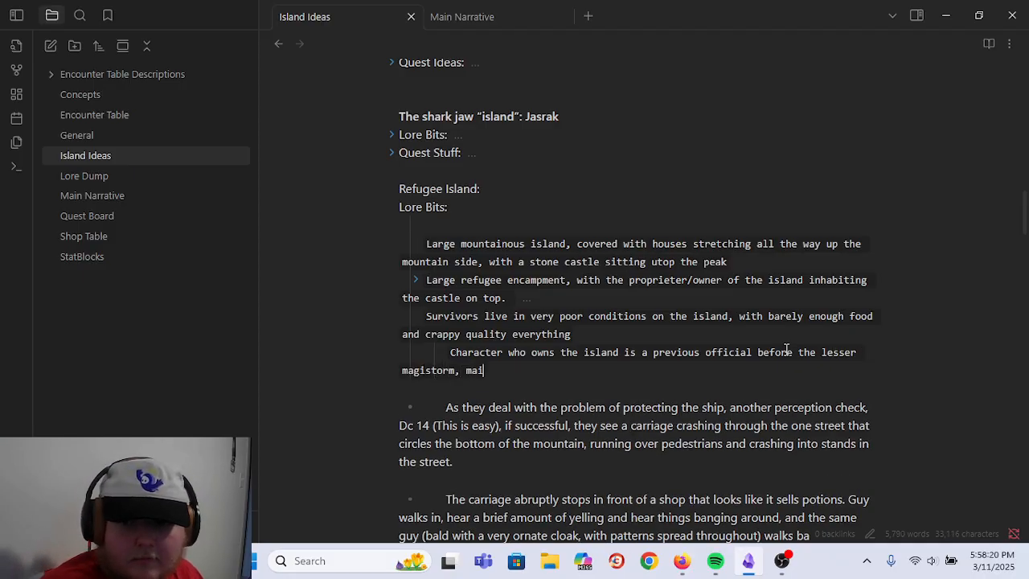
type("ntained ownership")
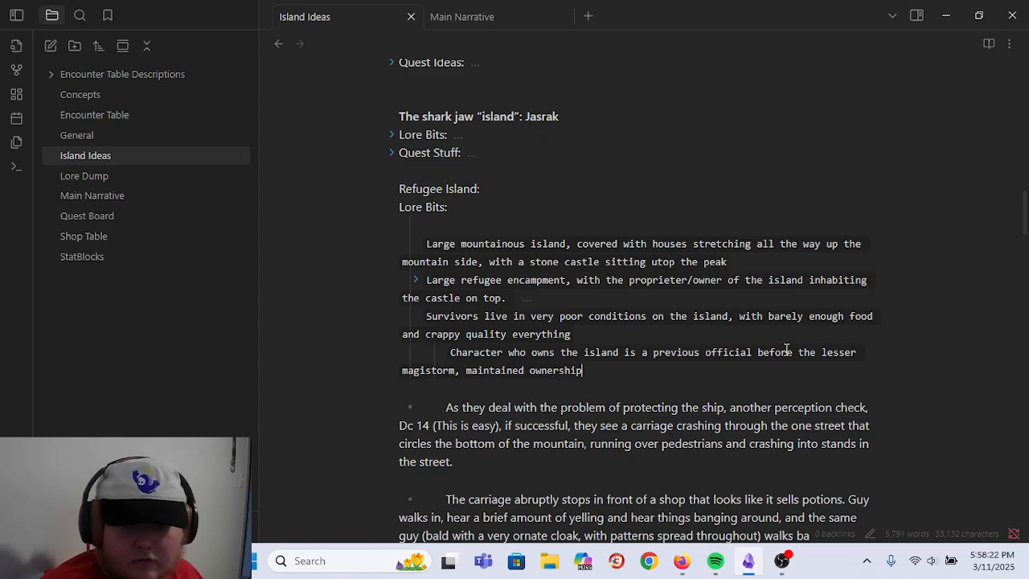
type(" of the island")
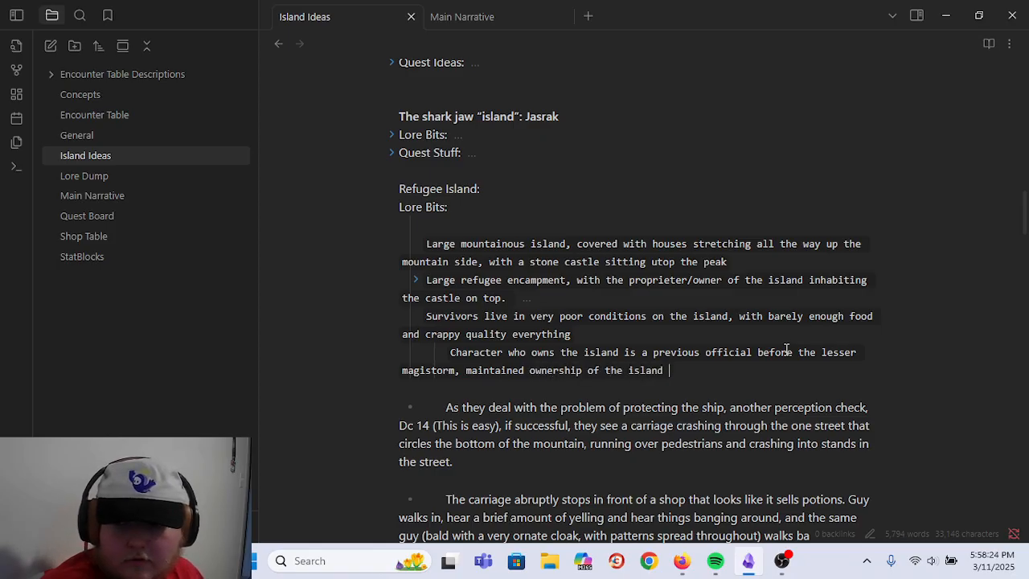
key("BackSpace")
key("BackSpace")
key("BackSpace")
key("BackSpace")
key("BackSpace")
key("BackSpace")
key("BackSpace")
key("BackSpace")
key("BackSpace")
key("BackSpace")
key("BackSpace")
key("BackSpace")
key("BackSpace")
key("BackSpace")
key("BackSpace")
key("BackSpace")
key("BackSpace")
key("BackSpace")
key("BackSpace")
key("BackSpace")
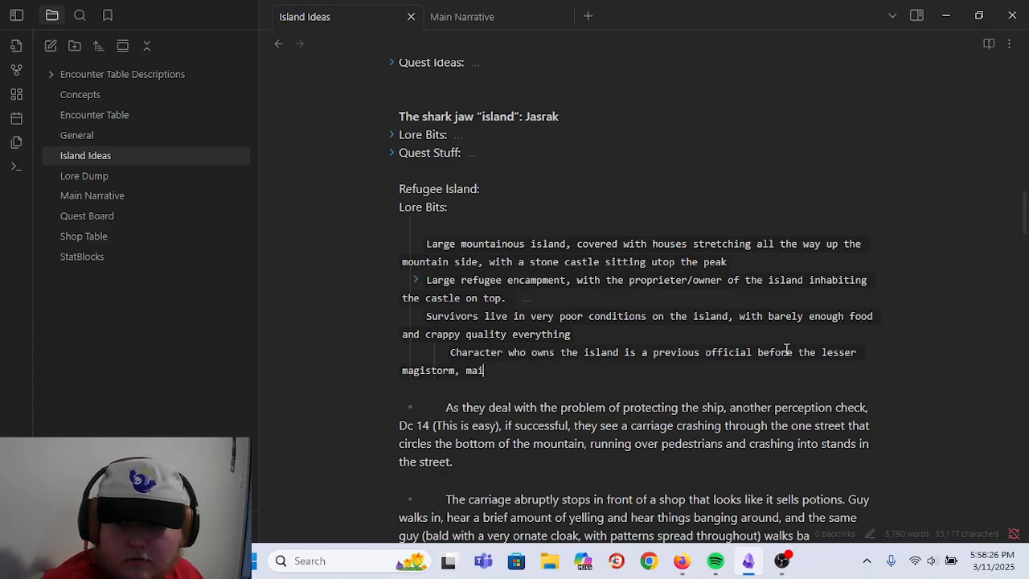
key("BackSpace")
- Insert a comma after "Character" in the lore bit about the owner of Refugee Island
key("Up")
key("Right")
key("Right")
key("Right")
key("Right")
key("Right")
key("Right")
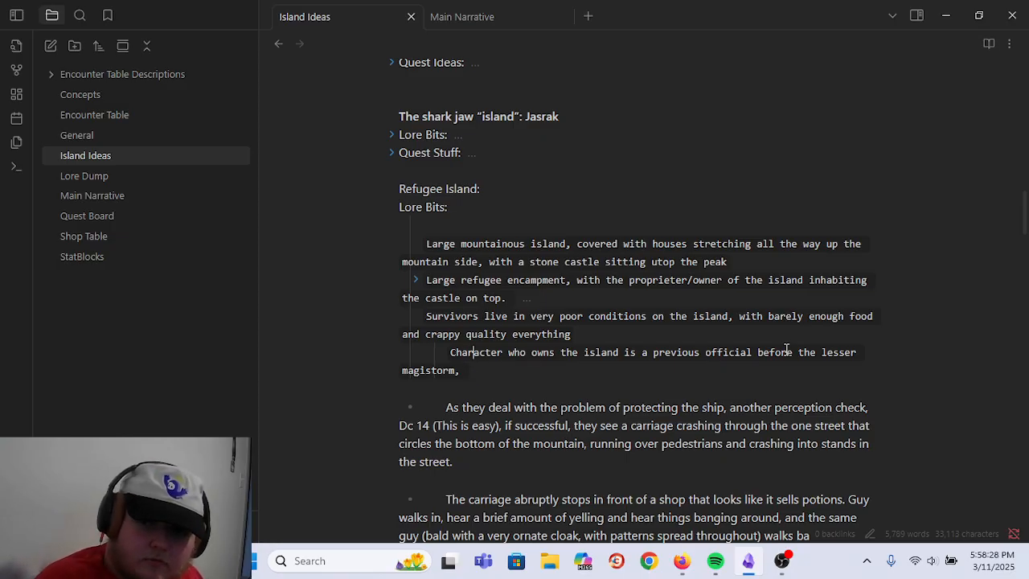
type(",")
key("Down")
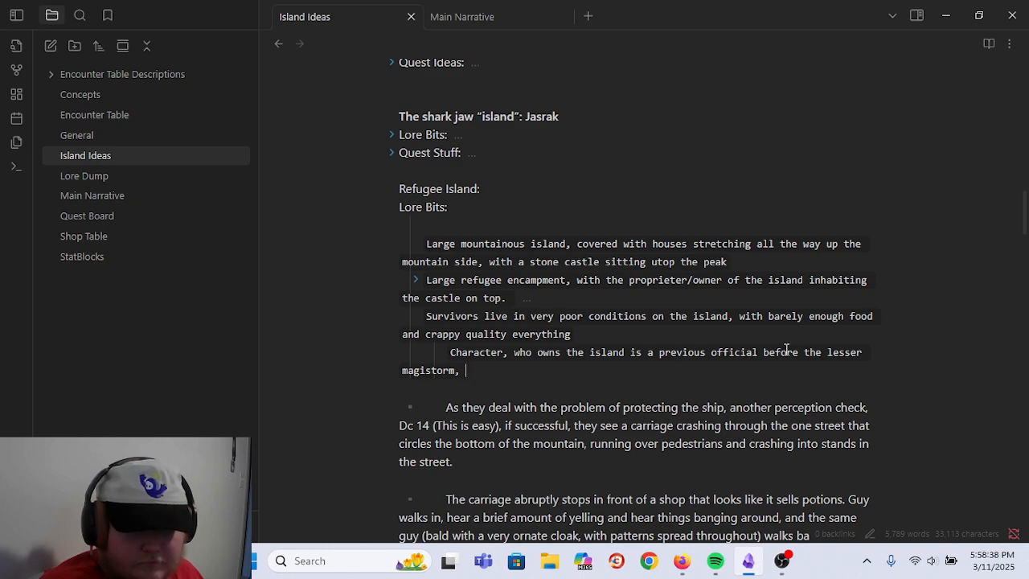
- Continue the island owner's lore bit after "magistorm," with "took advantage"
type("bef")
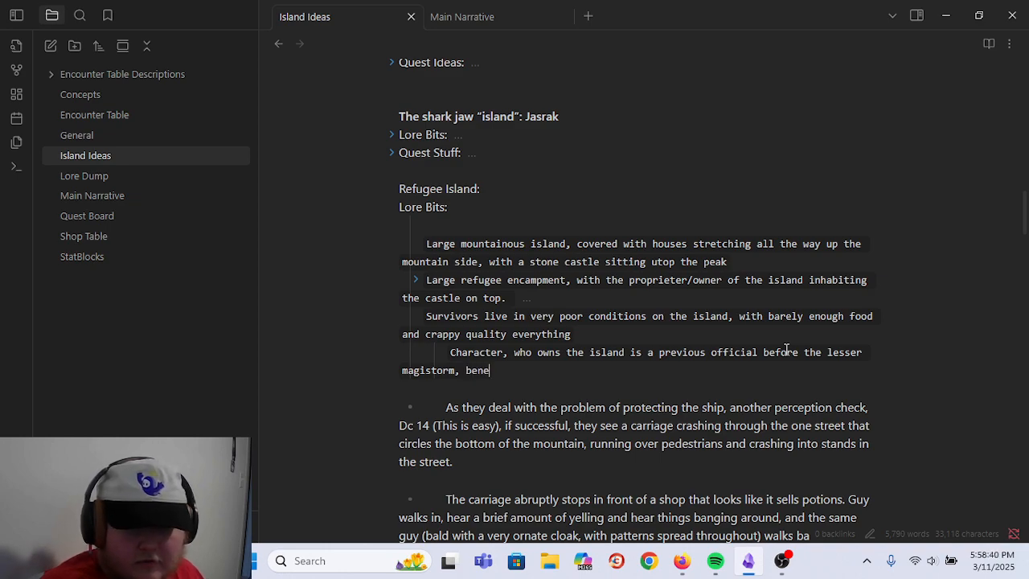
key("BackSpace")
key("BackSpace")
key("BackSpace")
type("took")
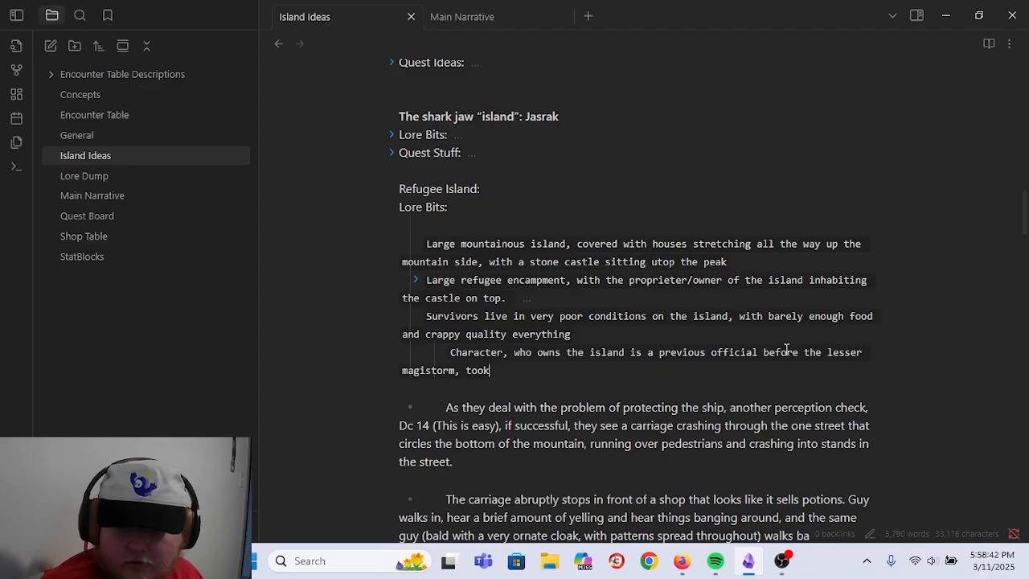
type(" advantage")
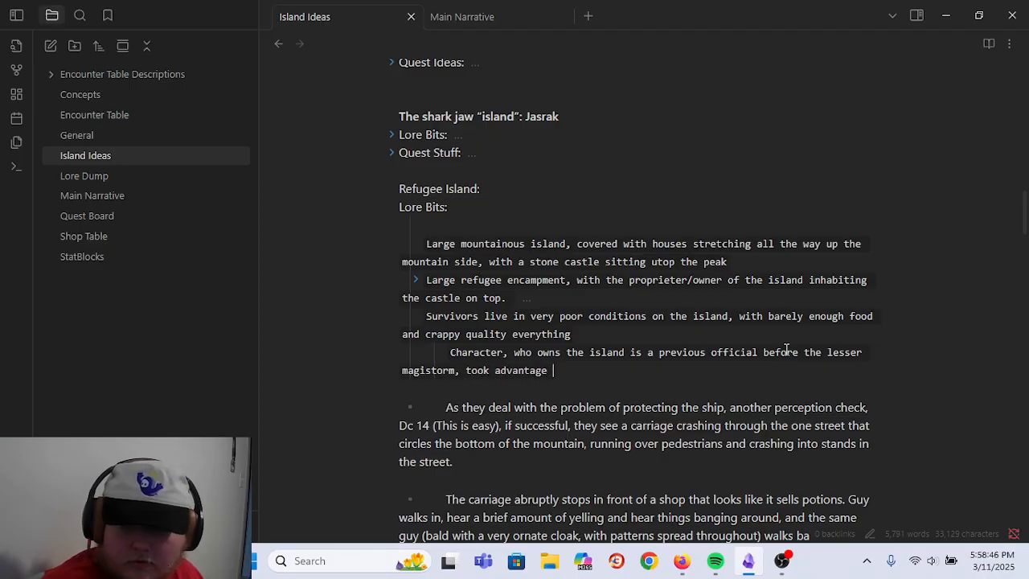
- Insert a comma after "who owns the island" in the owner's lore bit
key("Left")
key("Left")
key("Right")
key("Right")
key("Right")
key("Right")
key("Right")
key("BackSpace")
type("s")
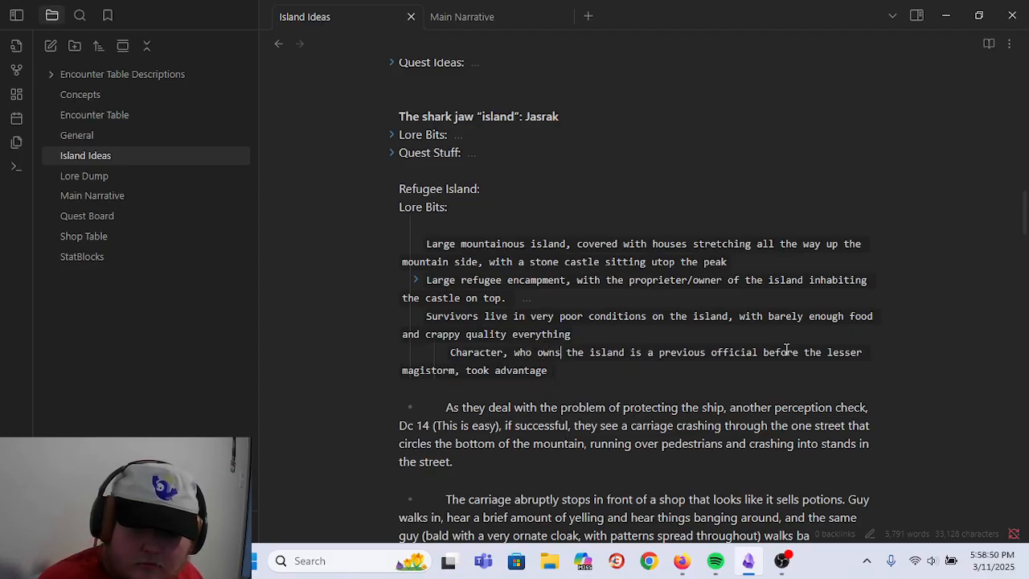
key("Right")
key("Right")
key("Right")
key("Right")
key("Left")
key("Left")
key("Left")
key("Left")
key("Left")
key("Left")
key("Left")
key("Left")
key("Left")
key("ctrl+Left")
key("ctrl+Left")
key("ctrl+Left")
key("ctrl+Left")
key("ctrl+Left")
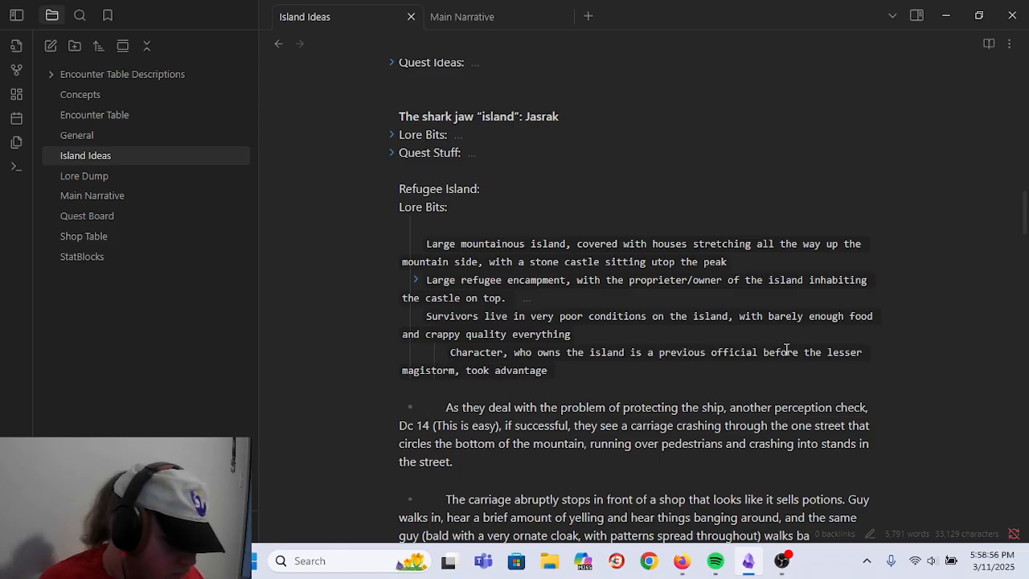
type(",")
key("Down")
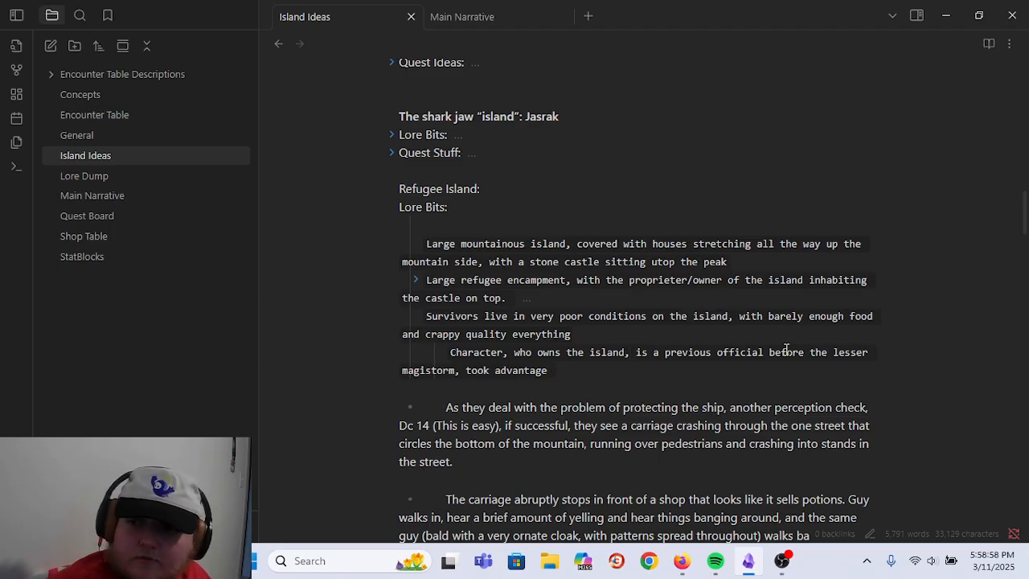
- Insert "and" before "took advantage" in the island owner's lore bit
key("Left")
key("Left")
key("Left")
key("Left")
key("Left")
key("Left")
key("Left")
key("Left")
key("Left")
key("Left")
key("Left")
key("Left")
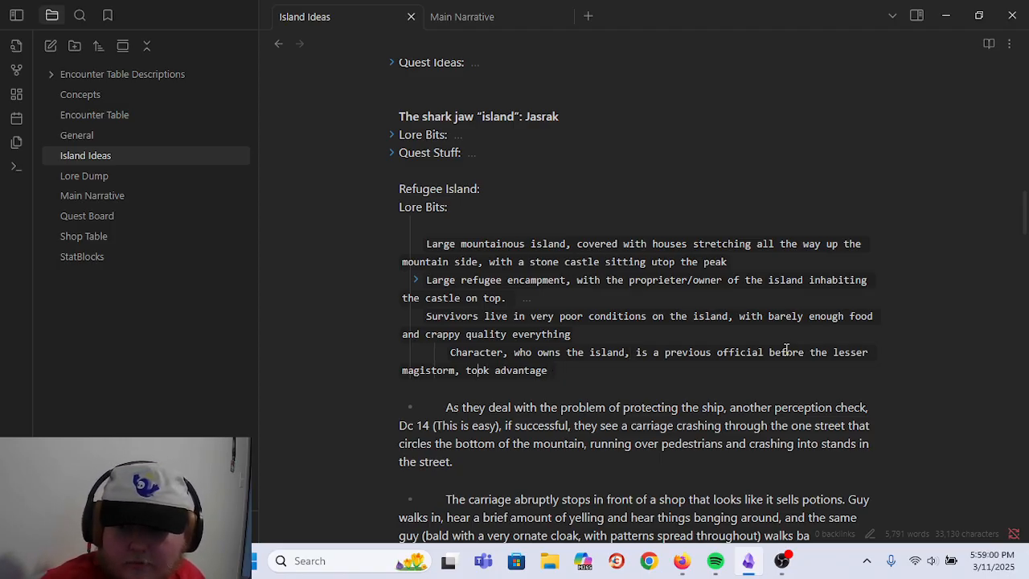
type("and")
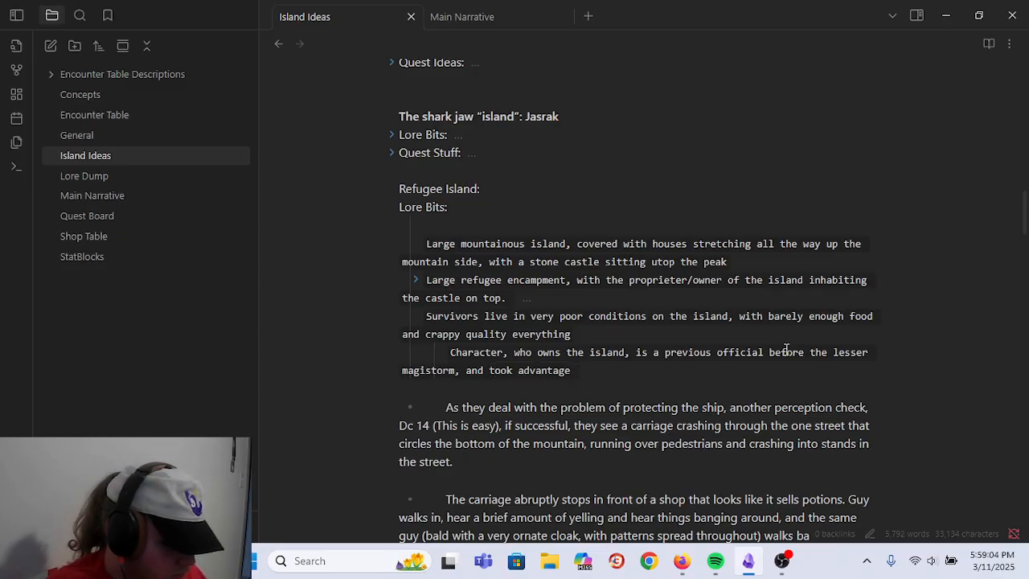
- Replace "advantage" in the owner's lore bit with "the opportunity to offer his land as refugee support for compensation from the previous world government."
key("BackSpace")
key("BackSpace")
key("BackSpace")
key("BackSpace")
key("BackSpace")
key("BackSpace")
key("BackSpace")
key("BackSpace")
key("BackSpace")
type("the opportunity to offer his land as refugee support for compens")
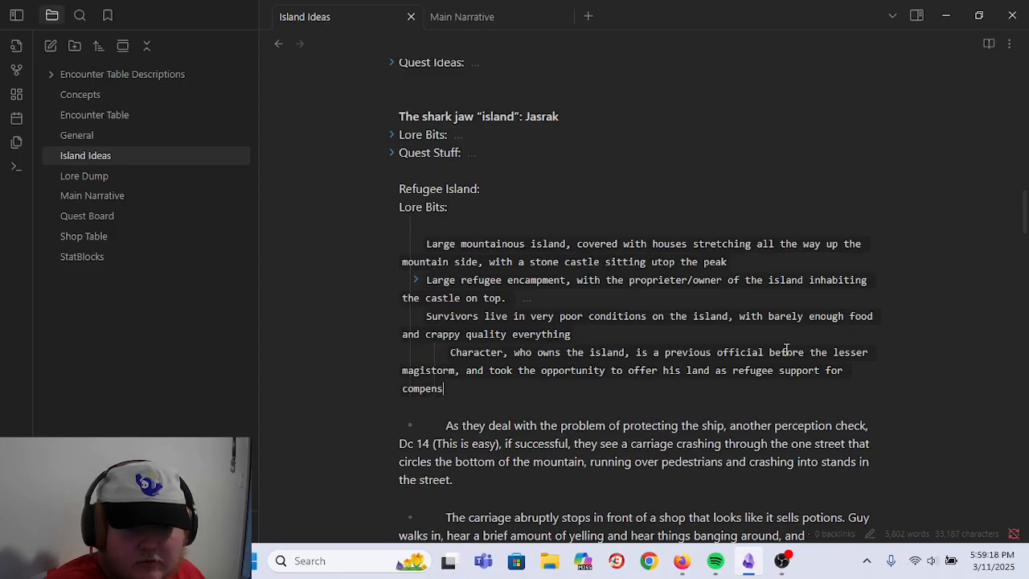
type("ation from the prev")
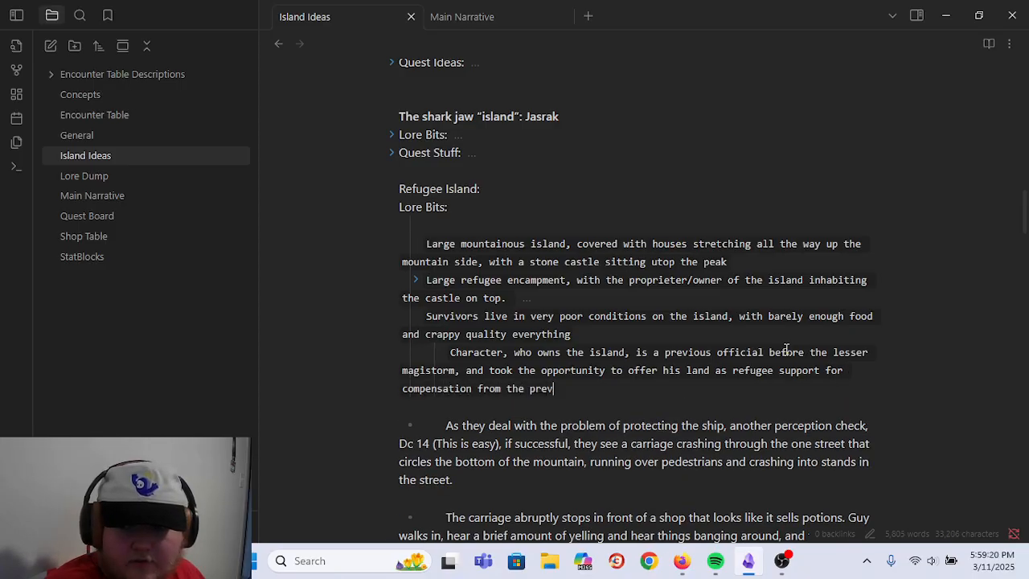
type("ious world go")
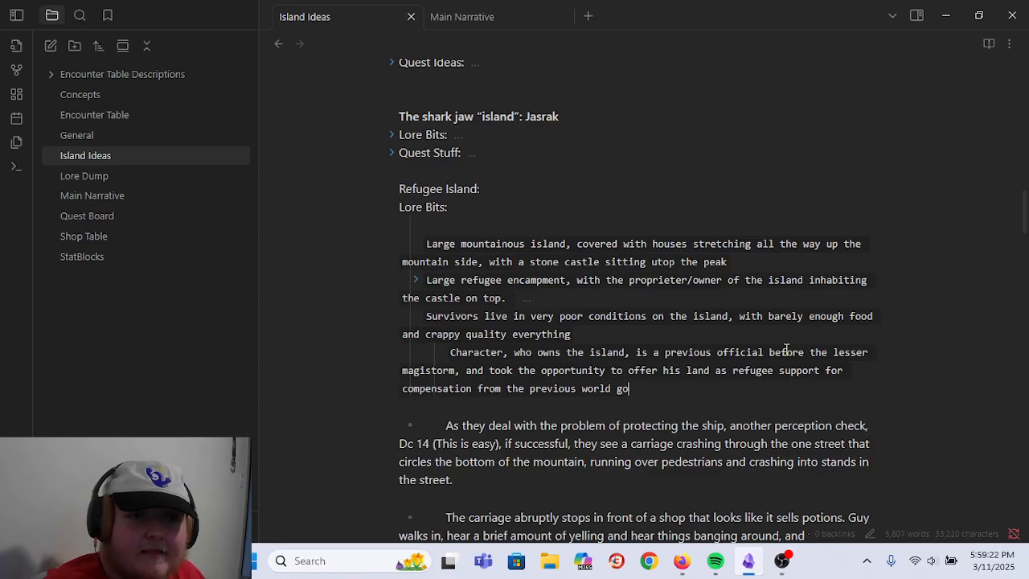
type("vernment.")
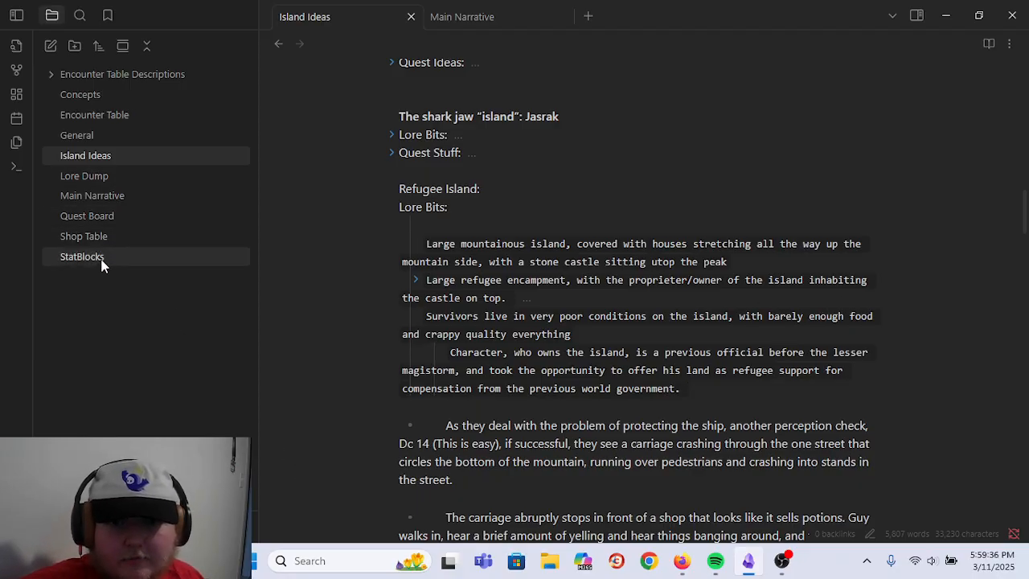
- Open the Concepts note and add a closing paragraph beginning "Previously, before lesser magistorm, there were a few established countries"
left_click(111, 103)
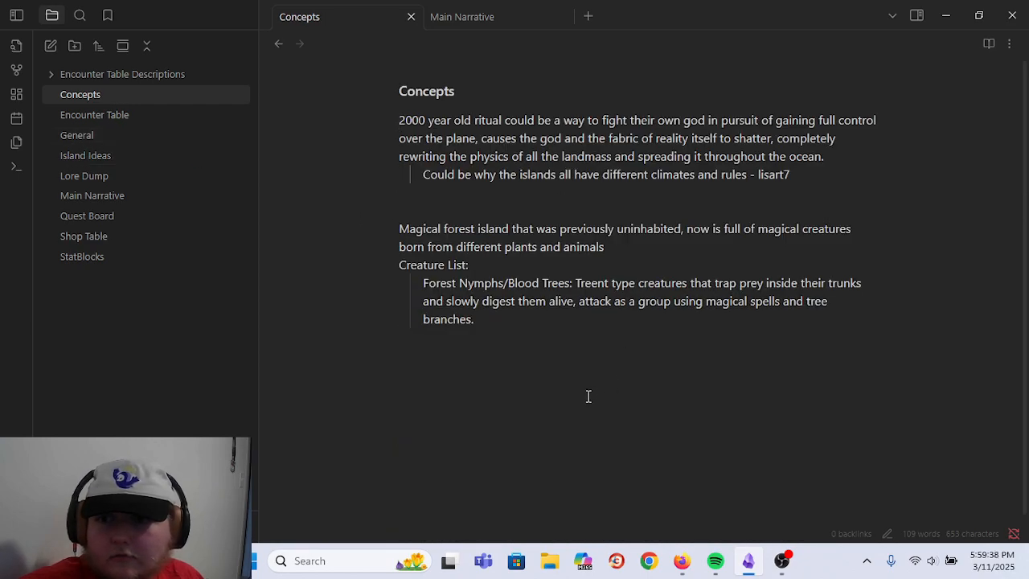
key("Return")
key("BackSpace")
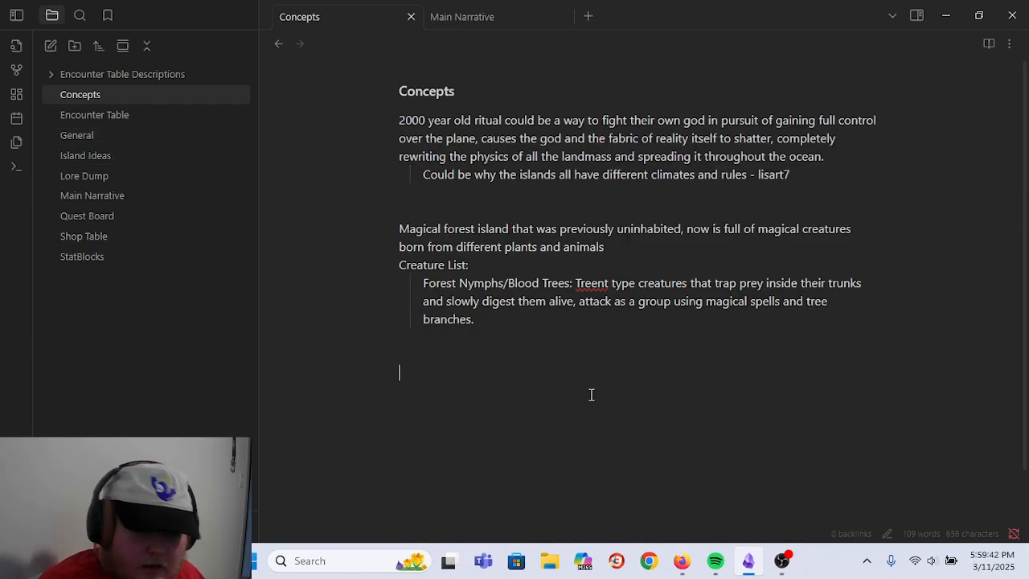
type("Previously,")
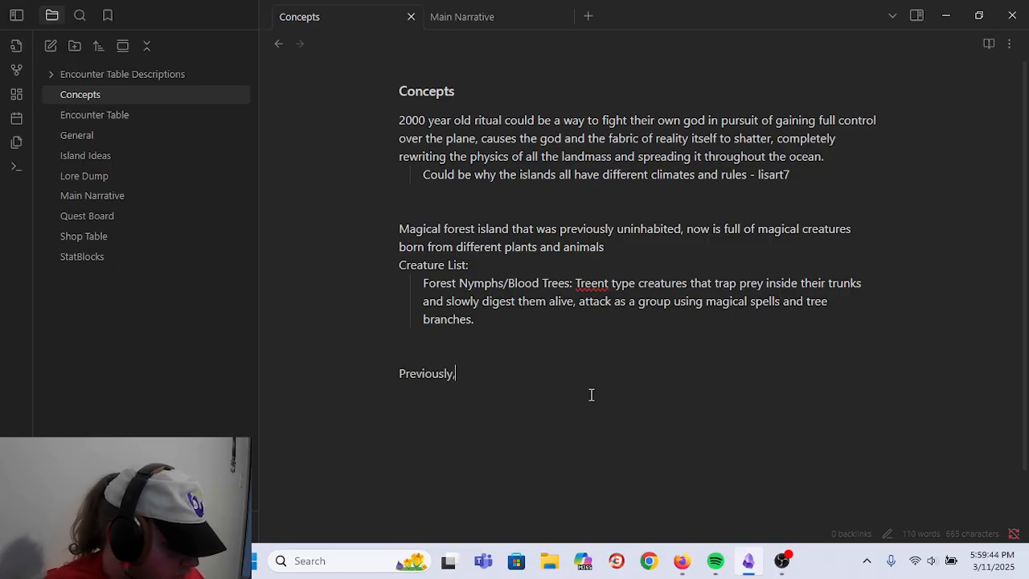
type(" before lesser mag")
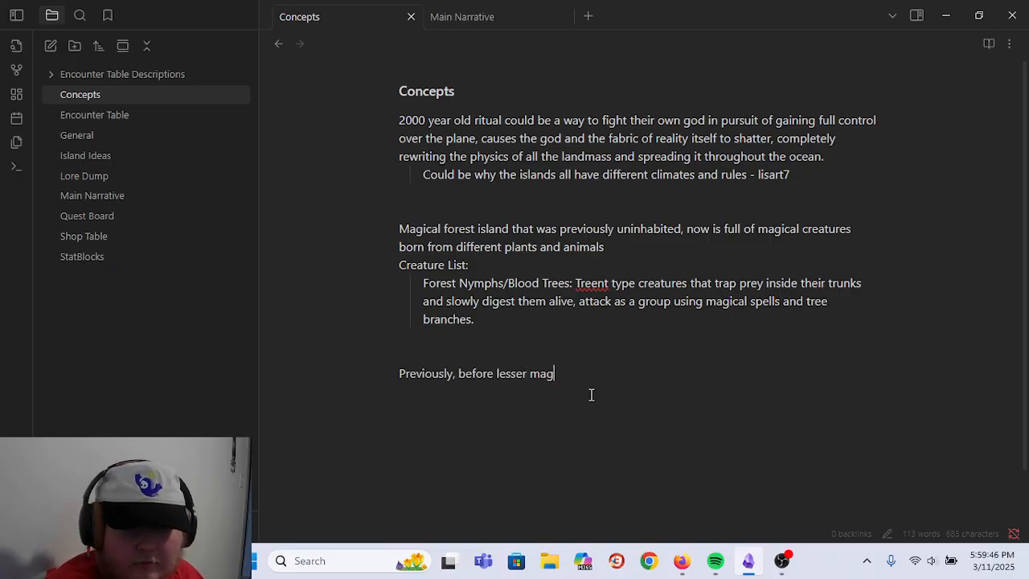
type("istorm, ")
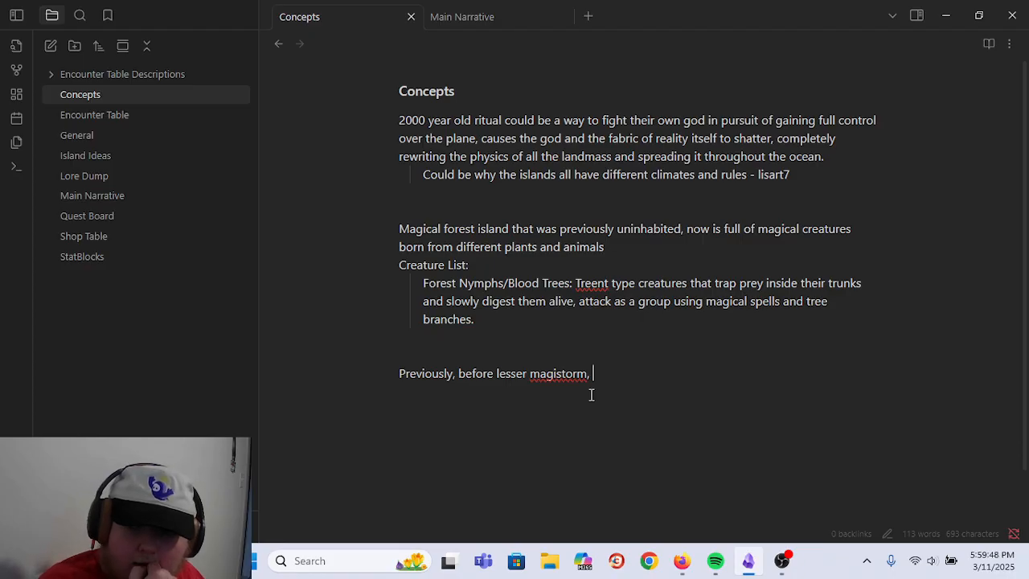
type("ther")
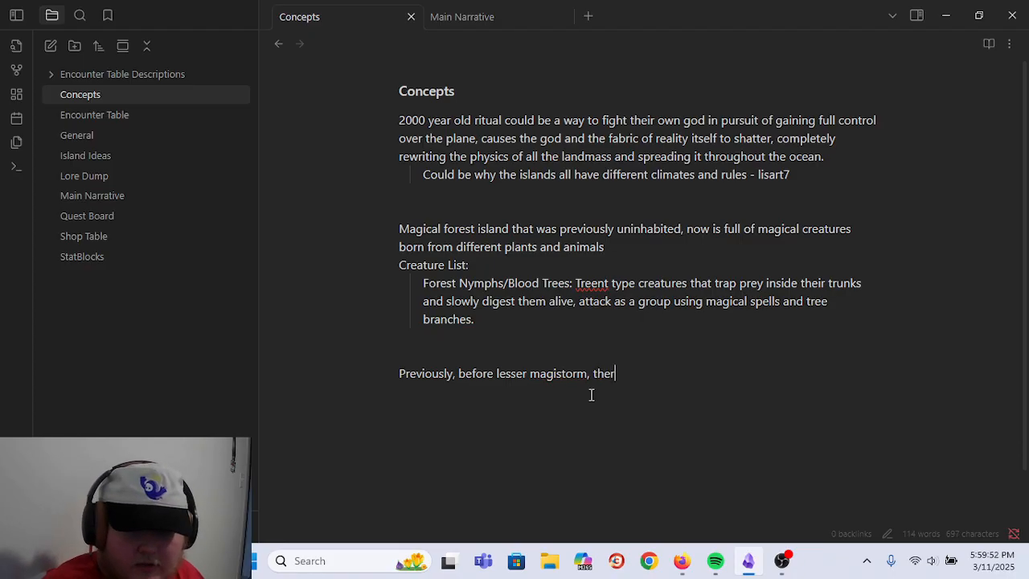
type("e were a few esta")
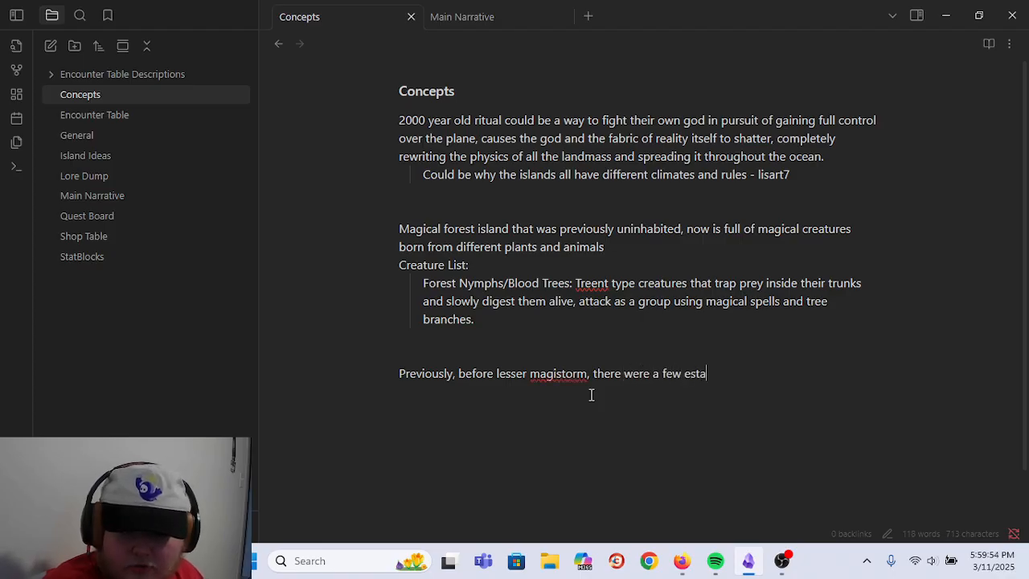
type("blished countries ")
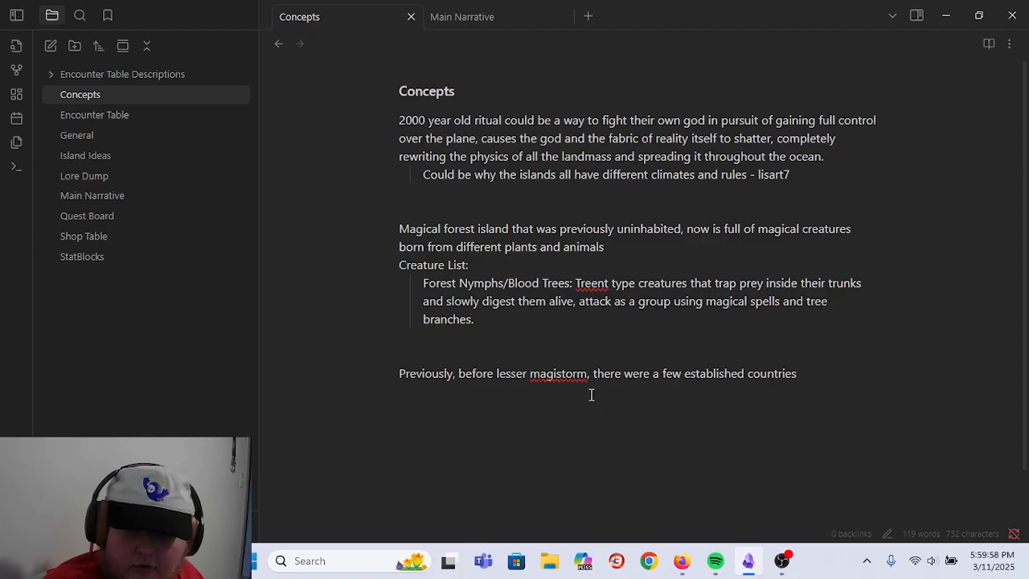
- Continue the new paragraph with "who created a joint military to enforce rule over the islands, who previously self governed."
type("who c")
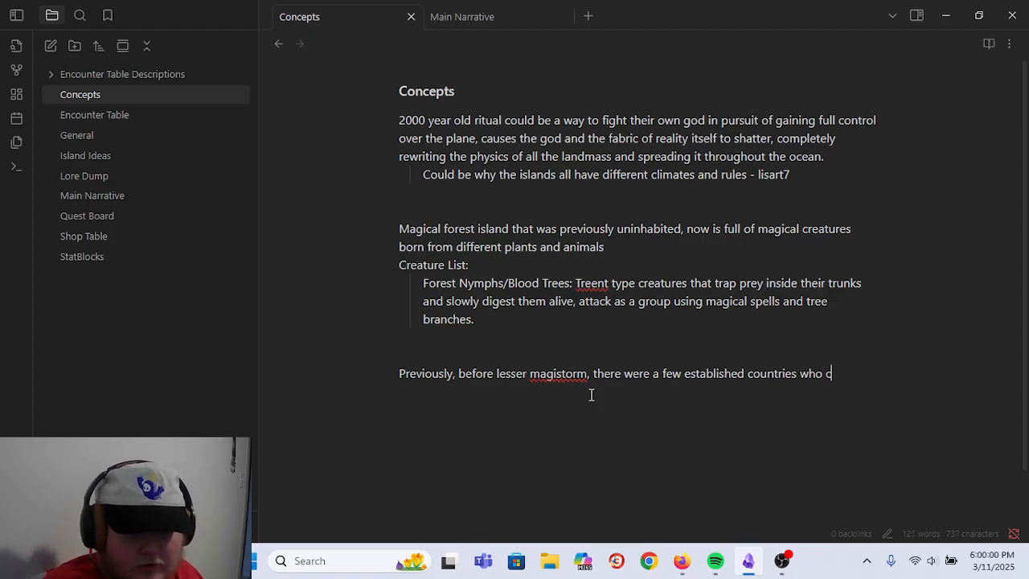
type("reated a joi")
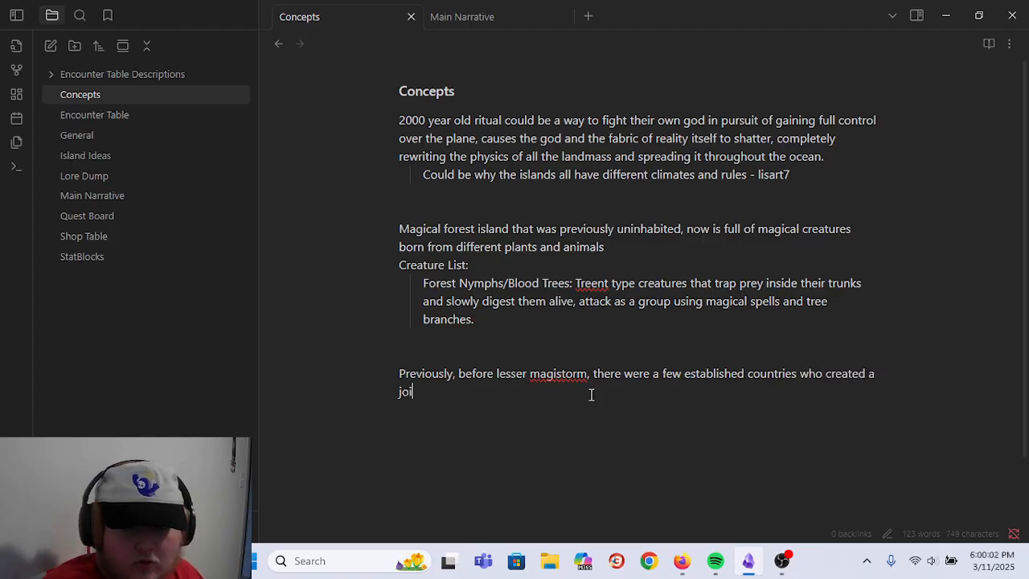
type("nt military to")
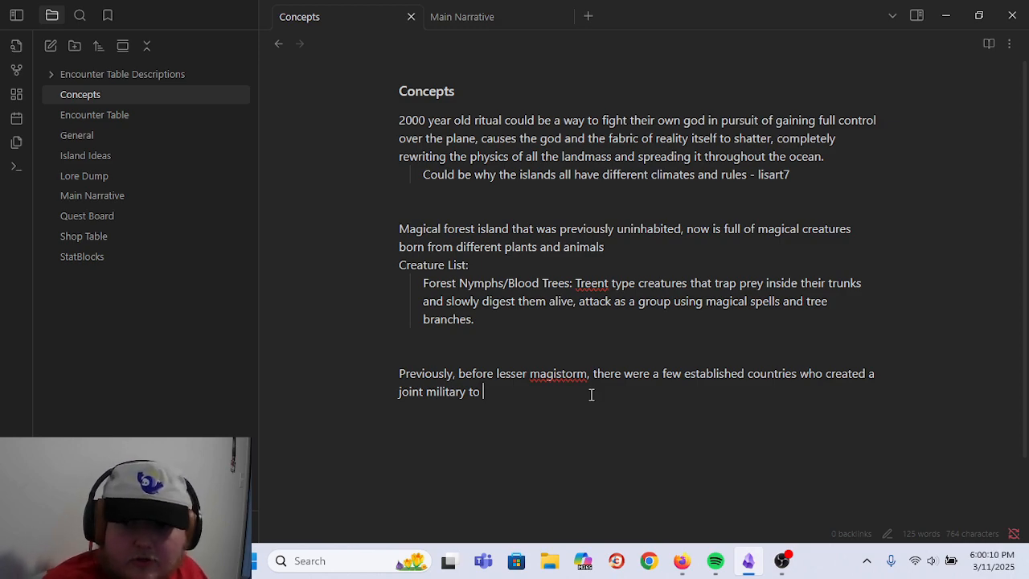
type("enforce rule over the islands, who previously self governed.")
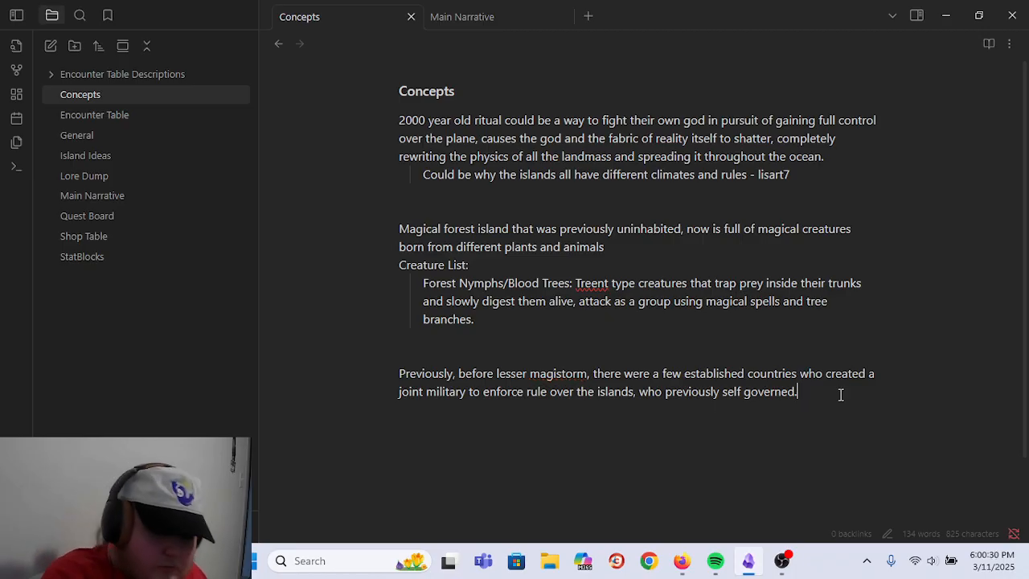
- Reword the end of the sentence about the islands to "had self governed."
key("BackSpace")
key("BackSpace")
key("ctrl+BackSpace")
key("ctrl+BackSpace")
type("had self governed.")
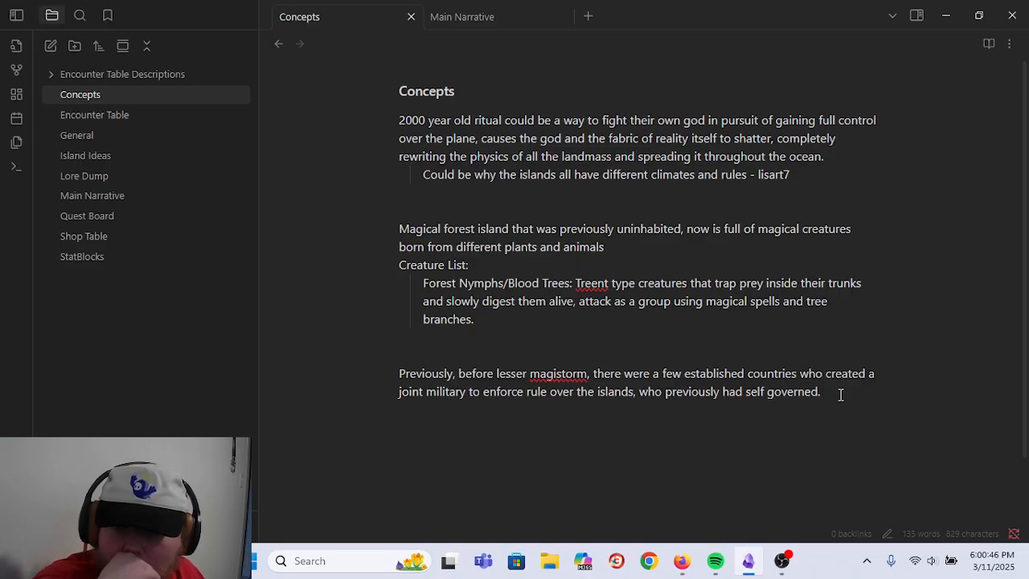
- Continue the paragraph with "The joint military was mostly a force for good before the lesser magistorm,"
type("The joint military was ")
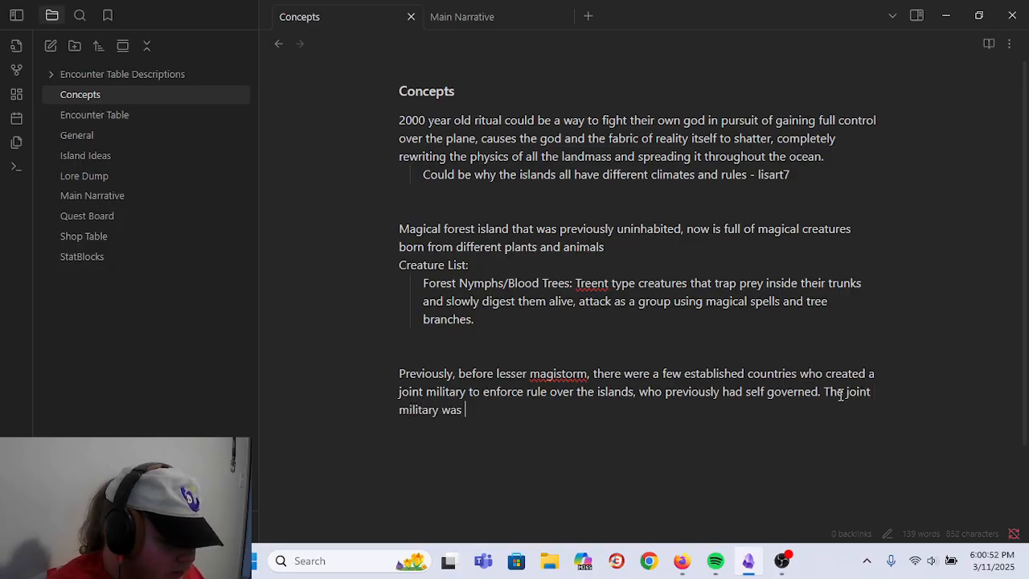
type("mostly a fo")
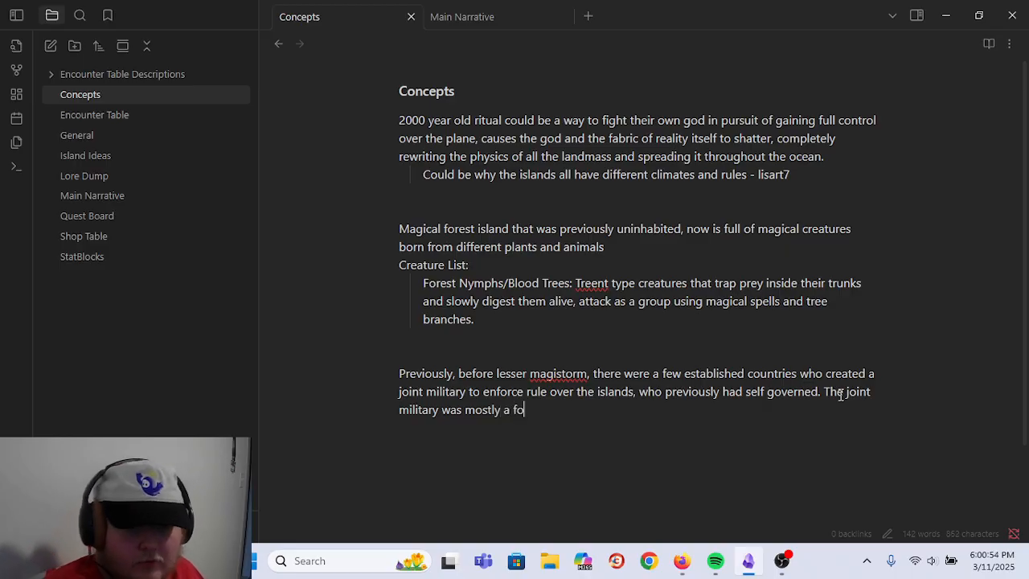
type("rce for good be")
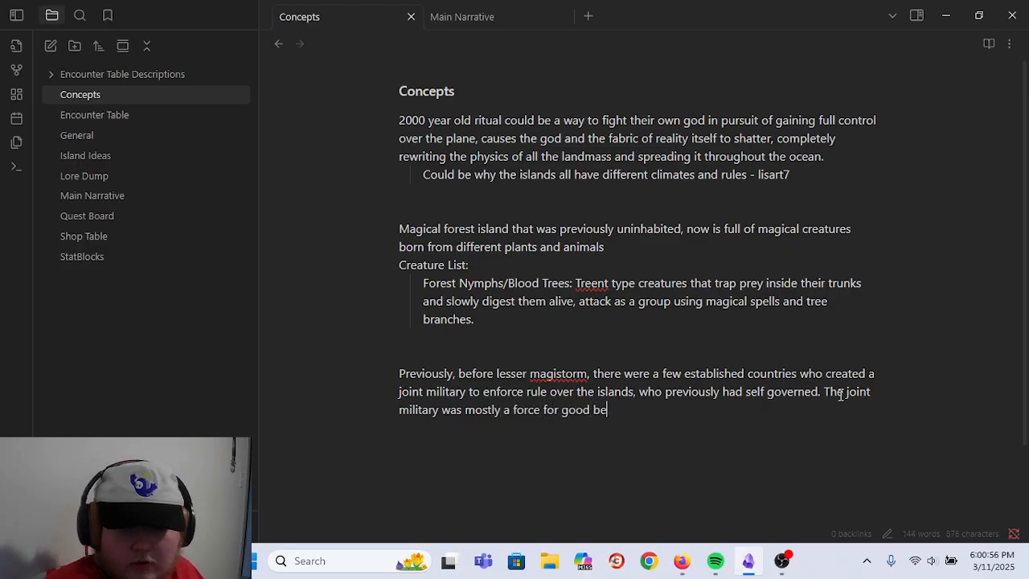
type("fore th eless")
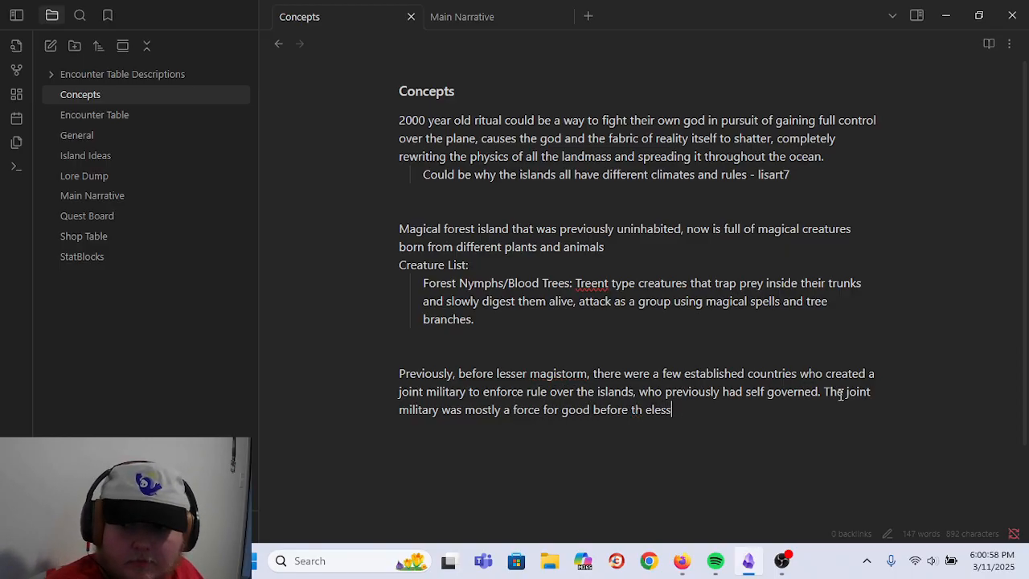
key("BackSpace")
key("BackSpace")
key("BackSpace")
key("BackSpace")
key("BackSpace")
key("BackSpace")
type("e lesser magistorm,")
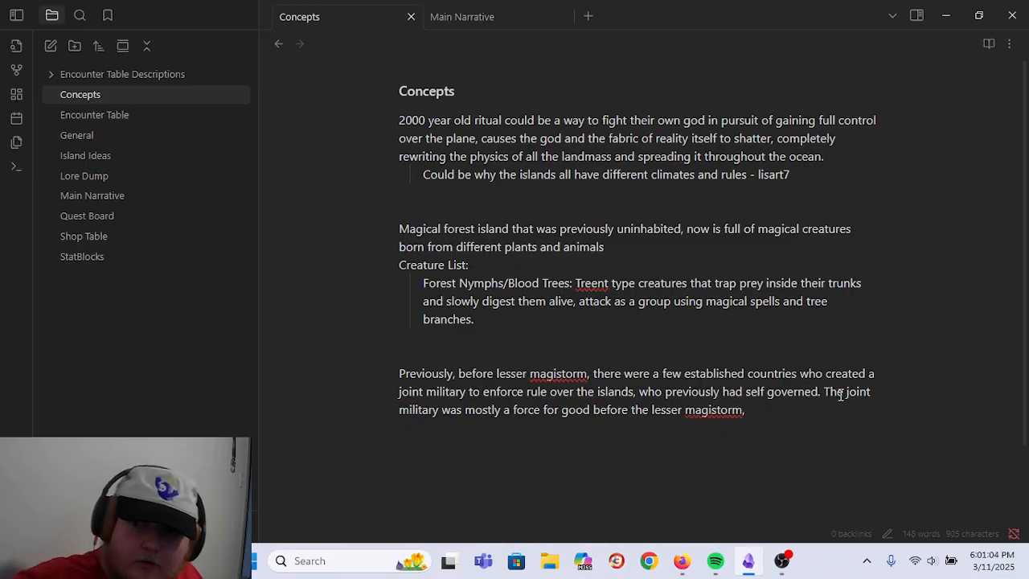
- Add the word "magistorm" to the spelling dictionary and return to the end of the paragraph
right_click(560, 372)
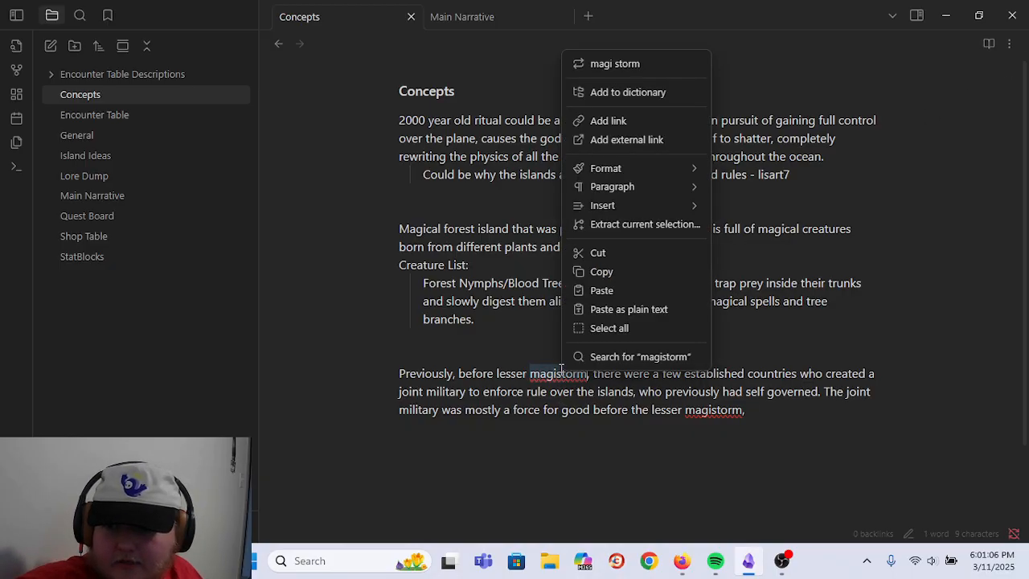
left_click(628, 91)
left_click(766, 414)
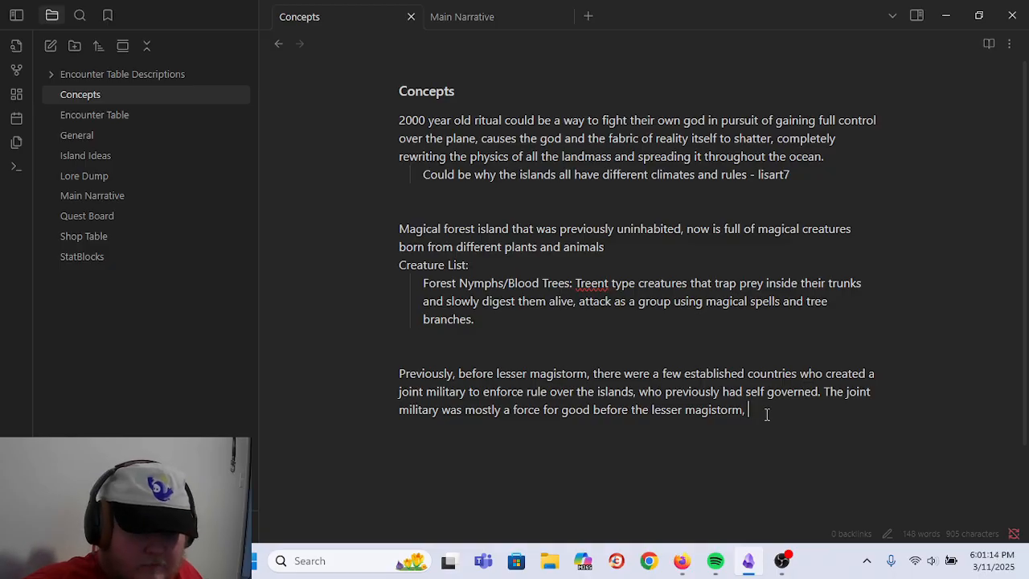
- Rewrite the text following "The joint military was mostly a force" as "for good before the lesser magistorm, but after"
type("but aft")
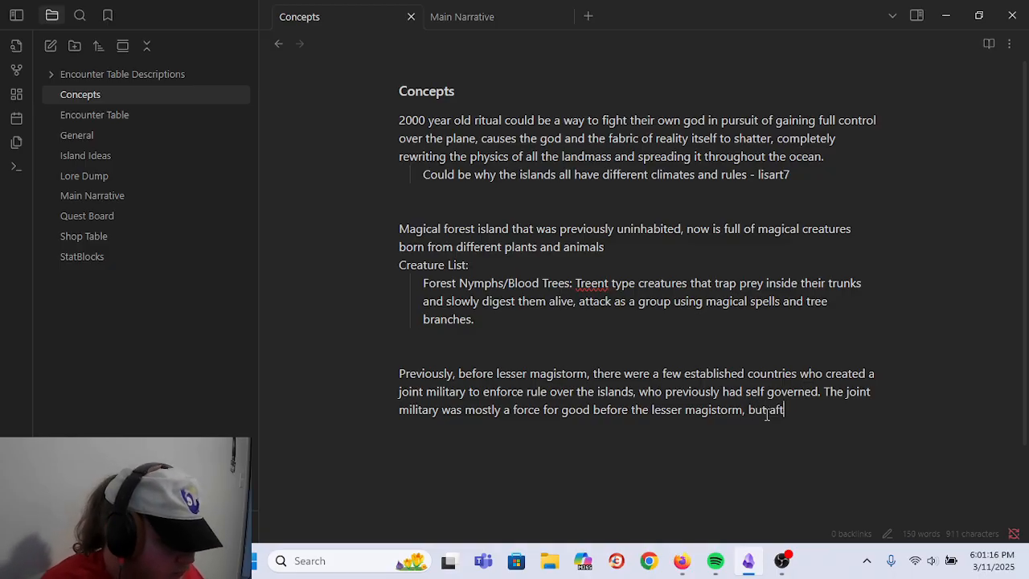
key("BackSpace")
key("BackSpace")
key("BackSpace")
key("BackSpace")
key("BackSpace")
key("BackSpace")
key("BackSpace")
key("BackSpace")
key("BackSpace")
key("BackSpace")
key("BackSpace")
key("BackSpace")
key("BackSpace")
key("BackSpace")
key("BackSpace")
key("BackSpace")
key("BackSpace")
key("BackSpace")
key("BackSpace")
key("BackSpace")
key("BackSpace")
key("BackSpace")
key("BackSpace")
key("BackSpace")
key("BackSpace")
key("BackSpace")
key("BackSpace")
key("BackSpace")
key("BackSpace")
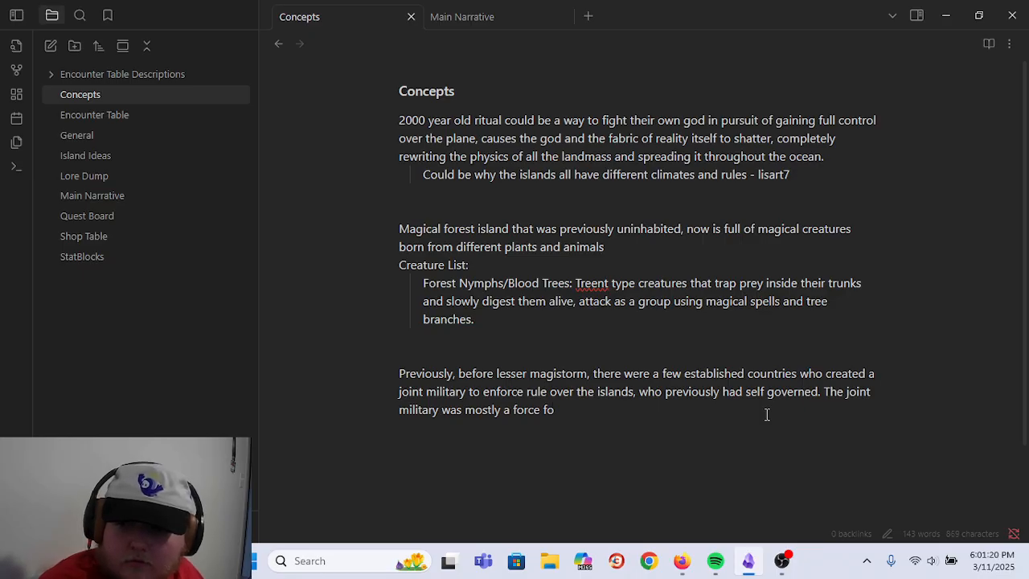
type("ur go")
key("BackSpace")
key("BackSpace")
key("BackSpace")
key("BackSpace")
key("BackSpace")
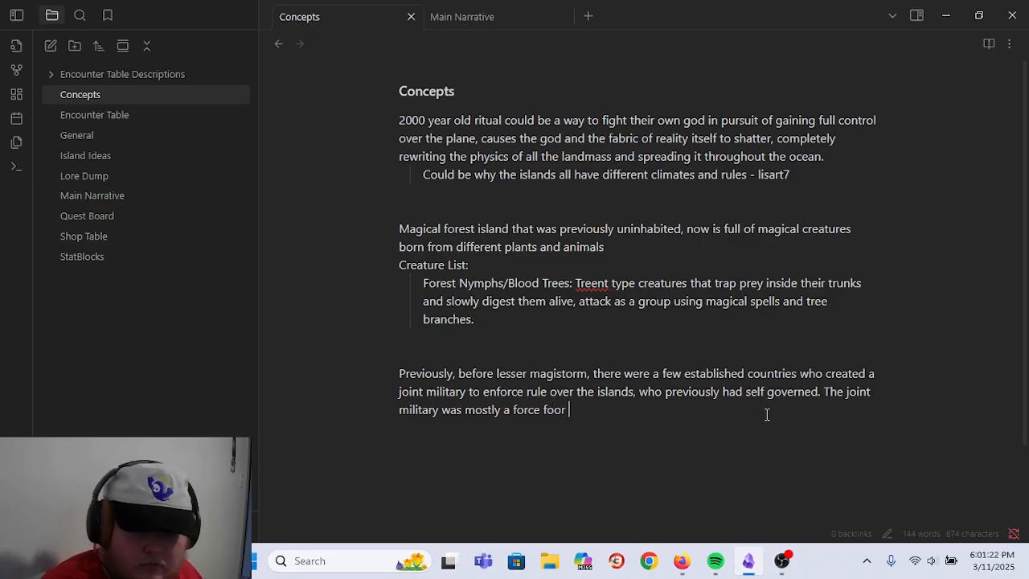
type("r good")
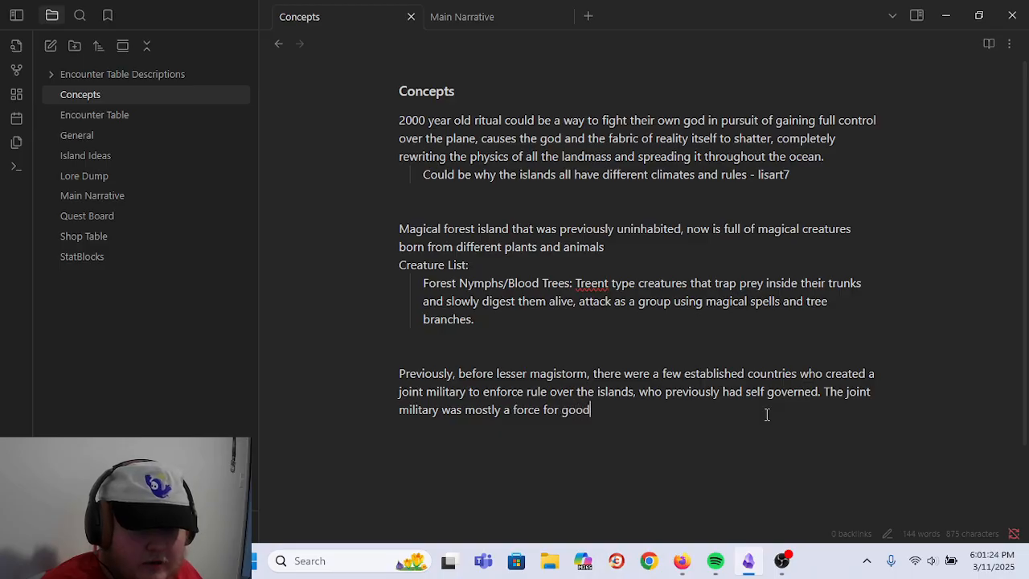
type(" be")
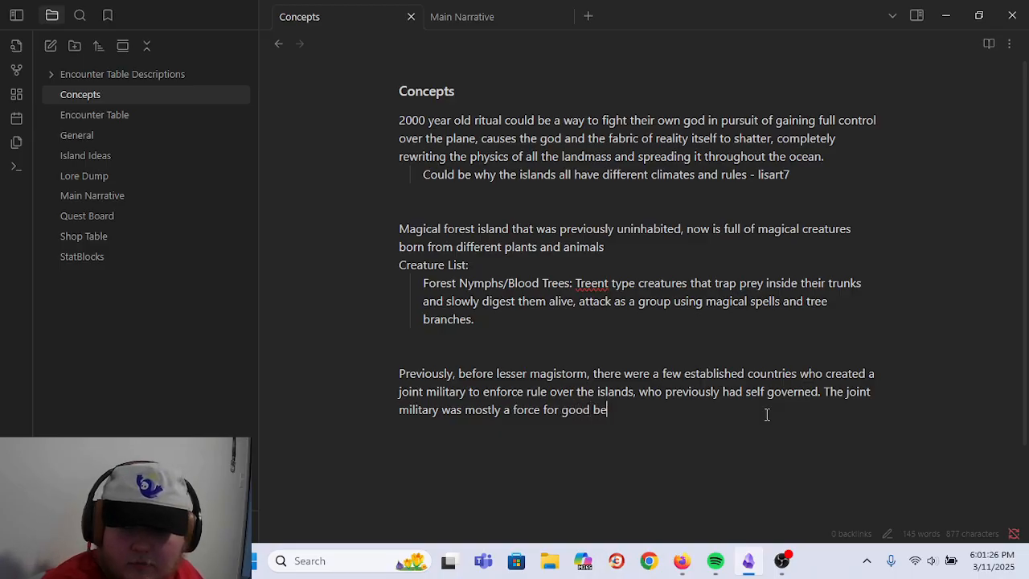
type("fore the lesser mag")
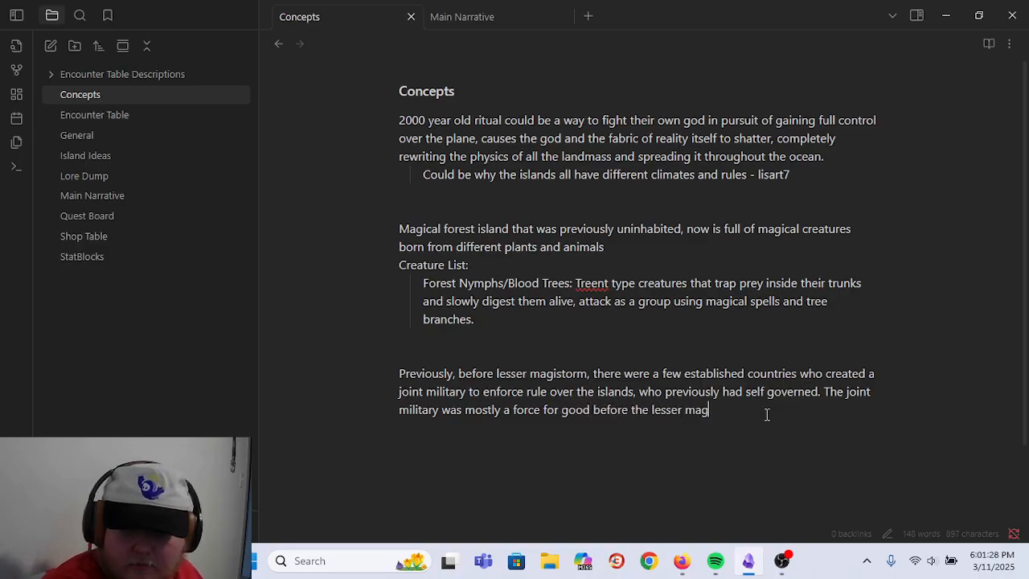
type("istorm, but after")
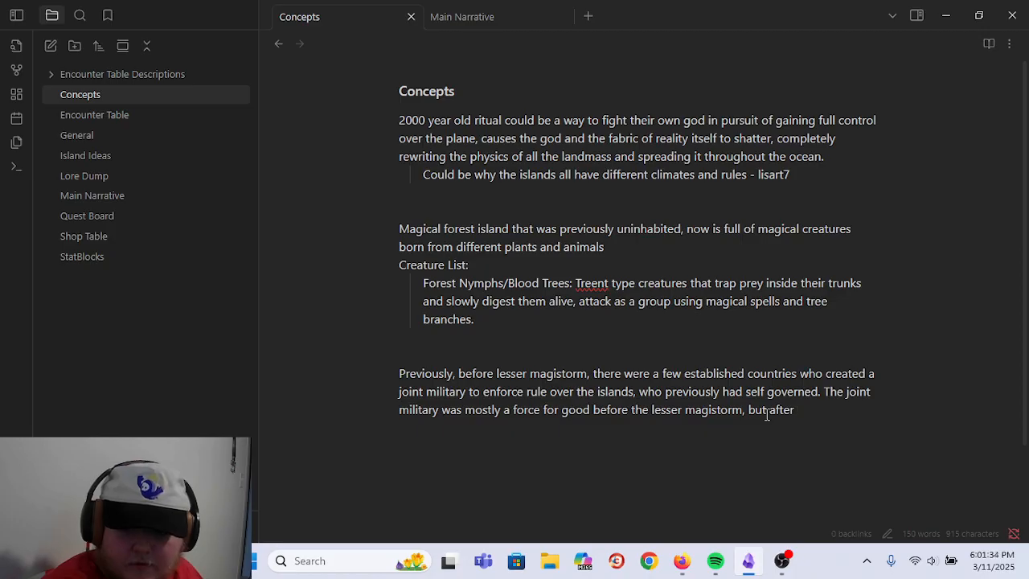
- Continue the joint military sentence with "has gained a lot of corruption due to a reset in power"
type(" has gained a")
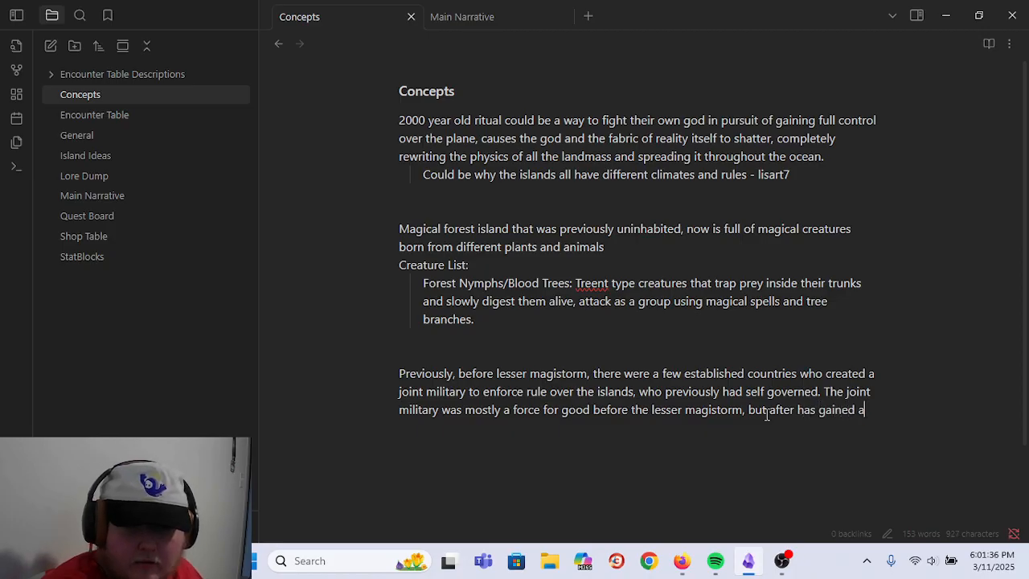
type(" lot of corrupti")
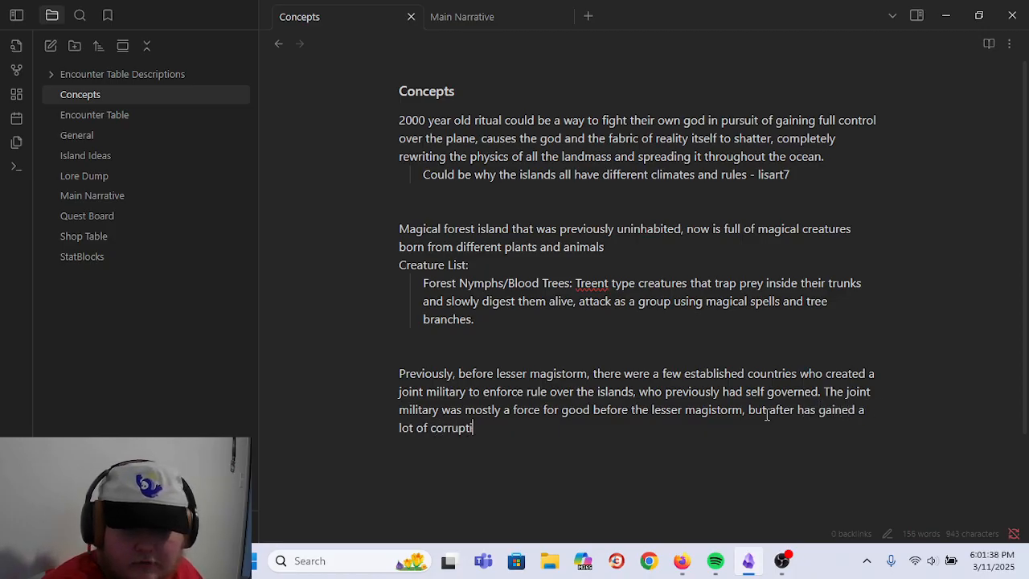
type("on due to a reset o")
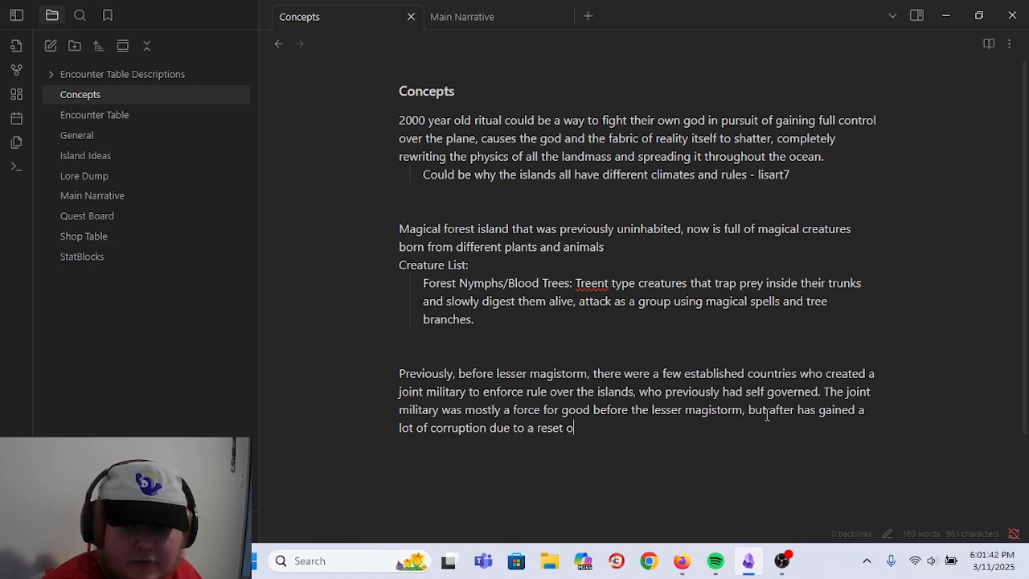
type("n power")
key("BackSpace")
key("BackSpace")
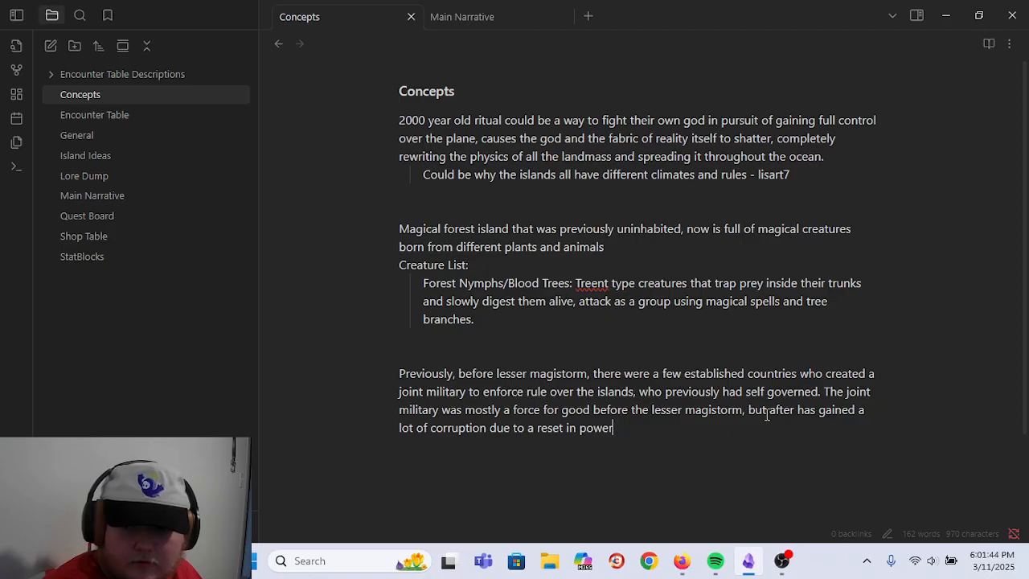
- Replace "reset in power" at the end of the joint military sentence with "vacuum of power."
key("BackSpace")
key("BackSpace")
key("BackSpace")
key("BackSpace")
key("BackSpace")
key("BackSpace")
key("BackSpace")
key("BackSpace")
key("BackSpace")
key("BackSpace")
key("BackSpace")
key("BackSpace")
type("vacuum of power.")
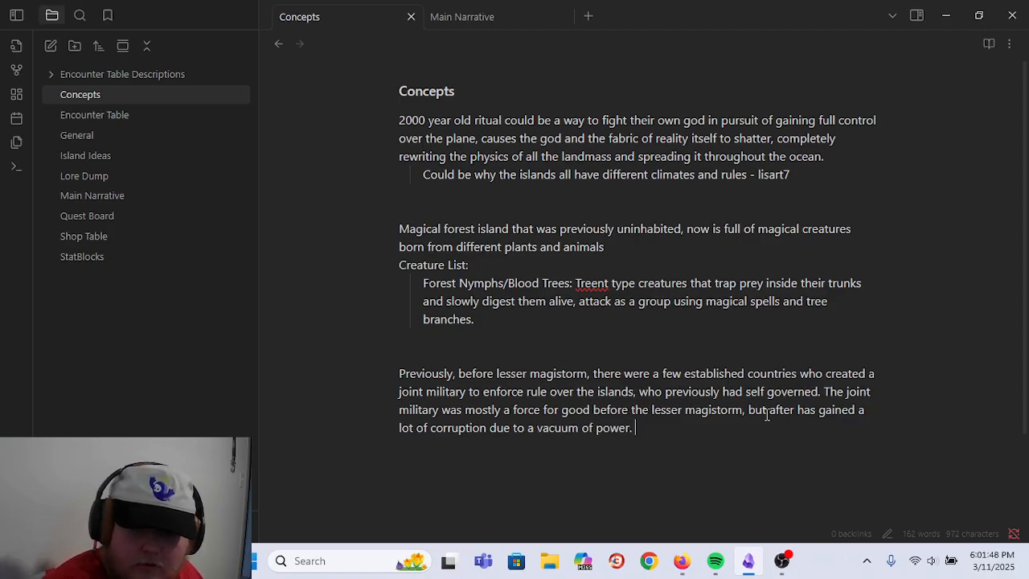
- Add an indented line below the joint military paragraph reading "There's a vacuum of power because most of the elected officials went missing."
key("Return")
key("Tab")
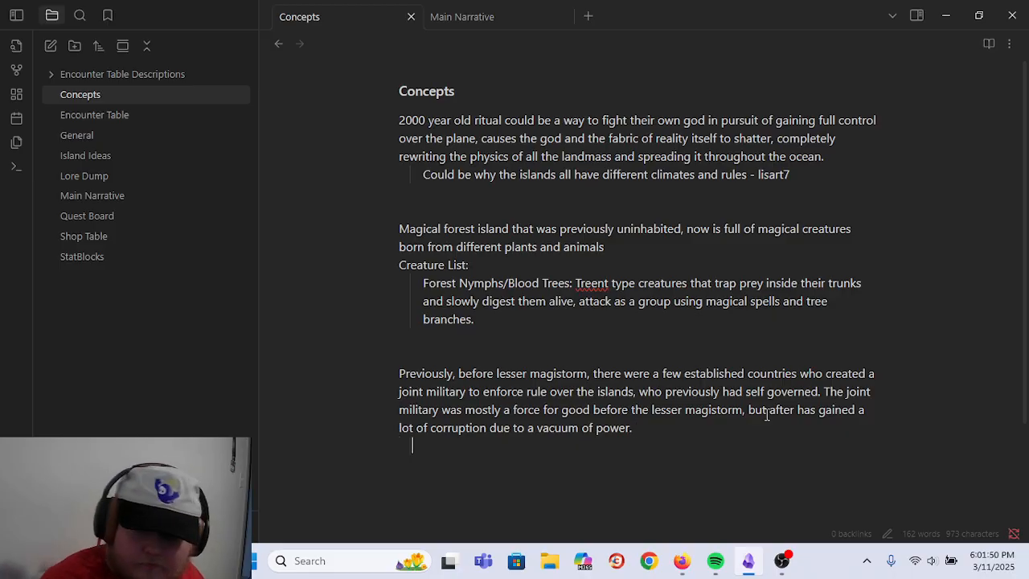
type("There's a va")
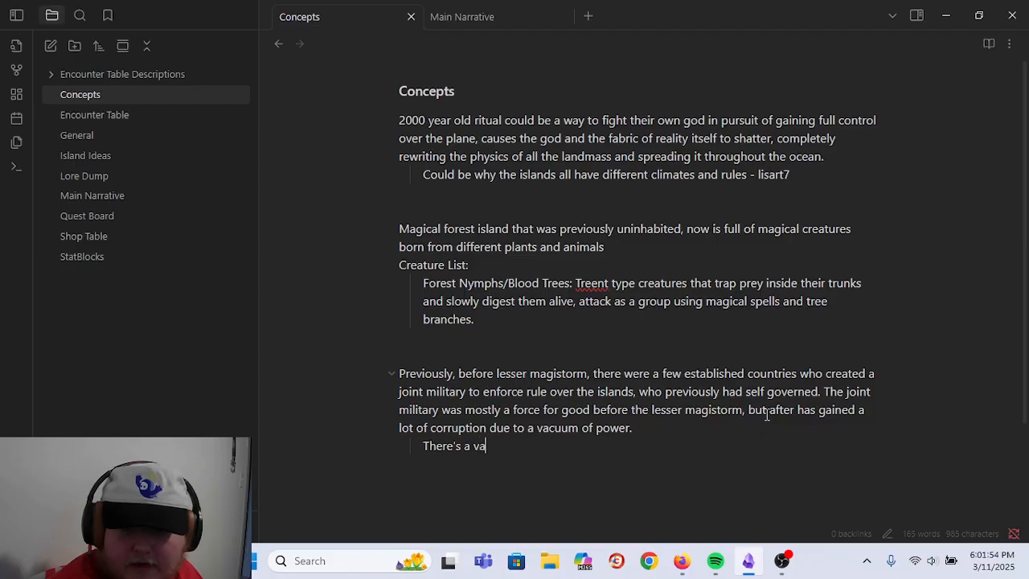
type("cuum of power bec")
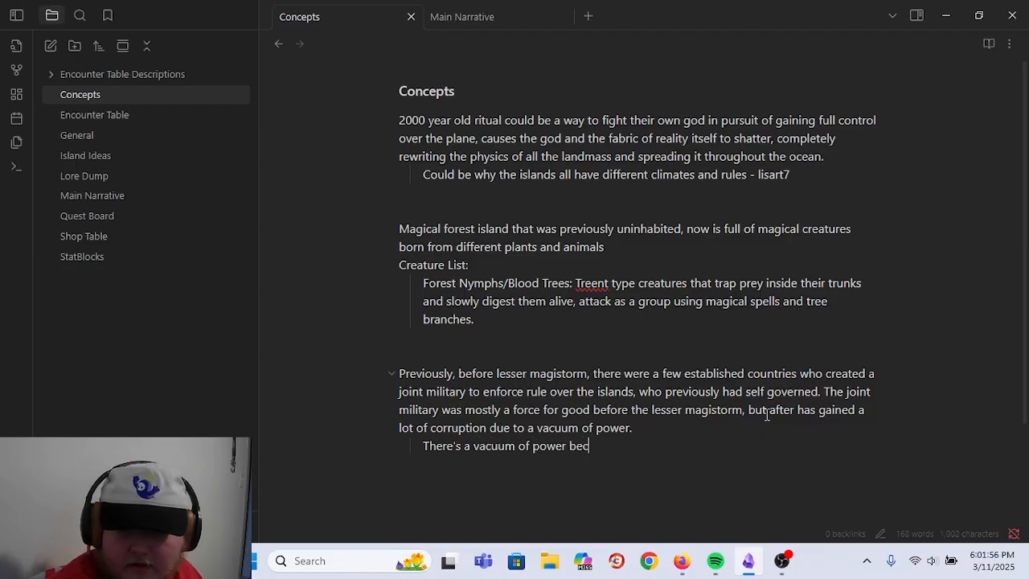
type("ause most of the ")
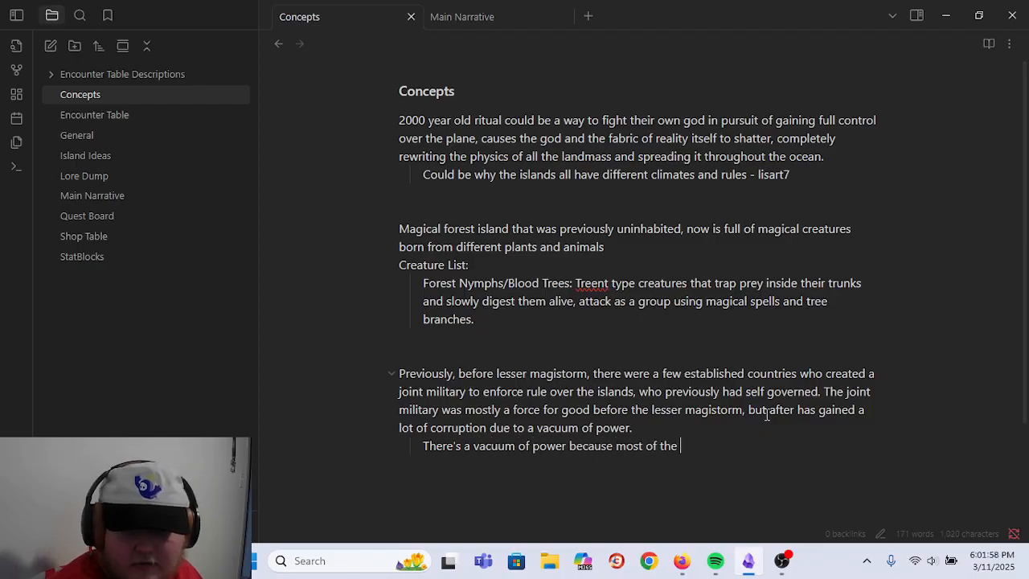
type("elected offici")
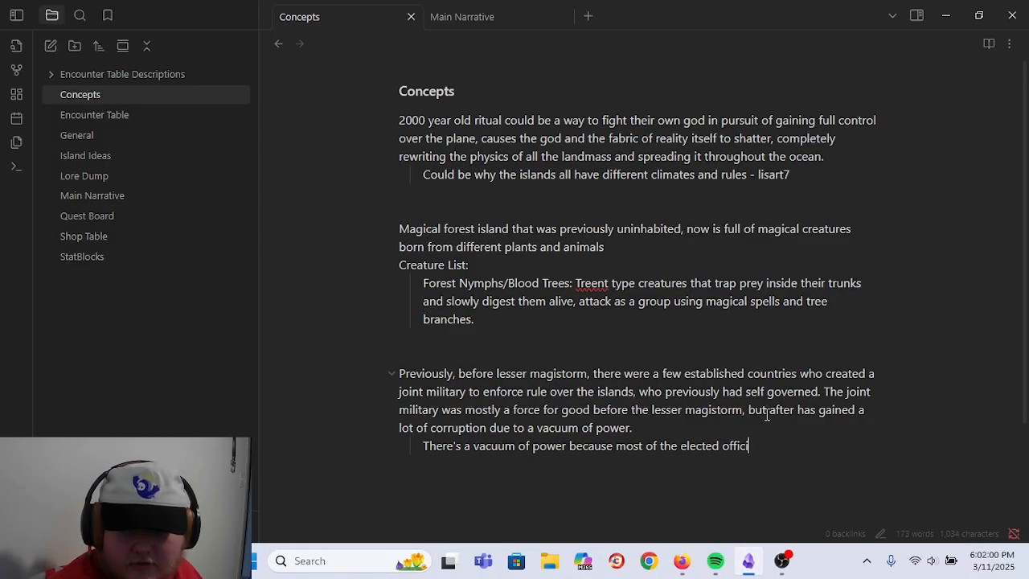
type("als went missing.")
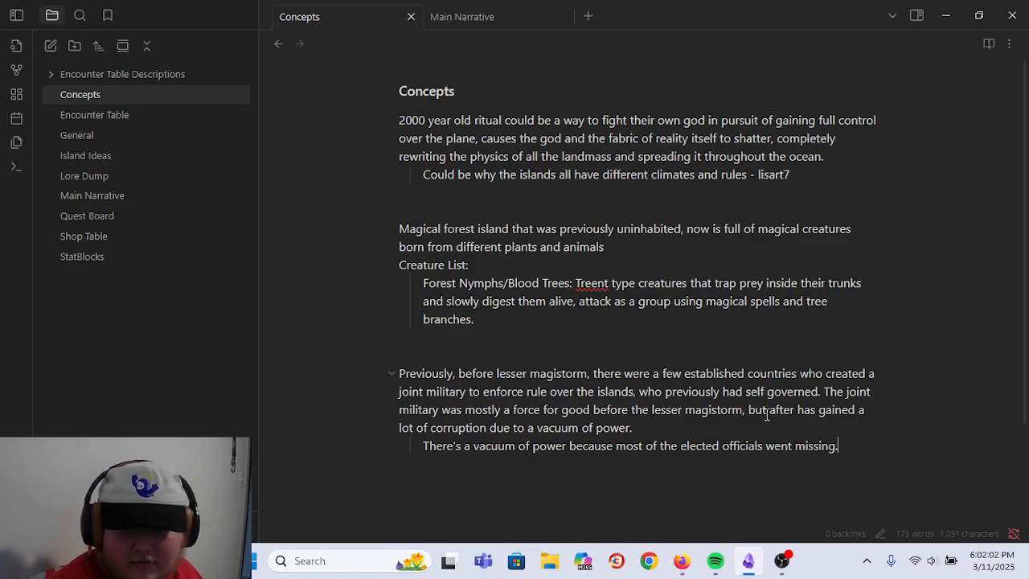
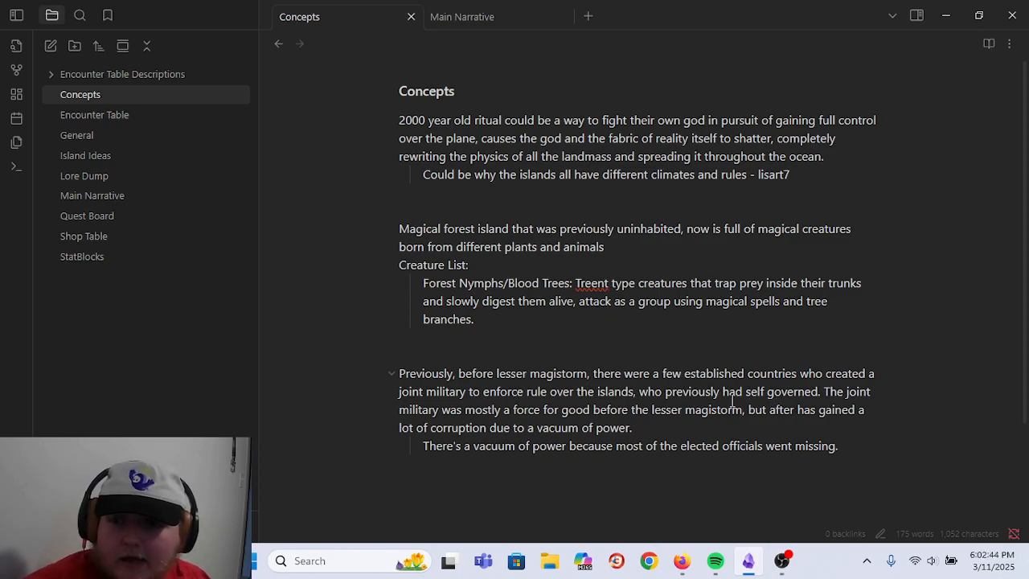
- Add the word "Treent" to the spelling dictionary and return to the end of the vacuum of power line
right_click(591, 286)
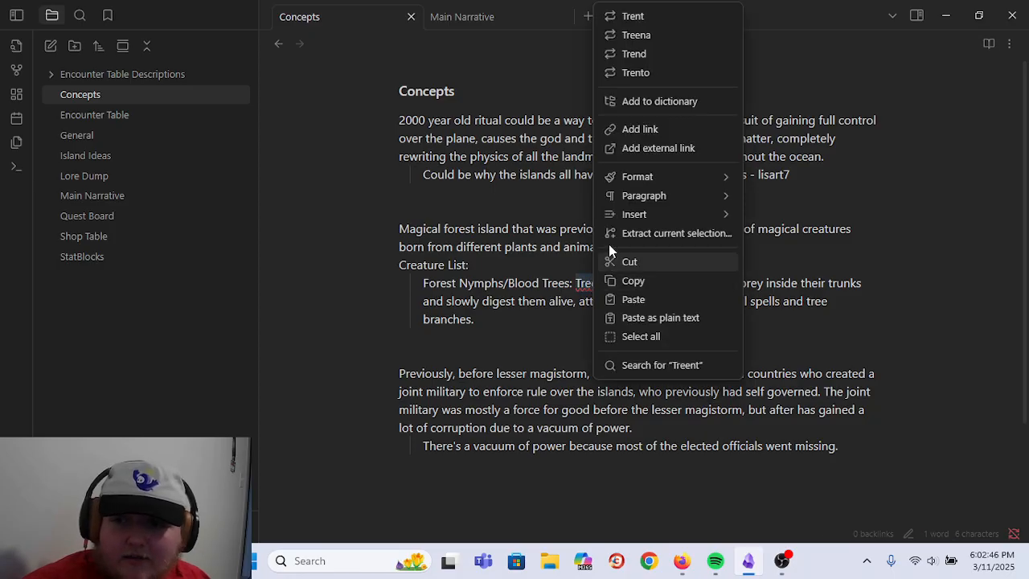
mouse_move(607, 197)
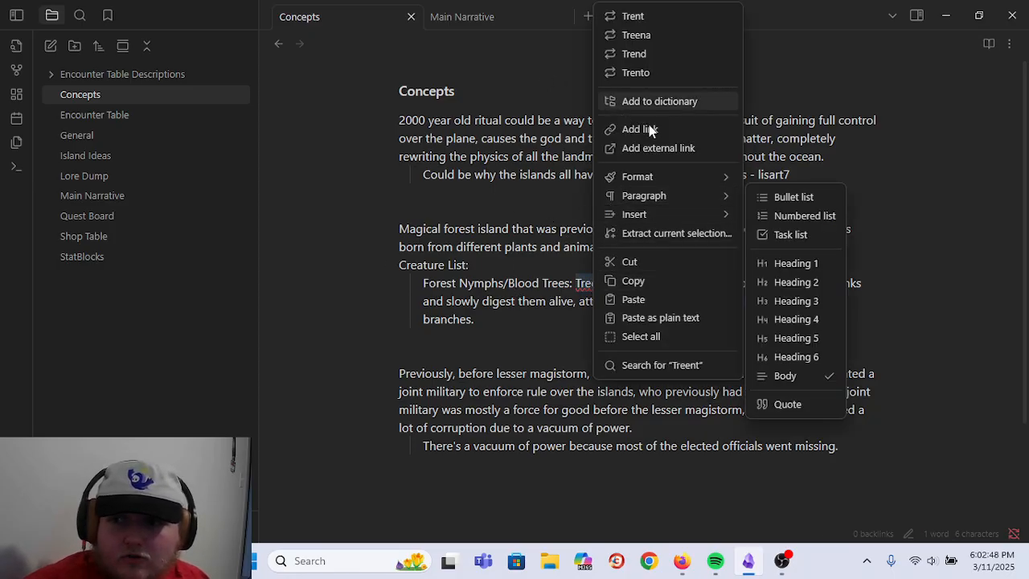
left_click(680, 93)
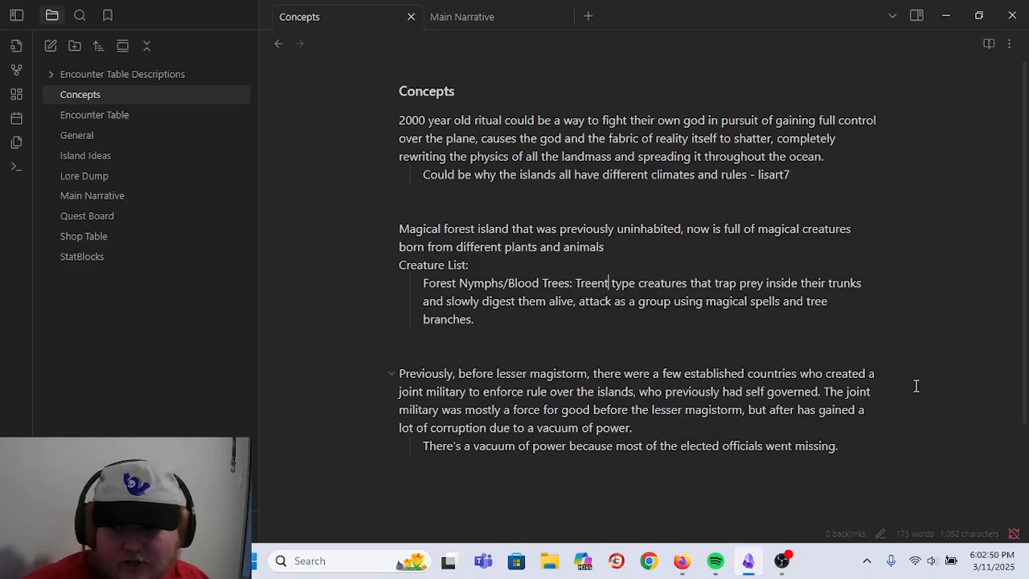
left_click(849, 452)
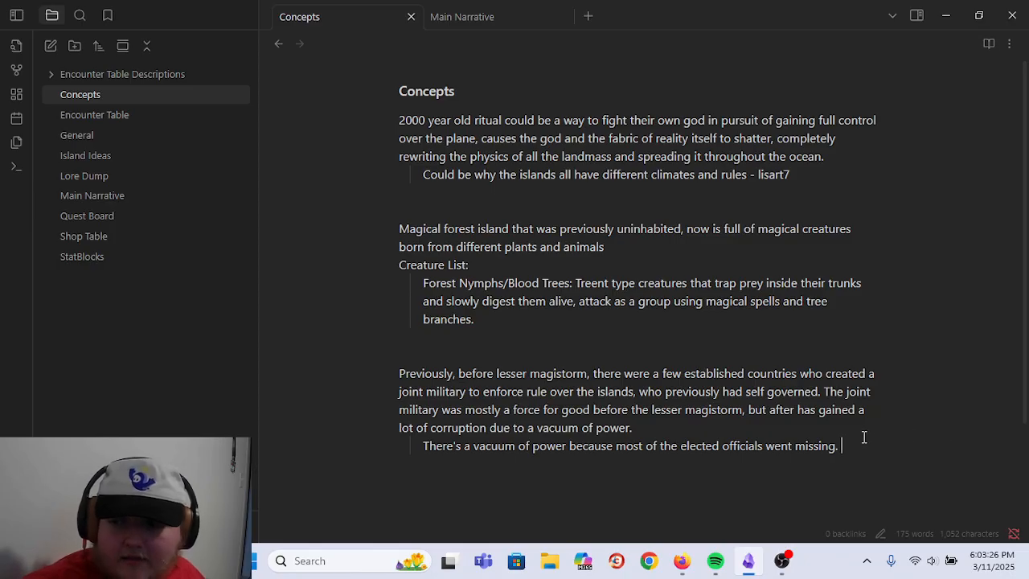
scroll(864, 436, "down", 2)
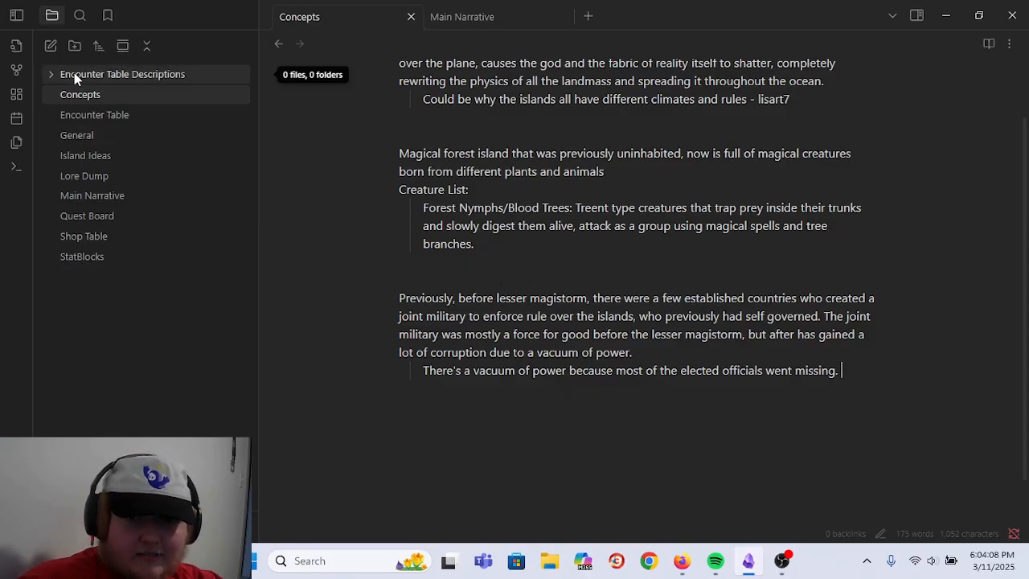
- Look through the other notes in the vault and open the Island Ideas note
left_click(124, 97)
left_click(132, 131)
left_click(121, 121)
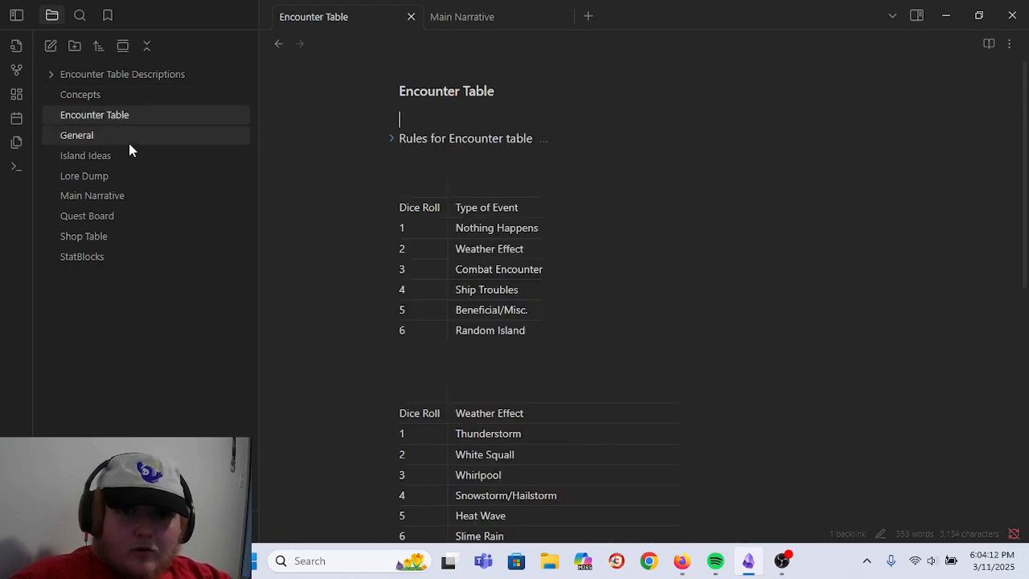
left_click(129, 142)
left_click(137, 152)
left_click(136, 197)
left_click(120, 176)
left_click(95, 157)
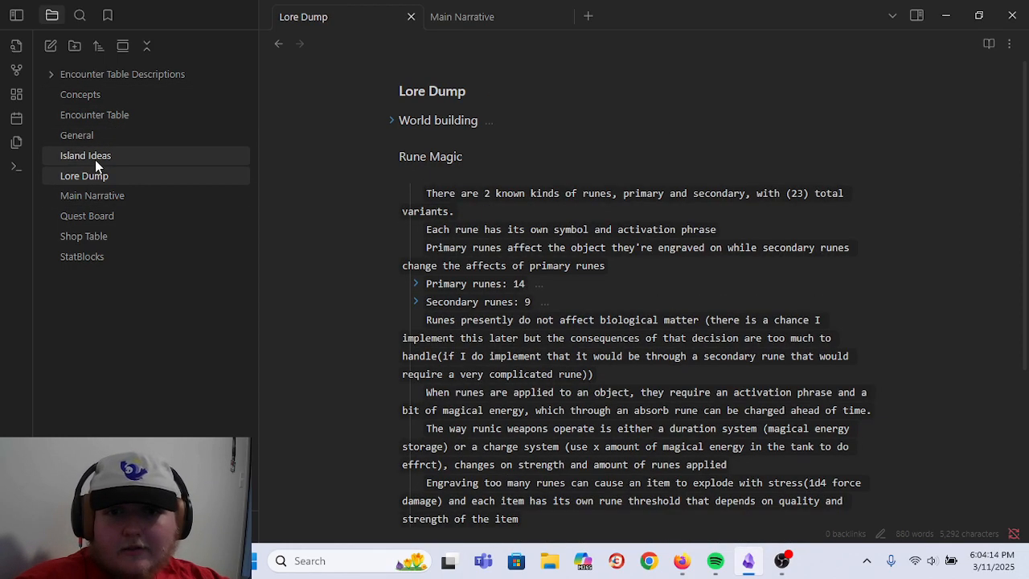
- Delete the Refugee Island paragraph beginning "As they deal with the problem of protecting the ship", including its bullet
scroll(542, 285, "down", 15)
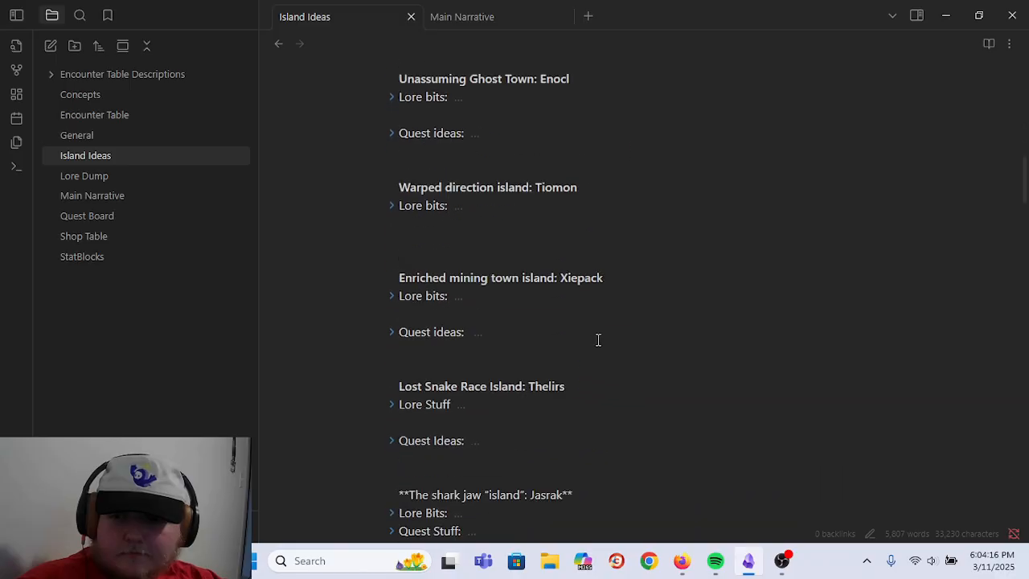
scroll(593, 343, "down", 2)
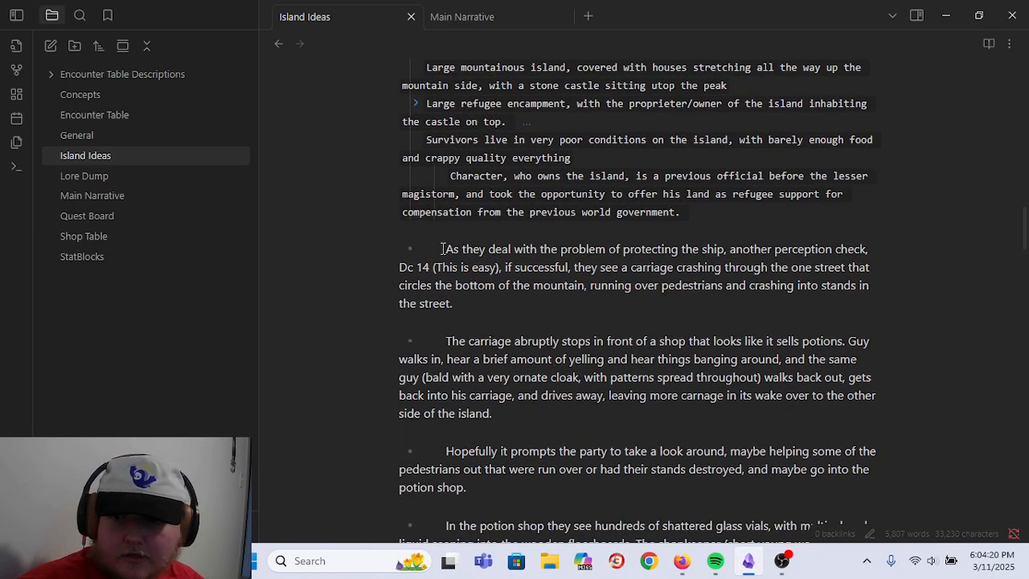
left_click_drag(443, 249, 482, 303)
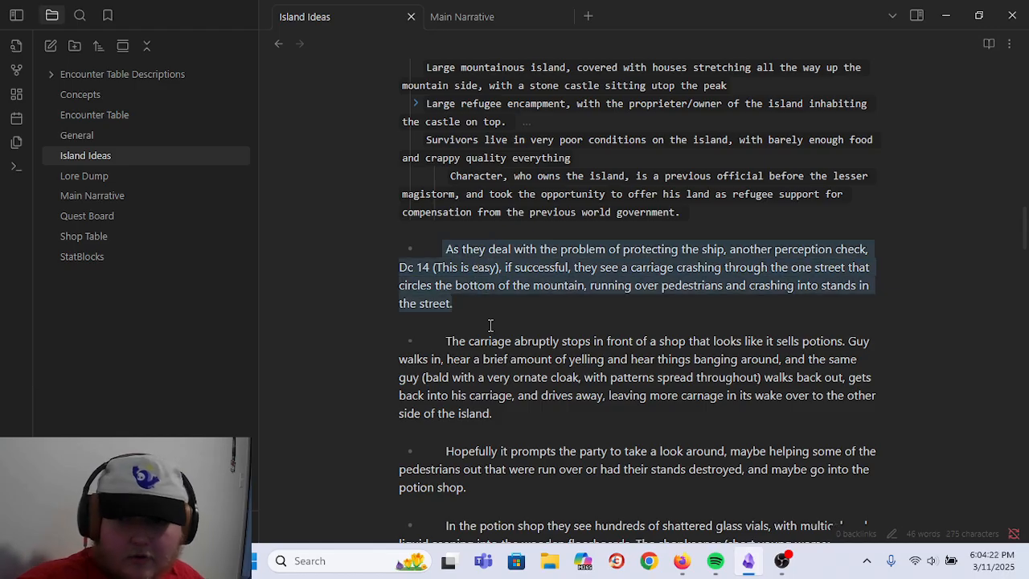
key("BackSpace")
key("BackSpace")
key("BackSpace")
key("BackSpace")
key("BackSpace")
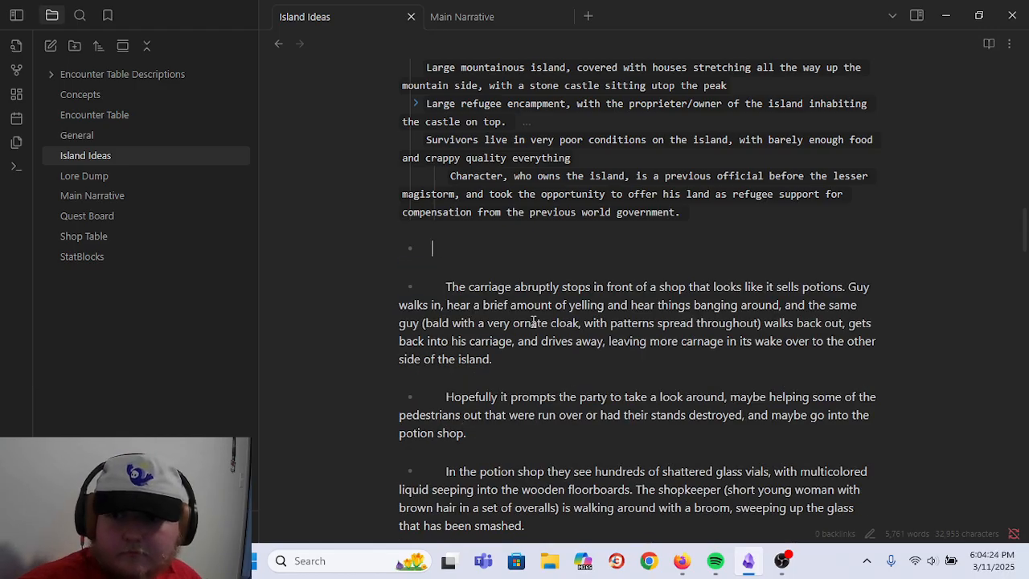
- Delete the paragraphs beginning "The carriage abruptly stops" and "Hopefully it prompts the party" from the Refugee Island section
left_click_drag(446, 267, 492, 341)
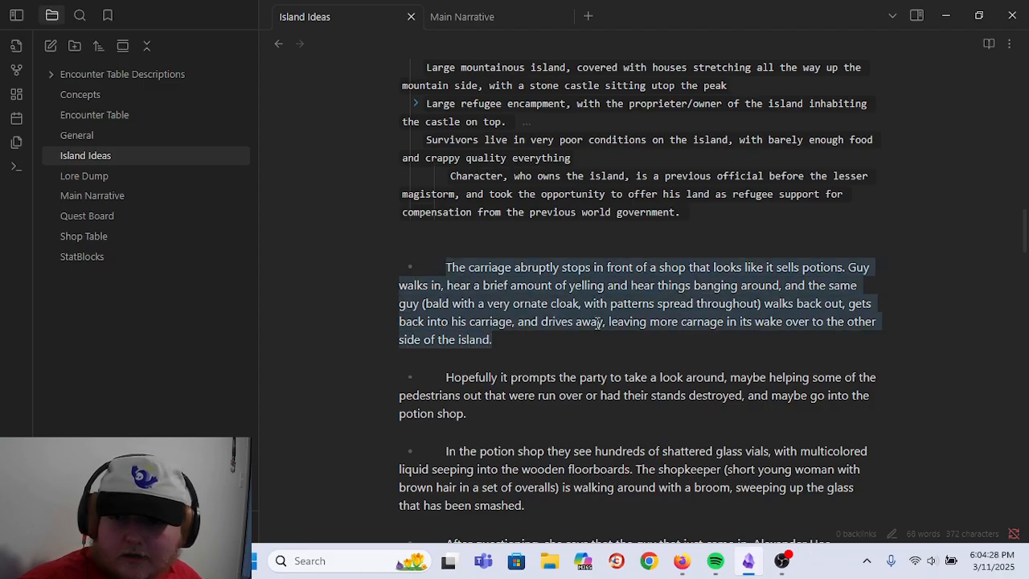
key("BackSpace")
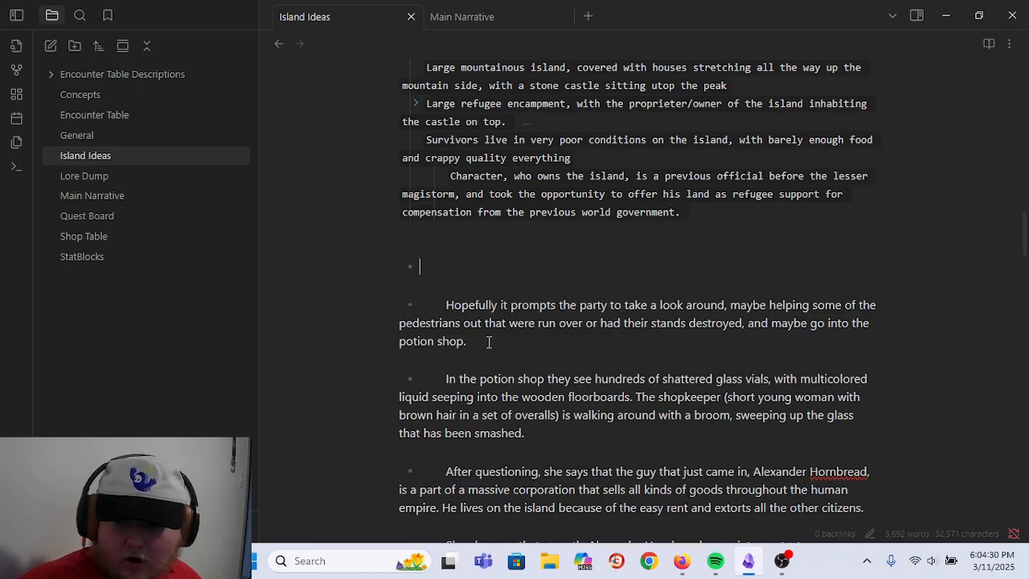
key("BackSpace")
left_click_drag(445, 261, 512, 318)
key("BackSpace")
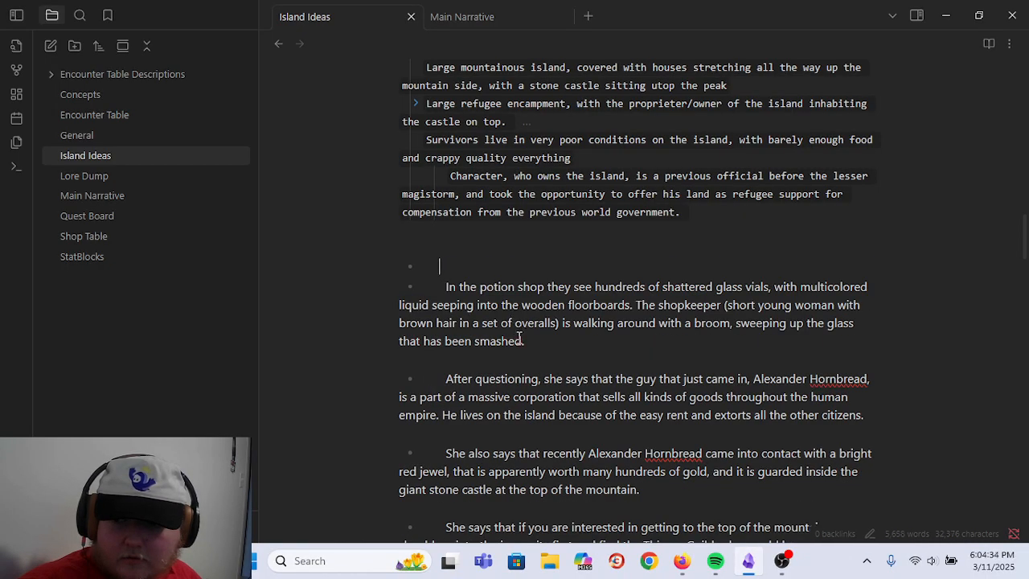
- Remove the leftover empty bullet above the potion shop paragraph, keeping the lore bits' final period and the blank lines below it
key("BackSpace")
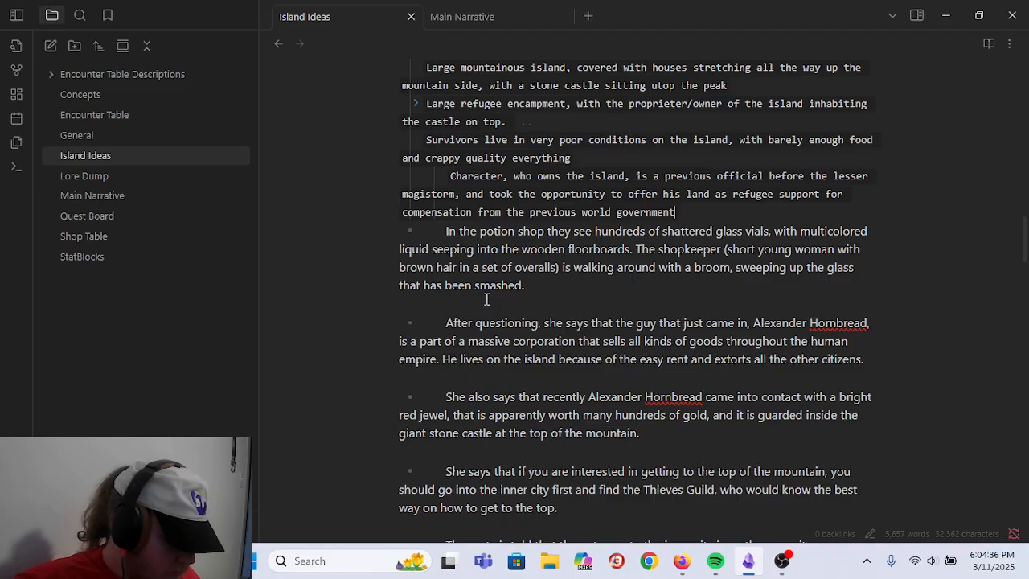
type(".")
key("Return")
key("Return")
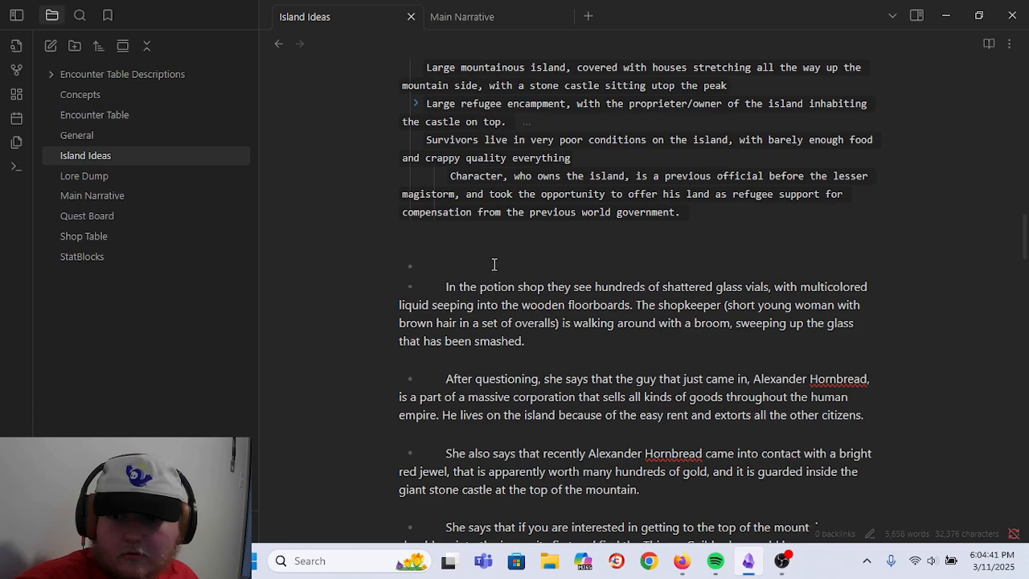
mouse_move(473, 264)
left_mouse_down()
mouse_move(356, 282)
mouse_move(326, 273)
left_mouse_up()
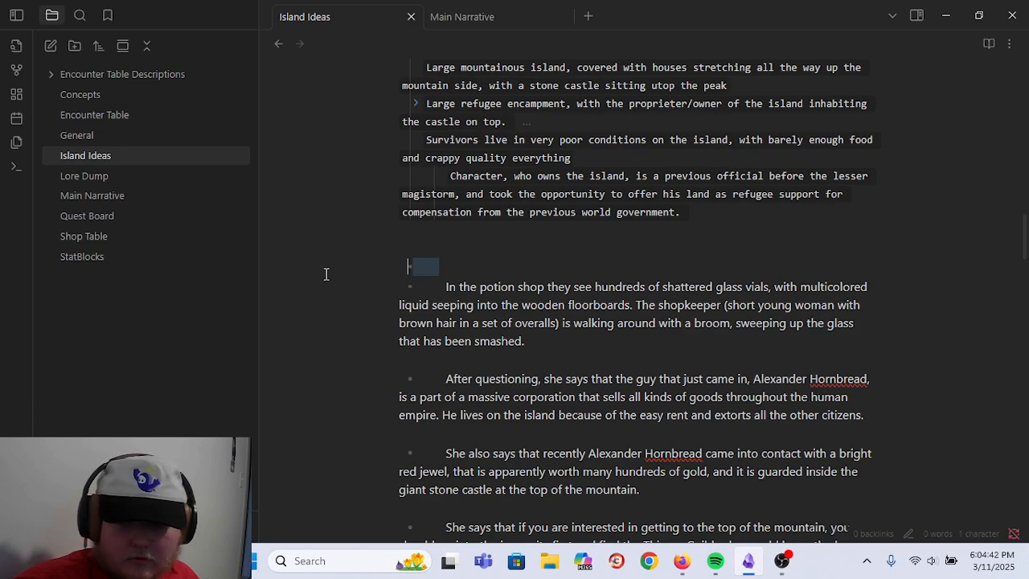
key("BackSpace")
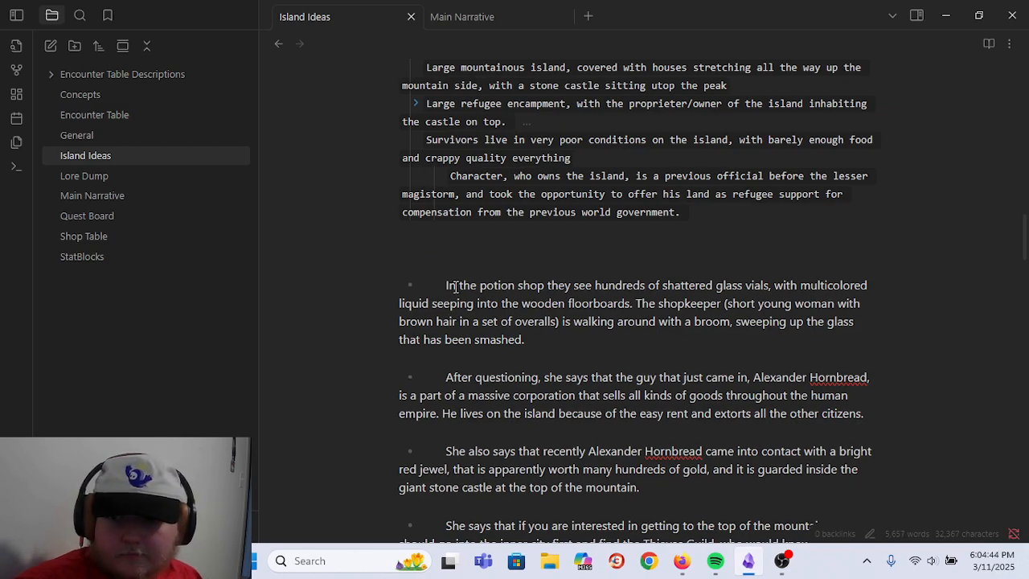
- Cut all bulleted paragraphs from "In the potion shop they see" through the description of the buff Orc receptionist
left_click_drag(560, 349, 416, 286)
left_click(551, 413)
scroll(582, 346, "down", 1)
scroll(582, 345, "down", 3)
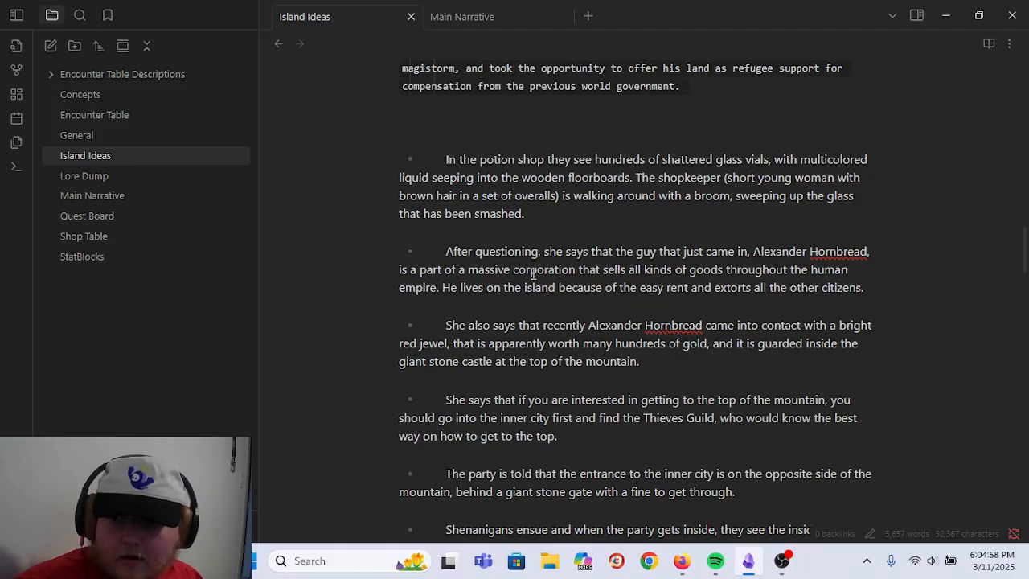
left_click_drag(416, 156, 954, 348)
scroll(794, 350, "down", 1)
scroll(793, 351, "down", 3)
scroll(887, 260, "up", 3)
scroll(899, 279, "up", 1)
scroll(913, 381, "down", 4)
scroll(911, 378, "down", 4)
scroll(909, 375, "down", 4)
scroll(903, 372, "up", 4)
scroll(941, 393, "down", 1)
scroll(975, 375, "down", 3)
scroll(954, 348, "down", 1)
left_click_drag(954, 348, 985, 364)
scroll(995, 374, "down", 3)
scroll(996, 395, "down", 1)
scroll(1011, 399, "down", 1)
scroll(1008, 402, "down", 1)
scroll(994, 374, "down", 2)
scroll(995, 377, "down", 1)
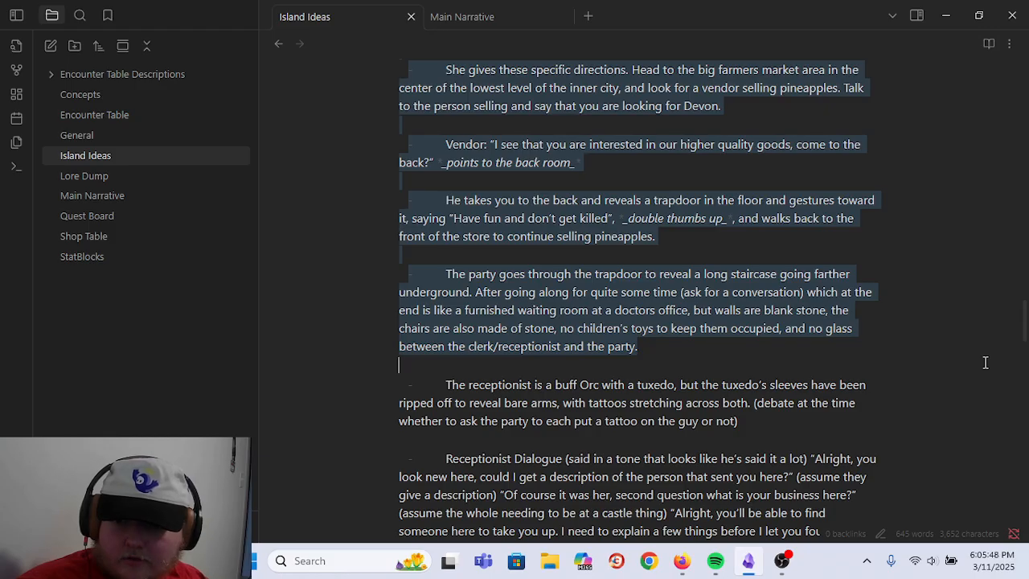
scroll(985, 361, "down", 2)
left_click_drag(985, 362, 922, 185)
scroll(978, 335, "down", 3)
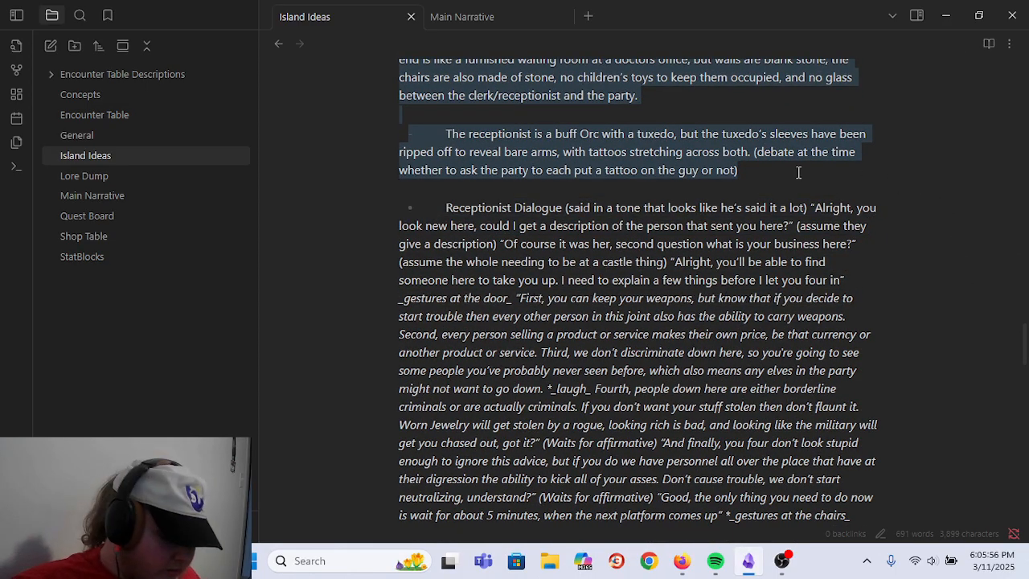
key("ctrl+x")
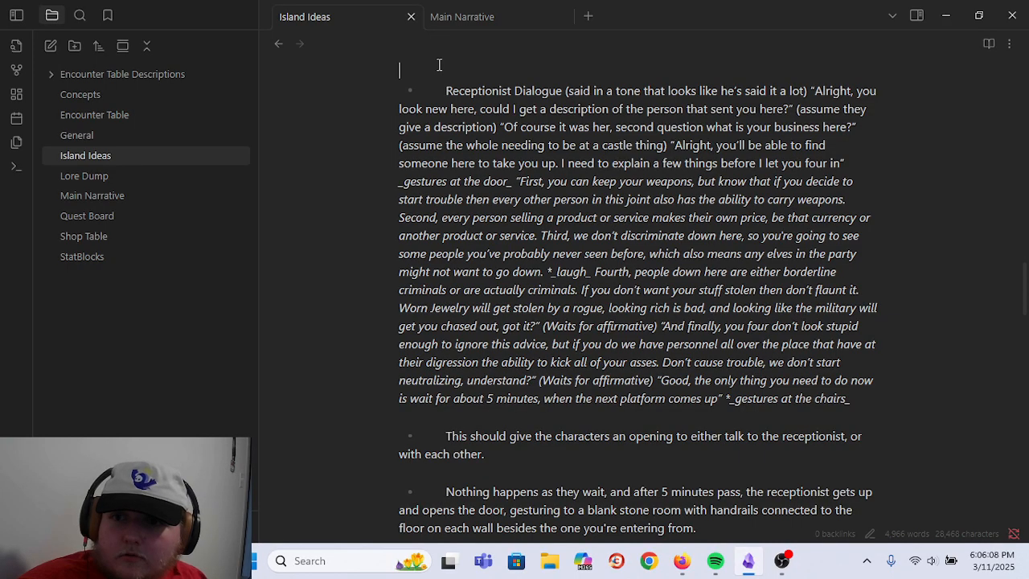
- Delete the whole Receptionist Dialogue paragraph, ending at "gestures at the chairs"
left_click_drag(439, 66, 916, 418)
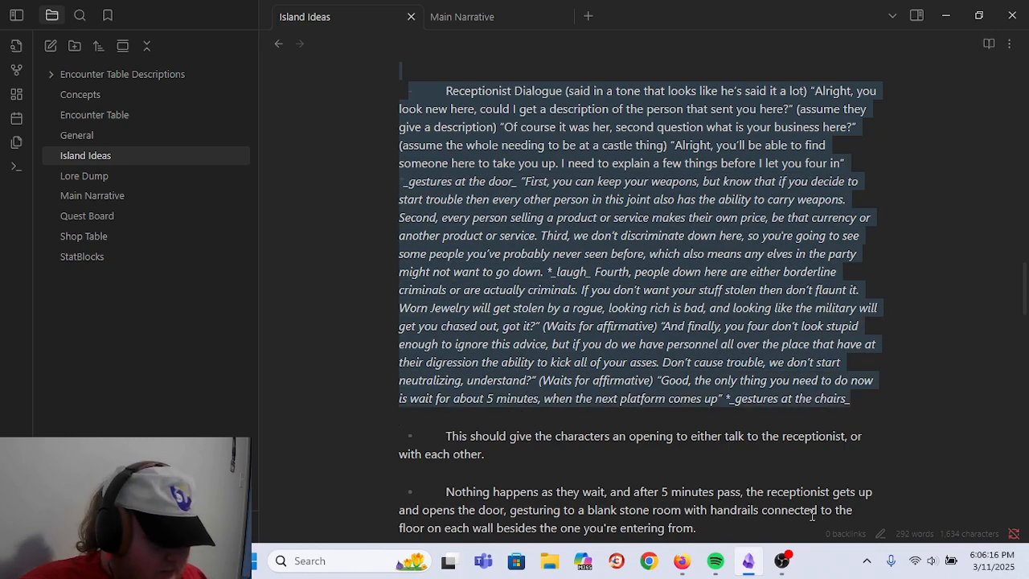
key("BackSpace")
scroll(480, 199, "up", 1)
scroll(480, 199, "up", 2)
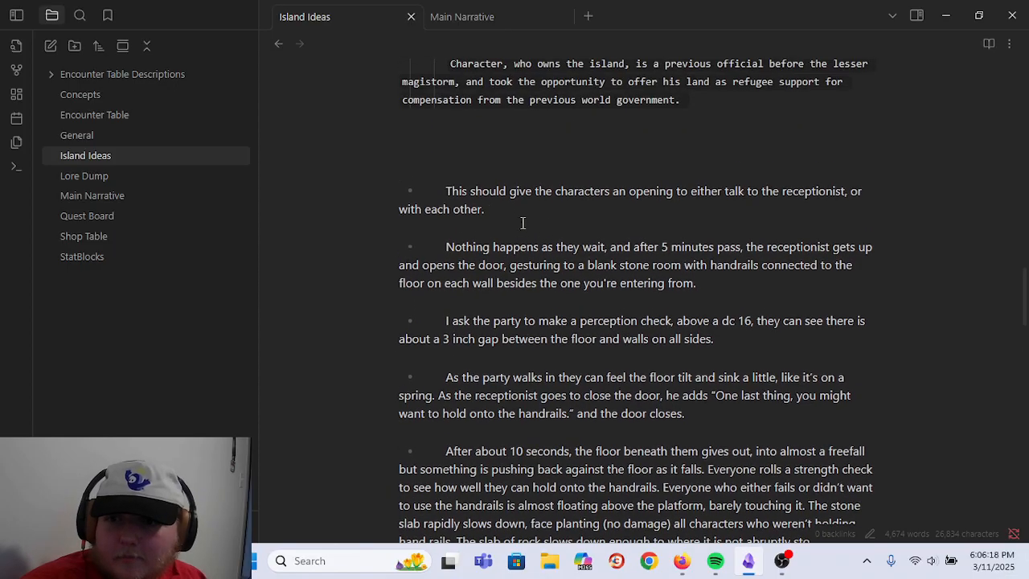
- Cut the paragraphs from "This should give the characters an opening" through the orc's "Welcome to the Thieves Guild" greeting
left_click_drag(444, 172, 485, 210)
left_click_drag(560, 230, 901, 357)
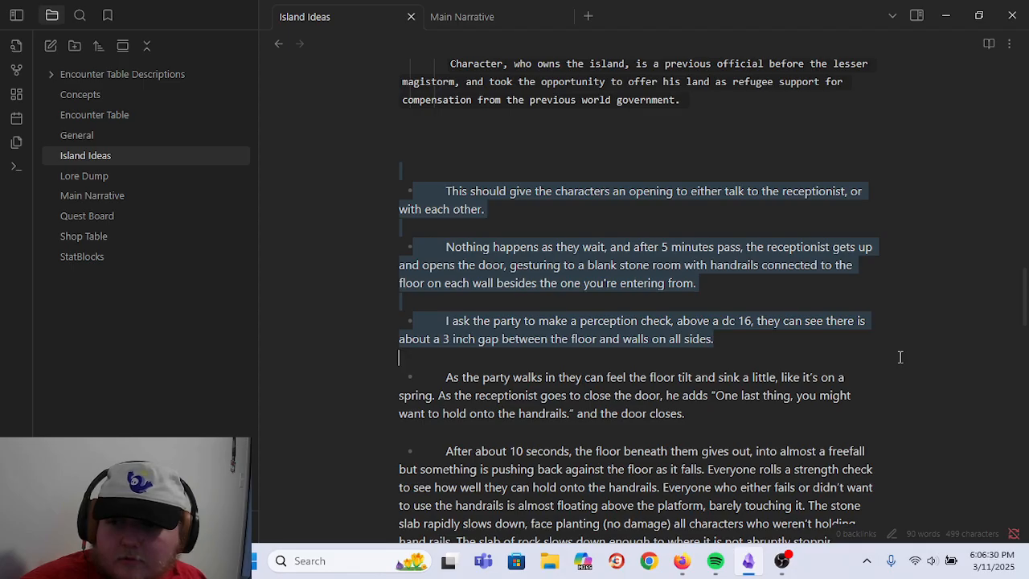
left_click_drag(900, 357, 927, 319)
scroll(972, 385, "down", 3)
scroll(884, 337, "down", 2)
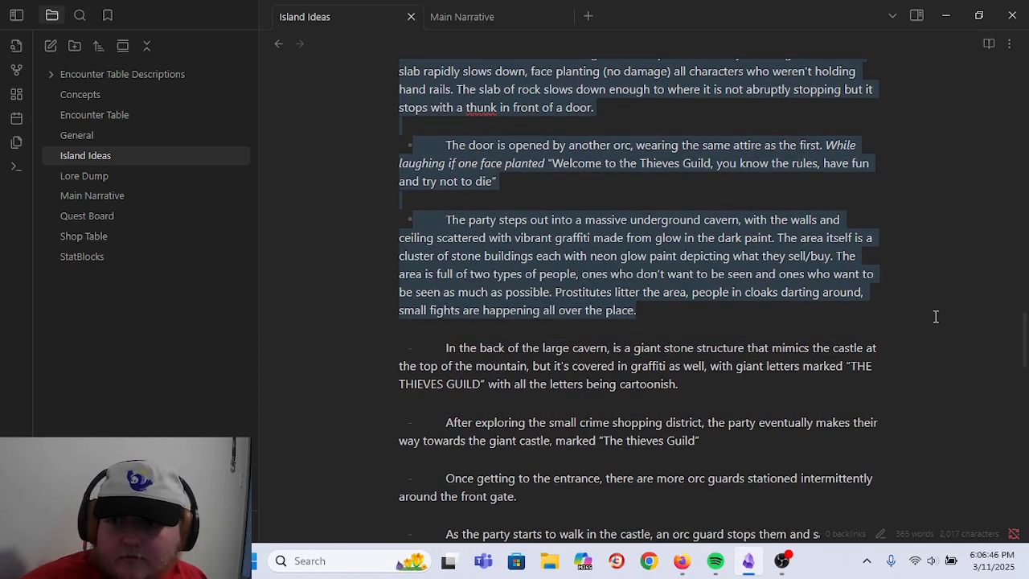
left_click_drag(934, 316, 764, 200)
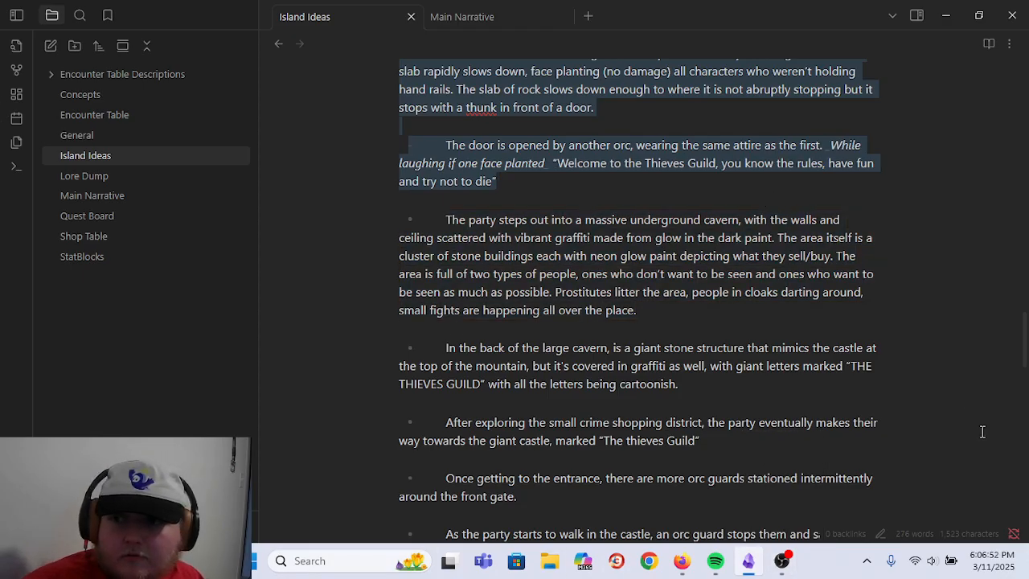
key("ctrl+x")
scroll(900, 417, "up", 4)
scroll(799, 411, "up", 1)
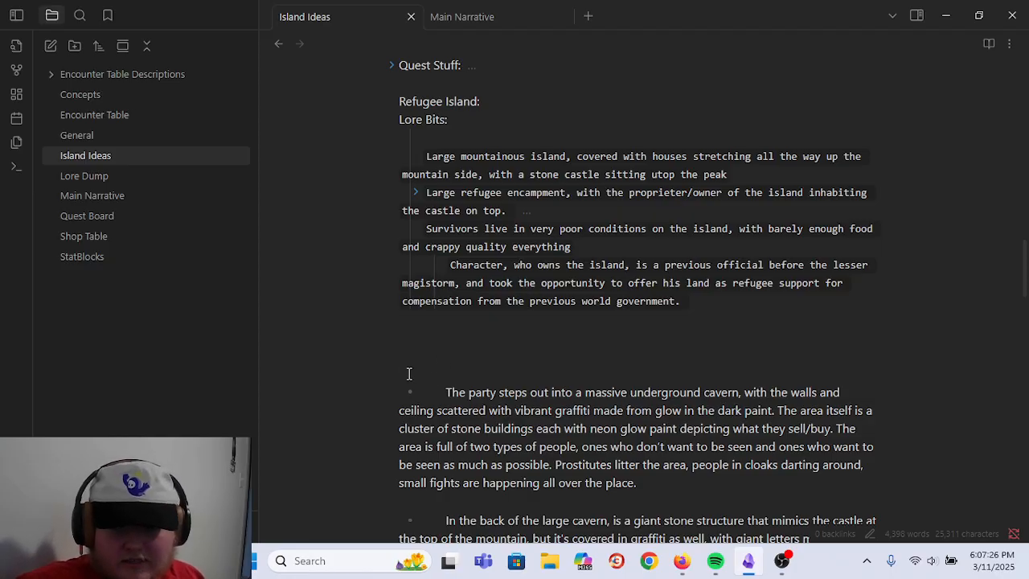
- Remove the bullet and indent from the "massive underground cavern" paragraph, along with the extra blank lines above it
scroll(408, 370, "down", 3)
left_click(726, 362)
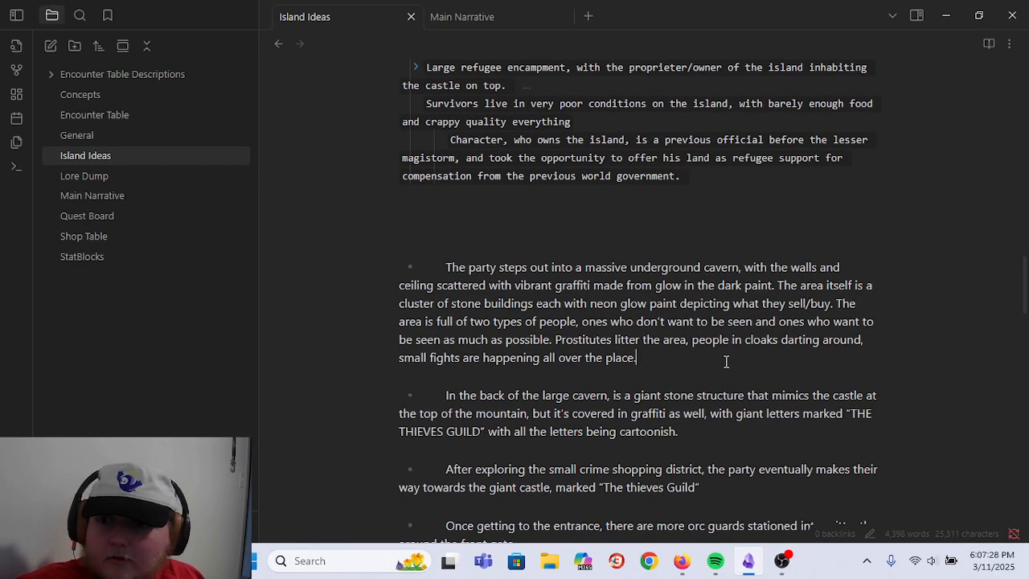
left_click(622, 376)
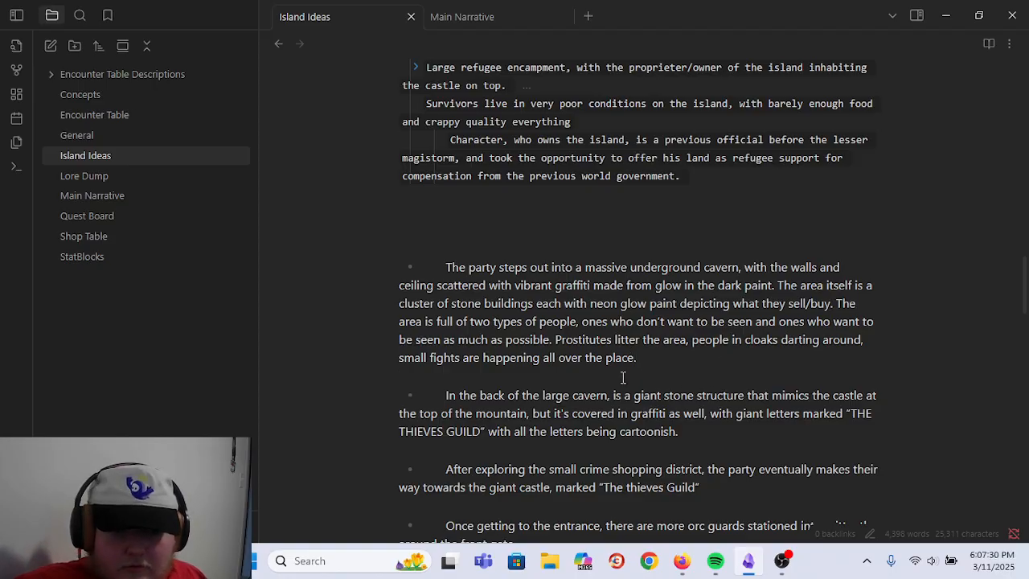
left_click(476, 230)
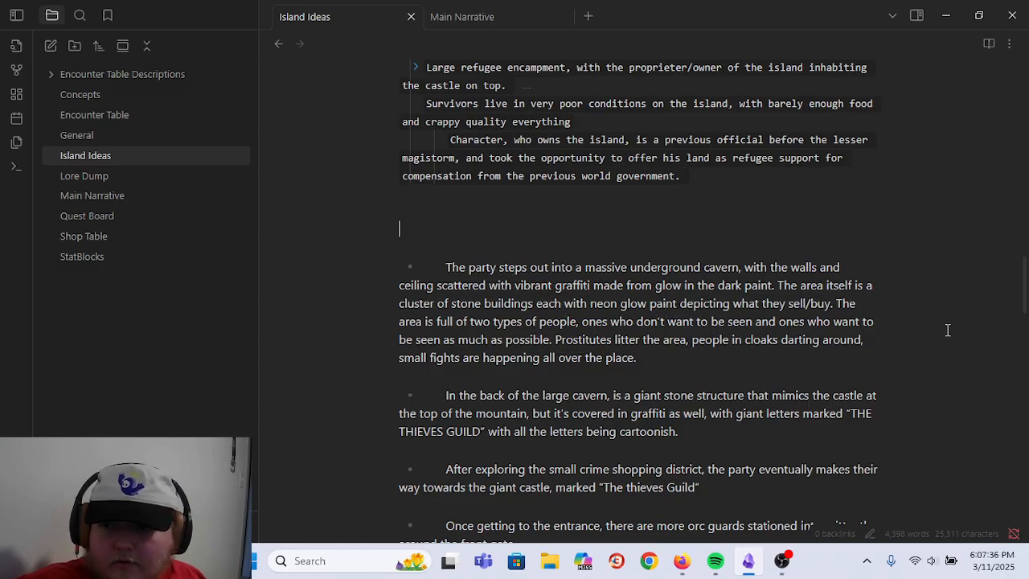
left_click(615, 378)
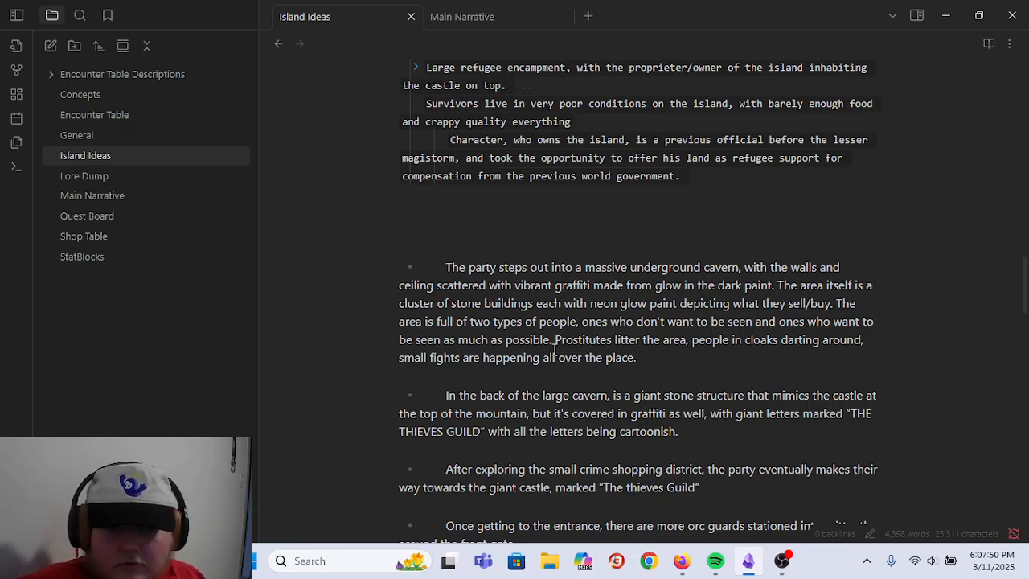
scroll(523, 367, "down", 2)
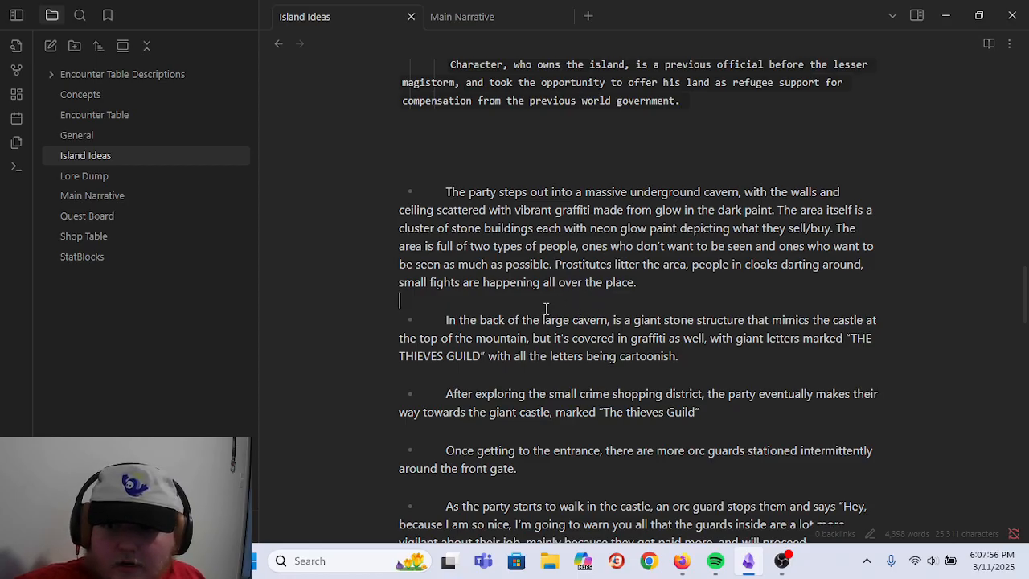
scroll(425, 193, "up", 3)
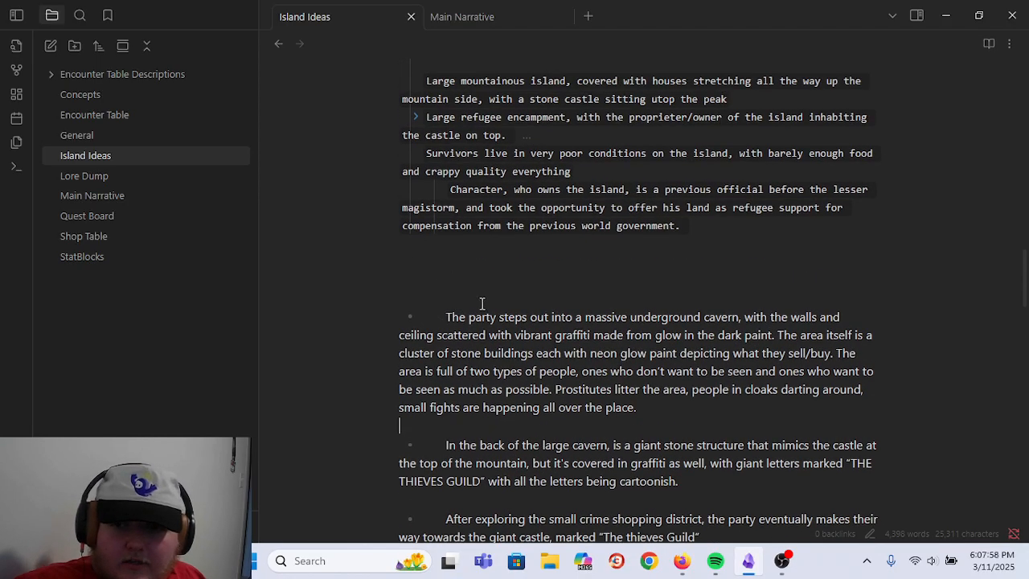
left_click_drag(447, 320, 308, 319)
key("BackSpace")
key("BackSpace")
key("BackSpace")
left_click(459, 391)
- Cut the bulleted paragraphs from "In the back of the large cavern" through the third hireling with a cloak and a mask
scroll(471, 392, "down", 3)
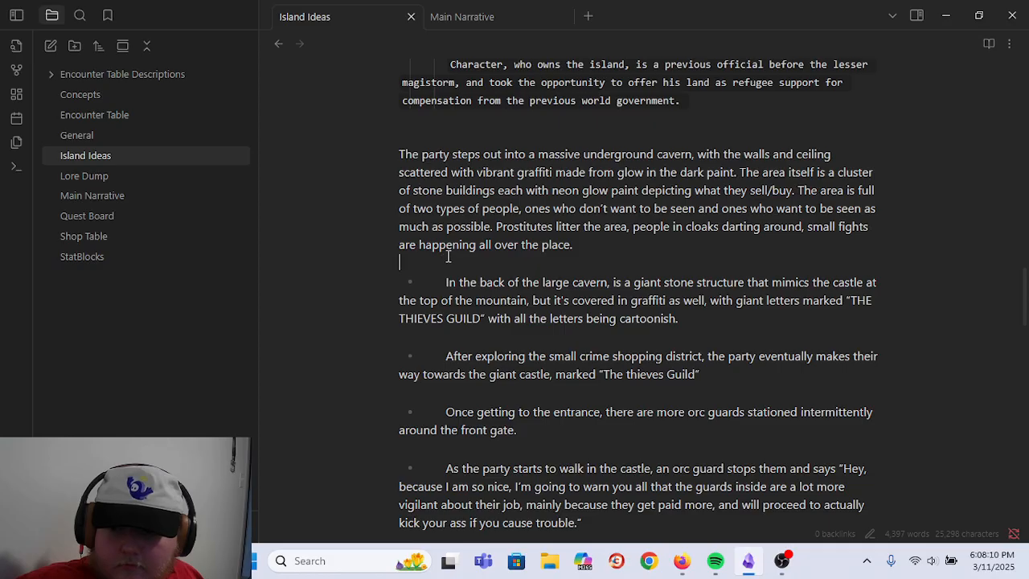
left_click_drag(446, 261, 797, 389)
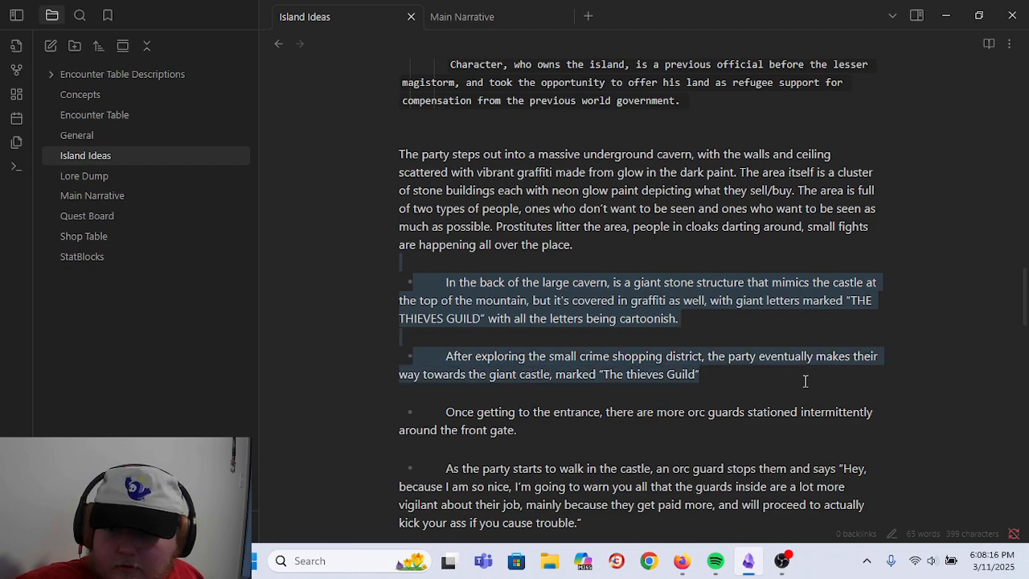
scroll(838, 326, "down", 2)
left_click_drag(925, 287, 877, 367)
scroll(954, 345, "down", 2)
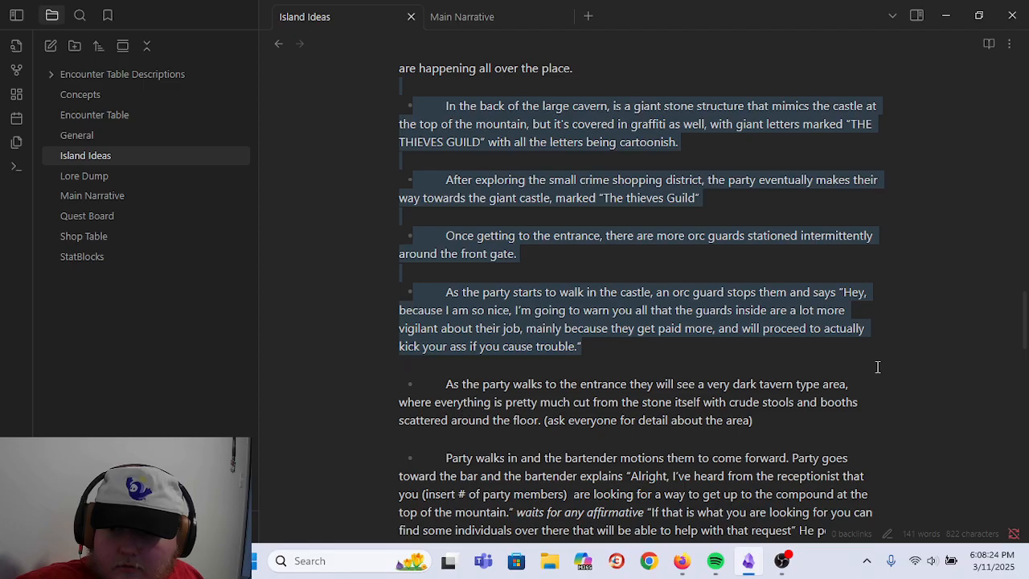
scroll(878, 366, "down", 2)
mouse_move(879, 366)
left_mouse_down()
mouse_move(912, 335)
mouse_move(881, 366)
left_mouse_up()
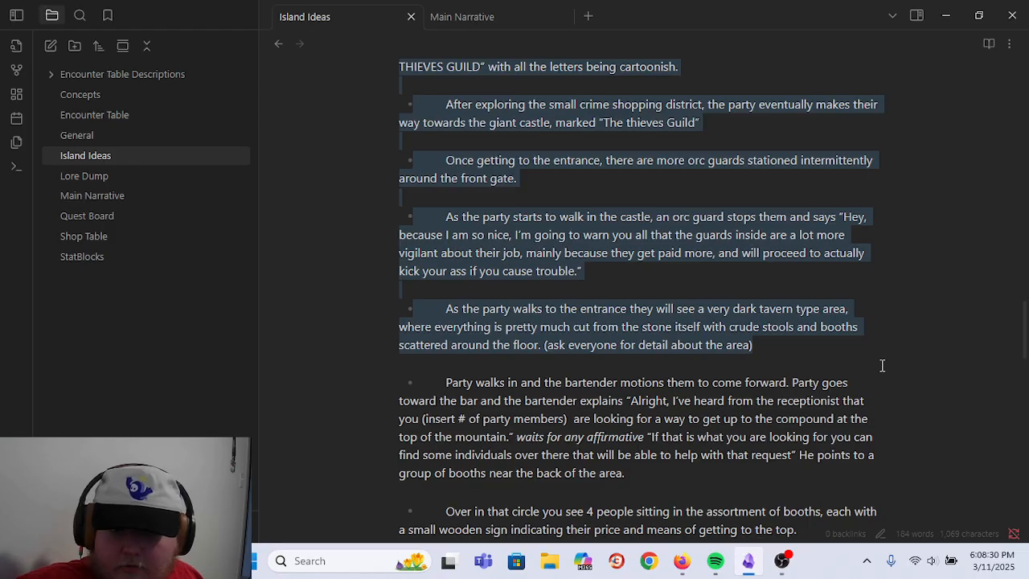
scroll(882, 366, "down", 4)
left_click_drag(881, 366, 840, 372)
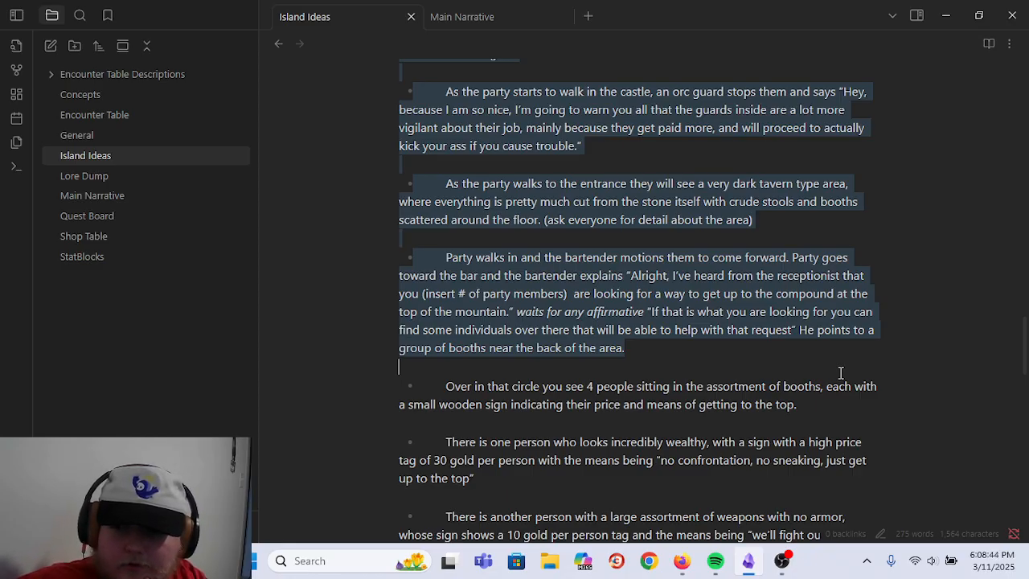
left_click_drag(841, 372, 807, 426)
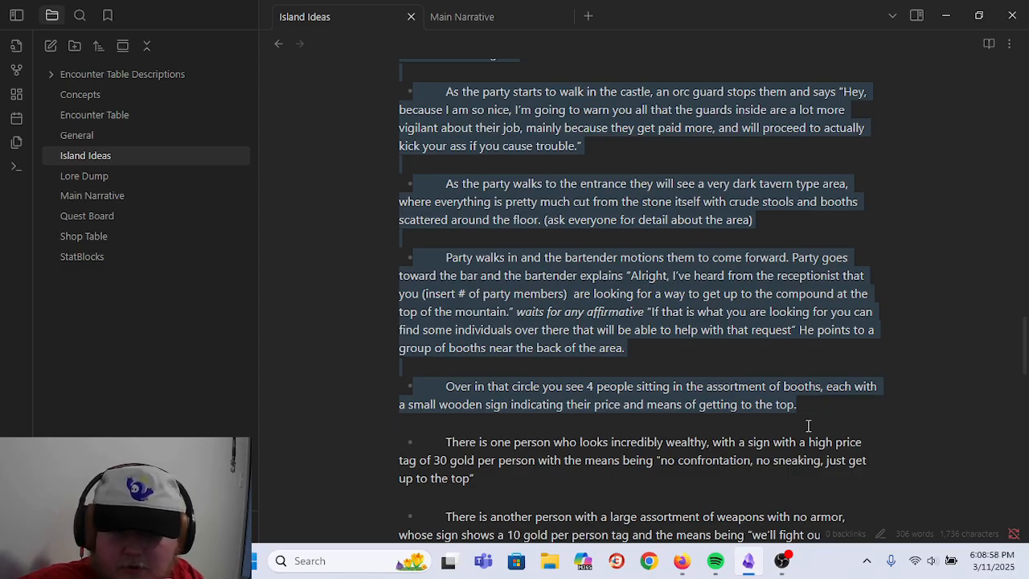
left_click_drag(809, 426, 705, 366)
scroll(906, 400, "down", 1)
scroll(909, 400, "down", 1)
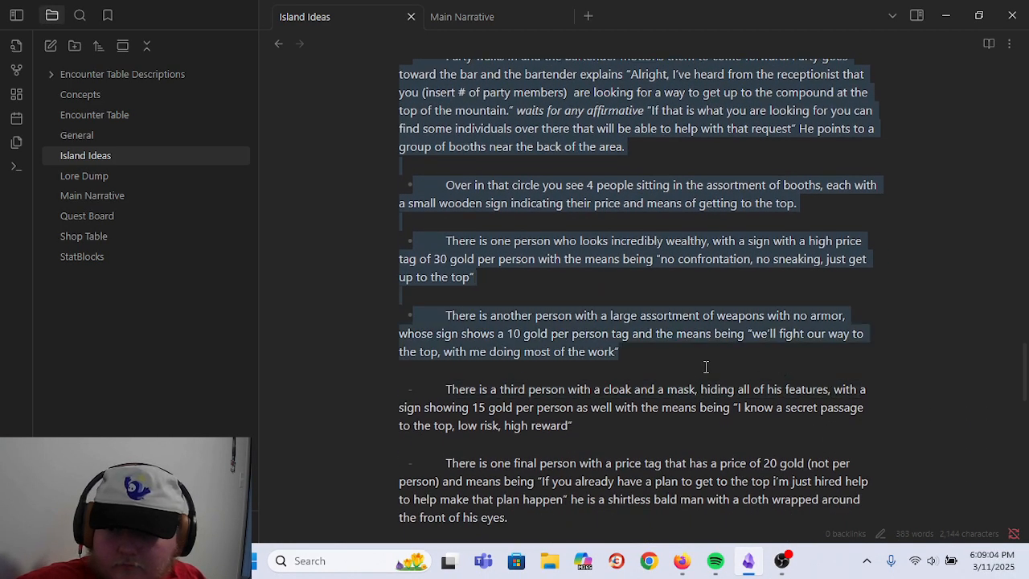
left_click_drag(778, 389, 514, 208)
scroll(793, 453, "down", 3)
scroll(794, 449, "down", 4)
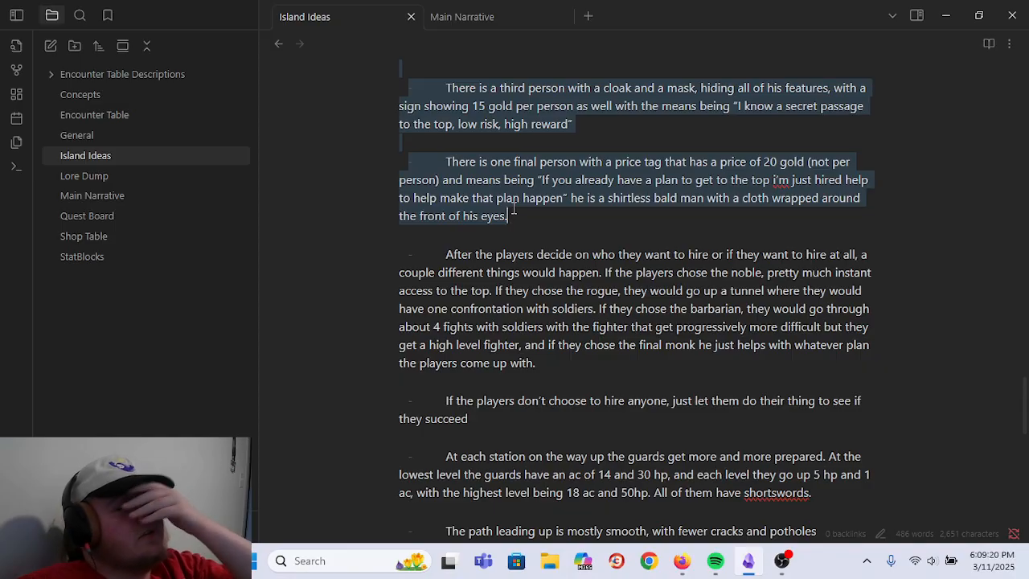
scroll(674, 215, "up", 3)
left_click_drag(674, 214, 696, 308)
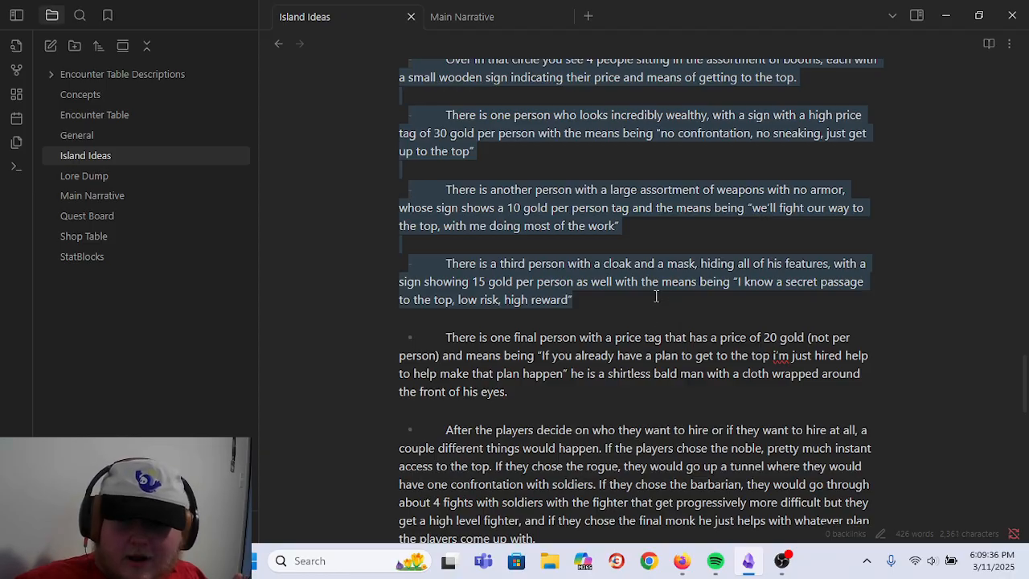
scroll(756, 408, "up", 2)
scroll(756, 408, "up", 5)
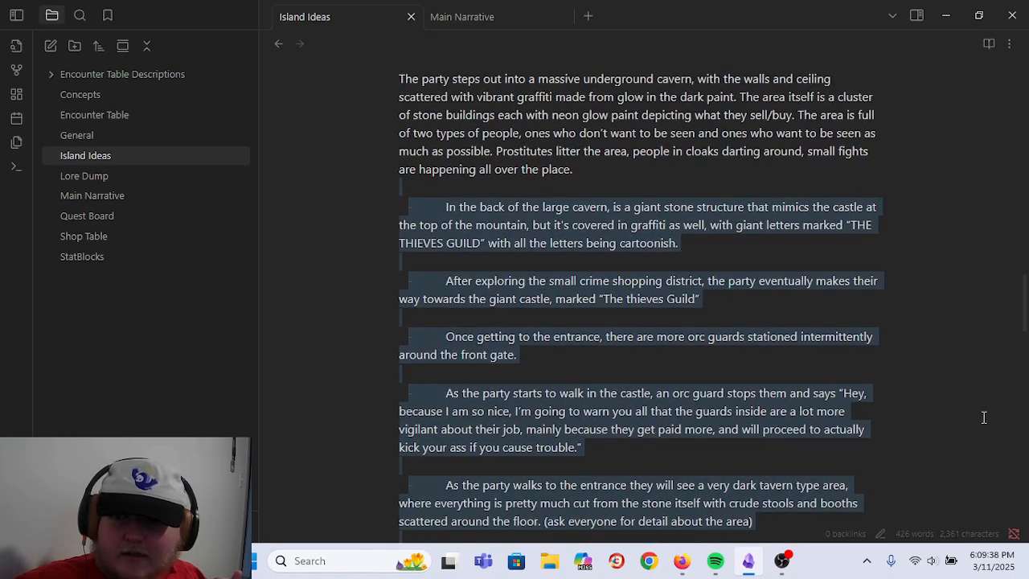
scroll(960, 418, "down", 3)
scroll(1005, 427, "down", 4)
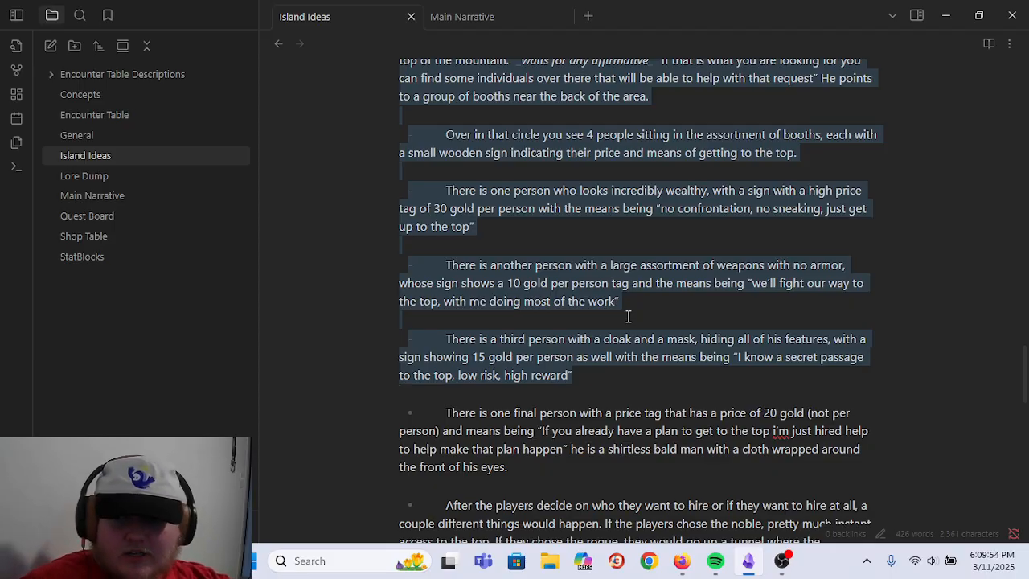
key("ctrl+x")
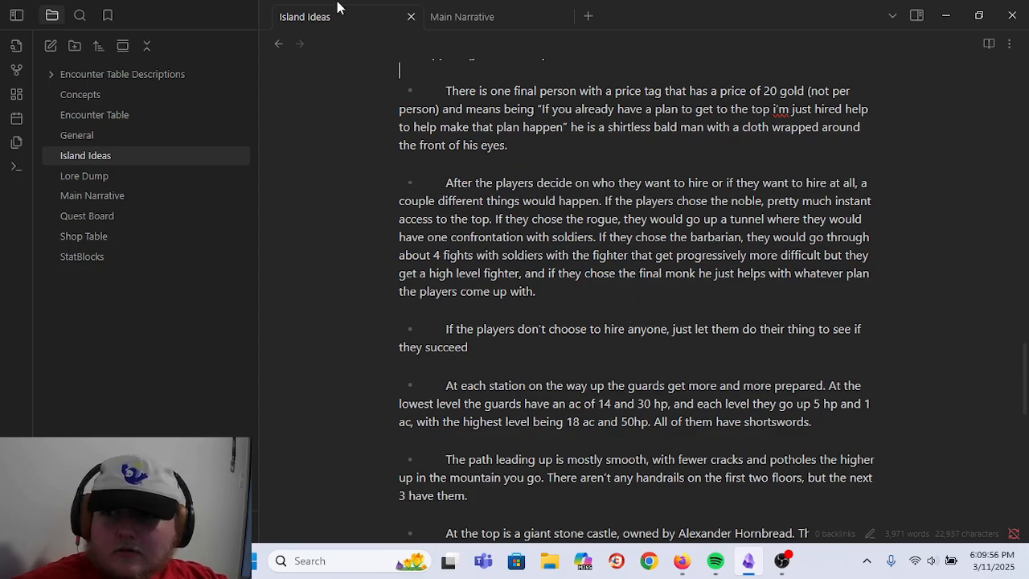
- Cut the paragraphs from "There is one final person with a price tag" through "The path leading up is mostly smooth"
scroll(731, 175, "up", 1)
scroll(731, 175, "up", 2)
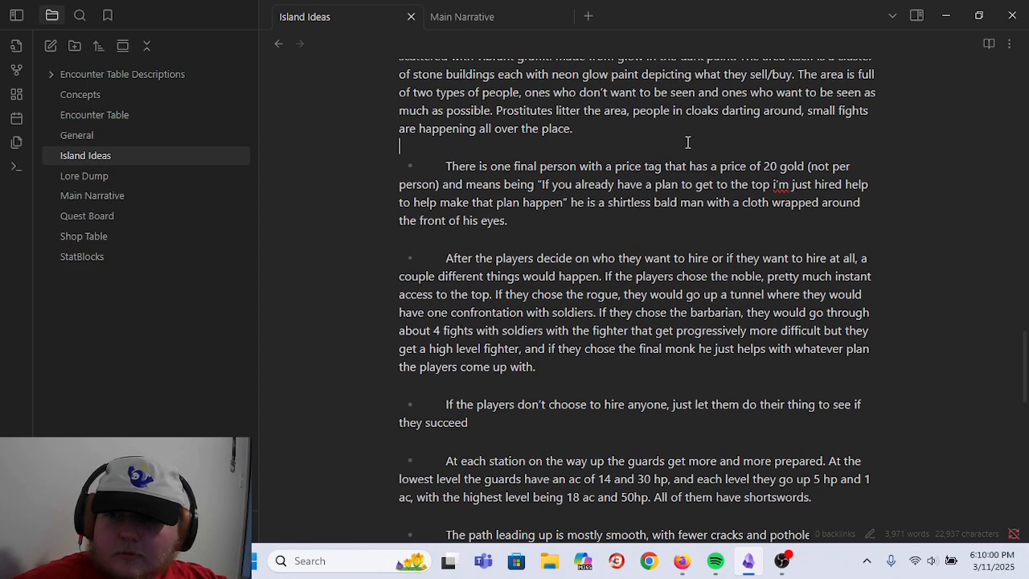
left_click_drag(688, 142, 704, 228)
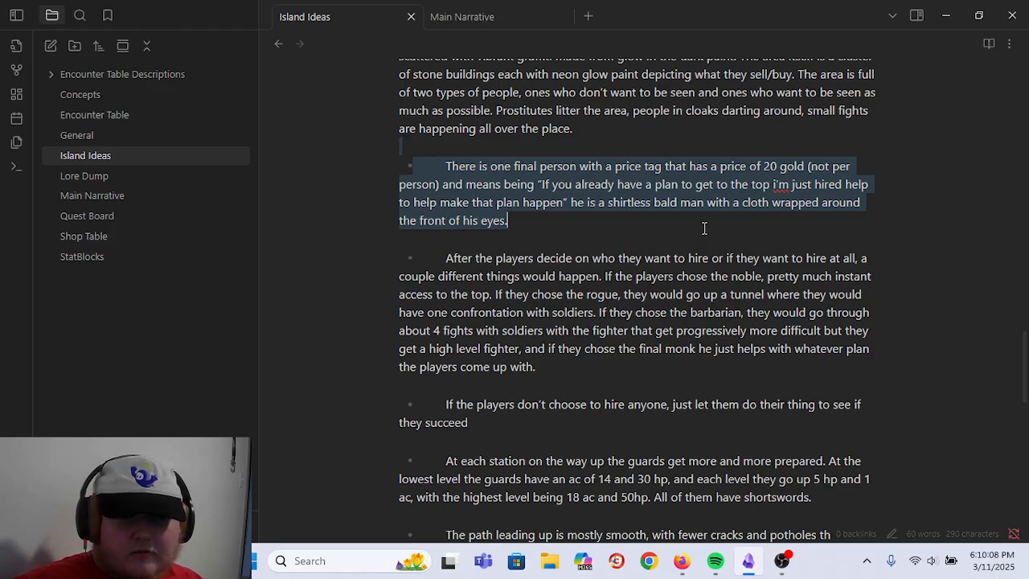
left_click_drag(704, 228, 444, 233)
scroll(696, 393, "down", 1)
scroll(726, 345, "down", 3)
scroll(758, 409, "down", 1)
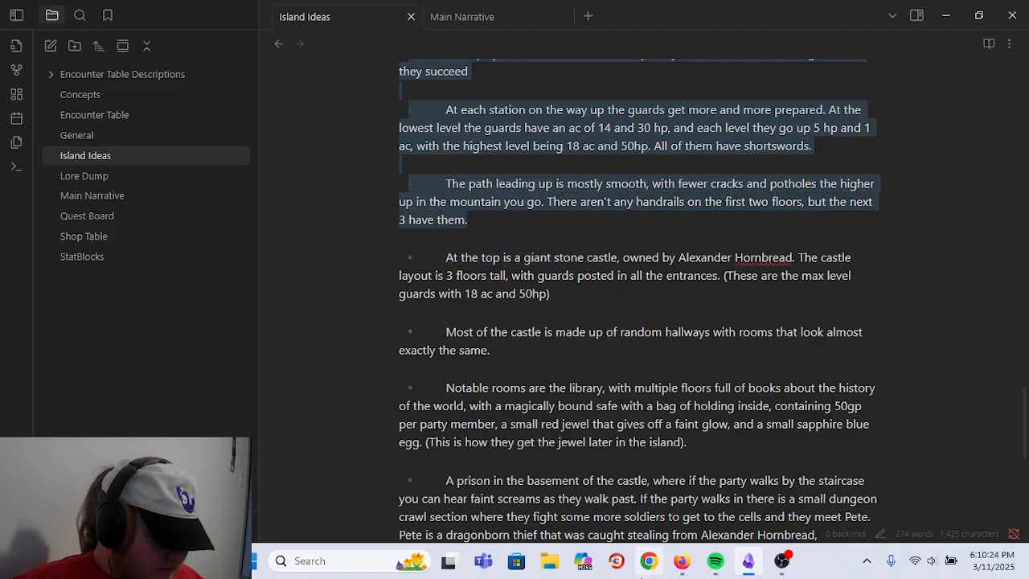
key("ctrl+x")
key("ctrl+x")
- Add a line with the castle owner's full name directly above the underground cavern paragraph
scroll(793, 386, "up", 4)
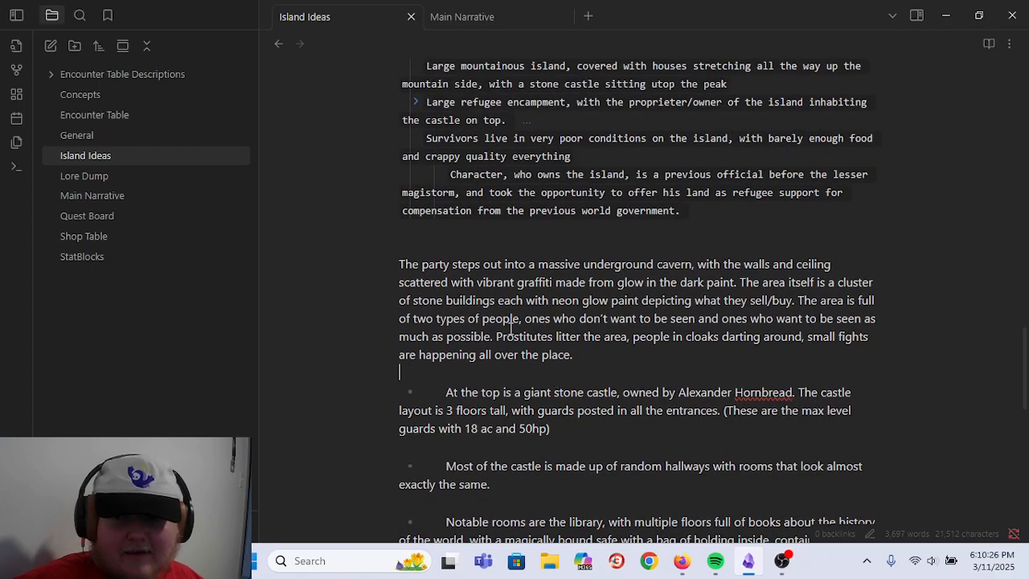
left_click(400, 243)
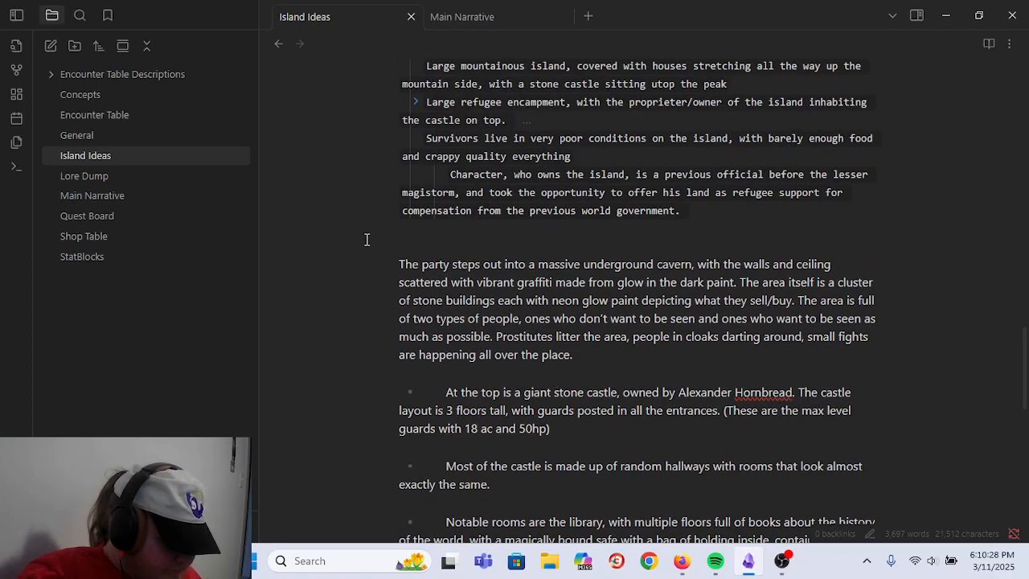
key("Return")
type("Alexander ")
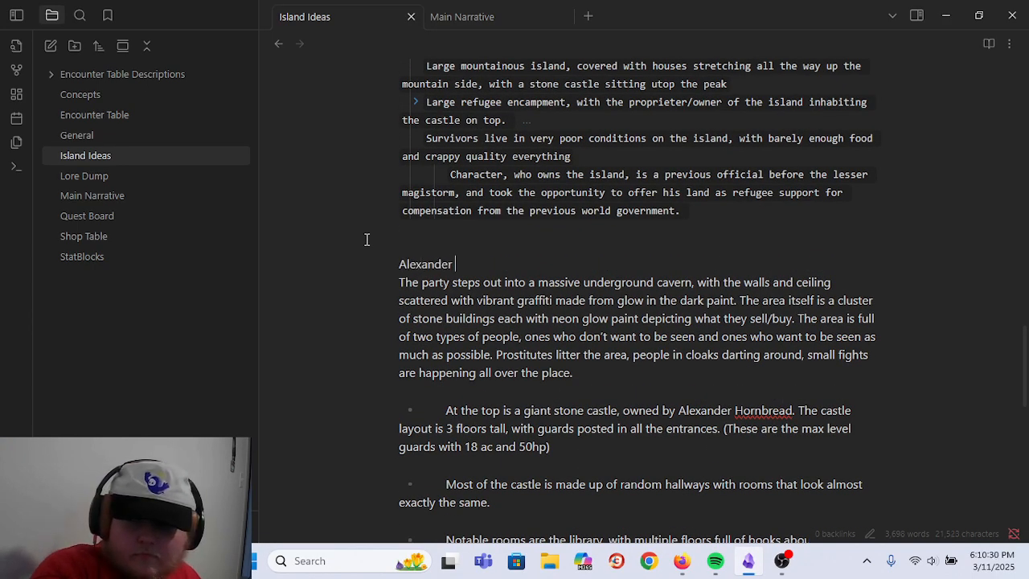
type("Hornbread")
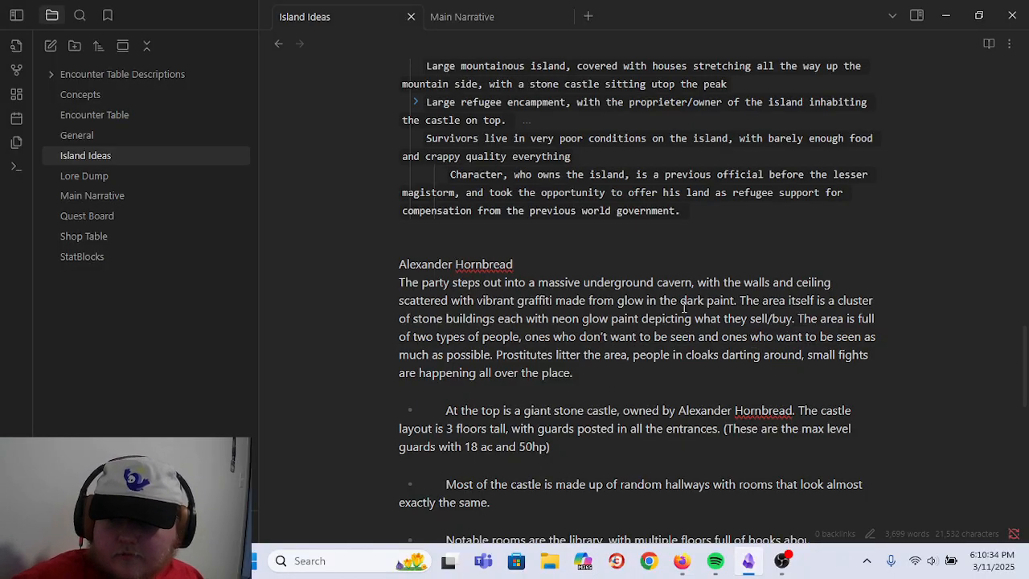
scroll(553, 258, "up", 1)
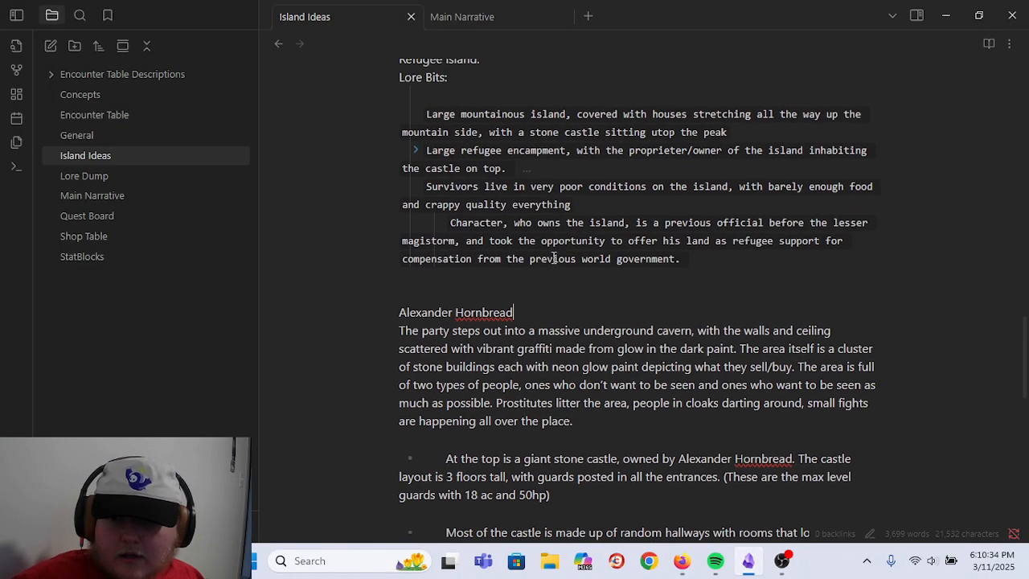
right_click(489, 313)
left_click(769, 321)
scroll(528, 321, "up", 3)
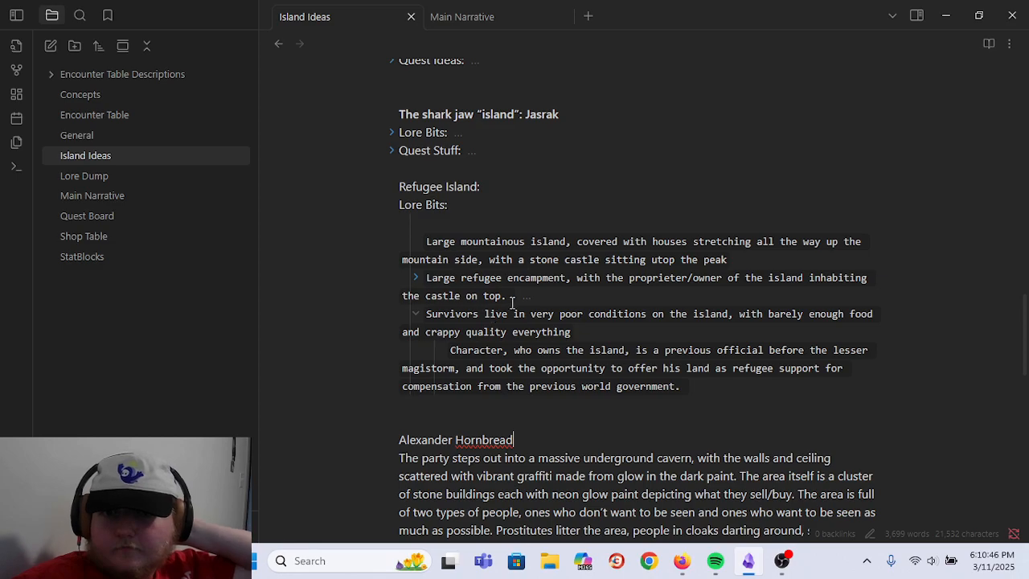
- Create a new top-level folder named "Character Descriptions" in the vault
right_click(96, 362)
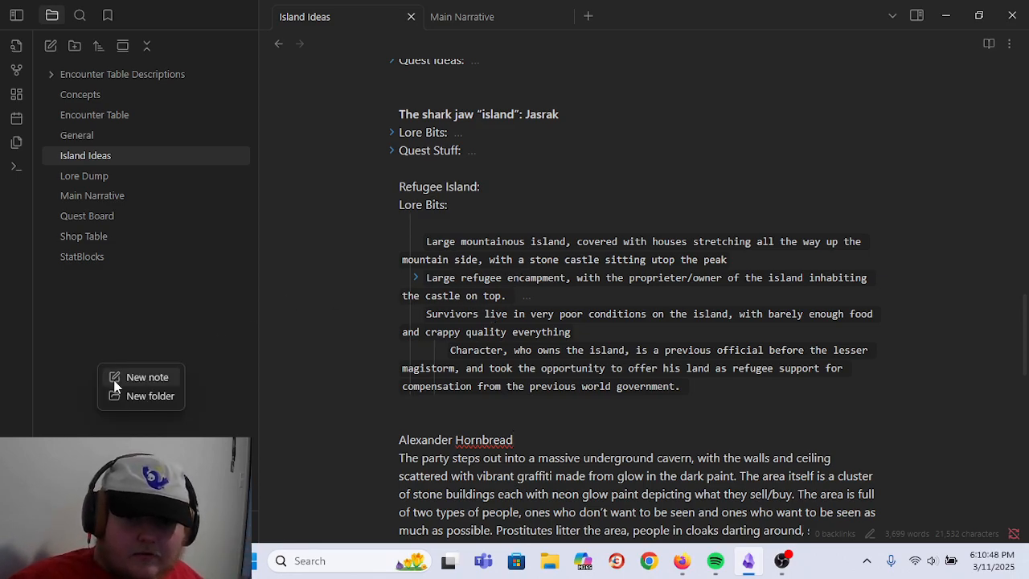
left_click(146, 395)
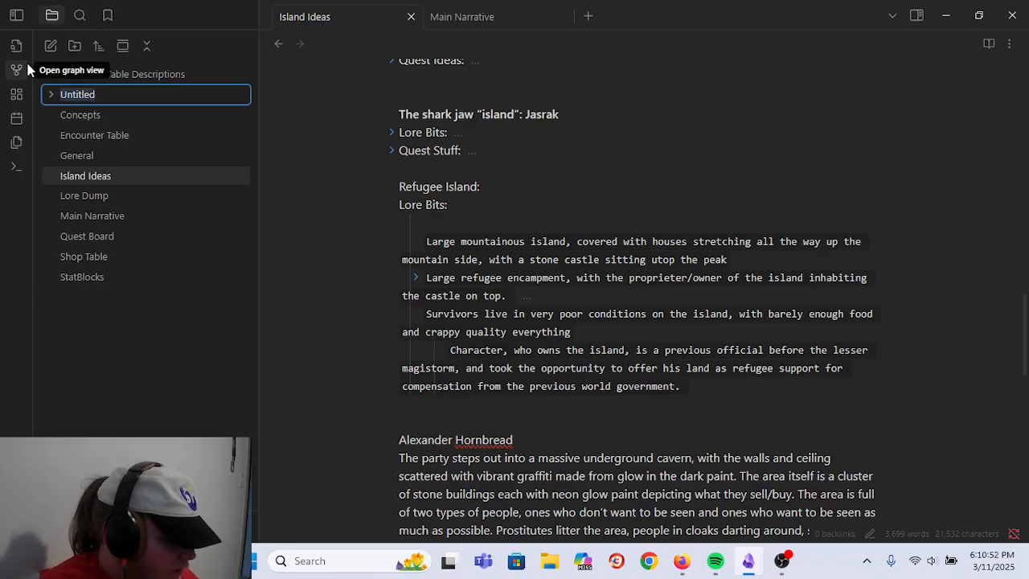
type("Character De")
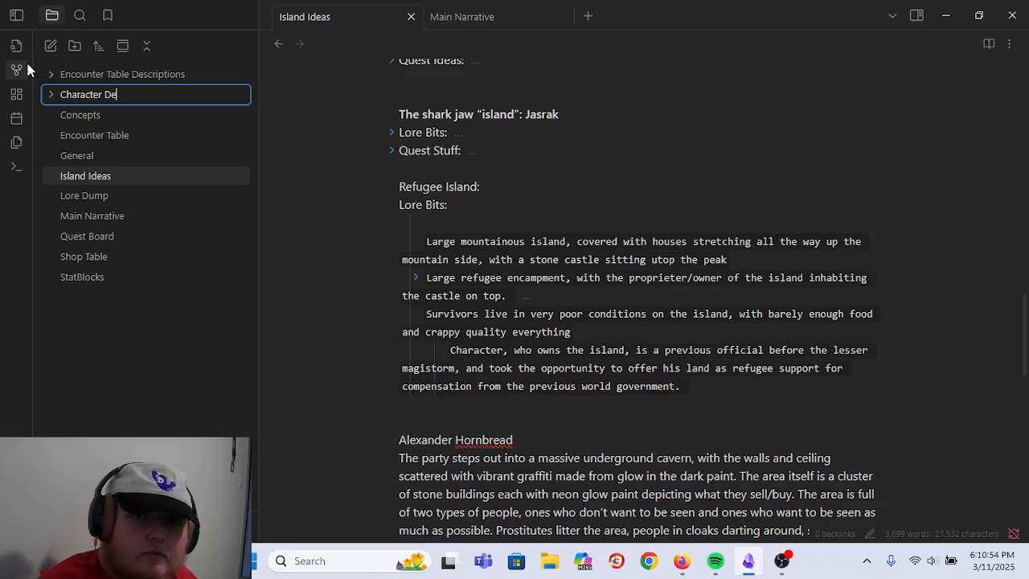
type("scriptions")
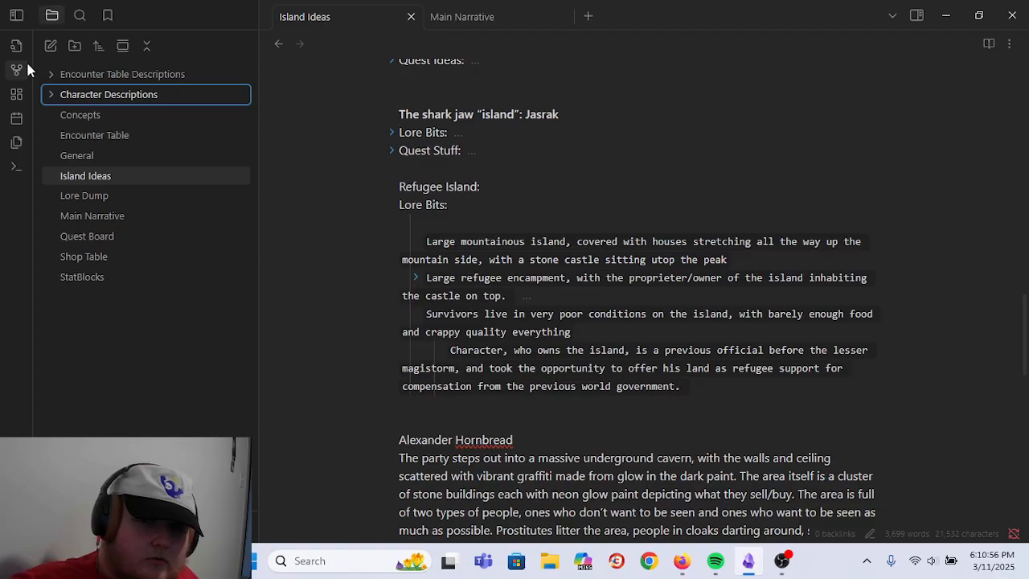
key("Return")
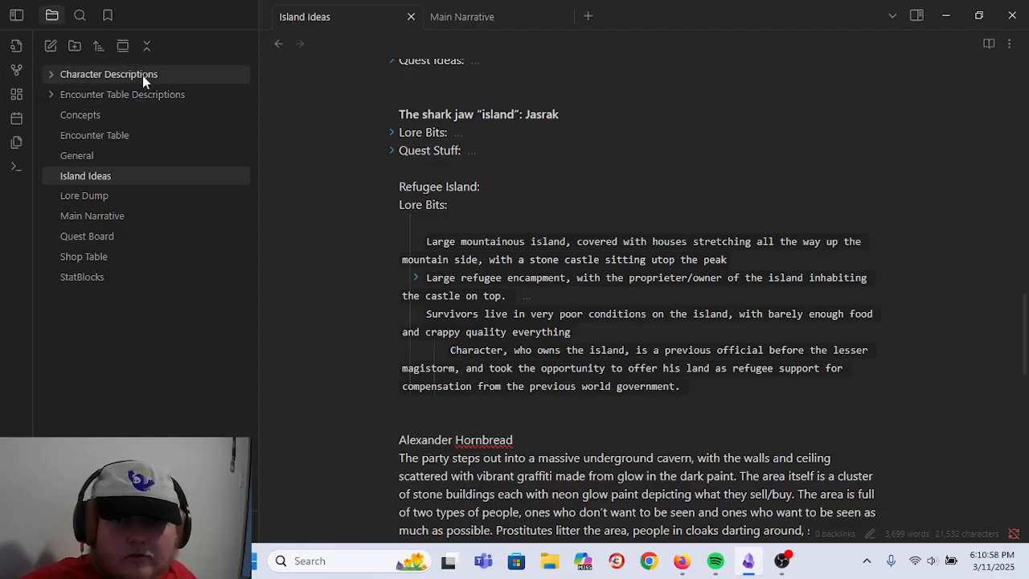
- Create a new note inside the Character Descriptions folder
right_click(142, 76)
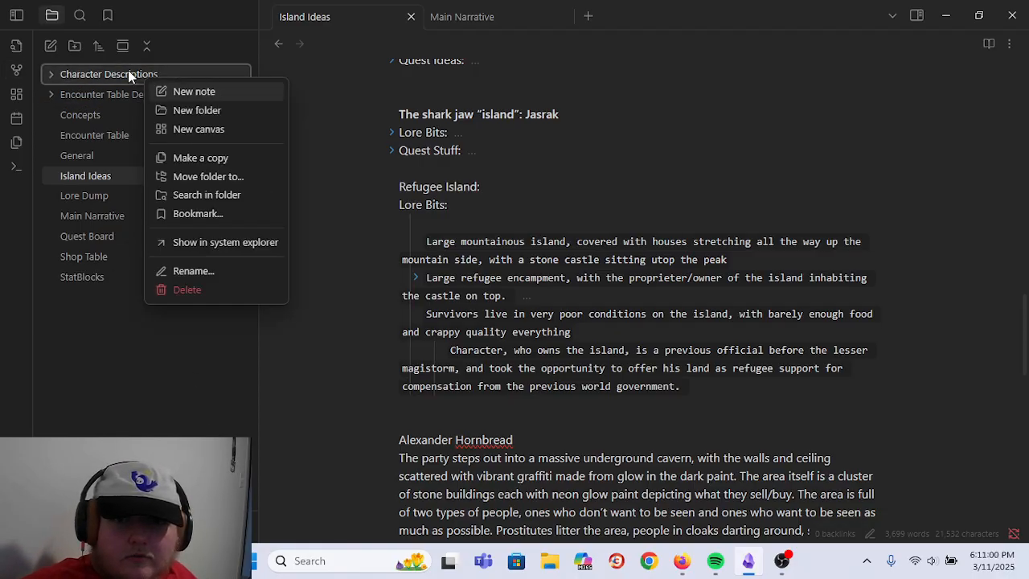
left_click(50, 72)
right_click(50, 72)
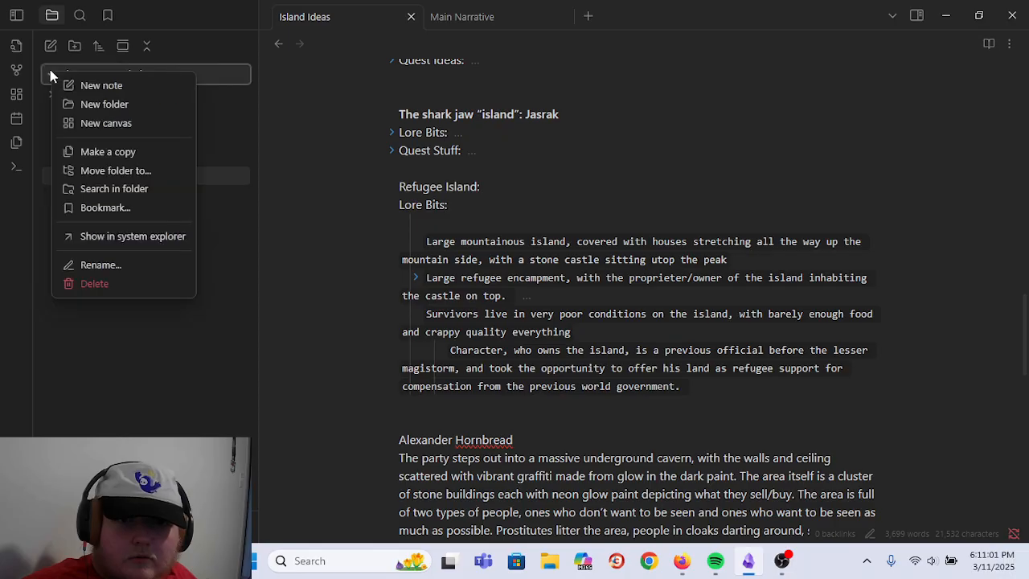
left_click(107, 83)
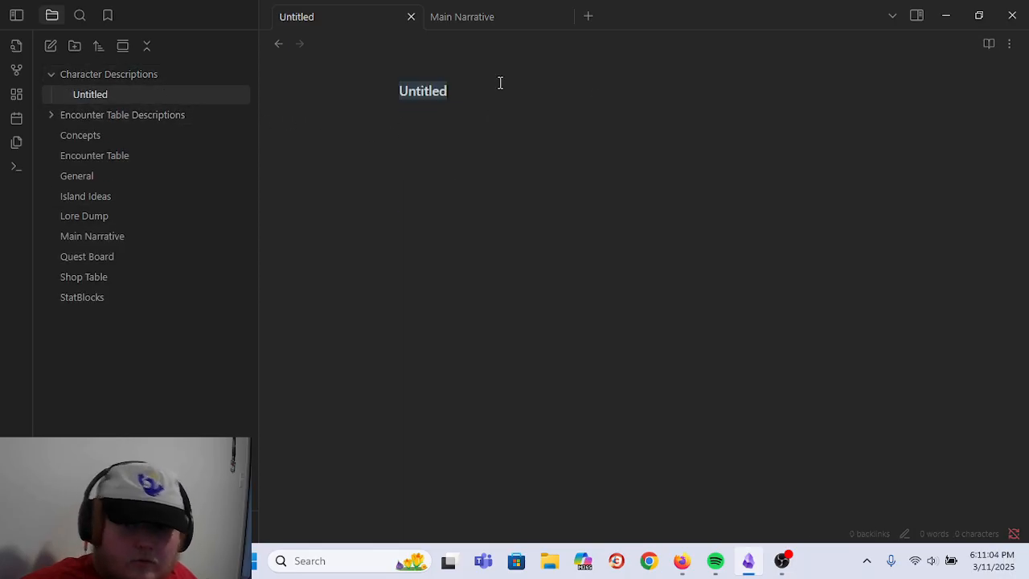
- Start the new character note's title with the castle owner's full name followed by "(Ruler of"
type("Alexander")
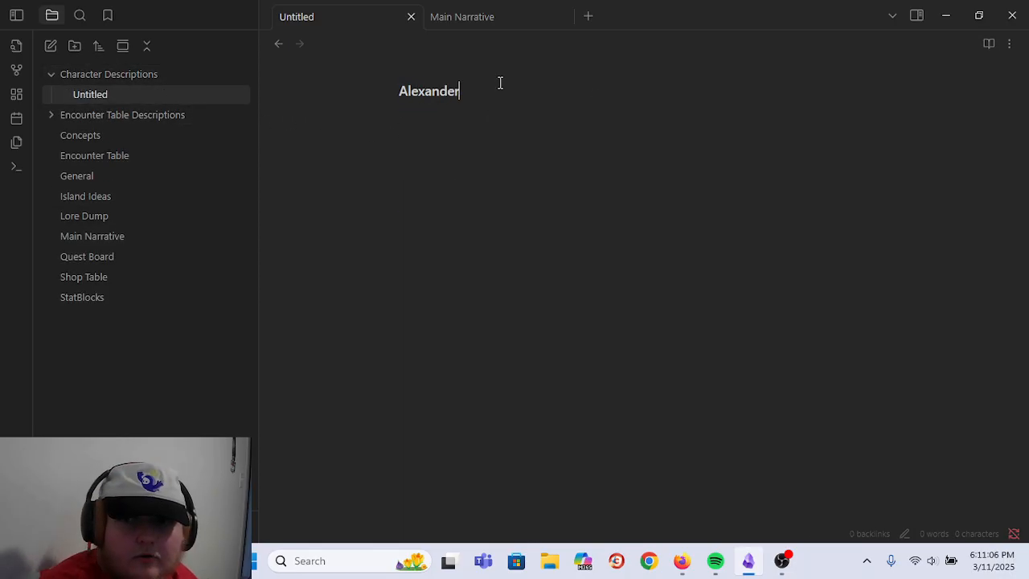
type(" Hornbread (")
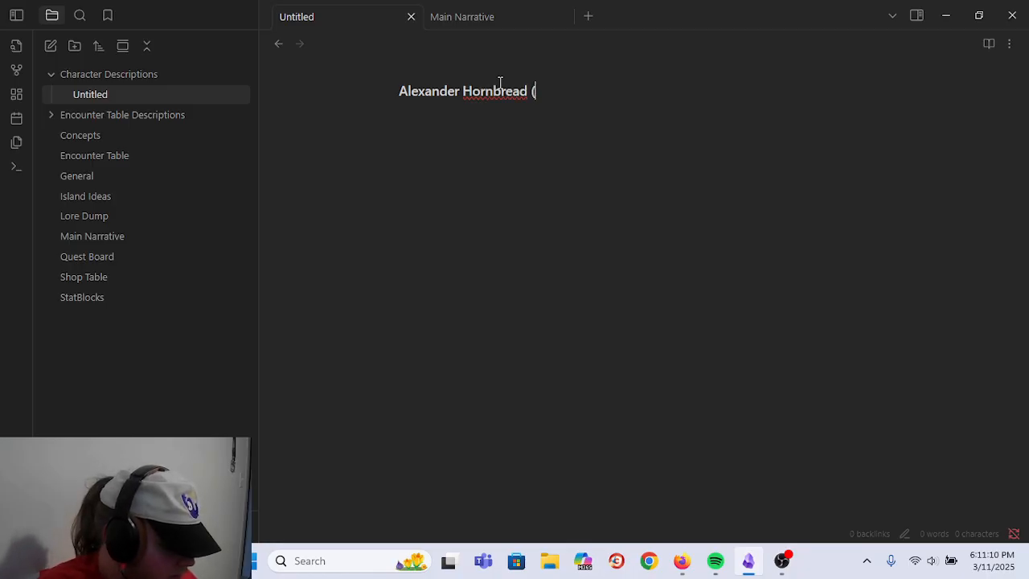
type("Ruler of")
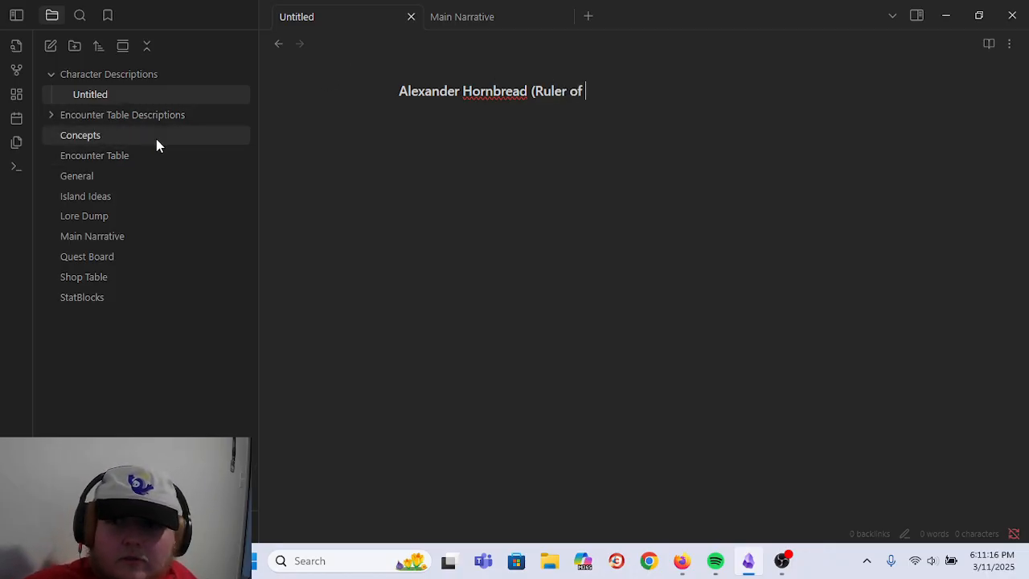
- In Island Ideas, add the spaced letters "S U R V I V E" and the name "Vursive" after the Refugee Island heading
left_click(100, 201)
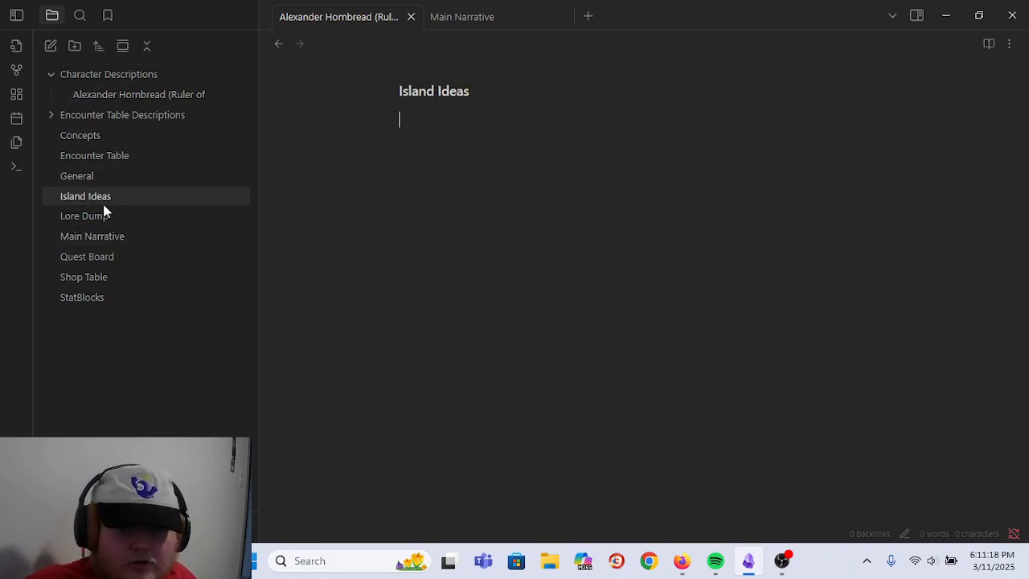
scroll(544, 287, "down", 10)
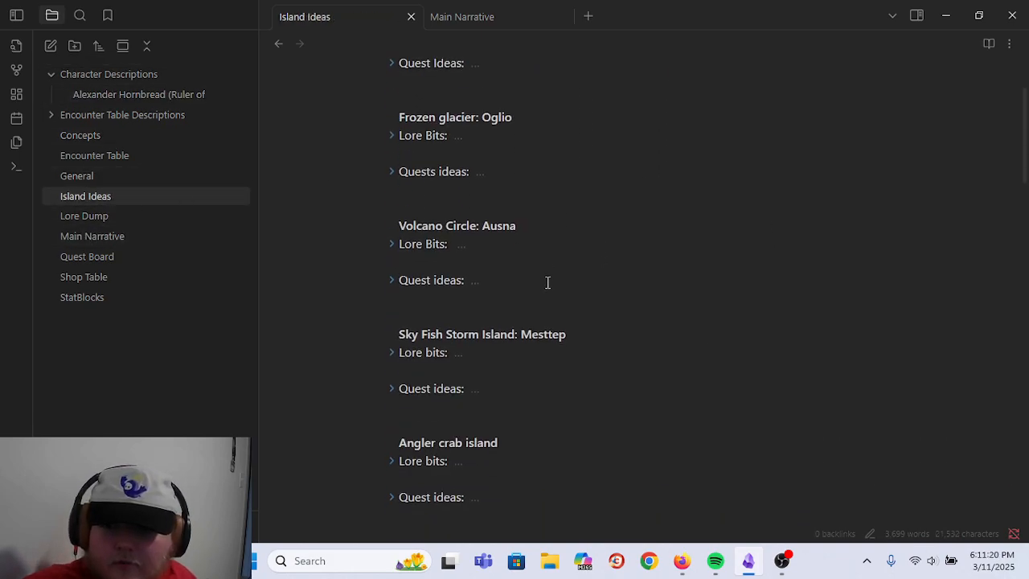
scroll(596, 264, "down", 8)
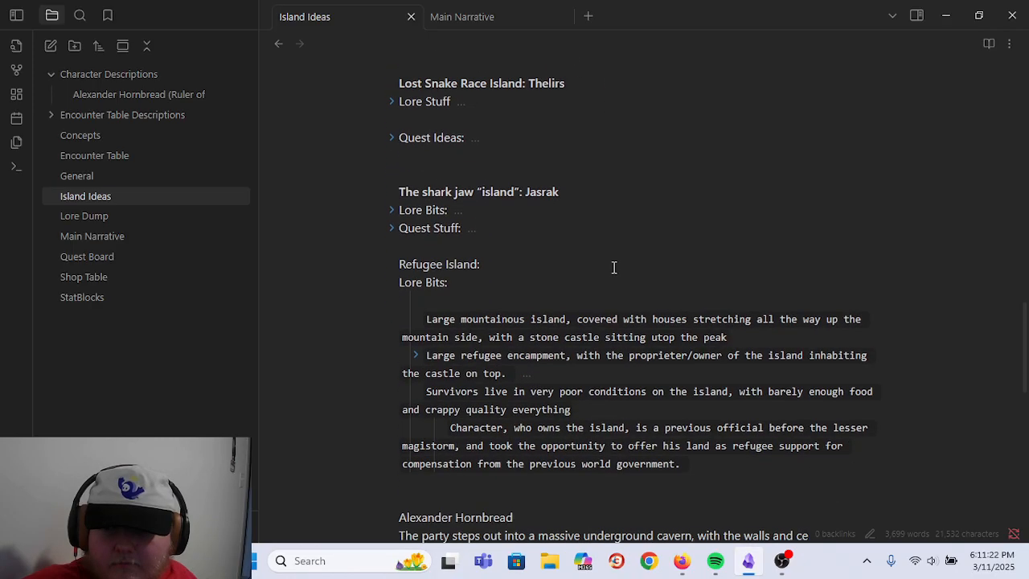
left_click(551, 269)
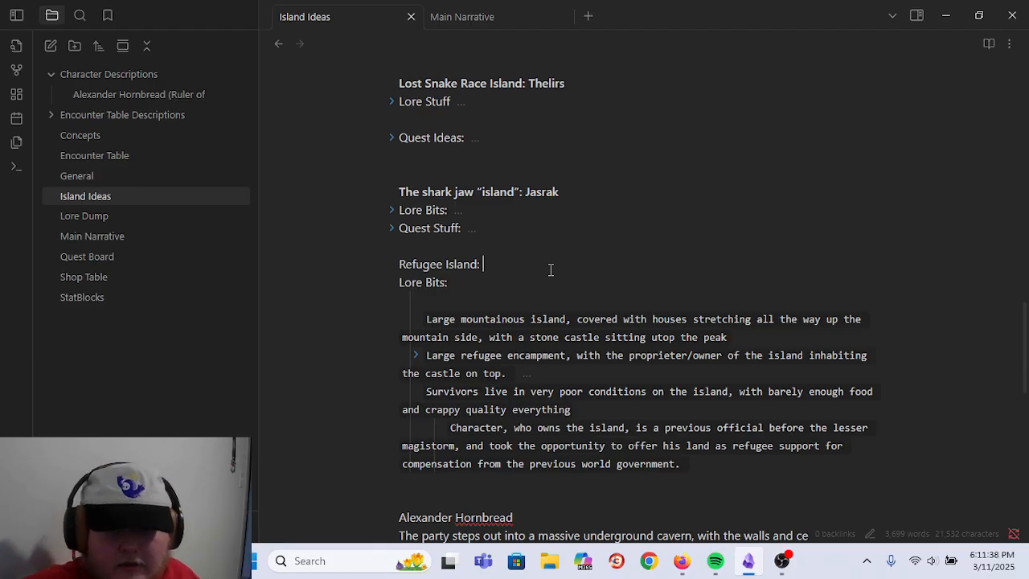
type("S U ")
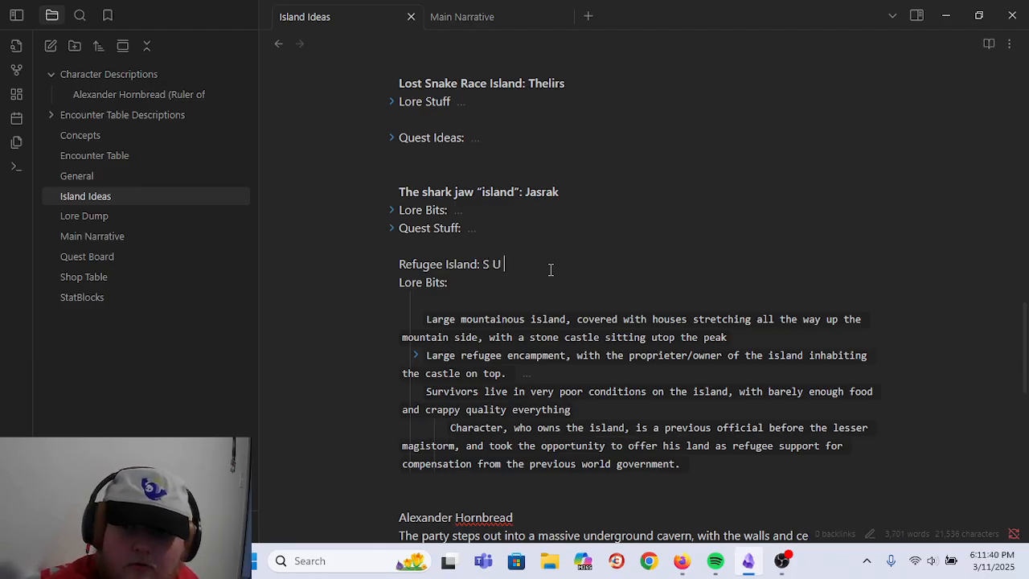
type("R V I V E")
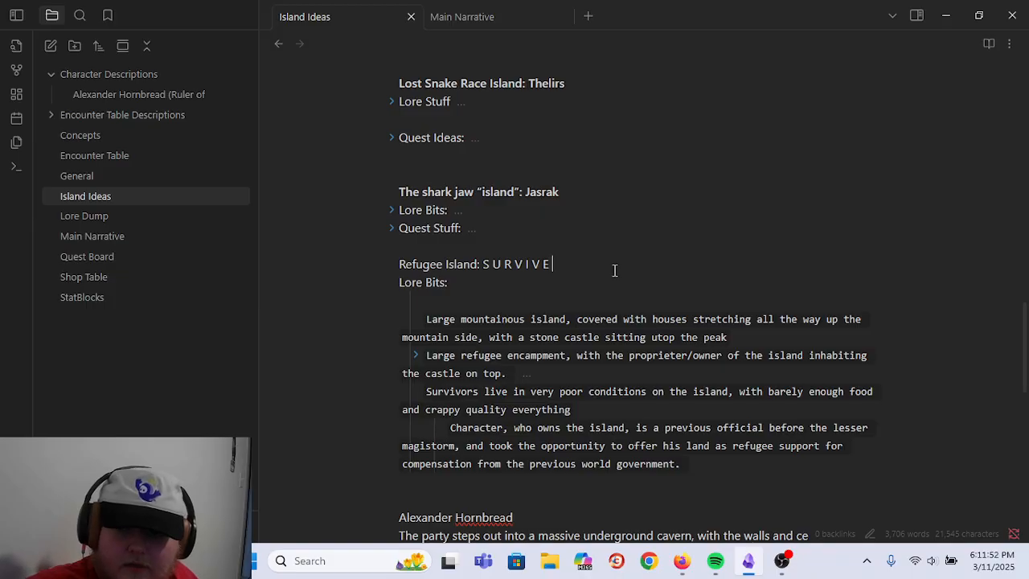
type("Vursive")
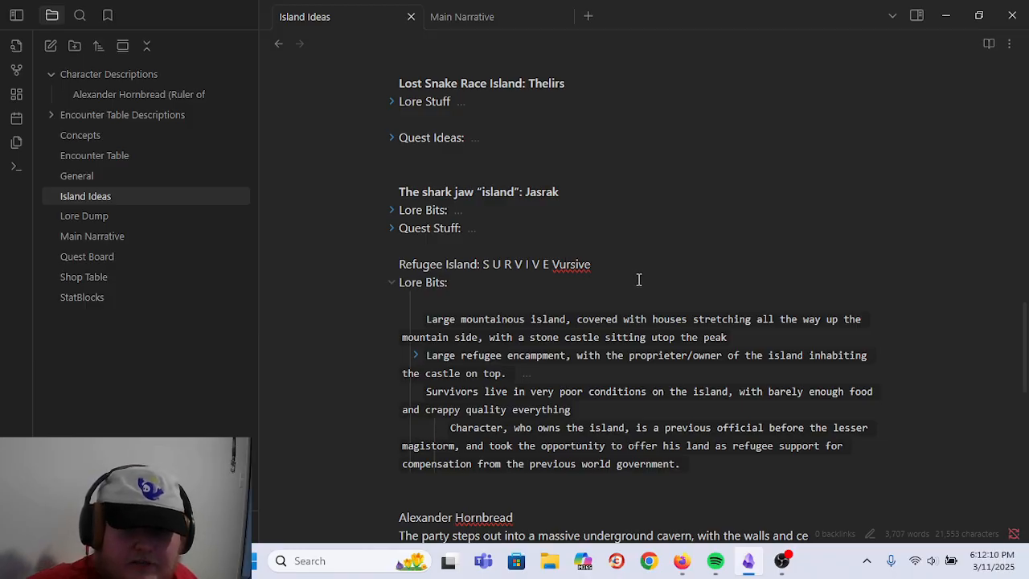
- Respell the island name after the spaced letters as "Virsuve"
key("BackSpace")
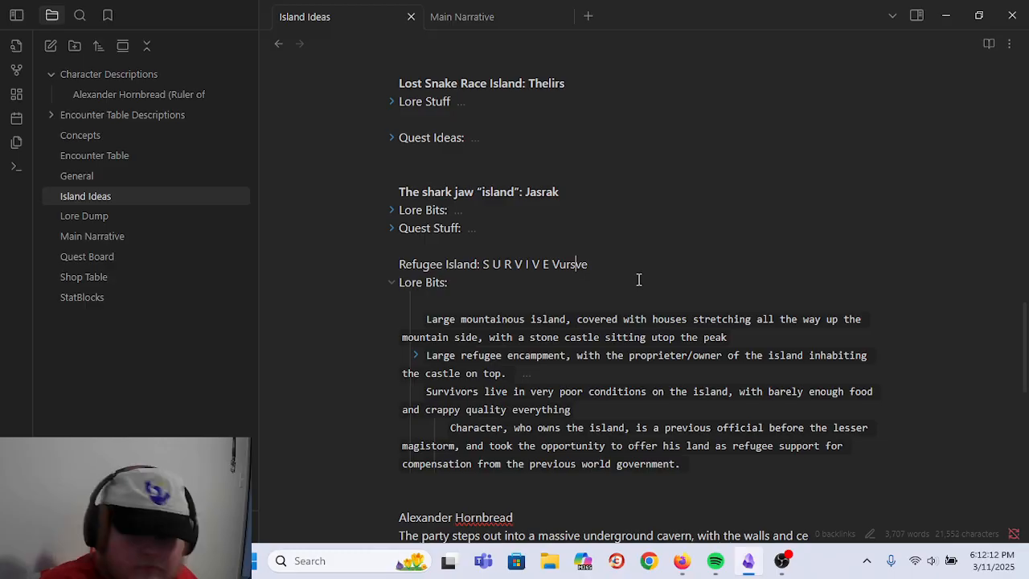
type("i")
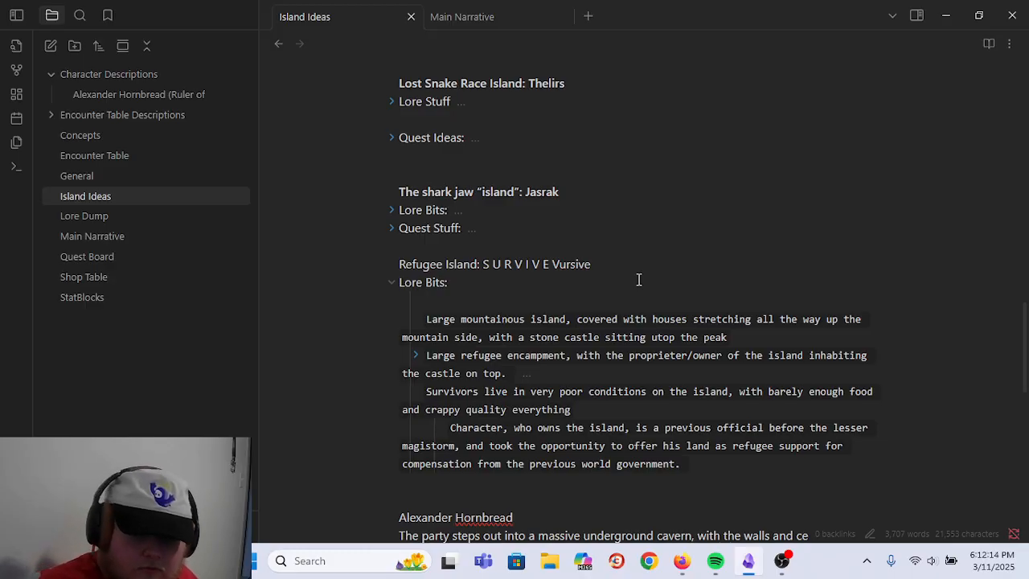
key("BackSpace")
type("u")
key("BackSpace")
type("orsu")
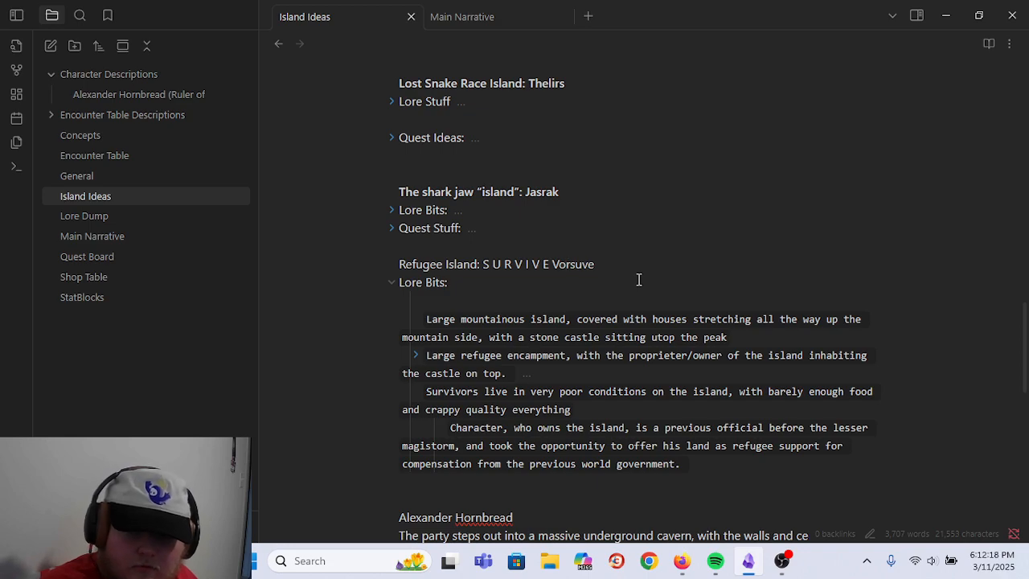
key("BackSpace")
type("i")
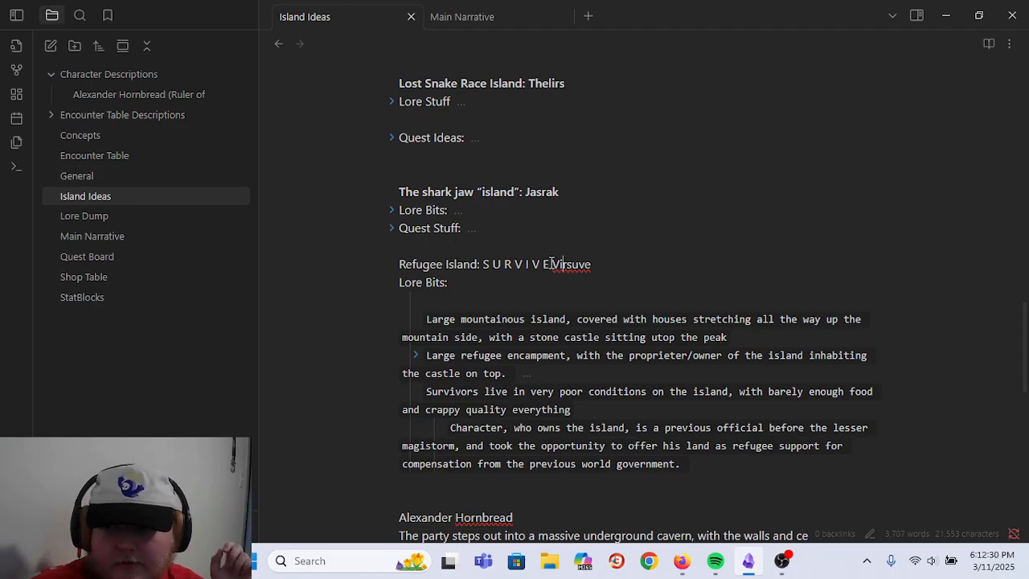
- Remove the spaced letters from the Refugee Island heading and add "/ Vursive" after "Virsuve"
left_click_drag(553, 264, 485, 264)
mouse_move(705, 576)
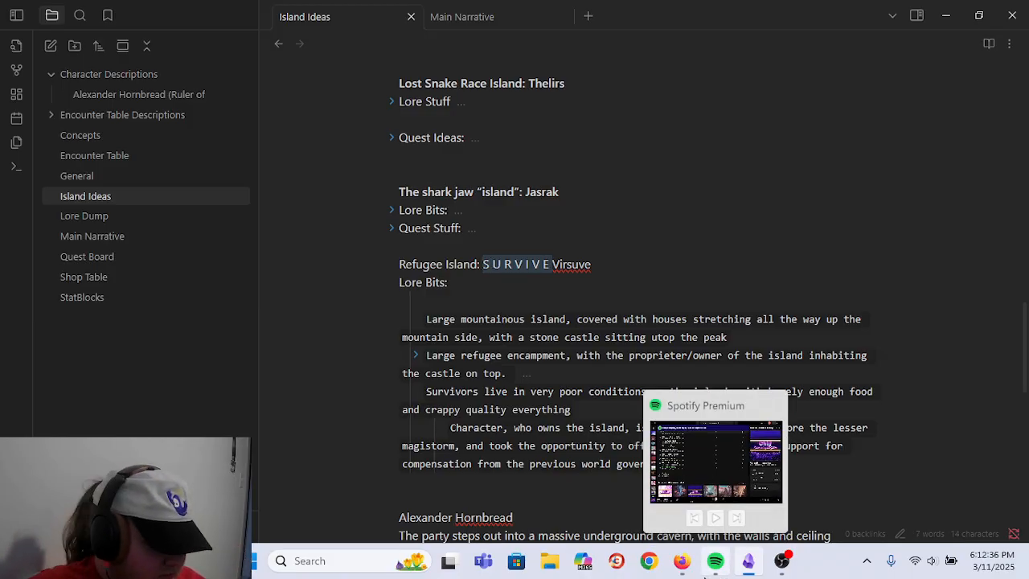
key("BackSpace")
left_click(600, 243)
left_click(647, 271)
type("/")
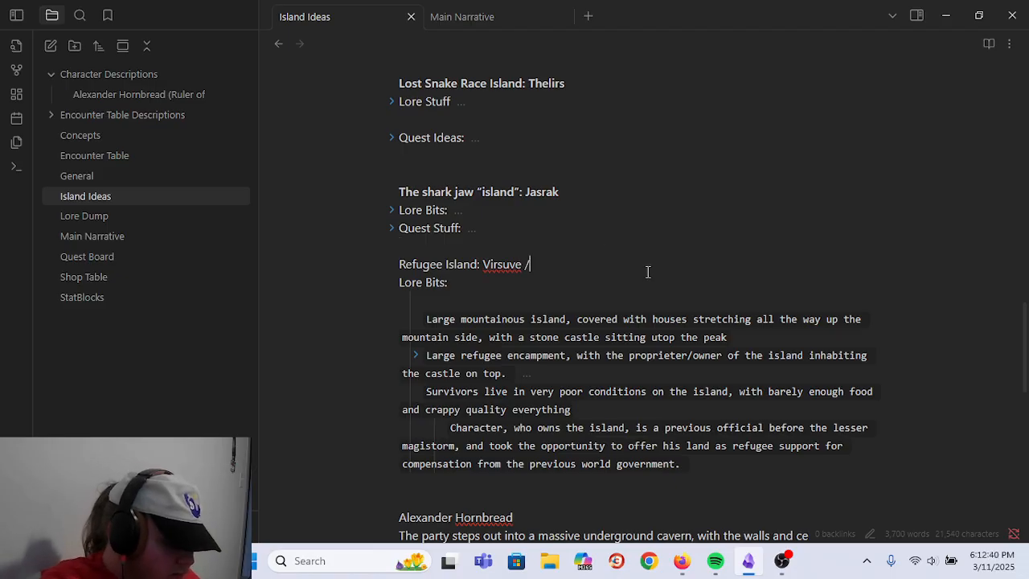
type(" V")
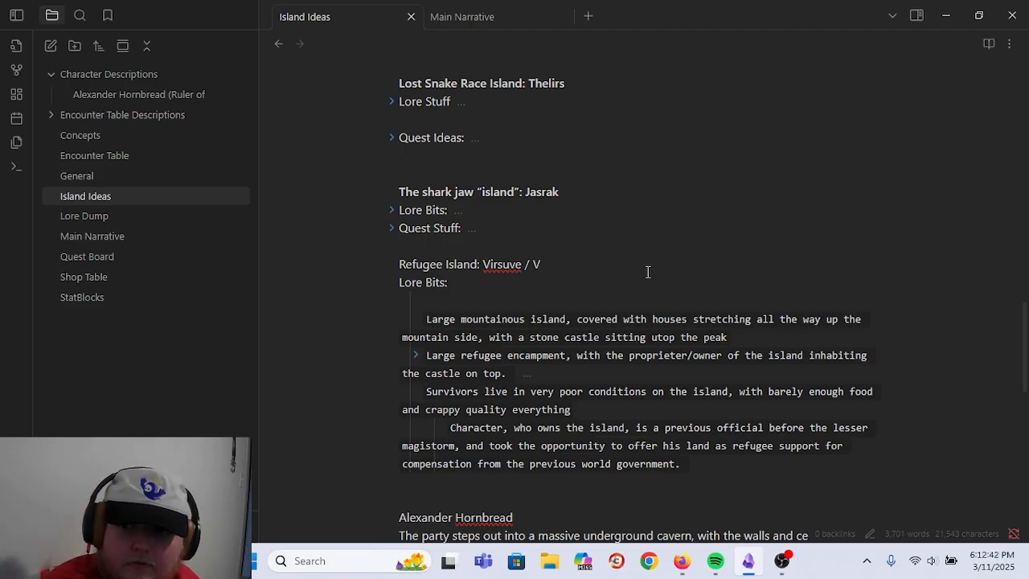
type("ursive")
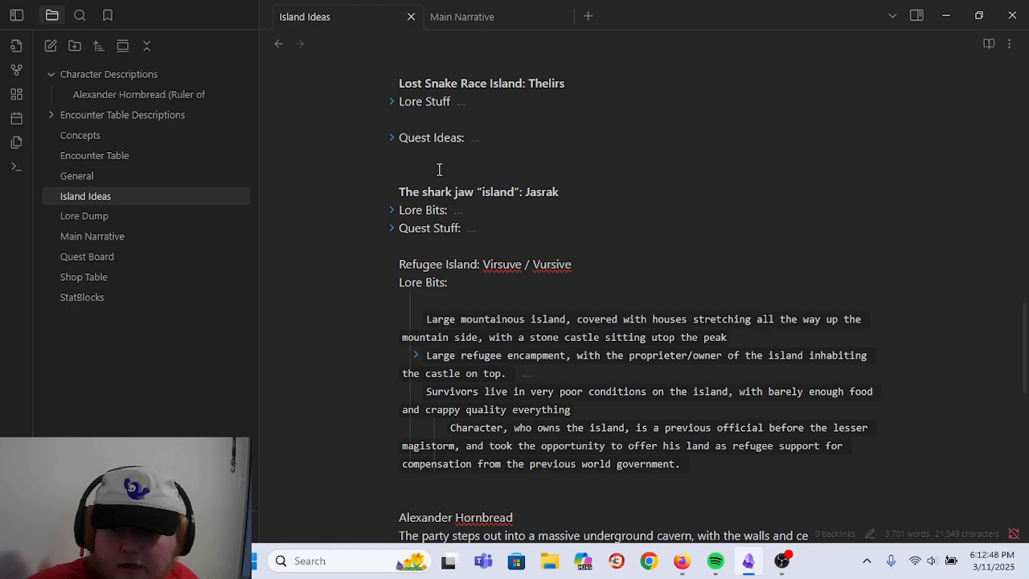
- Return to the castle owner's character note and extend its title with "Vursive" after "Ruler of"
scroll(631, 335, "down", 3)
scroll(631, 336, "down", 3)
scroll(330, 136, "up", 5)
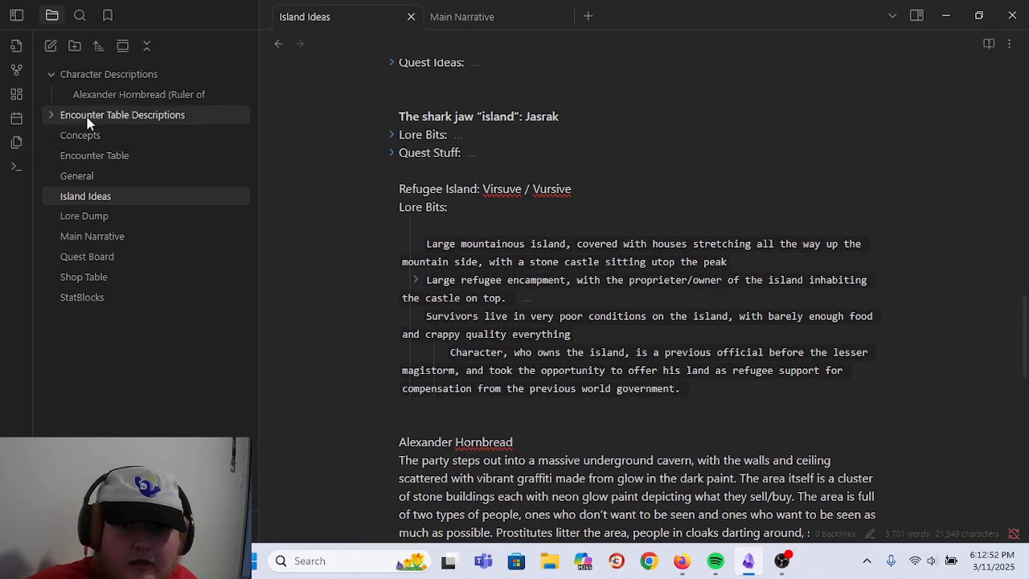
left_click(625, 81)
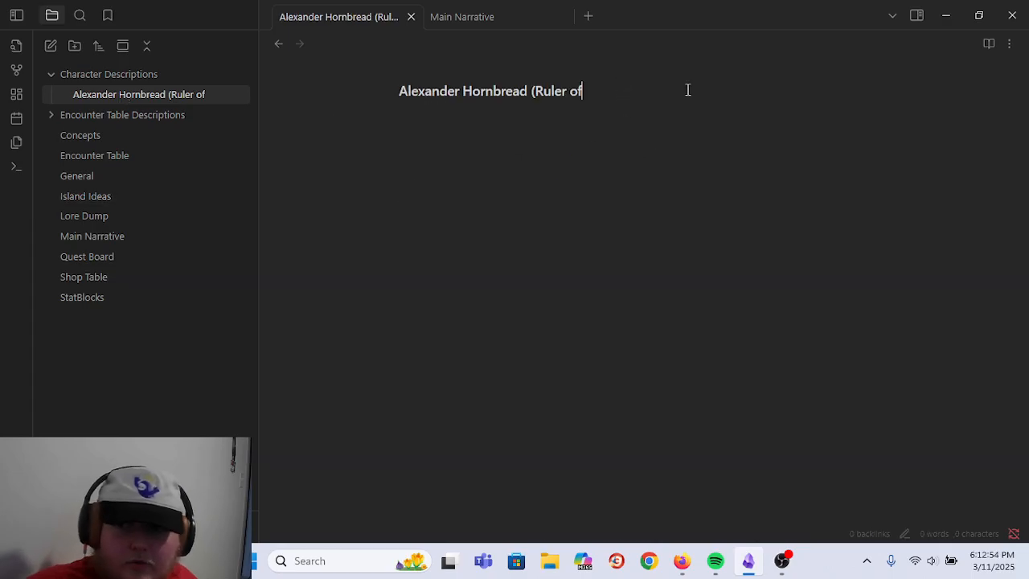
type("Vu")
key("BackSpace")
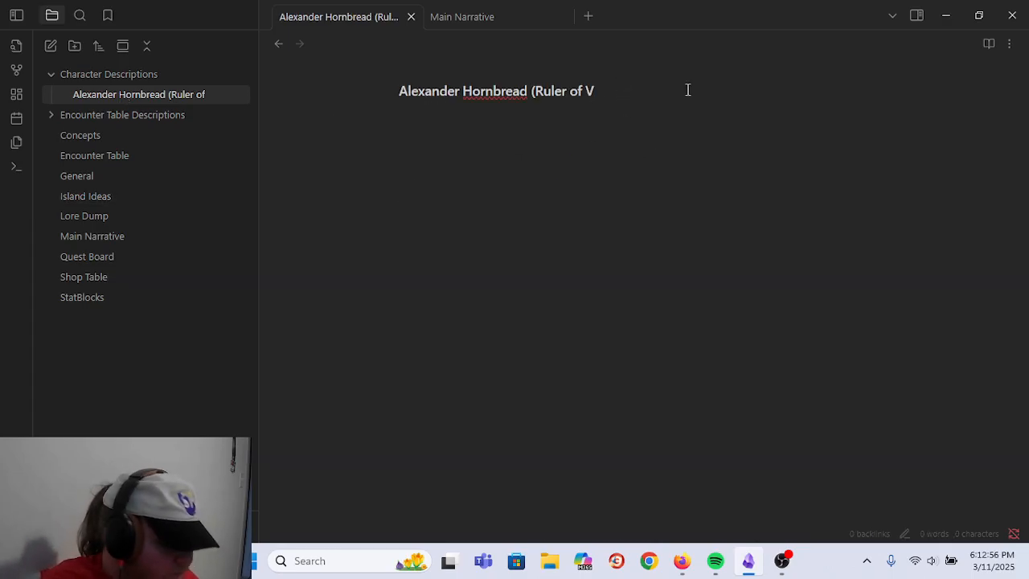
type("ersive")
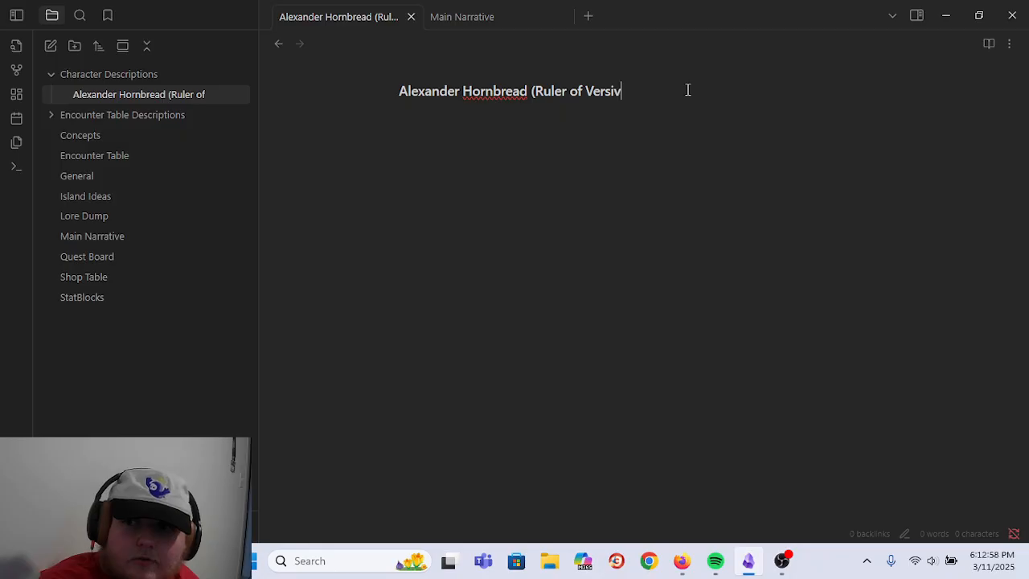
key("BackSpace")
key("BackSpace")
key("BackSpace")
key("BackSpace")
type("ursive")
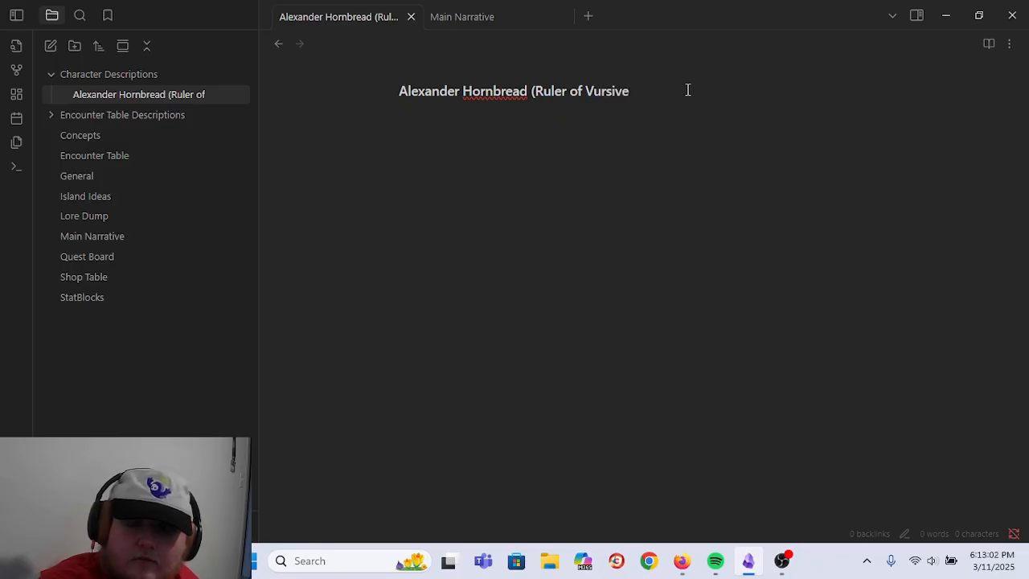
type(" / Virsuve")
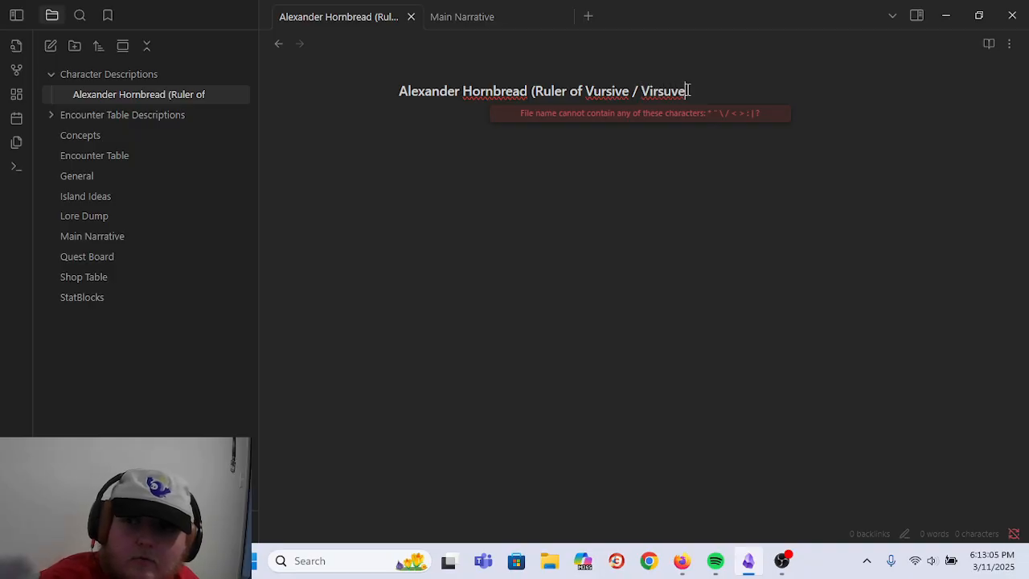
key("BackSpace")
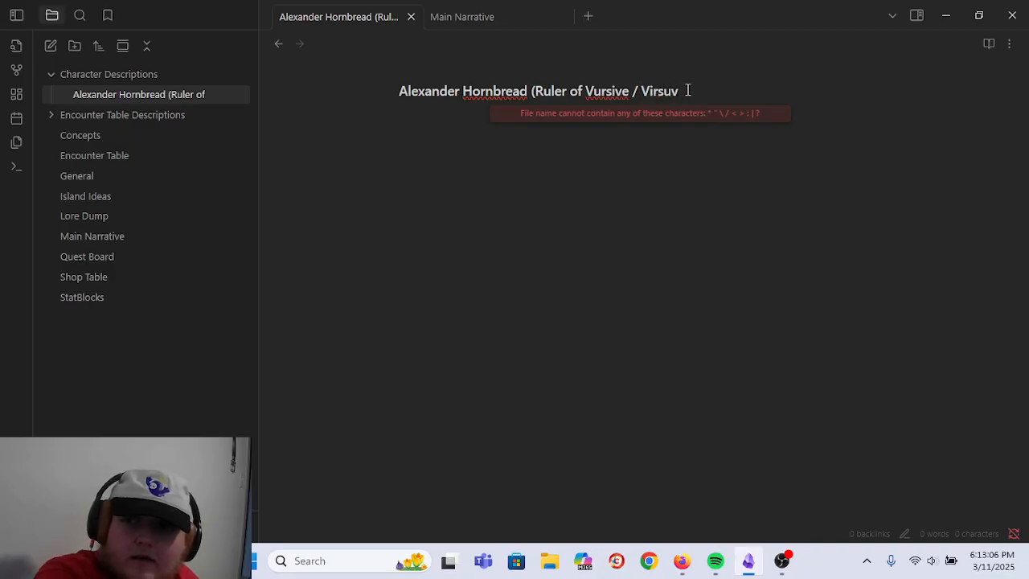
key("BackSpace")
key("BackSpace")
key("BackSpace")
key("BackSpace")
key("BackSpace")
key("BackSpace")
key("BackSpace")
key("BackSpace")
type("p")
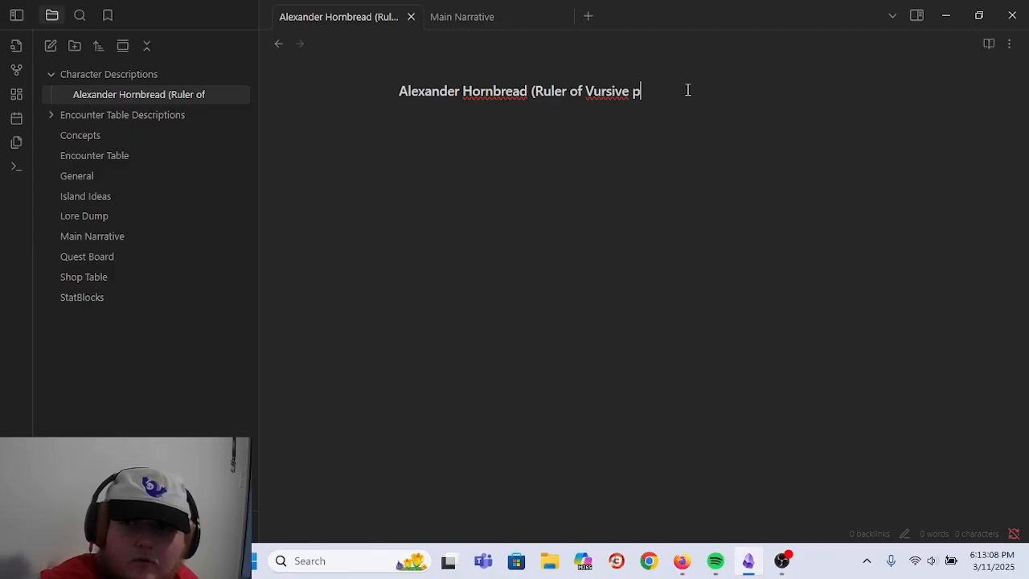
key("BackSpace")
- Finish the character note's title with "or Virsuve)" after "Vursive"
type("or ")
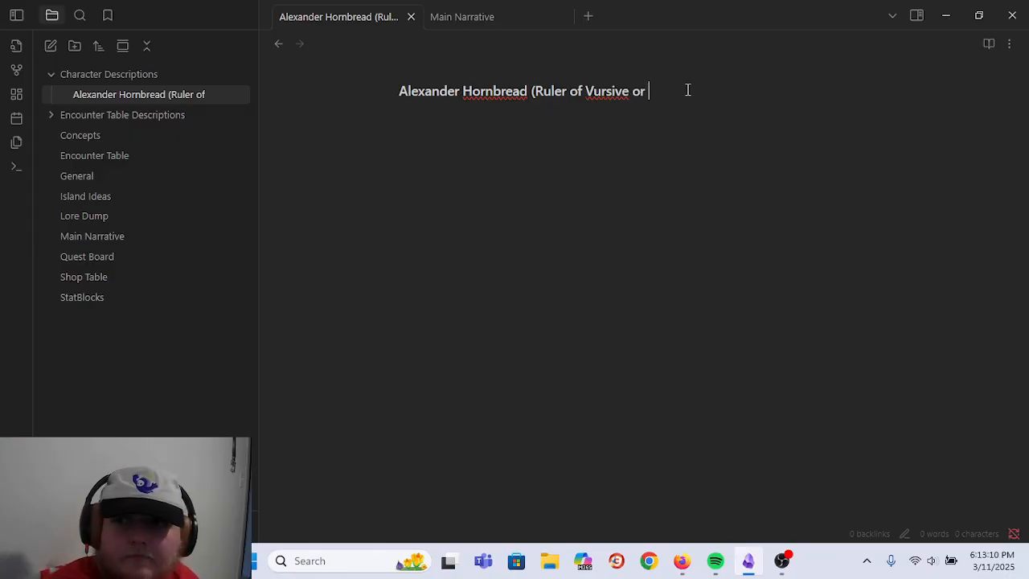
type("Virsuve)")
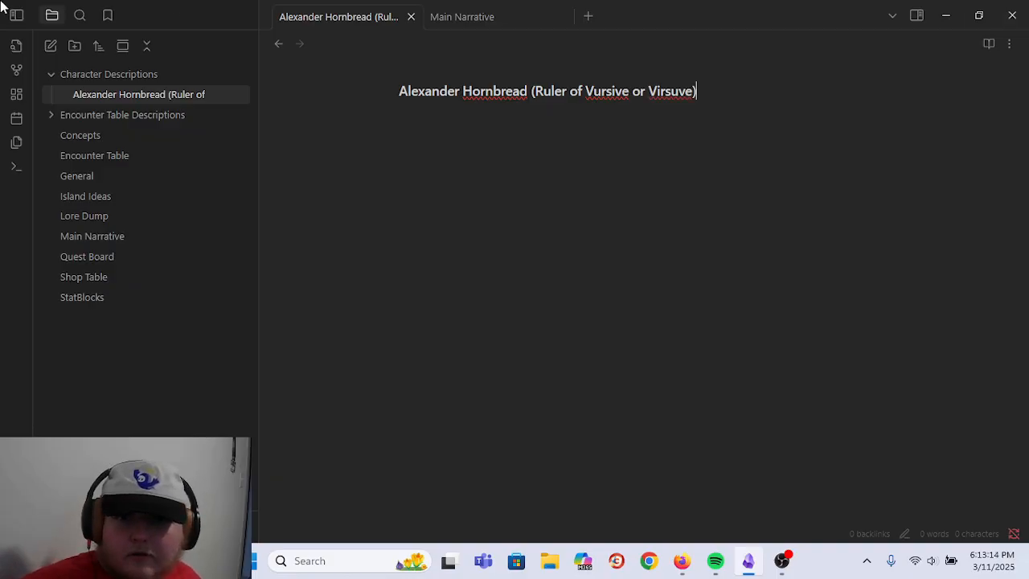
key("Return")
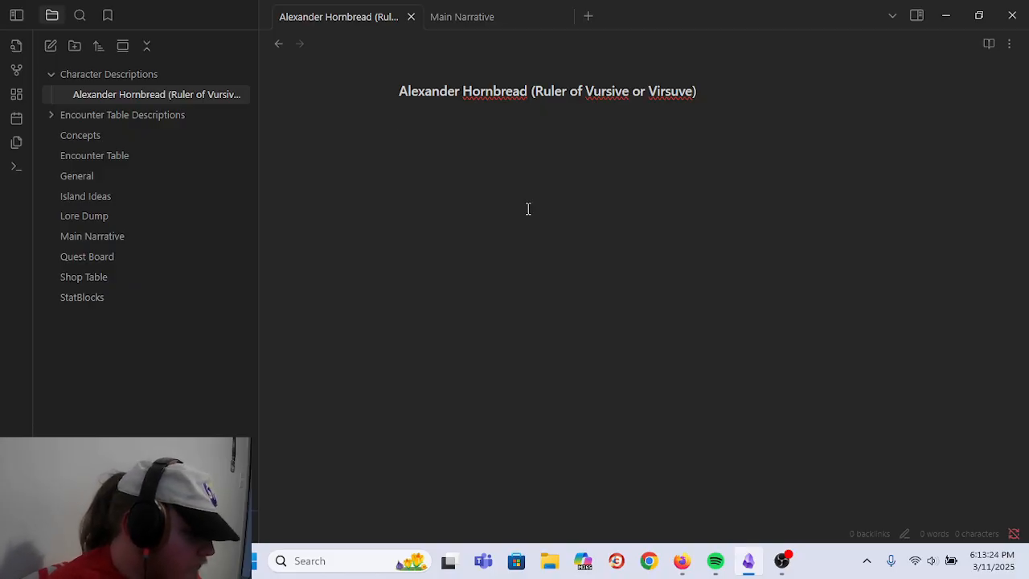
- Write "Corrupt Ruler of the Refugee Island, Virsuve" as the first line of the empty character note
type("Corrut")
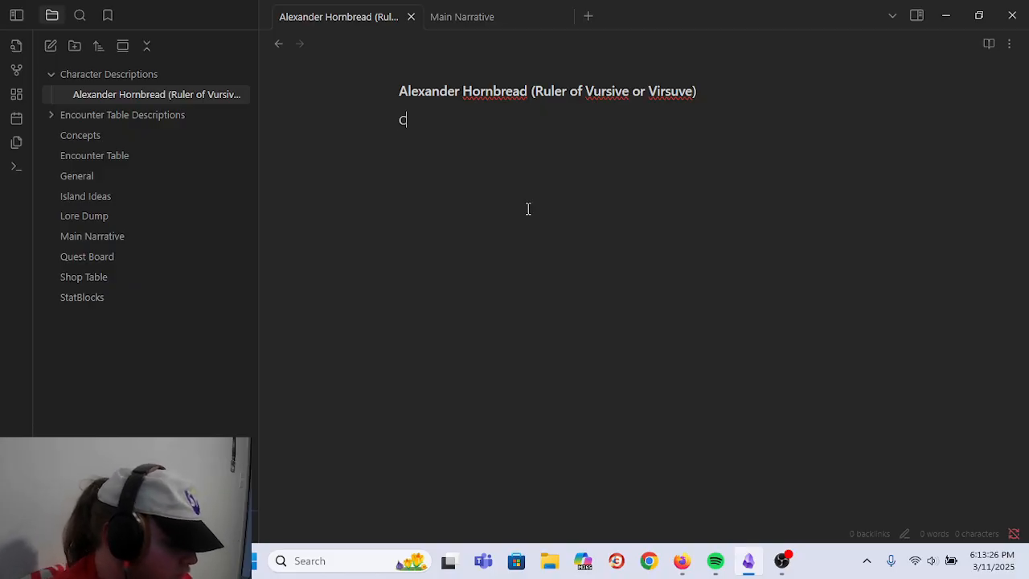
key("BackSpace")
key("BackSpace")
type("pt Ruler of the ")
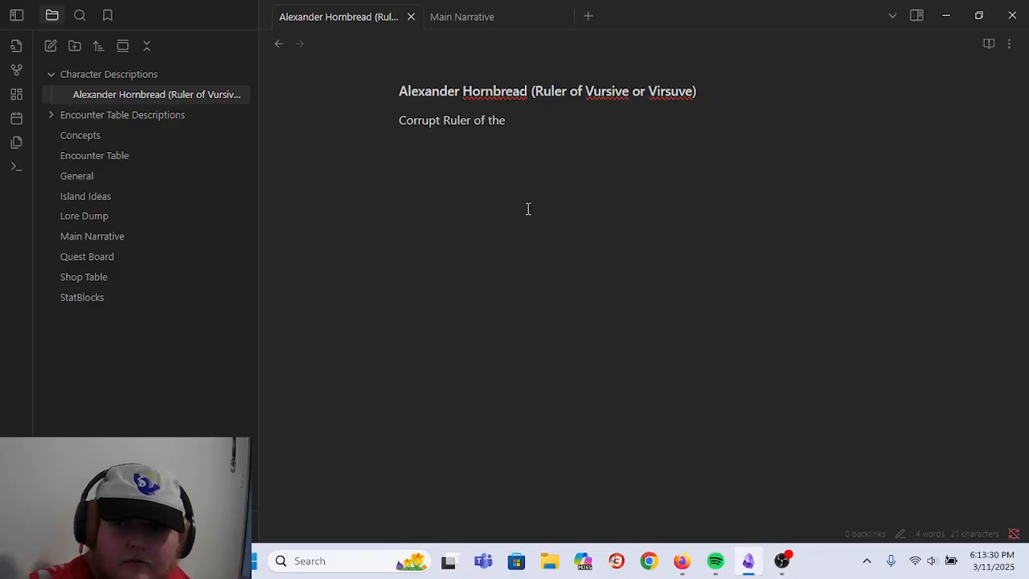
type("island")
key("BackSpace")
key("BackSpace")
key("BackSpace")
key("BackSpace")
key("BackSpace")
type("Refuge")
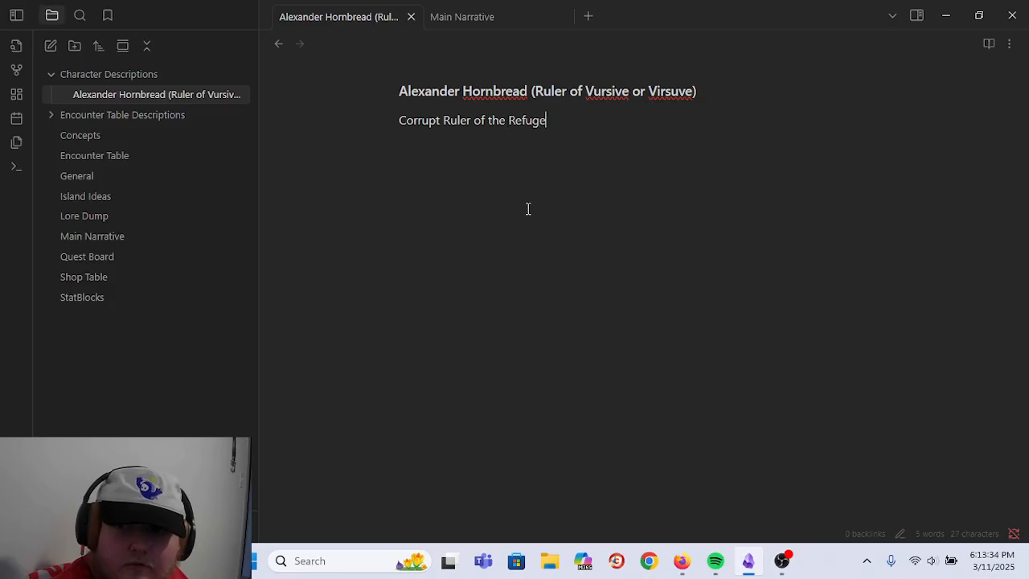
type("e Island, Virsuve")
key("BackSpace")
type("irsuve")
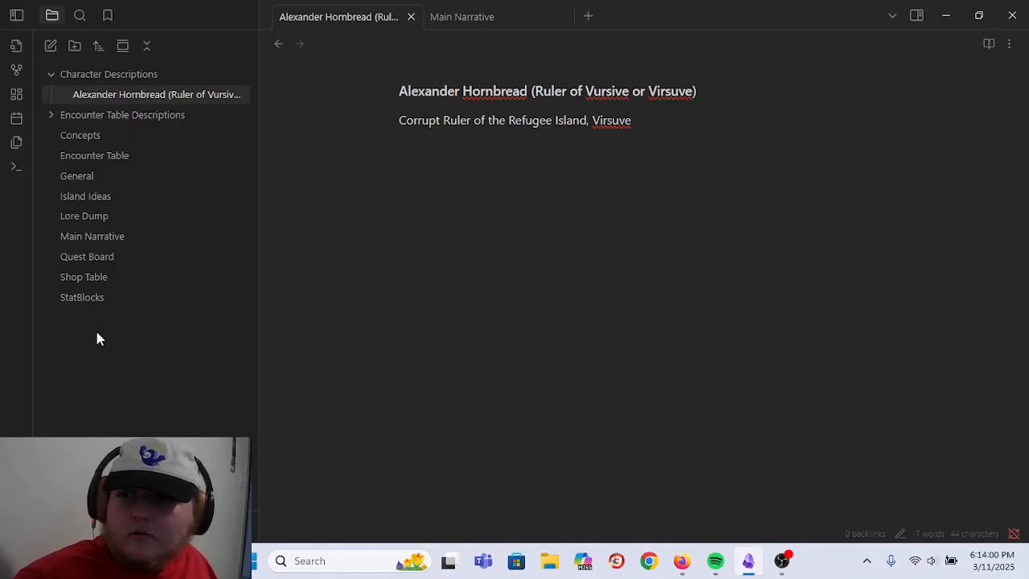
- Add "Virsuve" and the character's surname to the spelling dictionary
right_click(604, 120)
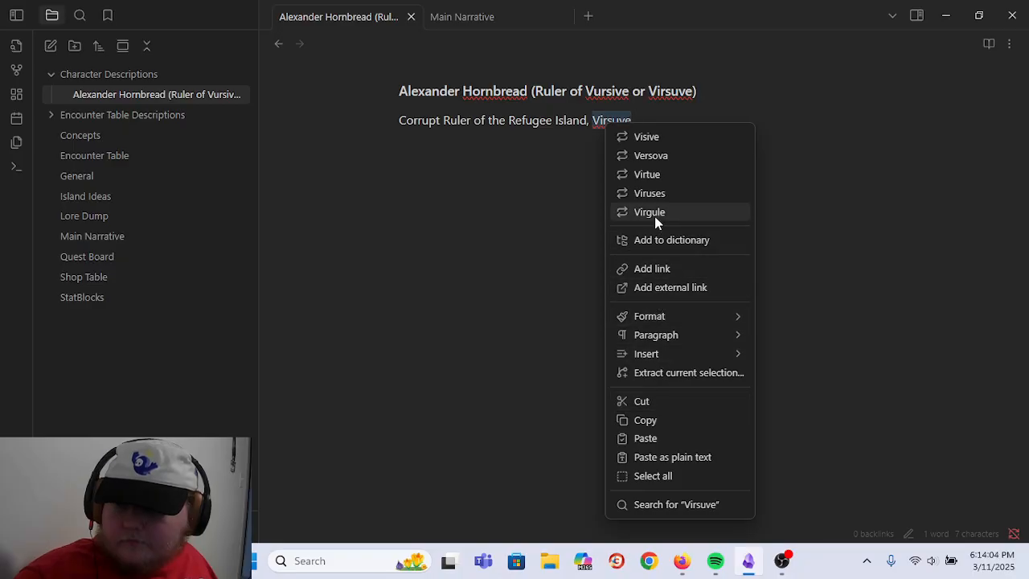
left_click(680, 246)
double_click(487, 84)
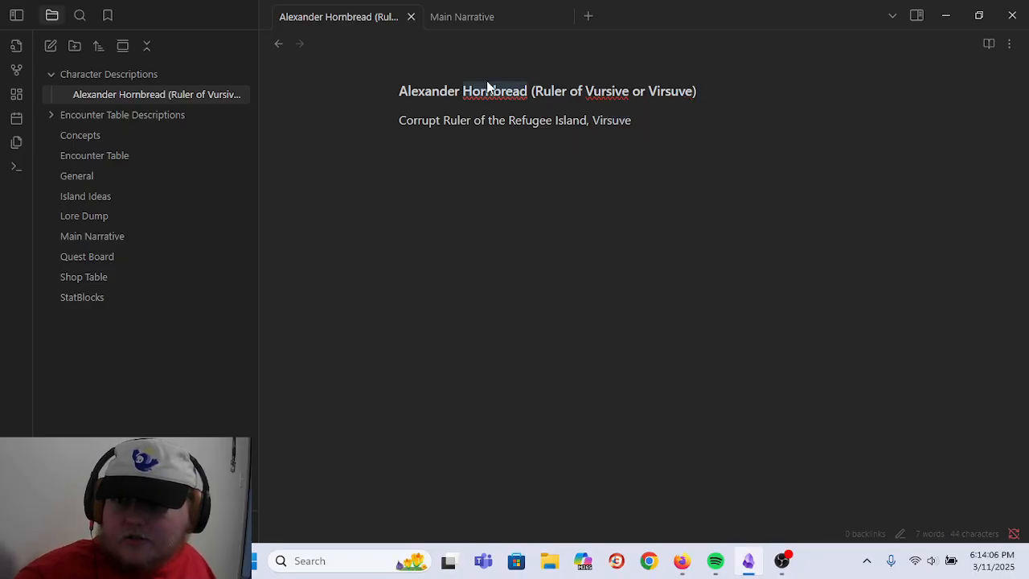
right_click(487, 82)
left_click(543, 147)
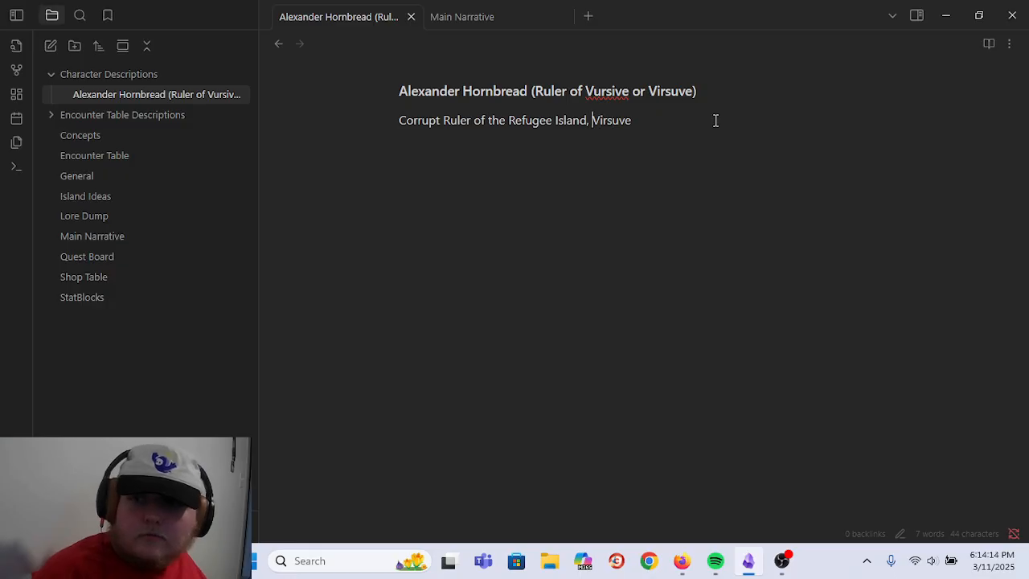
- Replace the comma before "Virsuve" in the first line with a semicolon and start a new paragraph below
key("BackSpace")
type(":")
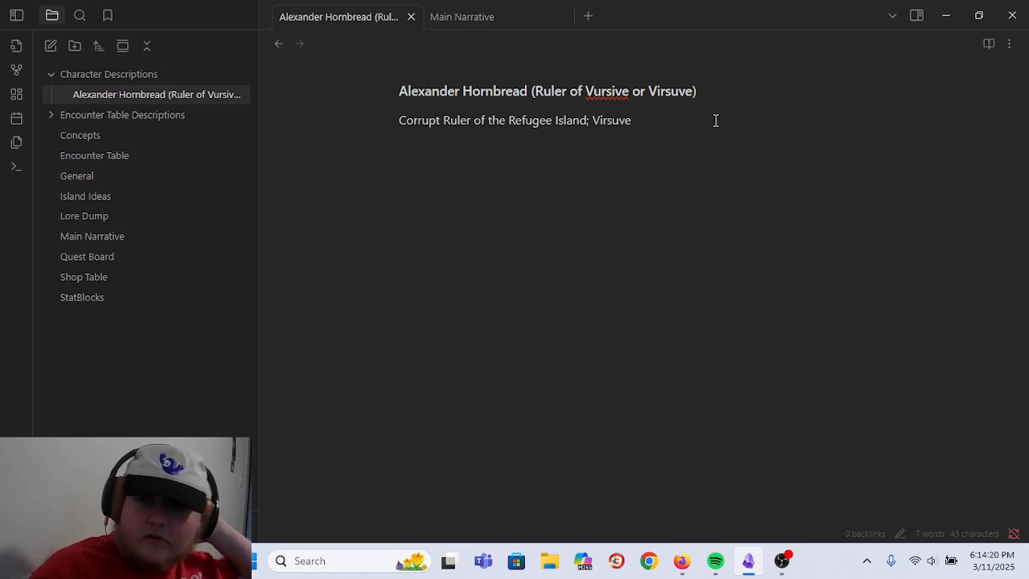
key("Return")
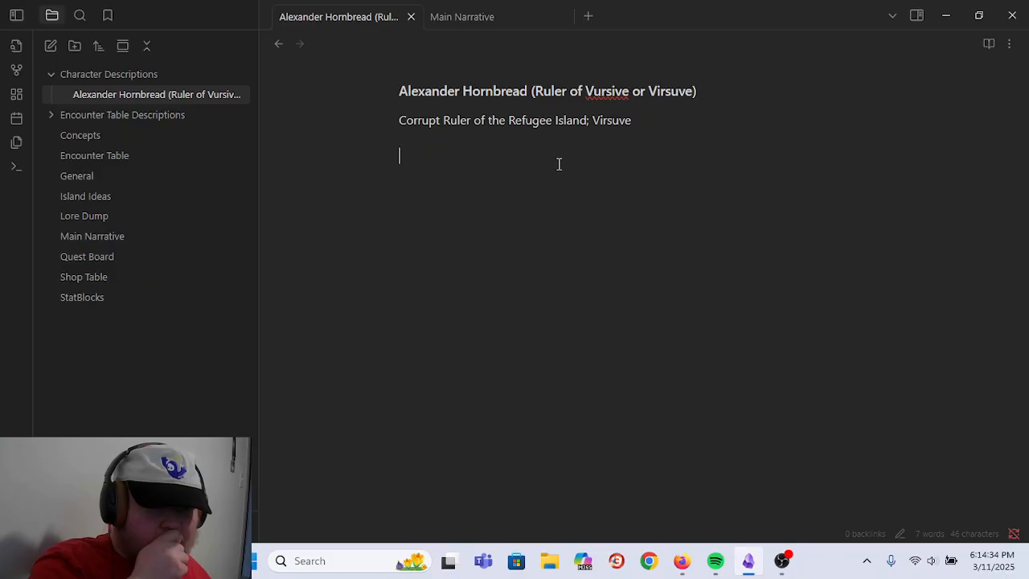
- Begin the second paragraph of the character note with "Owned Virsuve before"
type("Owned the islan")
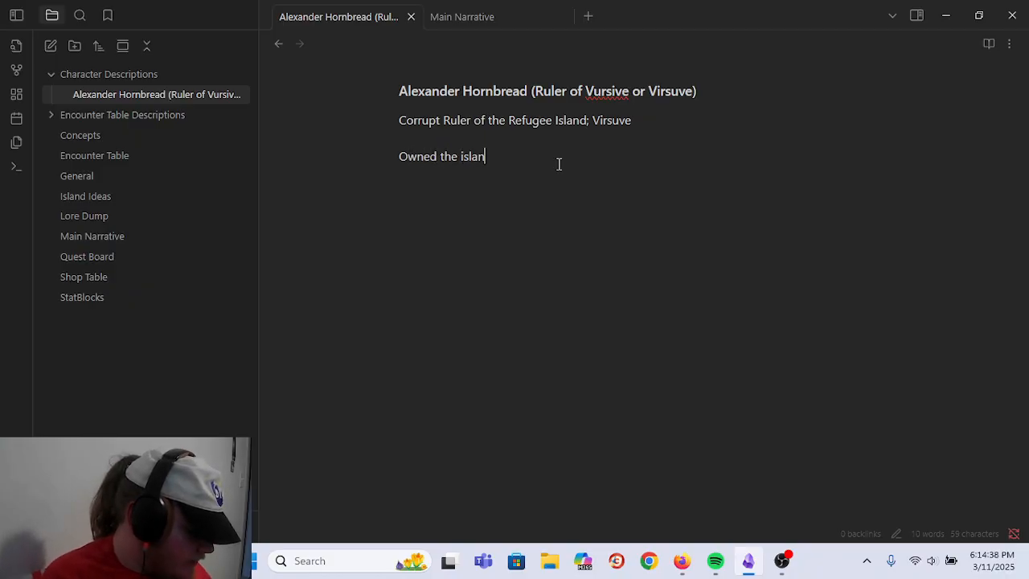
type("d before the")
key("BackSpace")
key("BackSpace")
key("BackSpace")
key("BackSpace")
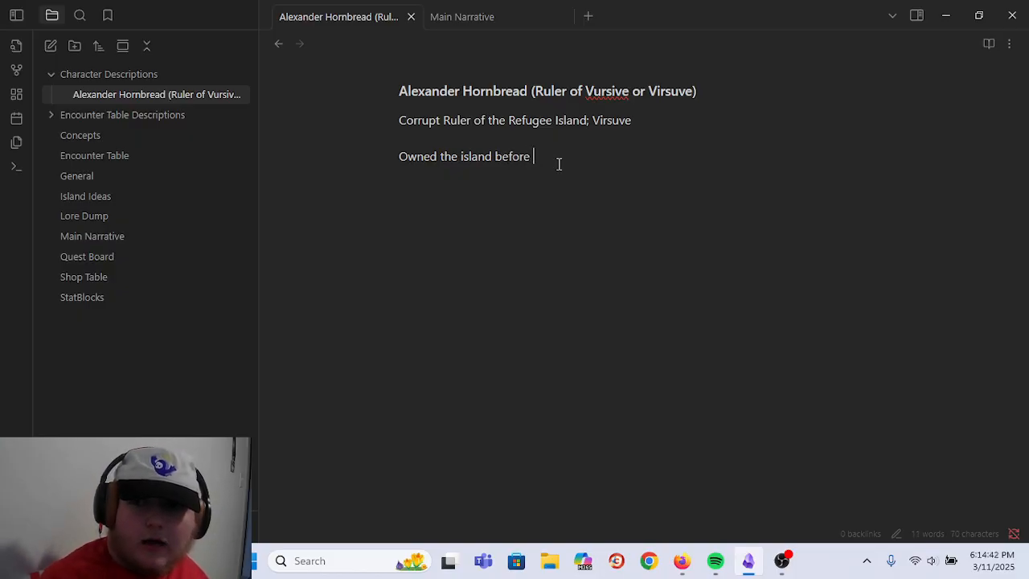
key("BackSpace")
key("BackSpace")
key("BackSpace")
key("BackSpace")
key("BackSpace")
key("BackSpace")
key("BackSpace")
key("BackSpace")
key("BackSpace")
key("BackSpace")
key("BackSpace")
key("BackSpace")
key("BackSpace")
key("BackSpace")
key("BackSpace")
key("BackSpace")
key("BackSpace")
type("Virsuve before")
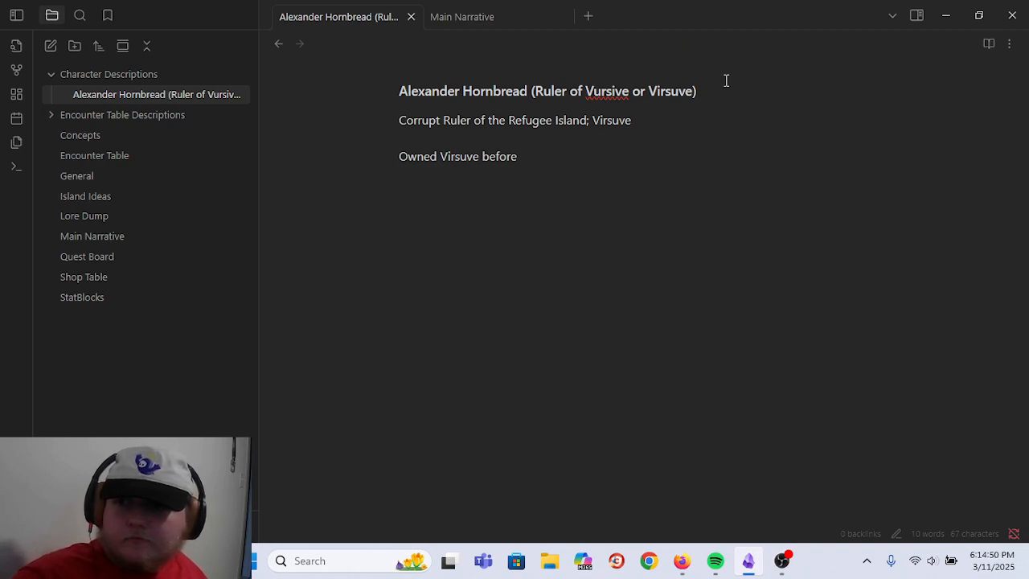
- Remove "(Ruler of Vursive or Virsuve)" from the note's title, leaving only the character's name
left_click_drag(698, 91, 530, 90)
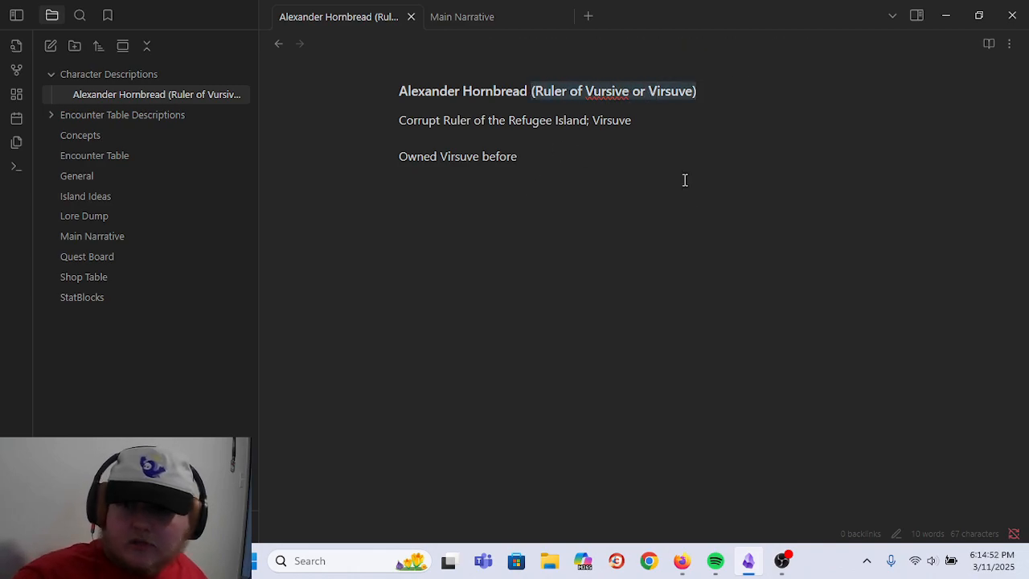
key("BackSpace")
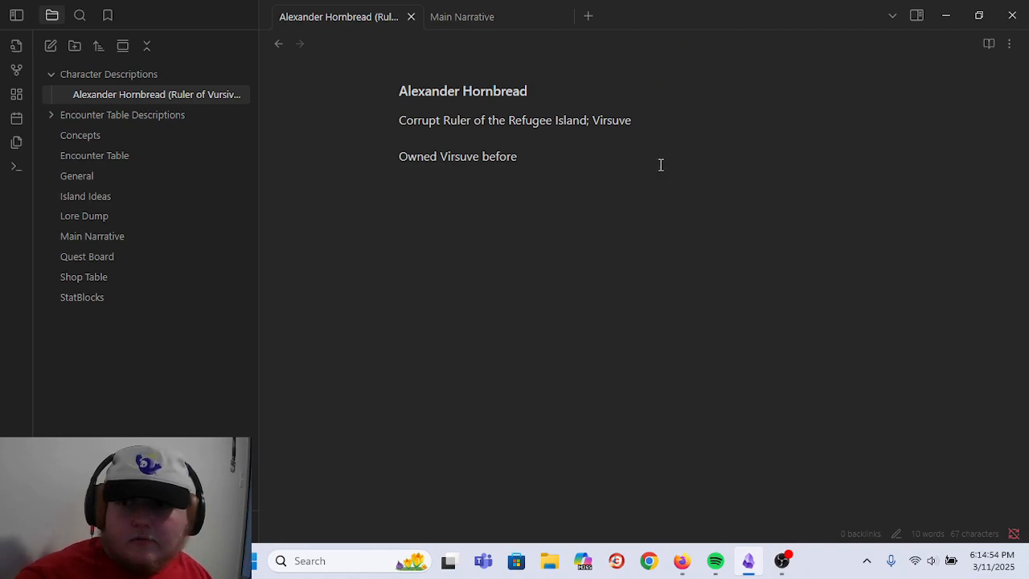
left_click(636, 123)
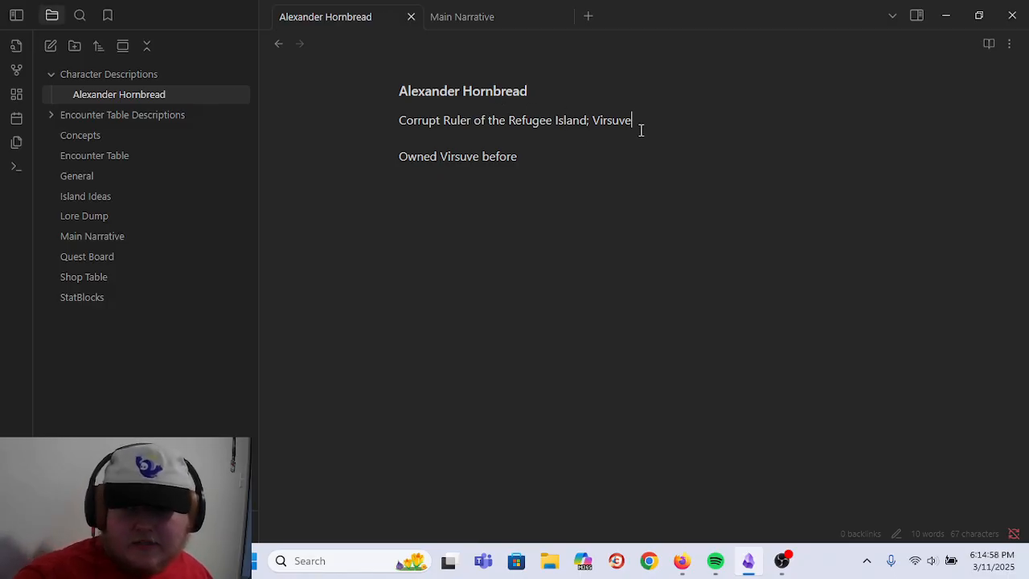
- Complete the "Owned Virsuve before" sentence with "the lesser magistorm, held onto it throughout due to his survival."
left_click_drag(632, 121, 589, 120)
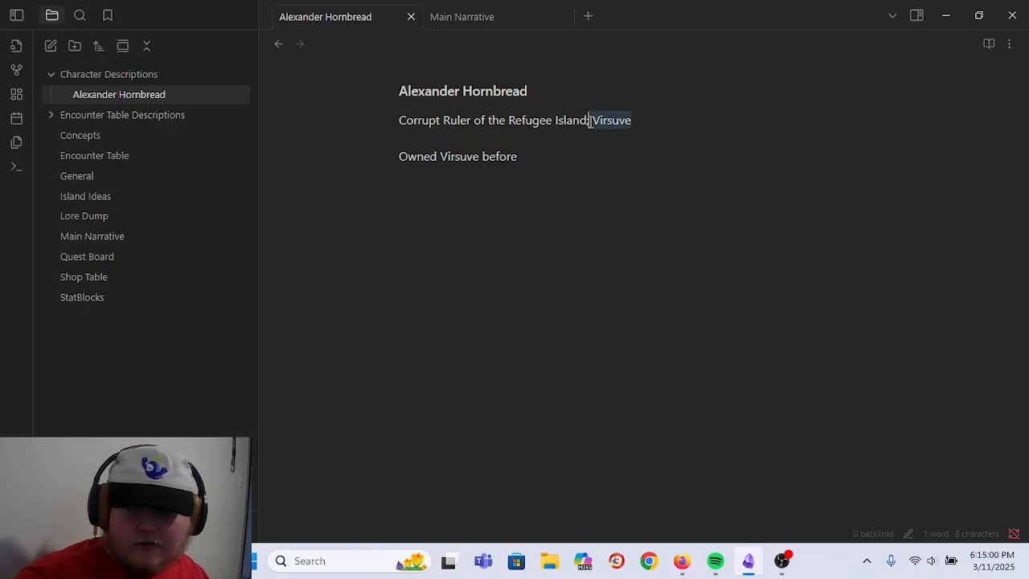
left_click(595, 149)
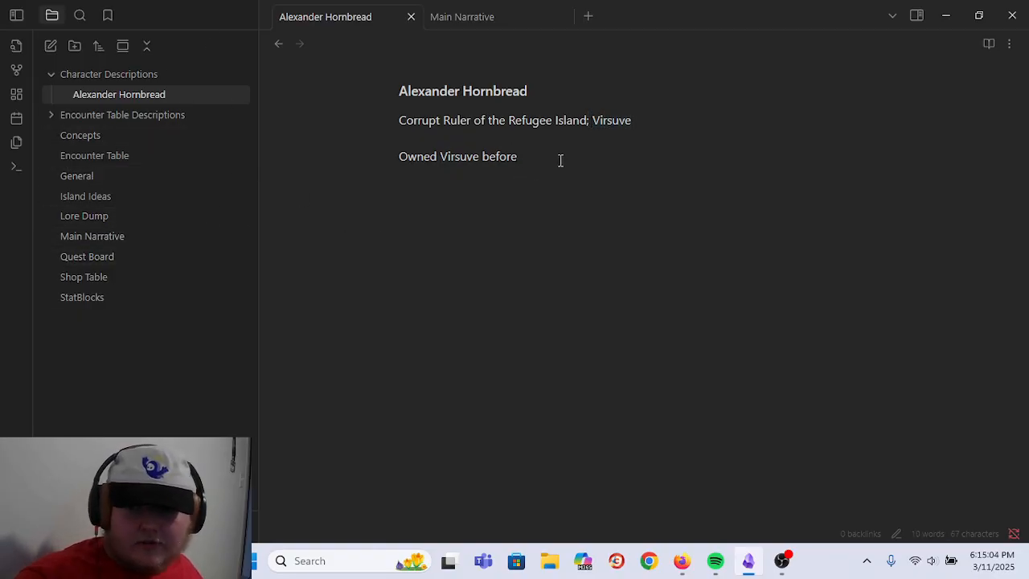
type("the")
type(" lesser magistorm,")
type(" held onto it throu")
type("ghout due to sur")
type("viving the first w")
type("ave")
key("BackSpace")
key("BackSpace")
key("BackSpace")
key("BackSpace")
key("BackSpace")
key("BackSpace")
key("BackSpace")
key("BackSpace")
key("BackSpace")
key("BackSpace")
key("BackSpace")
key("BackSpace")
key("BackSpace")
key("BackSpace")
key("BackSpace")
key("BackSpace")
key("BackSpace")
key("BackSpace")
key("BackSpace")
key("BackSpace")
key("BackSpace")
key("BackSpace")
key("BackSpace")
type("his survival.")
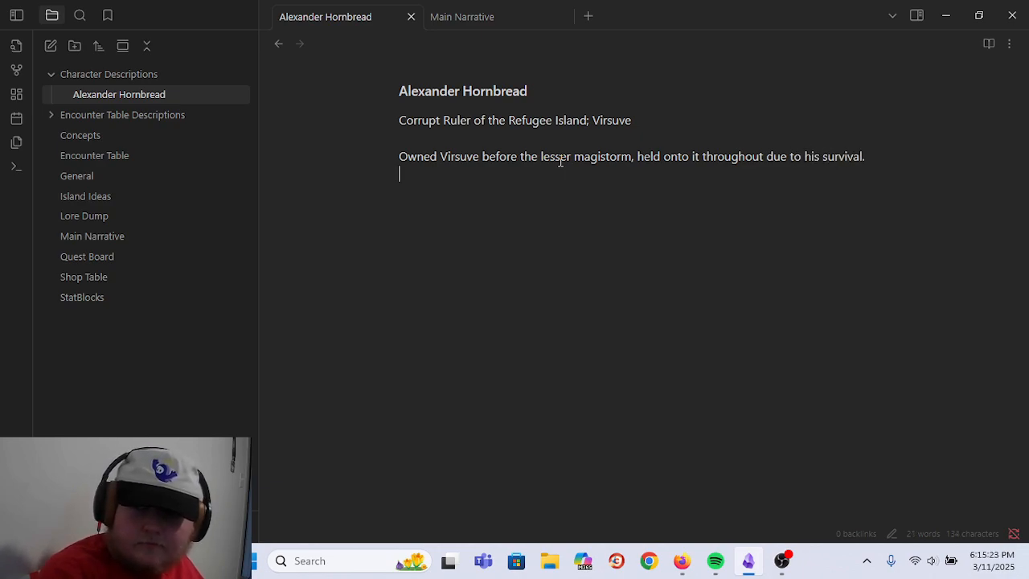
- Add a new paragraph reading "Took the opportunity to turn his island into a massive refugee encampment."
key("Return")
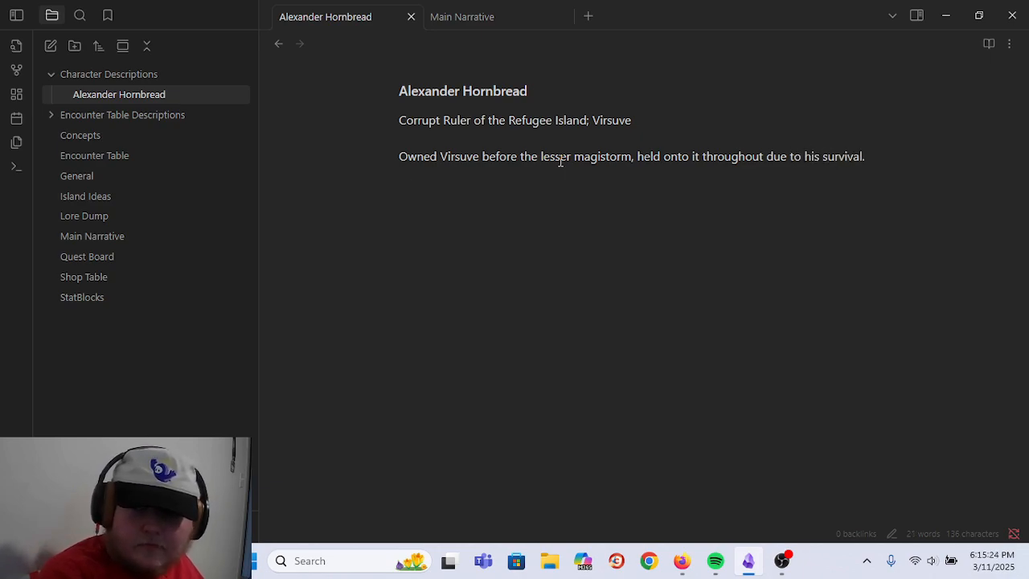
type("Took the opportunity to")
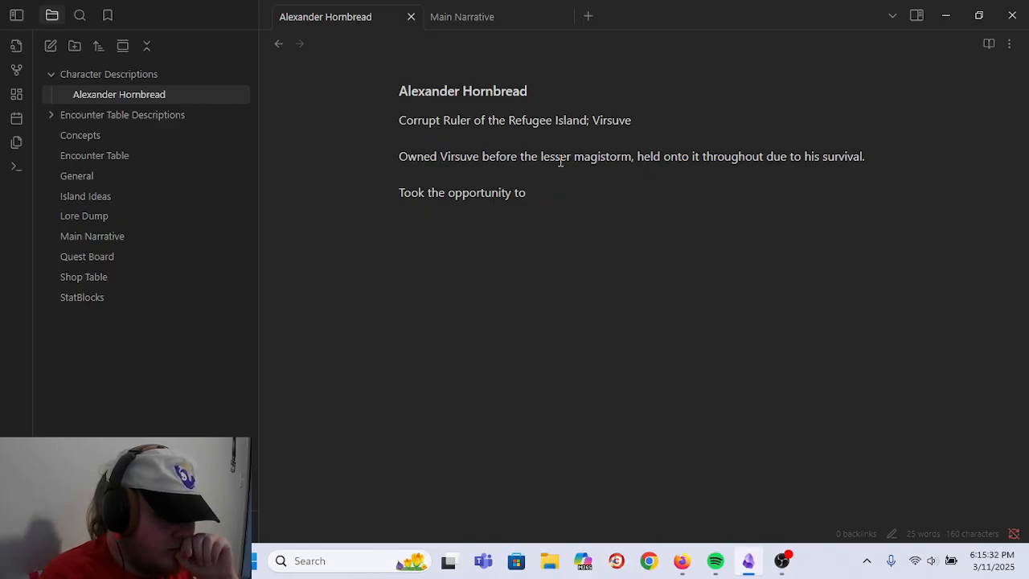
type("turn")
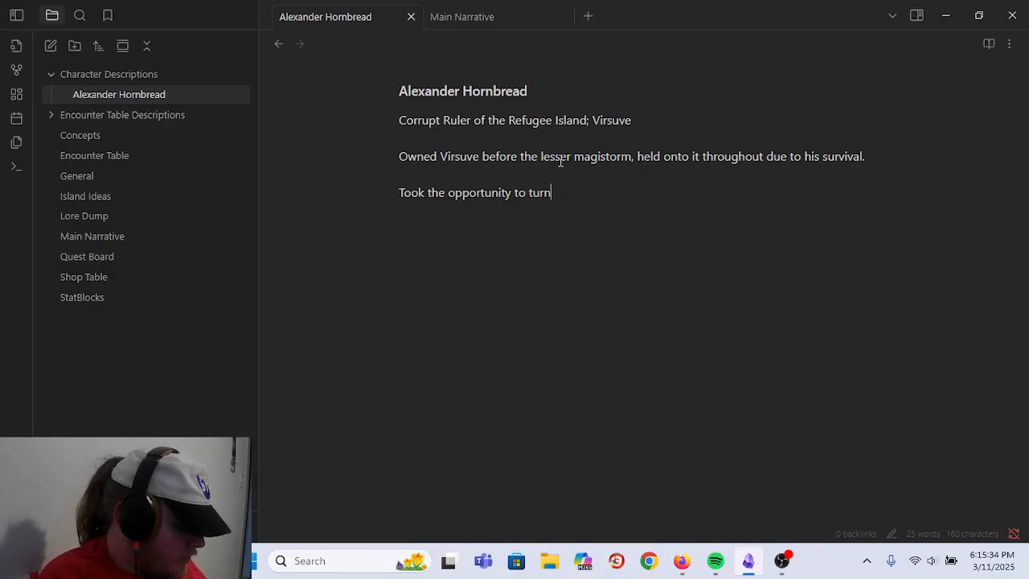
type(" his island into a ")
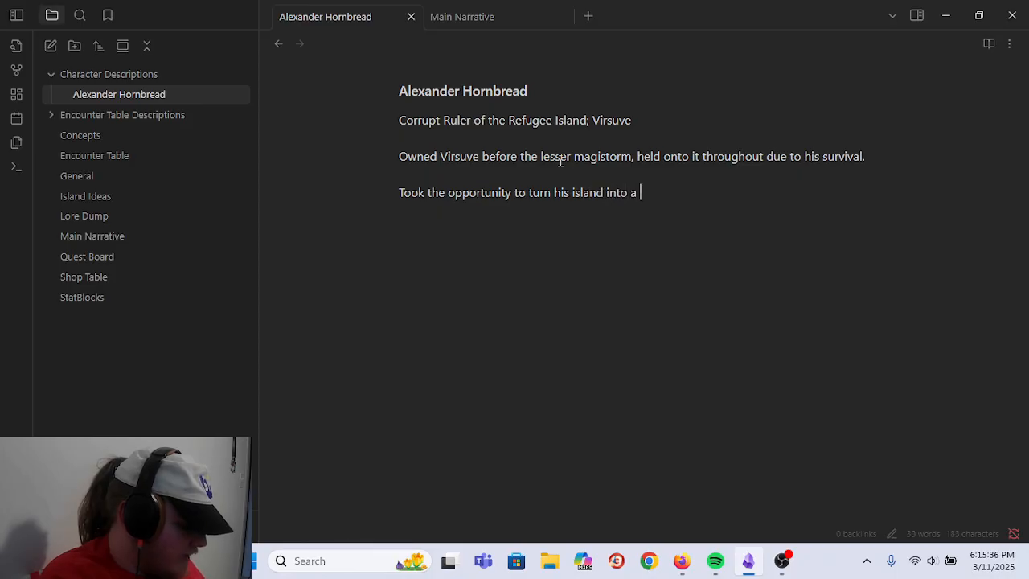
type("massive refuge")
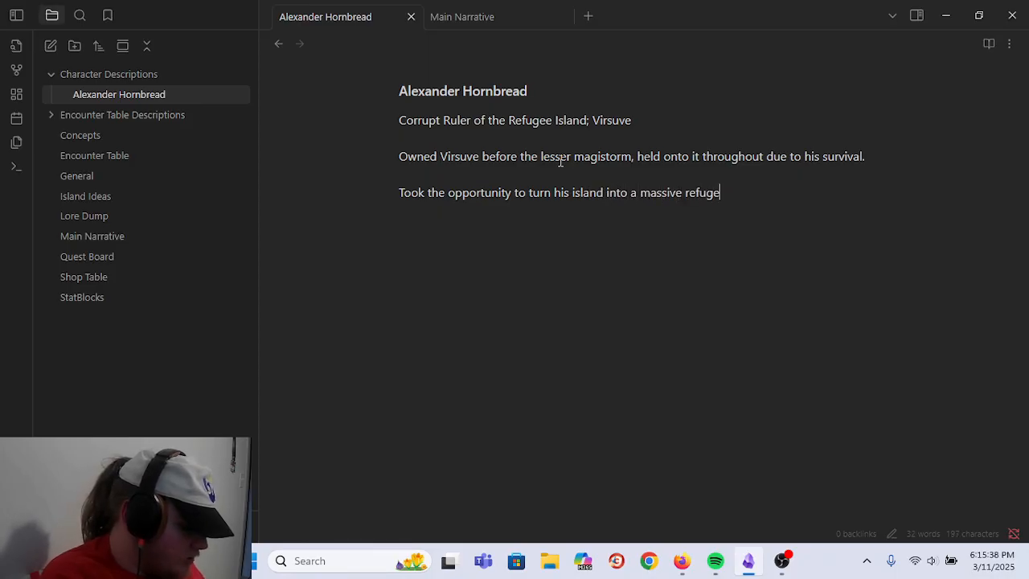
type("e encampment. ")
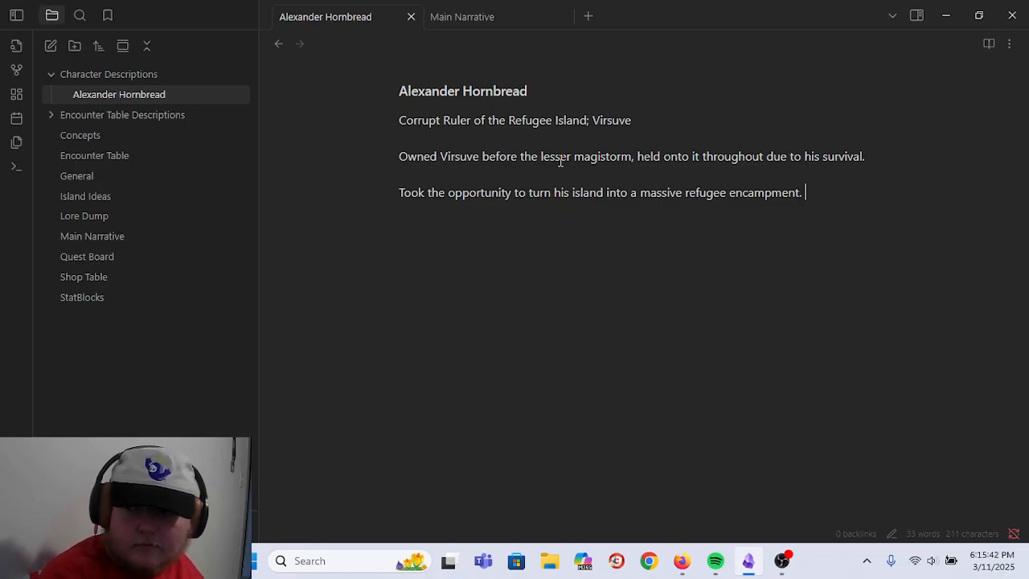
type("He")
key("BackSpace")
key("BackSpace")
key("BackSpace")
key("BackSpace")
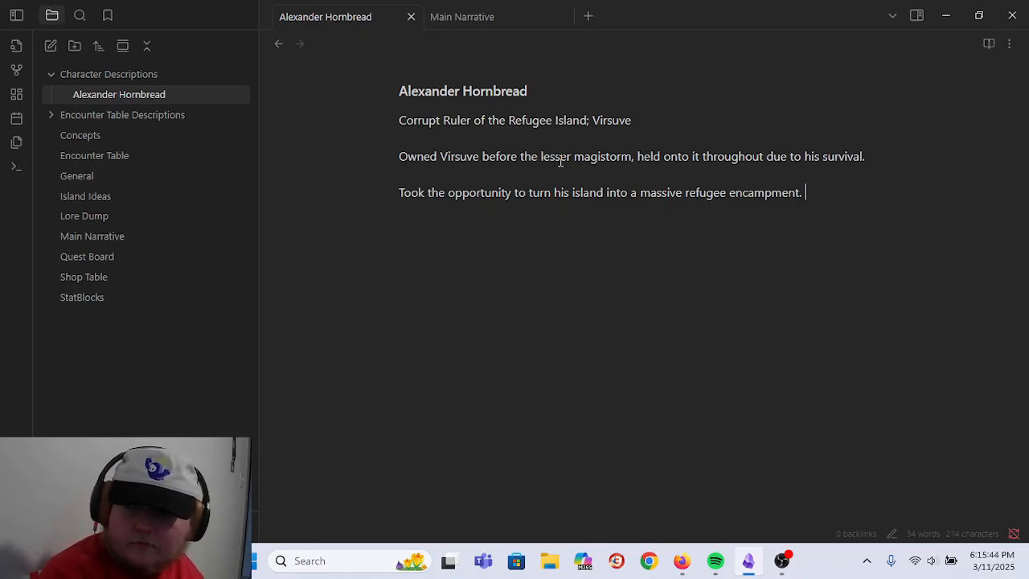
- Insert blank lines below the Corrupt Ruler line and start a trait list there with "Greedy, Deceitful,"
key("Up")
key("Return")
key("Return")
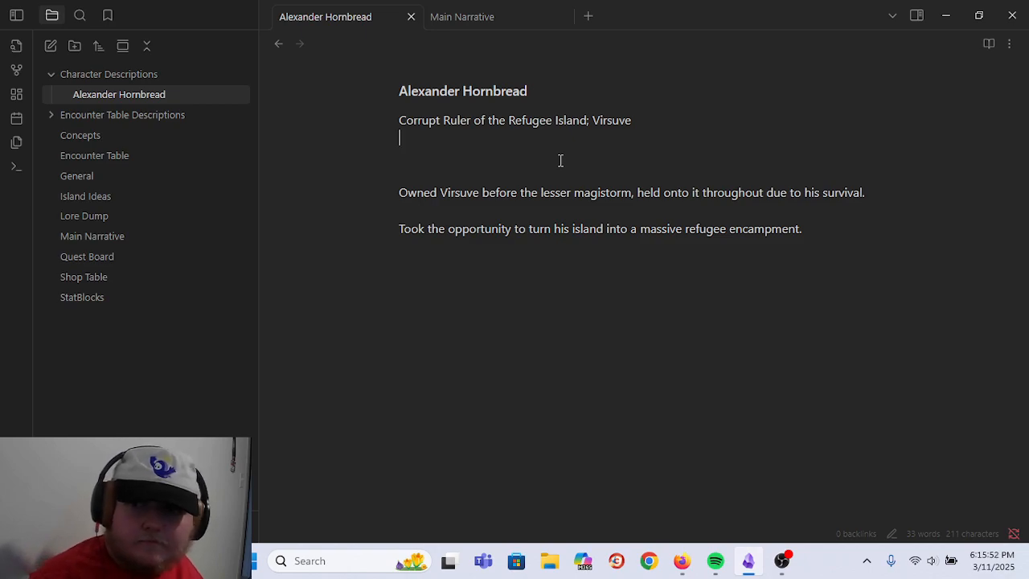
key("Return")
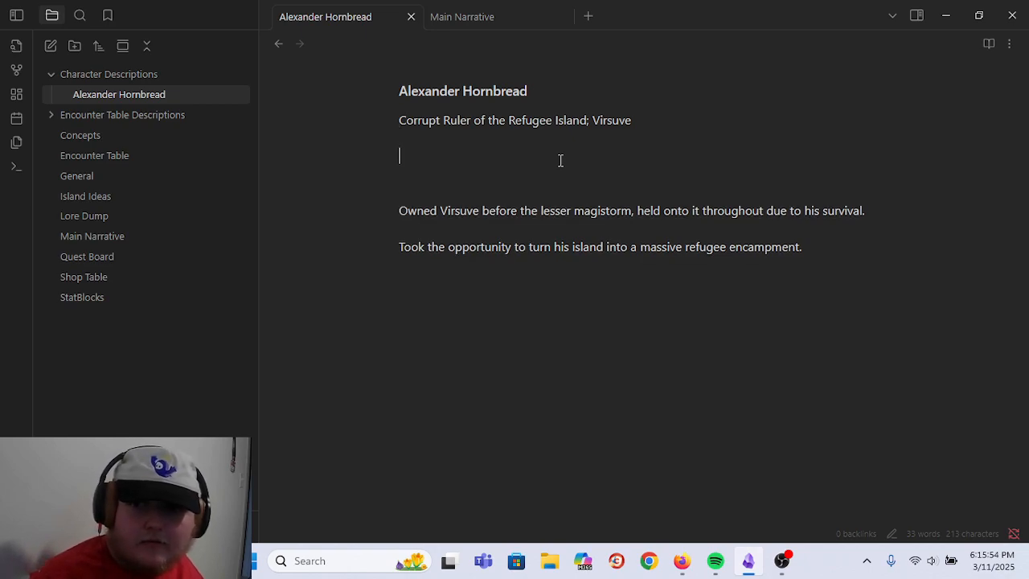
key("Down")
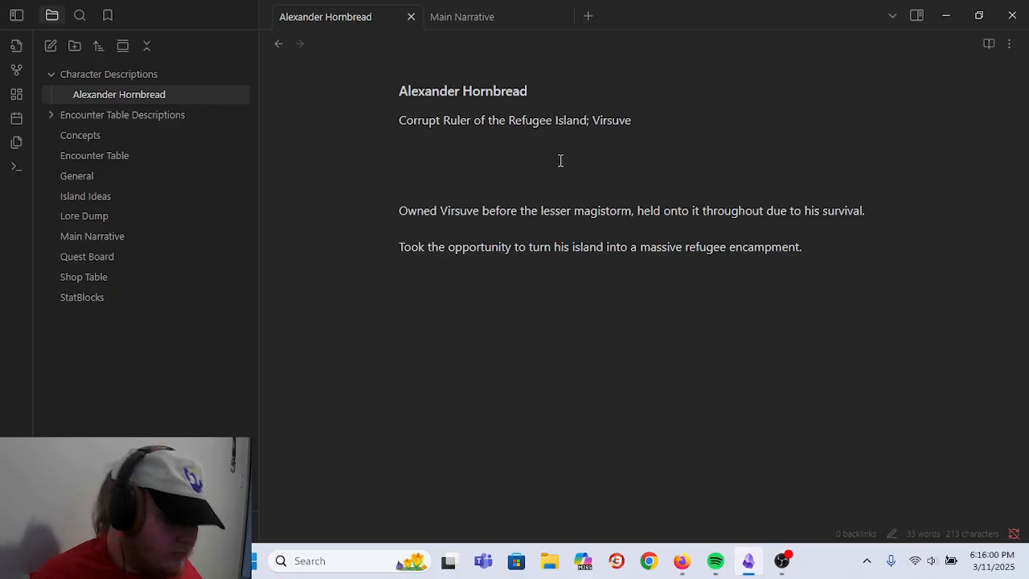
type("Greedy, Deceitful,")
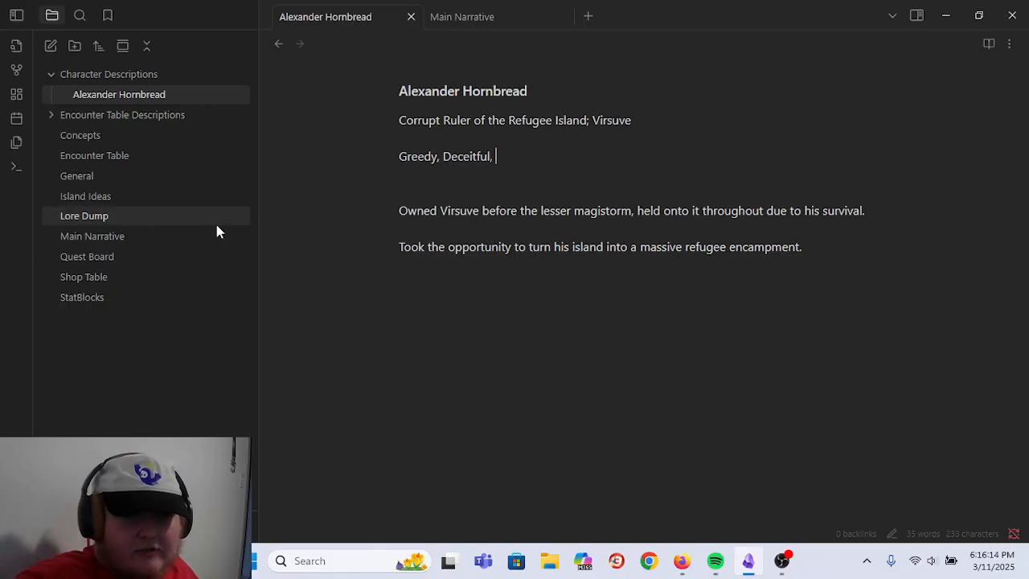
- Open the Island Ideas note and remove "/ Vursive" from the Refugee Island heading
left_click(104, 201)
scroll(600, 372, "down", 1)
scroll(600, 372, "down", 7)
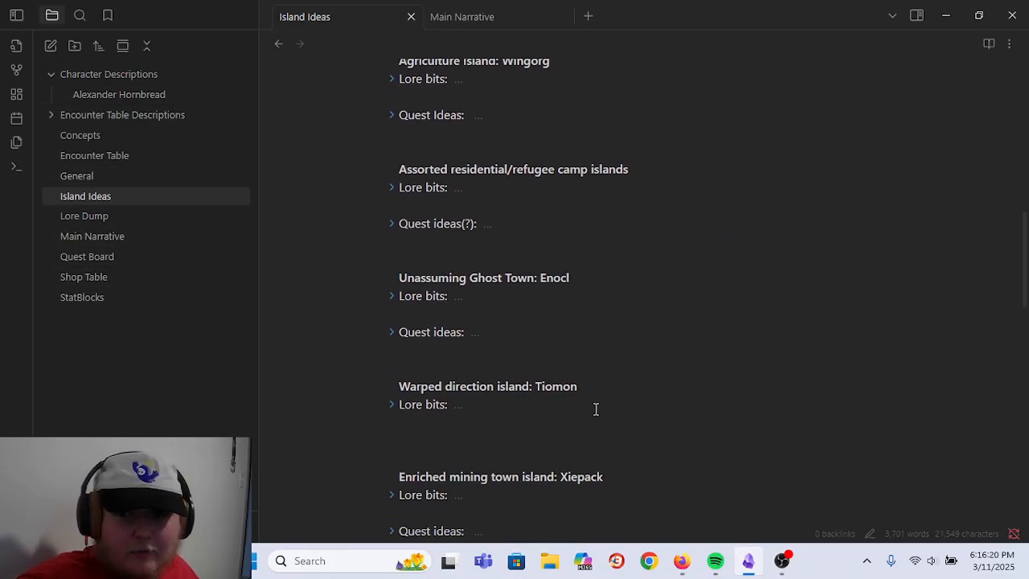
scroll(596, 409, "down", 4)
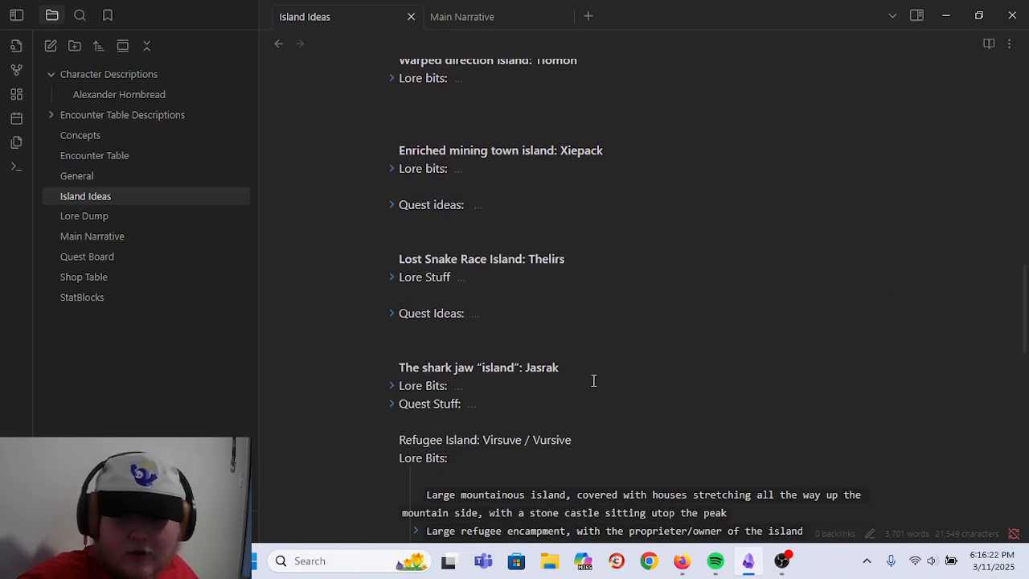
left_click_drag(576, 440, 522, 439)
key("BackSpace")
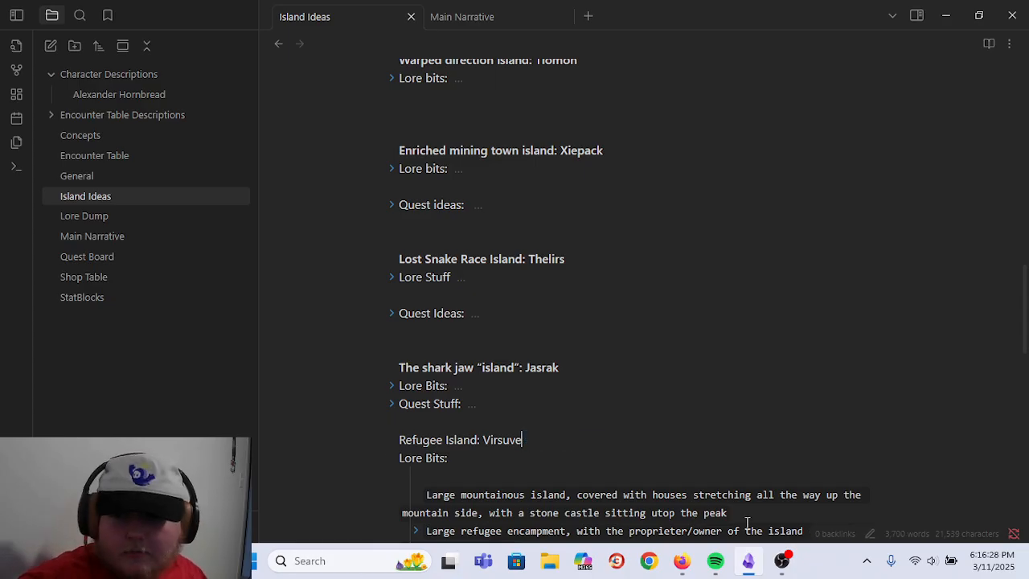
- Make the "Refugee Island: Virsuve" heading bold
scroll(663, 459, "down", 2)
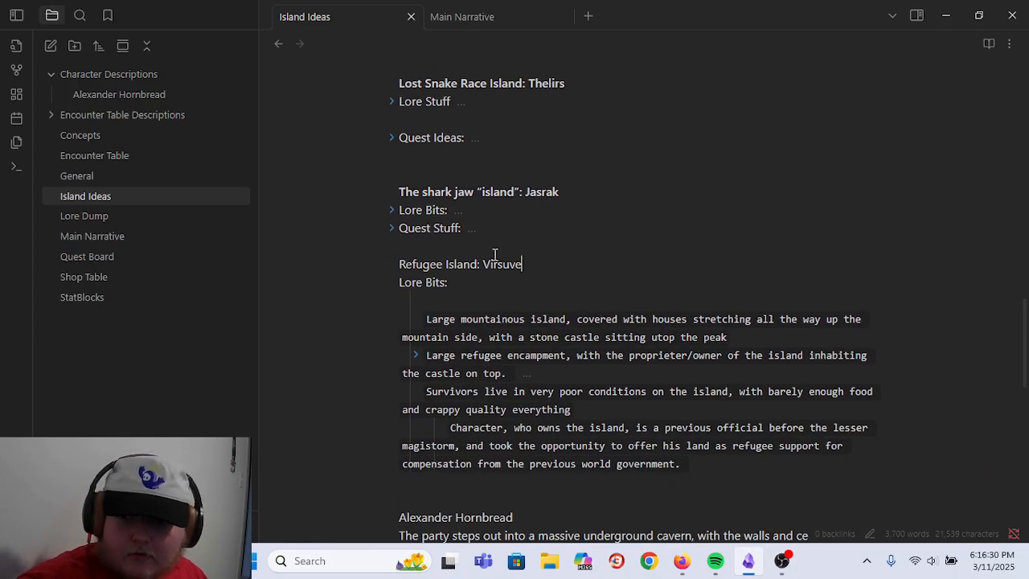
left_click_drag(532, 271, 375, 264)
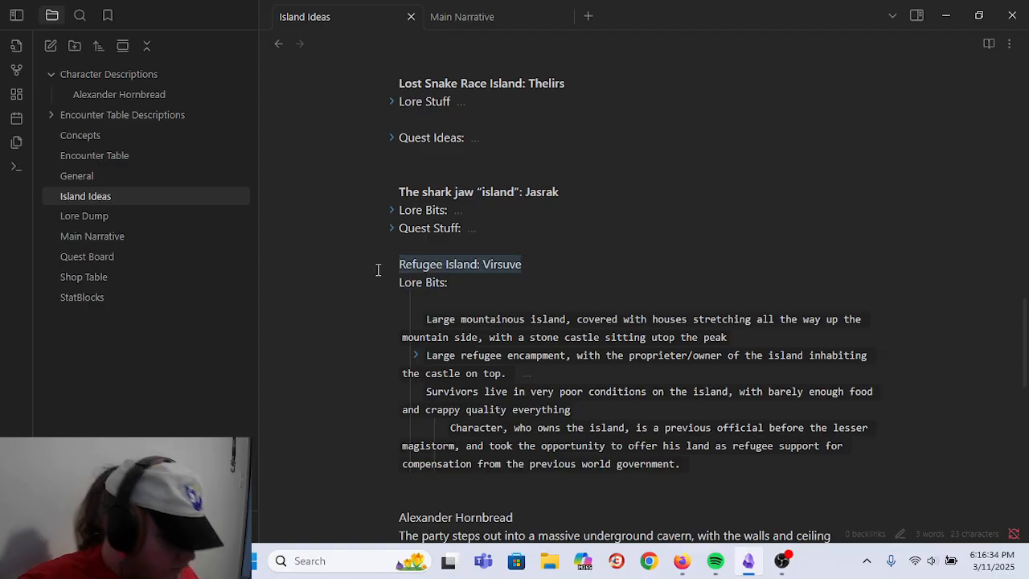
key("ctrl+b")
left_click(674, 254)
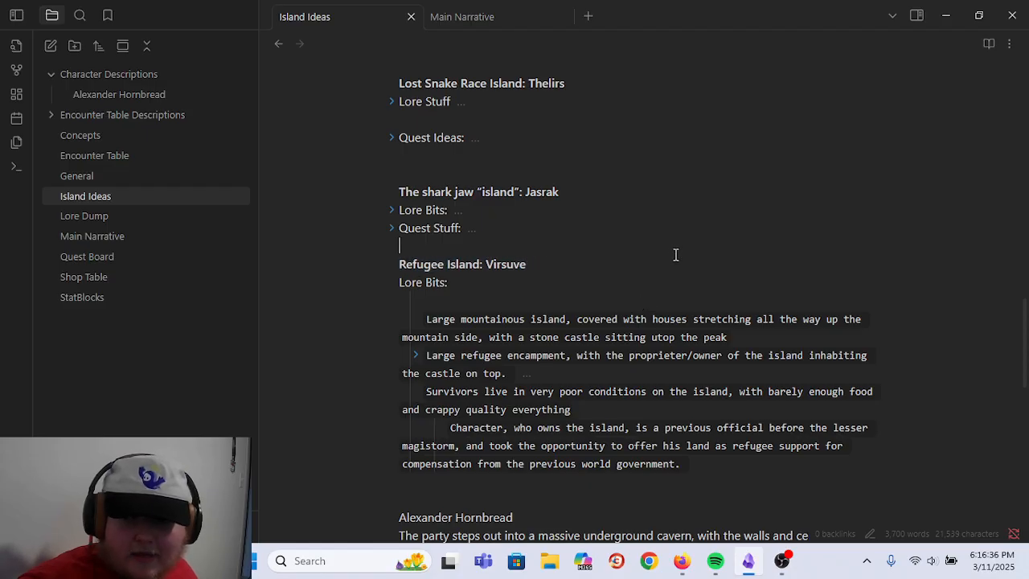
- Open the corrupt ruler's character note and add "Manipulative" to the end of the trait list
left_click(699, 276)
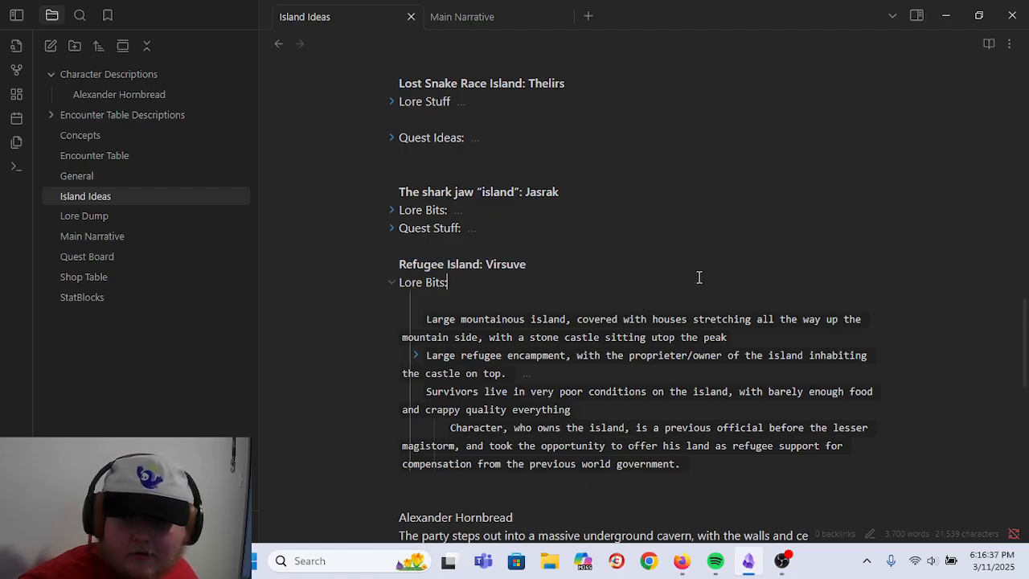
left_click(555, 265)
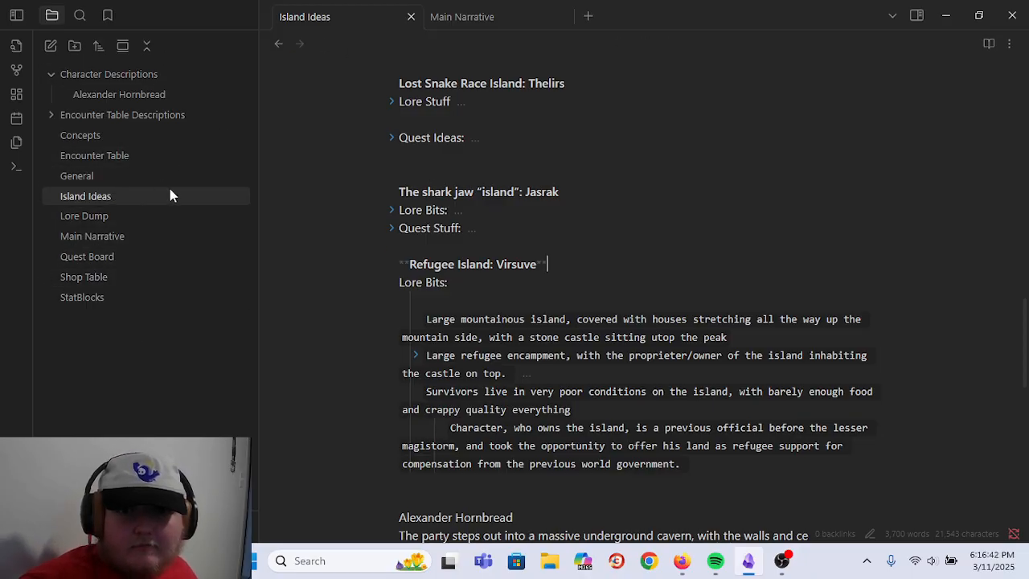
left_click(156, 97)
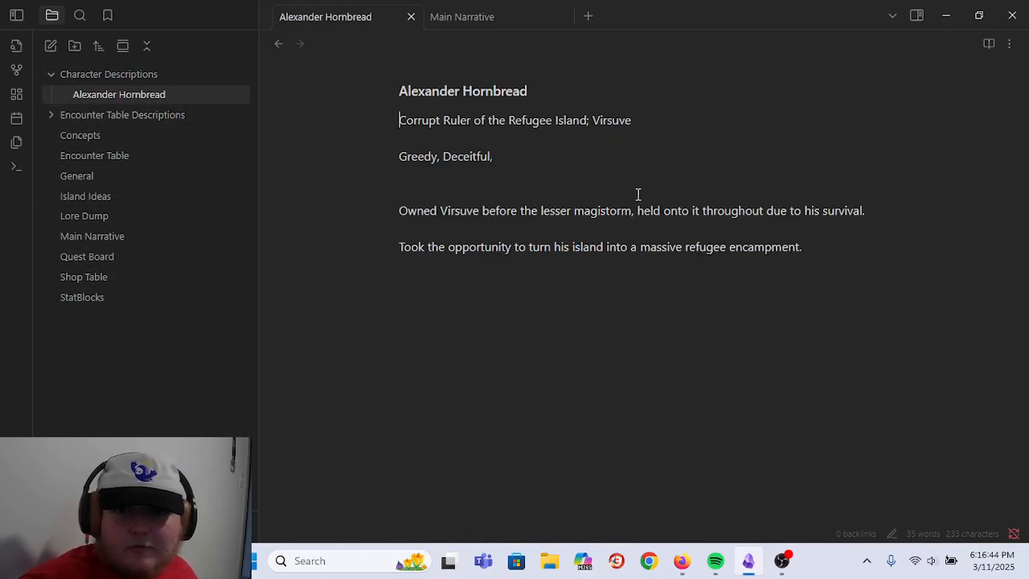
left_click(882, 243)
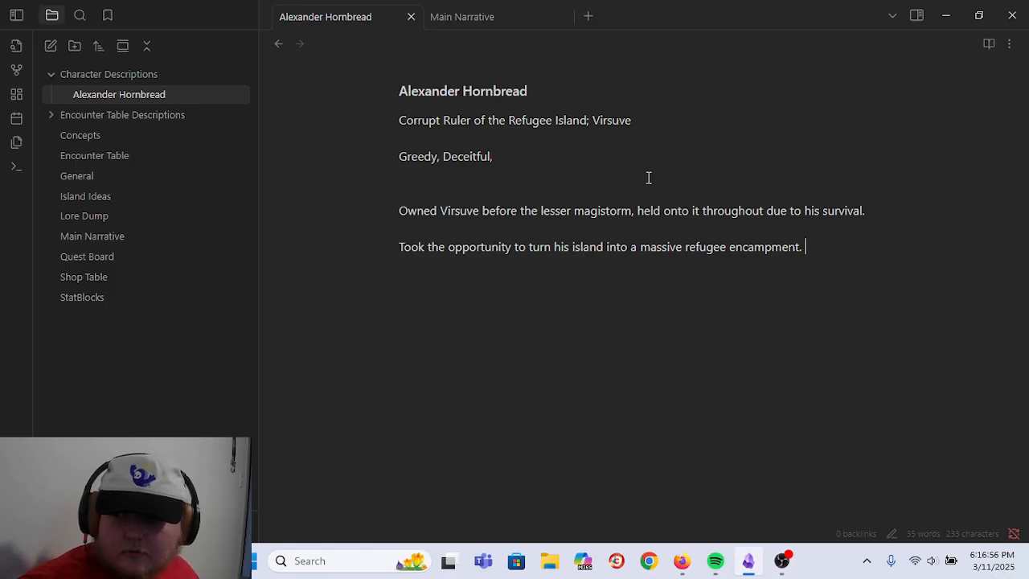
left_click(583, 151)
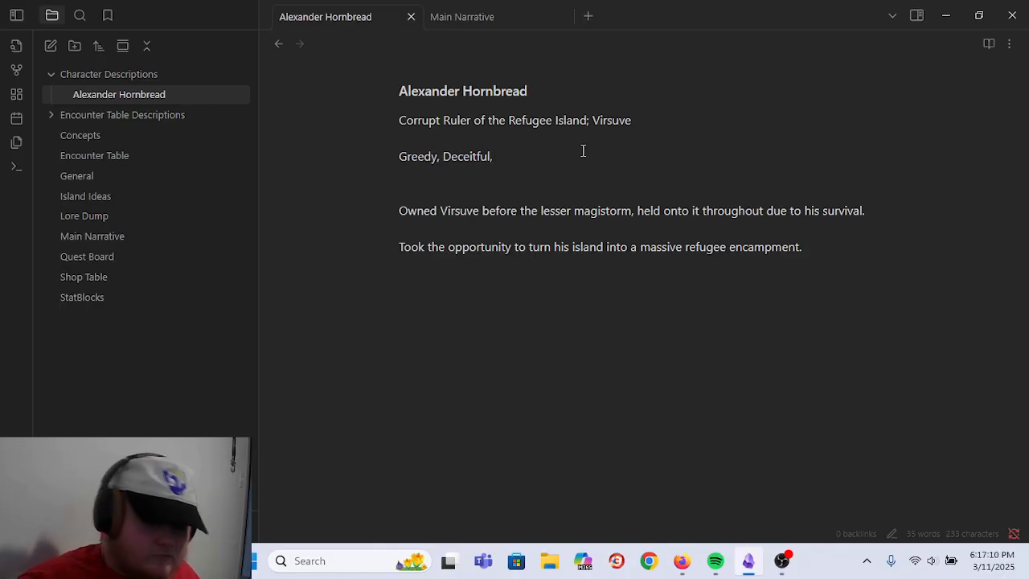
type("Manipulative,")
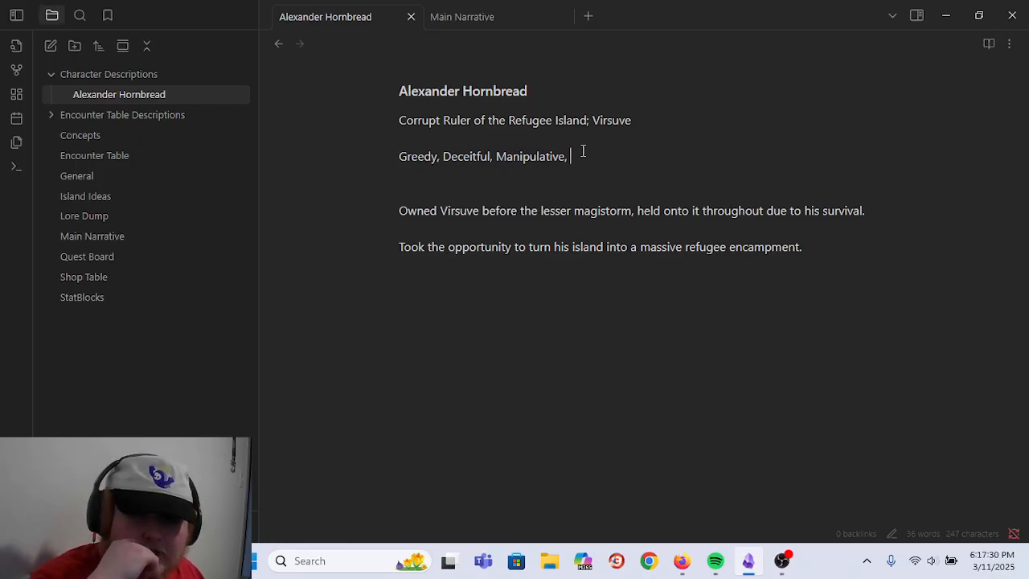
key("BackSpace")
key("BackSpace")
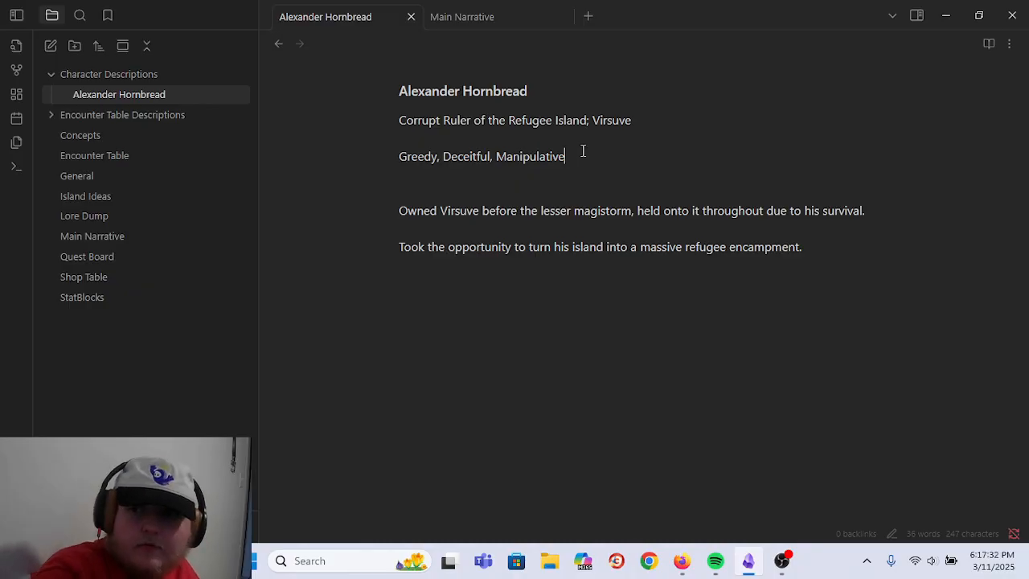
key("Down")
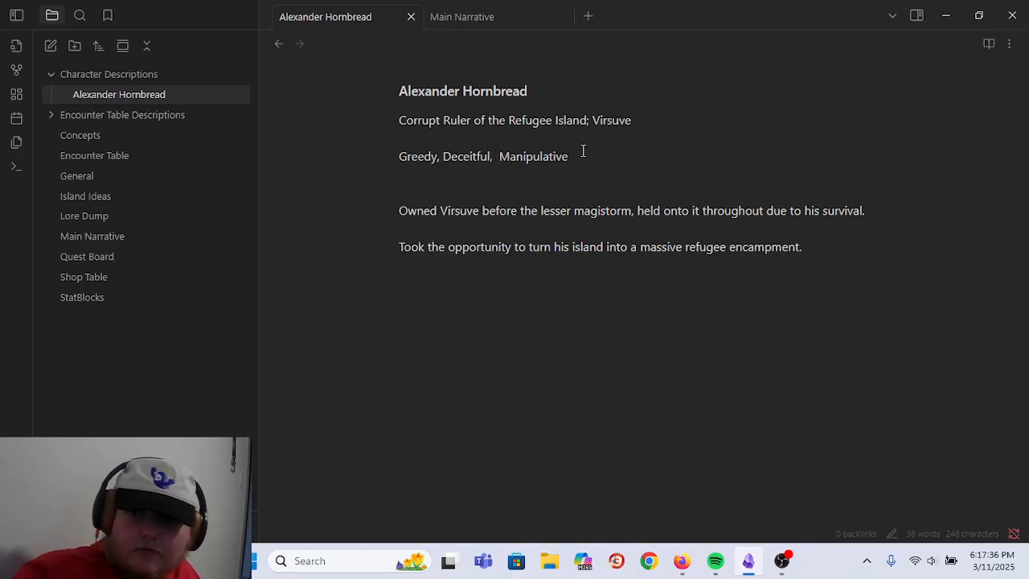
- Below the Owned Virsuve sentence, add a paragraph reading "Has ties with the world military due to his past affiliation with (insert country here)"
left_click(910, 203)
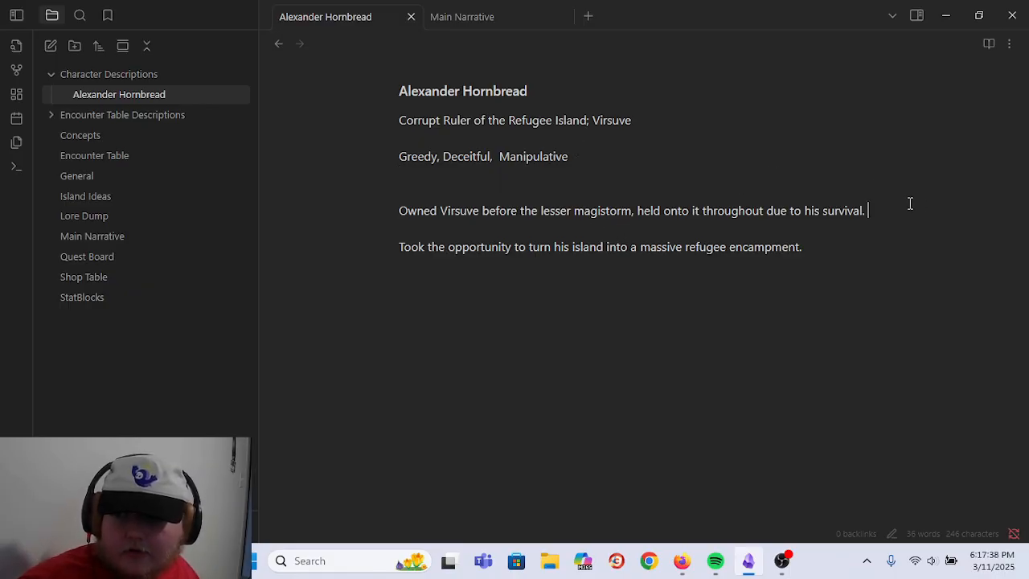
key("Return")
key("Return")
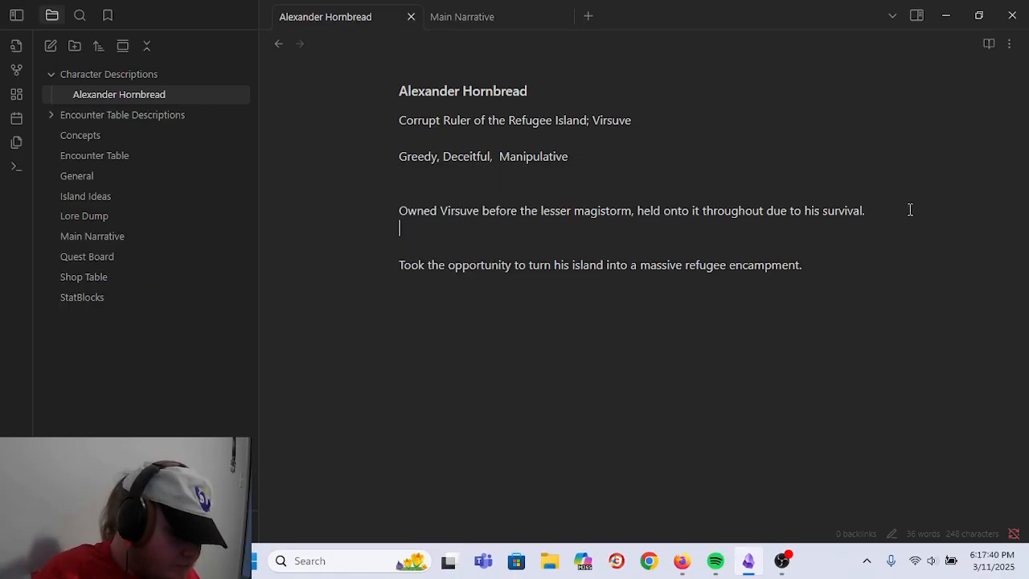
type("has Ties wi")
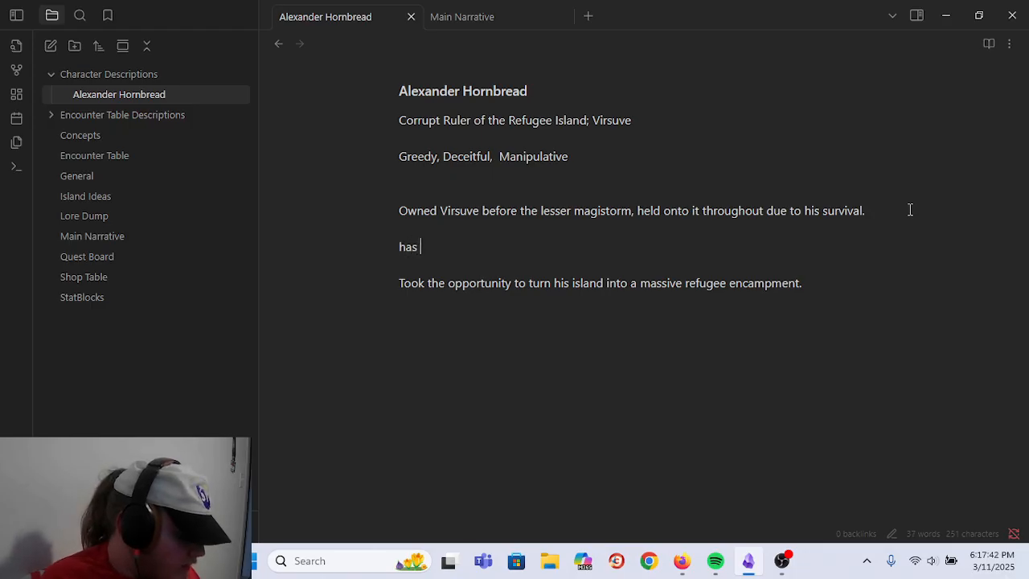
key("BackSpace")
key("BackSpace")
key("BackSpace")
key("BackSpace")
key("BackSpace")
key("BackSpace")
key("BackSpace")
key("BackSpace")
key("BackSpace")
key("BackSpace")
key("BackSpace")
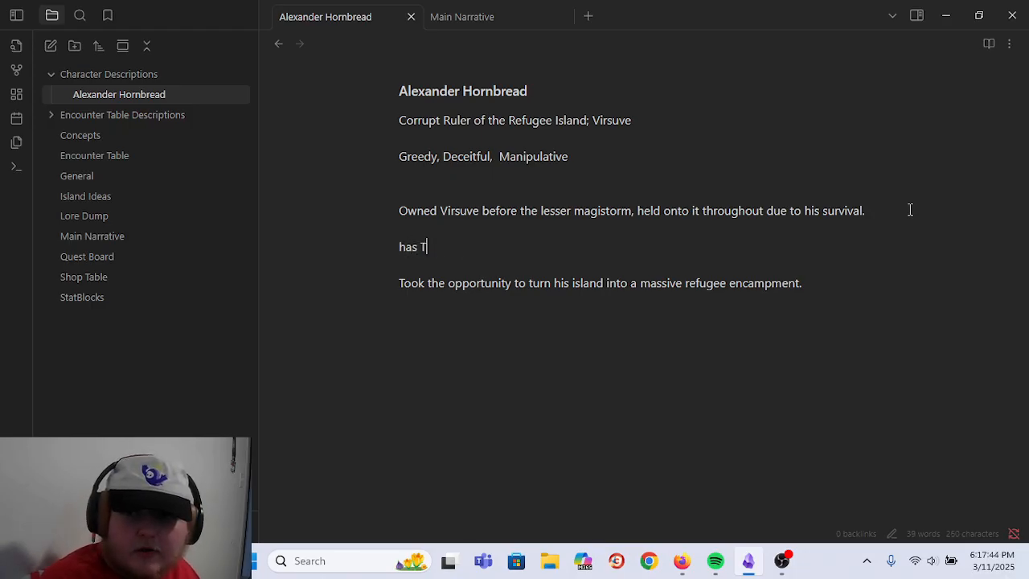
type("Has ties ")
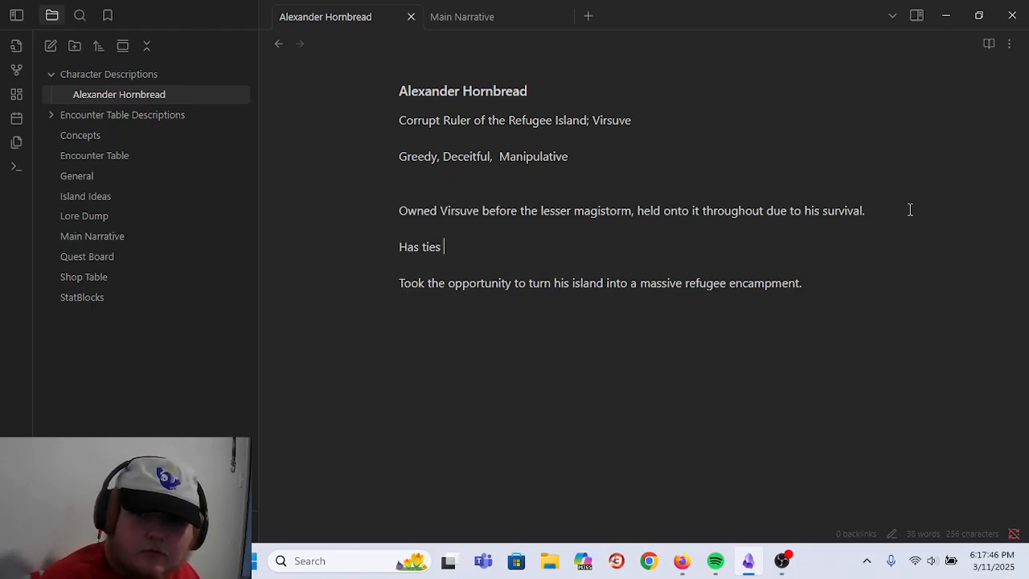
type("with the military")
key("BackSpace")
key("BackSpace")
key("BackSpace")
key("BackSpace")
key("BackSpace")
key("BackSpace")
key("BackSpace")
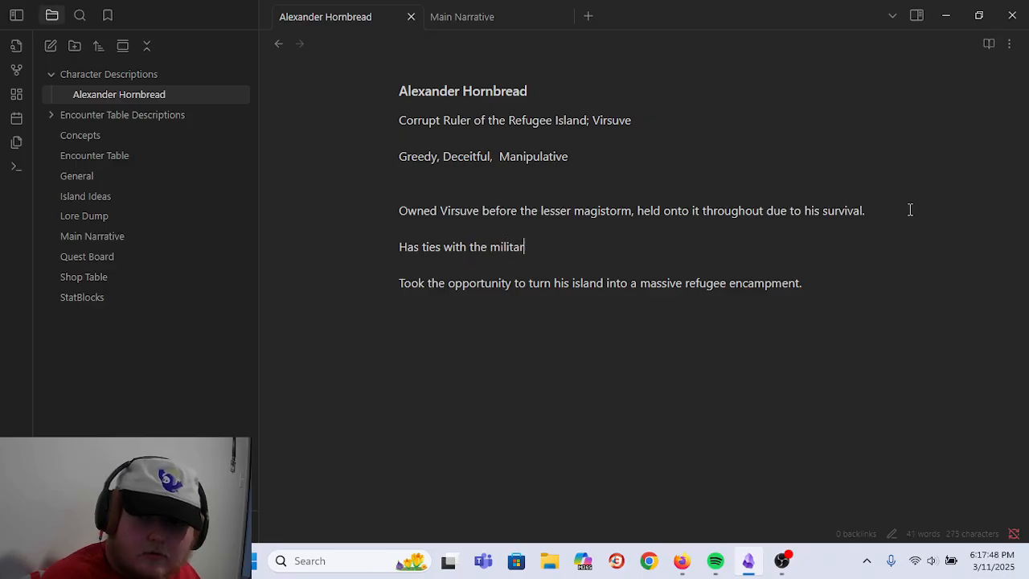
key("BackSpace")
type("world m")
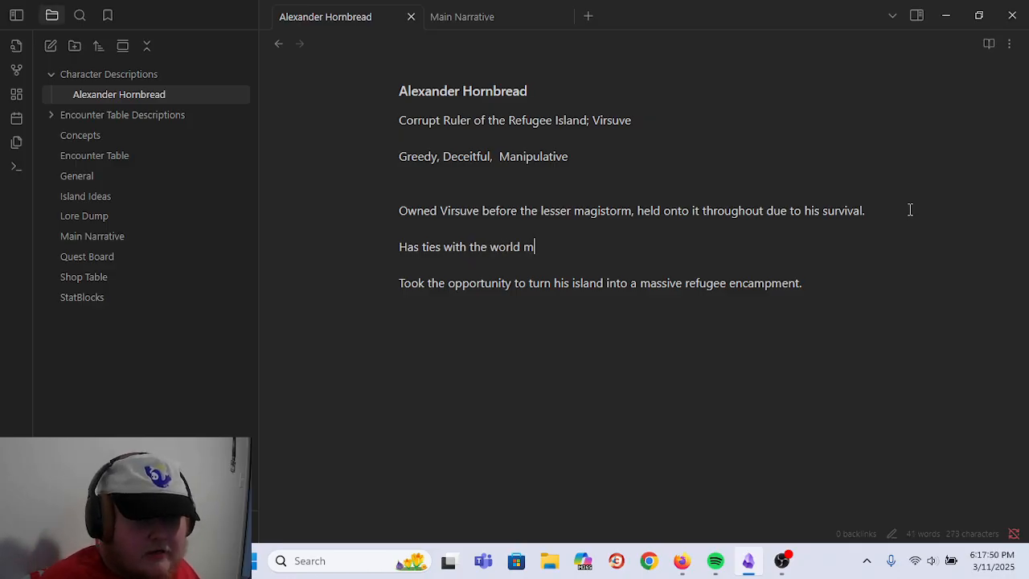
type("ilitary due ")
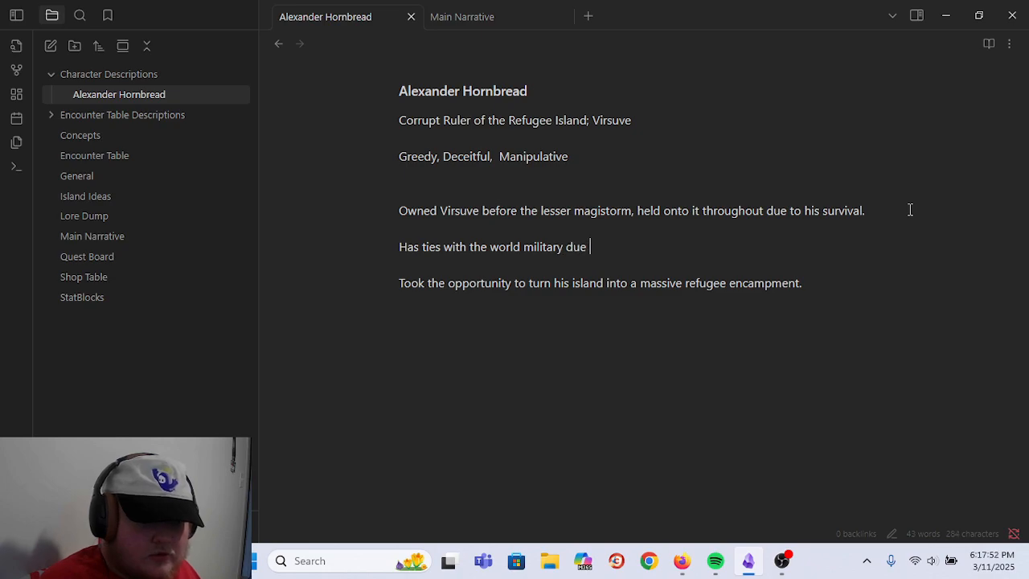
type("to his ")
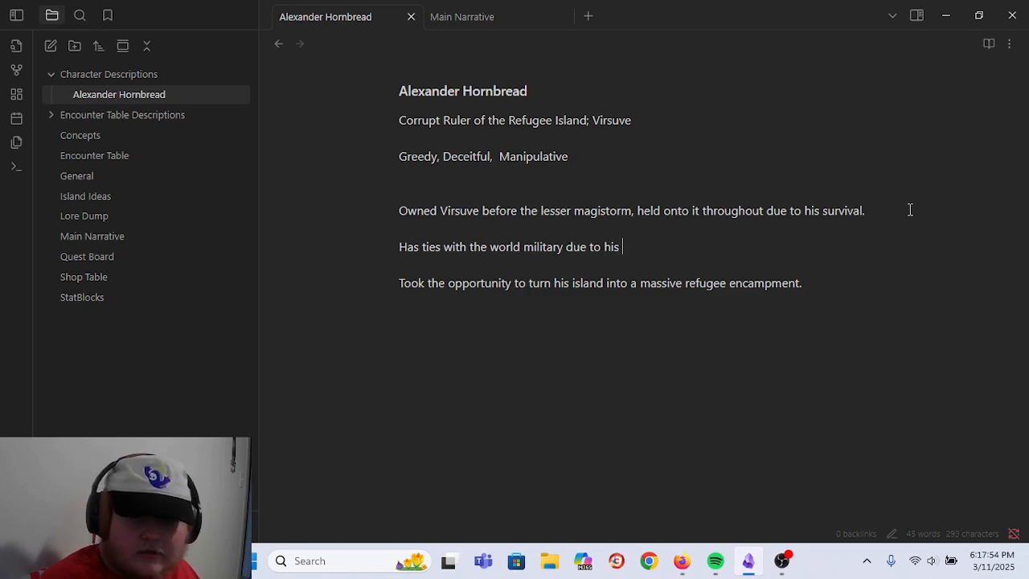
type("past affiliatio")
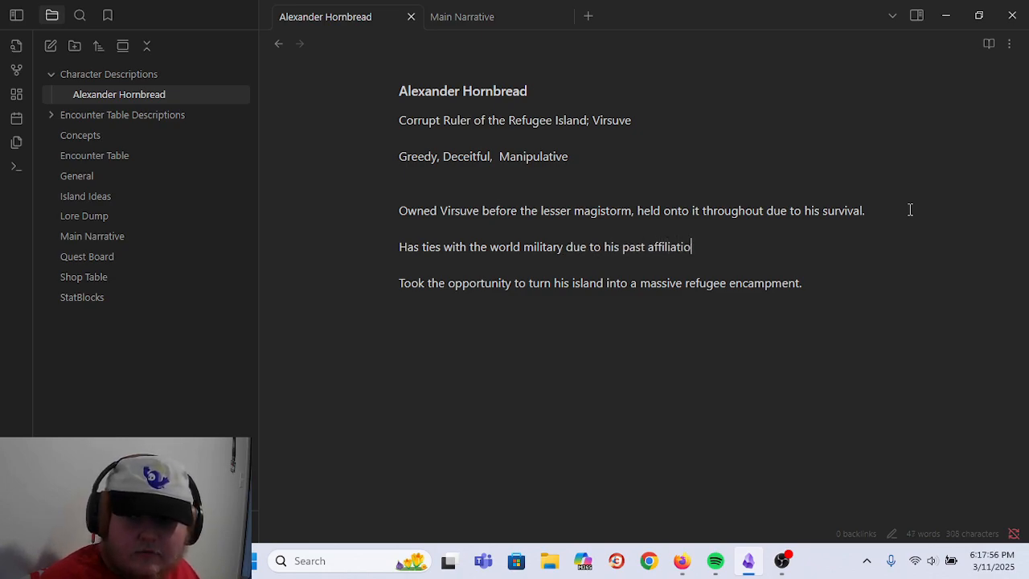
type("n with (insert country")
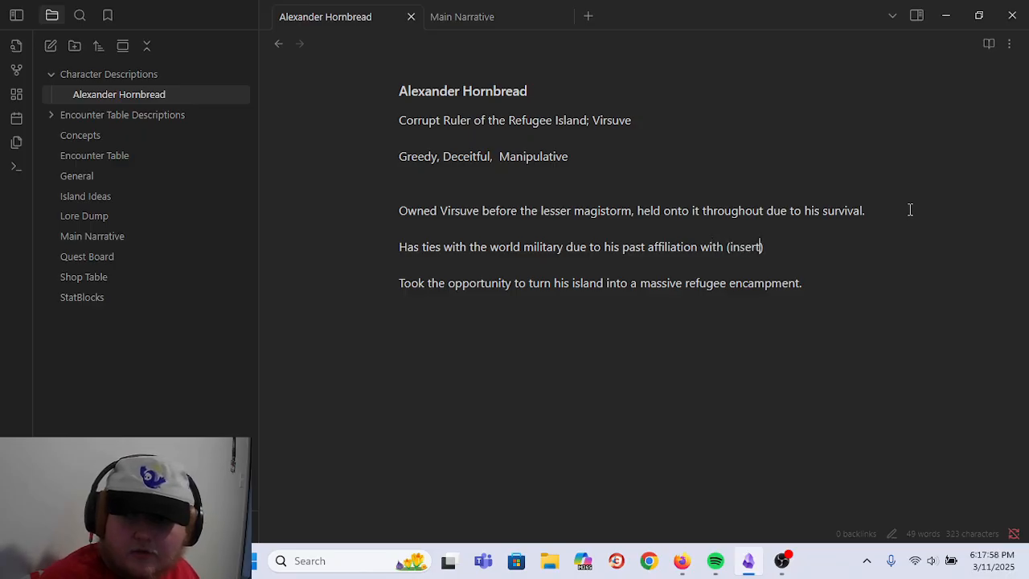
type(" here")
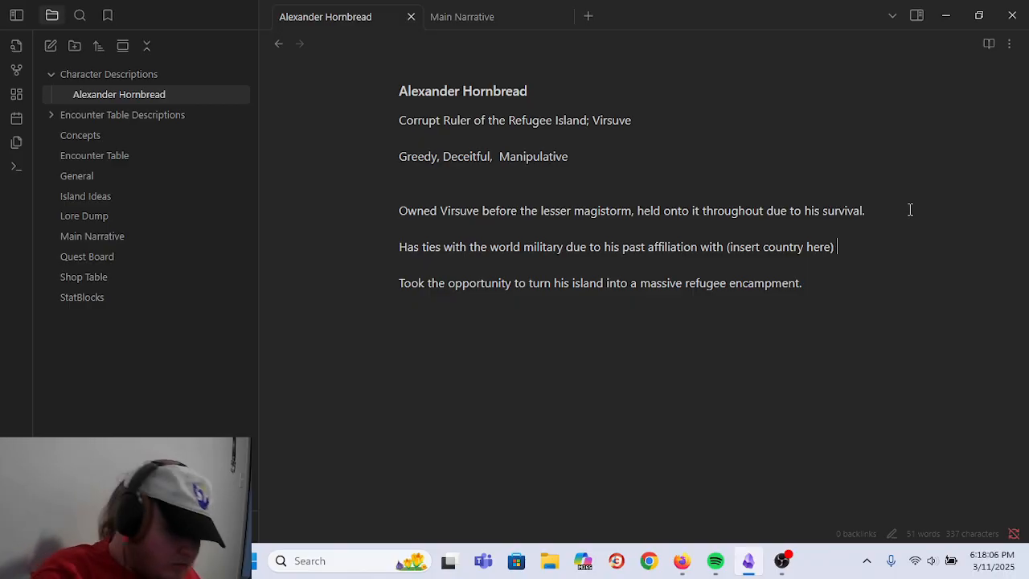
- Finish the military ties sentence with ", used these ties to gain power after the lesser magistorm."
type(", used th")
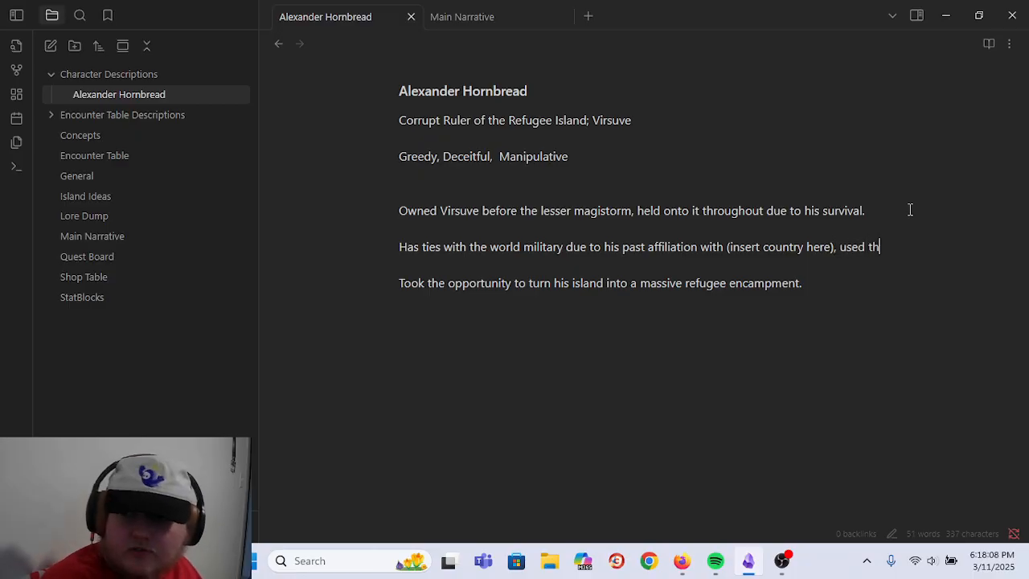
type("ese ties to ")
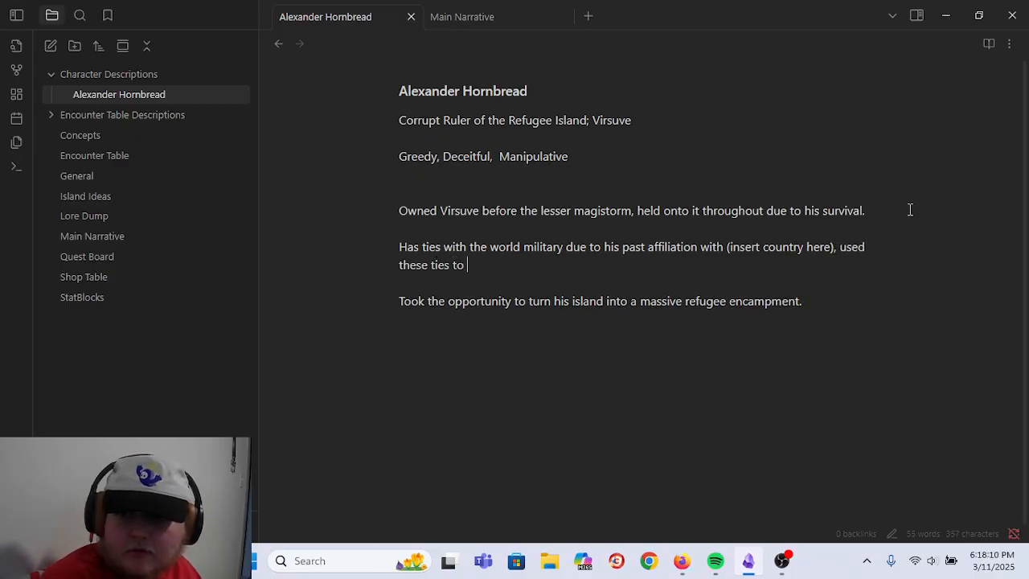
type("ga")
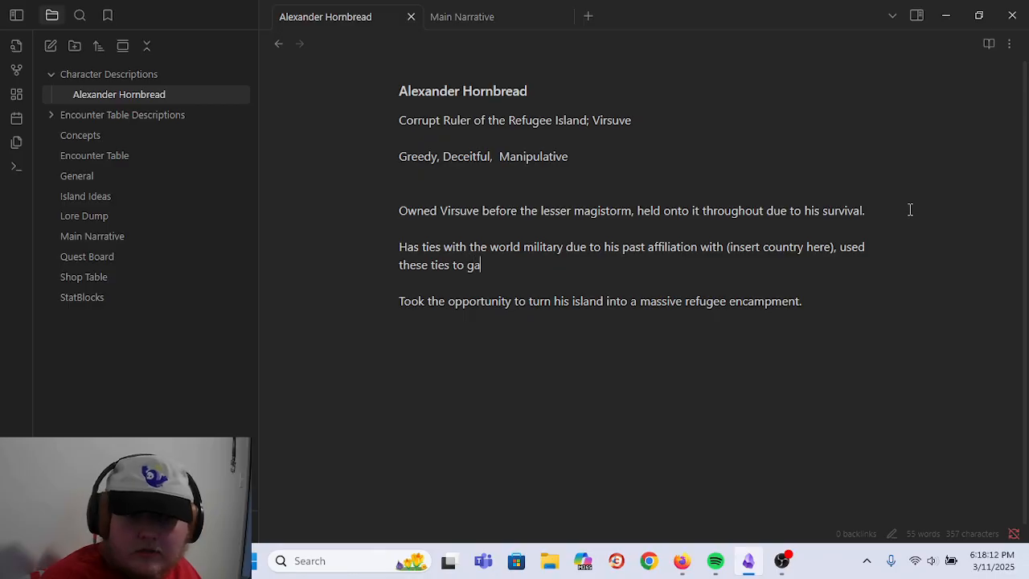
type("in power after the l")
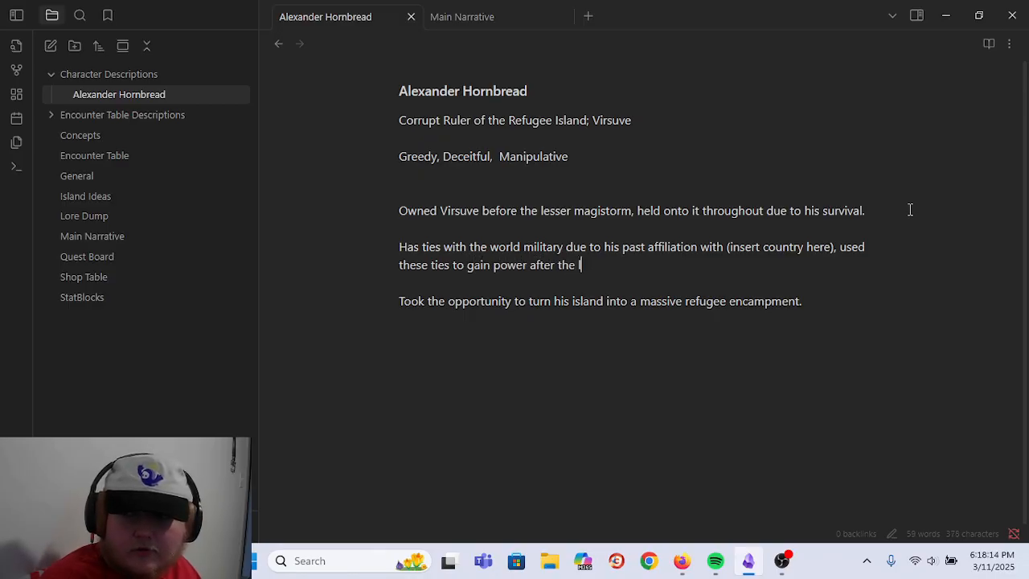
type("esser magistorm.")
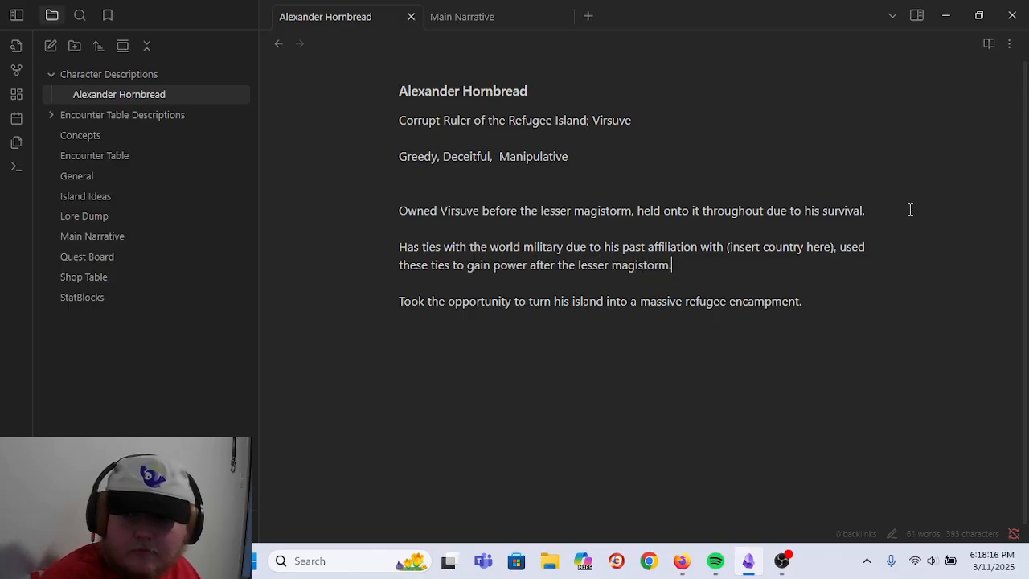
- Extend the refugee encampment sentence so that it ends with "to turn a profit."
left_click(836, 312)
key("BackSpace")
key("BackSpace")
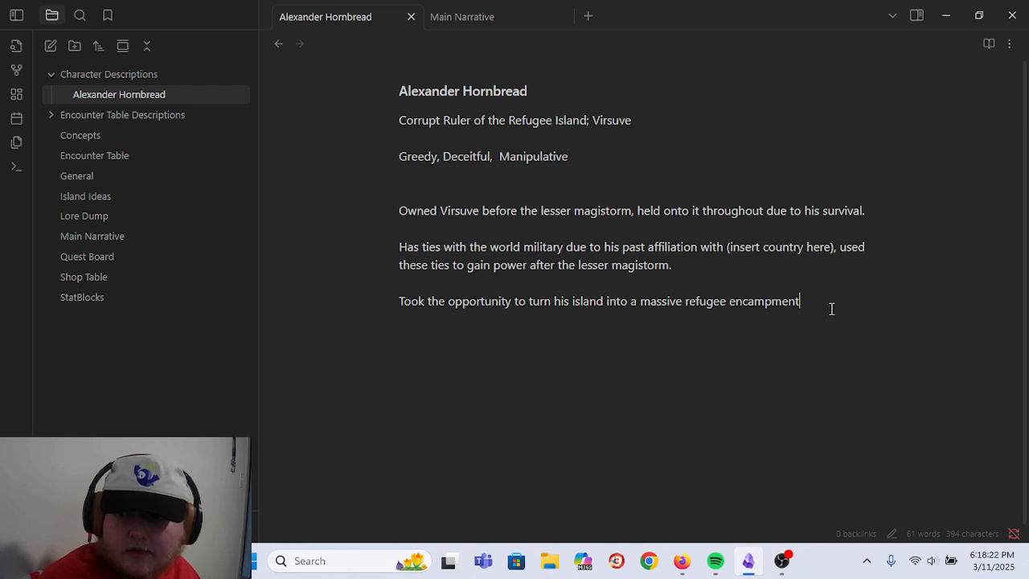
type("to turn a prof")
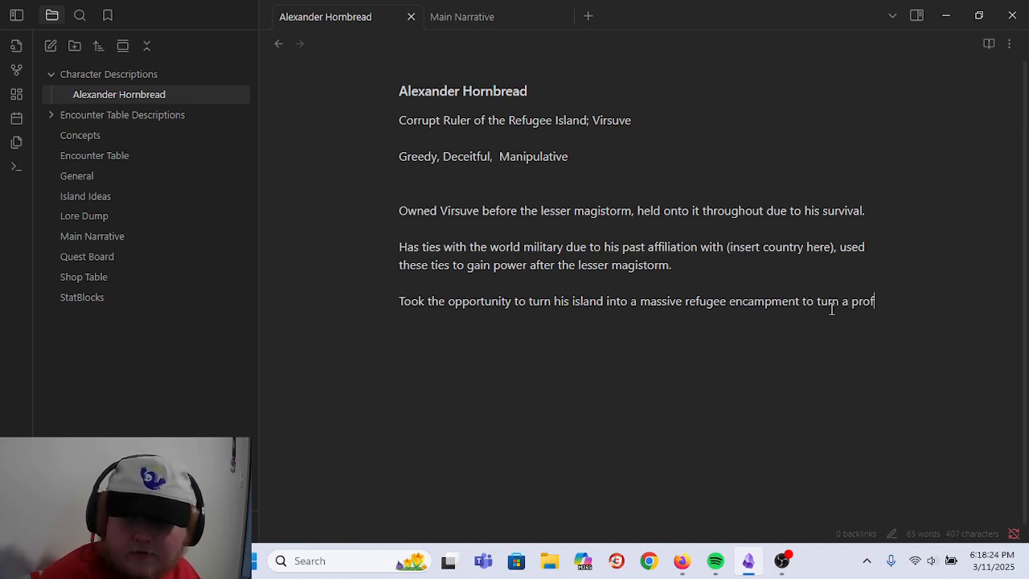
type("it. Ge")
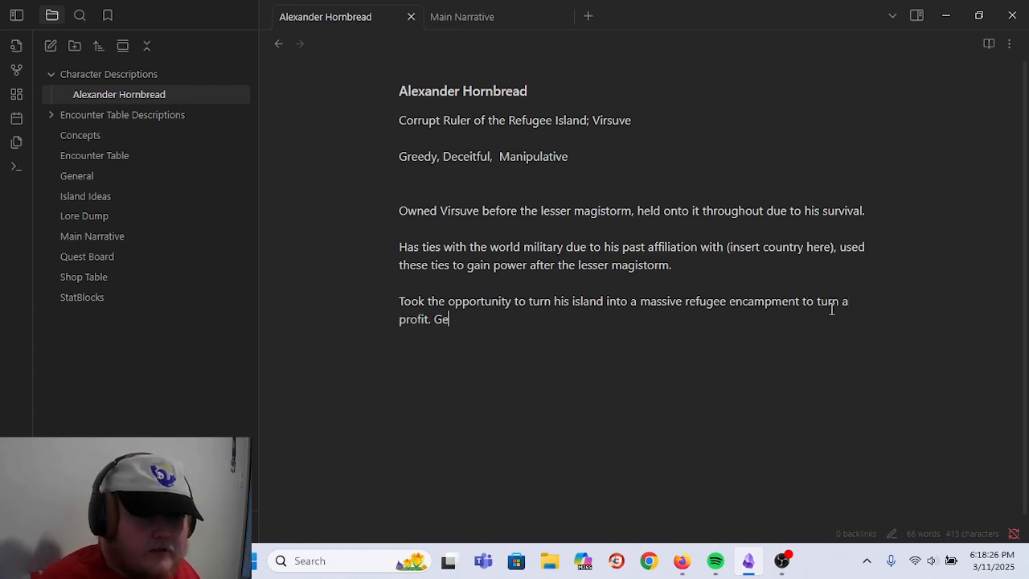
- After the profit sentence, add "Gets military funding to provide housing but cuts corners with materials, food, and supplies"
type("ts government fu")
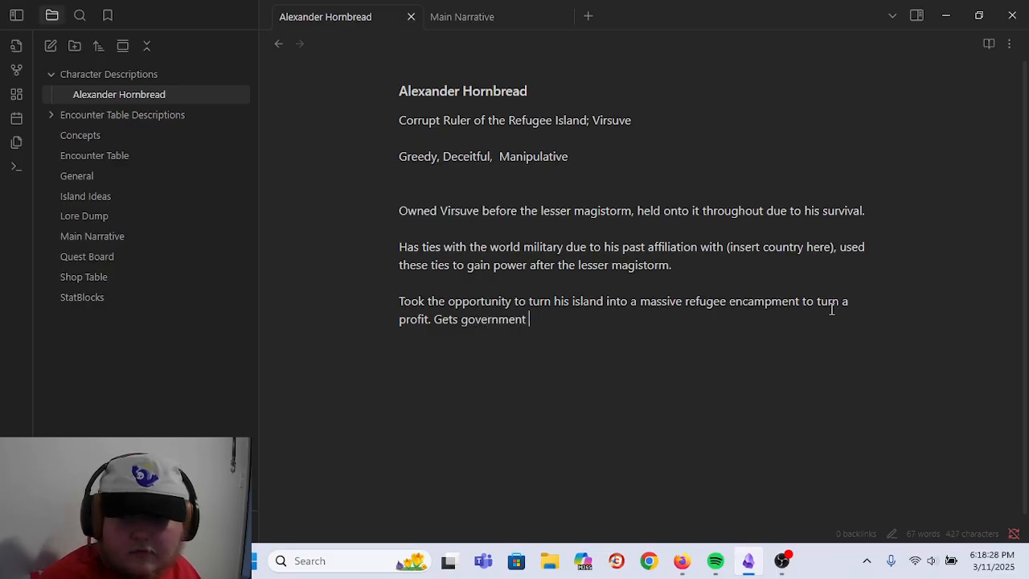
key("BackSpace")
key("BackSpace")
key("BackSpace")
key("BackSpace")
key("BackSpace")
key("BackSpace")
key("BackSpace")
key("BackSpace")
key("BackSpace")
key("BackSpace")
key("BackSpace")
key("BackSpace")
key("BackSpace")
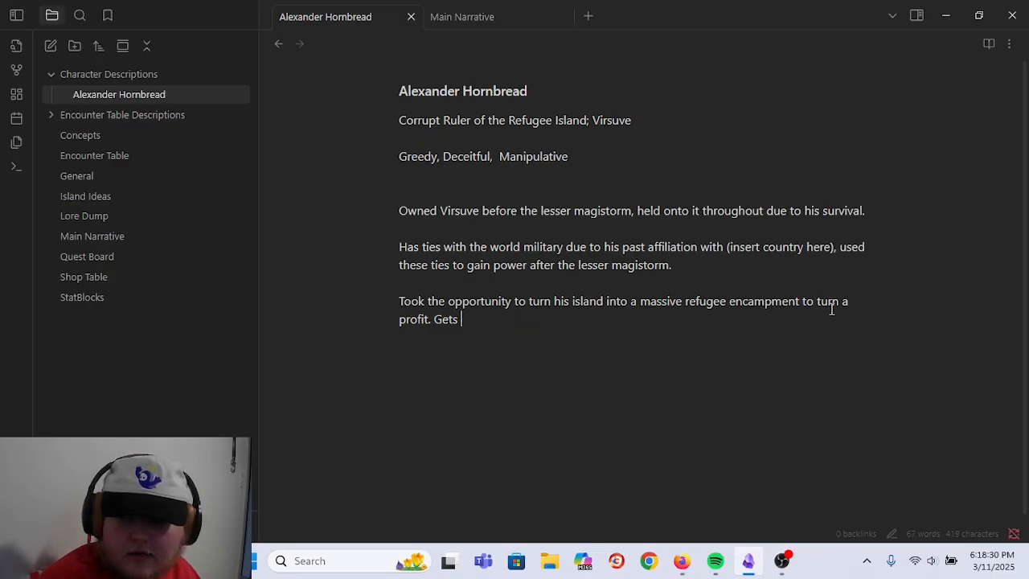
type("milit")
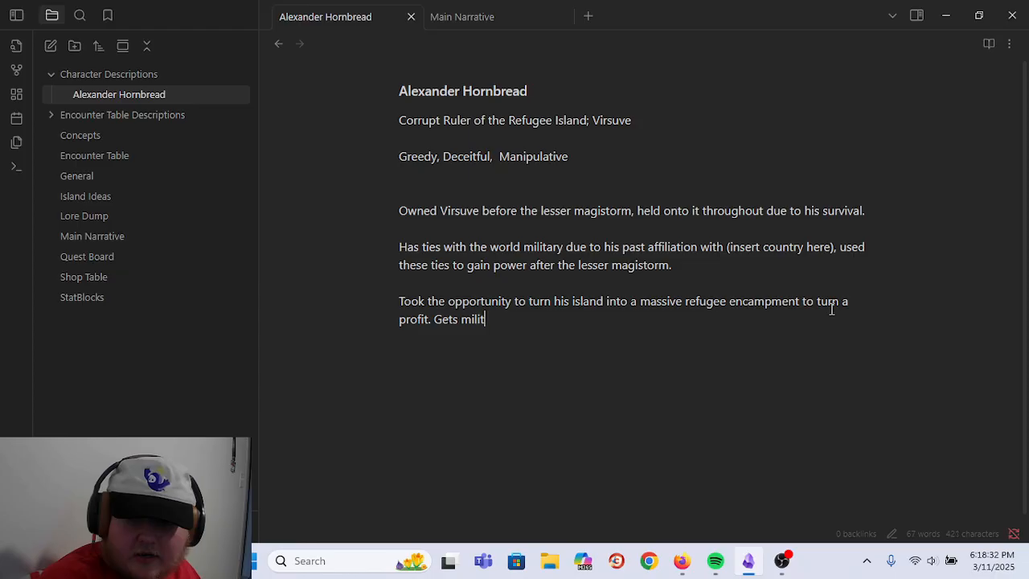
type("ary funding to provide ")
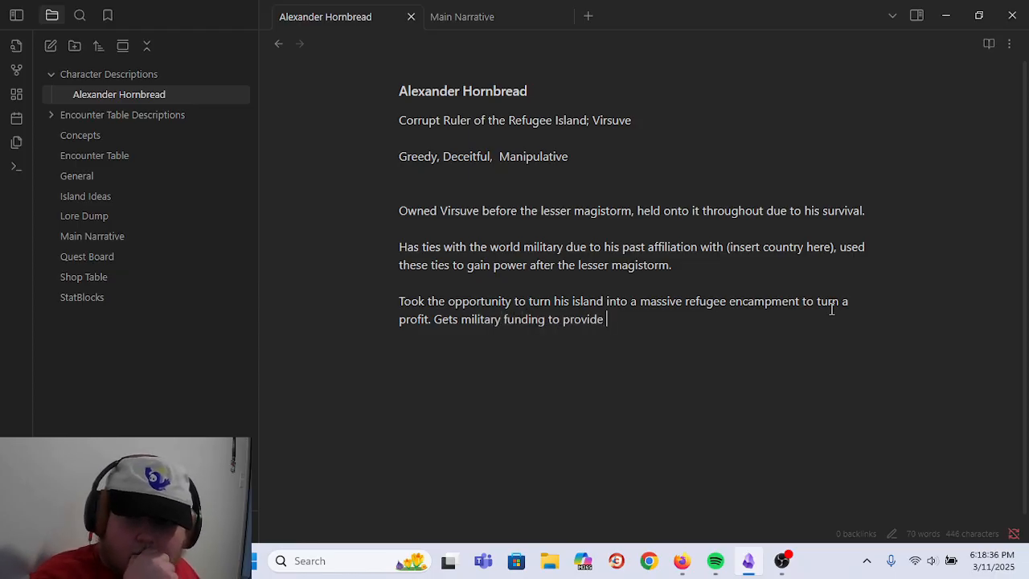
type("housi")
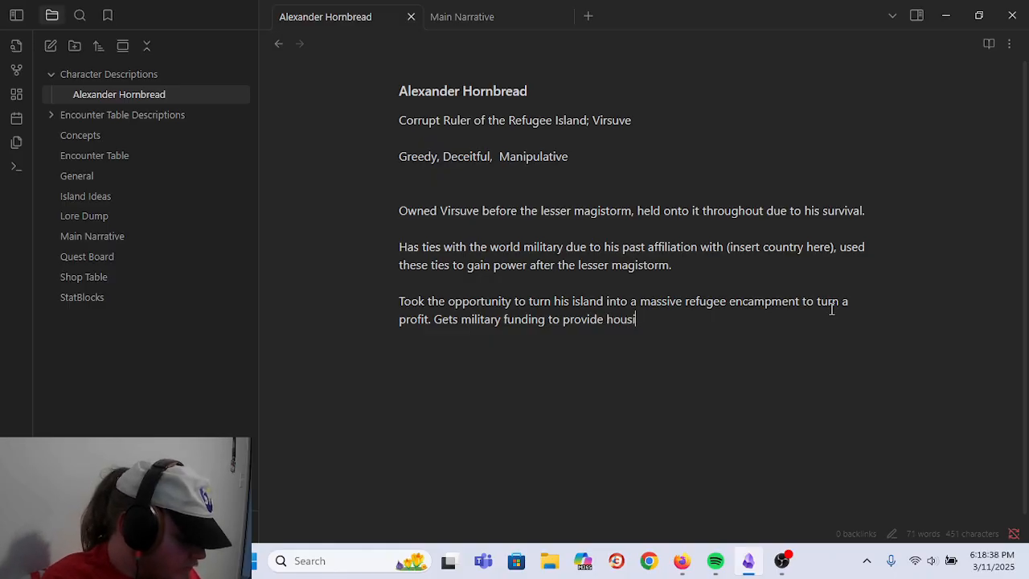
type("ng but cuts ")
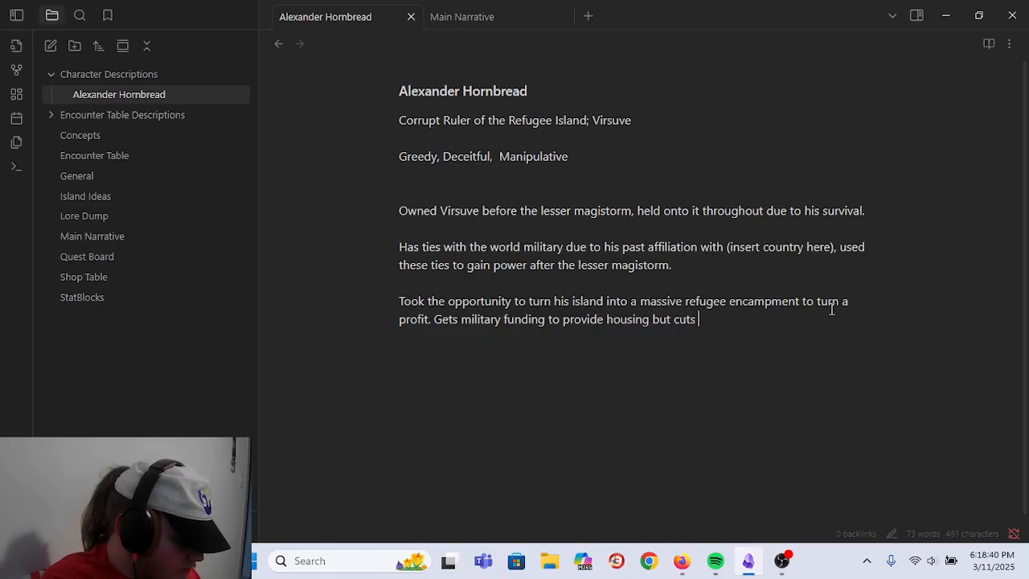
type("corners with materi")
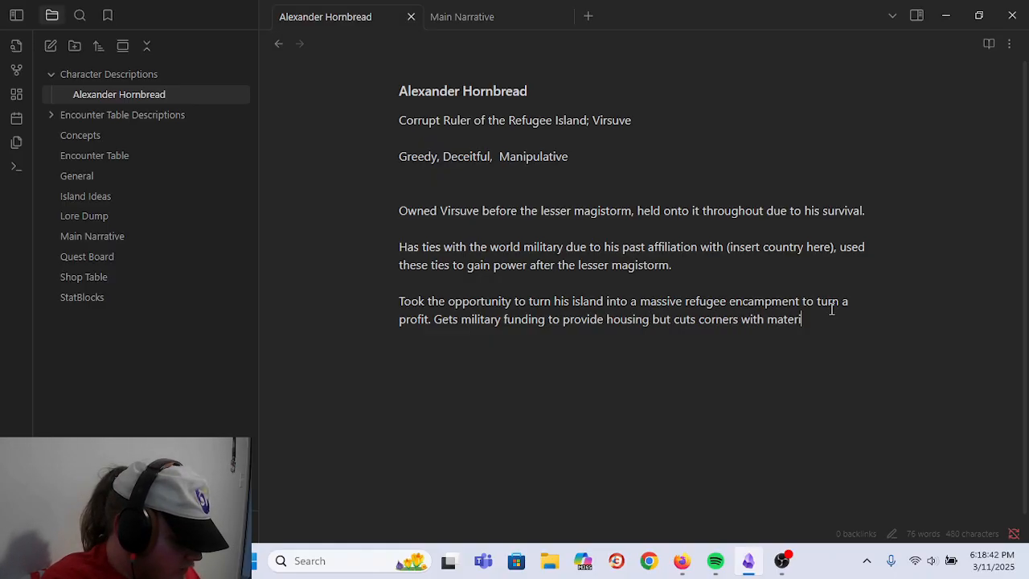
type("als, food, and supplies")
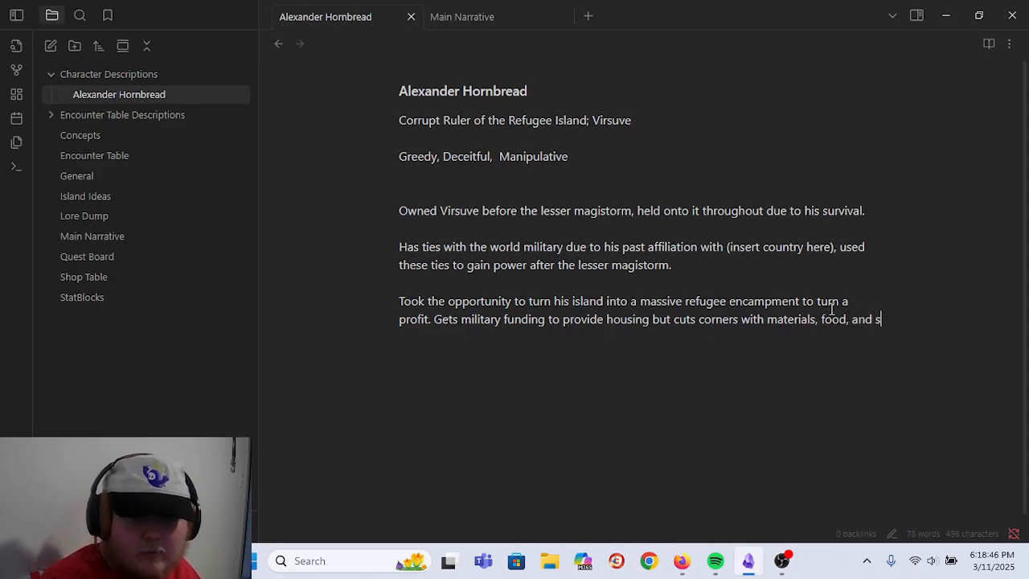
- Replace "food, and supplies" at the end of the military funding sentence with "supplies, and general livability."
key("BackSpace")
key("BackSpace")
key("BackSpace")
key("BackSpace")
key("BackSpace")
key("BackSpace")
key("BackSpace")
key("BackSpace")
key("BackSpace")
key("BackSpace")
key("BackSpace")
key("BackSpace")
key("BackSpace")
key("BackSpace")
key("BackSpace")
key("BackSpace")
key("BackSpace")
key("BackSpace")
key("BackSpace")
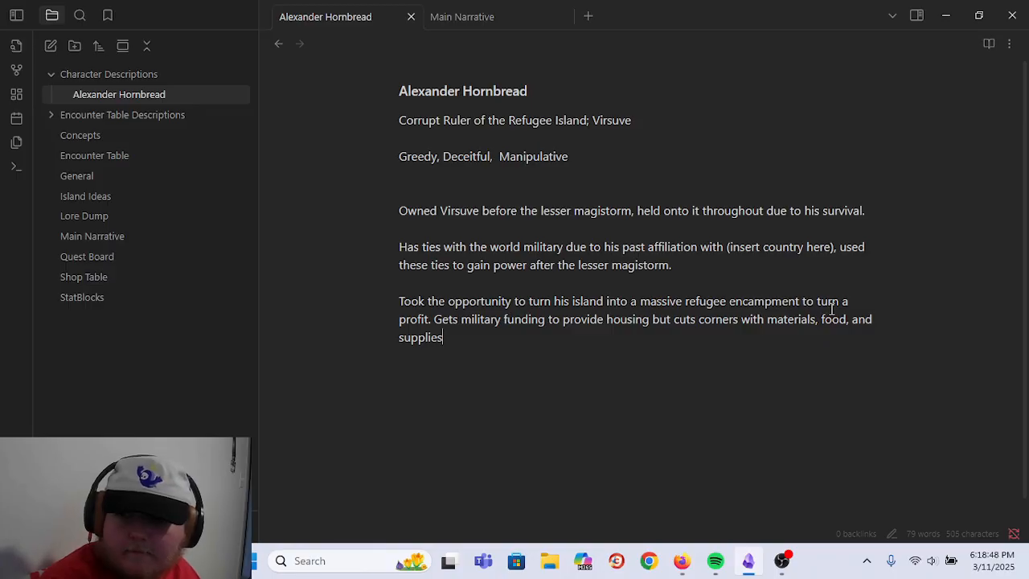
type("su")
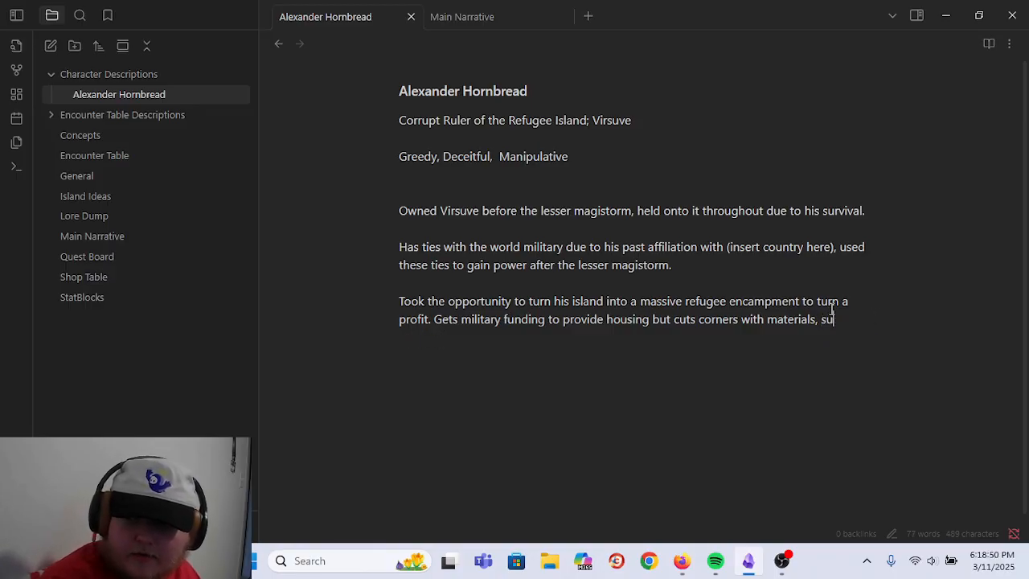
type("pplies, and ")
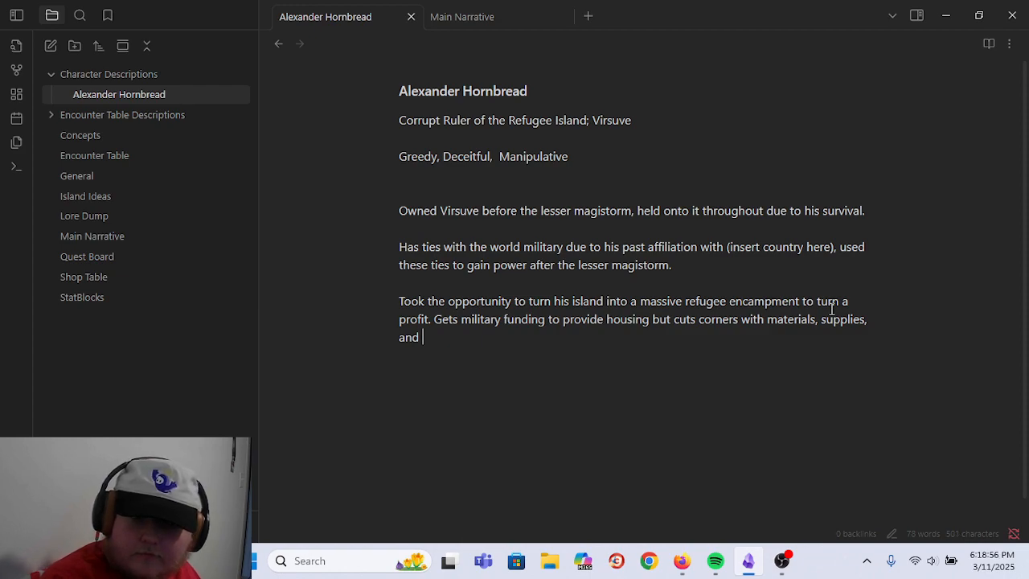
type("general li")
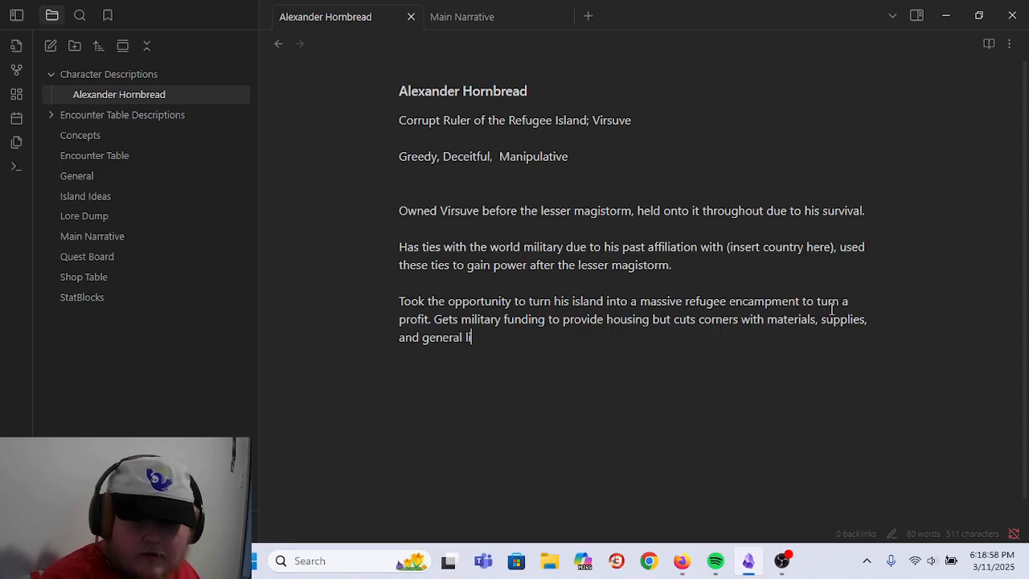
type("vability.")
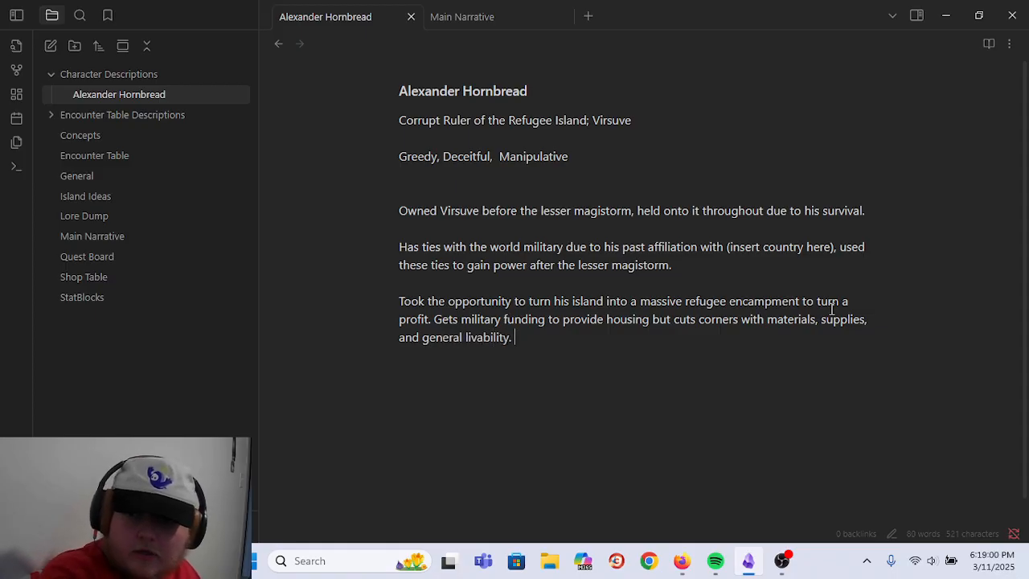
- Below the Owned Virsuve sentence, add a paragraph reading "Lives in a castle cut out of the peak of the mountain located on virsuve."
left_click(768, 281)
left_click(608, 337)
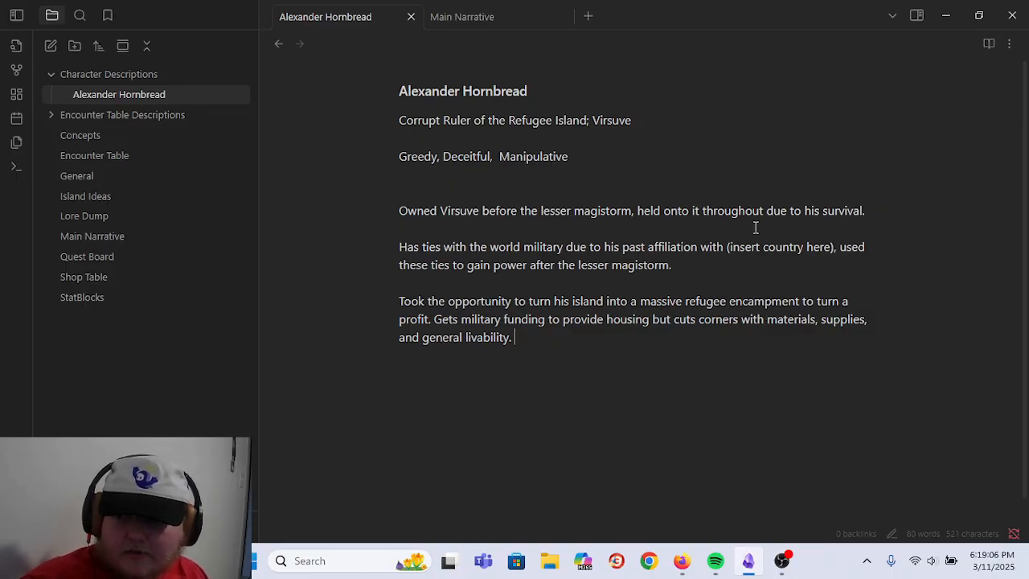
left_click(655, 225)
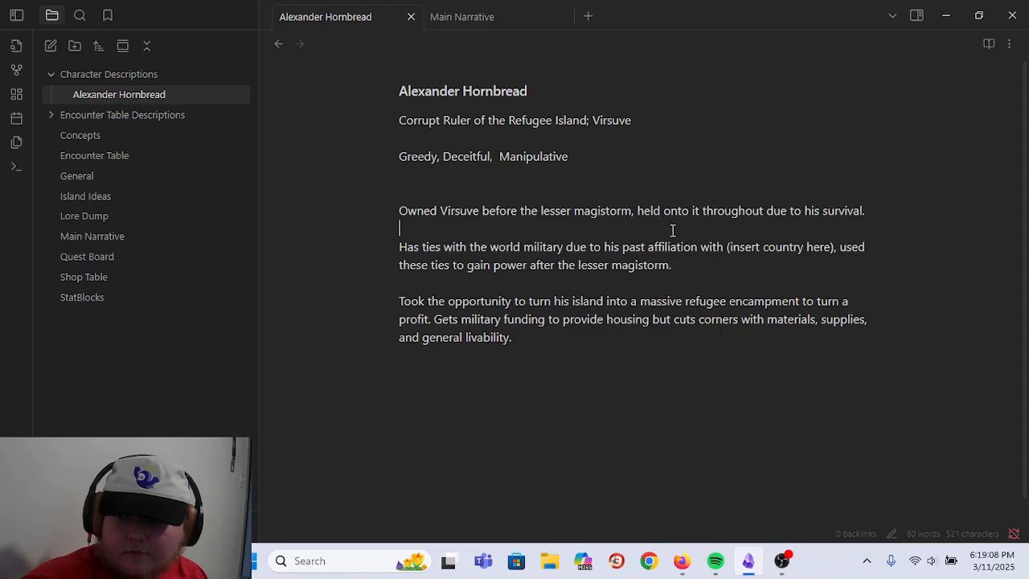
key("Return")
key("Return")
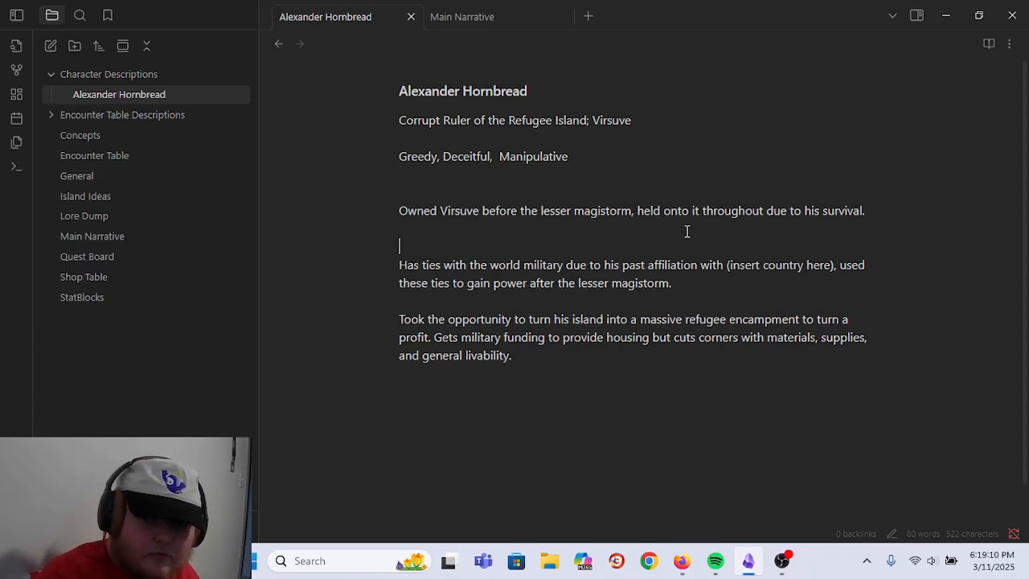
type("Li")
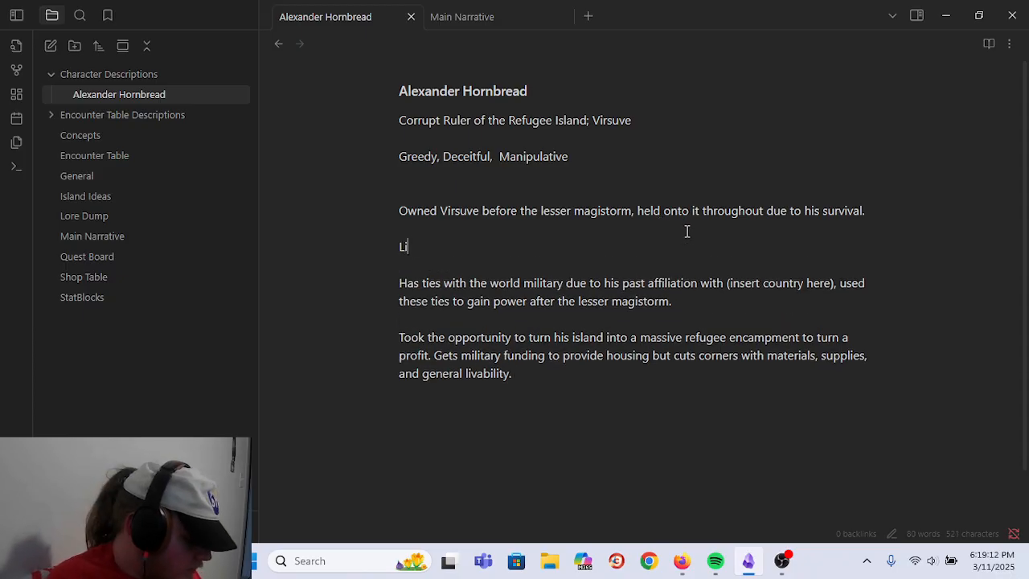
type("ves in a ")
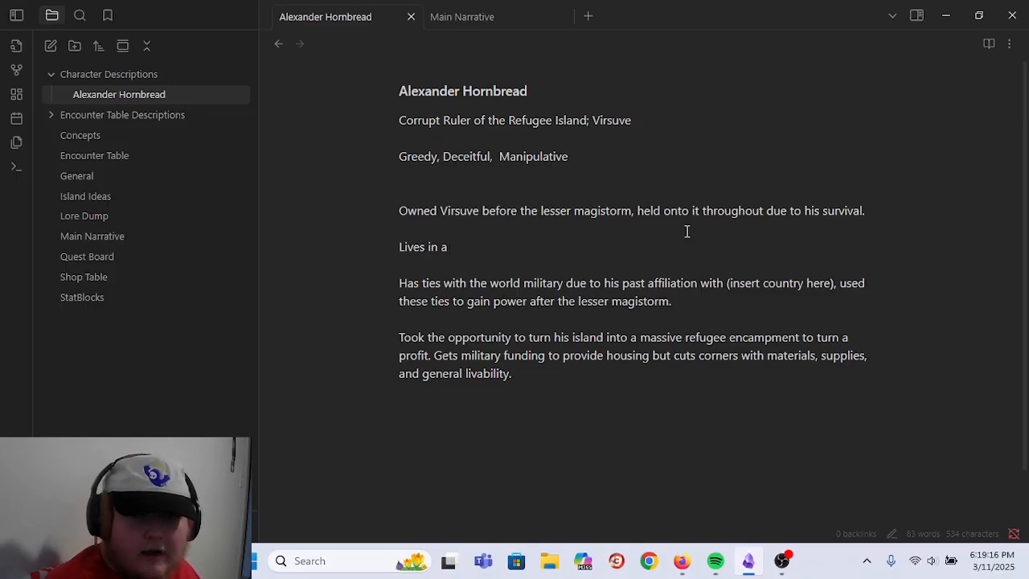
type("castle cut out of the stone")
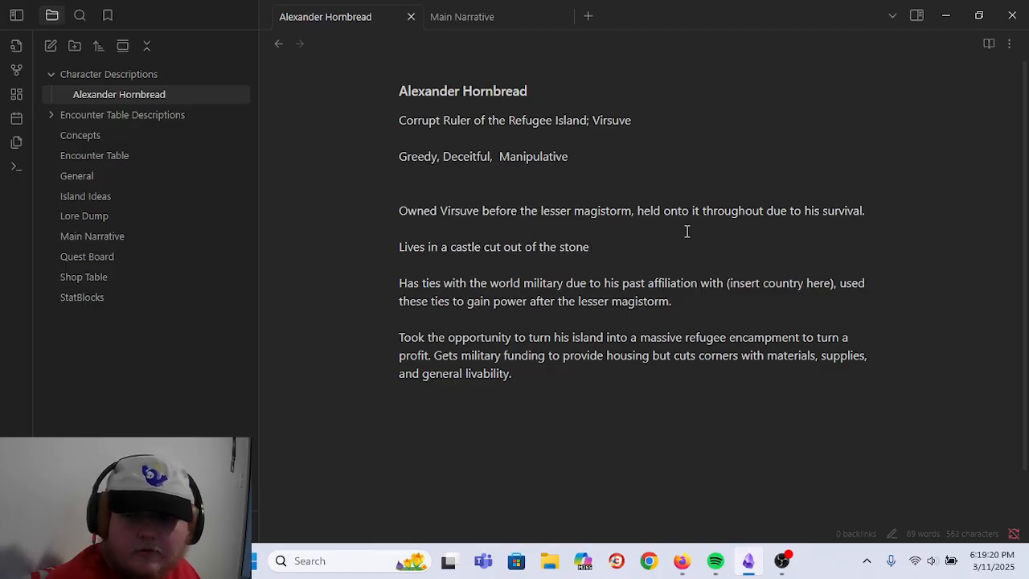
key("ctrl+BackSpace")
type("peak o")
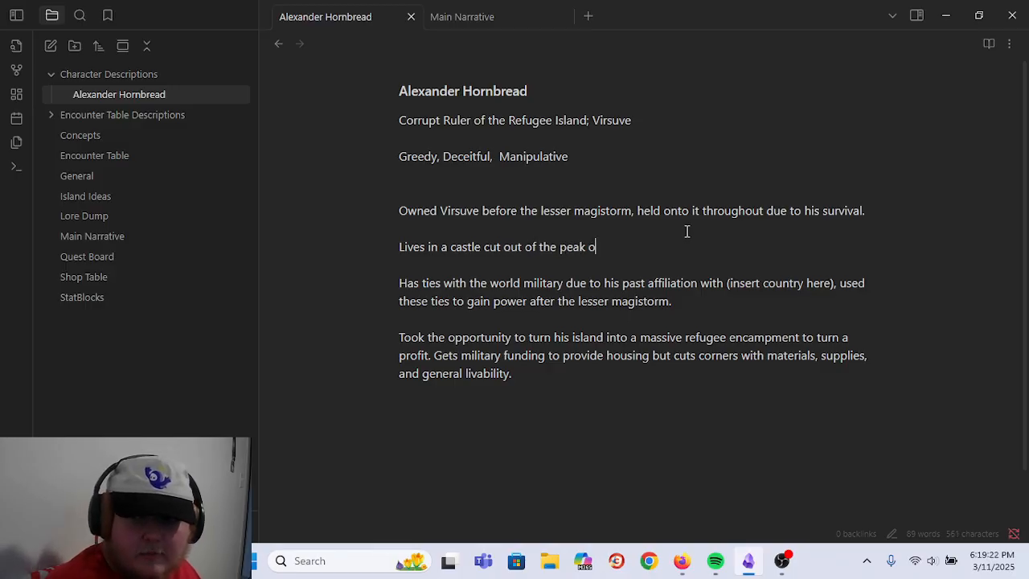
type("f the mountain")
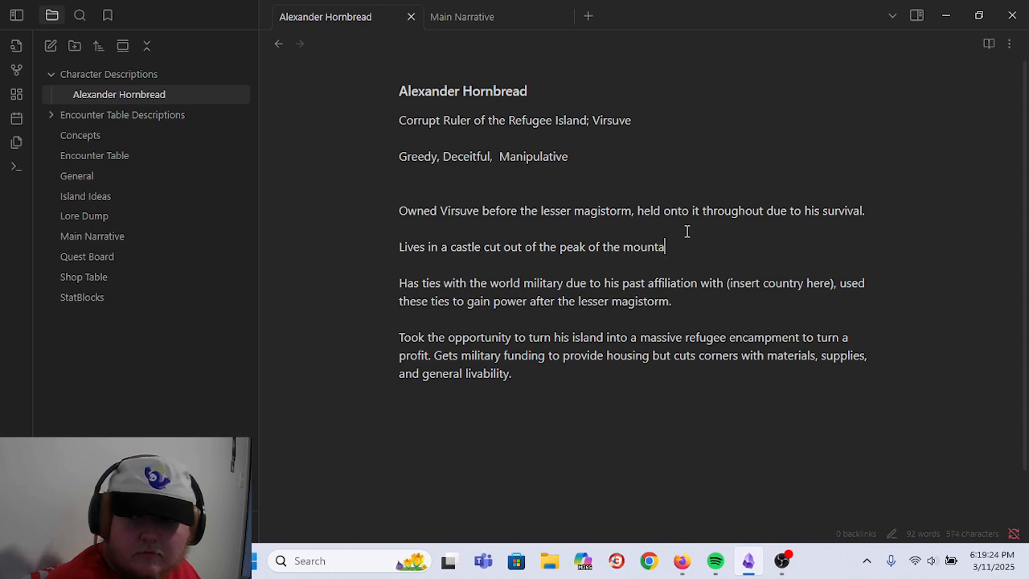
key("BackSpace")
key("BackSpace")
key("BackSpace")
key("BackSpace")
key("BackSpace")
key("BackSpace")
key("BackSpace")
key("BackSpace")
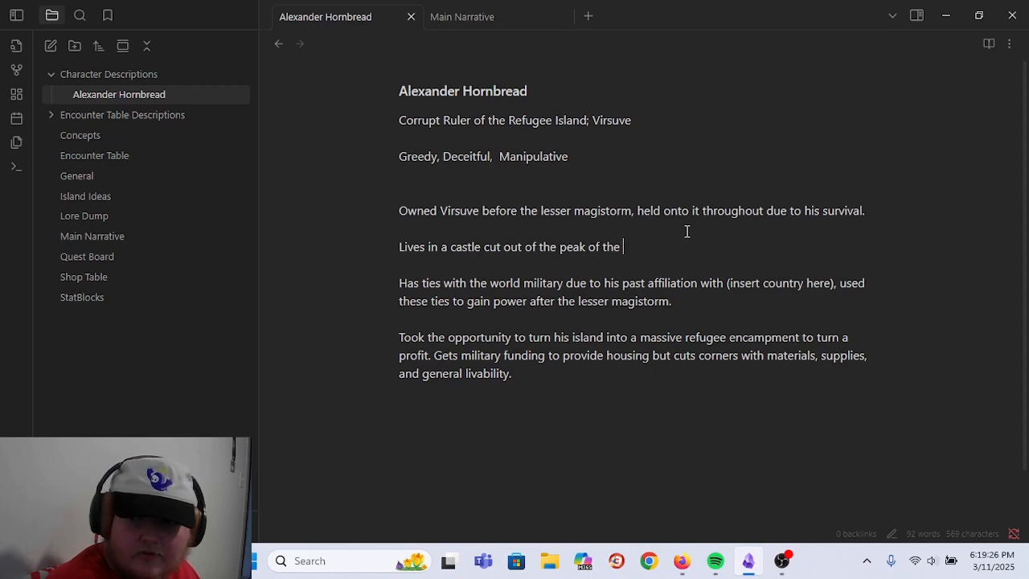
type("mountai")
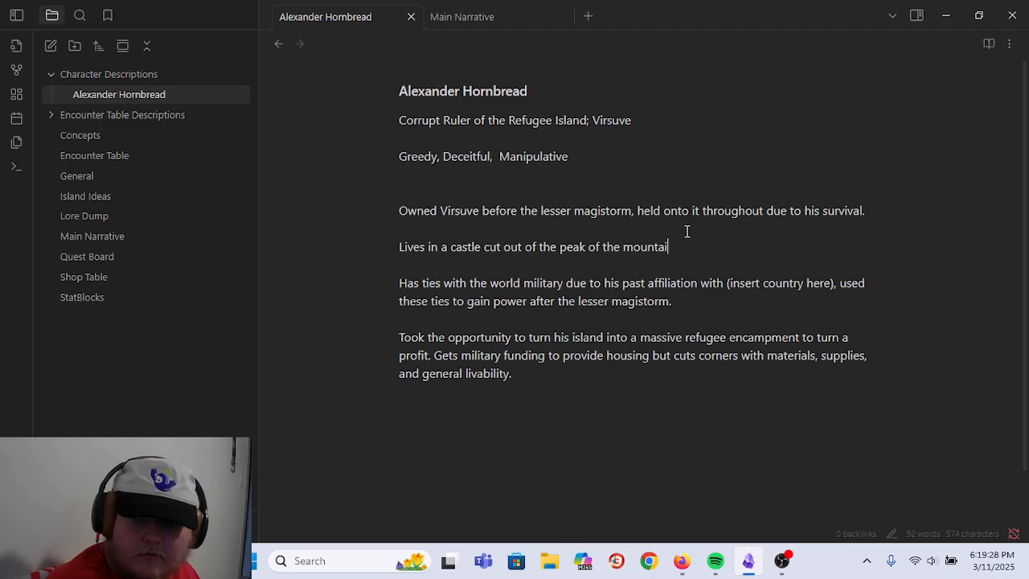
type("nlocated o")
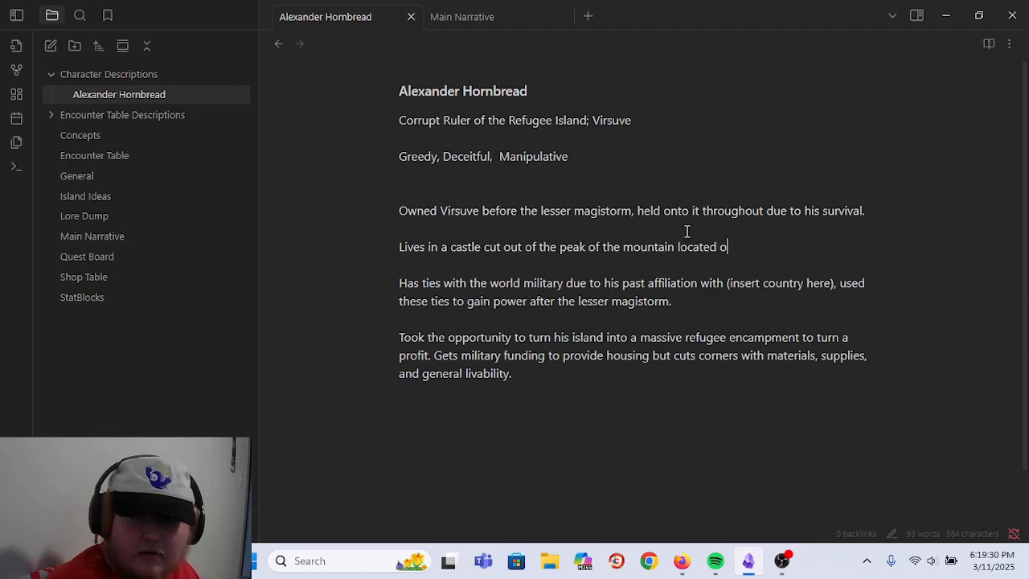
type("n virsuve.")
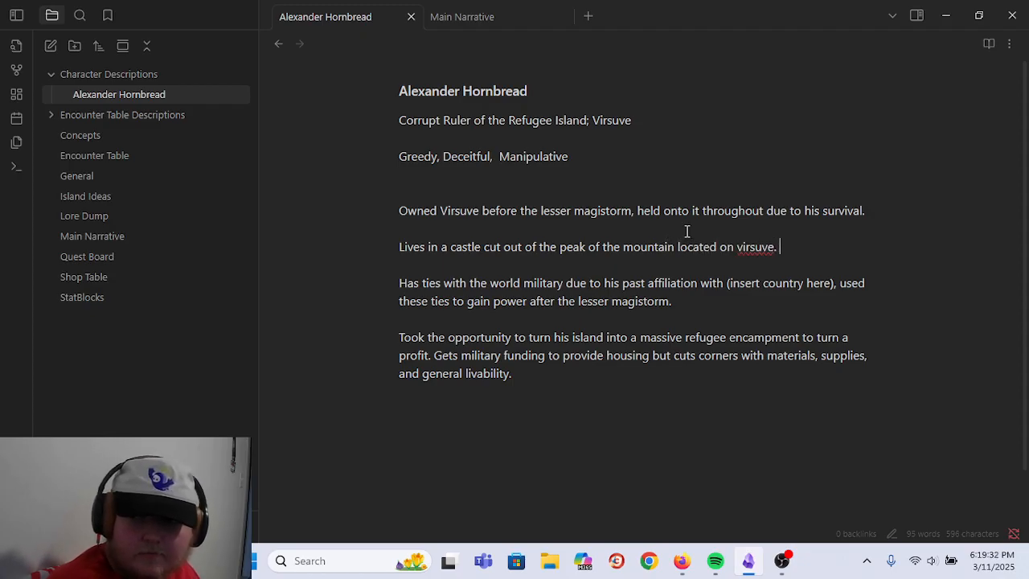
- Replace "mountain located on virsuve." at the end of the castle sentence with "peak of Virsuve."
key("BackSpace")
key("BackSpace")
key("BackSpace")
key("BackSpace")
key("BackSpace")
key("BackSpace")
key("BackSpace")
key("BackSpace")
key("BackSpace")
key("BackSpace")
key("BackSpace")
key("BackSpace")
key("BackSpace")
key("BackSpace")
key("BackSpace")
key("BackSpace")
key("BackSpace")
key("BackSpace")
key("BackSpace")
key("BackSpace")
key("BackSpace")
key("BackSpace")
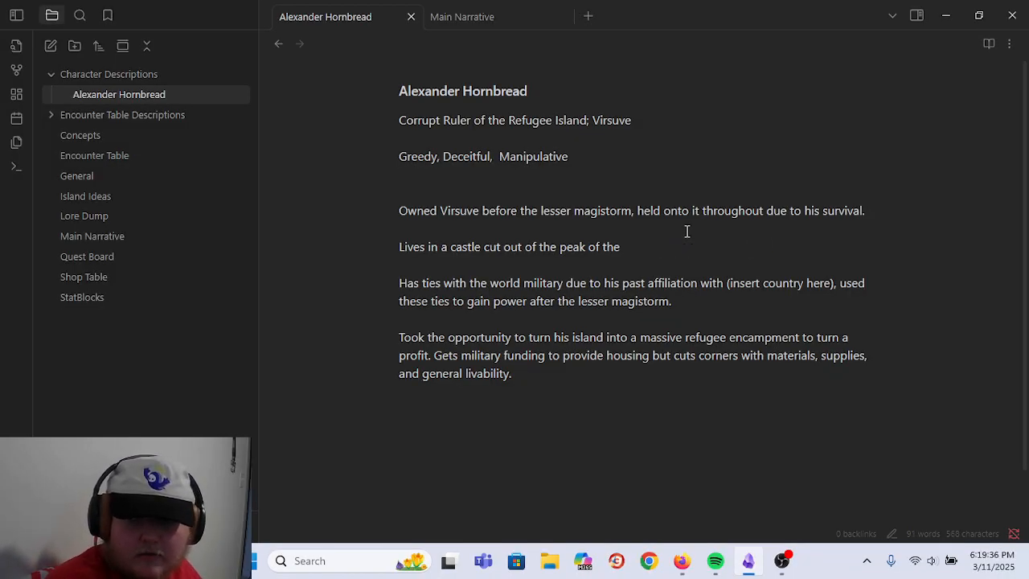
type("peak of Virsuve.")
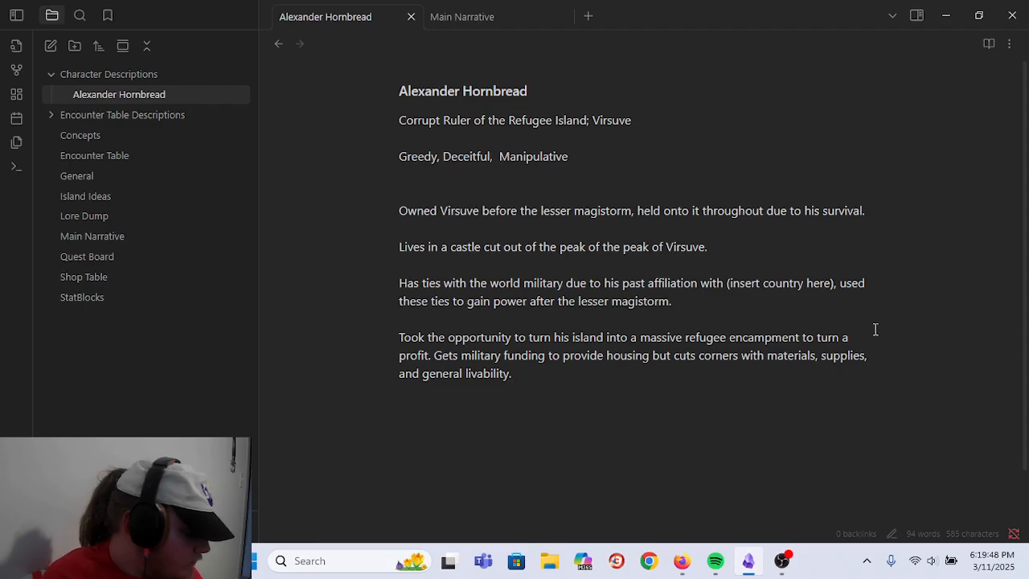
key("BackSpace")
type("e")
key("Up")
key("Up")
key("Up")
key("Up")
key("Up")
key("Up")
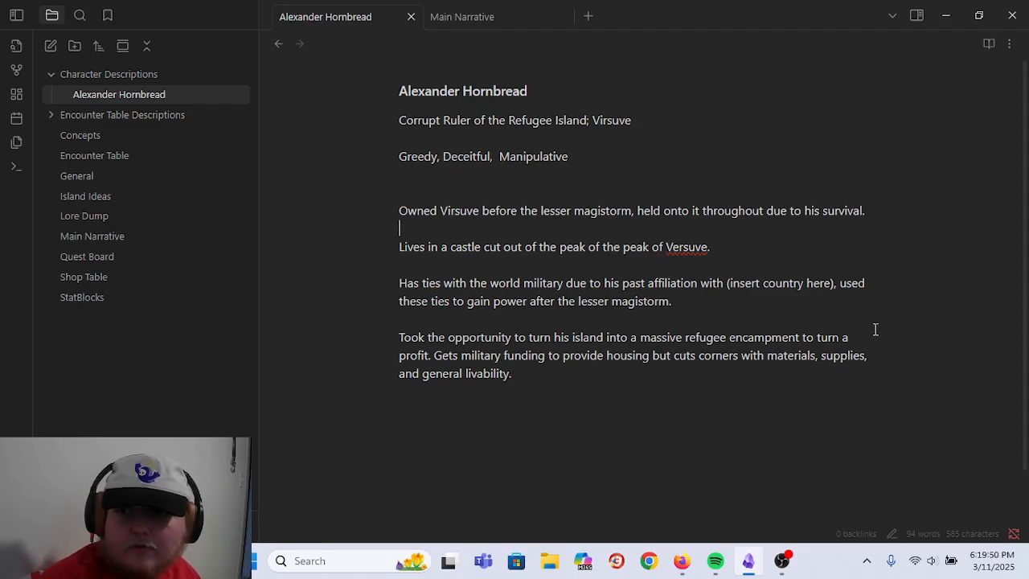
key("Down")
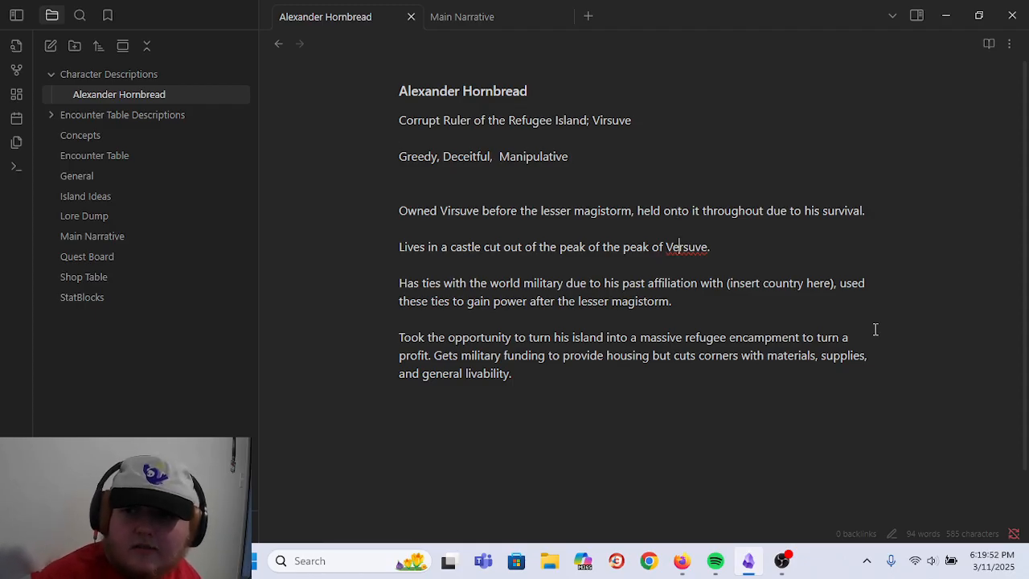
key("BackSpace")
type("i")
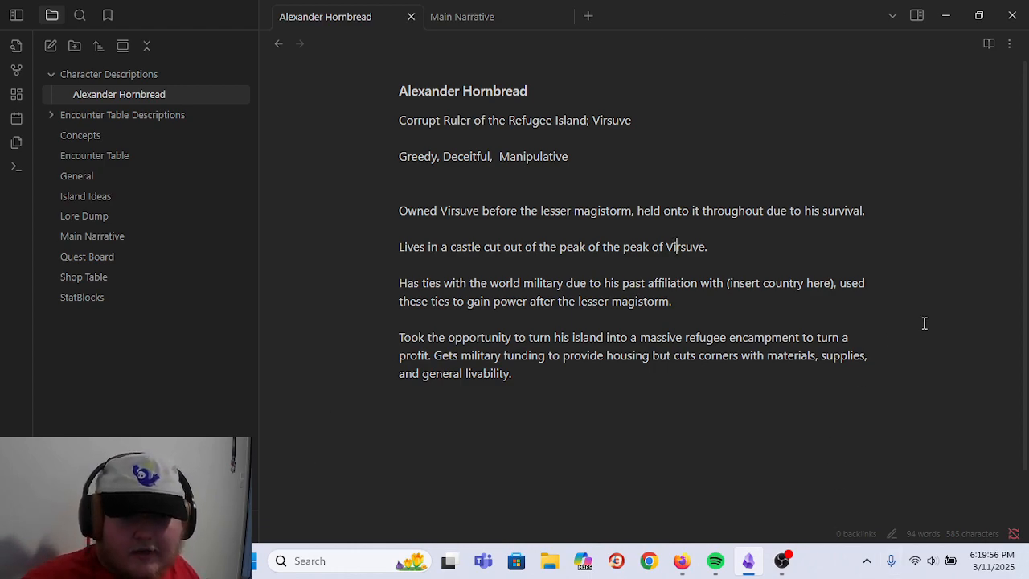
- Delete the repeated words "the peak of" before Virsuve in the castle sentence
left_click(758, 237)
left_click(778, 259)
left_click(772, 254)
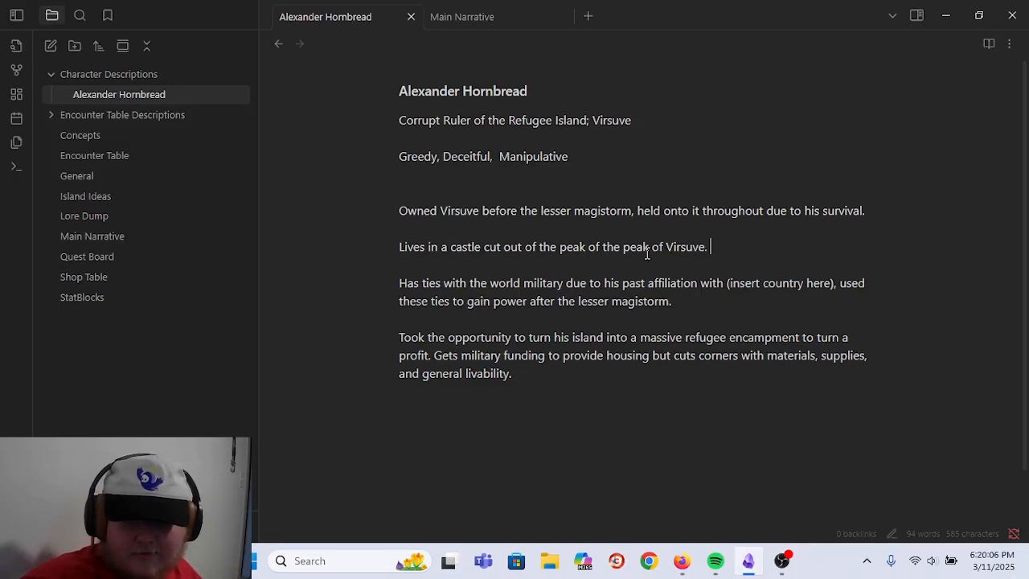
left_click_drag(666, 247, 608, 248)
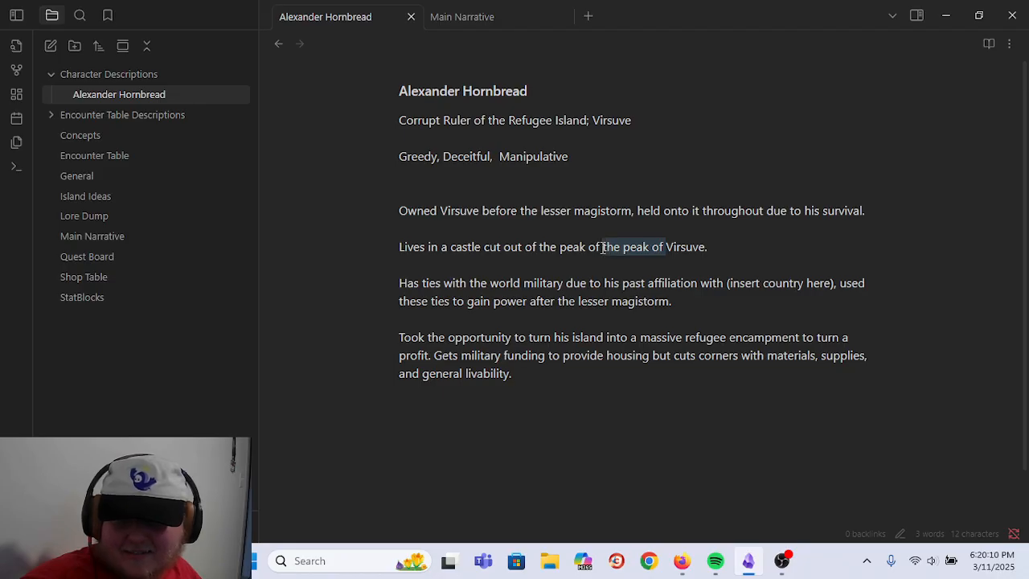
key("BackSpace")
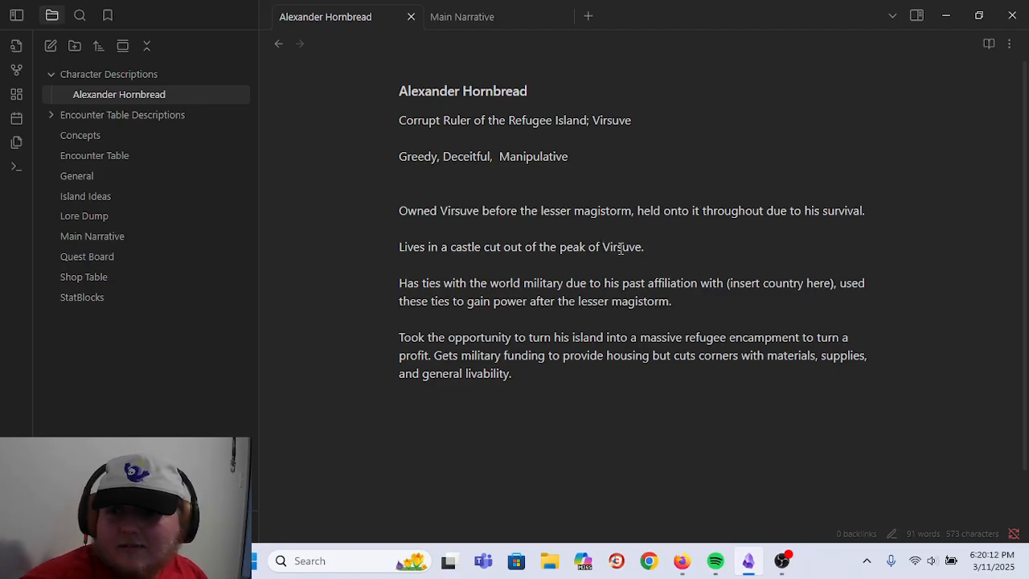
- Extend the castle sentence after "peak of Virsuve" with "with a personal guard of indentured refugees."
left_click(688, 252)
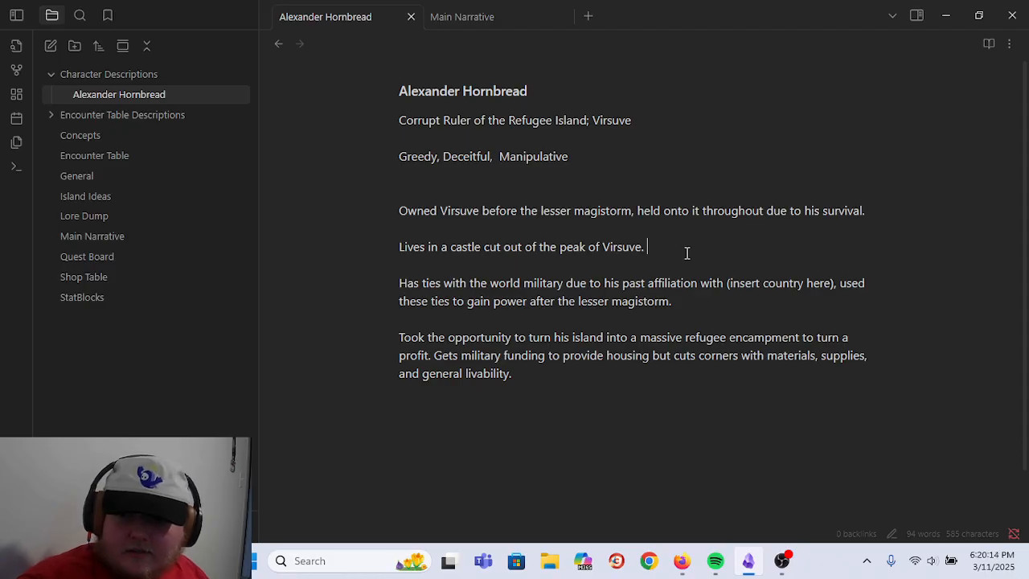
key("BackSpace")
type("with a personal g")
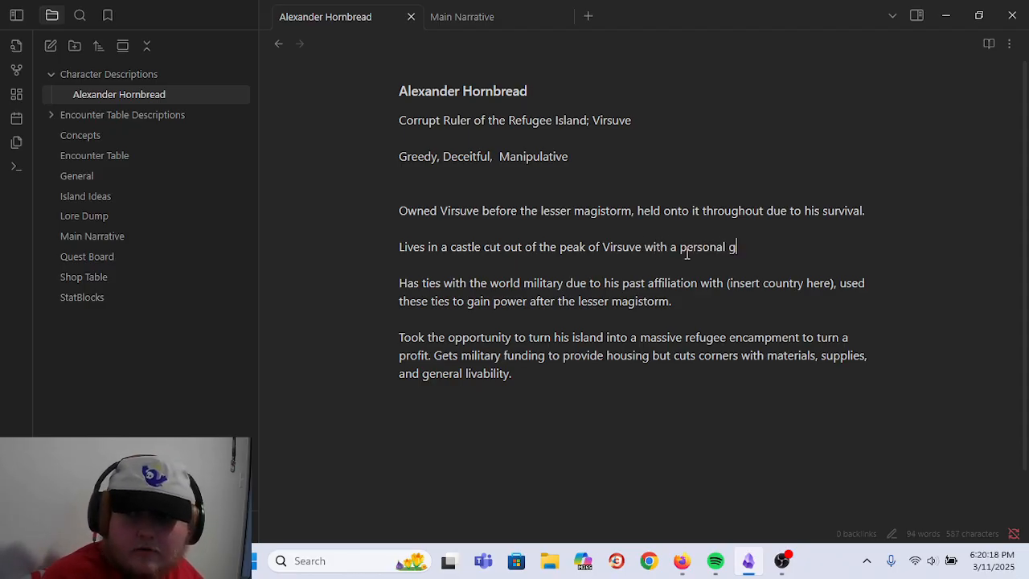
type("uard of indentured")
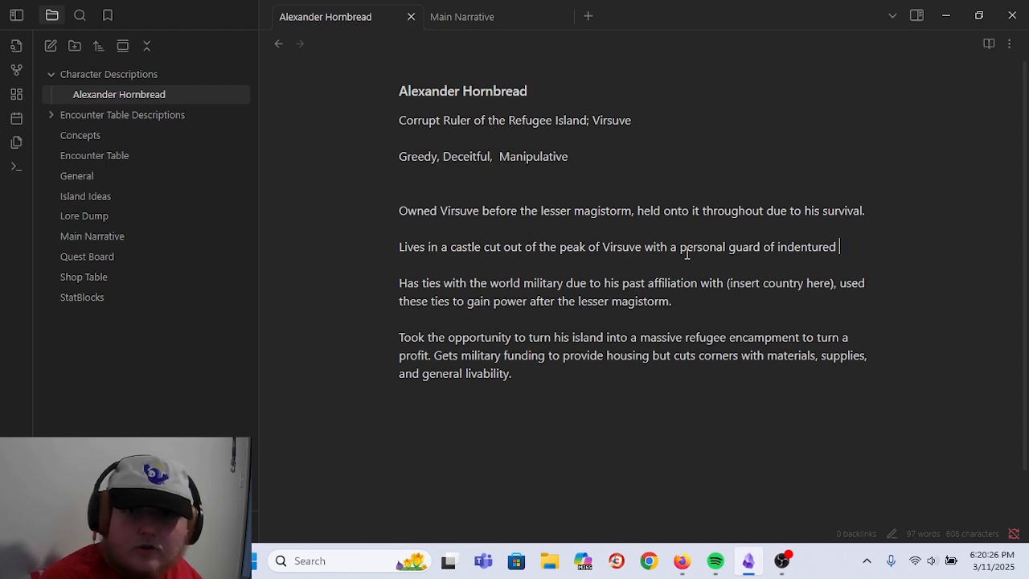
type("refugees.")
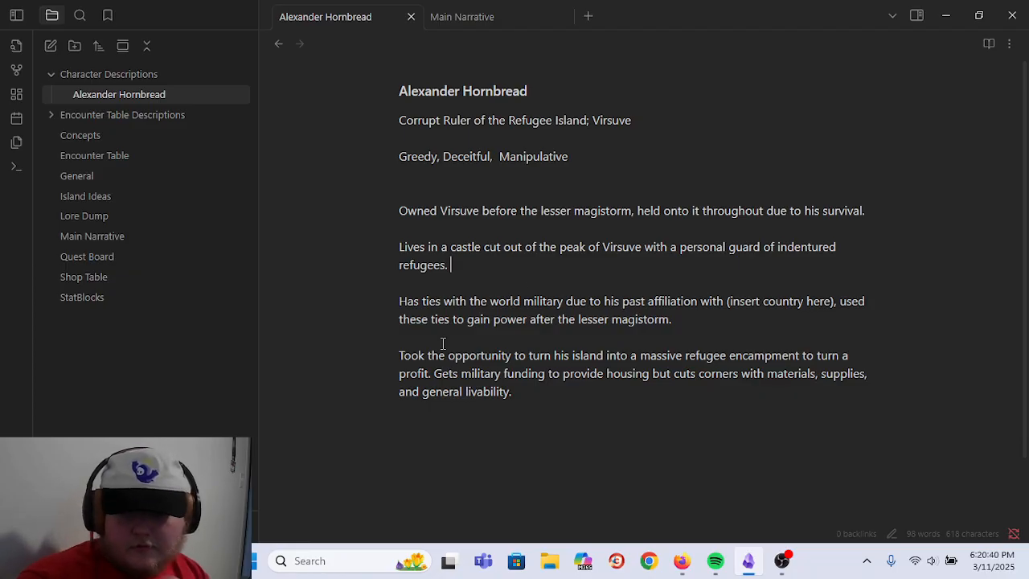
left_click(720, 327)
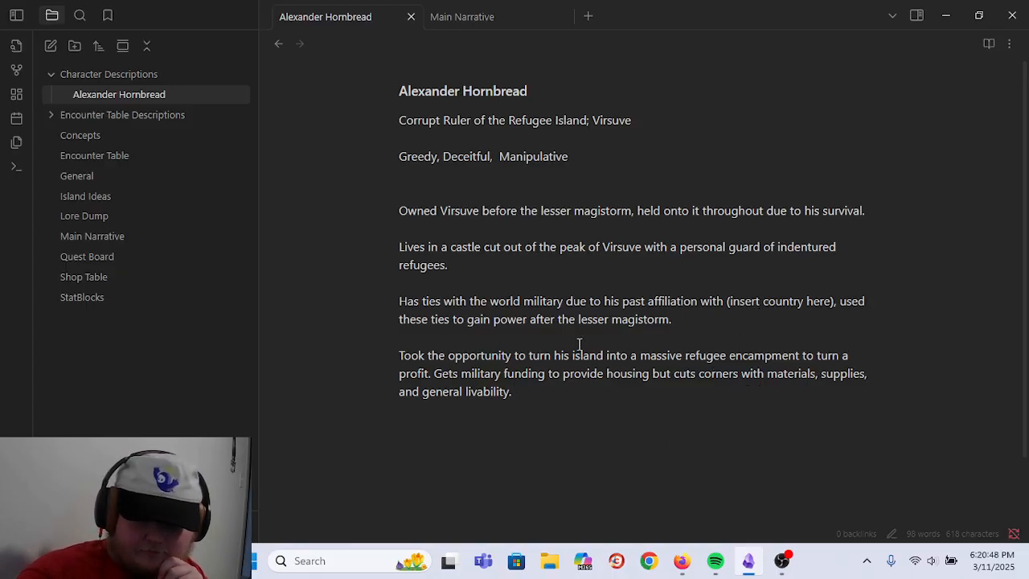
scroll(579, 340, "down", 2)
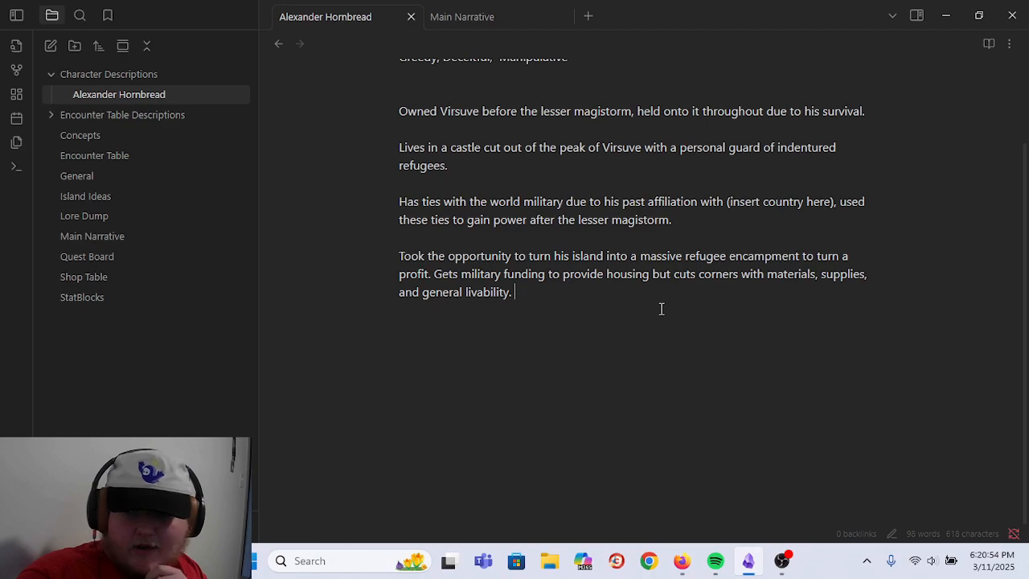
scroll(660, 309, "up", 2)
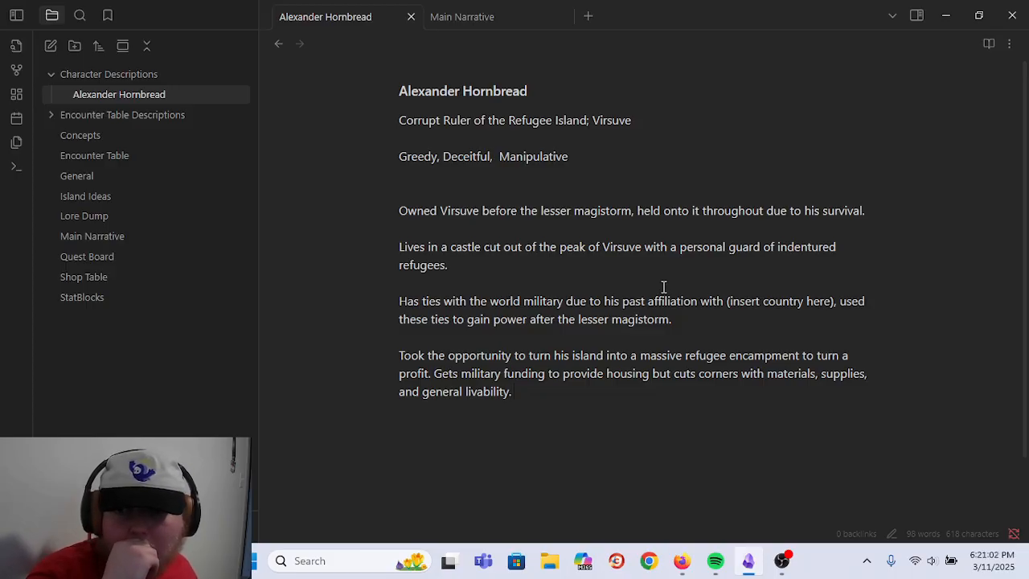
- In the Island Ideas note, replace the word "Character" in the Refugee Island: Virsuve lore bits with the ruler's full name
left_click(120, 196)
scroll(581, 335, "down", 15)
scroll(622, 330, "down", 8)
scroll(622, 328, "up", 3)
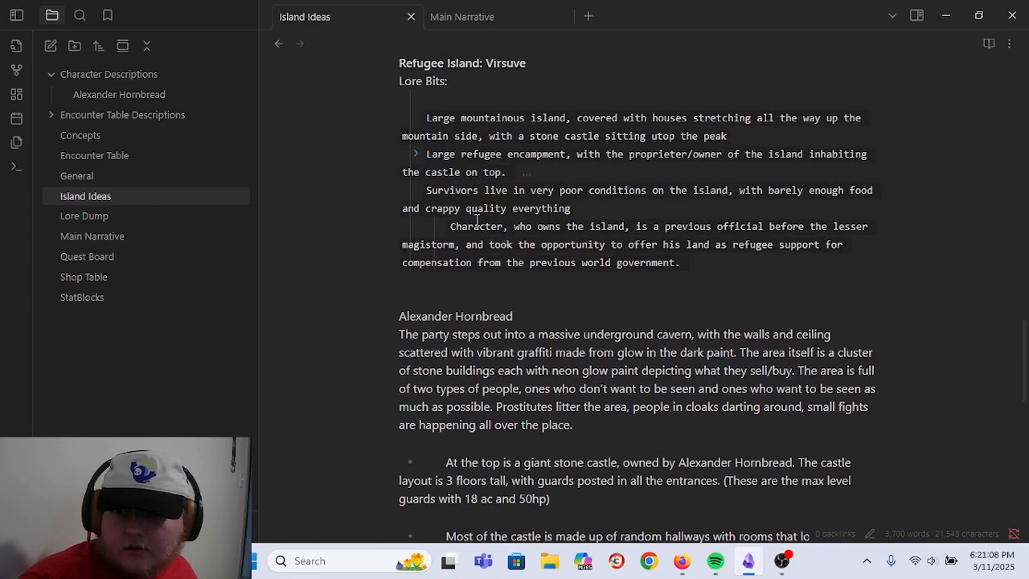
left_click_drag(503, 226, 449, 227)
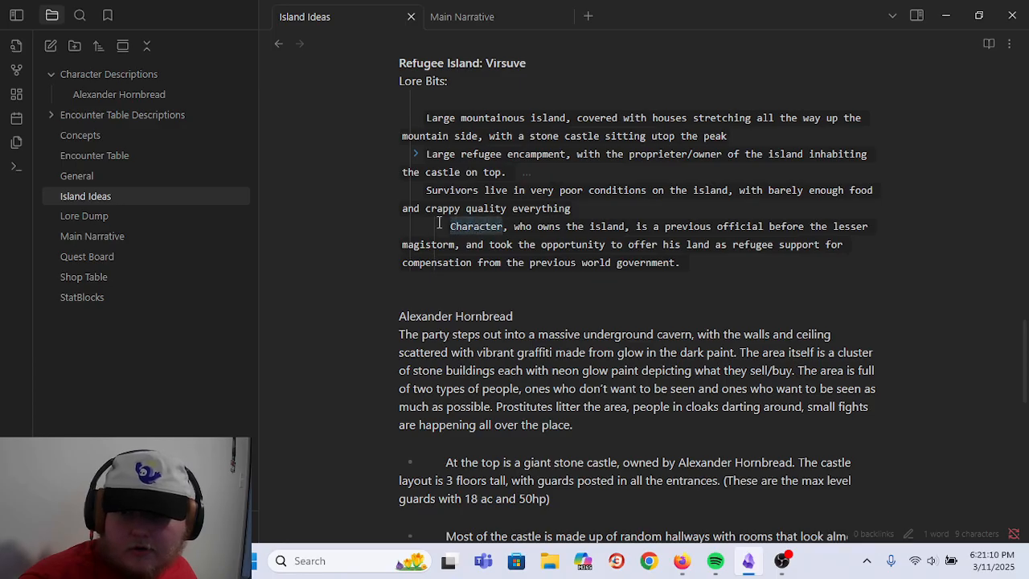
type("Alexander Ho")
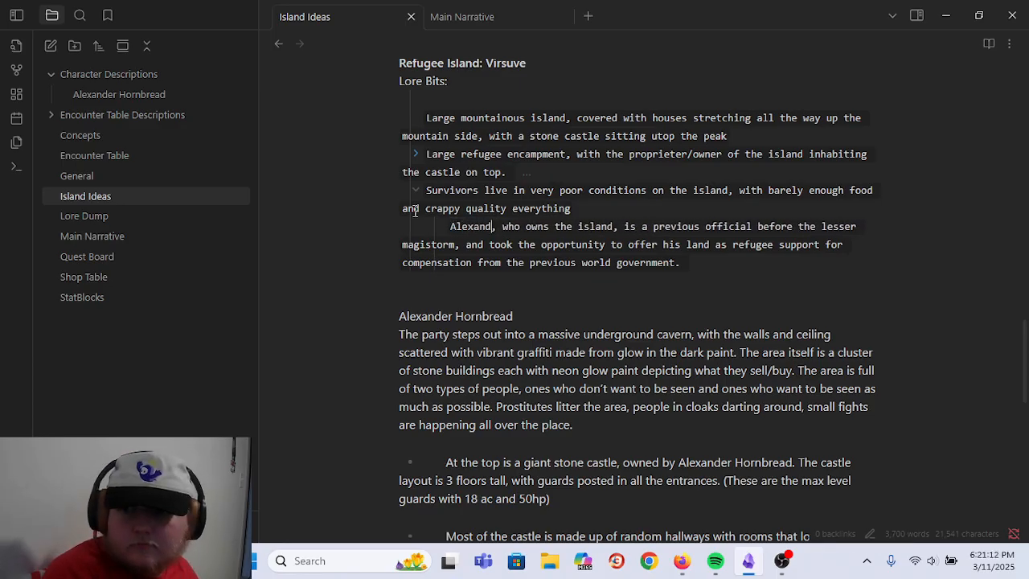
type("rnbread")
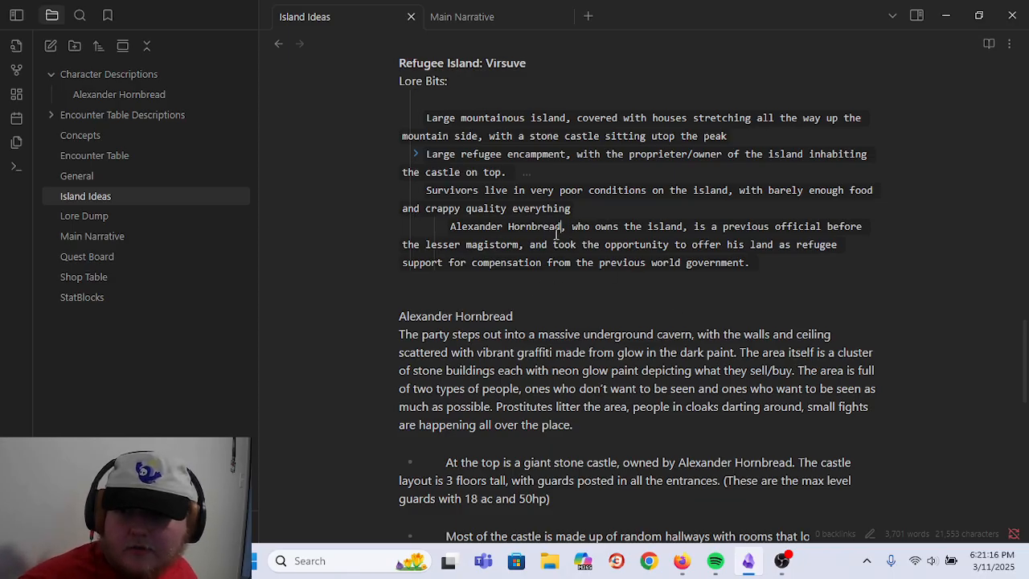
- Try to turn the ruler's name in the Virsuve lore bits into a double-bracket link to his character description note
type("]]")
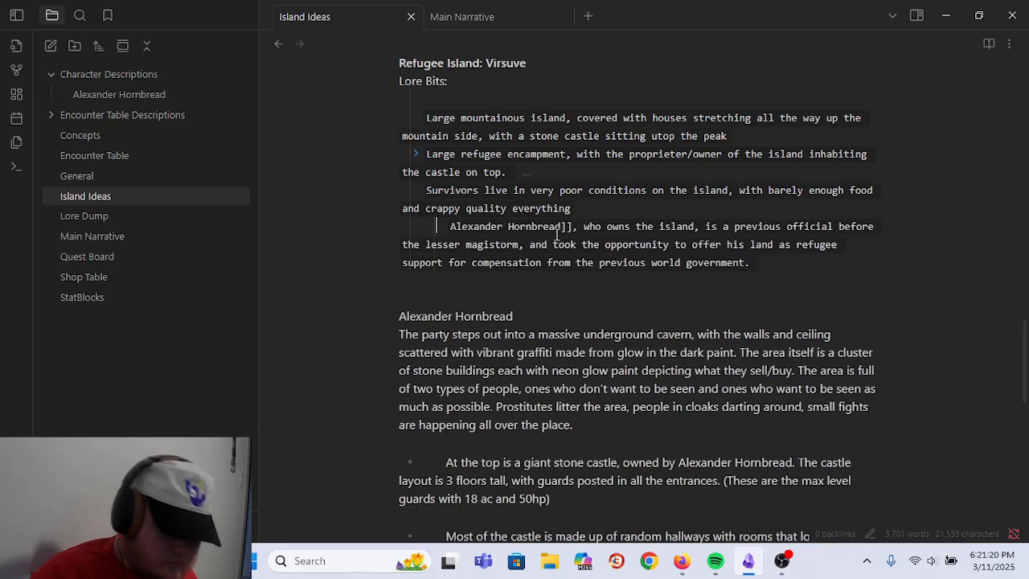
type("[[")
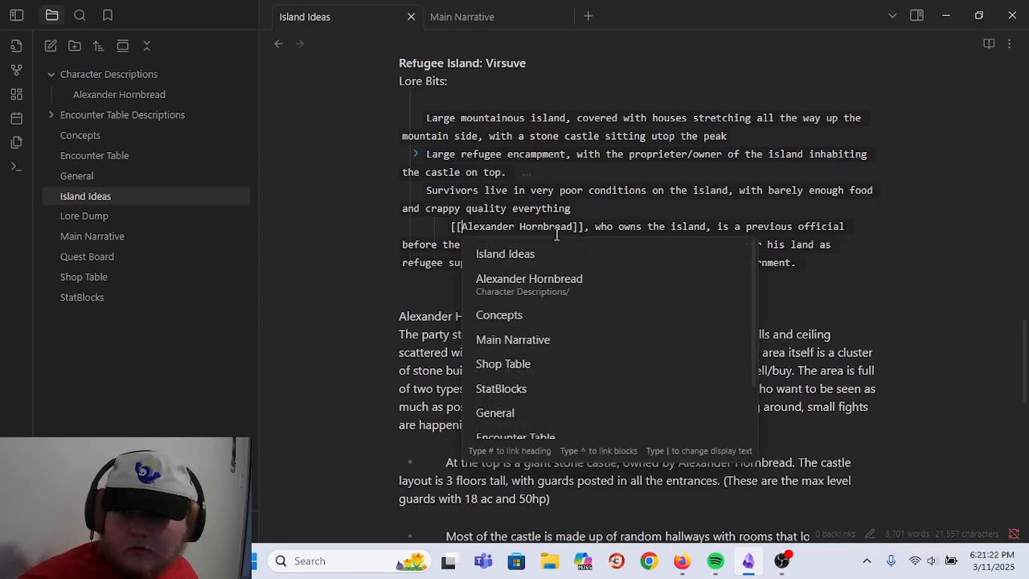
left_click(543, 278)
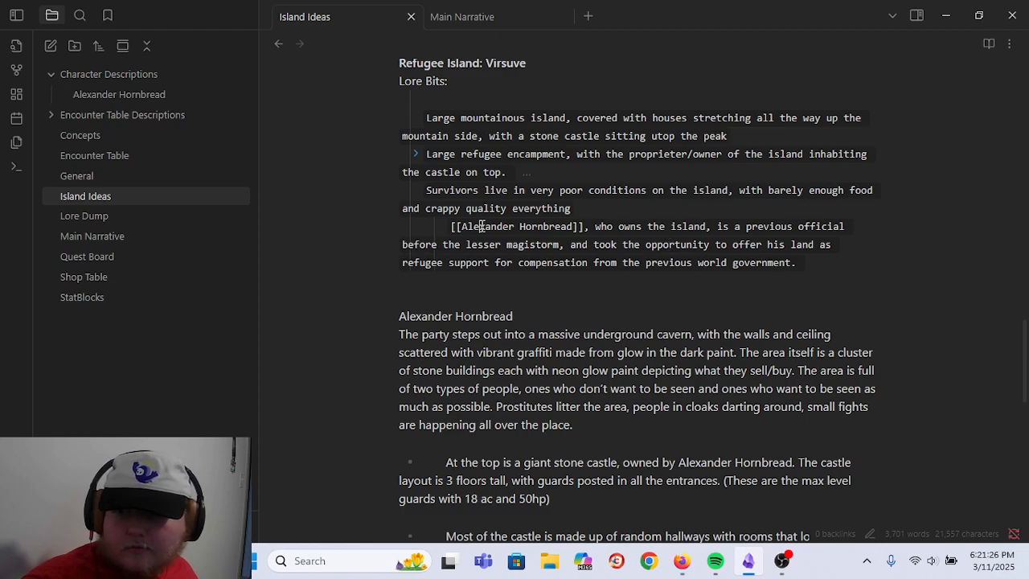
left_click_drag(584, 227, 450, 229)
type("[[")
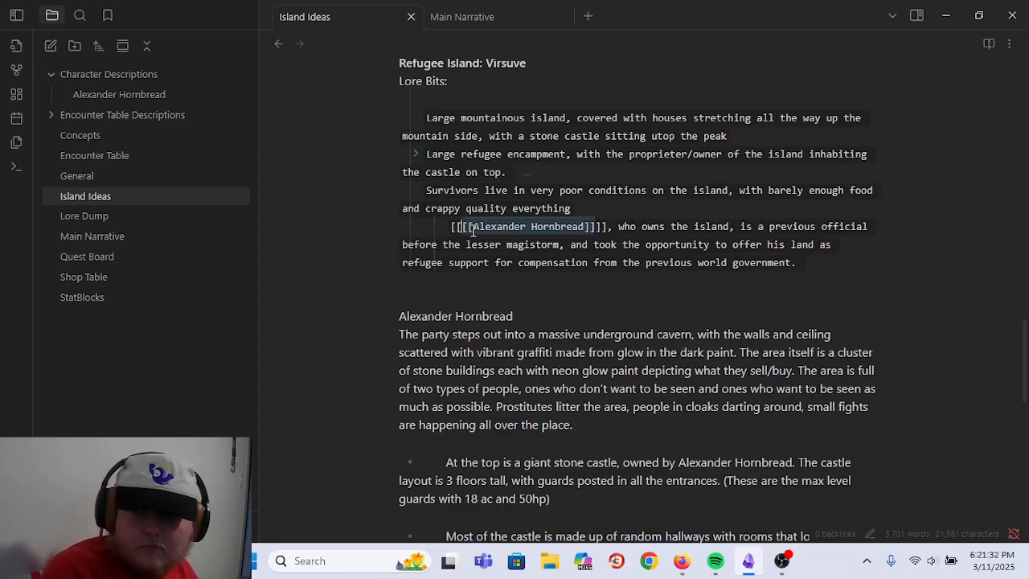
key("BackSpace")
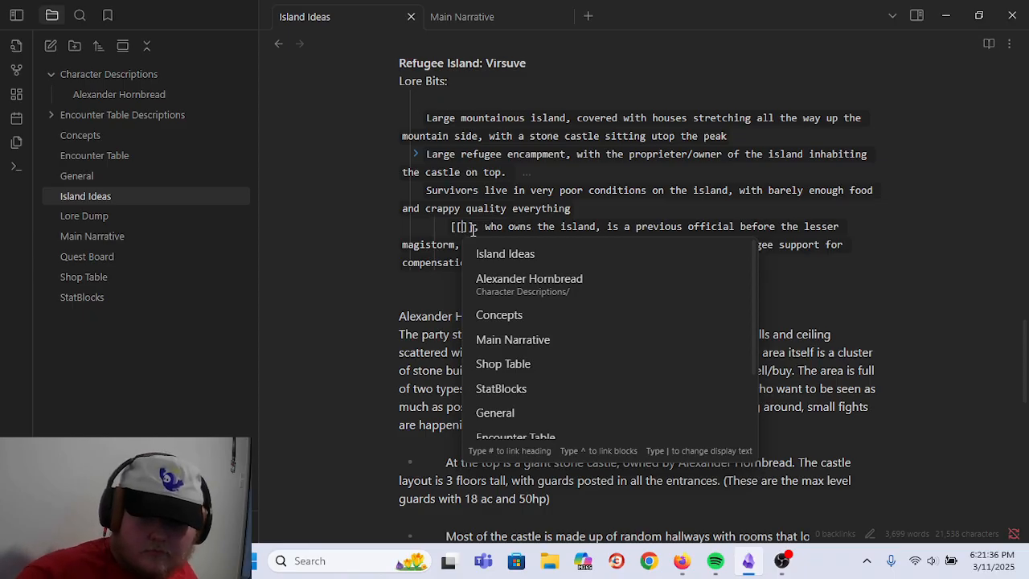
left_click(560, 279)
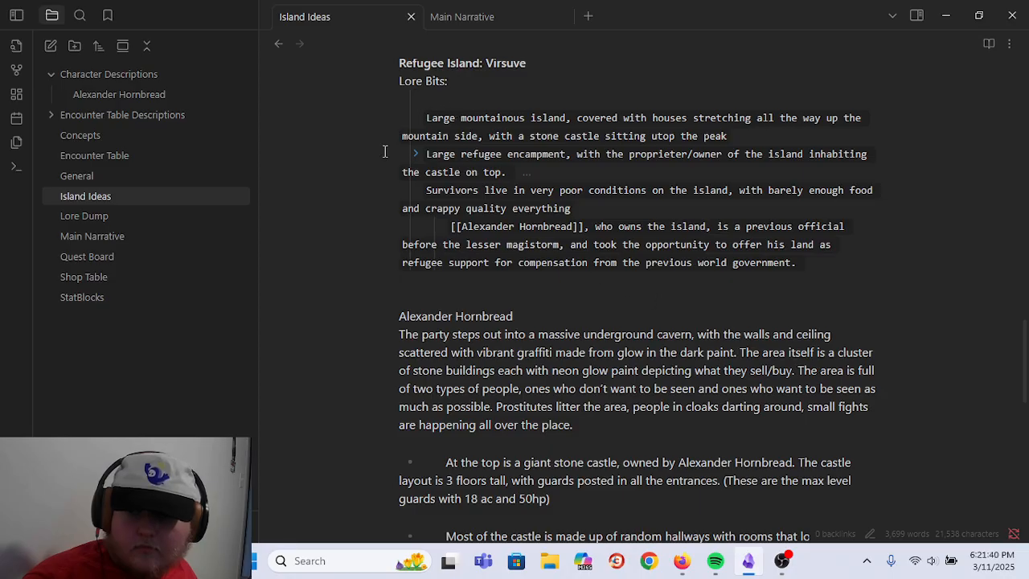
- Check the nested notes under the large refugee encampment bullet, and fold and unfold the Lore Bits section
left_click(413, 154)
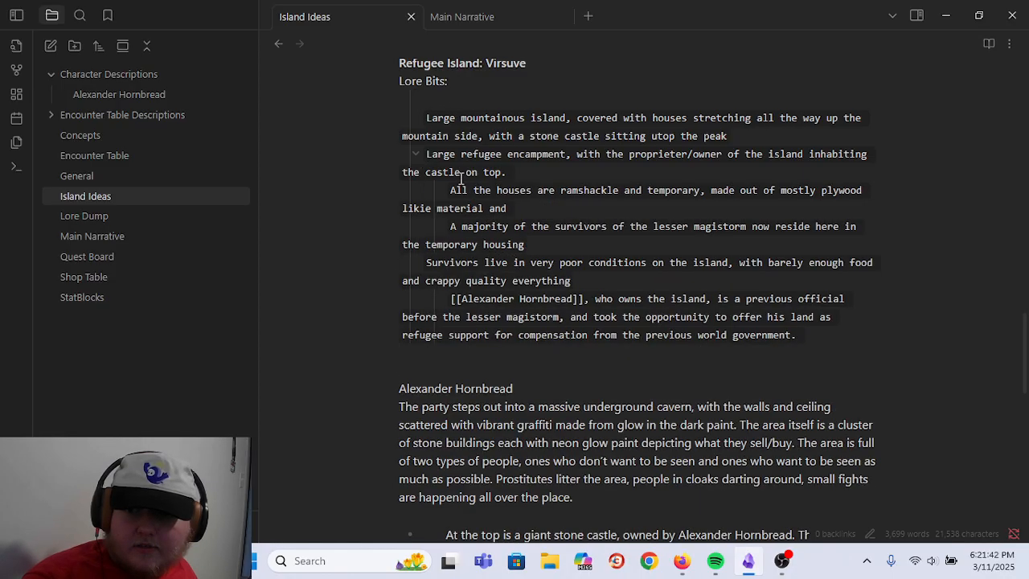
left_click(415, 154)
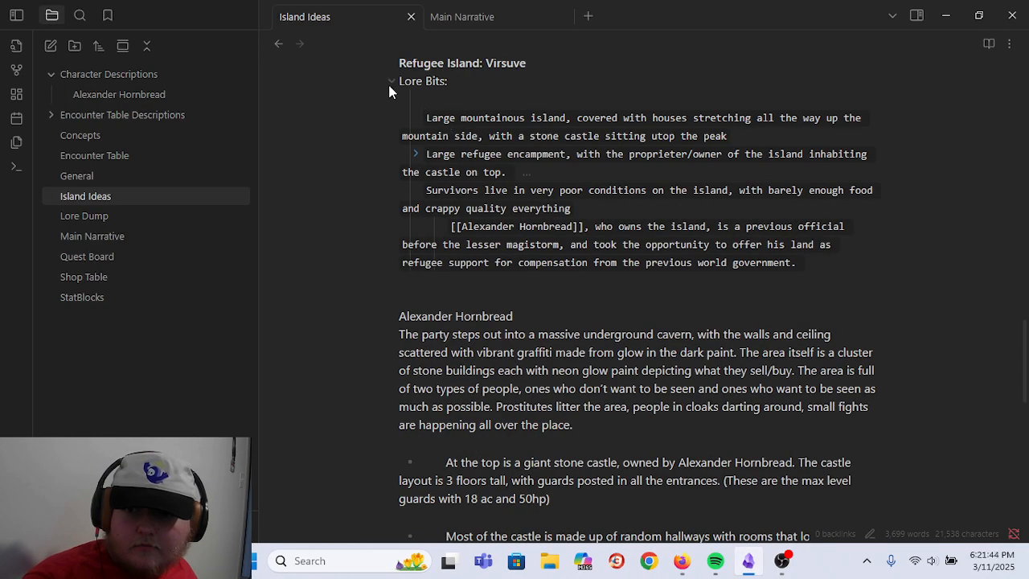
left_click(391, 81)
left_click(392, 118)
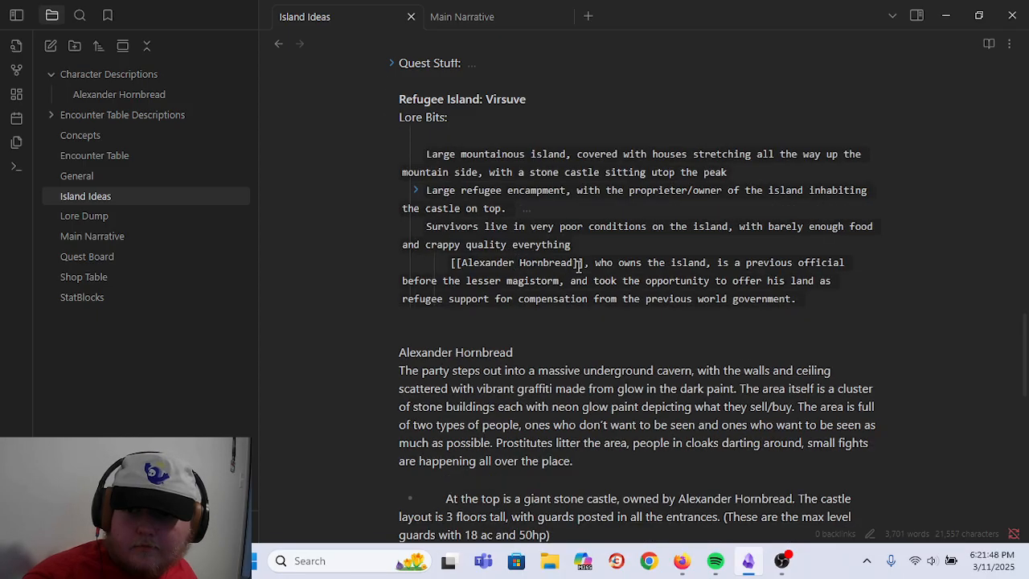
- Replace the bracketed link with the ruler's plain name, and enclose it in a new double-bracket link to his character description note
left_click_drag(583, 265, 445, 262)
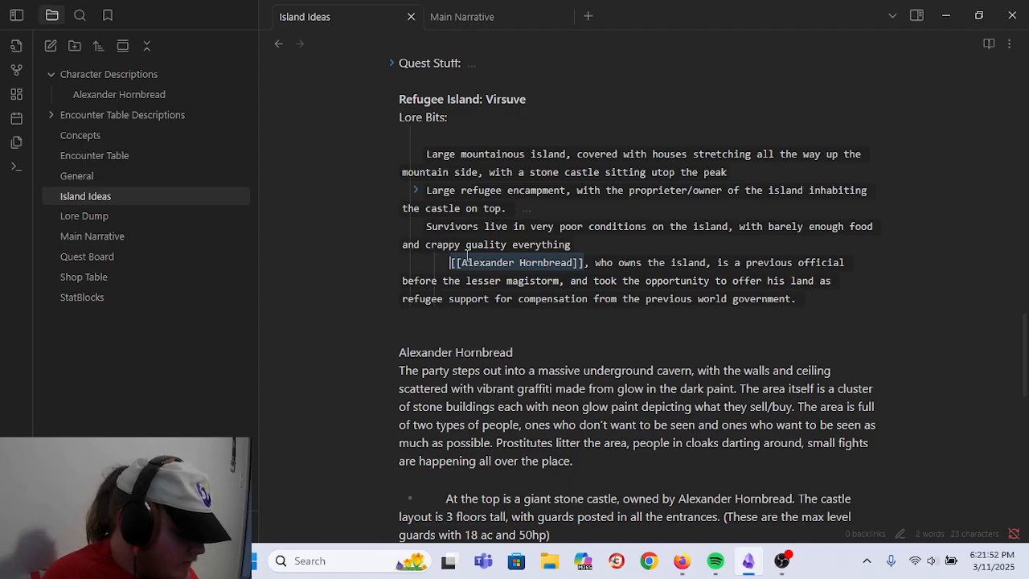
type("Alexander Hornbread")
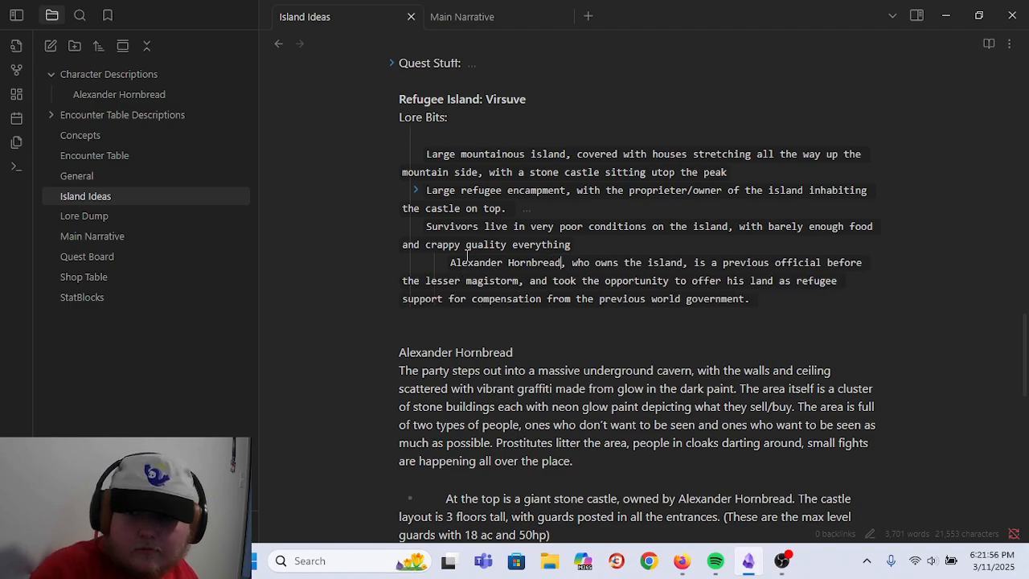
key("Left")
key("Left")
key("Left")
key("Left")
key("Left")
key("Left")
key("Left")
key("Left")
key("Left")
key("Left")
key("Left")
key("Left")
key("Left")
key("Left")
key("Left")
key("Left")
key("Left")
key("Left")
key("Left")
key("Left")
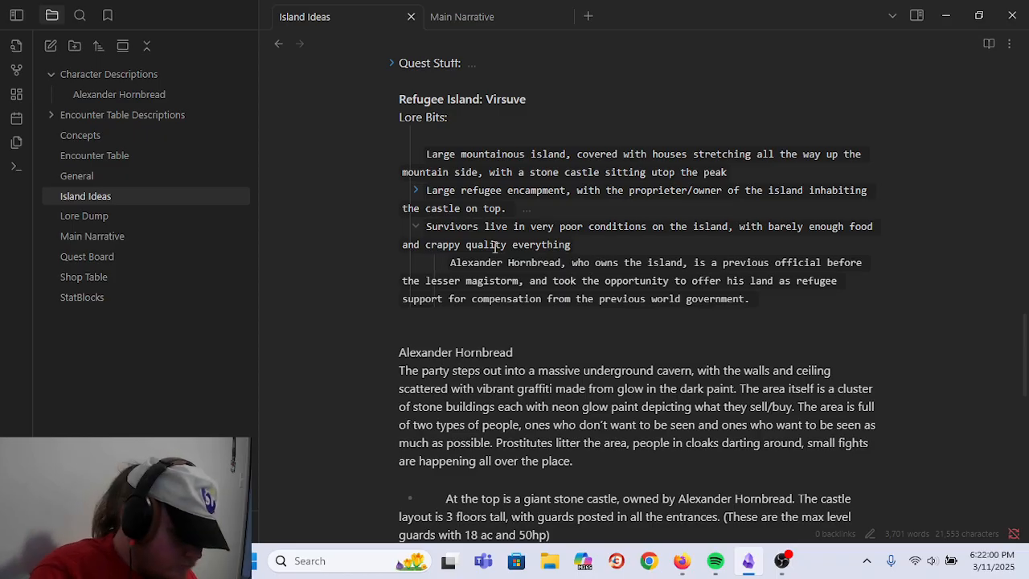
type("[[")
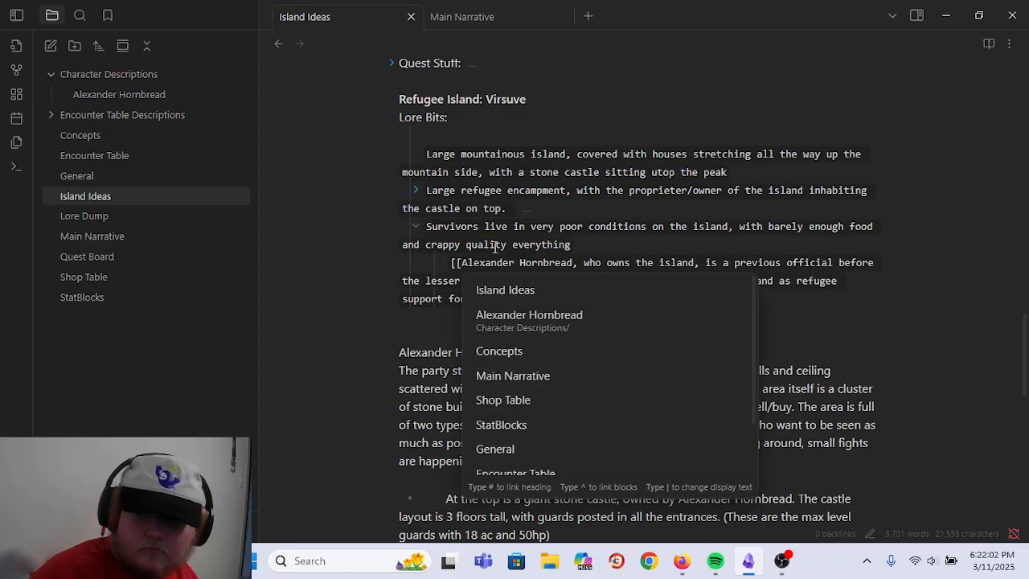
key("Right")
key("Right")
key("Right")
key("Right")
key("Right")
key("Right")
key("Right")
key("Right")
key("Right")
key("Right")
key("Right")
key("Right")
key("Right")
key("Right")
key("Right")
key("Right")
key("Right")
key("Right")
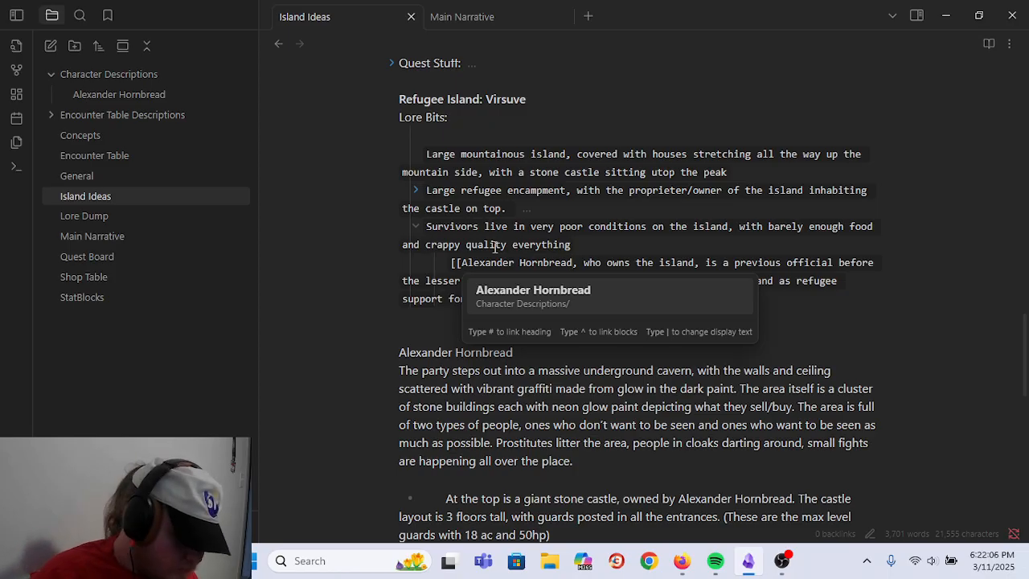
key("Return")
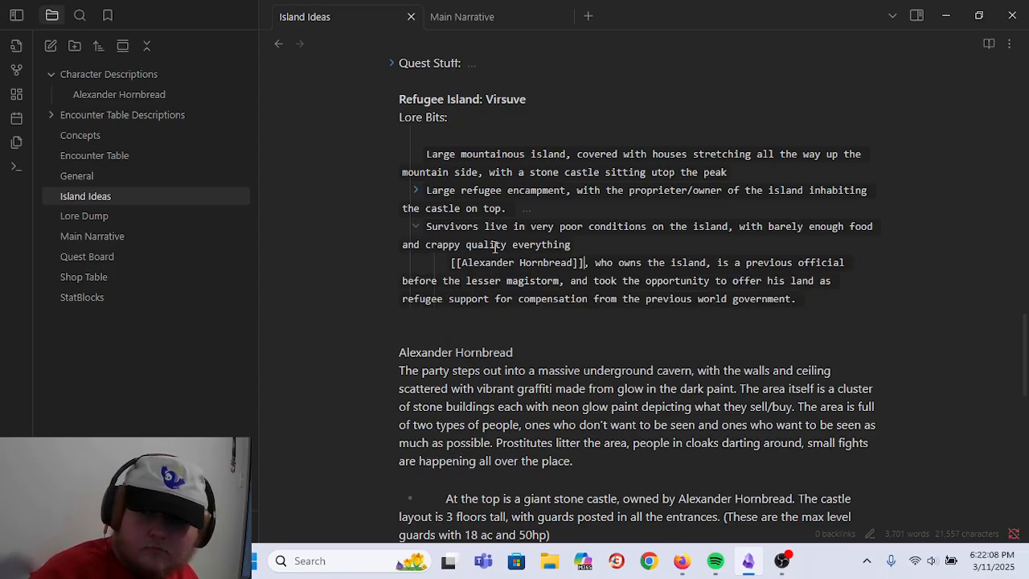
- Try to point the ruler's link at a heading by adding "#" after his name inside the brackets
key("BackSpace")
key("BackSpace")
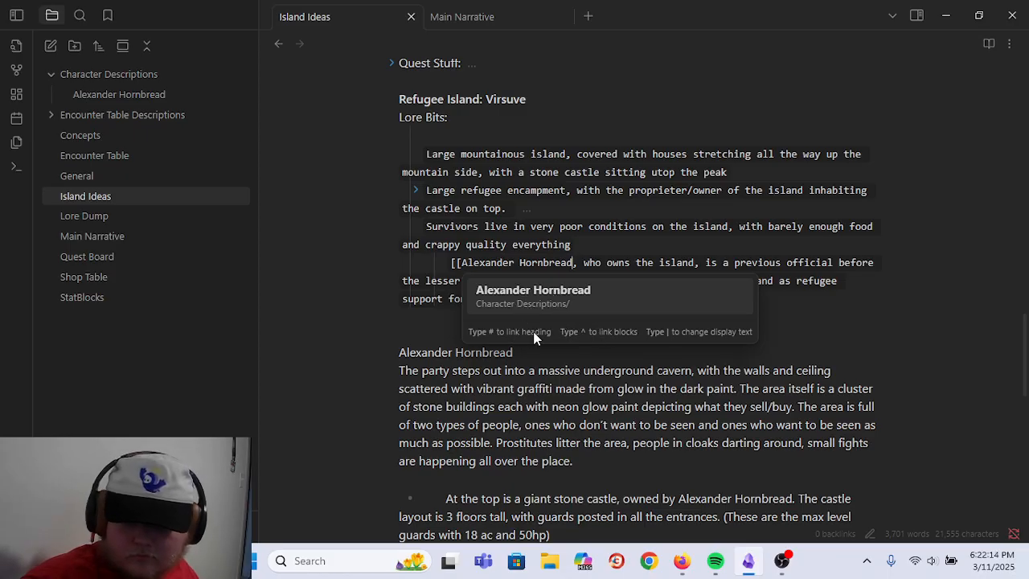
type("#")
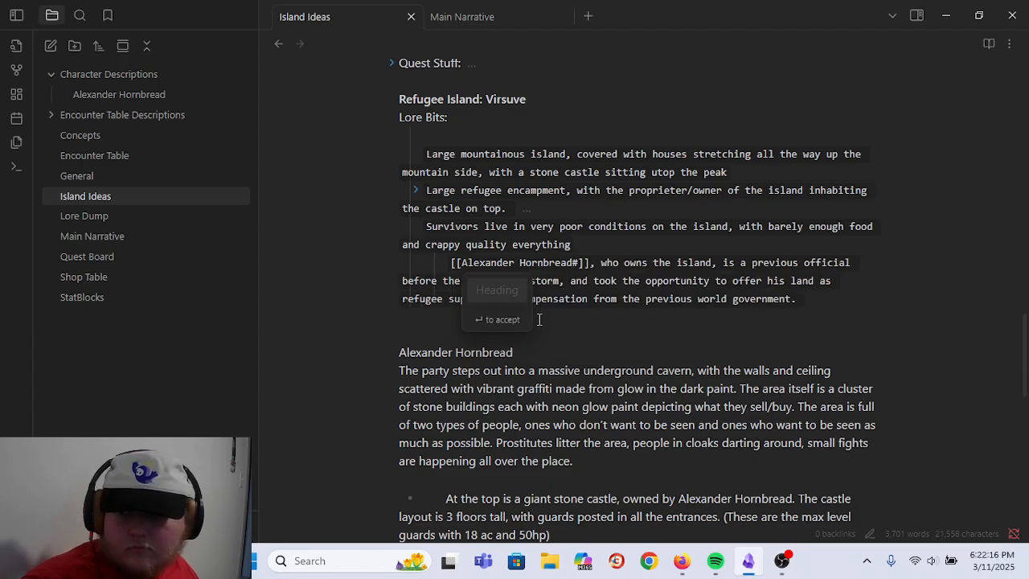
key("Escape")
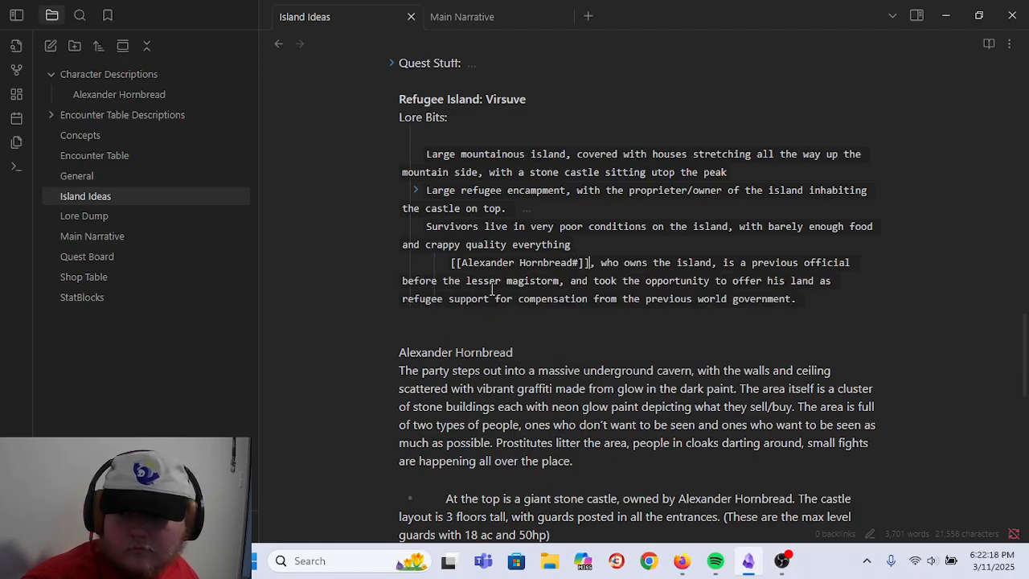
- Replace the heading link in the Virsuve lore bits with the ruler's full name as plain text
left_click_drag(592, 262, 459, 257)
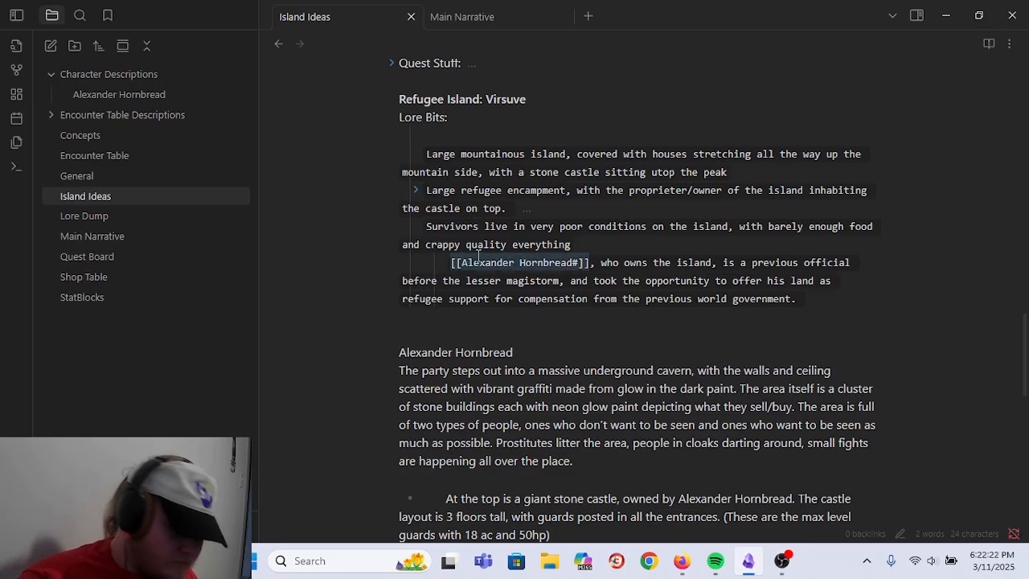
key("BackSpace")
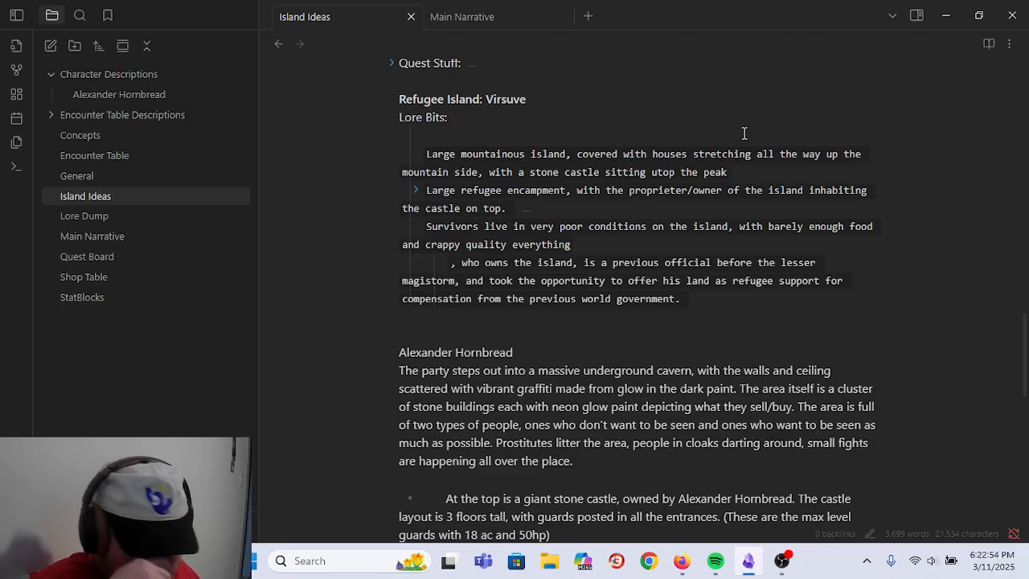
type("Alexander Ho")
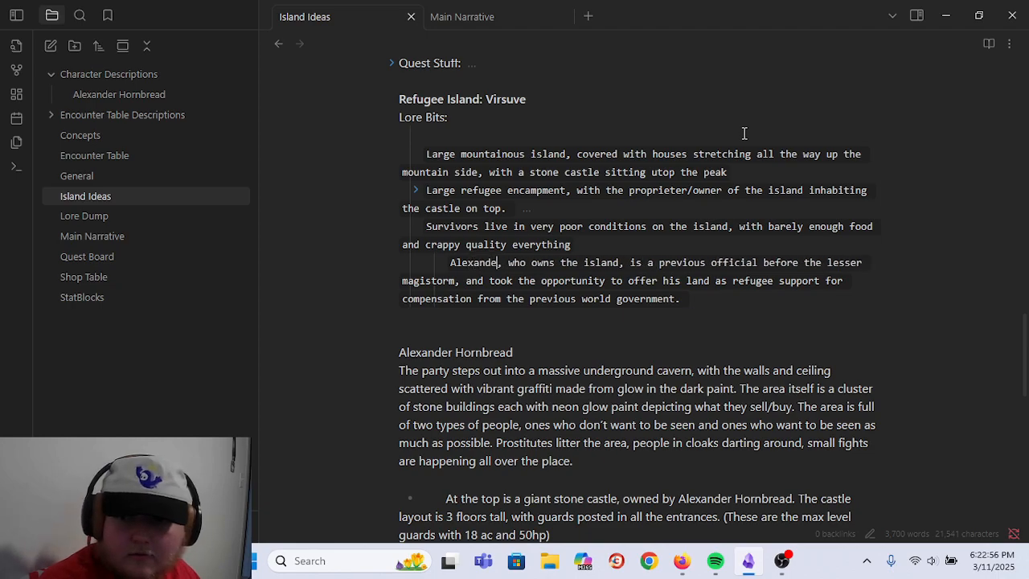
type("rnbread")
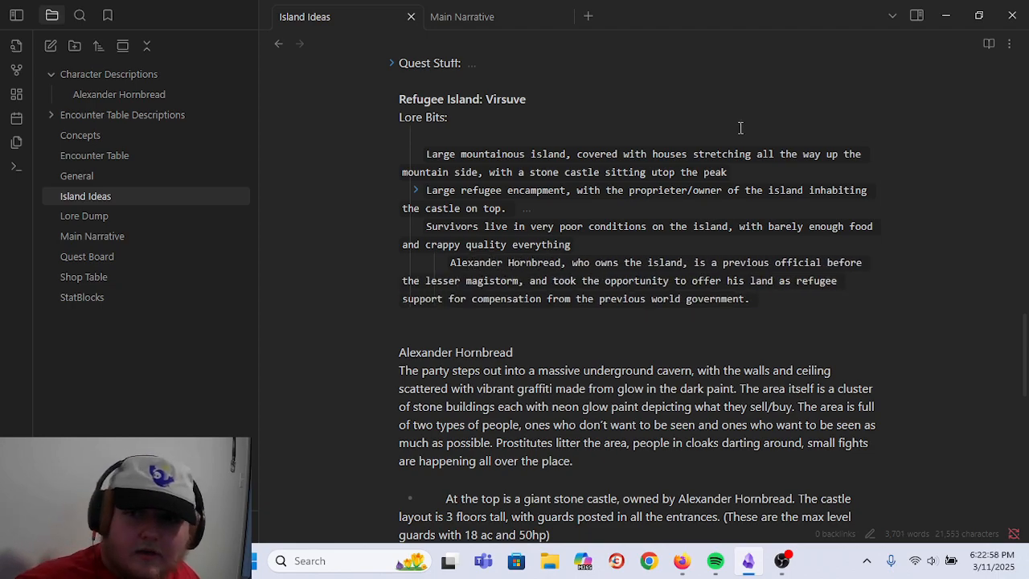
- Convert the ruler's plain-text name in the Virsuve lore bits into an internal link with the Add link command
left_click_drag(449, 274, 561, 262)
right_click(544, 258)
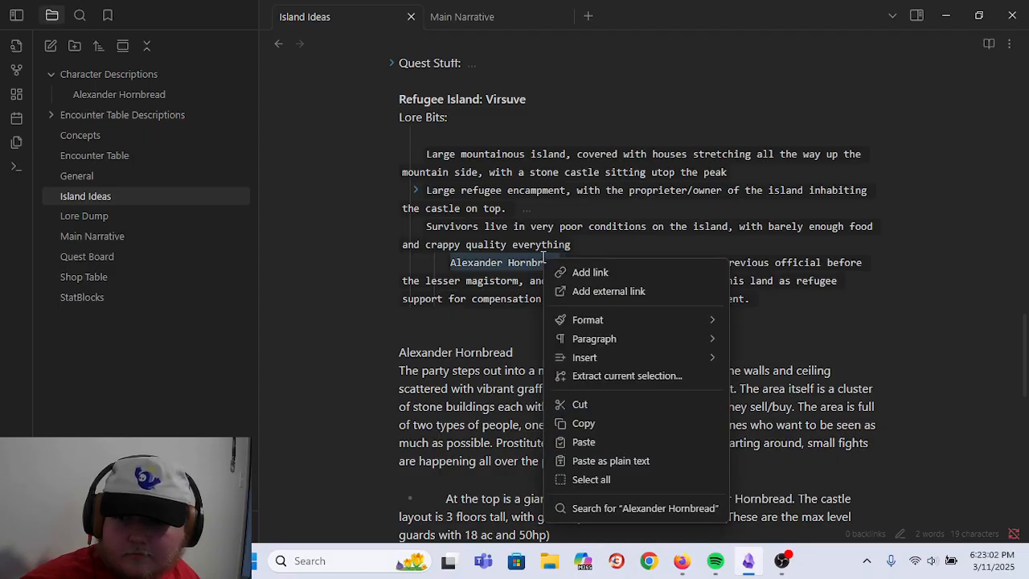
left_click(578, 269)
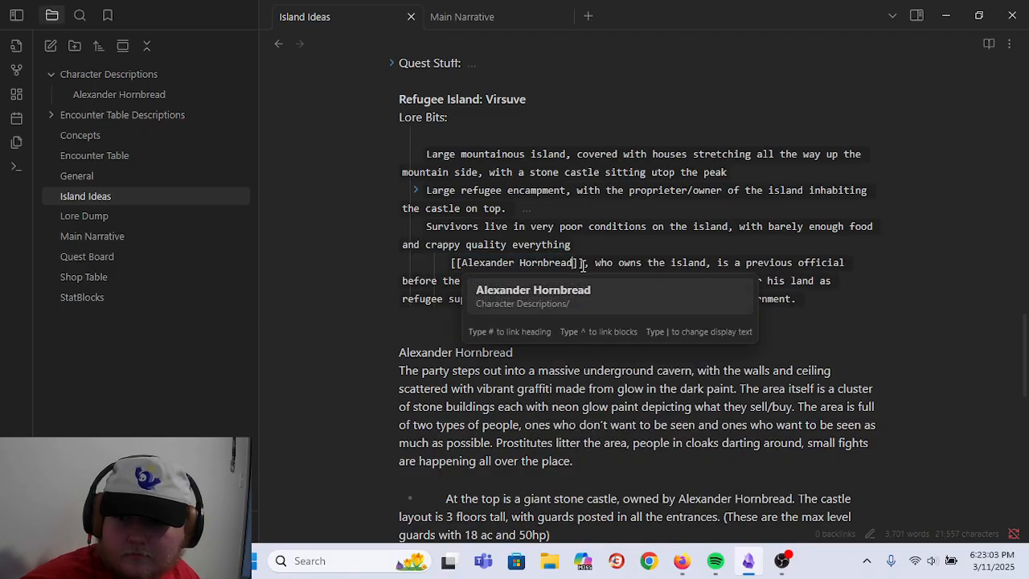
- Complete the ruler's link with the suggested character description note, open that note to check it, and return to Island Ideas
left_click(536, 295)
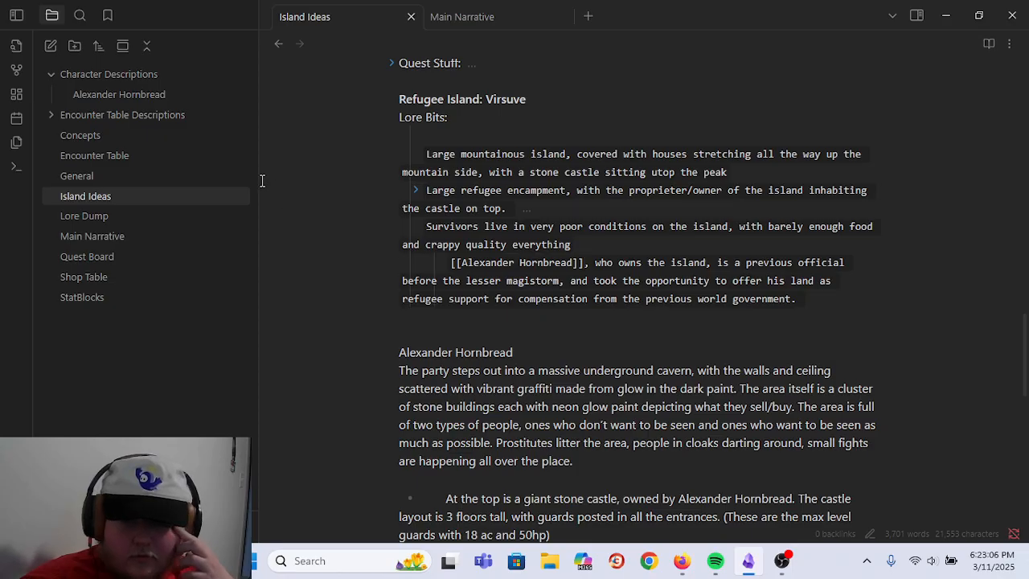
left_click(174, 92)
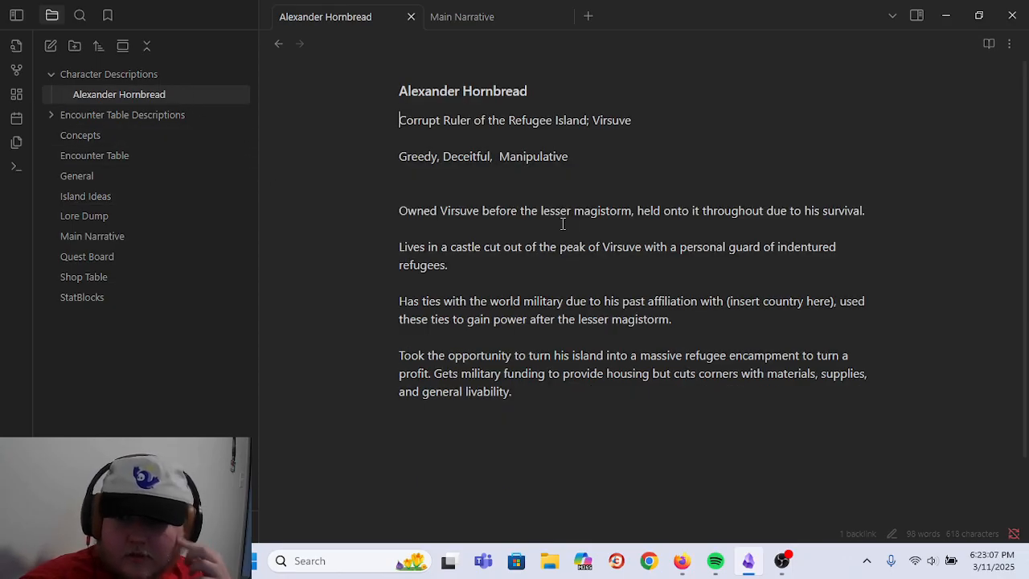
left_click(131, 199)
scroll(624, 295, "down", 10)
scroll(619, 415, "down", 8)
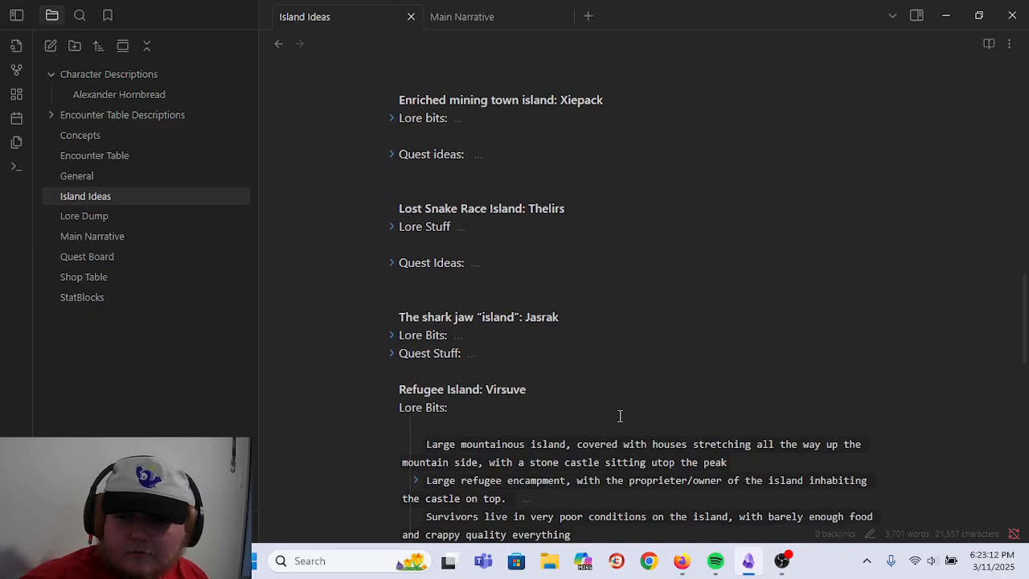
- Remove the blank line under Virsuve's Lore Bits heading, and try folding the refugee encampment entry and the whole section
triple_click(563, 353)
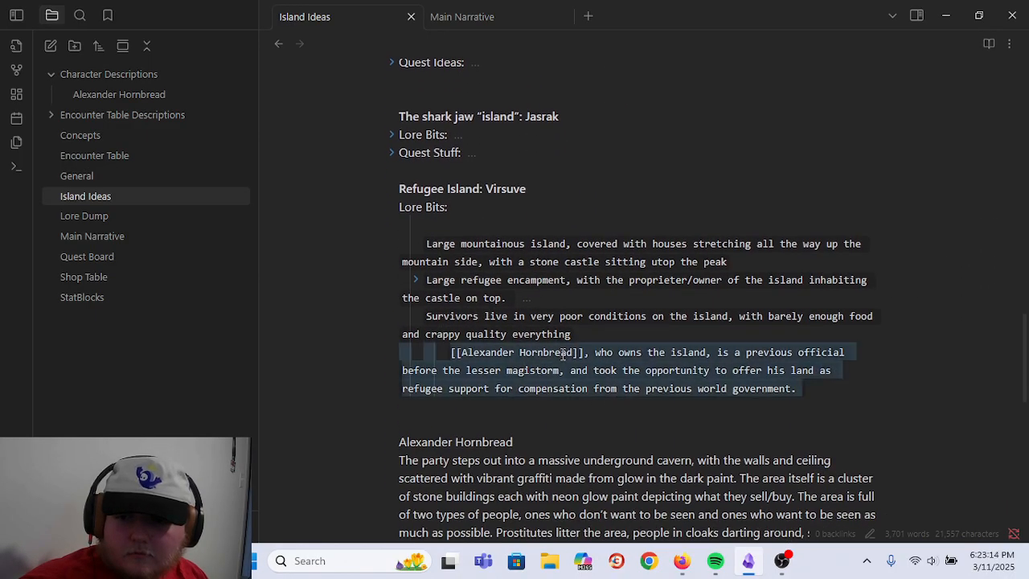
left_click(592, 353)
left_click(857, 387)
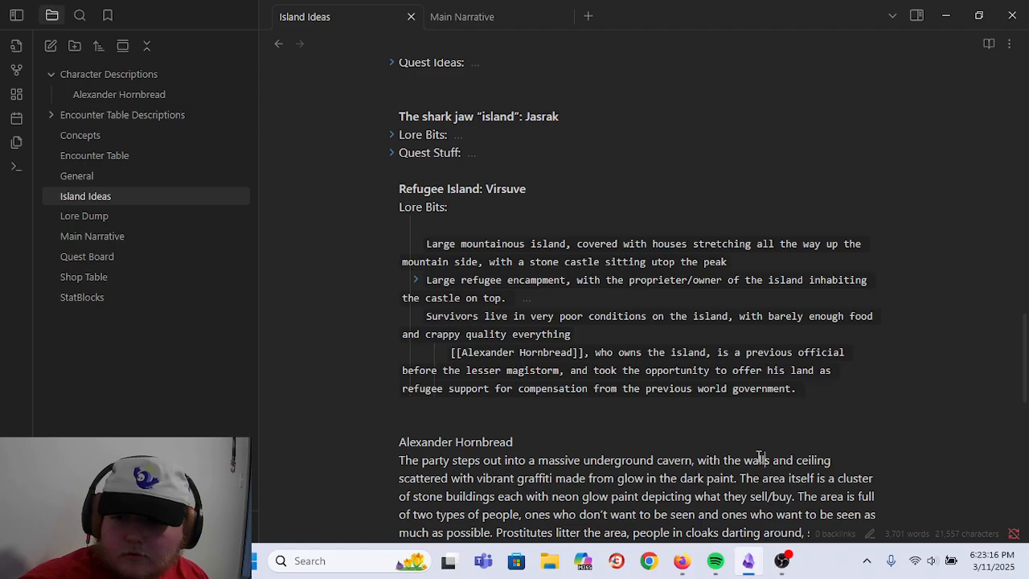
left_click(424, 243)
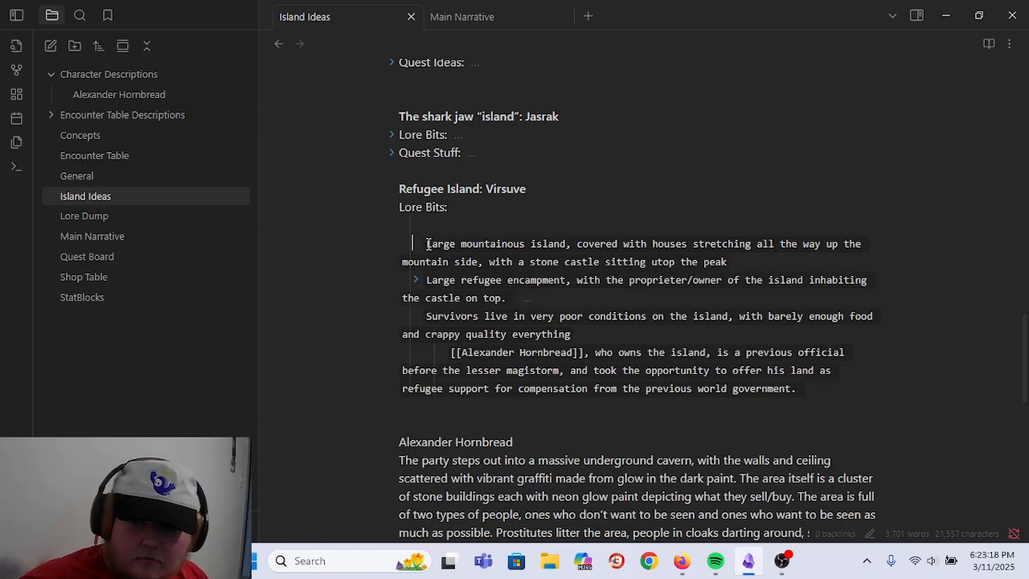
key("BackSpace")
key("BackSpace")
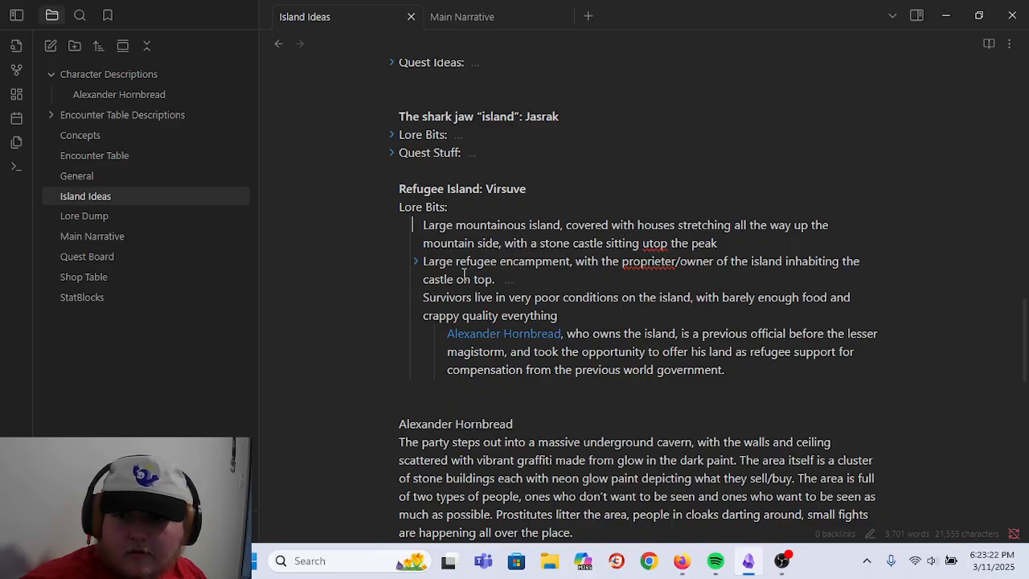
left_click(415, 267)
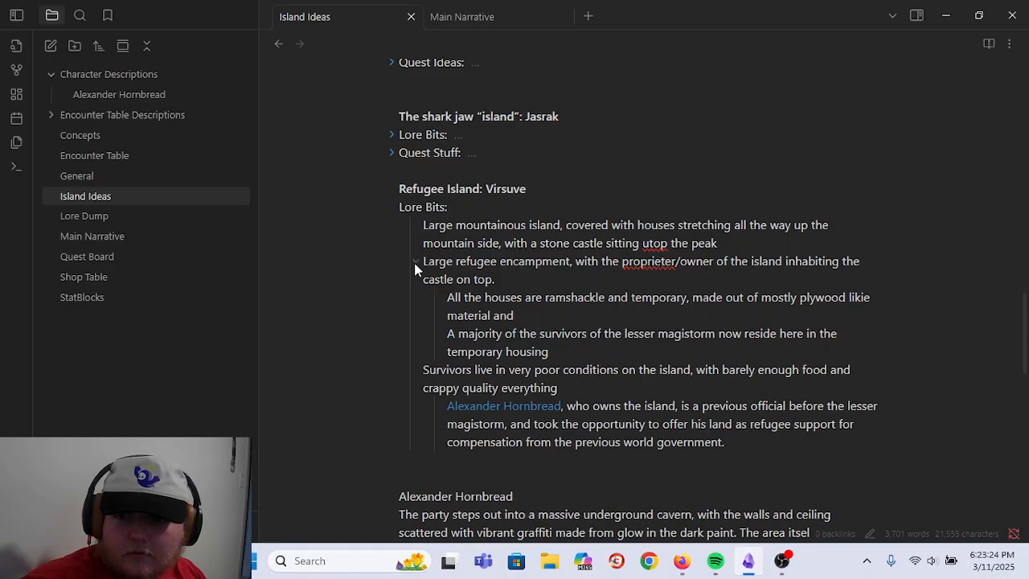
left_click(414, 267)
left_click(394, 207)
left_click(394, 206)
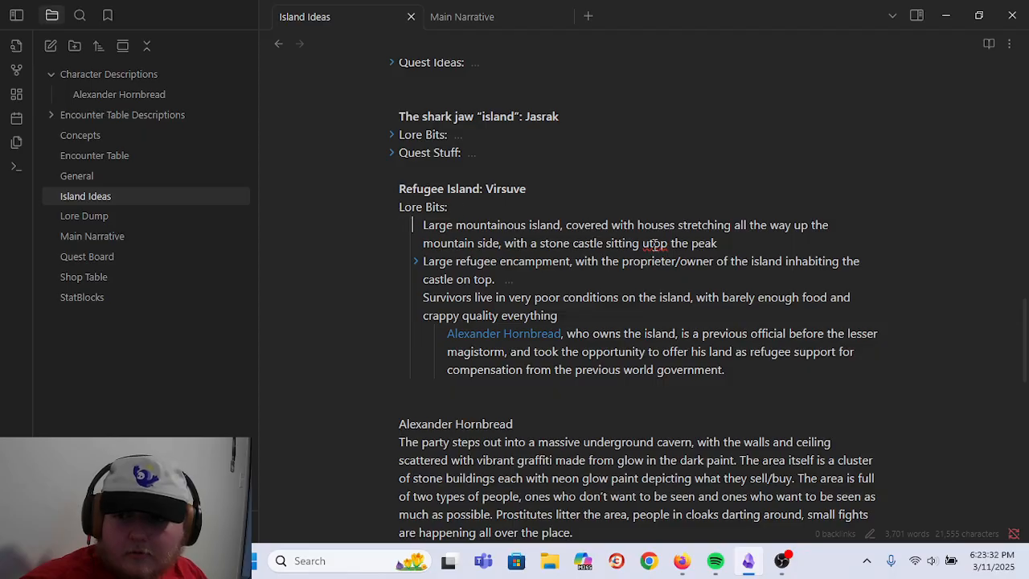
- Correct "utop" to "atop" in Virsuve's first lore entry about the stone castle
left_click(650, 243)
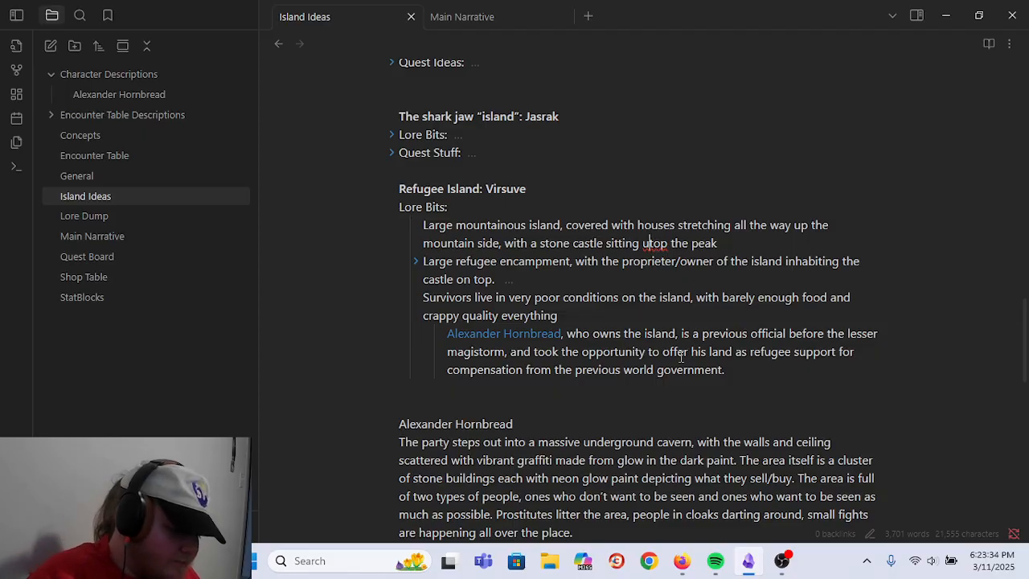
key("BackSpace")
type("a")
- Expand Jasrak's Lore Bits, remove the blank line under the heading, and try folding the entry about the ring of small islands
scroll(646, 243, "up", 3)
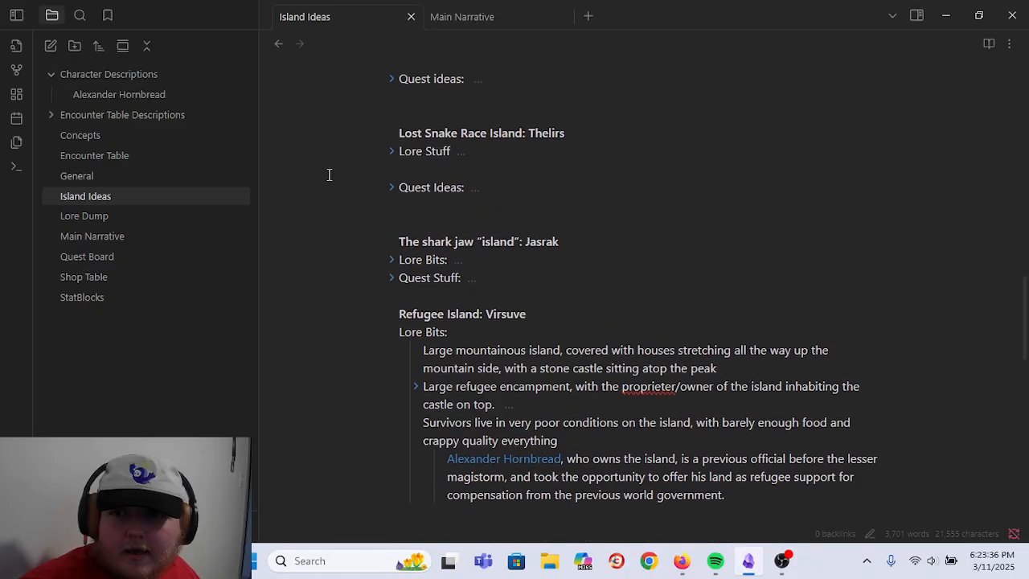
left_click(391, 258)
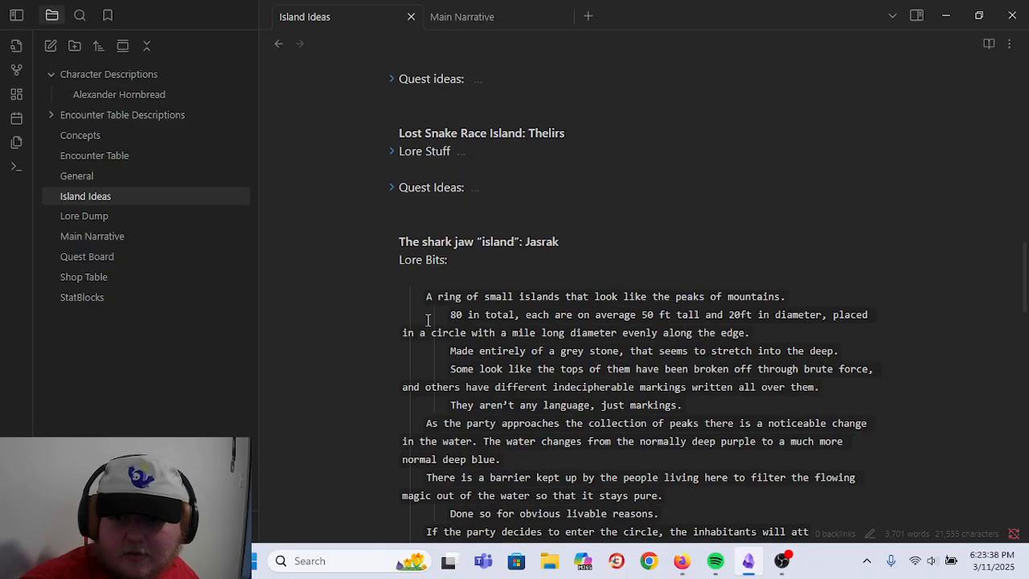
left_click(419, 281)
key("BackSpace")
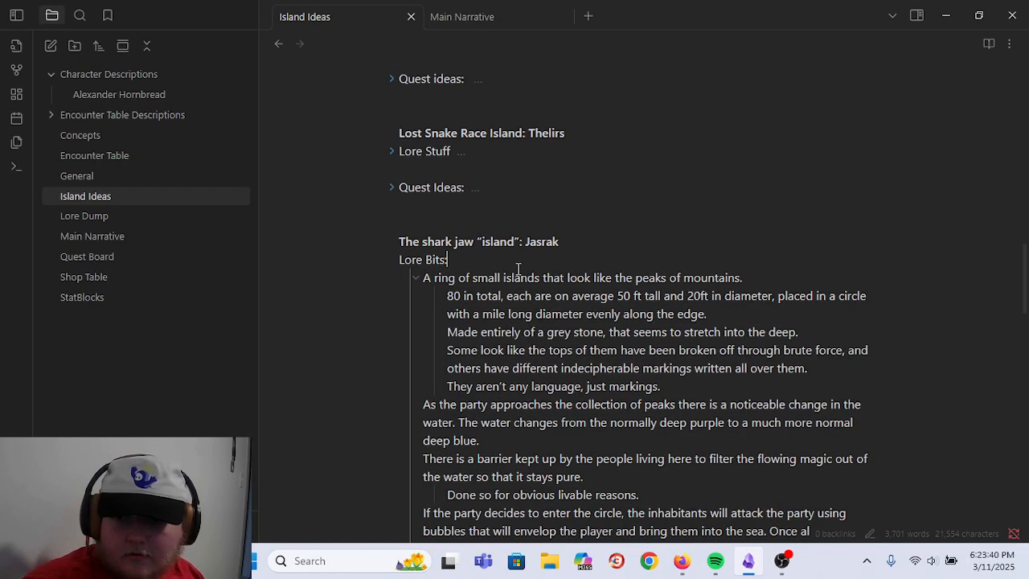
scroll(516, 271, "down", 1)
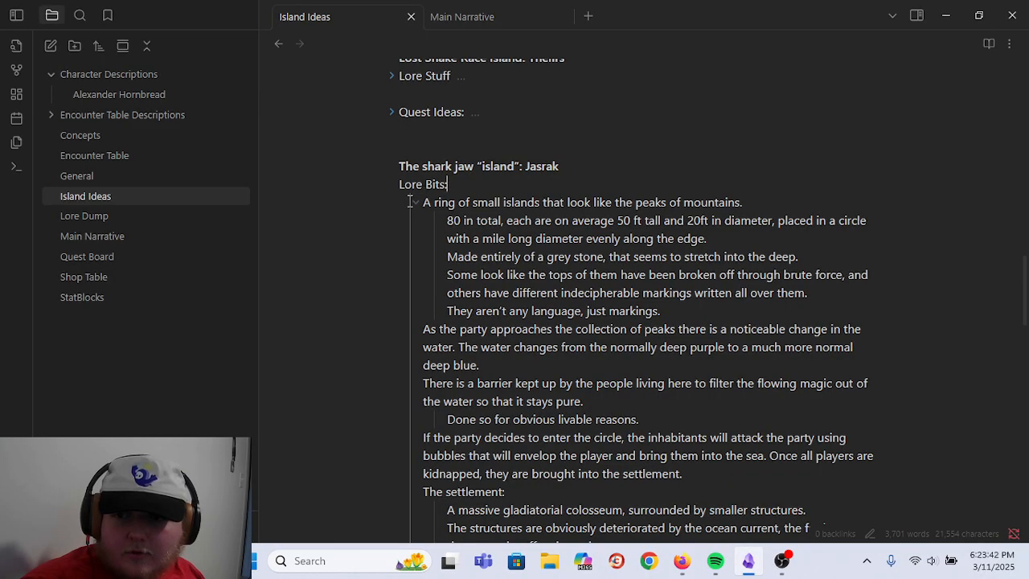
scroll(409, 201, "down", 5)
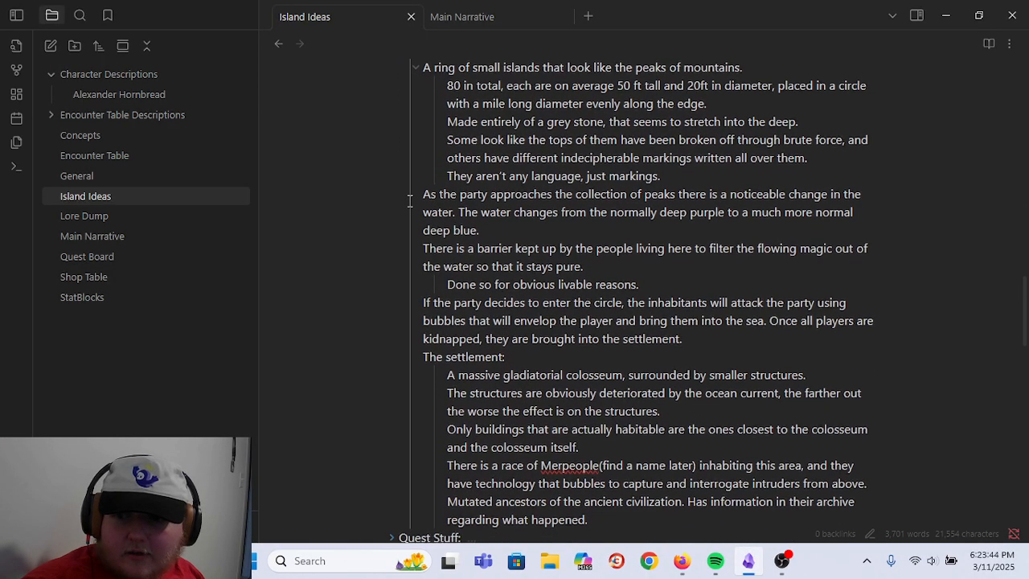
scroll(409, 201, "up", 5)
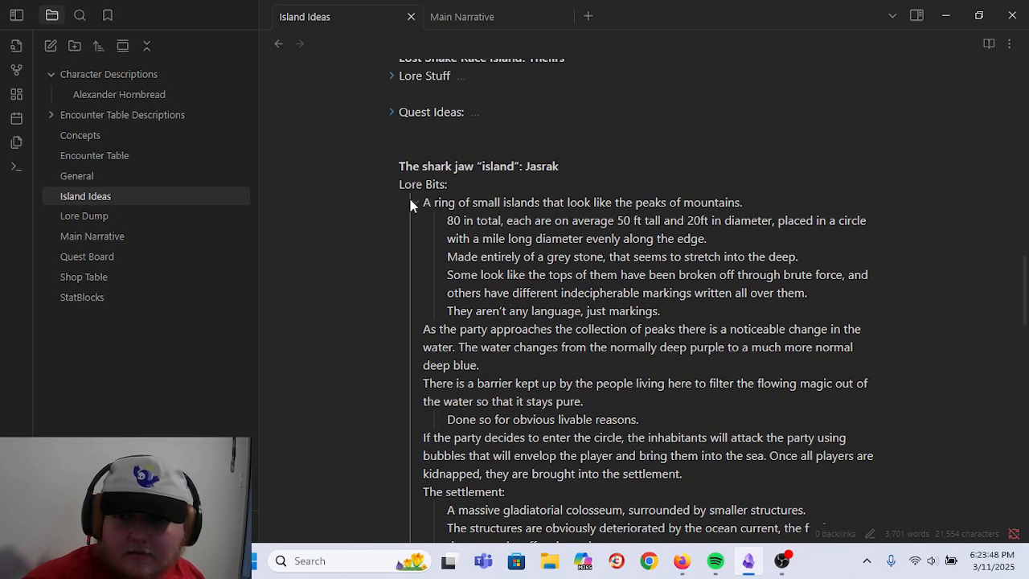
left_click(413, 201)
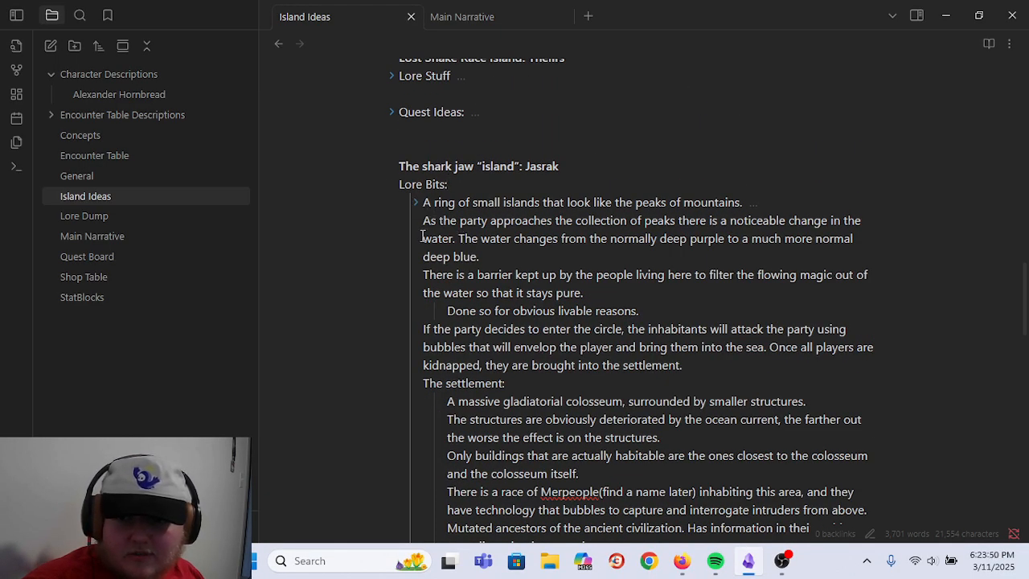
left_click(416, 203)
- Add the word "Merpeople" from Jasrak's settlement entries to the spelling dictionary
scroll(422, 225, "down", 7)
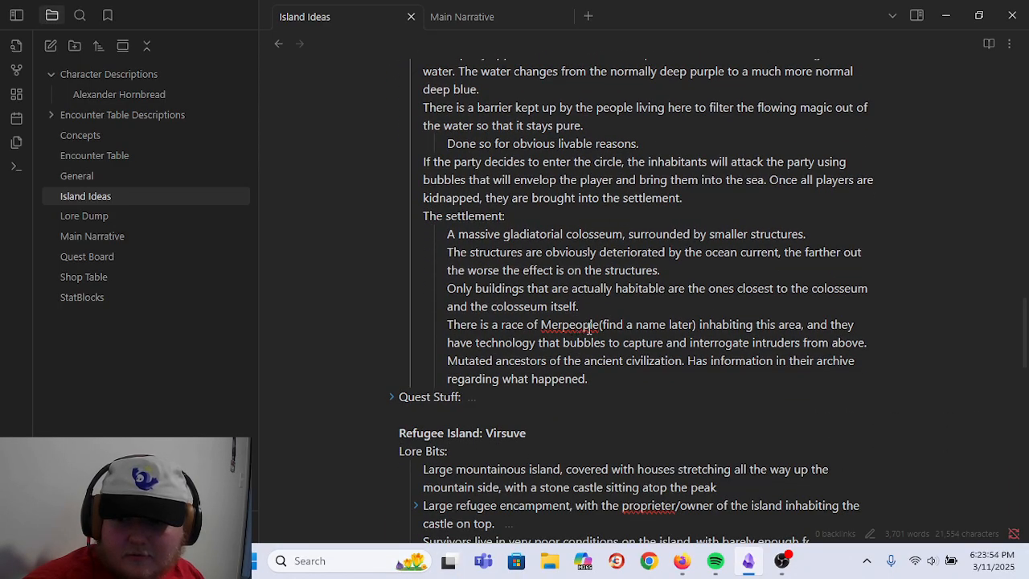
right_click(589, 326)
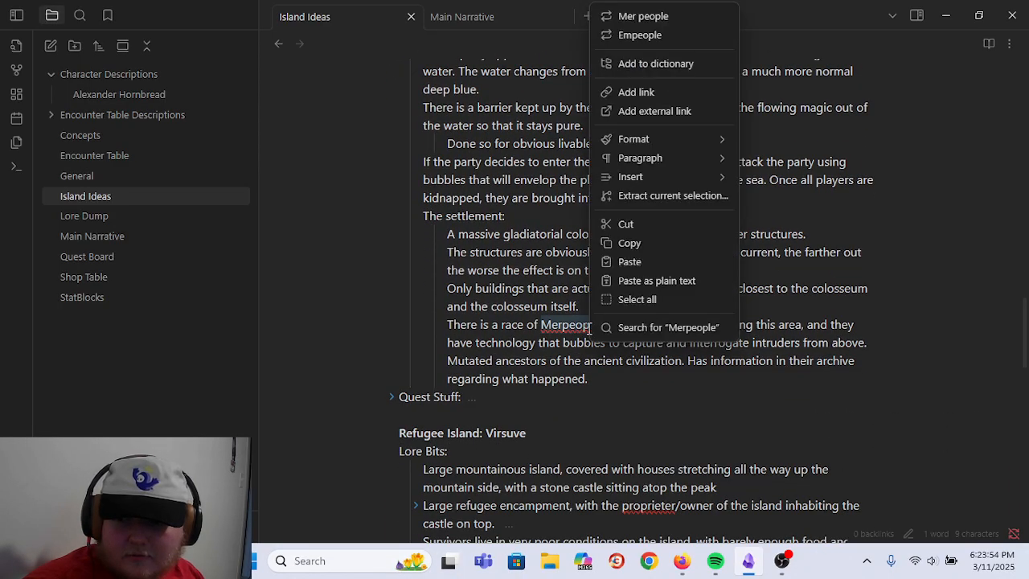
left_click(654, 62)
- Replace the misspelled "proprieter" in Virsuve's refugee encampment entry with the suggested spelling "proprietor"
scroll(522, 310, "down", 3)
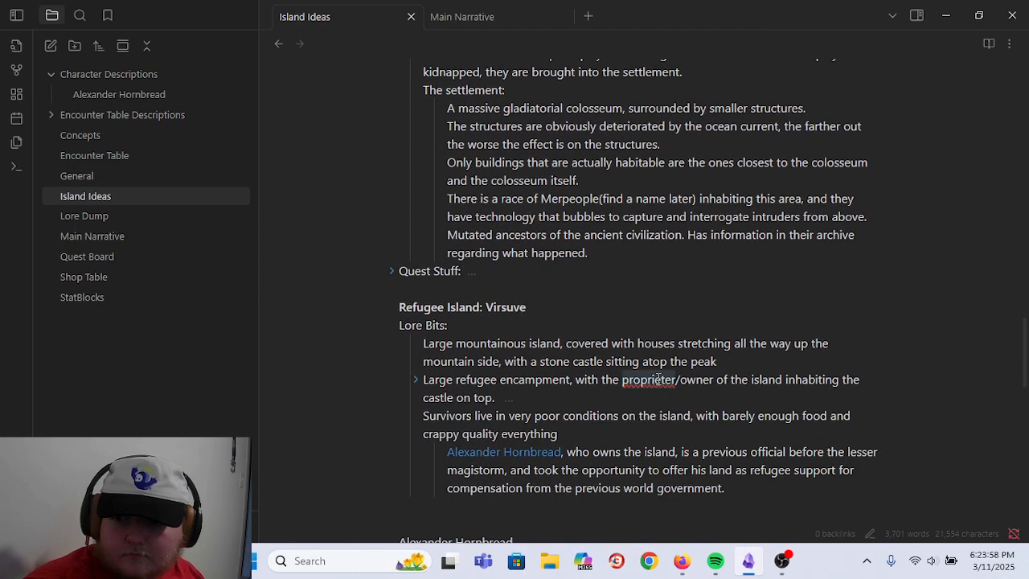
right_click(658, 378)
left_click(748, 32)
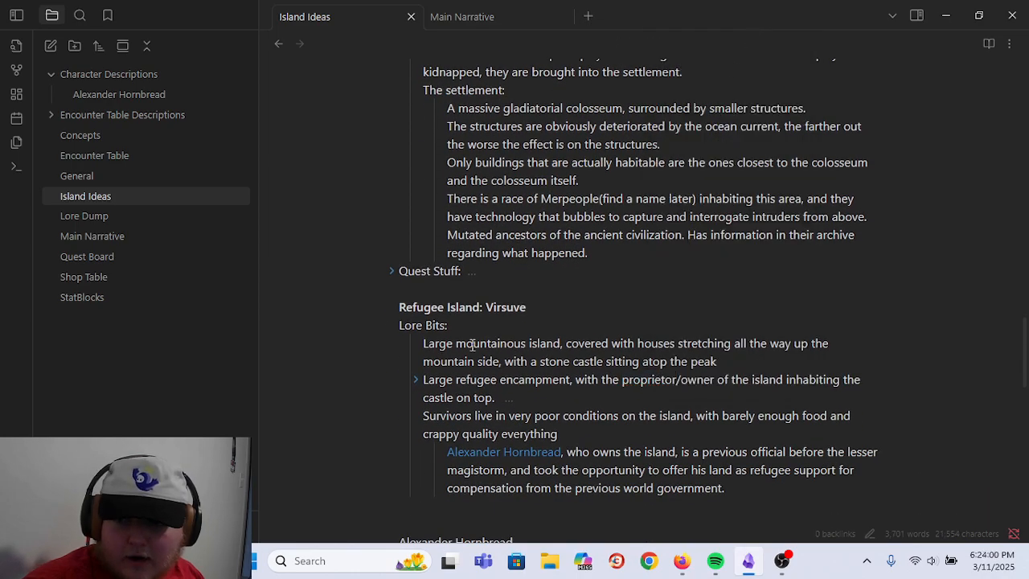
- Collapse Jasrak's Lore Bits, then remove the blank line under its Quest Stuff heading and collapse that section too
scroll(471, 338, "up", 8)
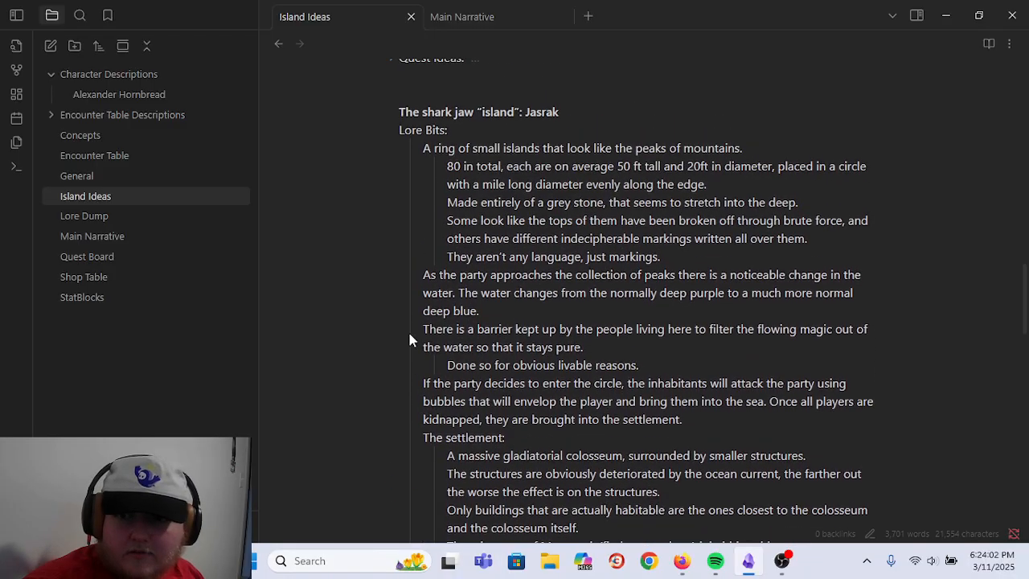
left_click(391, 139)
left_click(392, 154)
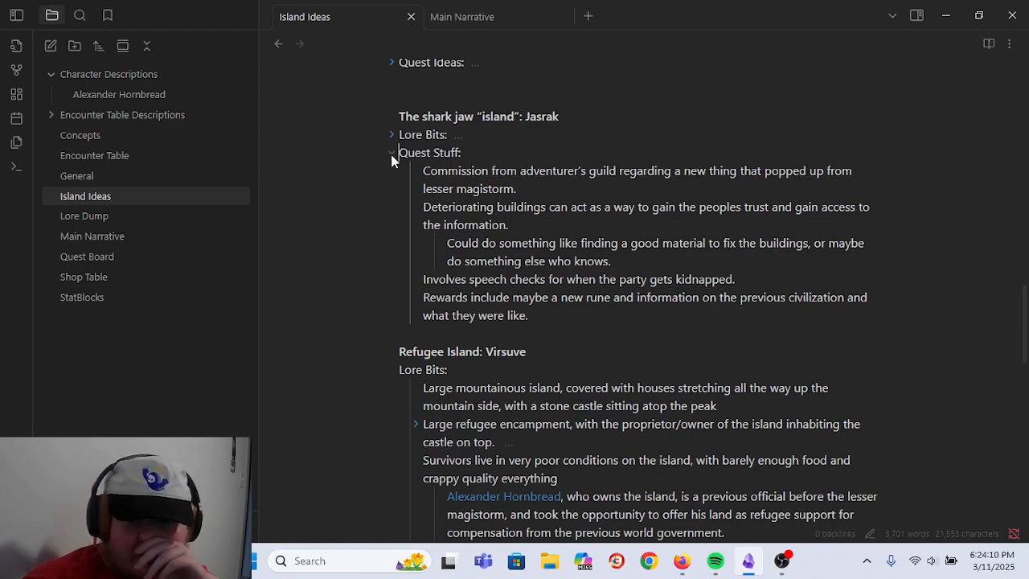
left_click(391, 153)
- Delete the blank line separating the Lore Stuff and Quest Ideas sections of Thelirs
scroll(482, 176, "up", 4)
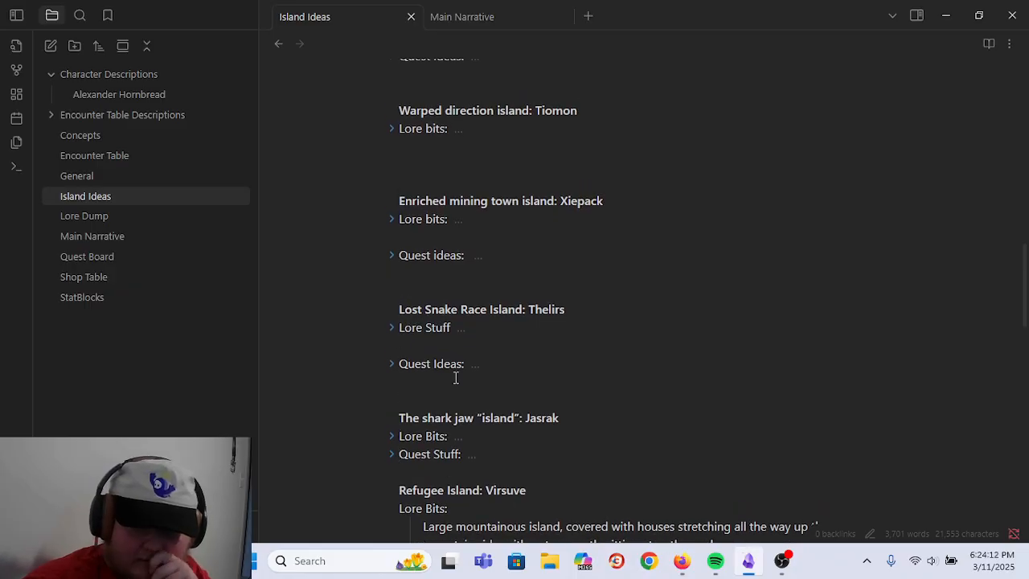
left_click(432, 346)
key("BackSpace")
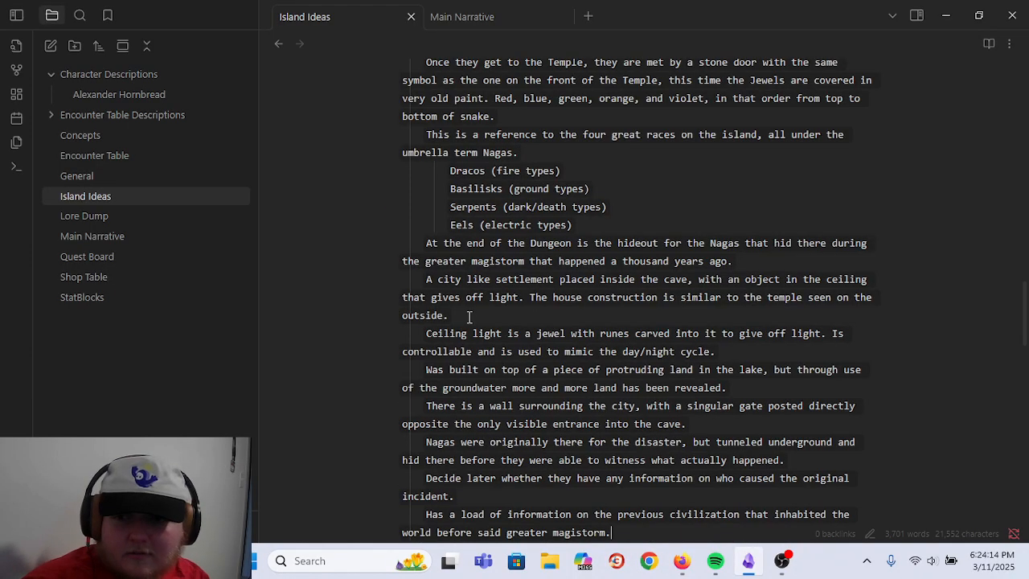
- Remove the blank line directly under Thelirs' Lore Stuff heading and collapse the section
scroll(494, 299, "down", 3)
scroll(475, 266, "up", 8)
scroll(464, 245, "up", 2)
left_click(406, 333)
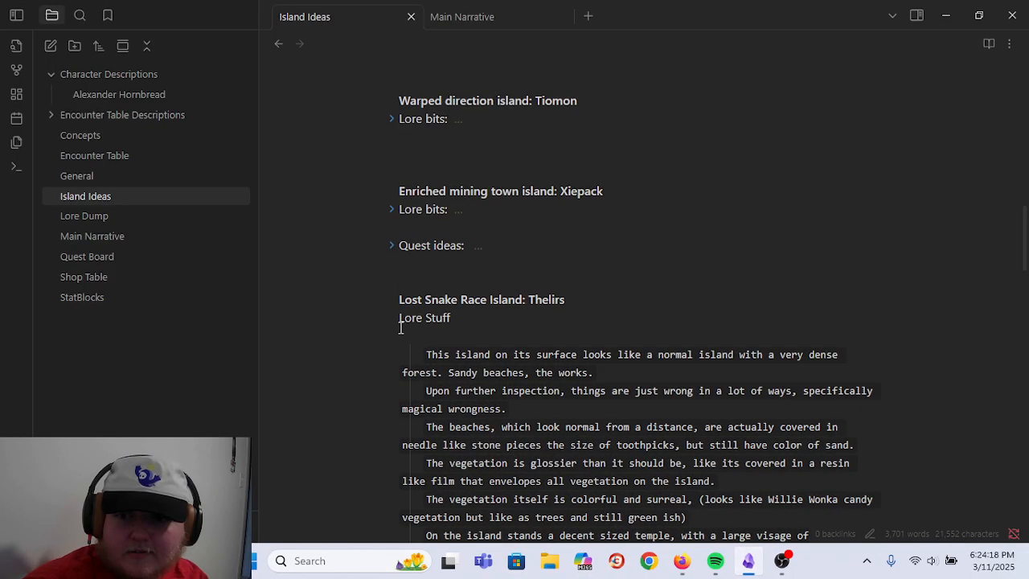
key("BackSpace")
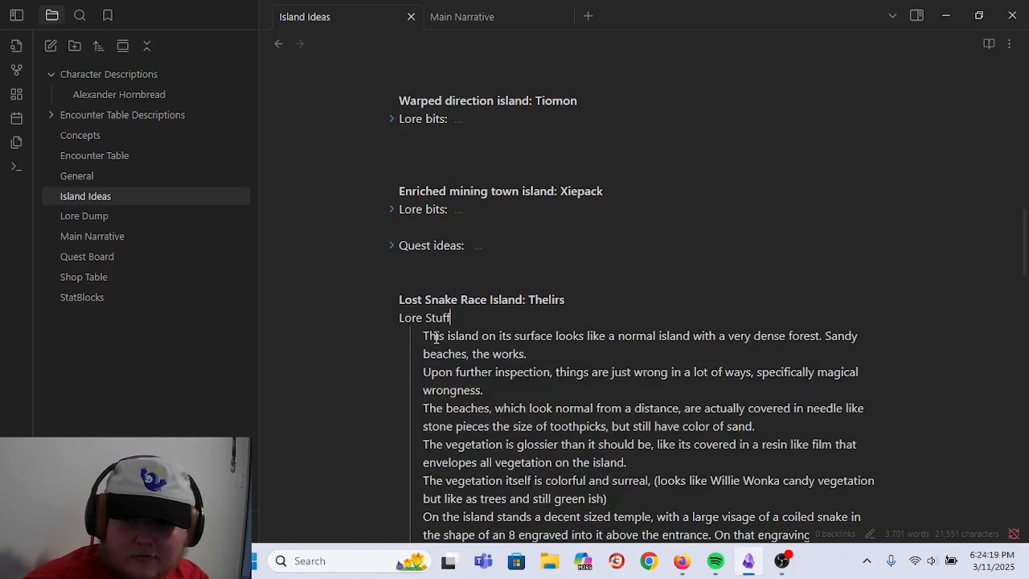
left_click(392, 319)
- Expand Thelirs' Quest Ideas, remove the blank line under the heading, and collapse the section again
scroll(460, 282, "down", 1)
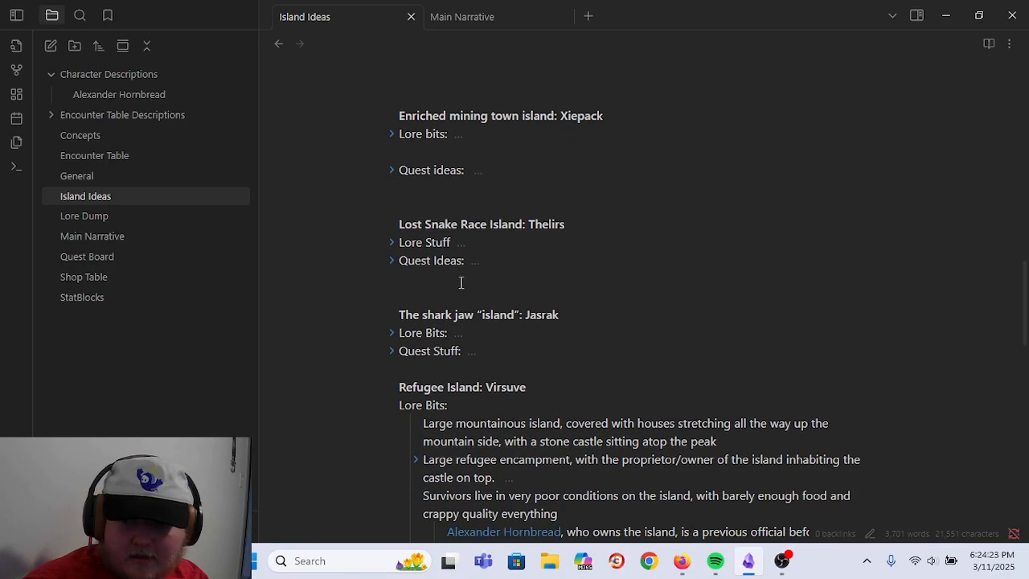
left_click(391, 259)
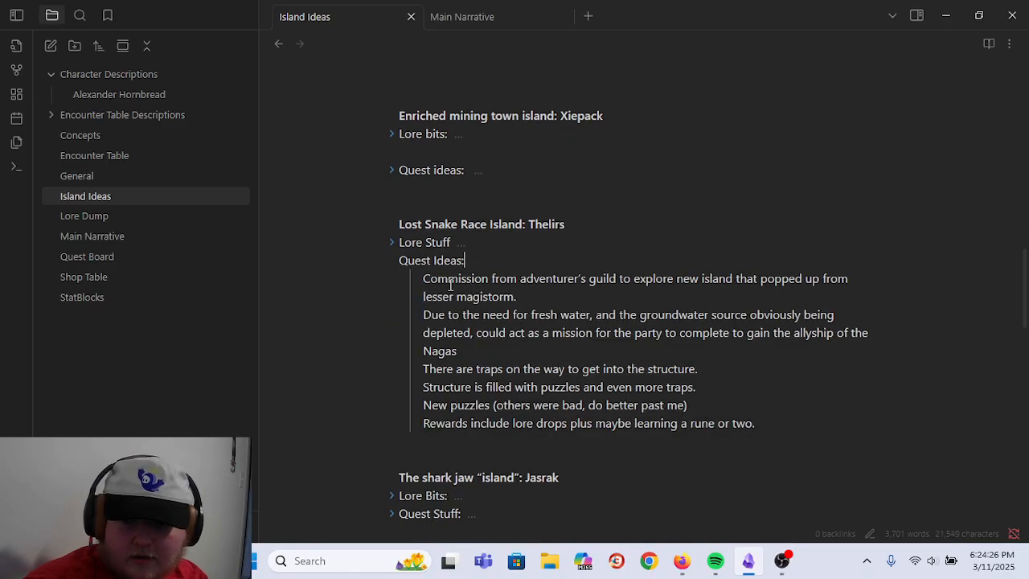
left_click(389, 258)
- Expand Xiepack's Lore bits, and remove the blank lines under the heading and before Quest ideas
scroll(420, 259, "up", 2)
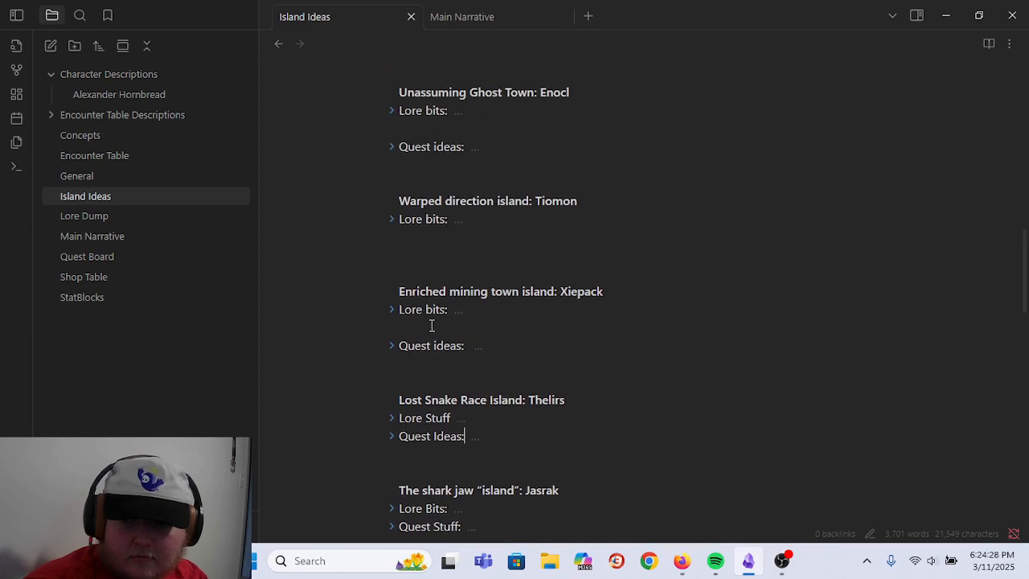
left_click(393, 310)
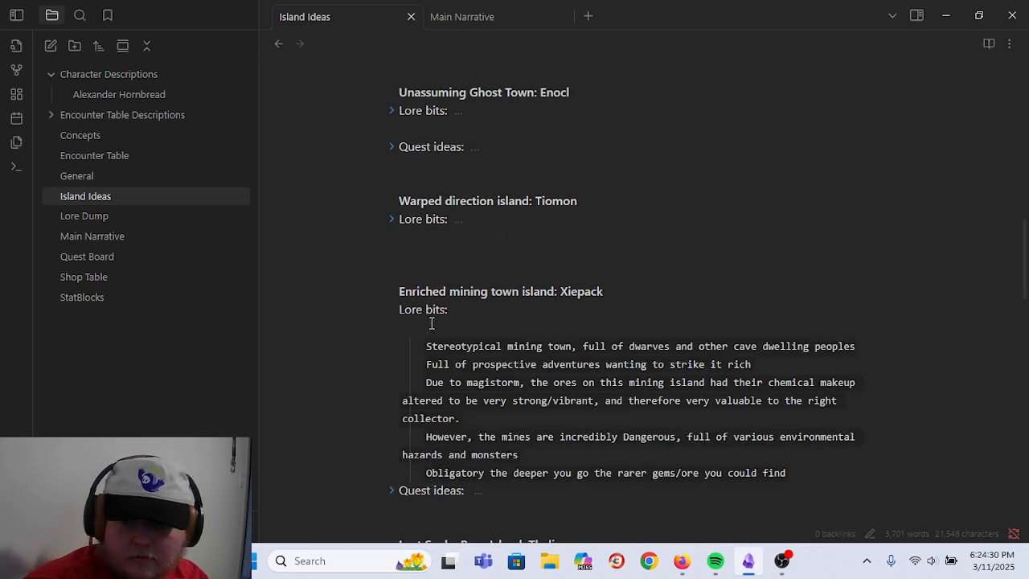
scroll(501, 354, "down", 3)
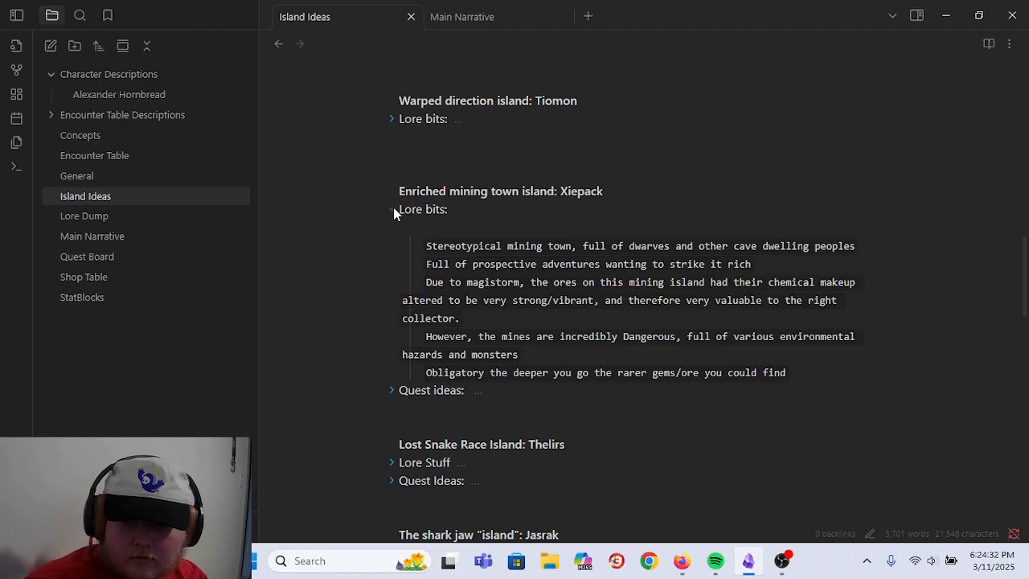
left_click(438, 232)
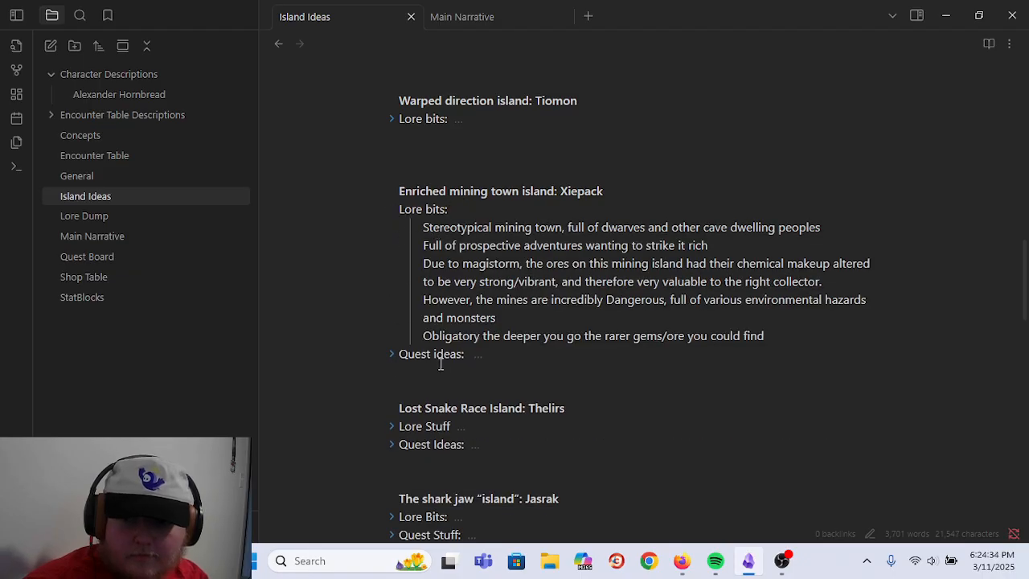
- Expand Xiepack's Quest ideas, remove the blank line under the heading, and collapse the section again
left_click(392, 353)
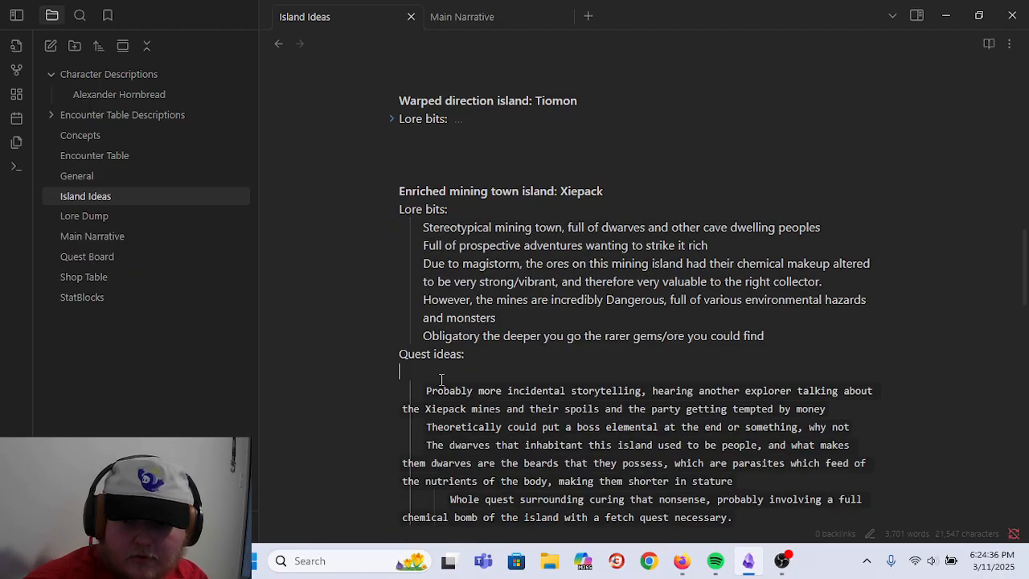
key("BackSpace")
left_click(391, 353)
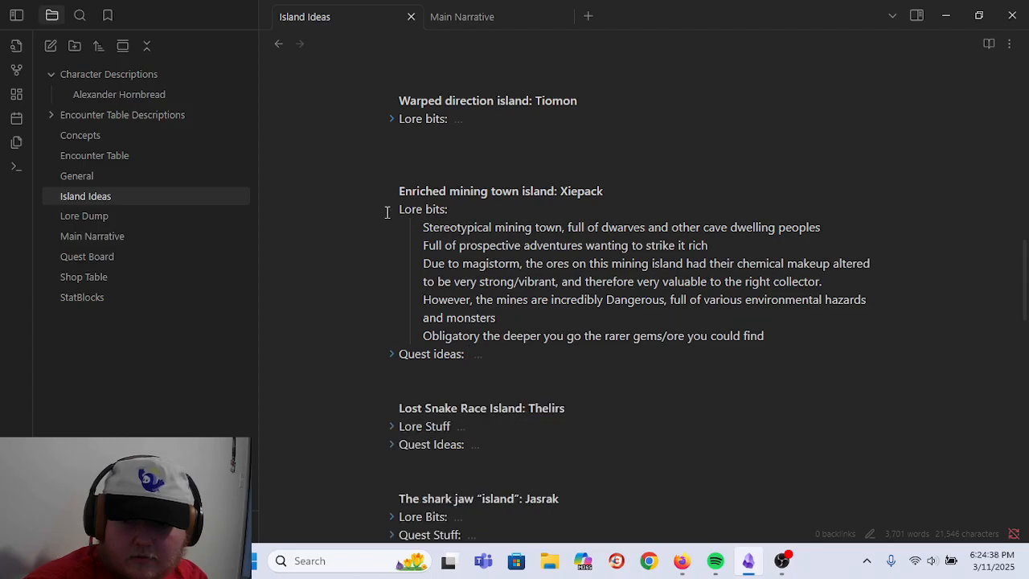
- Collapse the Lore bits section of the Xiepack island
left_click(392, 211)
scroll(425, 179, "up", 2)
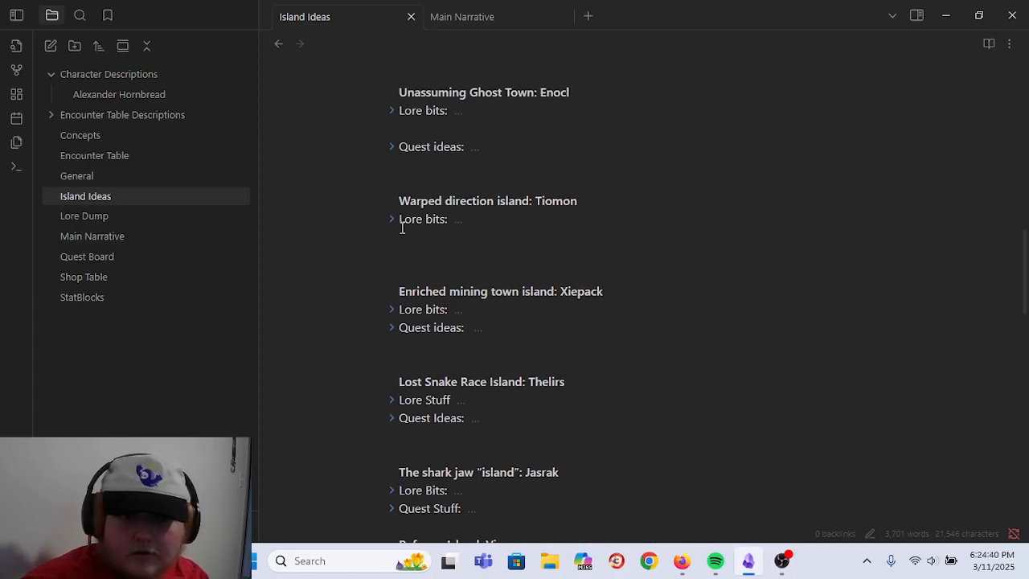
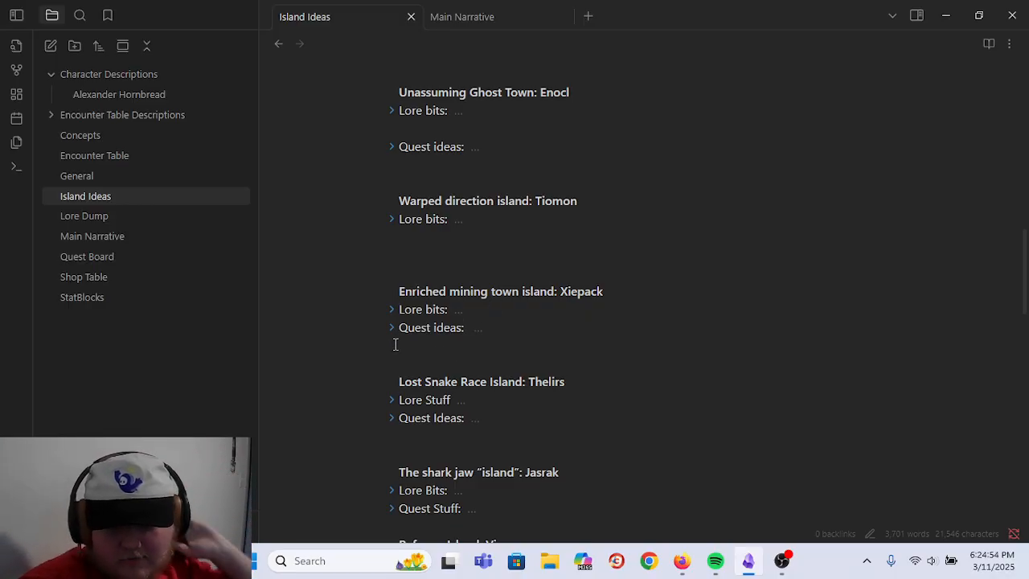
left_click(391, 310)
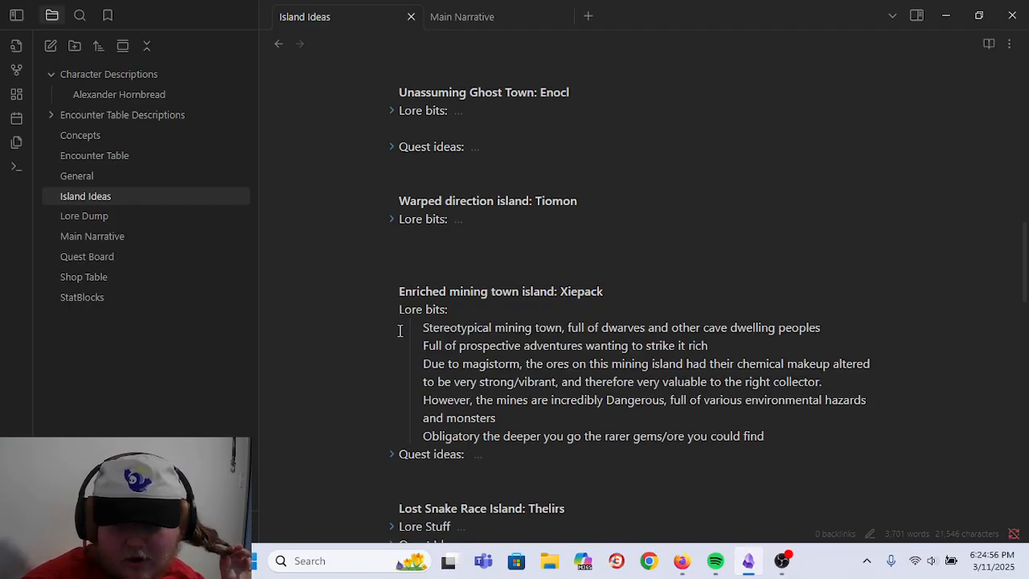
left_click(391, 310)
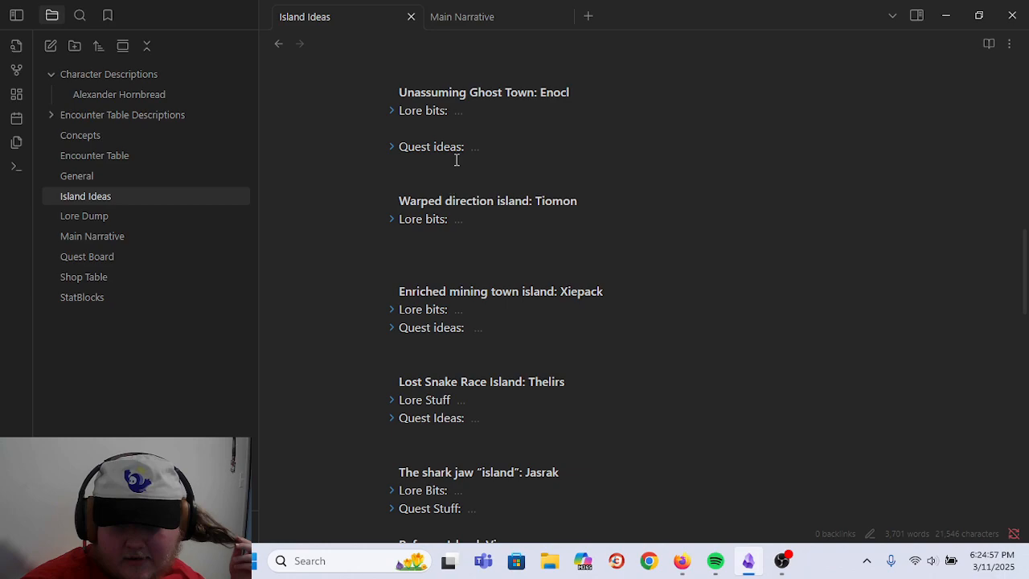
- Expand Tiomon's Lore bits, remove the blank line under the heading, and collapse the section again
left_click(392, 223)
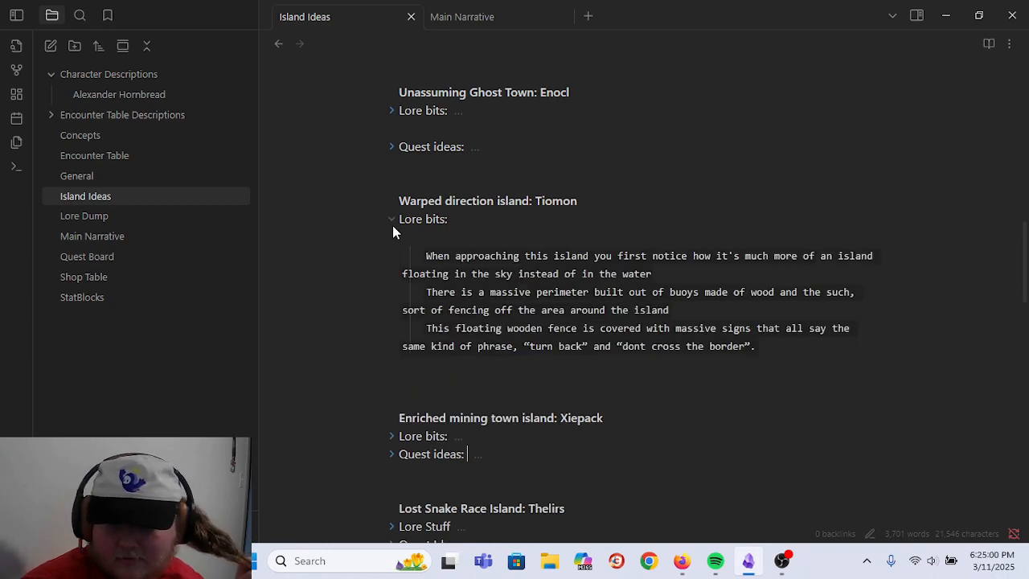
left_click(424, 234)
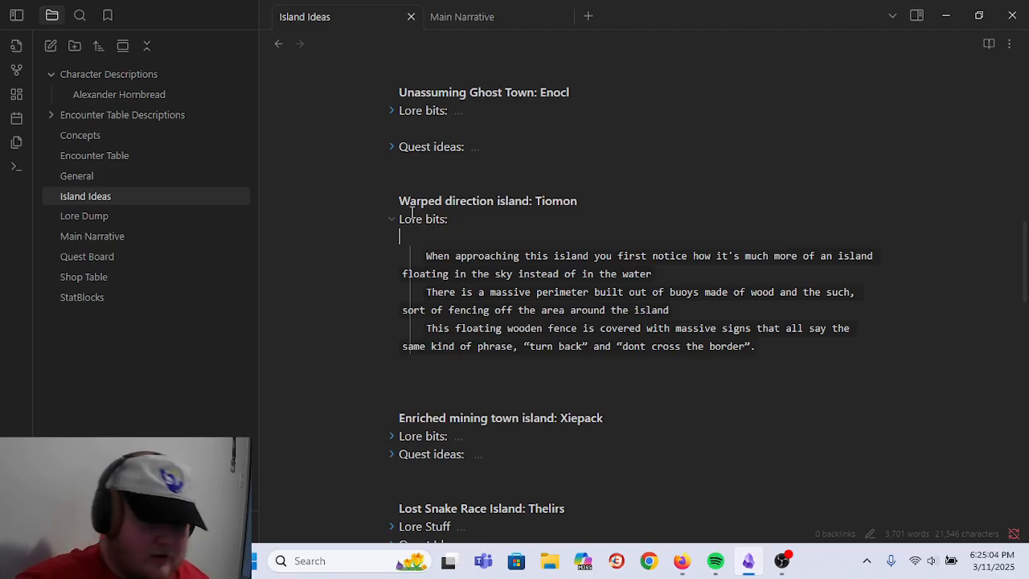
key("BackSpace")
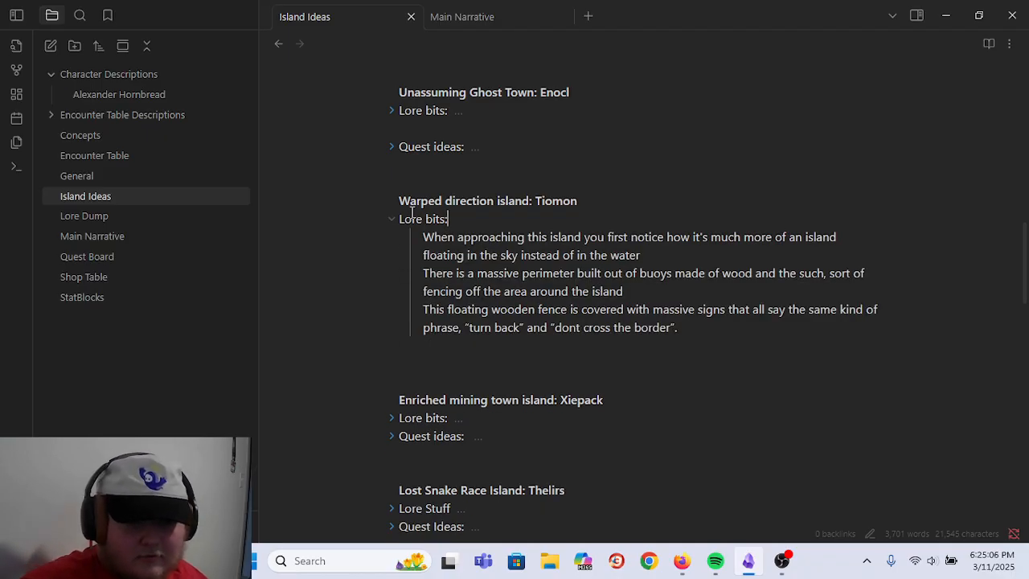
left_click(392, 218)
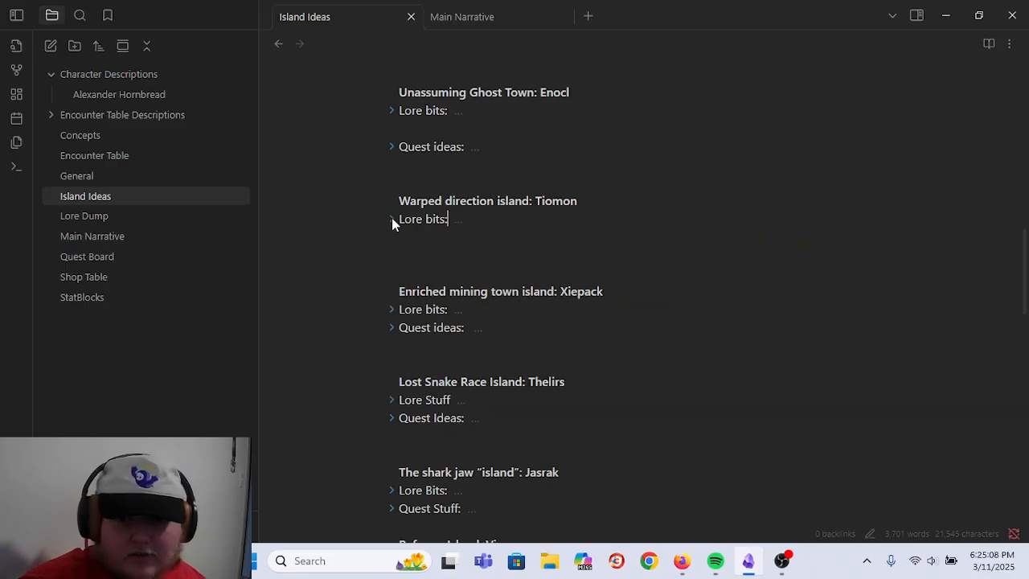
- Expand Enocl's Quest ideas, remove the blank line under the heading, and collapse the section again
scroll(469, 206, "up", 2)
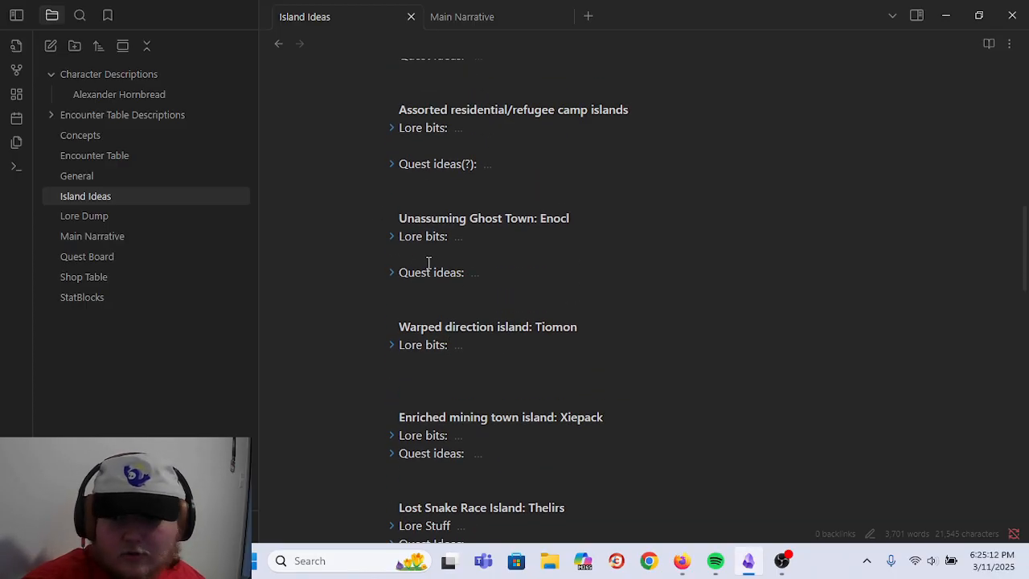
left_click(392, 272)
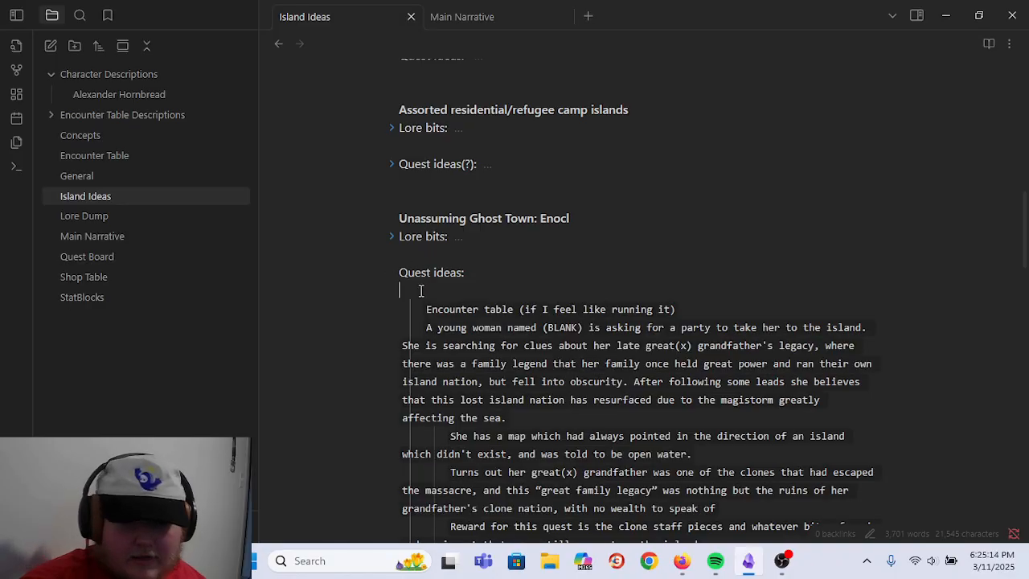
key("BackSpace")
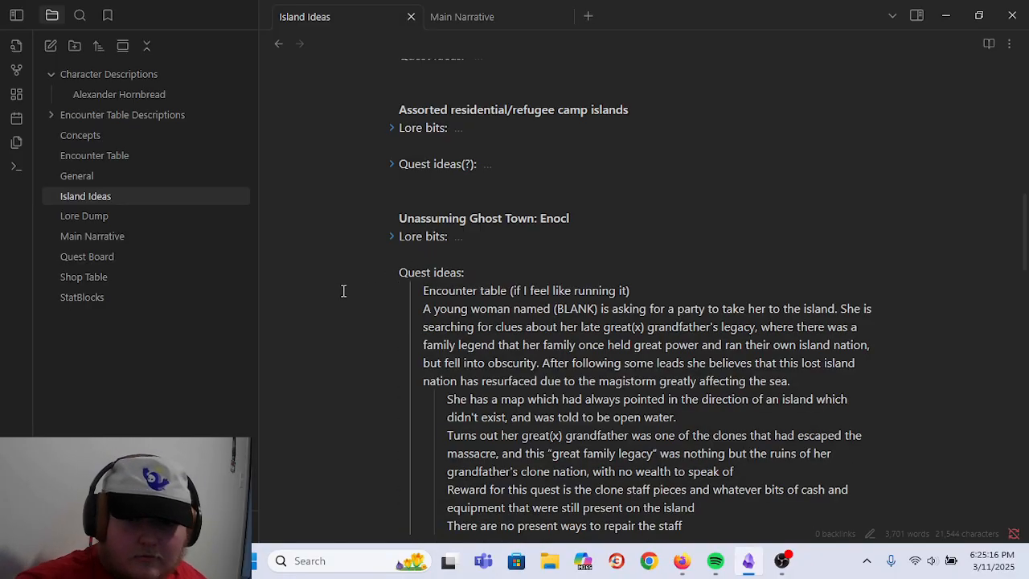
left_click(392, 272)
- Remove the blank lines before Enocl's Quest ideas and under its Lore bits heading, leaving Lore bits collapsed
left_click(439, 257)
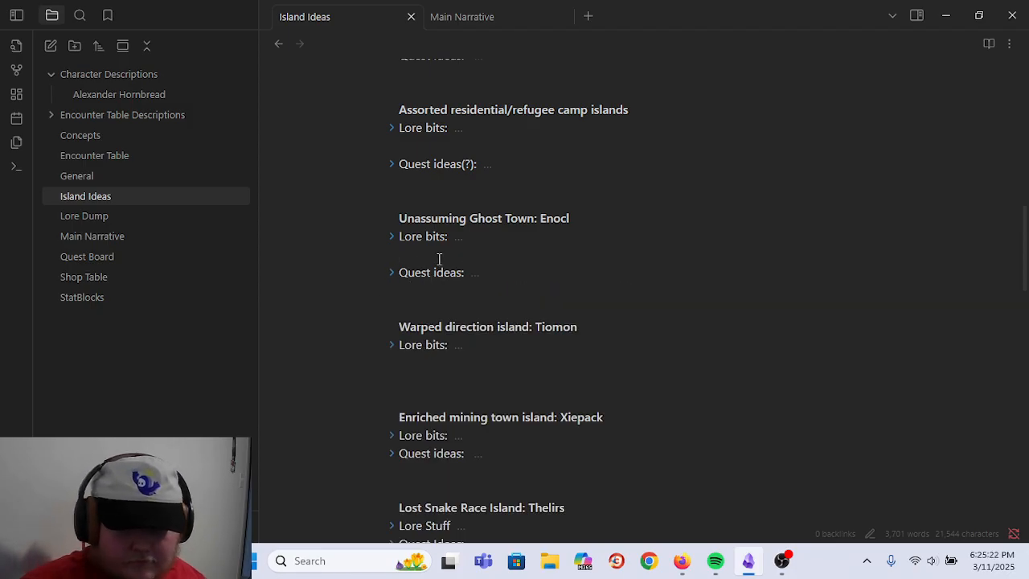
key("ctrl+v")
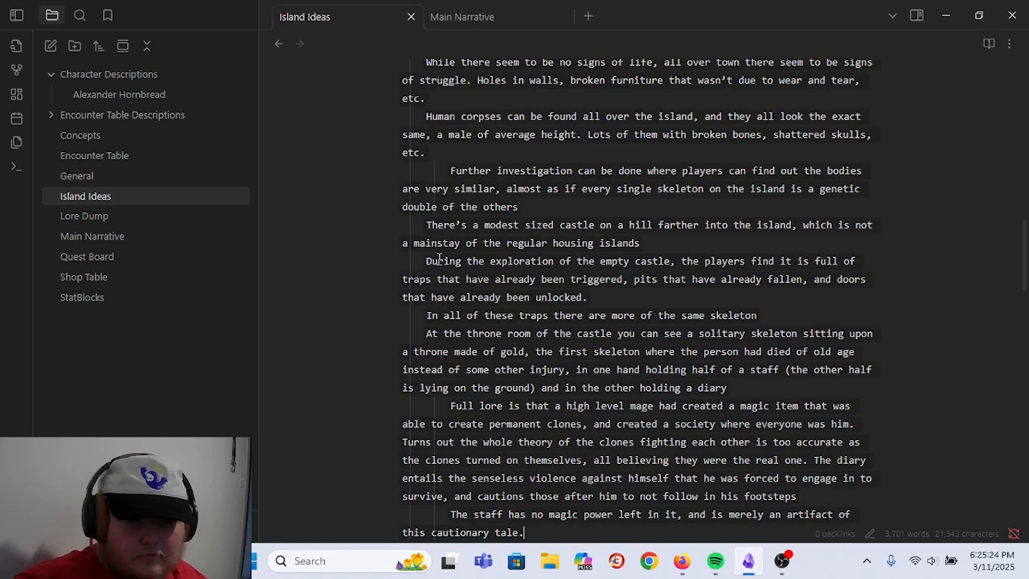
scroll(450, 262, "up", 5)
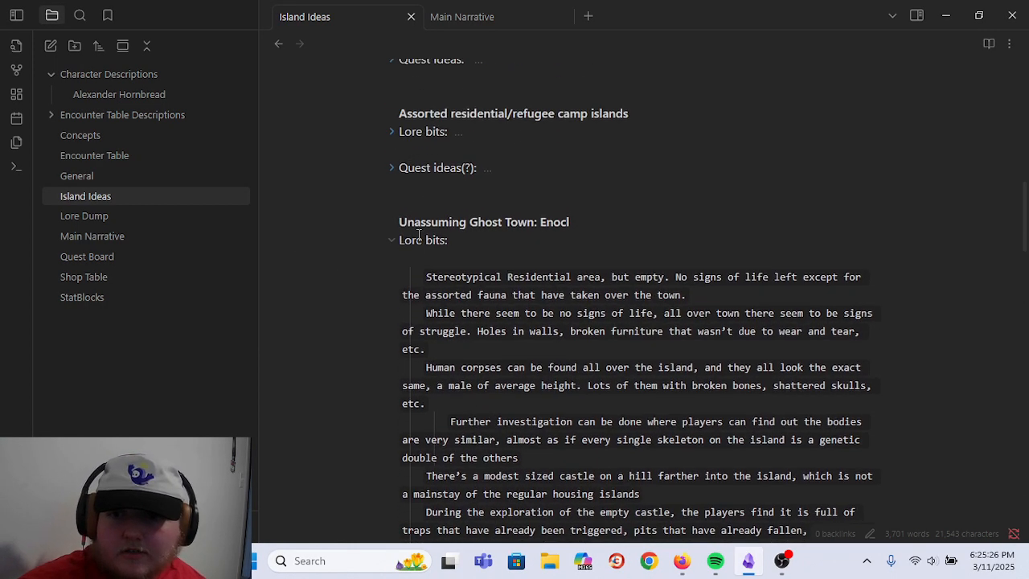
left_click(402, 257)
key("BackSpace")
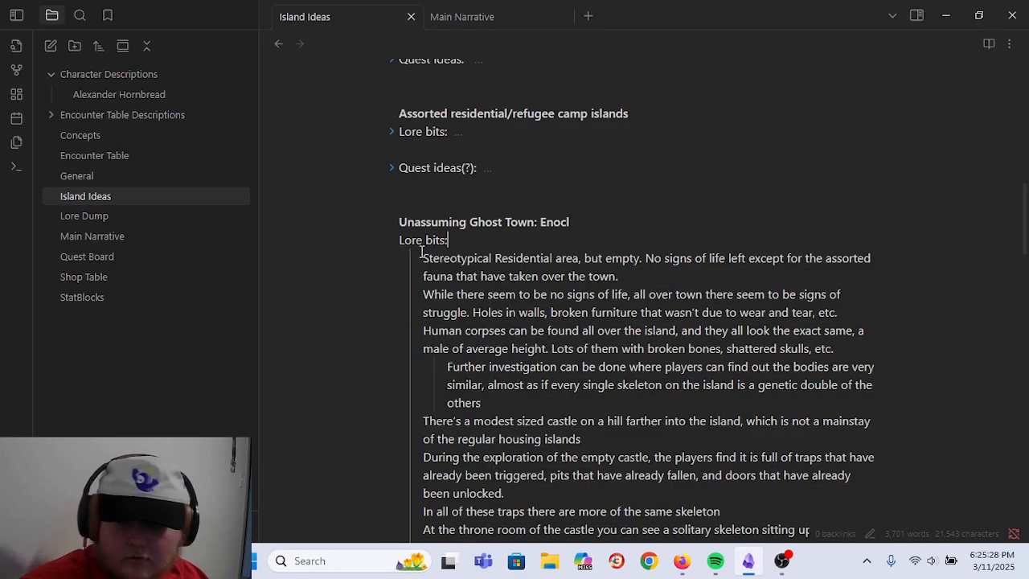
left_click(390, 241)
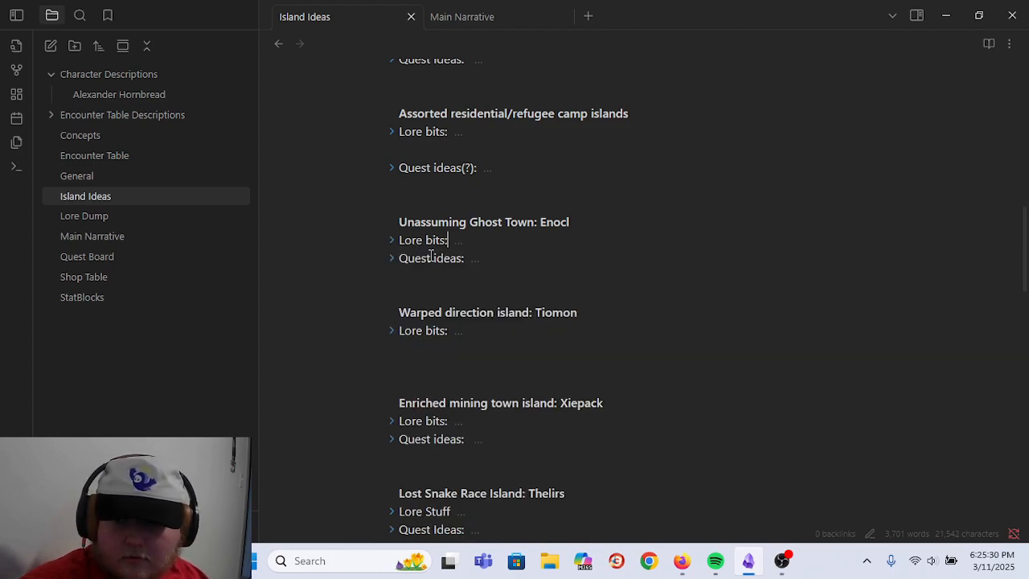
scroll(464, 287, "up", 3)
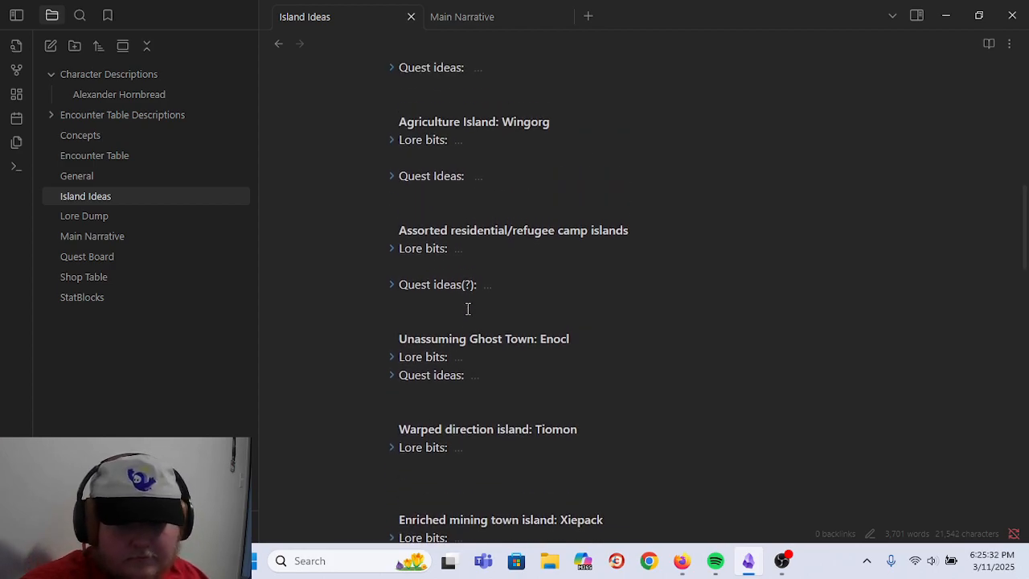
scroll(485, 386, "down", 2)
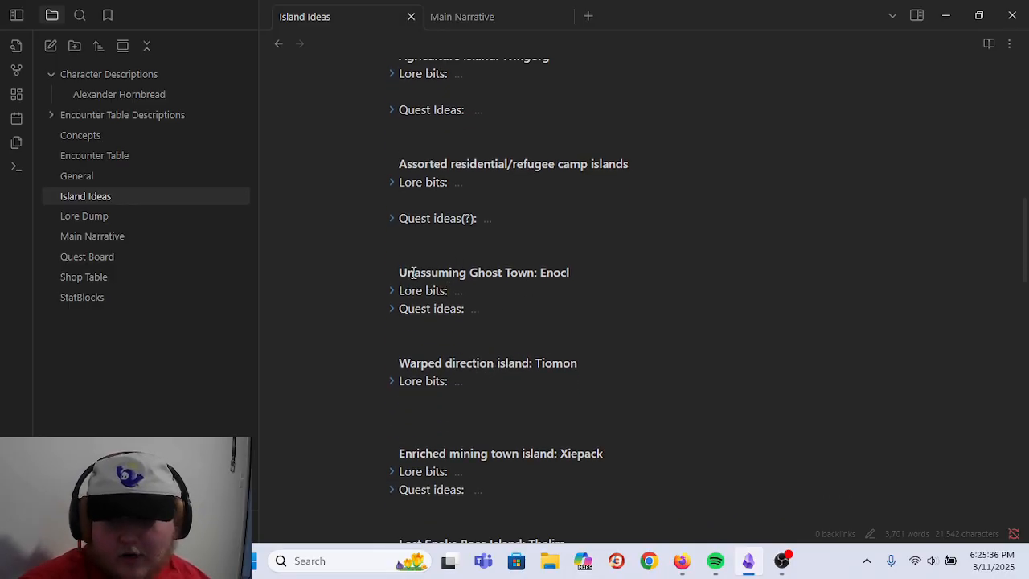
left_click(390, 290)
left_click(390, 291)
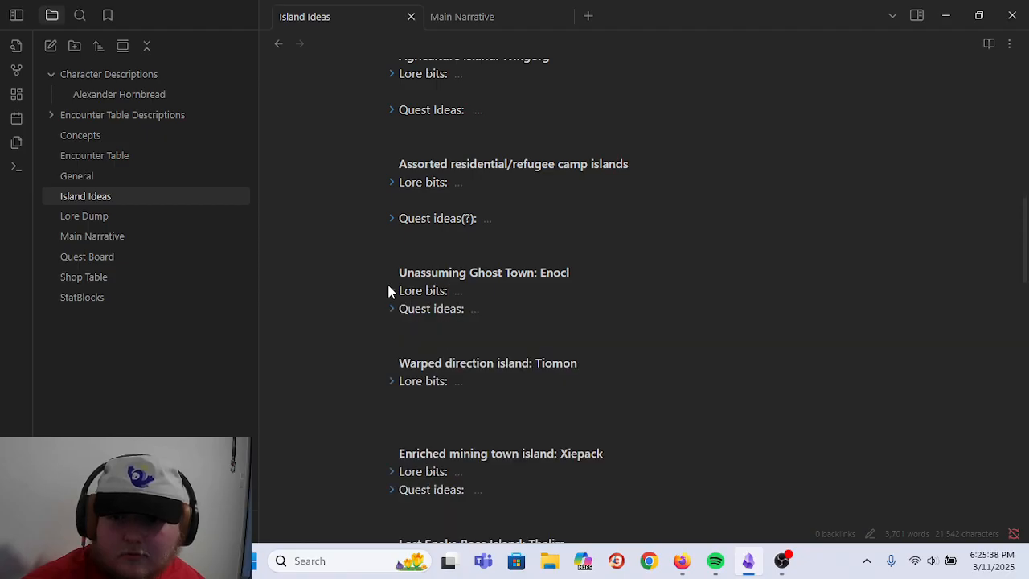
- Remove the blank lines before Quest ideas(?) and under Lore bits for the refugee camp islands, and collapse Lore bits
left_click(407, 201)
key("BackSpace")
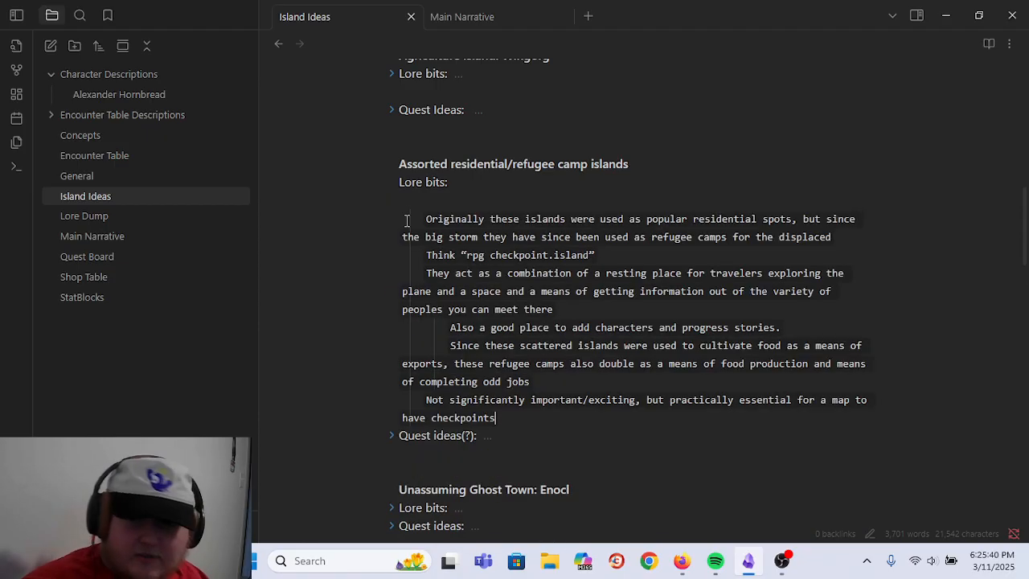
key("BackSpace")
left_click(391, 183)
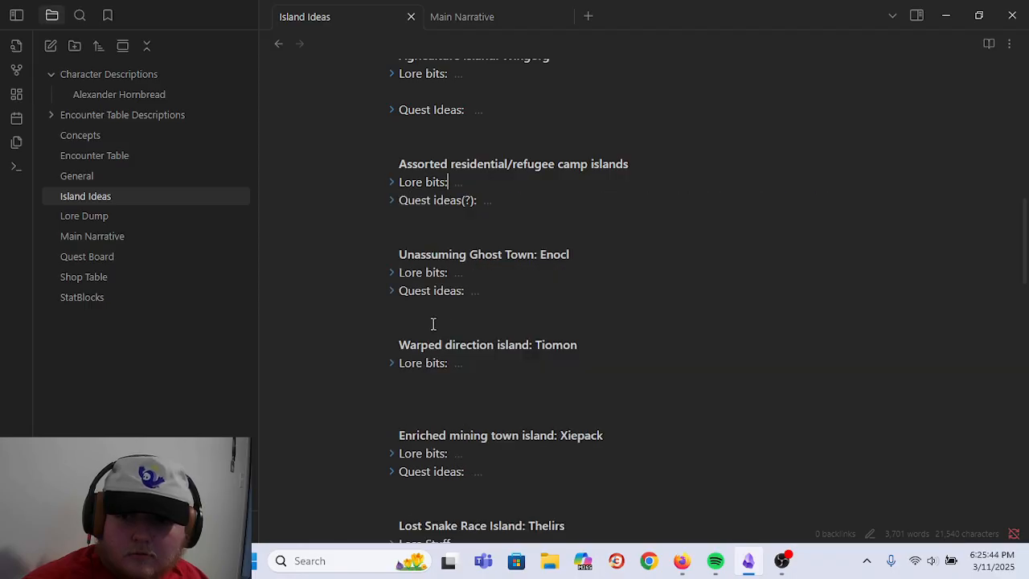
- Remove the blank line under the refugee camp islands' Quest ideas(?) heading and collapse the section
left_click(408, 223)
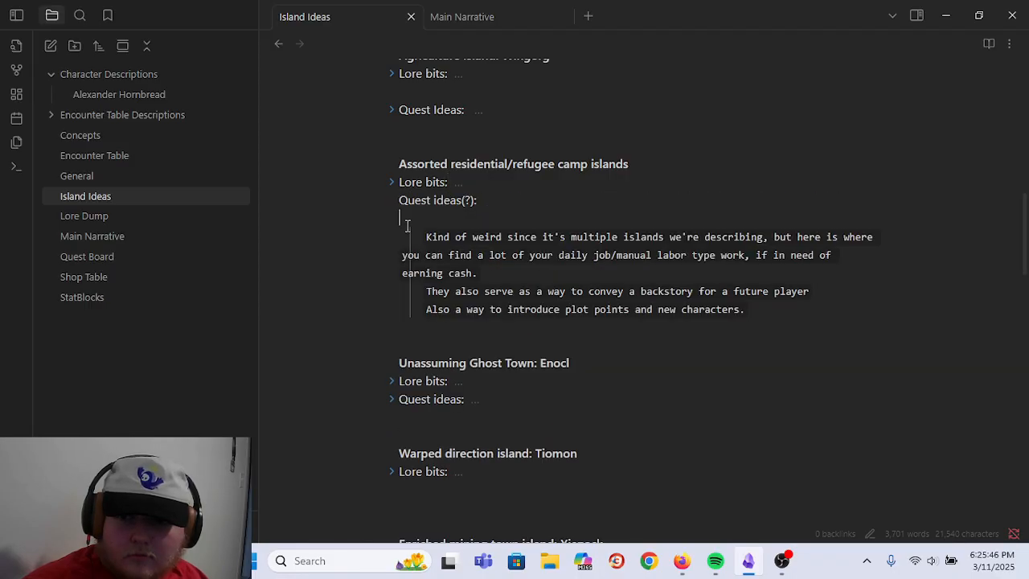
key("BackSpace")
left_click(394, 202)
left_click(394, 272)
left_click(390, 272)
left_click(390, 272)
left_click(391, 290)
left_click(391, 290)
- Remove the blank lines before Wingorg's Quest Ideas and under its Lore bits heading, and collapse Lore bits
scroll(431, 237, "up", 3)
left_click(431, 244)
key("BackSpace")
scroll(420, 193, "up", 1)
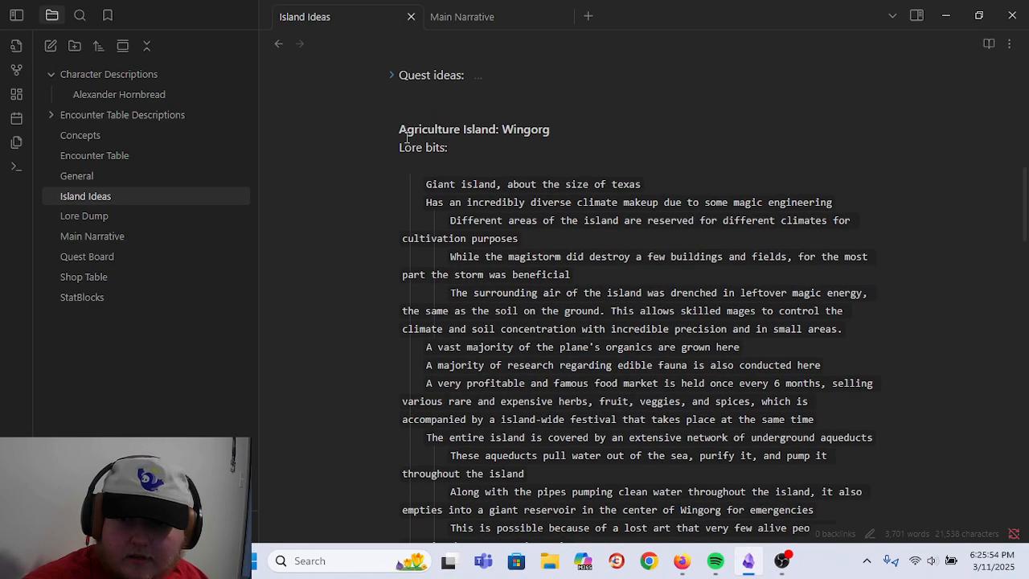
key("BackSpace")
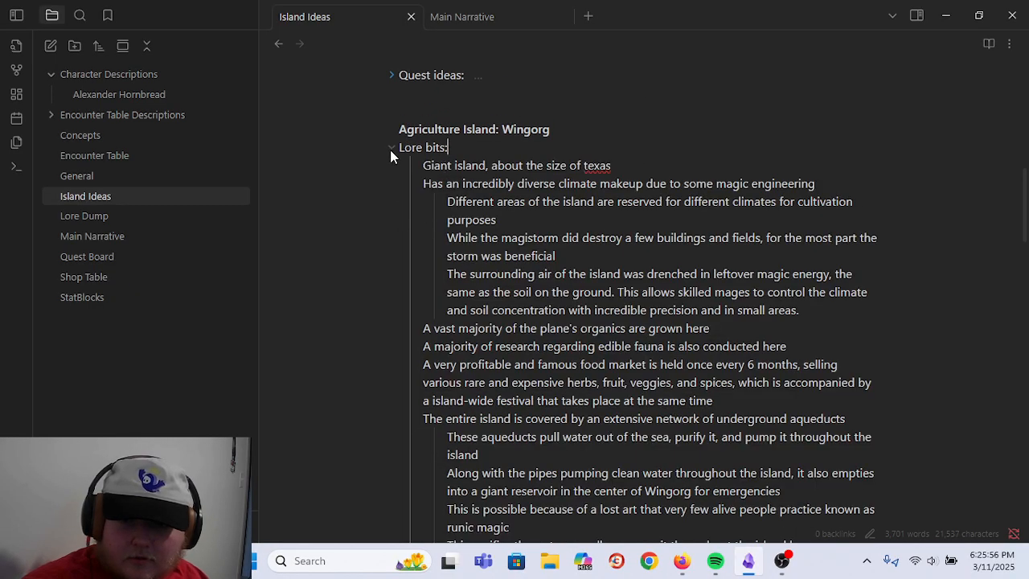
left_click(391, 149)
- Expand Wingorg's Quest Ideas, remove the blank line under the heading, and collapse the section again
scroll(401, 149, "down", 1)
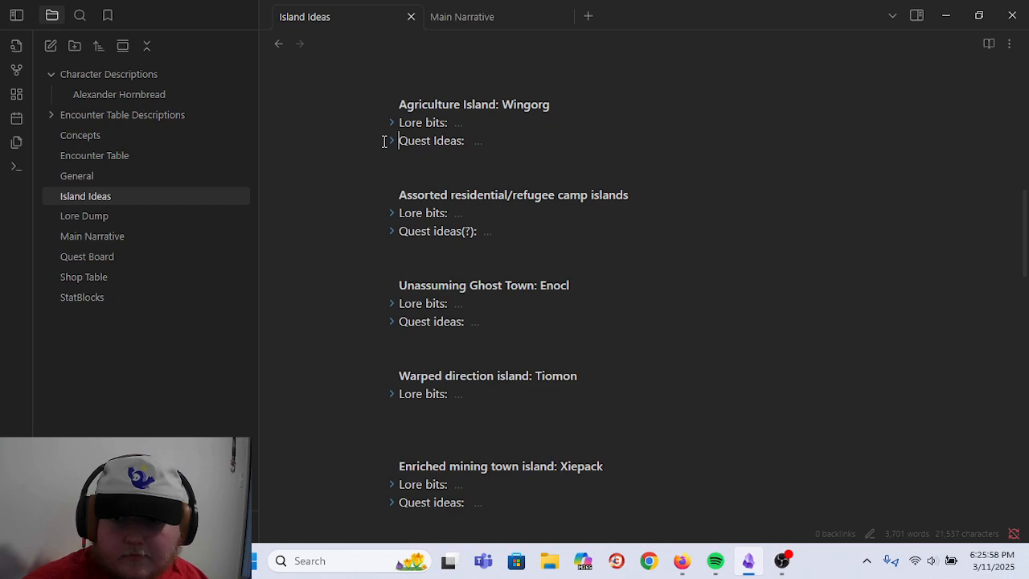
left_click(394, 142)
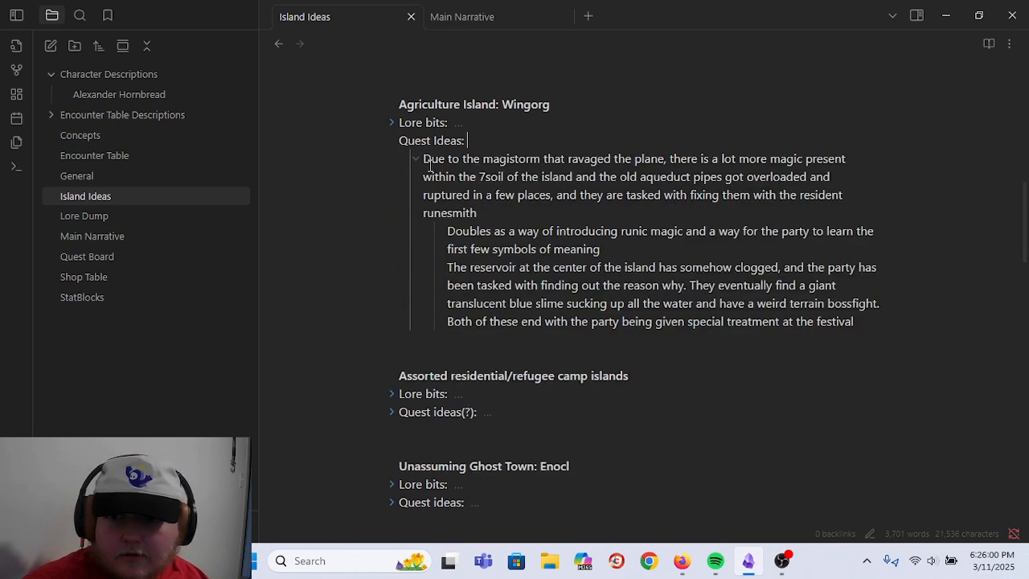
left_click(393, 140)
- Expand the Grand Bazaar's Lore bits and remove the blank line before Quest ideas
scroll(479, 191, "up", 3)
scroll(479, 190, "up", 1)
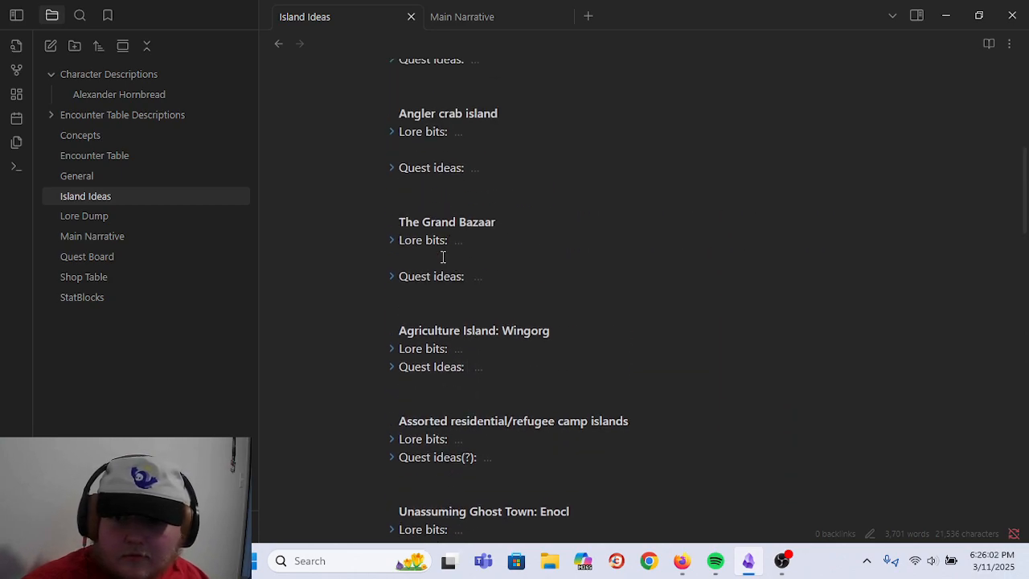
left_click(398, 240)
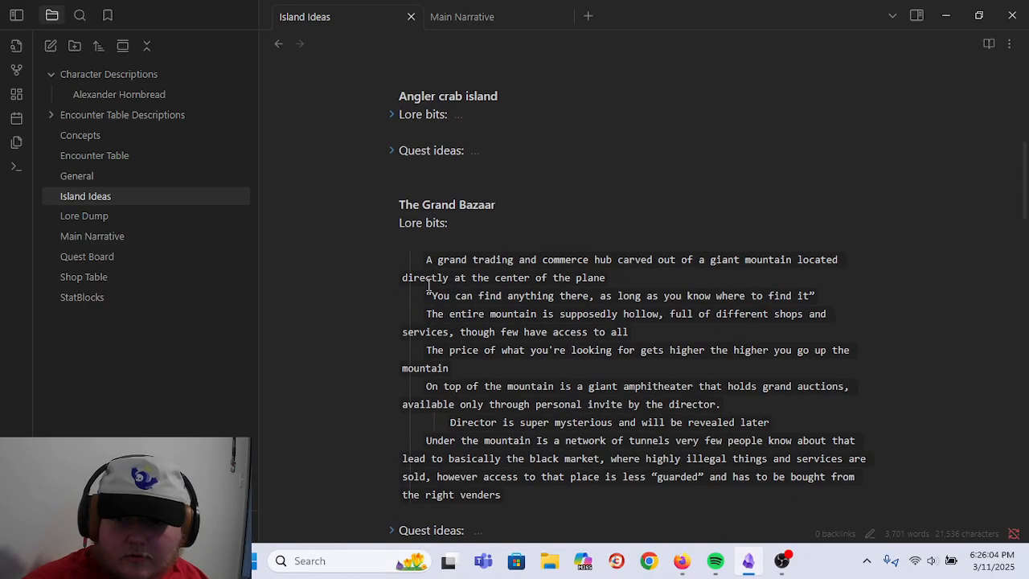
scroll(471, 412, "down", 2)
left_click(431, 358)
key("BackSpace")
scroll(457, 226, "up", 3)
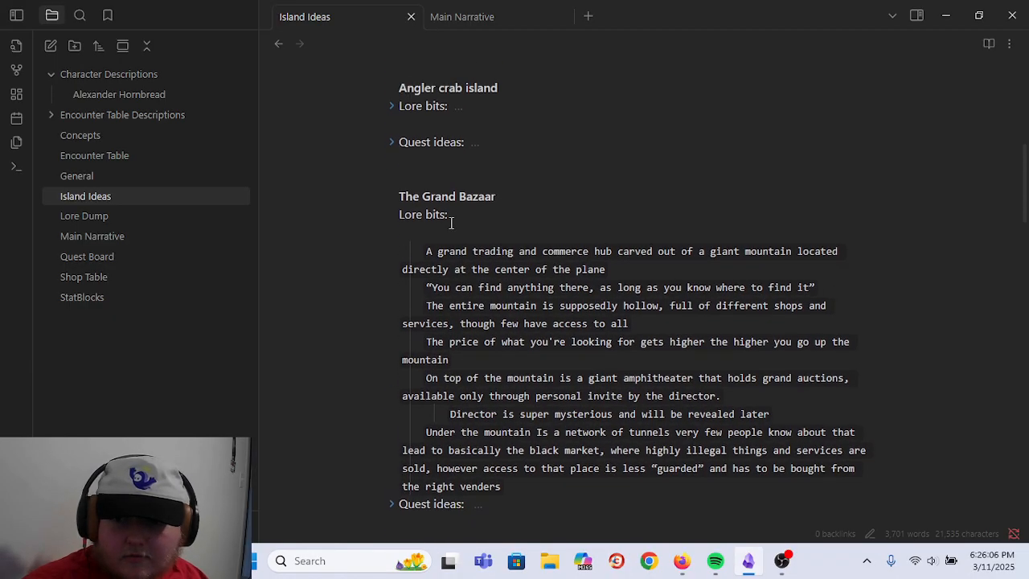
- Remove the blank lines under the Grand Bazaar's Lore bits and Quest ideas headings, and collapse both sections
left_click(417, 234)
key("BackSpace")
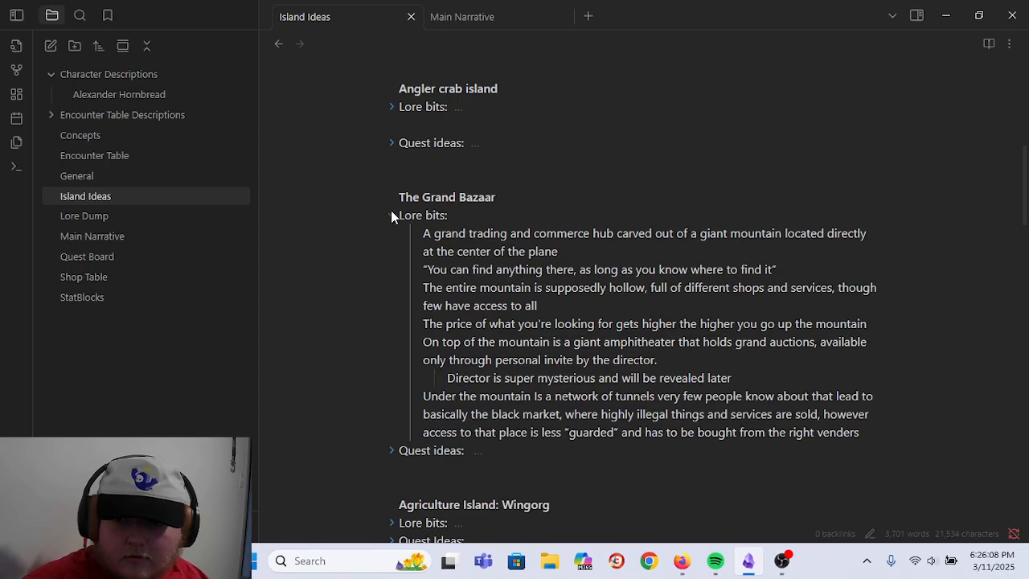
left_click(390, 215)
left_click(391, 233)
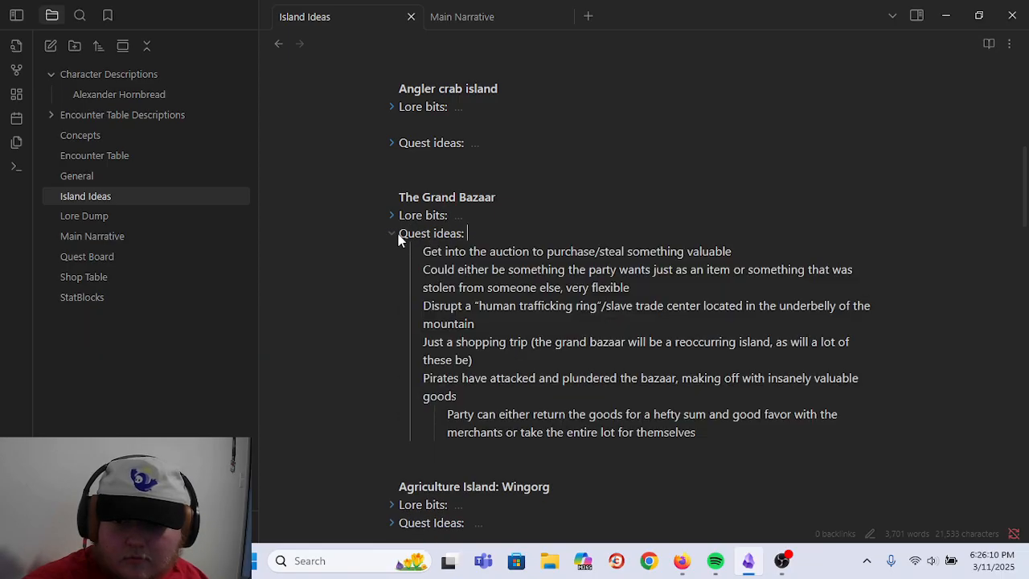
left_click(392, 232)
- Expand Angler crab island's Lore bits, and remove the blank lines under the heading and before Quest ideas
scroll(423, 269, "up", 3)
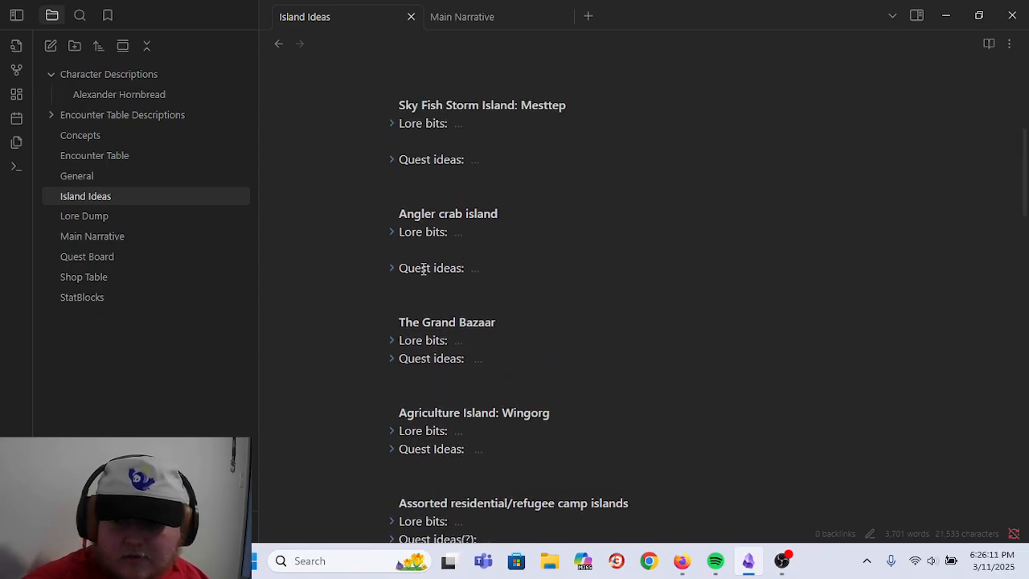
left_click(393, 235)
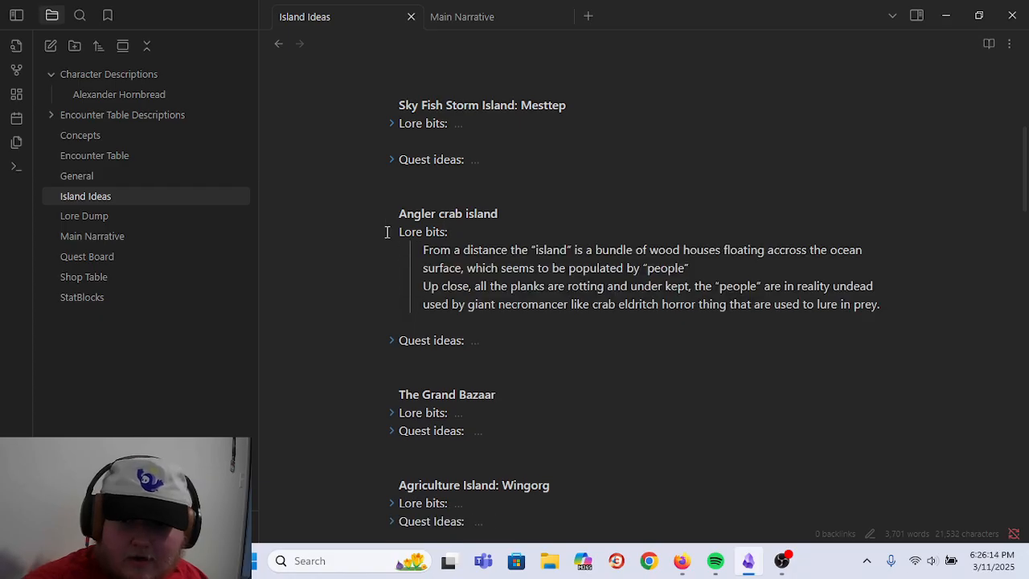
left_click(393, 233)
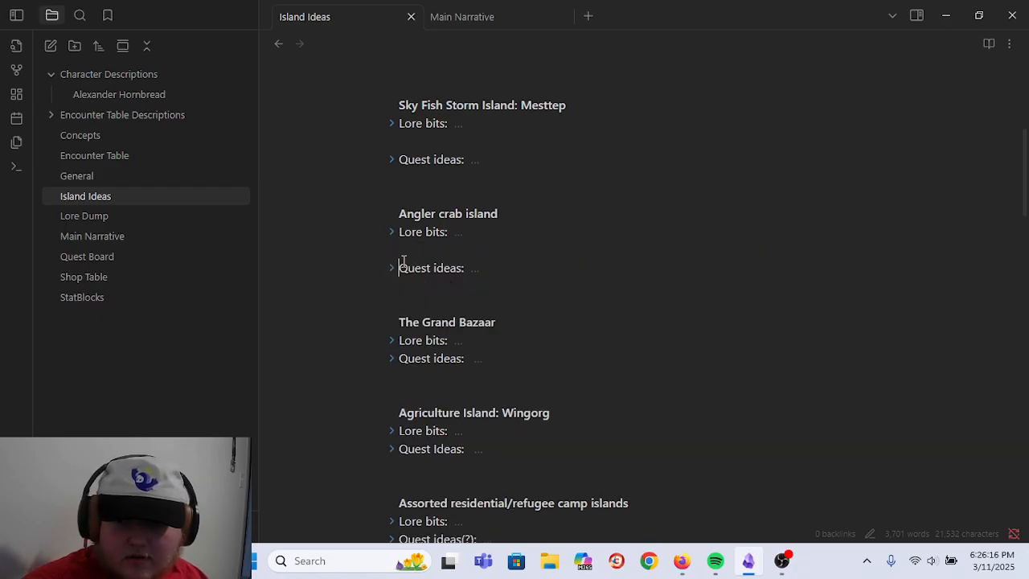
left_click(393, 233)
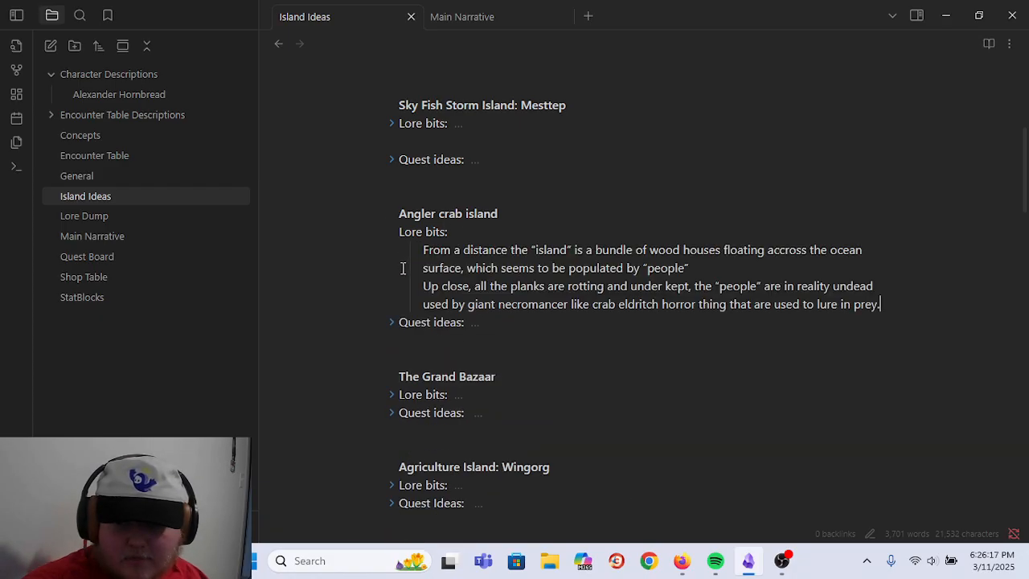
- Remove the blank line under Angler crab island's Quest ideas heading, and collapse its Quest ideas and Lore bits
left_click(391, 323)
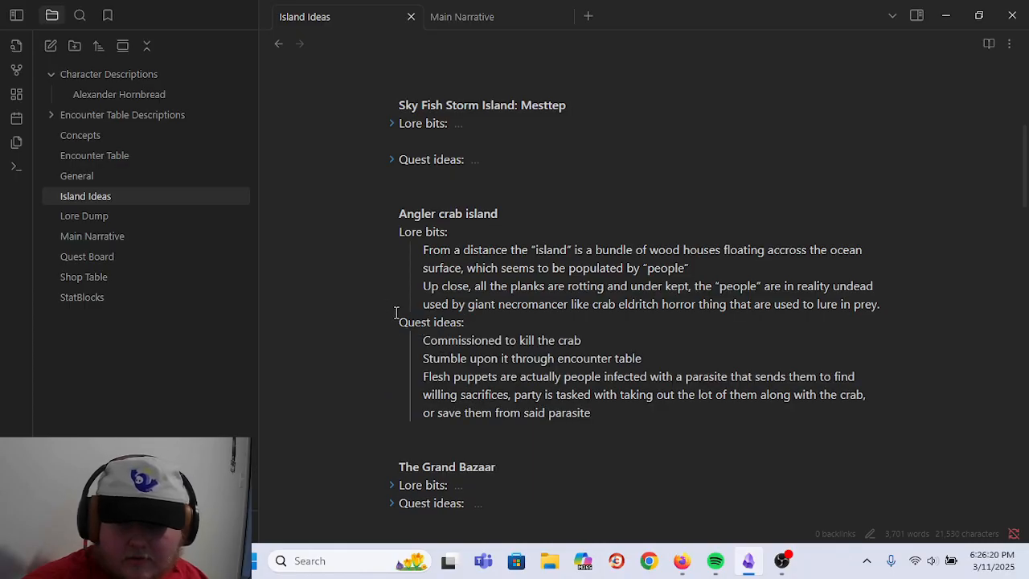
left_click(391, 321)
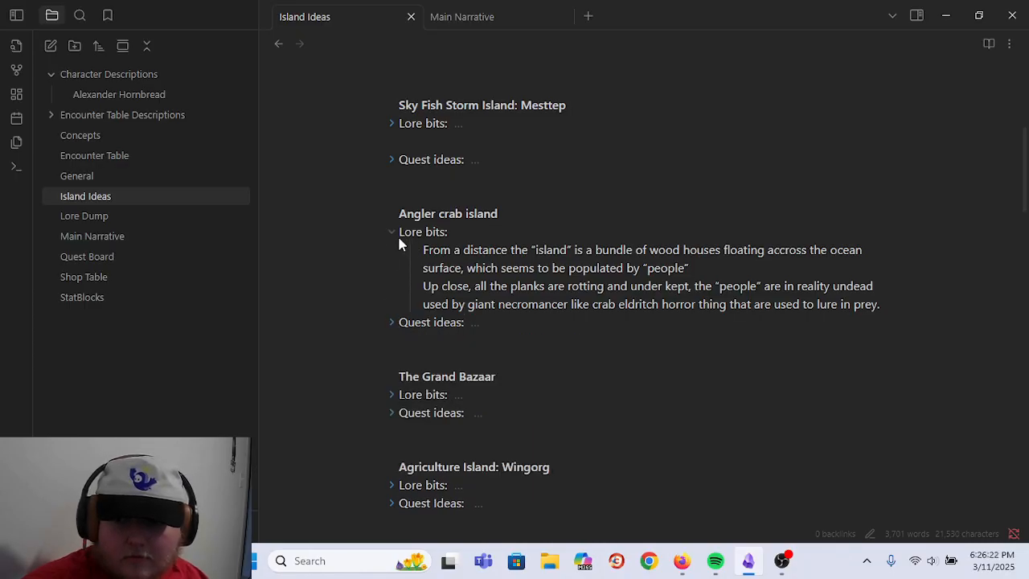
left_click(392, 232)
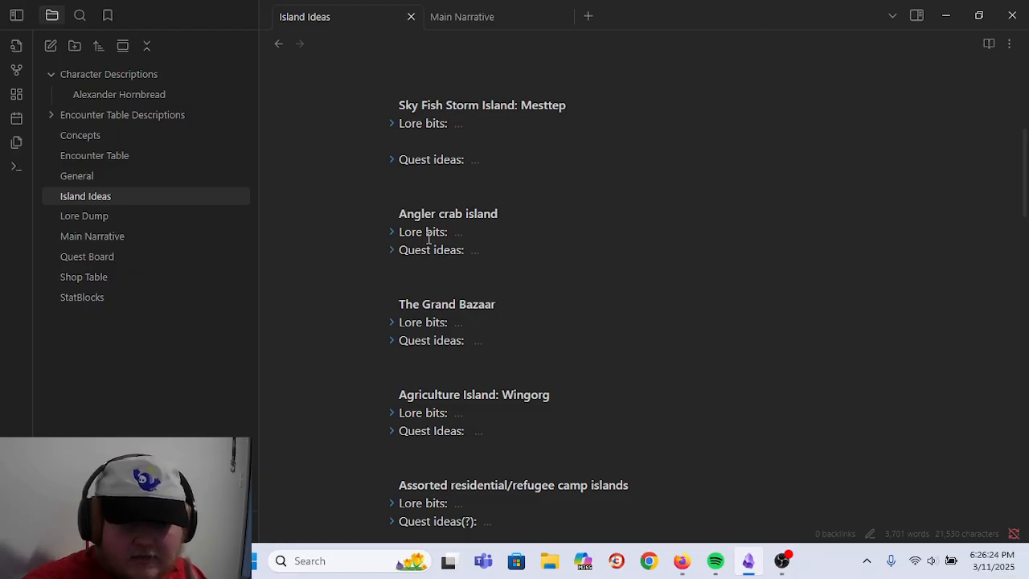
- Remove the blank lines before Quest ideas and under Lore bits for Sky Fish Storm Island: Mesttep, and collapse Lore bits
scroll(464, 198, "up", 1)
scroll(464, 198, "up", 1)
left_click(437, 266)
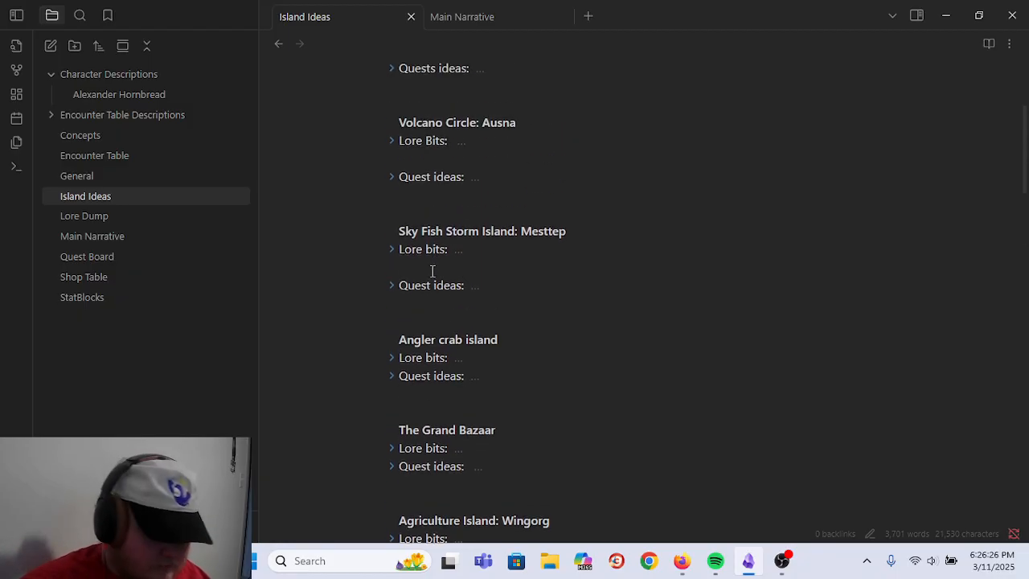
key("BackSpace")
left_click(427, 273)
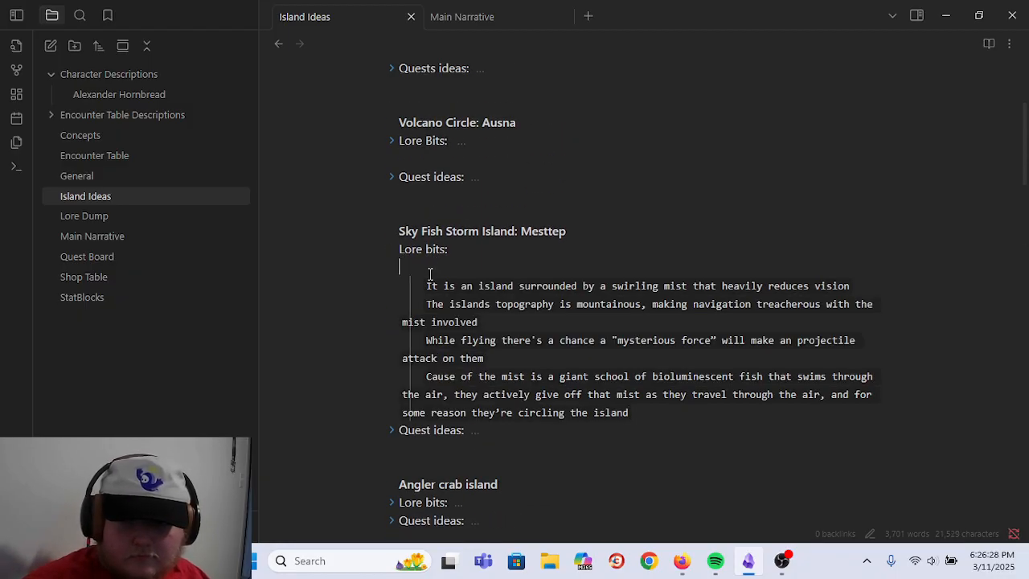
key("BackSpace")
left_click(392, 250)
- Expand Mesttep's Quest ideas, remove the blank line under the heading, and collapse the section again
left_click(391, 267)
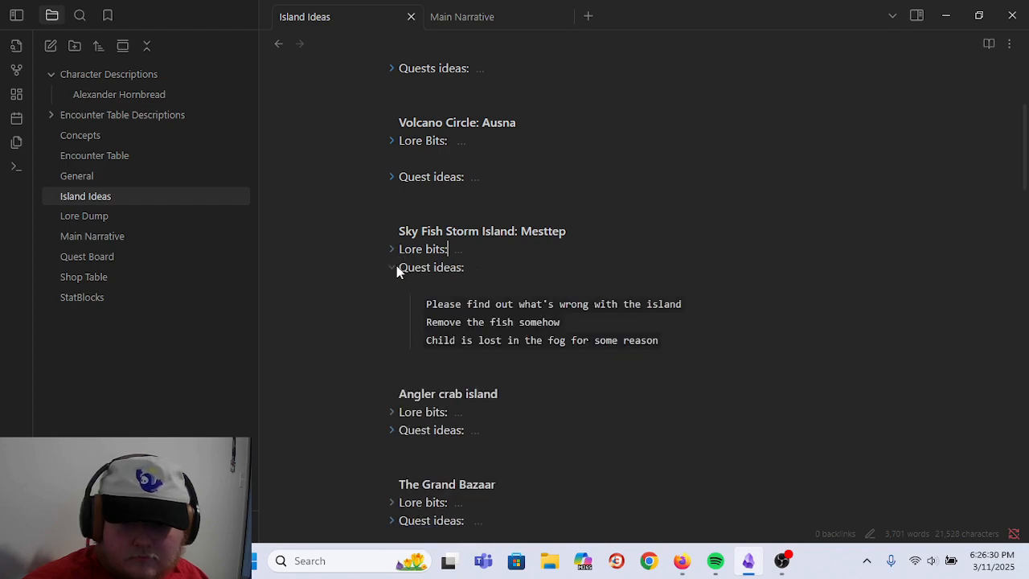
left_click(426, 279)
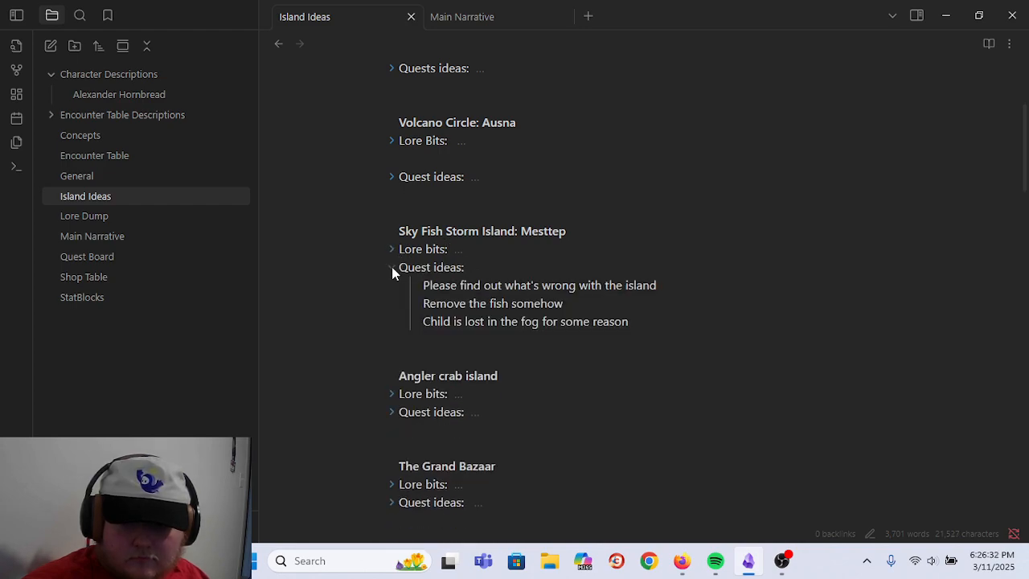
left_click(393, 268)
- Expand the Lore Bits of Volcano Circle: Ausna, and remove the blank lines under the heading and before Quest ideas
scroll(394, 266, "up", 3)
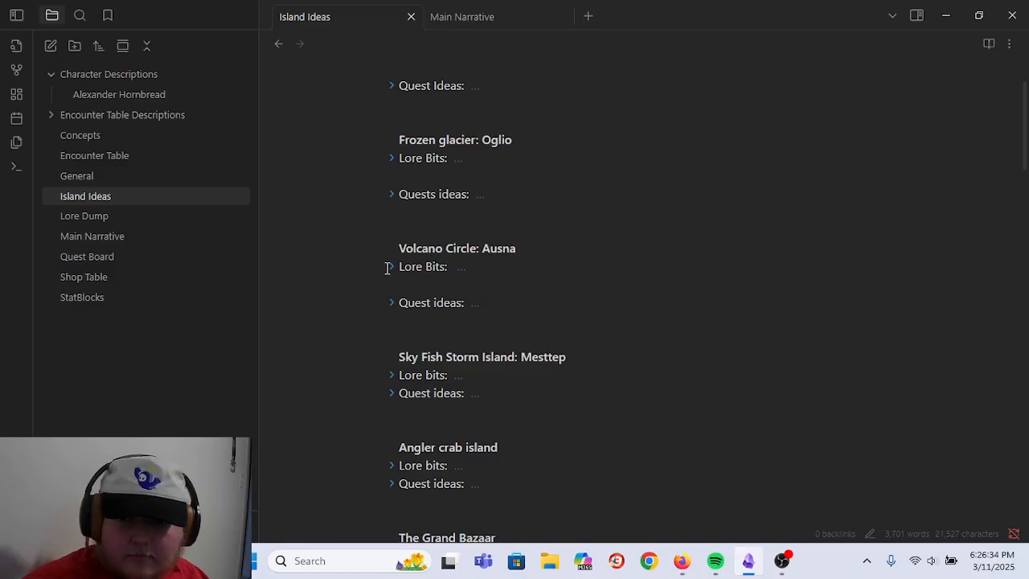
left_click(392, 267)
left_click(424, 278)
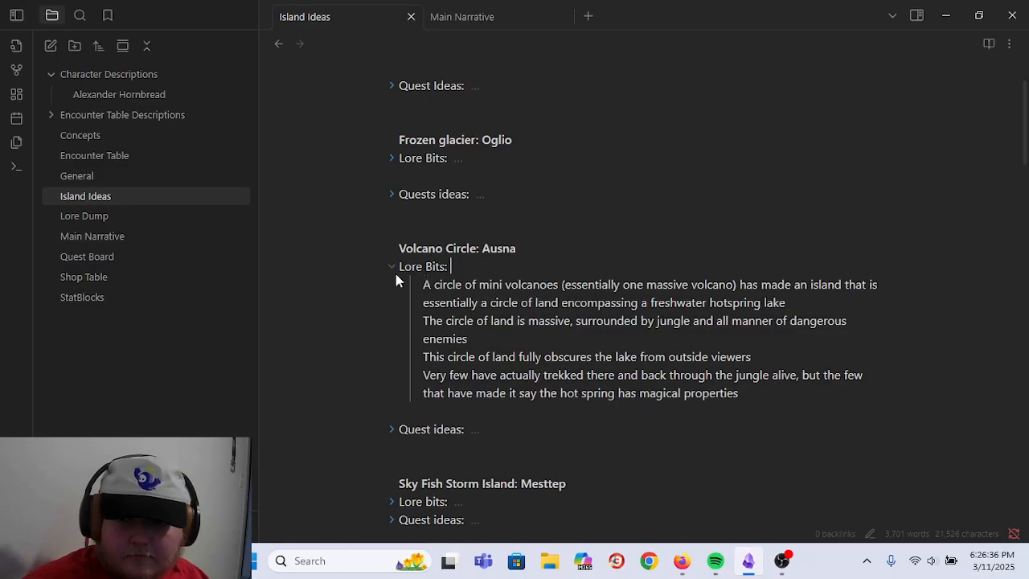
left_click(392, 267)
left_click(394, 268)
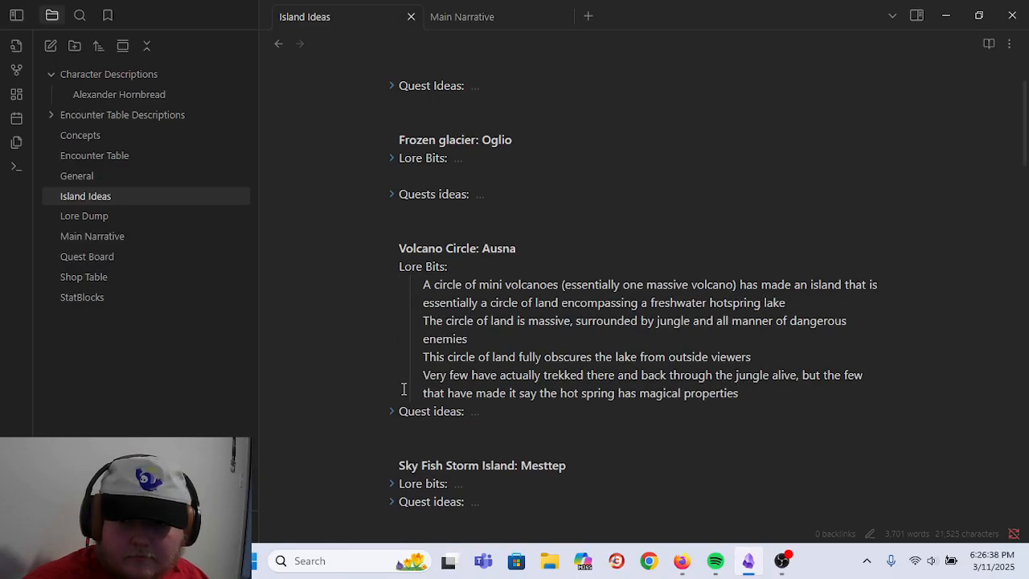
- Remove the blank line under Ausna's Quest ideas heading, and collapse both its Quest ideas and Lore Bits
left_click(391, 411)
left_click(429, 431)
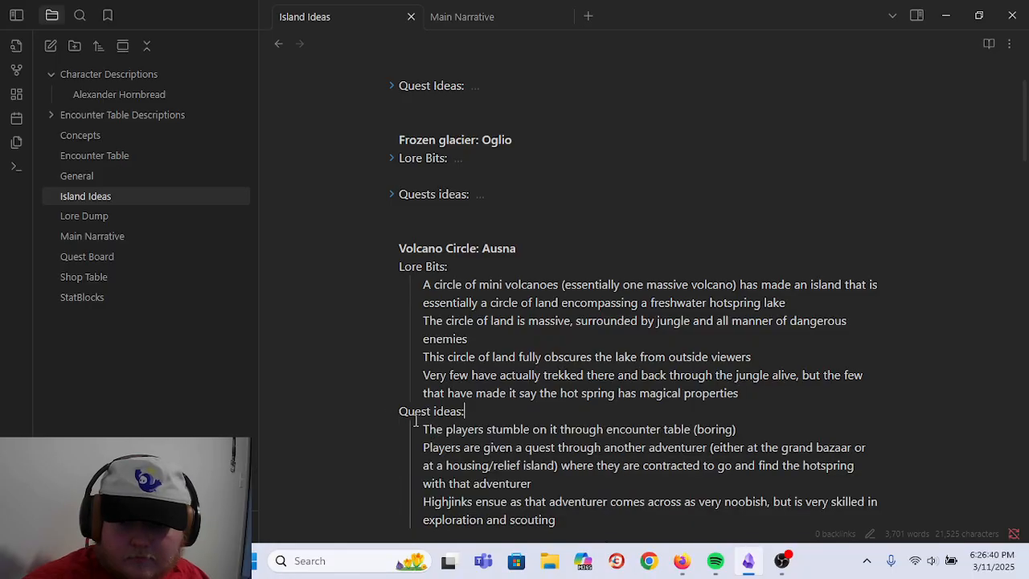
left_click(392, 411)
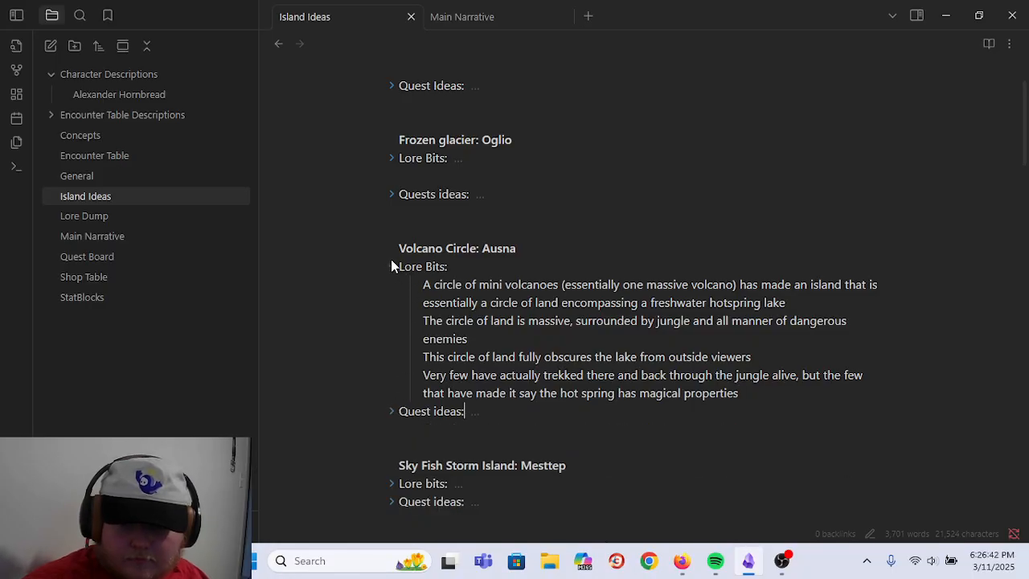
left_click(392, 266)
- Remove the blank lines before Quests ideas and under Lore Bits for Frozen glacier: Oglio, and collapse Lore Bits
scroll(515, 218, "up", 3)
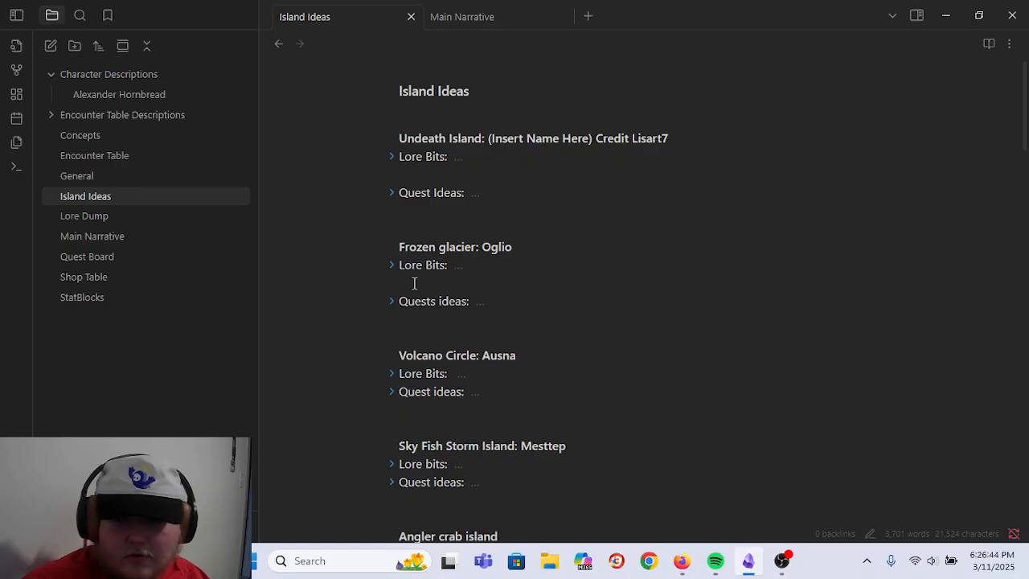
left_click(414, 282)
key("BackSpace")
left_click(424, 285)
key("BackSpace")
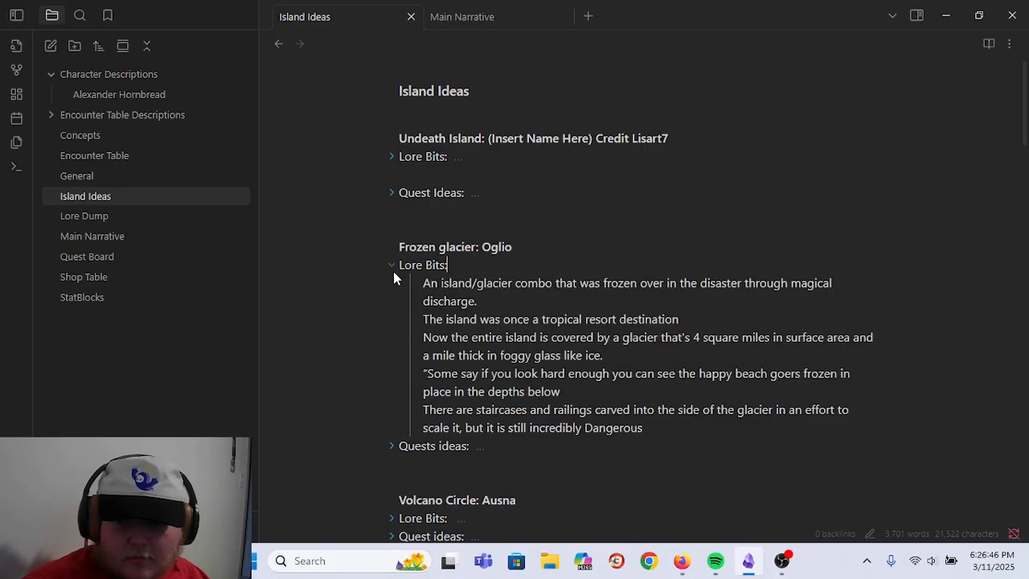
left_click(392, 268)
- Expand Oglio's Quests ideas, remove the blank line under the heading, and collapse the section again
left_click(393, 284)
left_click(434, 302)
key("BackSpace")
left_click(392, 285)
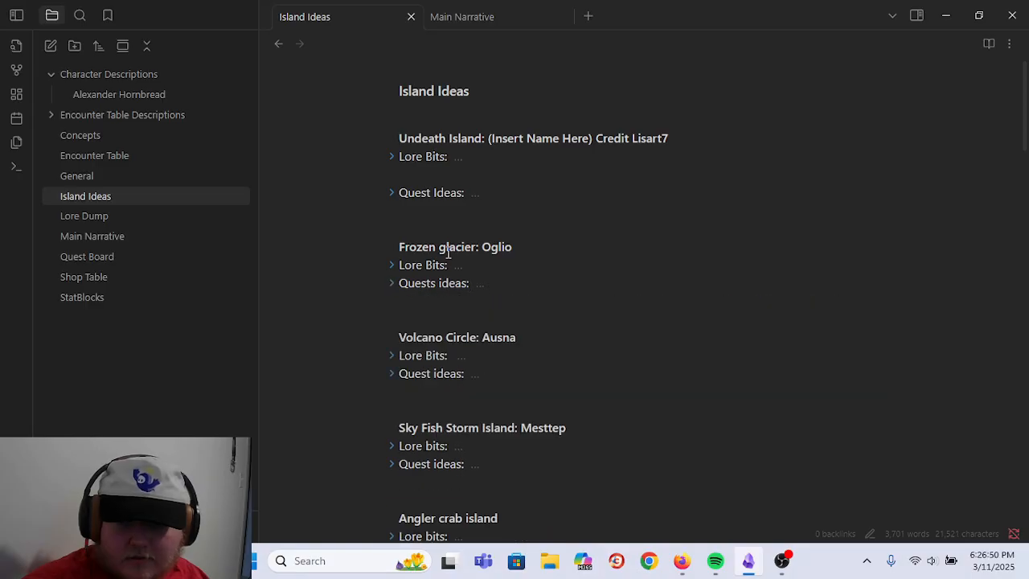
- Expand Undeath Island's Lore Bits, remove the blank line under the heading, and collapse the section again
left_click(389, 161)
left_click(396, 159)
left_click(435, 170)
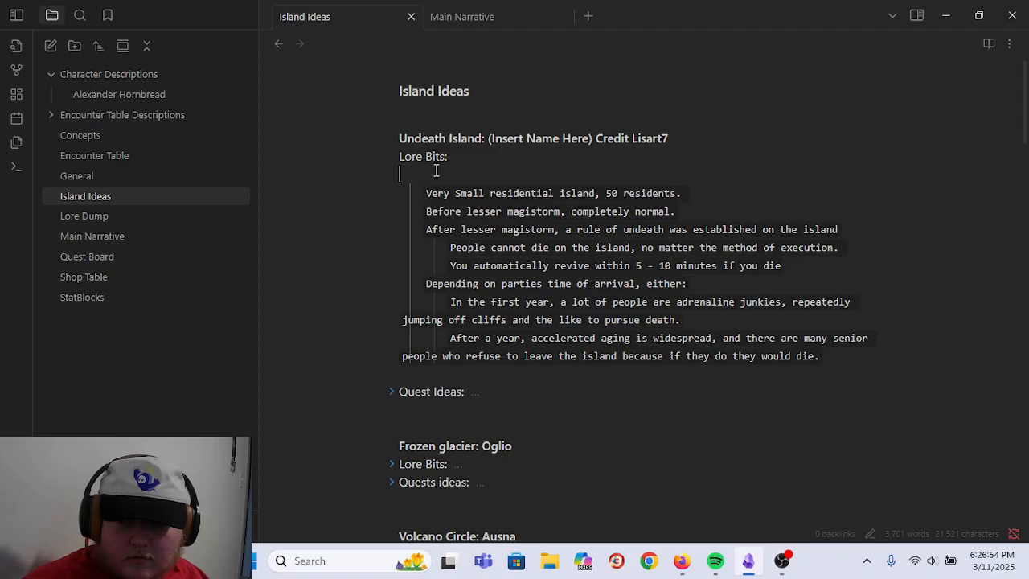
key("BackSpace")
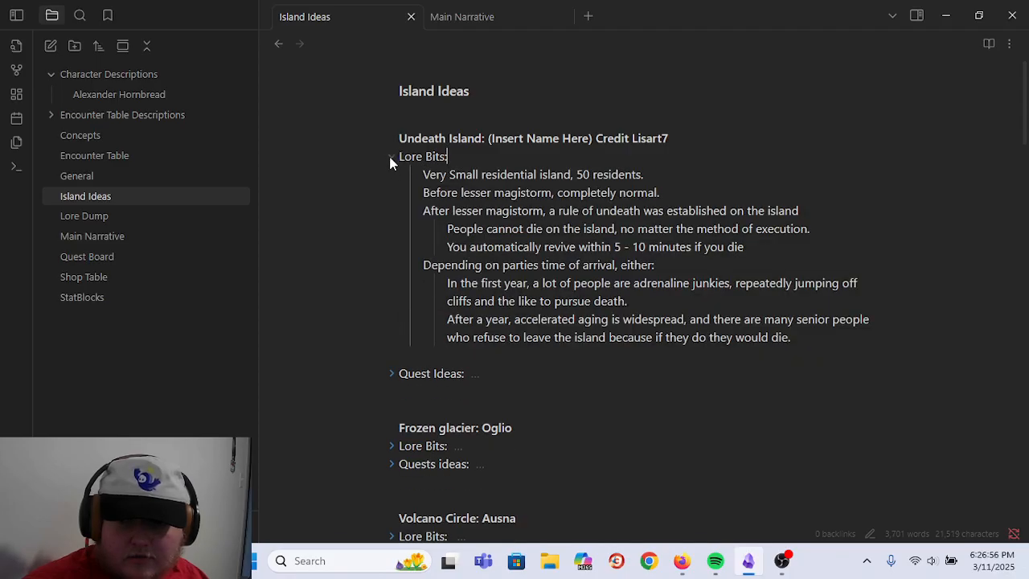
left_click(391, 158)
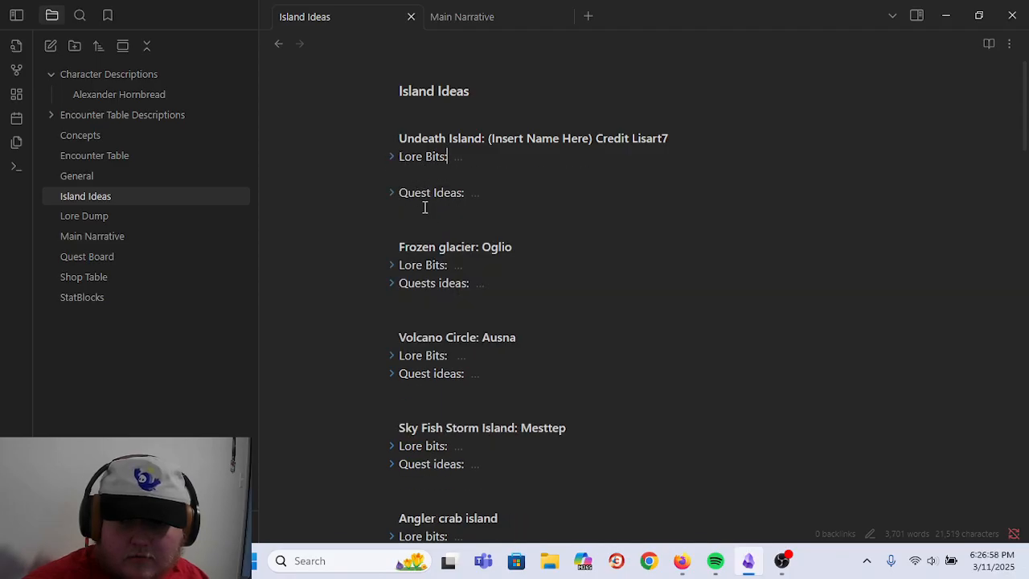
- Remove the blank lines under and before Undeath Island's Quest Ideas heading, and collapse both its Quest Ideas and Lore Bits
left_click(390, 193)
left_click(433, 210)
key("BackSpace")
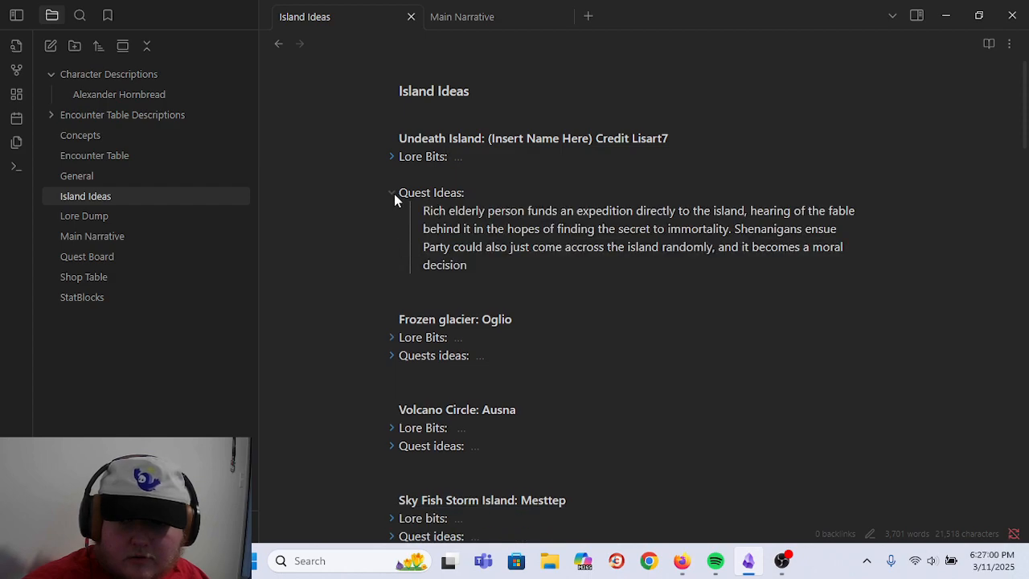
left_click(393, 194)
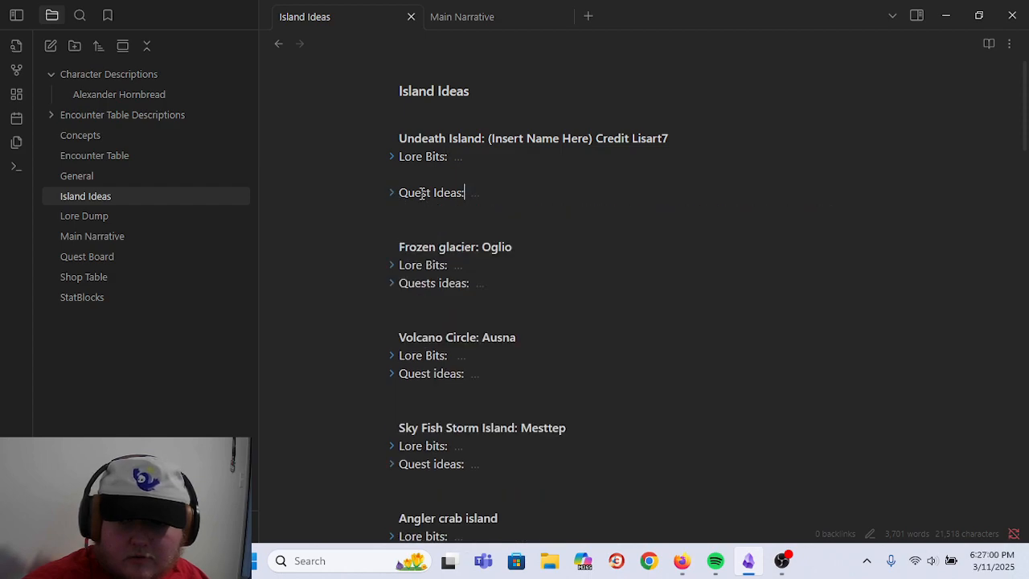
left_click(413, 175)
key("BackSpace")
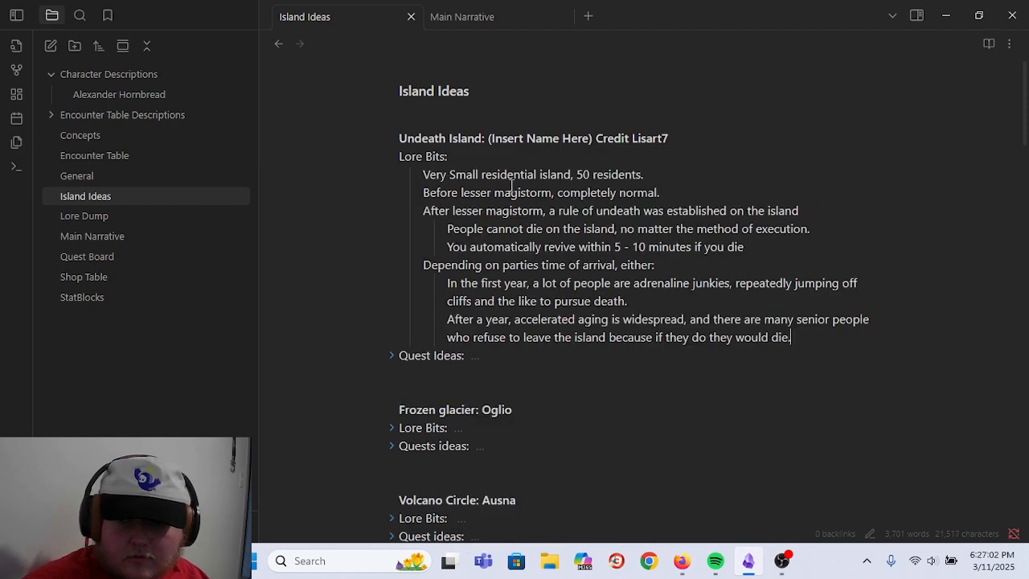
left_click(392, 157)
- Delete the standalone character-name line above the underground cavern paragraph, below the Lore Bits of Refugee Island: Virsuve
scroll(626, 321, "down", 10)
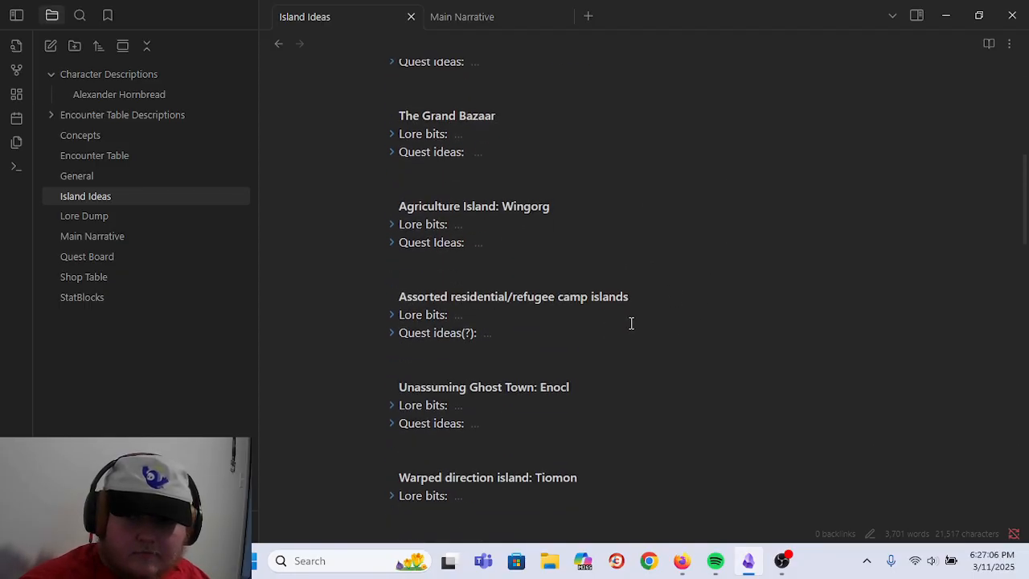
scroll(557, 354, "down", 6)
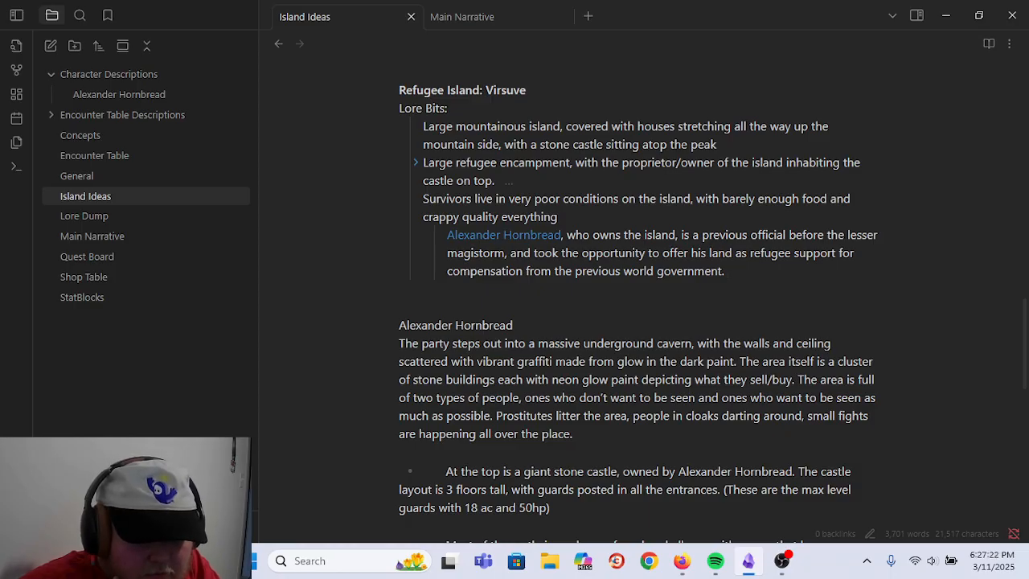
key("alt+Tab")
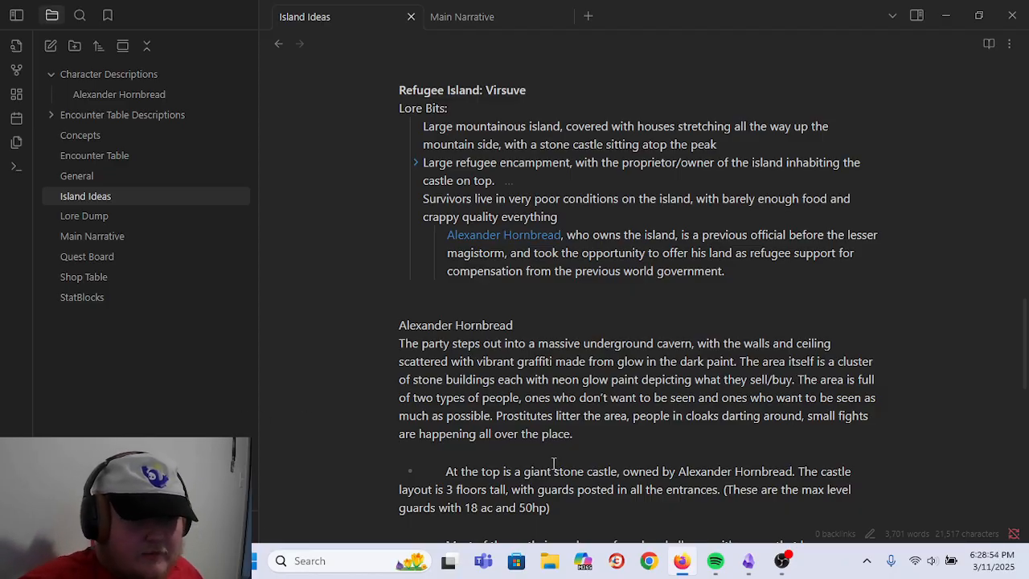
scroll(531, 297, "down", 1)
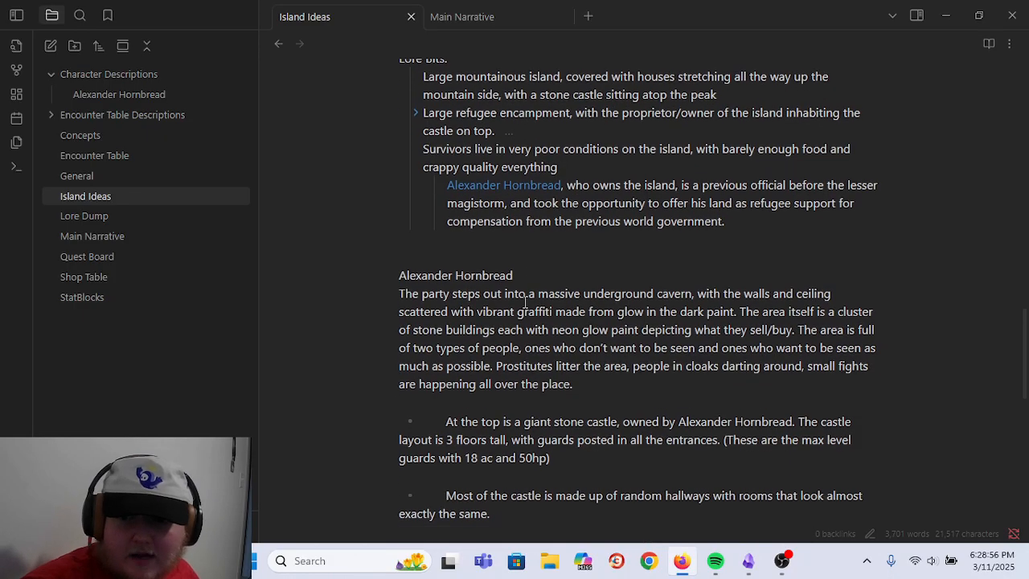
scroll(538, 316, "up", 1)
left_click_drag(532, 349, 217, 345)
key("BackSpace")
key("BackSpace")
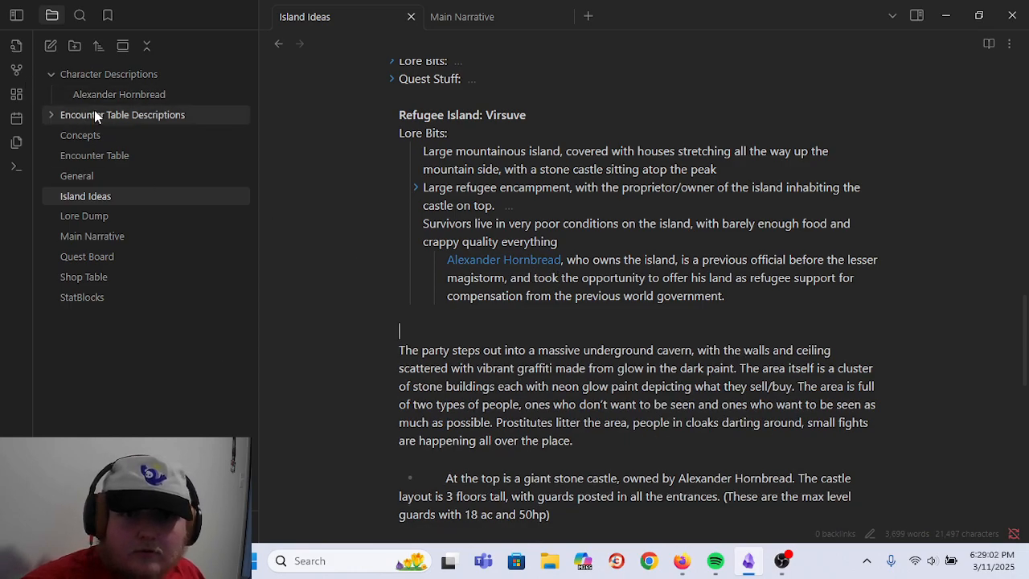
- Collapse the Character Descriptions folder in the file list
left_click(51, 75)
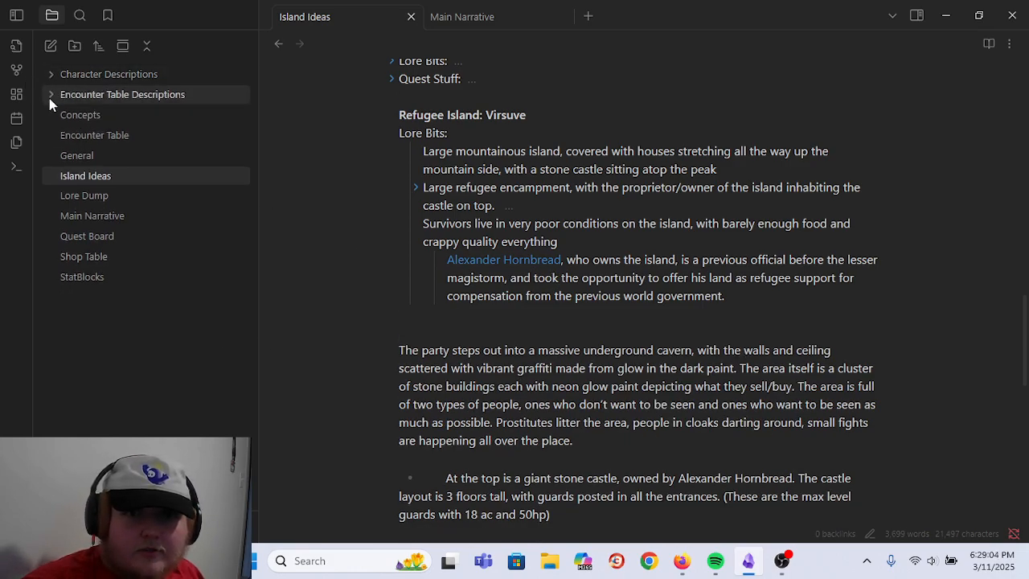
left_click(47, 77)
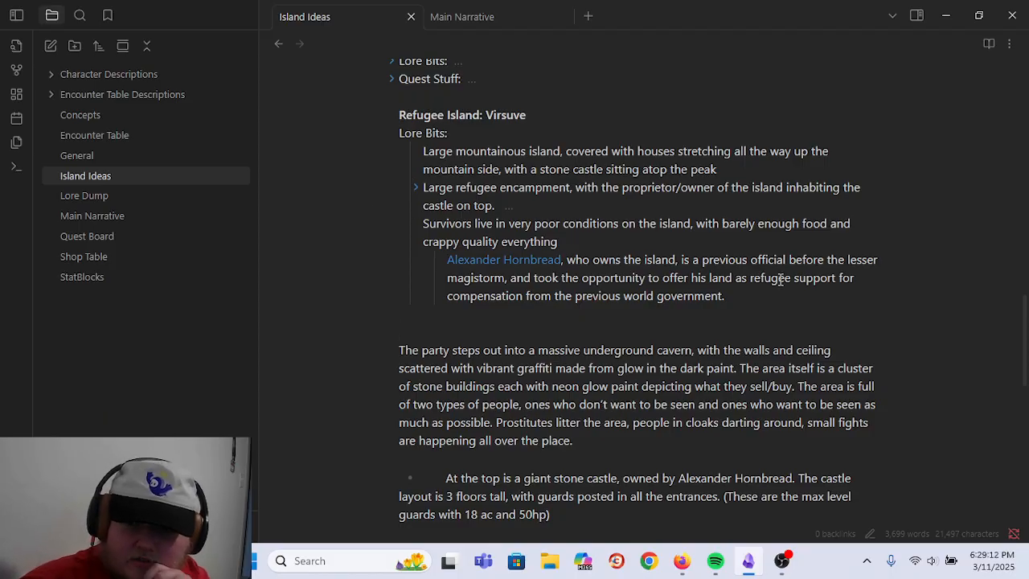
- Review the underground cavern and stone castle notes below Refugee Island: Virsuve against the island's Lore Bits
left_click(760, 299)
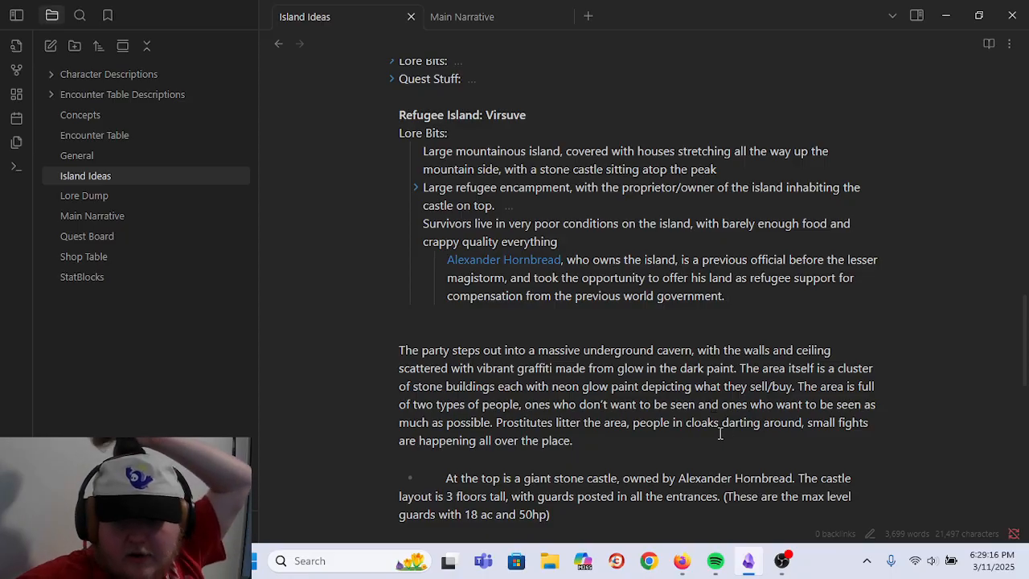
scroll(729, 432, "down", 10)
scroll(770, 389, "up", 10)
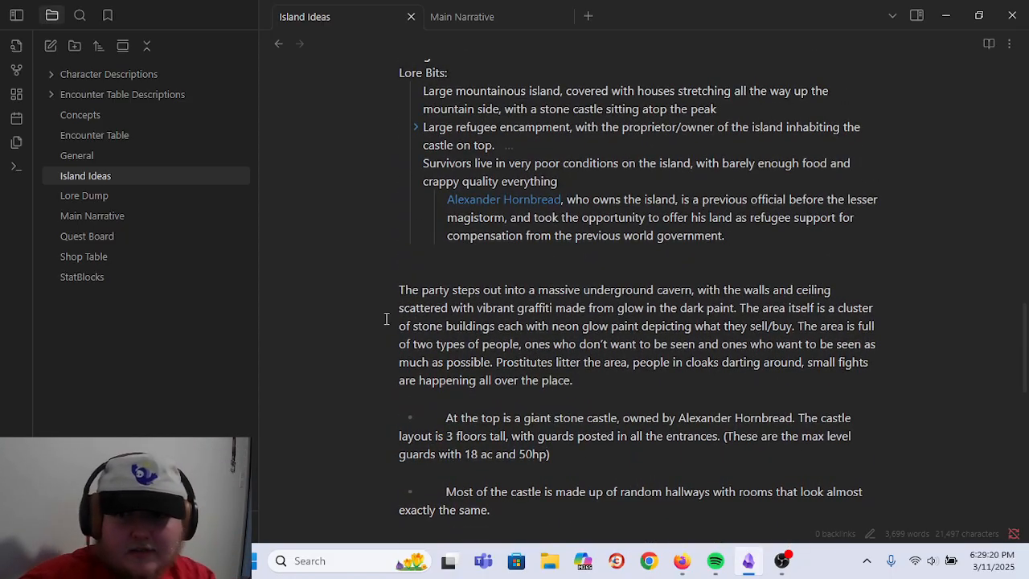
scroll(386, 319, "up", 1)
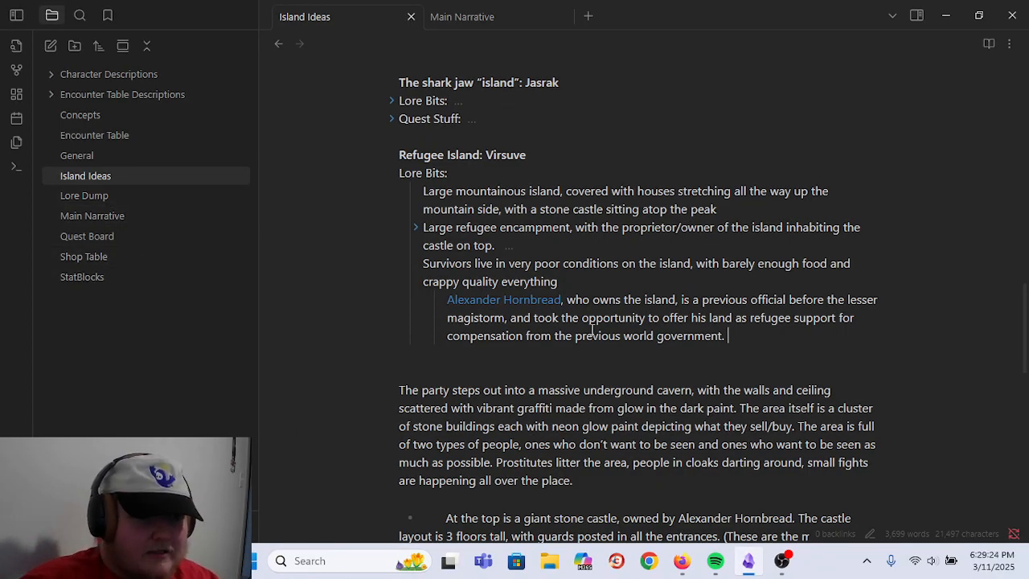
left_click_drag(383, 395, 367, 380)
scroll(365, 380, "down", 2)
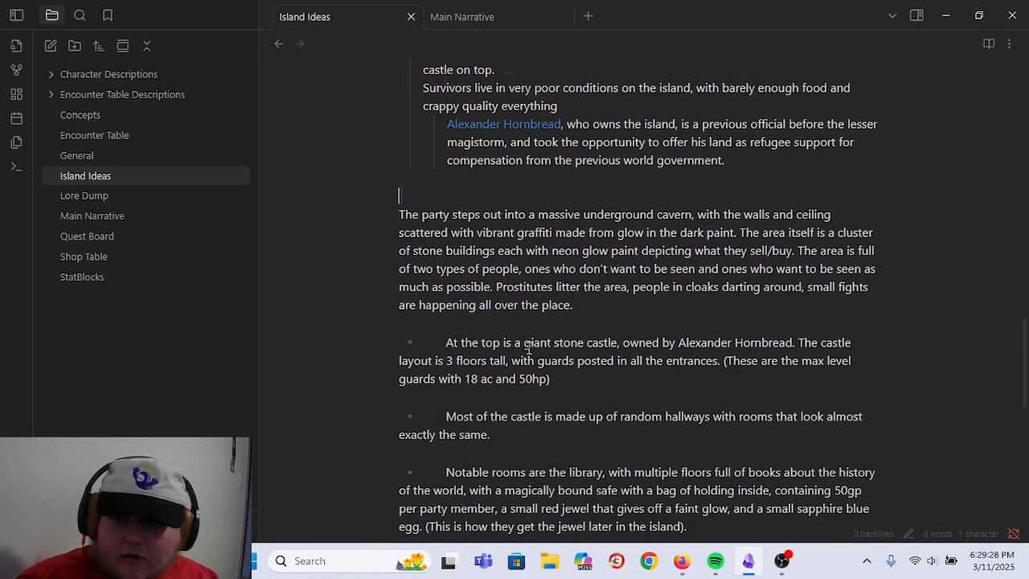
left_click_drag(446, 342, 631, 387)
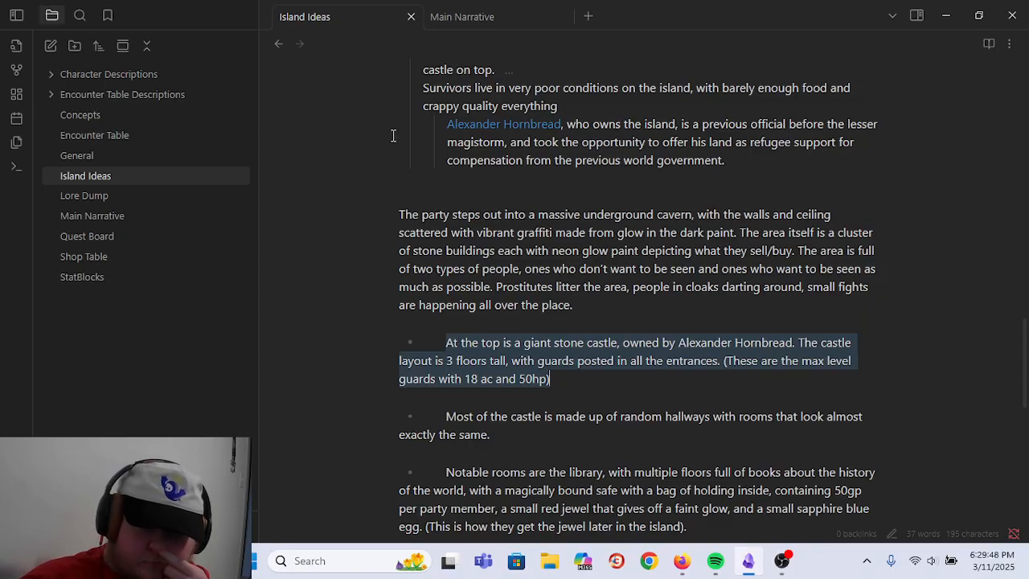
scroll(422, 148, "up", 2)
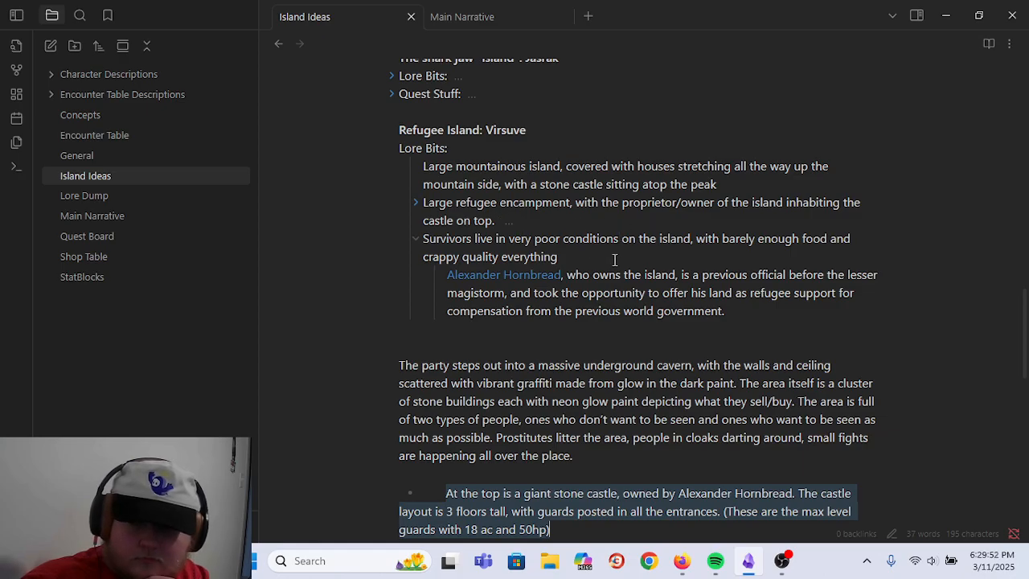
left_click(736, 316)
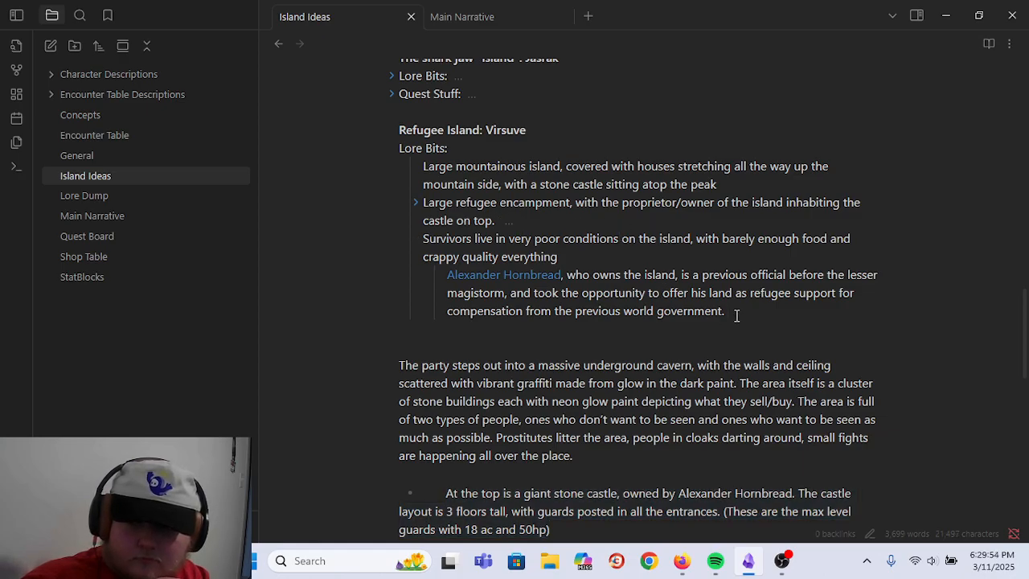
- Add a nested Virsuve lore line linking the owner's character note, followed by "'s castle is three floors tall, with guards posted throughout."
key("Return")
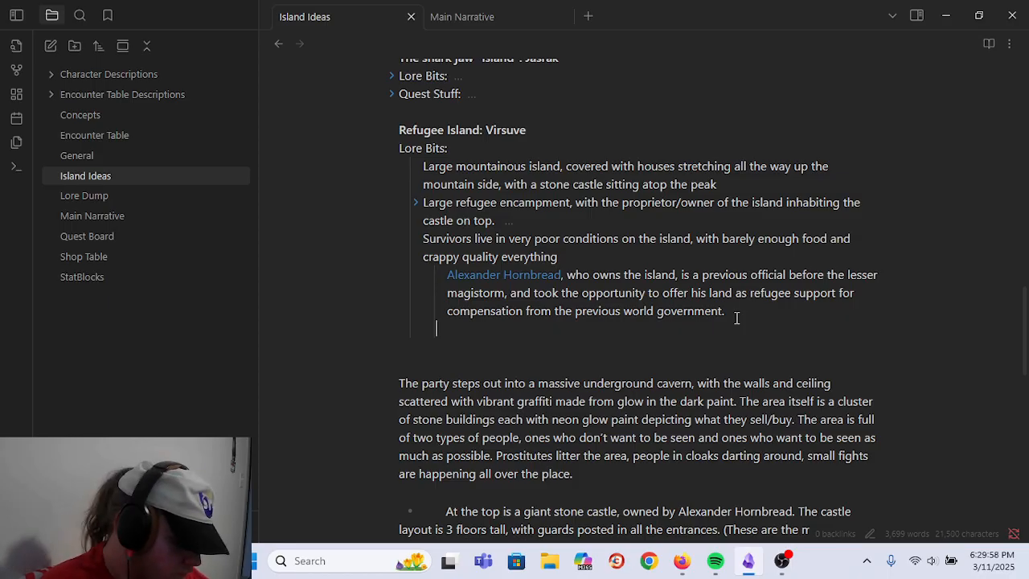
type("[[Alexand")
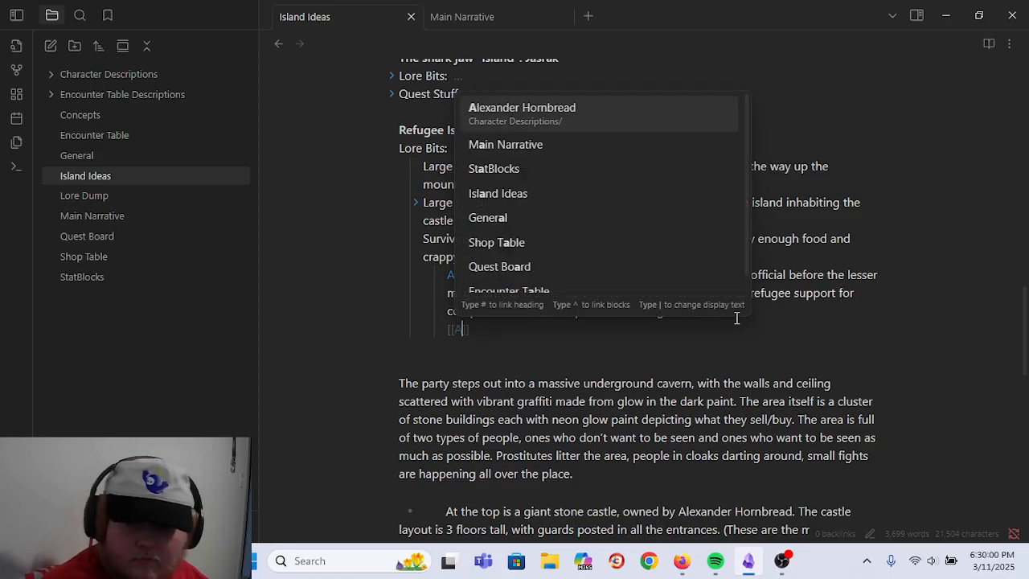
type("er Hornbread")
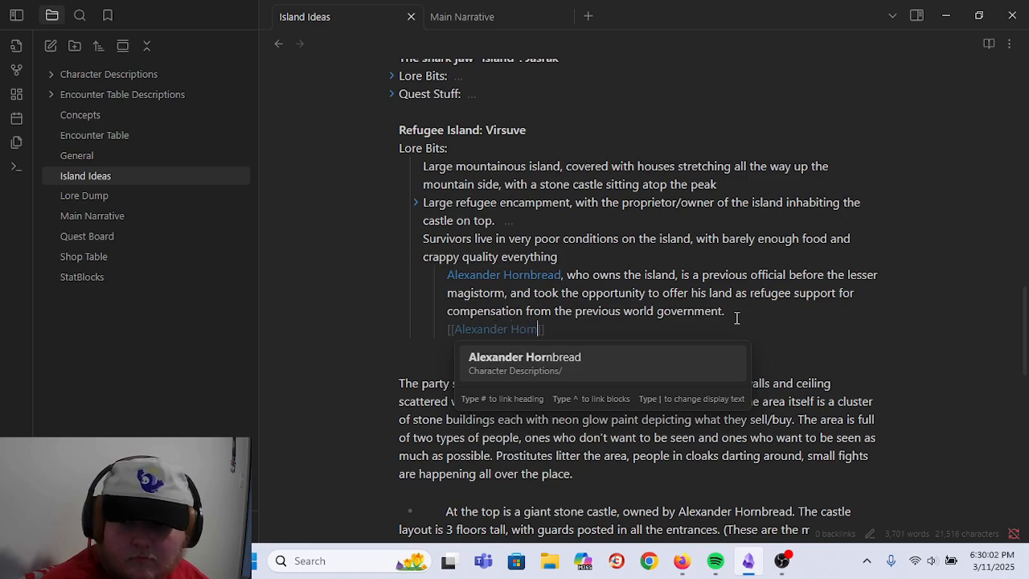
left_click(604, 362)
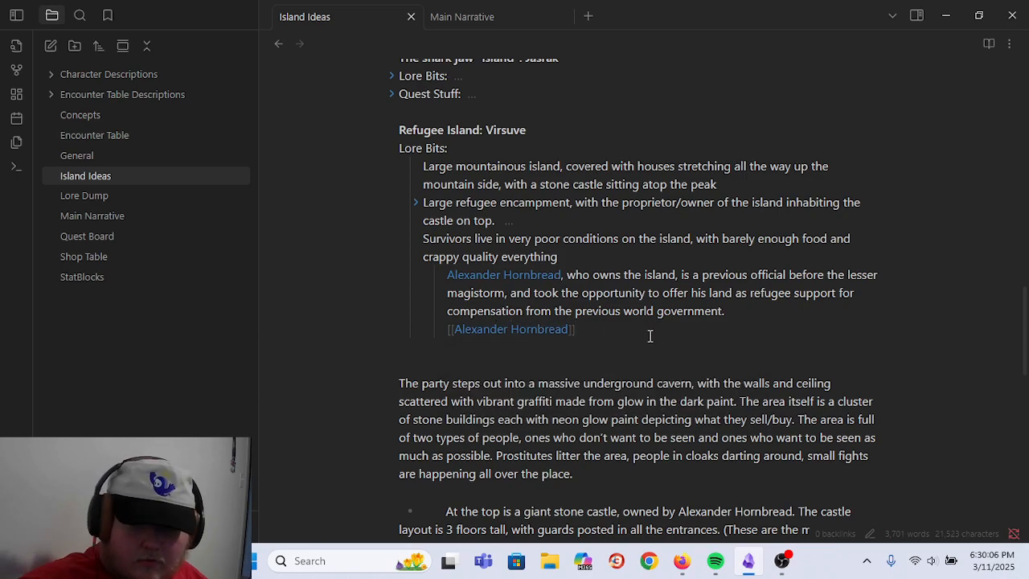
type("'s castle is three f")
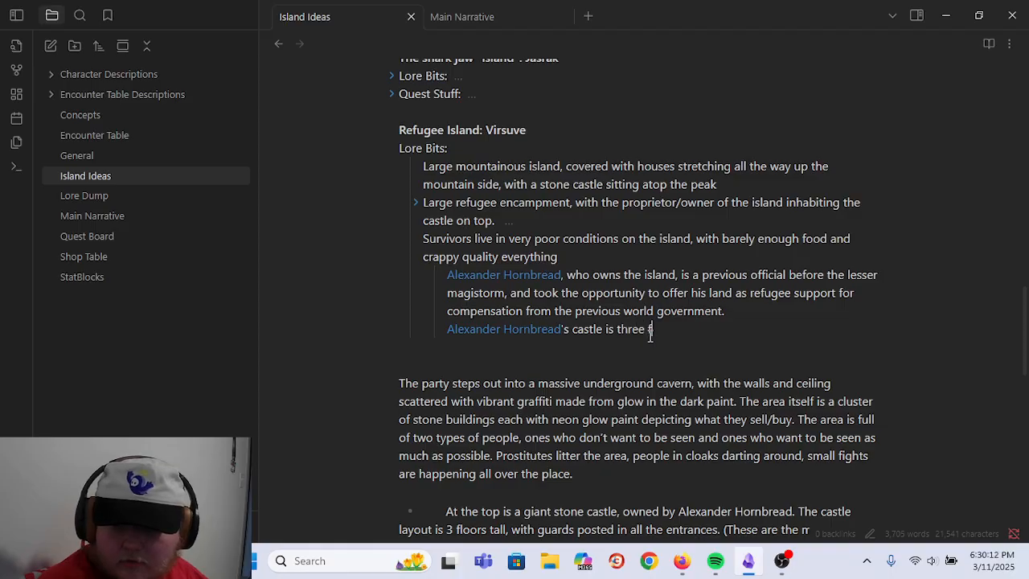
type("loors tall, with")
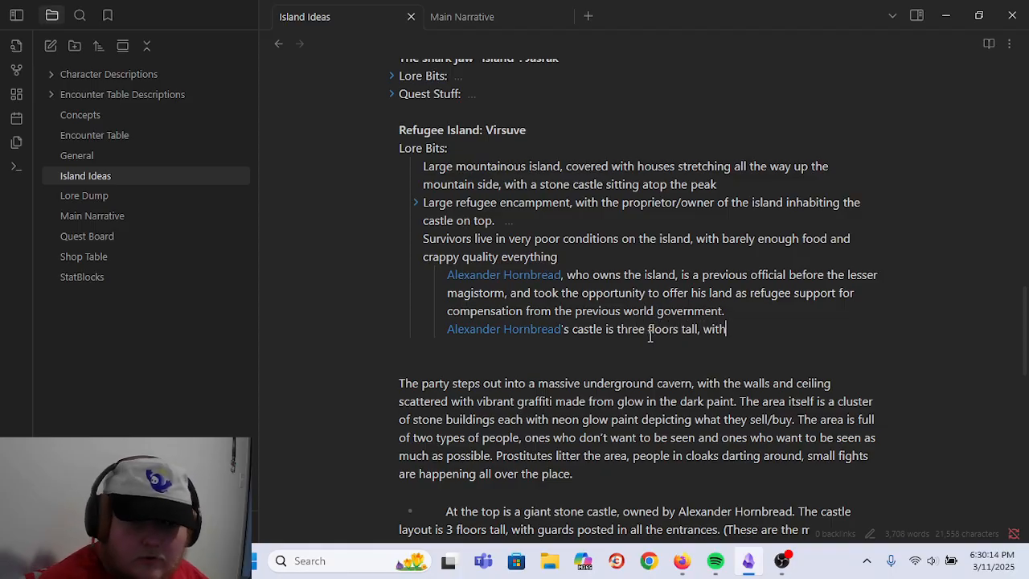
type(" guards t")
type("posted throughout")
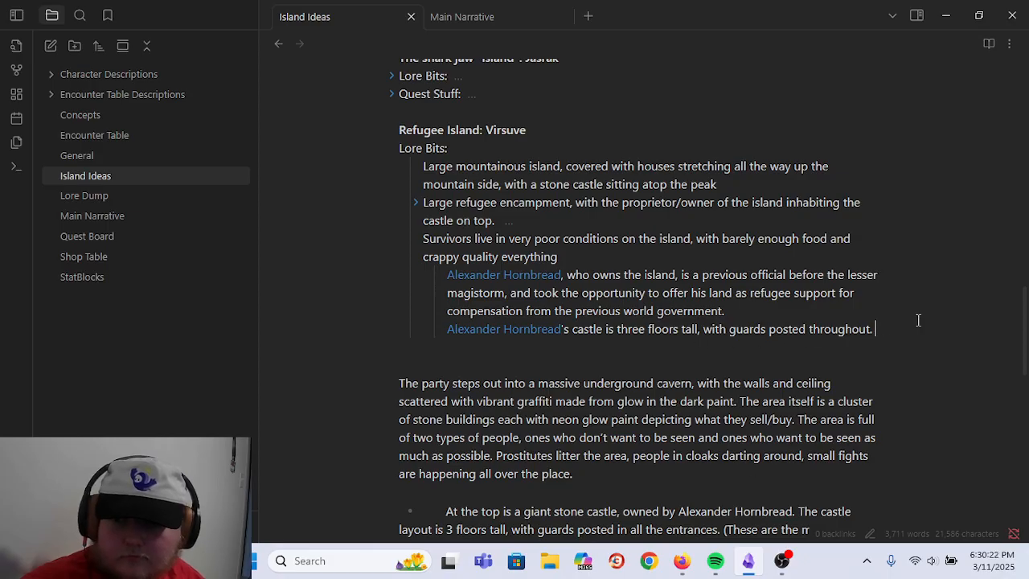
scroll(917, 318, "down", 1)
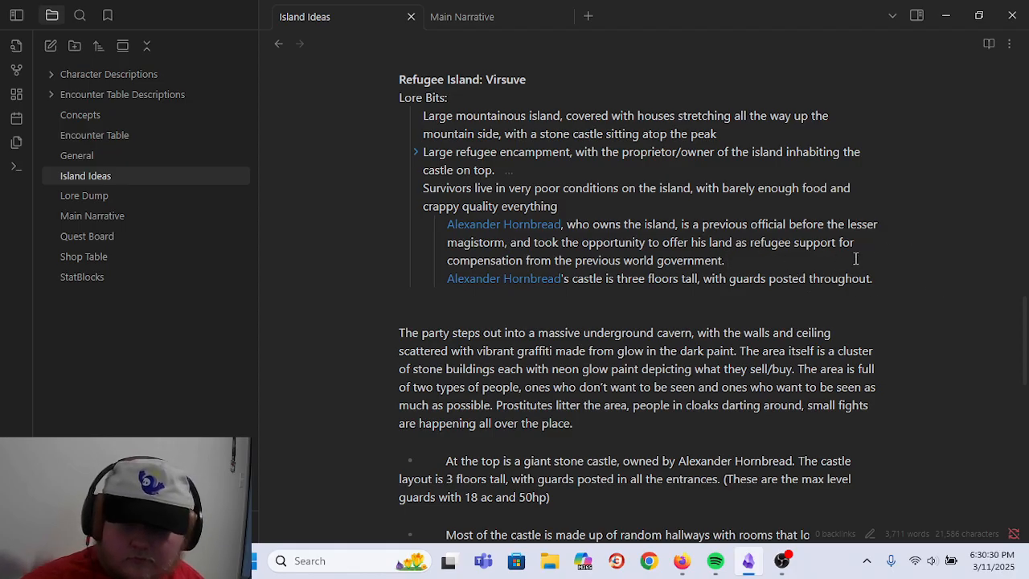
key("Return")
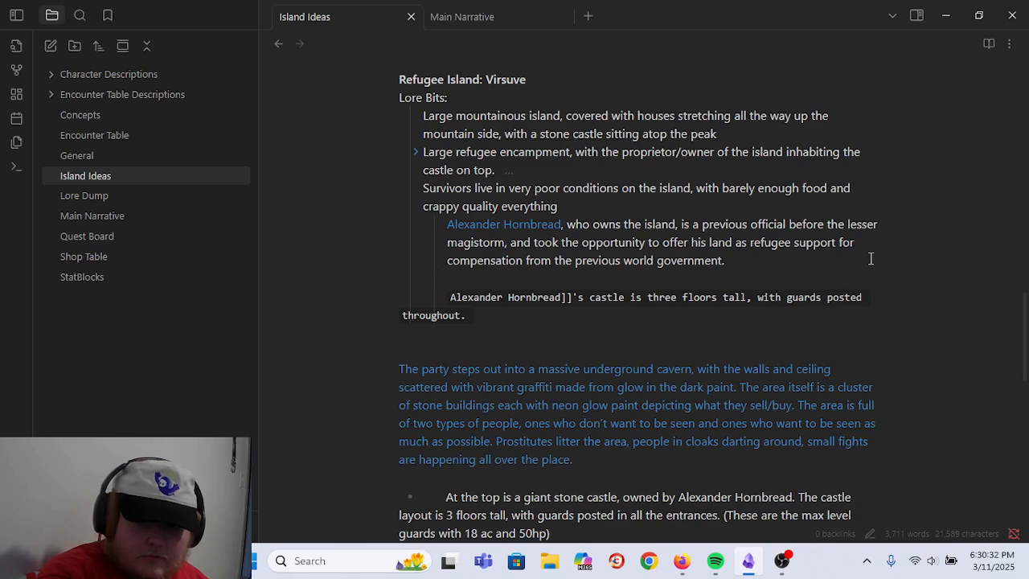
type("He lives in a")
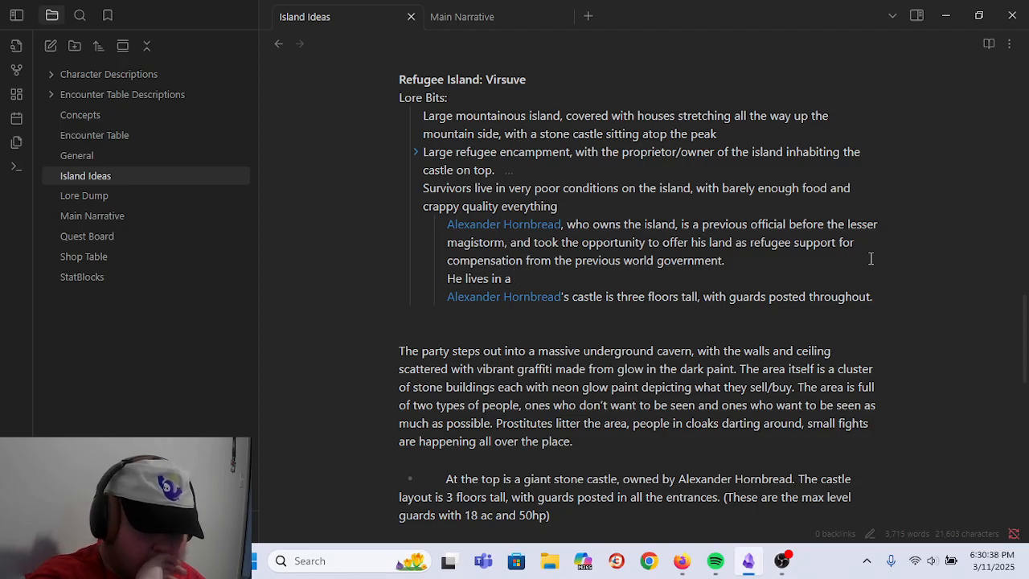
key("BackSpace")
key("BackSpace")
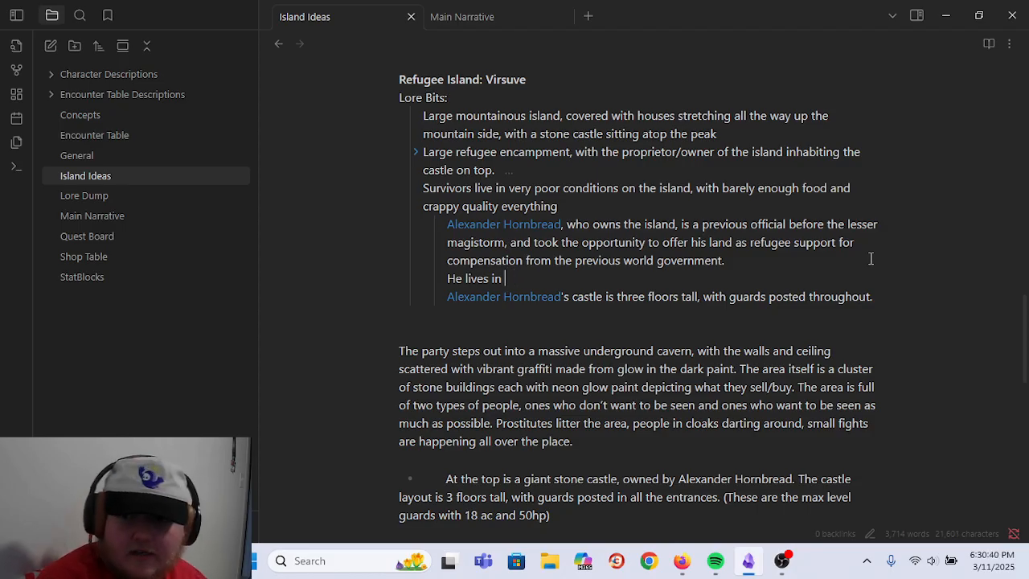
type("the castle a")
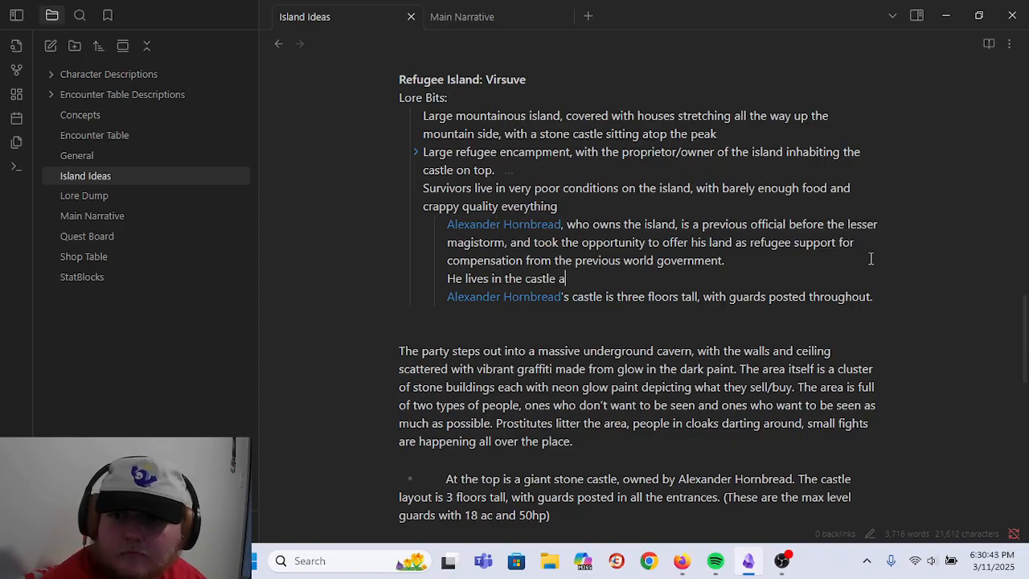
key("BackSpace")
type("on top of the island")
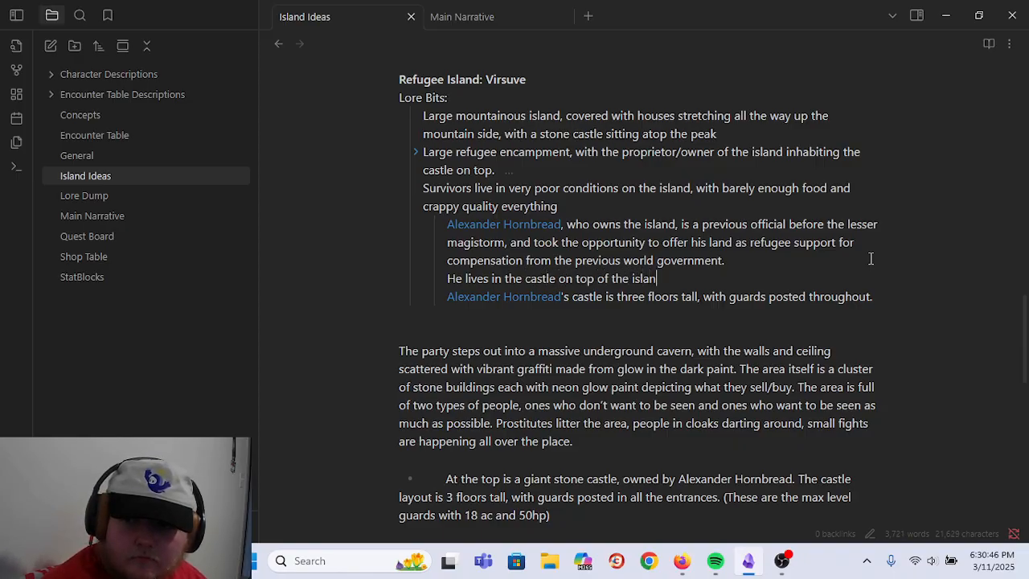
key("BackSpace")
key("BackSpace")
key("BackSpace")
key("BackSpace")
key("BackSpace")
key("BackSpace")
key("BackSpace")
key("BackSpace")
key("BackSpace")
key("BackSpace")
key("BackSpace")
key("BackSpace")
key("BackSpace")
key("BackSpace")
key("BackSpace")
key("BackSpace")
key("BackSpace")
key("BackSpace")
key("BackSpace")
key("BackSpace")
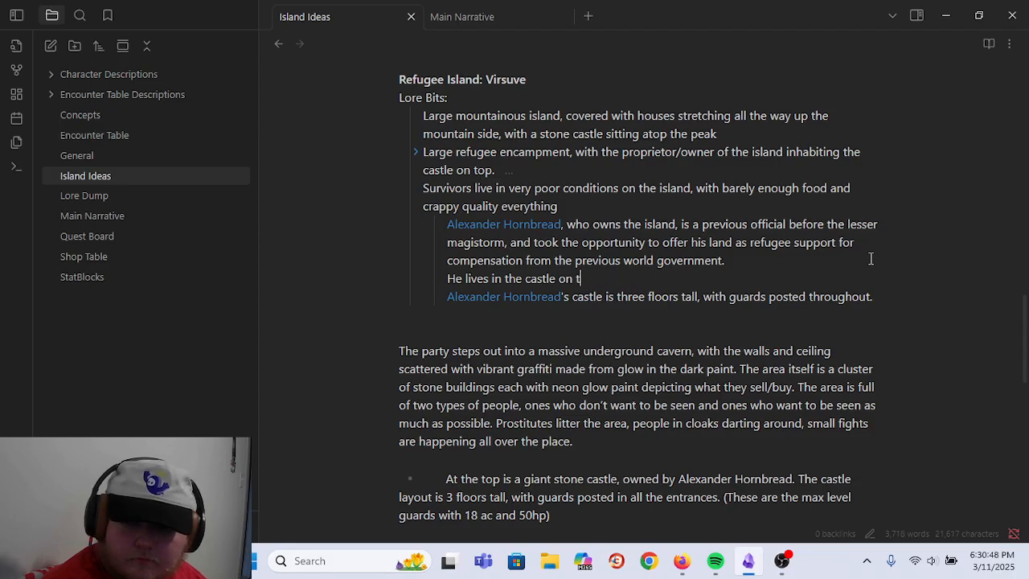
key("BackSpace")
key("BackSpace")
key("BackSpace")
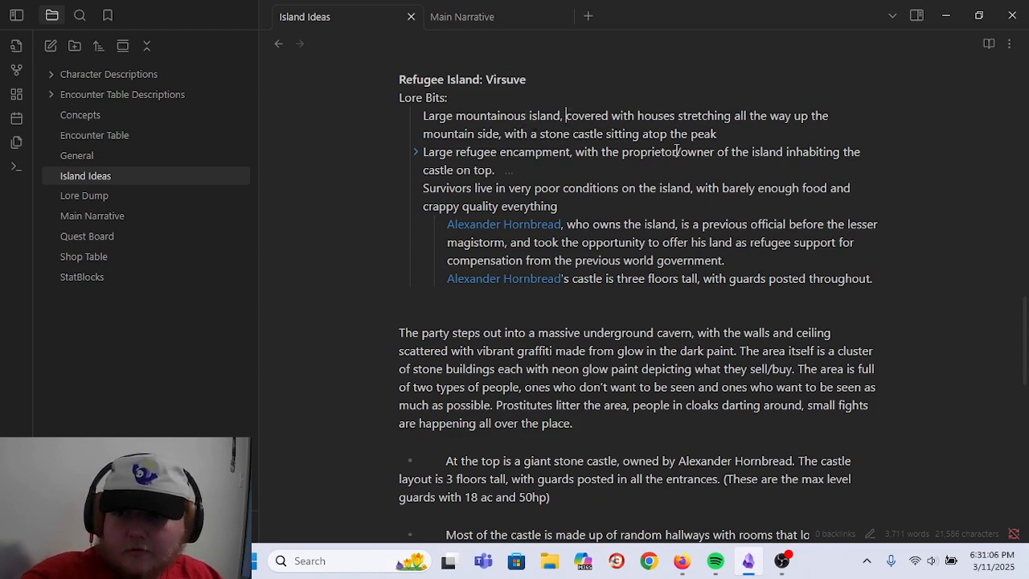
- Split the first Virsuve lore line after "Large mountainous island," and begin the new line with "Virsuve is" before "covered with houses"
key("Return")
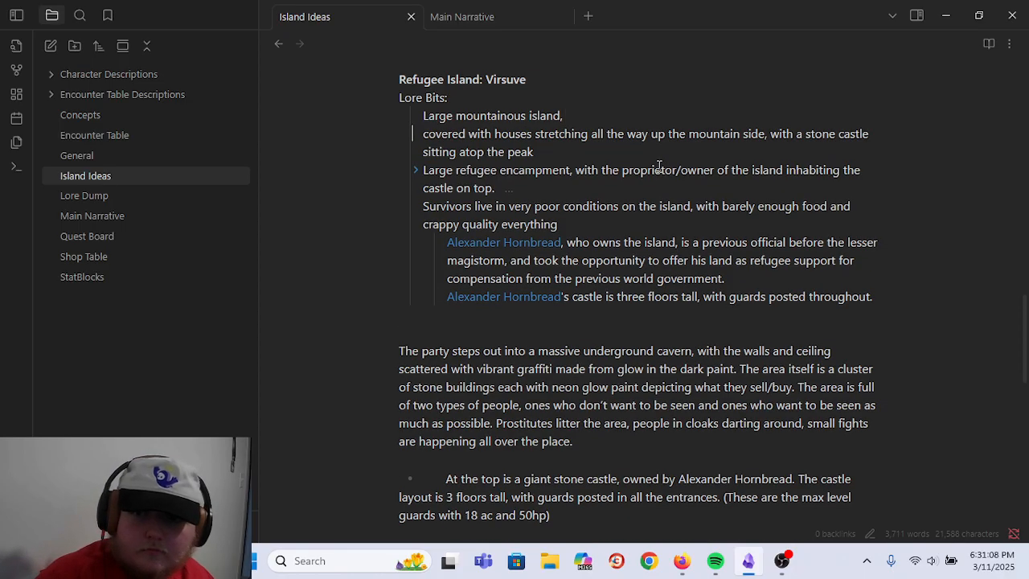
type("Virsuve ")
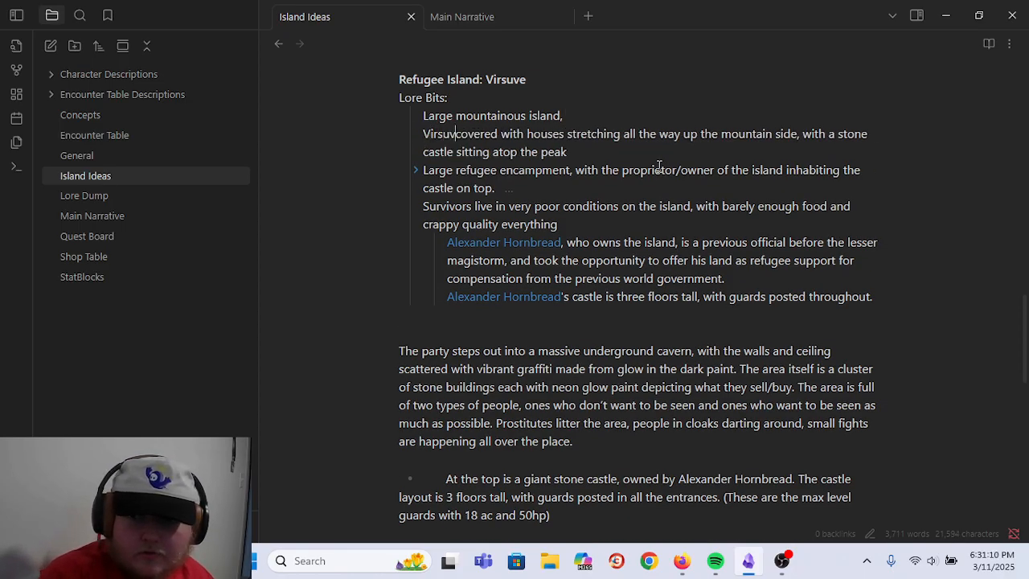
type("is")
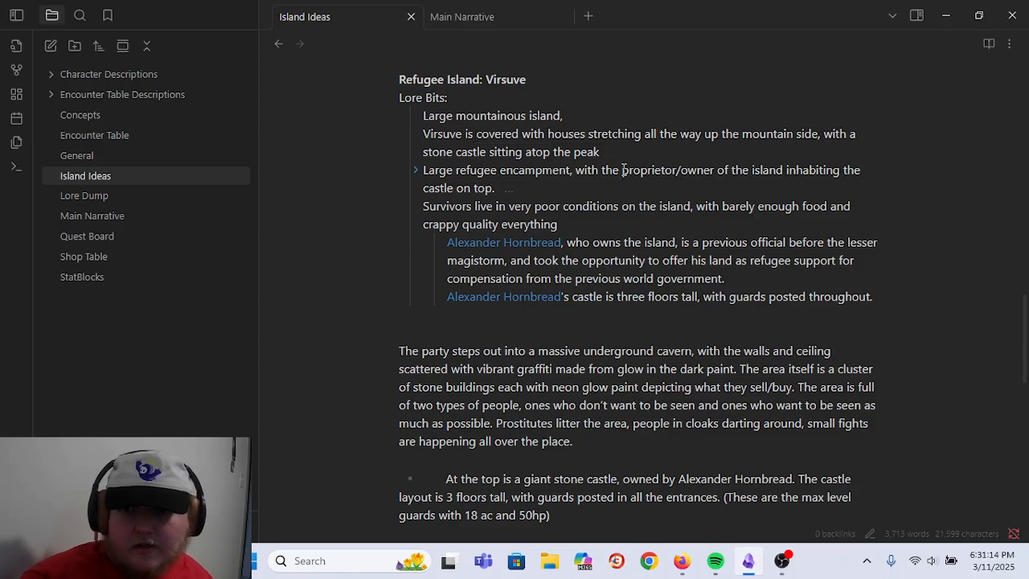
- Replace "Large mountainous island," with "Virsuve is a mountain that stretches up from the sea floor, forming an island that is just a mountain."
left_click_drag(588, 122, 420, 118)
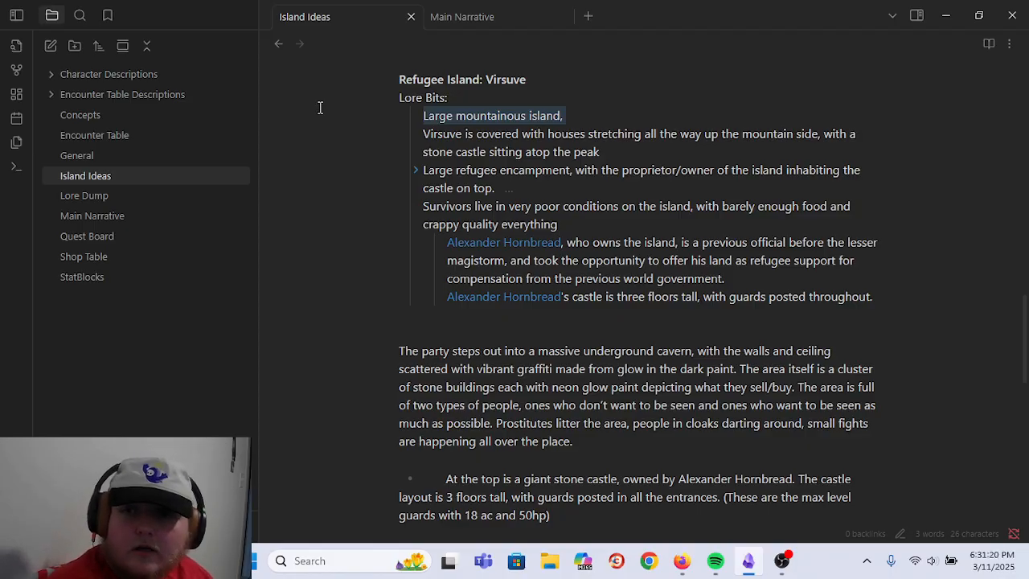
type("Virsuve is ")
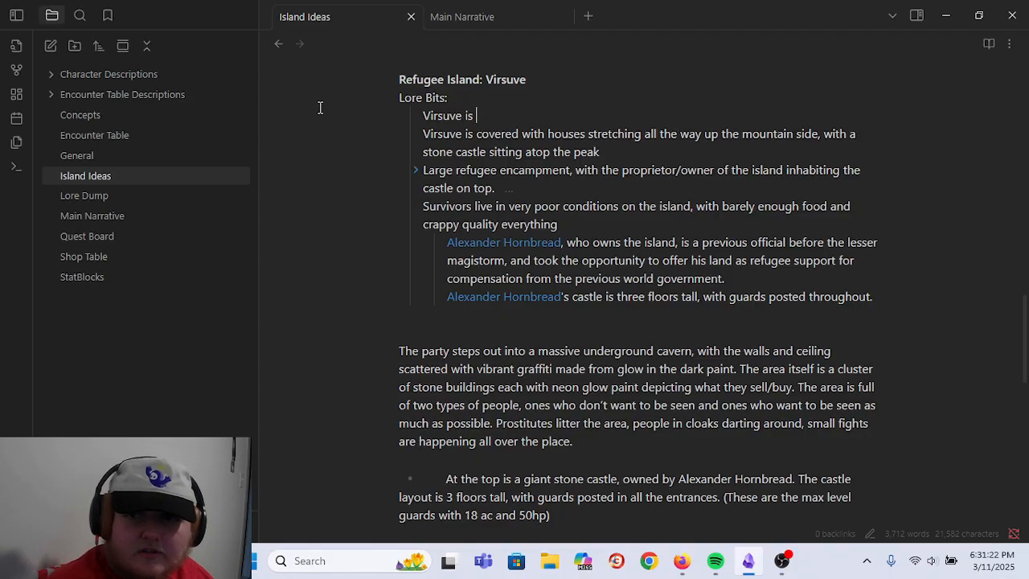
type("a mountain")
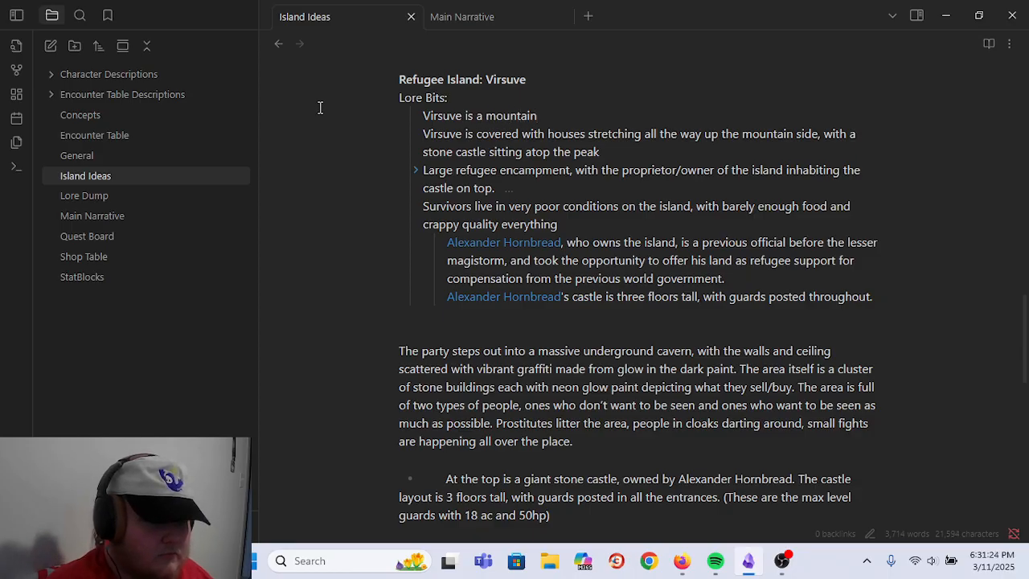
type(" th")
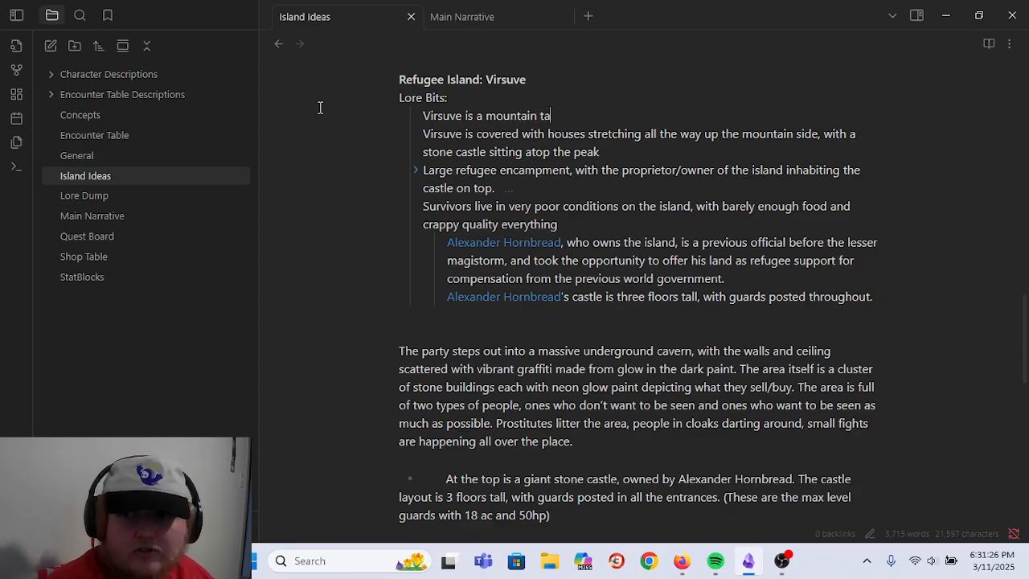
type("at stret")
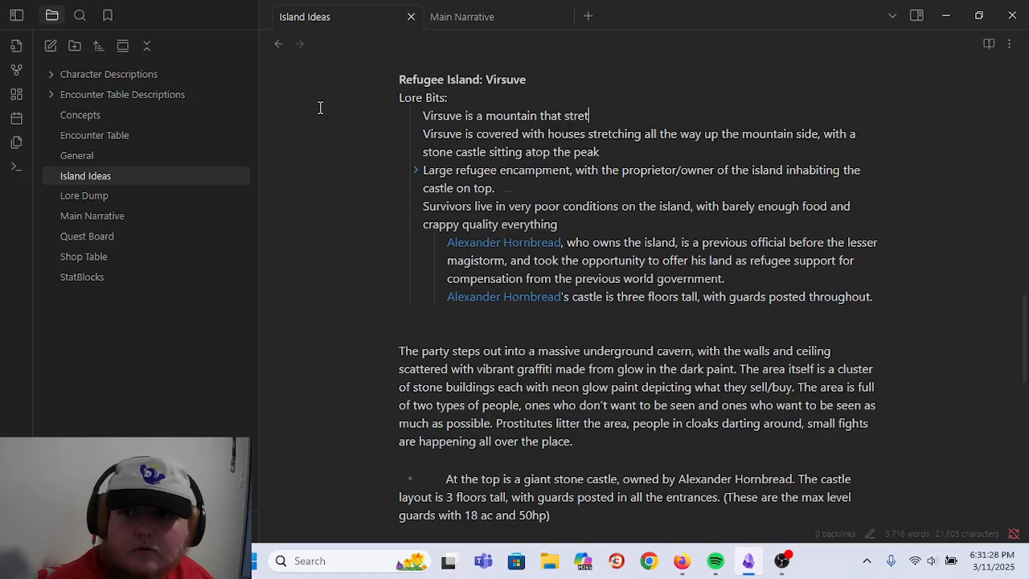
type("ches up from the se")
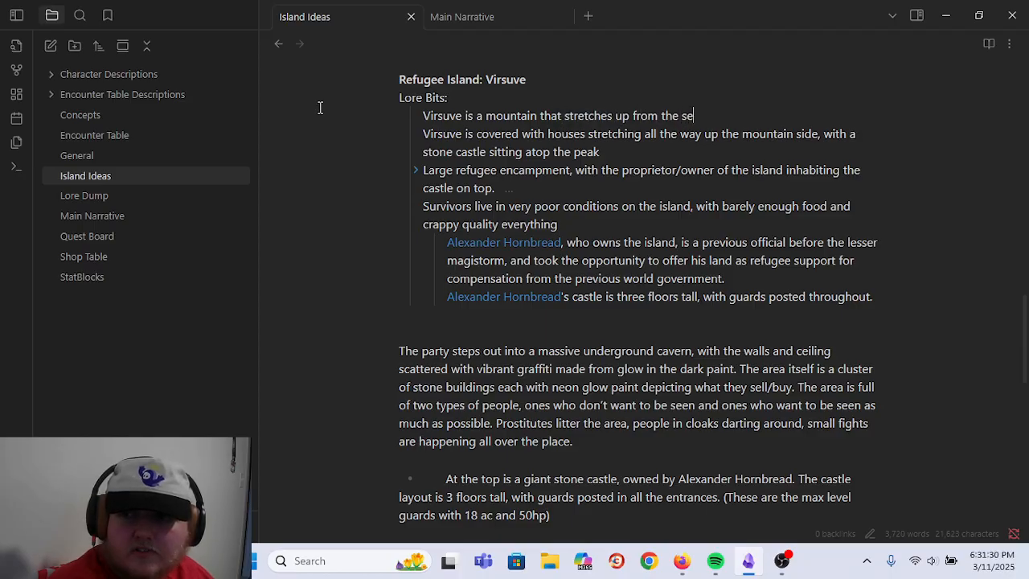
type("a floor, forming an island that is ")
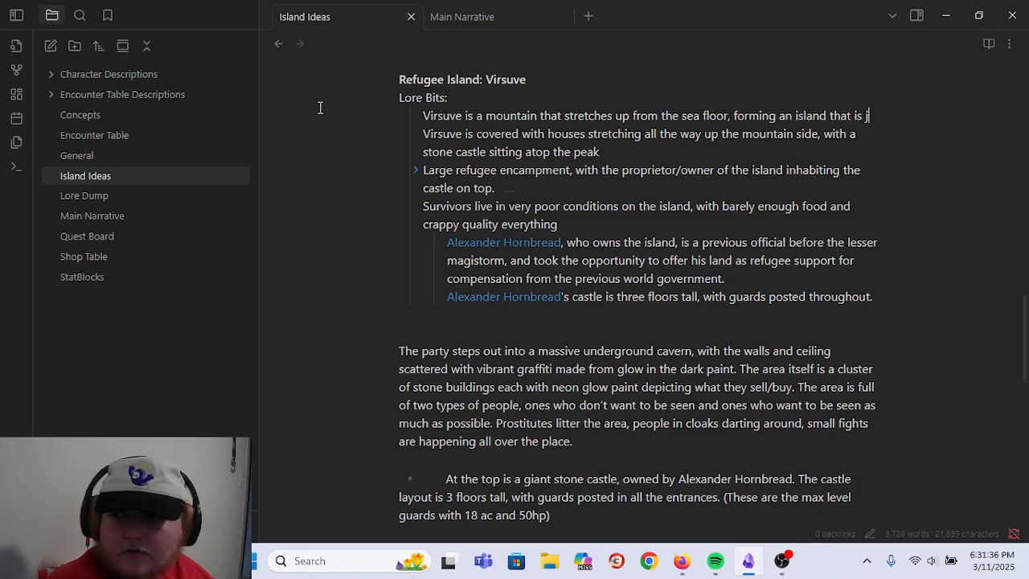
type("just")
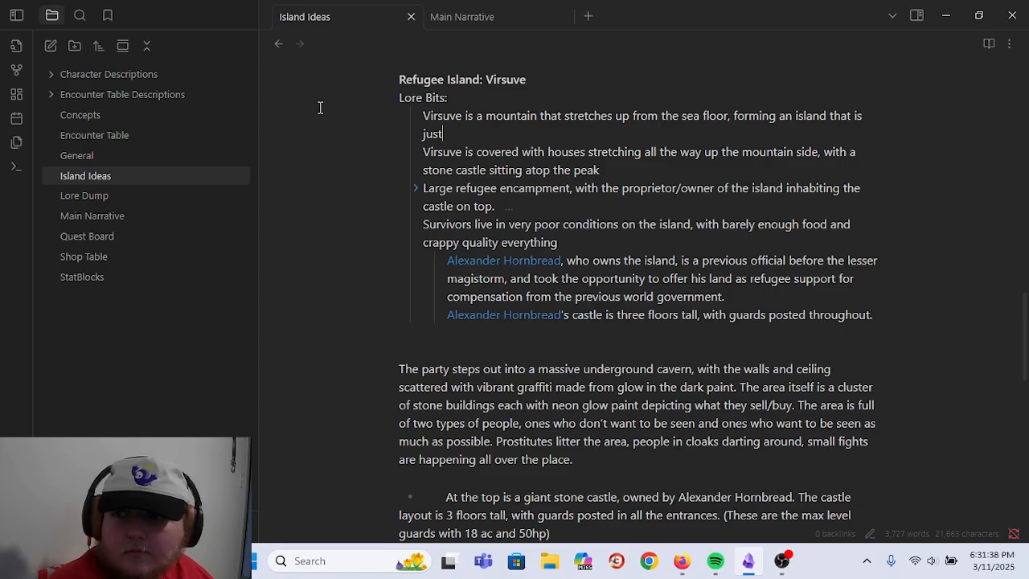
key("BackSpace")
key("BackSpace")
key("BackSpace")
key("BackSpace")
key("BackSpace")
key("BackSpace")
key("BackSpace")
key("BackSpace")
key("BackSpace")
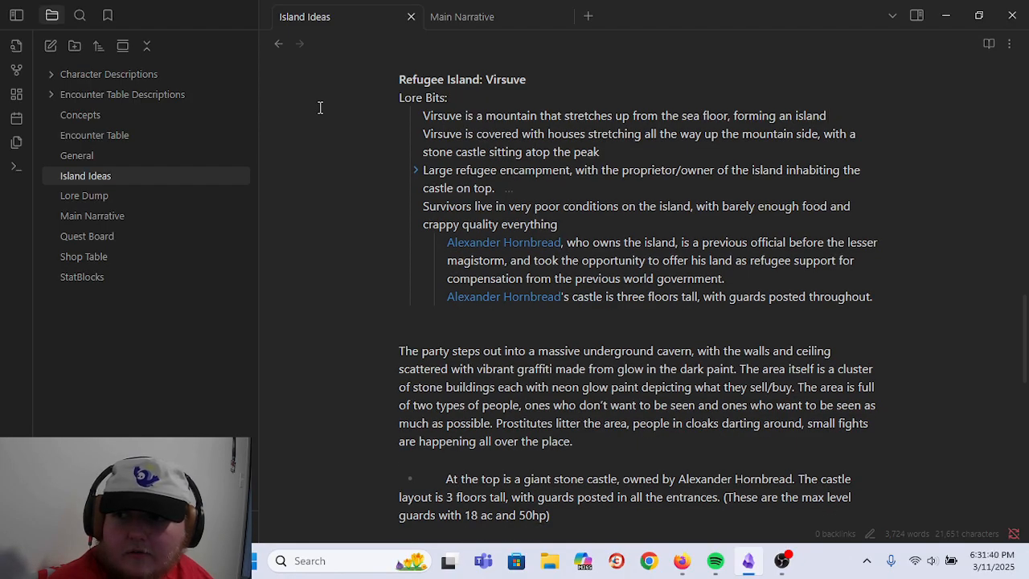
type("that is just a mountain out of the top")
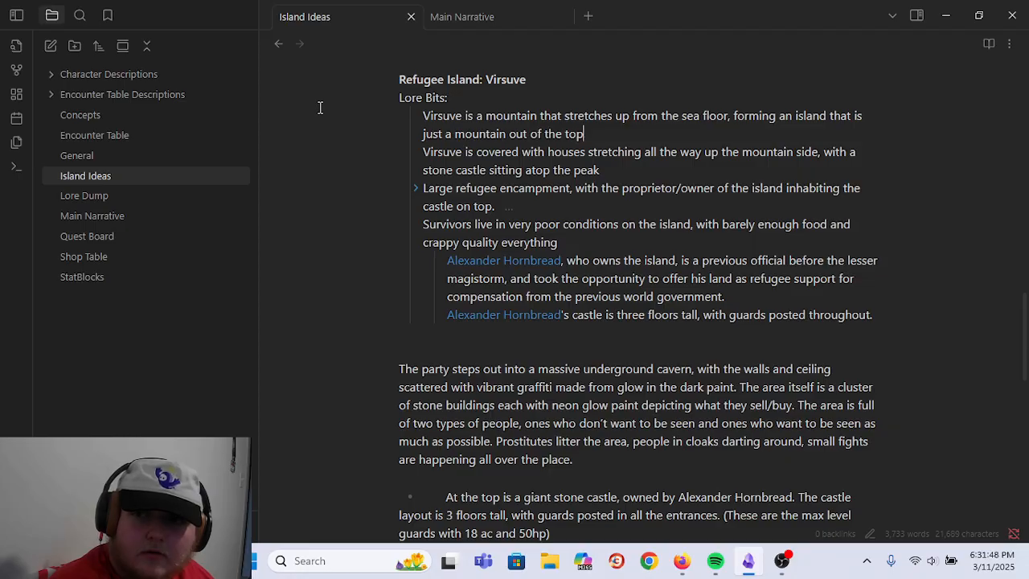
type(" of the moun")
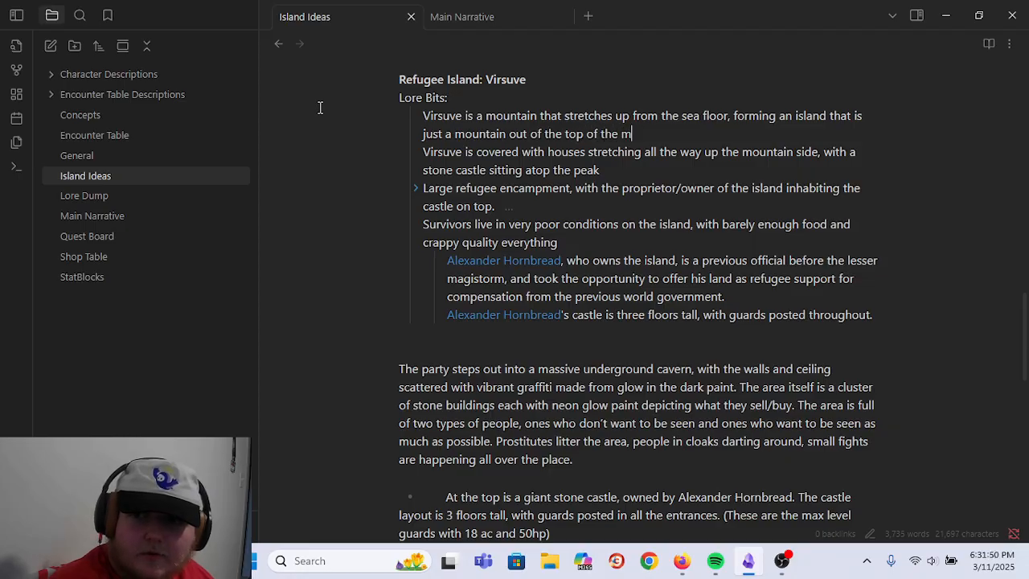
key("BackSpace")
key("BackSpace")
key("BackSpace")
key("BackSpace")
key("BackSpace")
key("BackSpace")
key("BackSpace")
key("BackSpace")
key("BackSpace")
key("BackSpace")
key("BackSpace")
key("BackSpace")
key("BackSpace")
key("BackSpace")
key("BackSpace")
key("BackSpace")
key("BackSpace")
key("BackSpace")
key("BackSpace")
key("BackSpace")
type(".")
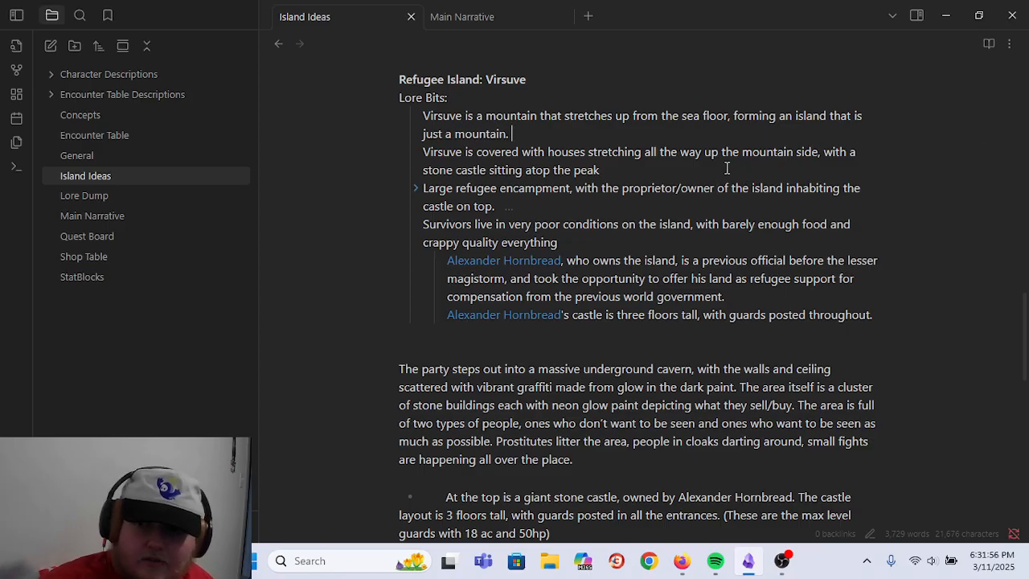
- Append "He lives in the stone castle." to the nested lore line about the island's owner being a previous official
left_click(736, 298)
type("He Iives in the c")
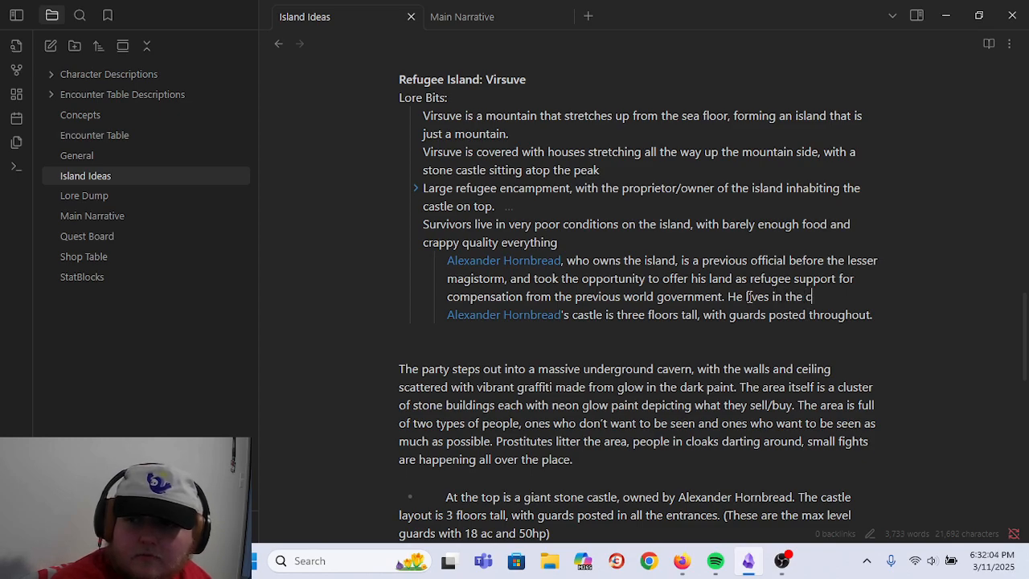
key("BackSpace")
type("stone castle.")
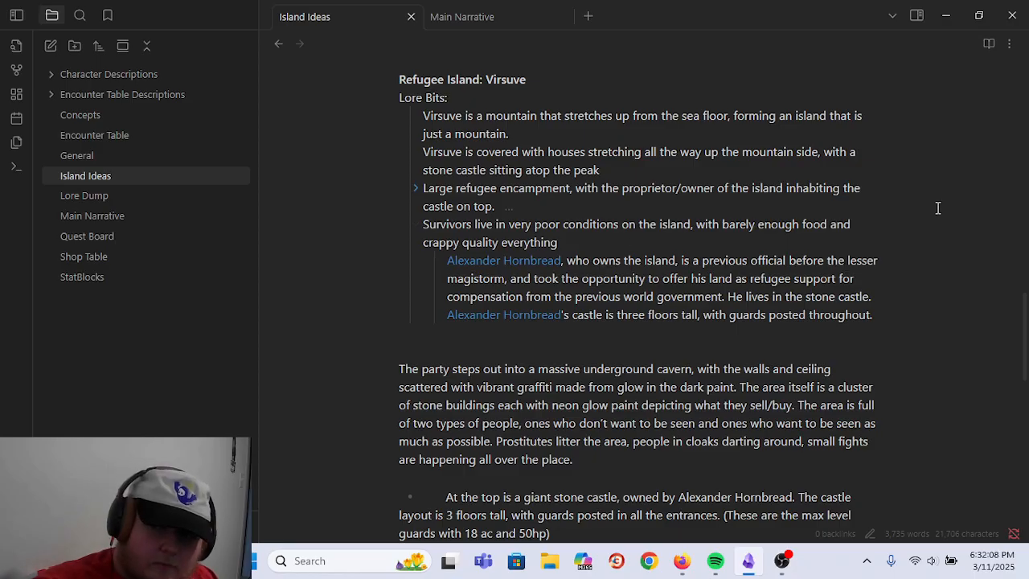
left_click(894, 311)
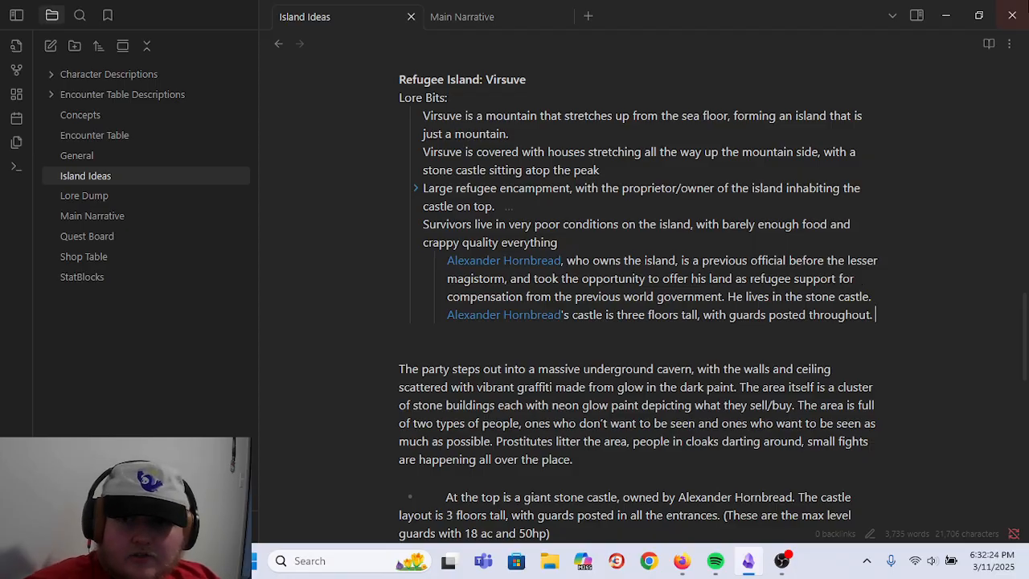
- Collapse the Lore Bits of Refugee Island: Virsuve and add a "Quest Ideas:" heading beneath them, followed by an empty indented line
left_click(393, 98)
left_click(461, 149)
left_click(414, 133)
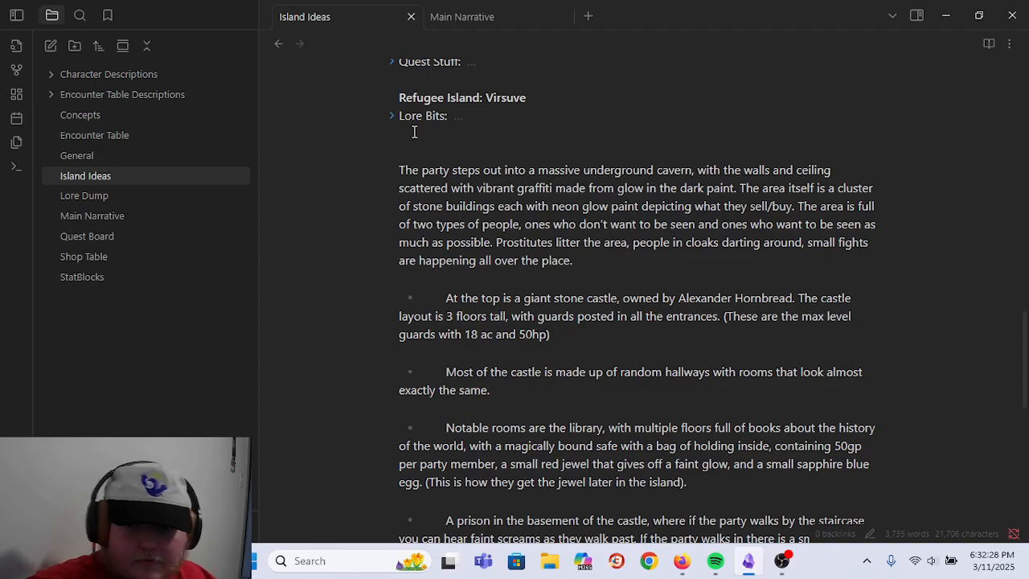
type("QUest St")
key("BackSpace")
key("BackSpace")
key("BackSpace")
key("BackSpace")
key("BackSpace")
type("est Ideas:")
key("Return")
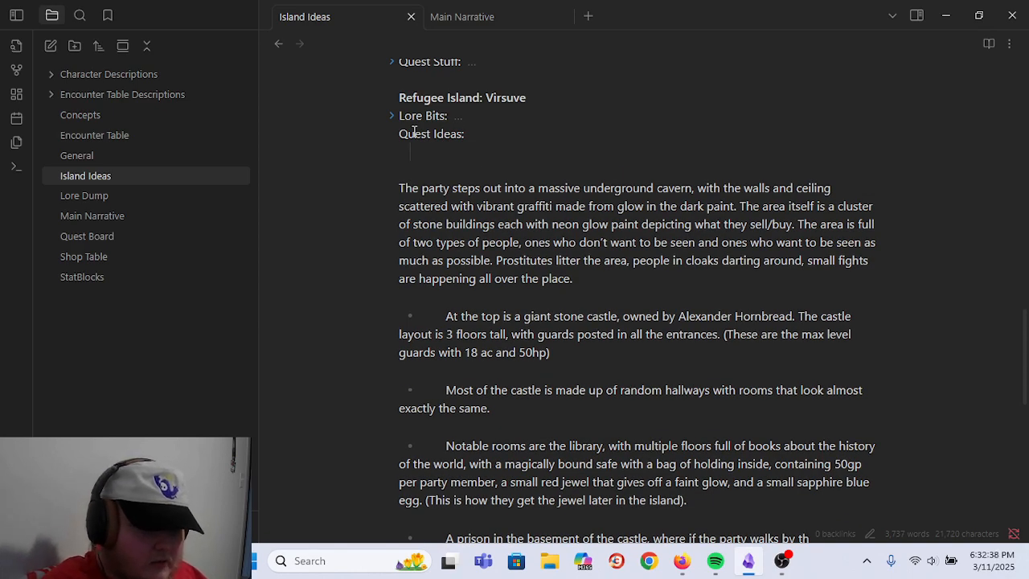
- Enter the first quest idea: "The party is told about the island, and party members who have family have an opportunity to go and visit the island"
type("The party")
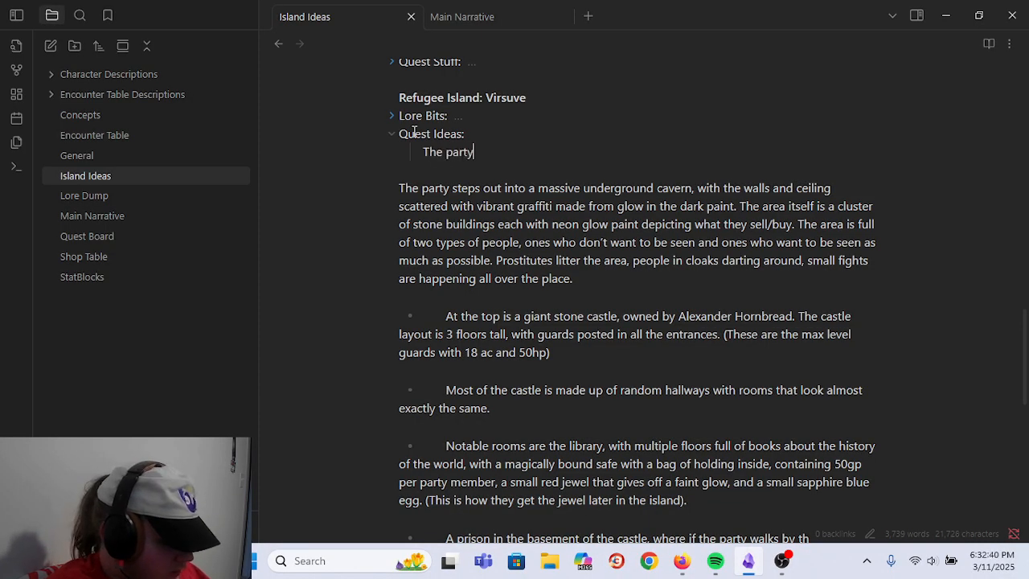
type(" discovers")
key("BackSpace")
key("BackSpace")
key("BackSpace")
key("BackSpace")
key("BackSpace")
key("BackSpace")
key("BackSpace")
key("BackSpace")
key("BackSpace")
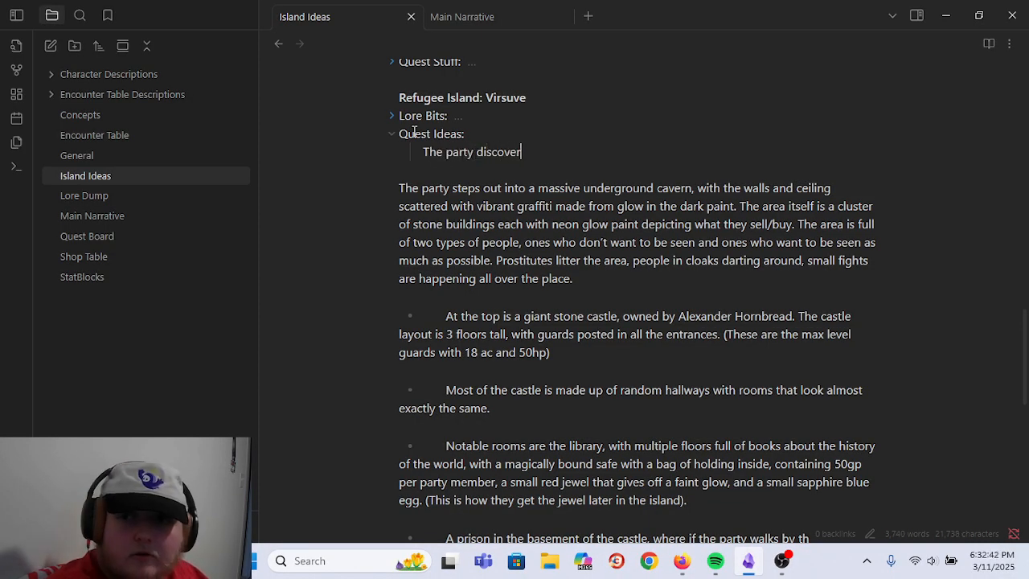
type("is told ab")
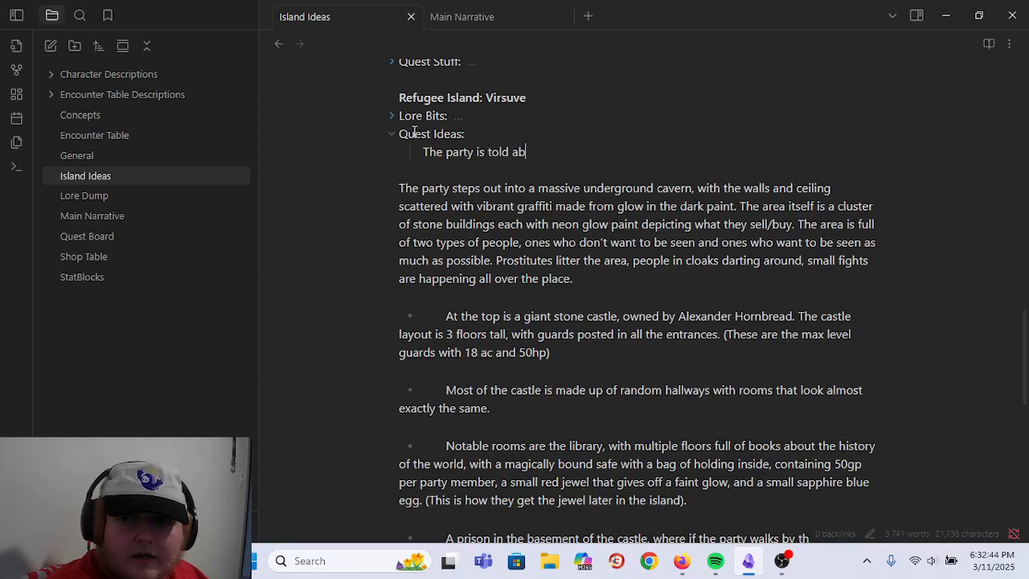
type("out the island, and ")
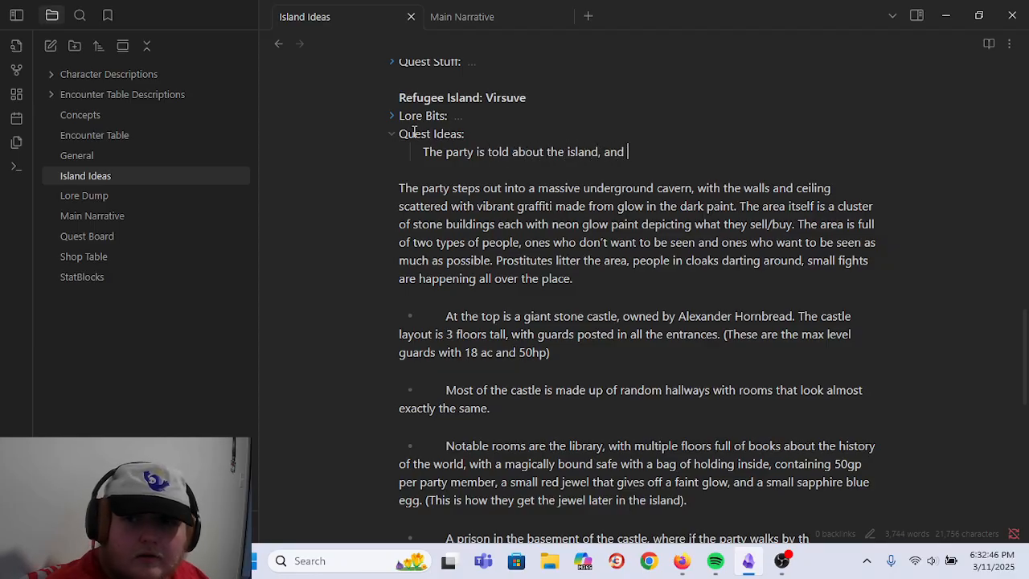
type("party members who")
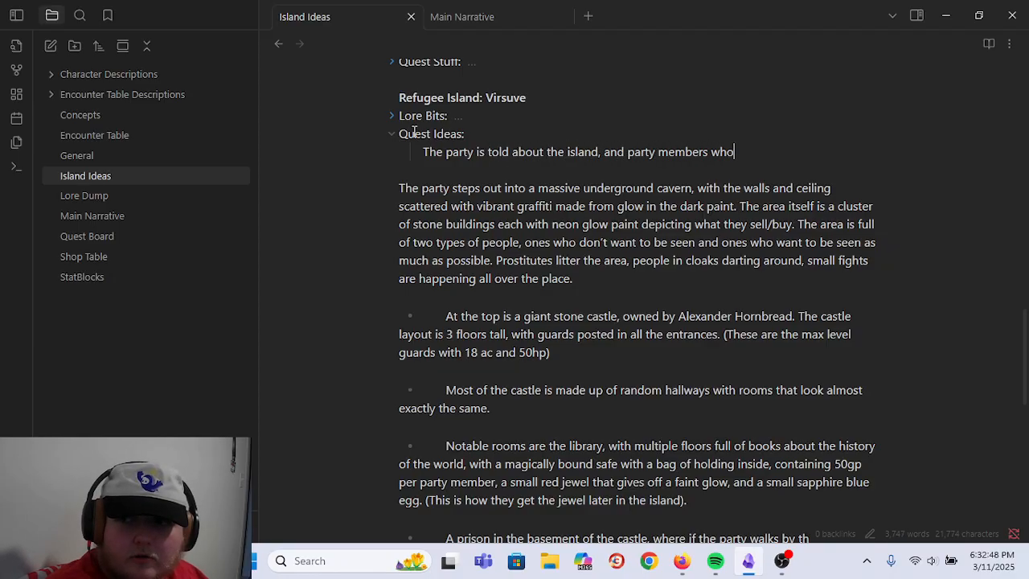
type(" have family ")
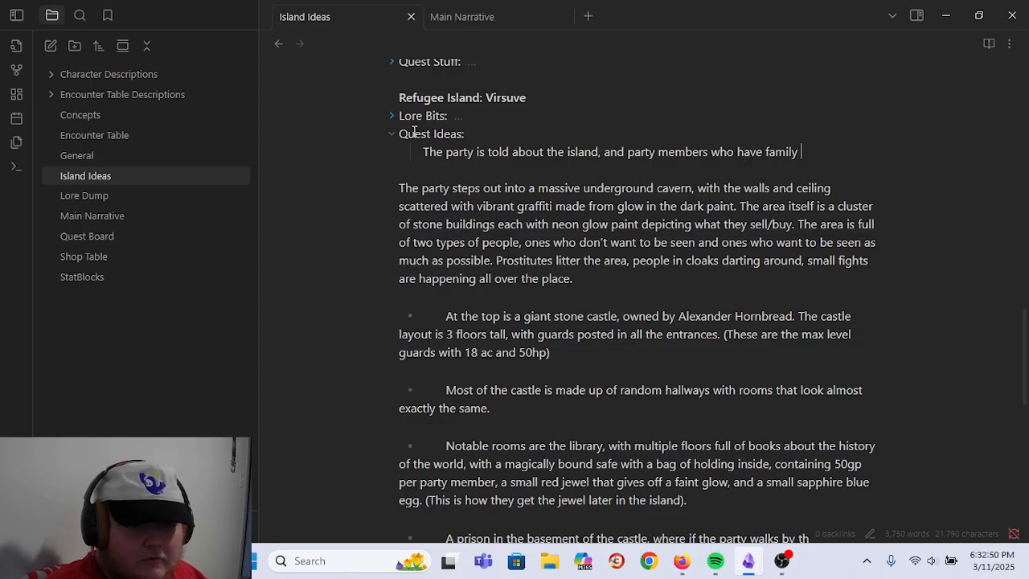
type("h")
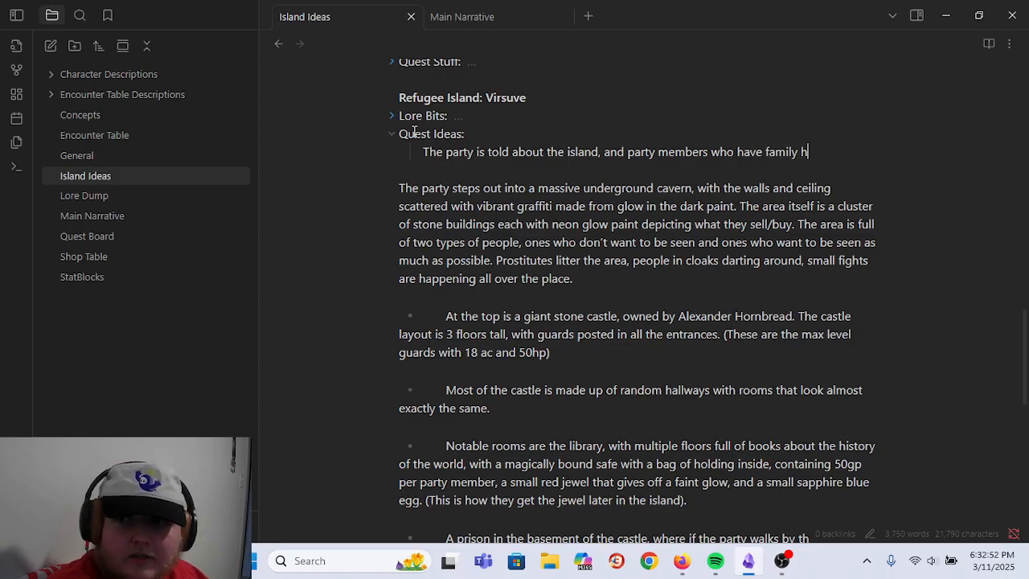
type("ave an opportu")
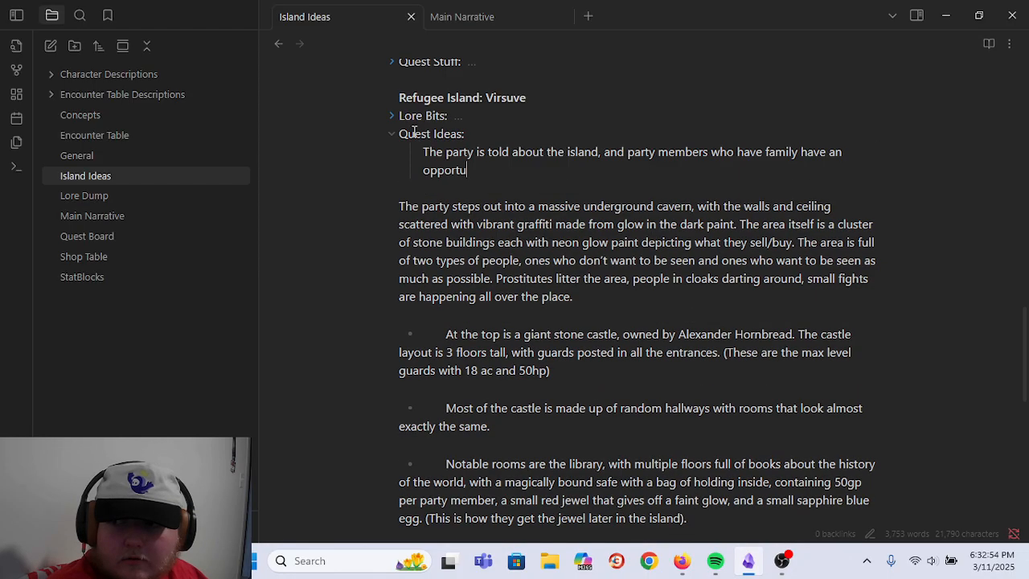
type("nity to go and visit")
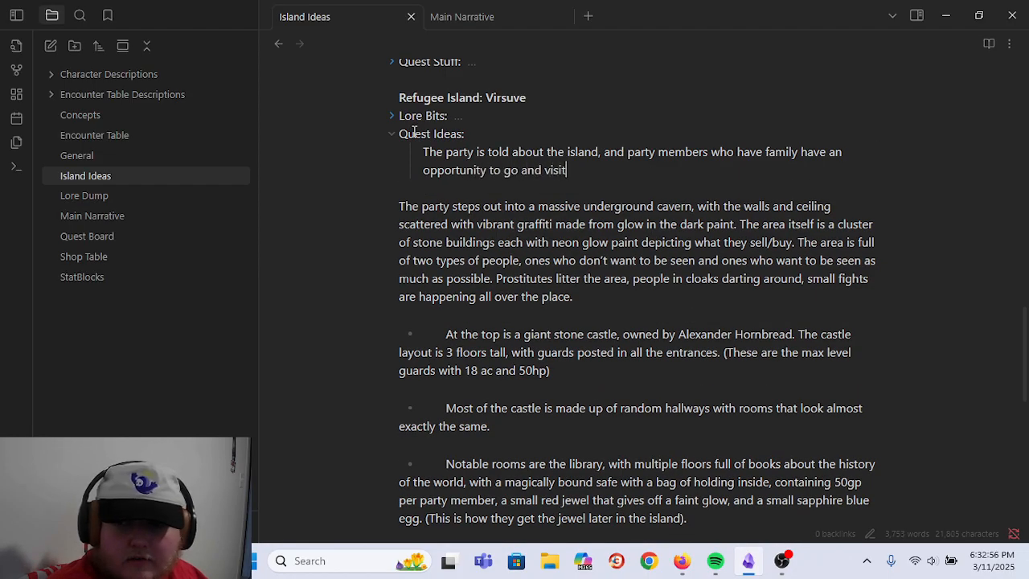
type(" the island")
- Add a nested line under the first Virsuve quest idea, beginning with "Of course once there,"
key("Return")
key("Tab")
type("O")
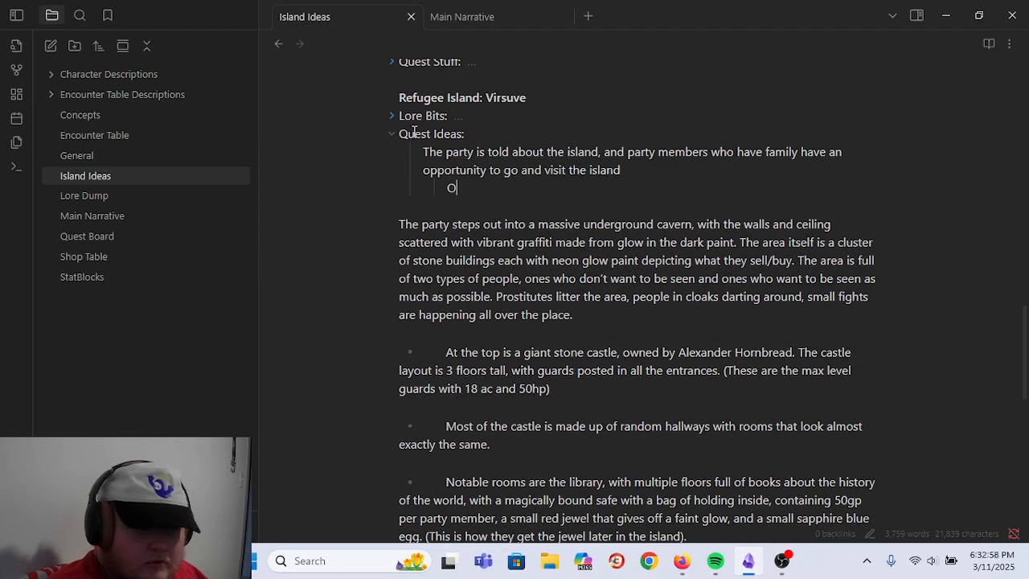
type("f course once there, ")
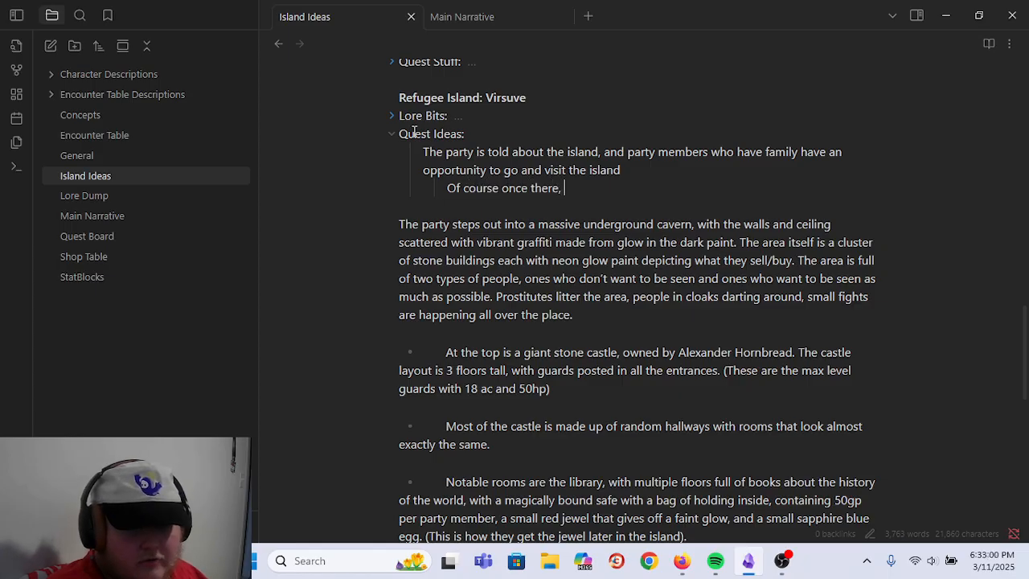
type("they'll either not ")
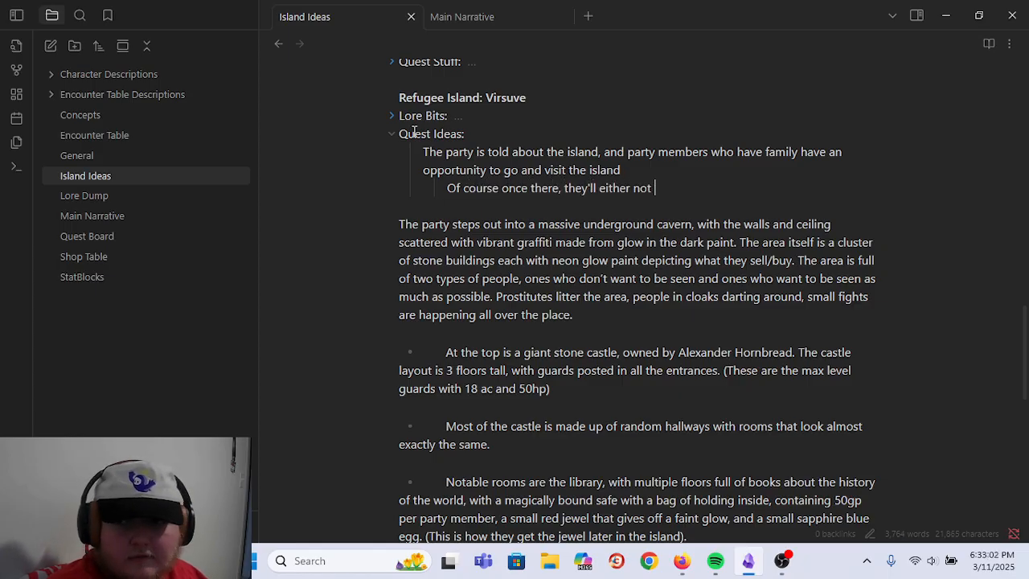
type("find them, or notic")
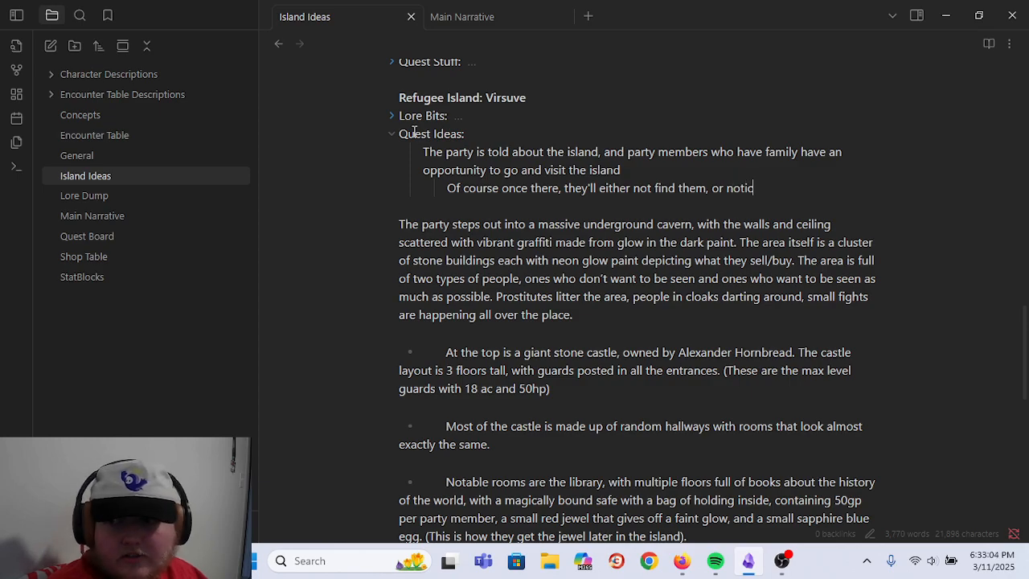
type("e thow")
key("BackSpace")
key("BackSpace")
key("BackSpace")
key("BackSpace")
key("BackSpace")
key("BackSpace")
key("BackSpace")
key("BackSpace")
key("BackSpace")
key("BackSpace")
key("BackSpace")
key("BackSpace")
key("BackSpace")
key("BackSpace")
key("BackSpace")
key("BackSpace")
key("BackSpace")
key("BackSpace")
key("BackSpace")
key("BackSpace")
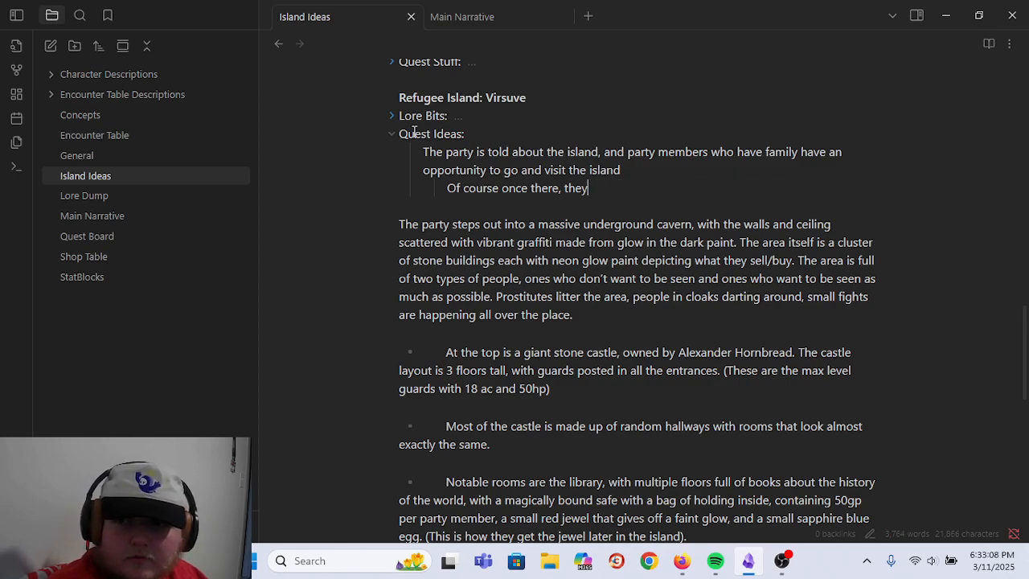
- Continue the nested line with "they will notice how everyone is being treated and will either take action or not, depending on morality of party."
type("ey will not ice")
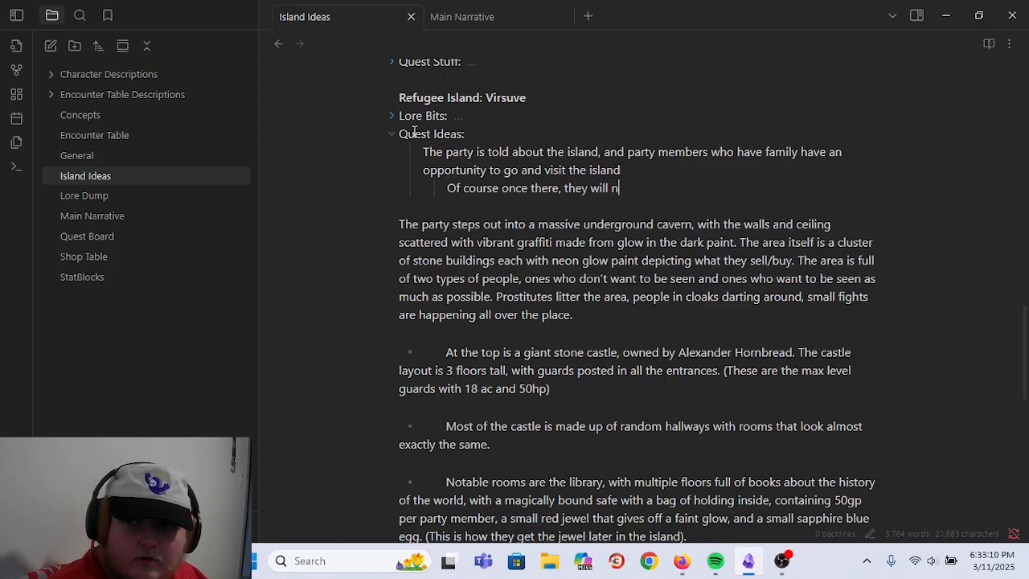
key("BackSpace")
key("BackSpace")
key("BackSpace")
type("ice ")
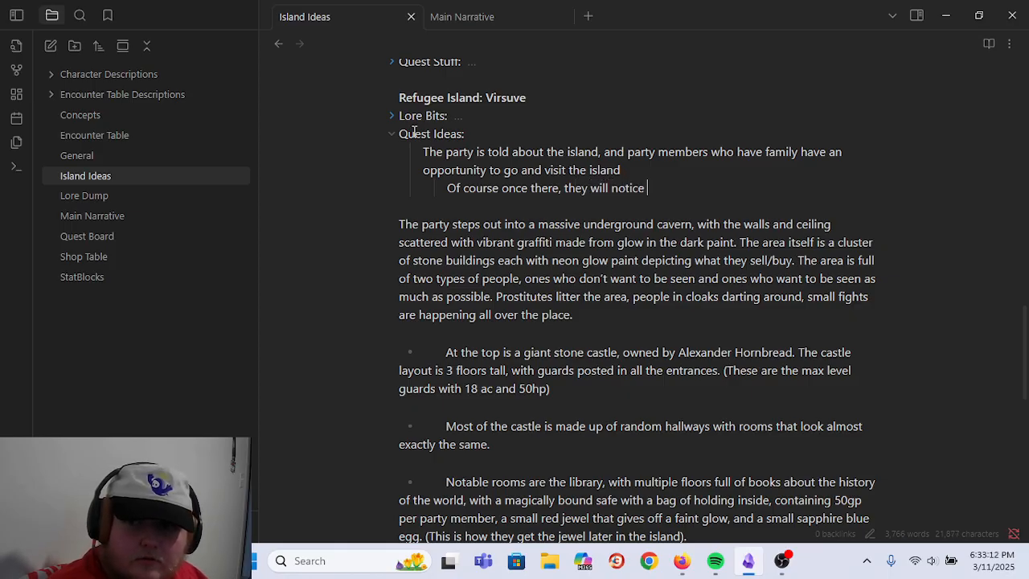
type("how everyone is being treated and")
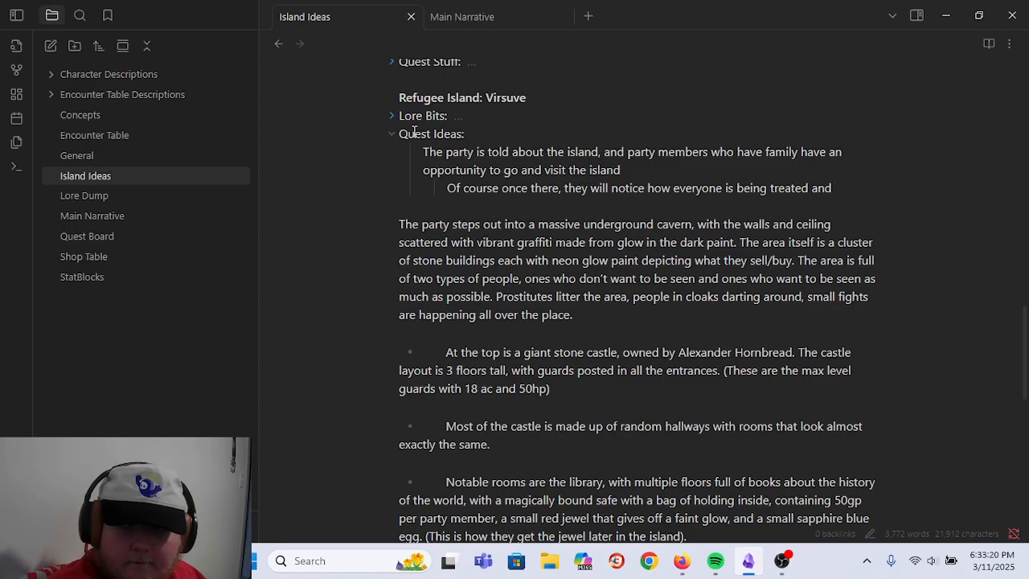
type("will eit")
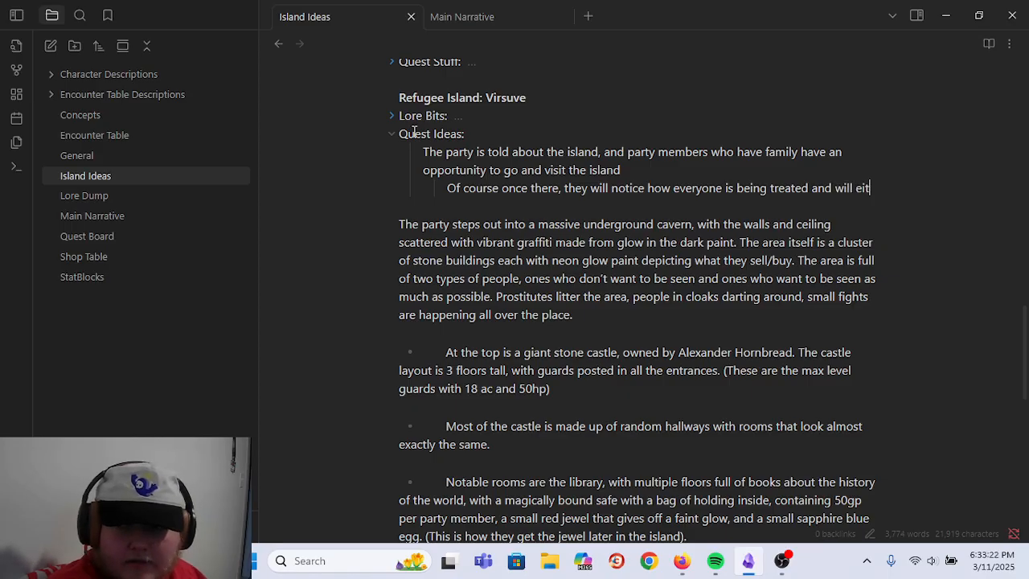
type("her take action ")
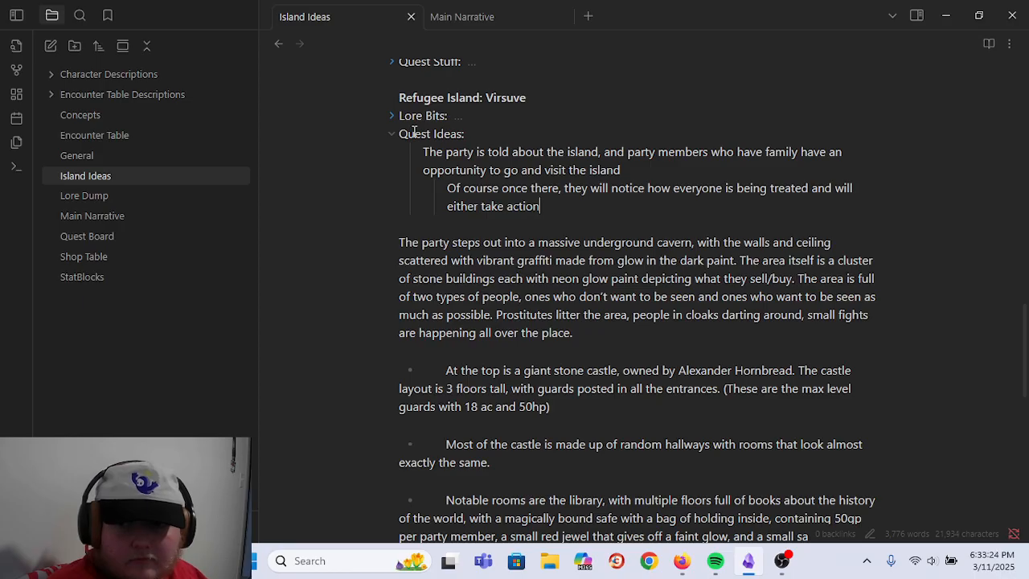
type("or not")
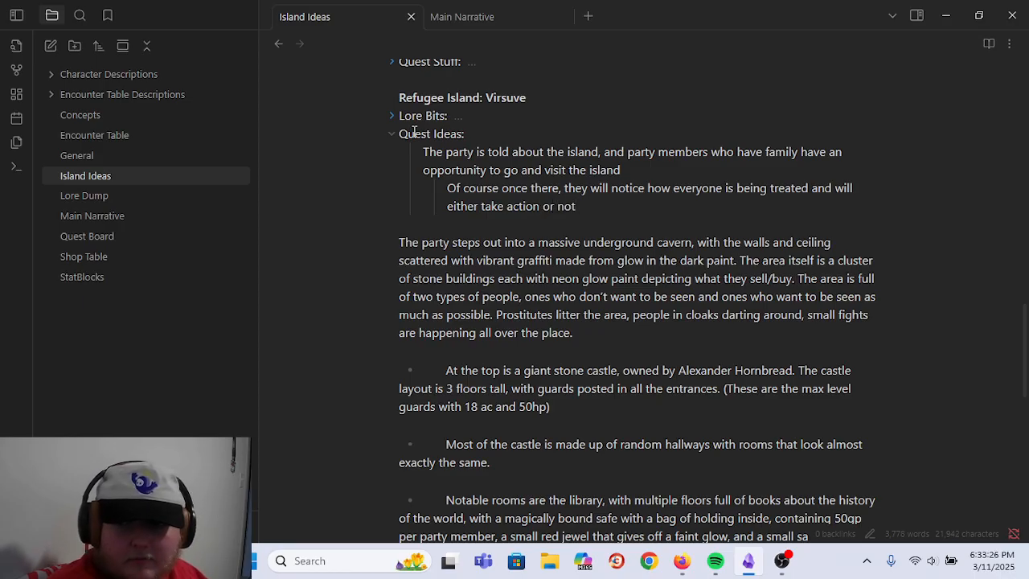
type(", dep")
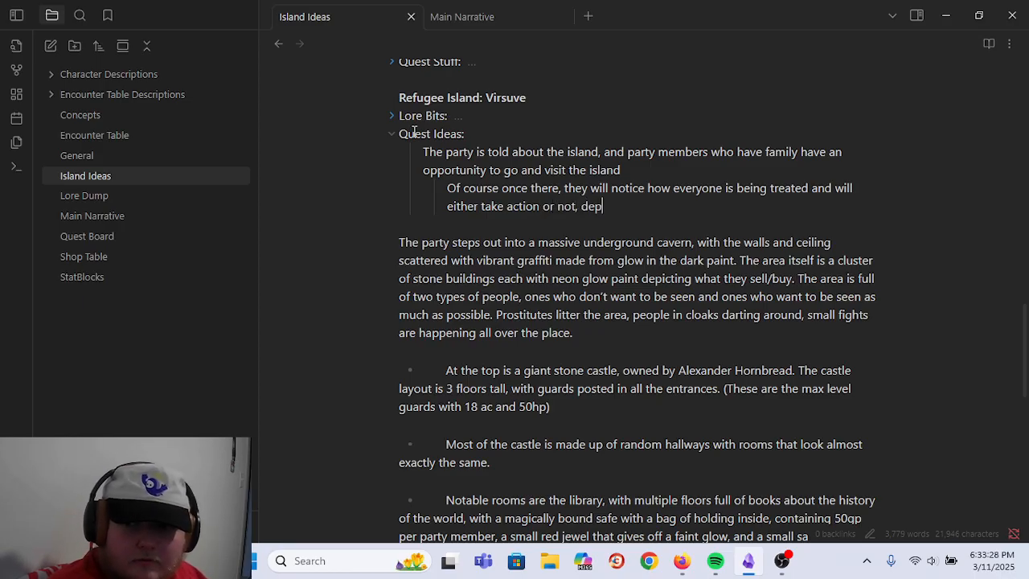
type("ending on morality of party.")
- Add a second Virsuve quest idea, one level above the nested line, beginning "The party meets a refugee who escaped from the island"
key("Return")
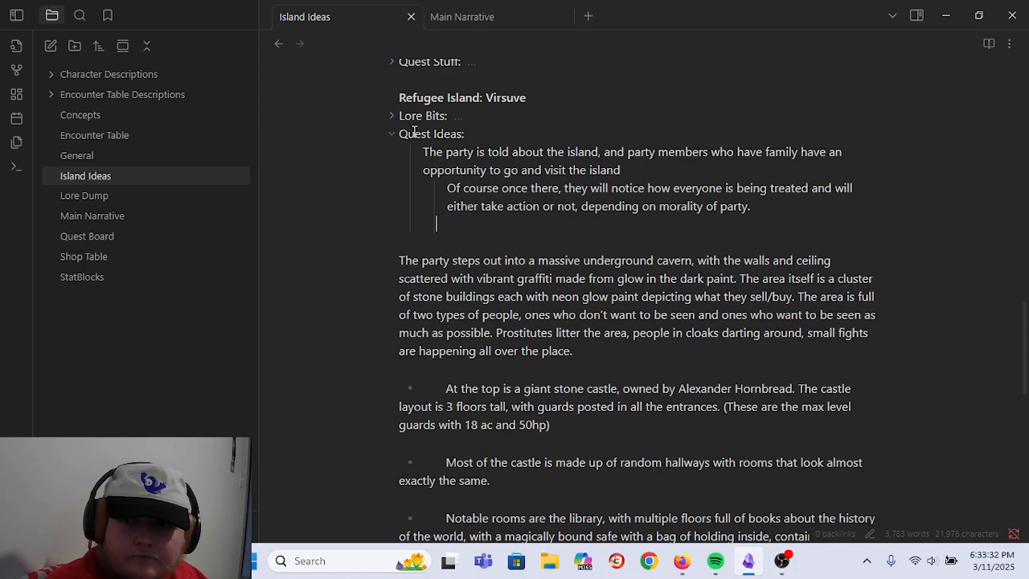
type("They")
key("BackSpace")
key("BackSpace")
type("ey m")
key("BackSpace")
key("BackSpace")
key("BackSpace")
key("BackSpace")
key("BackSpace")
type("he party meets a")
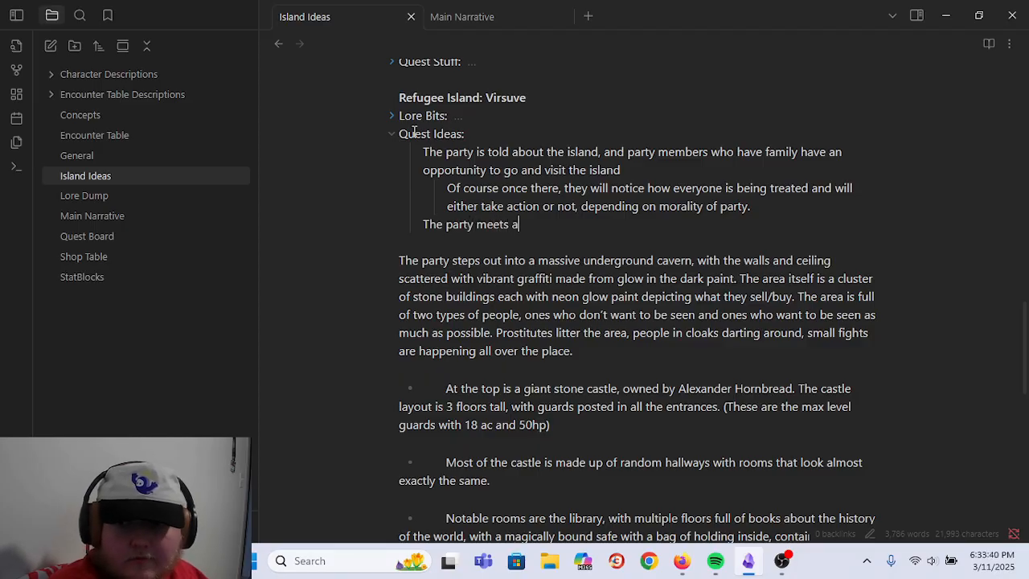
type(" refugee who esca")
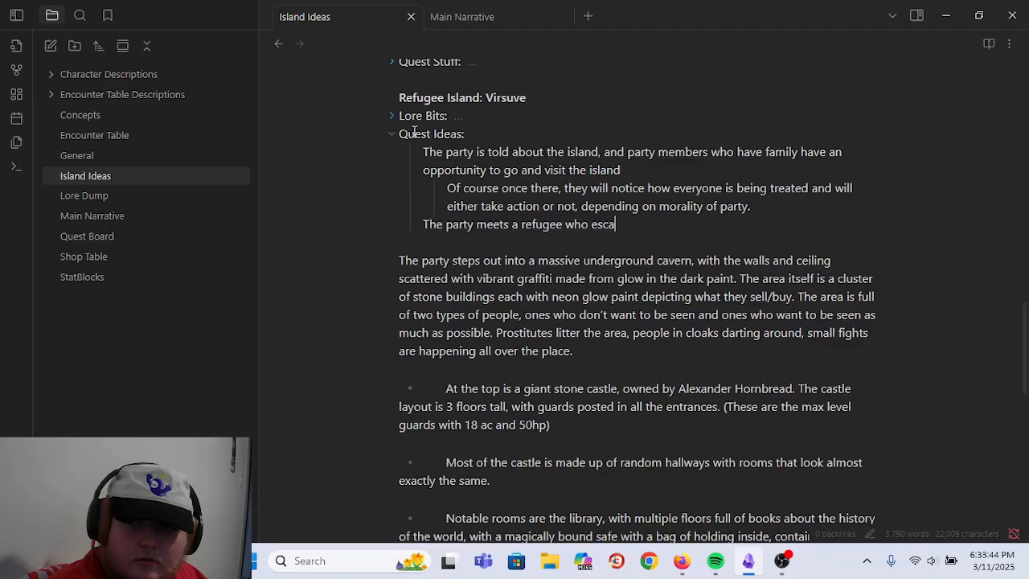
type("ped from the island")
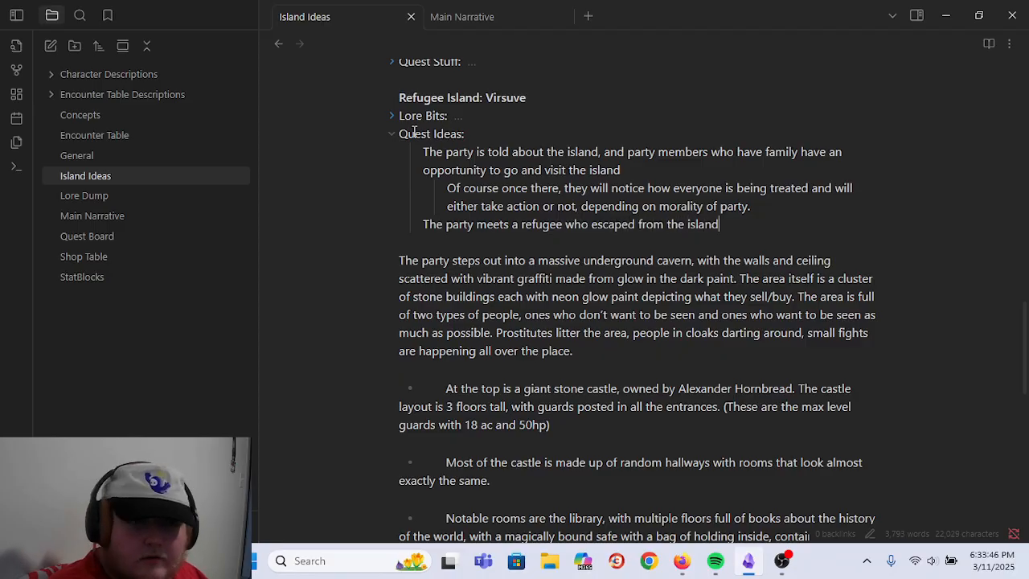
- Extend the refugee quest idea with ", who asks for help in getting the rest of their family off the island and"
type(", who ask")
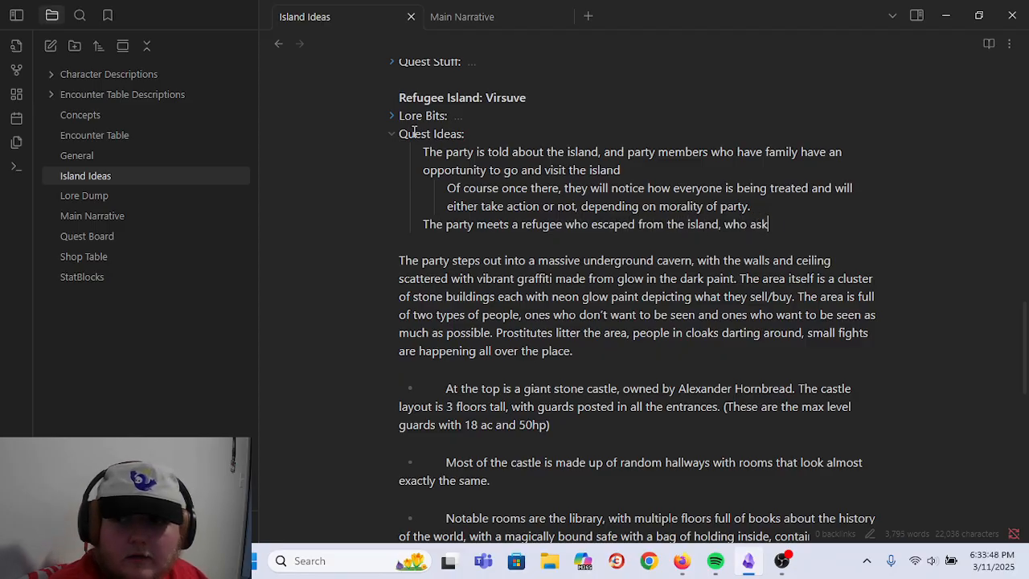
type("s for help i")
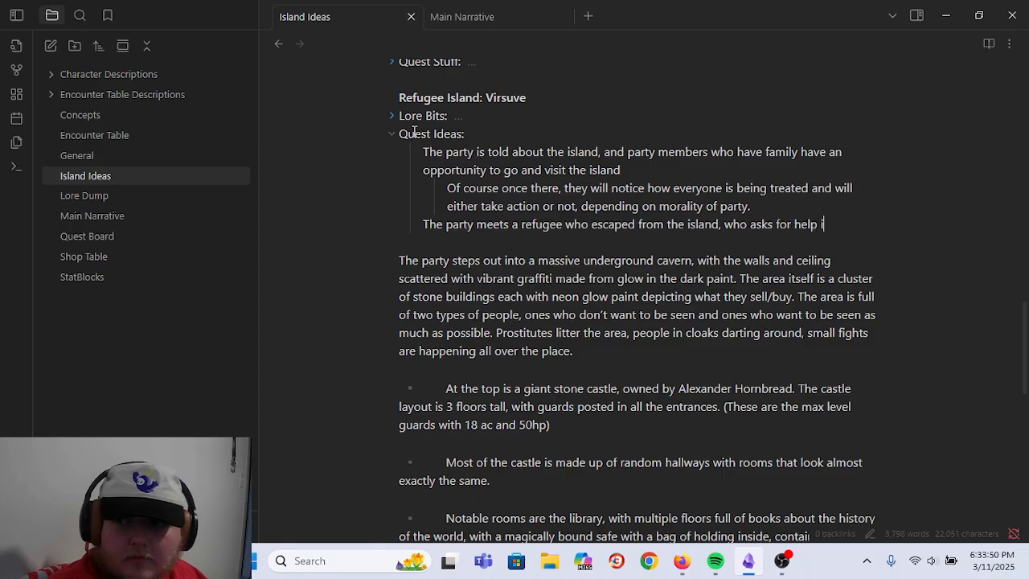
type("n getting the rest of")
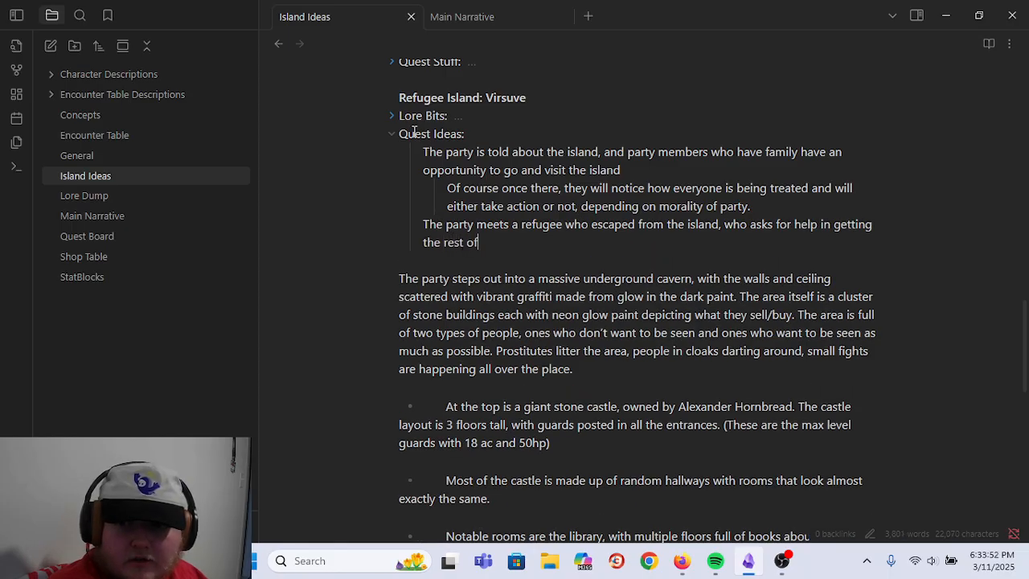
type(" their family off the island in")
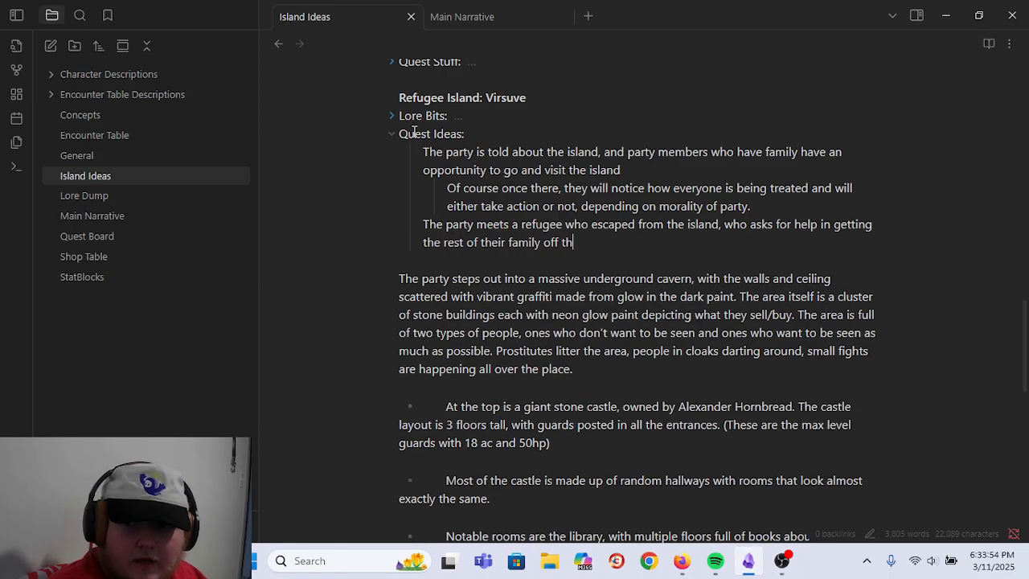
key("BackSpace")
type("and")
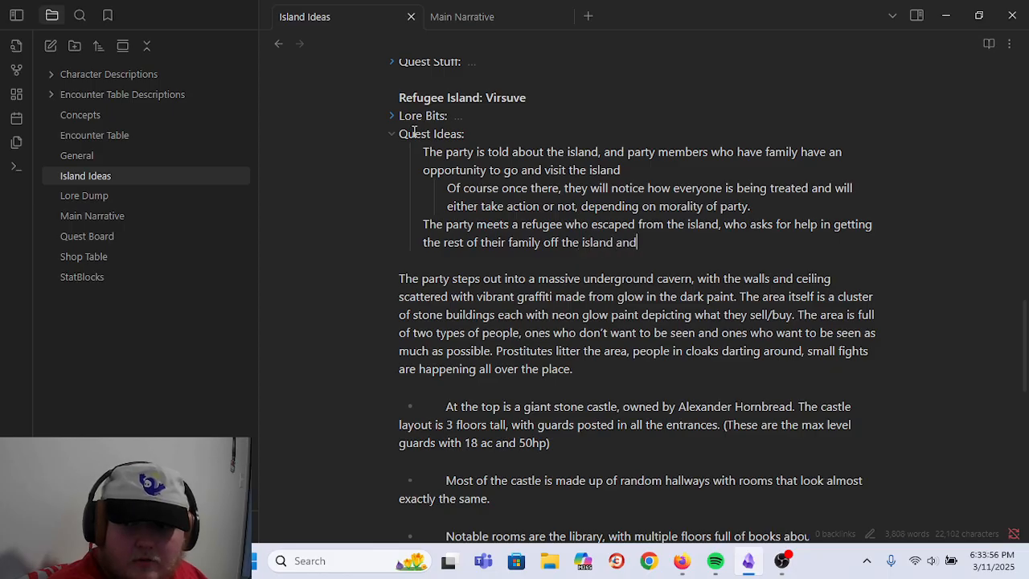
- Complete the refugee quest idea with "into a better refugee encampment in exchange for (insert prize here)"
type(" into a better re")
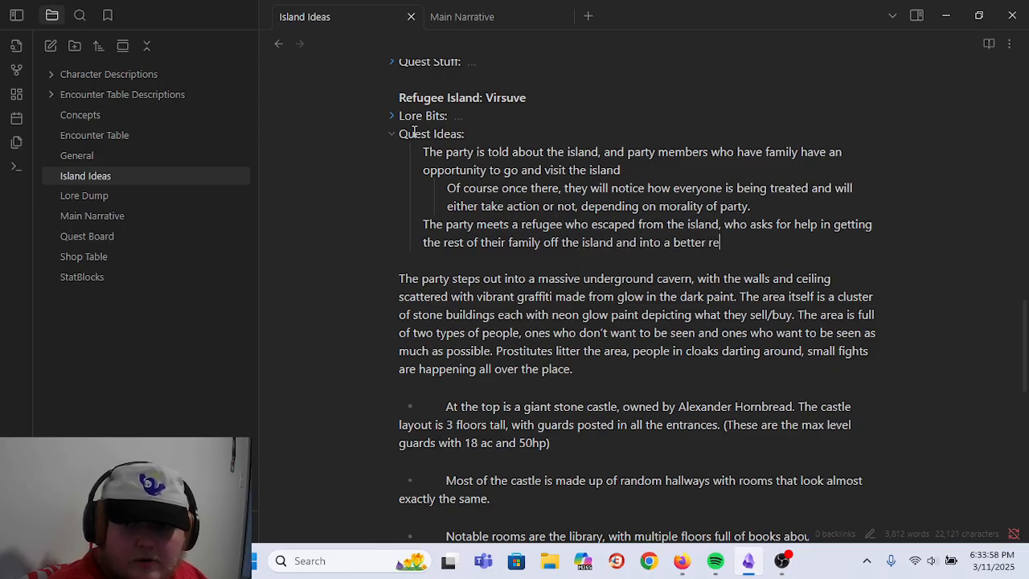
type("fugee en")
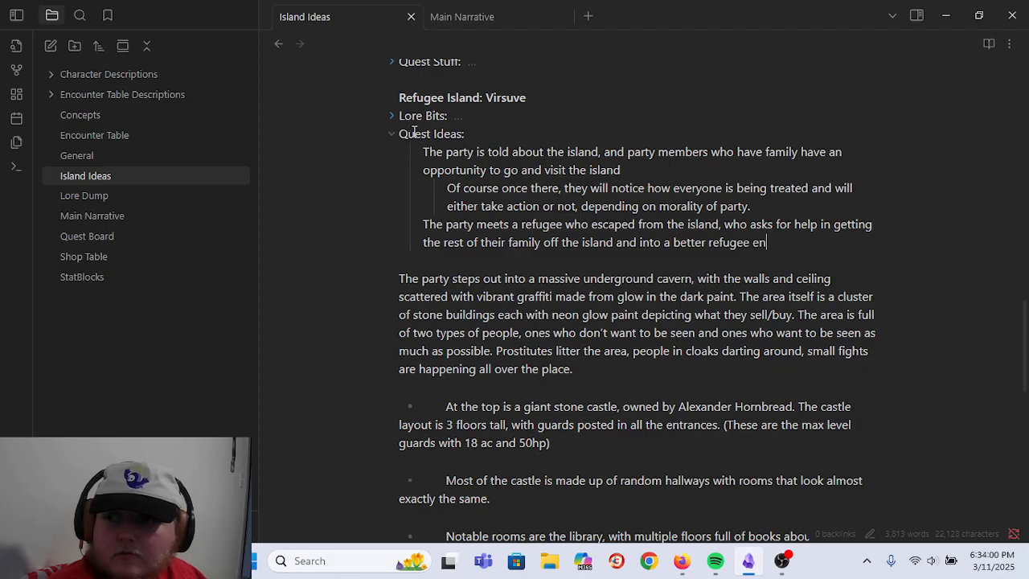
type("campment in exchange for ")
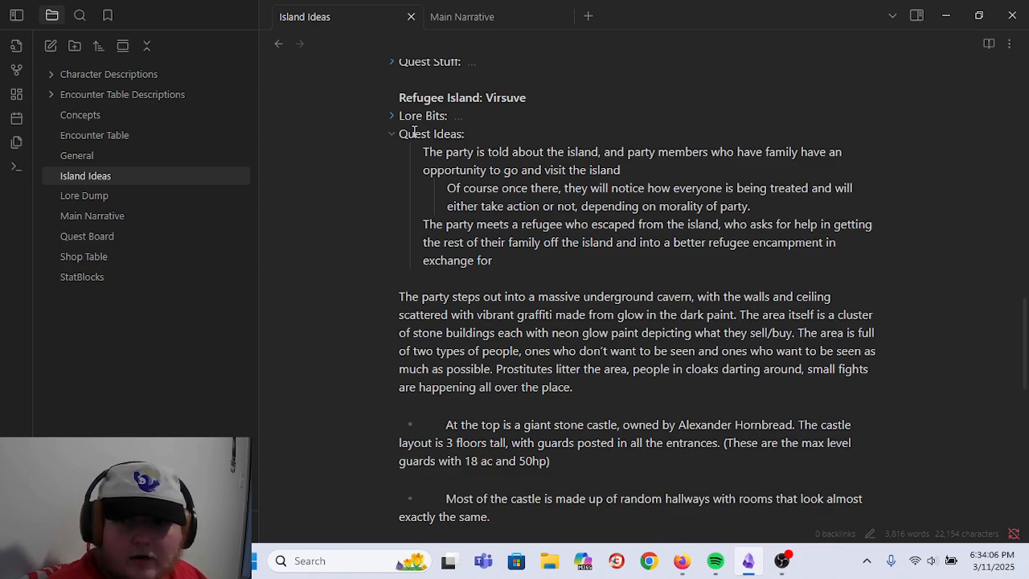
type("(insert ")
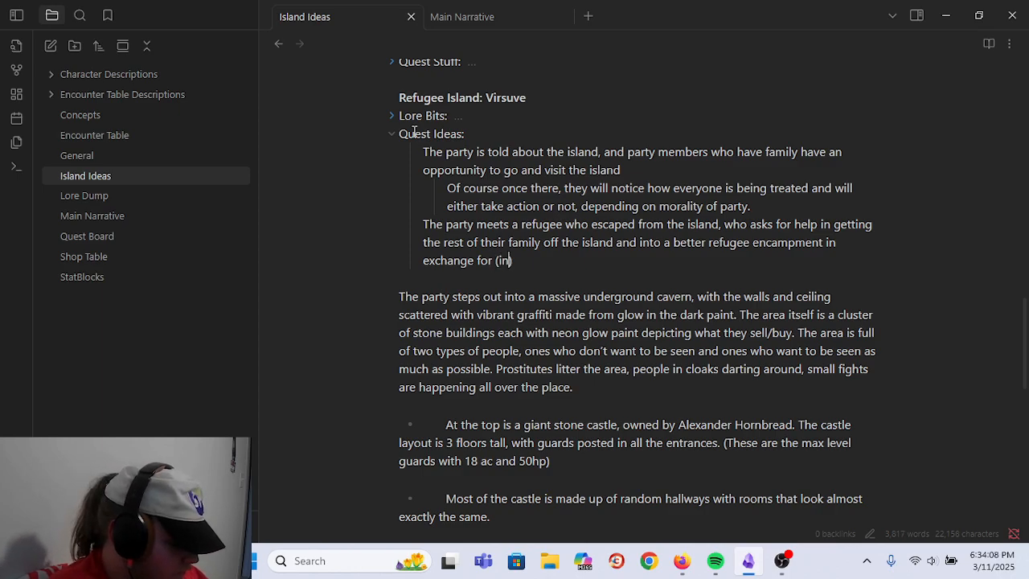
type("prize here")
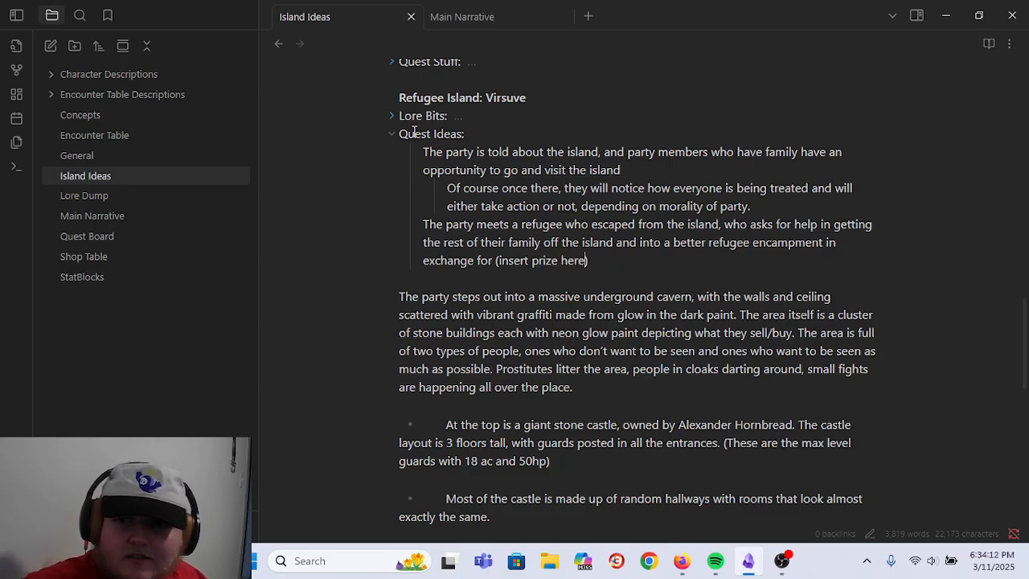
- Collapse Virsuve's Quest Ideas list and delete the loose bullets about the giant stone castle's layout and its random hallways
left_click(391, 134)
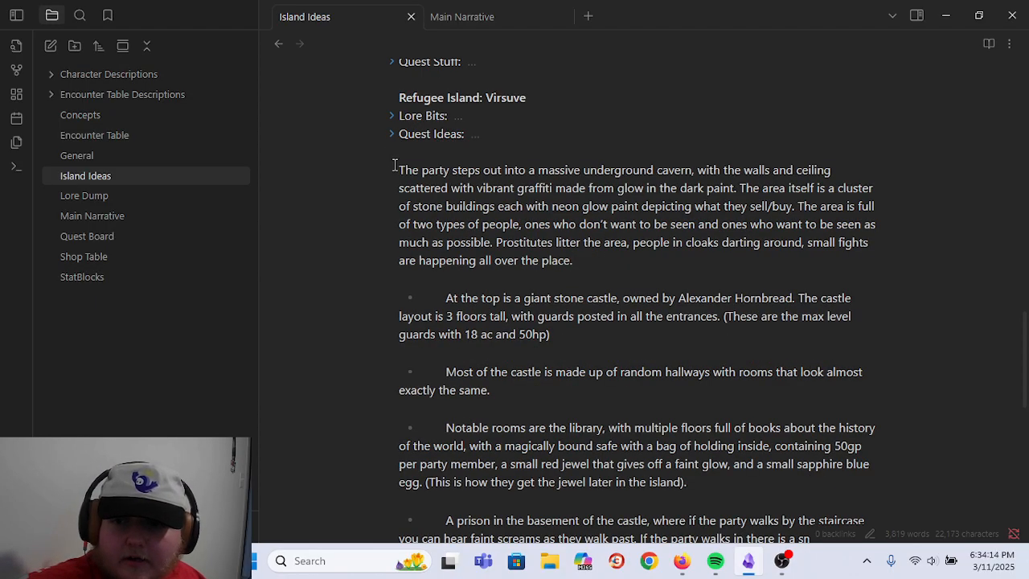
scroll(482, 330, "down", 3)
left_click_drag(439, 172, 657, 213)
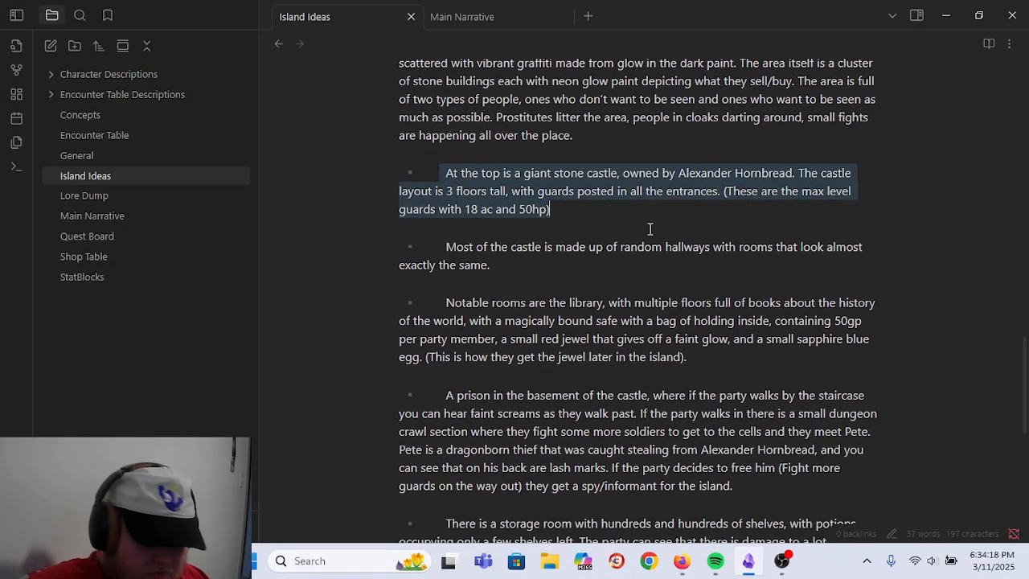
key("BackSpace")
left_click_drag(439, 172, 524, 225)
key("BackSpace")
key("BackSpace")
key("BackSpace")
key("BackSpace")
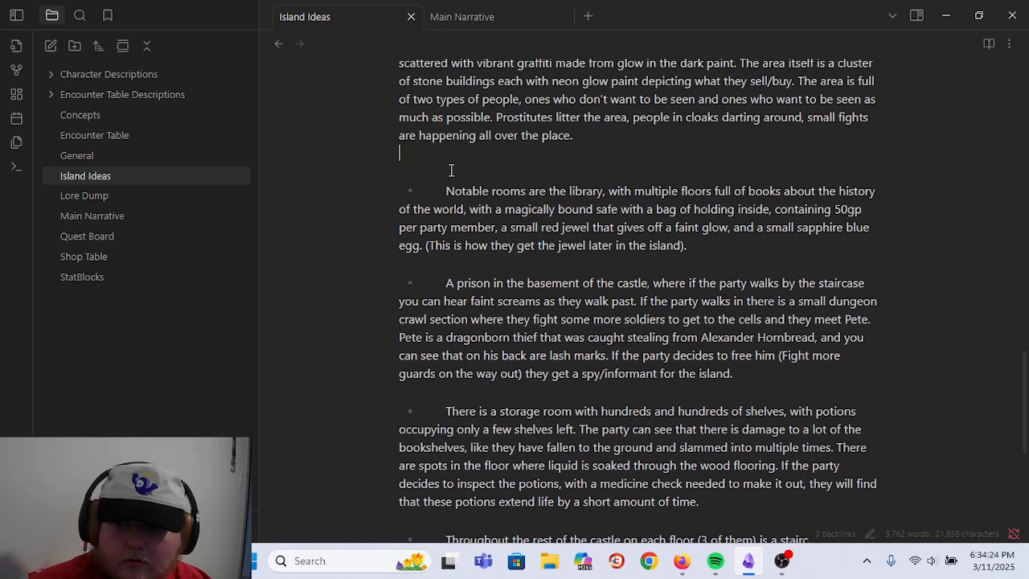
- Delete the bullet about the notable rooms with the library and magically bound safe, including its empty line
left_click_drag(446, 190, 730, 246)
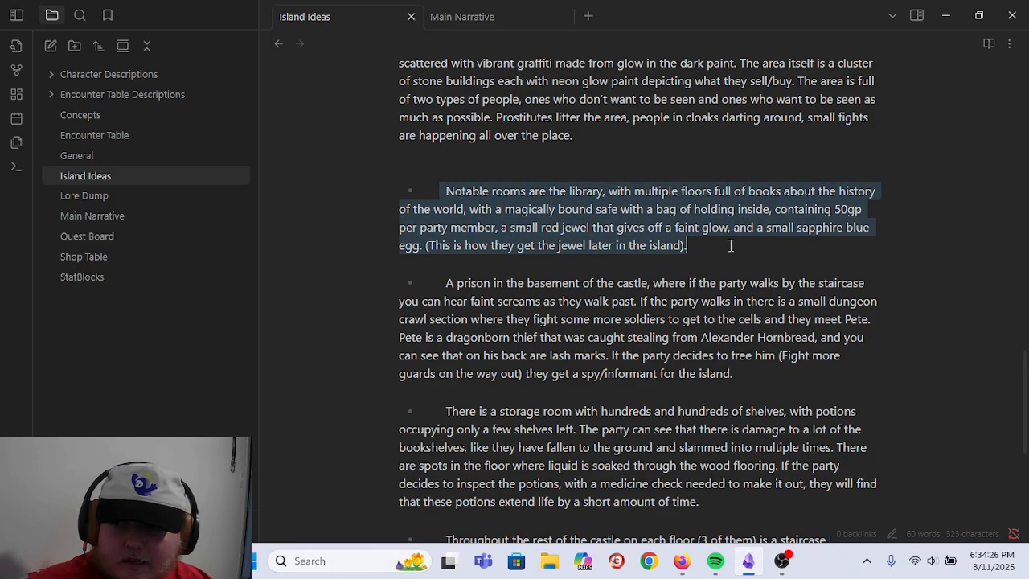
key("BackSpace")
key("BackSpace")
key("BackSpace")
key("BackSpace")
key("BackSpace")
key("BackSpace")
key("BackSpace")
key("BackSpace")
key("BackSpace")
key("BackSpace")
key("BackSpace")
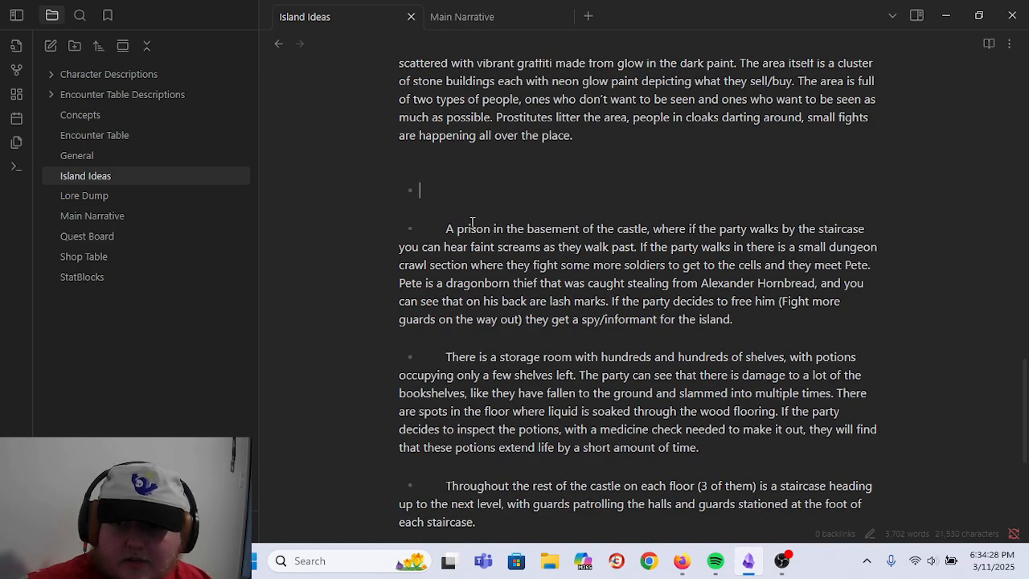
key("BackSpace")
key("BackSpace")
key("BackSpace")
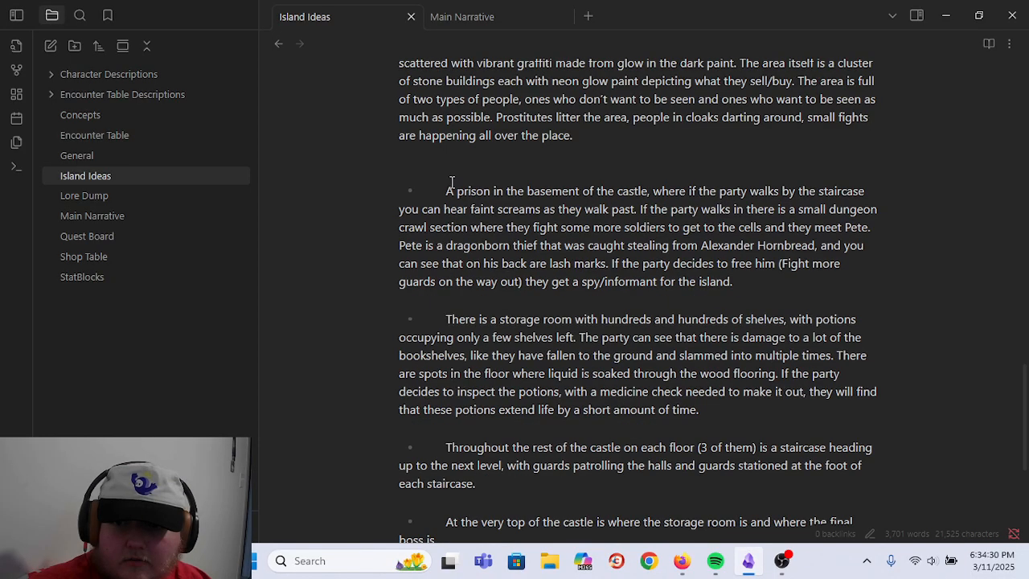
- Create a new note inside the Character Descriptions folder
left_click_drag(447, 185, 792, 297)
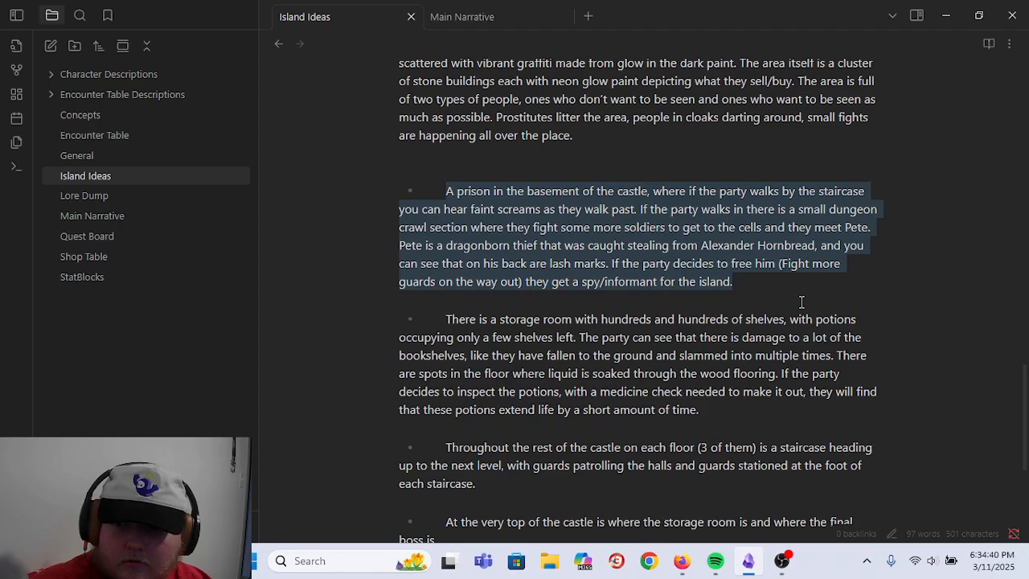
left_click(730, 285)
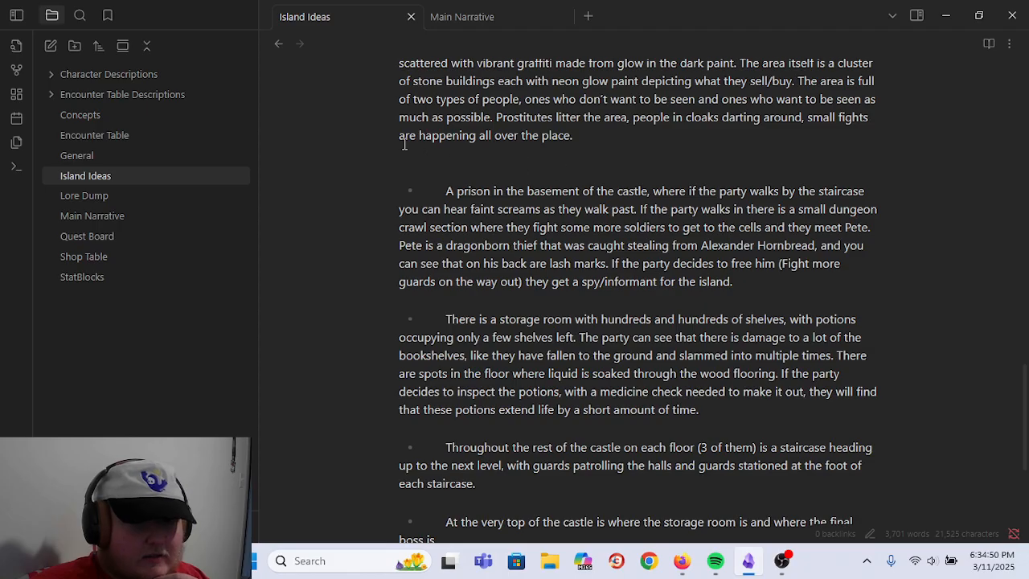
left_click(131, 75)
left_click(130, 76)
left_click(131, 75)
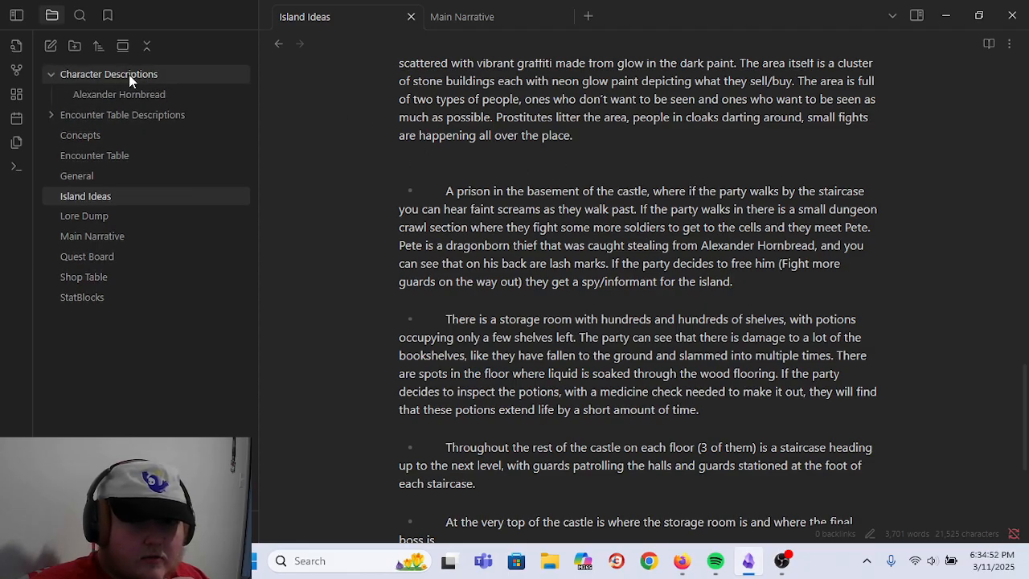
right_click(188, 76)
left_click(240, 95)
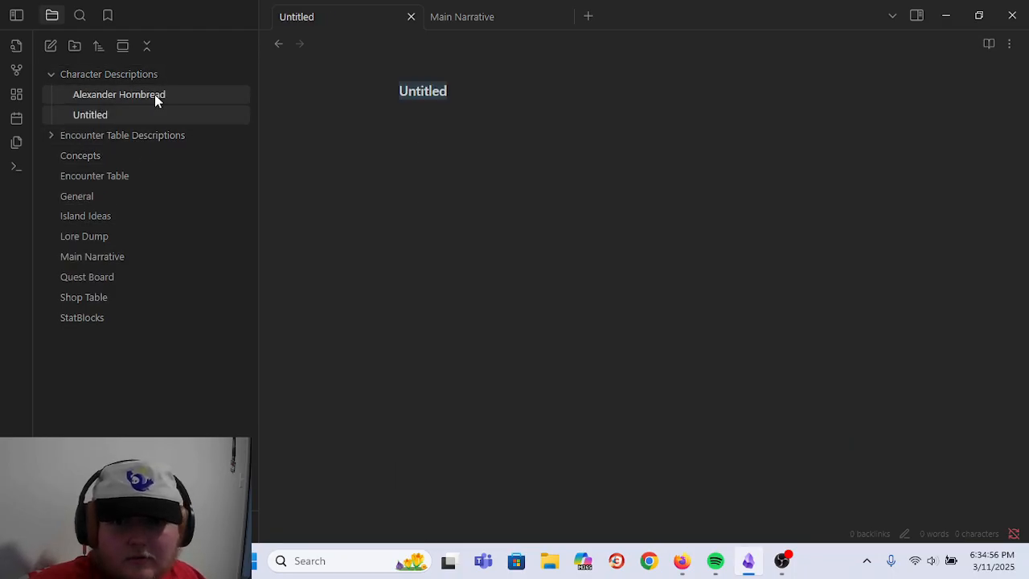
- Check the prison paragraph in Island Ideas, and title the new character note "Pete"
left_click(147, 74)
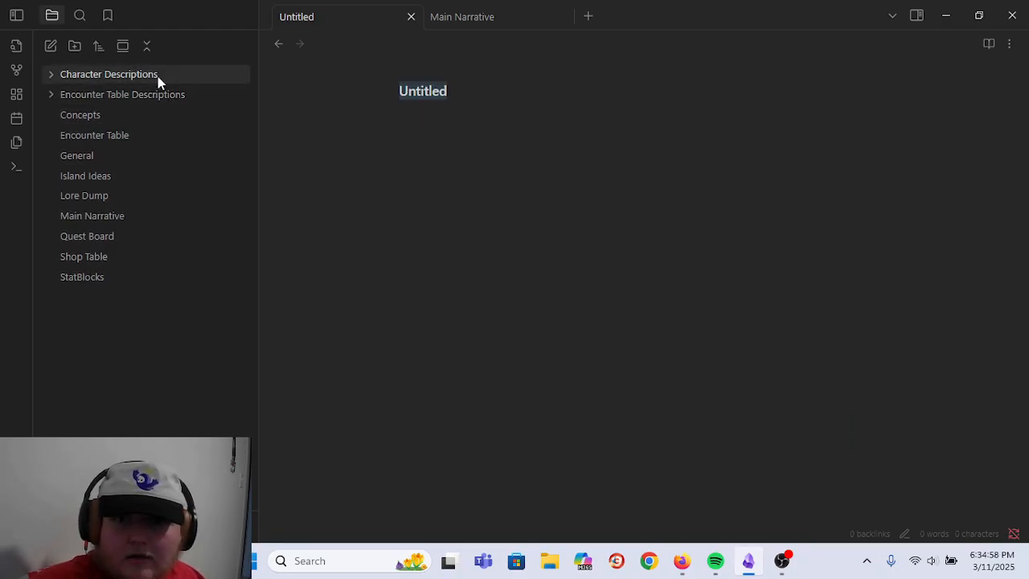
left_click(159, 76)
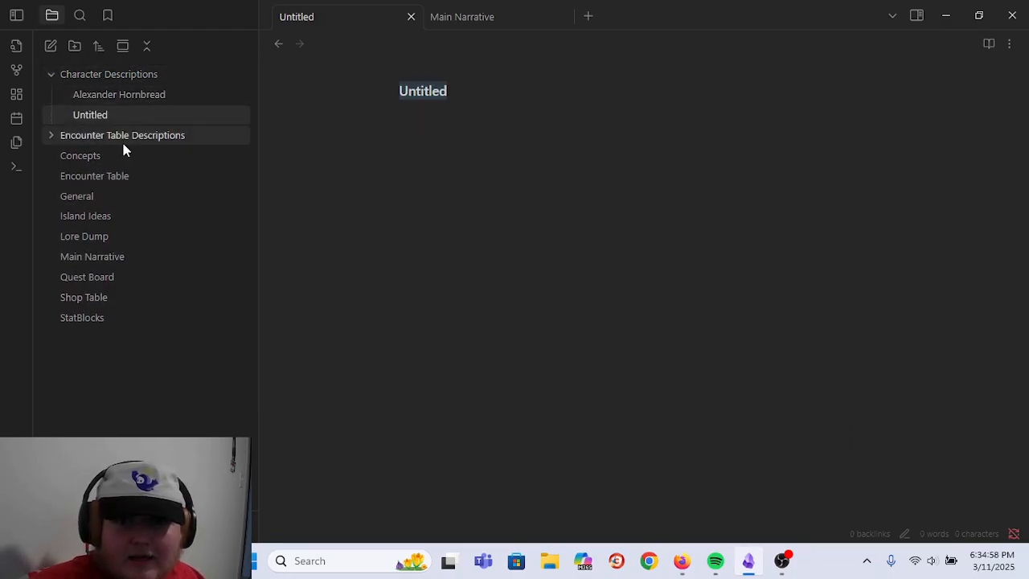
left_click(138, 214)
scroll(888, 471, "down", 20)
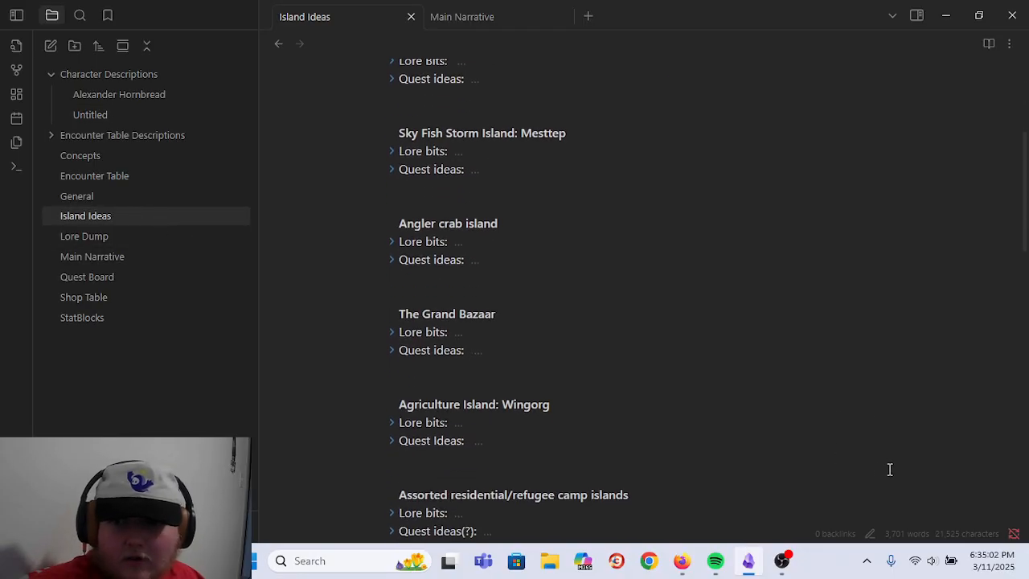
scroll(930, 338, "up", 1)
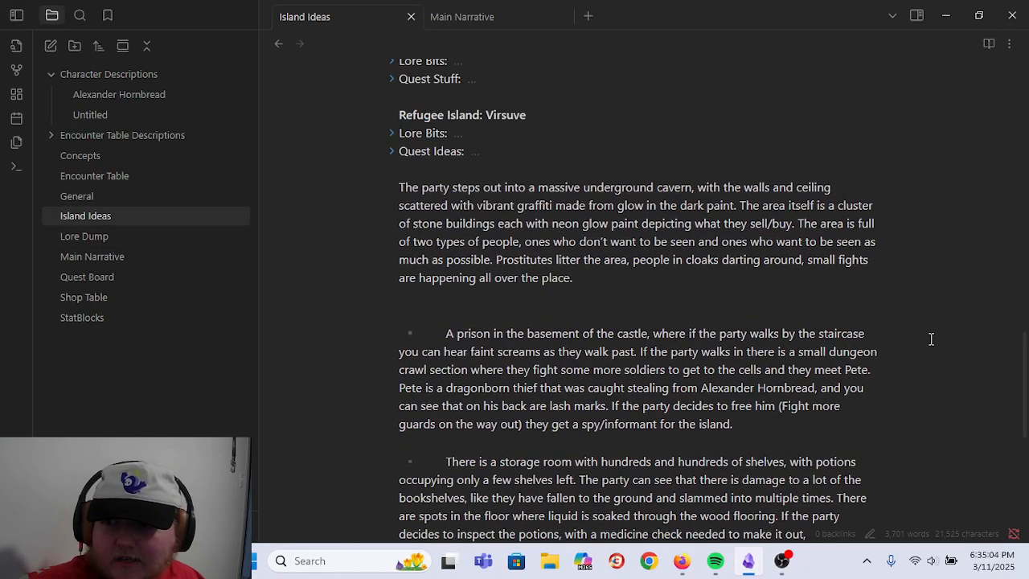
scroll(932, 333, "down", 1)
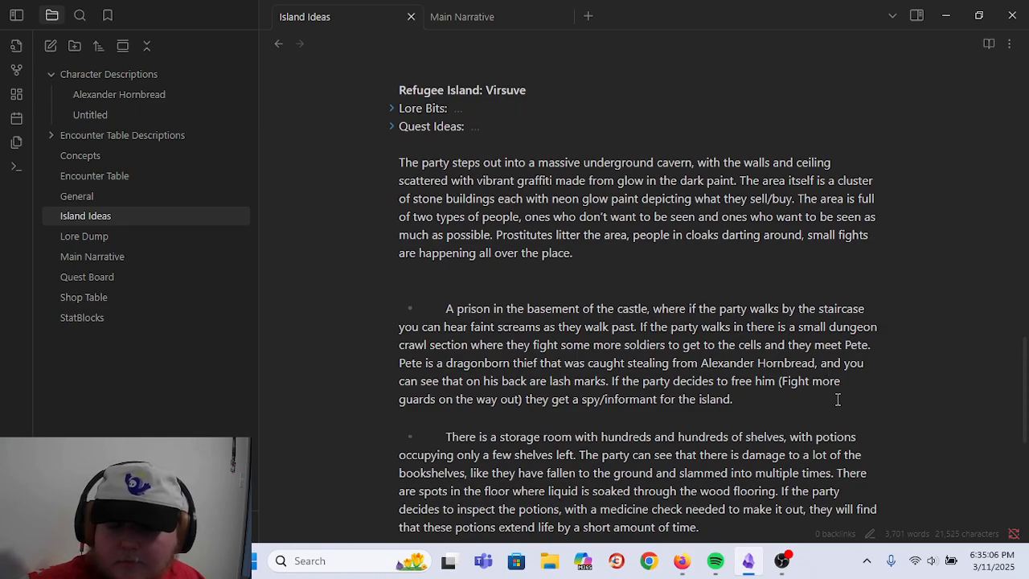
left_click(90, 117)
left_click_drag(537, 87, 357, 95)
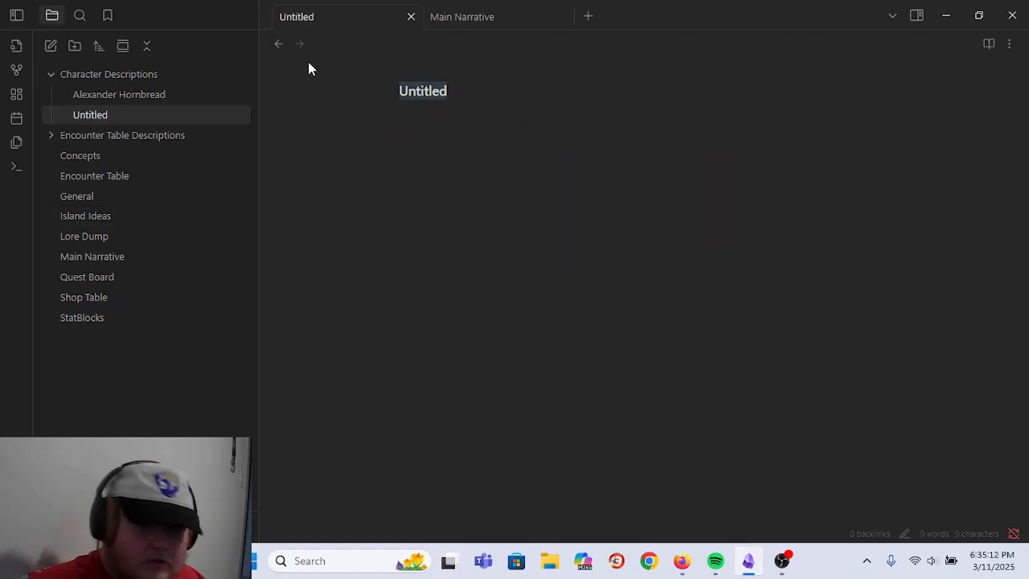
type("Pete")
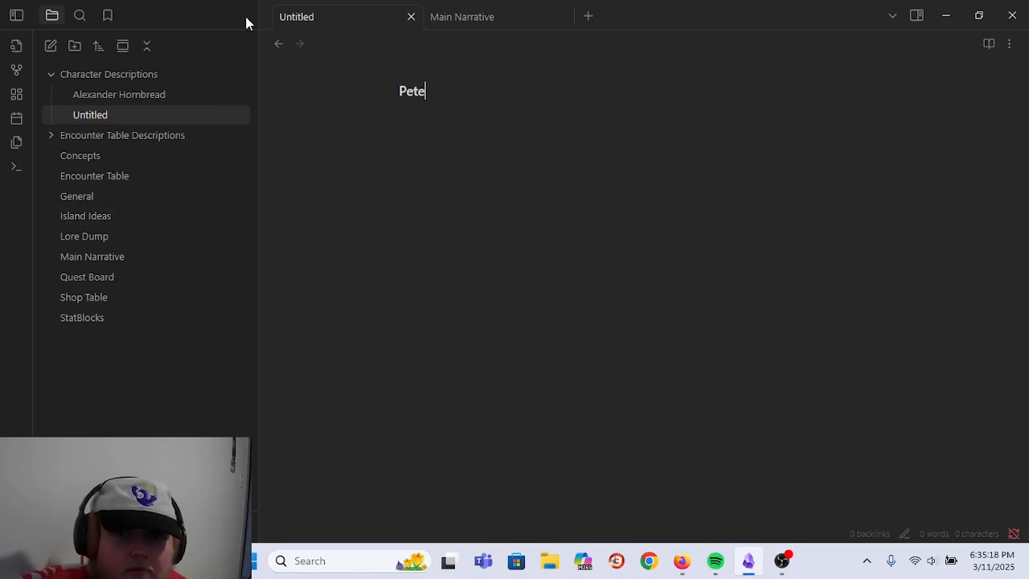
left_click(134, 78)
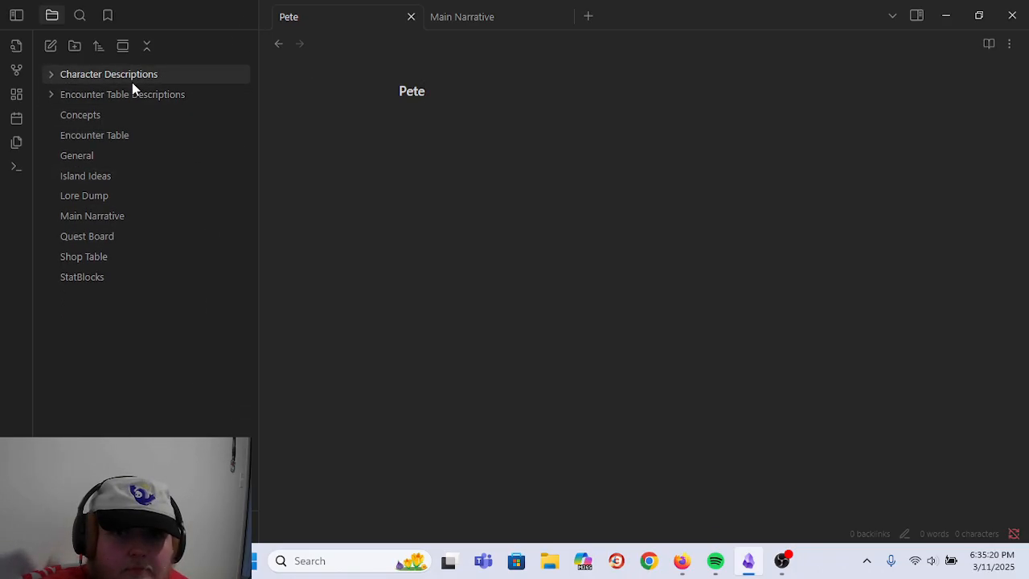
- Rename the Alexander Hornbread note to "Alexander Hornbread (Virsuve)" and choose to always update internal links
left_click(132, 82)
left_click(134, 90)
left_click(570, 95)
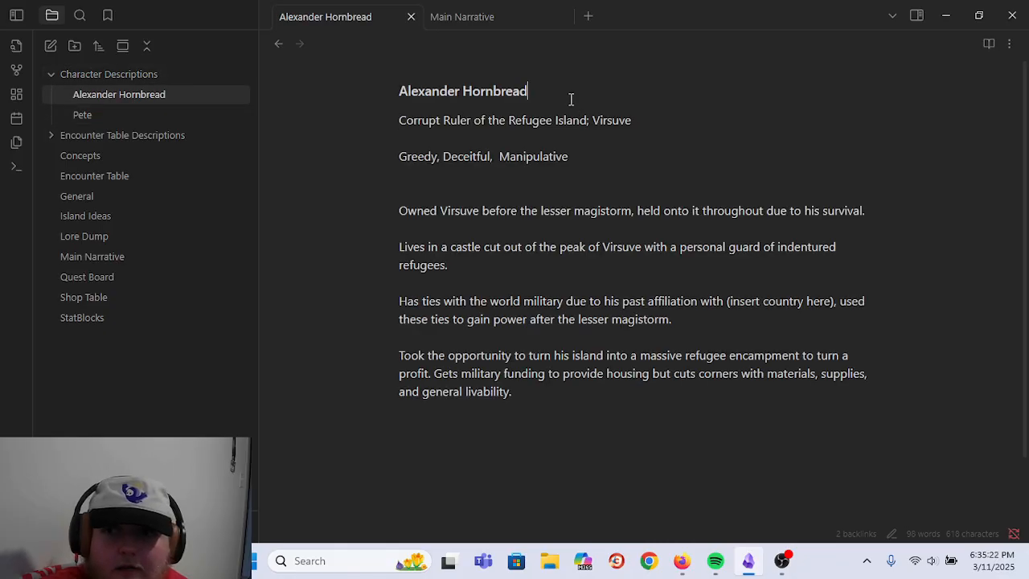
type("(")
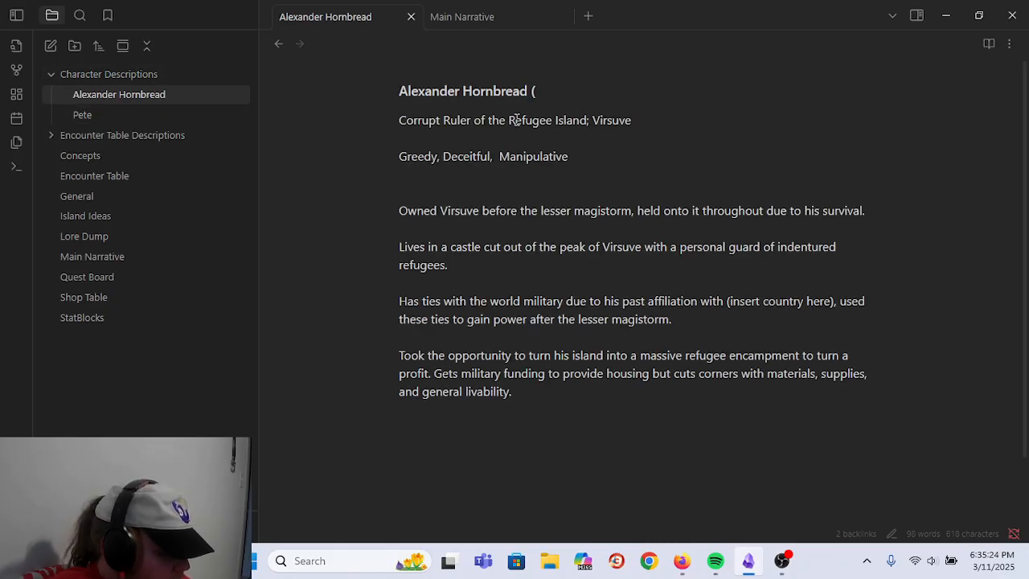
type("Virsuve)")
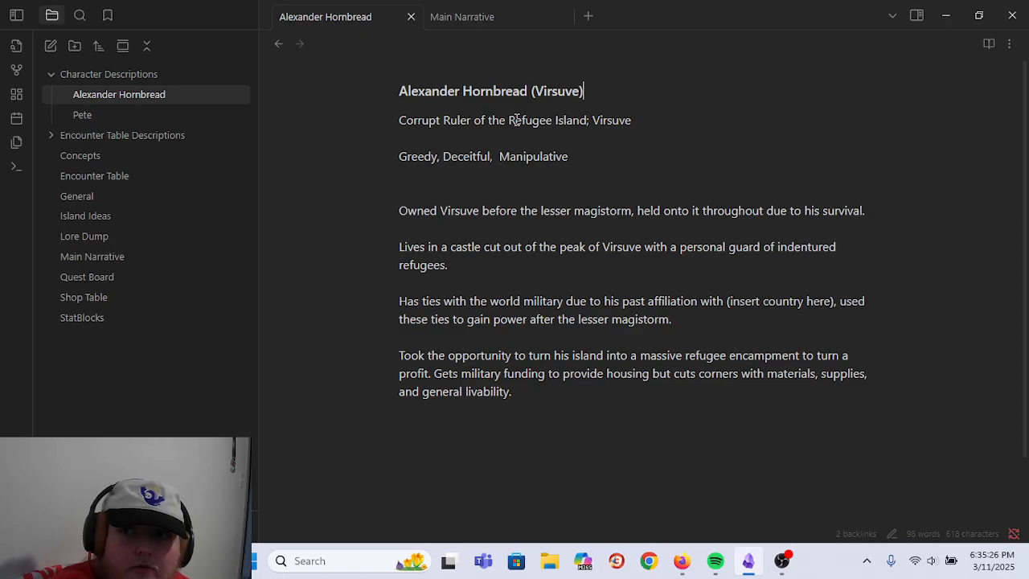
left_click(270, 108)
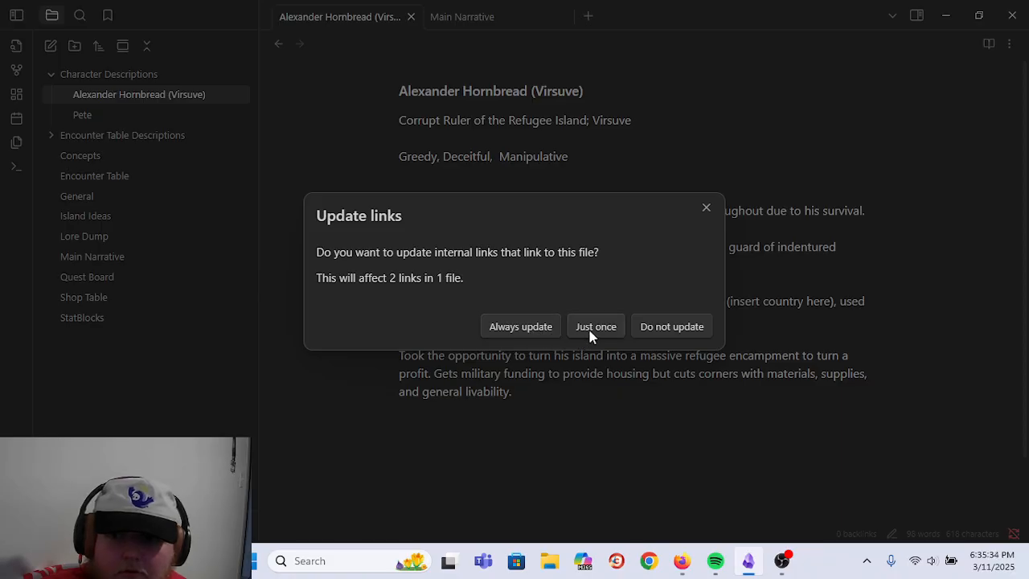
left_click(512, 326)
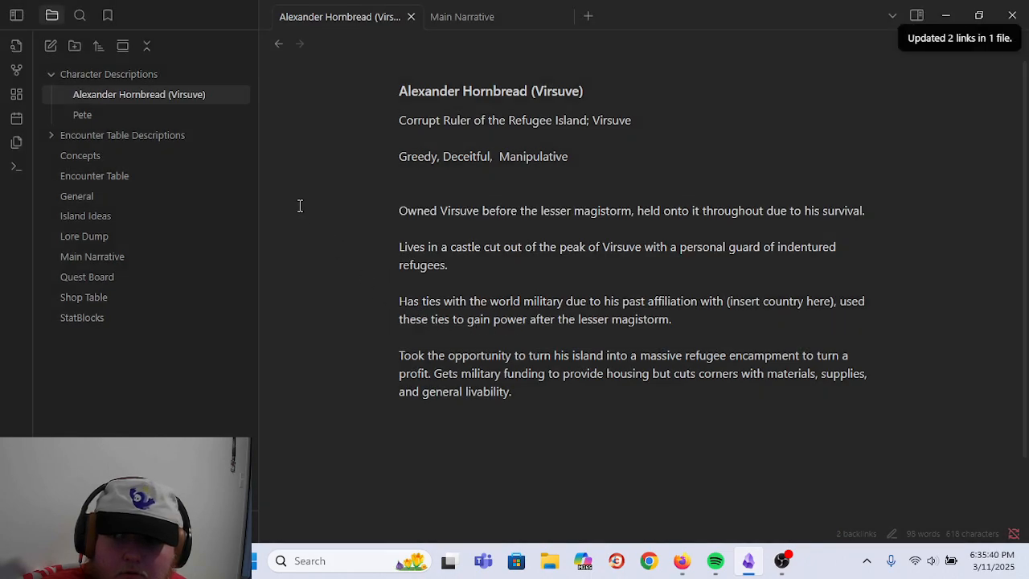
- Rename the Pete note to "Pete (Virsuve)" and move into its body text
left_click(105, 115)
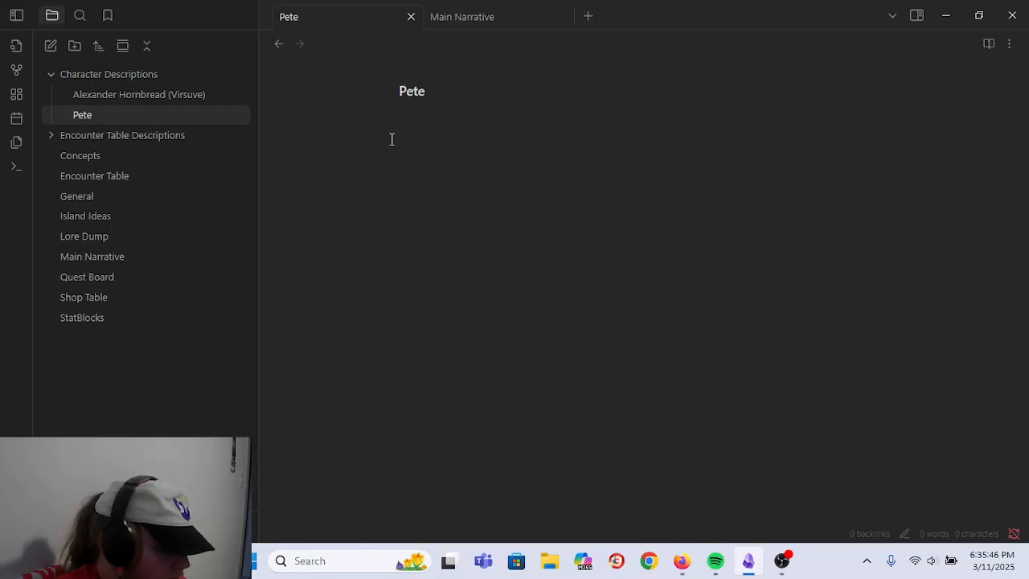
type("Virsuve)")
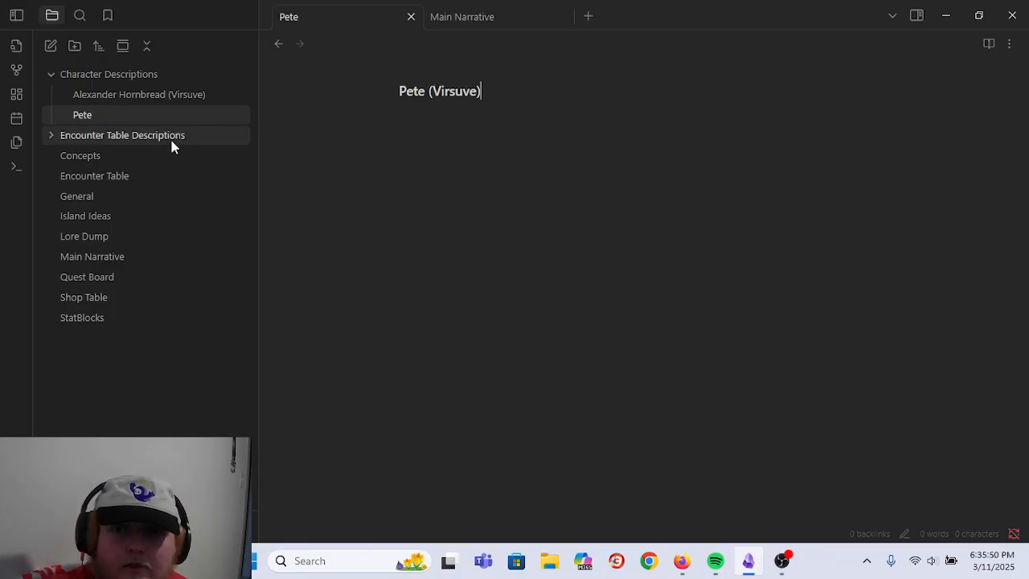
key("Return")
- Describe Pete as "Dragonborn Rogue" and begin a separate traits line with "conniving,"
type("Dragonbord rogue")
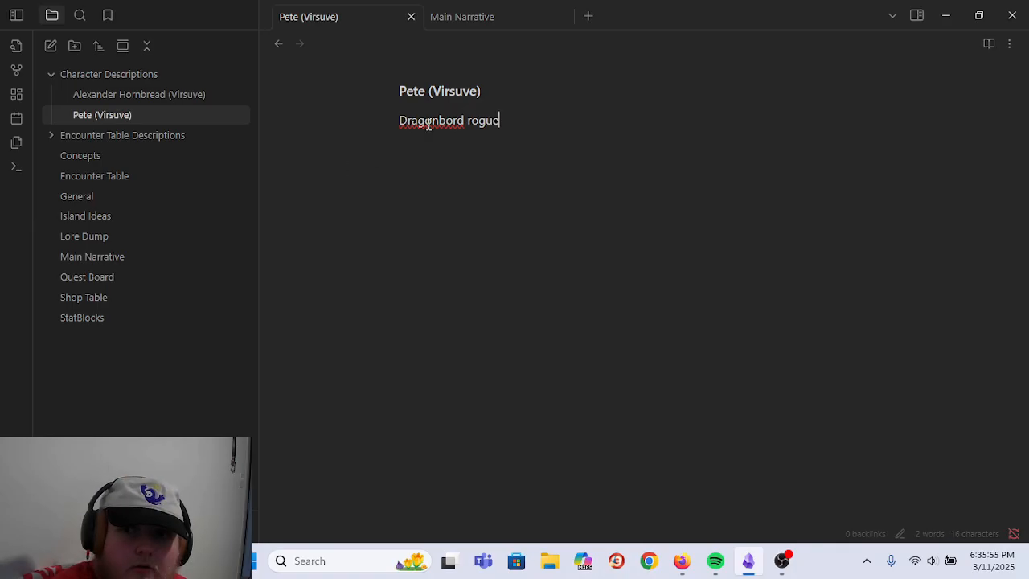
key("BackSpace")
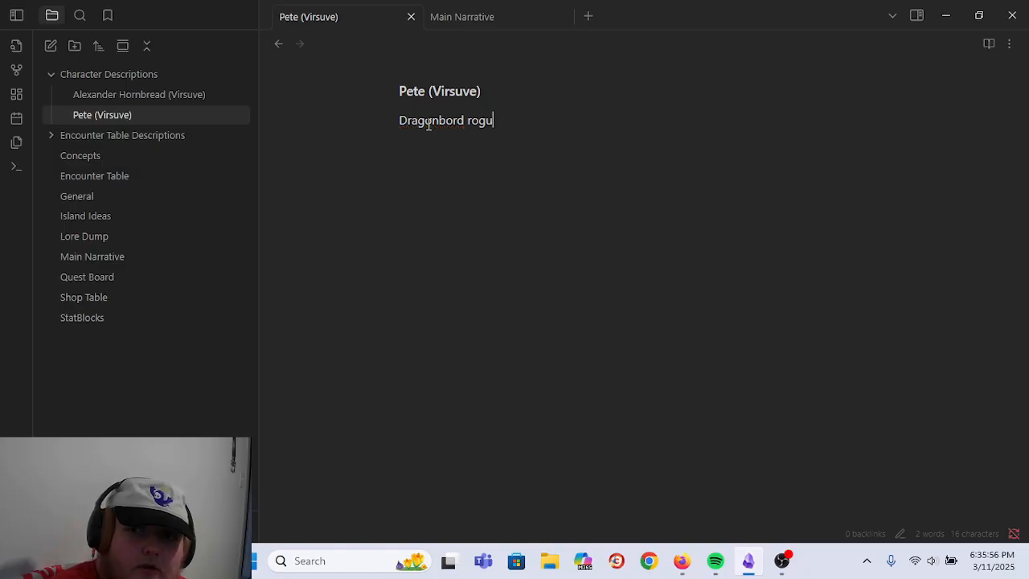
key("BackSpace")
key("BackSpace")
key("BackSpace")
key("BackSpace")
key("BackSpace")
key("BackSpace")
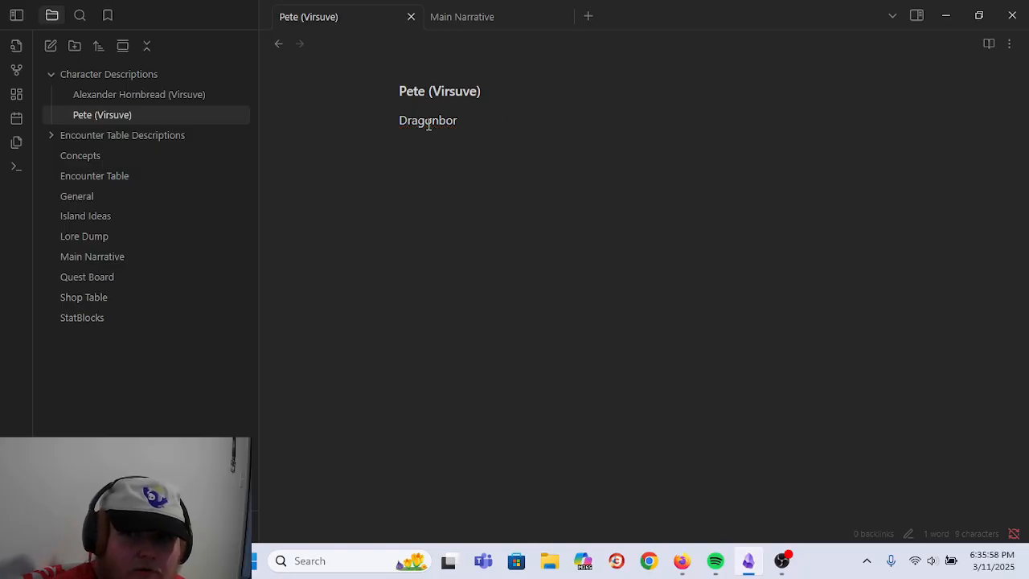
type("n Rogue")
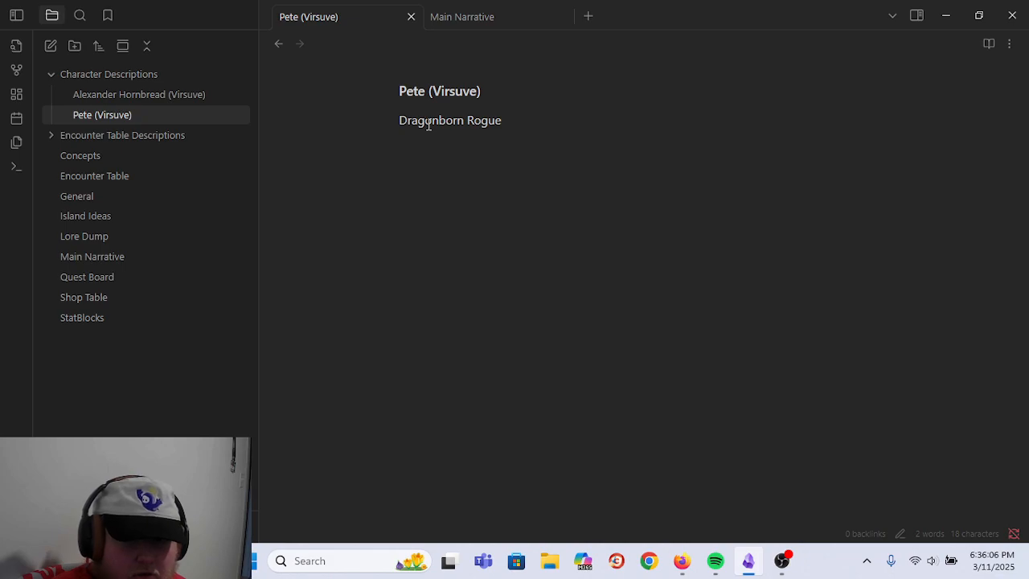
type("conniving,")
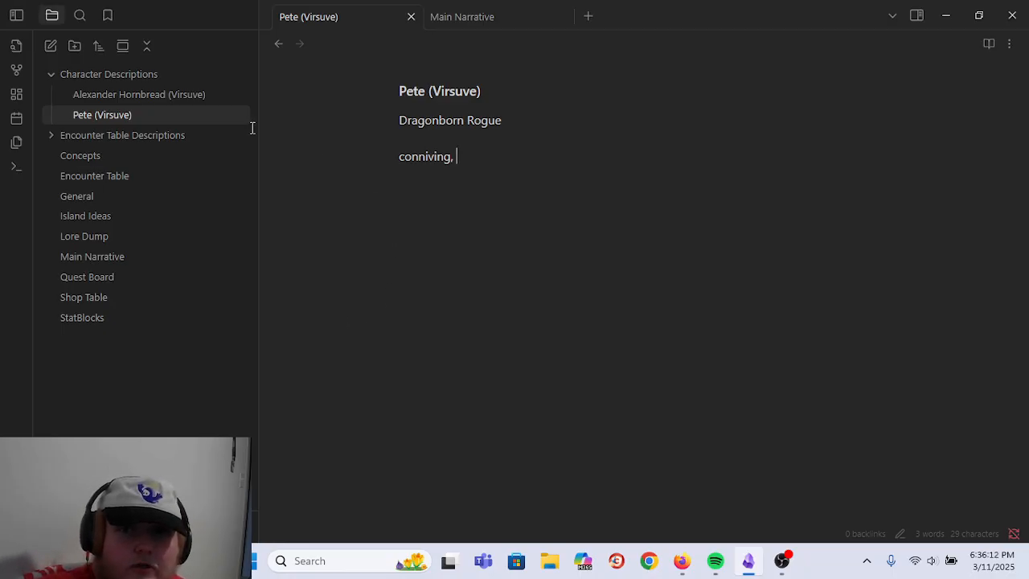
- In the Alexander Hornbread note, start an appearance line between the ruler line and the traits, reading "Middle aged white man, with a short"
left_click(163, 95)
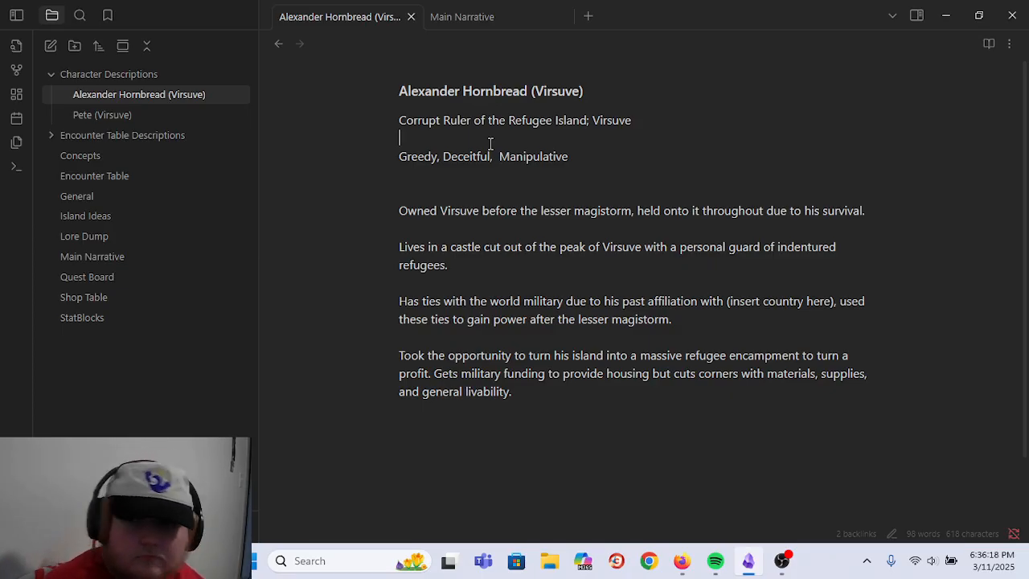
key("Return")
key("BackSpace")
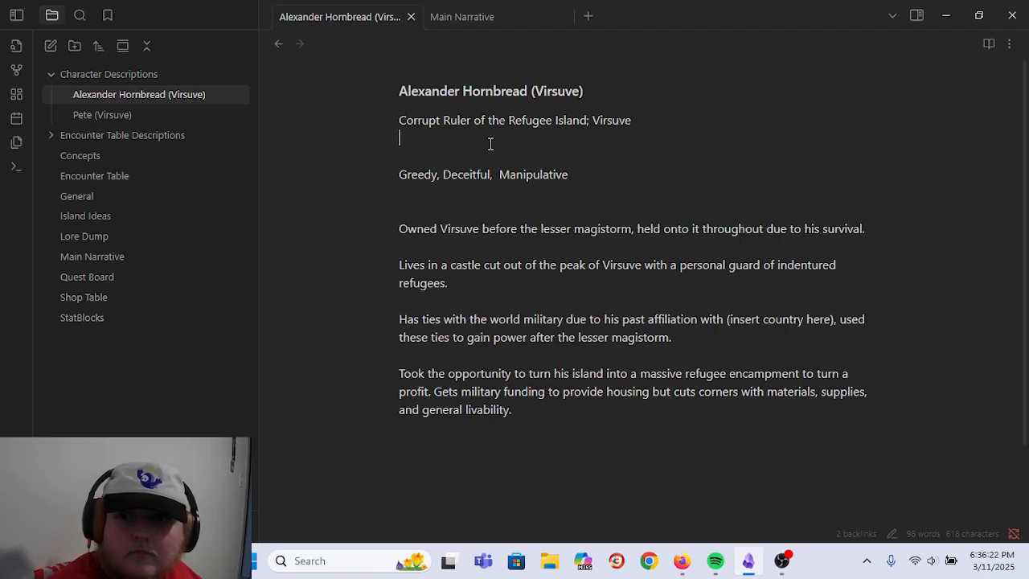
key("Return")
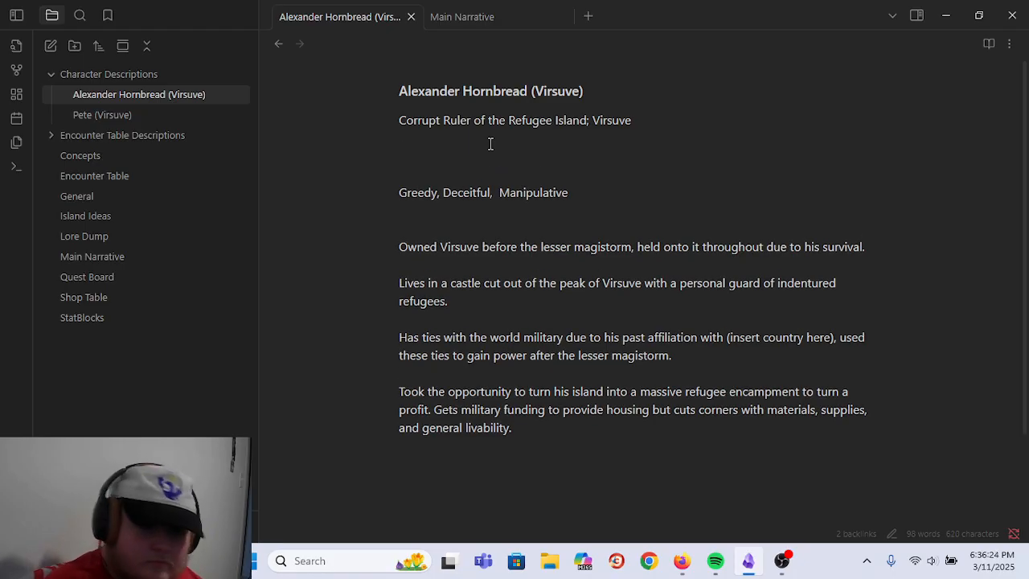
type("Middle aged")
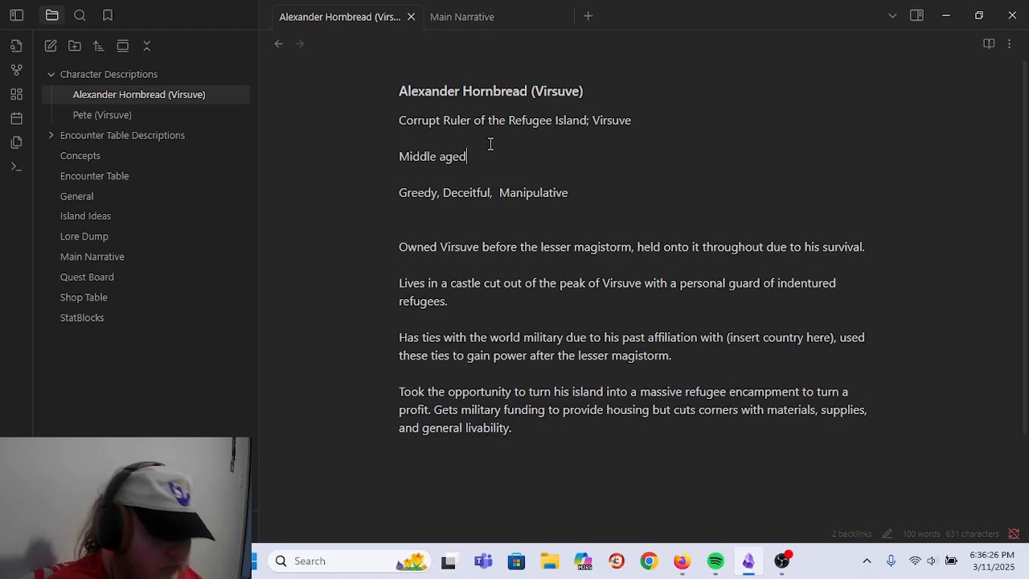
type(" white man, i")
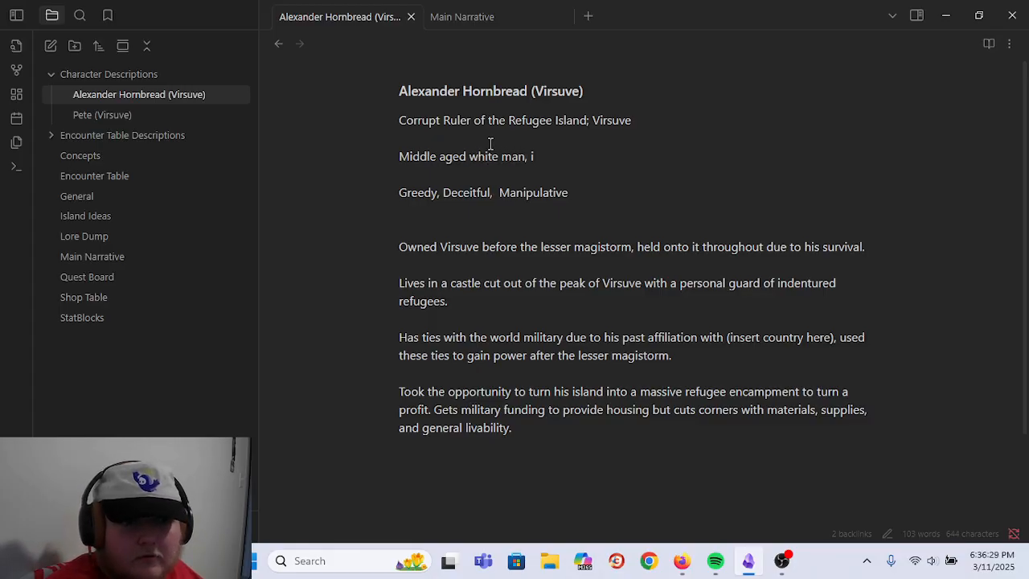
key("BackSpace")
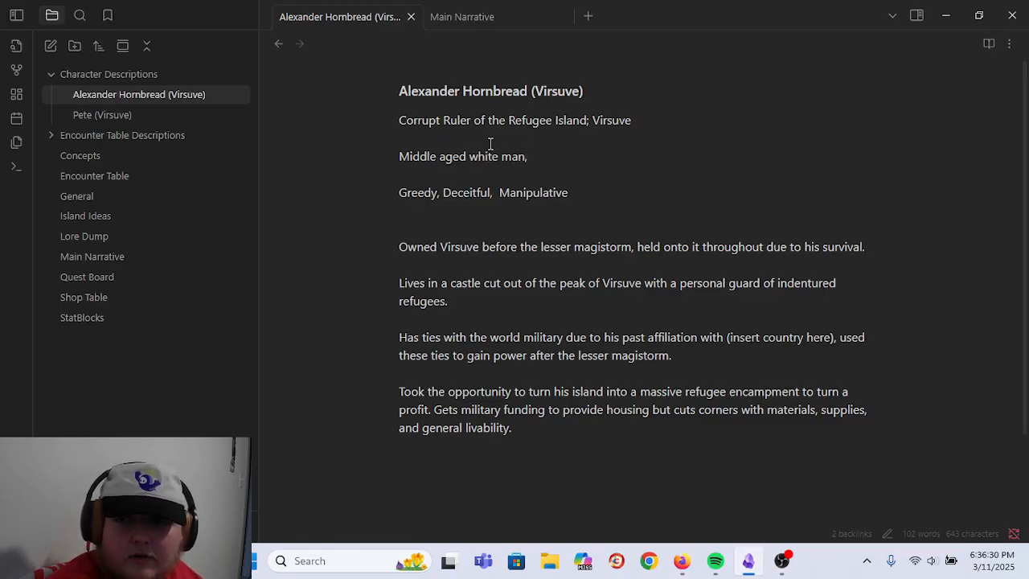
type("with ")
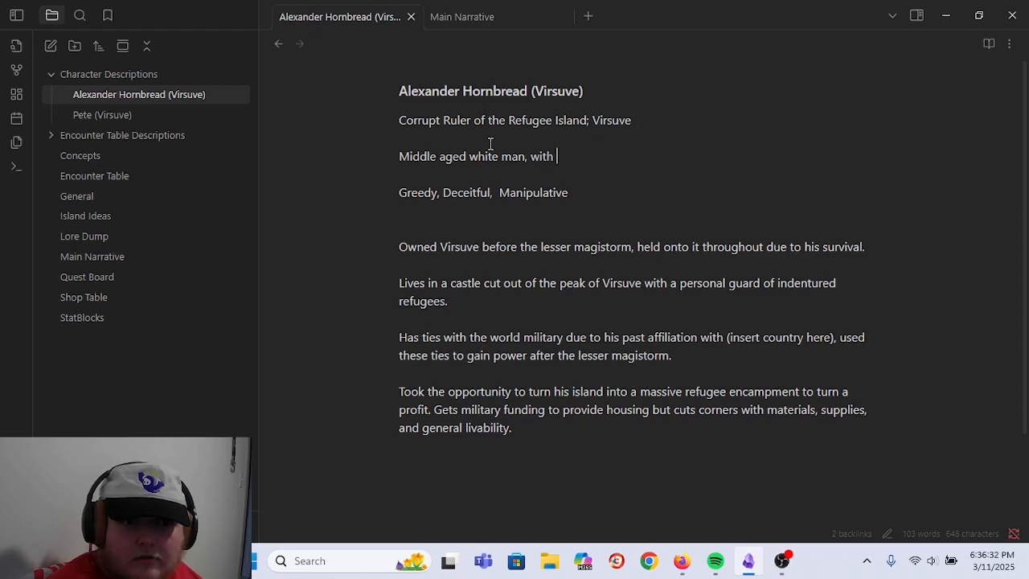
type("a shor")
key("BackSpace")
key("BackSpace")
key("BackSpace")
key("BackSpace")
key("BackSpace")
key("BackSpace")
key("BackSpace")
key("BackSpace")
key("BackSpace")
key("BackSpace")
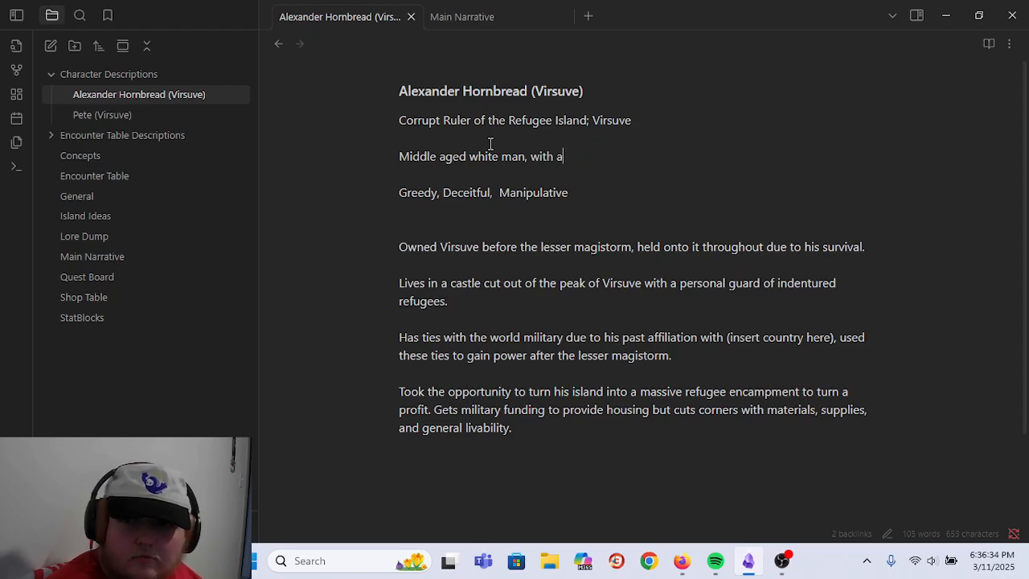
type("ith a short")
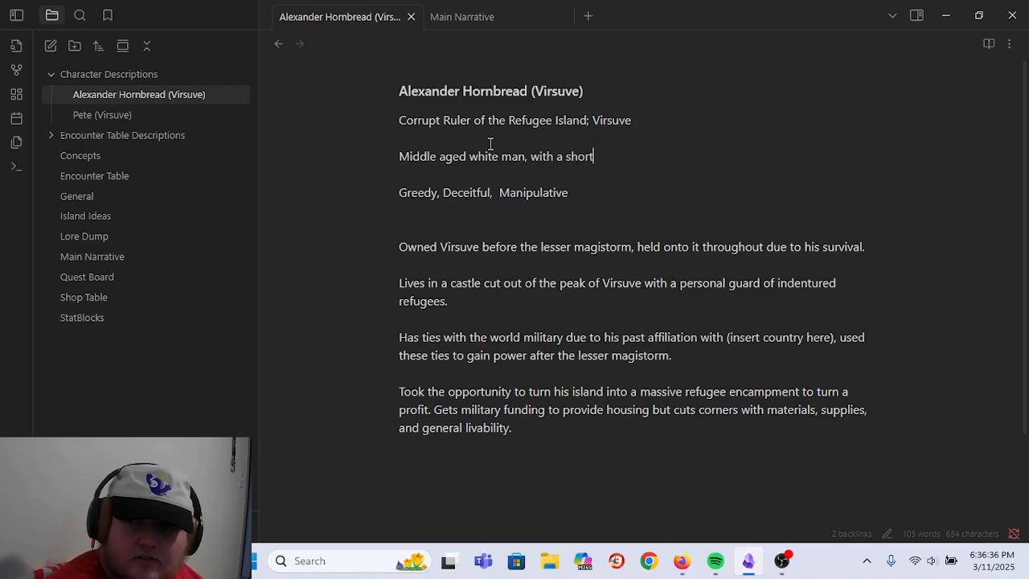
- Finish Alexander's appearance line with "stature and a balding head with a combover.", correcting the spelling of "combover"
type(" statue")
key("BackSpace")
type("re and ")
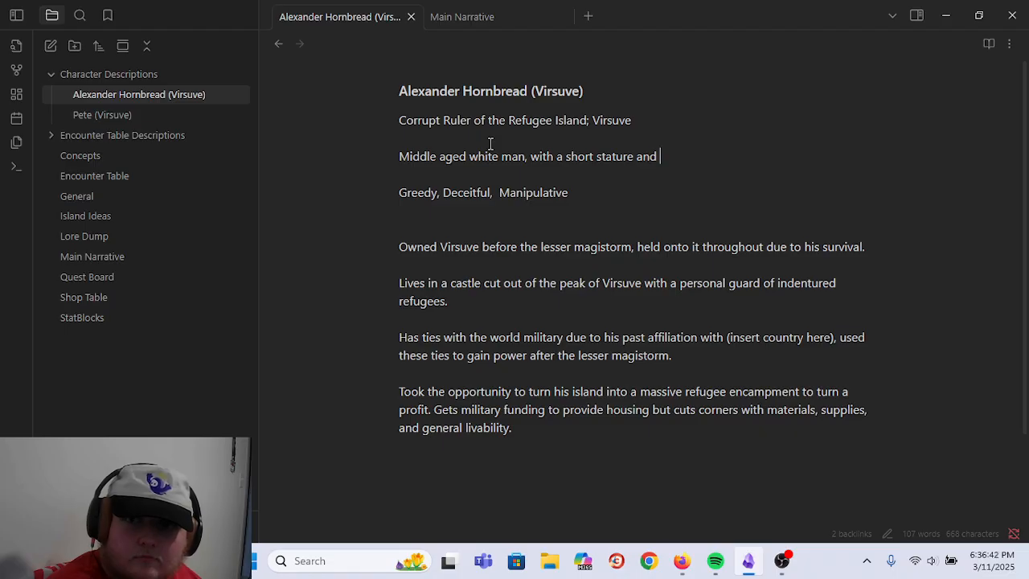
type("a baldi")
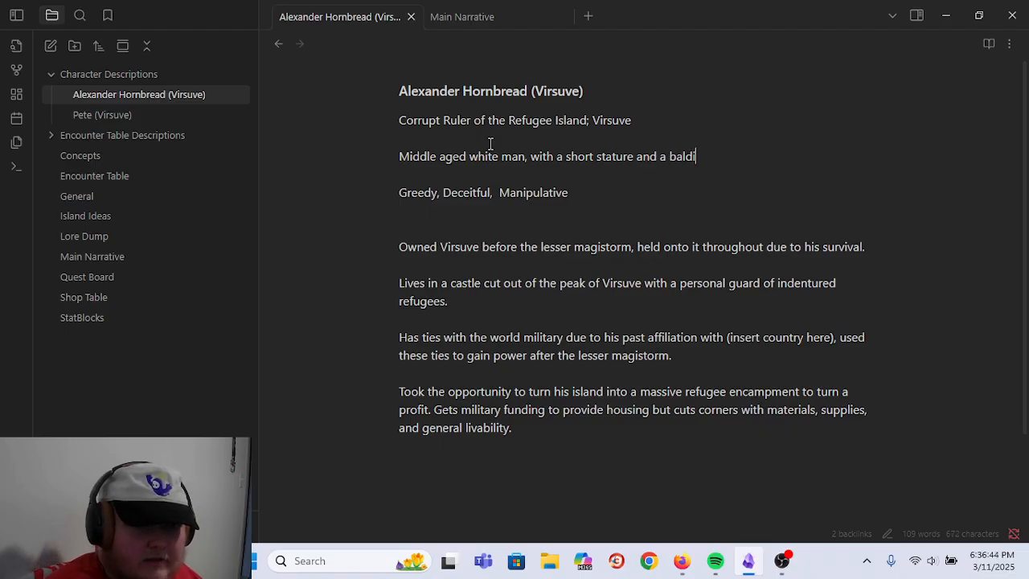
type("ng head with a c")
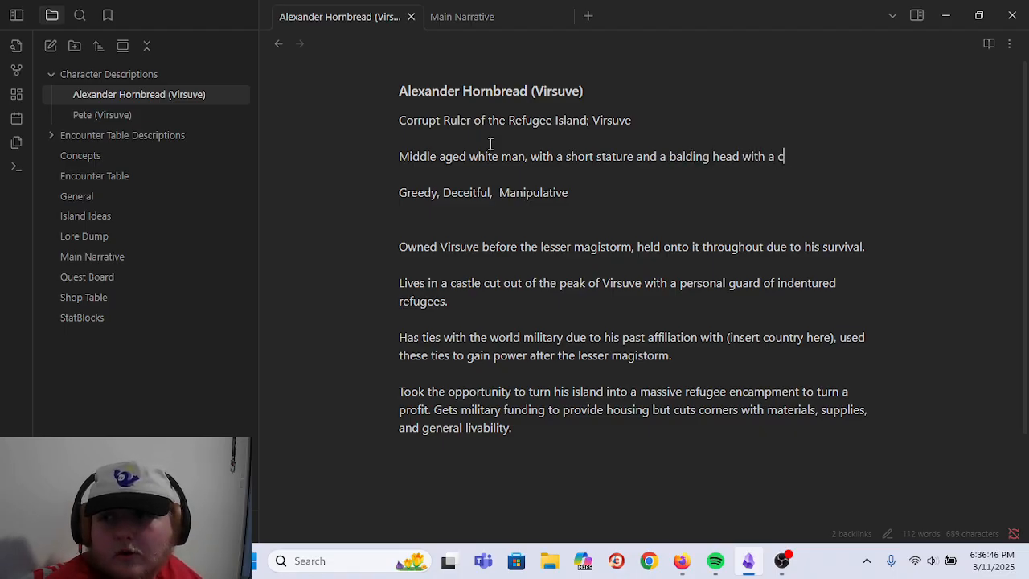
type("omeover.")
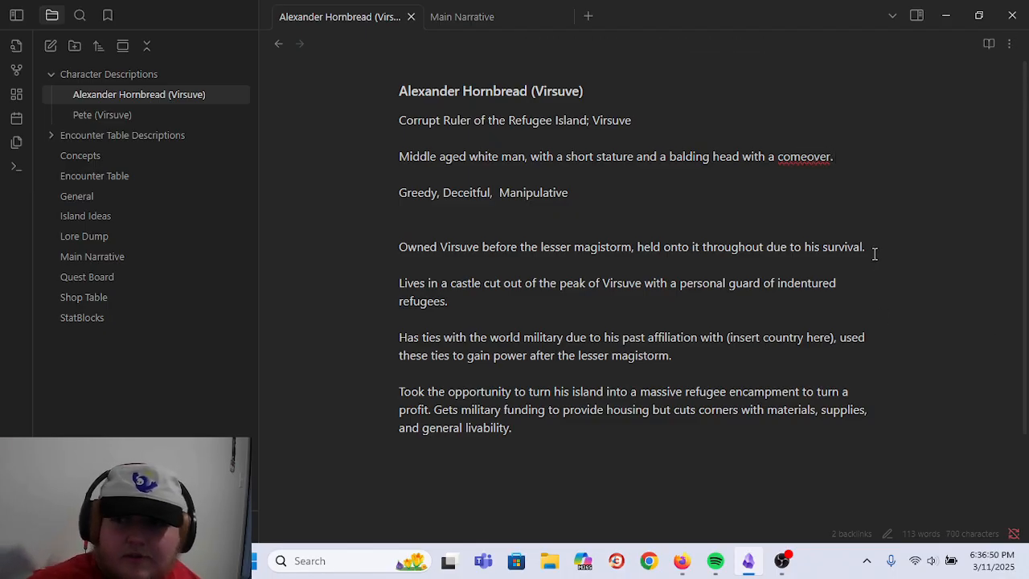
right_click(792, 157)
left_click(880, 191)
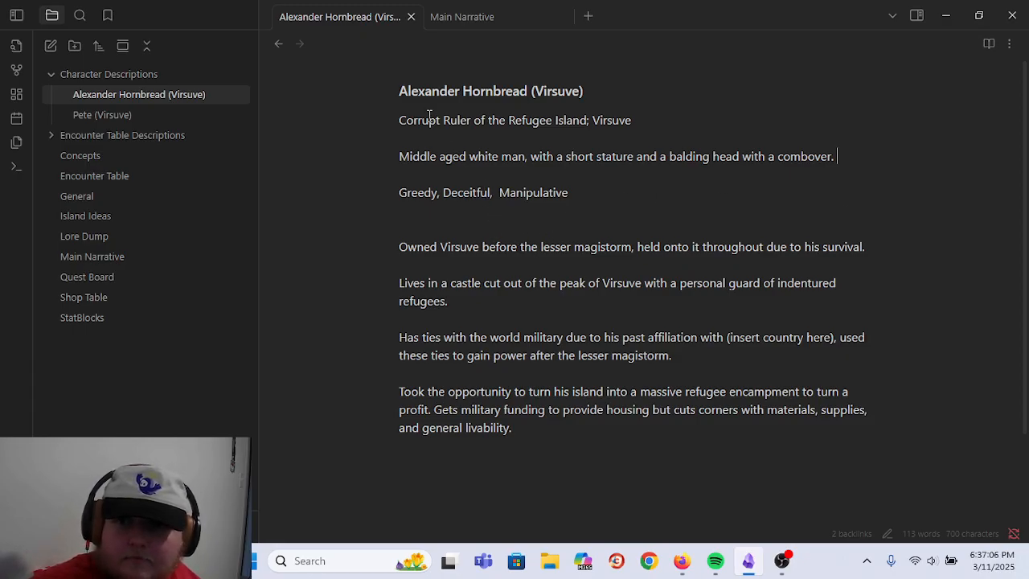
- Insert a blank line above the "Corrupt Ruler" line in the Alexander Hornbread note
left_click(400, 120)
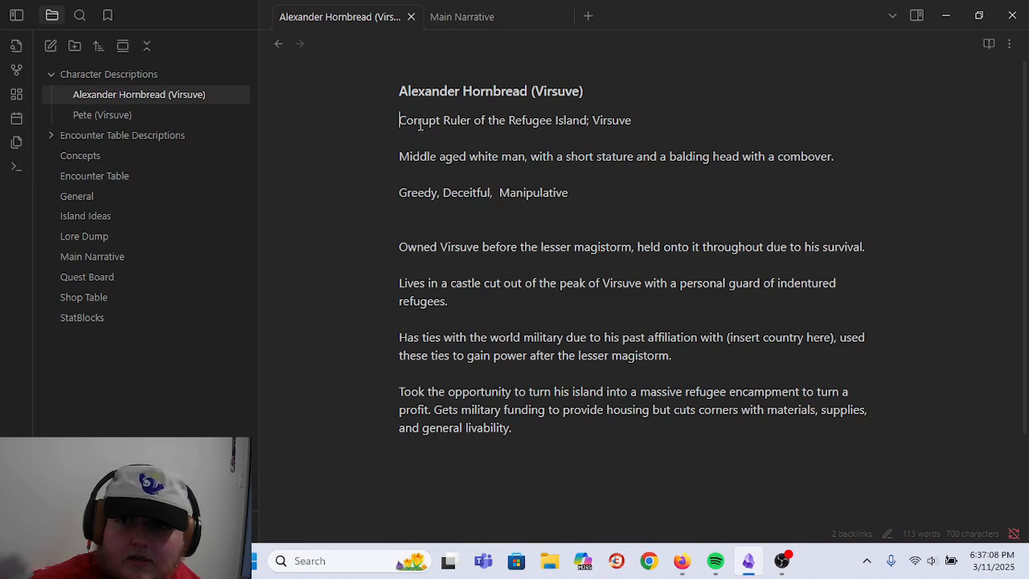
key("Return")
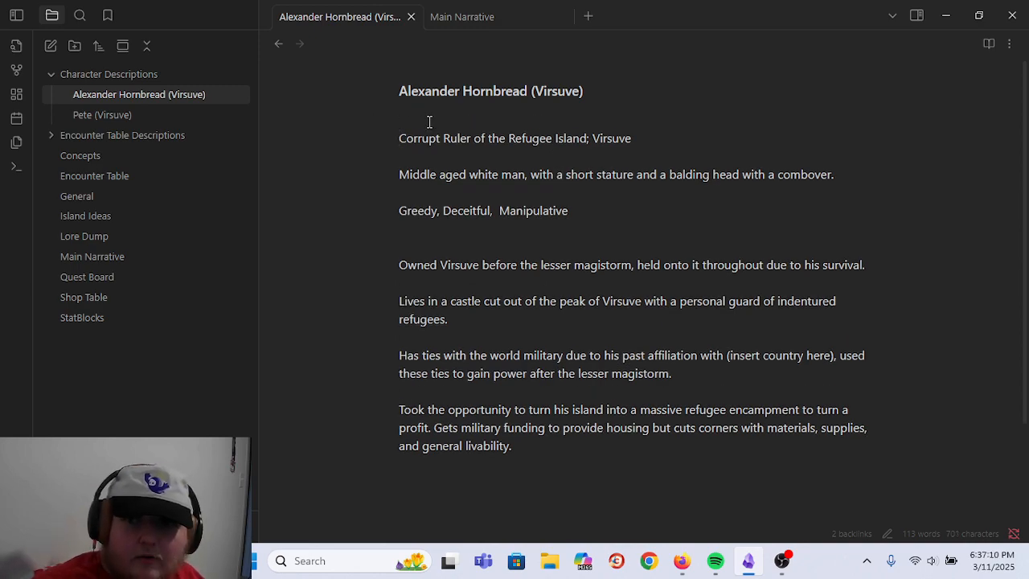
left_click(404, 254)
left_click(395, 260)
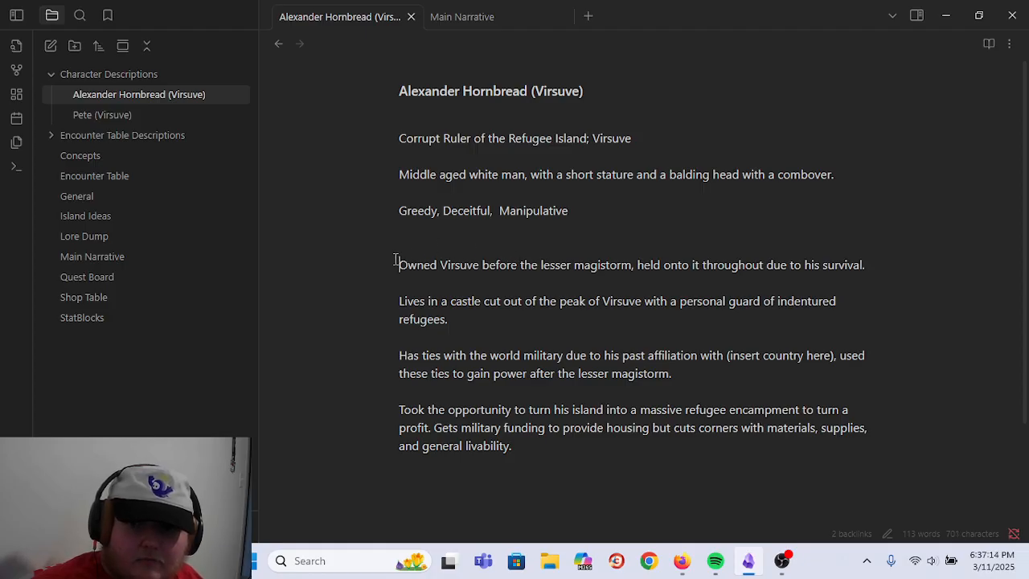
- In the Pete note, capitalize "Conniving" and complete the traits line with "Courageous, Robin hood type beat."
left_click(194, 115)
left_click(541, 127)
left_click(495, 149)
key("Left")
key("Left")
key("Left")
key("Left")
key("Left")
key("Left")
key("Left")
key("Left")
key("Left")
key("BackSpace")
type("C")
key("Right")
key("Right")
type("Courageous, Robin hood typ")
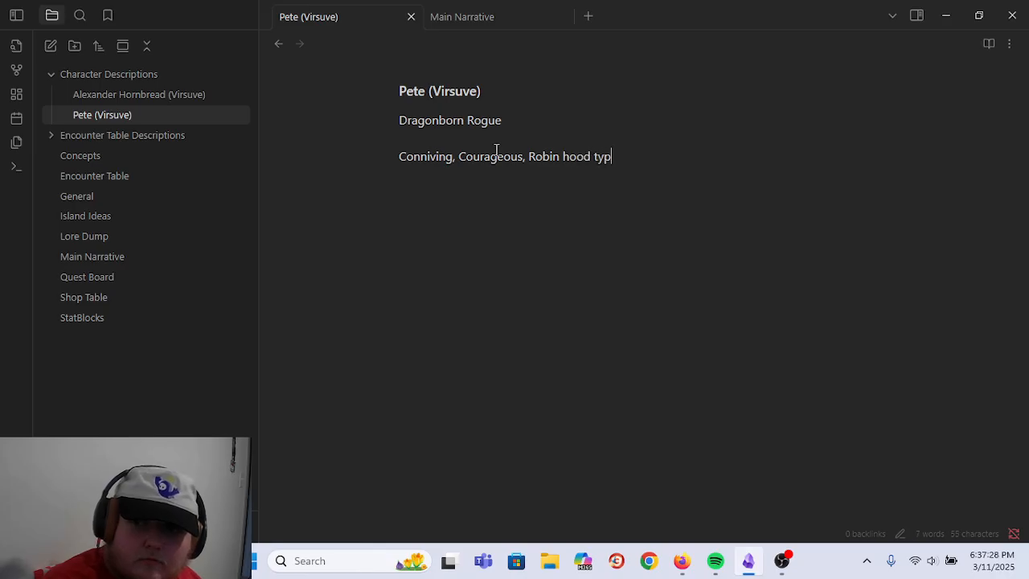
type("e beat.")
- Make room for a new description line between "Dragonborn Rogue" and the traits line in Pete's note
key("Up")
key("Return")
key("Up")
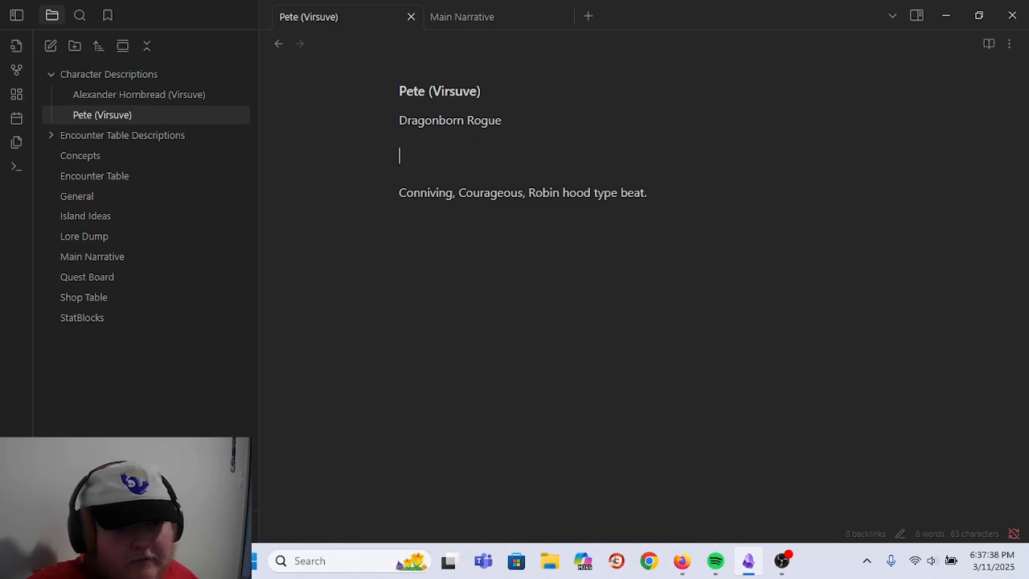
key("alt+Tab")
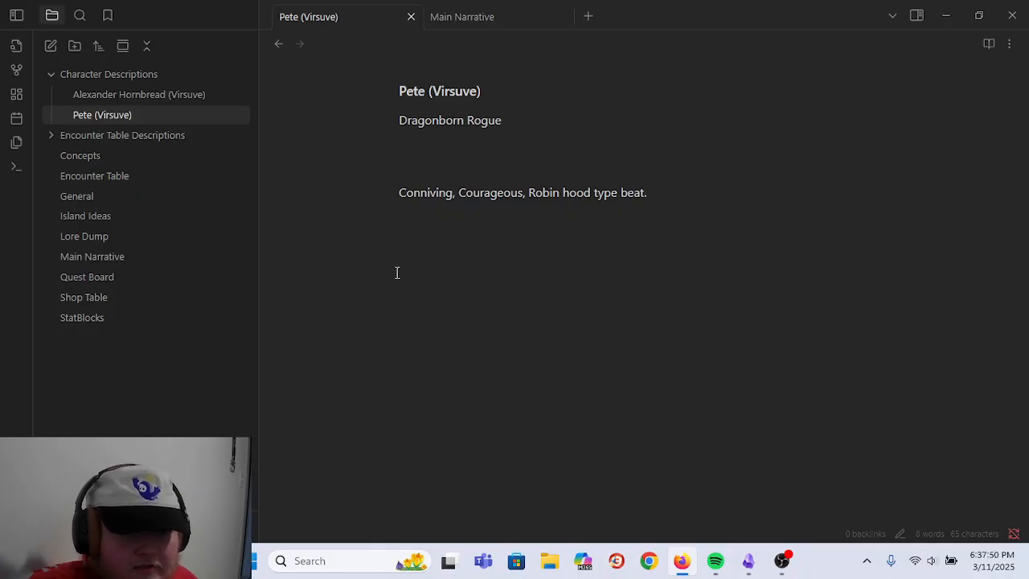
left_click(510, 145)
left_click(501, 175)
left_click(501, 163)
type("Blue scaly ")
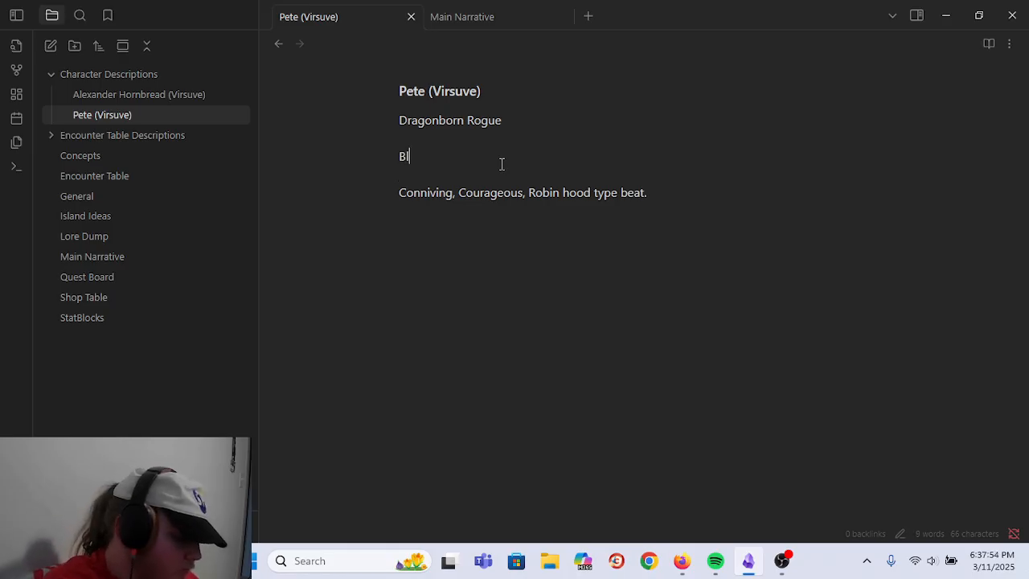
type("skin, covered")
key("BackSpace")
key("BackSpace")
key("BackSpace")
key("BackSpace")
key("BackSpace")
key("BackSpace")
key("BackSpace")
key("BackSpace")
key("BackSpace")
key("BackSpace")
key("BackSpace")
key("BackSpace")
key("BackSpace")
key("BackSpace")
key("BackSpace")
key("BackSpace")
key("BackSpace")
key("BackSpace")
key("BackSpace")
key("BackSpace")
key("BackSpace")
key("BackSpace")
key("BackSpace")
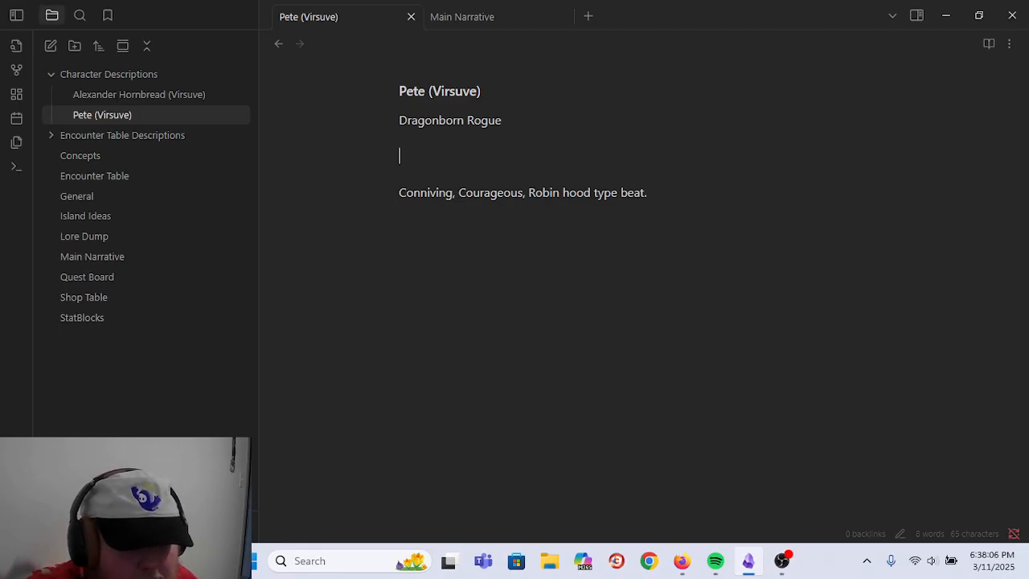
- Between Pete's class and traits lines, write the appearance line "6ft 3in blue scaled dragon born, covered in dark robes"
key("alt+Tab")
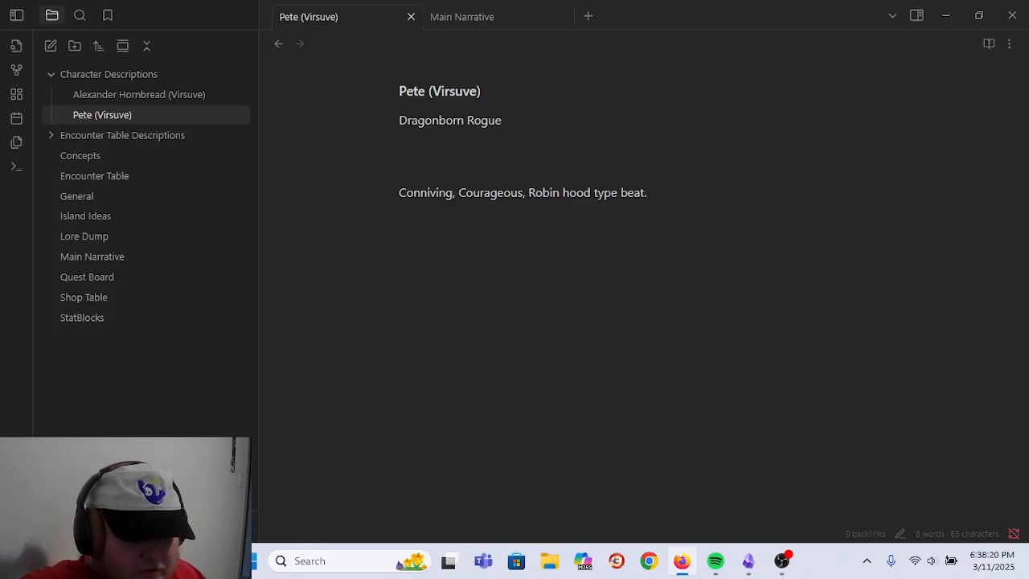
left_click(471, 143)
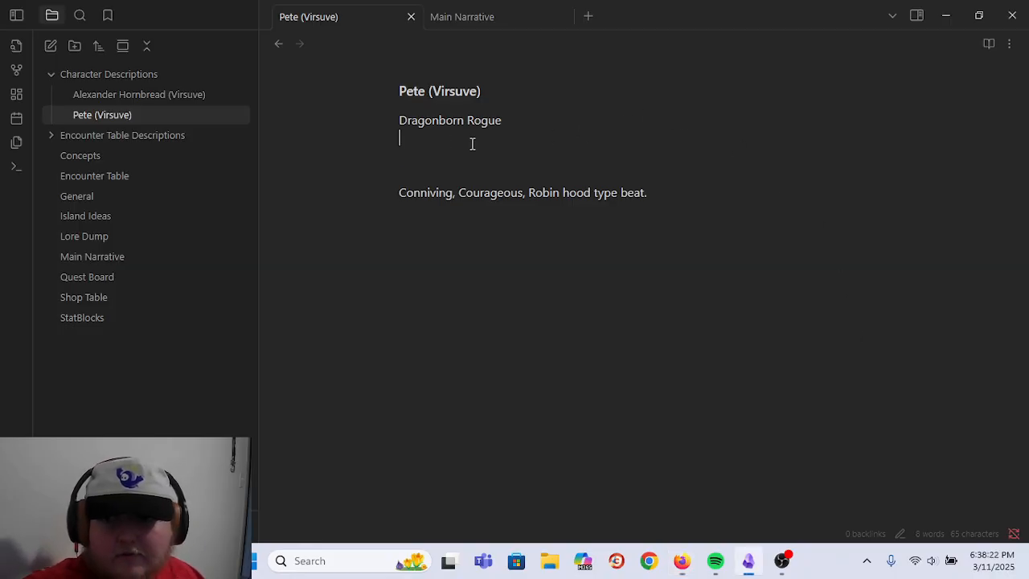
left_click(501, 162)
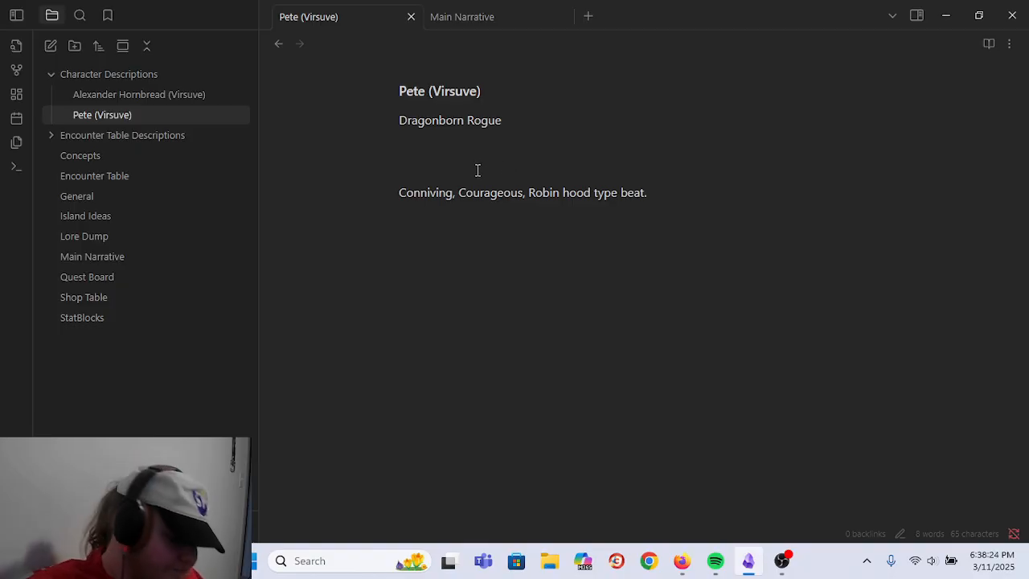
type("6ft ")
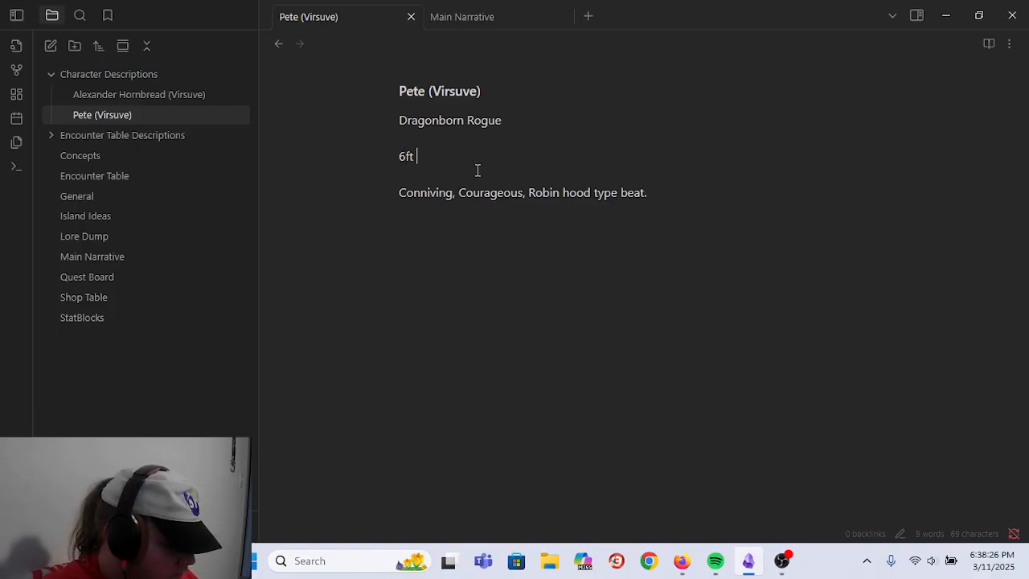
type("3in ")
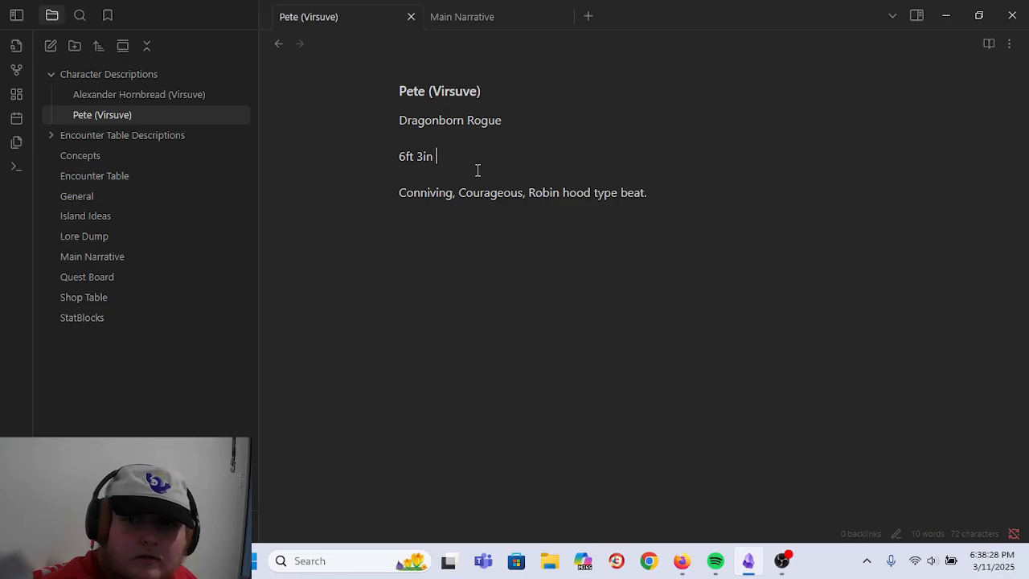
type("blue scaled")
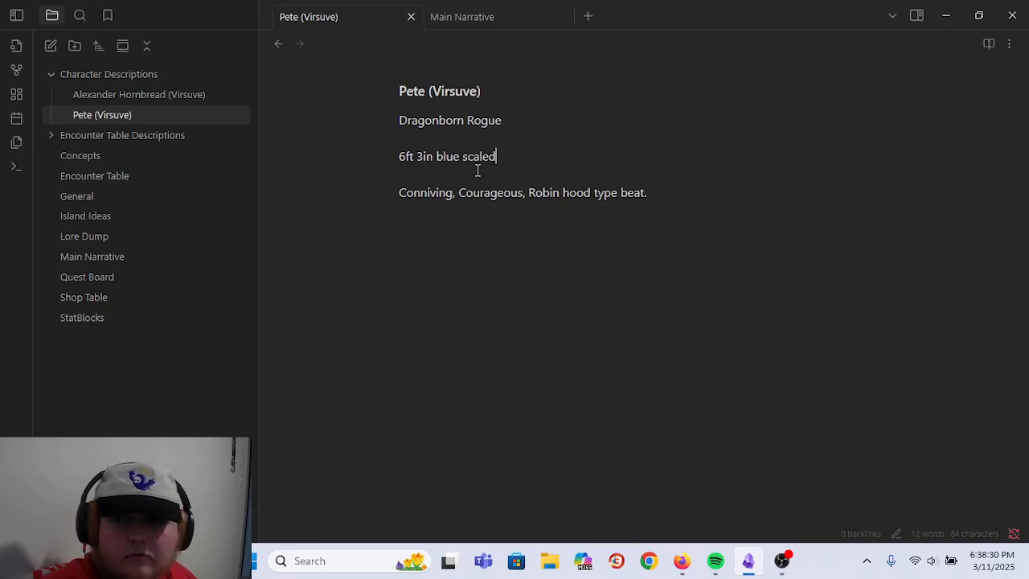
type(" dragon born, covered in d")
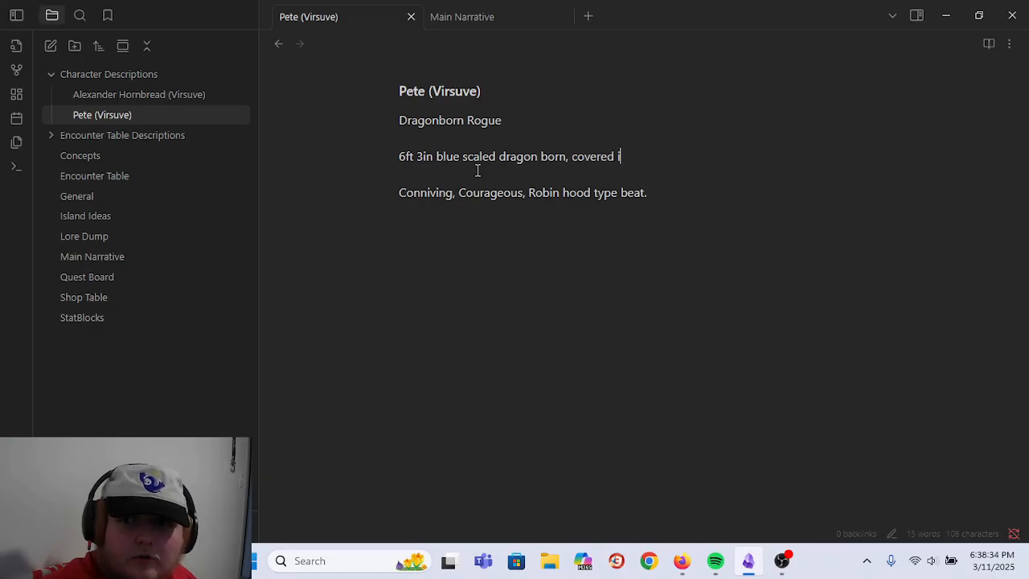
type("ark robes")
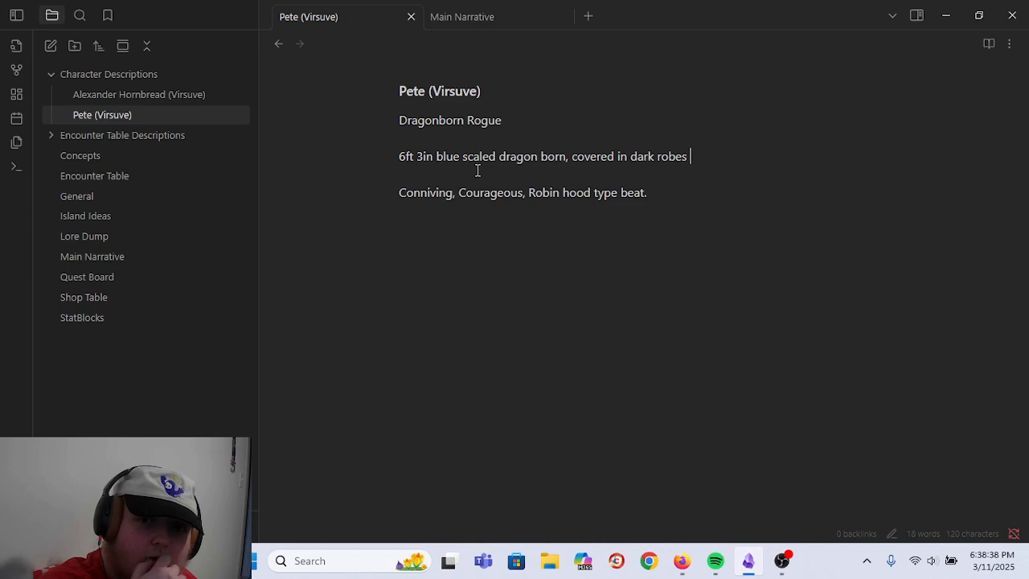
- Reword the robes phrase ending Pete's appearance line to "layered in dark robes in order to"
key("BackSpace")
key("BackSpace")
key("BackSpace")
key("BackSpace")
key("BackSpace")
key("BackSpace")
key("BackSpace")
key("BackSpace")
key("BackSpace")
key("BackSpace")
key("BackSpace")
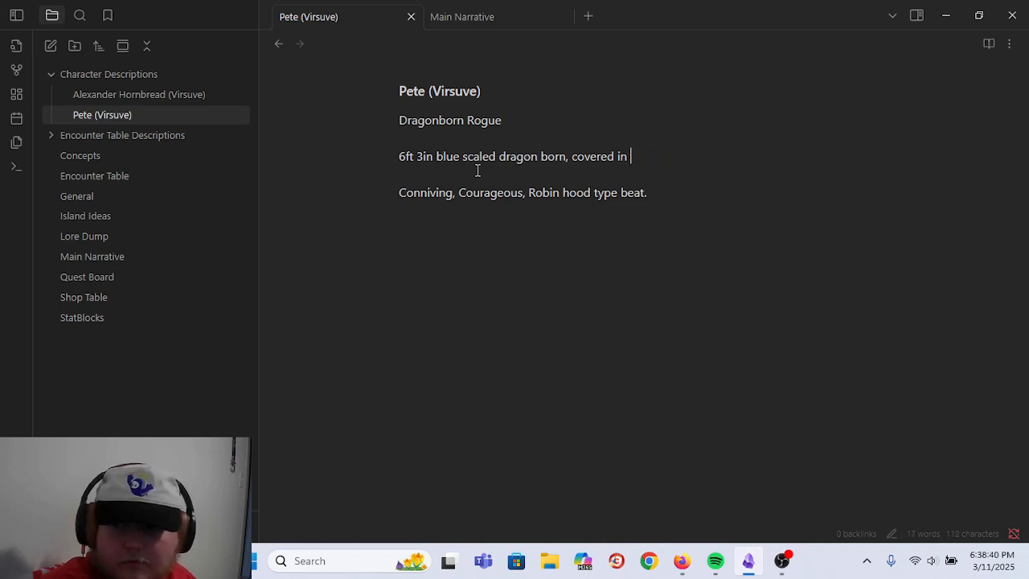
key("BackSpace")
key("BackSpace")
key("BackSpace")
key("BackSpace")
key("BackSpace")
key("BackSpace")
key("BackSpace")
key("BackSpace")
key("BackSpace")
key("BackSpace")
type("layered in dark o")
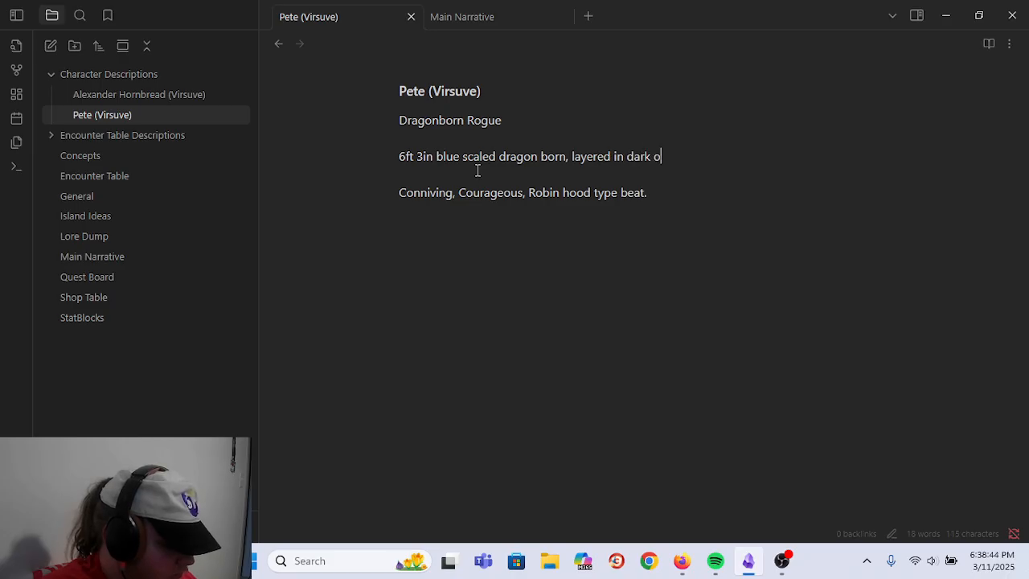
key("BackSpace")
type("robes in o")
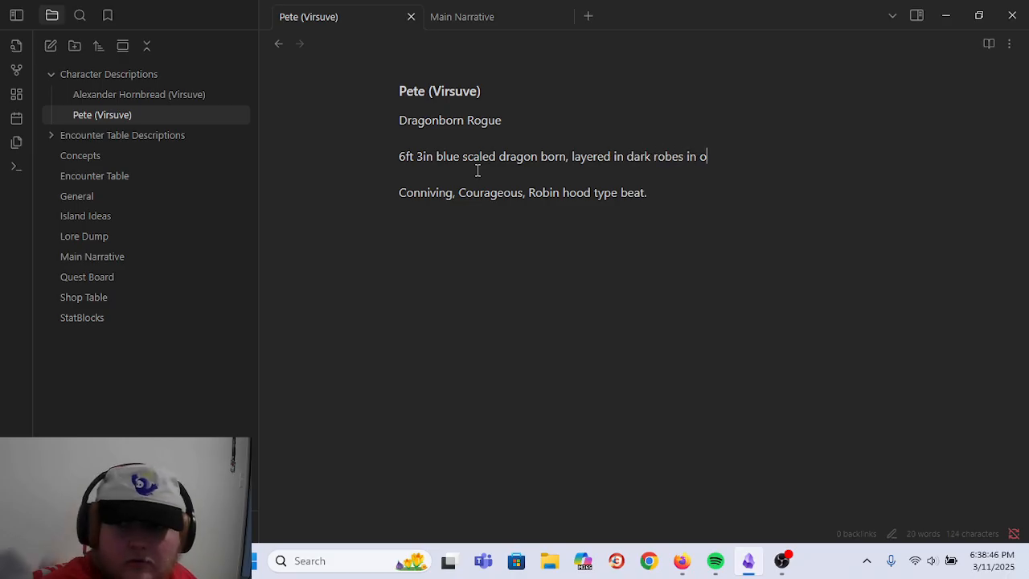
type("rder to ")
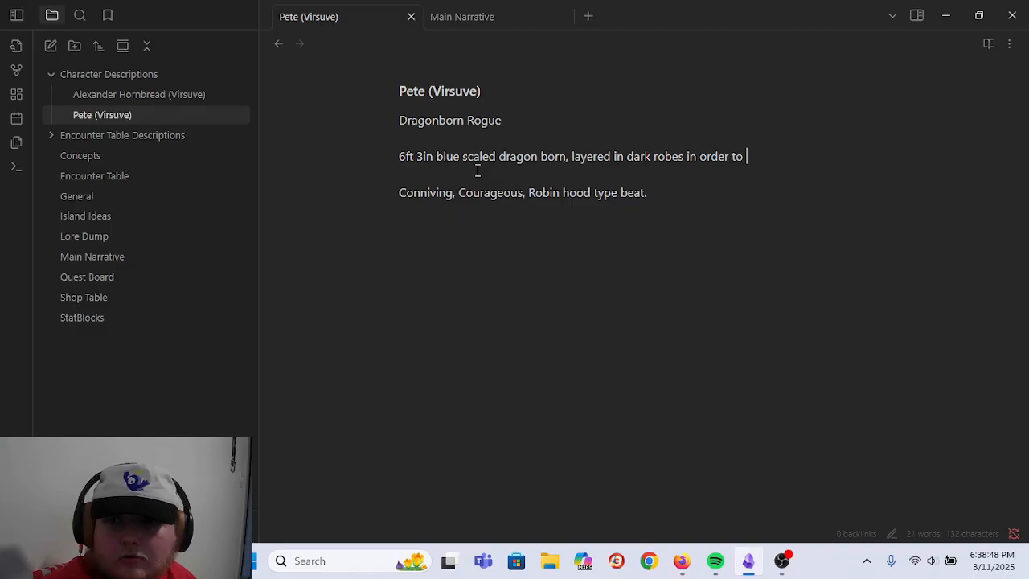
type("Hide his pre")
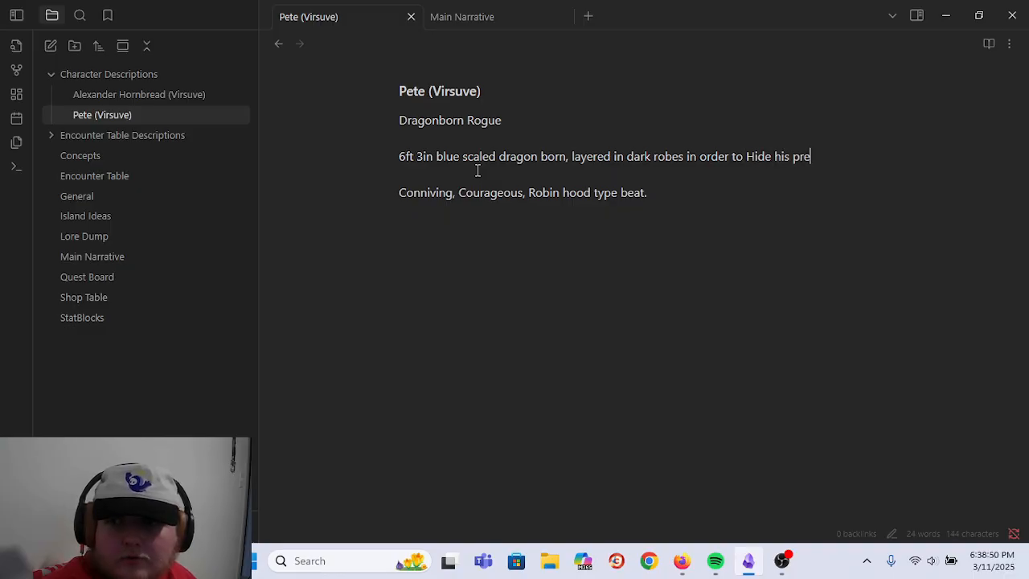
type("sence.")
key("BackSpace")
key("BackSpace")
key("BackSpace")
key("BackSpace")
key("BackSpace")
key("BackSpace")
key("BackSpace")
key("BackSpace")
key("BackSpace")
key("BackSpace")
key("BackSpace")
key("BackSpace")
key("BackSpace")
key("BackSpace")
key("BackSpace")
key("BackSpace")
key("BackSpace")
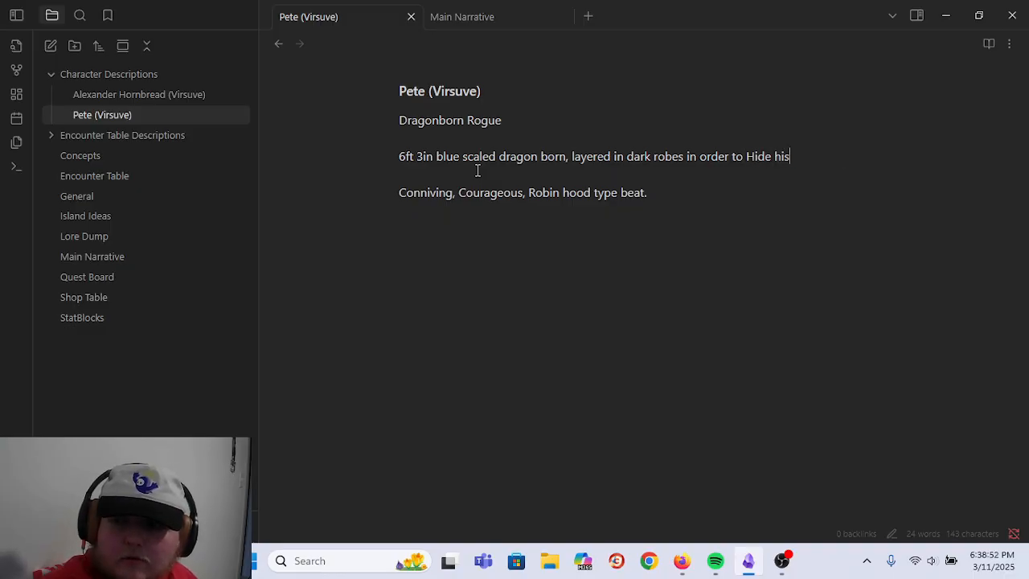
key("BackSpace")
- Finish Pete's appearance line with "hide his appearance."
type("hide his a")
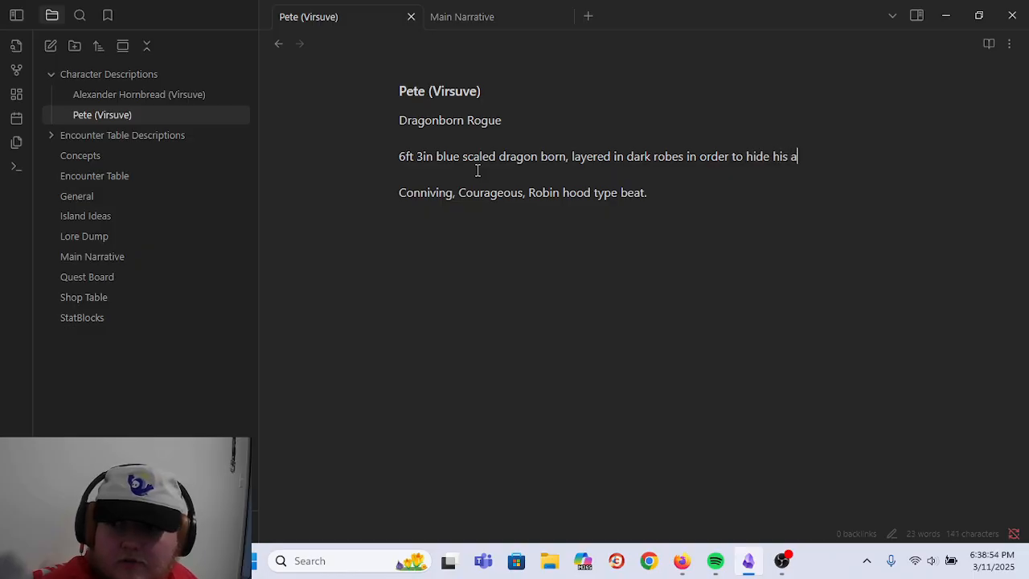
type("ppearance .")
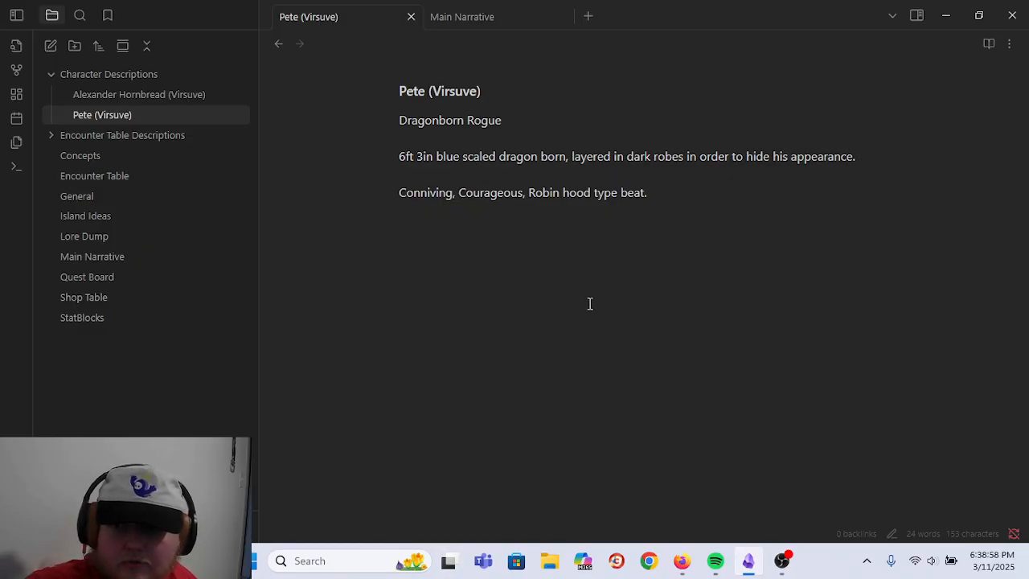
- Below Pete's traits line, leave a blank line and start a new line reading "Found in the dungeon of"
key("Return")
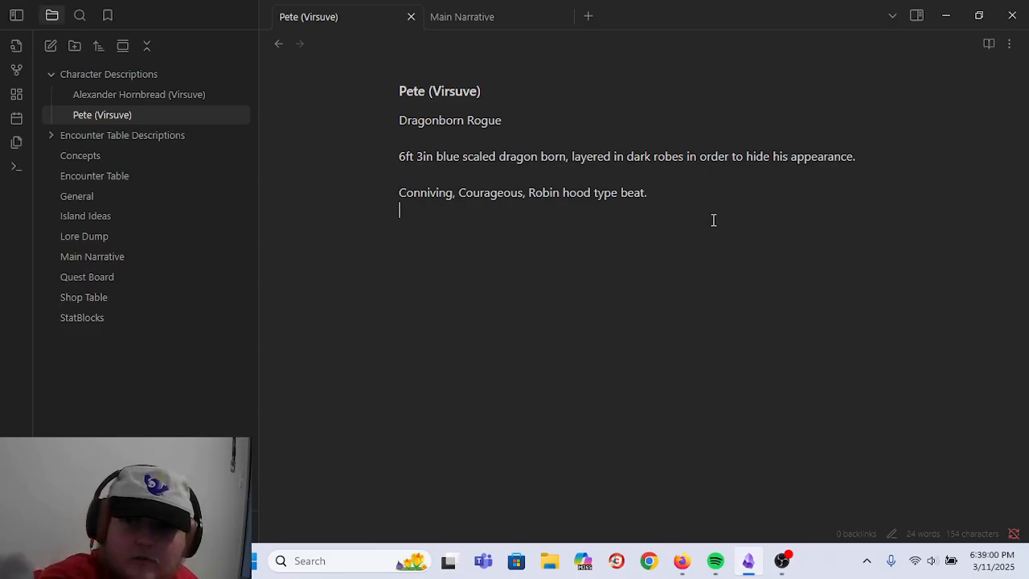
type("F")
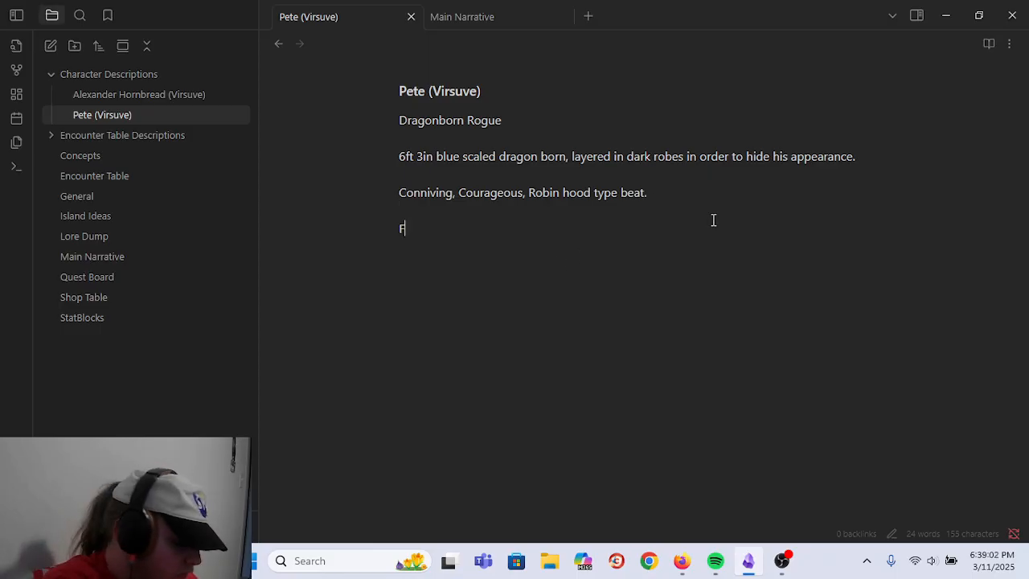
type("ound in the dungeon of")
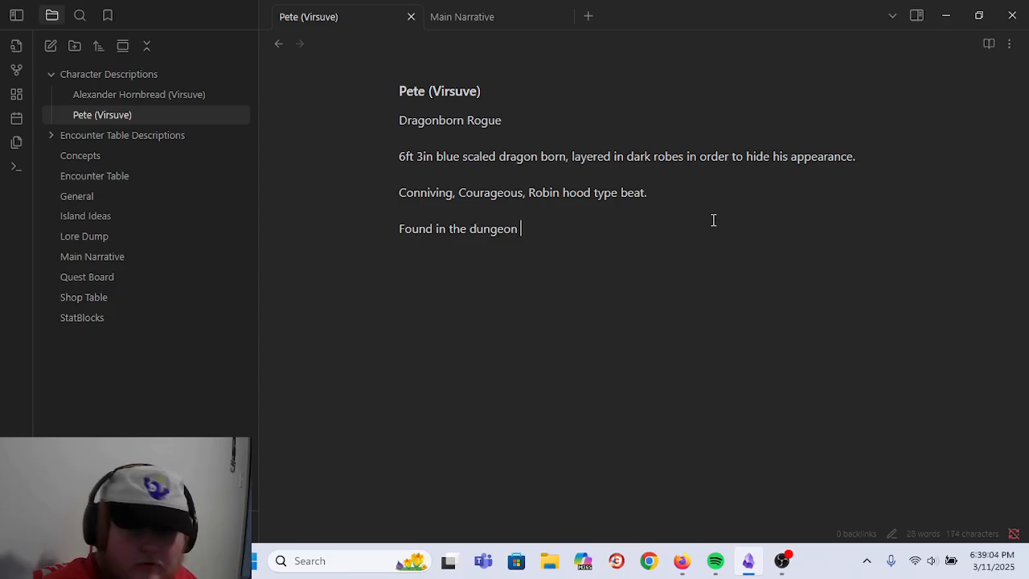
type("A")
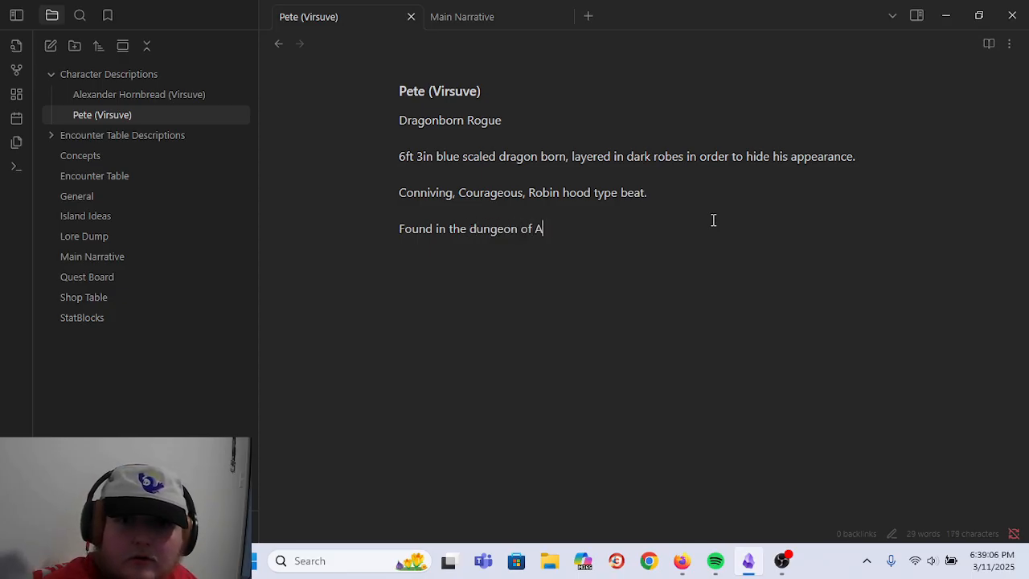
type("Lexander Hornbread")
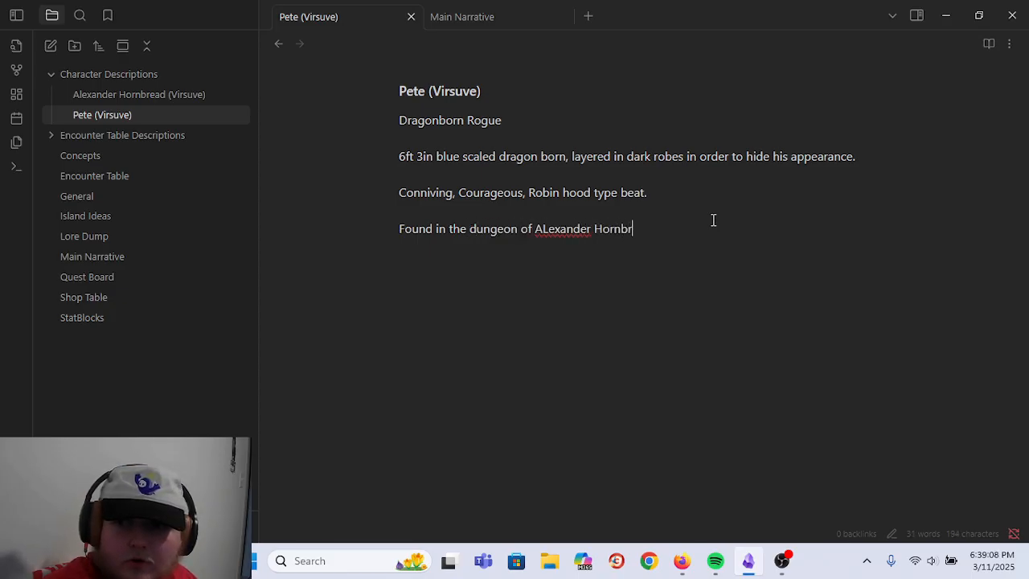
key("BackSpace")
key("BackSpace")
key("BackSpace")
key("BackSpace")
key("BackSpace")
key("BackSpace")
key("BackSpace")
key("BackSpace")
key("BackSpace")
key("BackSpace")
key("BackSpace")
key("BackSpace")
key("BackSpace")
key("BackSpace")
key("BackSpace")
key("BackSpace")
key("BackSpace")
key("BackSpace")
key("BackSpace")
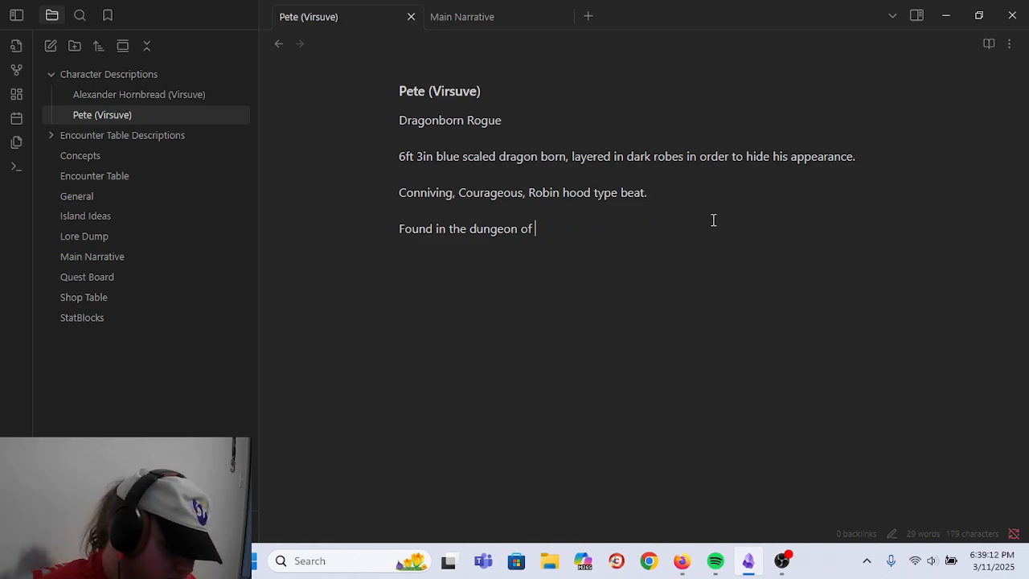
- Continue the dungeon line with an internal link to the "Alexander Hornbread (Virsuve)" note, followed by "'s"
type("[[Alexander HO")
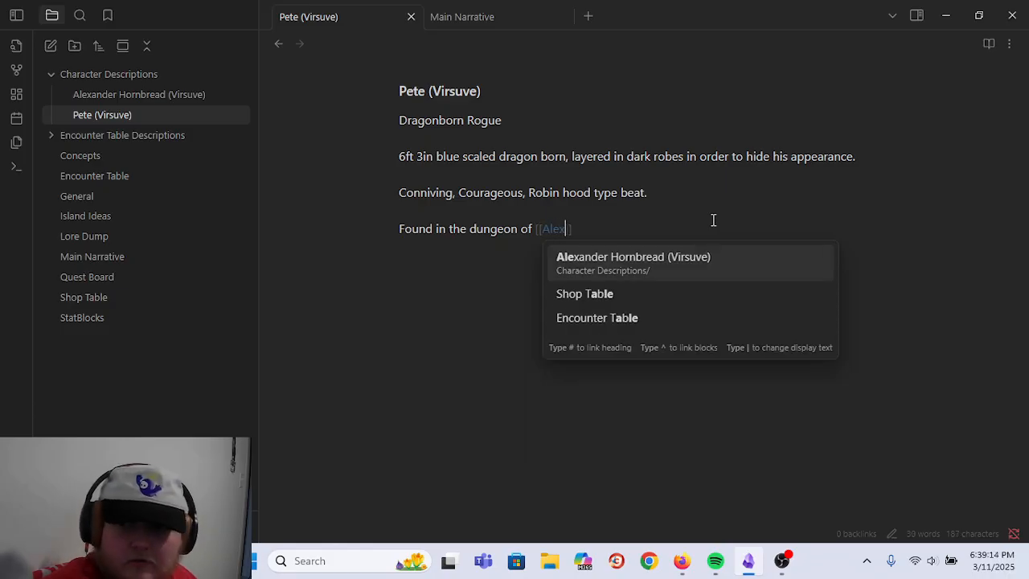
type("rnbread")
key("BackSpace")
key("BackSpace")
key("BackSpace")
key("BackSpace")
key("BackSpace")
key("BackSpace")
key("BackSpace")
key("BackSpace")
type("ornbread")
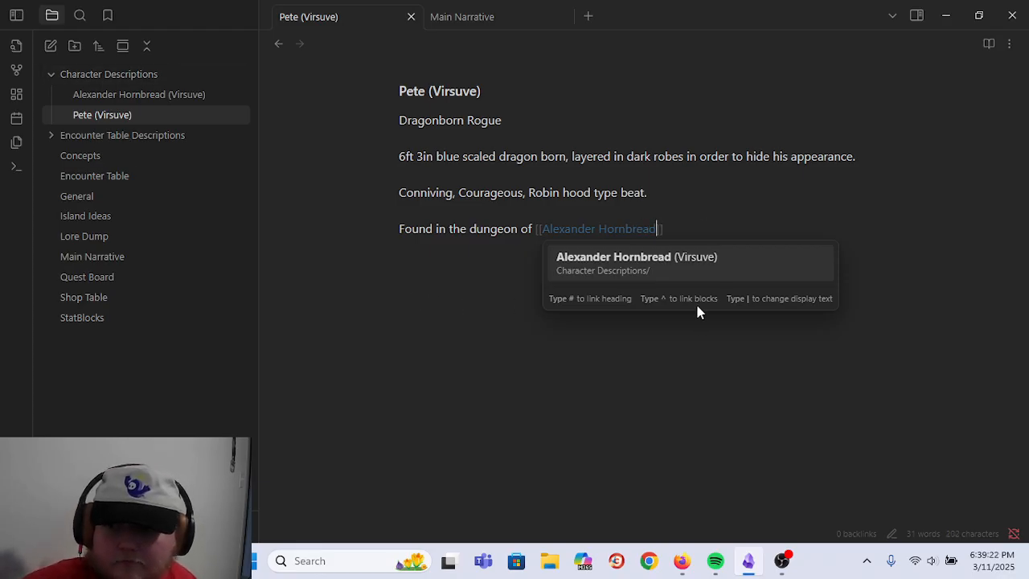
left_click(671, 262)
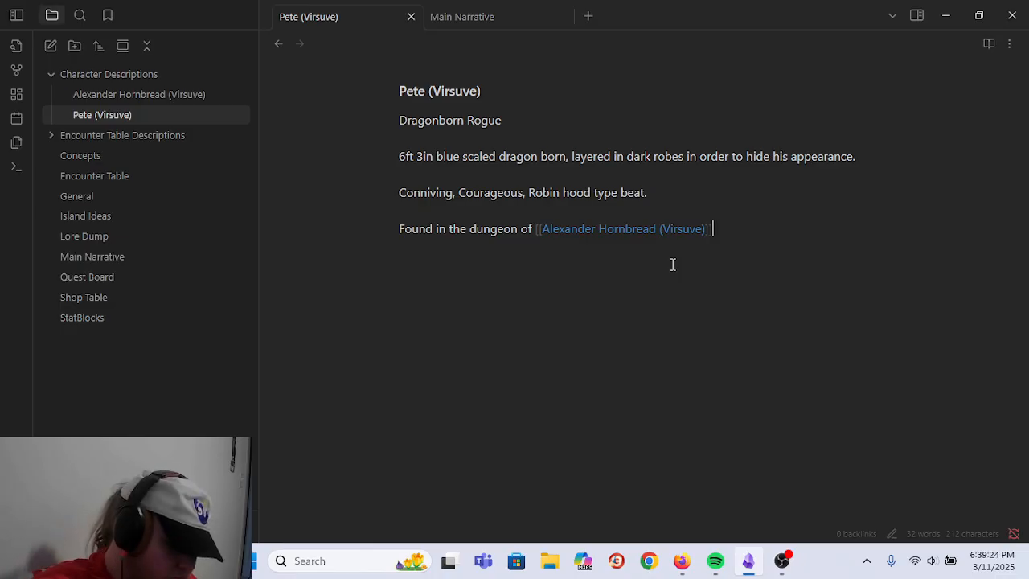
type("'s")
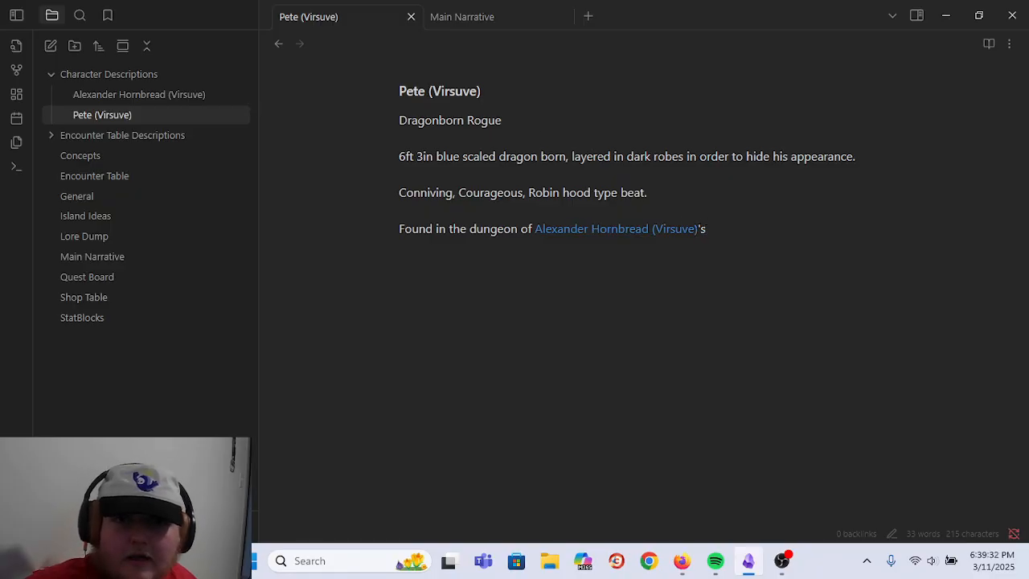
left_click(153, 98)
left_click_drag(605, 90, 528, 92)
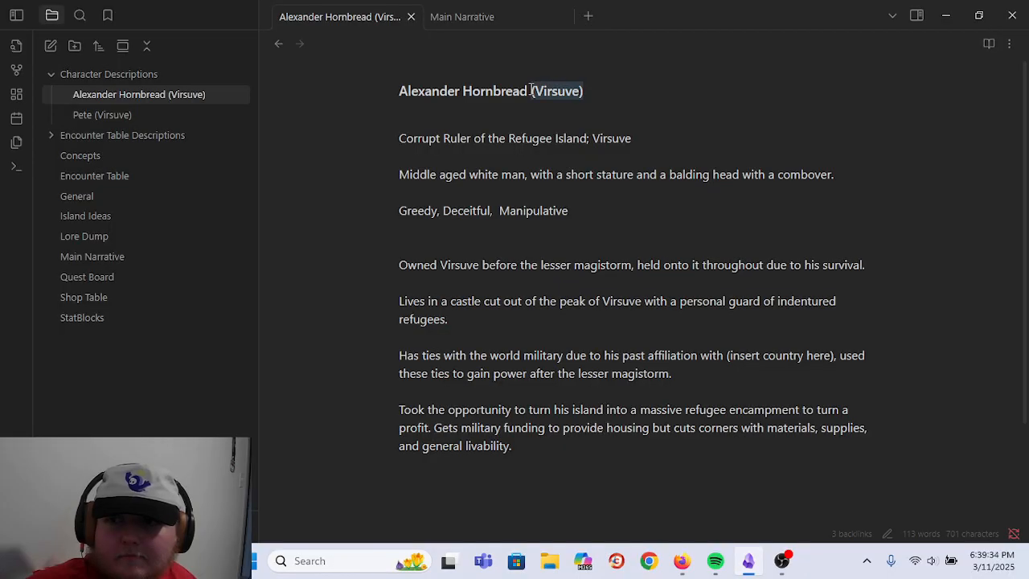
- Remove "(Virsuve)" from the titles of both notes in the Character Descriptions folder
key("BackSpace")
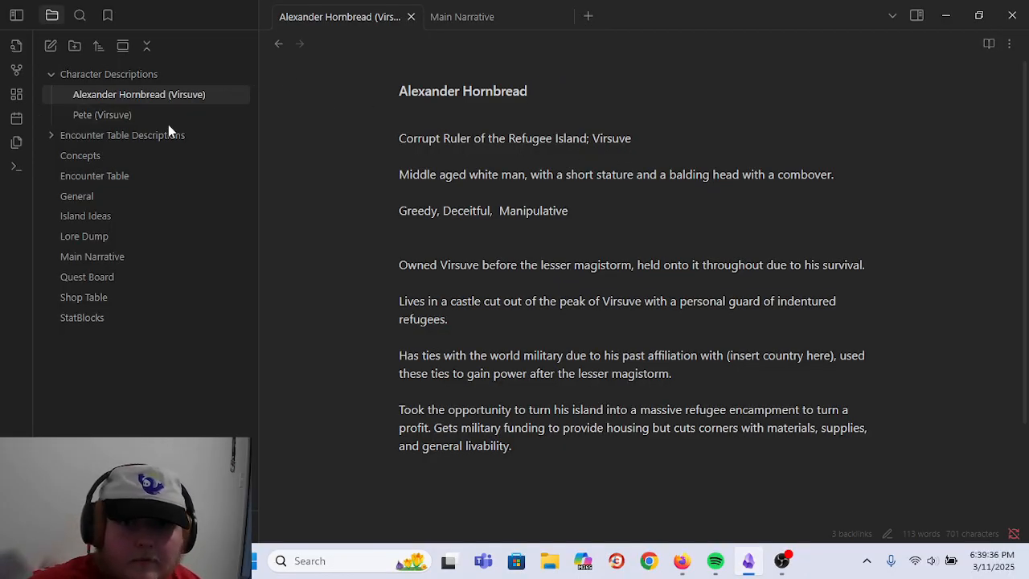
key("Return")
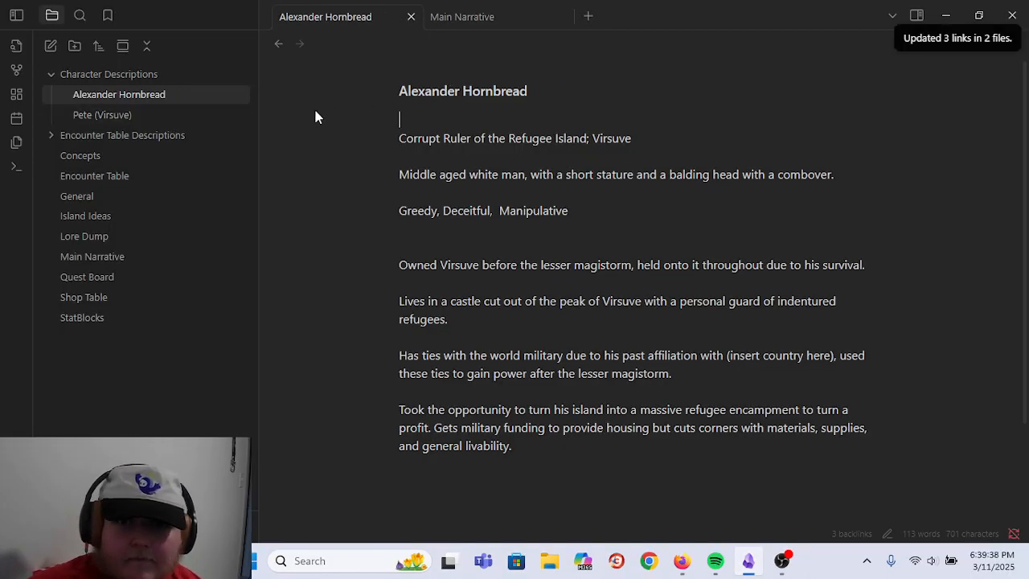
left_click(157, 121)
left_click_drag(485, 93, 435, 94)
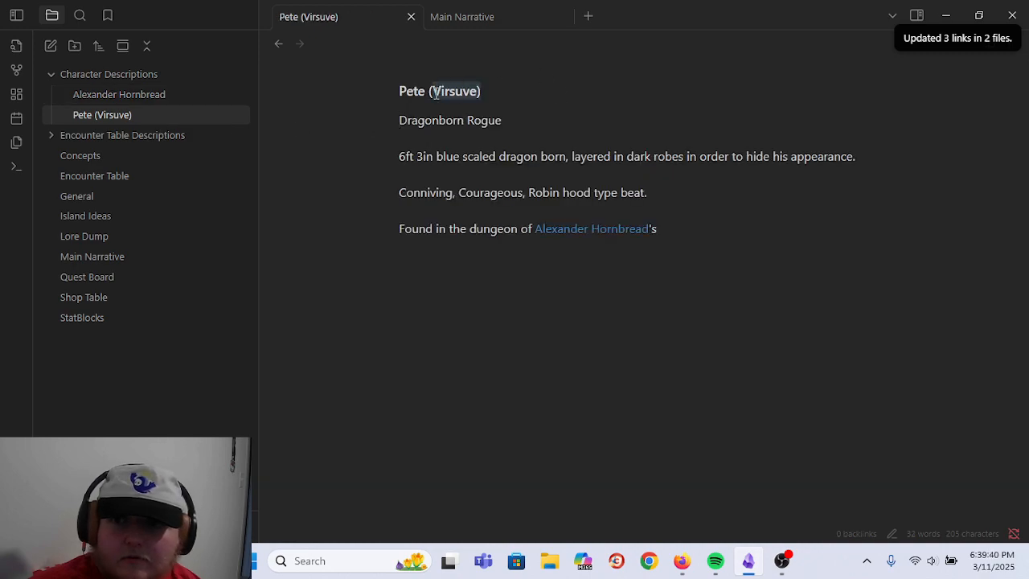
key("BackSpace")
key("BackSpace")
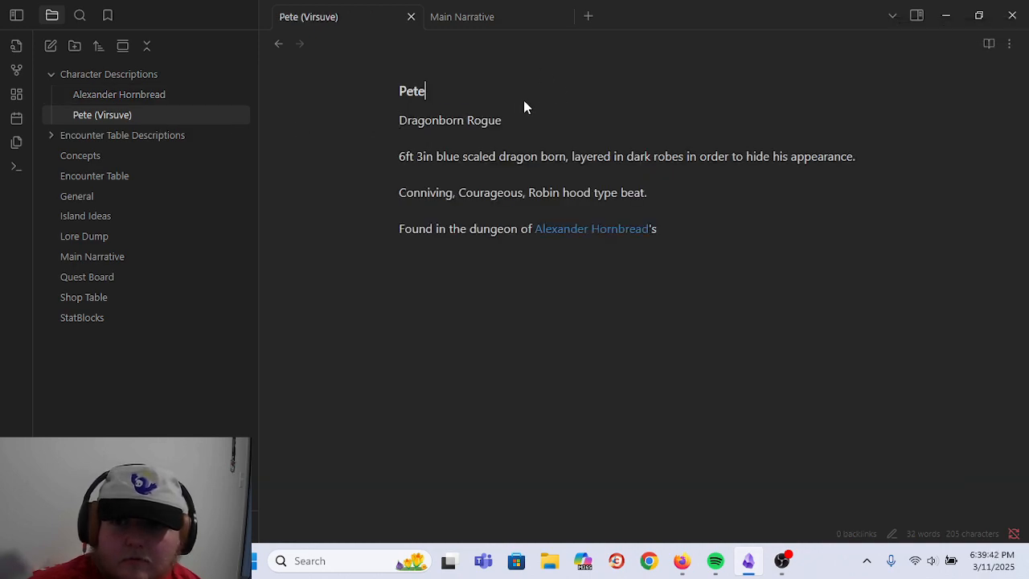
- Complete the dungeon sentence in the Pete note with "castle."
left_click(691, 229)
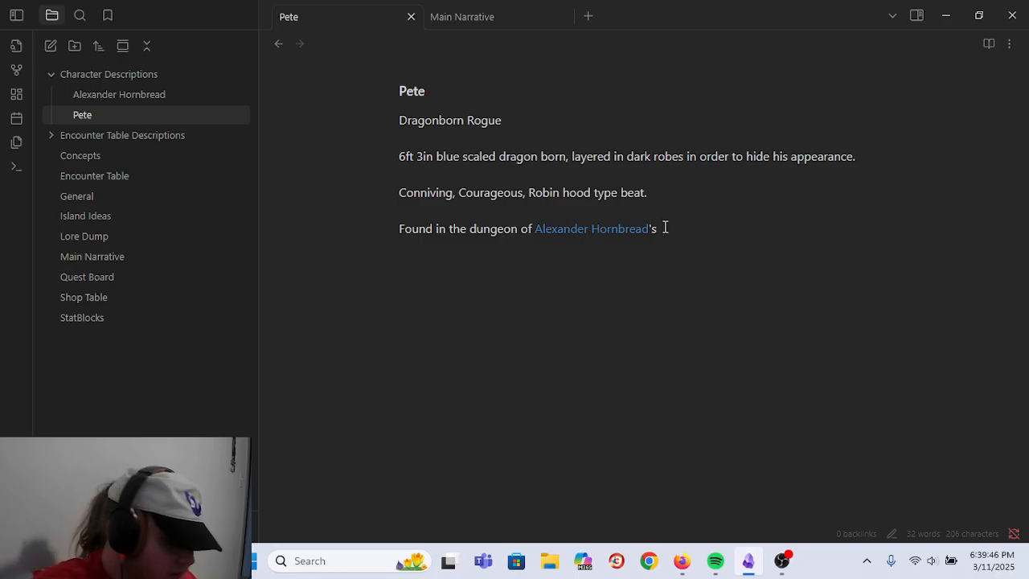
type("castle.")
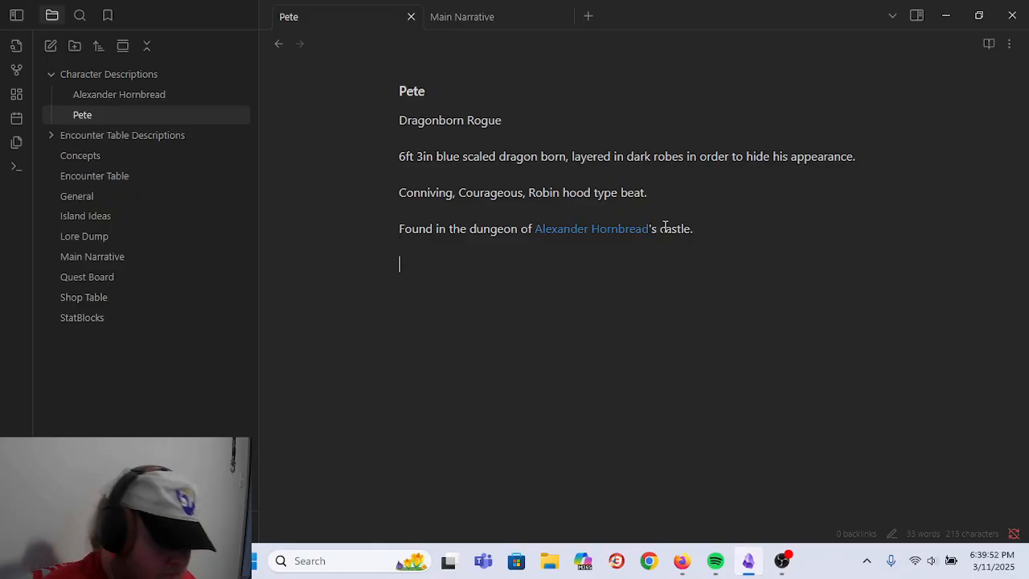
- Add a new paragraph below reading "Was caught stealing supplies from his storehouse, was thrown"
key("Return")
key("Return")
type("Was caught stealing")
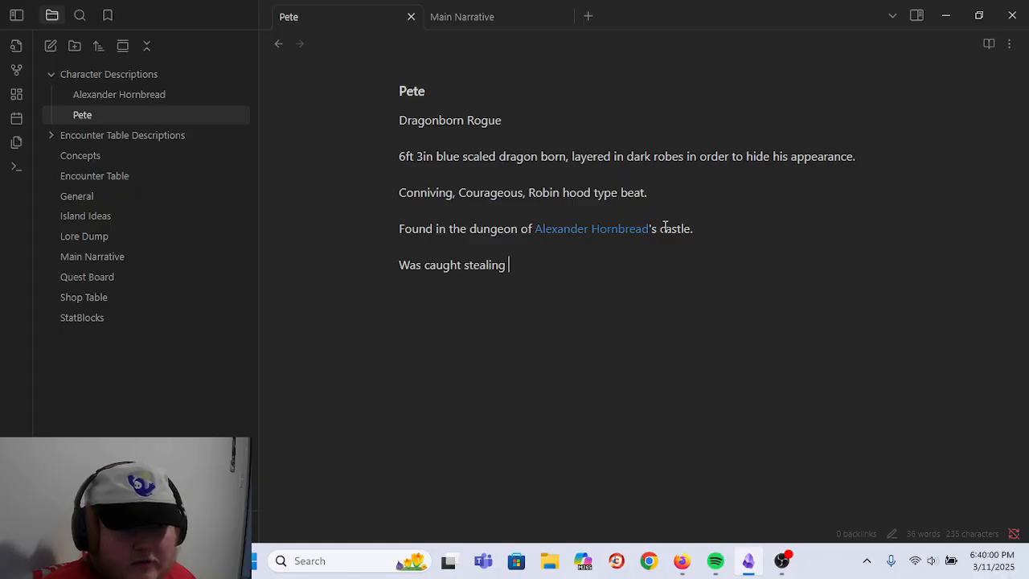
type("supplies")
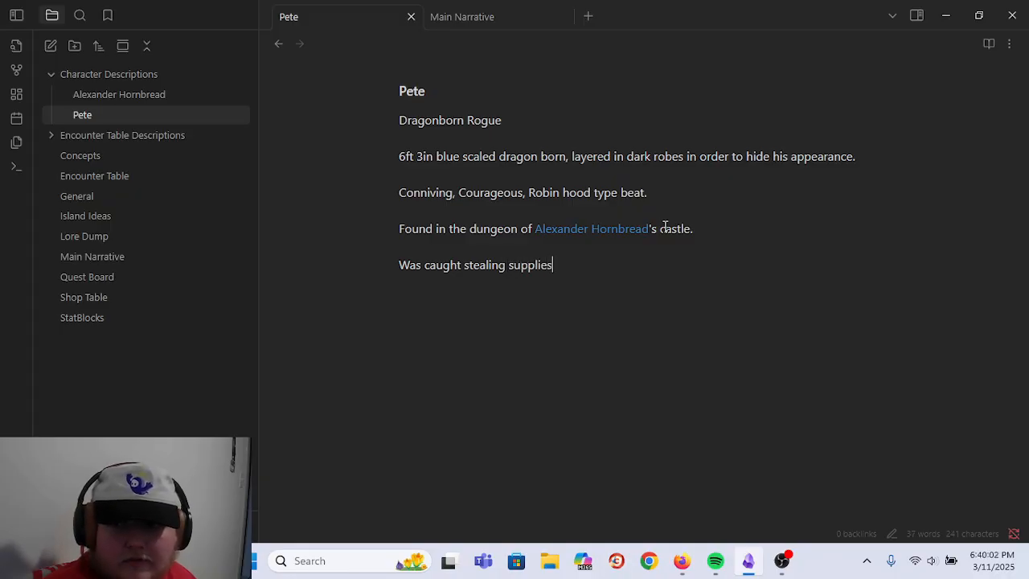
type(" from his storehouse, was thrown t")
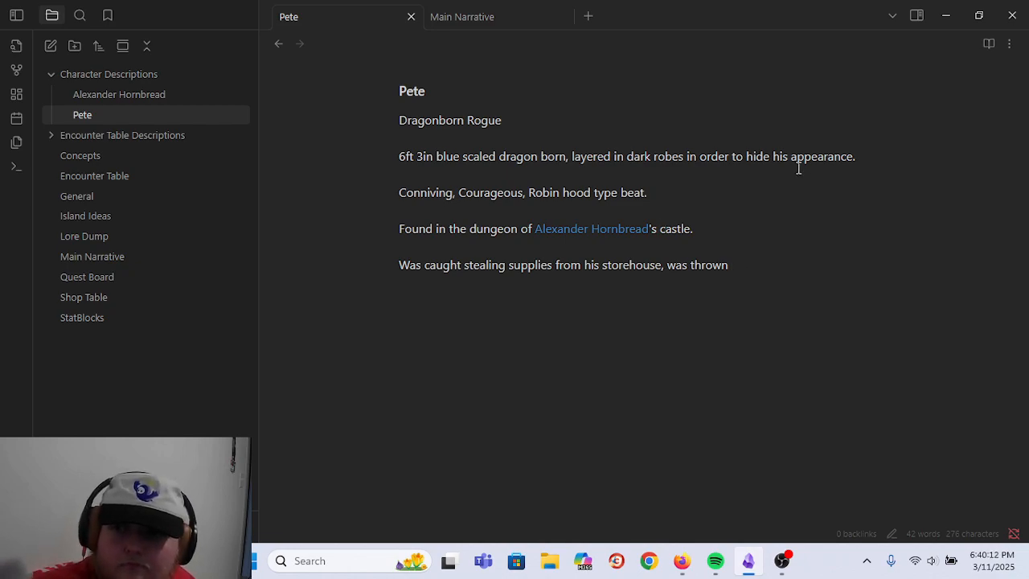
- Append "Under the robes he is sickly and malnourished." to the paragraph describing Pete's appearance
left_click(879, 147)
left_click(878, 153)
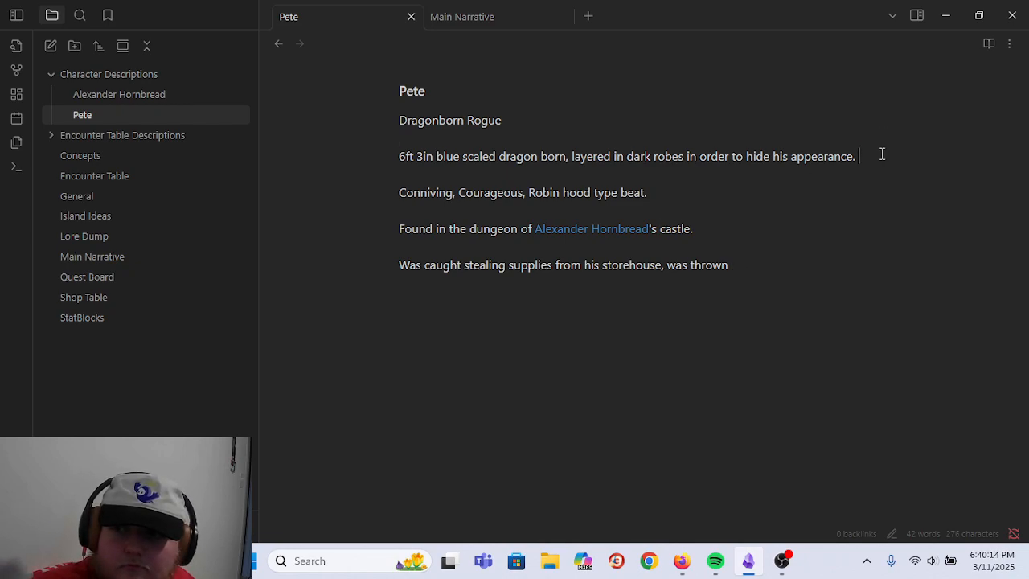
type("Und")
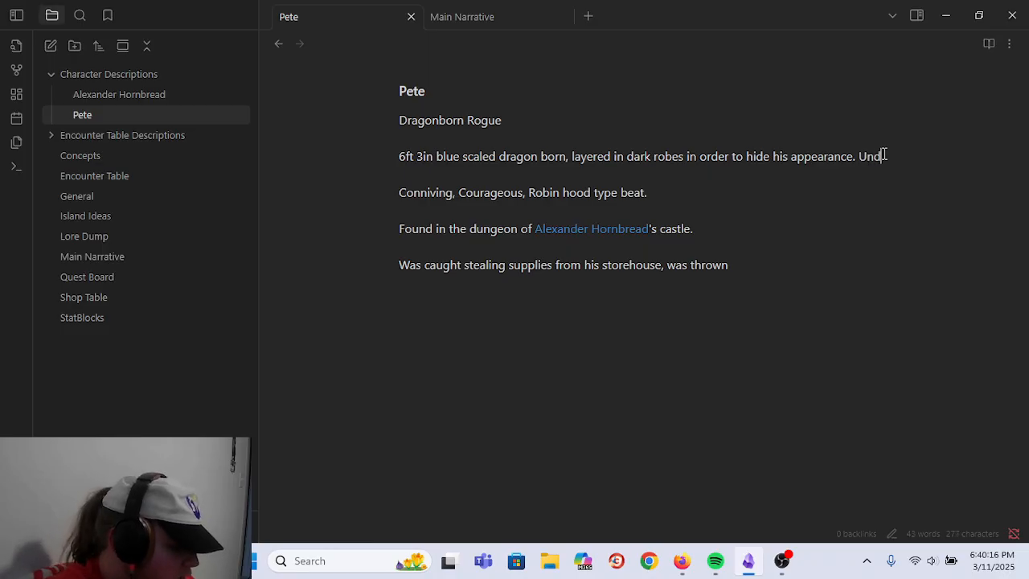
type("er the robes he si")
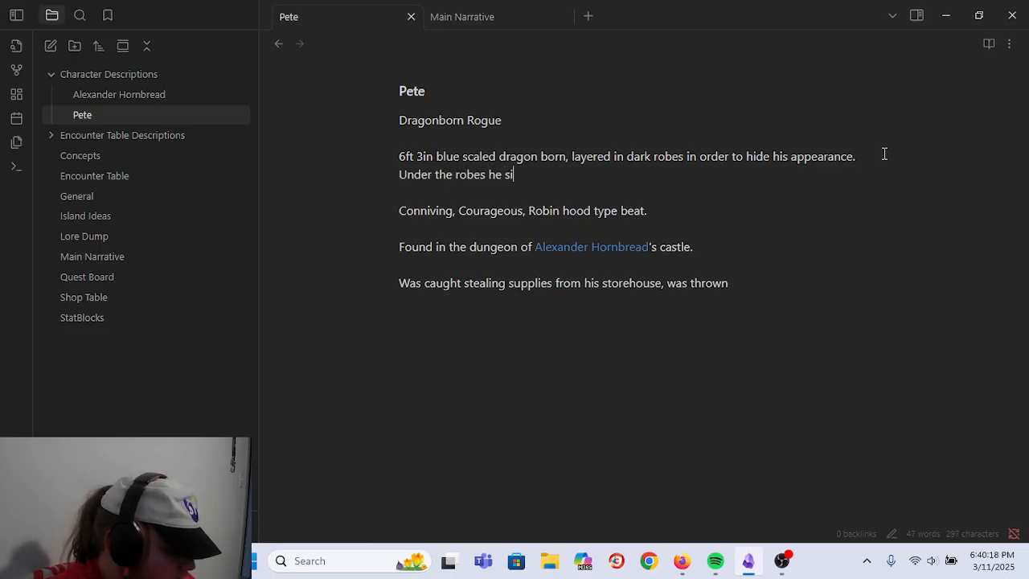
key("BackSpace")
key("BackSpace")
type("is sick")
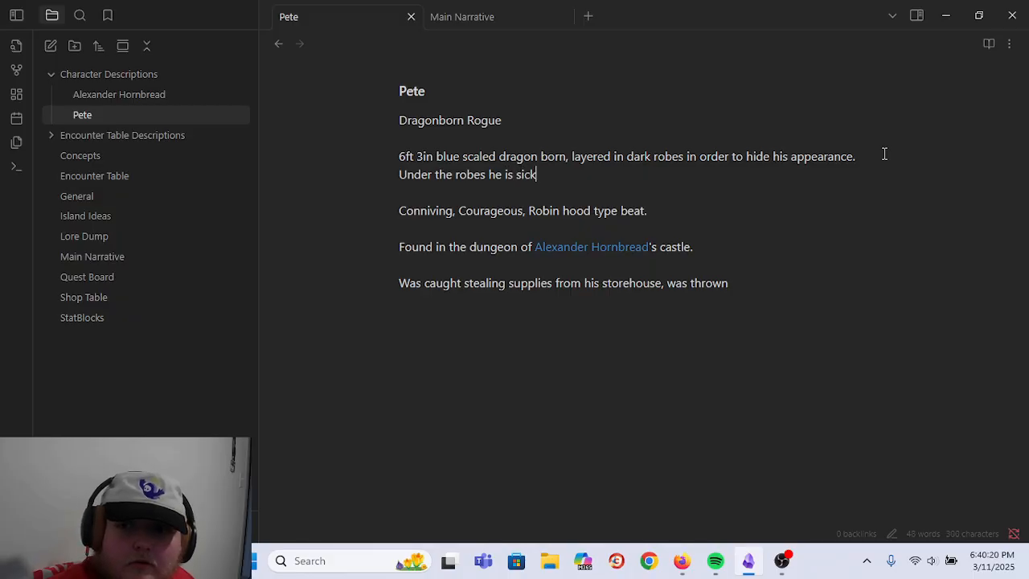
type("ly and malnour")
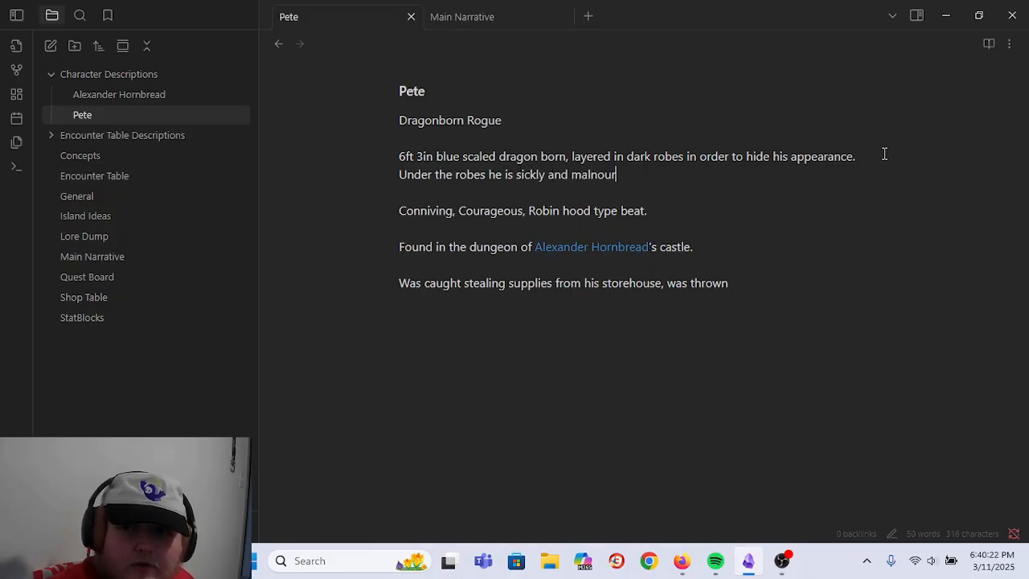
type("shied")
key("BackSpace")
key("BackSpace")
key("BackSpace")
key("BackSpace")
type("ed")
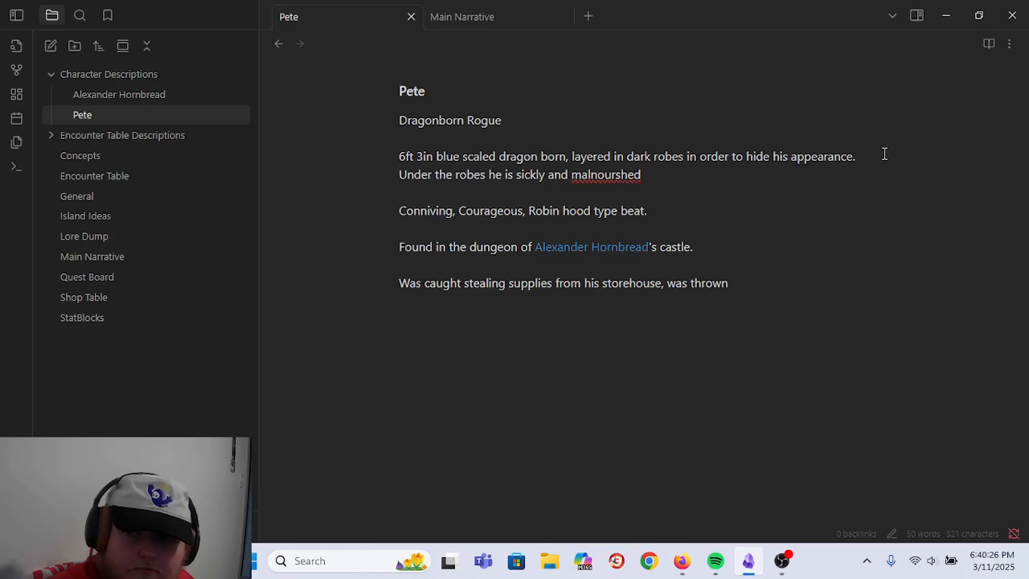
key("Left")
key("Left")
type("i")
key("Right")
key("Right")
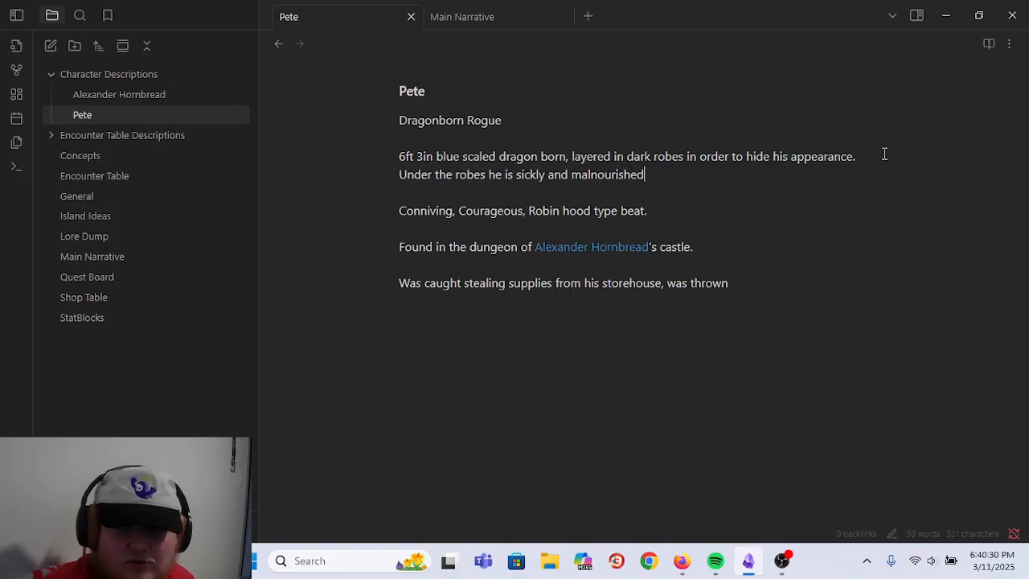
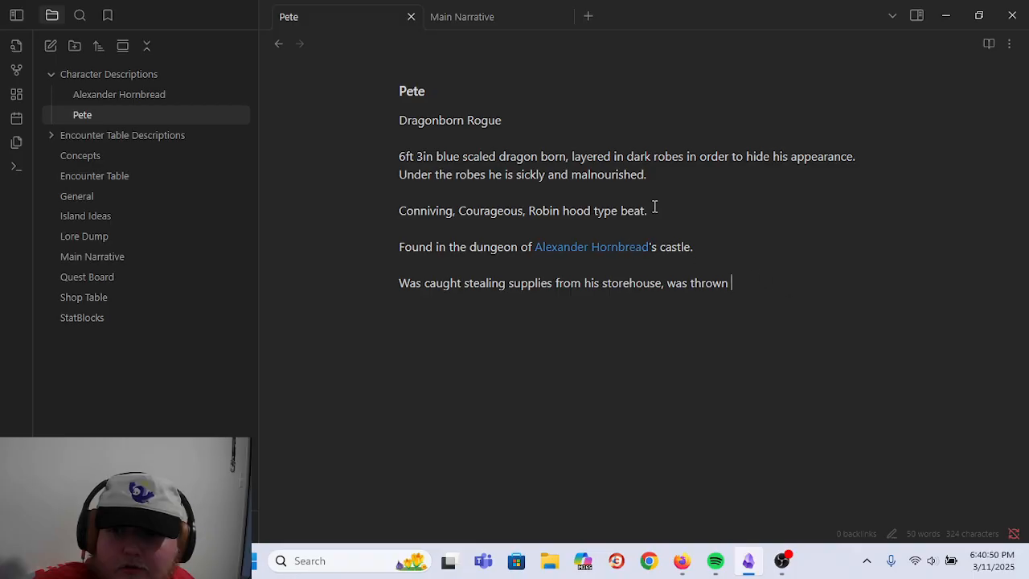
- Reword the ending of the stealing paragraph to "and was subsequently thrown into"
left_click(728, 242)
left_click(789, 276)
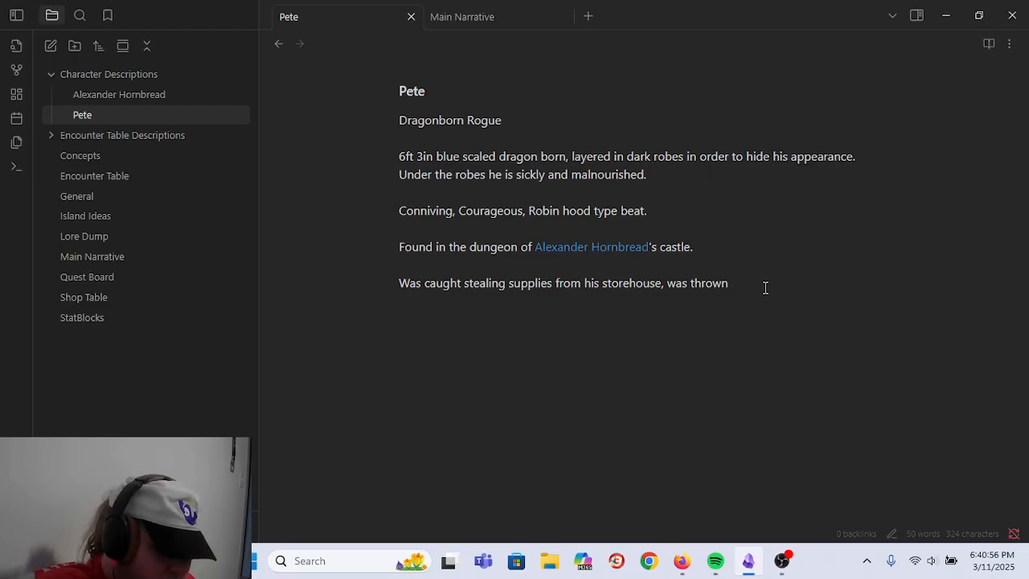
key("Left")
key("Left")
key("Left")
key("Left")
key("Left")
key("Left")
key("Left")
key("Left")
key("Left")
key("Left")
type("and")
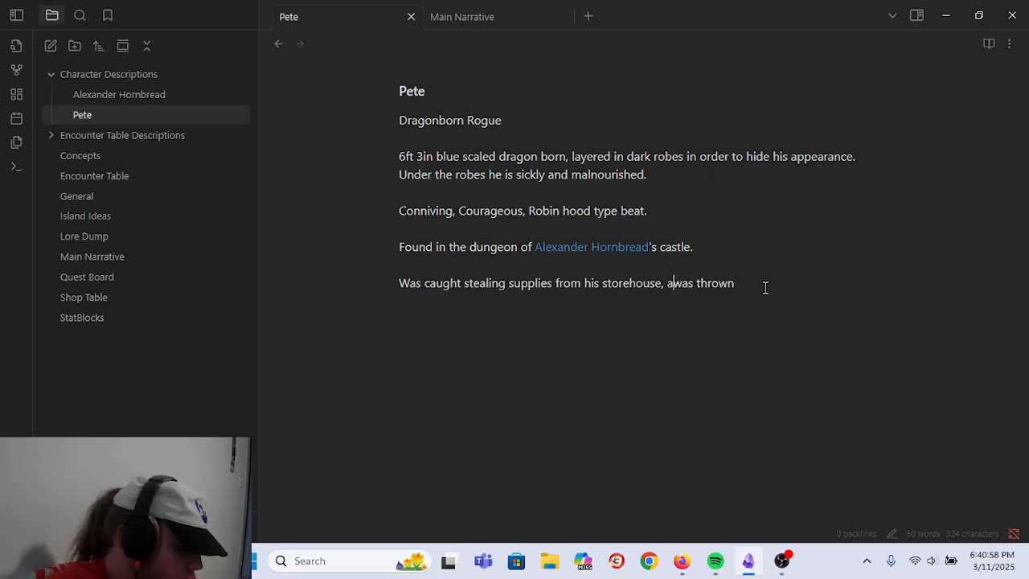
key("Right")
key("Right")
type("subsequent")
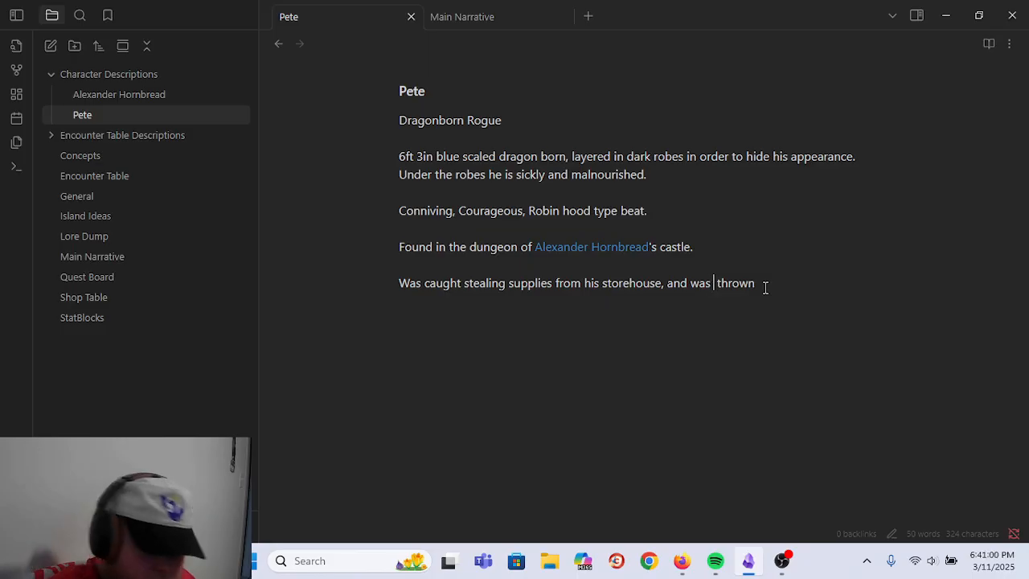
type("ly thrown into thrown")
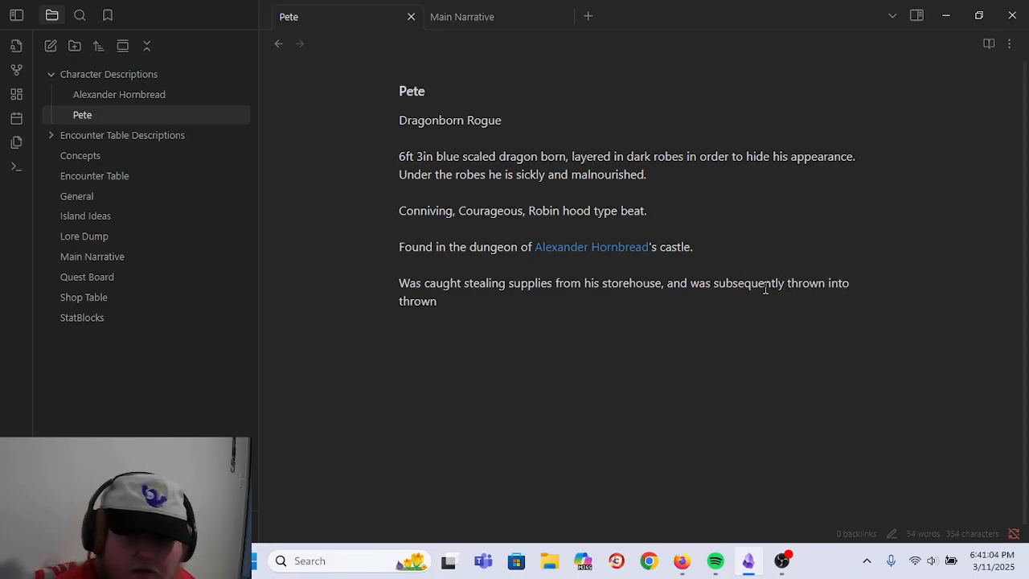
key("BackSpace")
key("BackSpace")
key("BackSpace")
key("BackSpace")
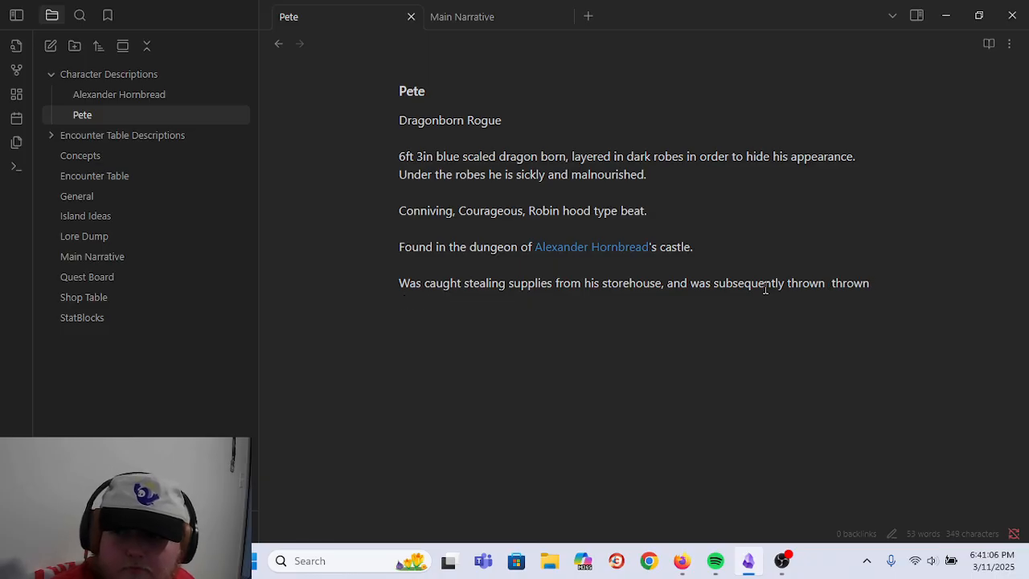
key("End")
key("BackSpace")
key("BackSpace")
key("BackSpace")
key("BackSpace")
key("BackSpace")
key("BackSpace")
key("BackSpace")
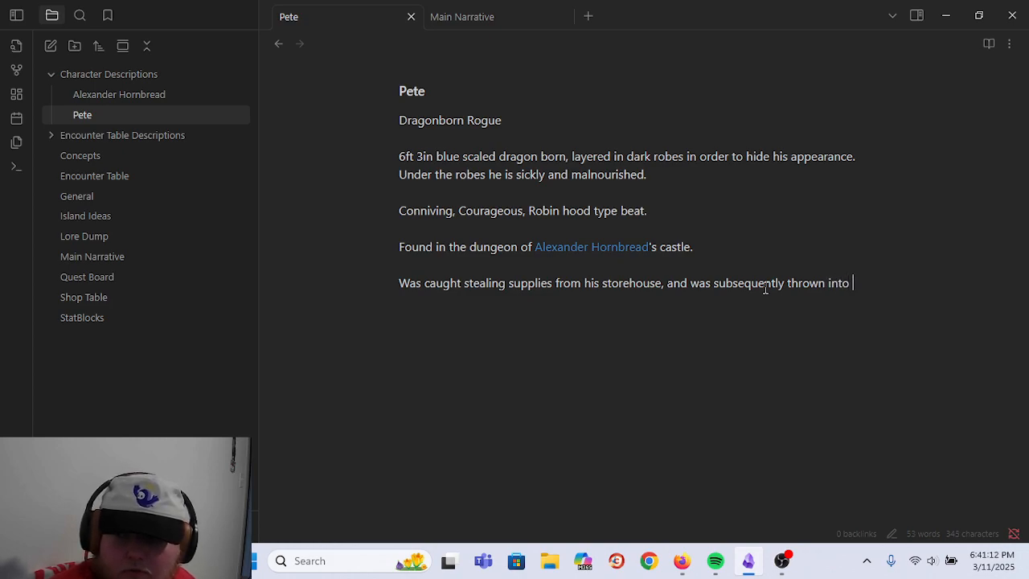
key("BackSpace")
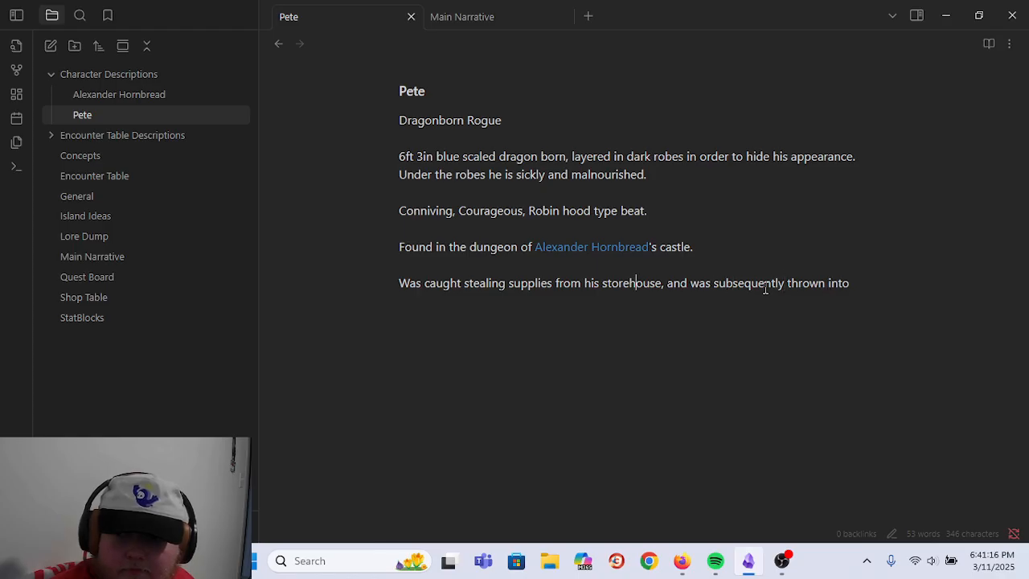
- Remove the word "his" before "storehouse" in the last paragraph
key("BackSpace")
key("BackSpace")
key("BackSpace")
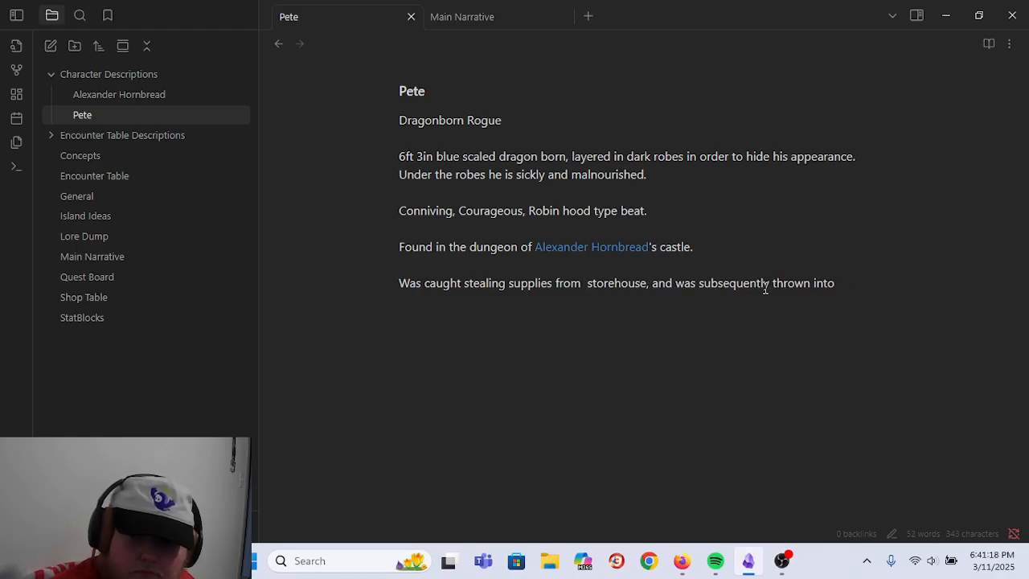
- Delete the whole unfinished stealing paragraph, back to the end of the dungeon sentence
left_click(765, 289)
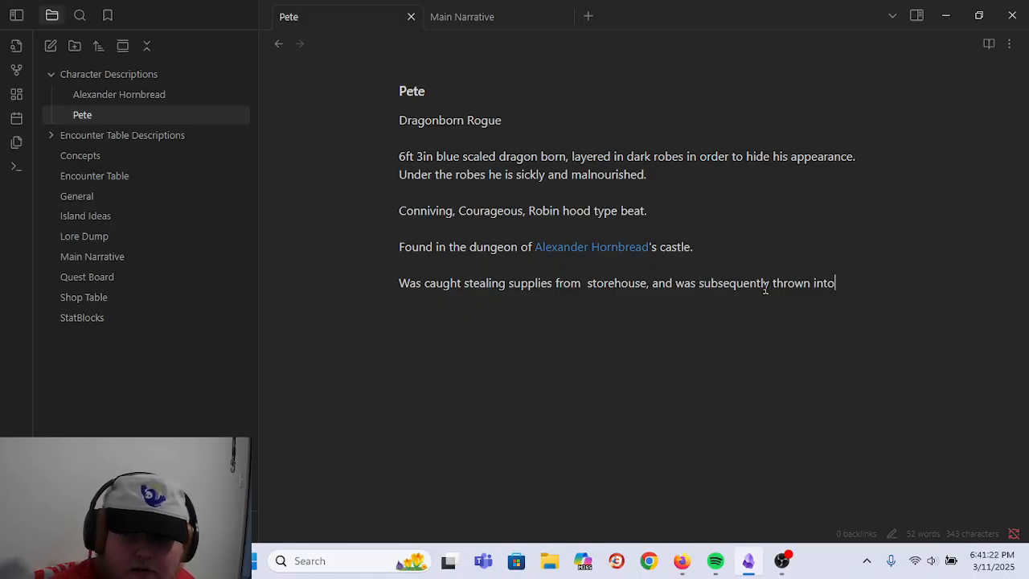
key("BackSpace")
key("BackSpace")
key("BackSpace")
key("BackSpace")
key("BackSpace")
key("BackSpace")
key("BackSpace")
key("BackSpace")
key("BackSpace")
key("BackSpace")
key("BackSpace")
key("BackSpace")
key("BackSpace")
key("BackSpace")
key("BackSpace")
key("BackSpace")
key("BackSpace")
key("BackSpace")
key("BackSpace")
key("BackSpace")
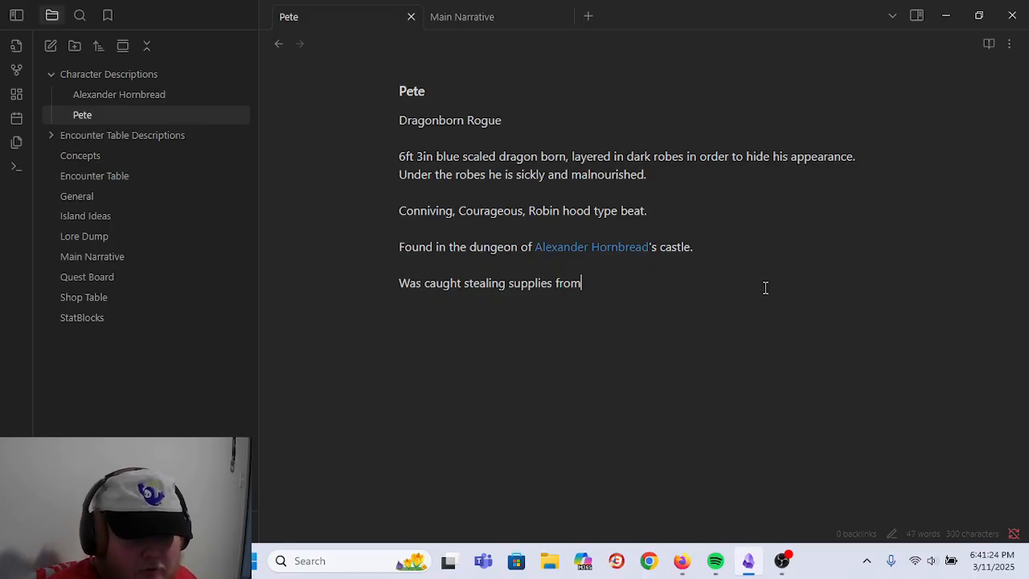
key("BackSpace")
key("BackSpace")
key("BackSpace")
key("BackSpace")
key("BackSpace")
key("BackSpace")
key("BackSpace")
key("BackSpace")
key("BackSpace")
key("BackSpace")
key("BackSpace")
key("BackSpace")
key("BackSpace")
key("BackSpace")
key("BackSpace")
key("BackSpace")
key("BackSpace")
key("BackSpace")
key("BackSpace")
key("BackSpace")
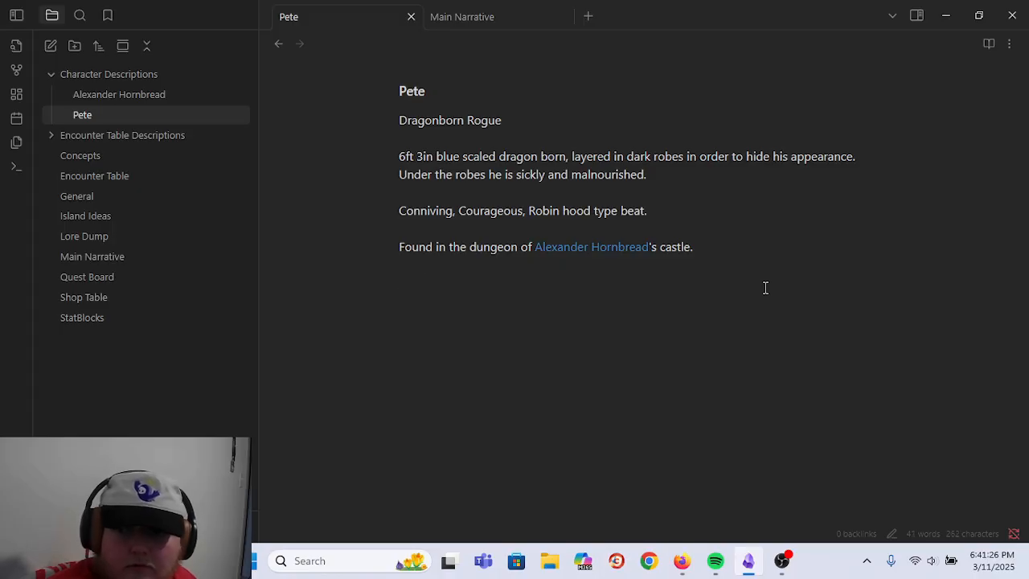
- Continue the dungeon paragraph with "Was caught stealing supplies from his storehouse and was sentenced to life"
type("Was caught stealing suppl")
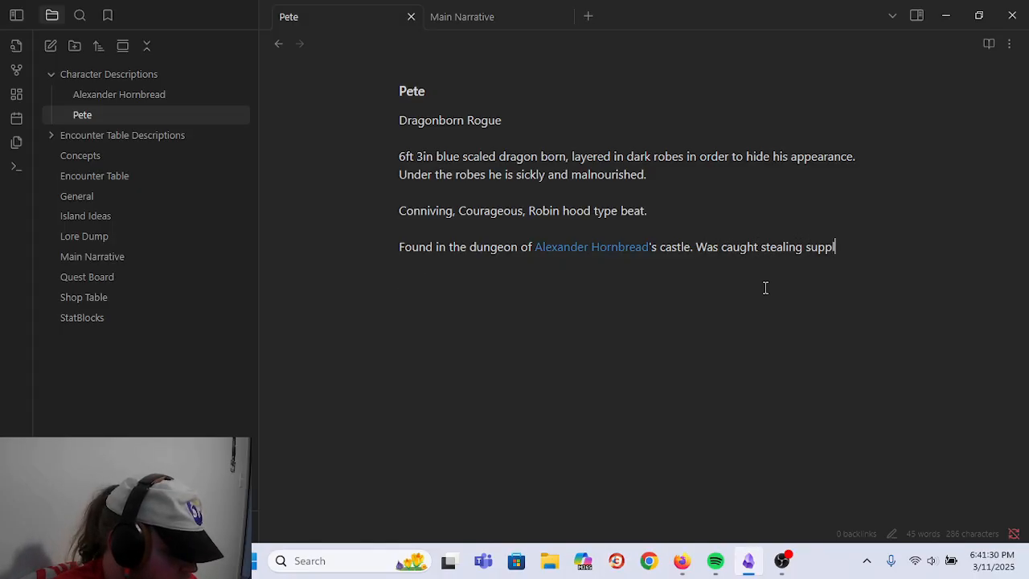
type("ies ")
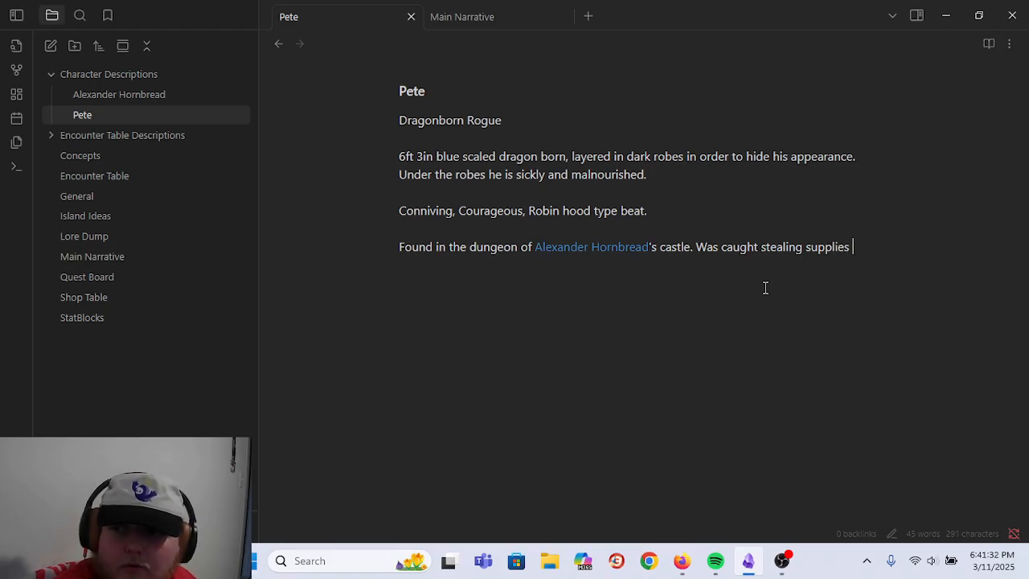
type("from his storehouse and was sentanced to lif")
key("BackSpace")
key("BackSpace")
key("BackSpace")
key("BackSpace")
key("BackSpace")
key("BackSpace")
key("BackSpace")
key("BackSpace")
key("BackSpace")
key("BackSpace")
key("BackSpace")
key("BackSpace")
type("enced to life ")
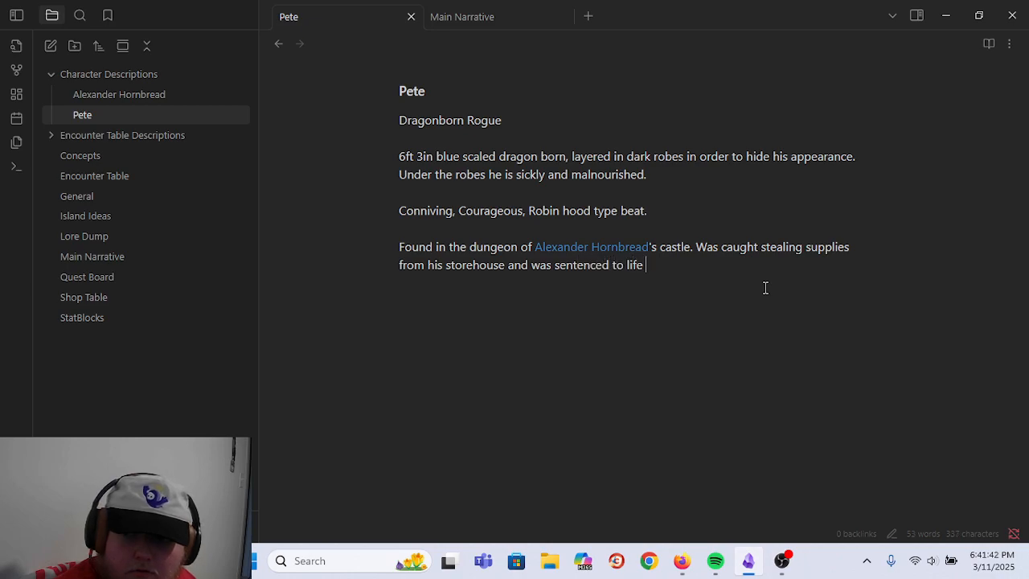
- Reword the ending of the dungeon paragraph to "sentenced to a life of inprisonment"
key("BackSpace")
key("BackSpace")
key("BackSpace")
key("BackSpace")
key("BackSpace")
type("a life of")
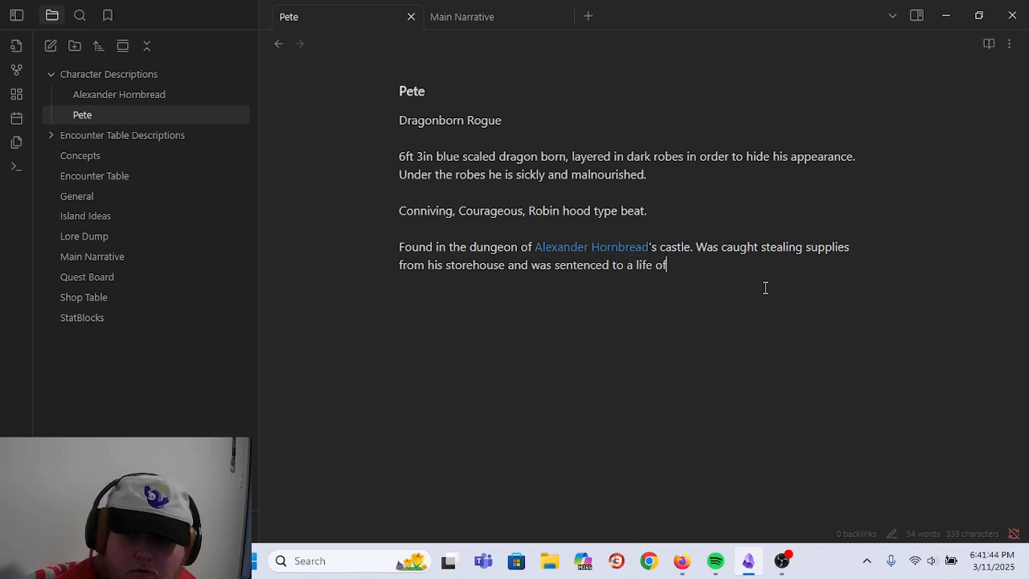
type(" inprisonment and")
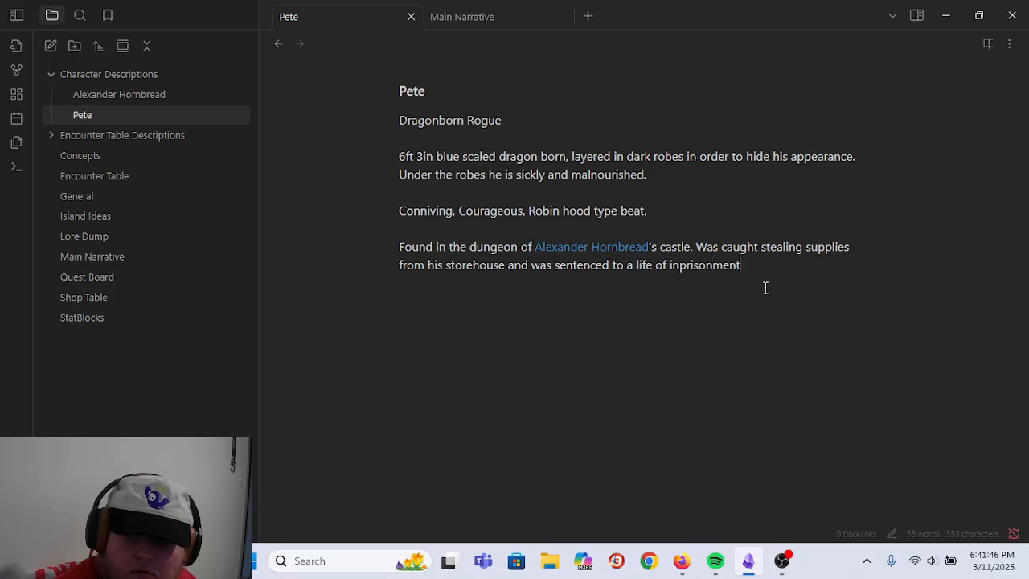
- Delete the end of the dungeon paragraph and retype its last word as "inprisonment"
key("BackSpace")
key("BackSpace")
key("BackSpace")
key("BackSpace")
key("BackSpace")
key("BackSpace")
key("BackSpace")
key("BackSpace")
key("BackSpace")
key("BackSpace")
key("BackSpace")
key("BackSpace")
key("BackSpace")
key("BackSpace")
key("BackSpace")
key("BackSpace")
type("in")
type("priso")
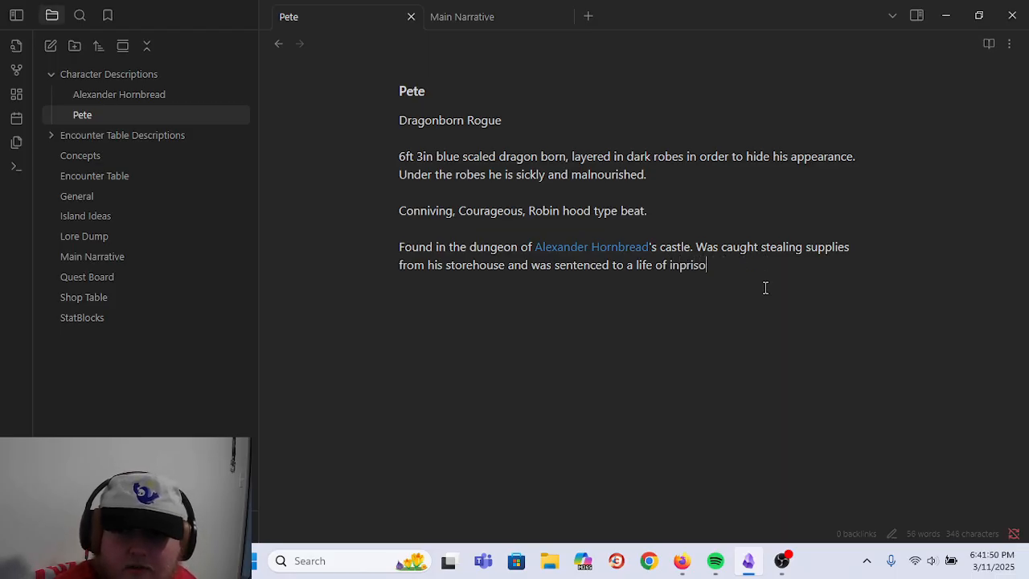
type("nment")
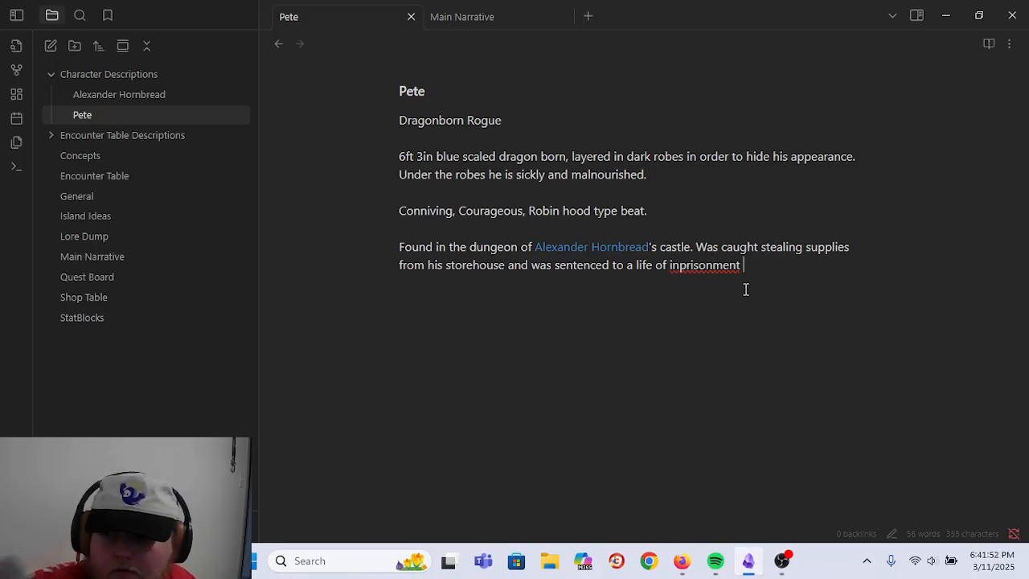
- Correct the misspelled last word of the dungeon paragraph to the suggested spelling "imprisonment"
right_click(706, 272)
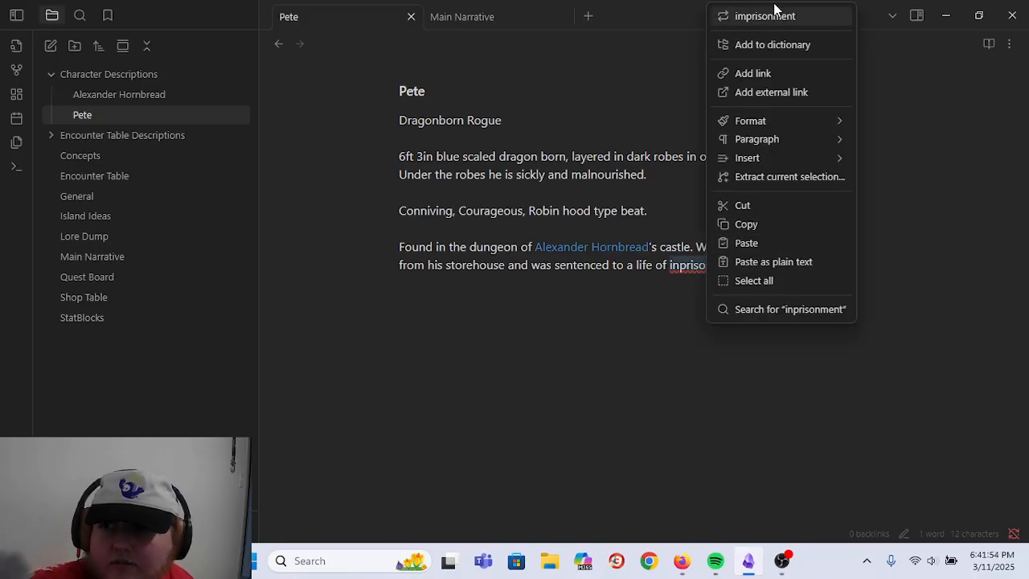
key("Escape")
right_click(698, 267)
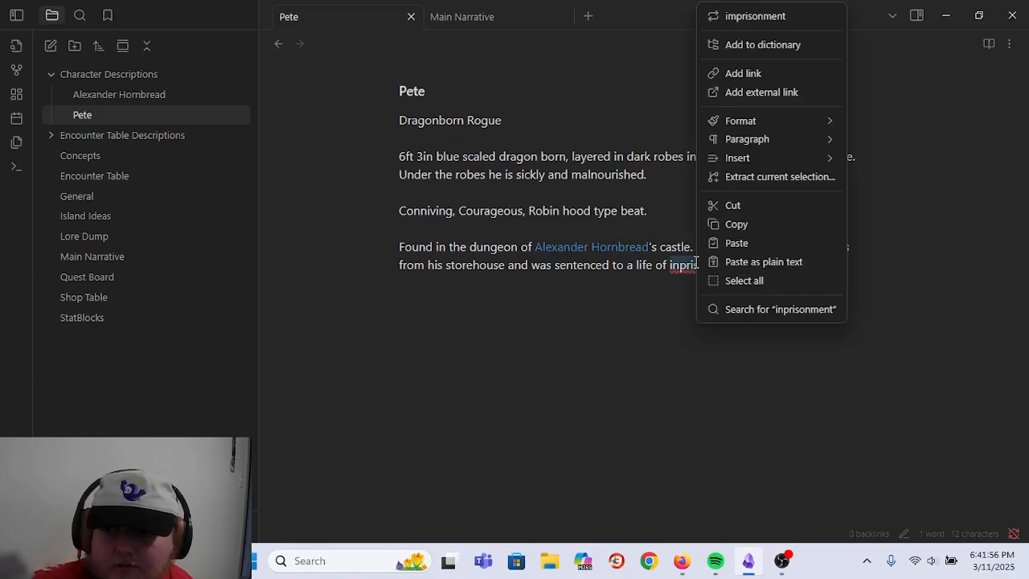
left_click(744, 16)
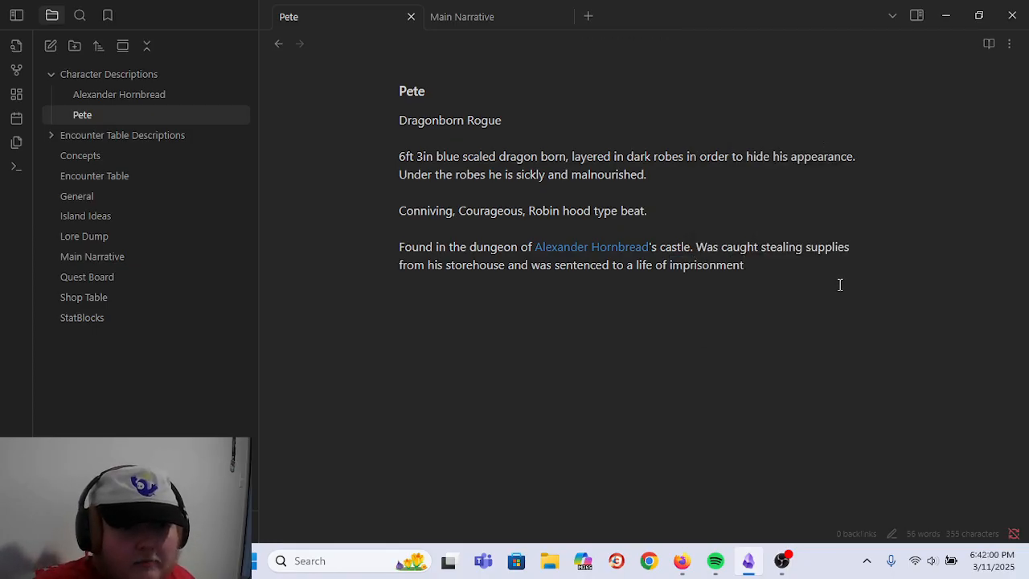
key("alt+Tab")
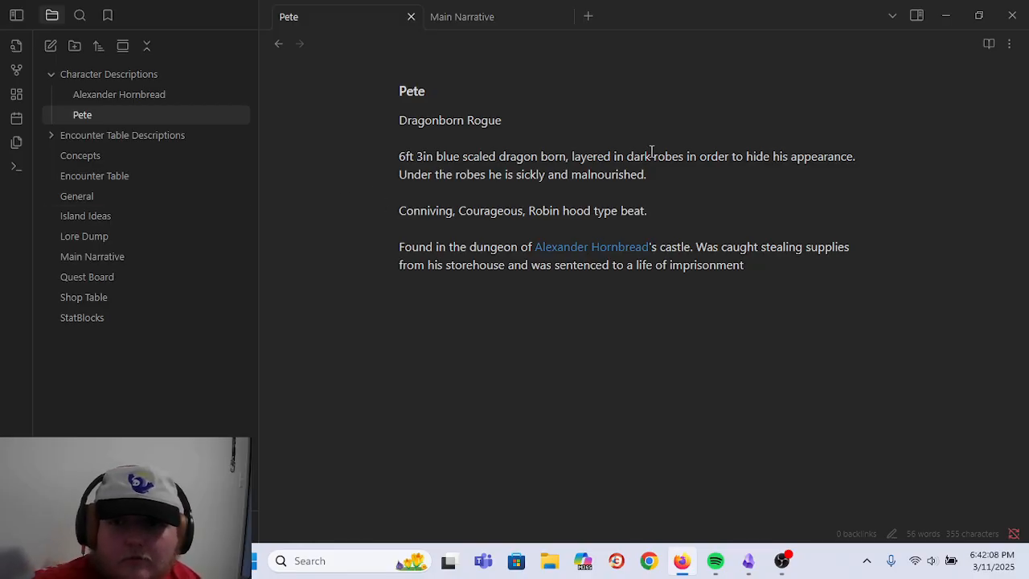
left_click(117, 72)
left_click(143, 79)
left_click(143, 93)
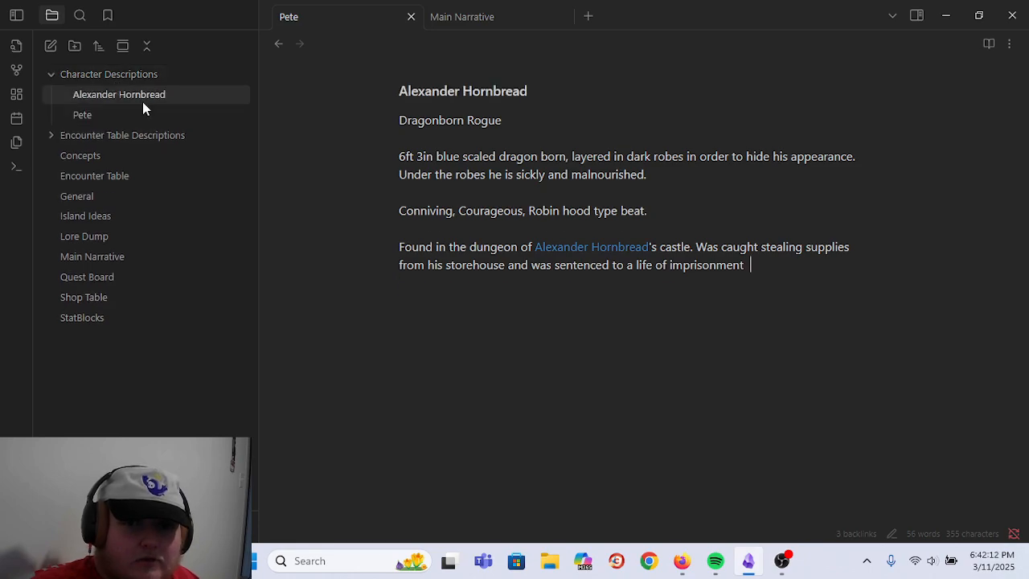
left_click(117, 114)
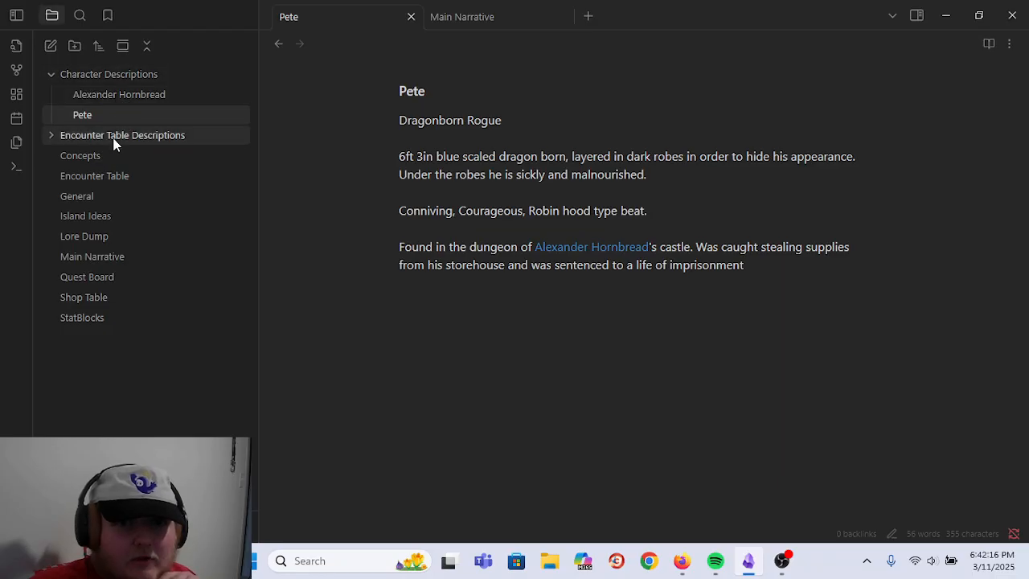
left_click(46, 80)
left_click(49, 78)
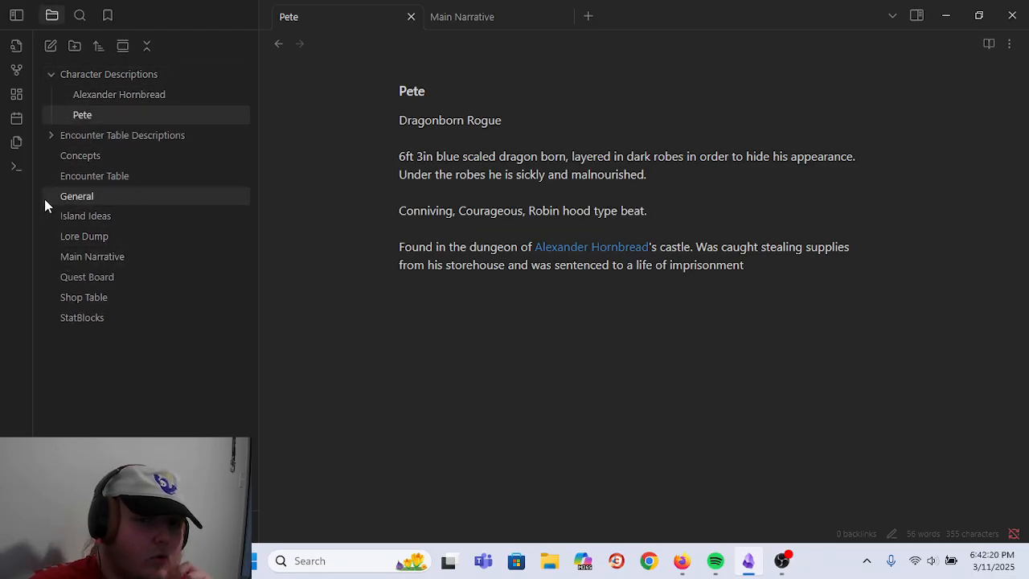
left_click(46, 74)
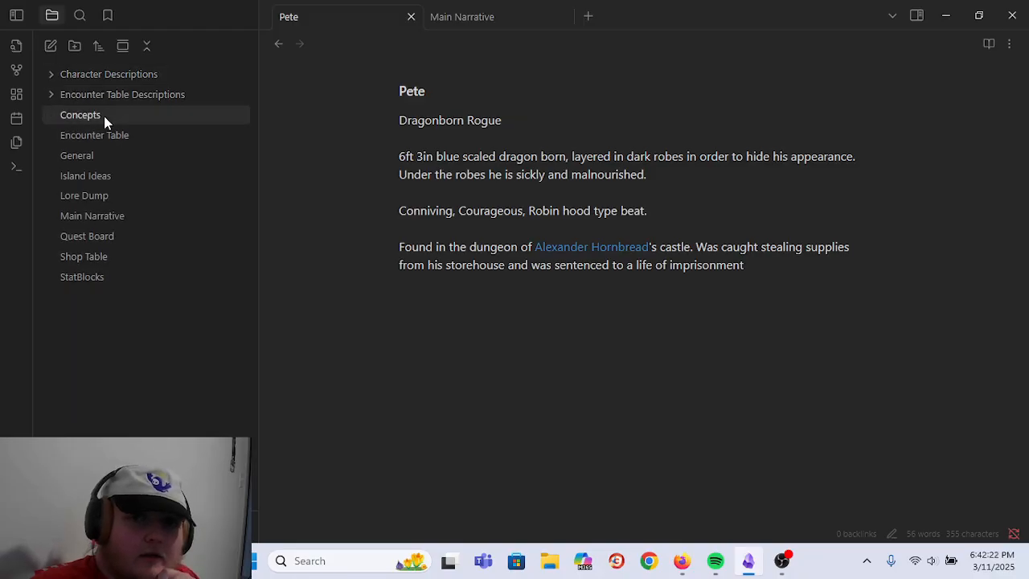
- Open the Island Ideas note and look through its island sections and the castle prison notes about Pete
left_click(51, 96)
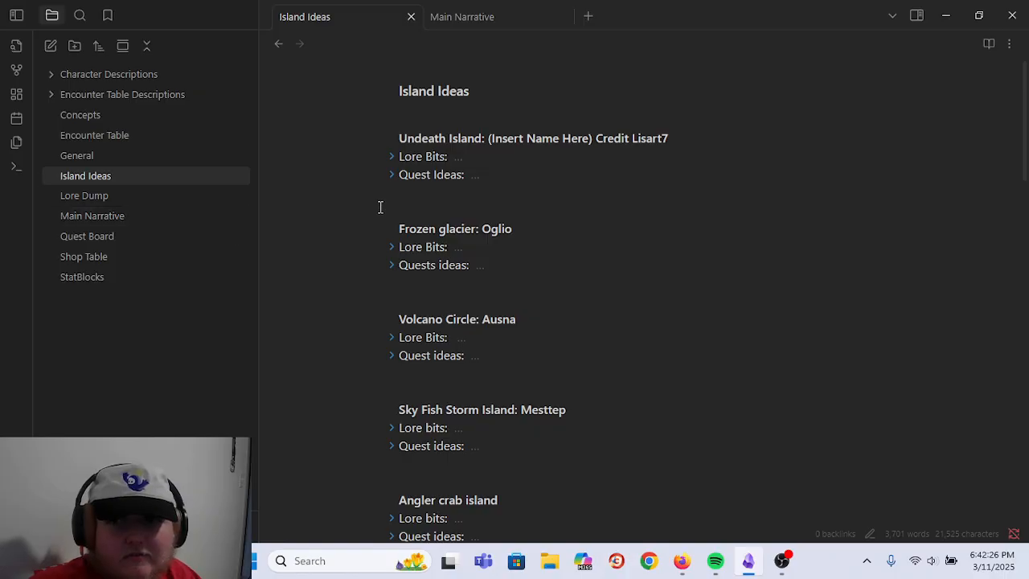
scroll(499, 175, "down", 3)
scroll(562, 139, "down", 20)
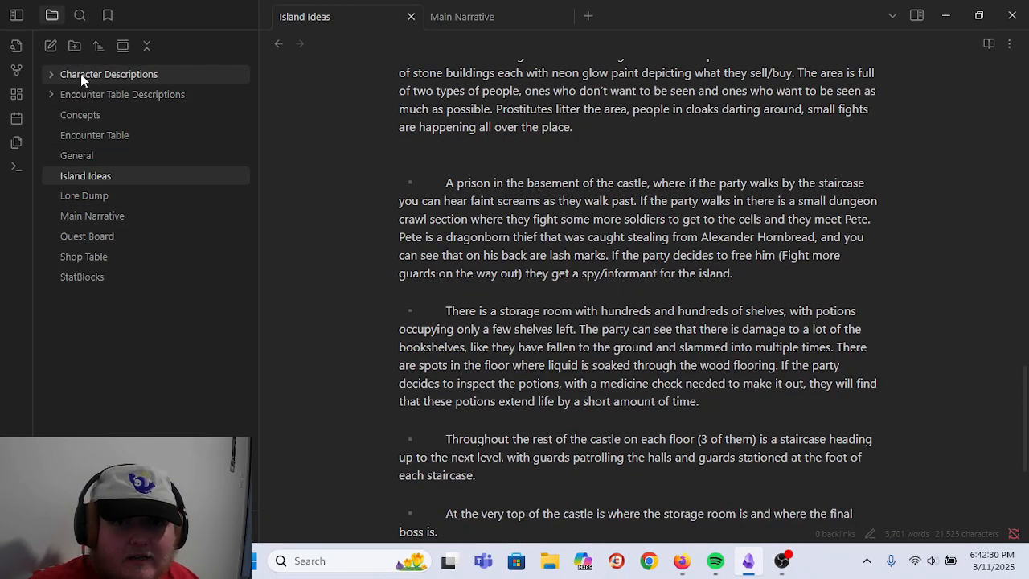
scroll(610, 225, "up", 10)
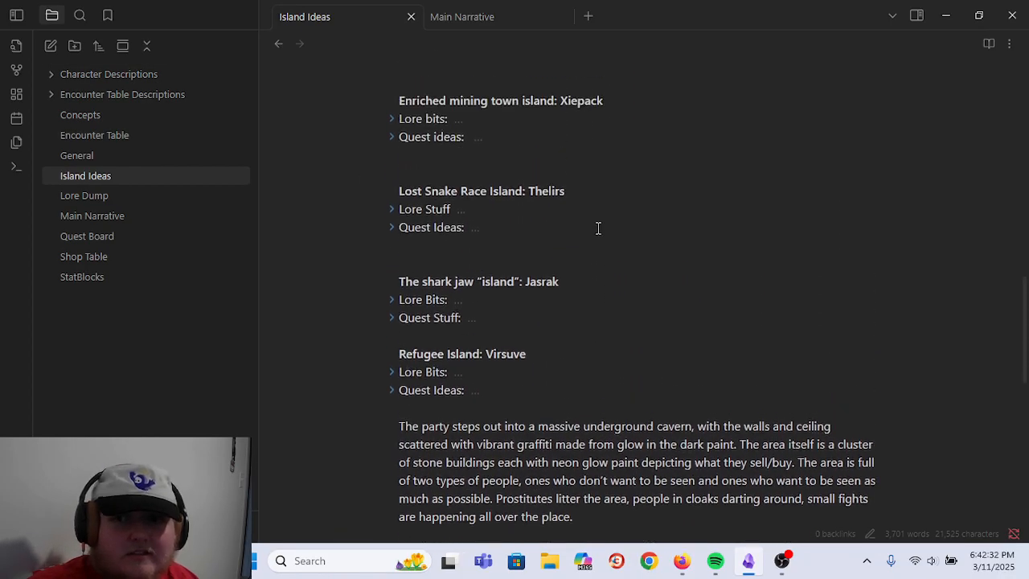
scroll(469, 239, "up", 10)
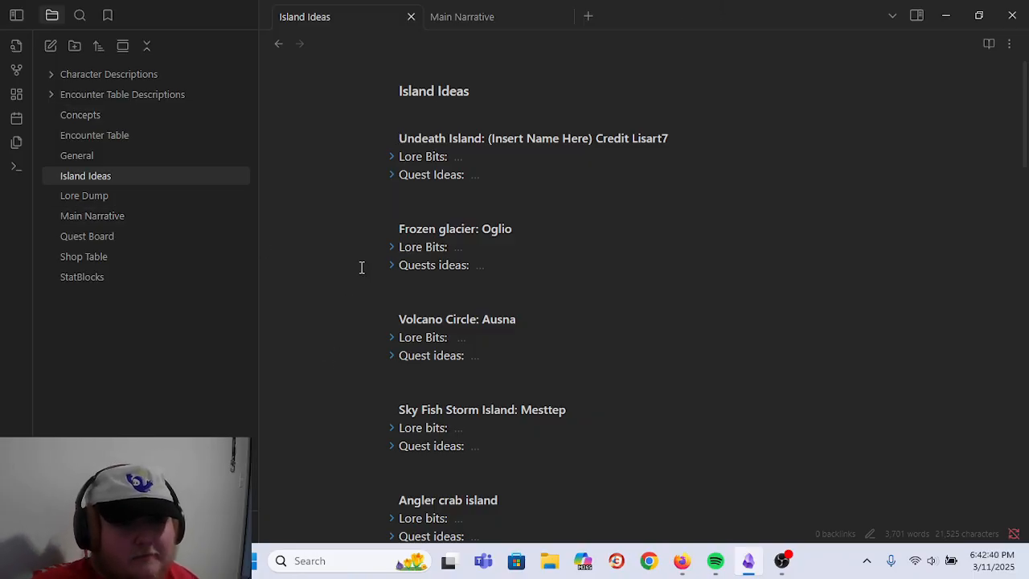
left_click(394, 141)
left_click(657, 223)
left_click(599, 210)
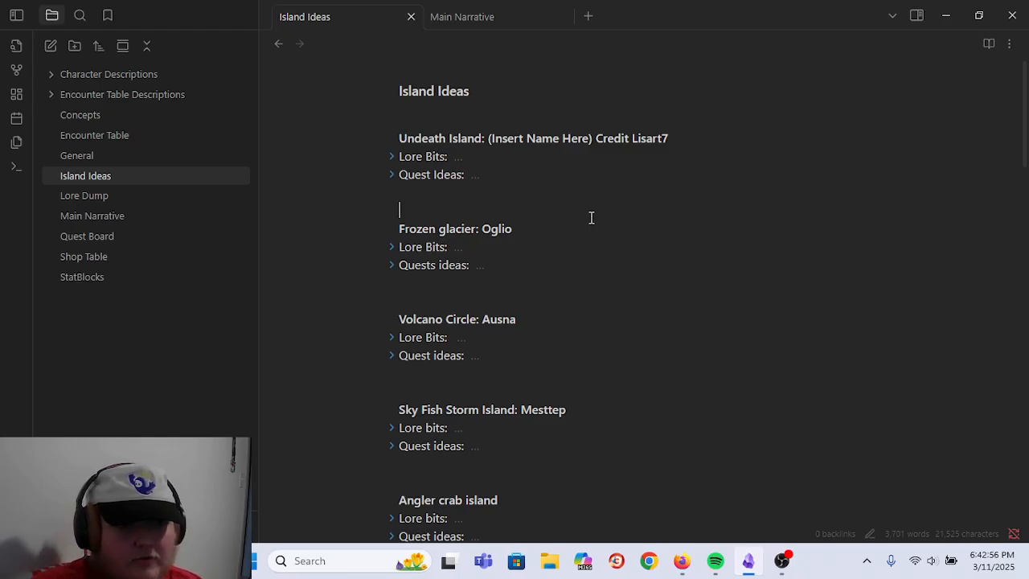
- Return to the Pete note and end the dungeon paragraph with a period directly after "imprisonment"
left_click(103, 73)
left_click(106, 70)
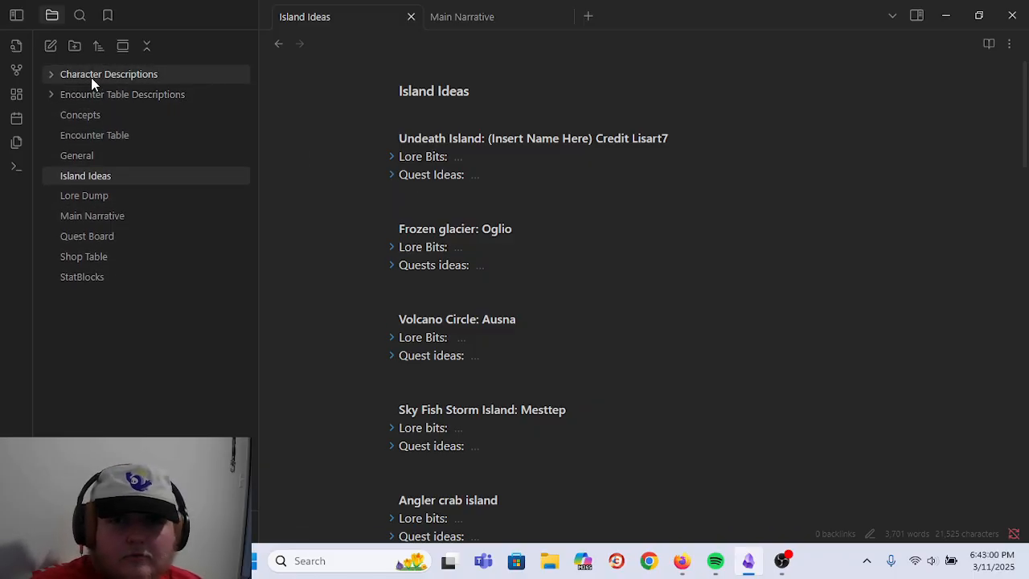
left_click(90, 76)
left_click(135, 115)
left_click(814, 282)
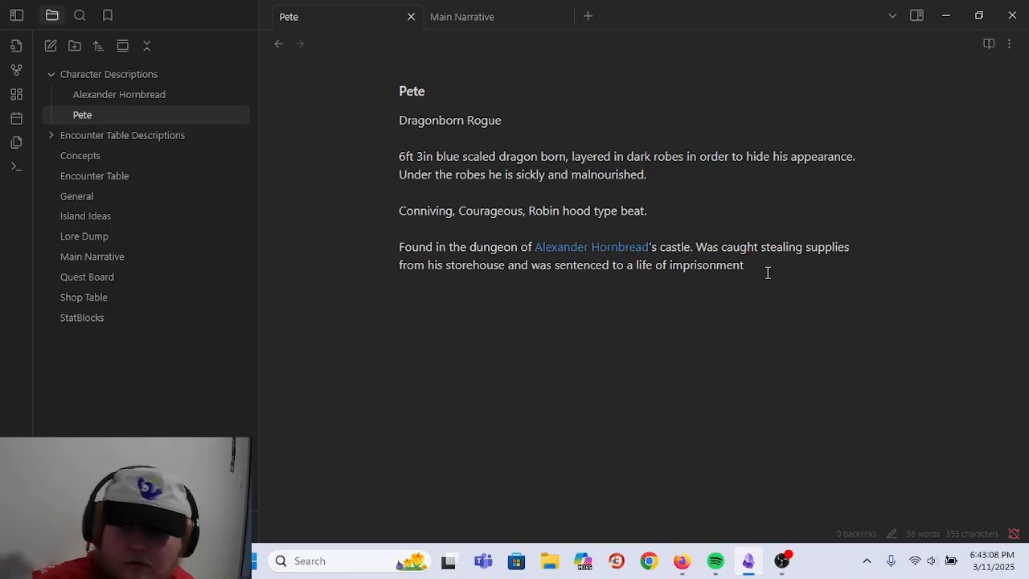
key("BackSpace")
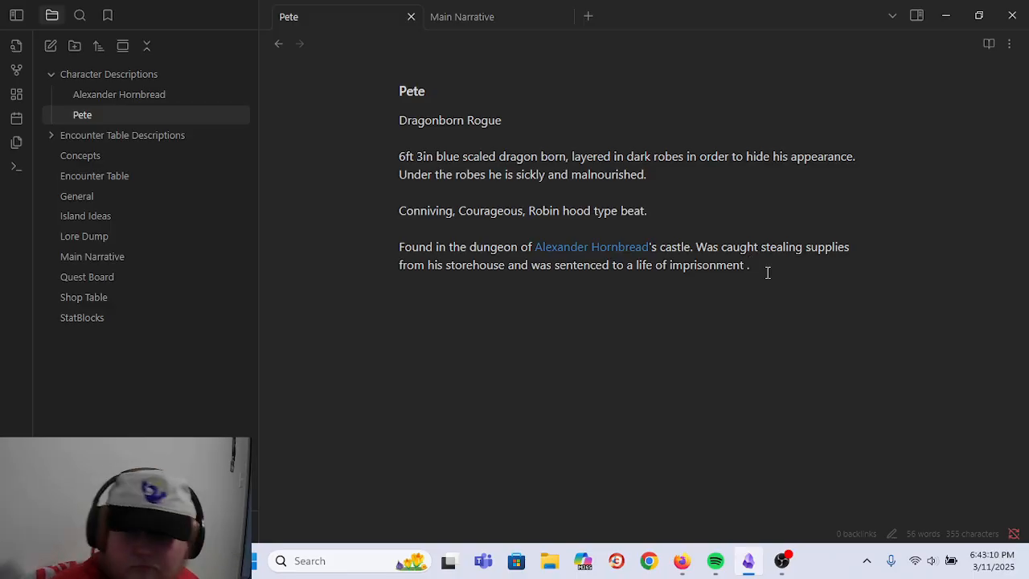
key("BackSpace")
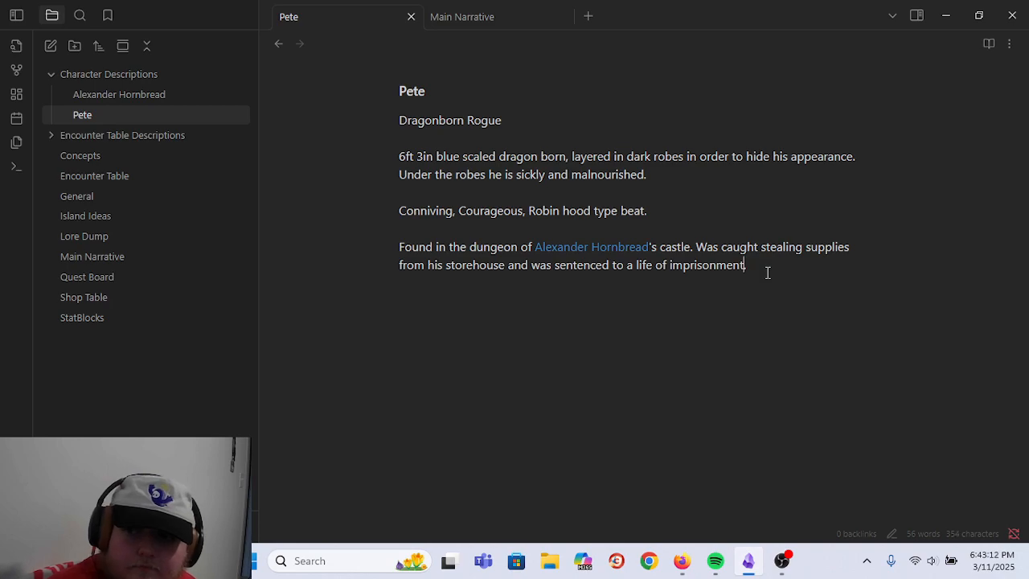
- Add a new paragraph below the dungeon paragraph reading "Was stealing supplies to give to the people of Virsuve."
key("Return")
key("Return")
type("W")
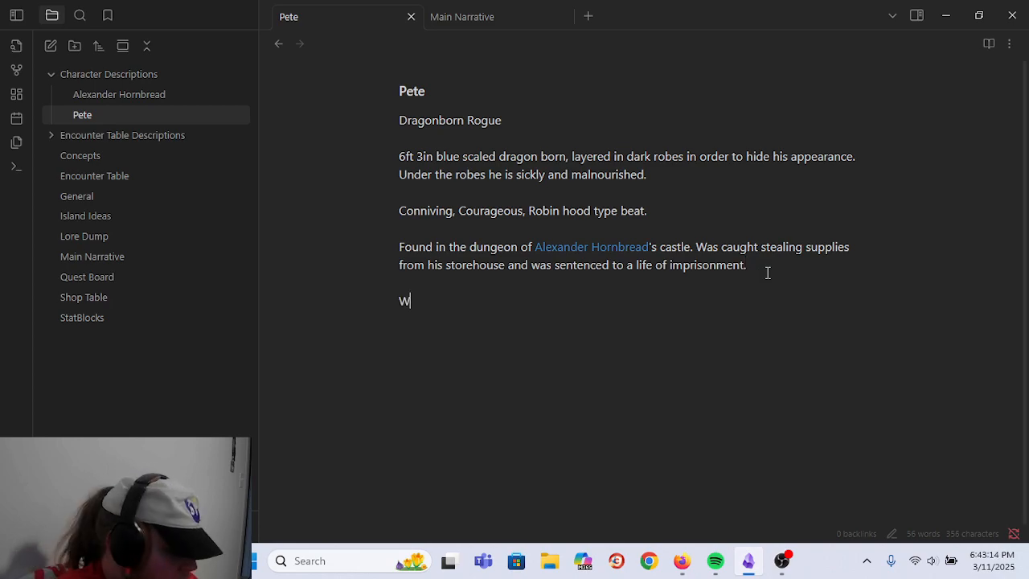
type("as stealing supp")
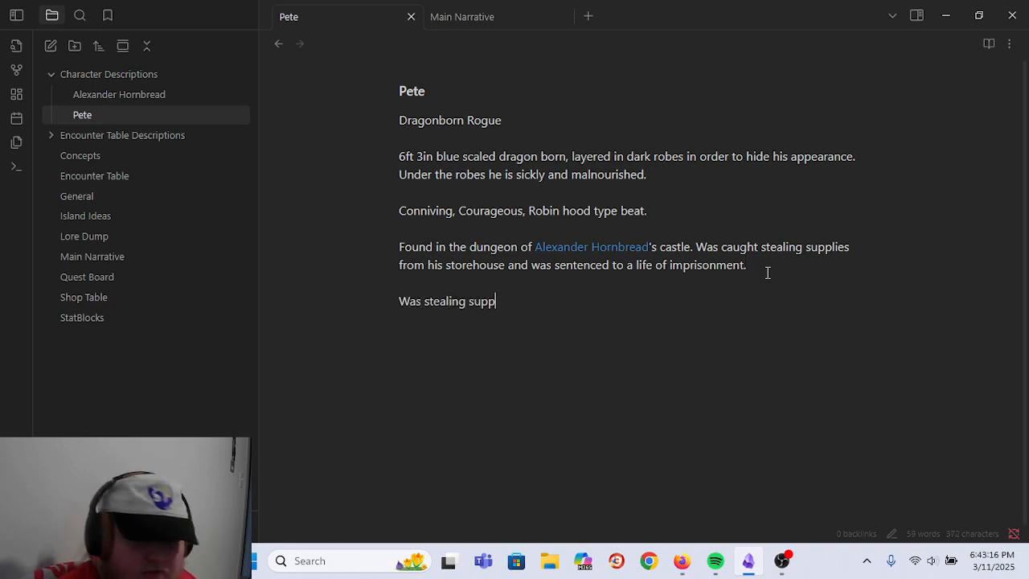
type("lies to give to")
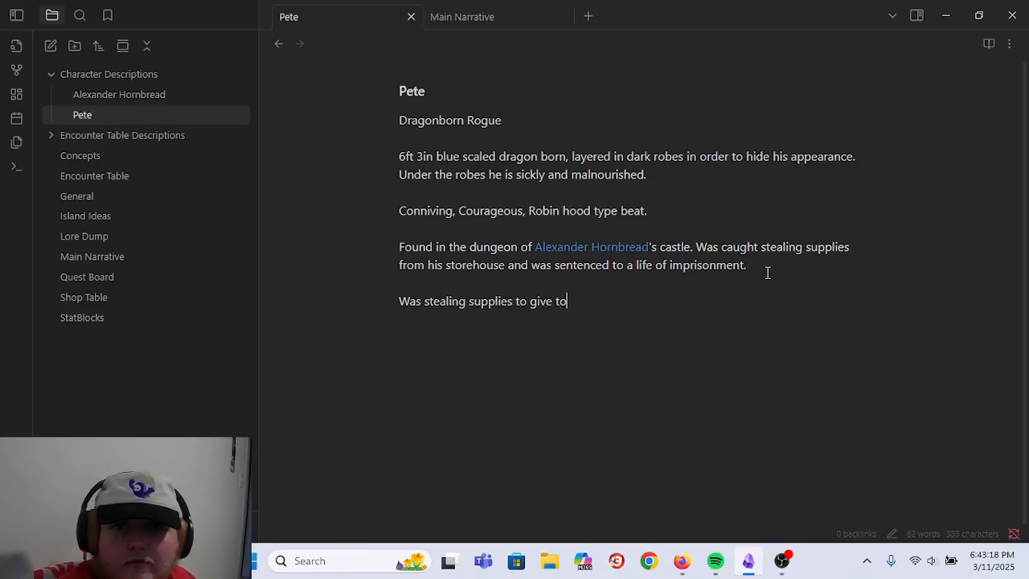
type(" the people of Virsuve.")
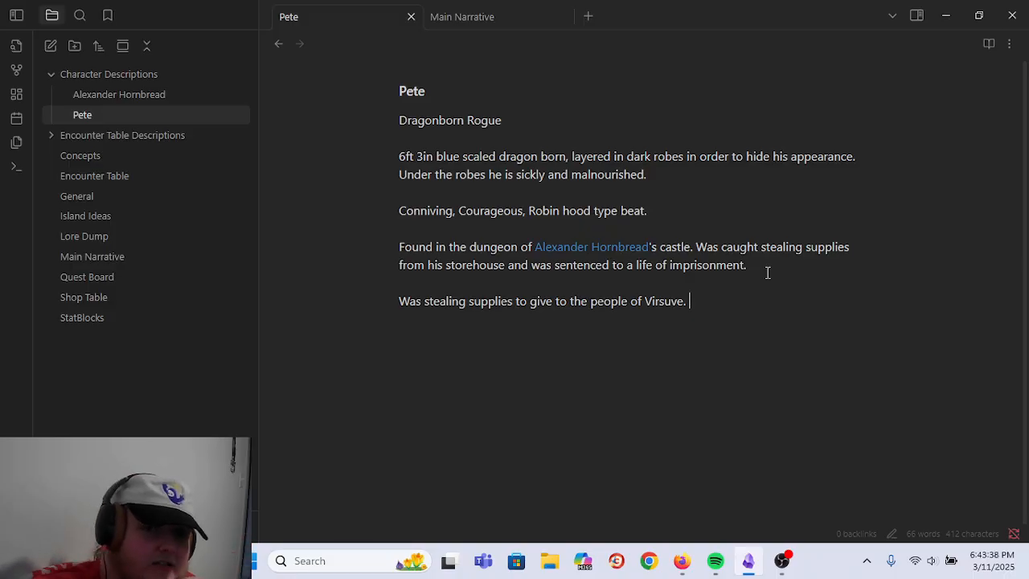
- Look through the Main Narrative session notes, then check the Island Ideas and Lore Dump notes for background
left_click(114, 256)
scroll(792, 278, "down", 10)
scroll(792, 278, "down", 15)
scroll(808, 260, "down", 10)
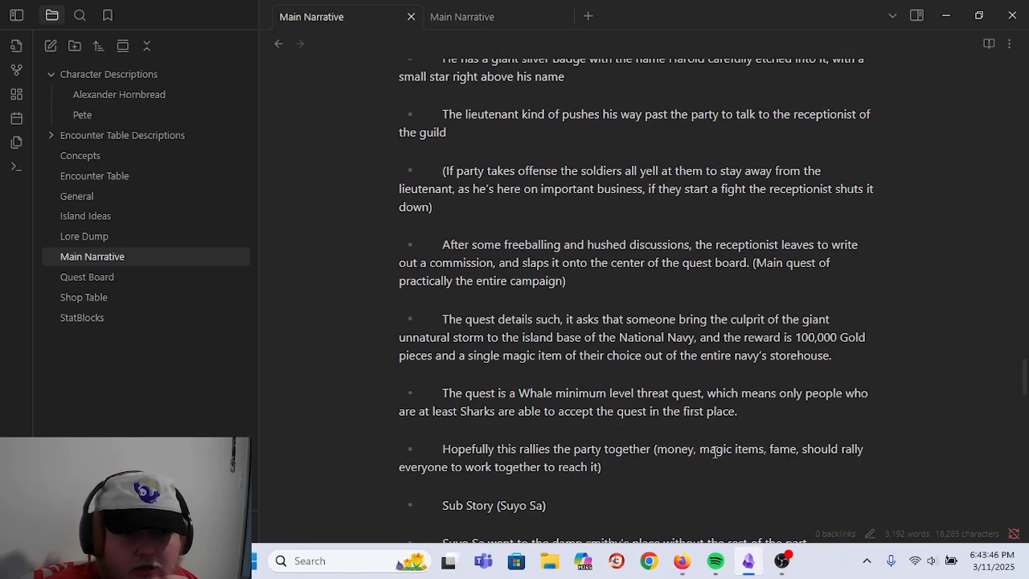
scroll(717, 451, "down", 6)
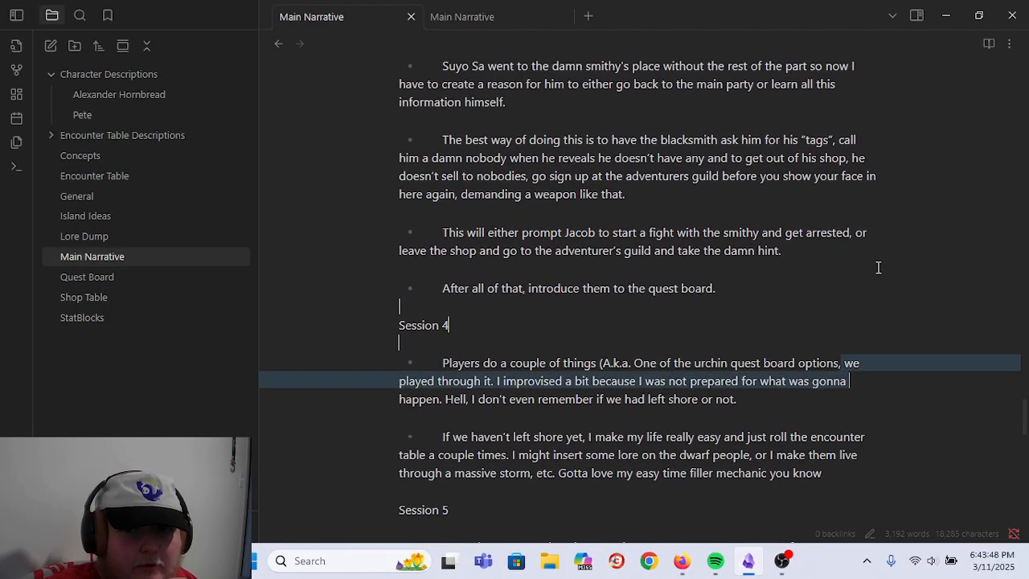
left_click_drag(868, 158, 851, 158)
scroll(859, 201, "up", 5)
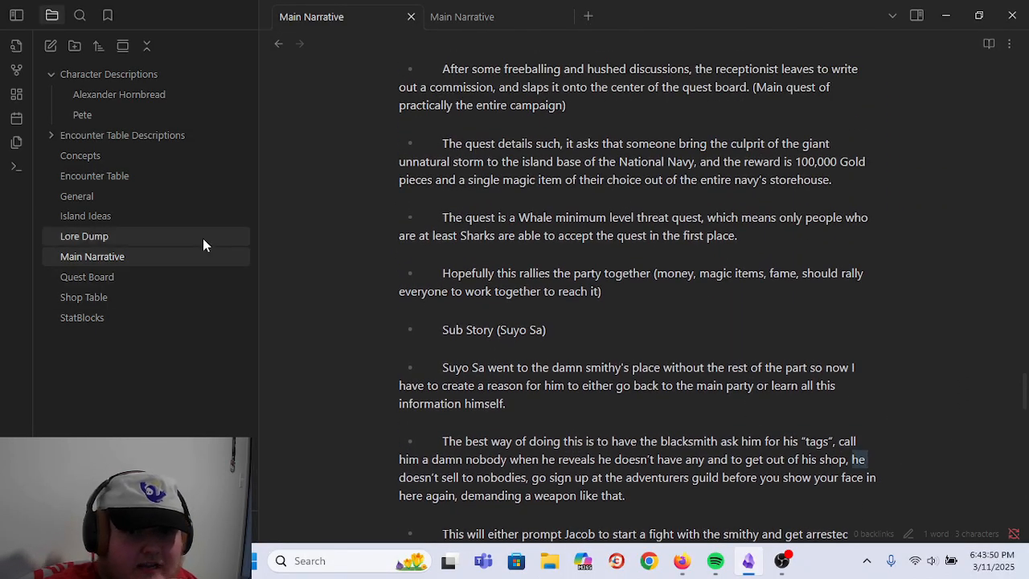
left_click(203, 237)
left_click(168, 213)
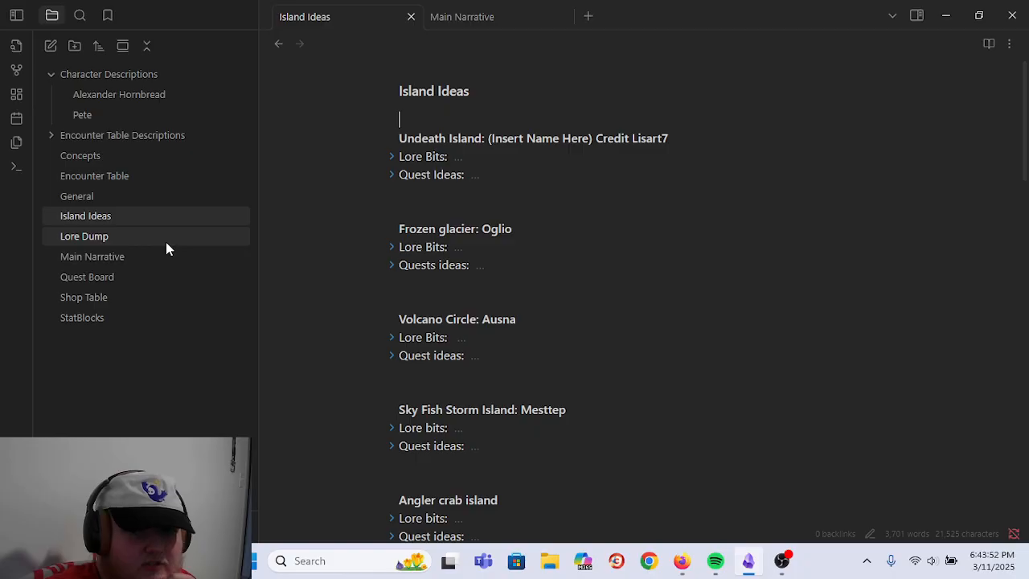
left_click(166, 242)
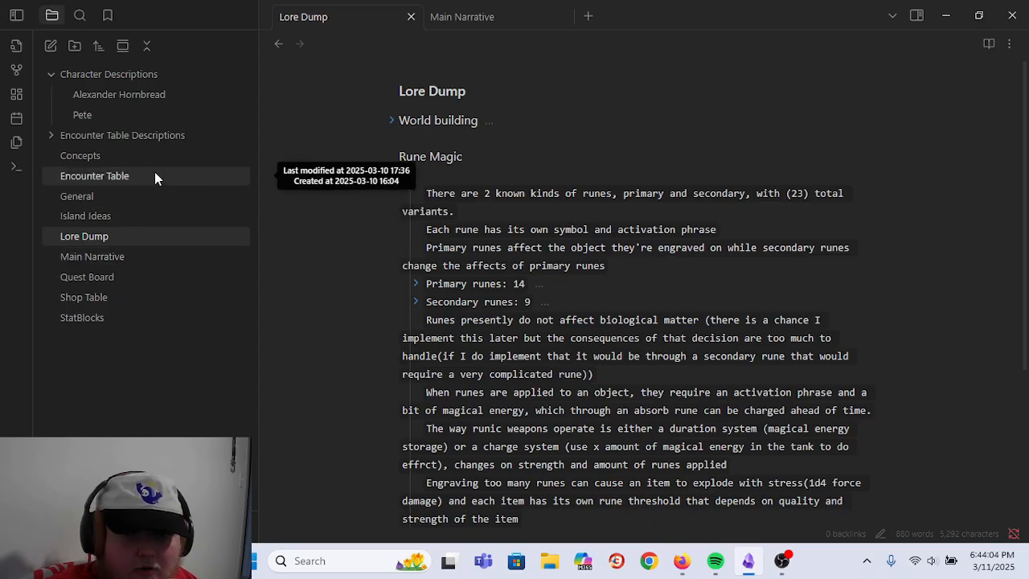
- Reopen the Pete note and extend the last paragraph with "Was a refugee himself, and decided to take action against the corrupt ruler."
left_click(142, 116)
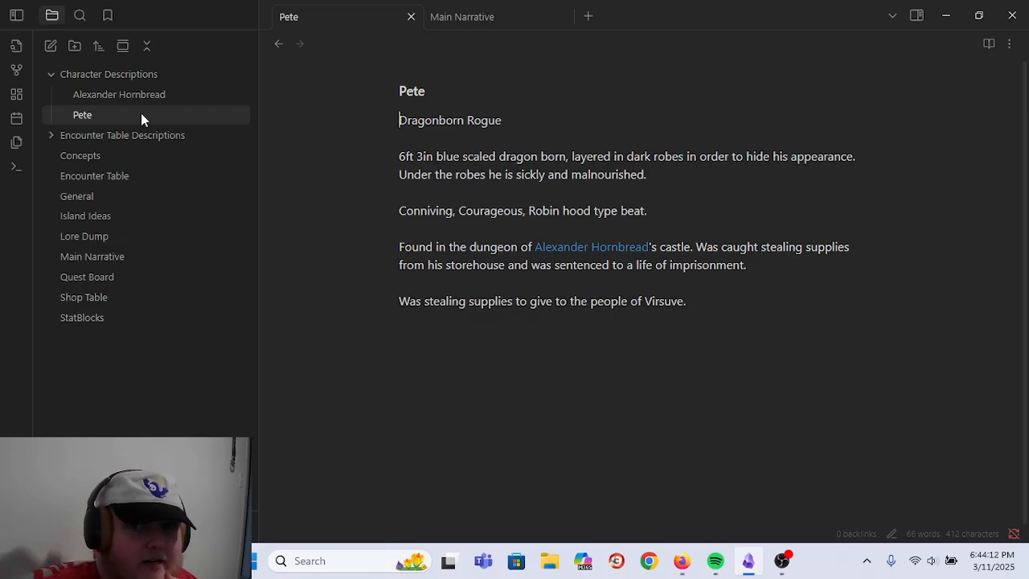
left_click(717, 305)
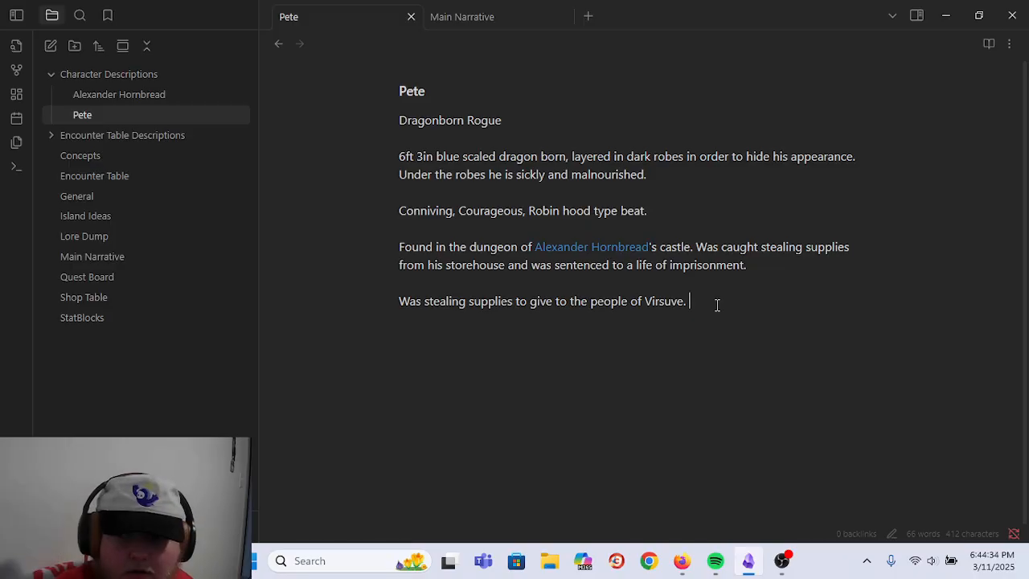
type("Was a re")
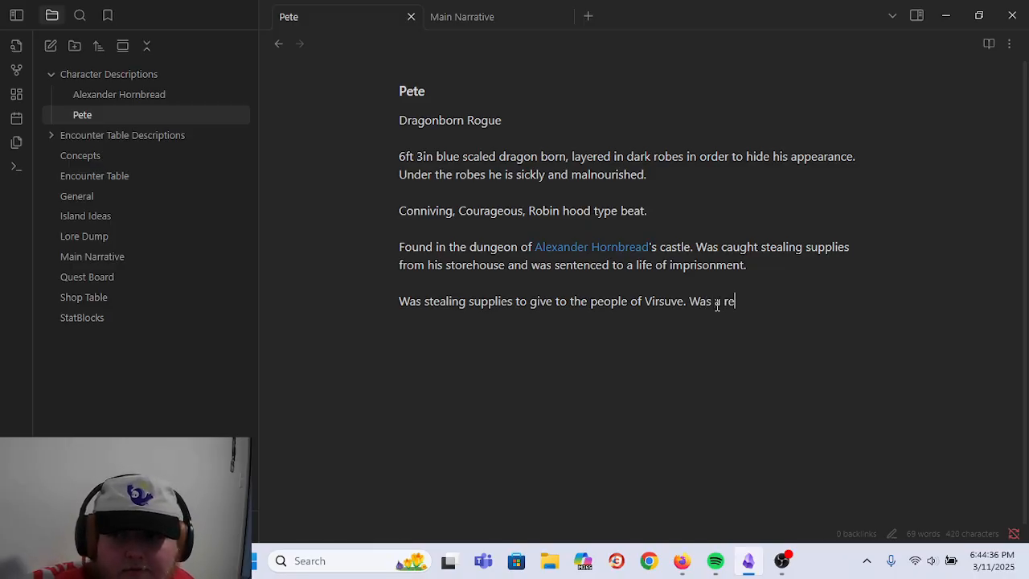
type("fugee hims")
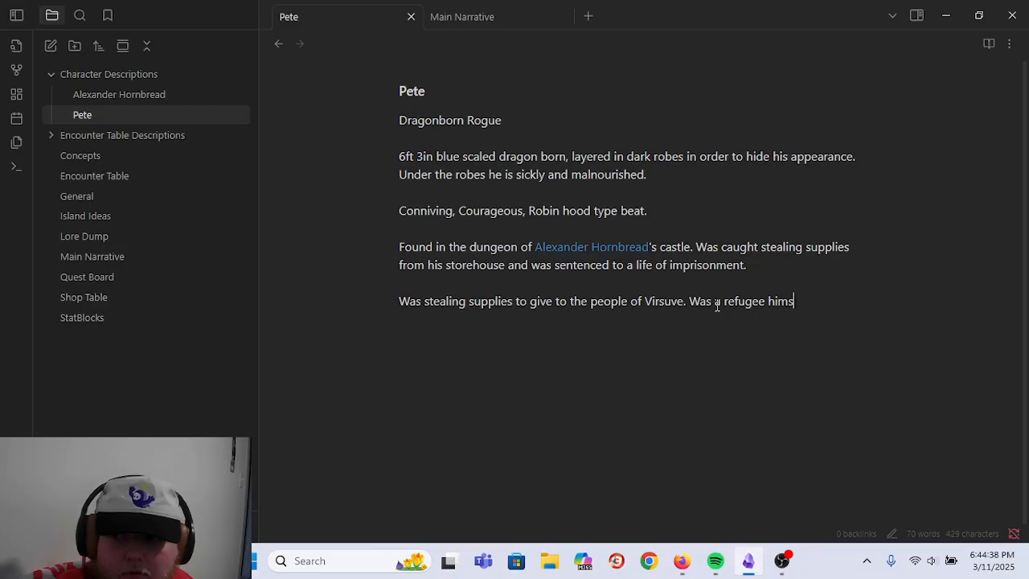
type("elf, and decided to take action against ")
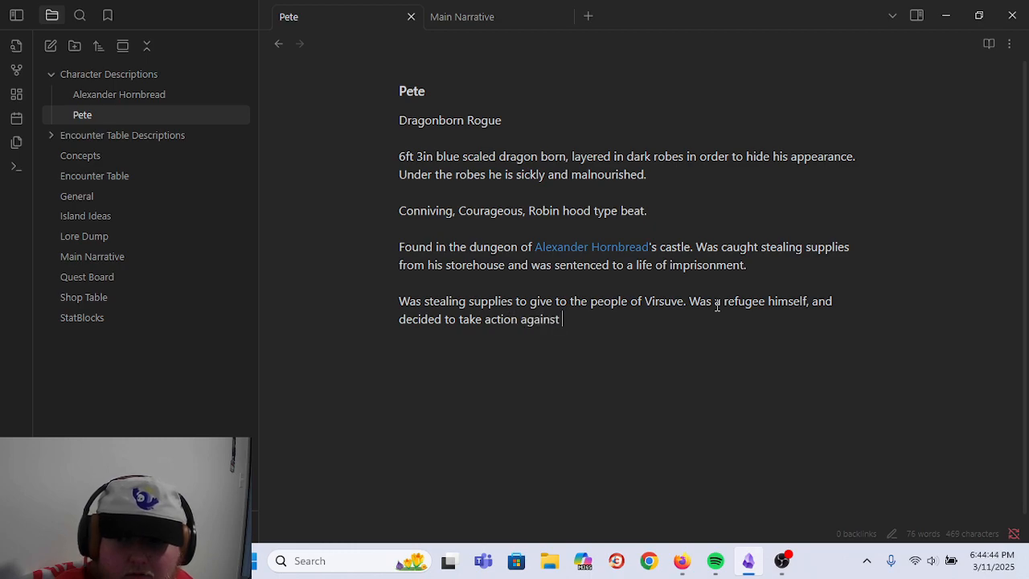
type("the corrupt ruler.")
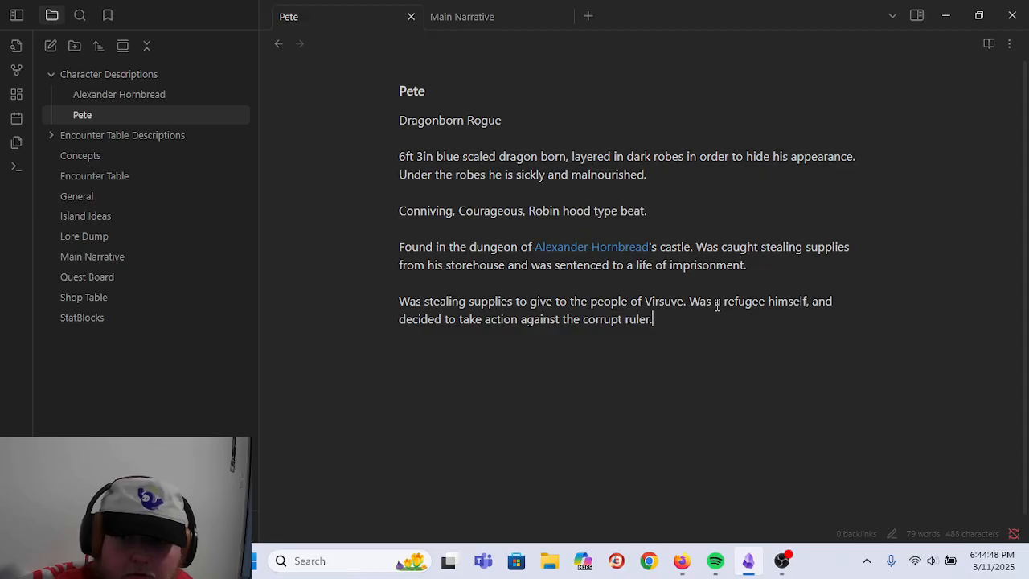
- Look through the Alexander Hornbread, Pete, Encounter Table and Concepts notes for related background
left_click(169, 90)
left_click(197, 117)
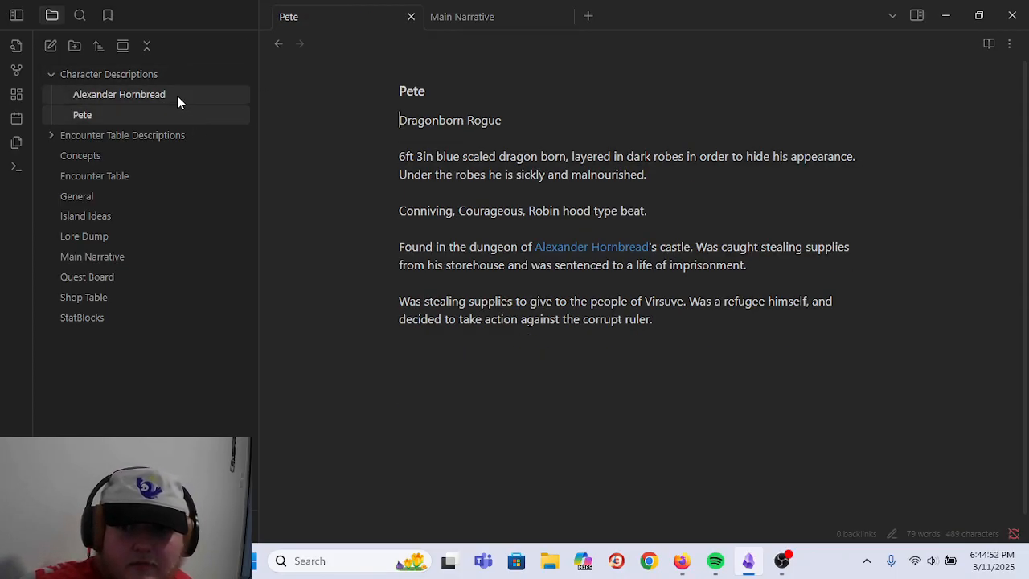
left_click(175, 91)
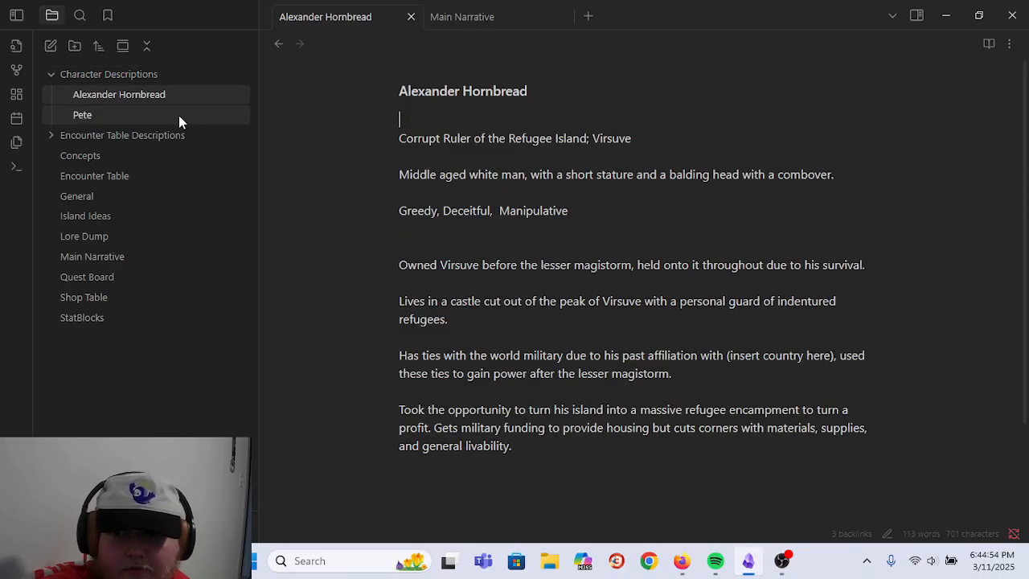
left_click(179, 115)
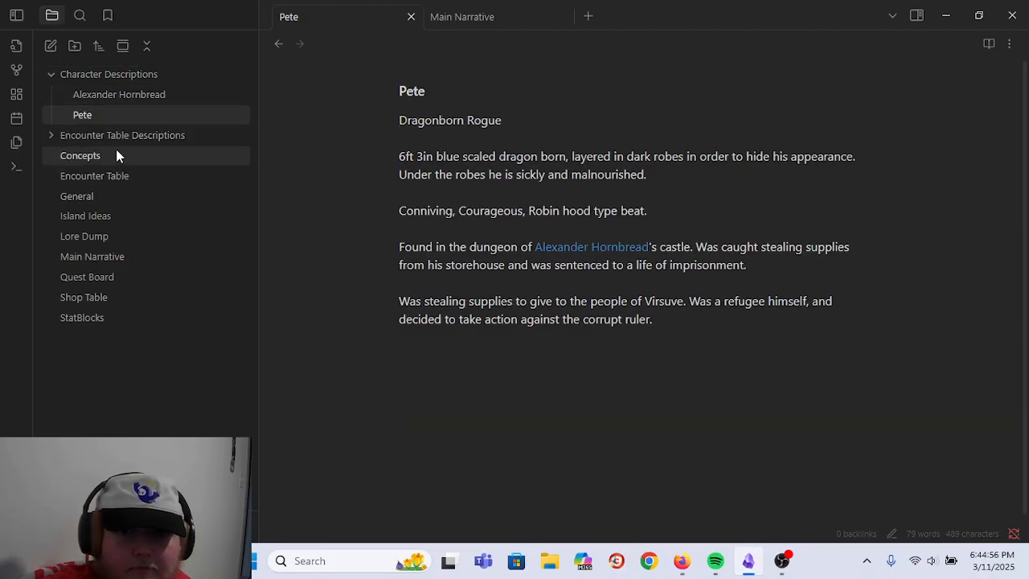
left_click(110, 178)
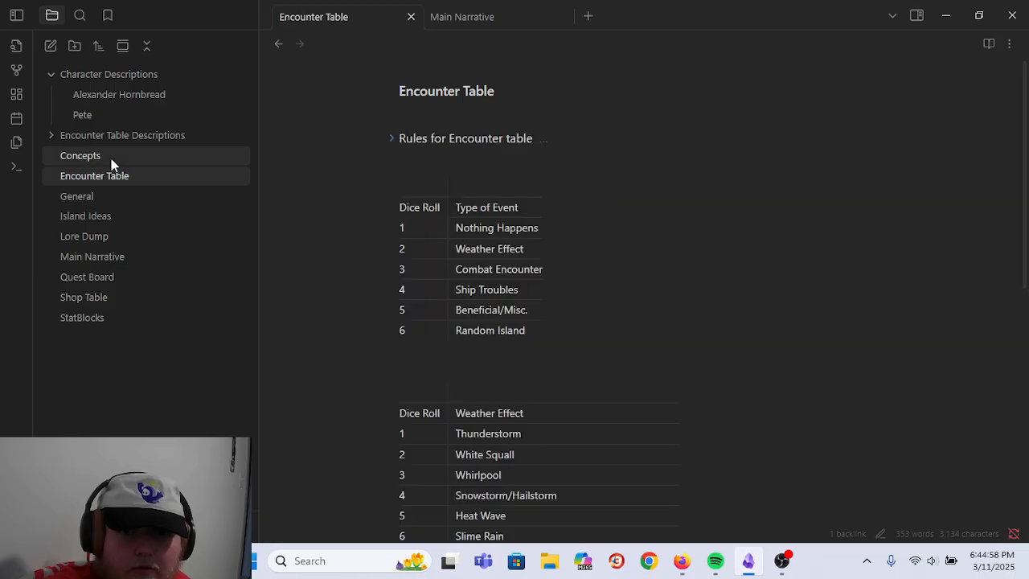
left_click(111, 158)
left_click(110, 115)
left_click(119, 153)
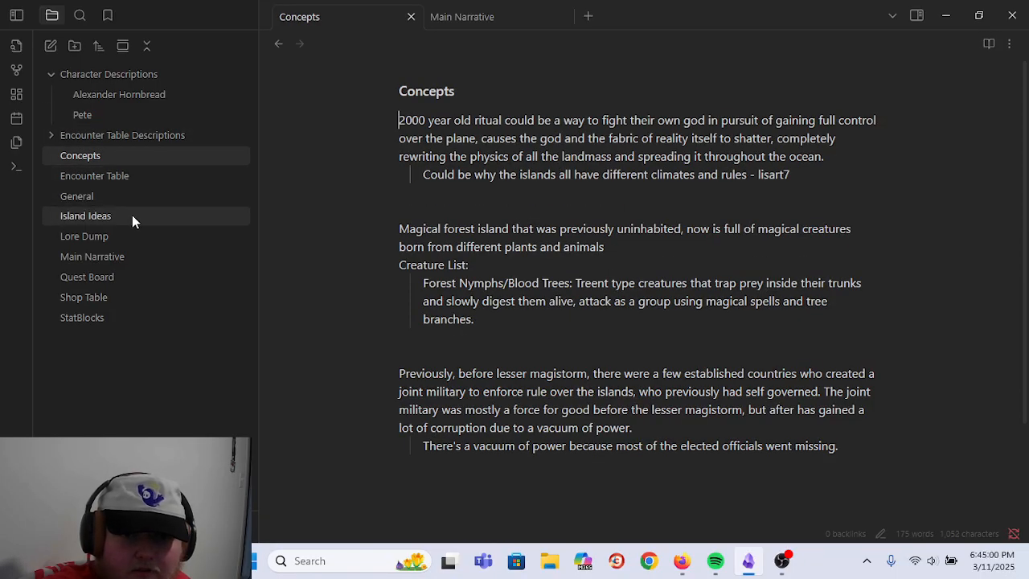
- In Island Ideas, expand the Quest Ideas under Refugee Island: Virsuve and replace "a refugee" with "Pete" in the last idea
left_click(130, 217)
scroll(571, 331, "down", 6)
scroll(700, 344, "down", 8)
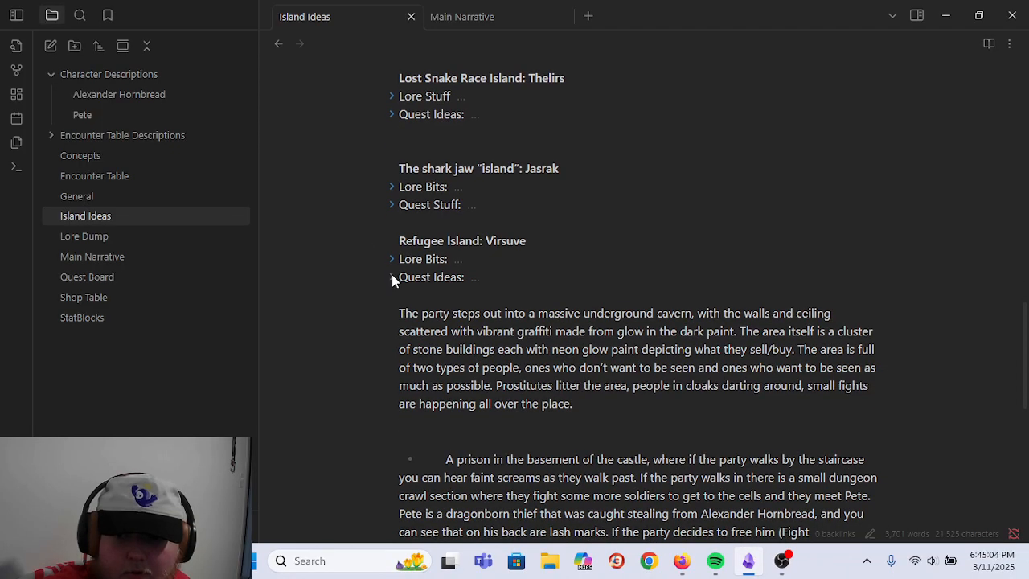
left_click(391, 276)
scroll(467, 321, "down", 1)
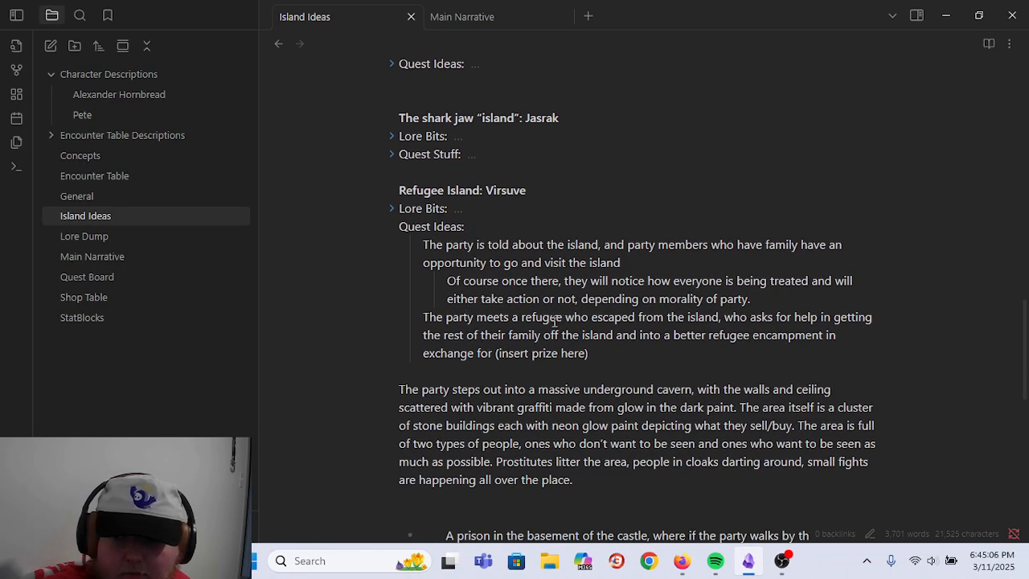
left_click_drag(562, 319, 511, 319)
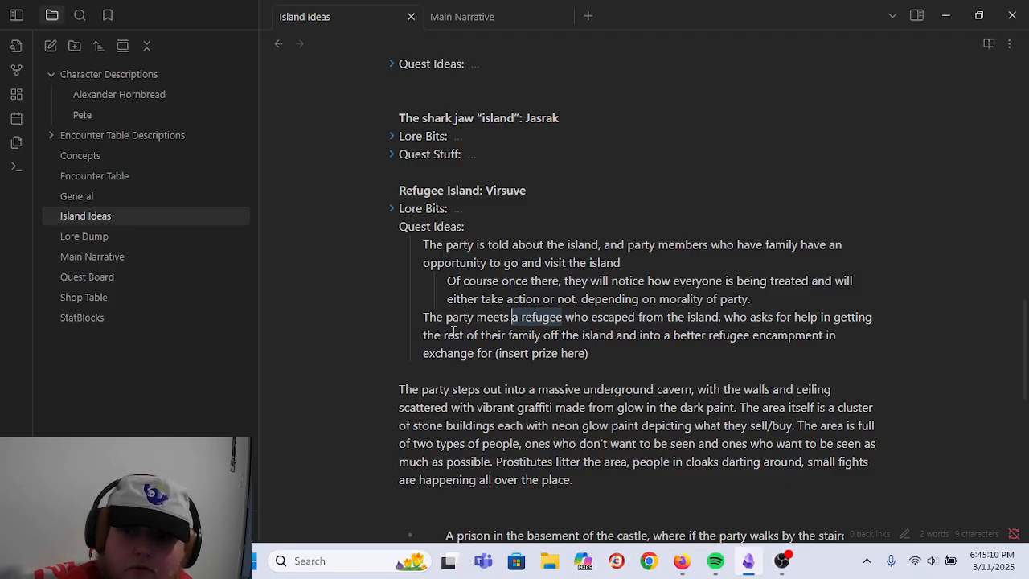
type("Pete")
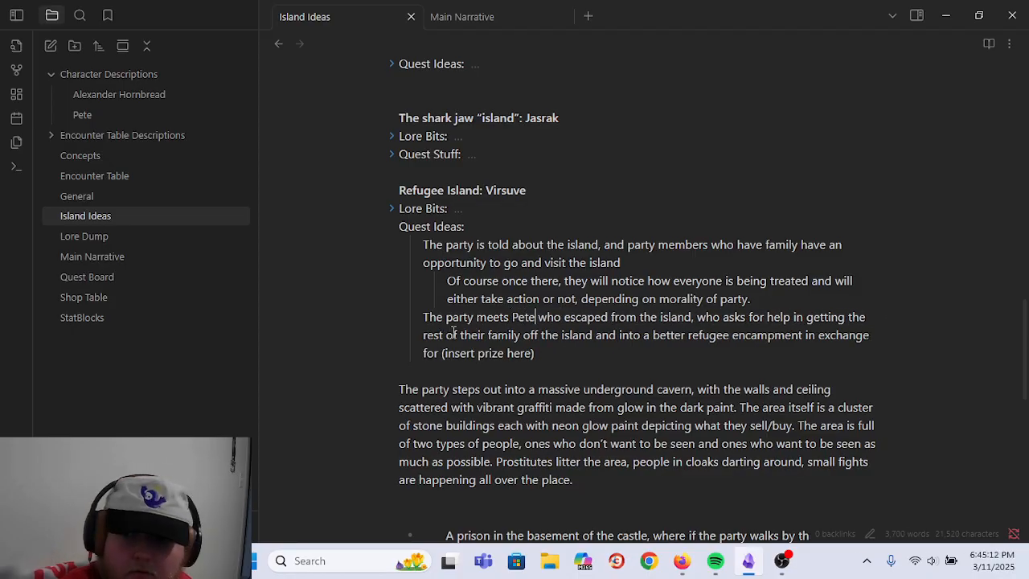
- Turn the word Pete in the Virsuve quest idea into an internal link to the Pete character note
key("BackSpace")
key("BackSpace")
key("BackSpace")
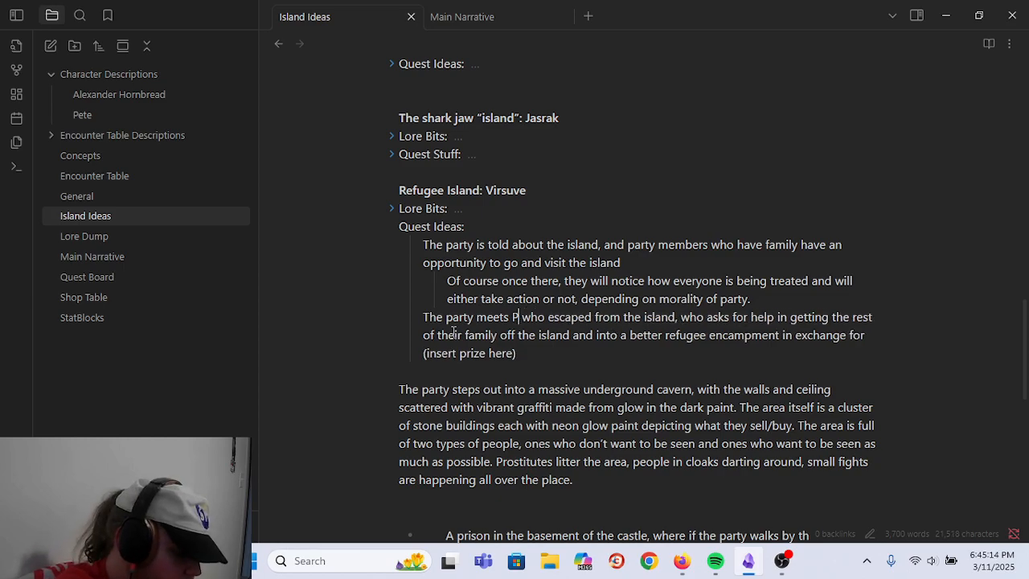
type("[[")
key("BackSpace")
key("BackSpace")
key("BackSpace")
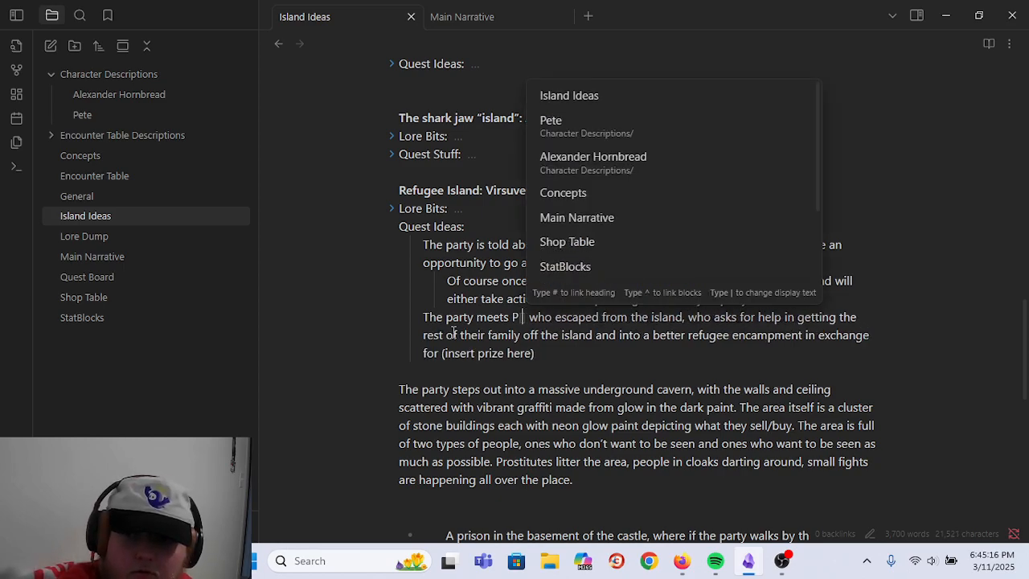
type("[[")
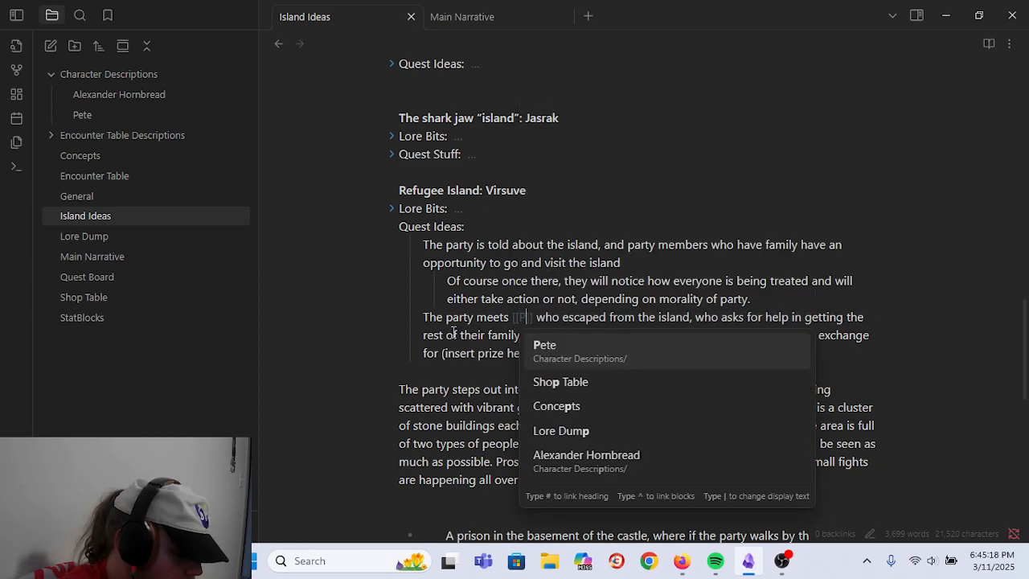
type("Pete")
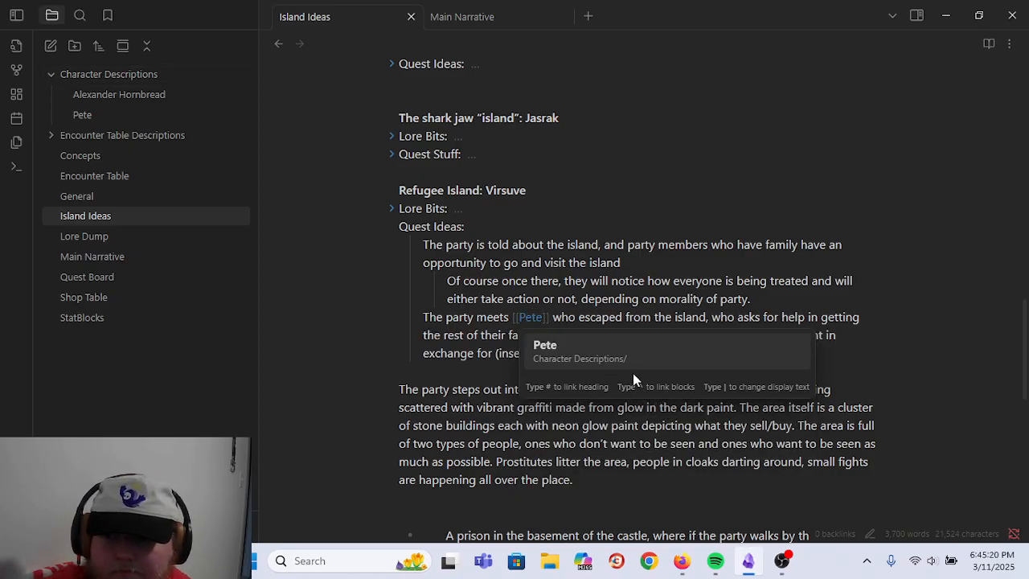
left_click(576, 355)
left_click(660, 356)
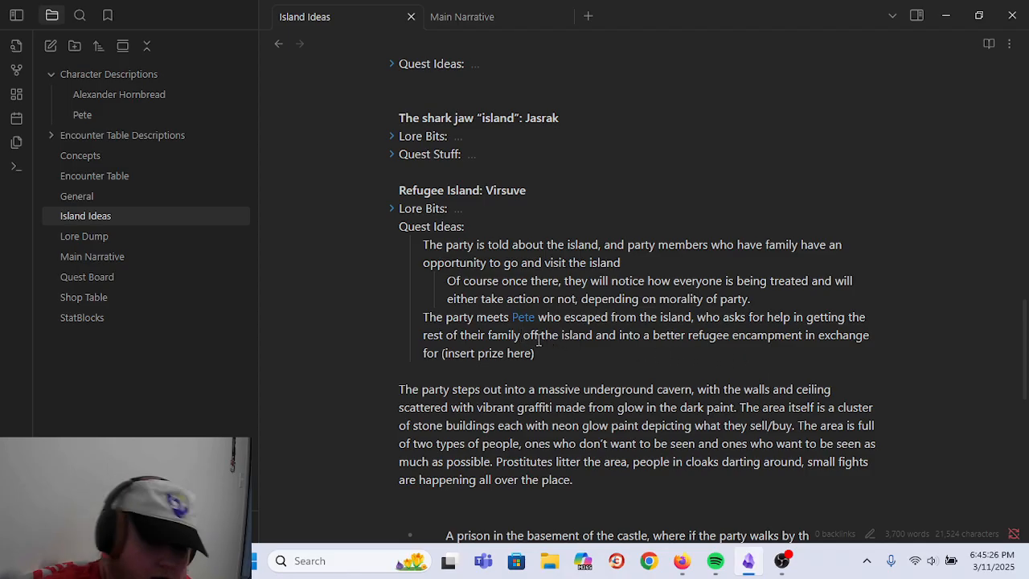
- Replace "the rest of their family" in the Pete quest idea with "revenge against"
key("BackSpace")
key("BackSpace")
key("BackSpace")
key("BackSpace")
key("BackSpace")
key("BackSpace")
key("BackSpace")
key("BackSpace")
key("BackSpace")
key("BackSpace")
key("BackSpace")
key("BackSpace")
key("BackSpace")
key("BackSpace")
key("BackSpace")
key("BackSpace")
key("BackSpace")
key("BackSpace")
key("BackSpace")
key("BackSpace")
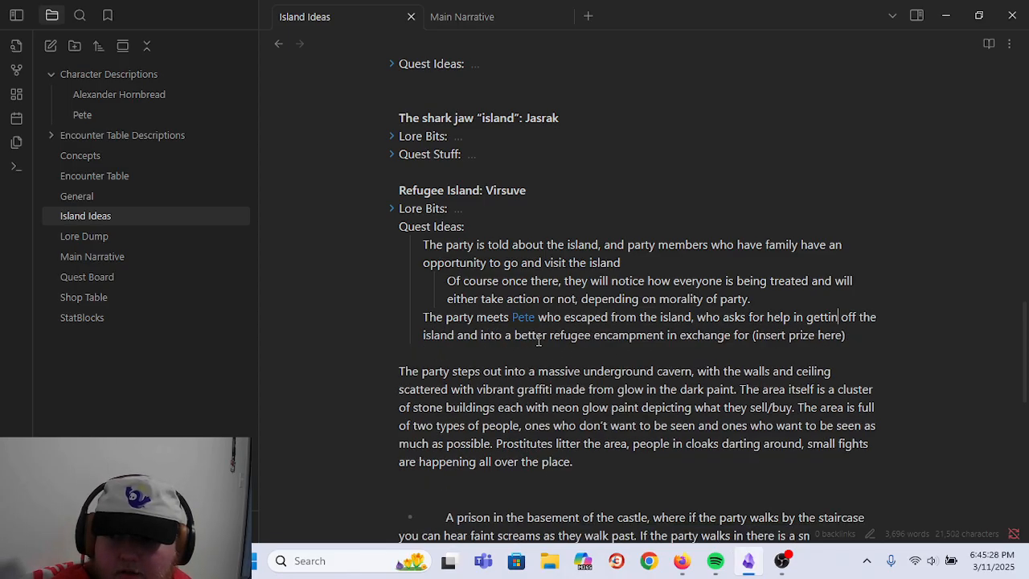
type("g revenge a")
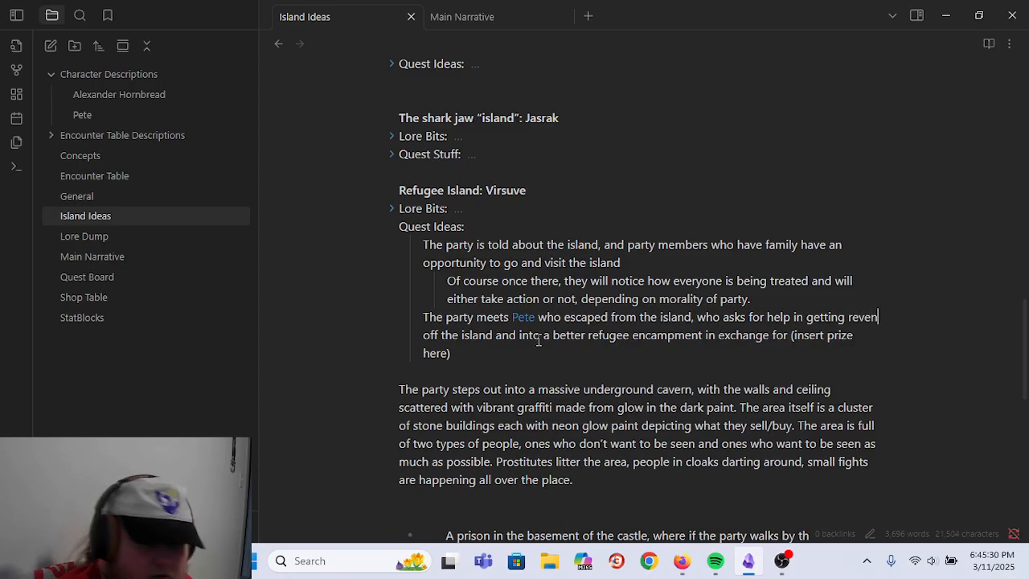
type("gainst ")
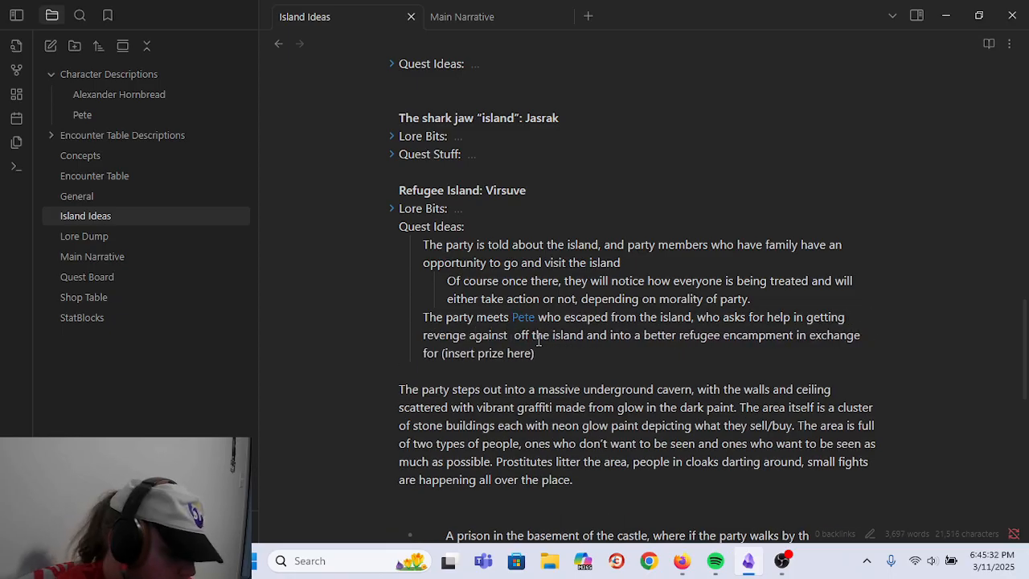
- Insert an internal link to the Alexander Hornbread note directly after "revenge against"
type("[[Alexander H")
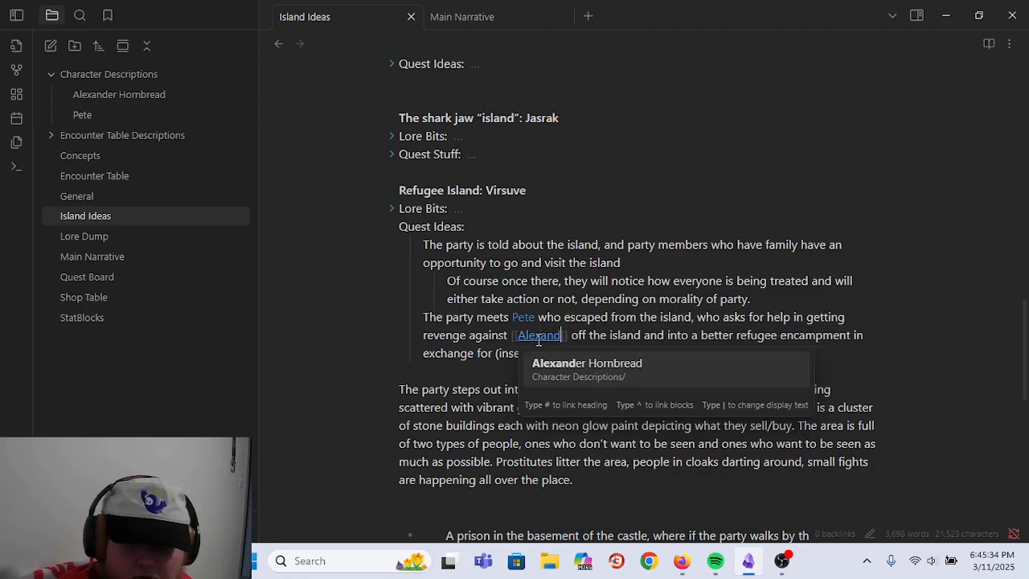
type("ornbread")
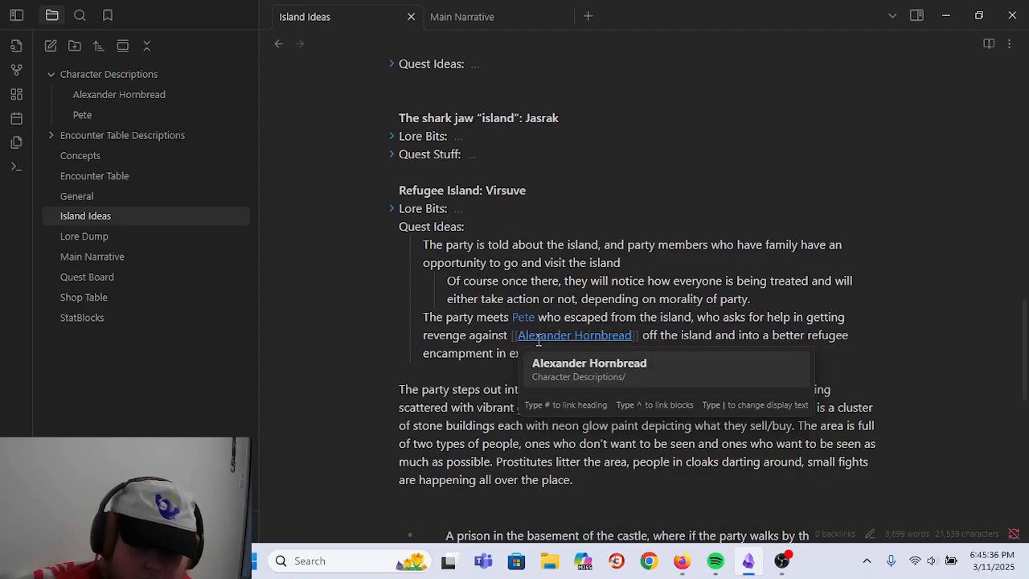
key("Return")
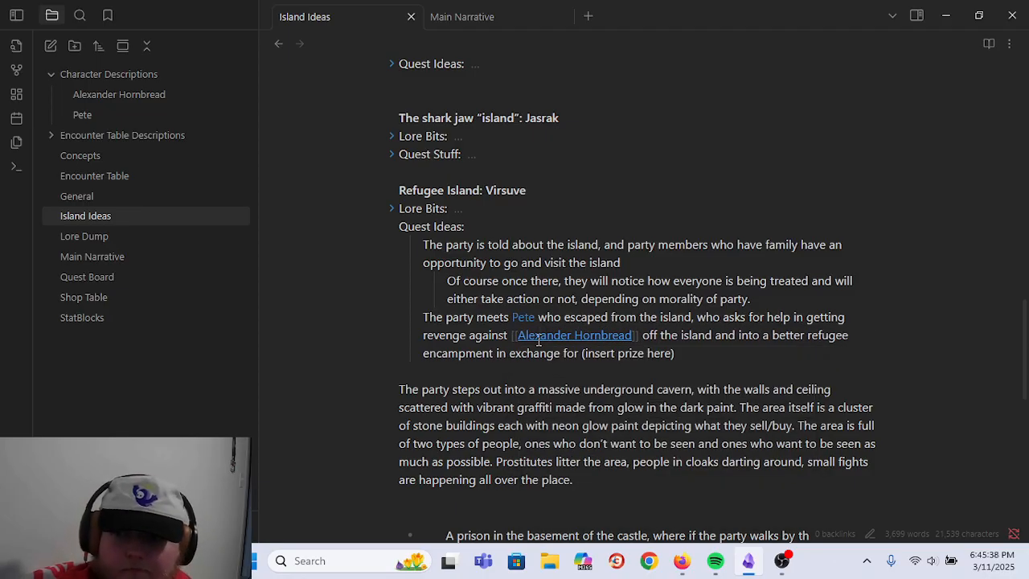
key("Down")
key("Right")
key("Right")
key("Right")
key("Right")
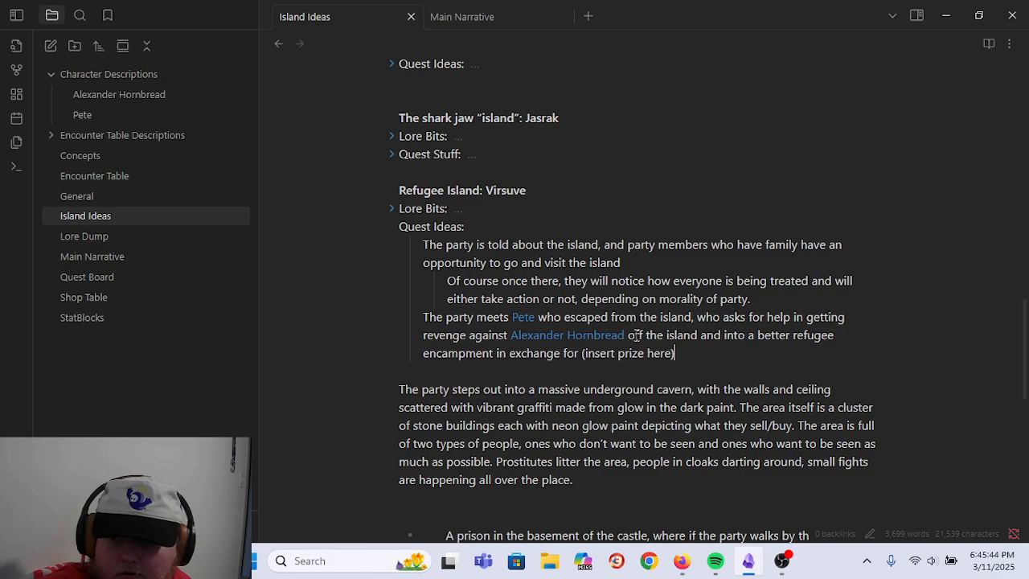
- Replace "off the island and into a better refugee encampment in" with "to save the people of Virsuve" in the Pete quest idea
left_click_drag(629, 335, 651, 345)
left_click_drag(582, 350, 505, 353)
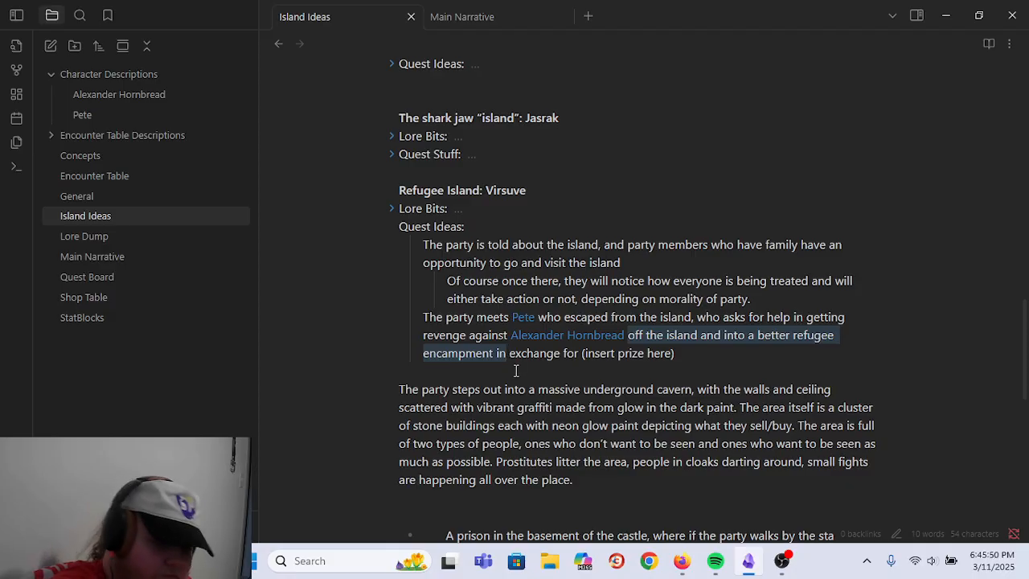
key("BackSpace")
key("BackSpace")
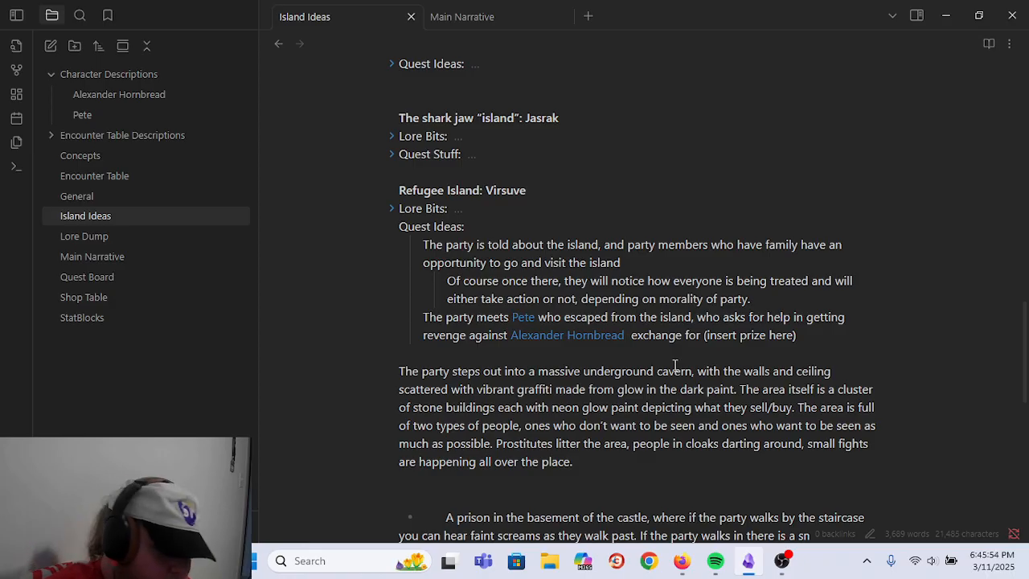
type("to sav")
type("e the people of V")
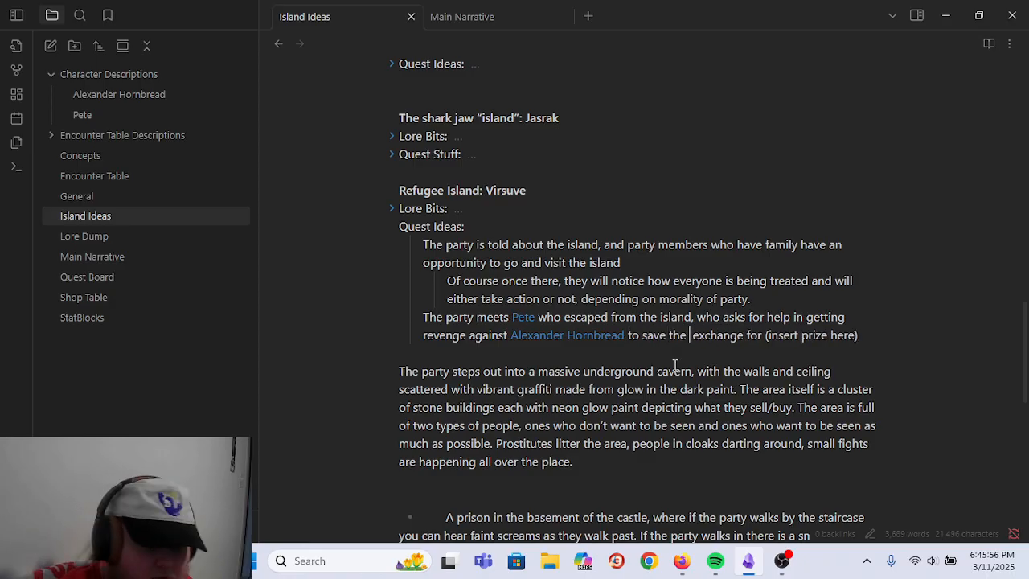
type("irsuve")
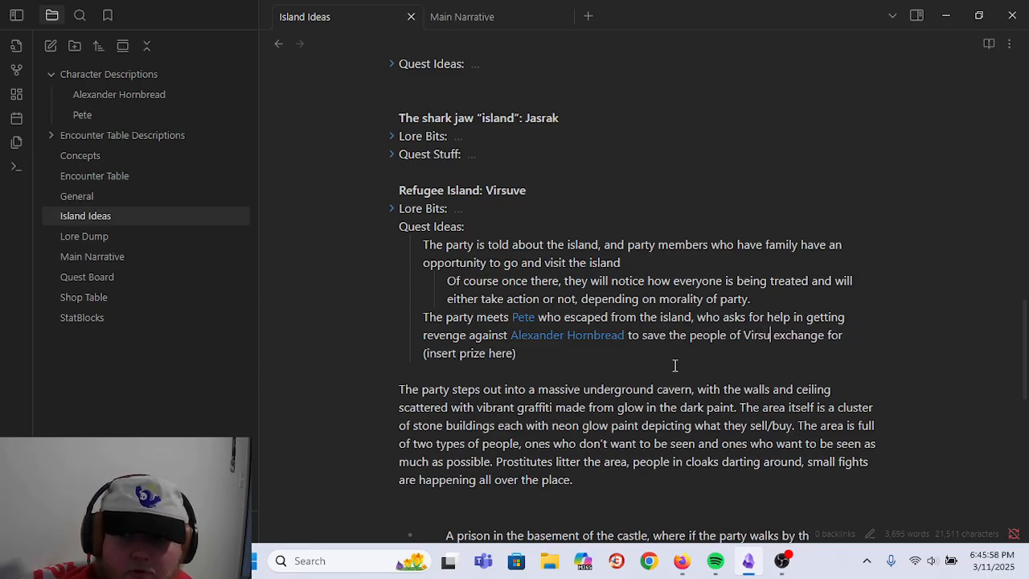
left_click(675, 365)
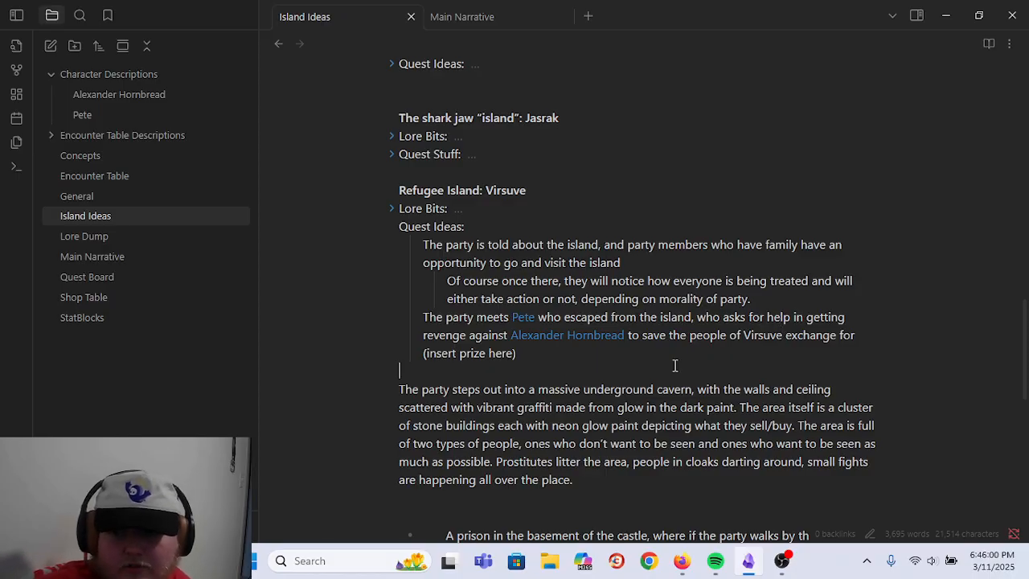
left_click(572, 361)
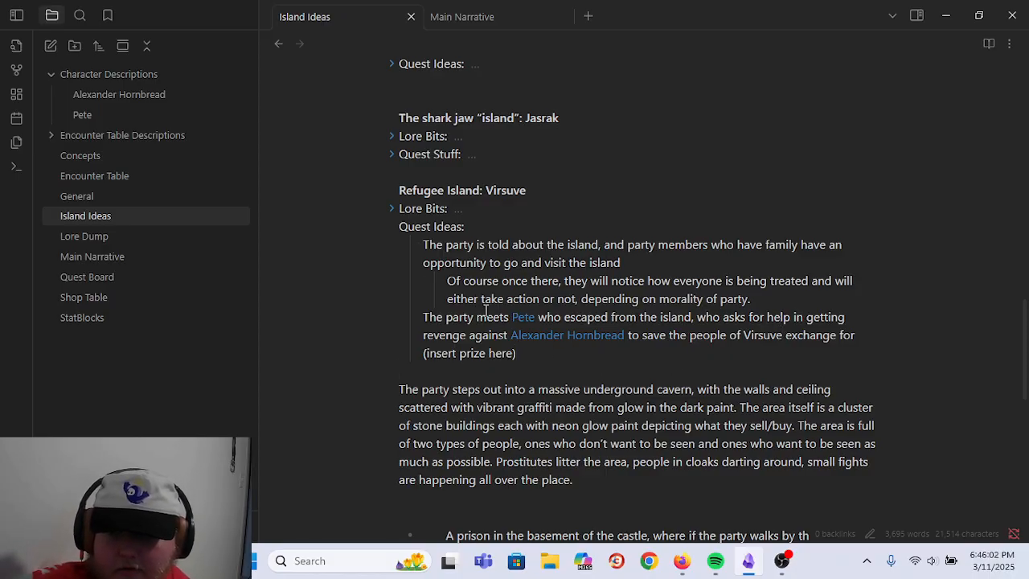
- Collapse Virsuve's Quest Ideas and read the castle notes below, including the prison section about Pete
left_click(395, 228)
scroll(900, 160, "down", 5)
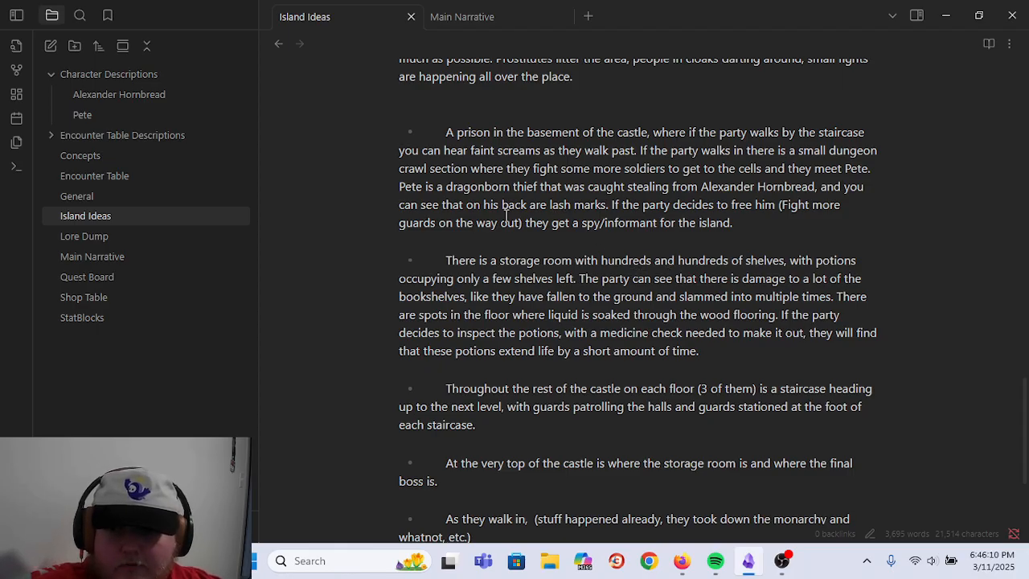
scroll(498, 173, "up", 1)
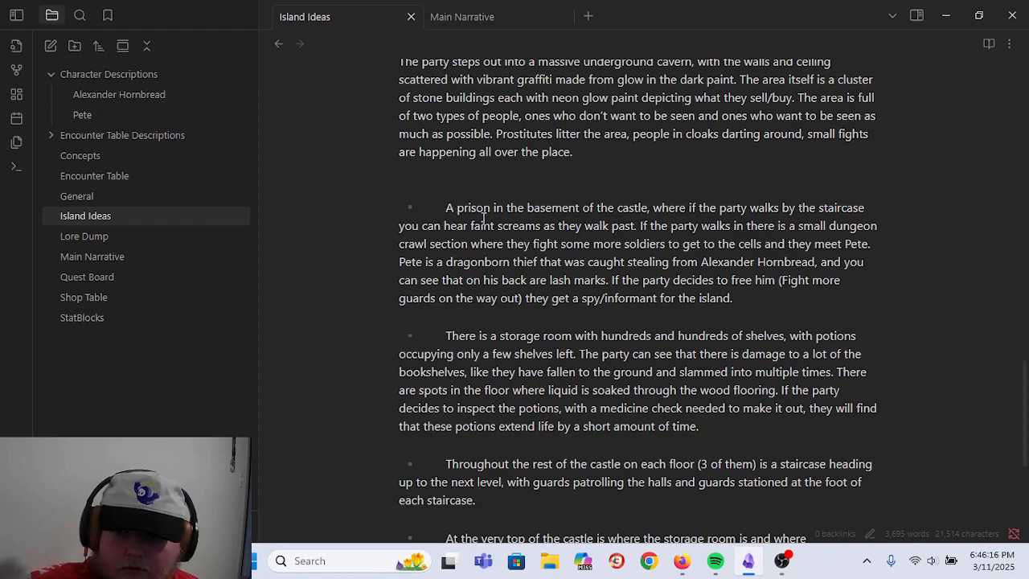
- Delete the castle prison paragraph about Pete from the Island Ideas note, together with its leftover bullet and blank line
left_click_drag(456, 217, 810, 304)
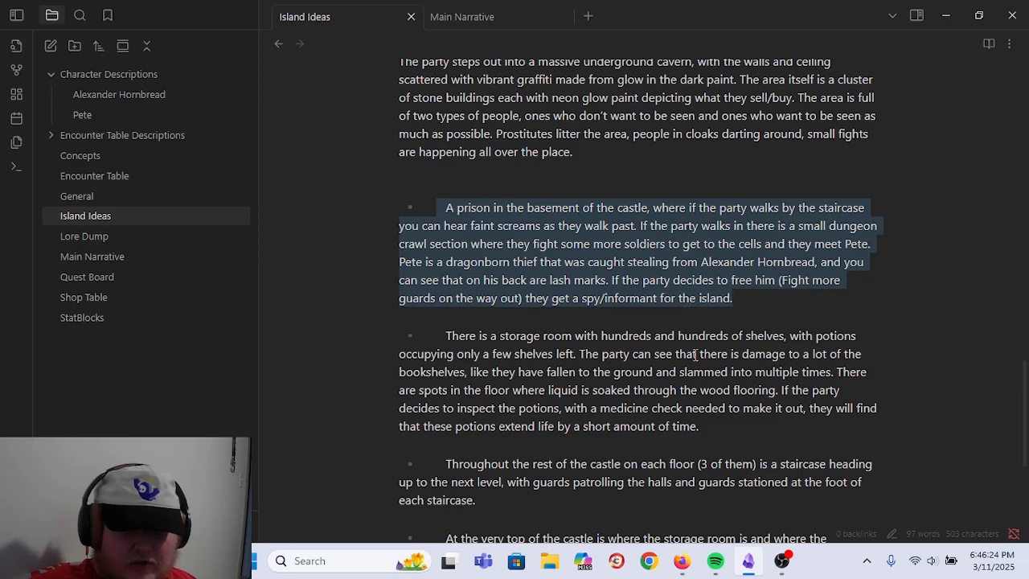
key("BackSpace")
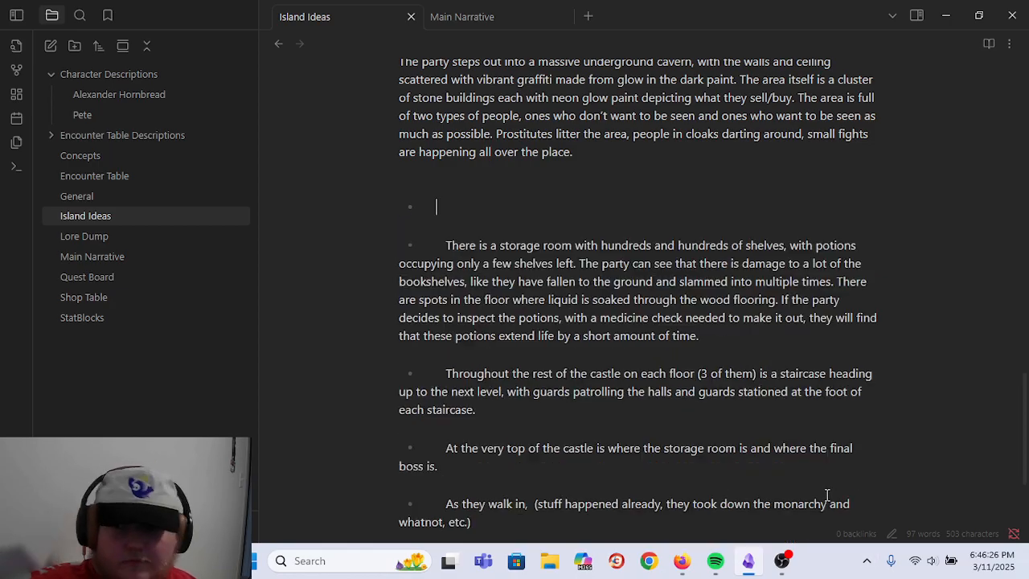
key("BackSpace")
key("BackSpace")
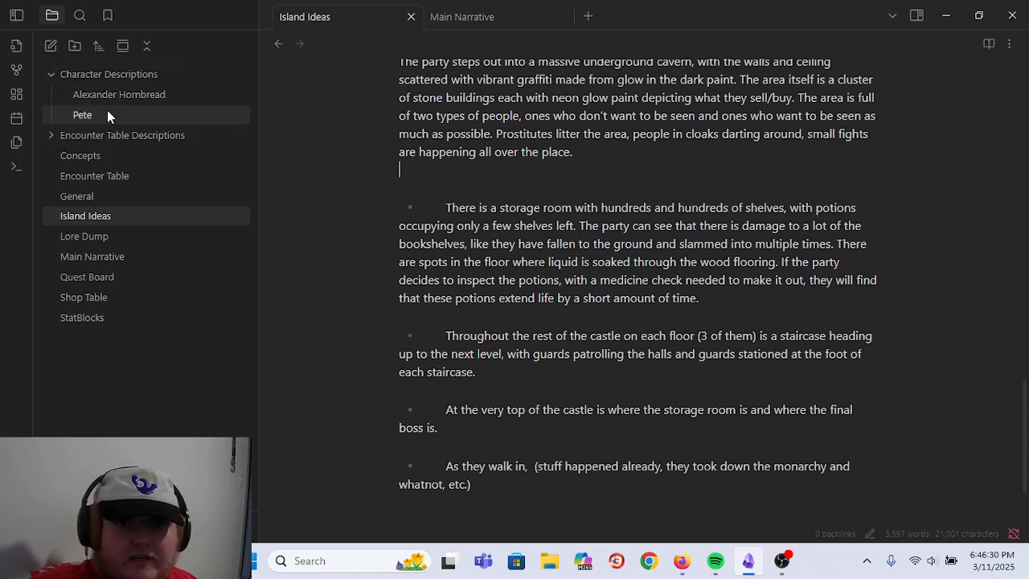
- Review the Pete and Alexander Hornbread character notes for the details of Pete's imprisonment and the castle
left_click(107, 113)
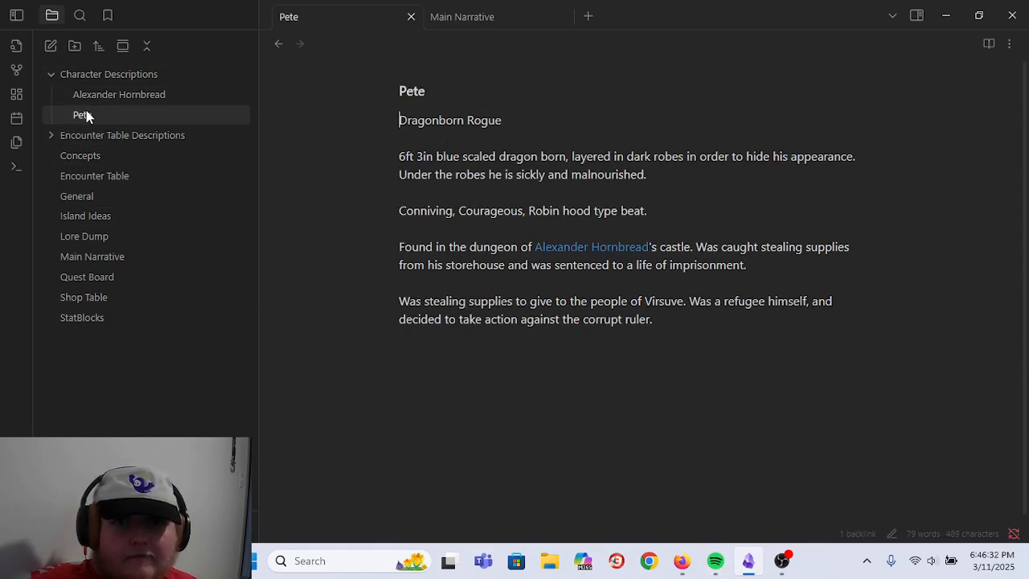
scroll(479, 463, "down", 1)
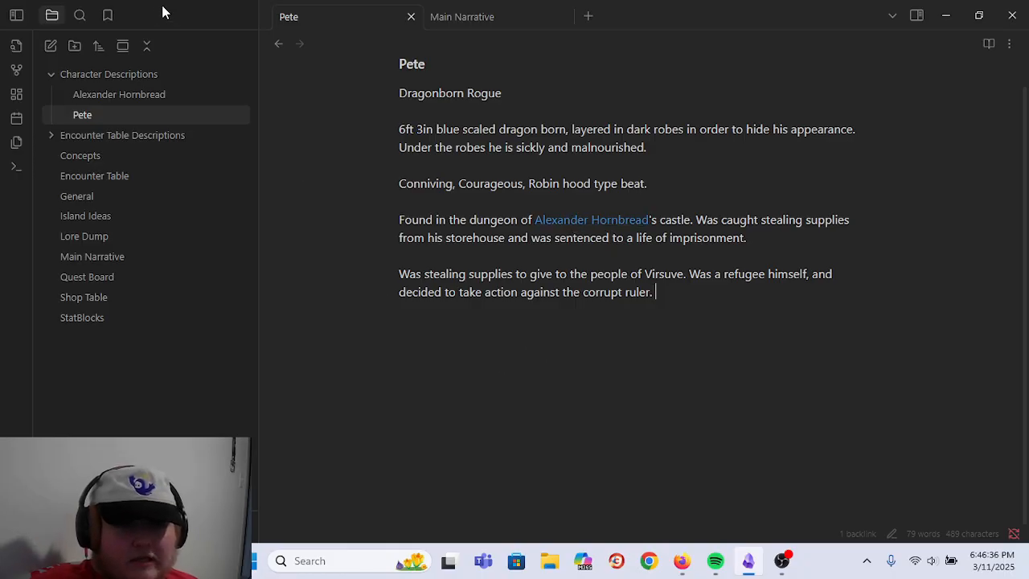
left_click(126, 98)
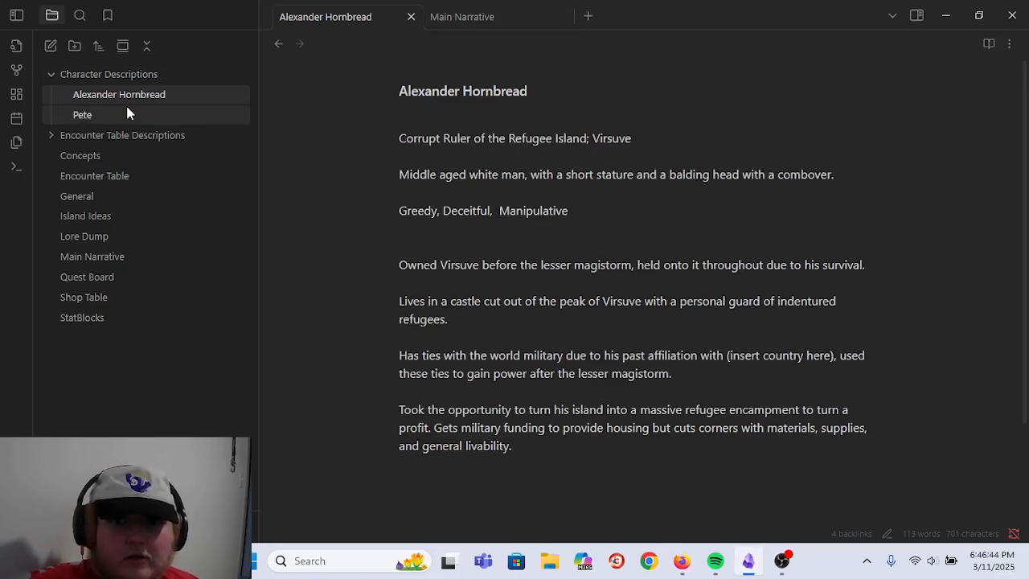
left_click(102, 113)
left_click(62, 137)
left_click(60, 134)
left_click(454, 377)
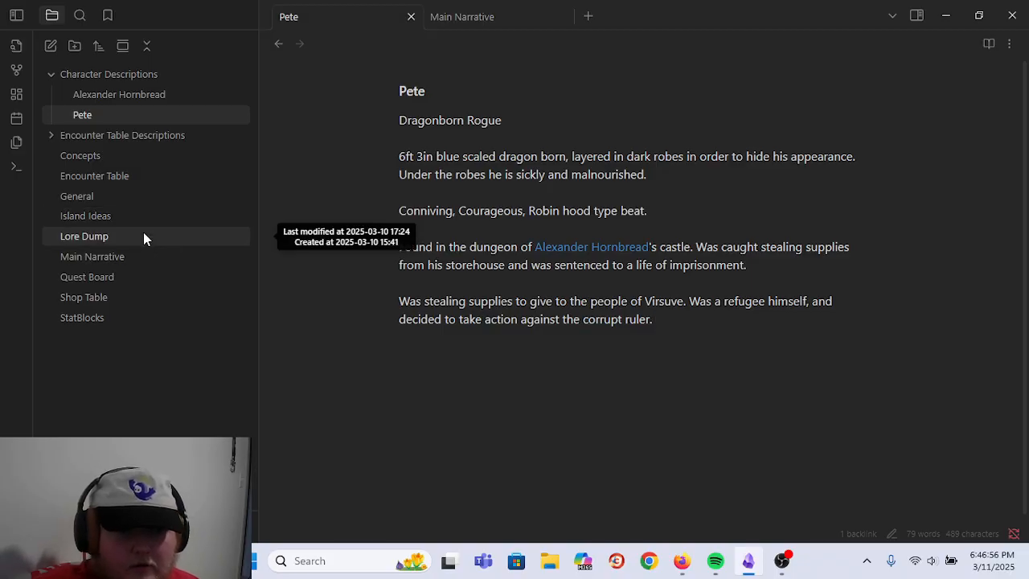
- Delete the paragraph about the storage room with shelves of potions from the Island Ideas note
left_click(115, 217)
scroll(384, 290, "down", 20)
scroll(674, 295, "up", 5)
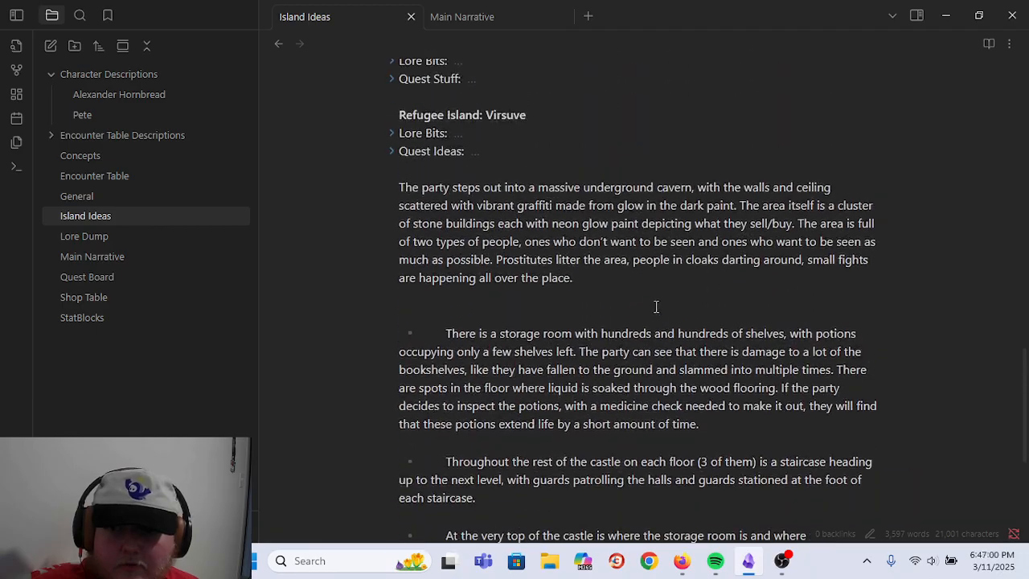
scroll(654, 306, "down", 3)
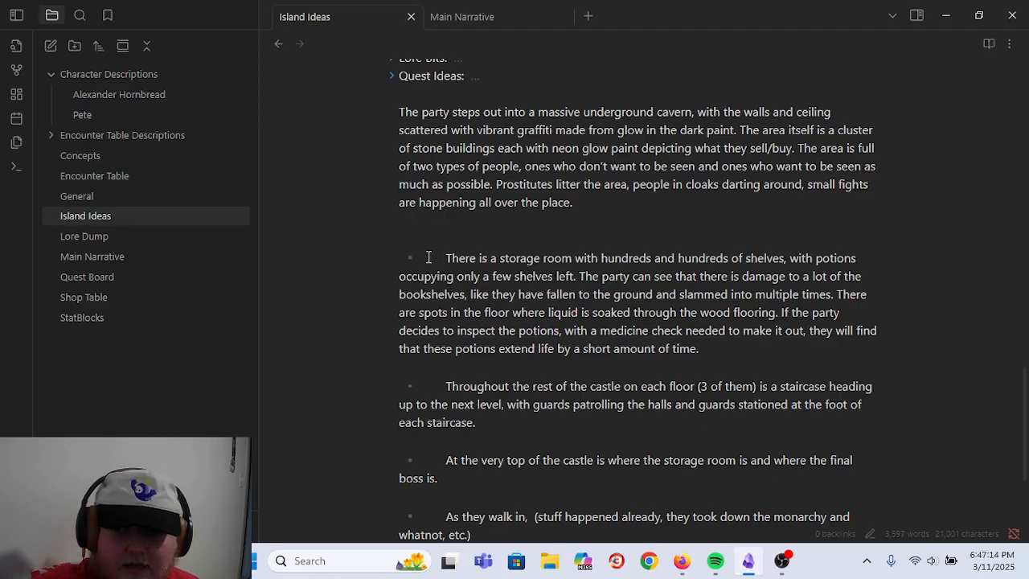
left_click_drag(427, 257, 715, 362)
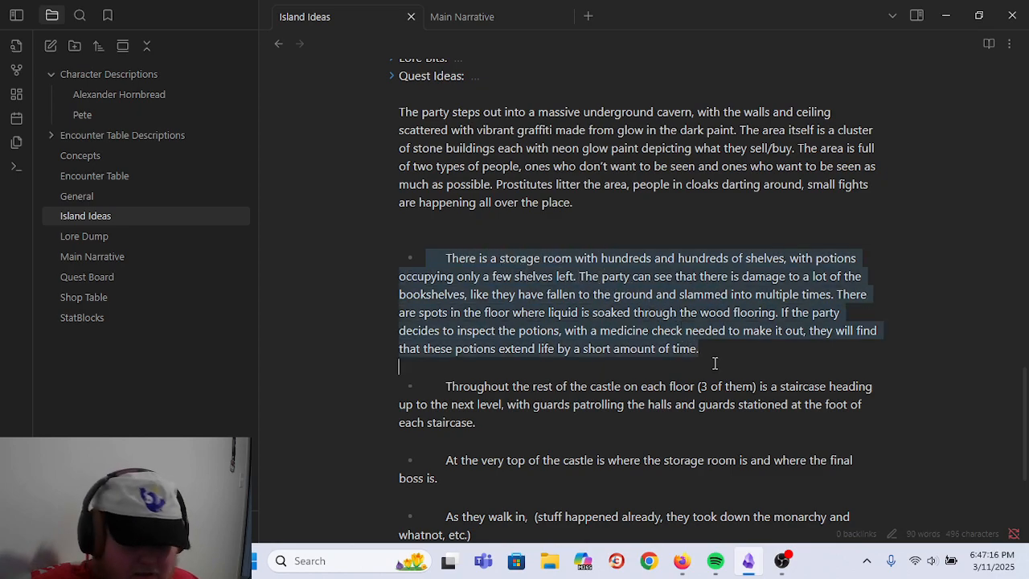
key("BackSpace")
key("BackSpace")
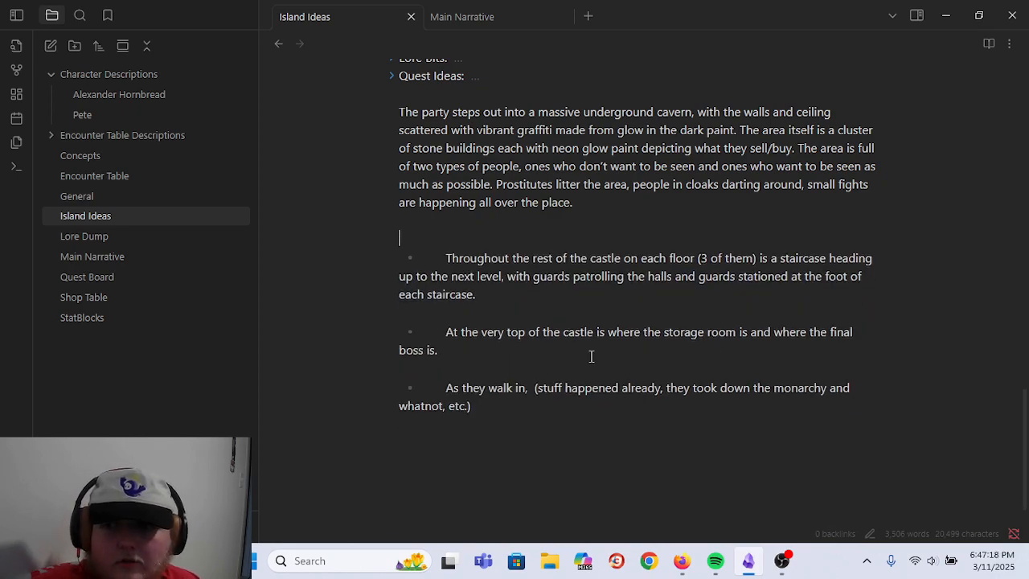
- Delete the remaining castle bullets about the staircases, the final boss at the top and the party walking in
scroll(418, 250, "down", 1)
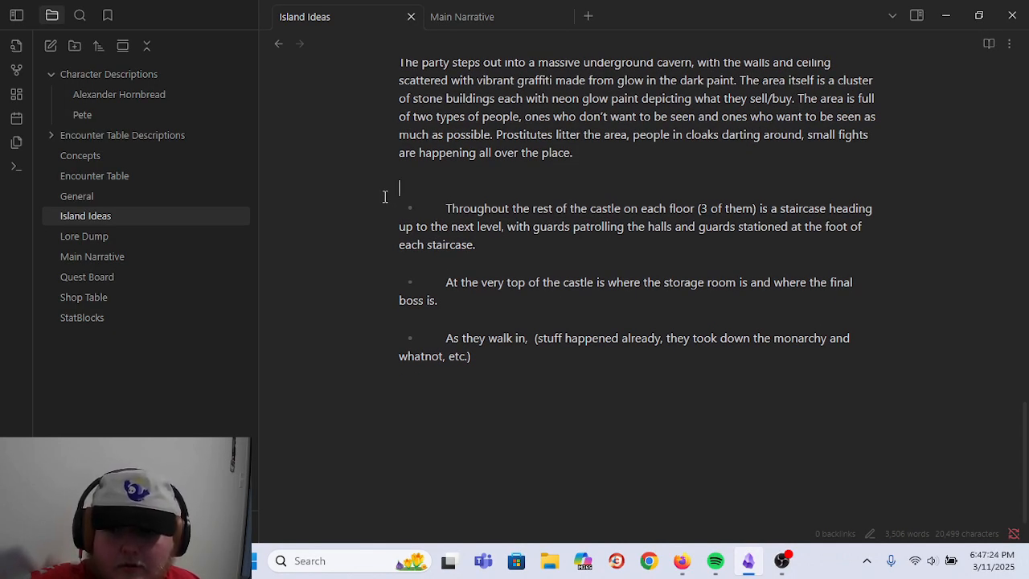
left_click(409, 209)
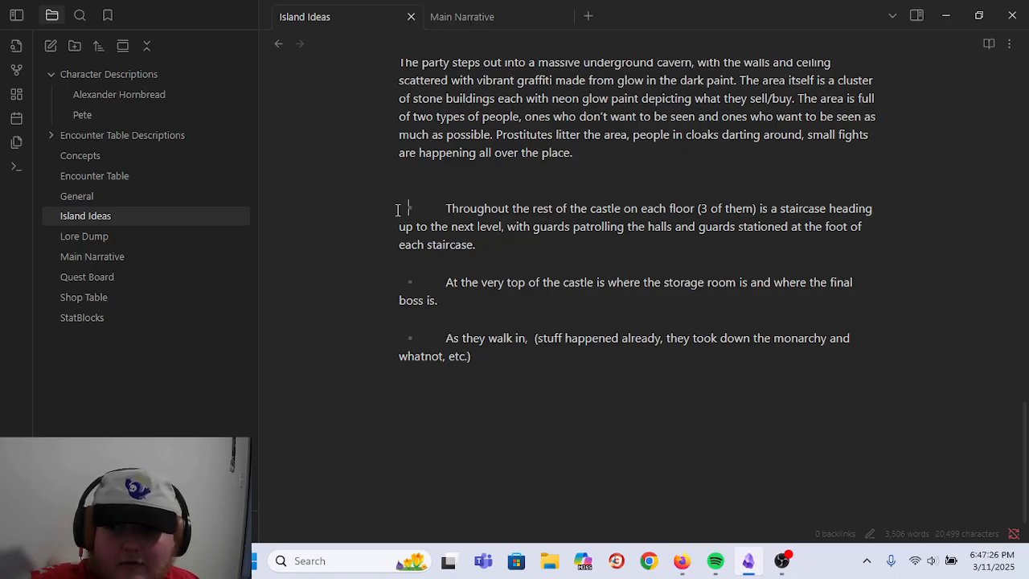
left_click_drag(397, 210, 579, 372)
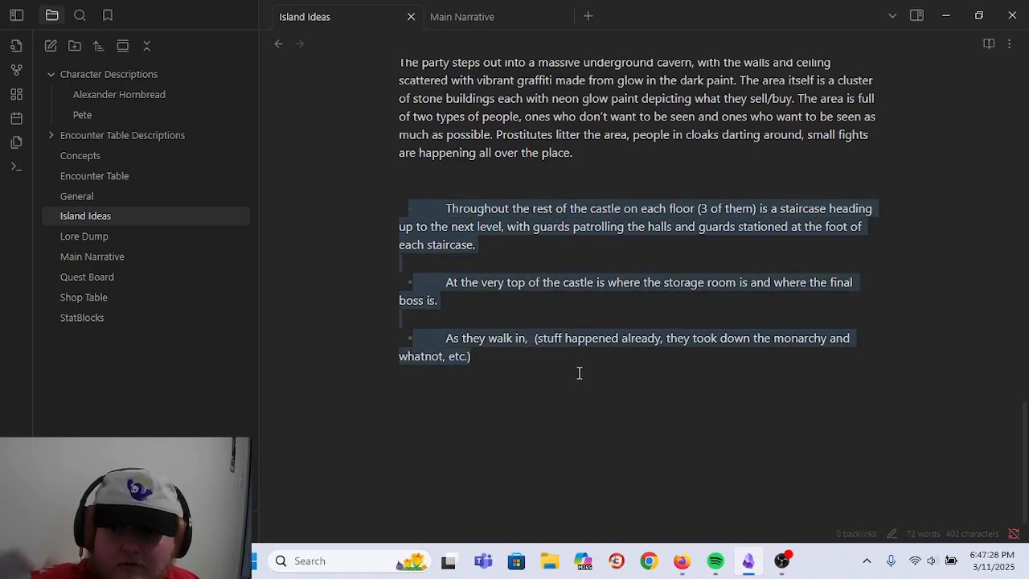
key("BackSpace")
- Highlight the paragraph about the massive underground cavern below Virsuve's Quest Ideas
scroll(487, 329, "up", 3)
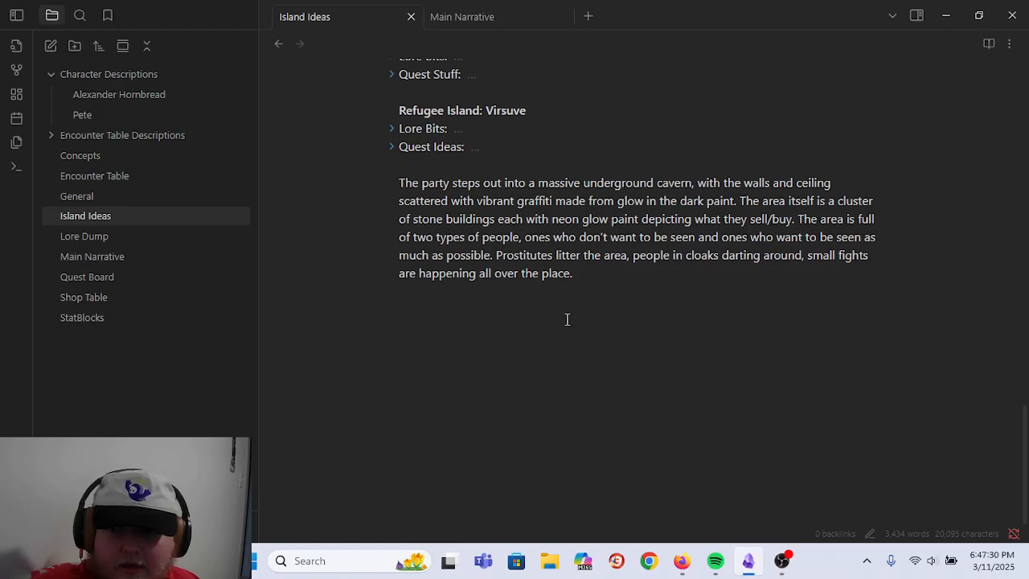
scroll(580, 394, "up", 2)
scroll(585, 434, "down", 2)
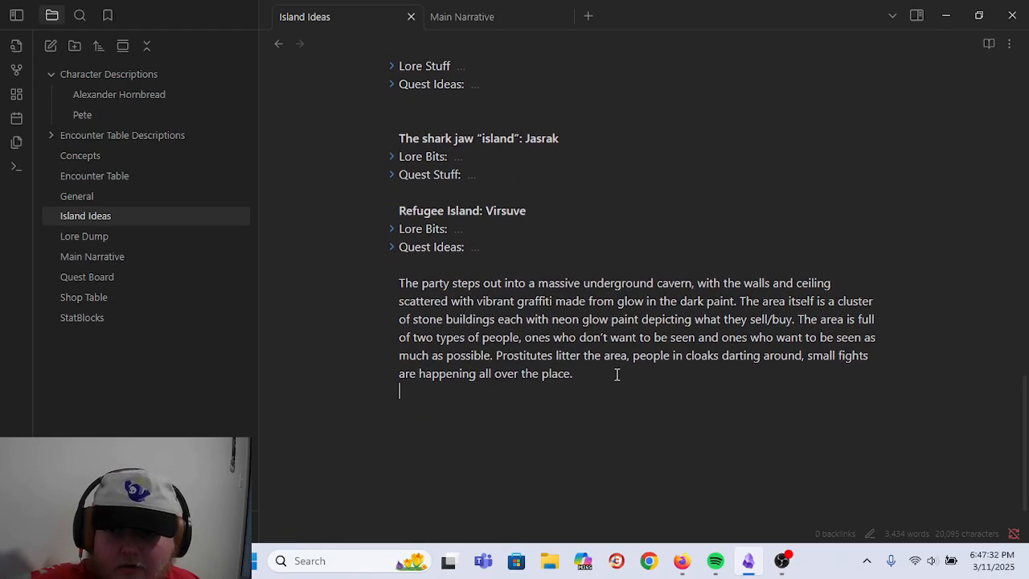
left_click_drag(616, 374, 391, 282)
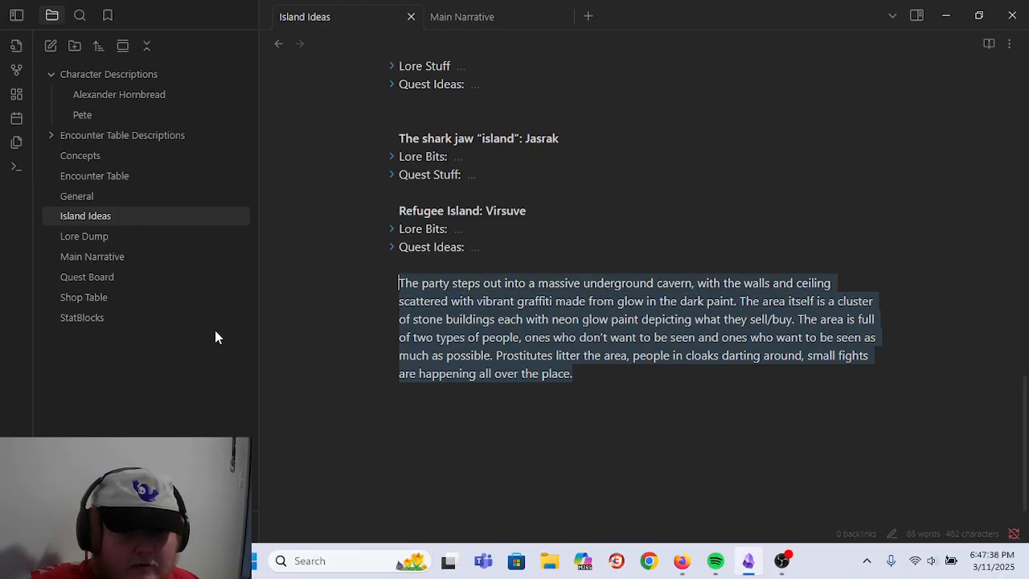
- Add a new paragraph at the end of the Concepts note reading "Concept for an underground thieves guild kind of area"
left_click(103, 160)
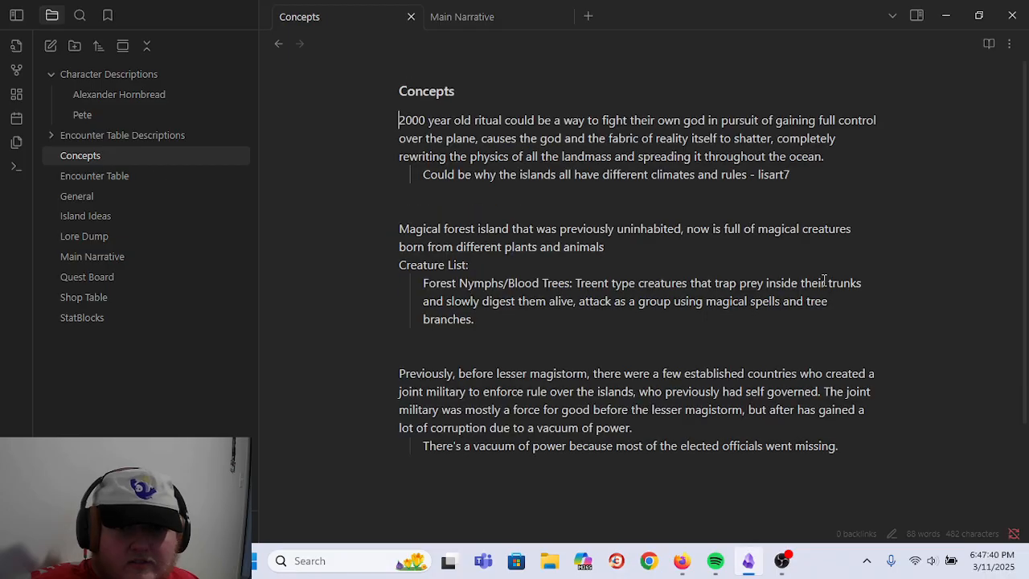
scroll(620, 483, "down", 2)
left_click(487, 429)
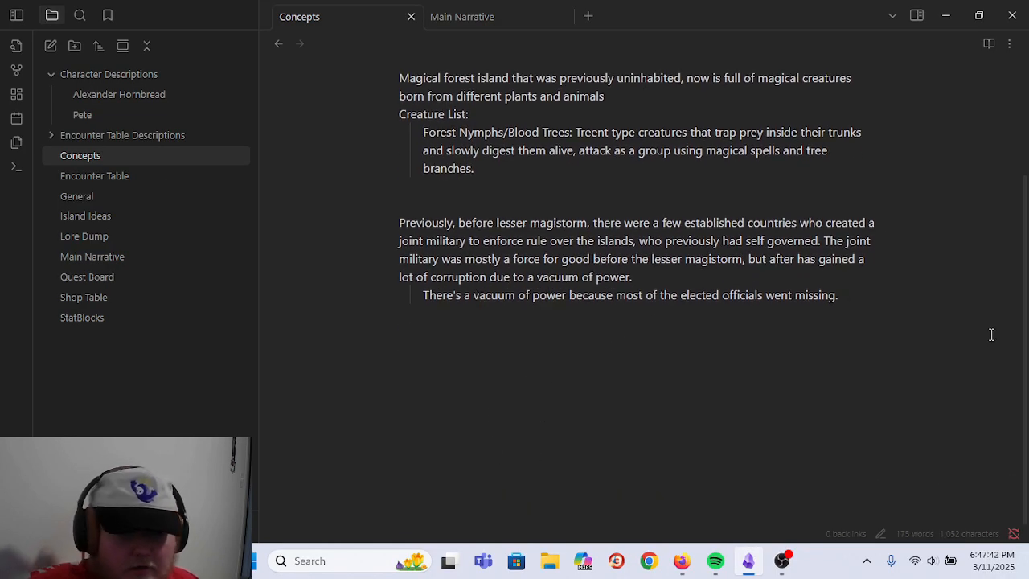
key("Return")
key("BackSpace")
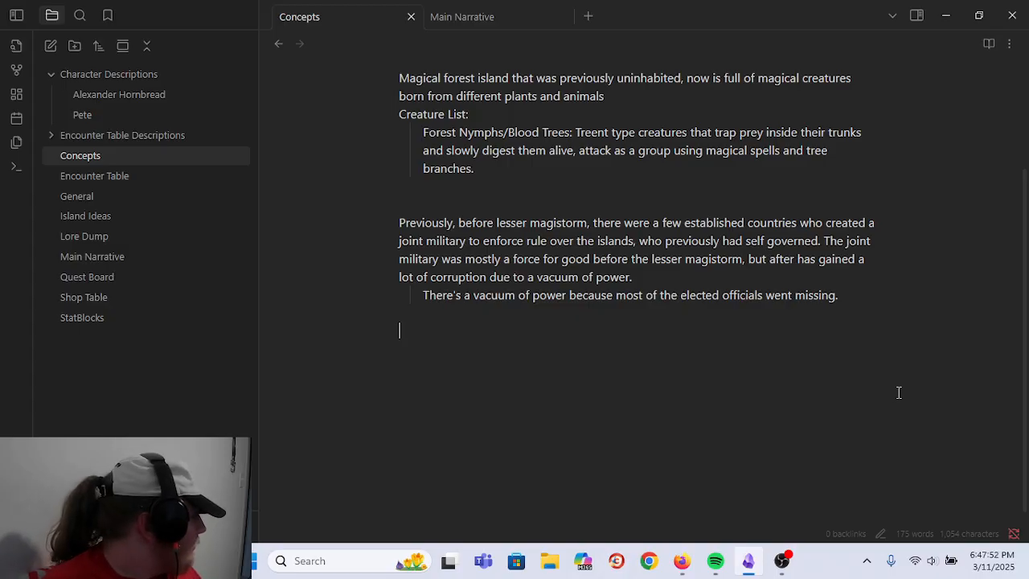
type("Concept ")
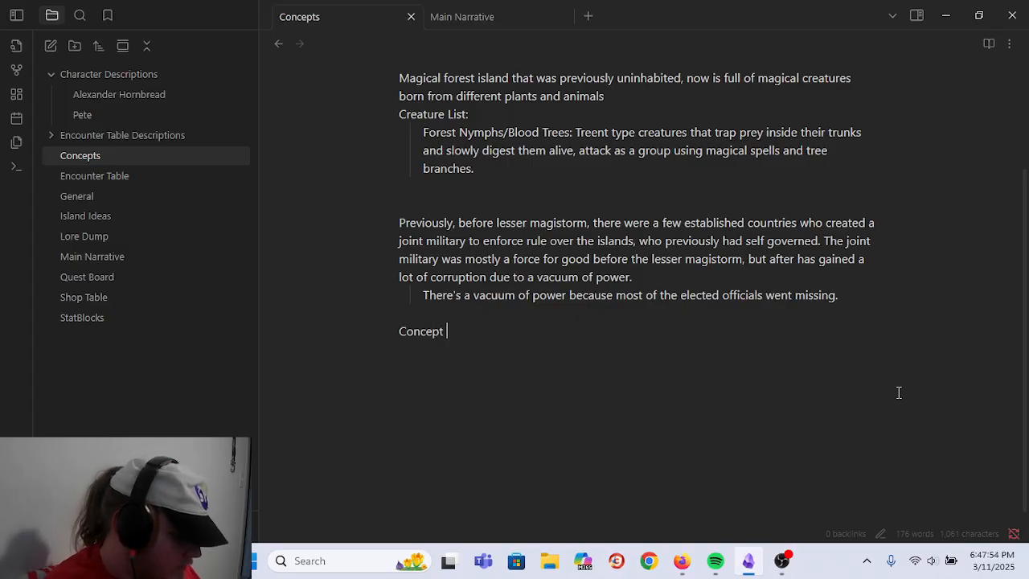
type("for an underground thei")
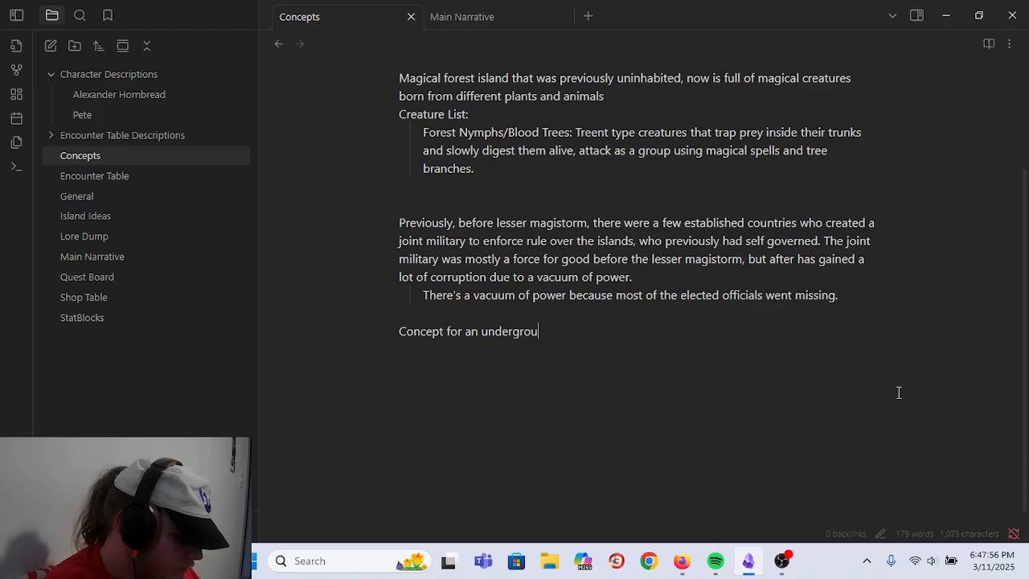
key("BackSpace")
key("BackSpace")
type("ieves guild")
key("BackSpace")
key("BackSpace")
type("il")
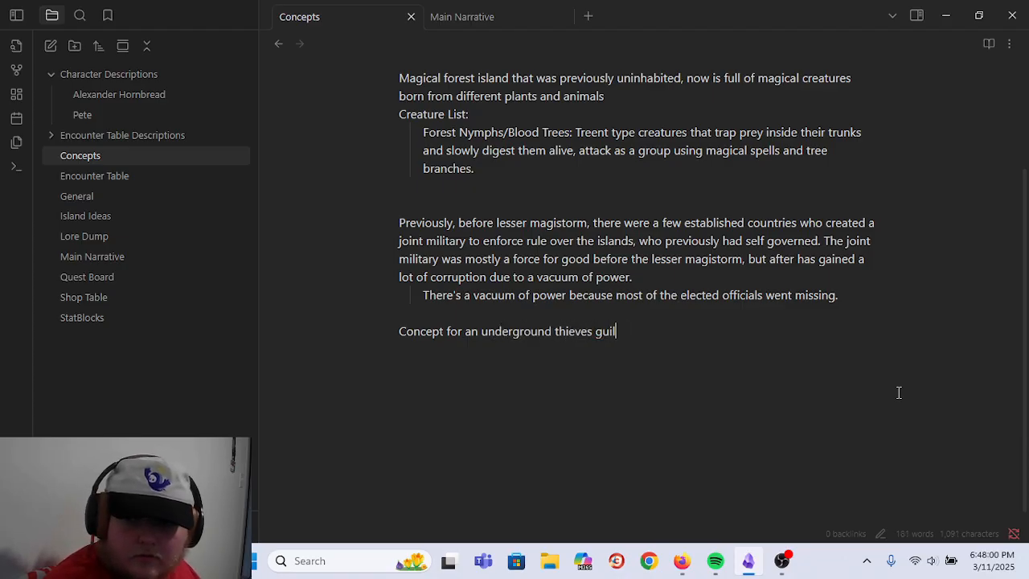
type("d kind of area")
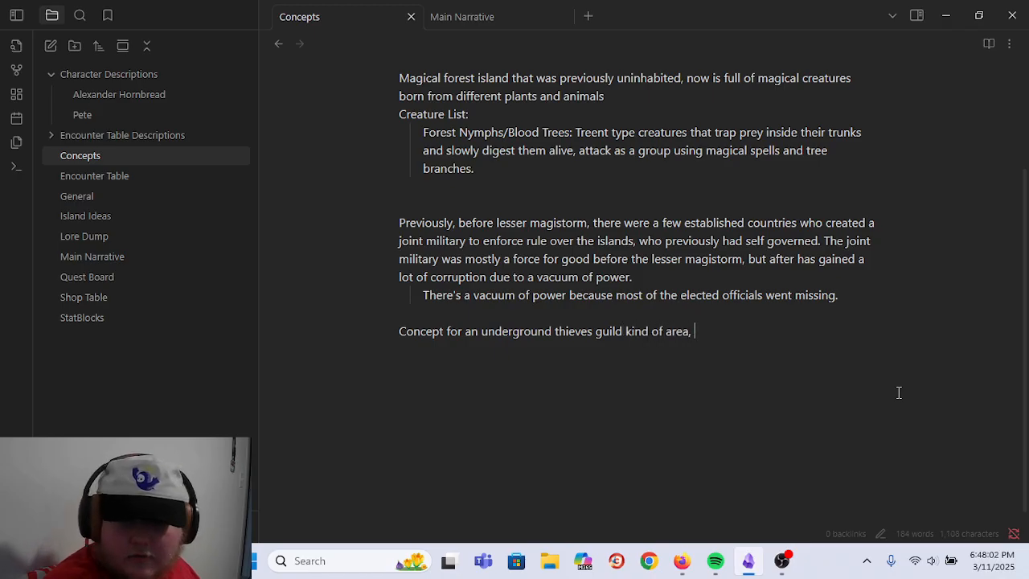
type(", covered in")
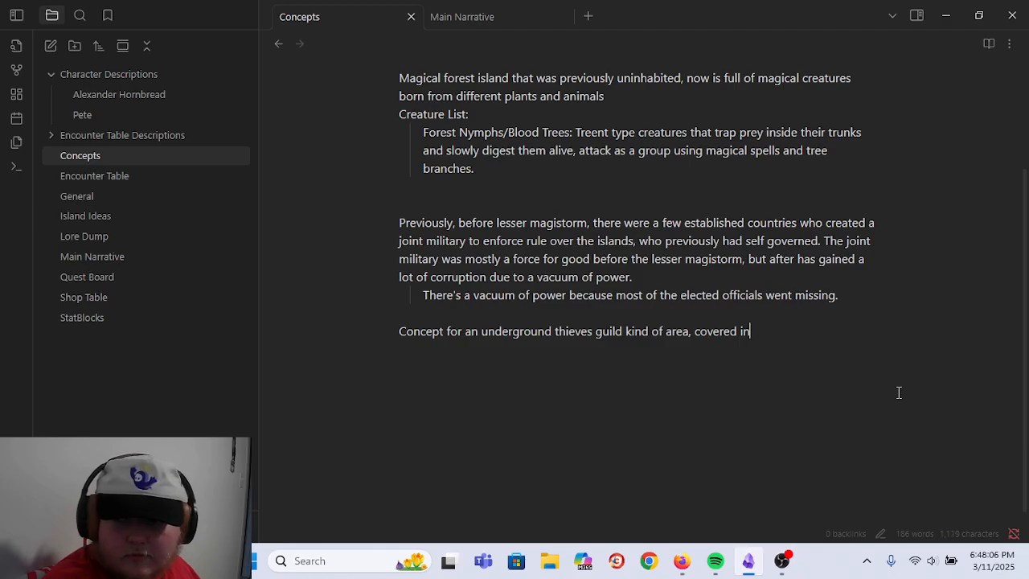
key("BackSpace")
key("BackSpace")
key("BackSpace")
key("BackSpace")
key("BackSpace")
key("BackSpace")
key("BackSpace")
key("BackSpace")
key("BackSpace")
key("BackSpace")
key("BackSpace")
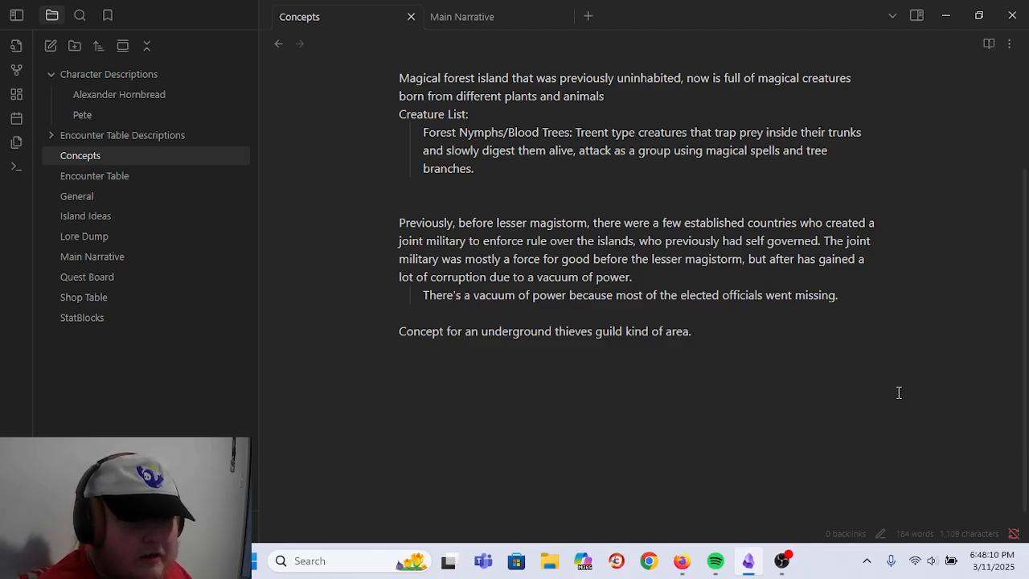
- Continue the thieves guild concept with the sentence "Houses carved out of stone covered in bioluminescent graffiti."
type("Houses")
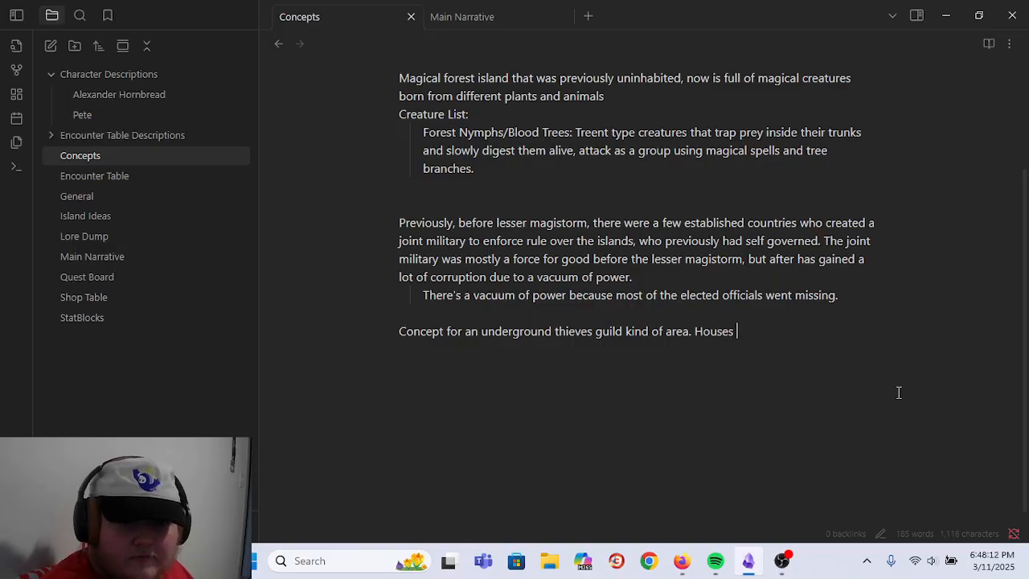
type(" carved out o")
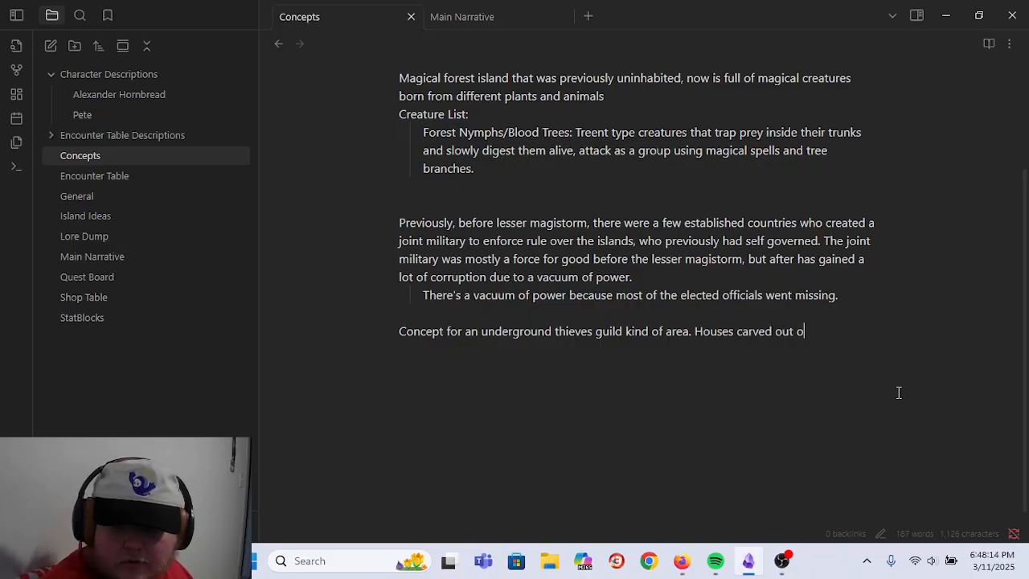
type("f stone covered")
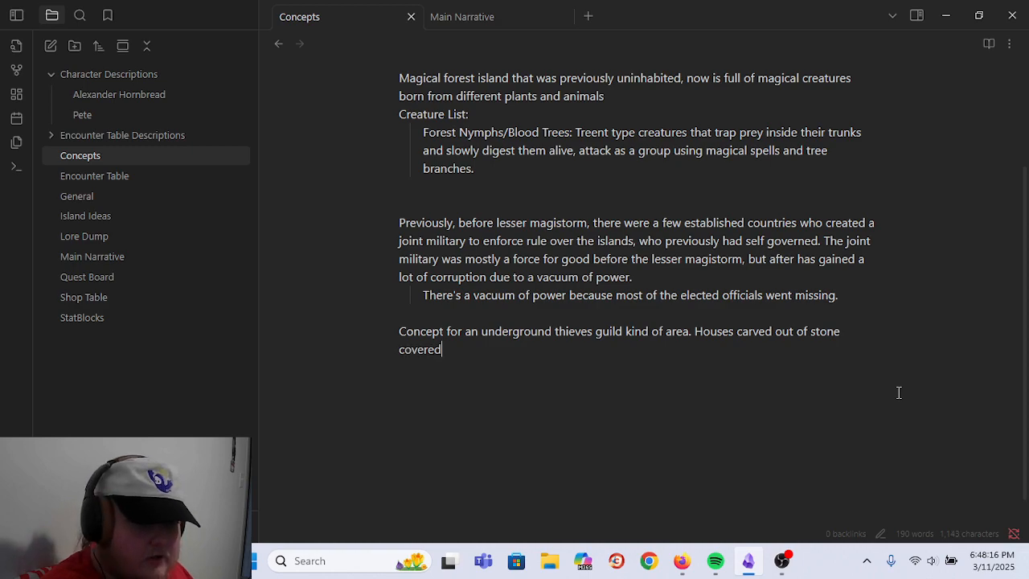
type(" in biolumi")
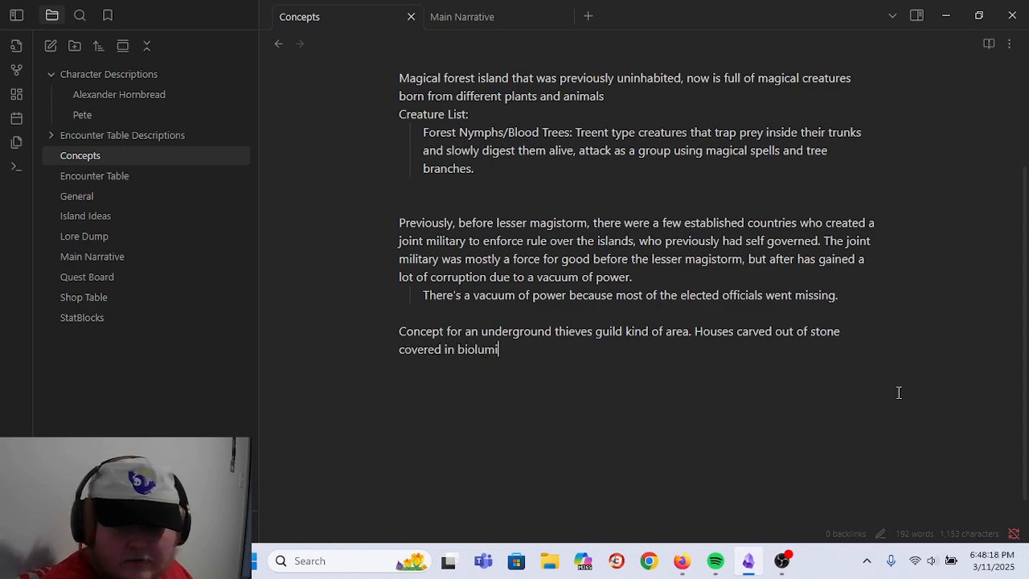
type("nescent graffiti")
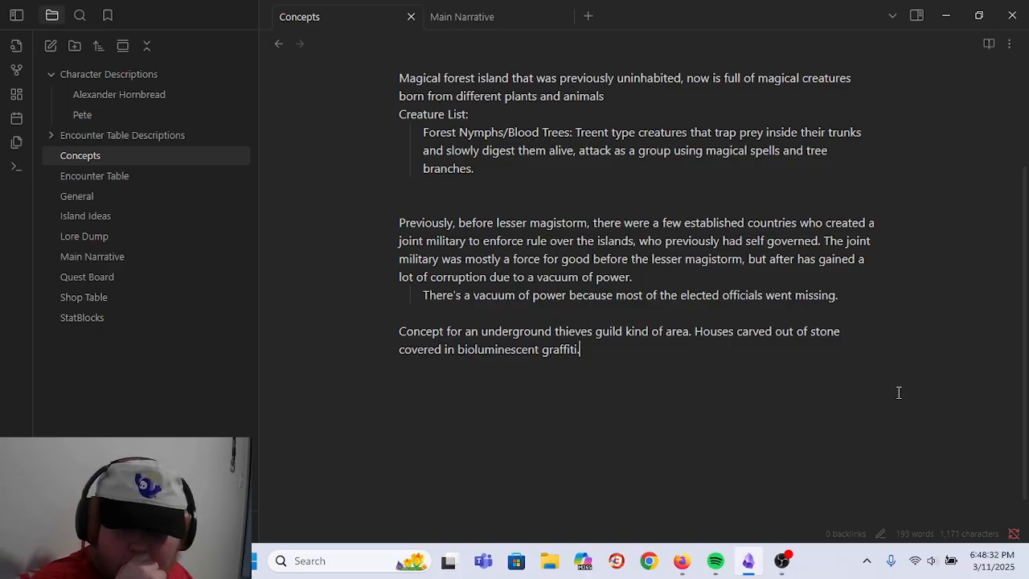
- Continue the thieves guild concept with the sentence "Place where the party could potentially get information from."
type("Place where the par")
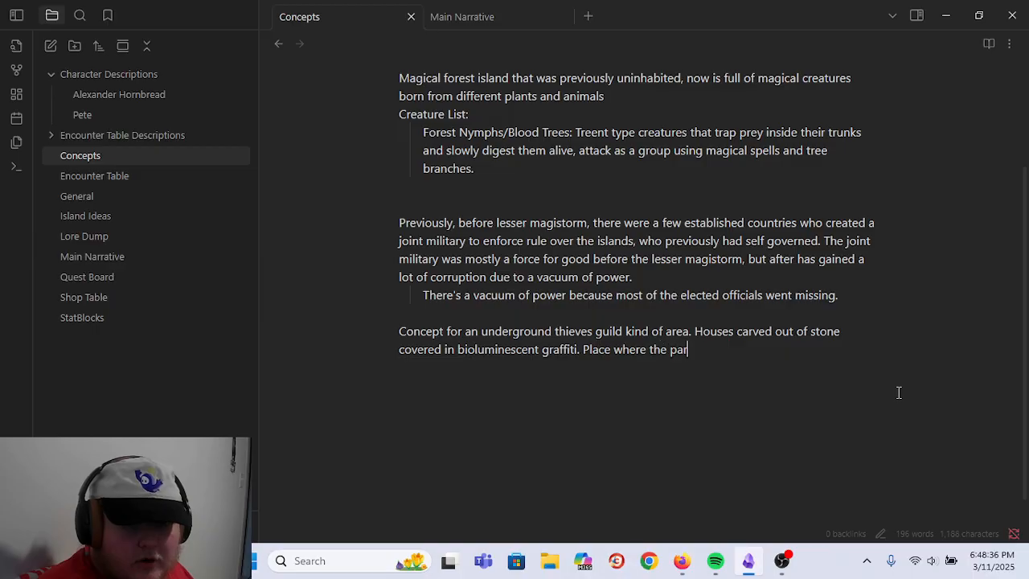
type("ty could potenti")
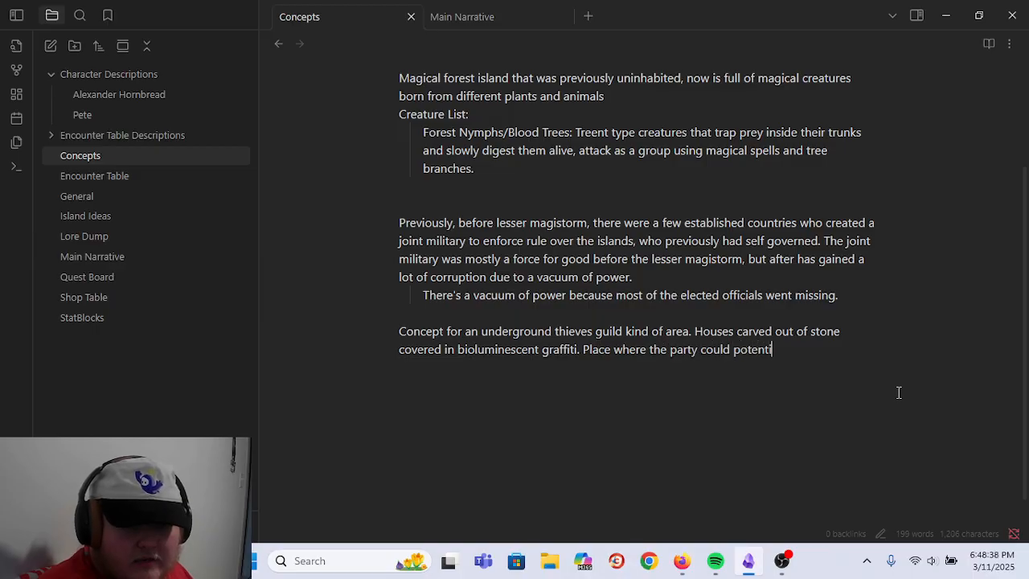
type("ally move into")
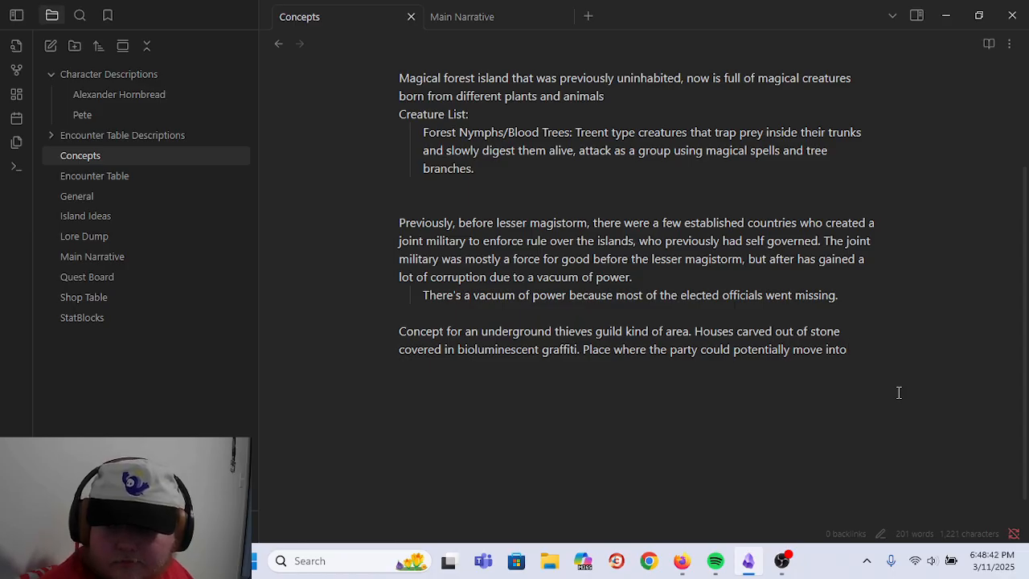
key("BackSpace")
key("BackSpace")
key("BackSpace")
key("BackSpace")
key("BackSpace")
key("BackSpace")
key("BackSpace")
key("BackSpace")
key("BackSpace")
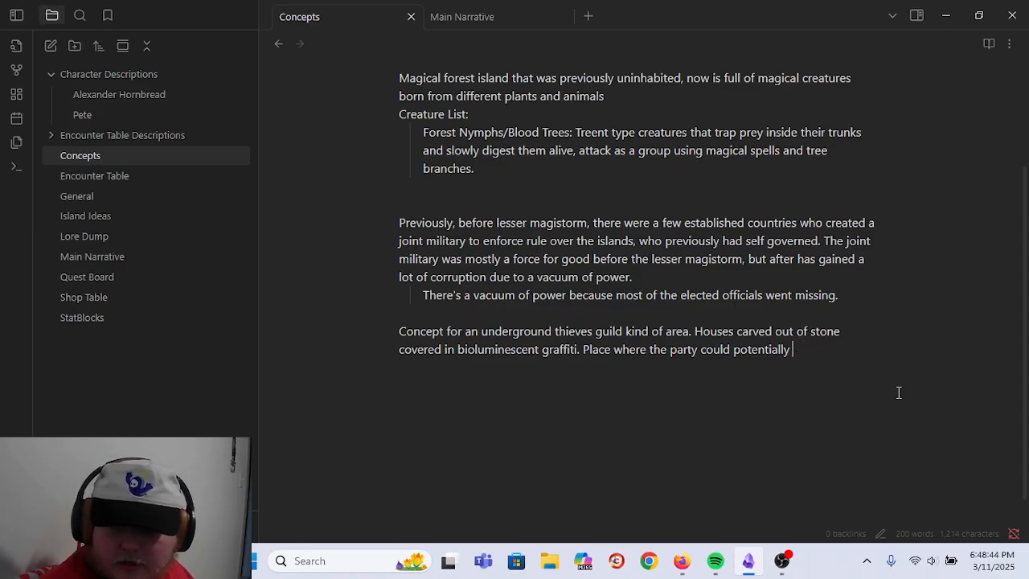
type("get information from.")
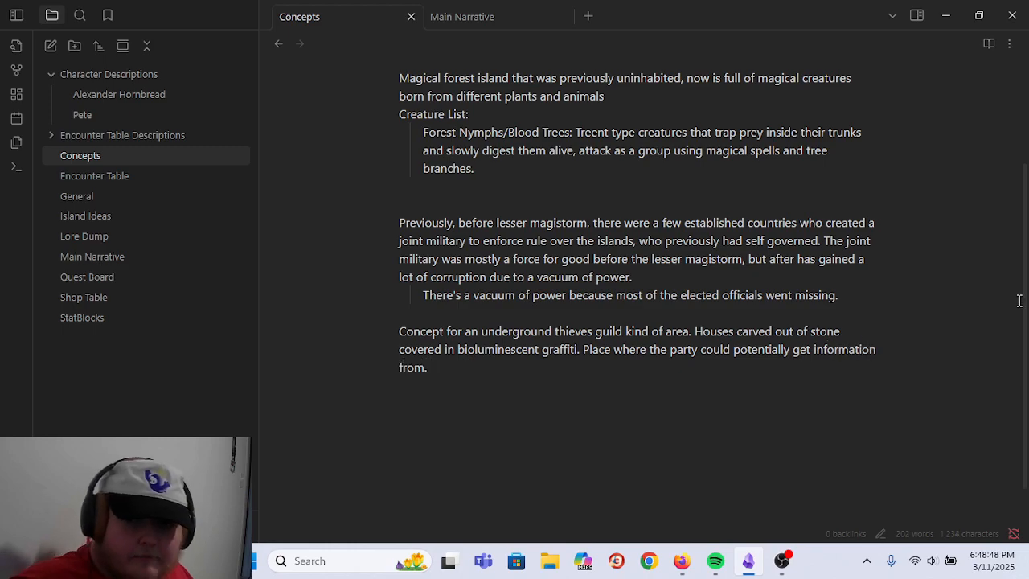
- Remove the extra blank lines above the military history paragraph and above the magical forest island paragraph in the Concepts note
scroll(459, 383, "up", 1)
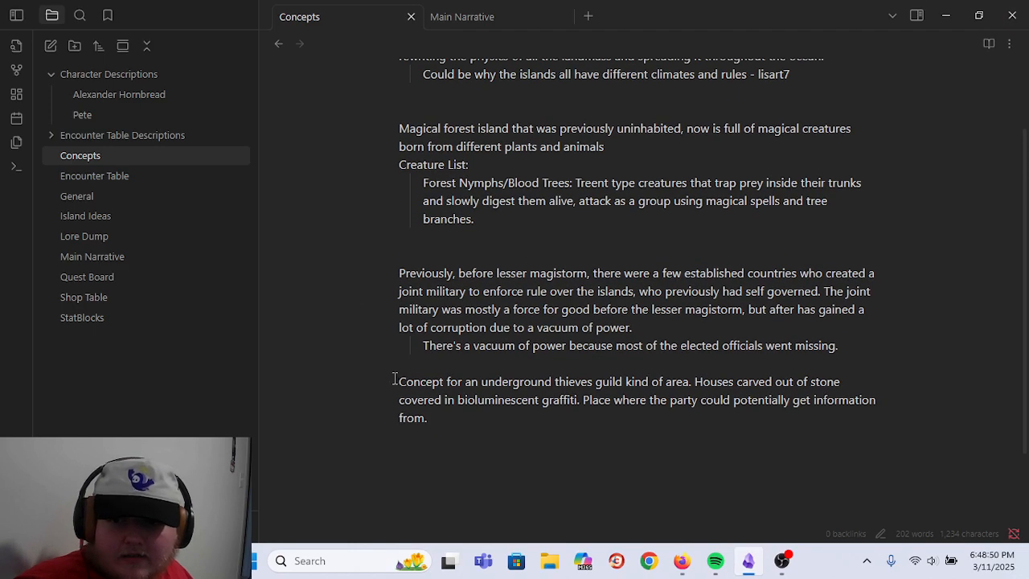
scroll(414, 338, "up", 1)
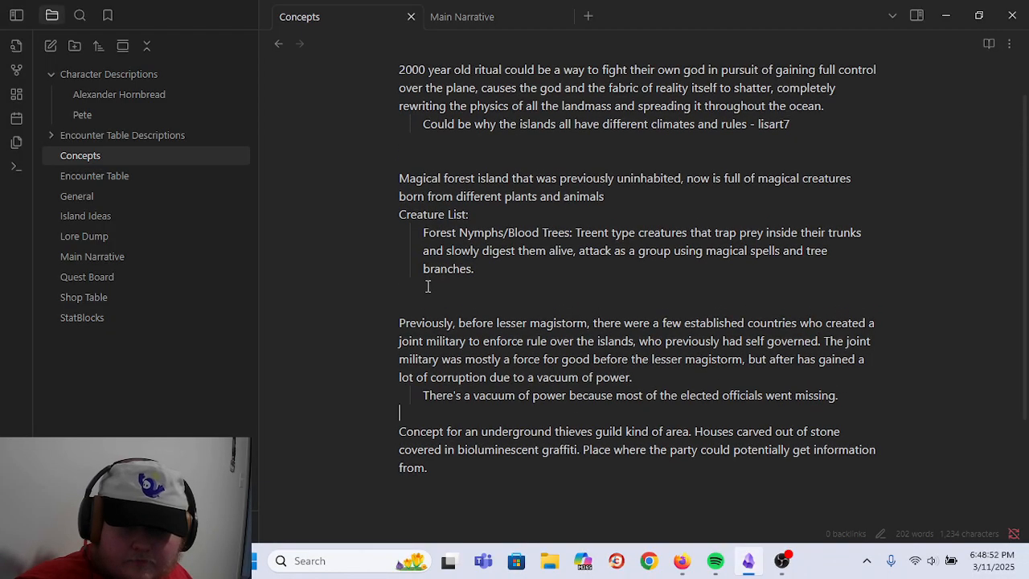
left_click(660, 295)
key("BackSpace")
scroll(475, 172, "up", 1)
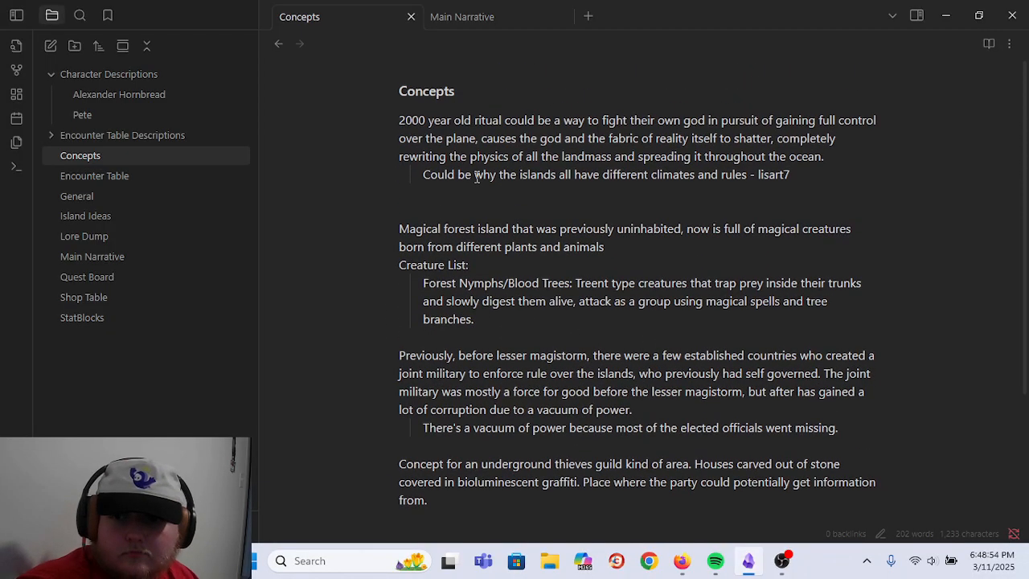
left_click(473, 198)
key("BackSpace")
scroll(632, 414, "down", 3)
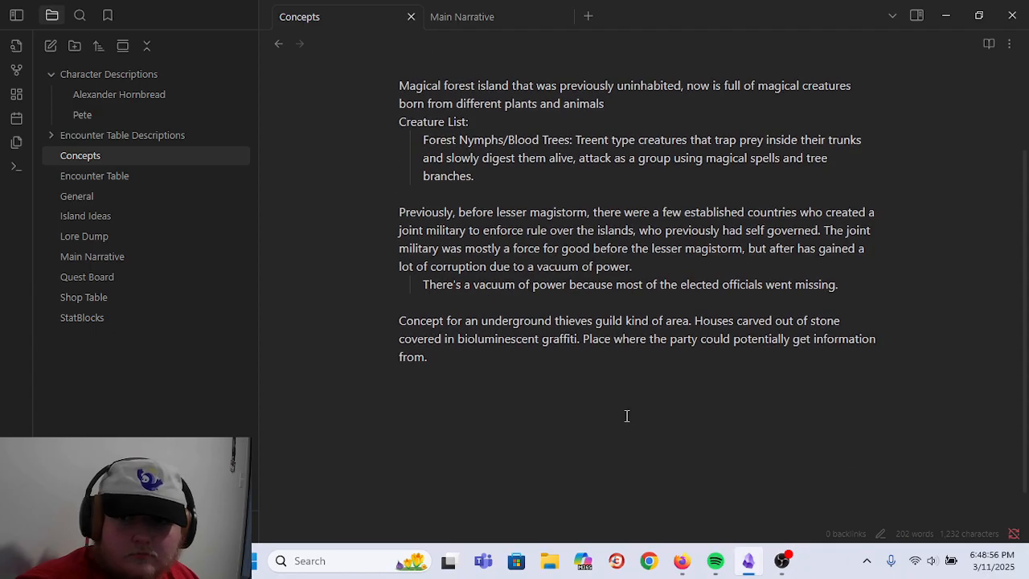
scroll(370, 348, "up", 3)
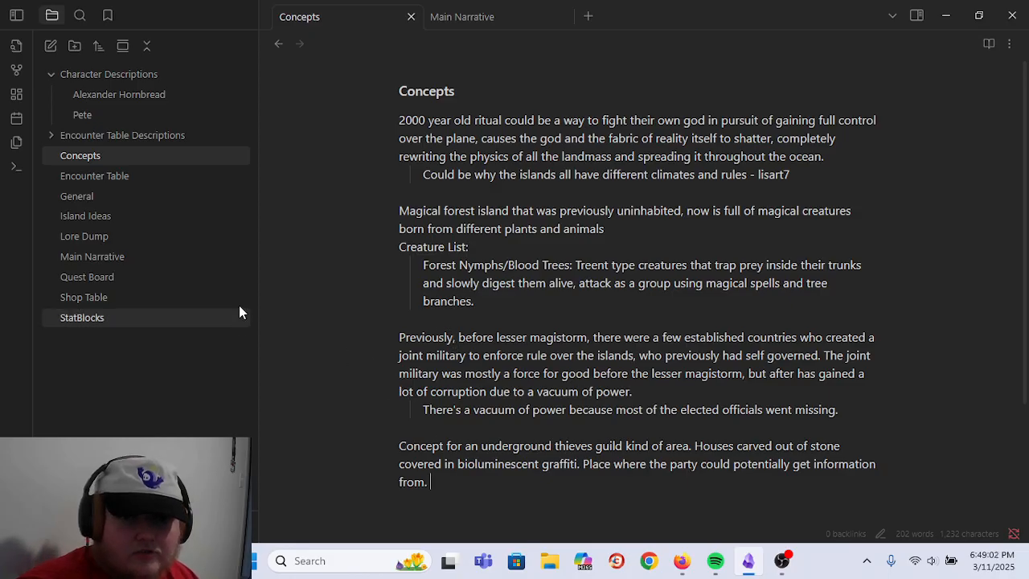
- Delete the massive underground cavern paragraph and the blank line before it at the end of the Island Ideas note
left_click(164, 175)
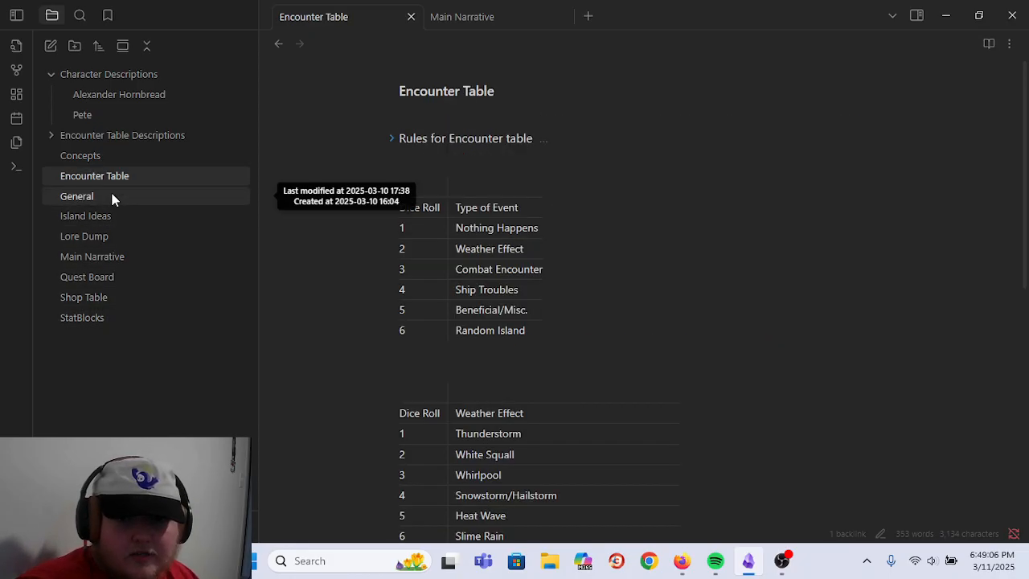
left_click(113, 196)
scroll(482, 233, "down", 3)
scroll(512, 218, "down", 6)
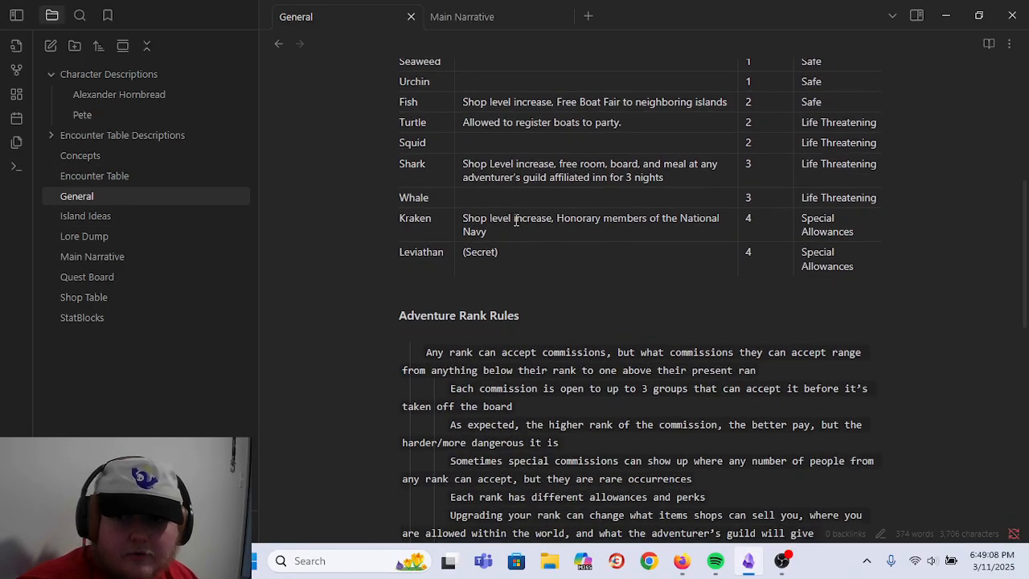
left_click(87, 216)
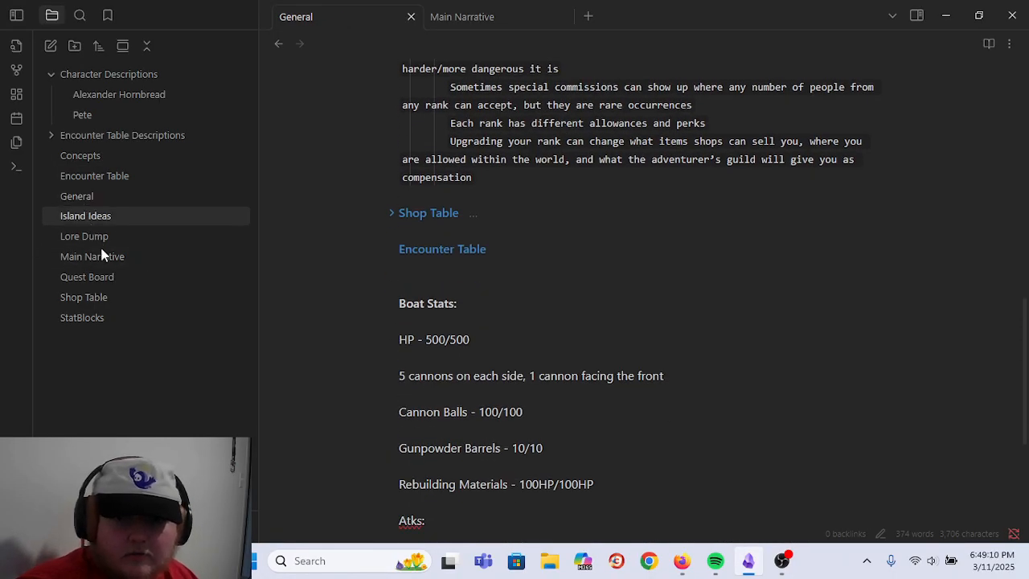
scroll(748, 225, "down", 10)
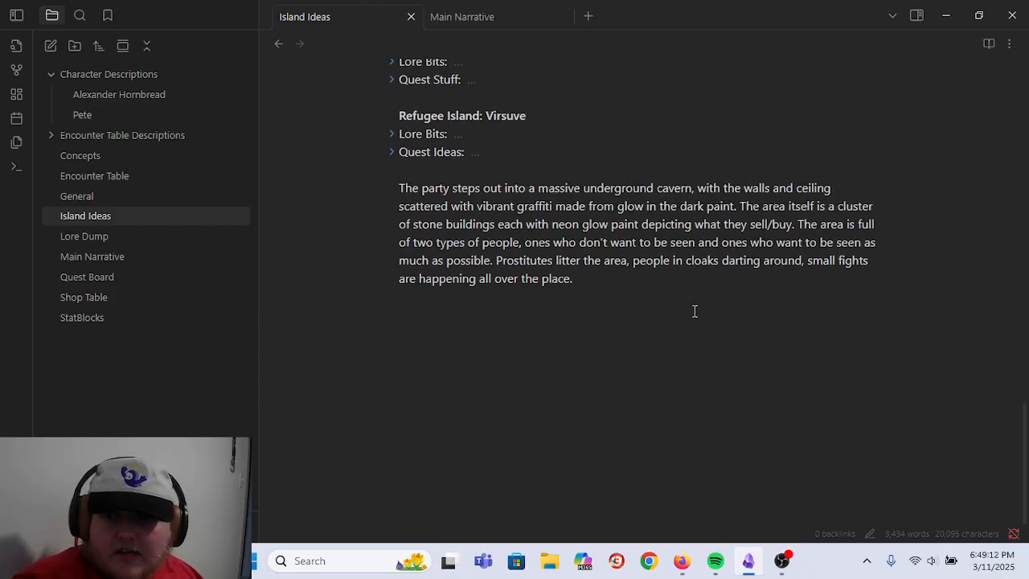
scroll(702, 306, "up", 1)
left_click_drag(650, 337, 317, 234)
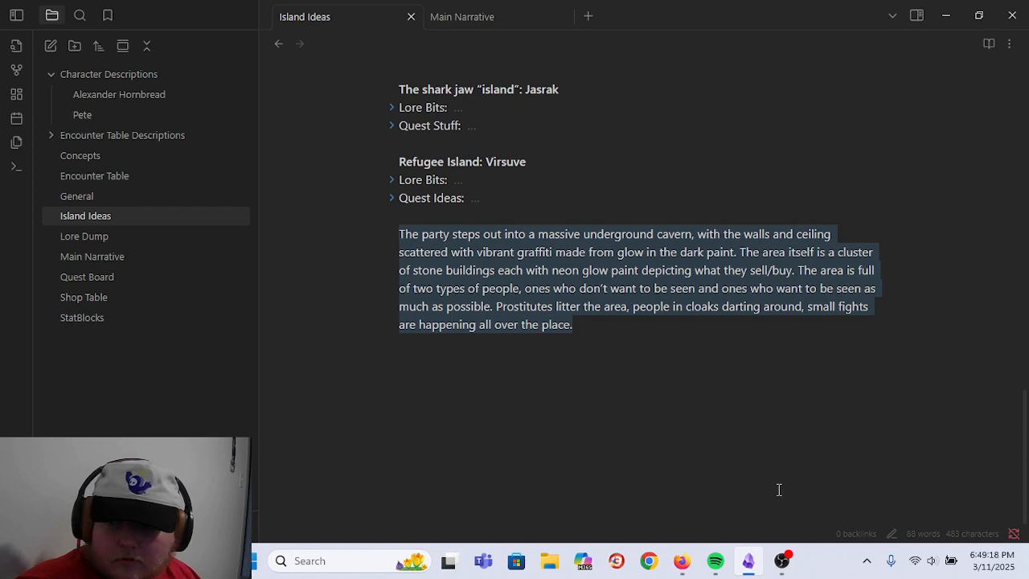
key("BackSpace")
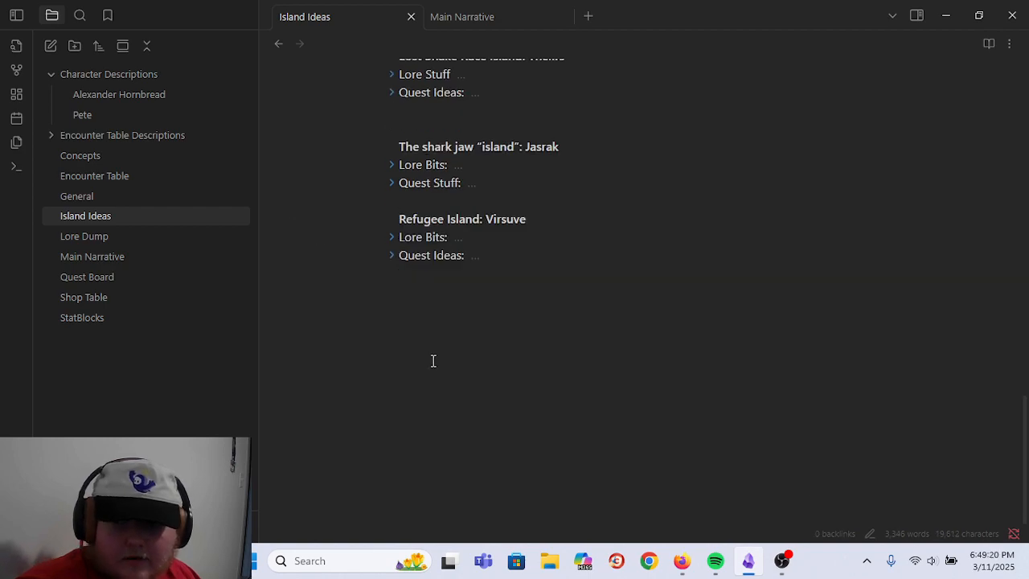
key("BackSpace")
- Add a blank line between Jasrak's Quest Stuff and the "Refugee Island: Virsuve" heading
scroll(442, 409, "up", 2)
scroll(474, 412, "up", 2)
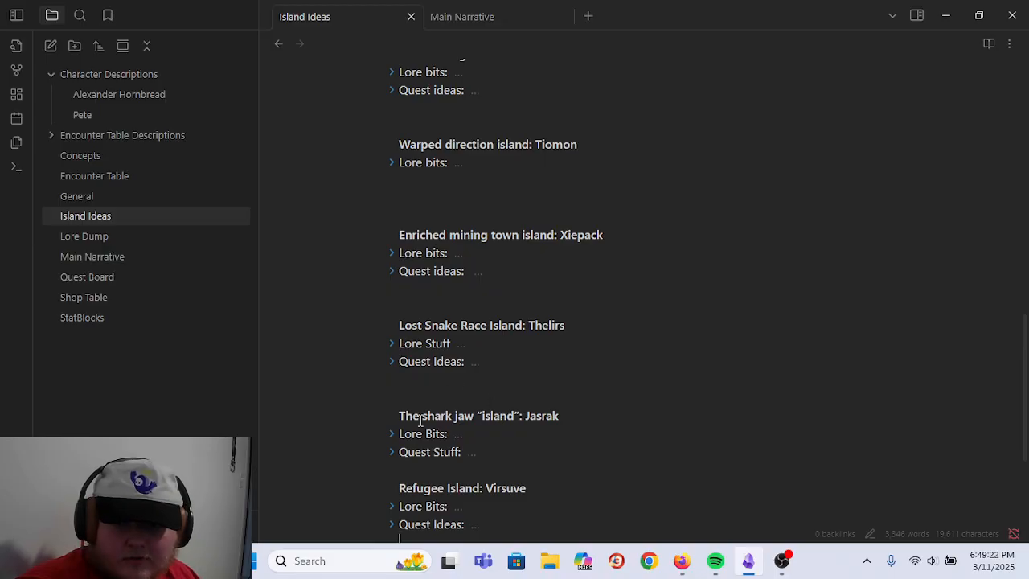
left_click(395, 481)
left_click(426, 458)
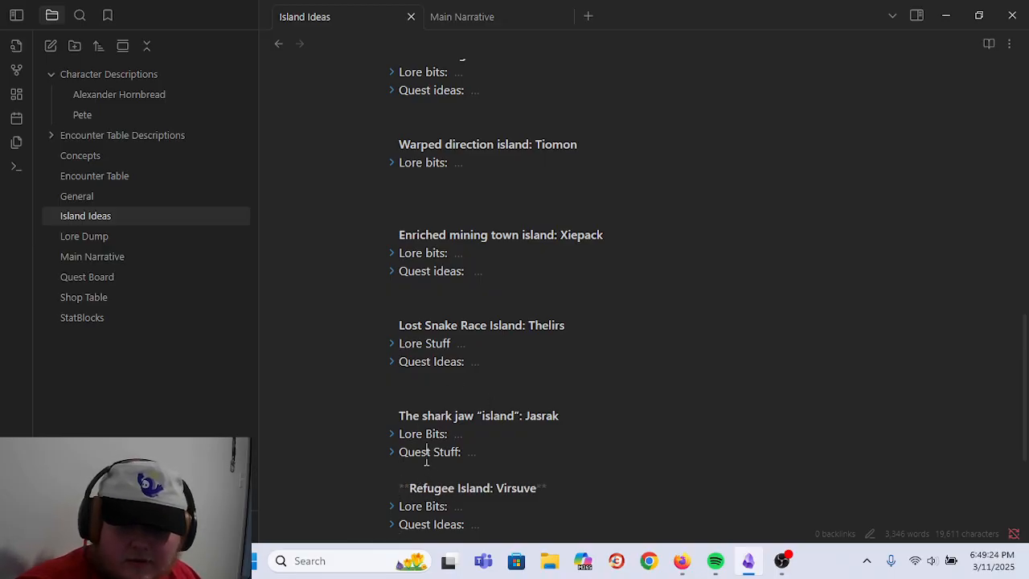
left_click(418, 471)
key("Return")
- Remove the extra blank line above the "Enriched mining town island: Xiepack" heading and check the spacing of the other island entries
scroll(549, 415, "up", 4)
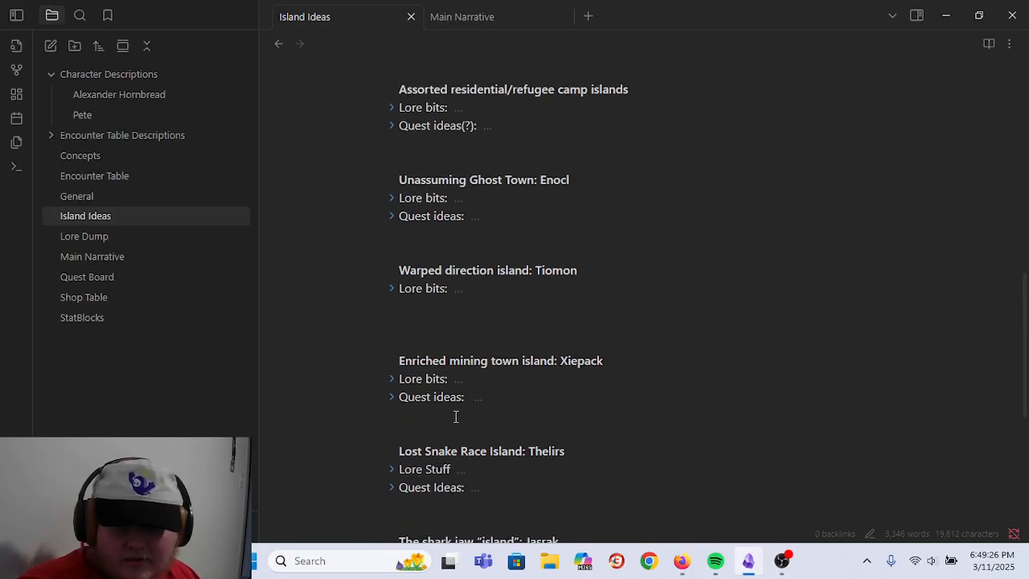
key("BackSpace")
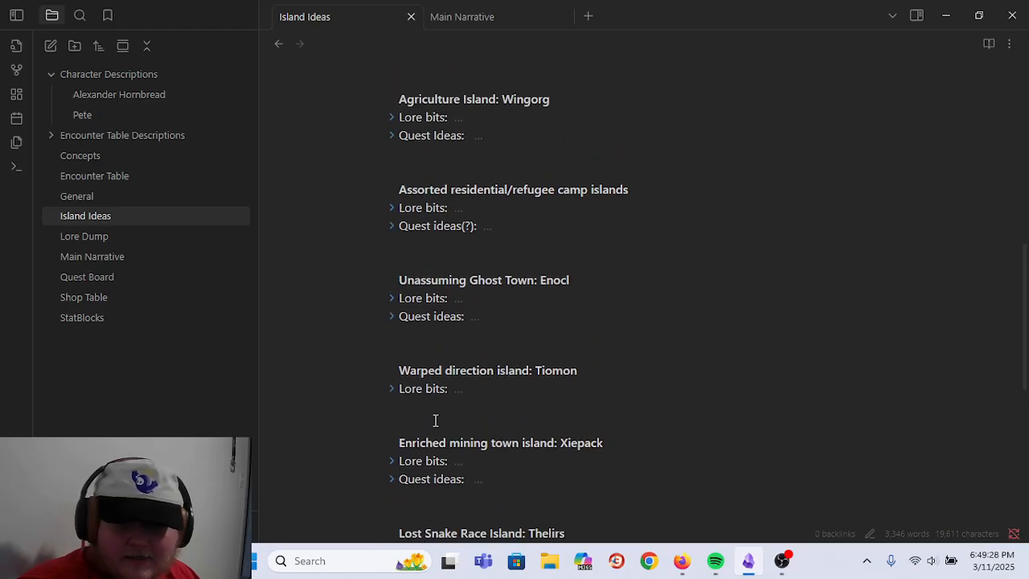
scroll(436, 402, "up", 3)
scroll(443, 372, "up", 5)
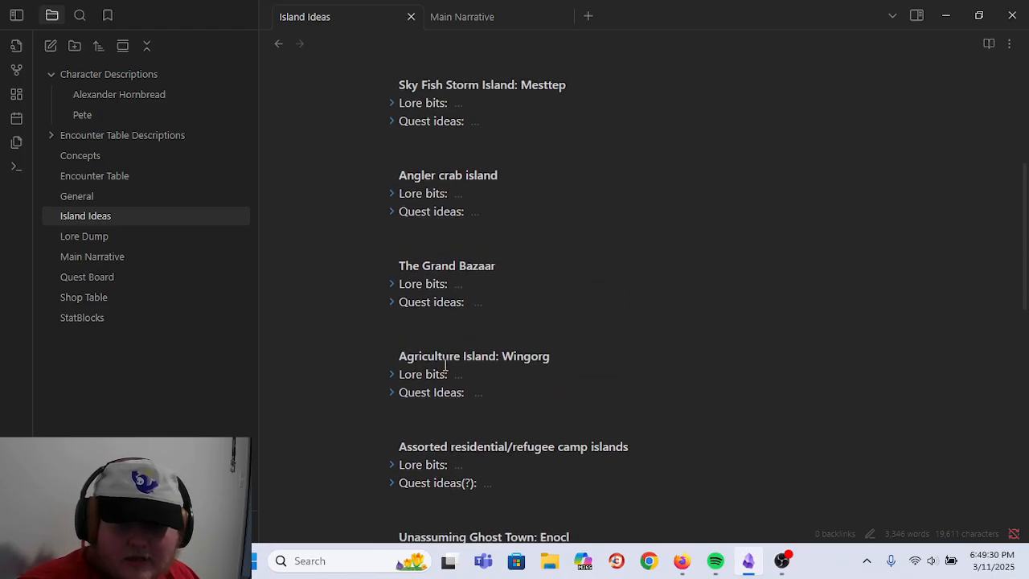
left_click(444, 411)
scroll(442, 332, "up", 5)
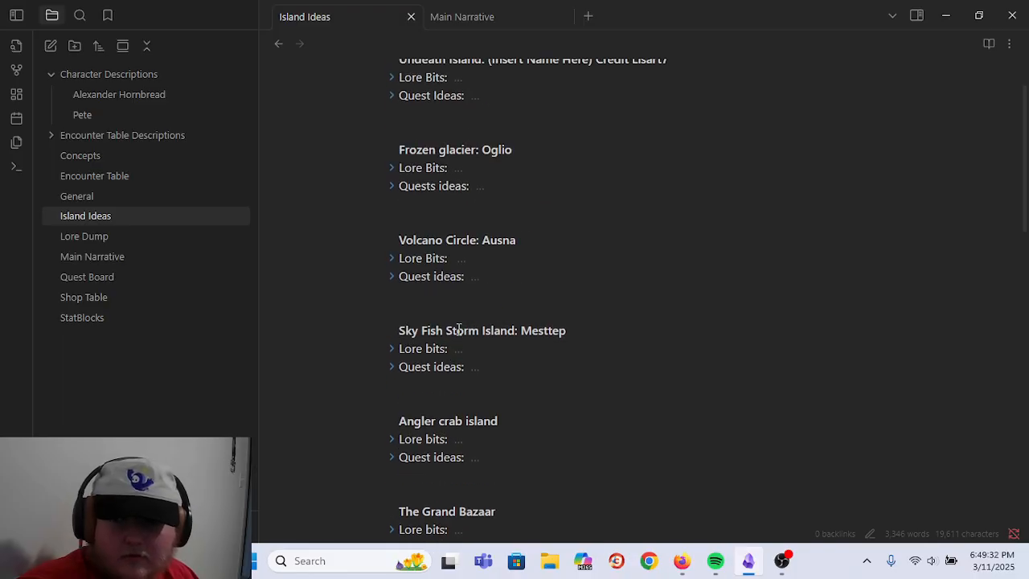
scroll(532, 218, "down", 9)
scroll(532, 218, "down", 8)
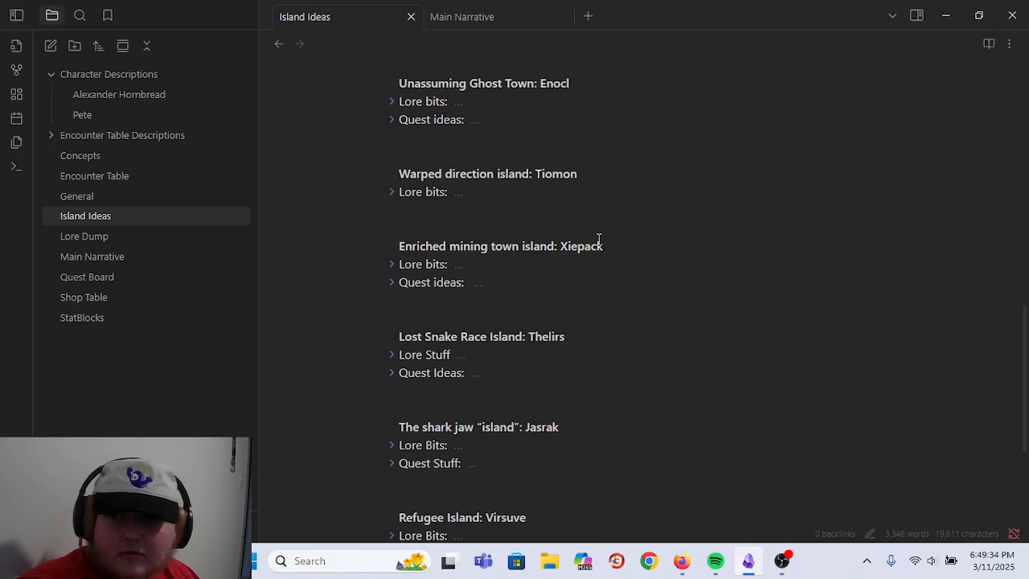
scroll(604, 455, "up", 3)
scroll(629, 445, "up", 2)
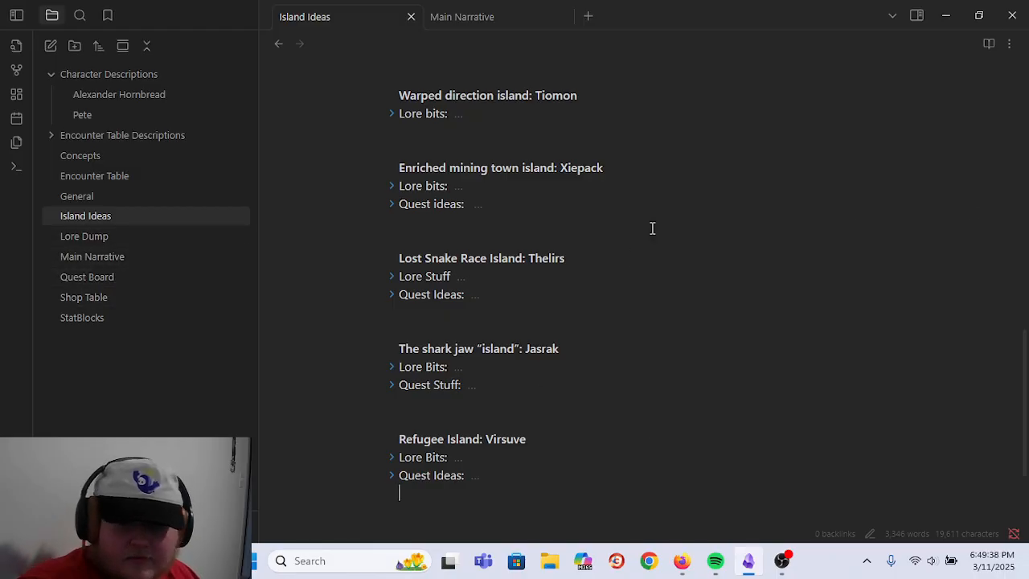
- Open the Main Narrative note and highlight the opening passage from "A very long time ago" to "lost to history" for reading
left_click(115, 256)
scroll(424, 161, "down", 2)
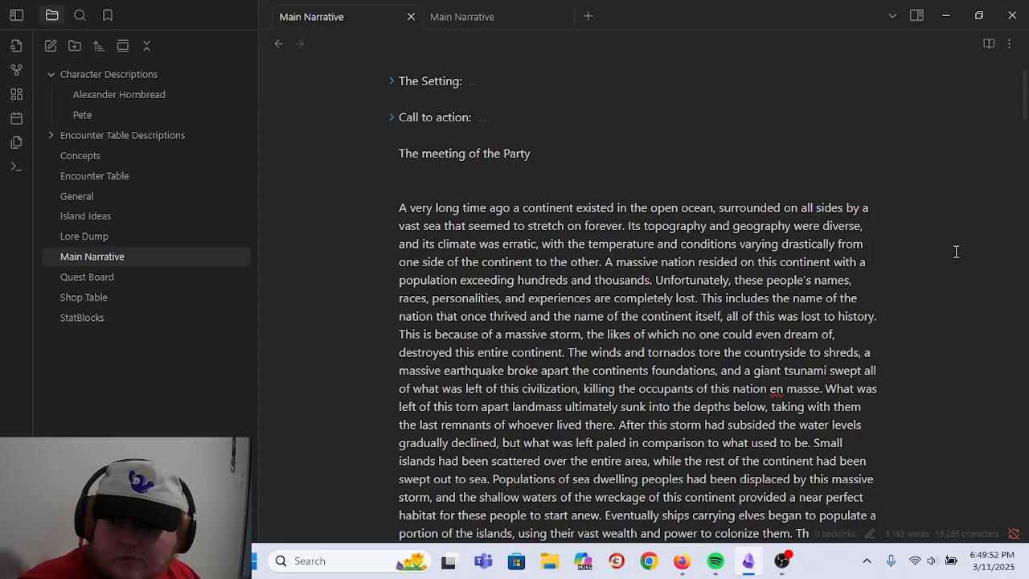
scroll(947, 259, "down", 1)
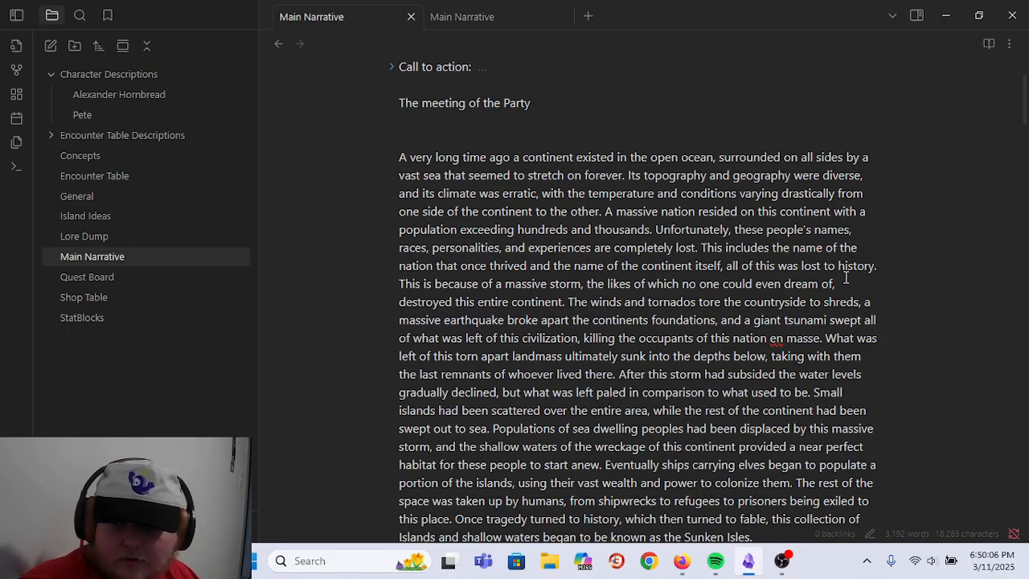
left_click_drag(878, 266, 351, 156)
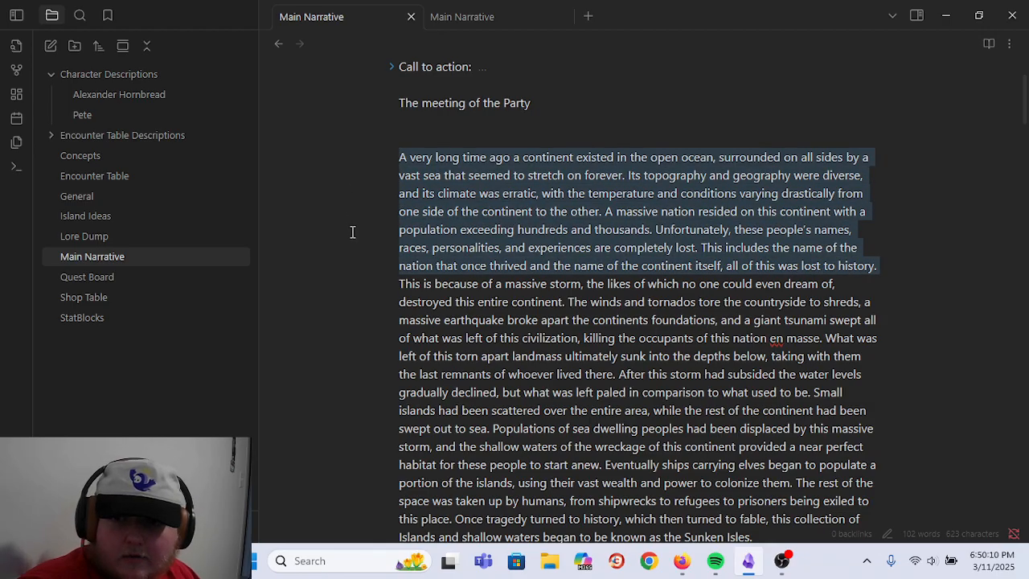
scroll(351, 232, "up", 3)
scroll(652, 382, "down", 2)
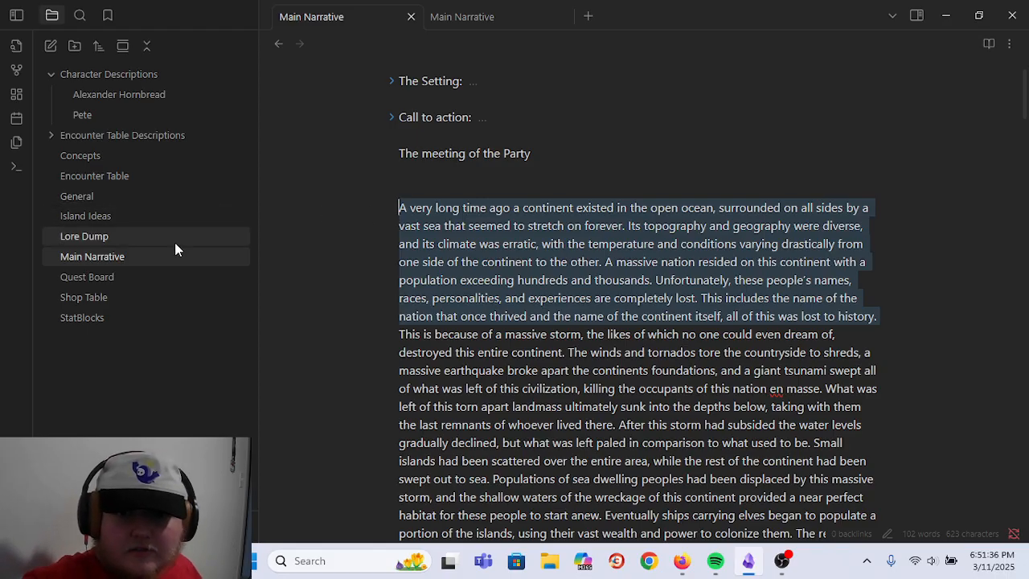
- Rename the Sunken Isles to "Shattered Isles" at the end of the Main Narrative's opening paragraph
left_click(457, 317)
scroll(635, 400, "down", 3)
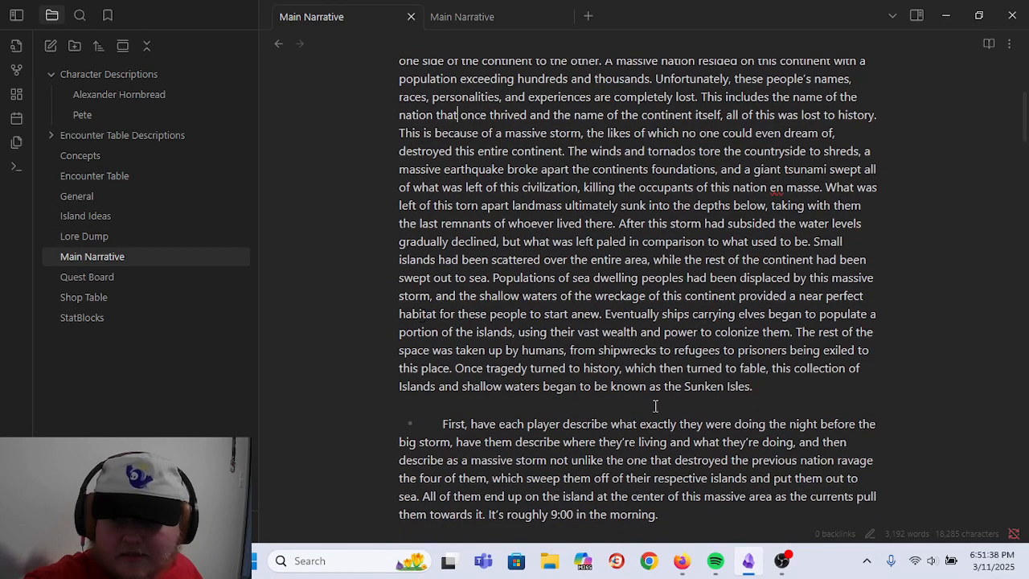
left_click_drag(747, 389, 705, 389)
left_click(723, 393)
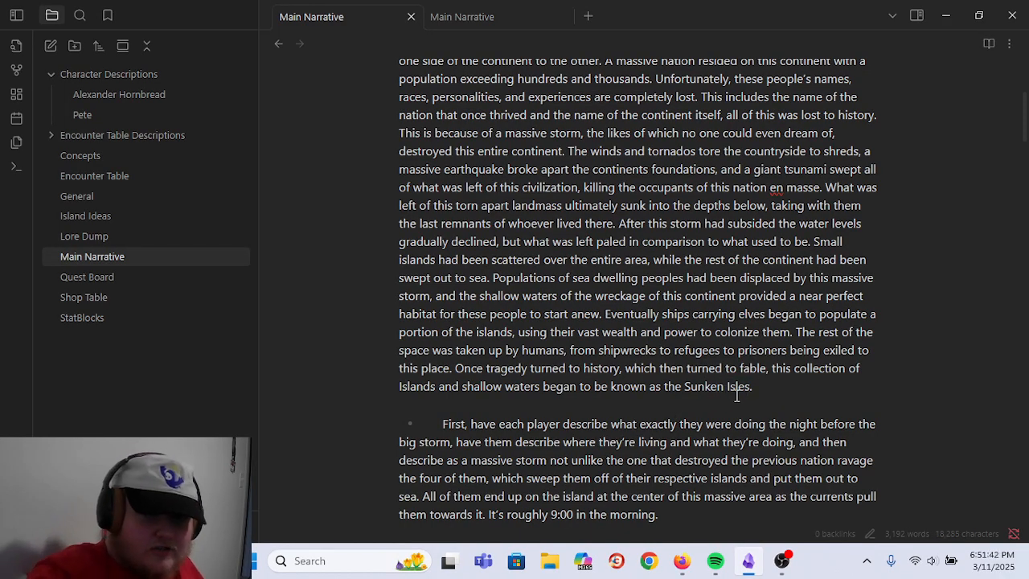
key("BackSpace")
key("BackSpace")
key("BackSpace")
key("BackSpace")
key("BackSpace")
key("BackSpace")
key("BackSpace")
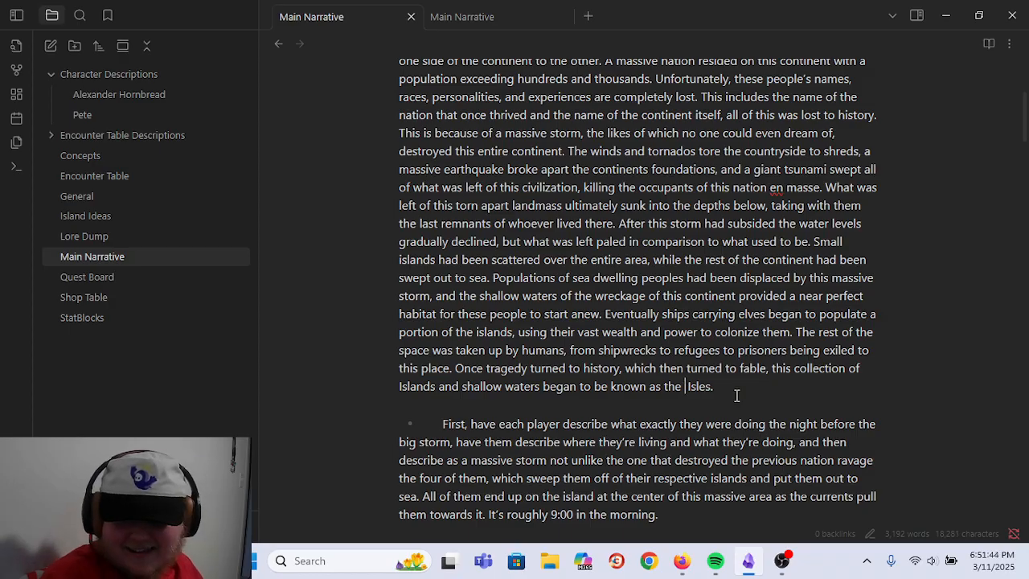
type("Shattered")
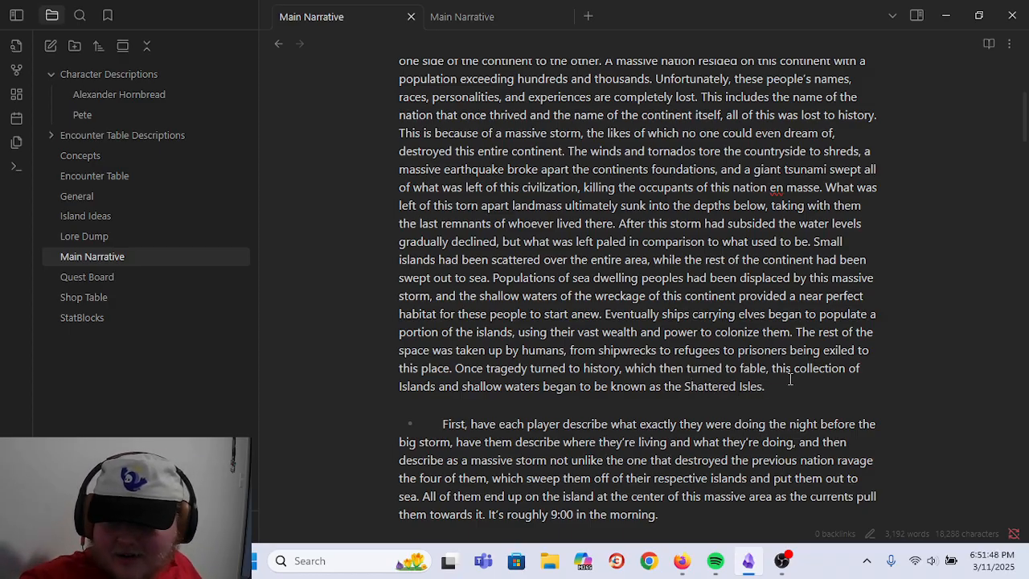
- Copy the Main Narrative's opening passage from "A very long time ago" to "Shattered Isles" and open the Lore Dump note
left_click_drag(773, 386, 384, 108)
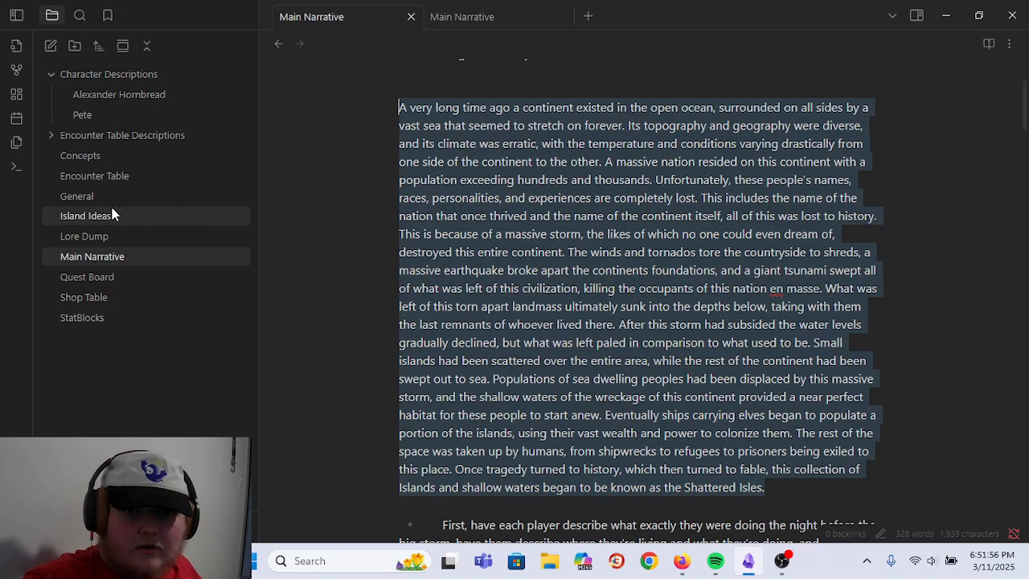
left_click(124, 235)
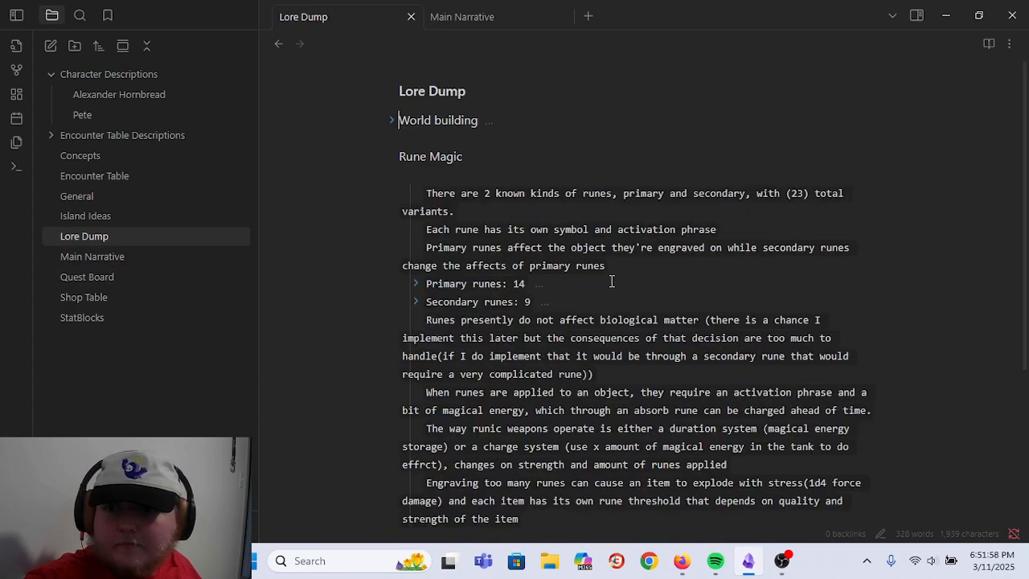
- Expand the World building section and remove the blank line below its heading so its entries lose the code formatting
left_click(390, 120)
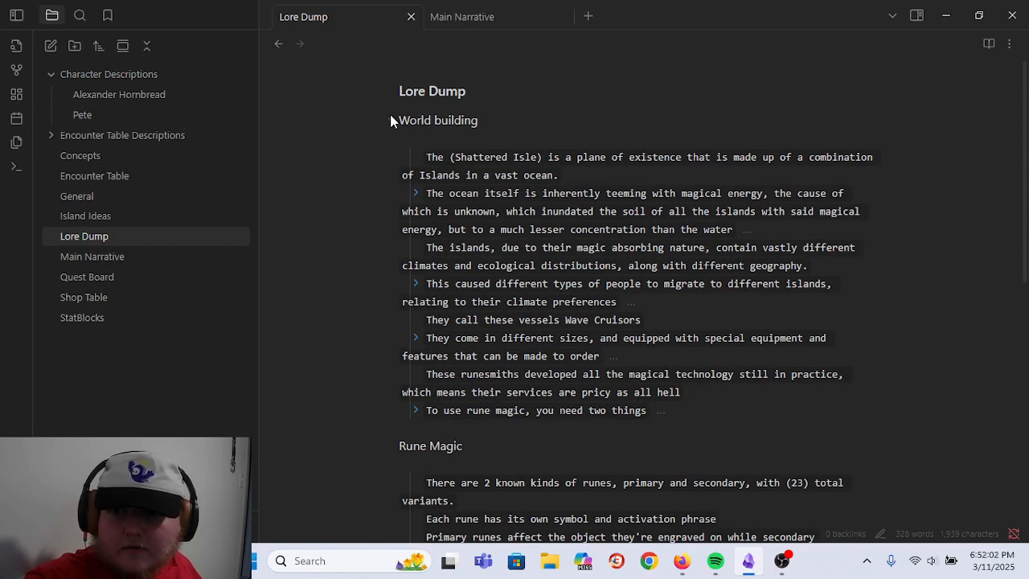
left_click(417, 193)
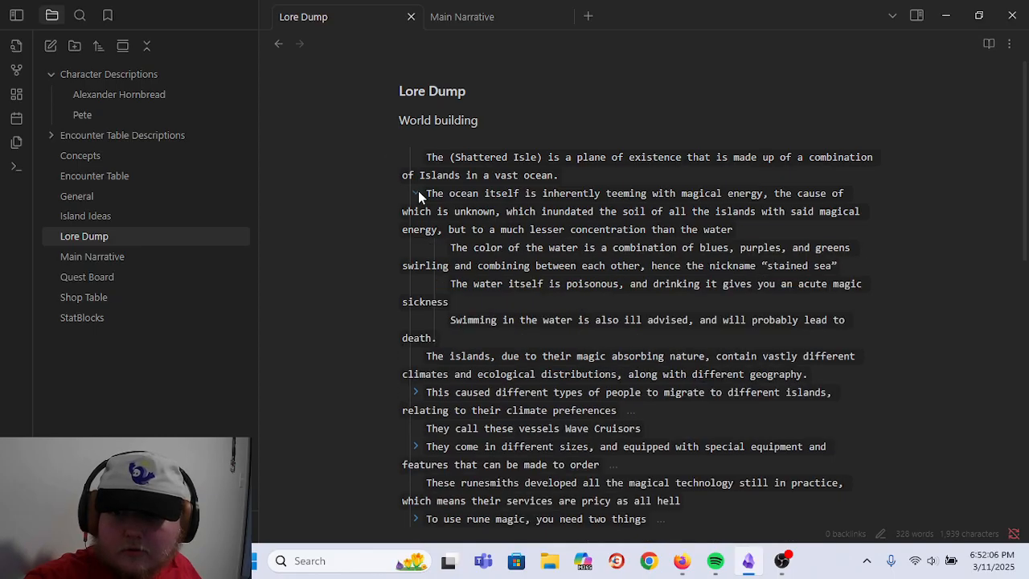
left_click(416, 192)
left_click(442, 136)
key("BackSpace")
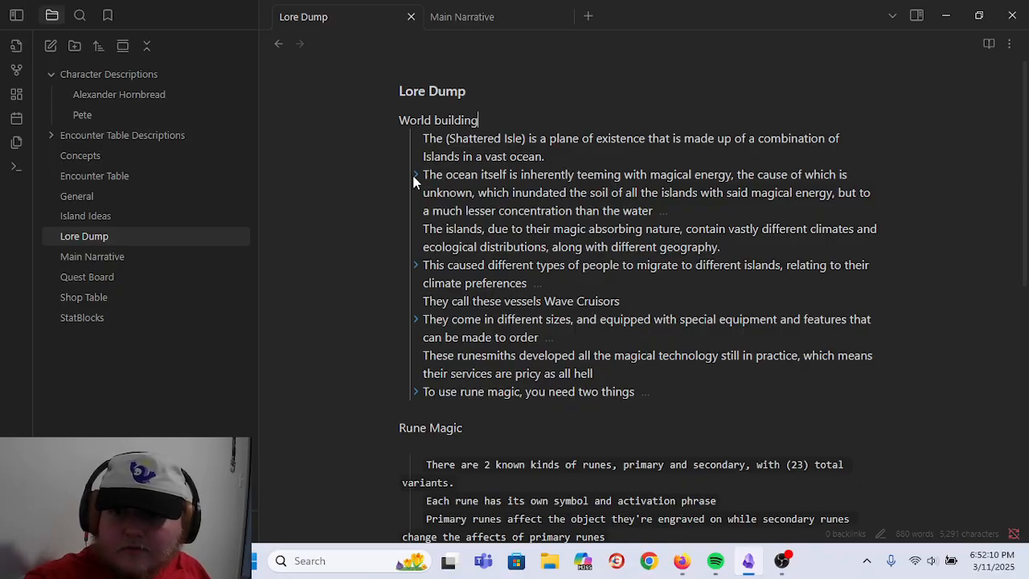
- Indent the "They call these vessels Wave Cruisors" line so it nests under the entry about people migrating to different islands
left_click(413, 266)
left_click(427, 269)
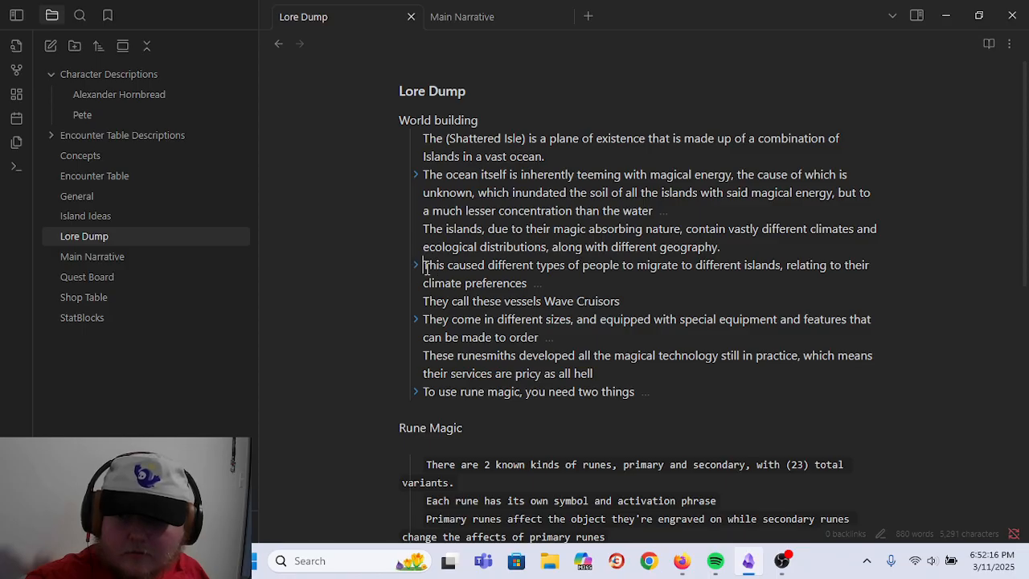
left_click(416, 266)
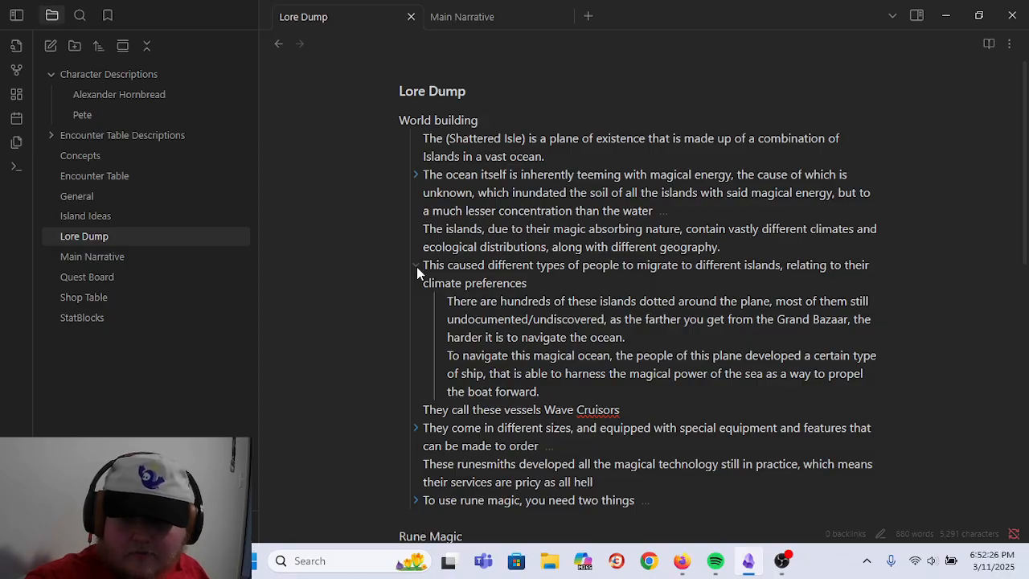
left_click(416, 267)
left_click(416, 267)
left_click(417, 267)
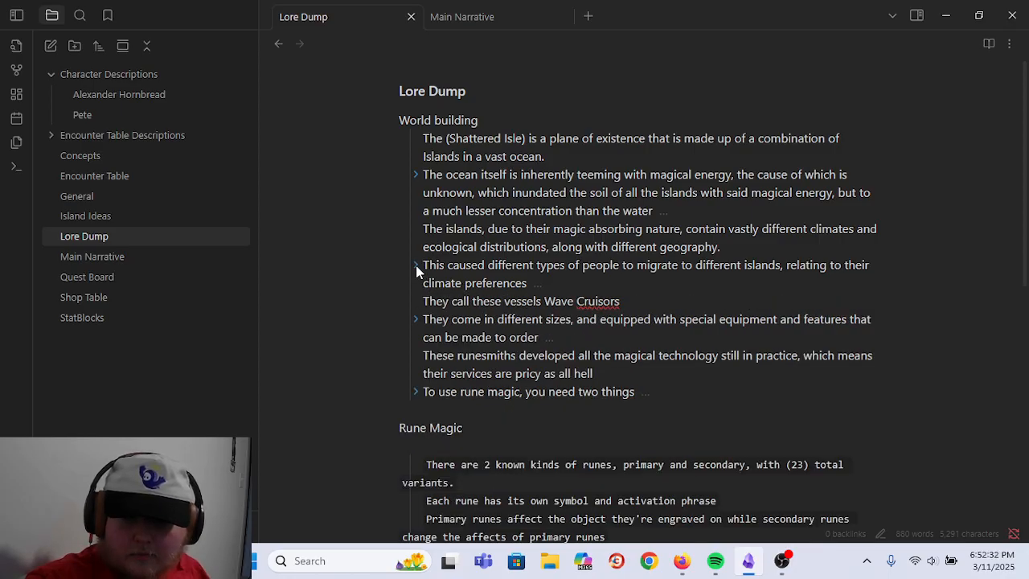
left_click(417, 267)
left_click(426, 411)
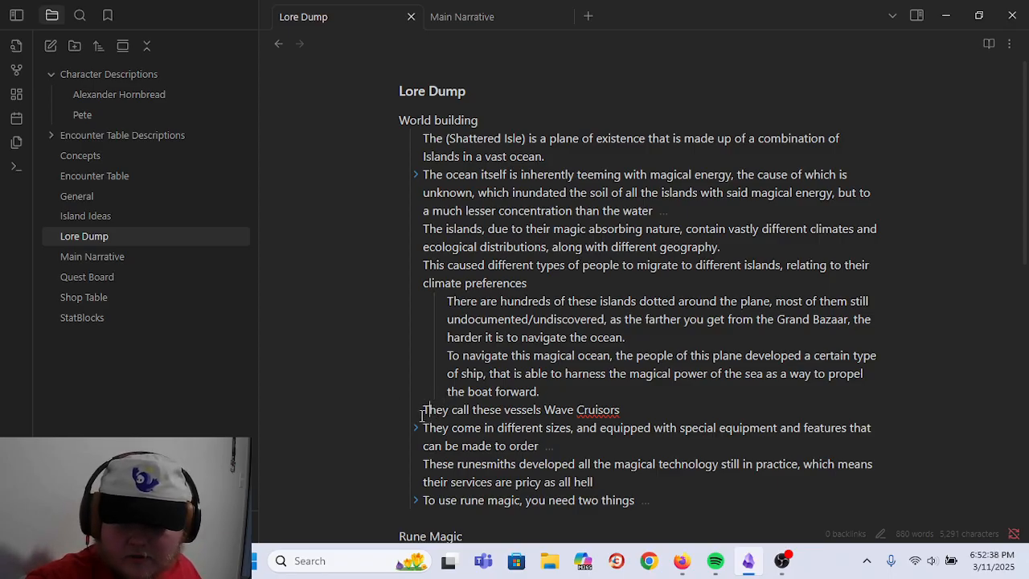
type("`")
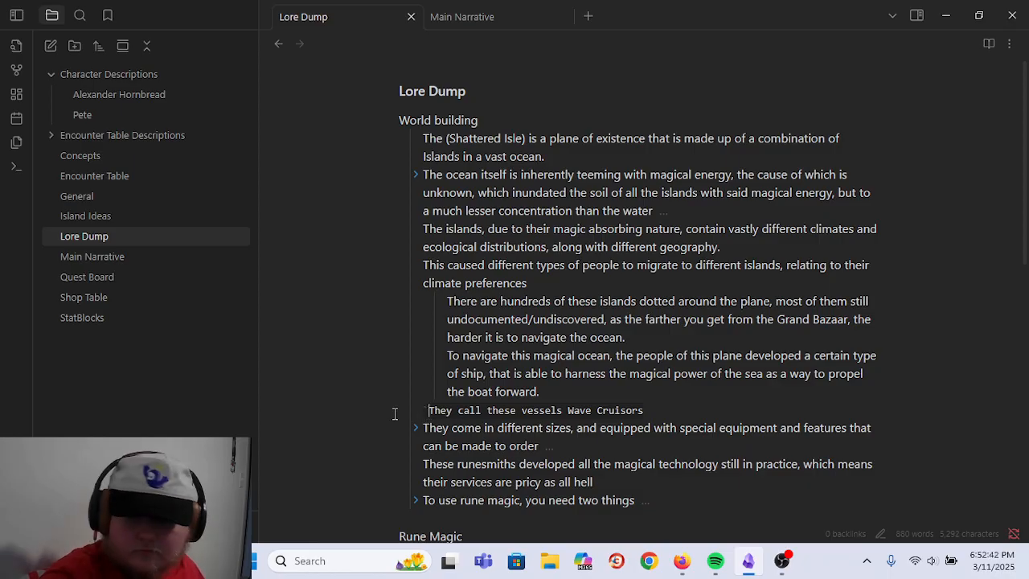
key("BackSpace")
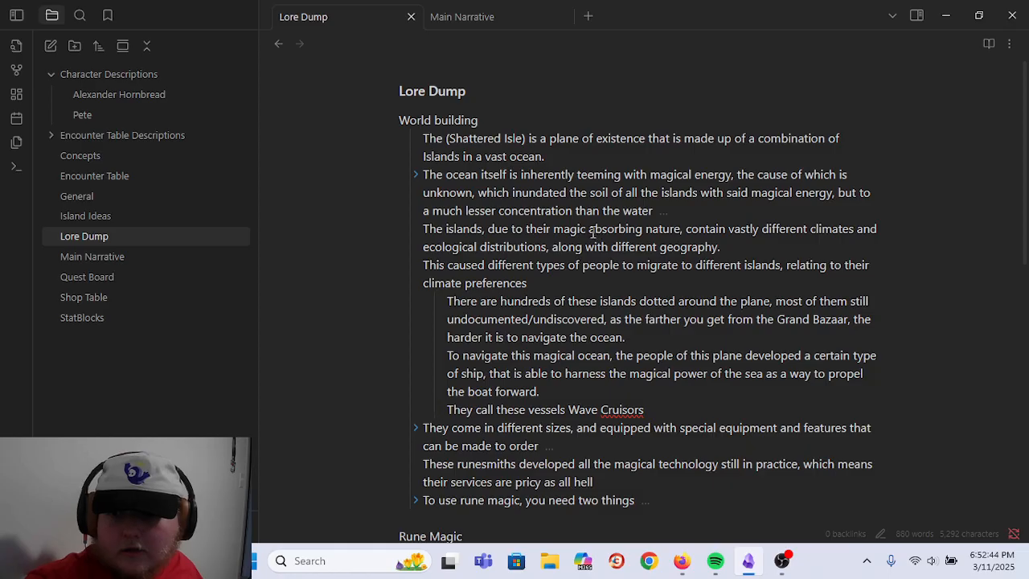
- Correct the misspelled "Cruisors" to "Cruisers" in the vessels line, and collapse the migration entry above it
right_click(635, 410)
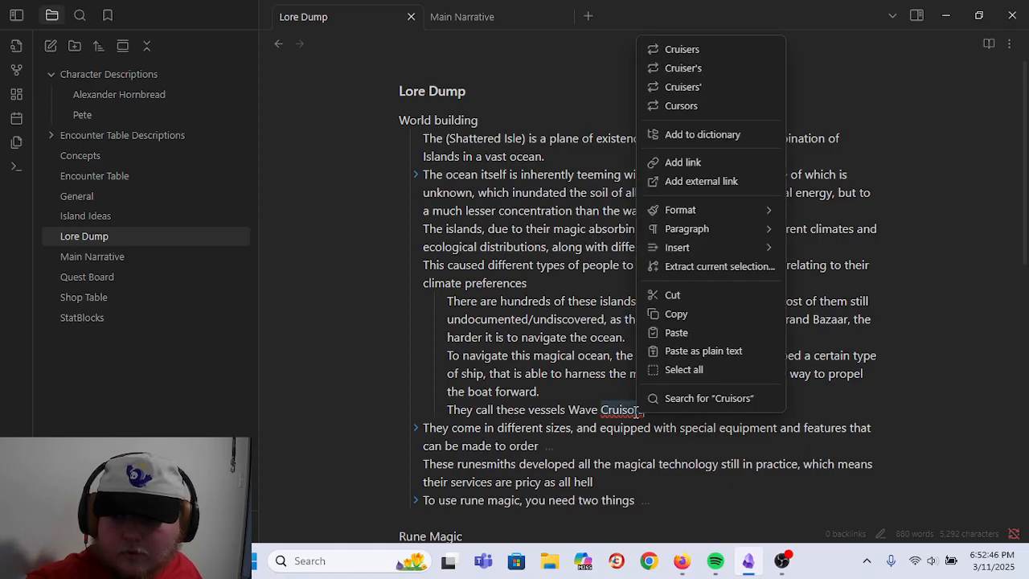
left_click(723, 46)
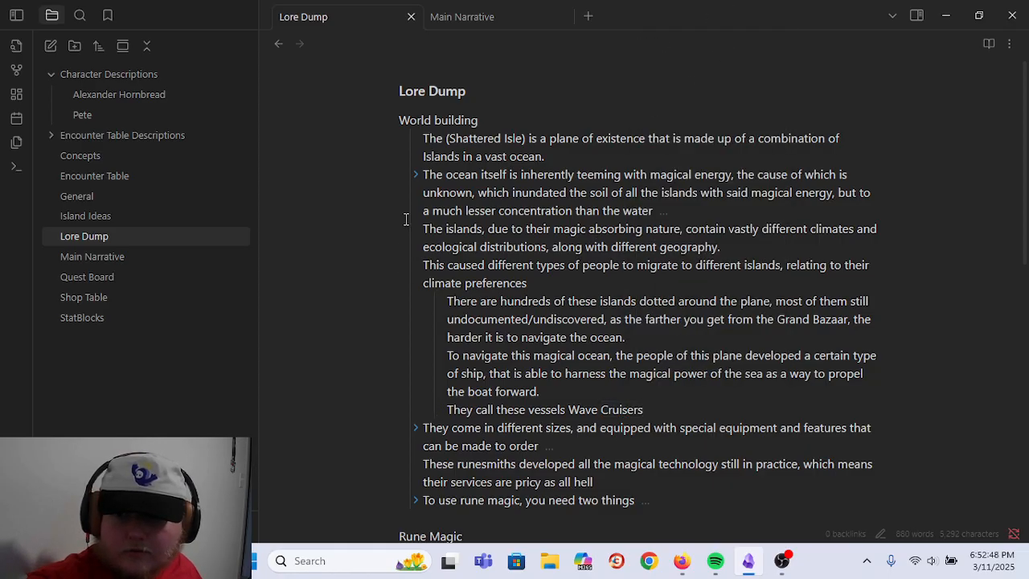
left_click(416, 176)
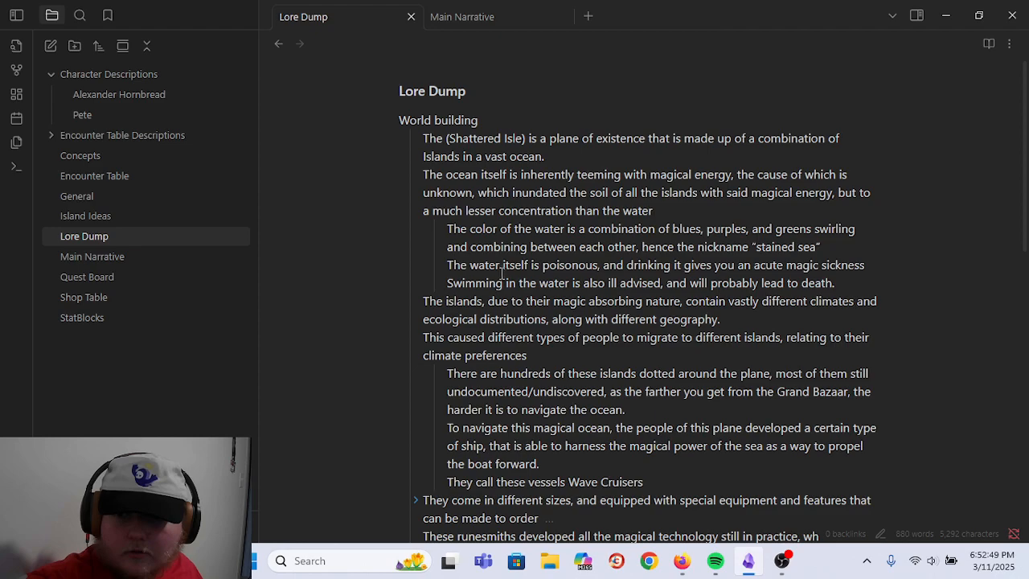
left_click(417, 173)
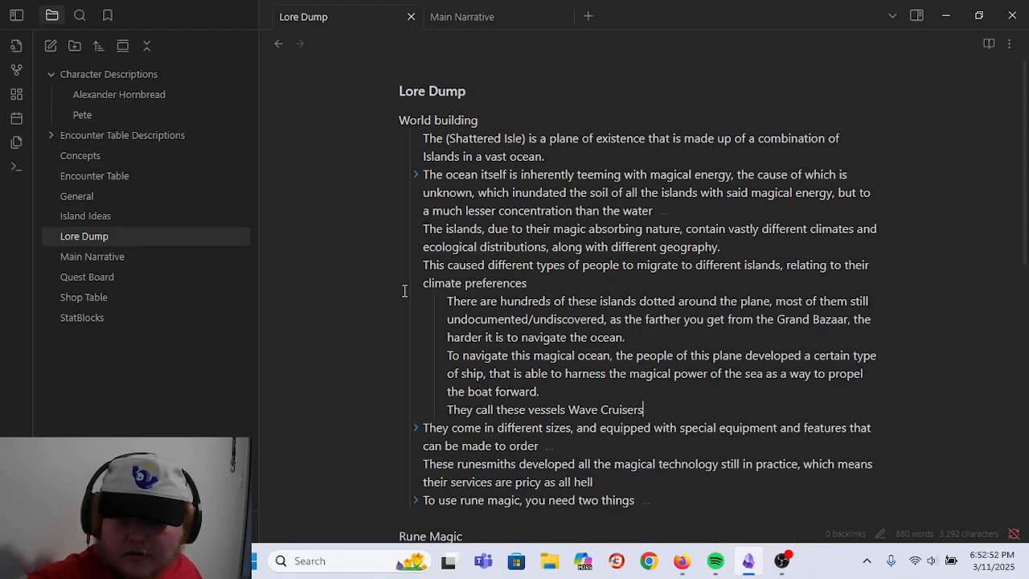
left_click(414, 266)
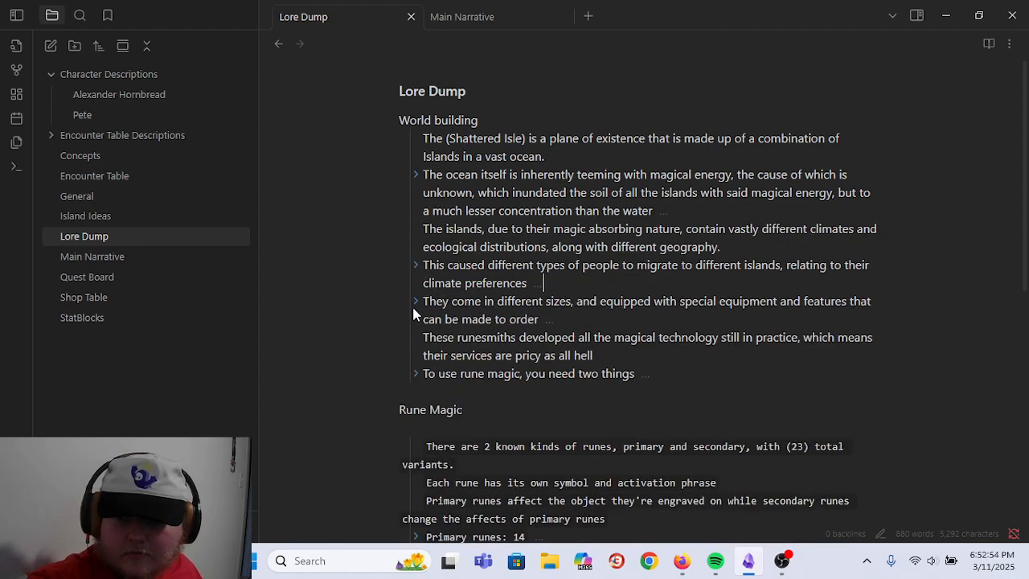
- Remove the blank line below the Rune Magic heading and collapse that section
left_click(416, 374)
left_click(415, 374)
scroll(521, 381, "down", 5)
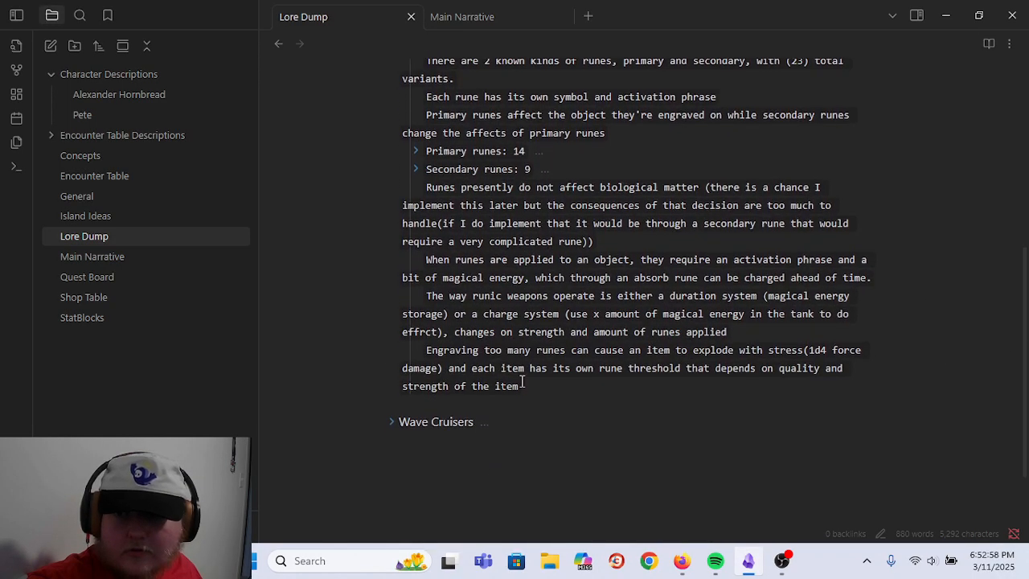
scroll(522, 381, "up", 1)
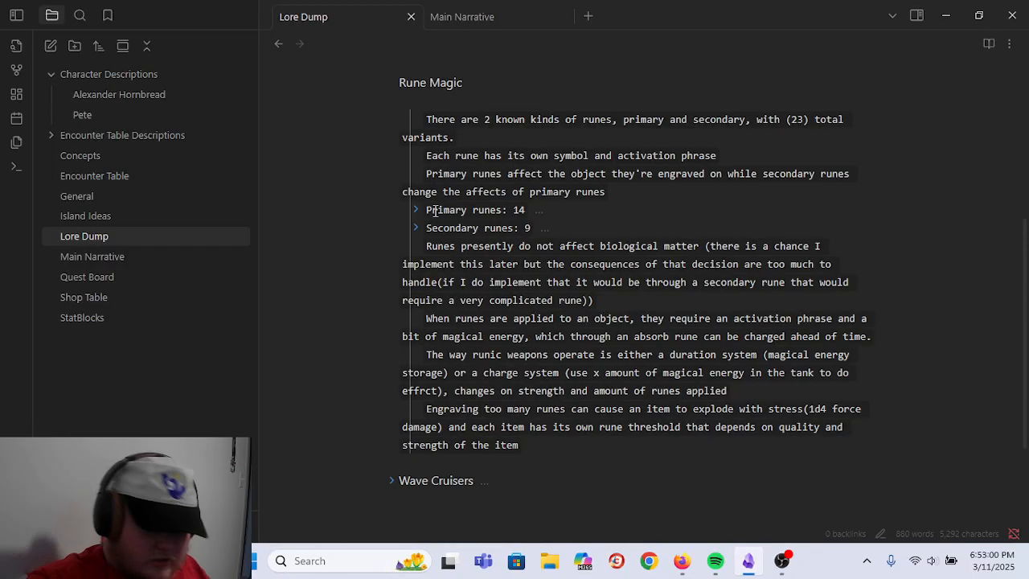
key("BackSpace")
scroll(398, 161, "up", 1)
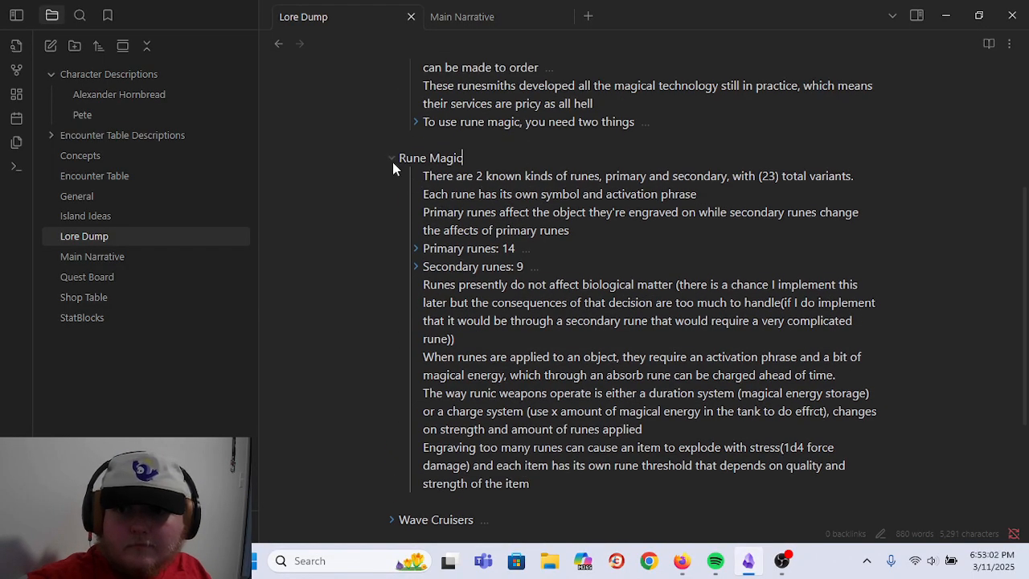
left_click(392, 161)
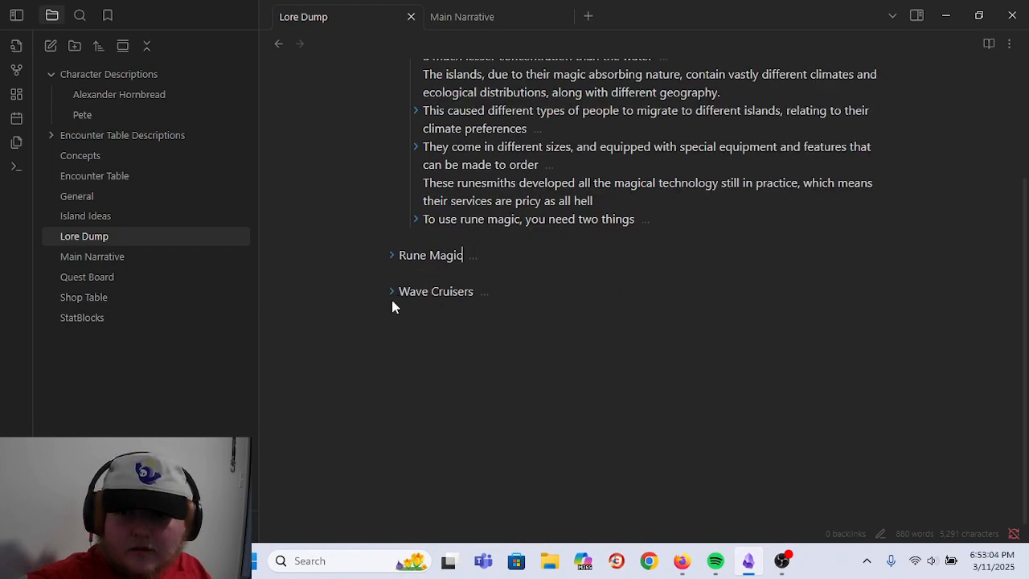
- Expand the Wave Cruisers section, remove the blank space between its heading and first entry, and collapse it again
left_click(391, 293)
left_click(426, 274)
key("BackSpace")
key("BackSpace")
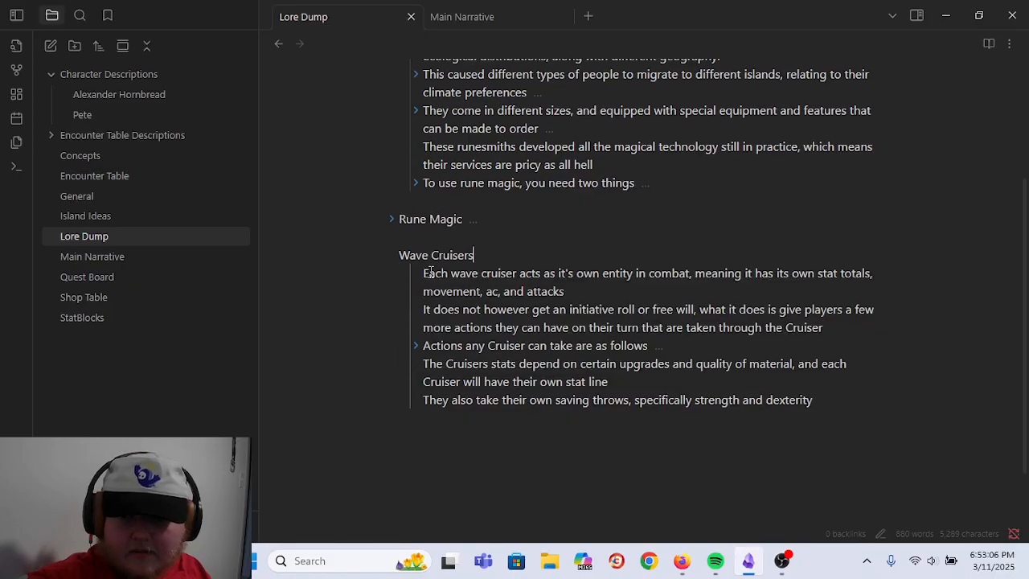
left_click(394, 253)
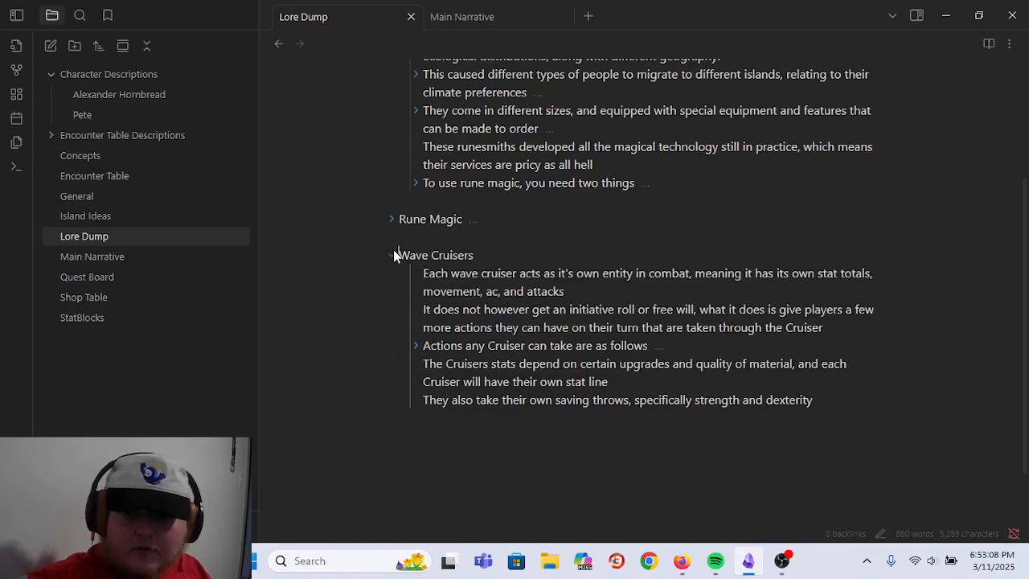
left_click(392, 254)
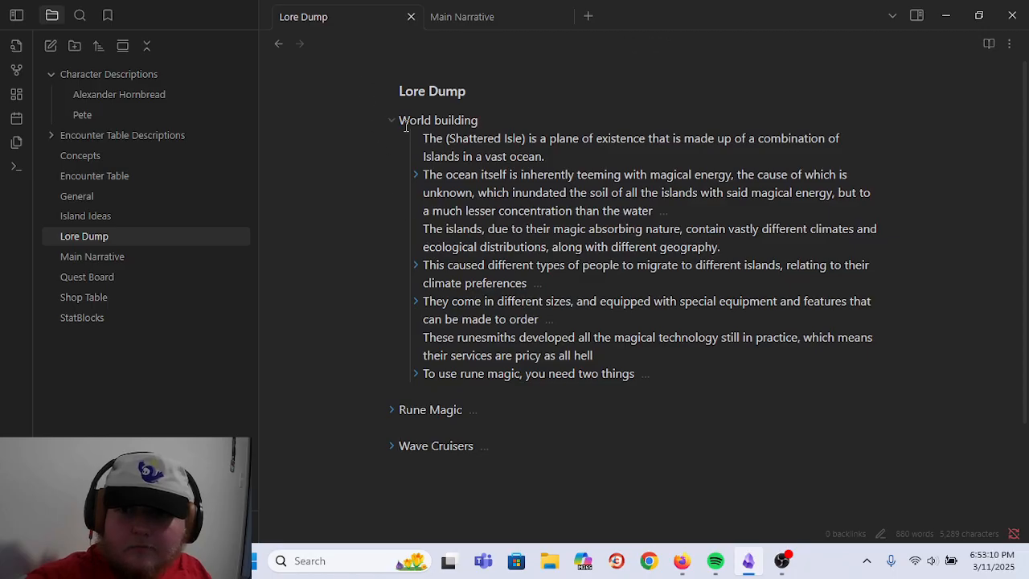
left_click(551, 157)
key("Return")
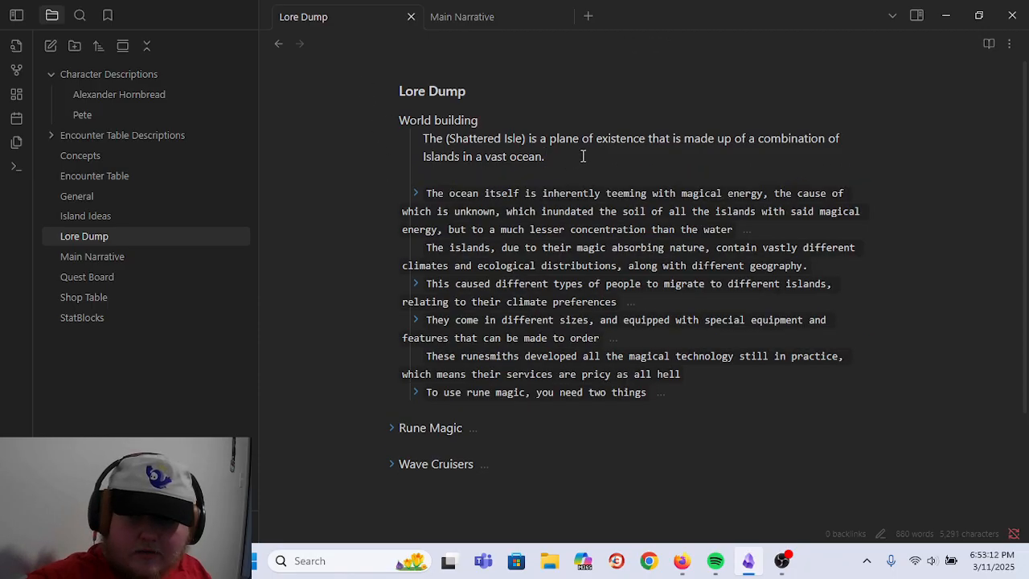
key("BackSpace")
- Collapse the World building section and add the heading "2000 Years Ago" above it, separated by a blank line
left_click(391, 125)
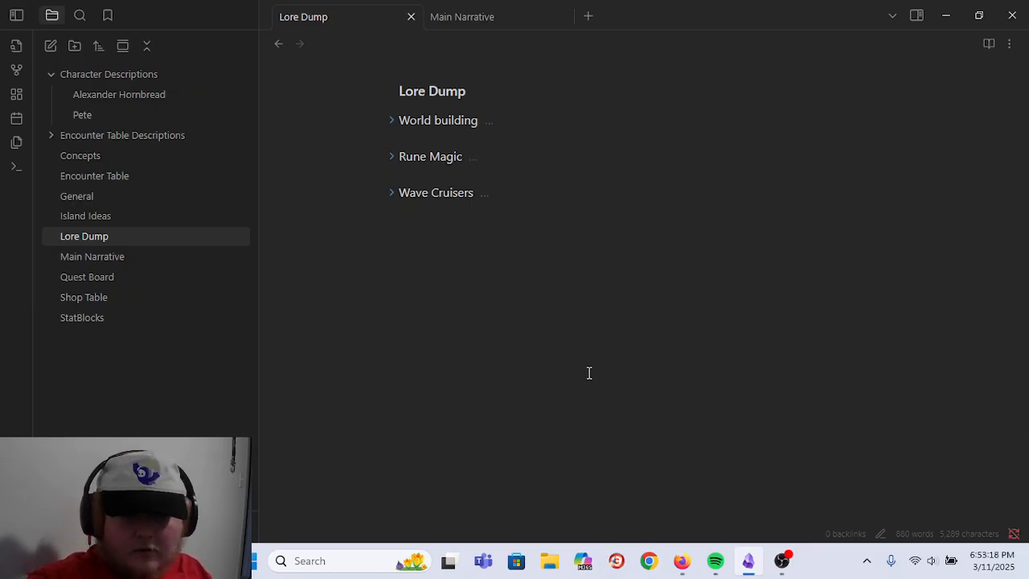
left_click(440, 234)
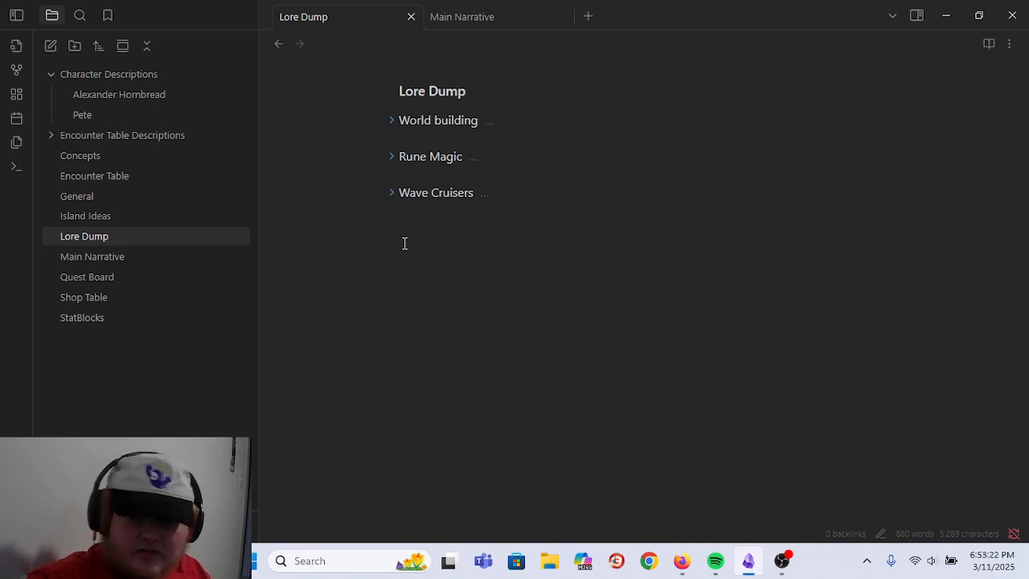
key("Up")
key("Up")
key("Up")
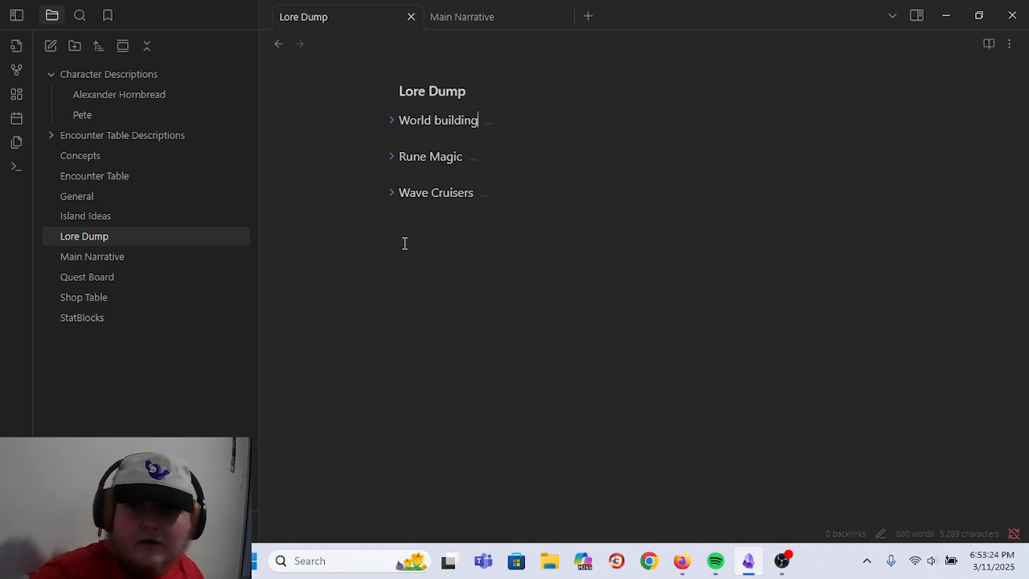
key("Home")
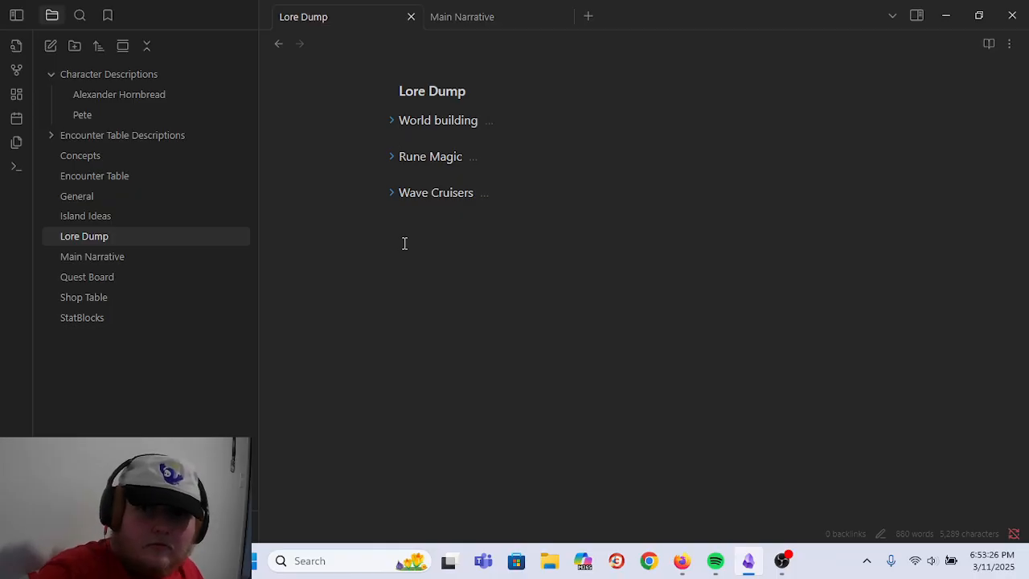
key("Return")
key("Up")
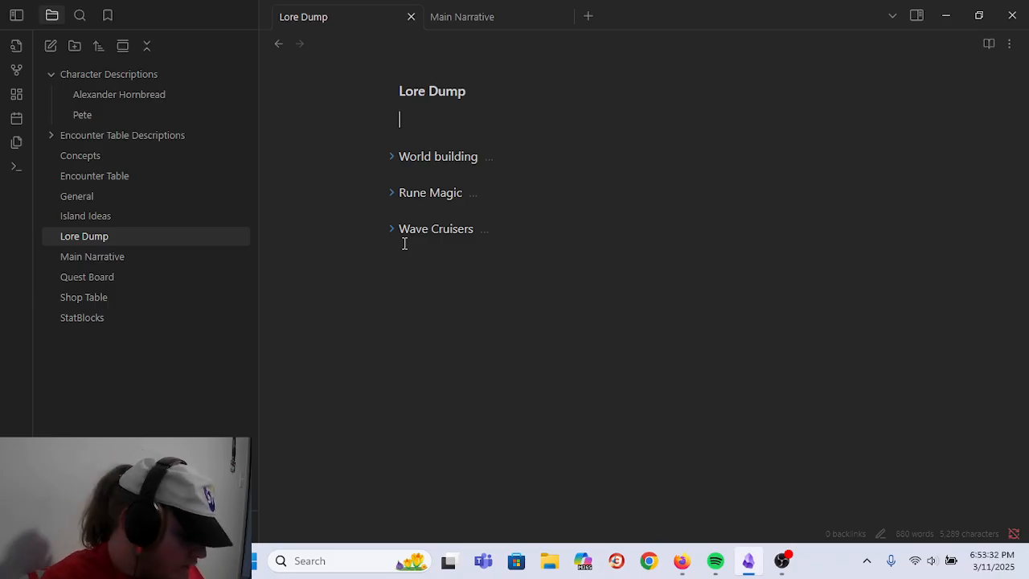
type("200 f")
key("BackSpace")
key("BackSpace")
type("-")
type("0 Years Ago")
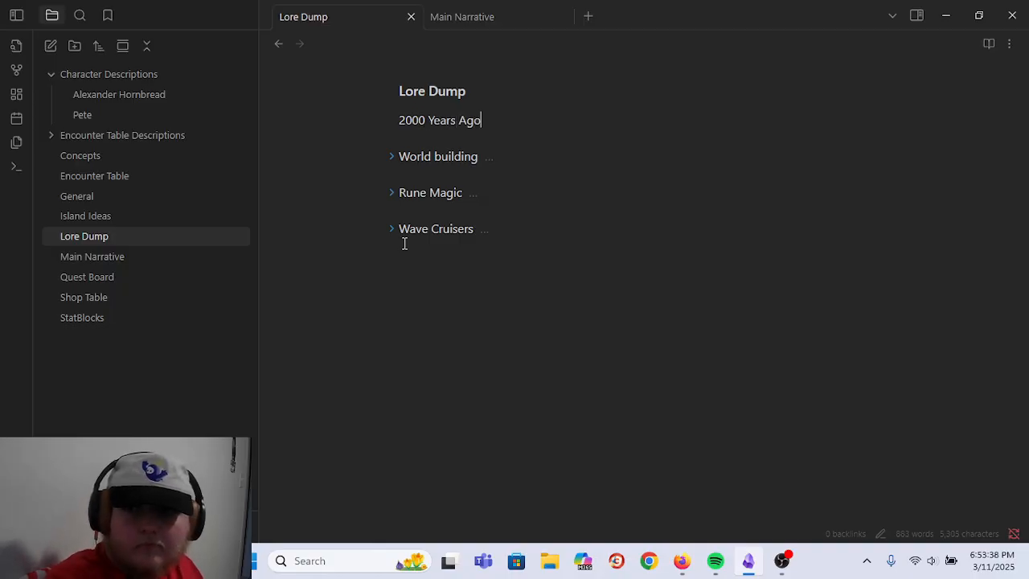
- Paste the copied opening passage as an indented paragraph under "2000 Years Ago" and collapse that section
key("Return")
key("Tab")
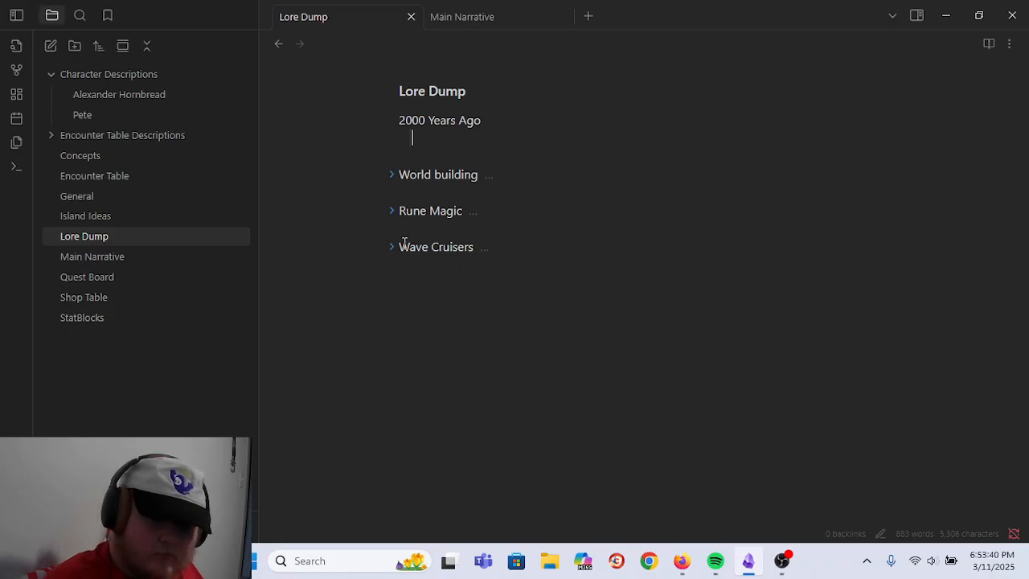
key("ctrl+v")
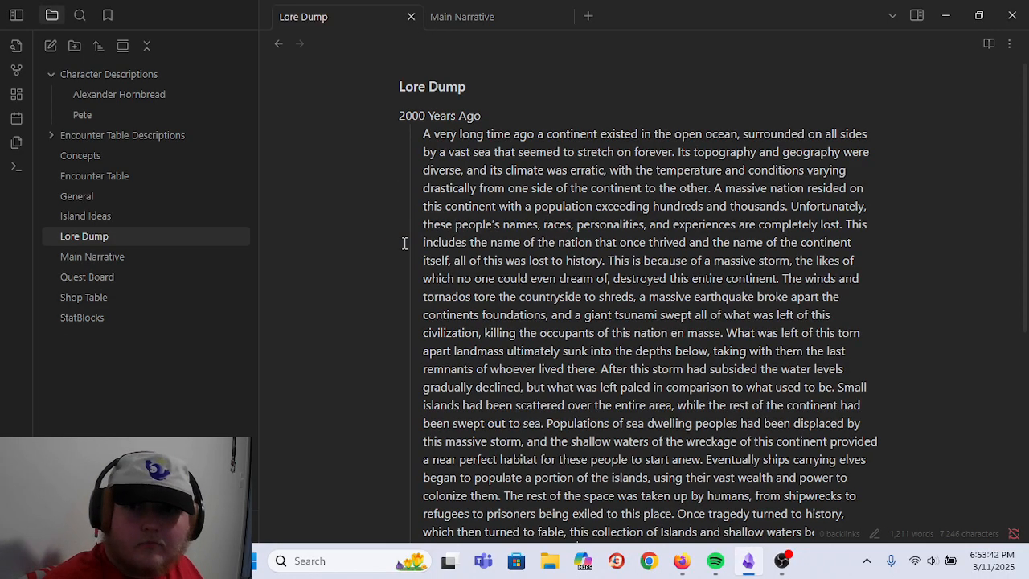
scroll(562, 245, "down", 2)
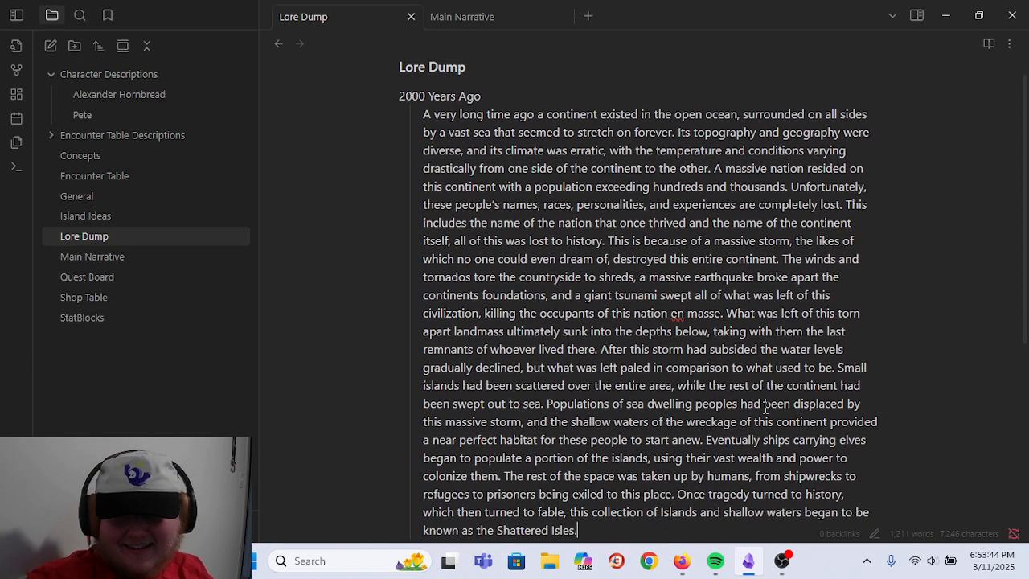
scroll(619, 260, "up", 2)
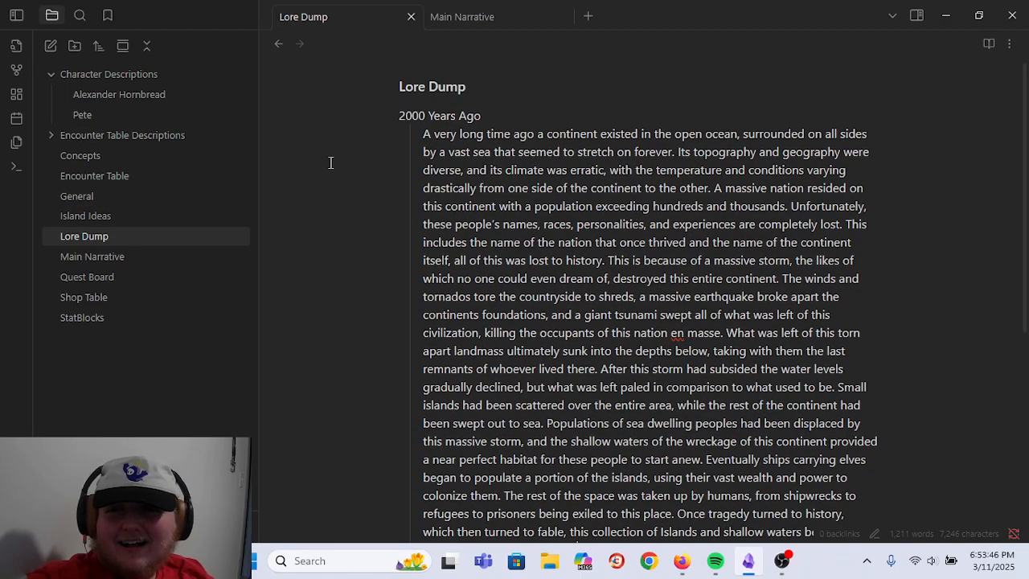
left_click(391, 115)
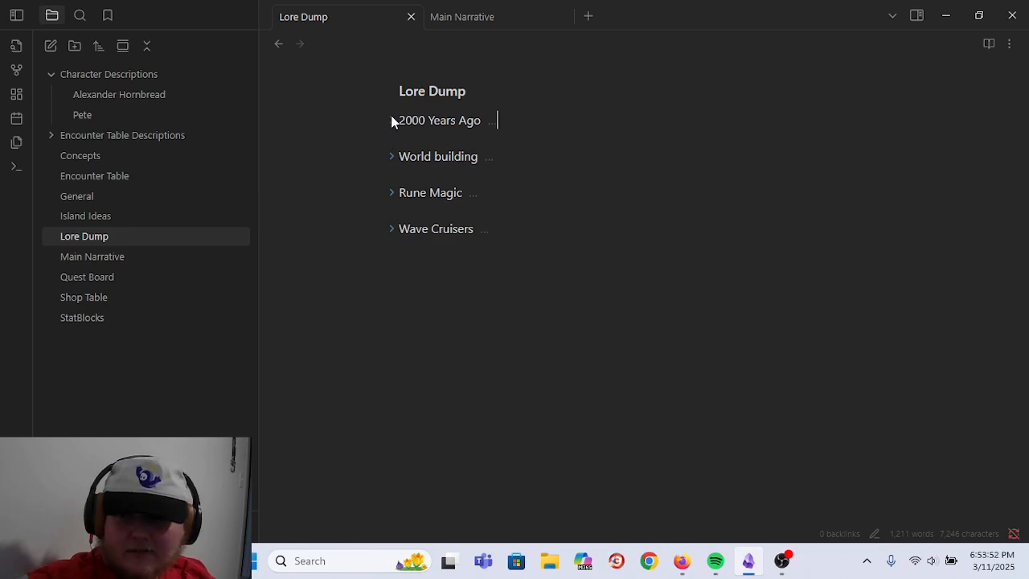
- Expand the "2000 Years Ago" section to check its text and collapse it again
left_click(392, 117)
scroll(428, 171, "down", 3)
scroll(429, 170, "up", 3)
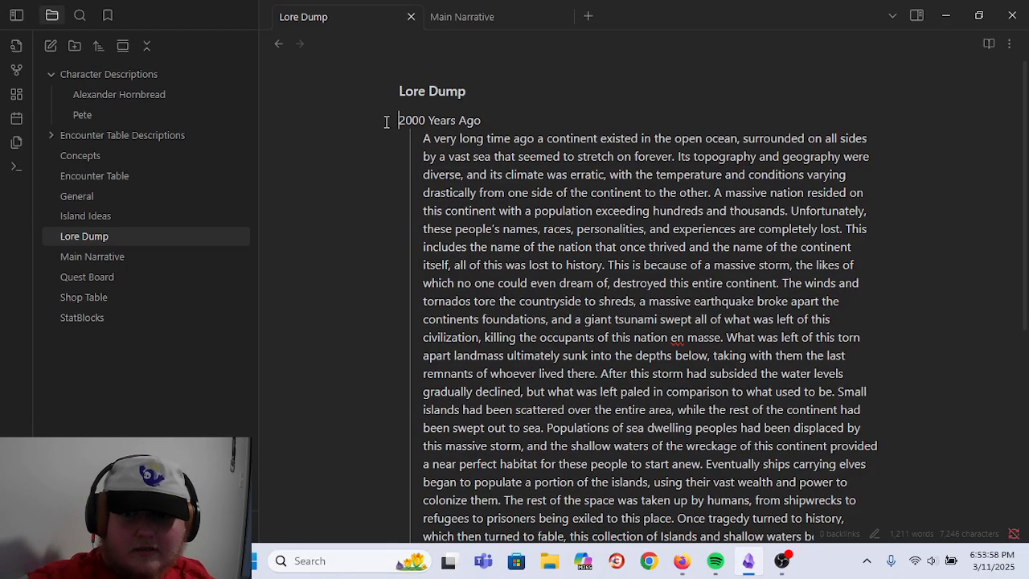
left_click(389, 121)
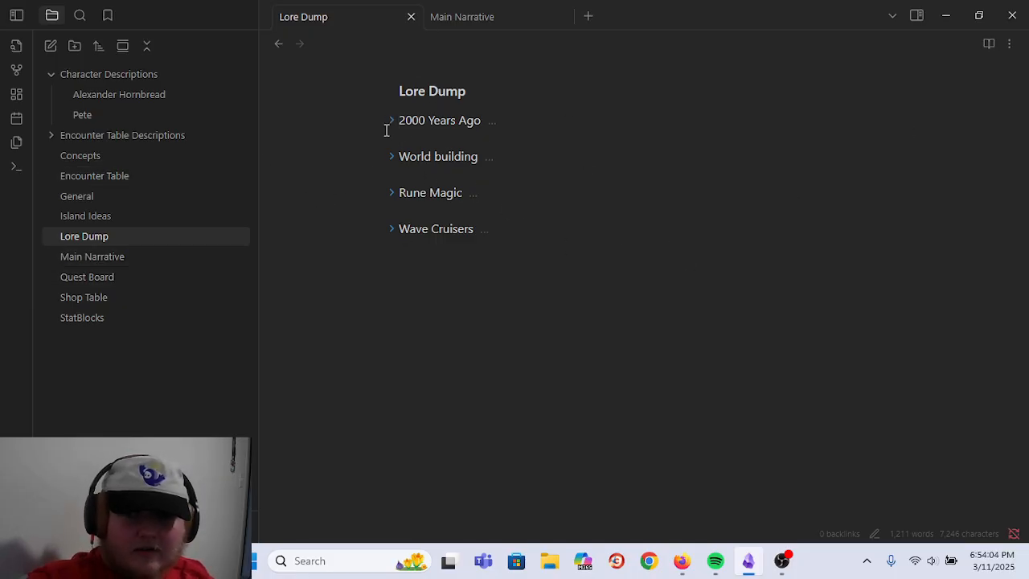
- Open the Main Narrative note and delete the opening history passage already moved to the Lore Dump
left_click(145, 256)
scroll(396, 193, "down", 2)
left_click_drag(399, 157, 822, 404)
key("BackSpace")
scroll(770, 427, "up", 2)
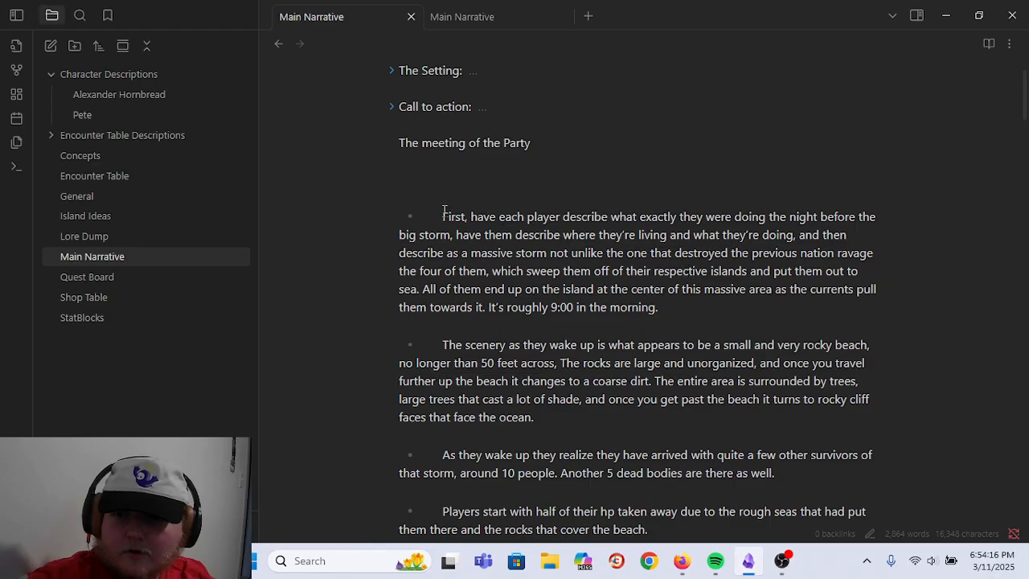
- Copy the "First, have each player describe" bullet's paragraph and paste it as an indented paragraph directly under "The meeting of the Party"
left_click_drag(441, 211, 680, 311)
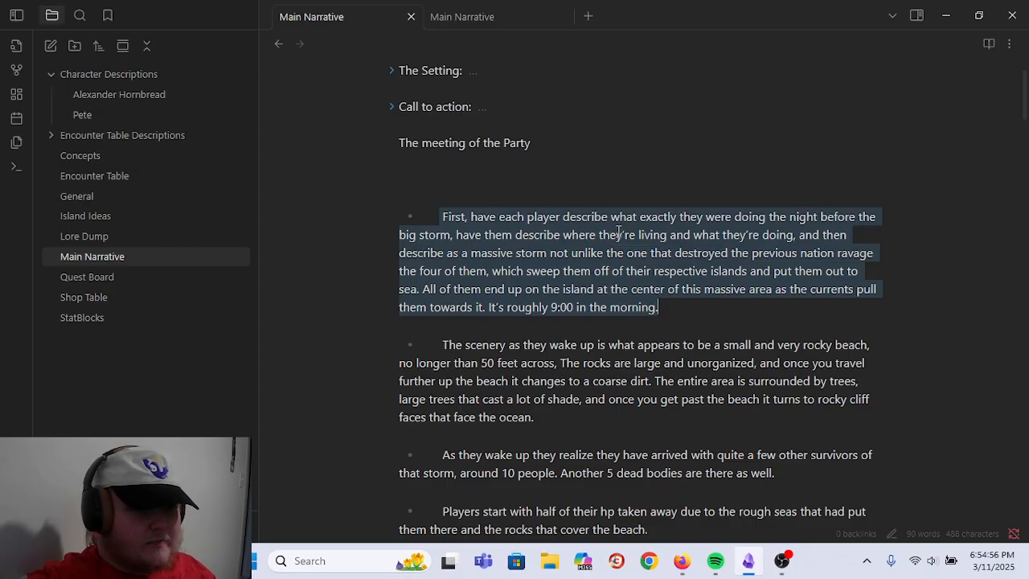
right_click(667, 209)
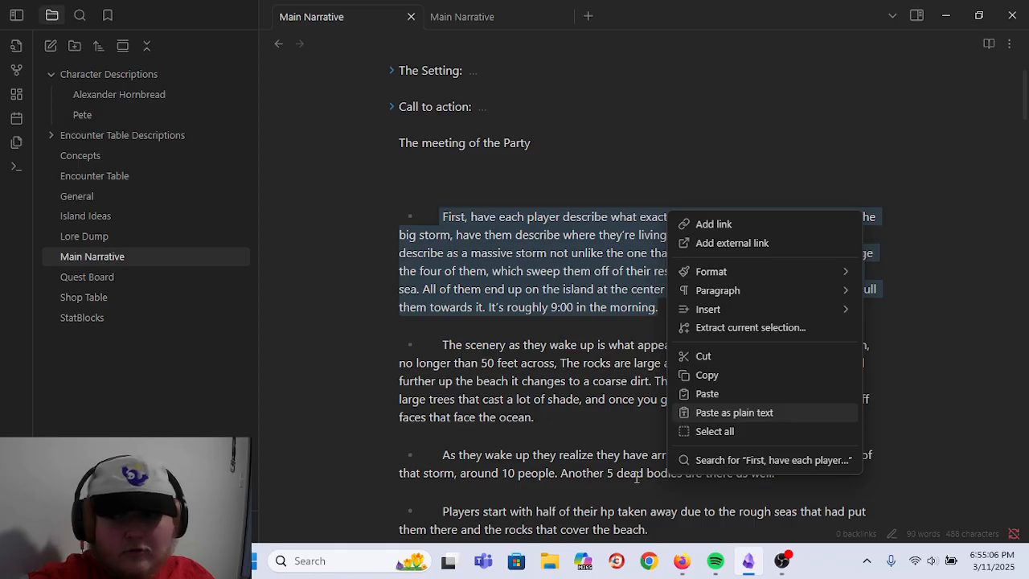
left_click(704, 377)
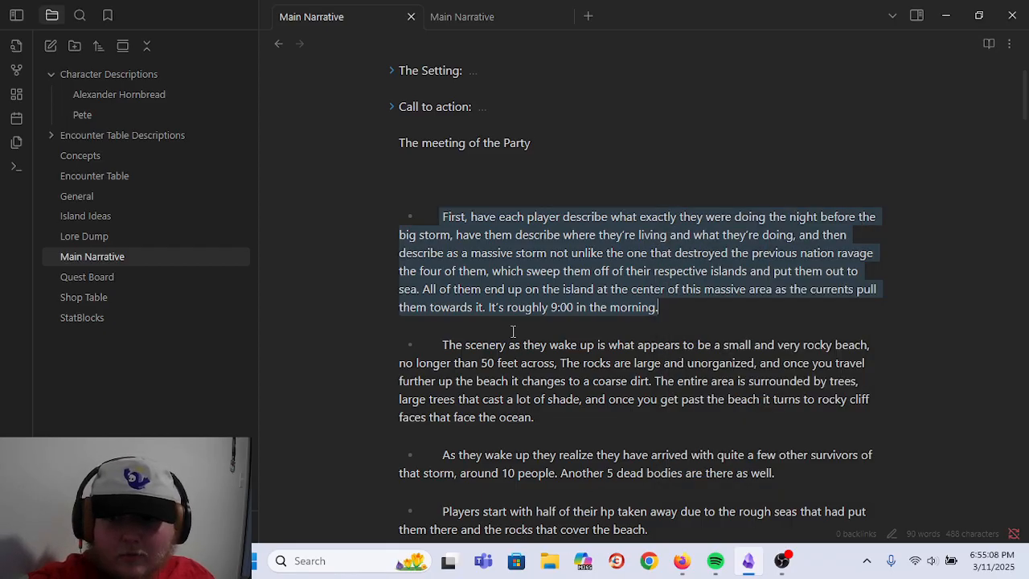
scroll(483, 243, "up", 2)
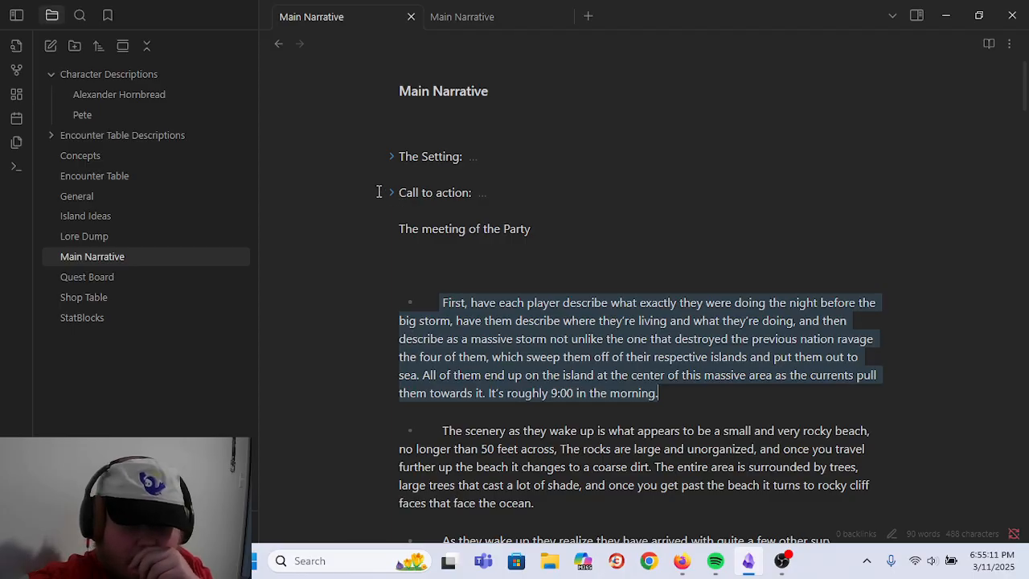
left_click(473, 247)
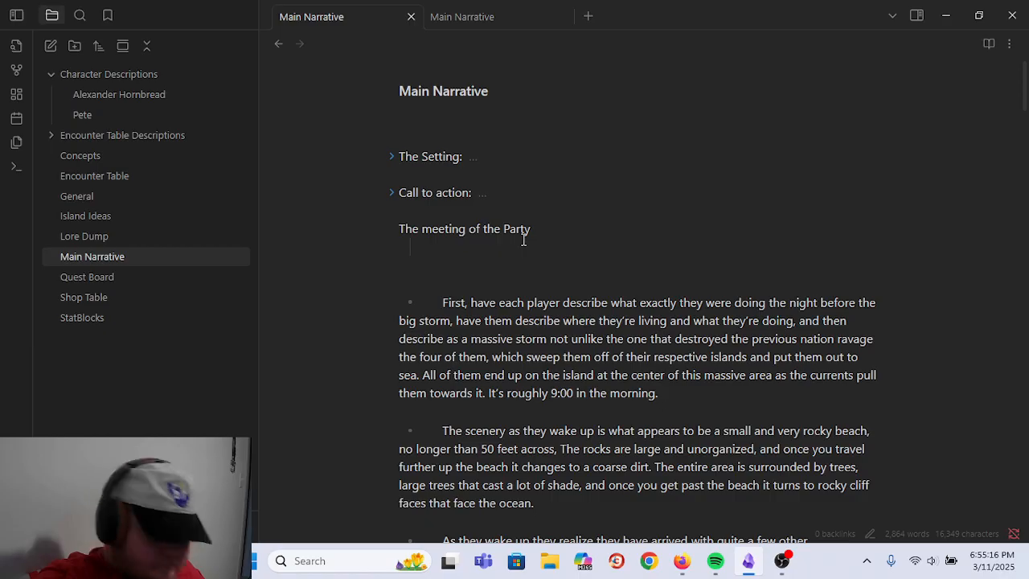
key("ctrl+v")
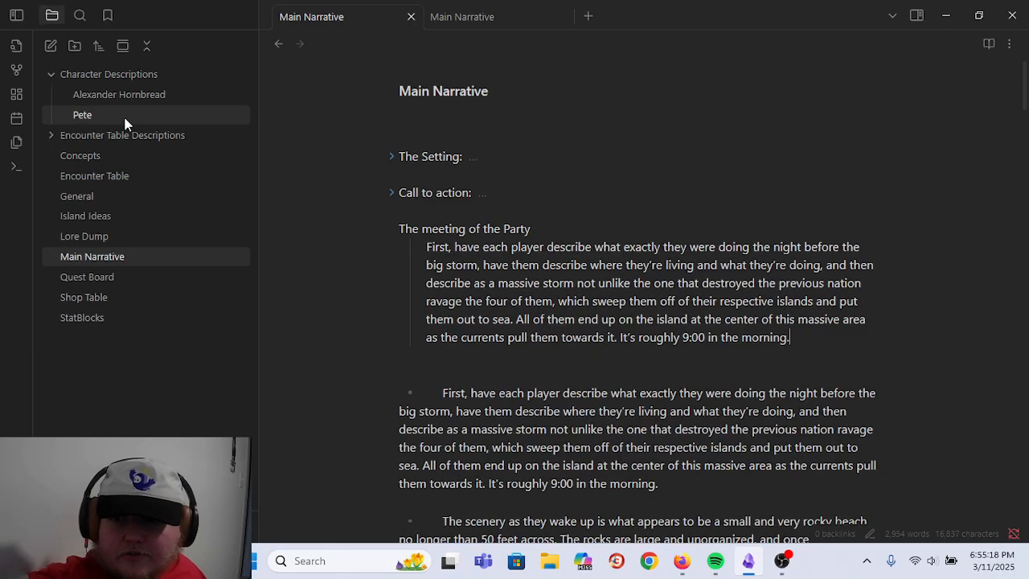
- Expand the "Call to action:" section and remove the blank line between its heading and Opening Monologue
scroll(474, 361, "down", 3)
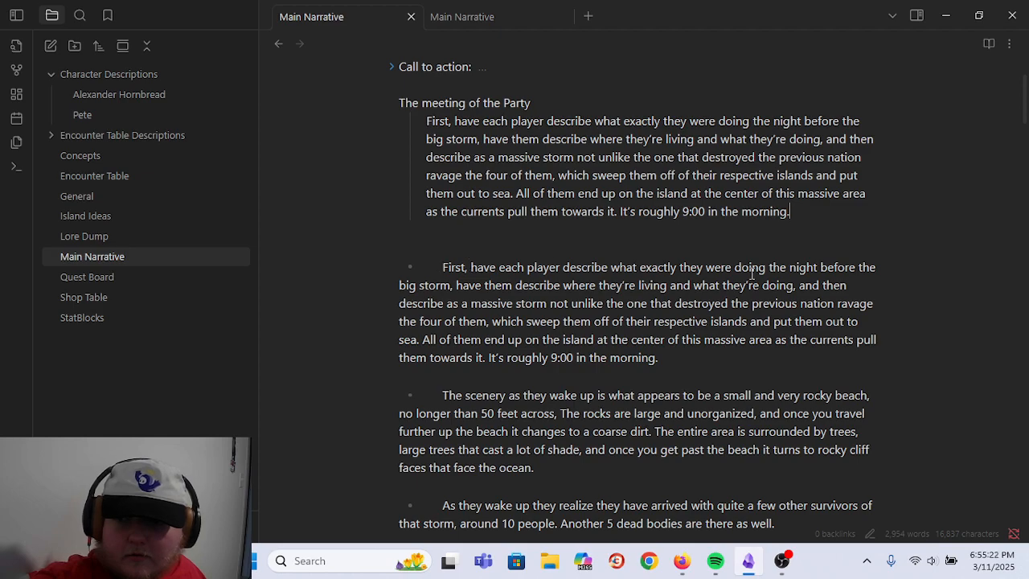
scroll(772, 252, "up", 2)
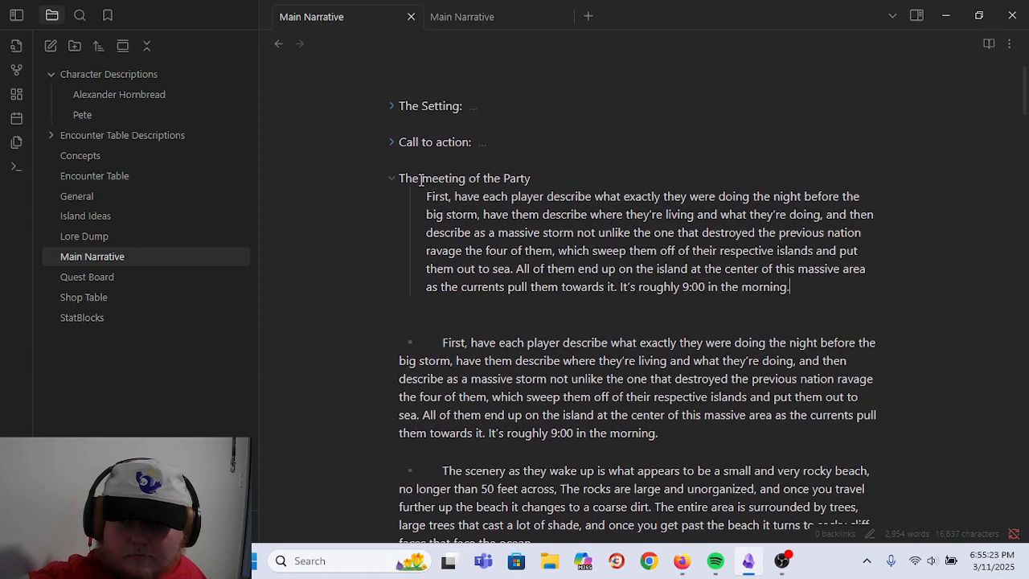
left_click(391, 142)
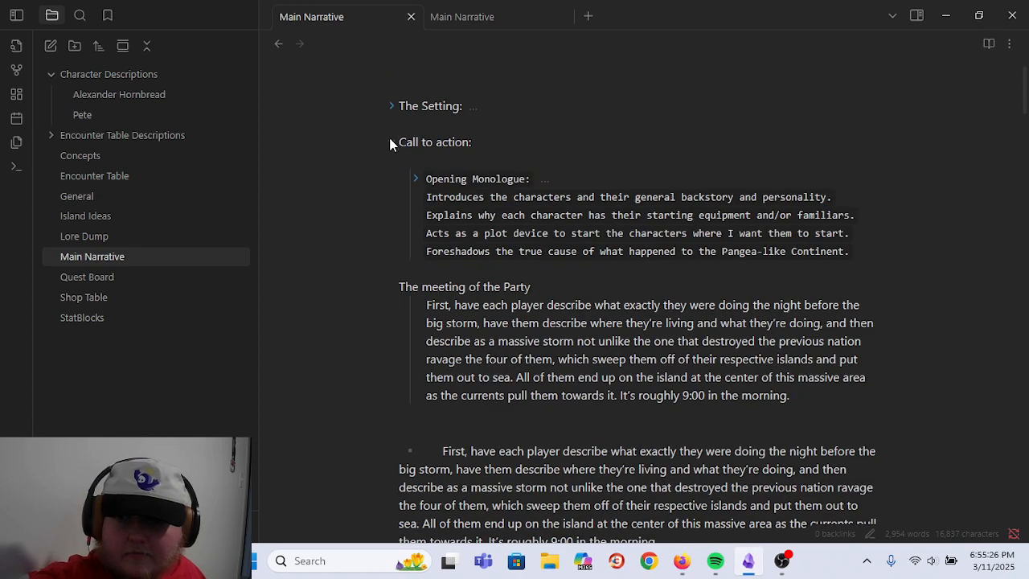
left_click(425, 161)
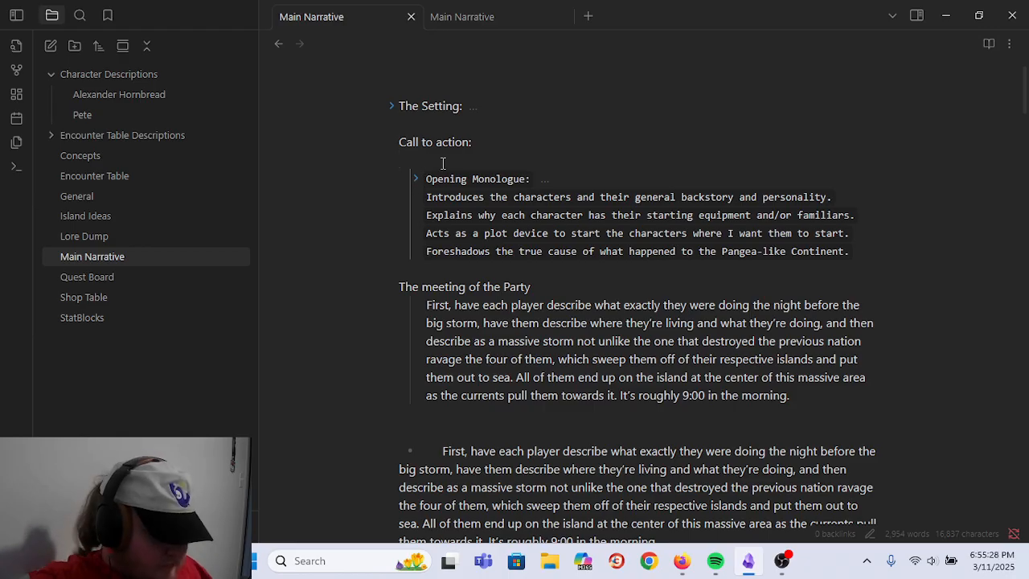
key("BackSpace")
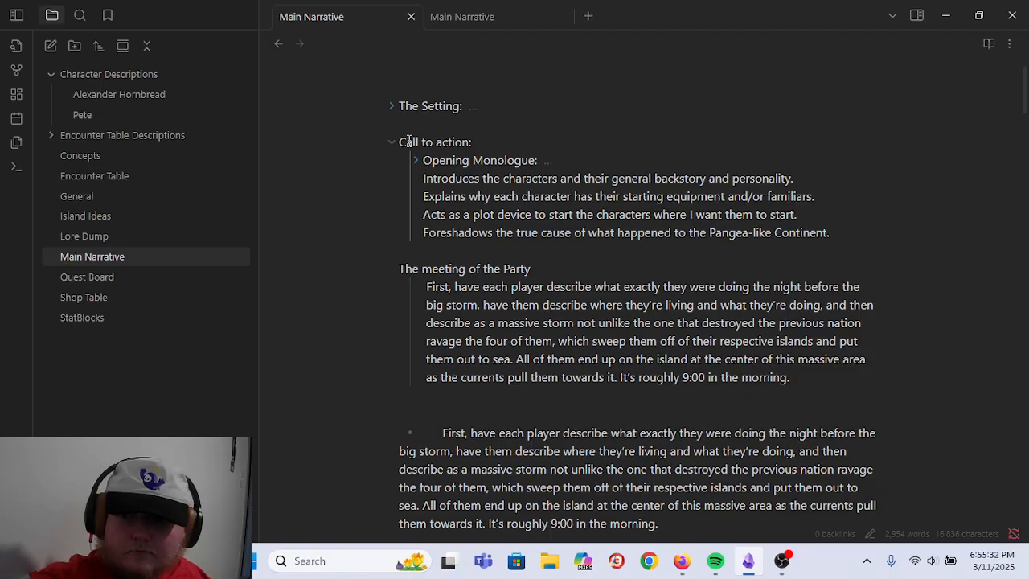
- Expand the Opening Monologue under "Call to action:" to check its text and collapse it again
left_click_drag(816, 374, 424, 287)
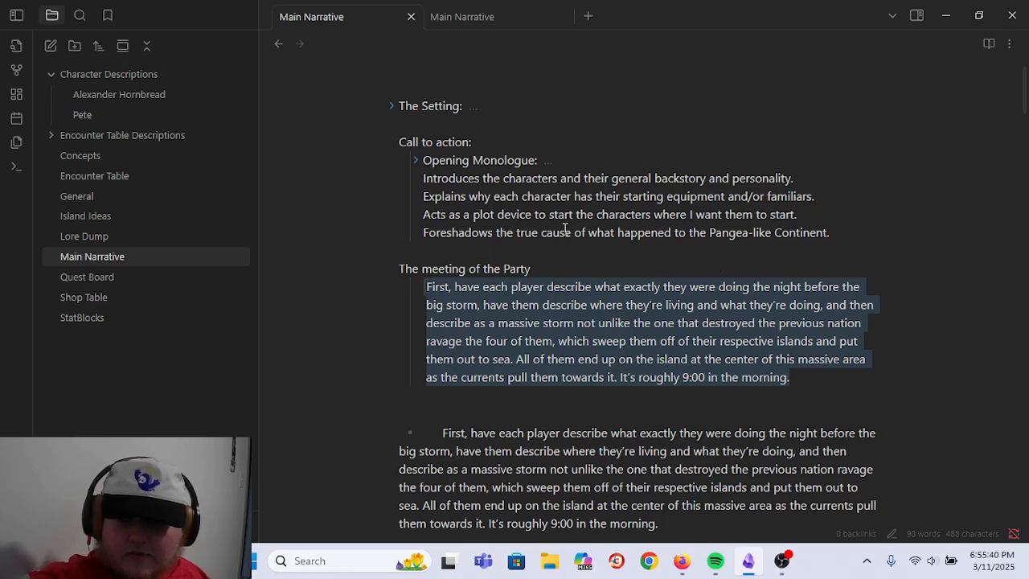
left_click(416, 161)
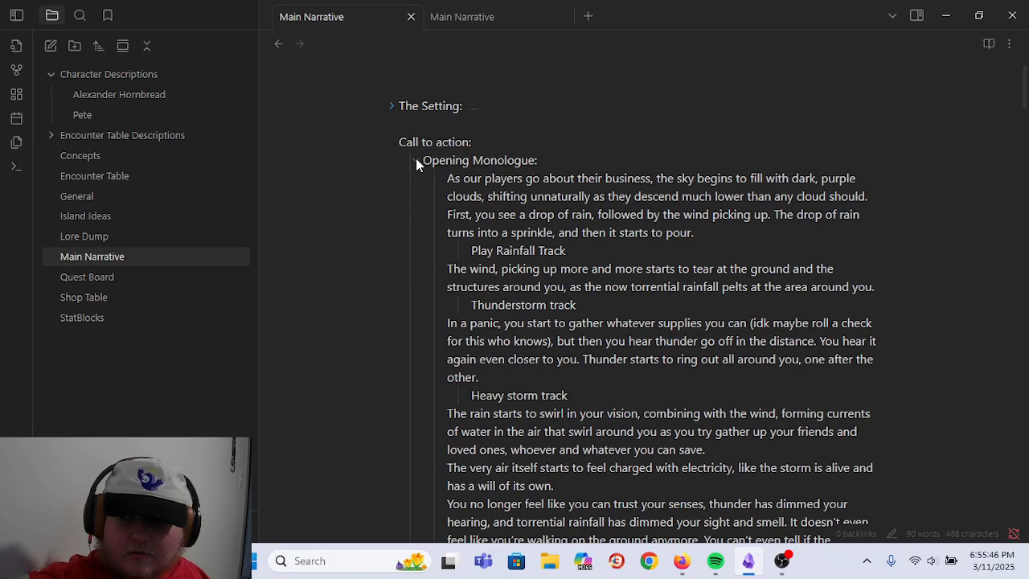
left_click(415, 160)
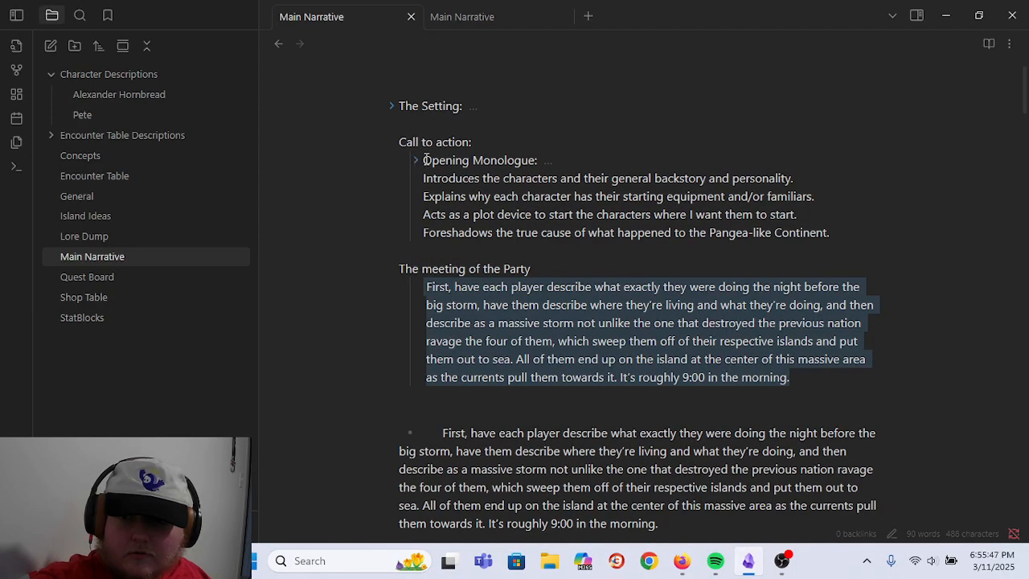
- Add the indented line "After each player has described what they were doing:" above Opening Monologue in the "Call to action:" section
left_click(488, 141)
key("Return")
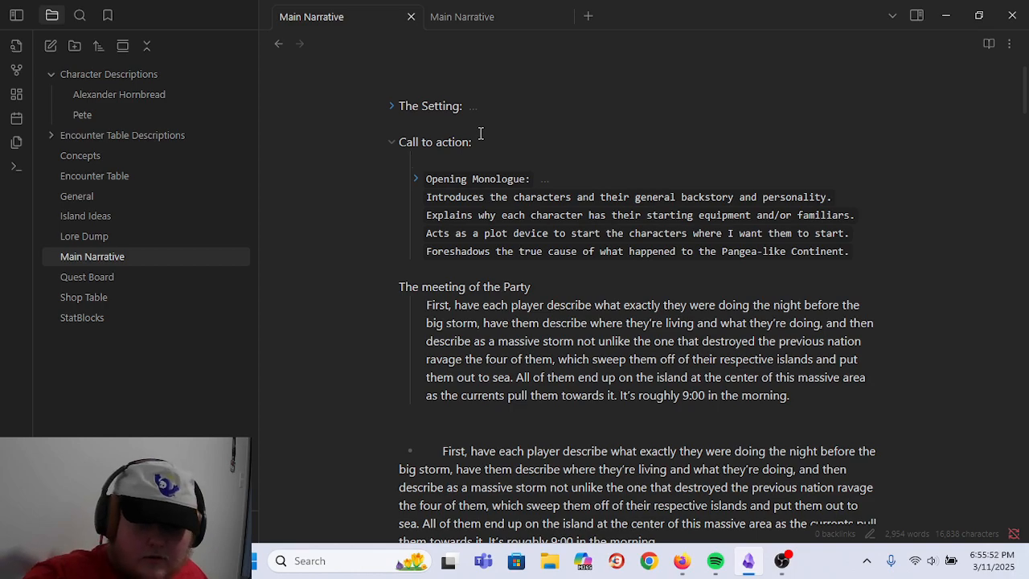
type("f")
key("BackSpace")
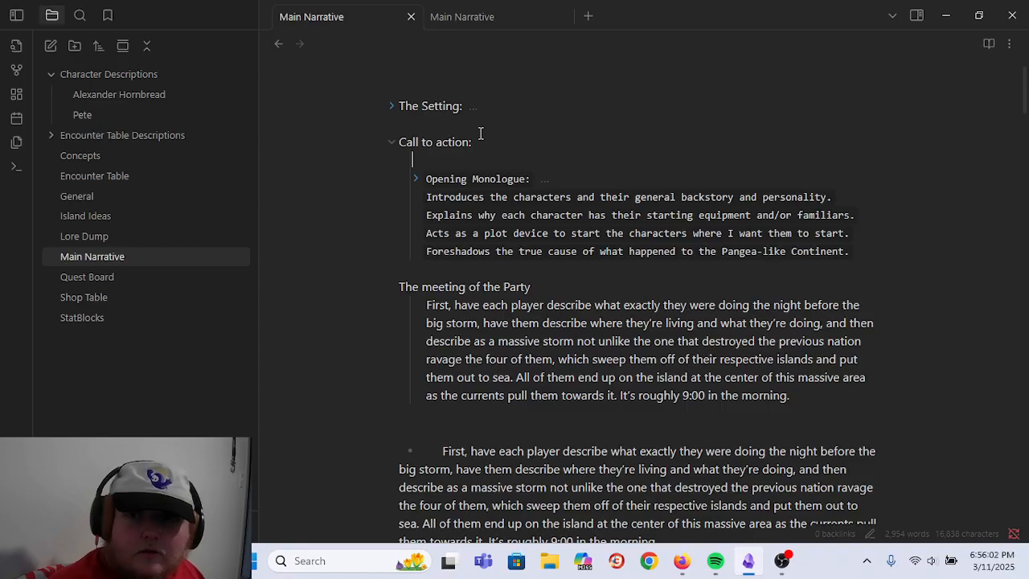
type("After e")
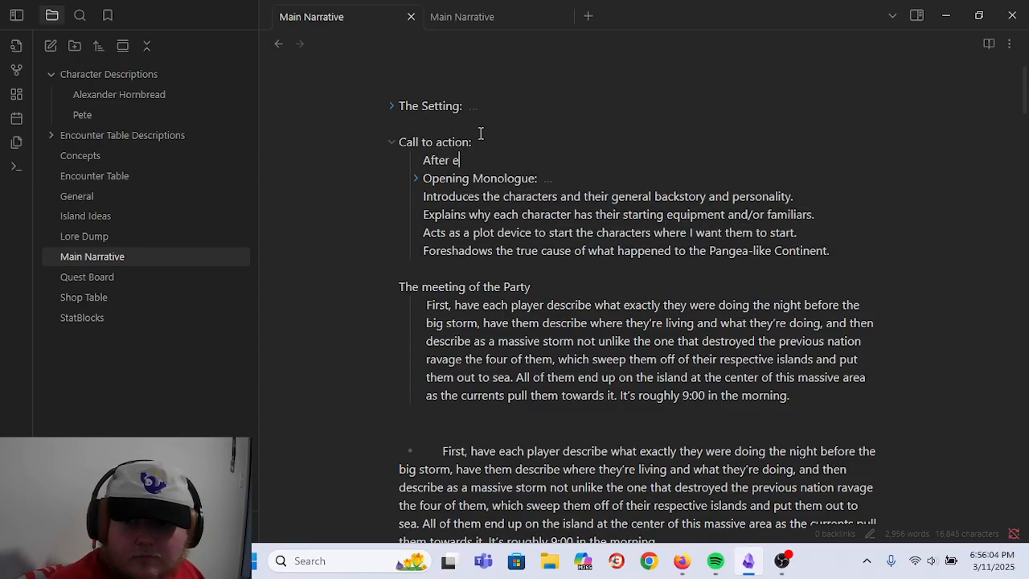
type("ach player has de")
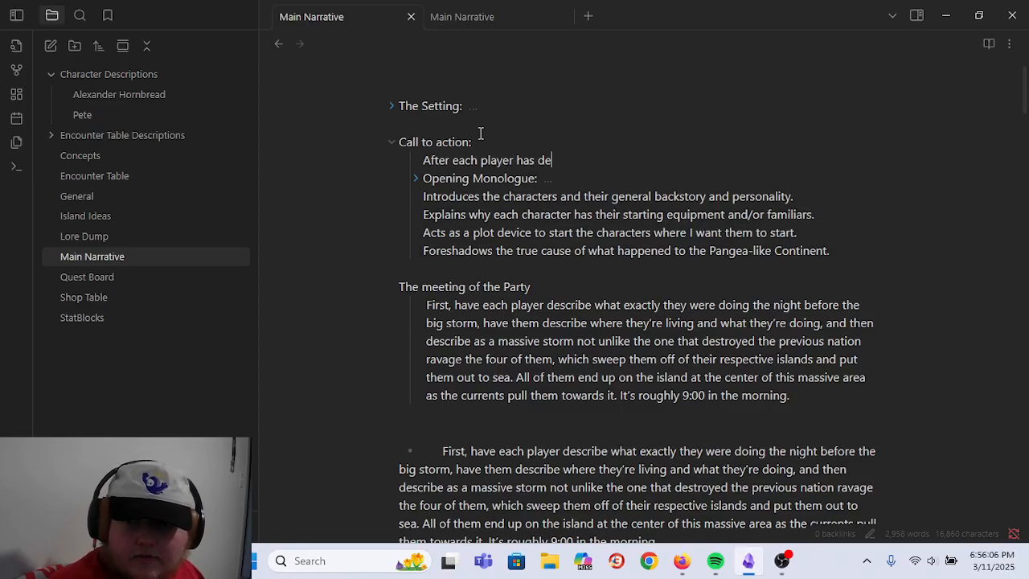
type("scribed what the")
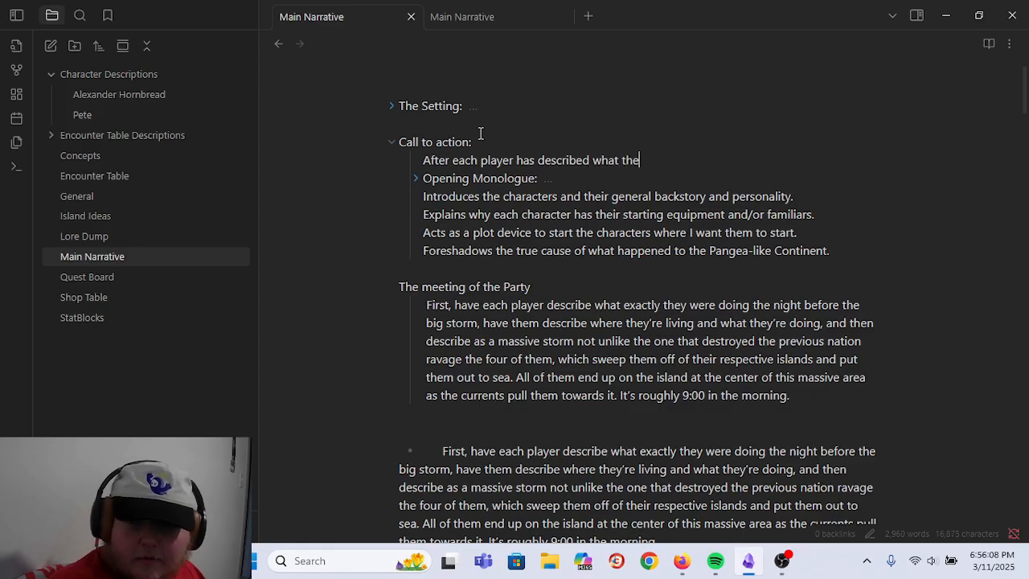
type("y were doing:")
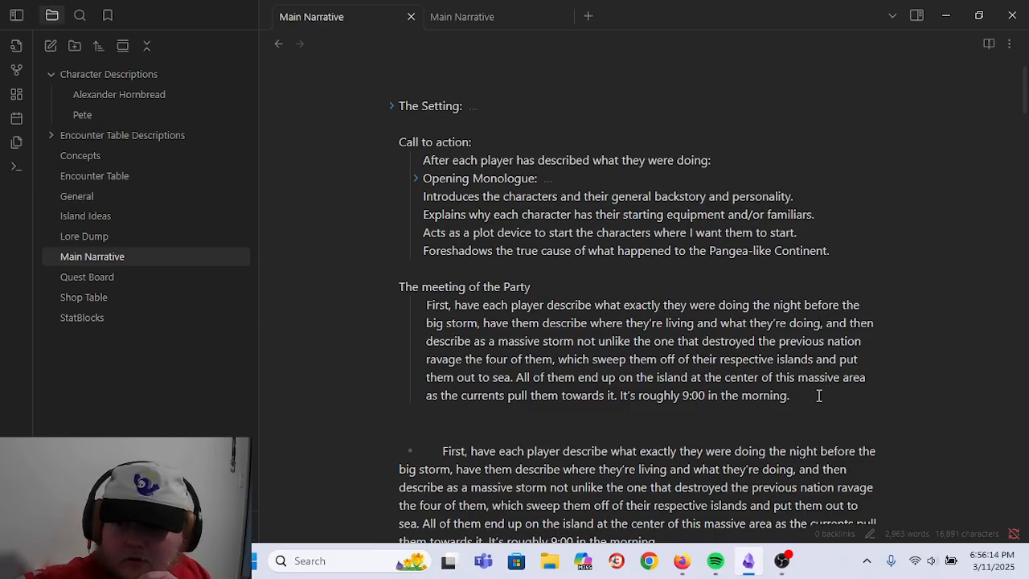
- Replace the line above Opening Monologue with "Each player describes their life and situation before Opening Monologue:"
left_click_drag(707, 161, 402, 169)
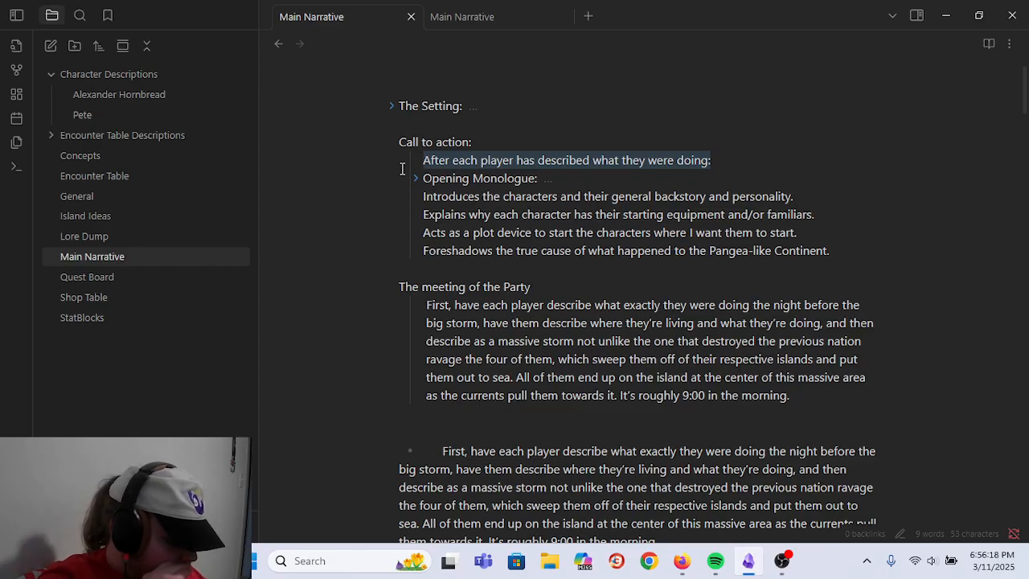
type("Ea")
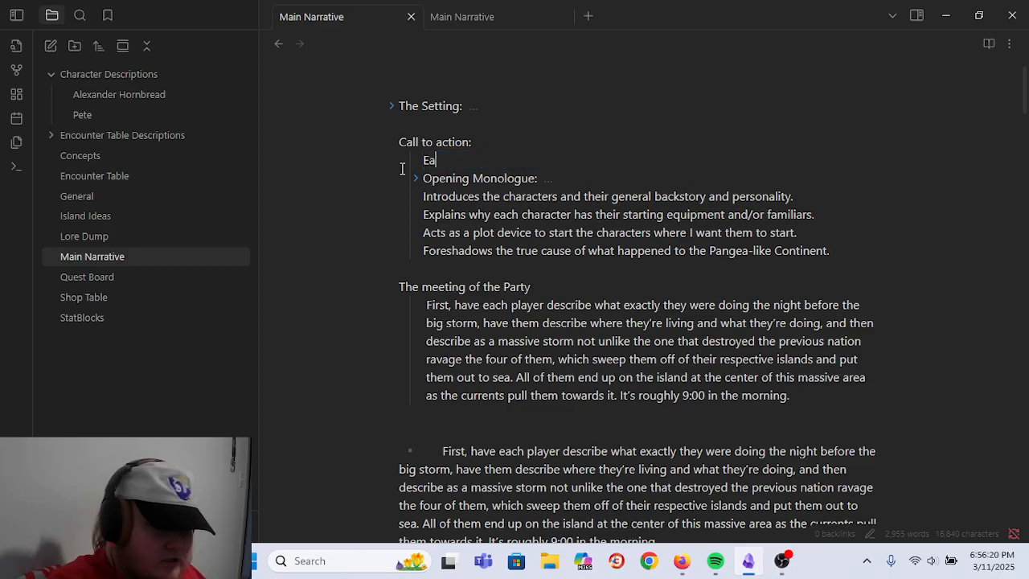
type("ch player desc")
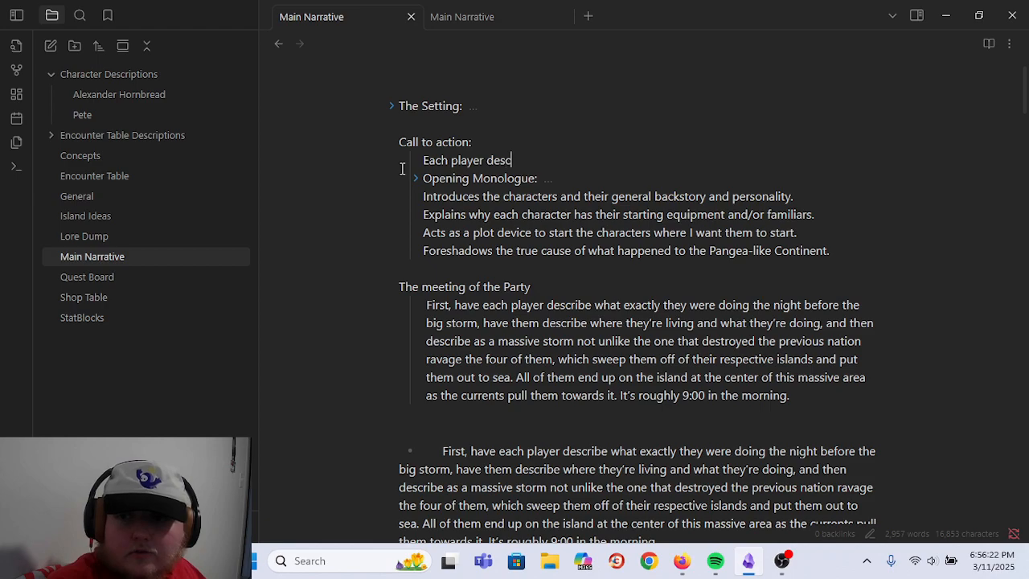
type("ribes their life and situation")
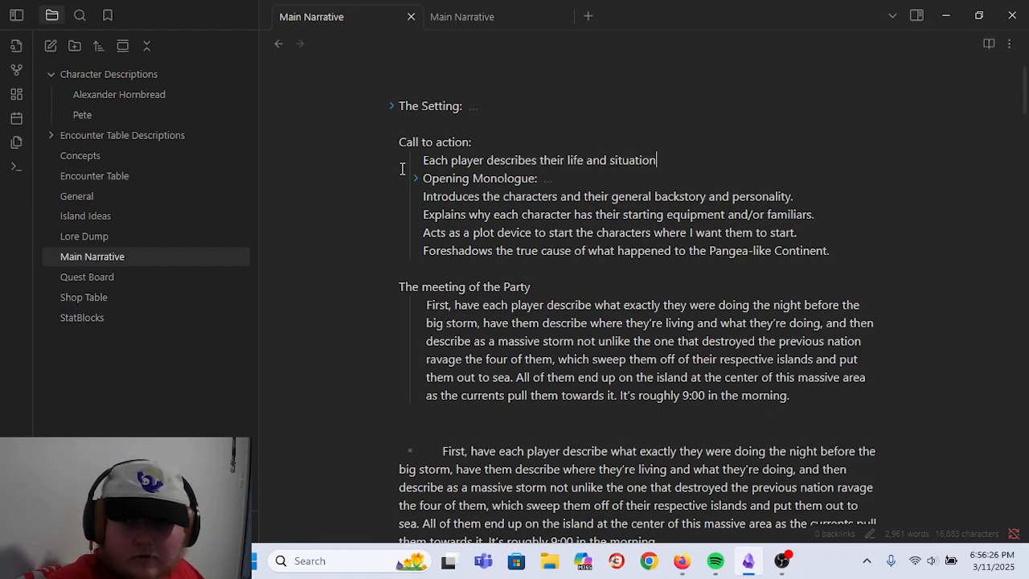
type(" before")
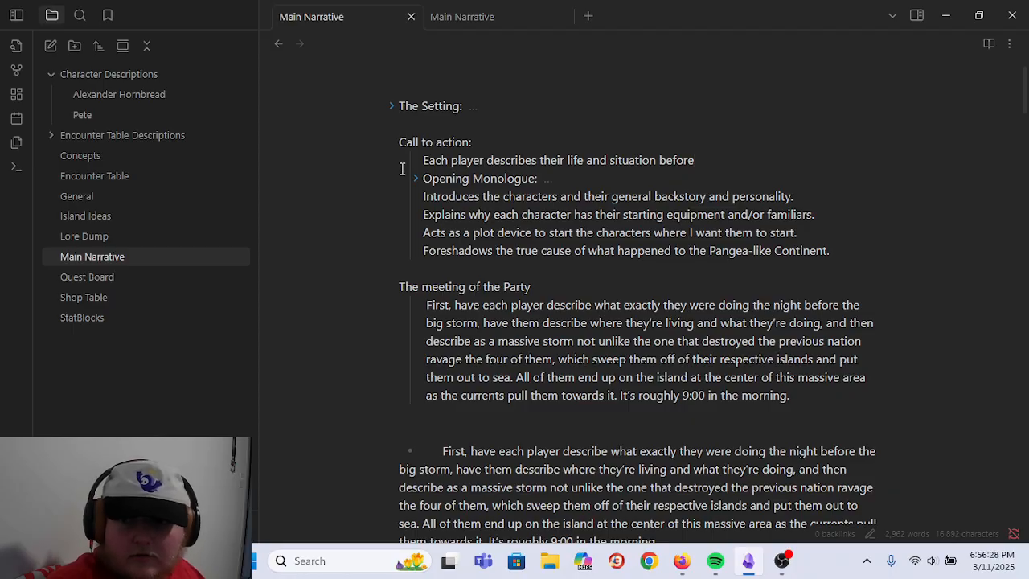
type(" Openign MOn")
key("BackSpace")
key("BackSpace")
key("BackSpace")
key("BackSpace")
key("BackSpace")
key("BackSpace")
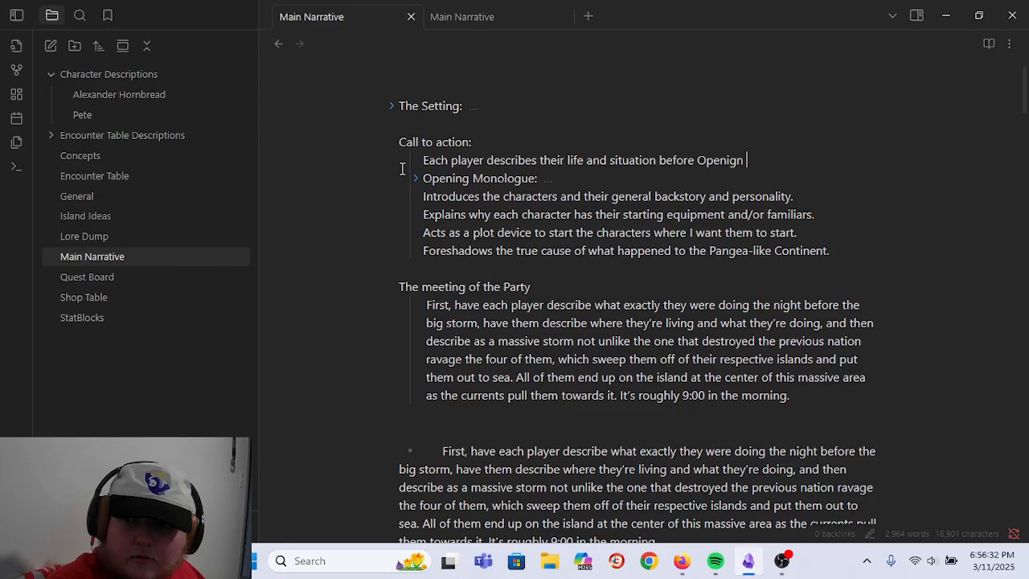
type("ng Monolo")
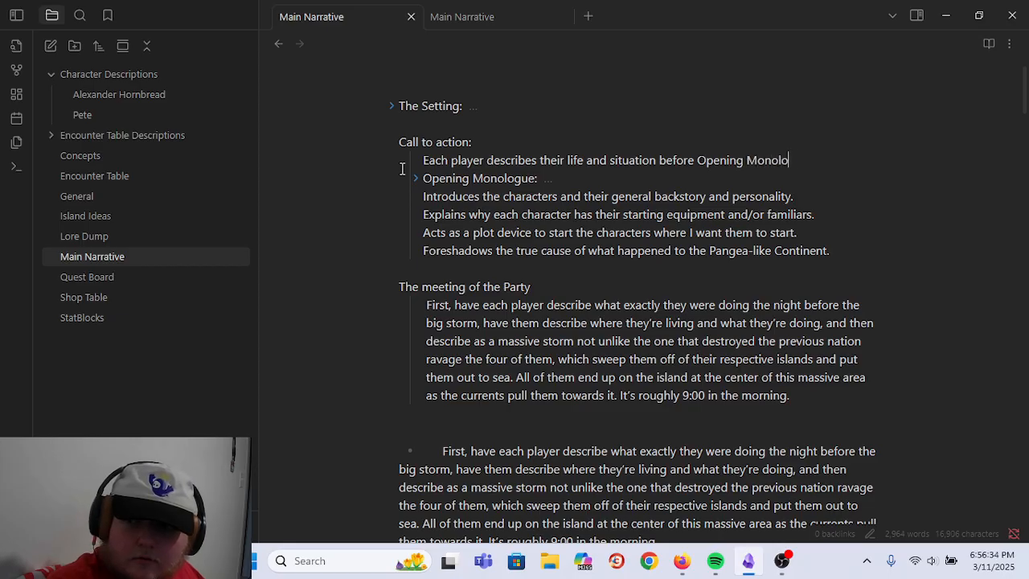
type("gue:")
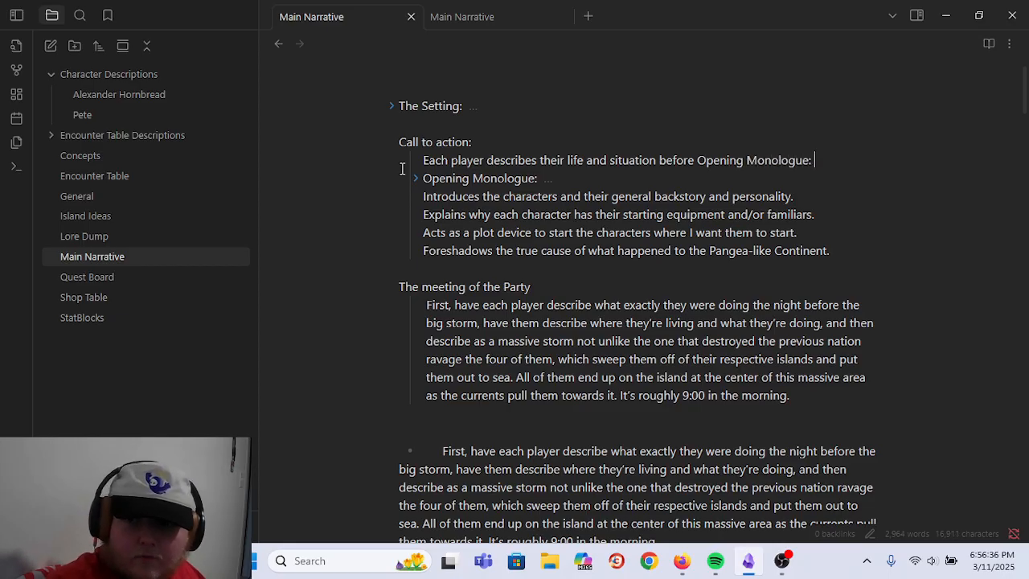
- Add the indented sub-items "Familial Matters" and "General Lifestyle" under the "Each player describes their life and situation" line
key("Return")
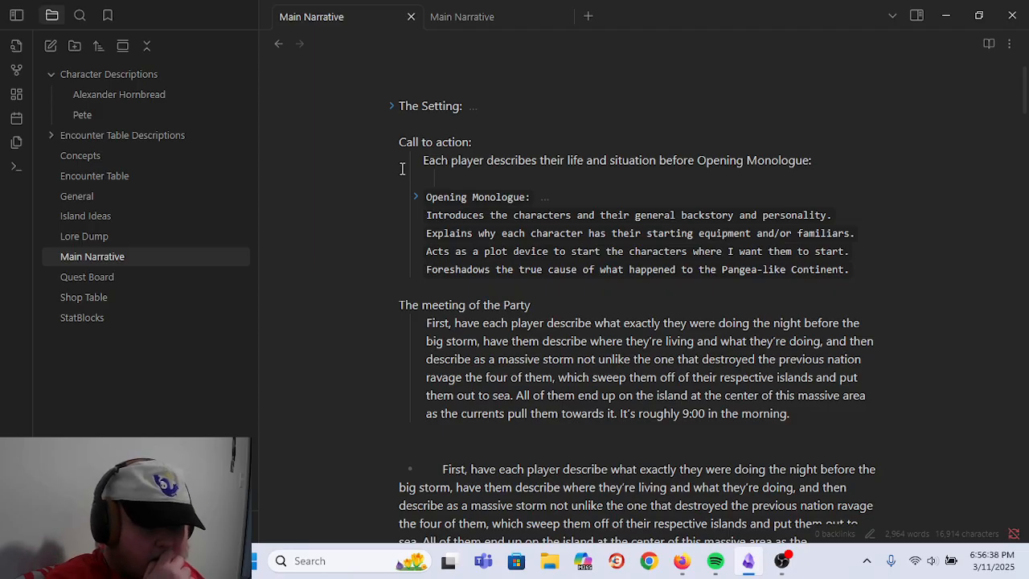
key("Tab")
type("Fa")
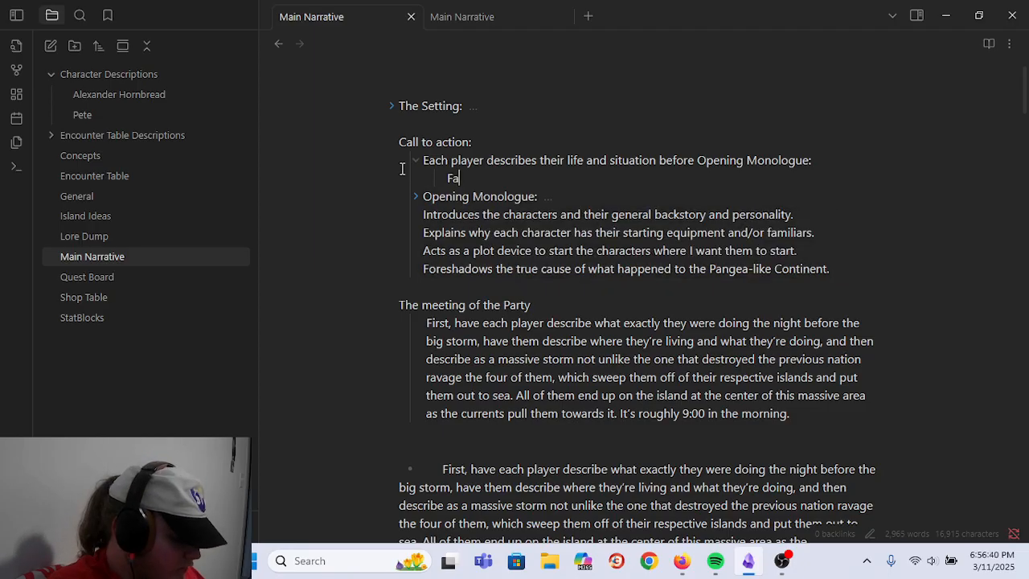
type("milial Matters")
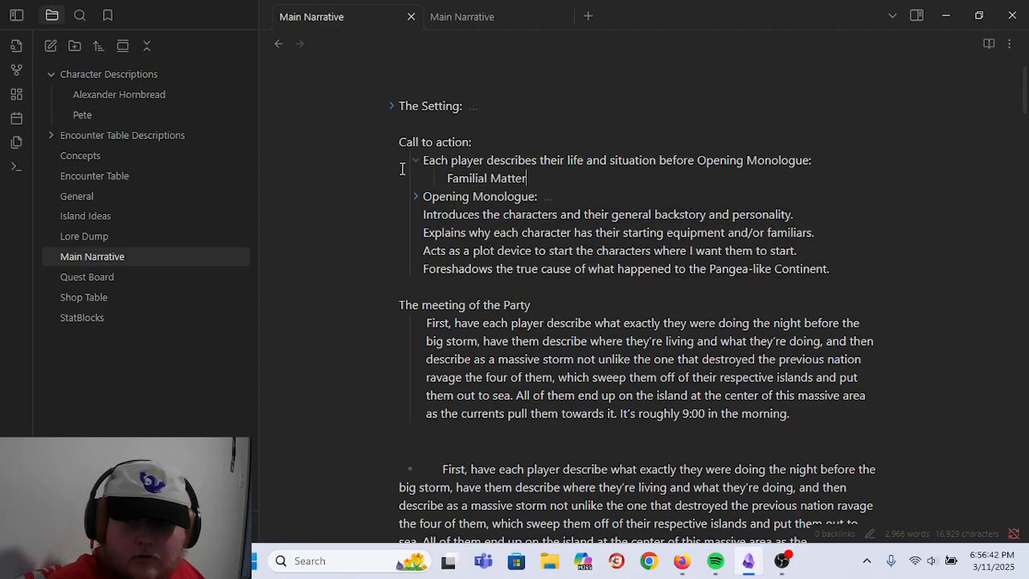
key("Return")
type("General Lifestyle")
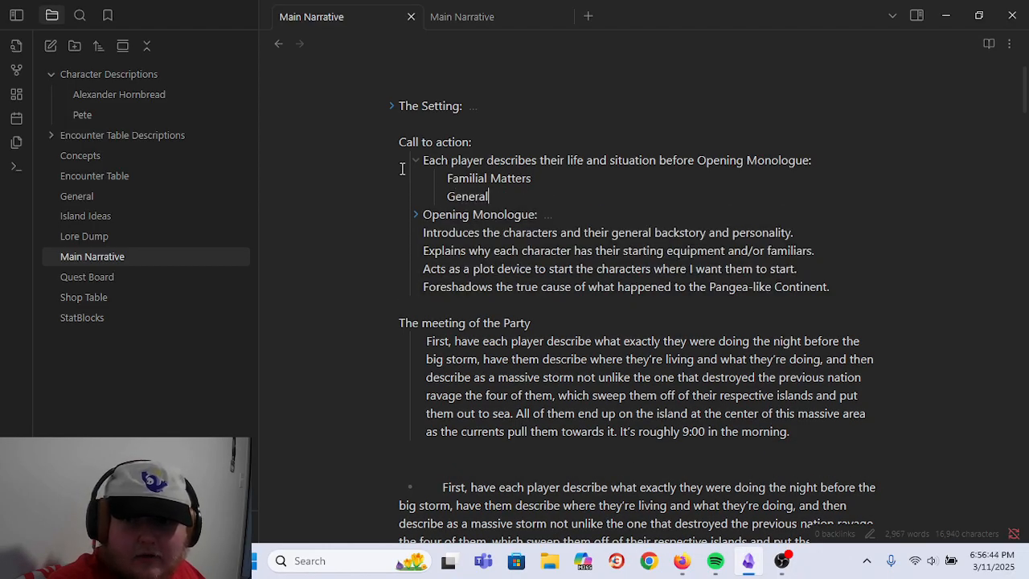
key("Return")
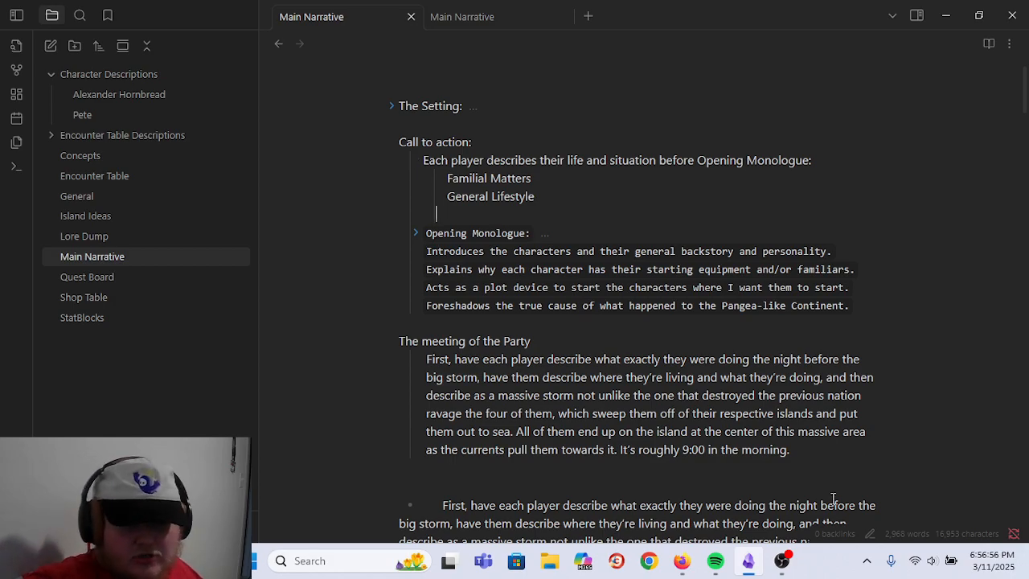
- Delete the indented paragraph under "The meeting of the Party" and add the sub-item "Whatever they are doing in the present moment" below General Lifestyle
left_click_drag(804, 452, 426, 354)
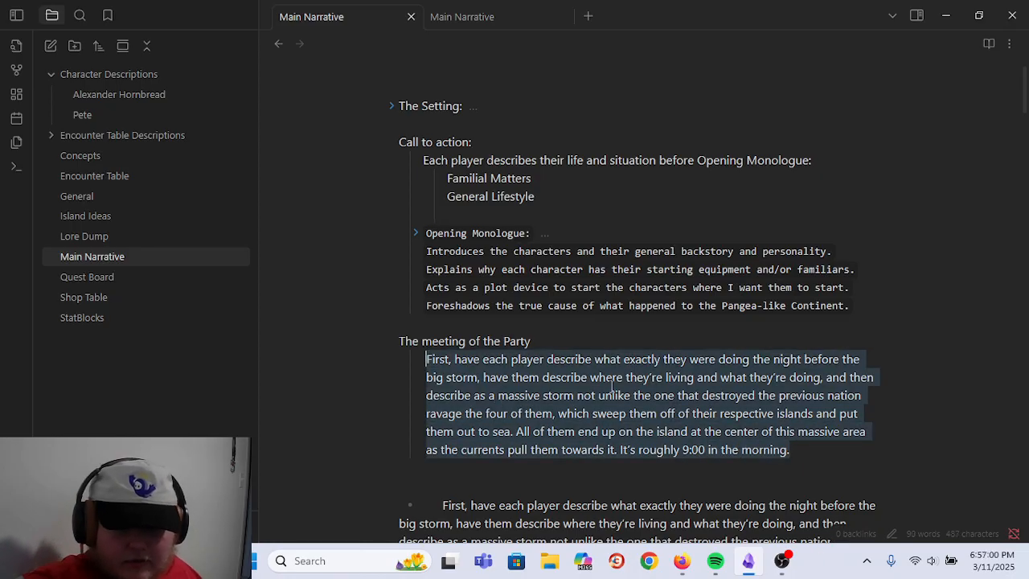
key("BackSpace")
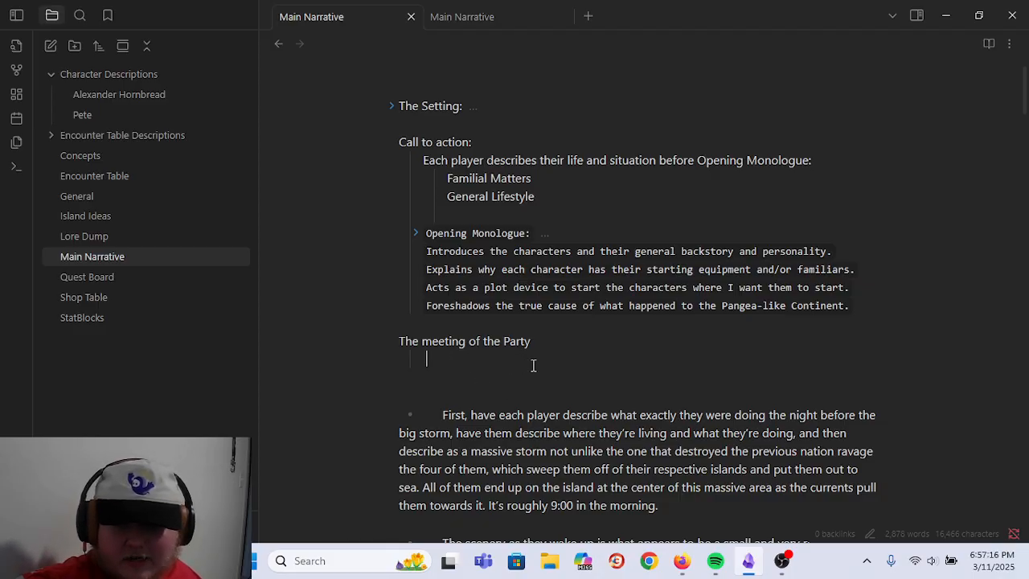
left_click(459, 214)
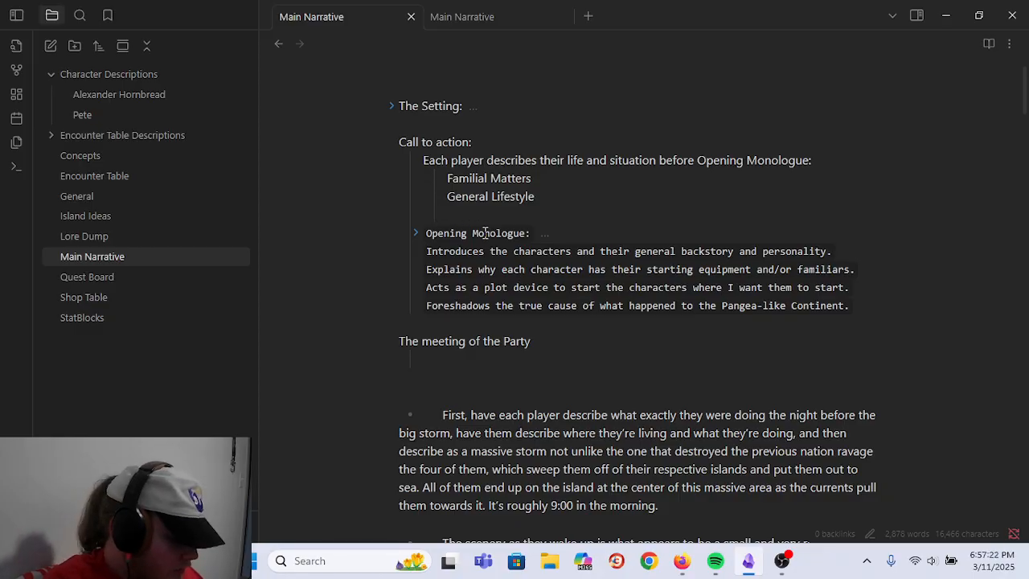
type("Whatever th")
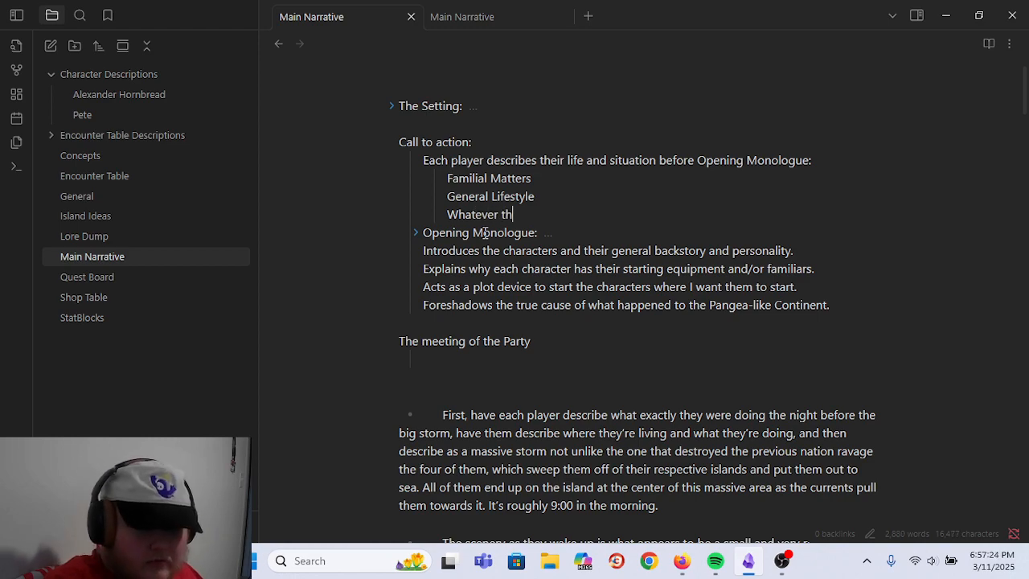
type("ey are doing in the pr")
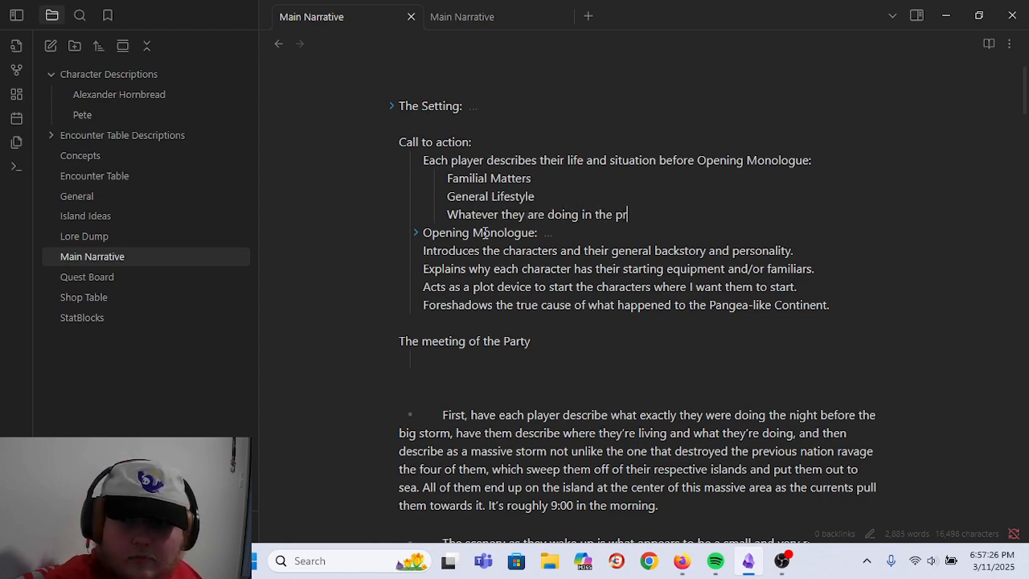
type("esent moment")
- Insert the sub-item "Introduce themselves" above Familial Matters in the player description list
key("Up")
key("Up")
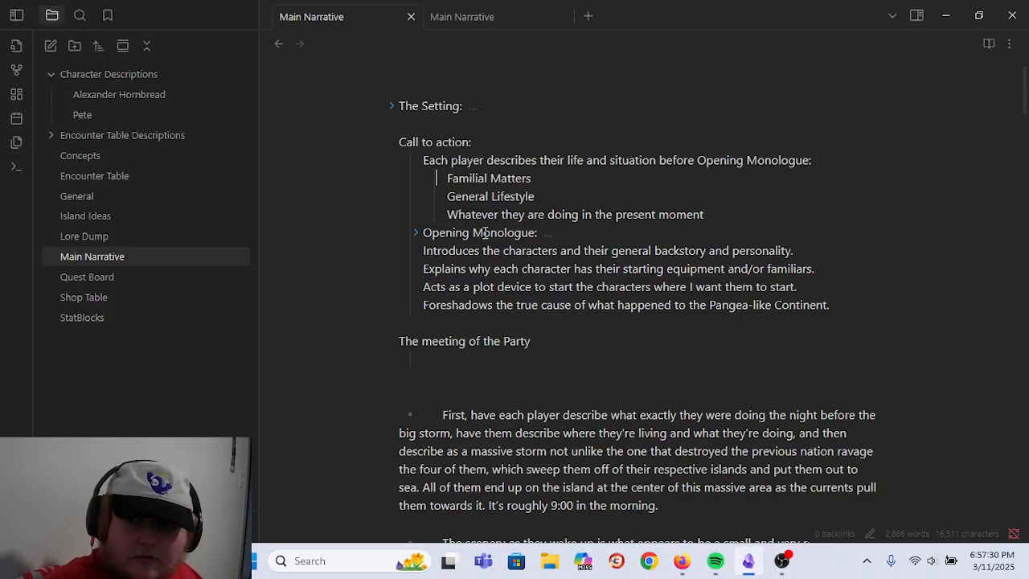
key("Return")
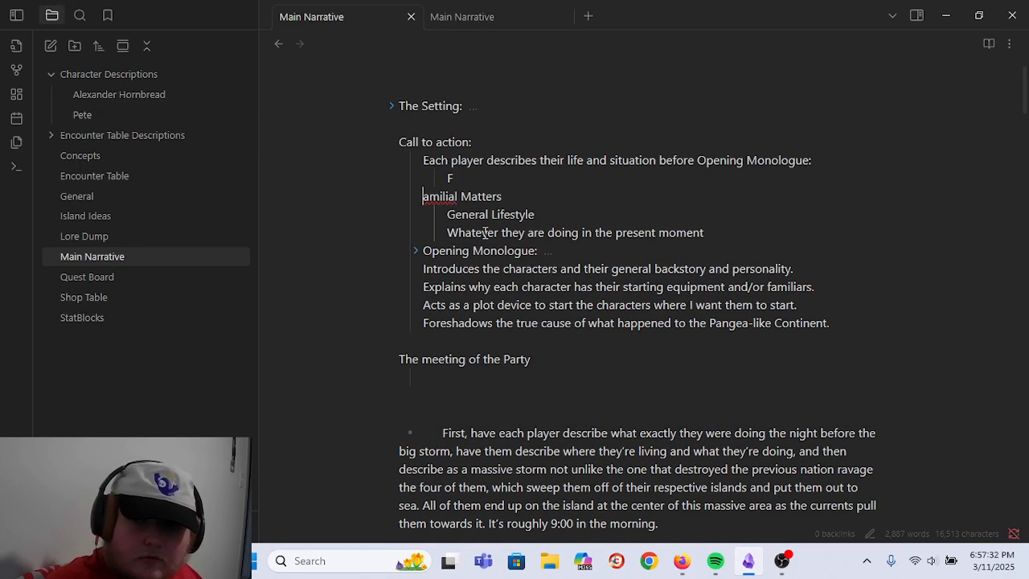
key("BackSpace")
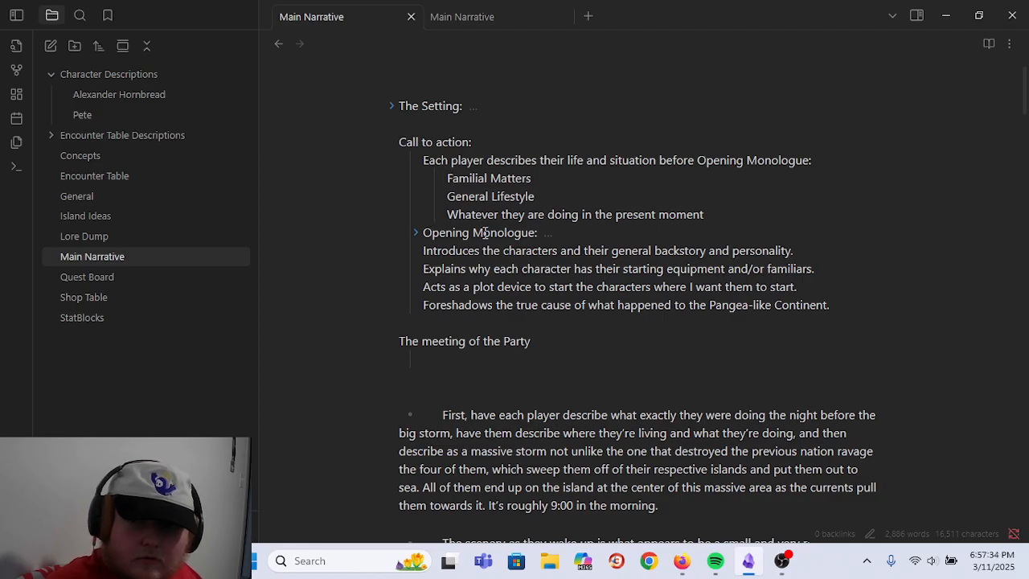
key("Home")
key("Return")
type("Introduce themselves")
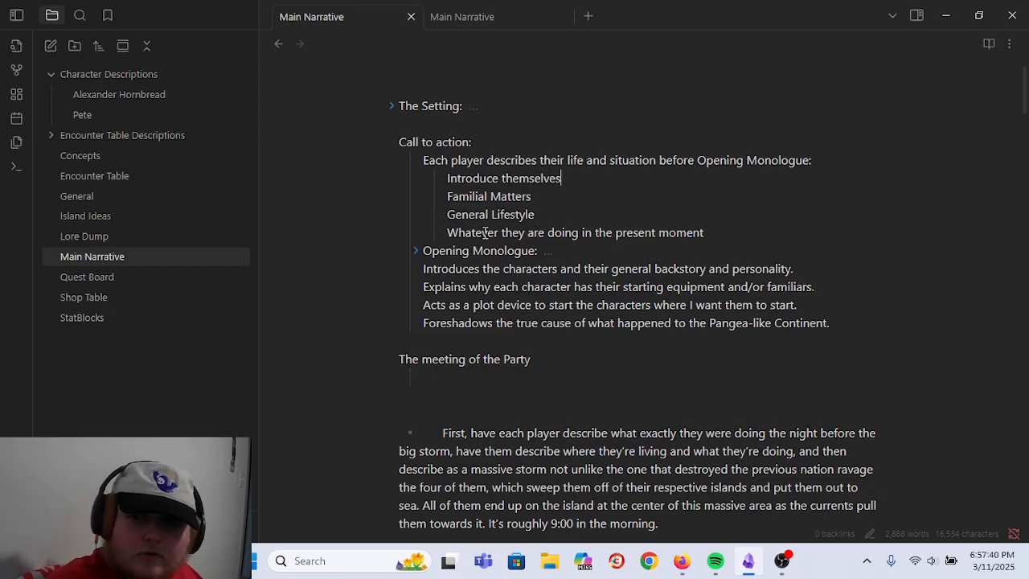
- Remove the "Familial Matters" sub-item from the player description list
key("Down")
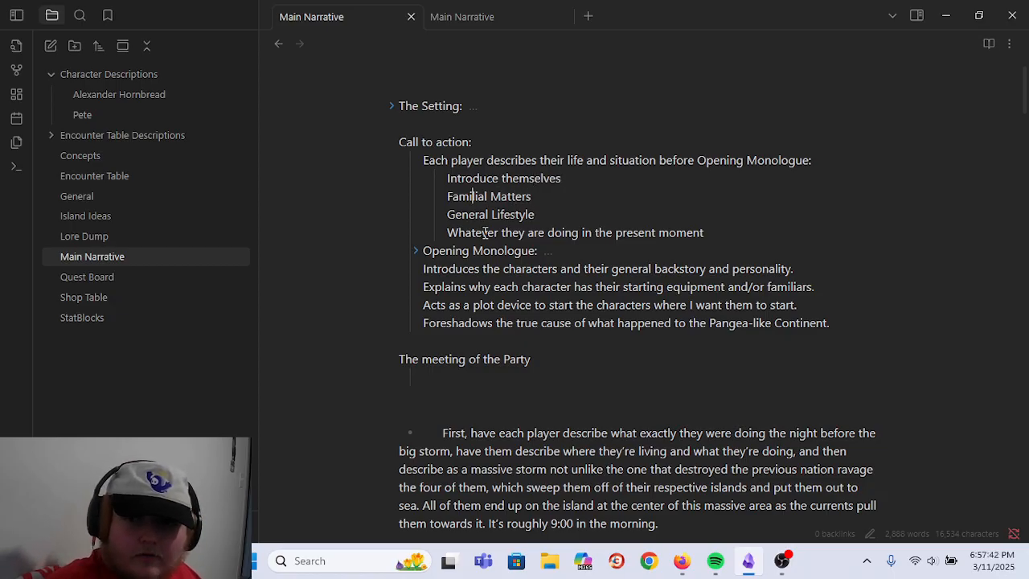
key("Down")
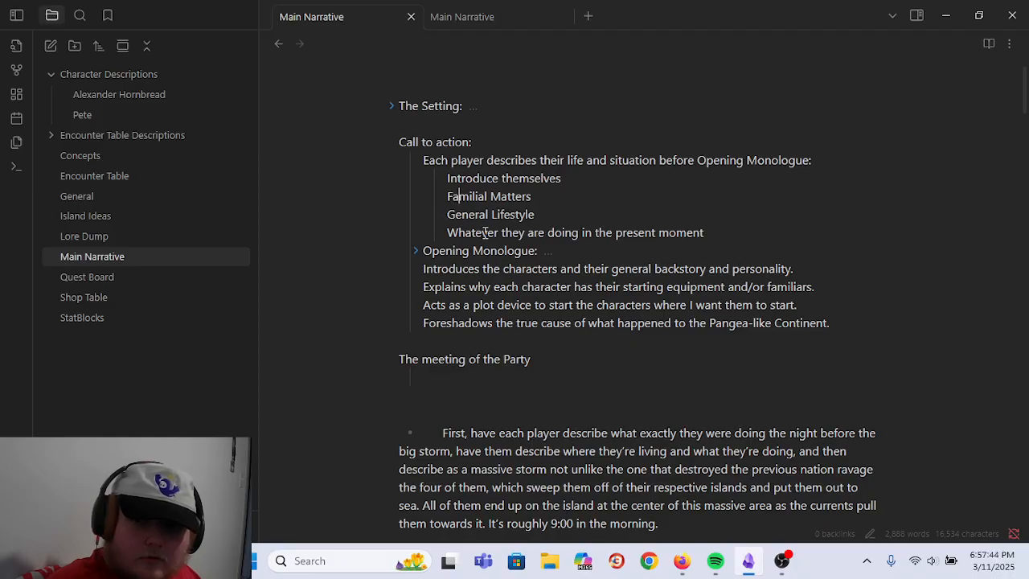
key("End")
key("BackSpace")
key("BackSpace")
key("BackSpace")
key("BackSpace")
key("BackSpace")
key("BackSpace")
key("BackSpace")
key("BackSpace")
key("BackSpace")
key("BackSpace")
key("BackSpace")
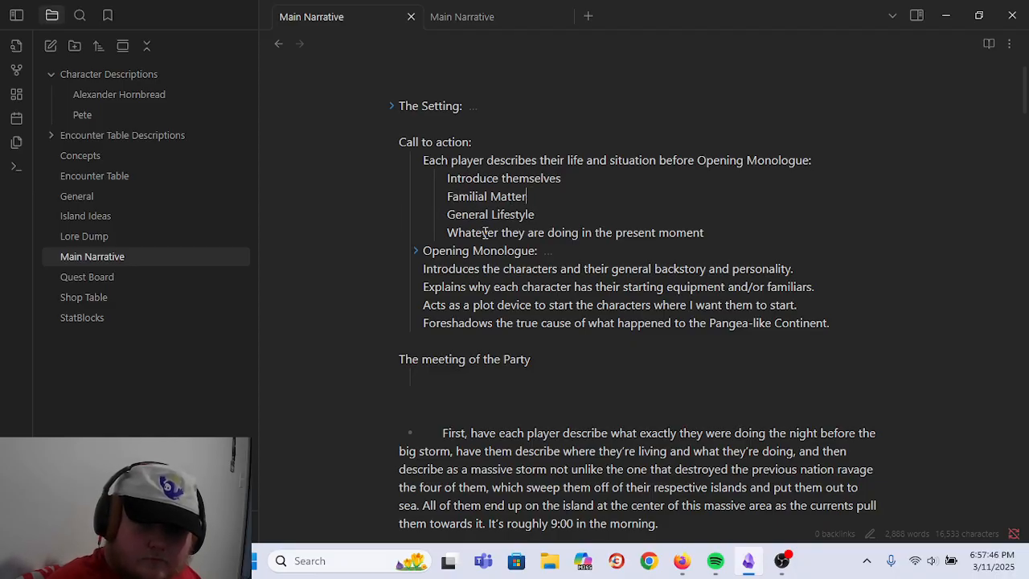
key("BackSpace")
key("BackSpace")
key("BackSpace")
key("BackSpace")
key("BackSpace")
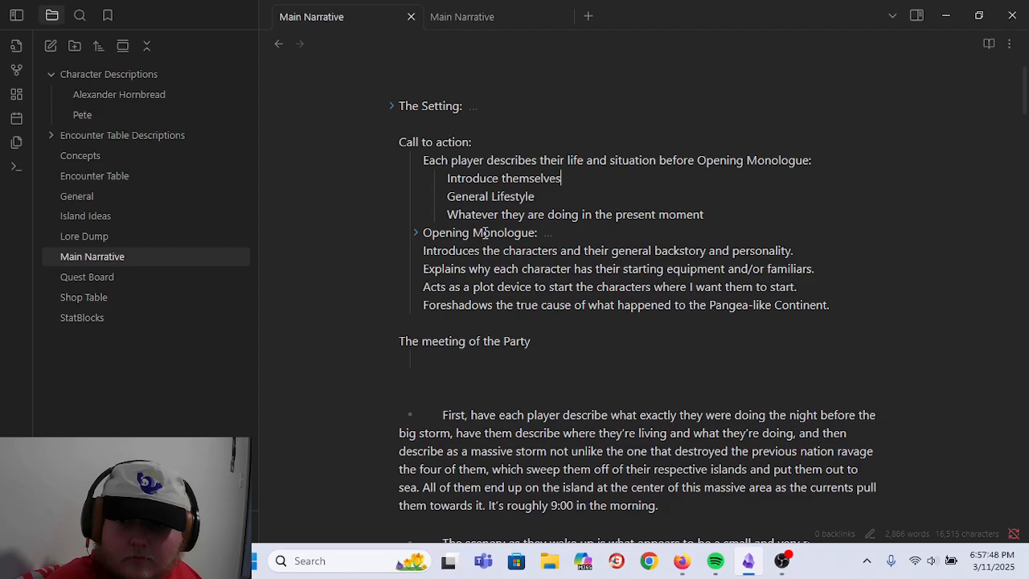
- Reword the General Lifestyle sub-item to "Describe their General Lifestyle" and collapse the player description list
key("Down")
key("Left")
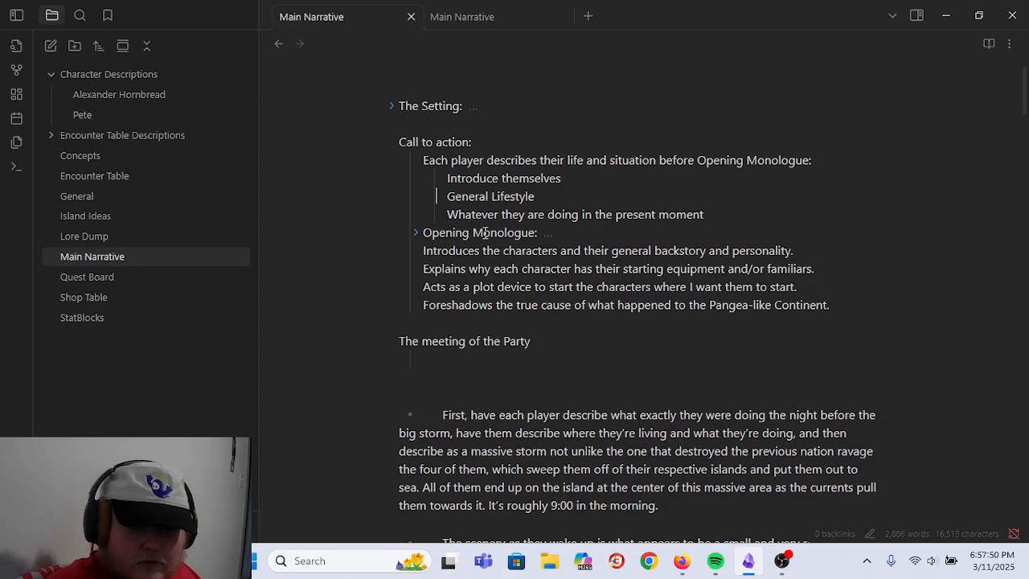
type("Describe ")
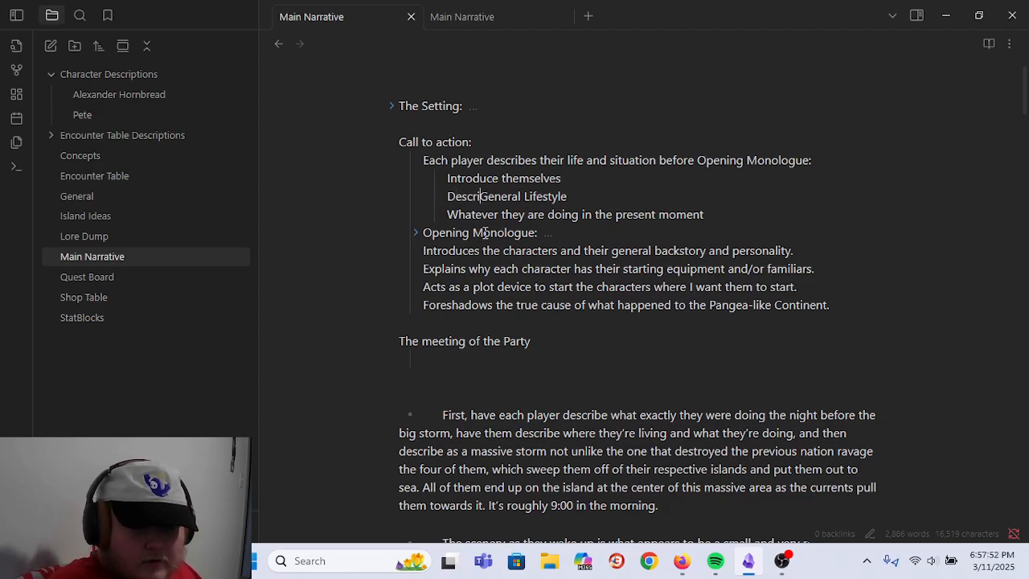
type("their")
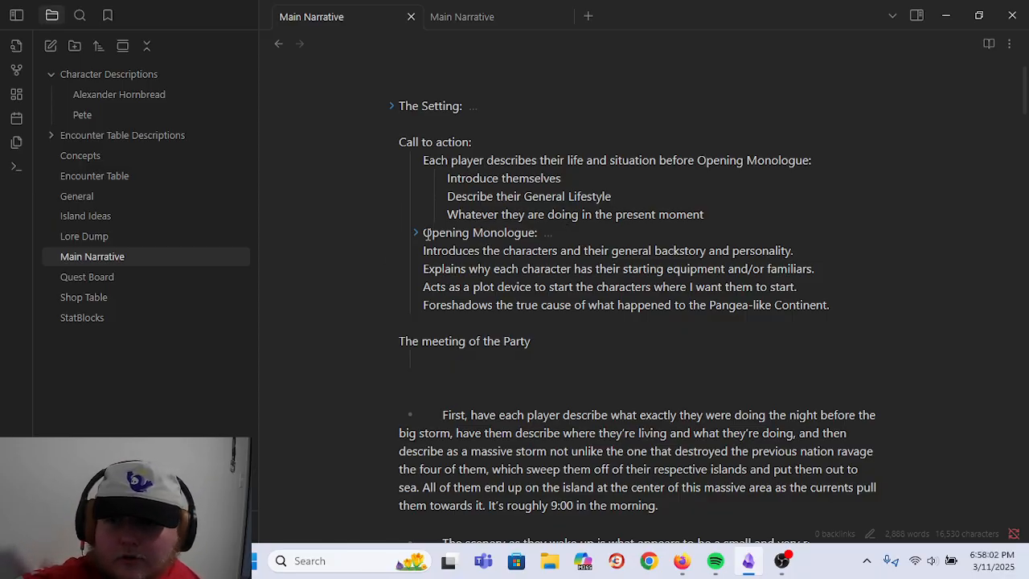
left_click(417, 161)
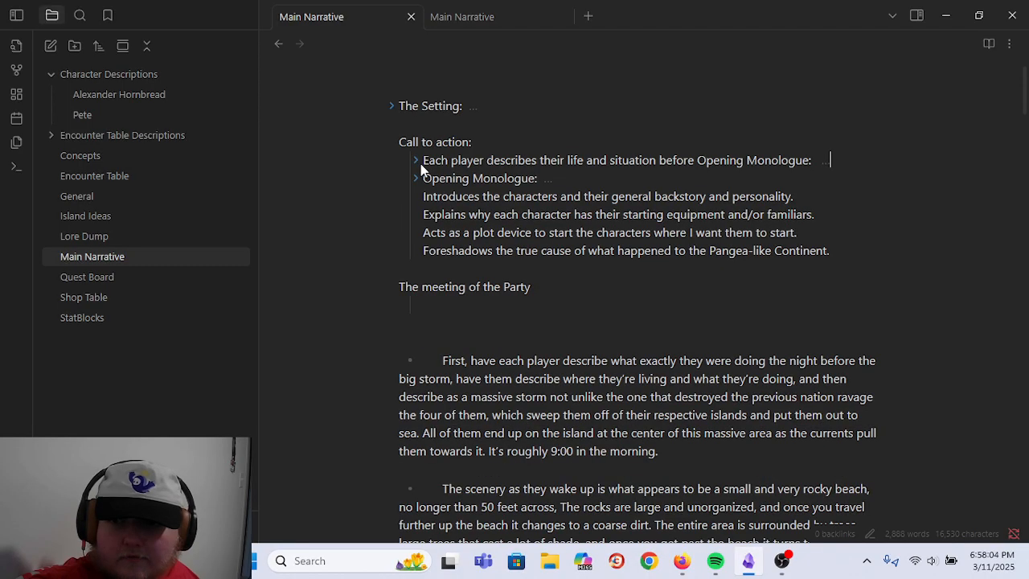
- Delete the "First, have each player describe" bullet below "The meeting of the Party" along with its empty bullet and extra blank line
left_click(462, 308)
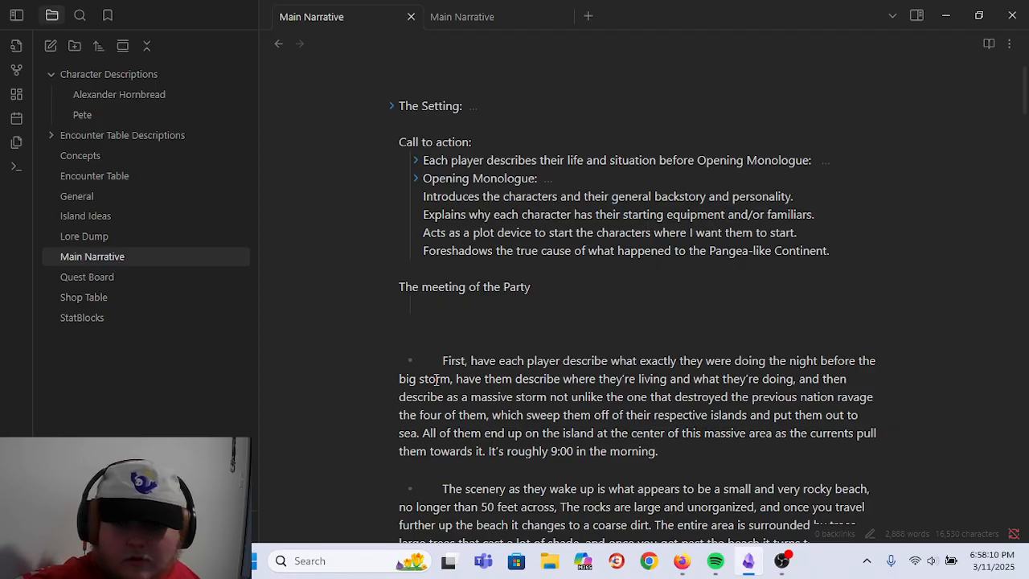
left_click_drag(441, 360, 820, 464)
mouse_move(681, 560)
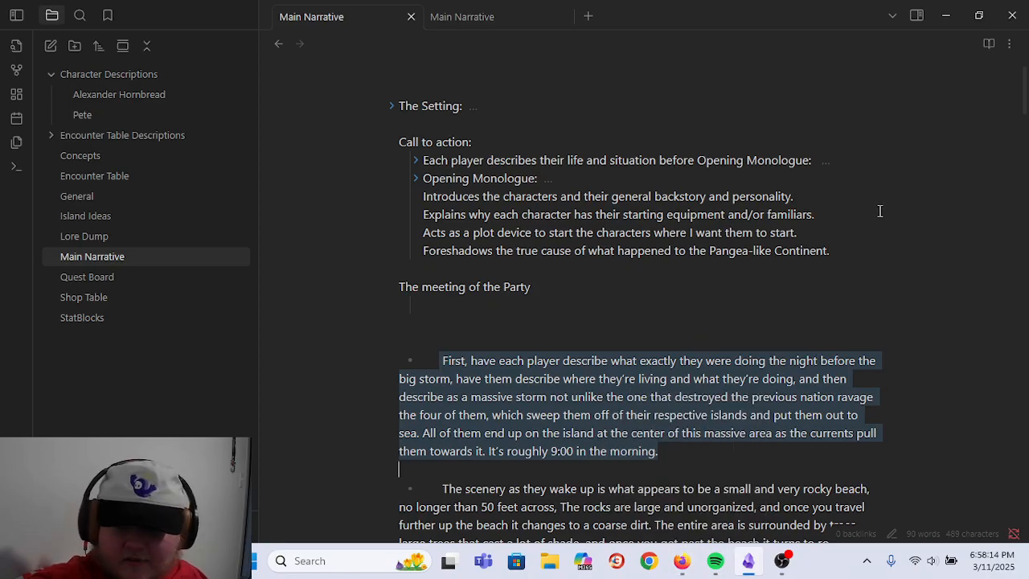
key("BackSpace")
key("BackSpace")
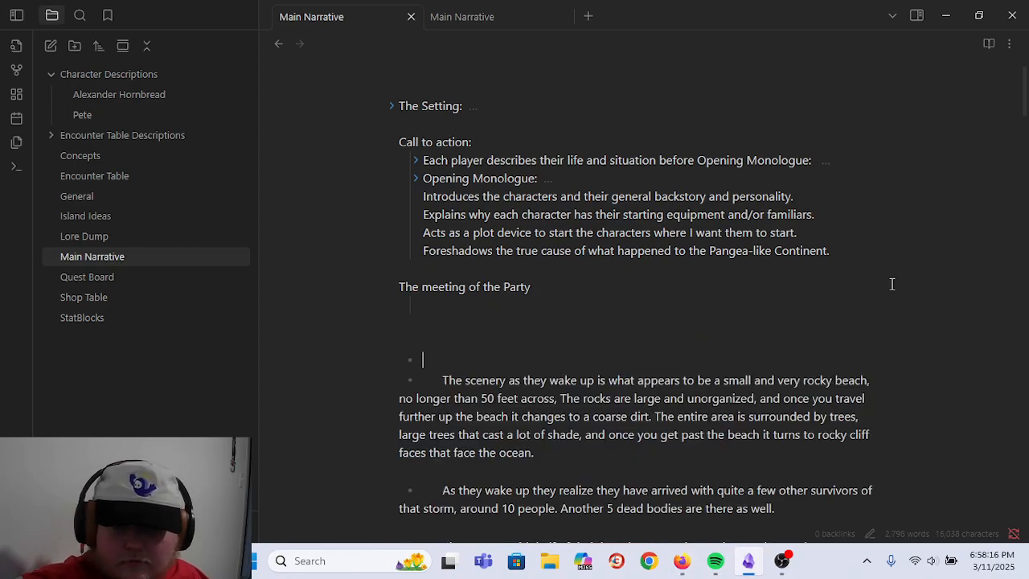
key("BackSpace")
key("BackSpace")
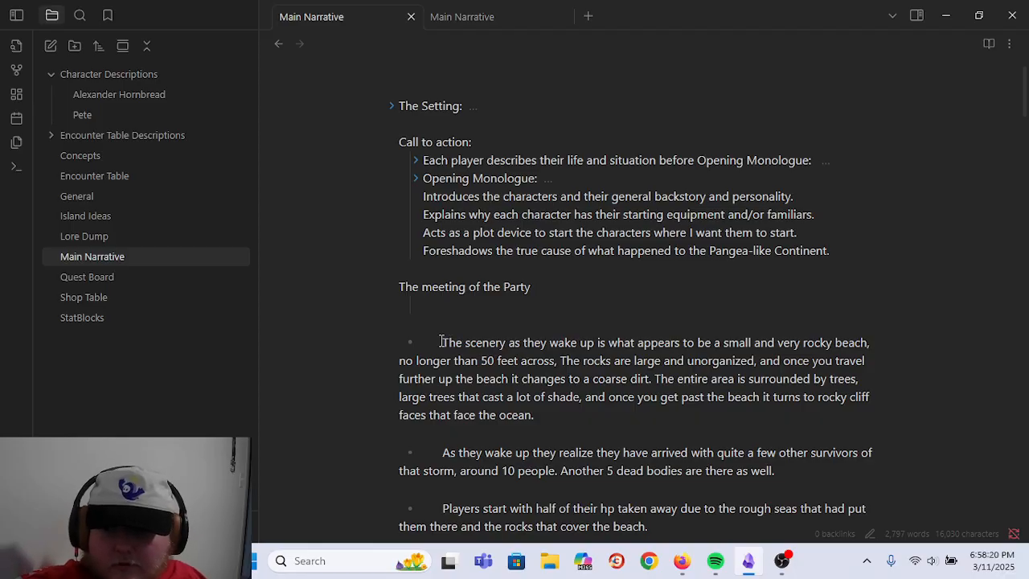
- Remove the redundant "trees," after "surrounded by" in the beach scenery paragraph so it reads "surrounded by large trees"
scroll(956, 254, "down", 1)
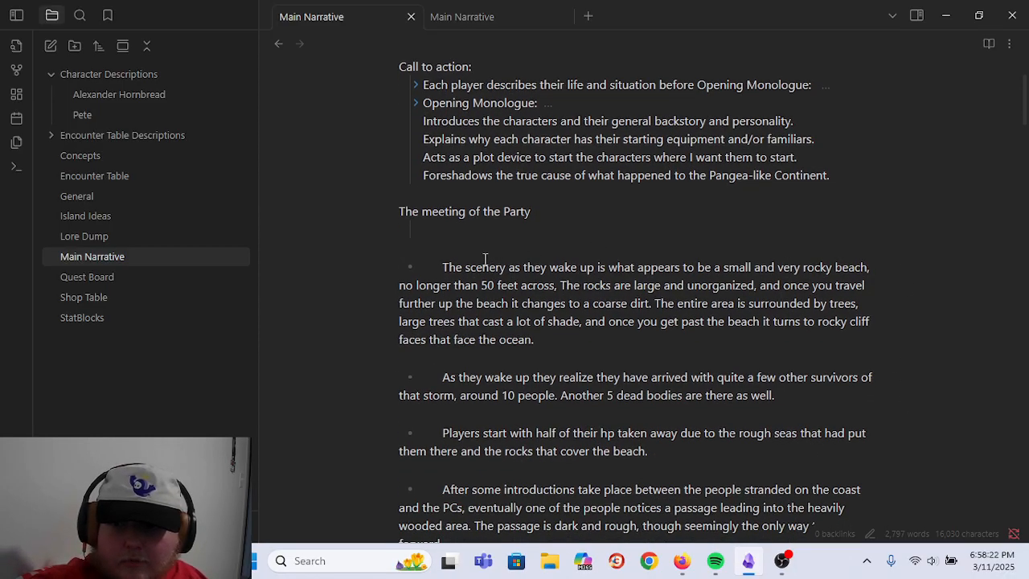
left_click_drag(445, 273, 756, 339)
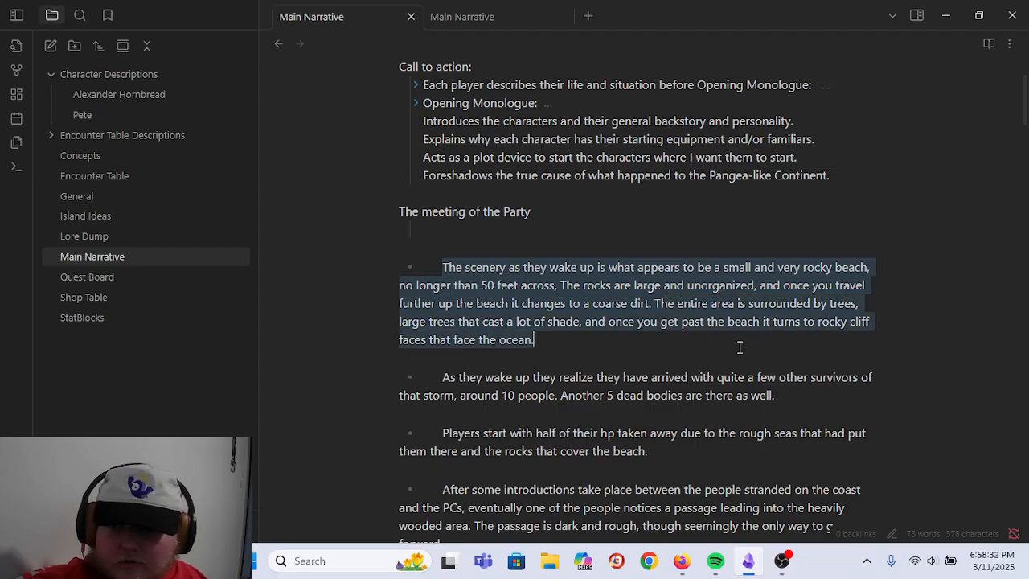
left_click(709, 346)
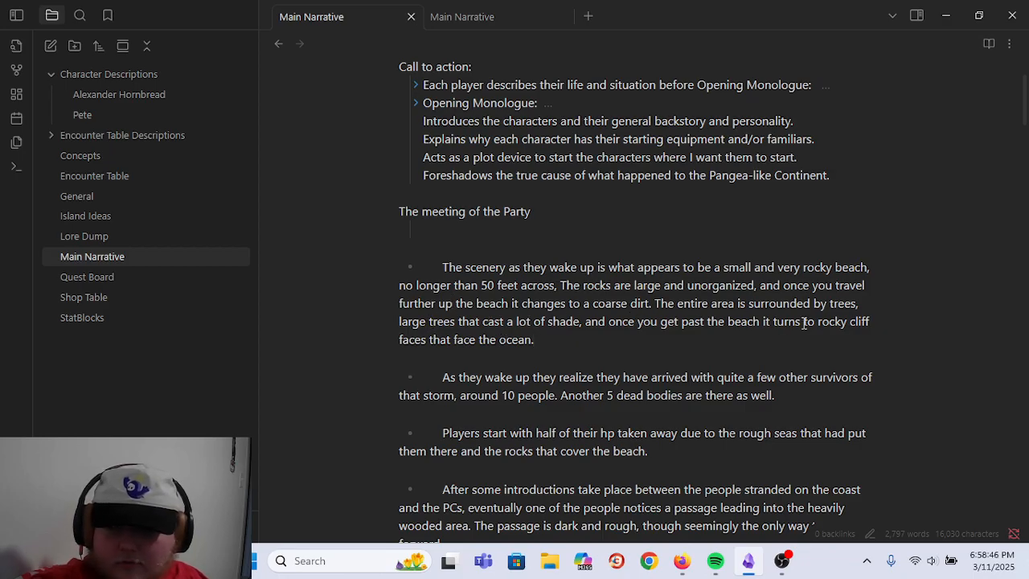
left_click(865, 304)
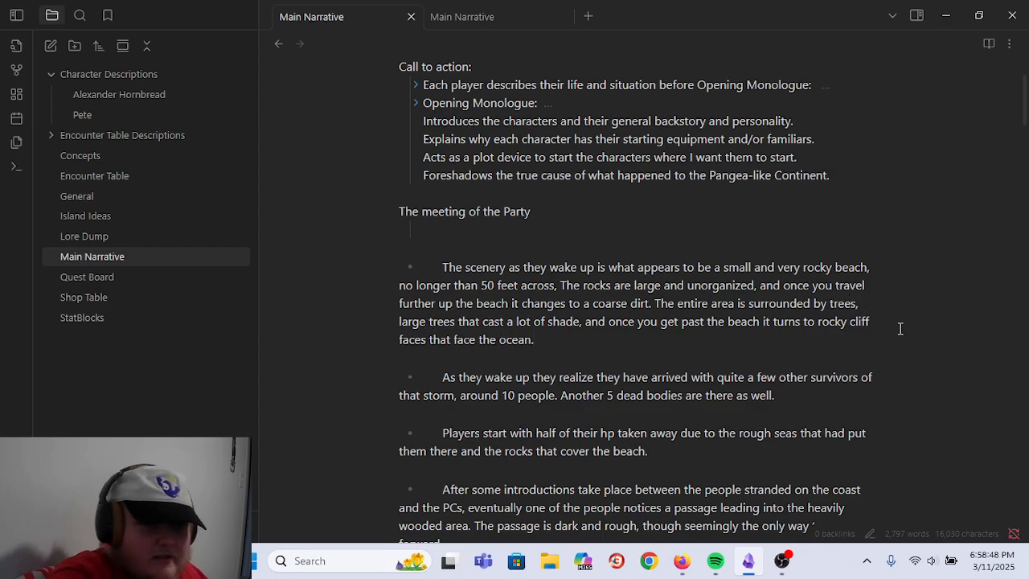
key("BackSpace")
key("BackSpace")
key("BackSpace")
key("BackSpace")
key("BackSpace")
key("BackSpace")
key("BackSpace")
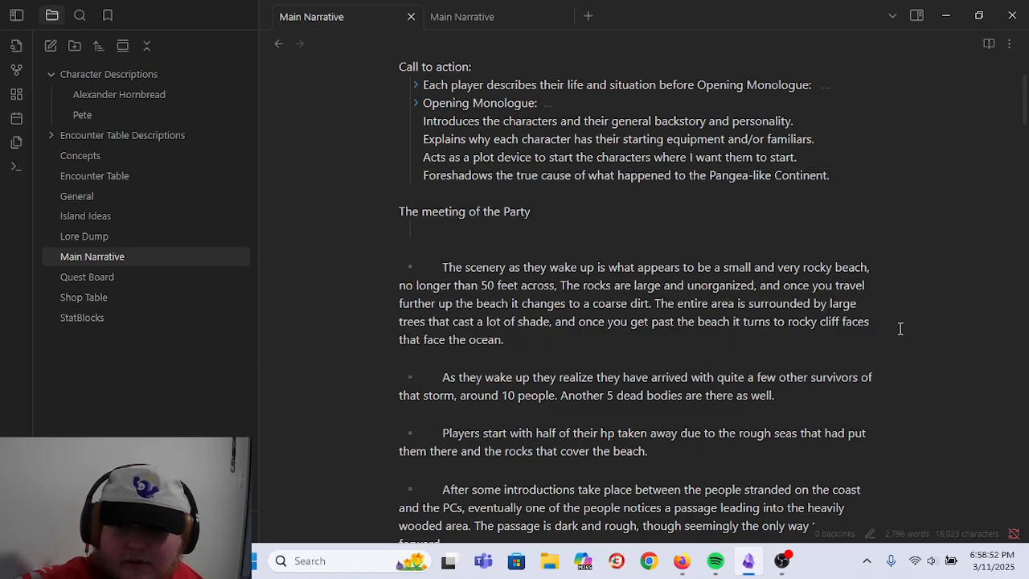
- Move the beach scenery paragraph into the indented line under "The meeting of the Party" and delete the empty bullet left behind
left_click(668, 339)
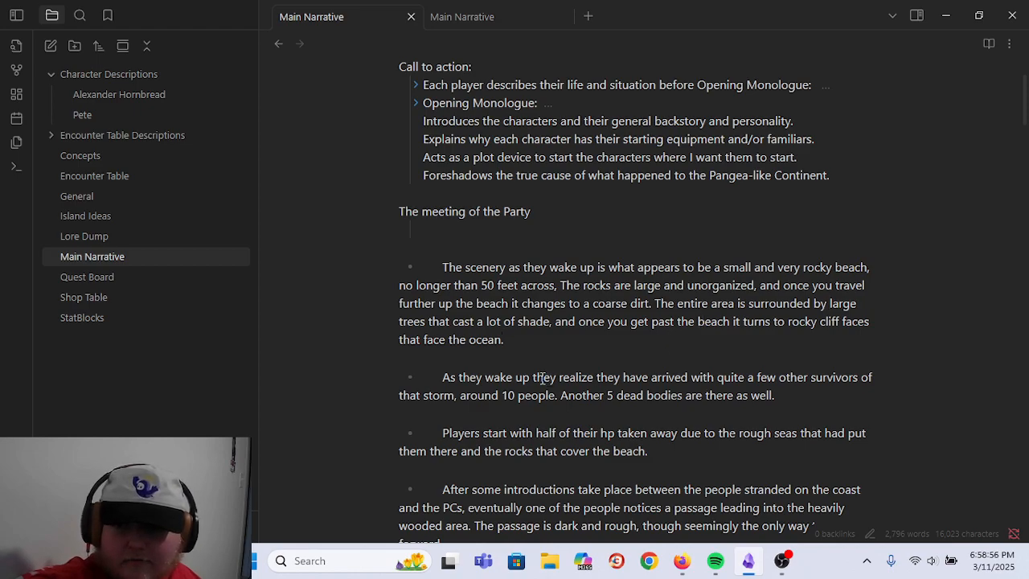
left_click_drag(537, 342, 428, 229)
left_click(565, 350)
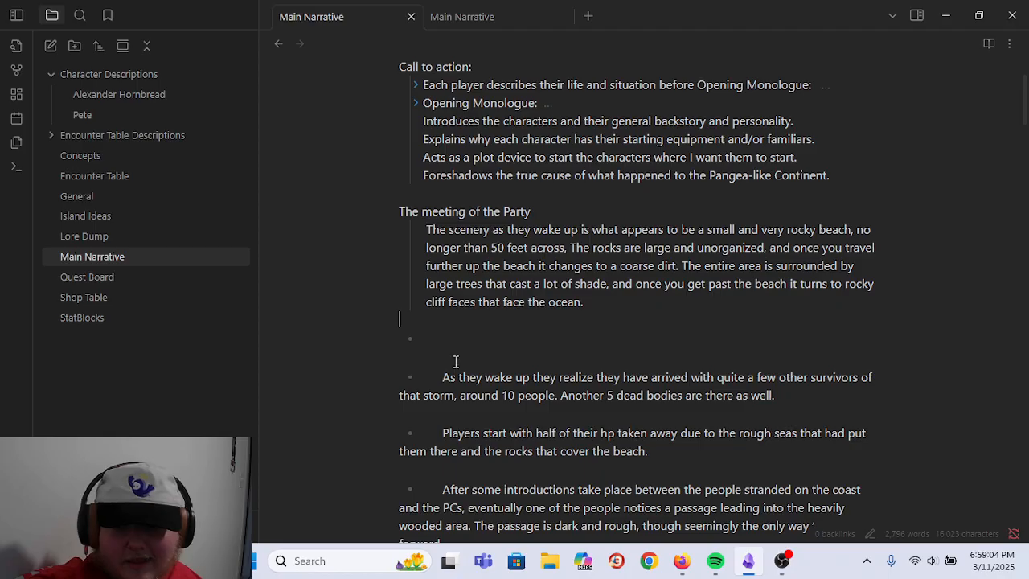
left_click_drag(496, 342, 265, 340)
key("BackSpace")
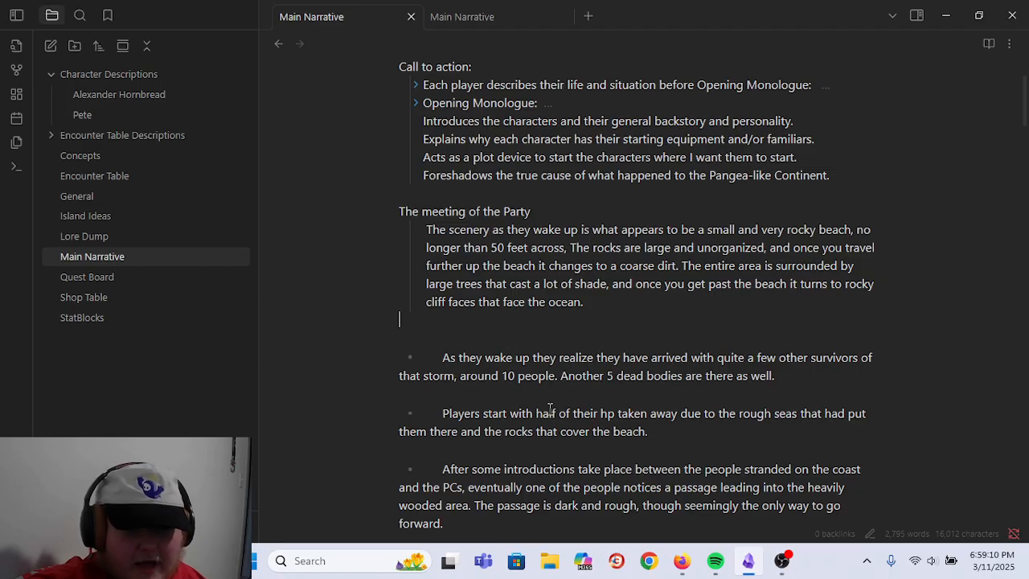
- Add an indented line below the beach scenery paragraph and move the "As they wake up they realize" survivors paragraph into it
key("alt+Tab")
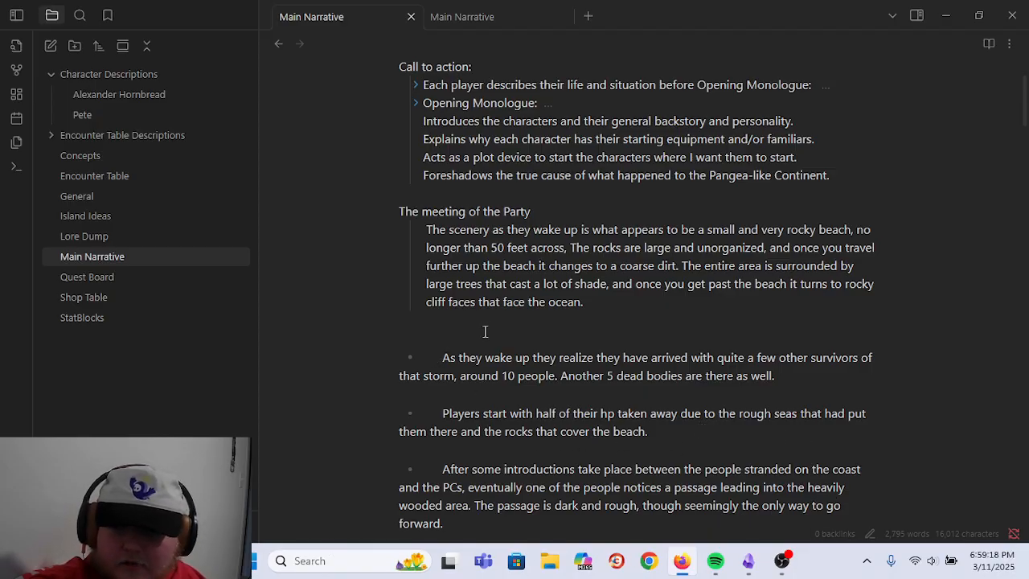
scroll(570, 324, "down", 2)
scroll(631, 312, "up", 2)
left_click(606, 305)
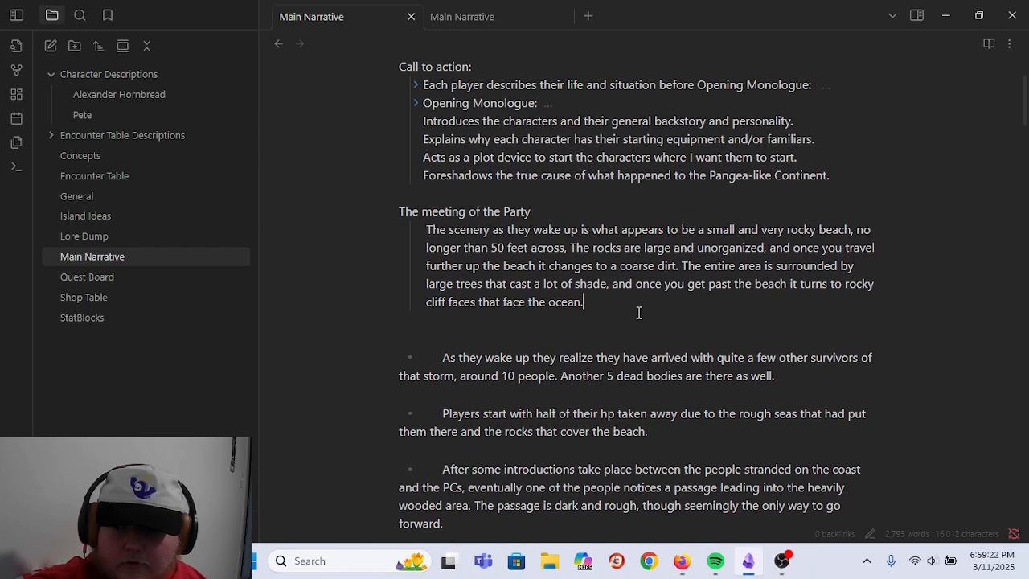
key("Return")
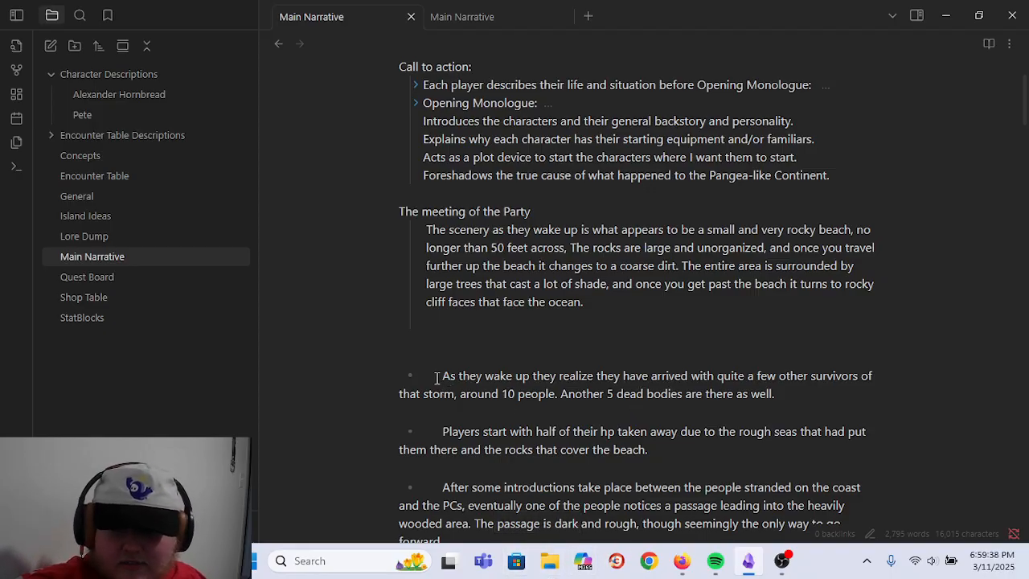
left_click_drag(440, 376, 799, 397)
left_click_drag(614, 387, 608, 324)
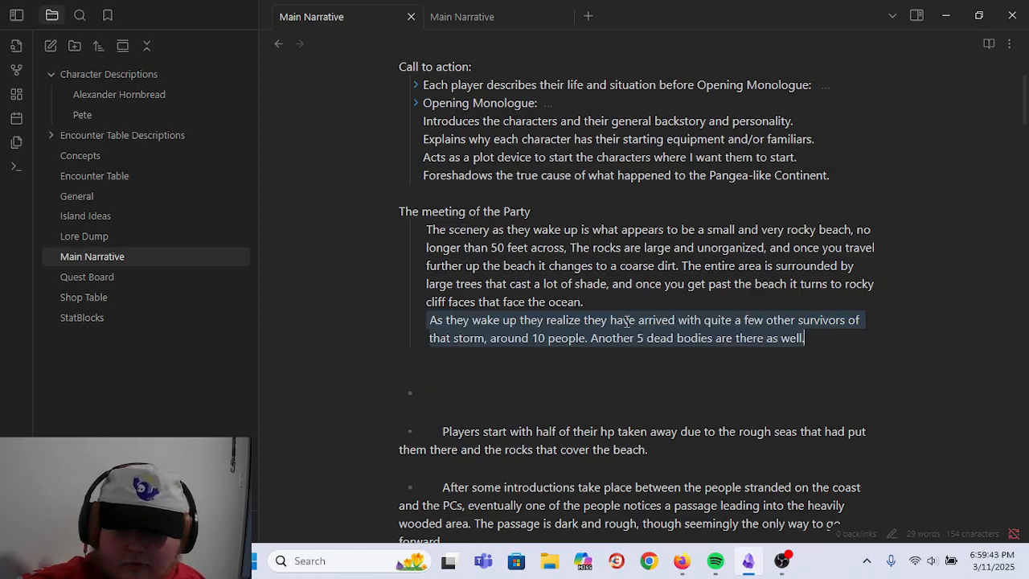
left_click(432, 338)
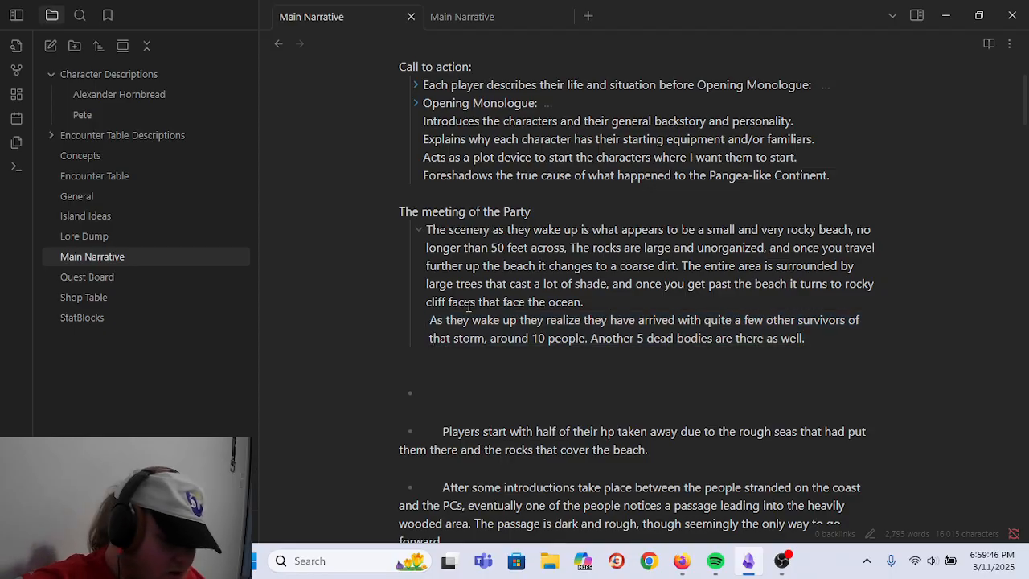
key("BackSpace")
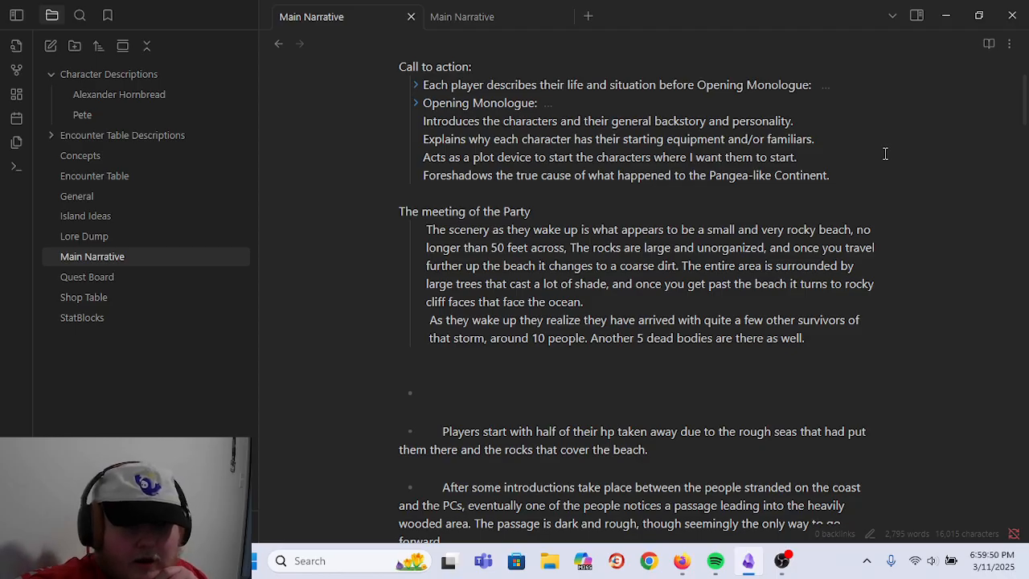
- Delete the empty bullet above "Players start with half of their hp" and its extra blank line
scroll(800, 330, "down", 1)
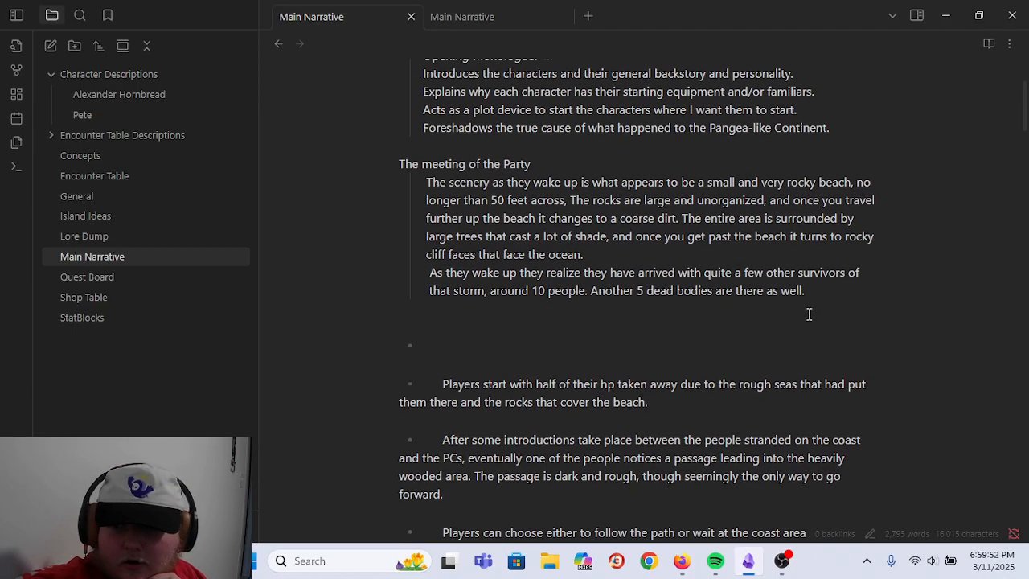
left_click_drag(480, 341, 330, 344)
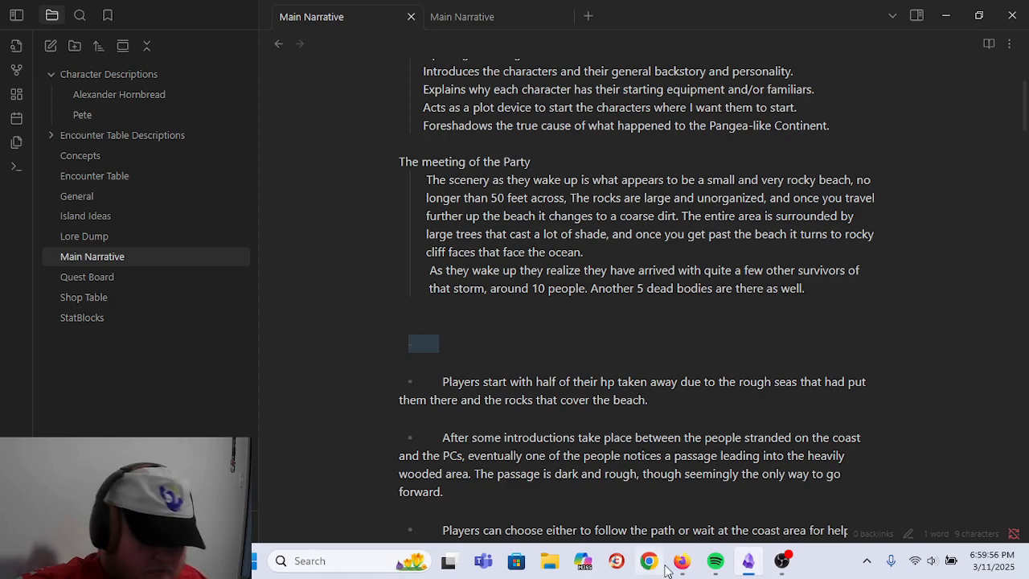
key("BackSpace")
key("BackSpace")
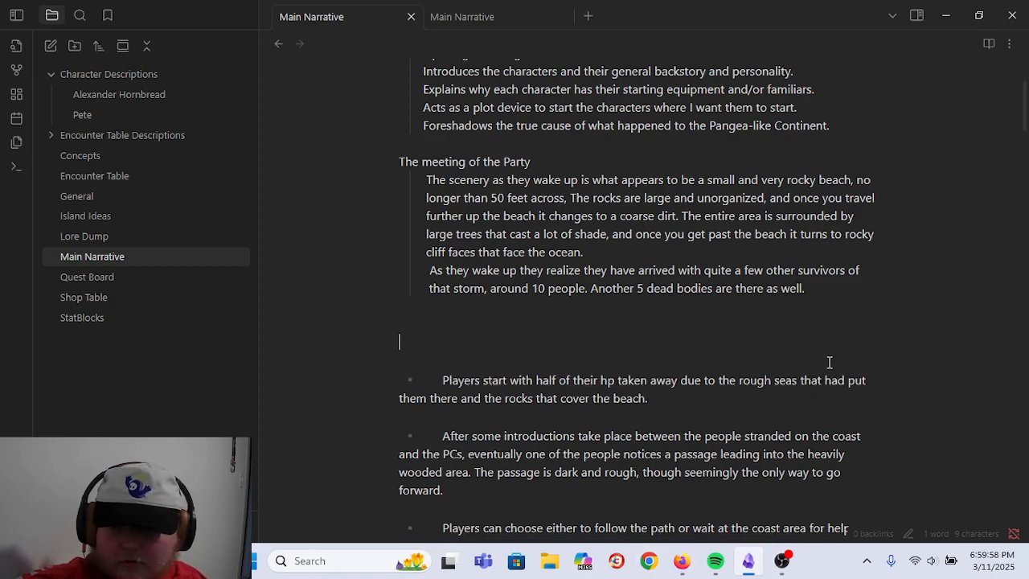
key("BackSpace")
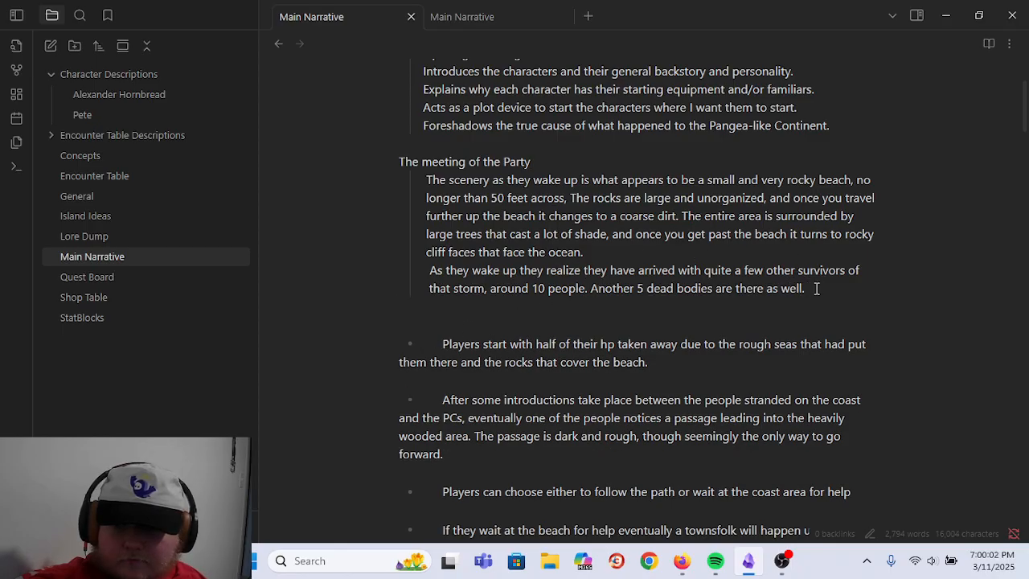
- Replace the moved survivors paragraph with "The party wakes up together on a small and rocky beach, about 50 feet accross."
left_click_drag(808, 290, 427, 272)
key("BackSpace")
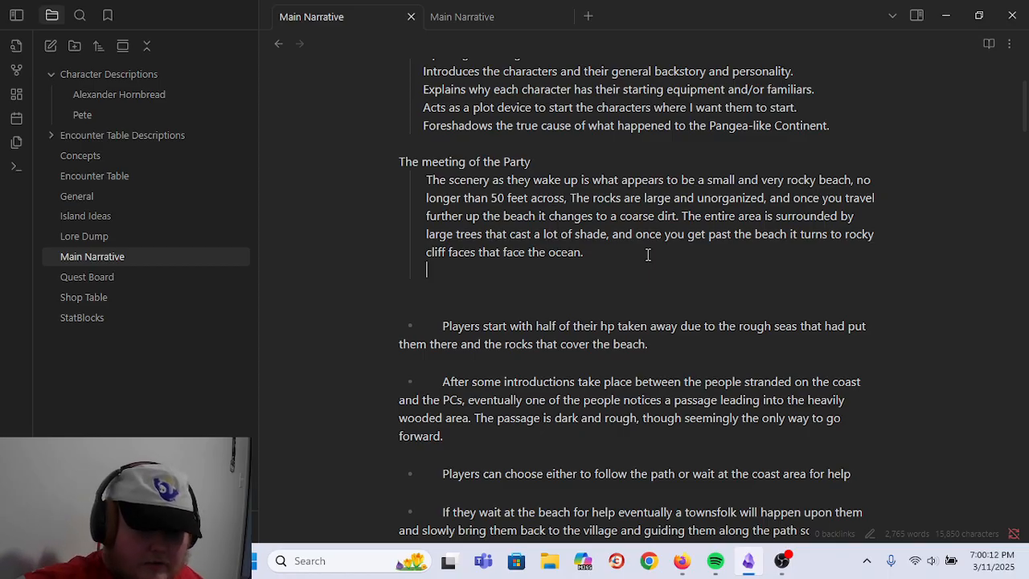
type("The party wakes up together on a small and rocky beach, ")
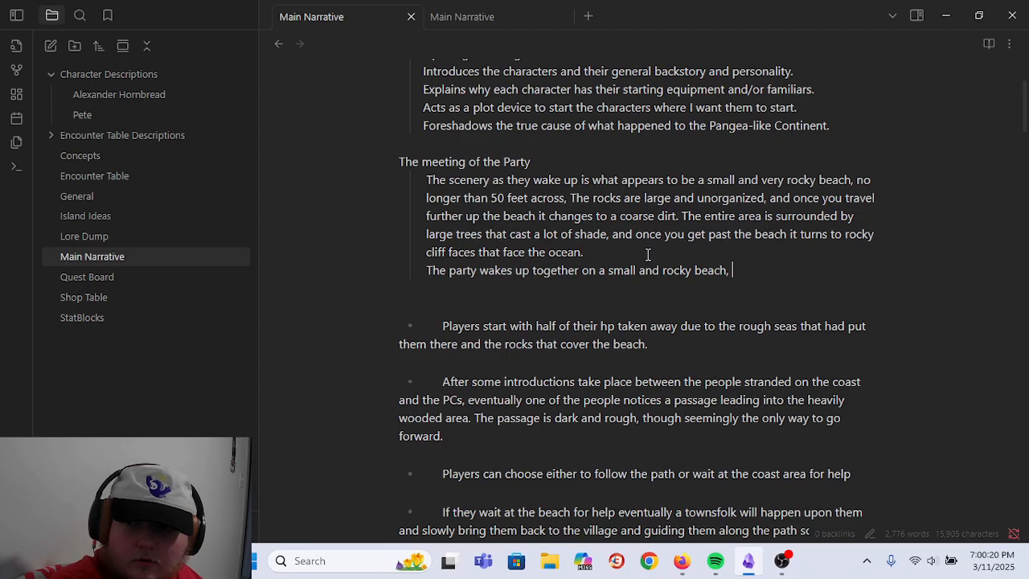
type("about 50 fe")
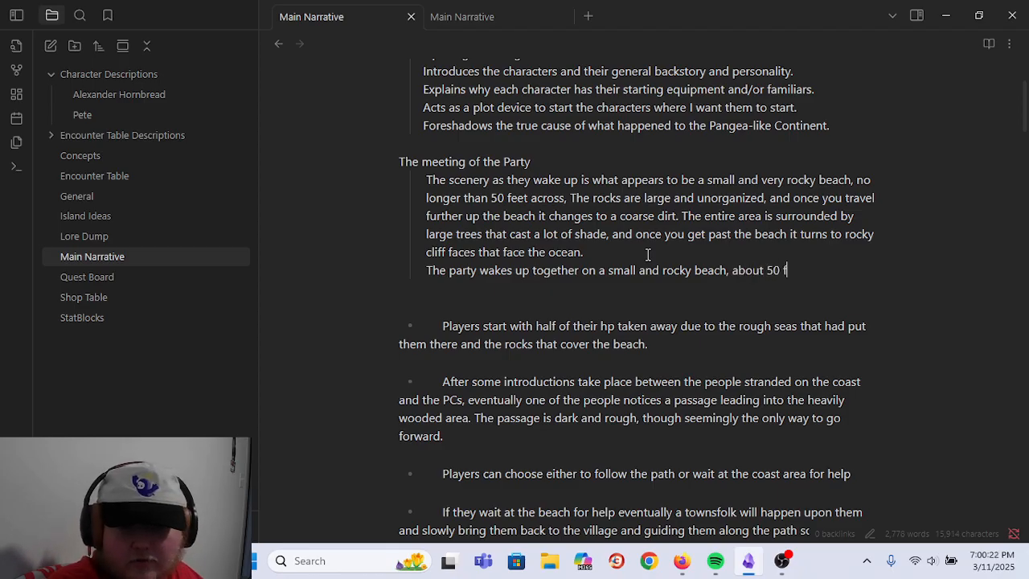
key("BackSpace")
type("t")
key("BackSpace")
key("BackSpace")
type("eet ac")
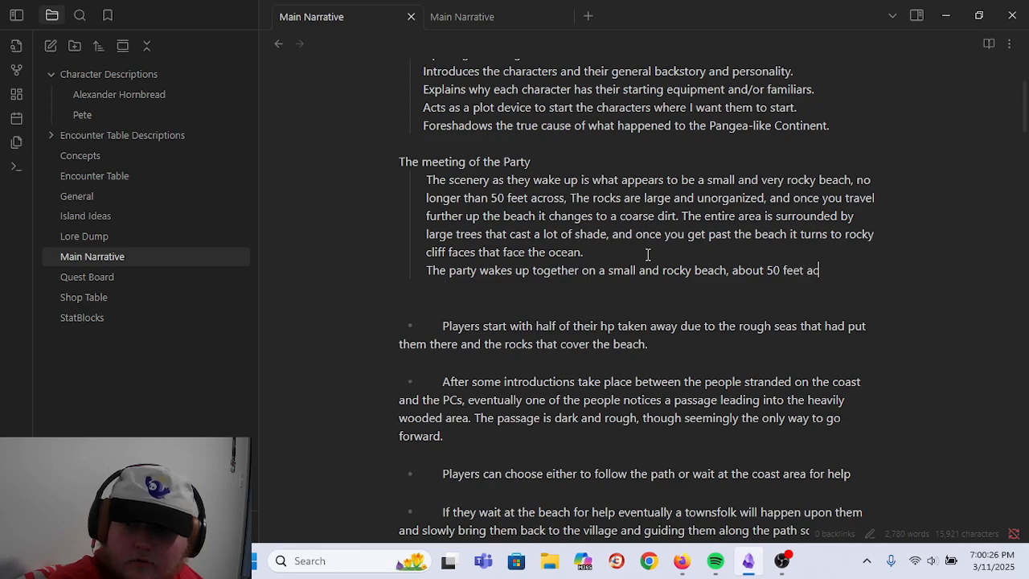
type("cross. ")
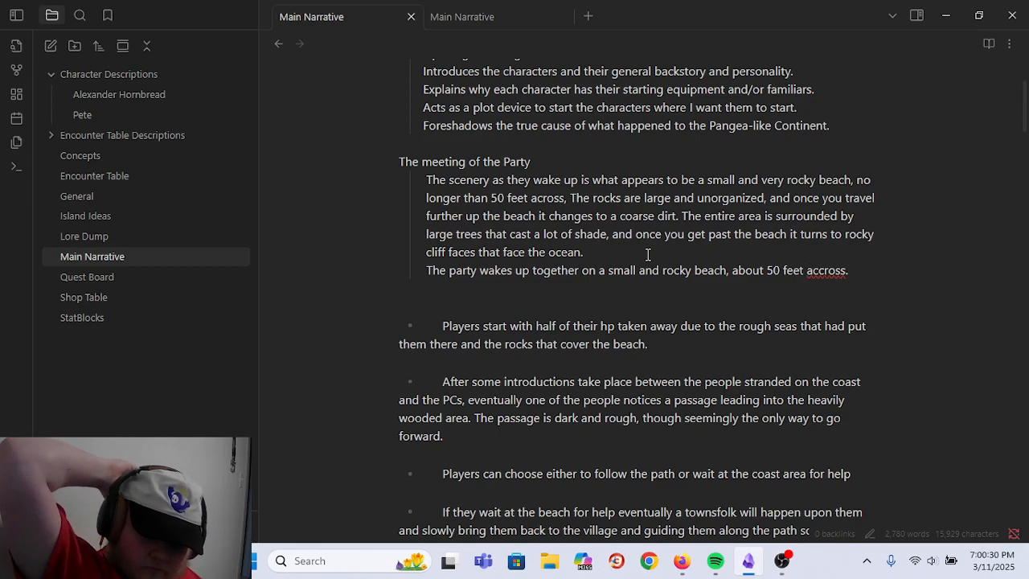
- Begin another sentence with "They feel" after the new beach sentence
type("They feel axhauste")
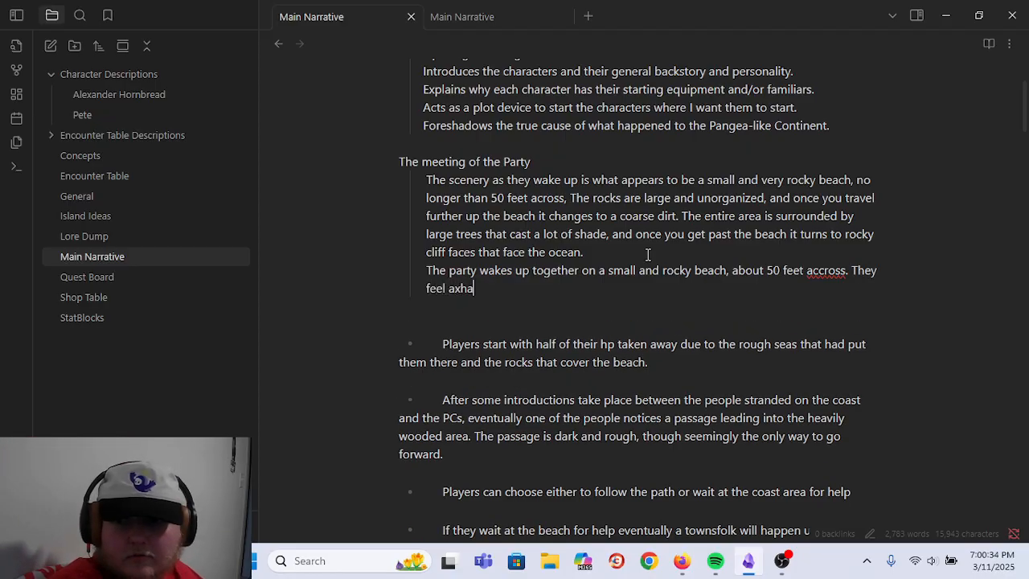
key("BackSpace")
key("BackSpace")
key("BackSpace")
key("BackSpace")
key("BackSpace")
key("BackSpace")
key("BackSpace")
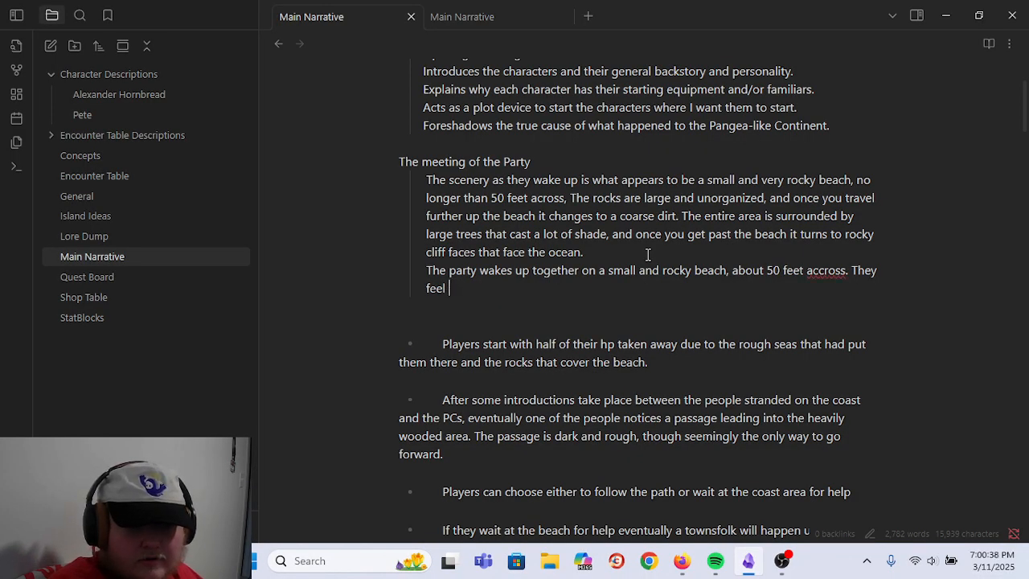
- Correct the misspelled "accross" to "across" and collapse the Character Descriptions folder
right_click(831, 271)
left_click(880, 22)
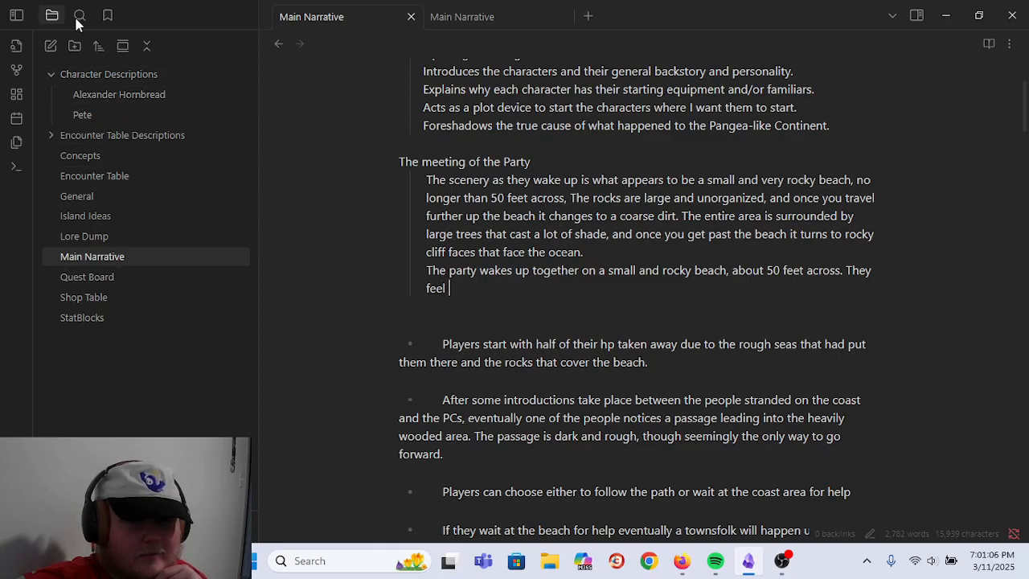
left_click(56, 74)
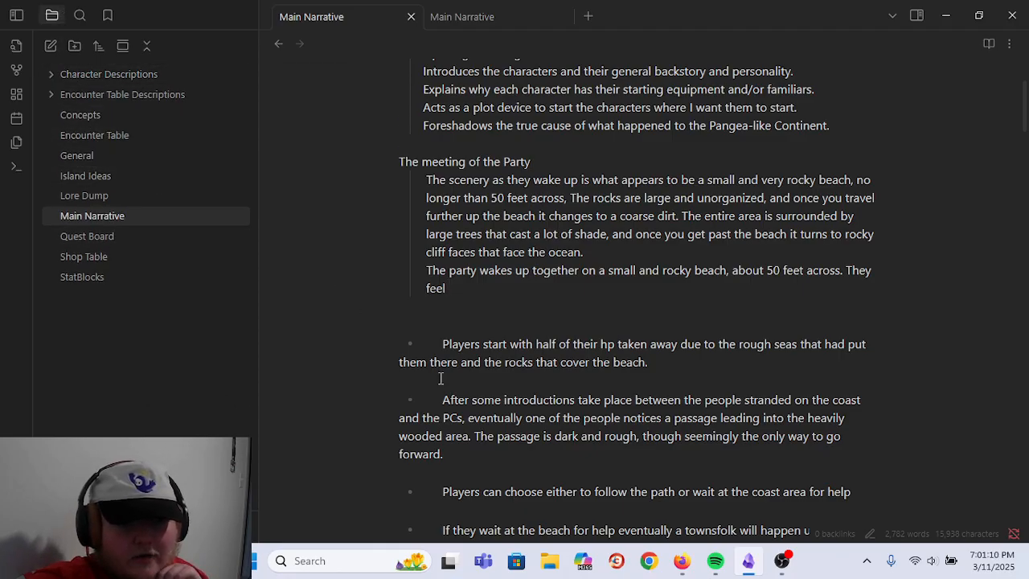
left_click(447, 306)
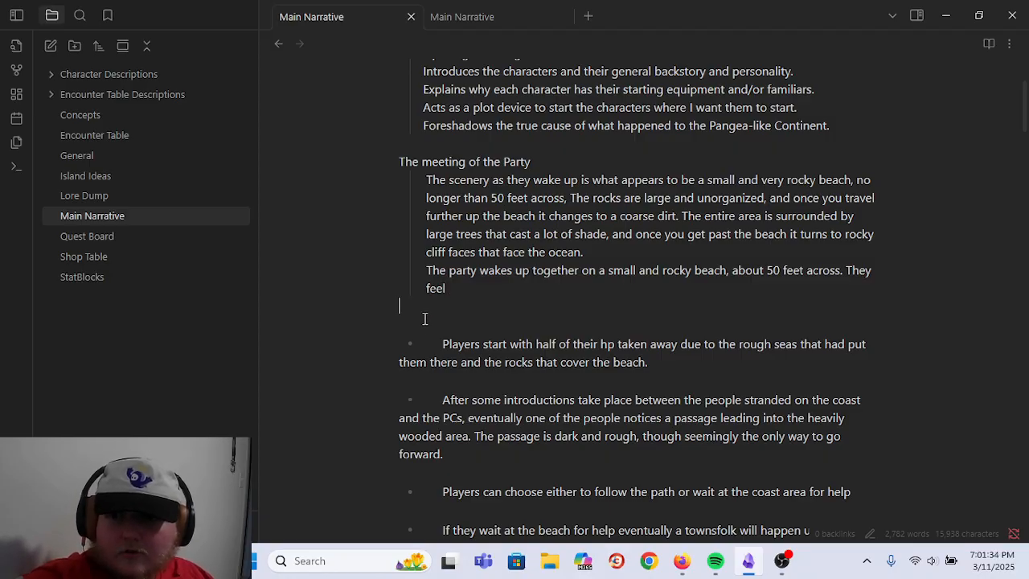
left_click(471, 286)
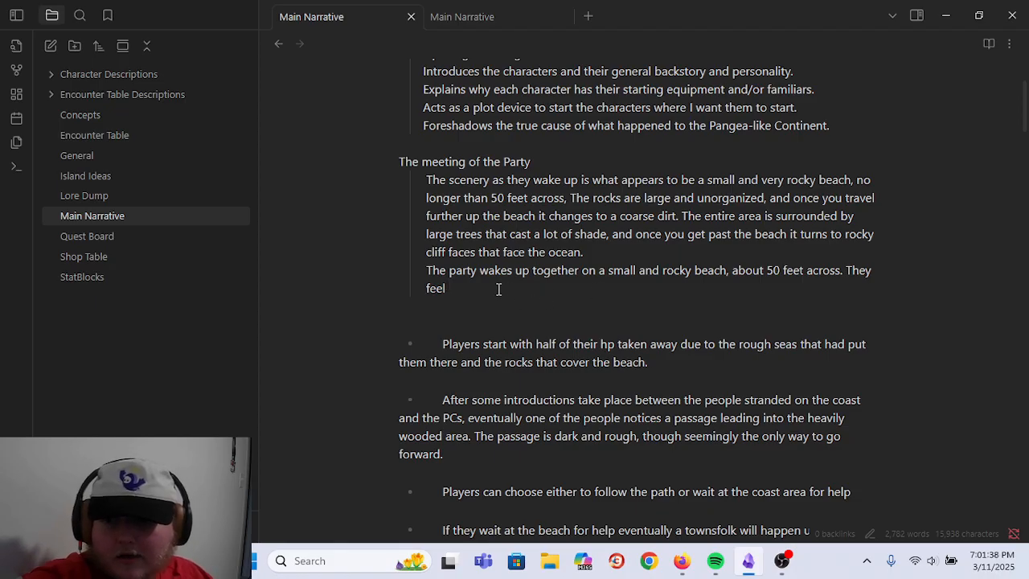
- Remove "and" from the new party sentence so it reads "a small rocky beach"
left_click(655, 275)
key("BackSpace")
key("BackSpace")
key("BackSpace")
key("BackSpace")
key("BackSpace")
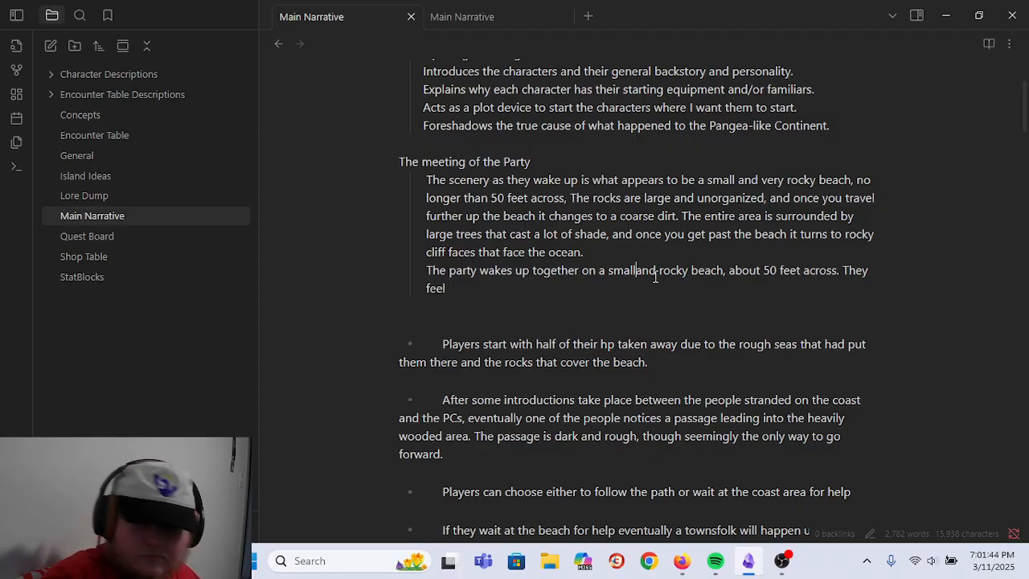
key("BackSpace")
key("BackSpace")
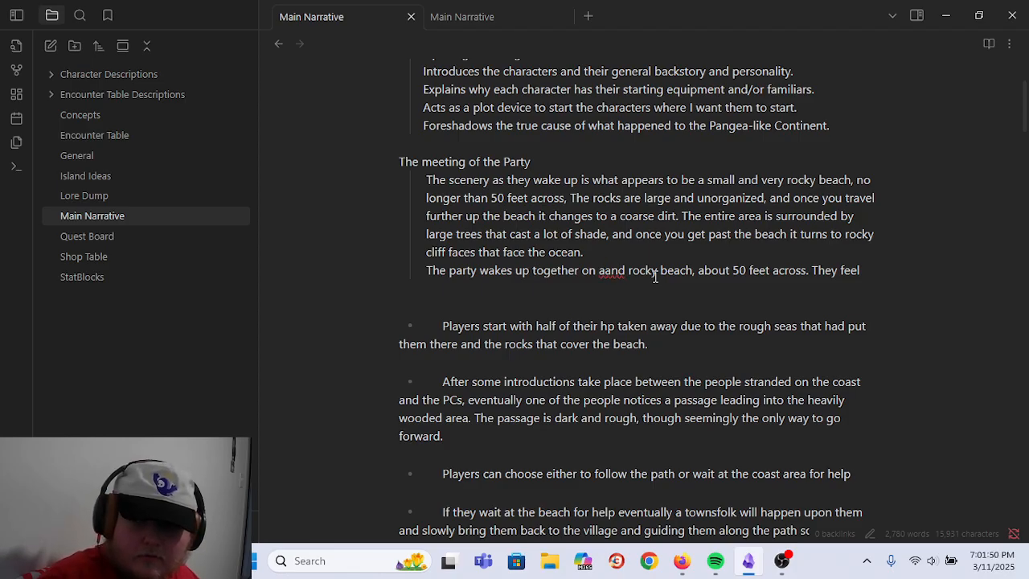
key("BackSpace")
type("a small")
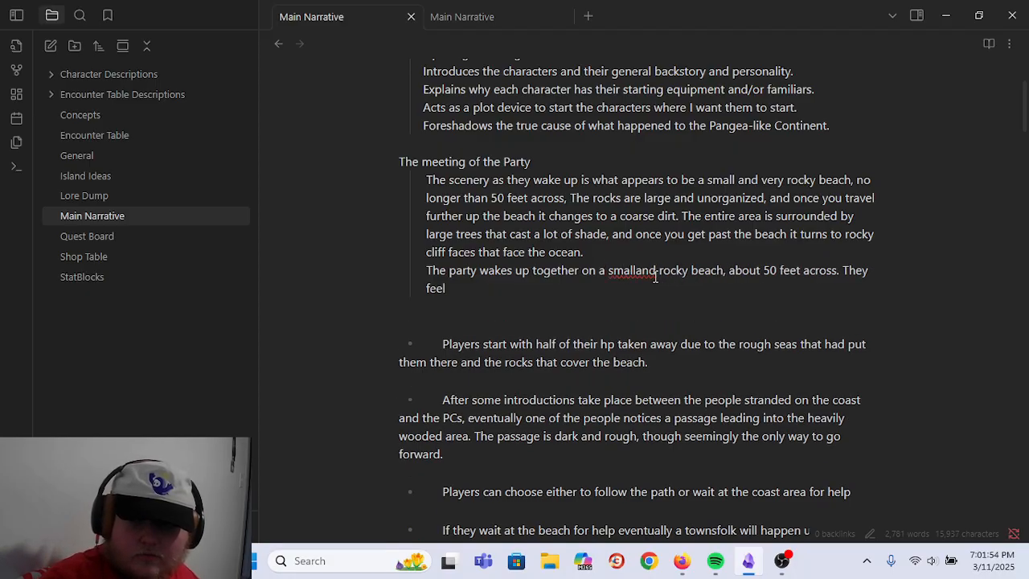
key("Delete")
key("Delete")
key("Delete")
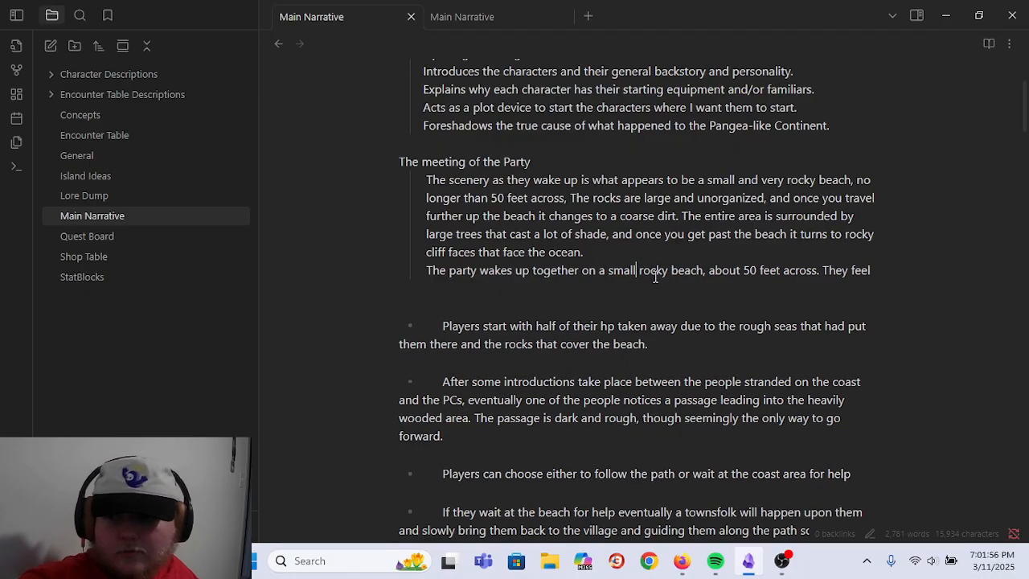
- Delete the unfinished "They feel" following "about 50 feet across."
left_click(936, 274)
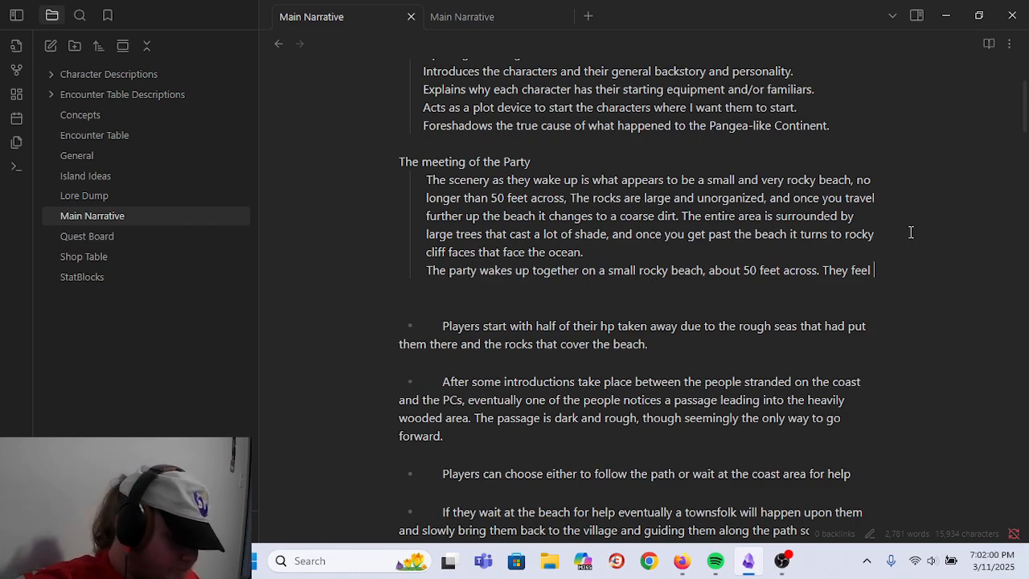
key("BackSpace")
key("BackSpace")
key("BackSpace")
key("BackSpace")
key("BackSpace")
key("BackSpace")
key("BackSpace")
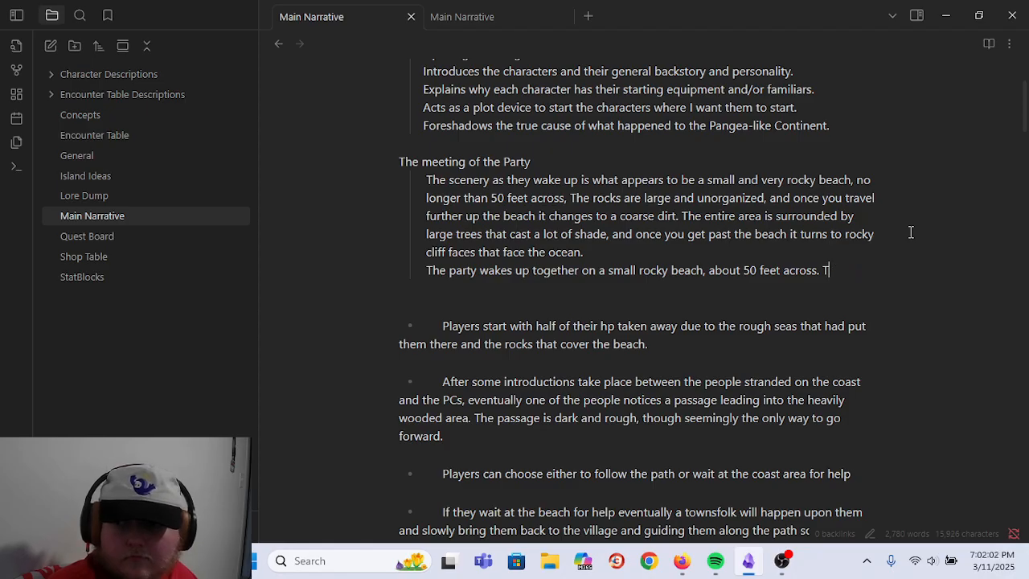
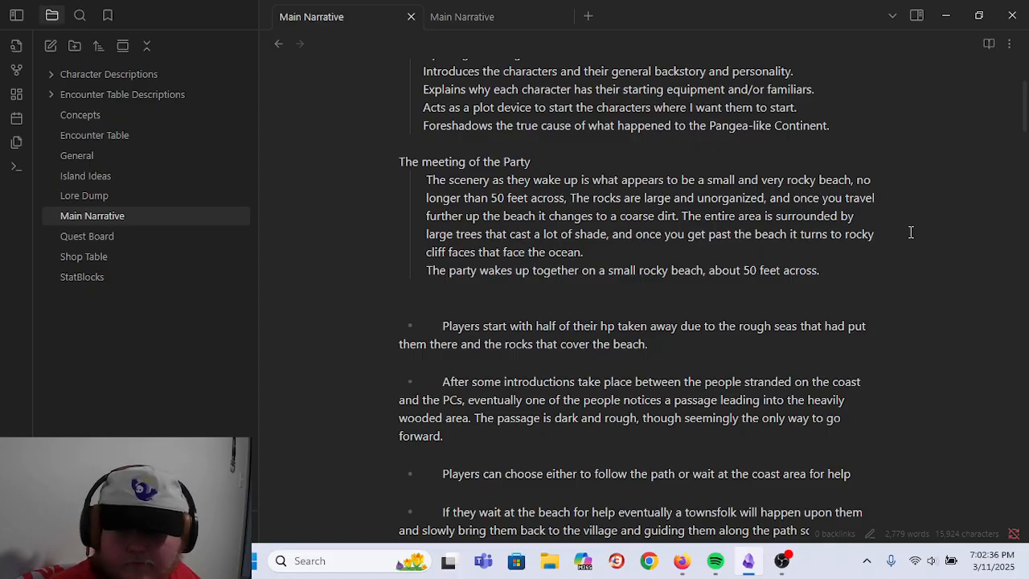
type("As you")
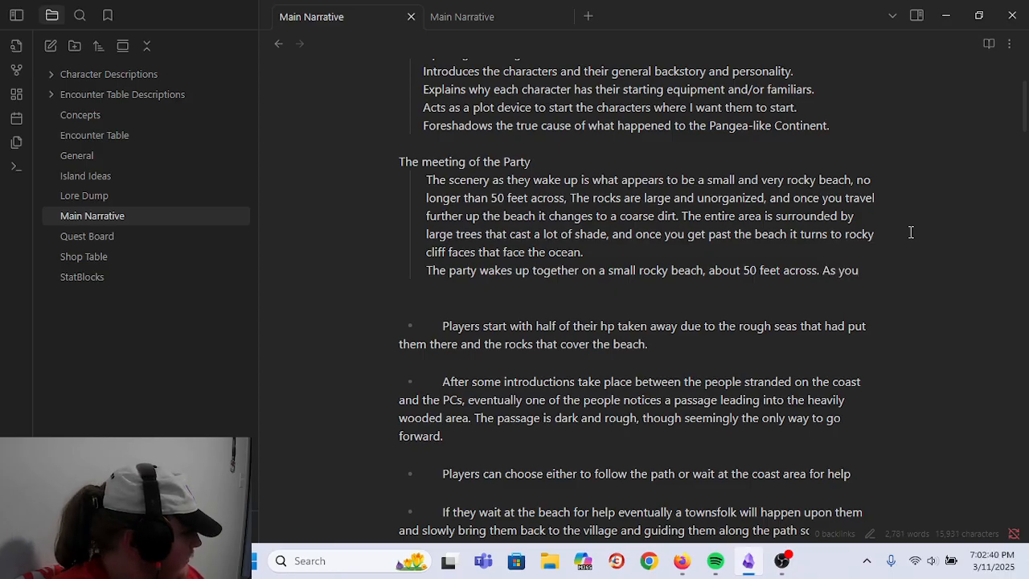
key("ctrl+BackSpace")
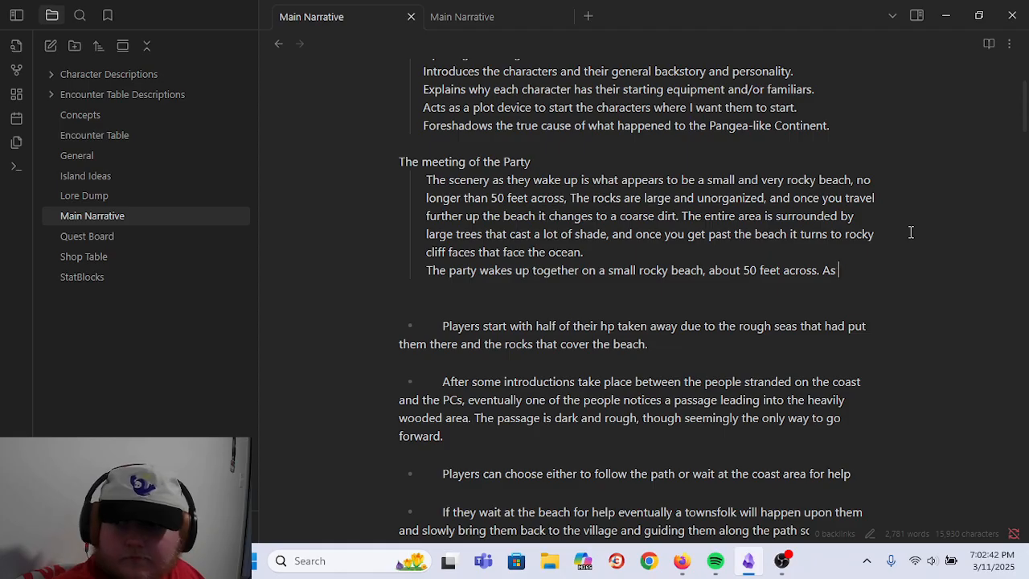
key("BackSpace")
type("The rocks turn to course dirt")
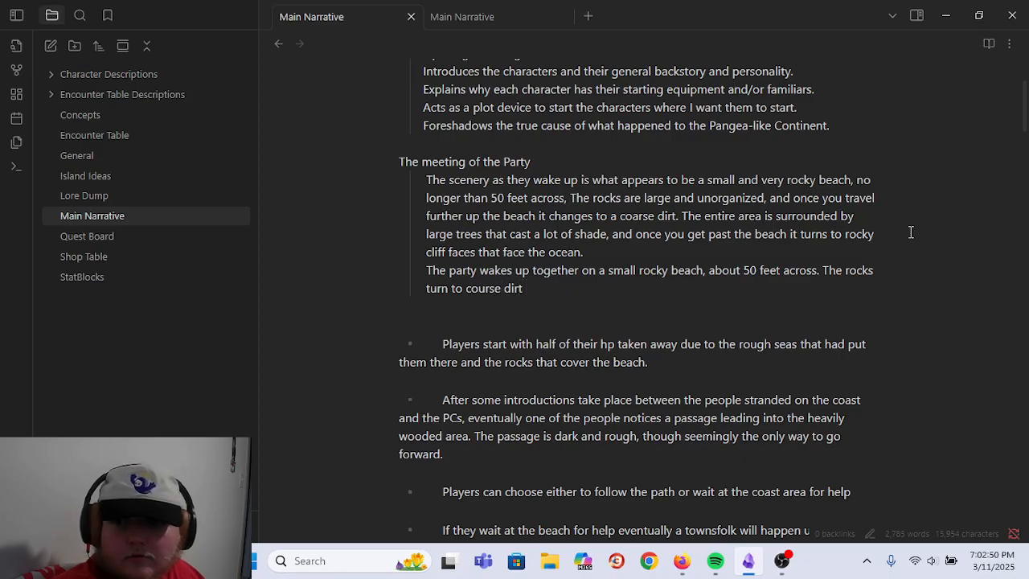
type(" up the beac")
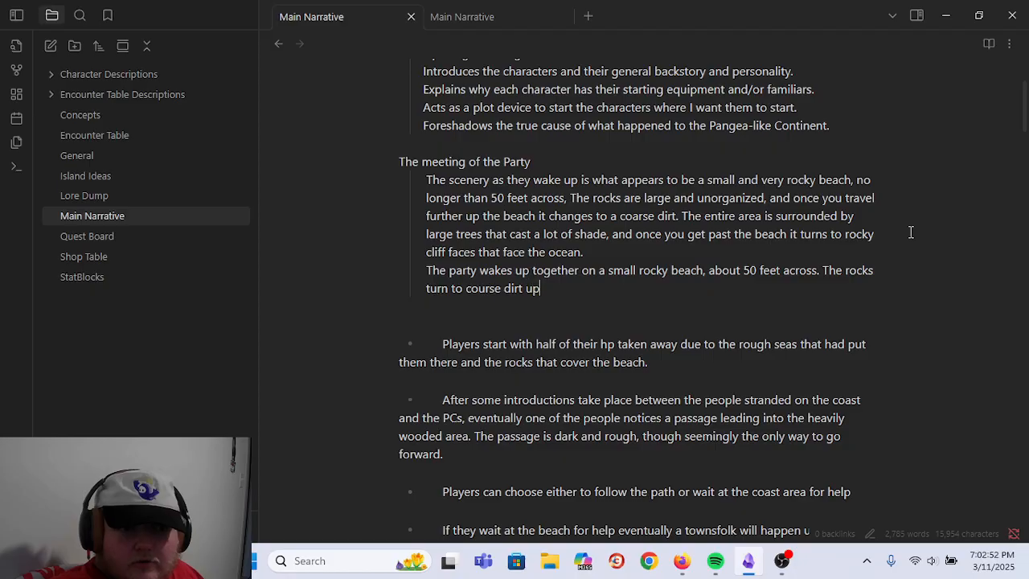
key("BackSpace")
key("BackSpace")
key("BackSpace")
key("BackSpace")
key("BackSpace")
key("BackSpace")
key("BackSpace")
key("BackSpace")
key("BackSpace")
key("BackSpace")
key("BackSpace")
key("BackSpace")
key("BackSpace")
key("BackSpace")
key("BackSpace")
key("BackSpace")
key("BackSpace")
key("BackSpace")
key("BackSpace")
key("BackSpace")
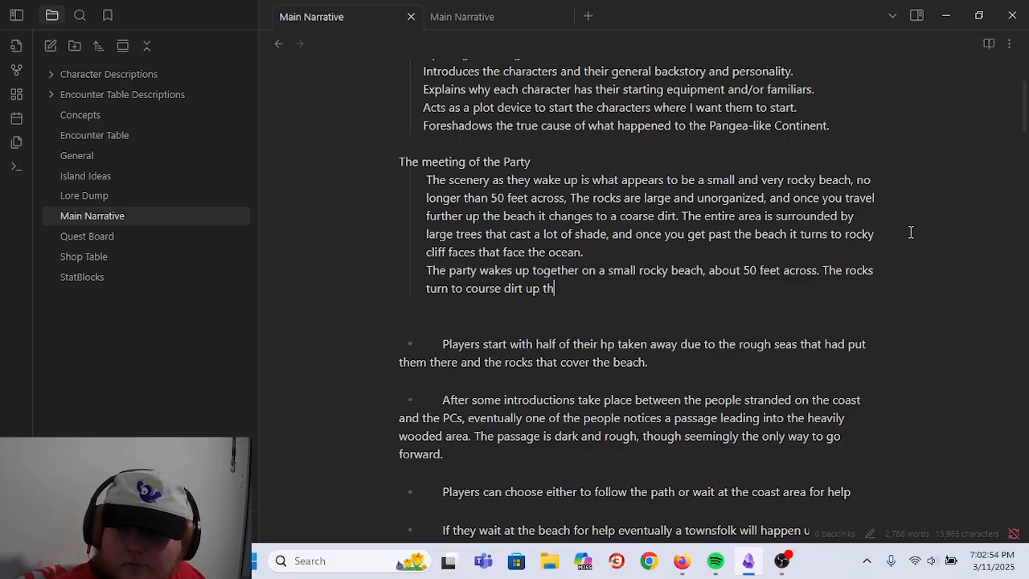
key("BackSpace")
key("BackSpace")
key("BackSpace")
key("BackSpace")
key("BackSpace")
key("BackSpace")
key("BackSpace")
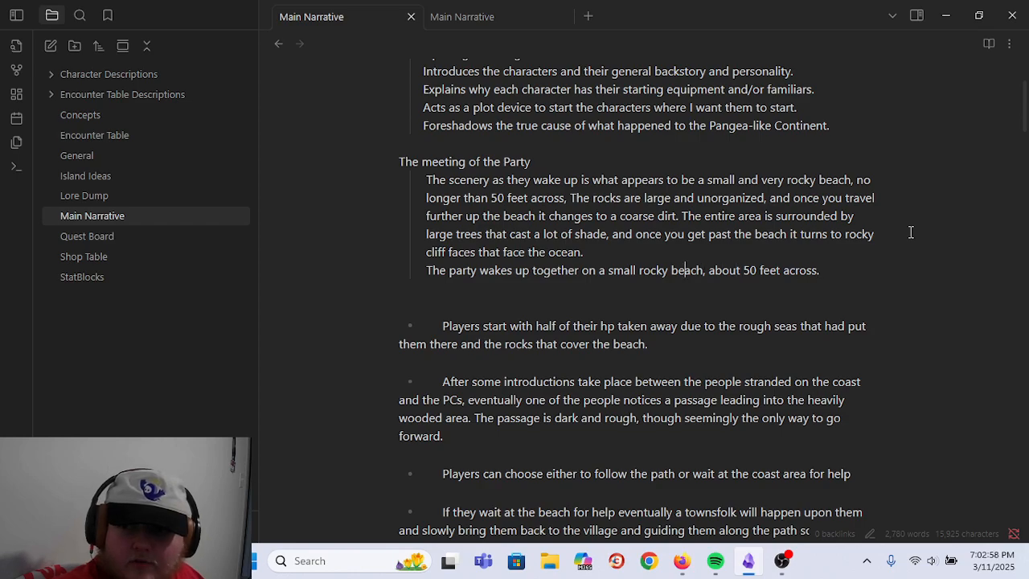
- Replace "rocky" with "sandy" in the new party sentence so it reads "a small sandy beach"
key("BackSpace")
key("BackSpace")
key("BackSpace")
key("BackSpace")
key("BackSpace")
type("sa")
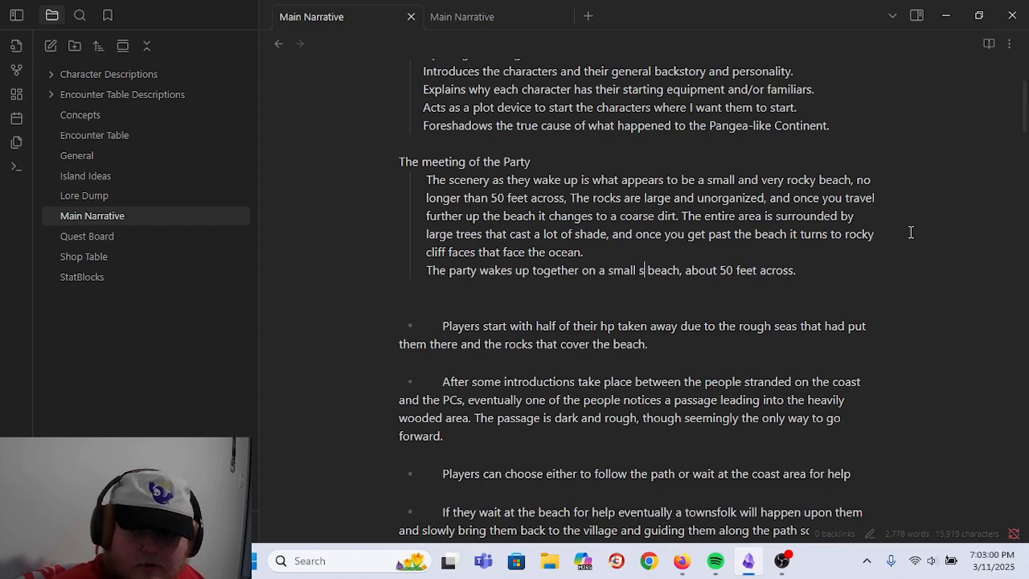
type("ndy")
key("Down")
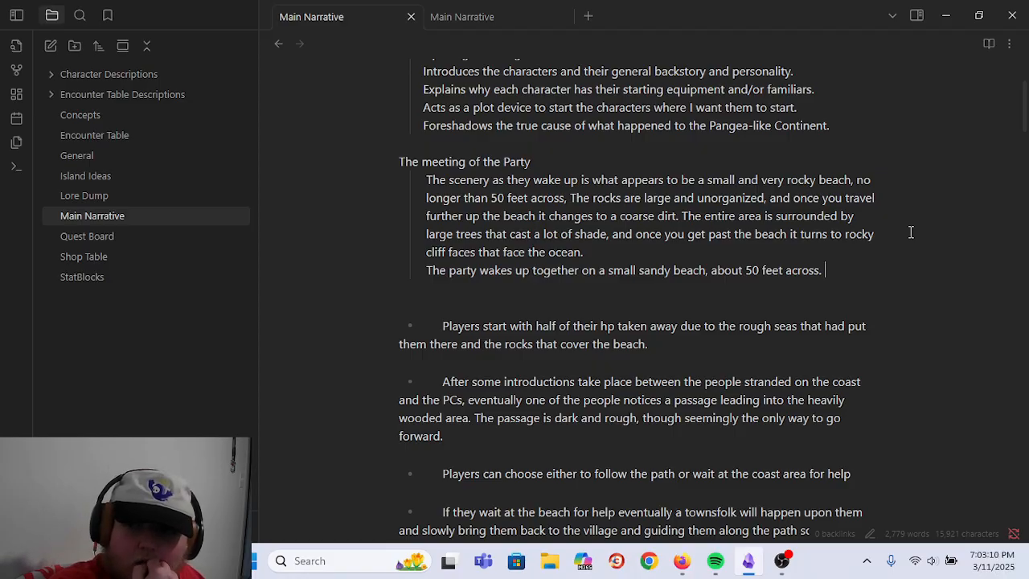
- Remove ", about 50 feet across" so the new party sentence ends with "on a small sandy beach."
key("BackSpace")
key("BackSpace")
key("BackSpace")
key("BackSpace")
key("BackSpace")
key("BackSpace")
key("BackSpace")
key("BackSpace")
key("BackSpace")
key("BackSpace")
key("BackSpace")
key("BackSpace")
key("BackSpace")
key("BackSpace")
key("BackSpace")
key("BackSpace")
key("BackSpace")
key("BackSpace")
key("BackSpace")
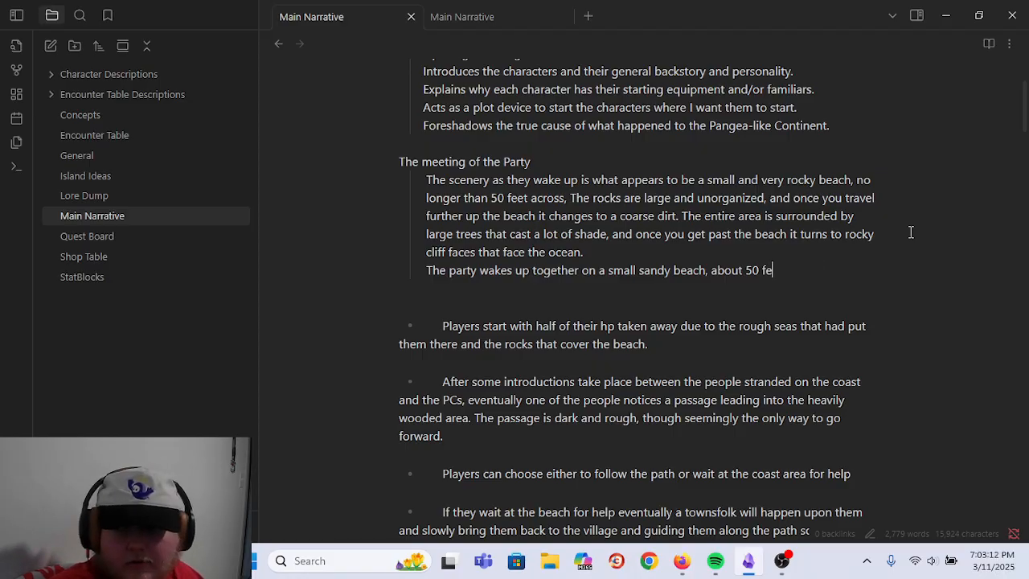
key("BackSpace")
key("BackSpace")
key("BackSpace")
key("BackSpace")
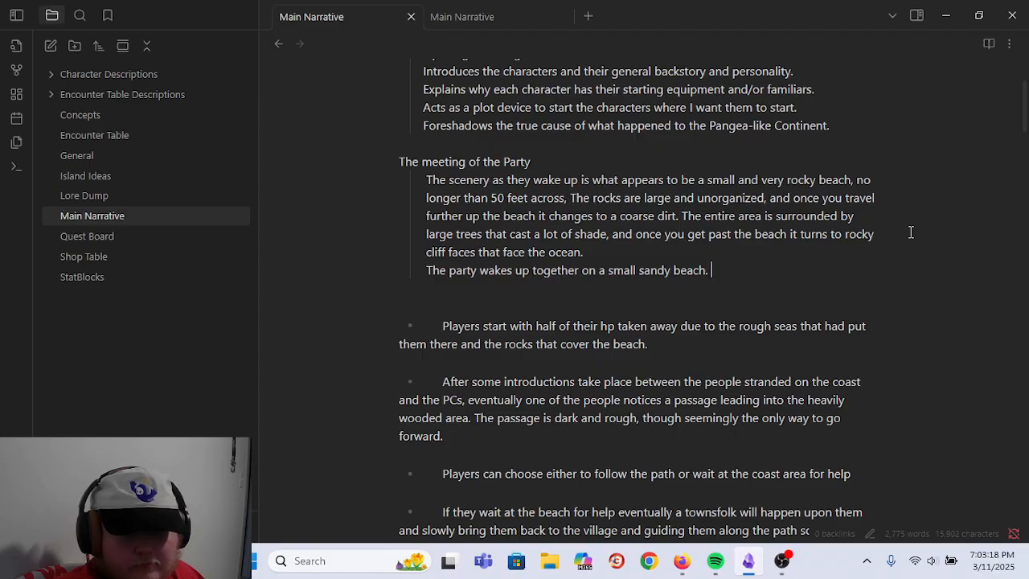
type("The layers")
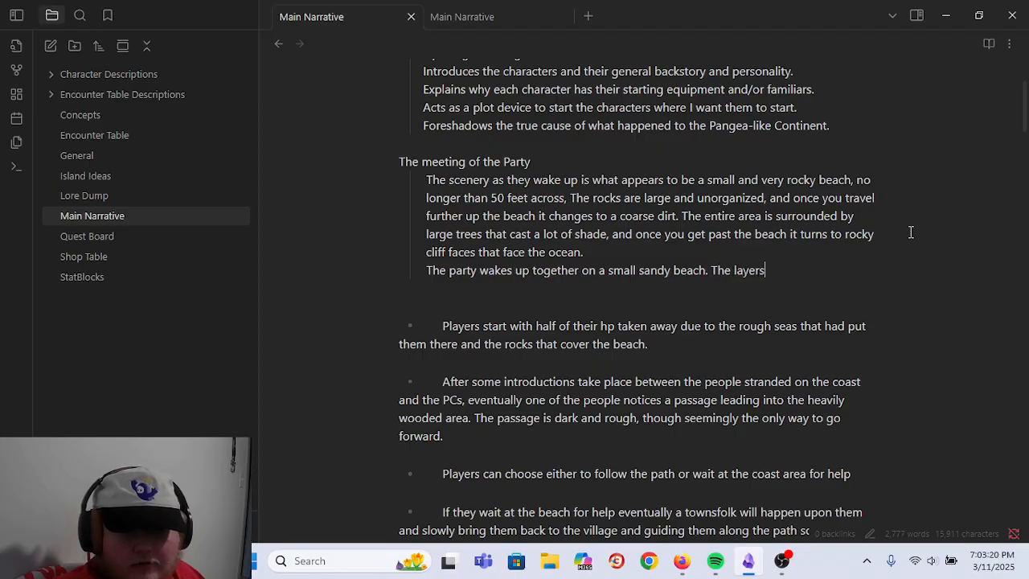
key("BackSpace")
key("BackSpace")
key("BackSpace")
key("BackSpace")
key("BackSpace")
key("BackSpace")
key("BackSpace")
key("BackSpace")
key("BackSpace")
key("BackSpace")
key("BackSpace")
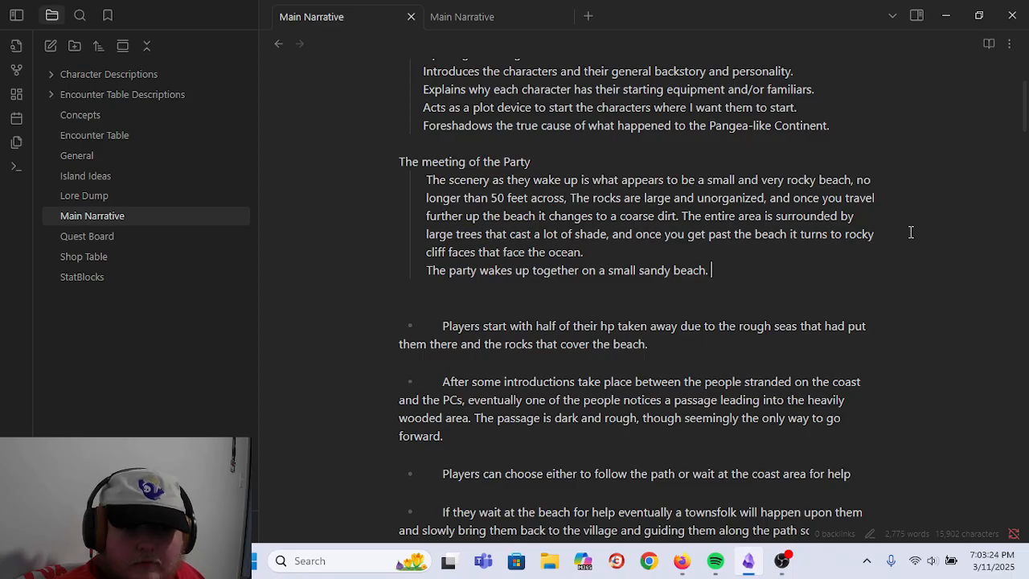
- Start a second sentence after the sandy beach one with "They feel battered and exhausted,"
type("They feel e")
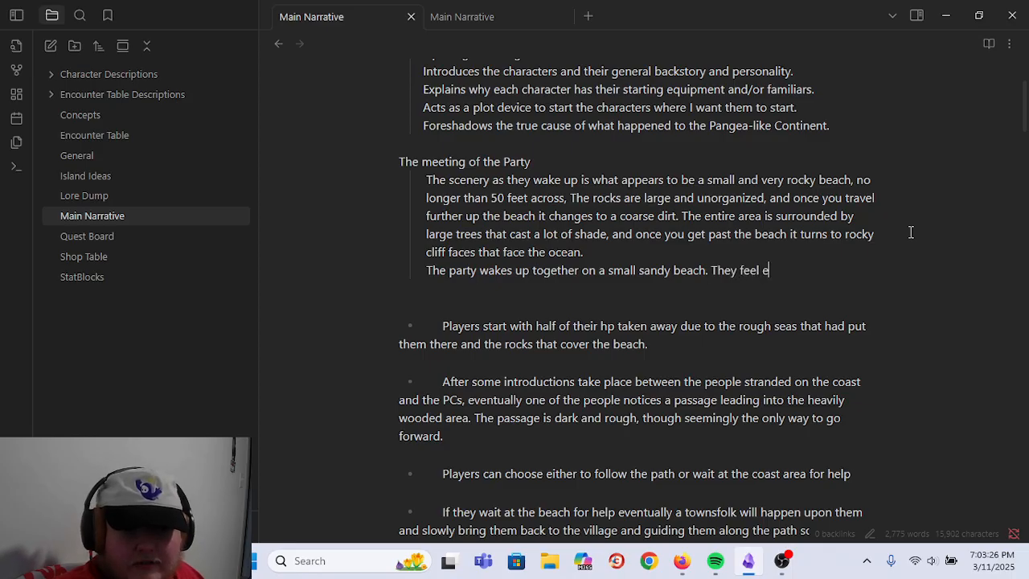
type("xhausted and")
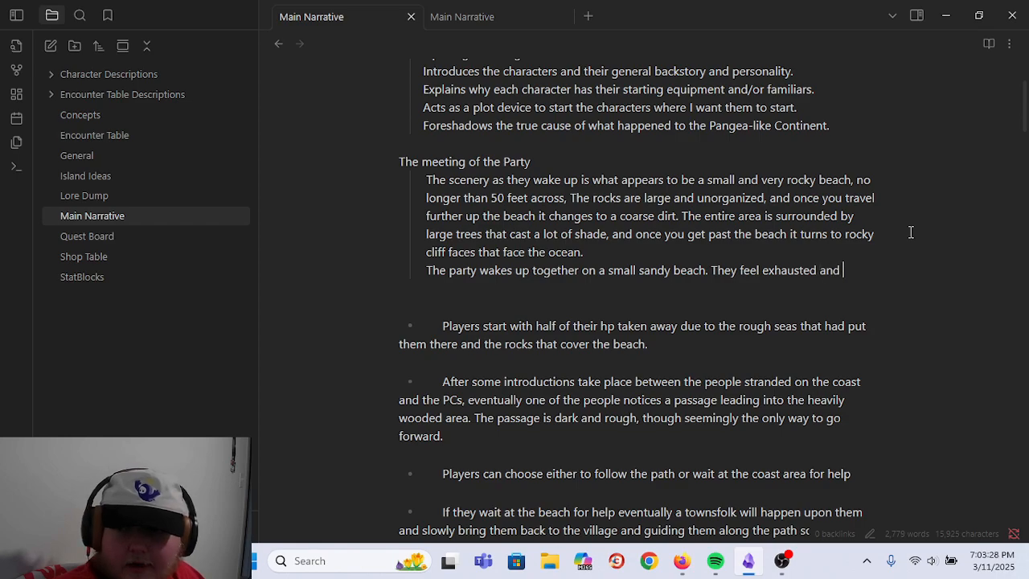
key("BackSpace")
key("BackSpace")
key("BackSpace")
key("BackSpace")
key("BackSpace")
key("BackSpace")
key("BackSpace")
key("BackSpace")
key("BackSpace")
key("BackSpace")
key("BackSpace")
key("BackSpace")
key("BackSpace")
key("BackSpace")
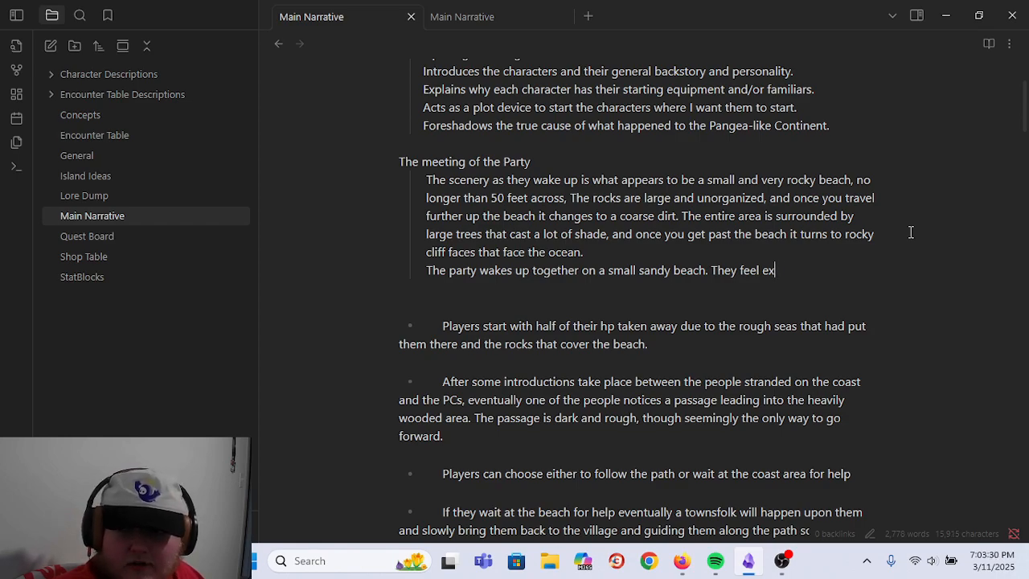
type("battered ")
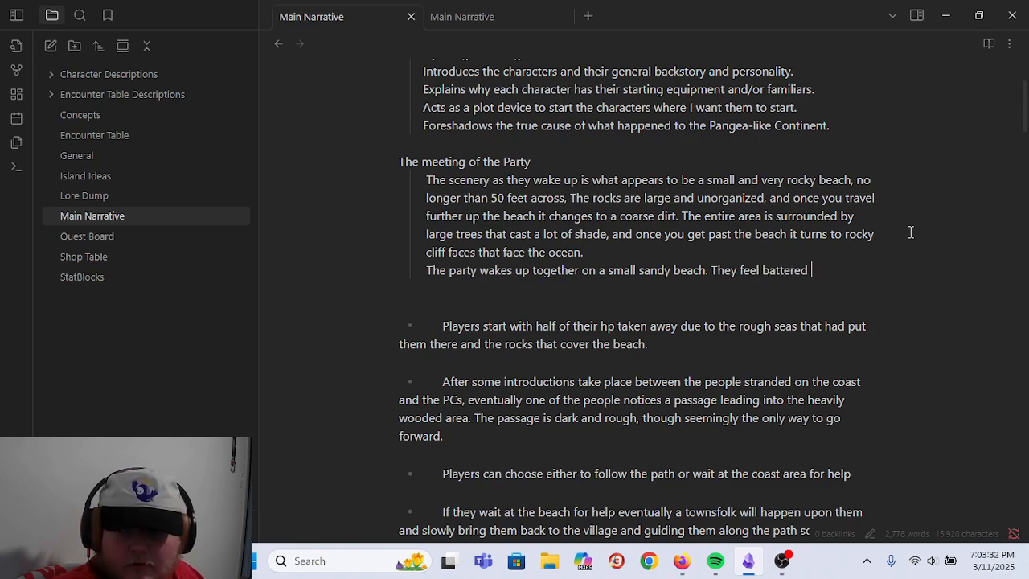
type("and exhausted,")
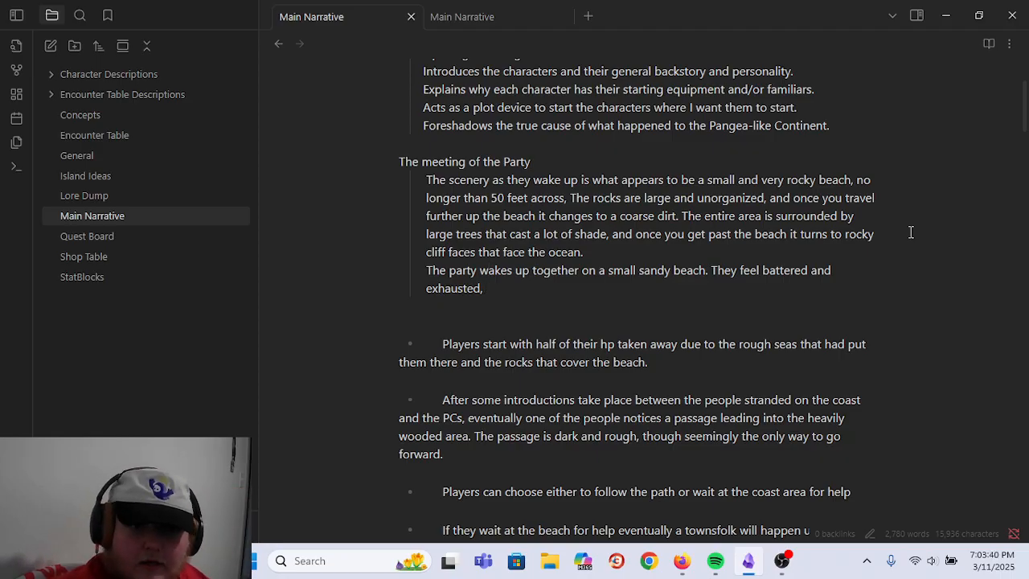
type("like a")
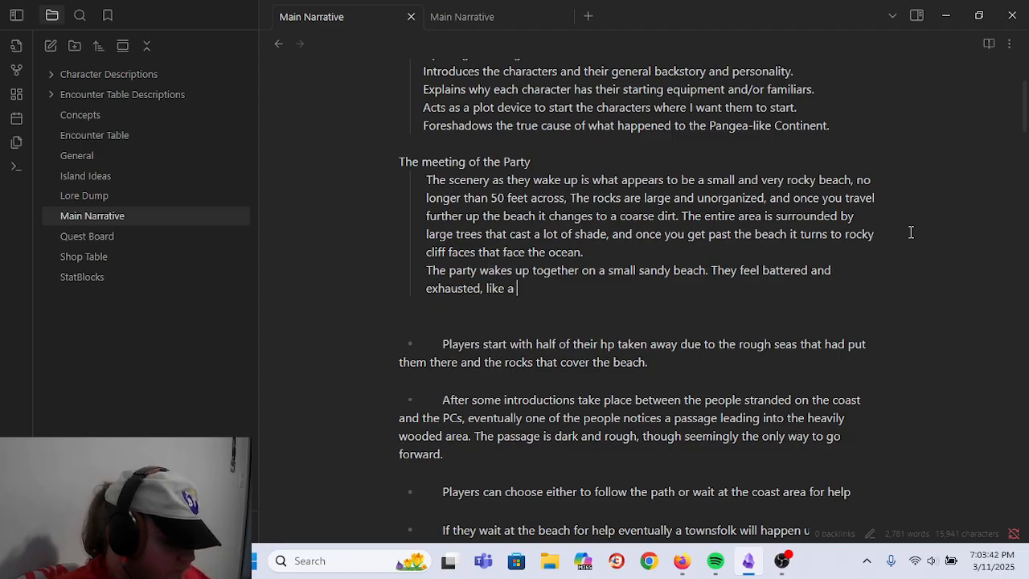
key("BackSpace")
key("BackSpace")
key("BackSpace")
key("BackSpace")
key("BackSpace")
key("BackSpace")
key("BackSpace")
- Complete the "battered and exhausted" sentence with "as if they had fallen into a stormy sea."
type("as if they had just went thr")
key("BackSpace")
key("BackSpace")
key("BackSpace")
key("BackSpace")
key("BackSpace")
key("BackSpace")
key("BackSpace")
key("BackSpace")
type("flown through th e")
key("BackSpace")
key("BackSpace")
key("BackSpace")
key("BackSpace")
key("BackSpace")
key("BackSpace")
key("BackSpace")
key("BackSpace")
key("BackSpace")
key("BackSpace")
key("BackSpace")
key("BackSpace")
key("BackSpace")
key("BackSpace")
key("BackSpace")
key("BackSpace")
key("BackSpace")
key("BackSpace")
key("BackSpace")
key("BackSpace")
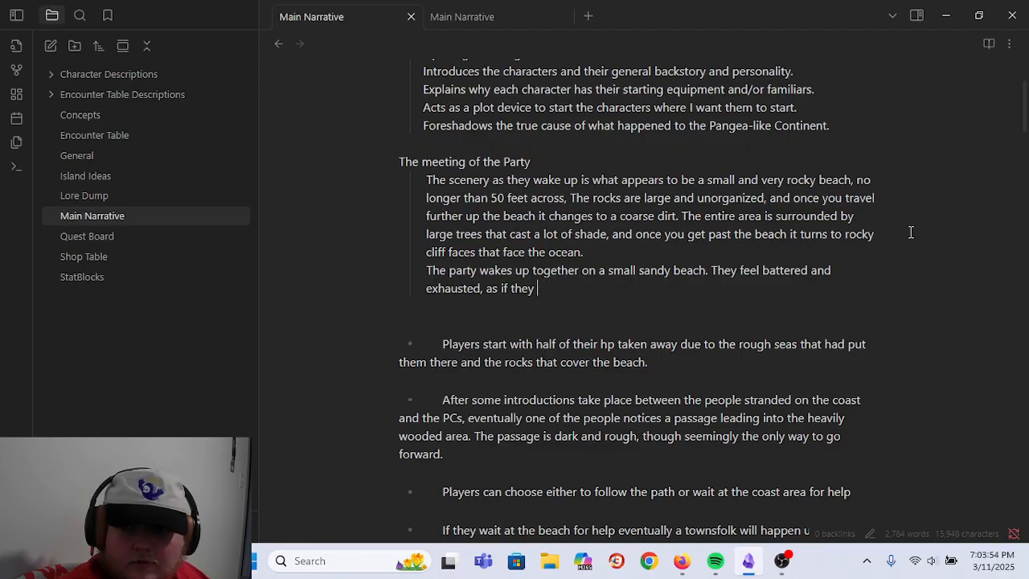
type("ha")
type("d fallen into")
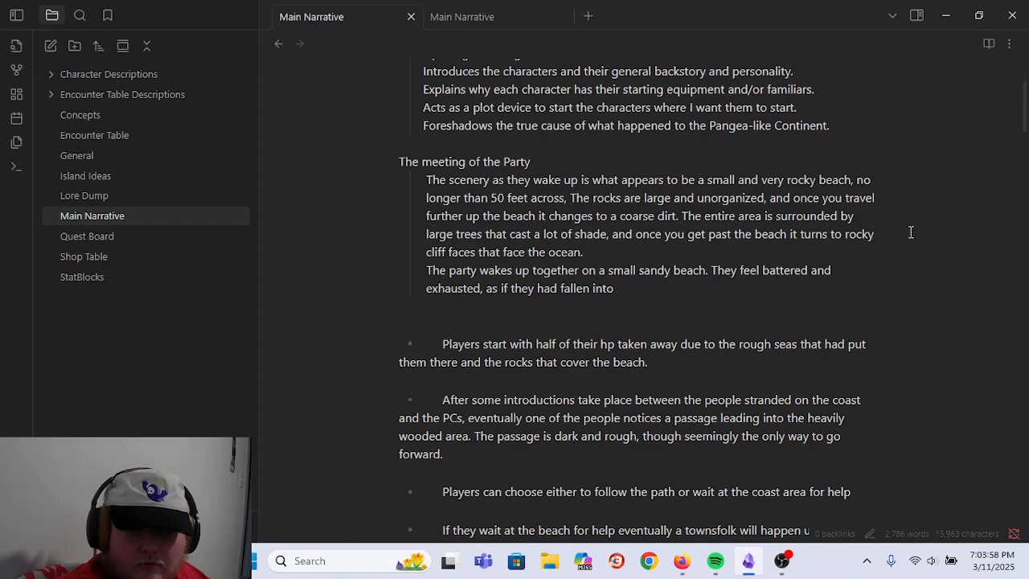
type(" a stormy sea.")
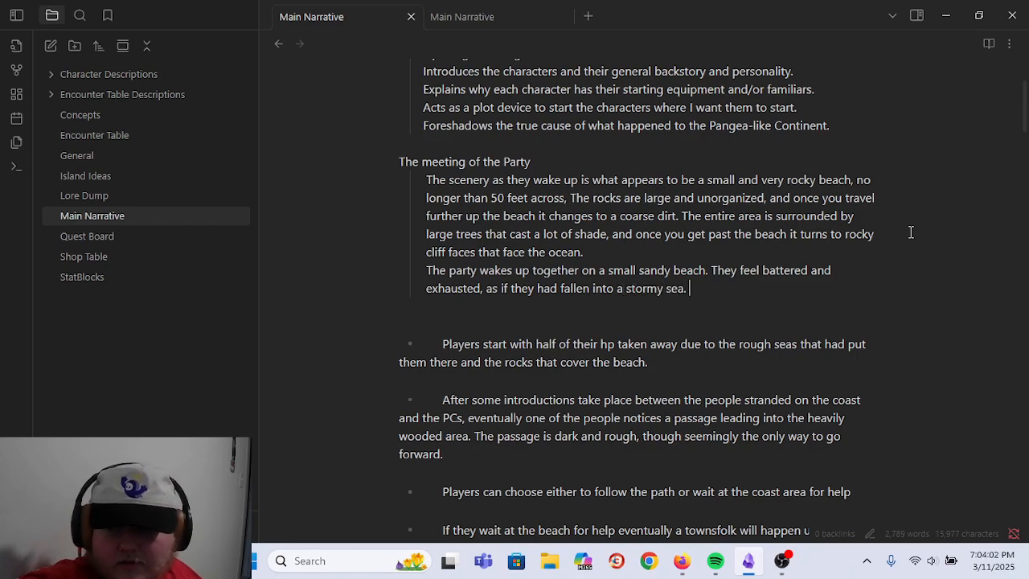
- Join the two new party sentences with "and" so they read "a small sandy beach and they feel battered"
left_click(710, 271)
key("BackSpace")
type("and,")
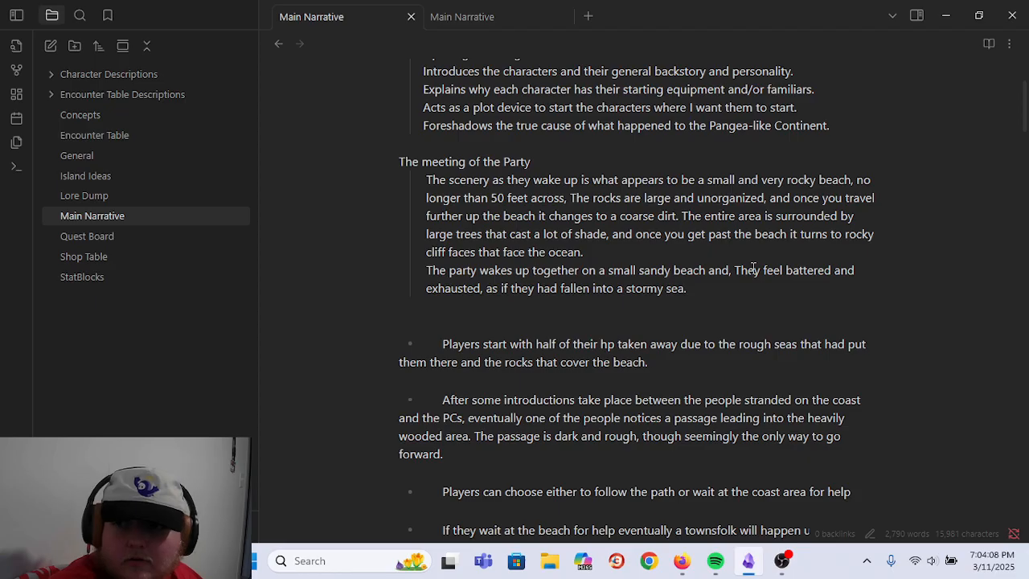
key("BackSpace")
key("Right")
key("Delete")
type("t")
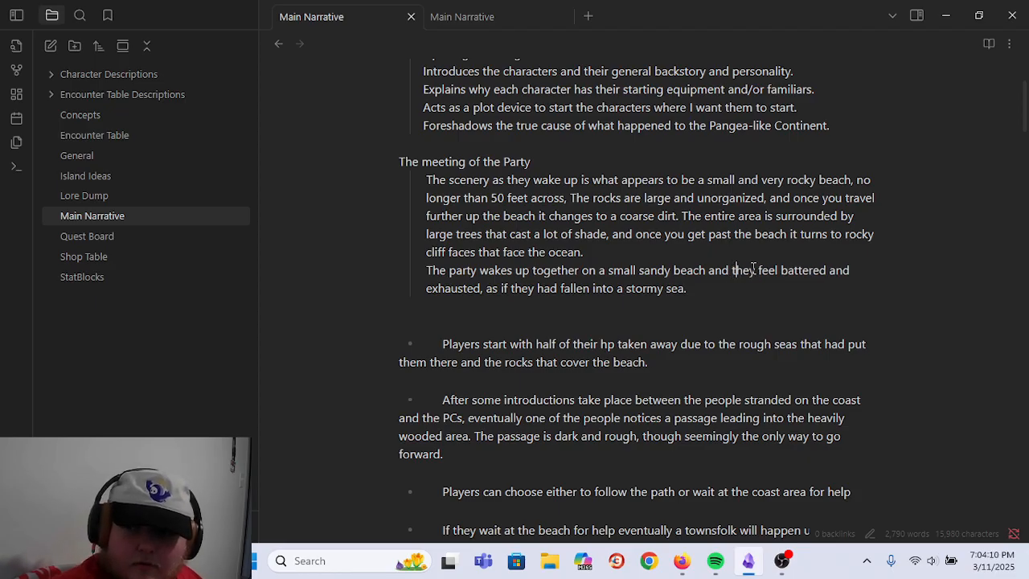
key("Down")
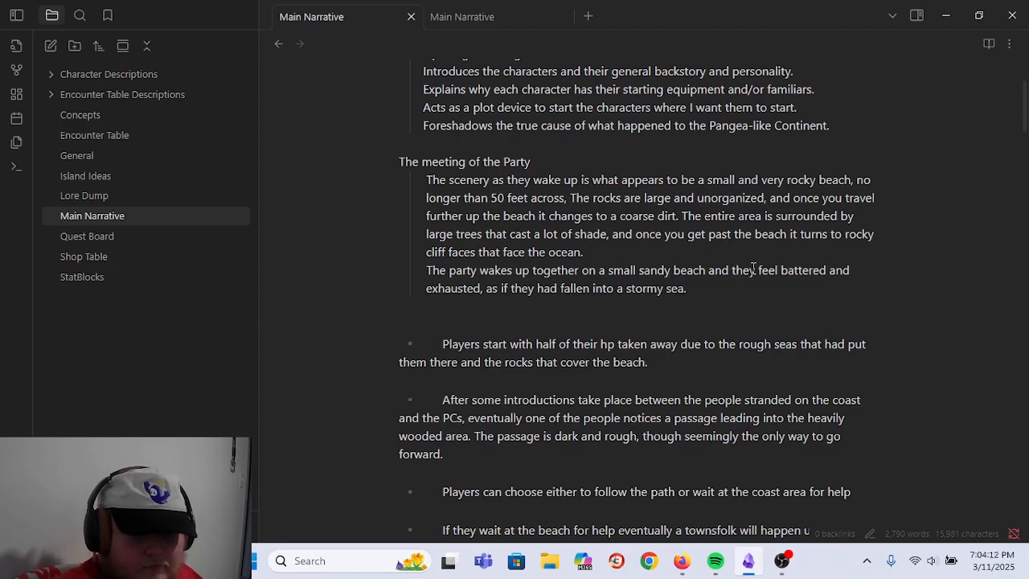
type("Around them they notice a few ot")
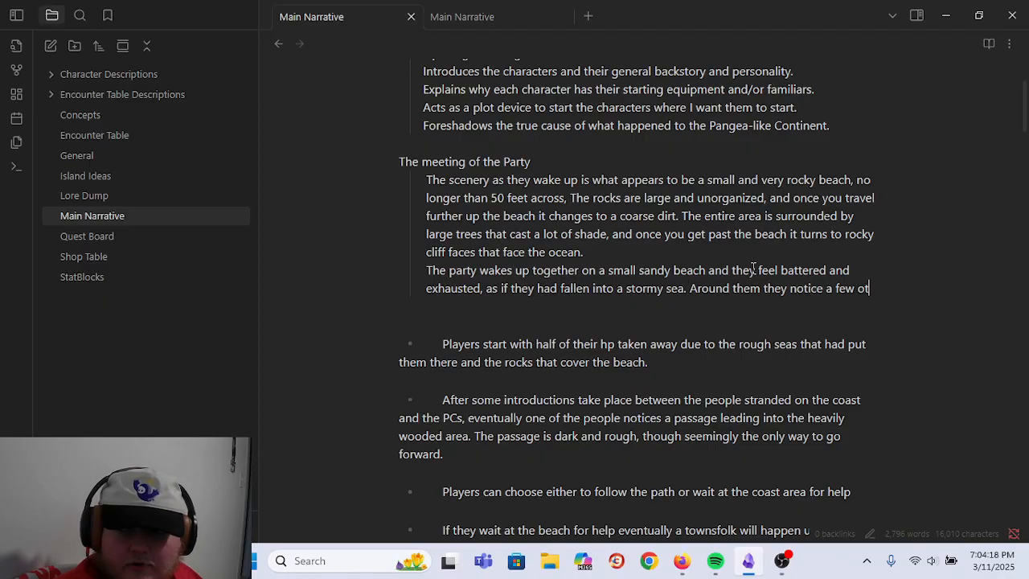
type("her survivors,")
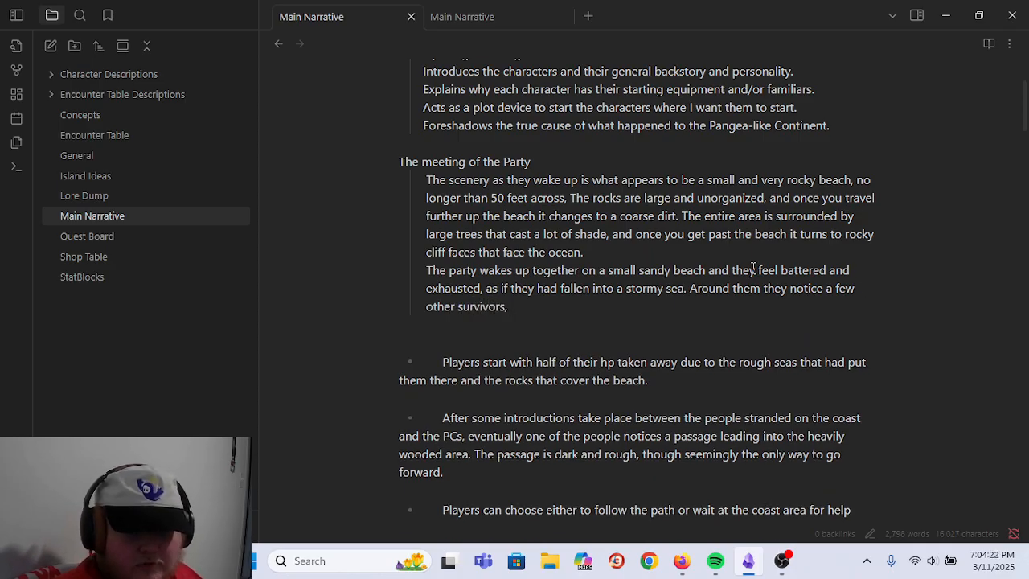
key("BackSpace")
key("BackSpace")
key("BackSpace")
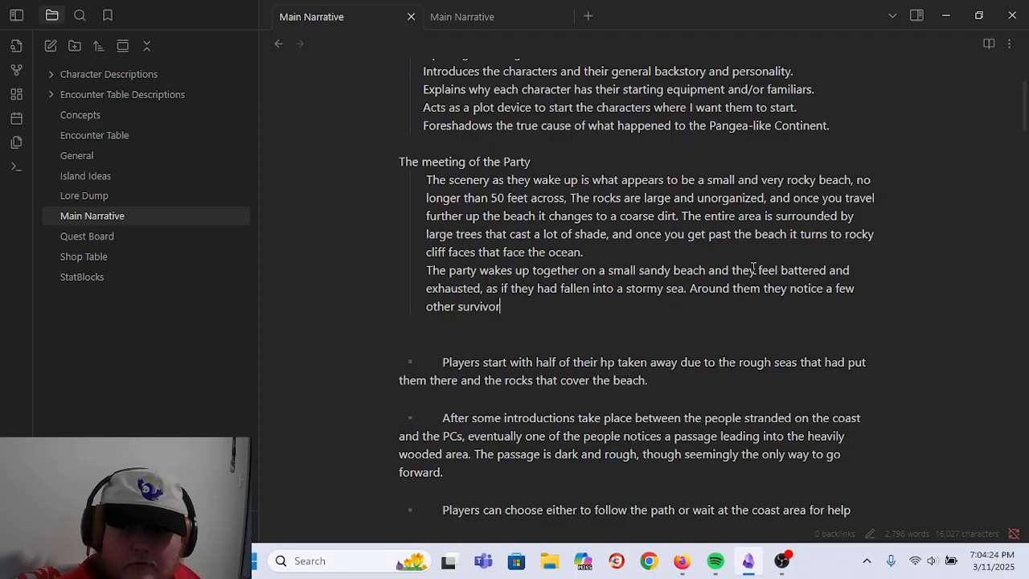
key("BackSpace")
key("BackSpace")
key("BackSpace")
key("BackSpace")
key("BackSpace")
key("BackSpace")
key("BackSpace")
key("BackSpace")
key("BackSpace")
key("BackSpace")
key("BackSpace")
key("BackSpace")
key("BackSpace")
key("BackSpace")
key("BackSpace")
key("BackSpace")
key("BackSpace")
key("BackSpace")
key("BackSpace")
key("BackSpace")
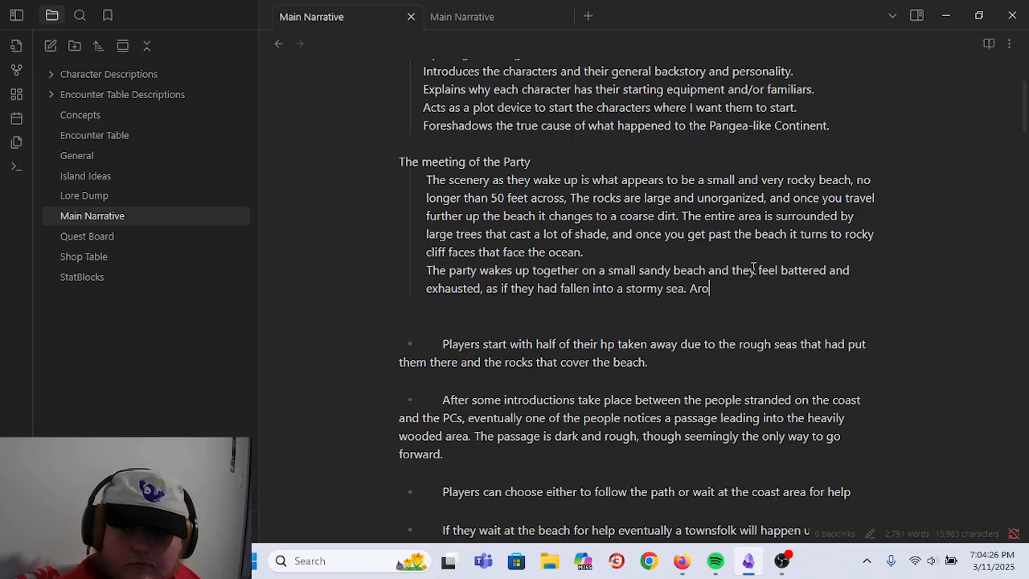
type("B")
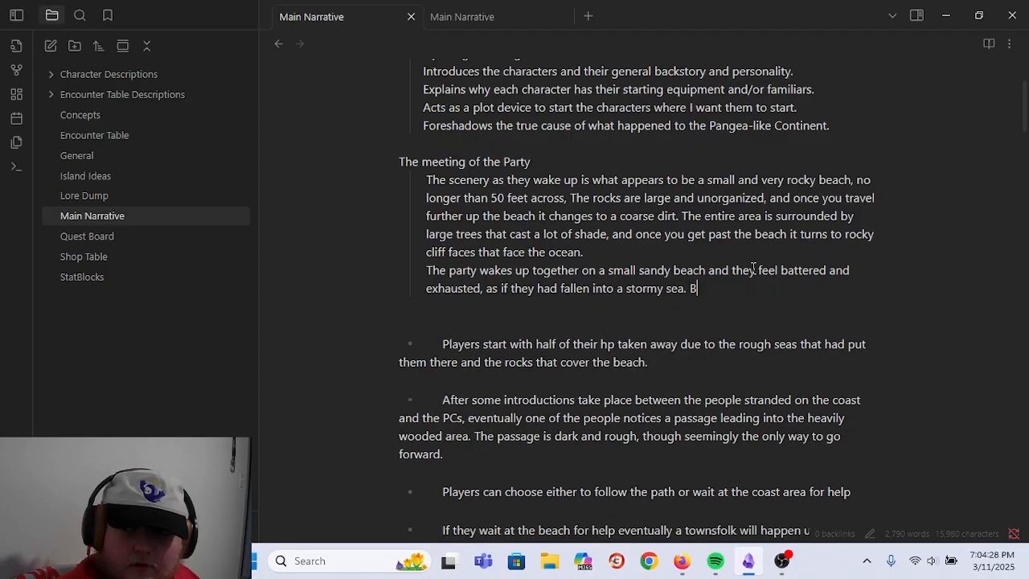
type("ehind the")
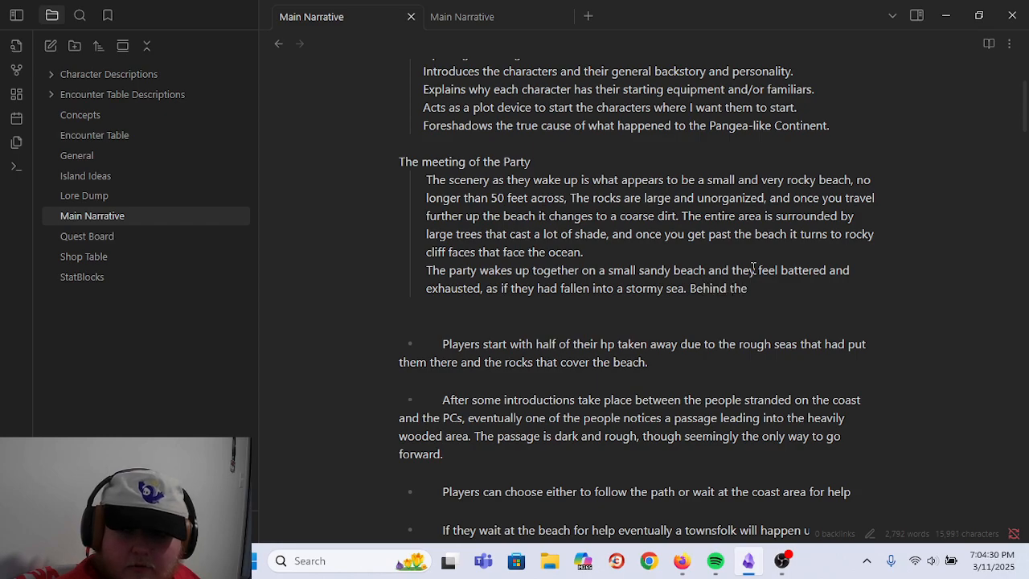
key("BackSpace")
key("BackSpace")
key("BackSpace")
key("BackSpace")
key("BackSpace")
key("BackSpace")
key("BackSpace")
key("BackSpace")
key("BackSpace")
key("BackSpace")
type("In front th")
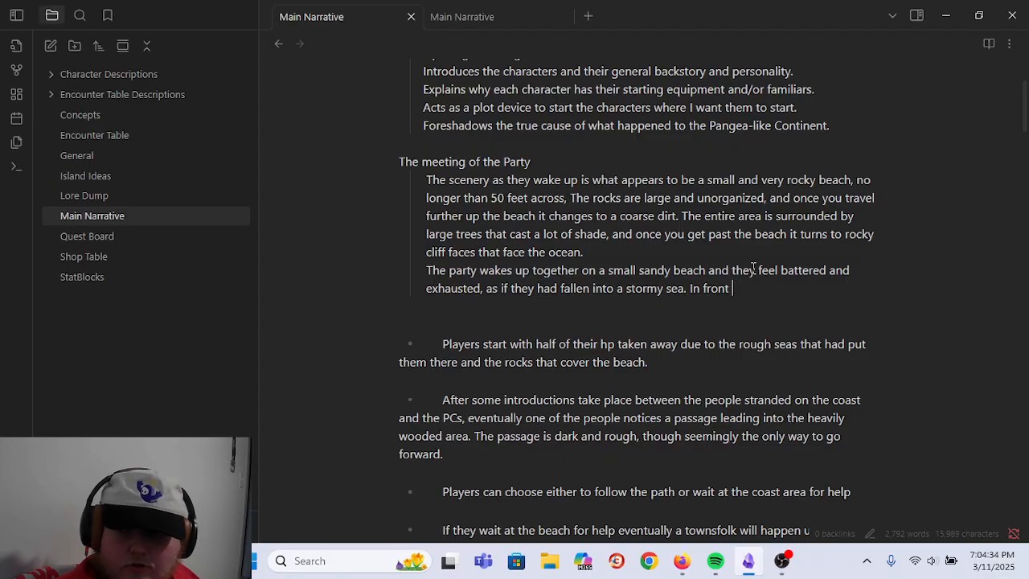
key("BackSpace")
key("BackSpace")
key("BackSpace")
key("BackSpace")
key("BackSpace")
key("BackSpace")
key("BackSpace")
key("BackSpace")
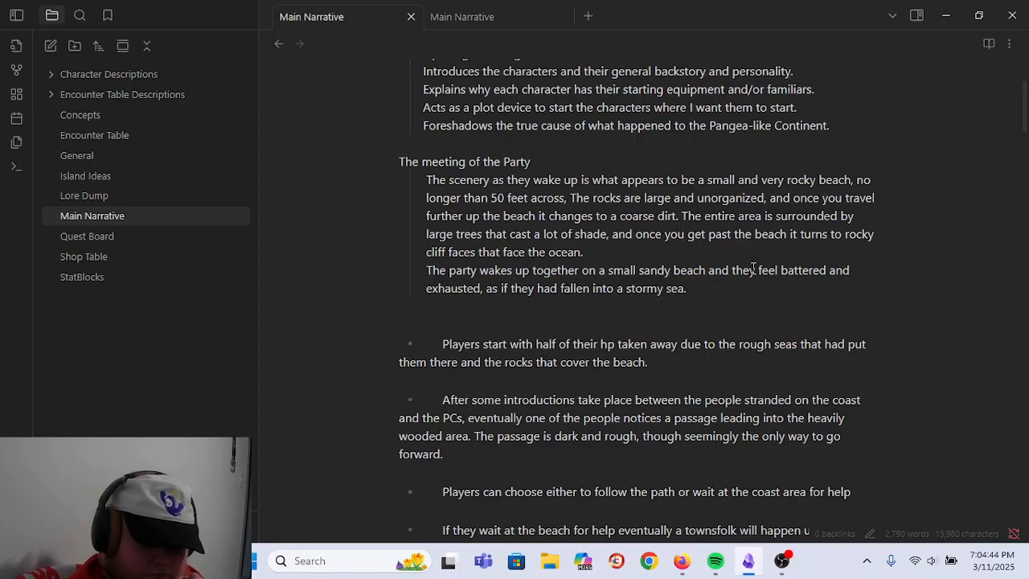
- Continue the new party paragraph with "The beach is surrounded by a dense forest, with tall trees that cast a lot of shade"
type("The beach i")
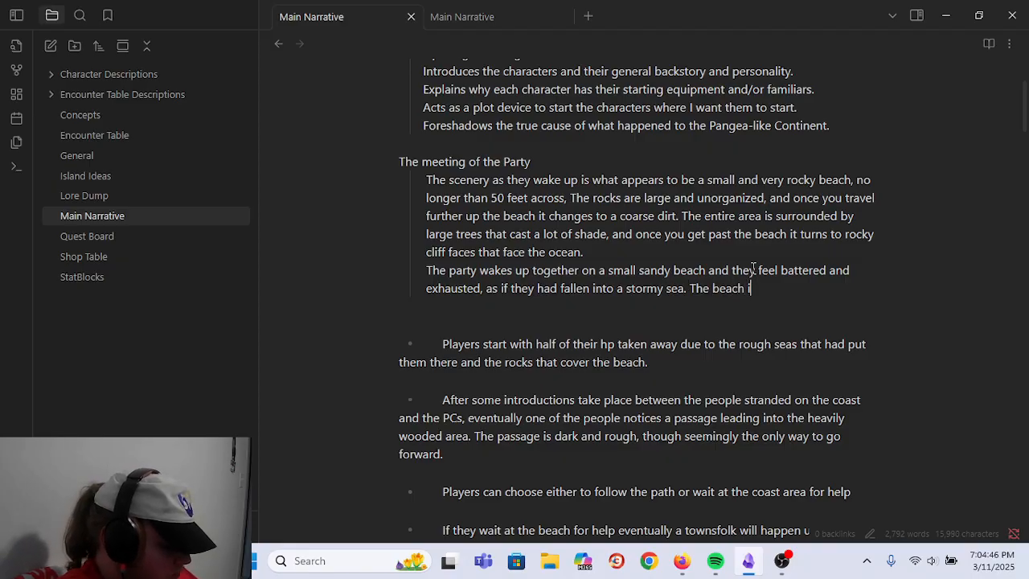
type("s surrounded b")
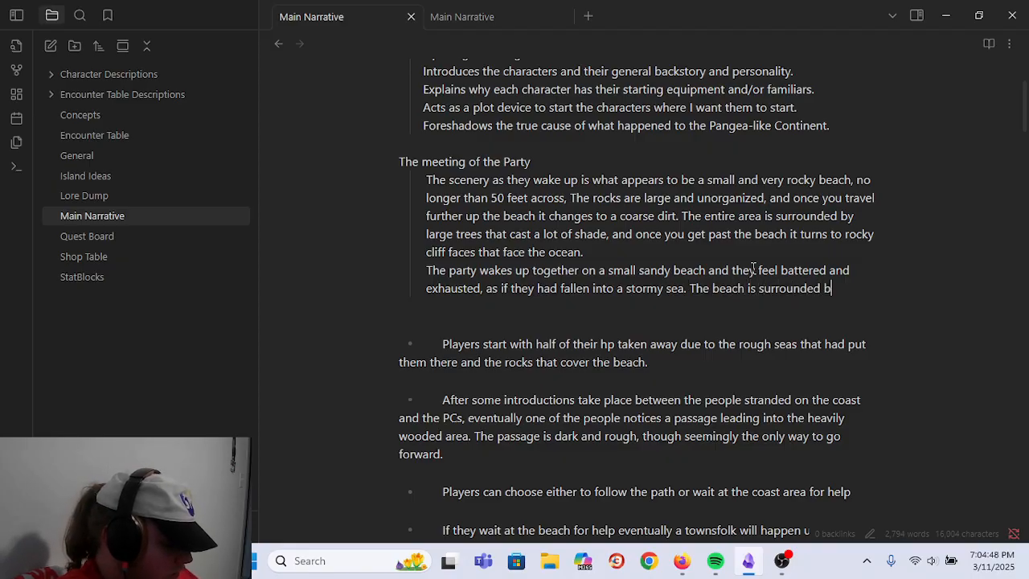
type("y a dense fores")
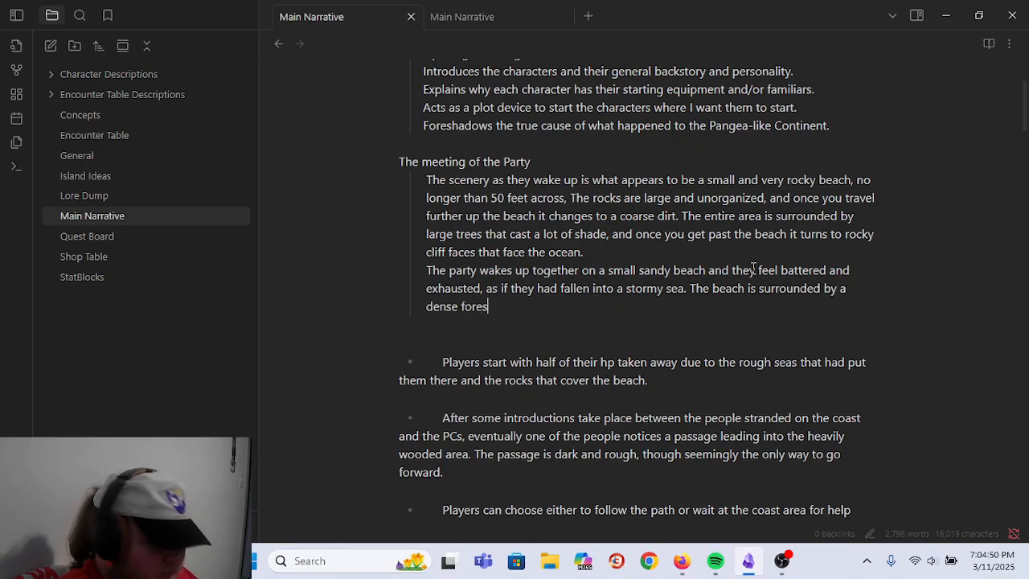
type("t, with tall trees thr")
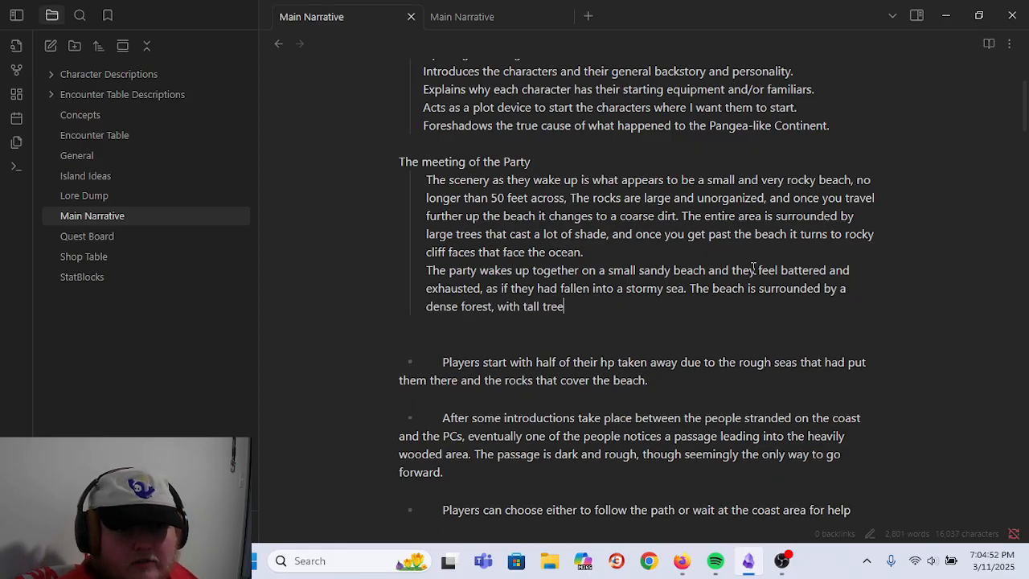
key("BackSpace")
type("at c")
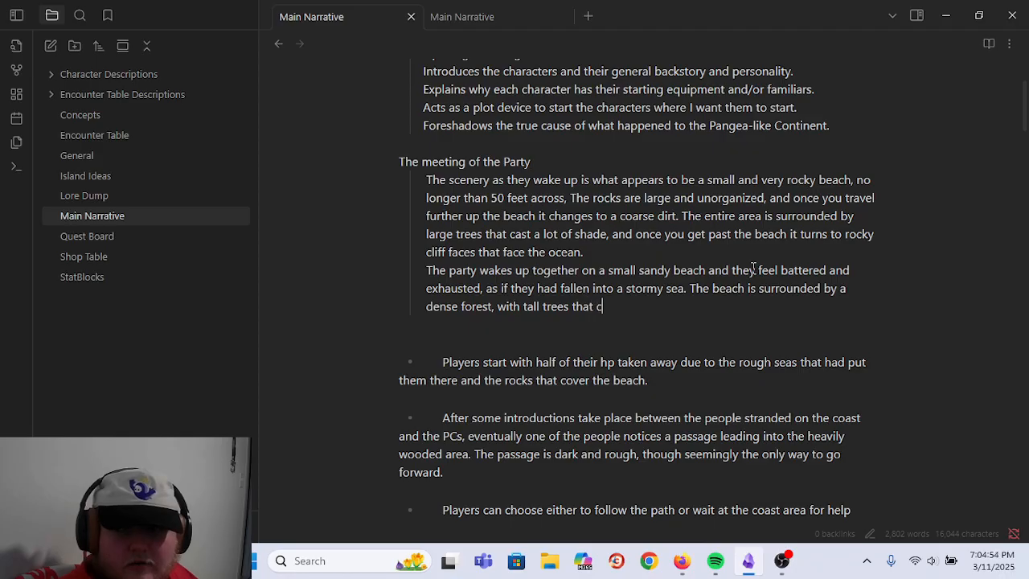
type("ast a lot of shade")
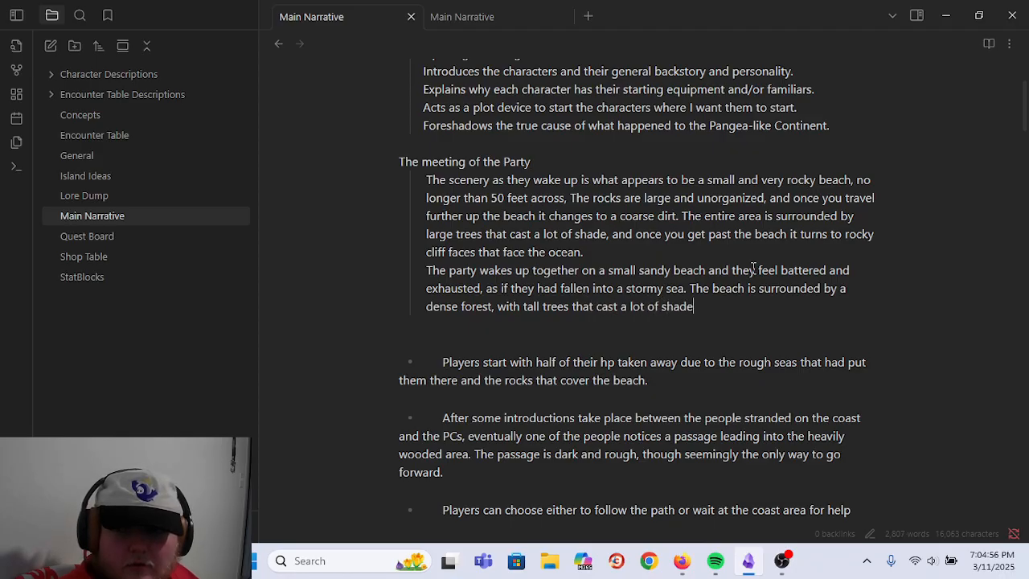
- Replace "lot of shade" at the end of the dense forest sentence with "layer of shade onto the sand."
key("BackSpace")
key("BackSpace")
key("BackSpace")
key("BackSpace")
key("BackSpace")
key("BackSpace")
key("BackSpace")
key("BackSpace")
key("BackSpace")
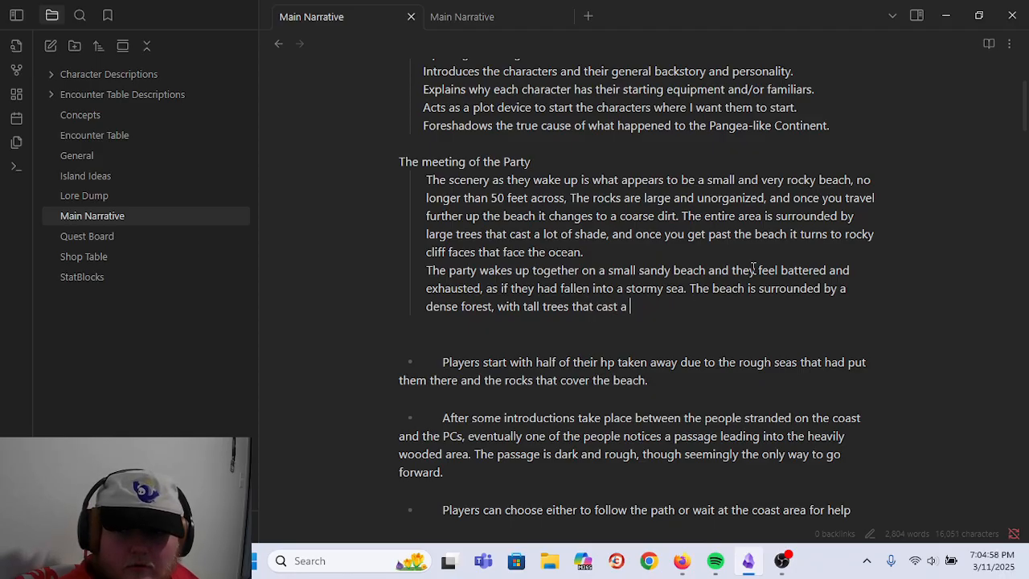
type("la")
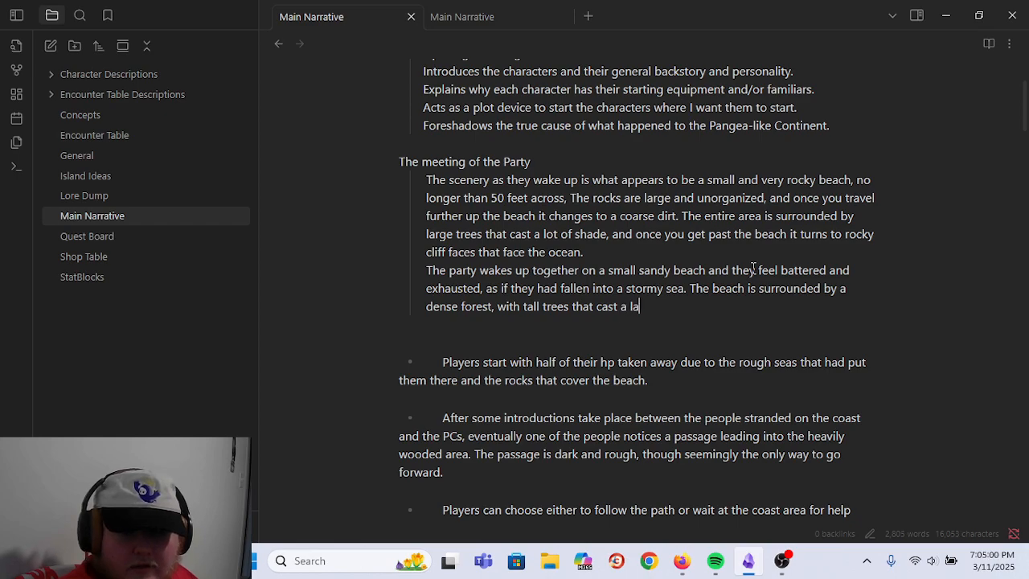
type("yer of shade onto t")
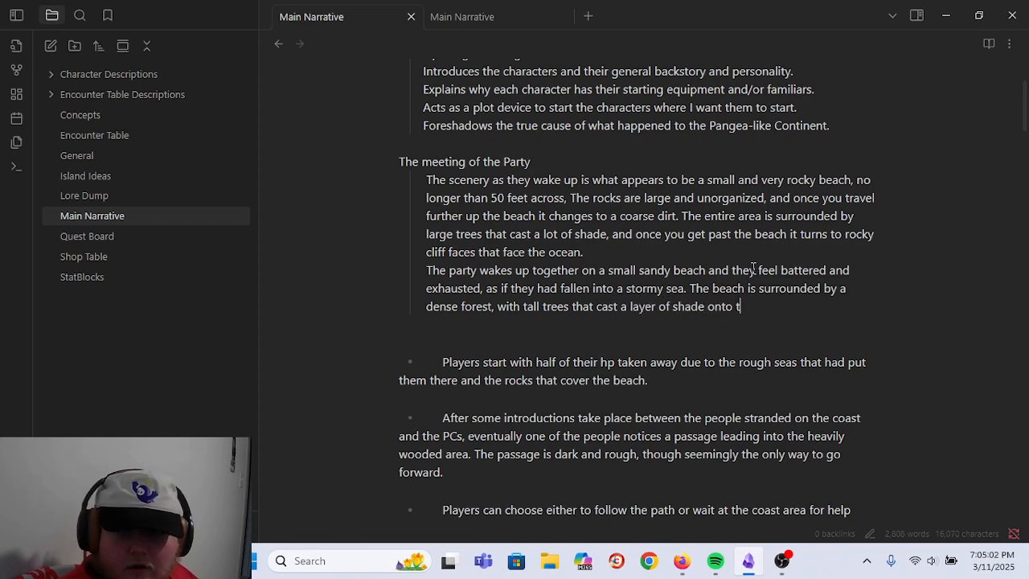
type("he sand.")
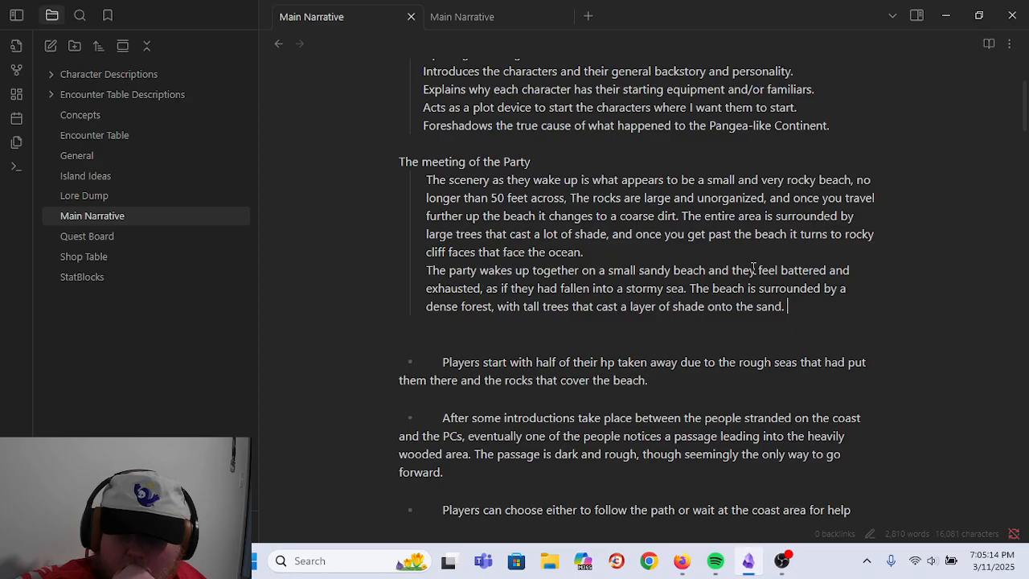
- Add the sentence "On either side of the beach spans a rocky cliff face." after the dense forest sentence
type("past")
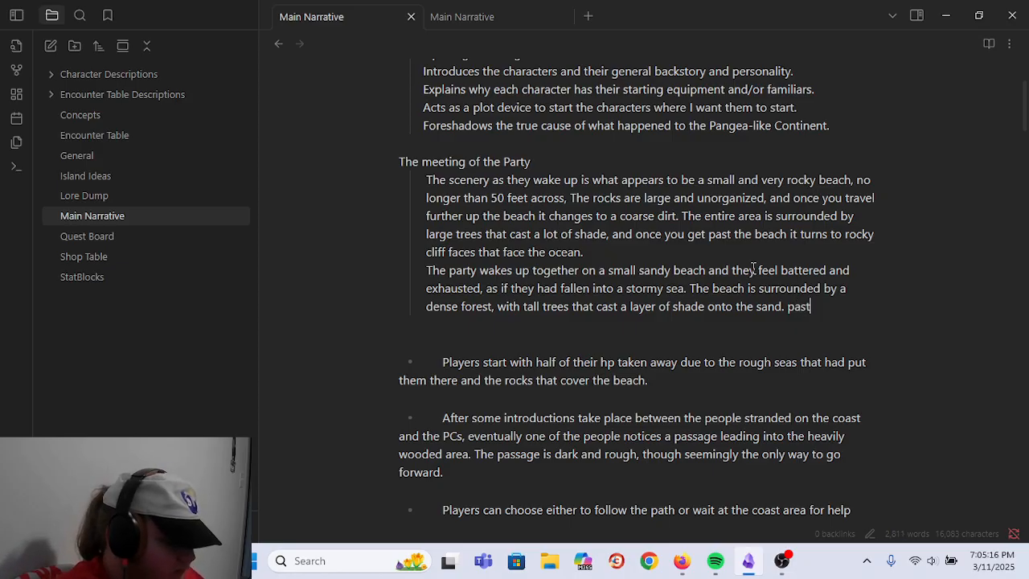
key("BackSpace")
key("BackSpace")
key("BackSpace")
key("BackSpace")
key("BackSpace")
type("On")
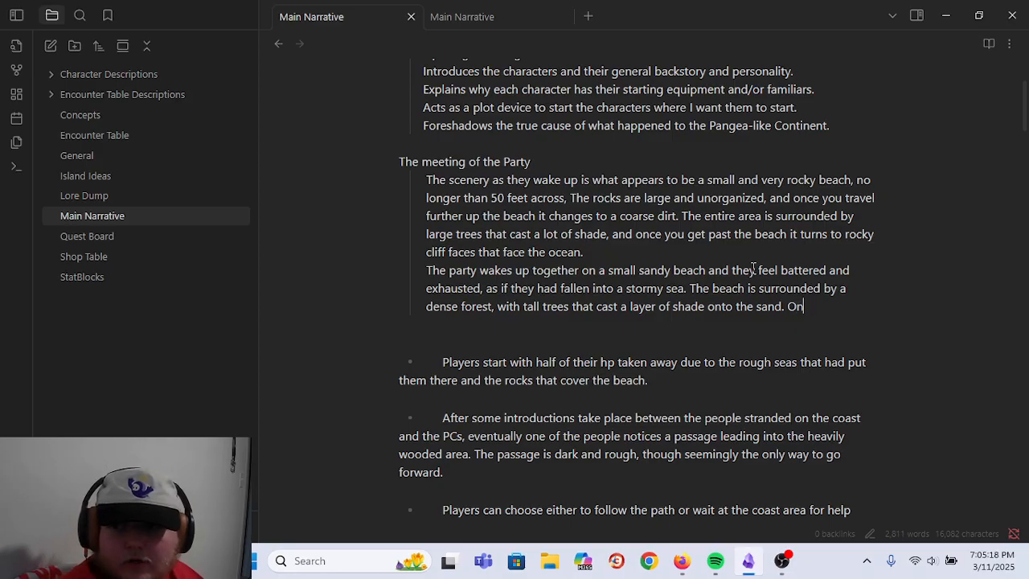
type(" either side of ")
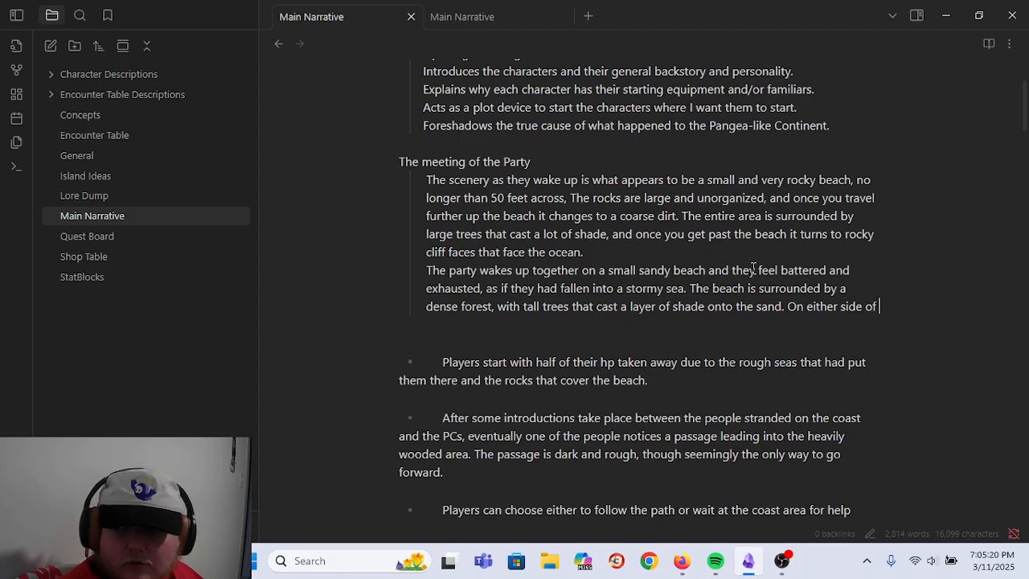
type("the beach")
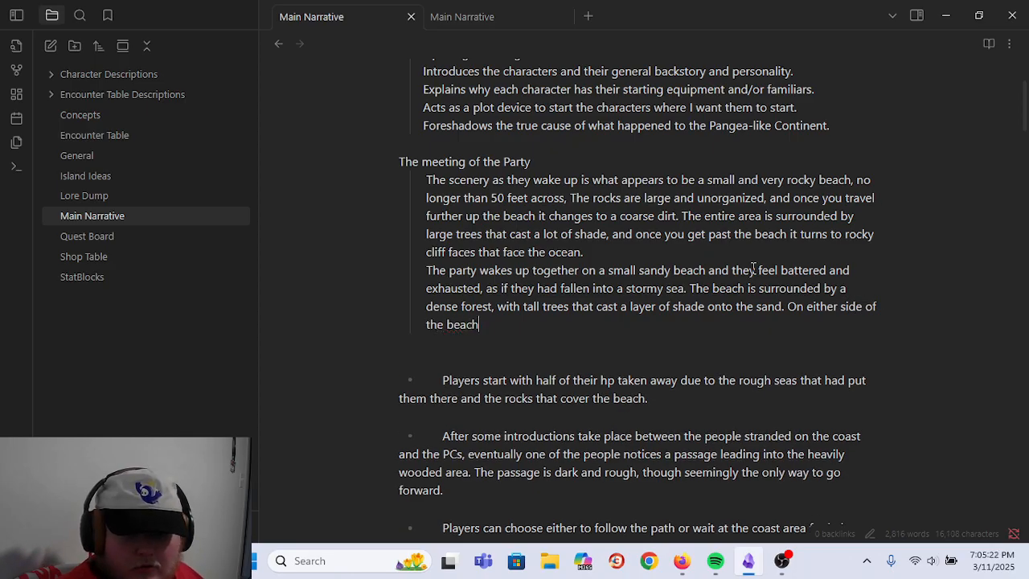
type(" spans a")
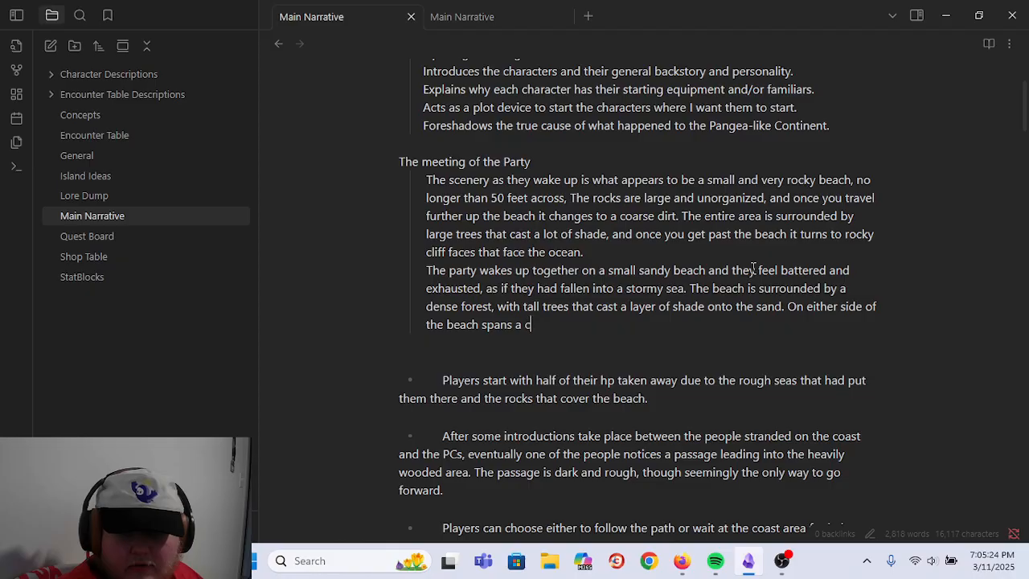
type(" rocky cliffface")
key("BackSpace")
key("BackSpace")
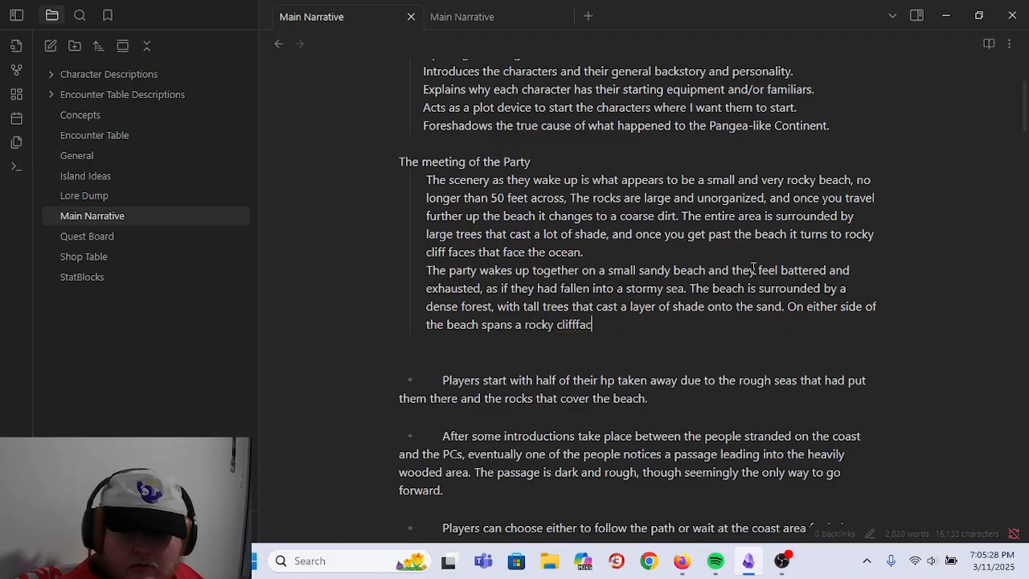
key("BackSpace")
type("face.")
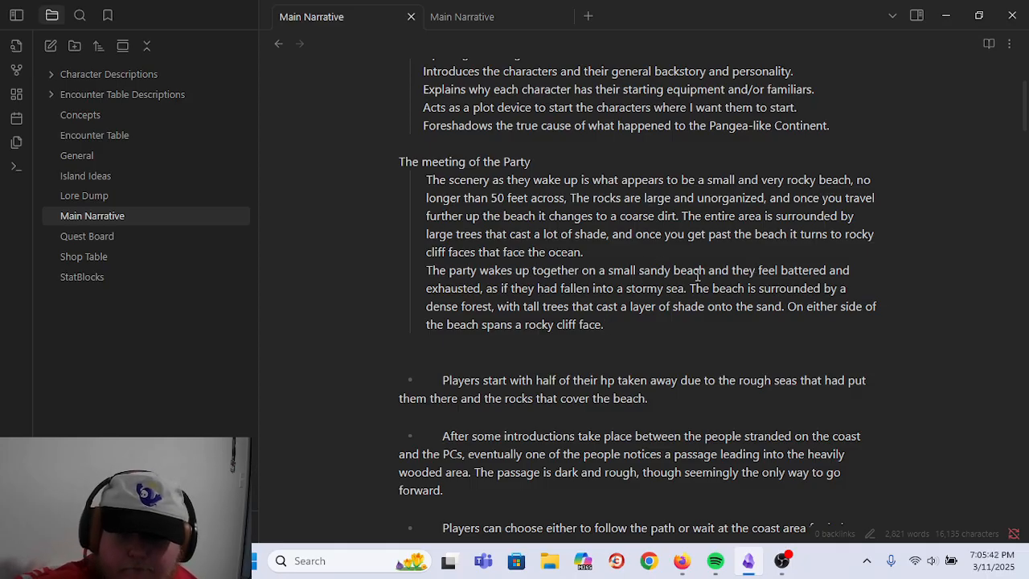
- Delete the old paragraph starting "The scenery as they wake up" and its leftover line under The meeting of the Party
left_click_drag(593, 270, 428, 198)
left_click(609, 254)
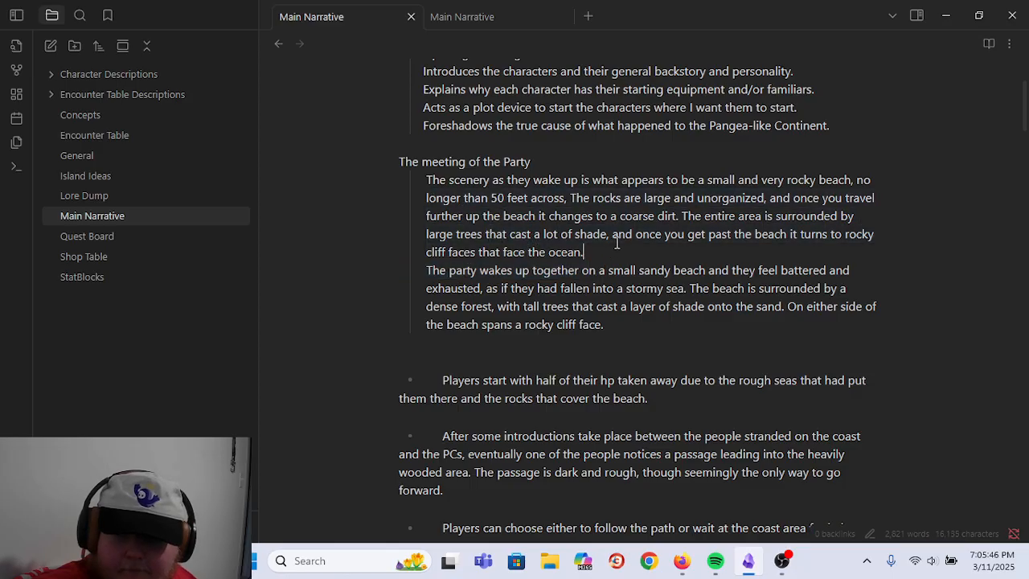
left_click_drag(618, 242, 418, 186)
left_click(615, 261)
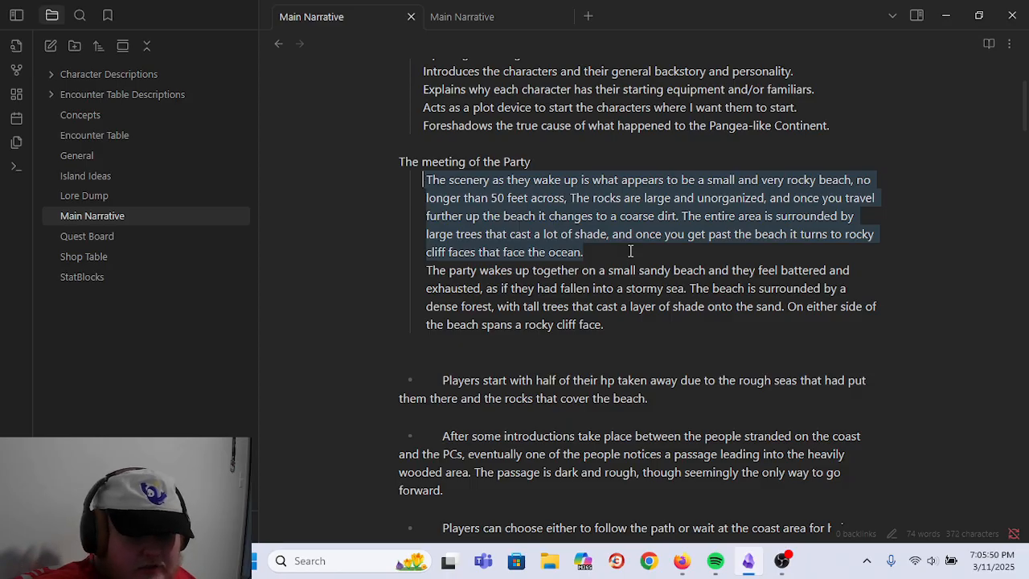
key("BackSpace")
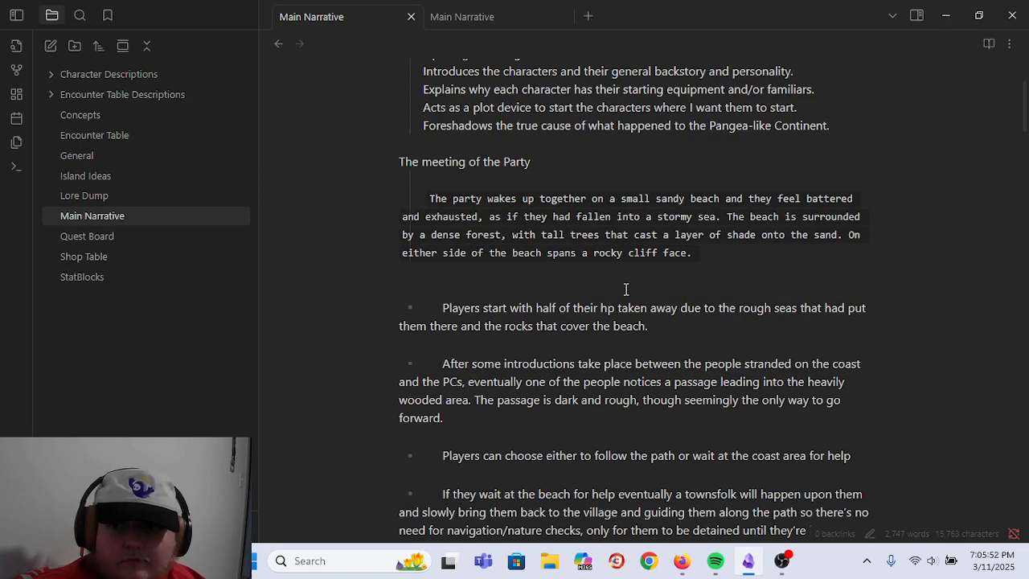
key("BackSpace")
left_click(651, 244)
left_click(654, 232)
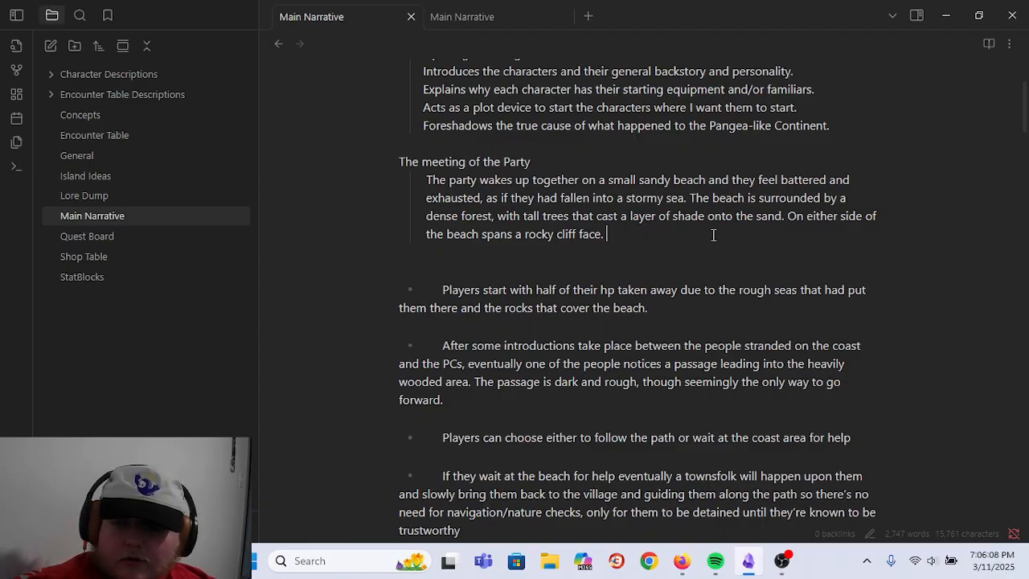
- Start a new indented line below the beach description with "The party wakes up with two other suvivors"
key("Return")
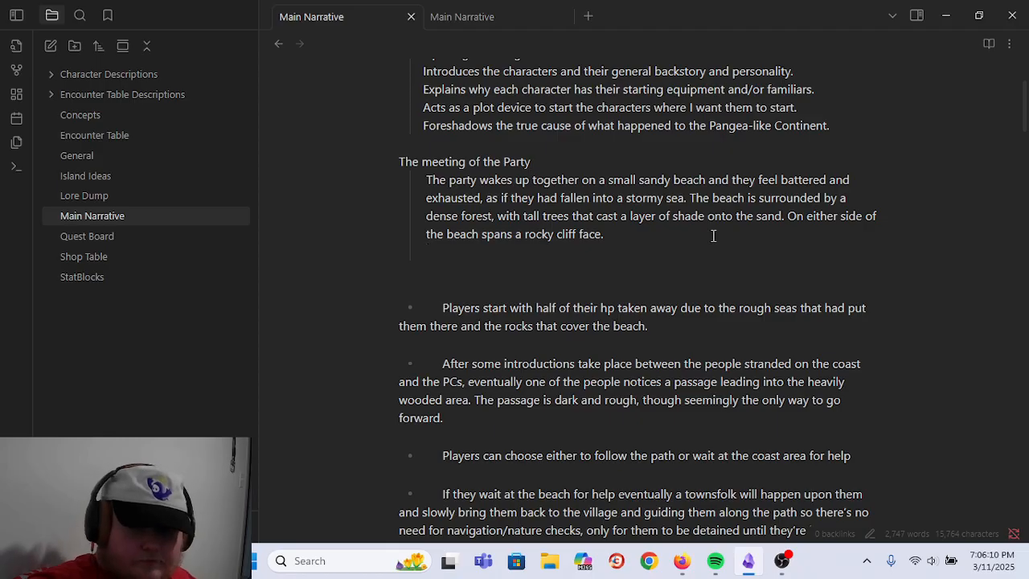
type("The party ")
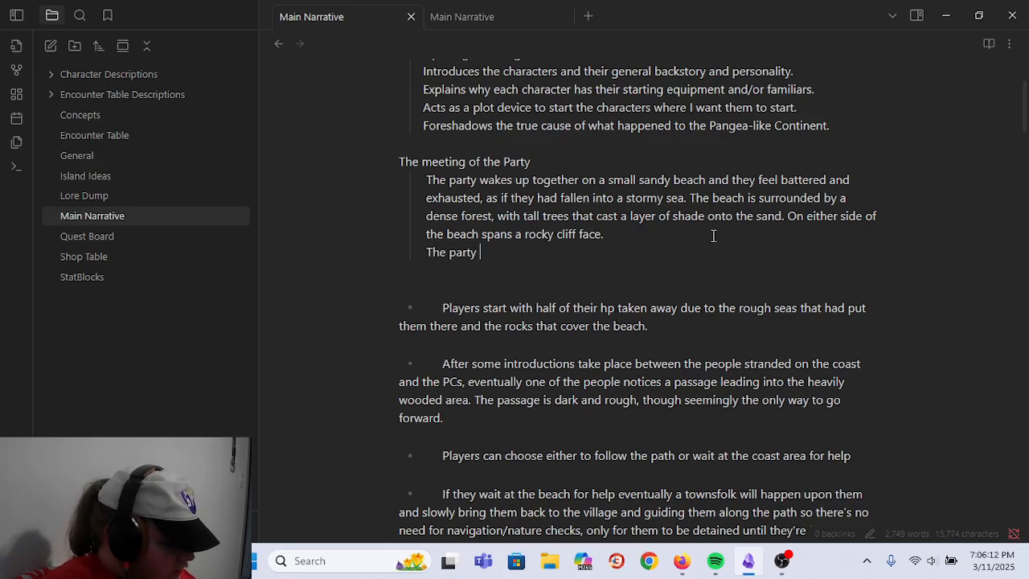
type("wakes up with two ")
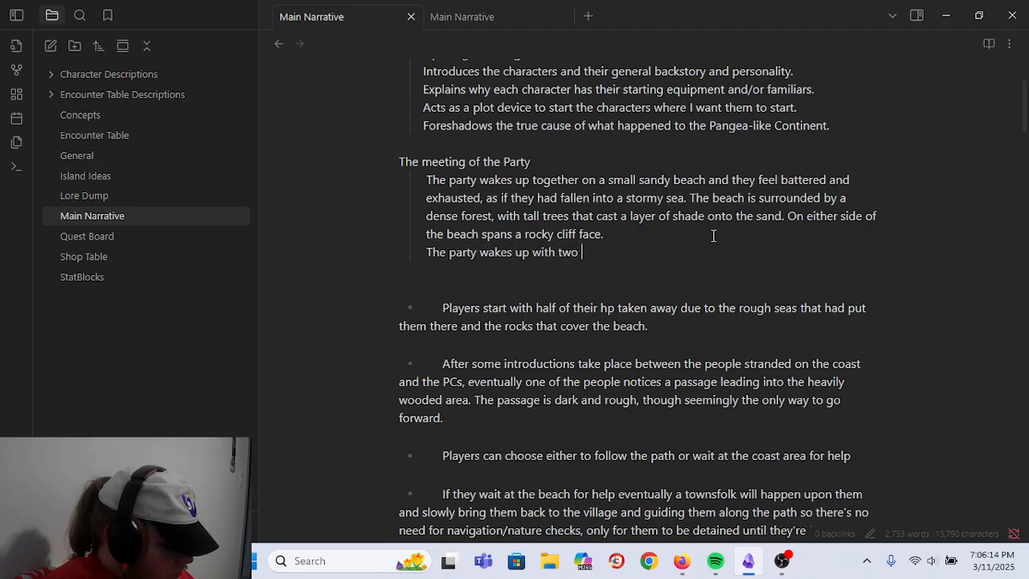
type("other suvivors")
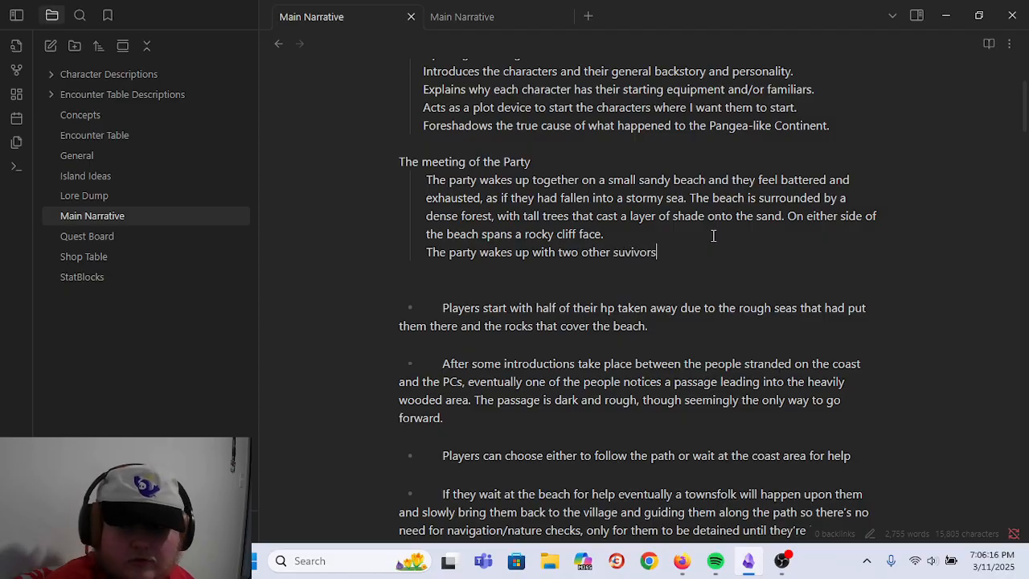
- Add placeholders for the two survivors' names to the new line, written as ", (balnk) and (blank)"
type(", BLAN")
key("BackSpace")
key("BackSpace")
key("BackSpace")
key("BackSpace")
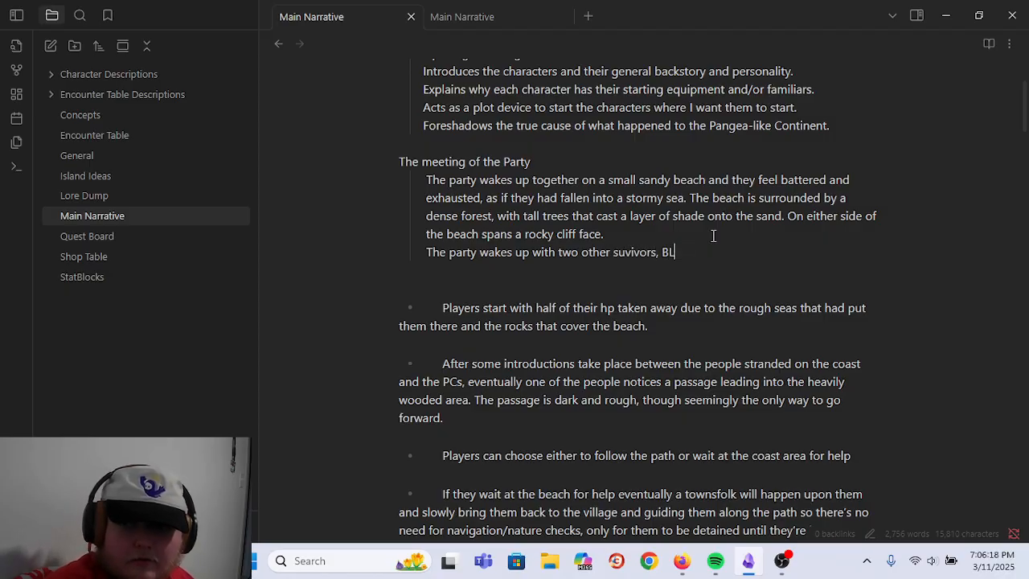
type("{")
key("BackSpace")
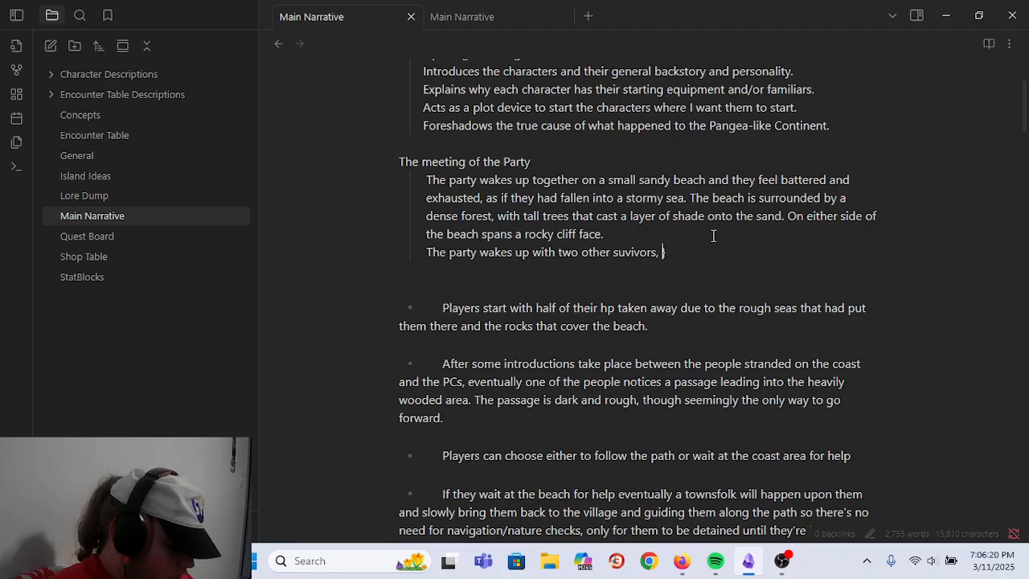
type("(balnk")
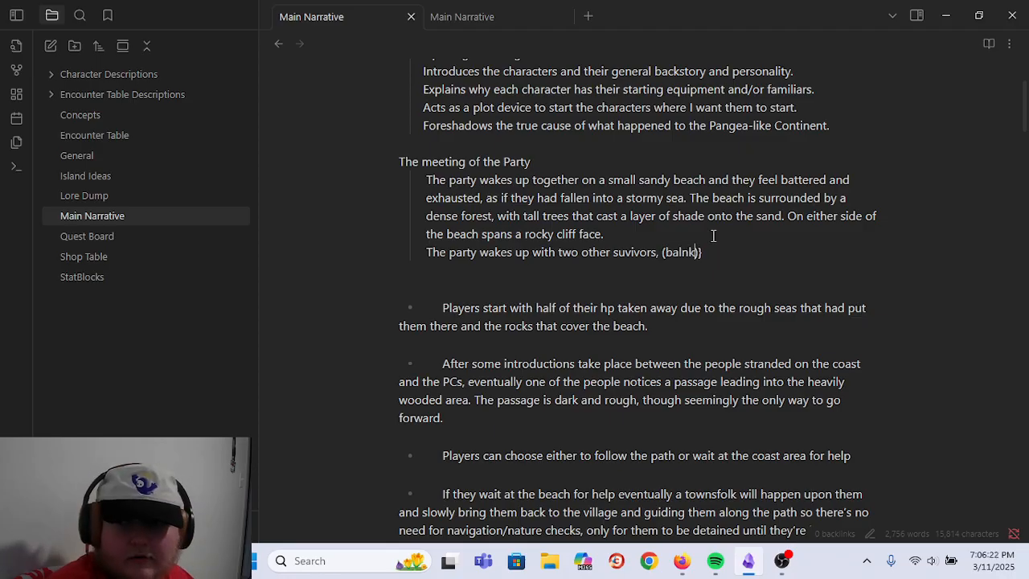
key("BackSpace")
key("Right")
key("Right")
key("BackSpace")
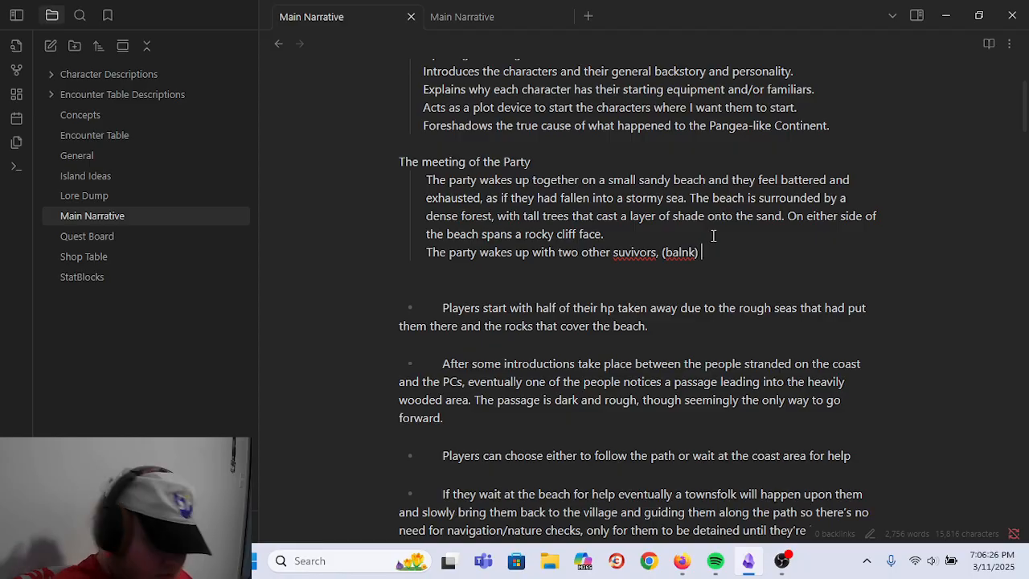
type("and (")
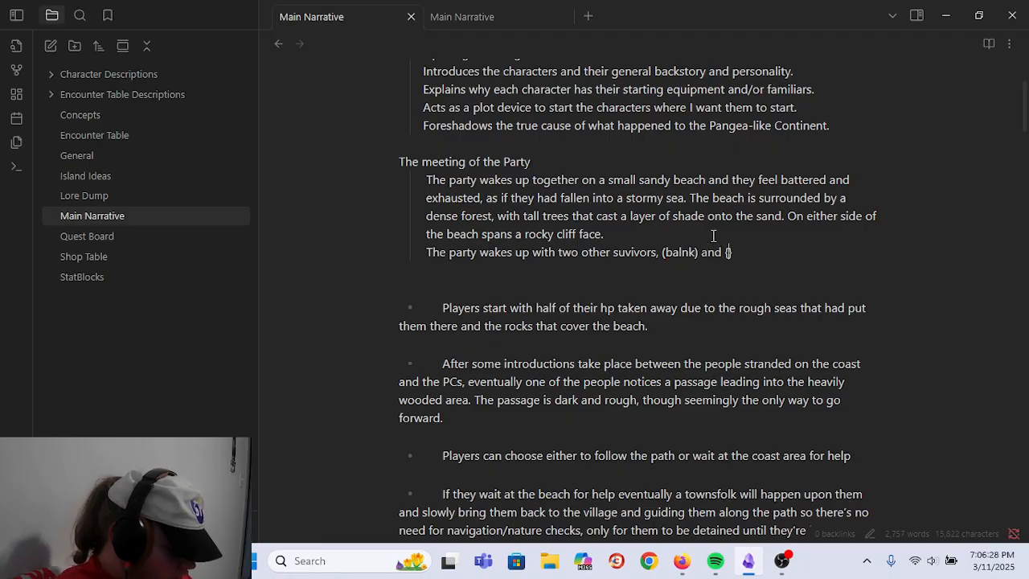
key("BackSpace")
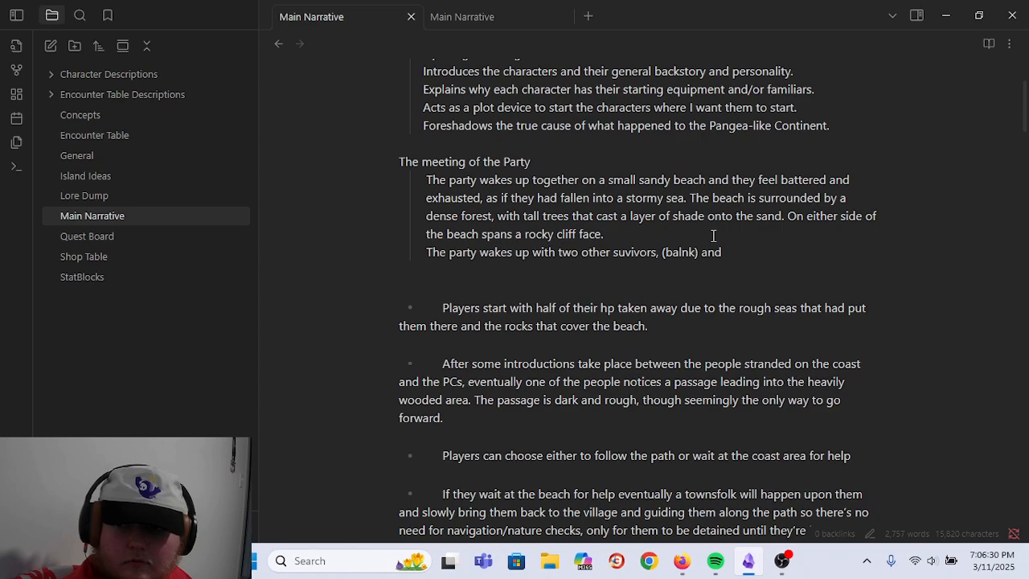
type("(blank)")
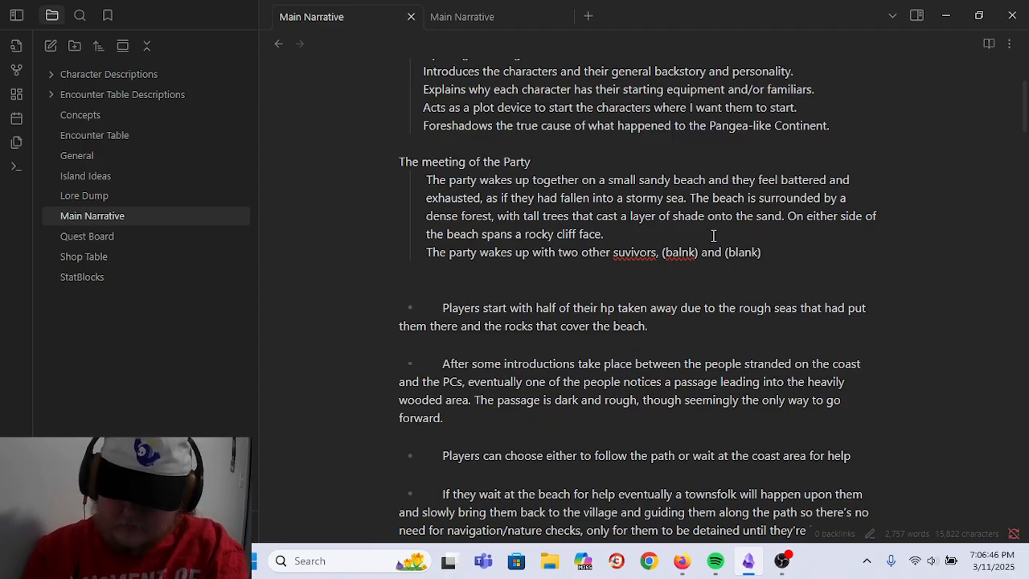
- Complete the survivors line after the name placeholders with ", an elderly couple that are still unconcious but seem generally unharmed."
key("BackSpace")
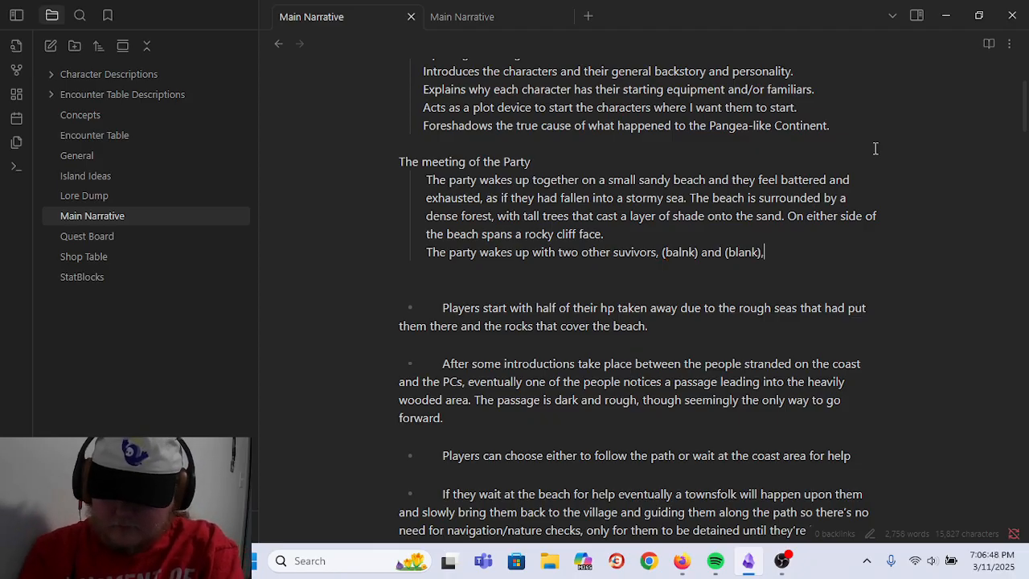
type(", an elderly cou")
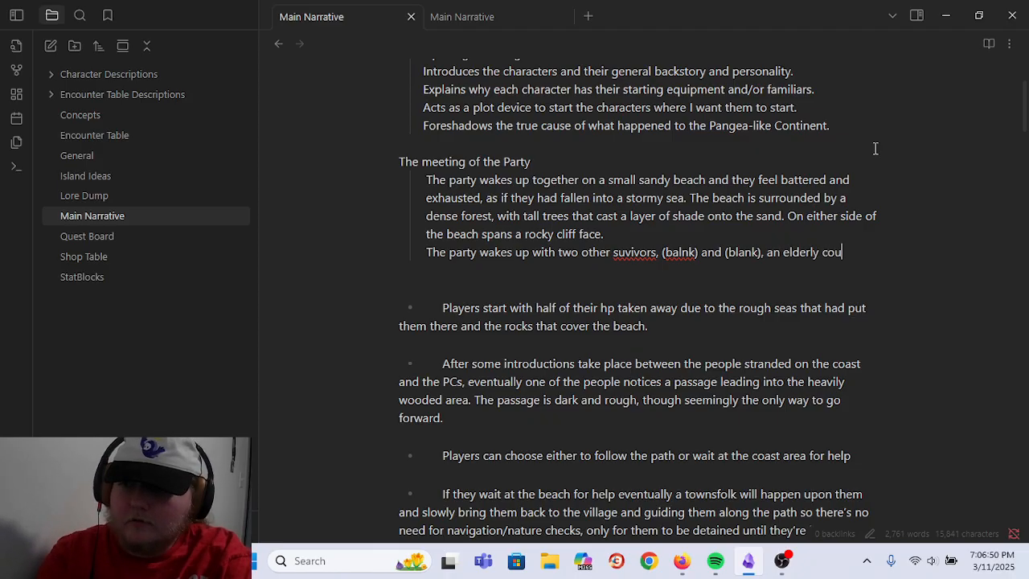
type("ple that are s")
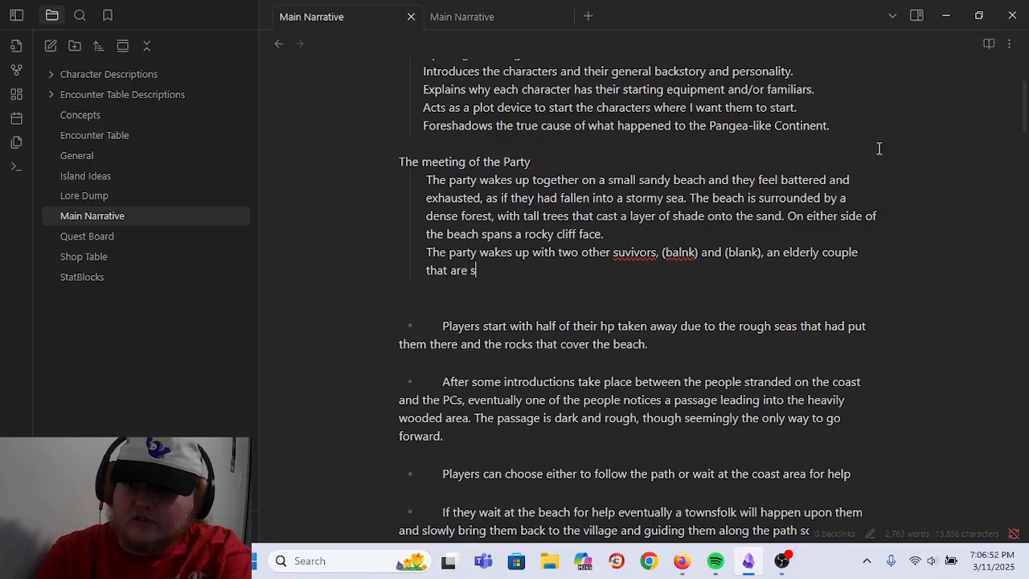
type("till unconcio")
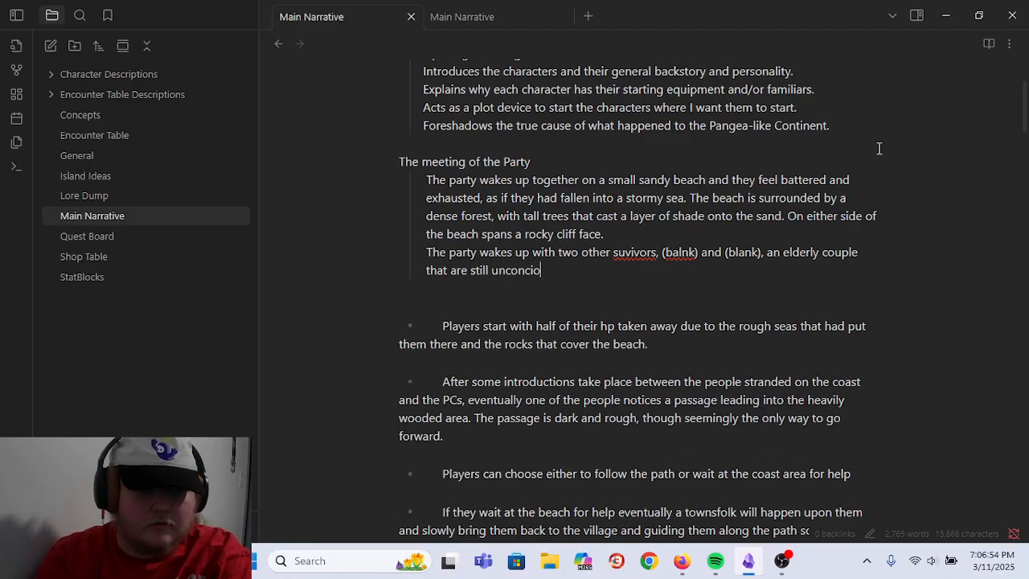
type("us but seem gen")
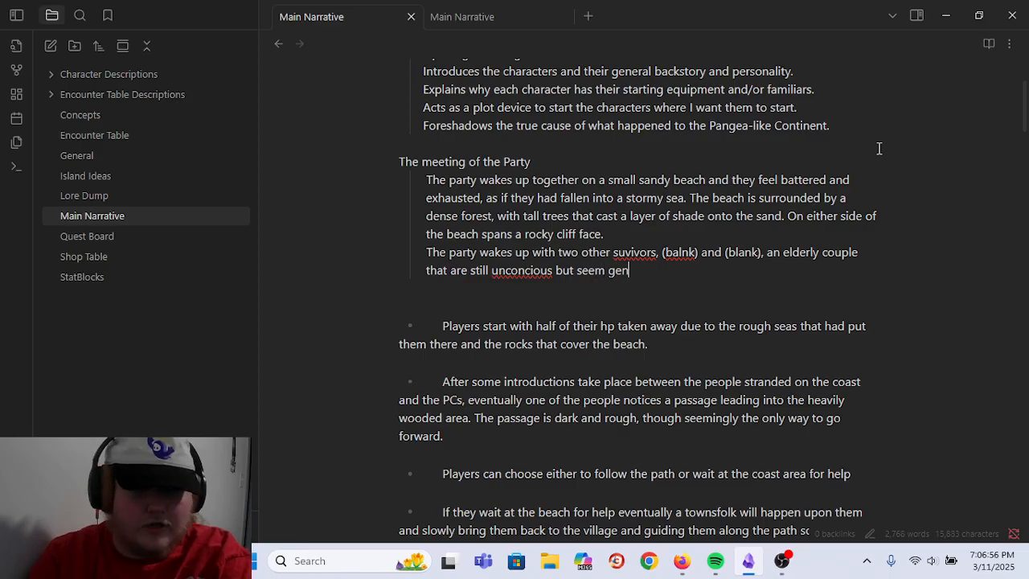
type("erally unharmed.")
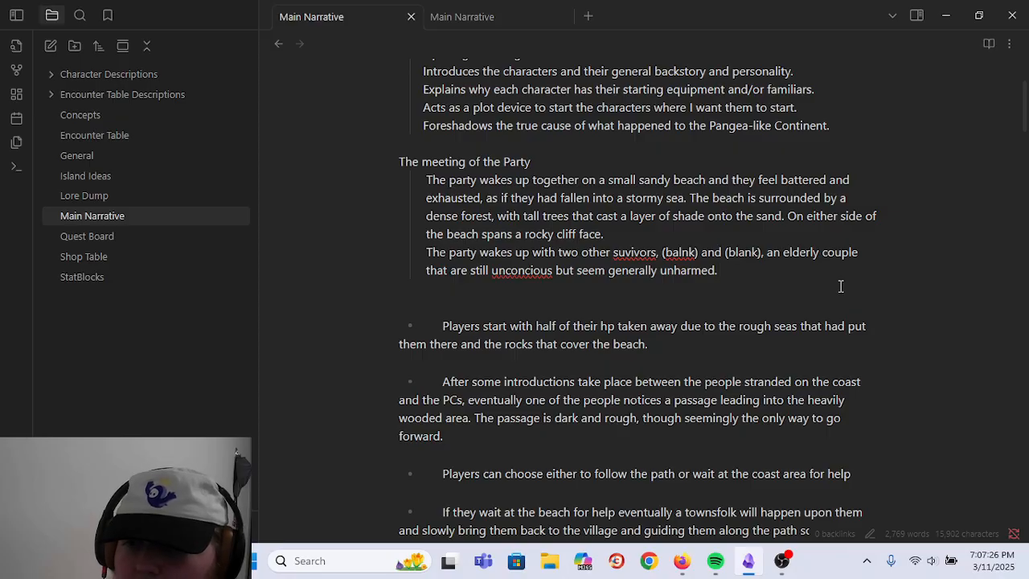
- Correct the misspelled words in the survivors line to "unconscious" and "survivors" using the spelling suggestions
right_click(518, 266)
left_click(592, 13)
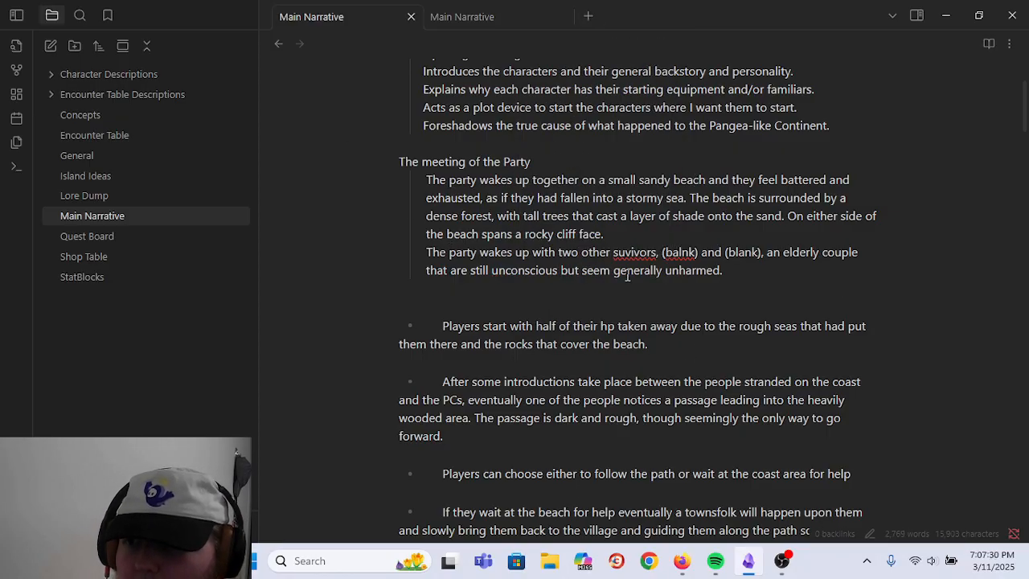
right_click(647, 252)
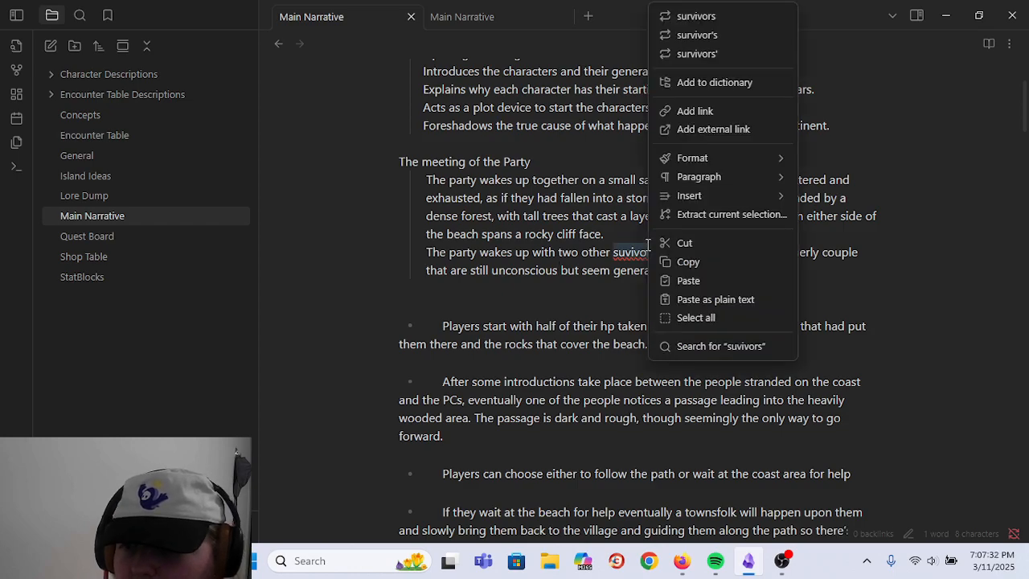
left_click(731, 16)
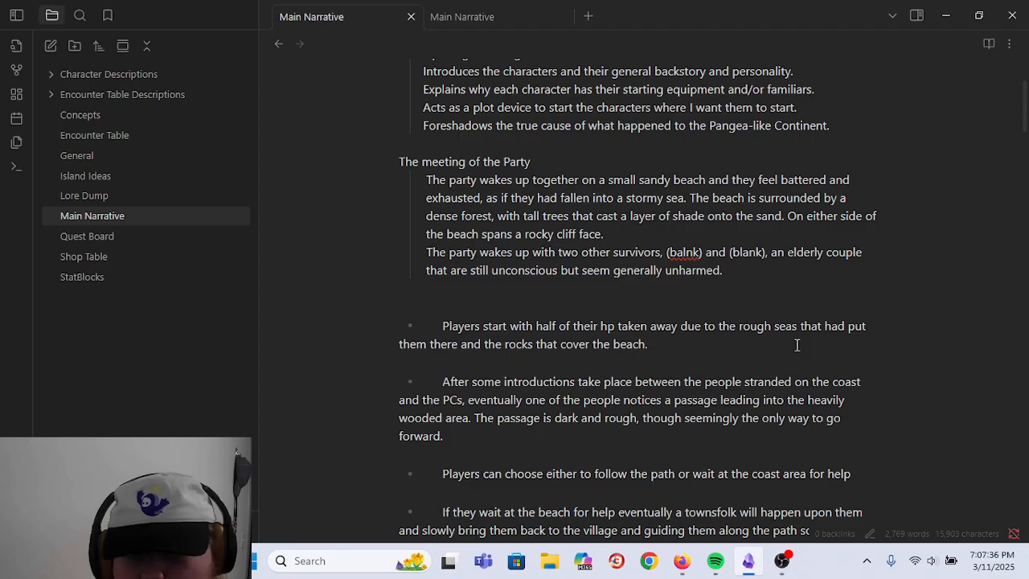
left_click(712, 286)
left_click(759, 270)
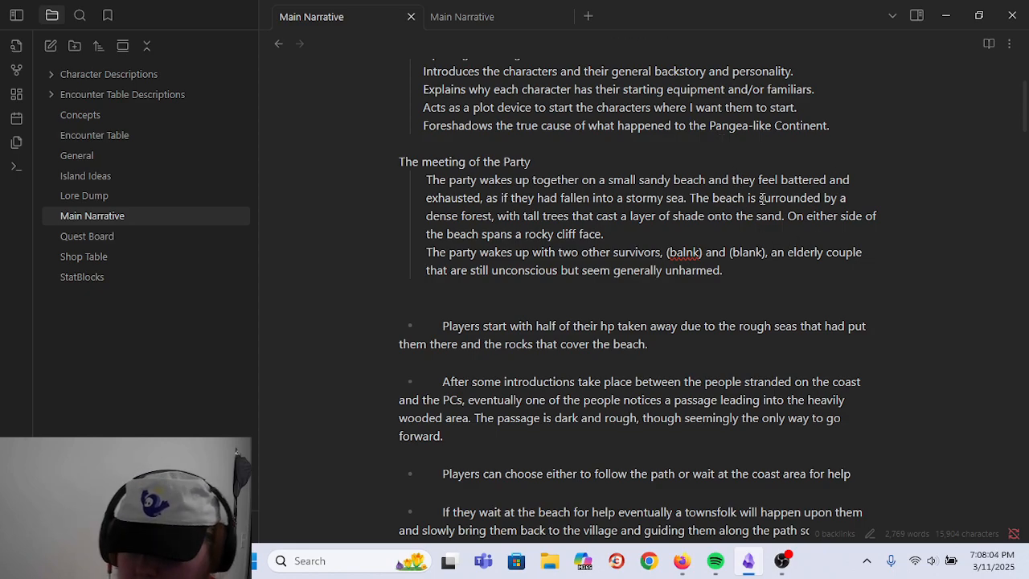
- Split the opening beach sentence in two so it reads "on a small sandy beach. They feel battered and exhausted"
key("BackSpace")
key("BackSpace")
key("BackSpace")
key("BackSpace")
key("BackSpace")
key("BackSpace")
type(". T")
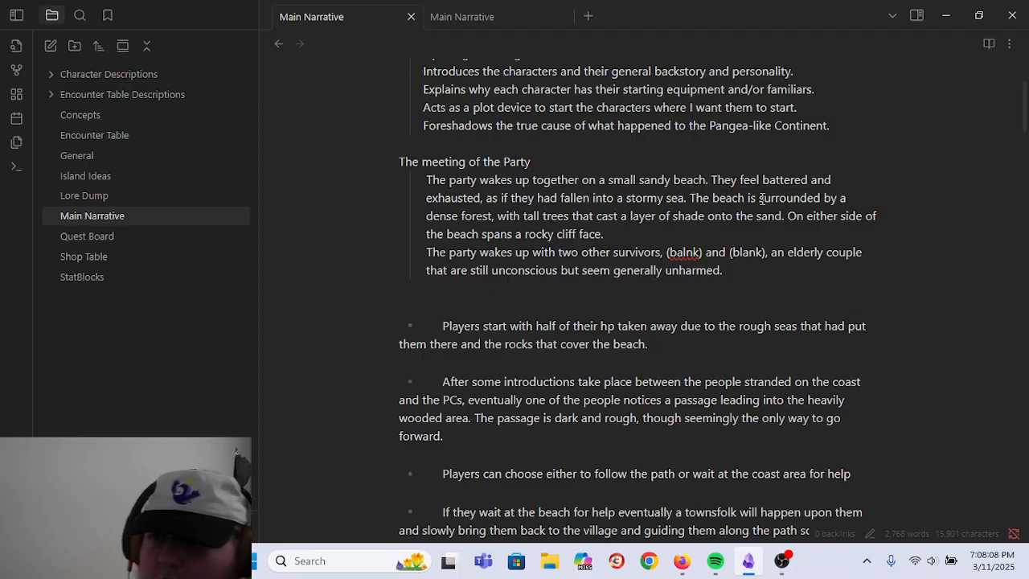
- Start a new line nested one level deeper below the survivors description
key("Down")
key("Down")
key("Down")
key("Down")
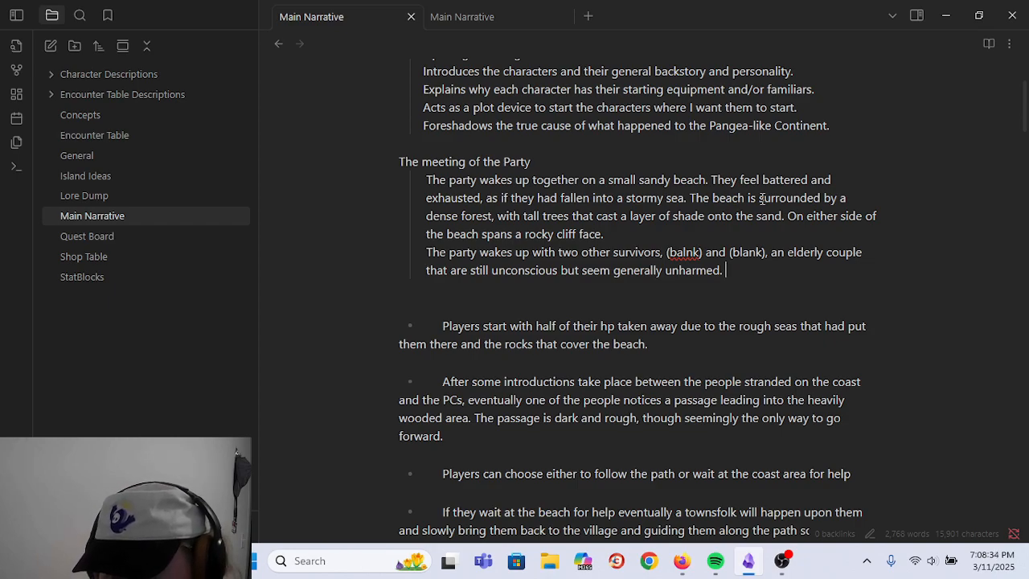
key("Return")
key("Tab")
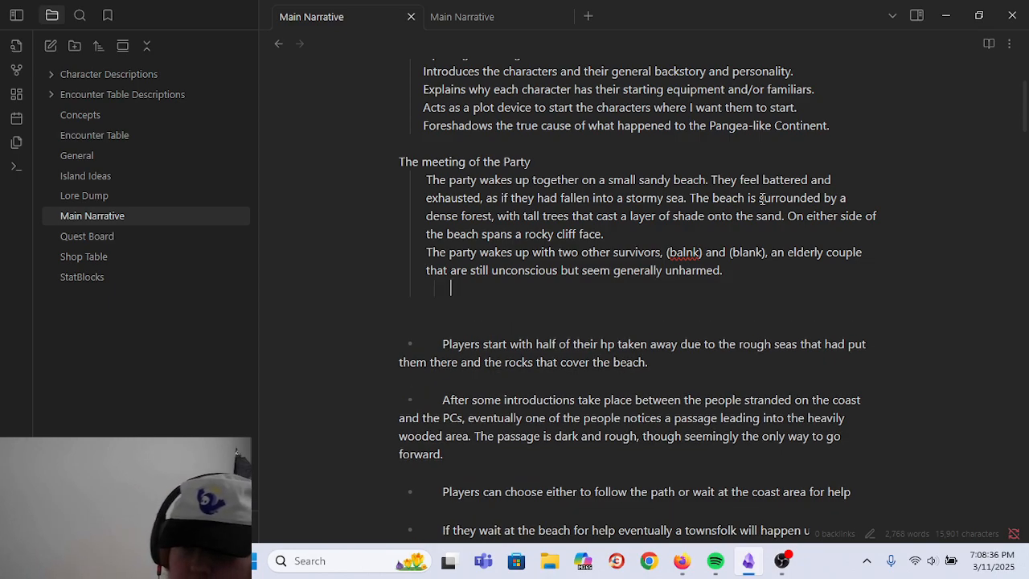
type("All they reme")
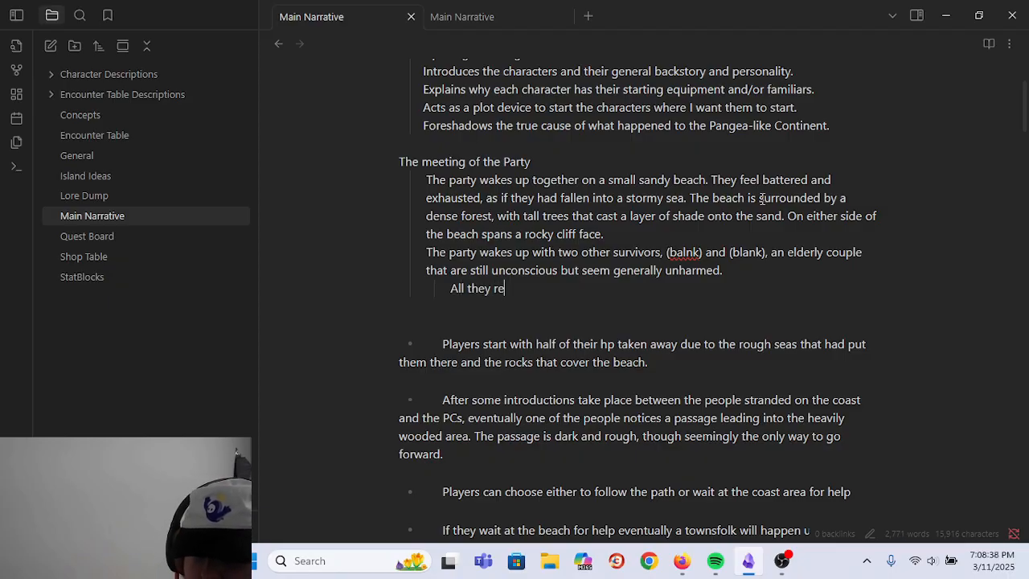
key("BackSpace")
key("BackSpace")
key("BackSpace")
key("BackSpace")
key("BackSpace")
key("BackSpace")
key("BackSpace")
key("BackSpace")
key("BackSpace")
key("BackSpace")
key("BackSpace")
key("BackSpace")
key("BackSpace")
- Write "If they wake up, all the couple remembers is going to sleep and then waking up here, and nothing else." on the nested line
type("IF the")
key("BackSpace")
key("BackSpace")
key("BackSpace")
key("BackSpace")
key("BackSpace")
type("f they wake u")
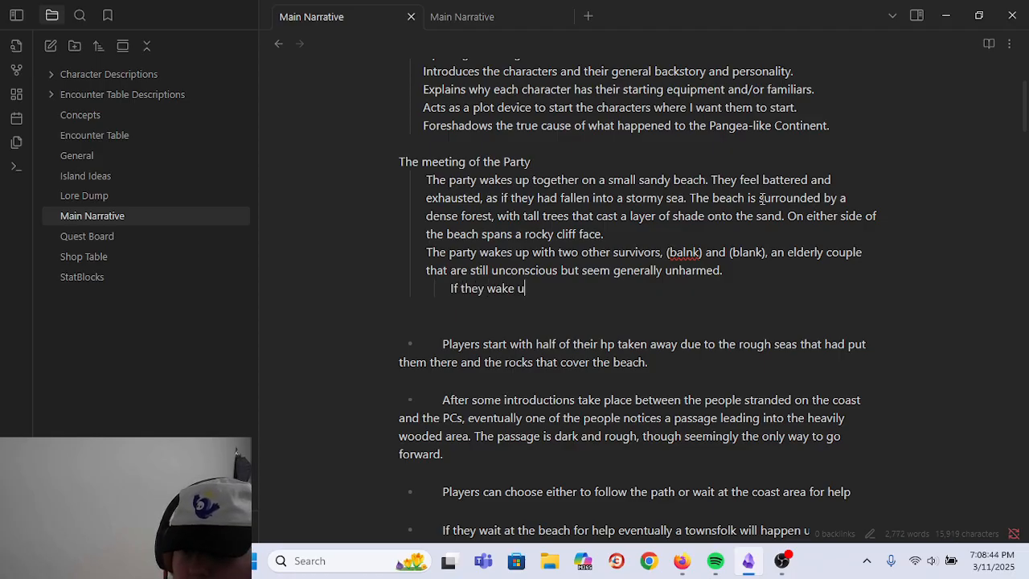
type("p, all the cou")
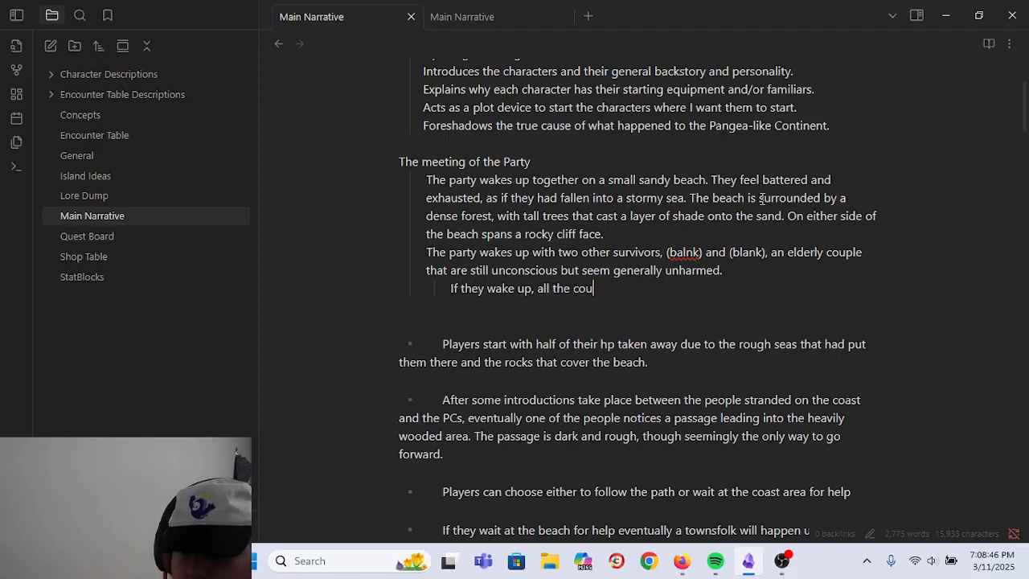
type("ple remembers ")
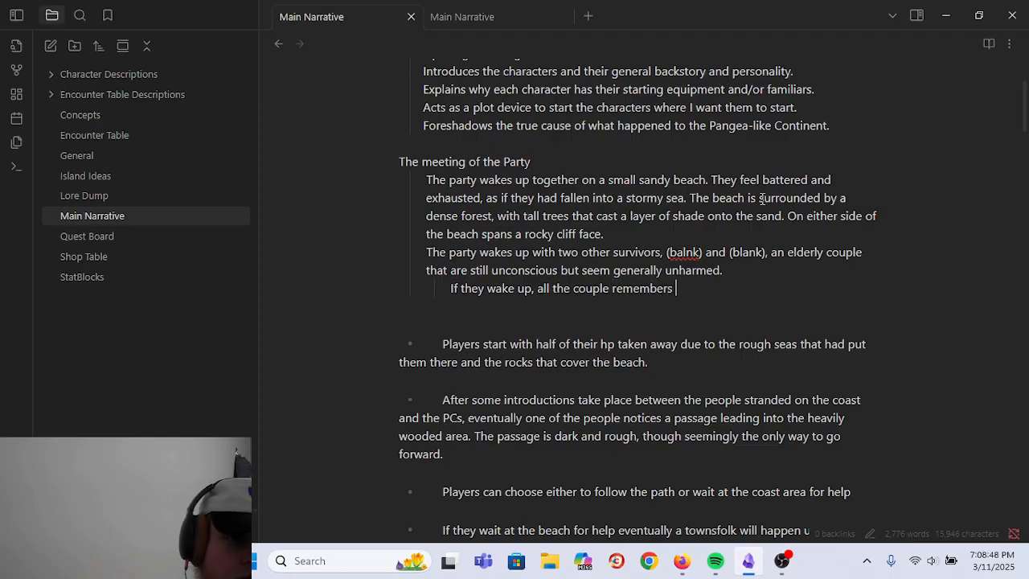
type("is going to sleep ")
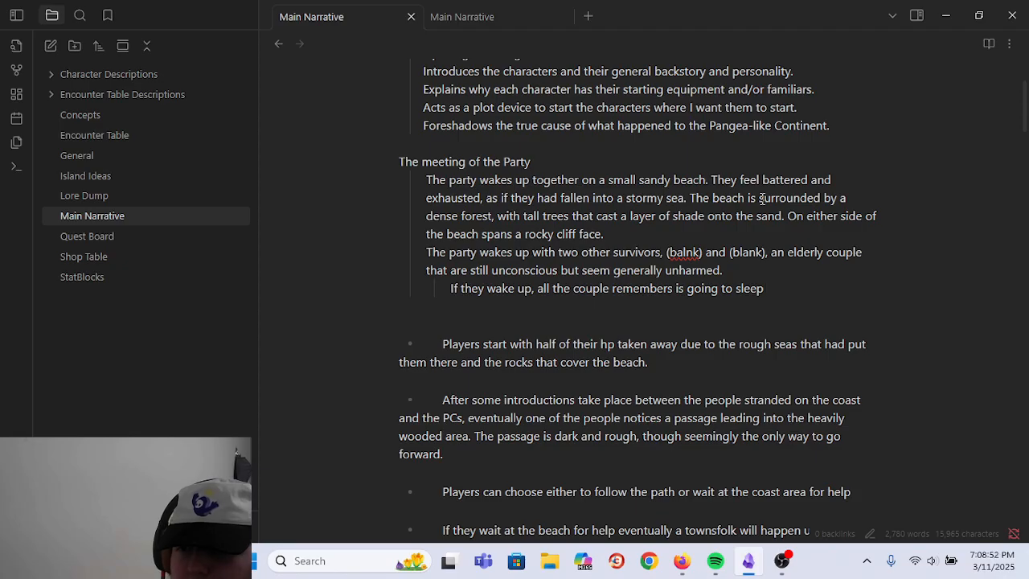
type("and then waking up here, and nothing else.")
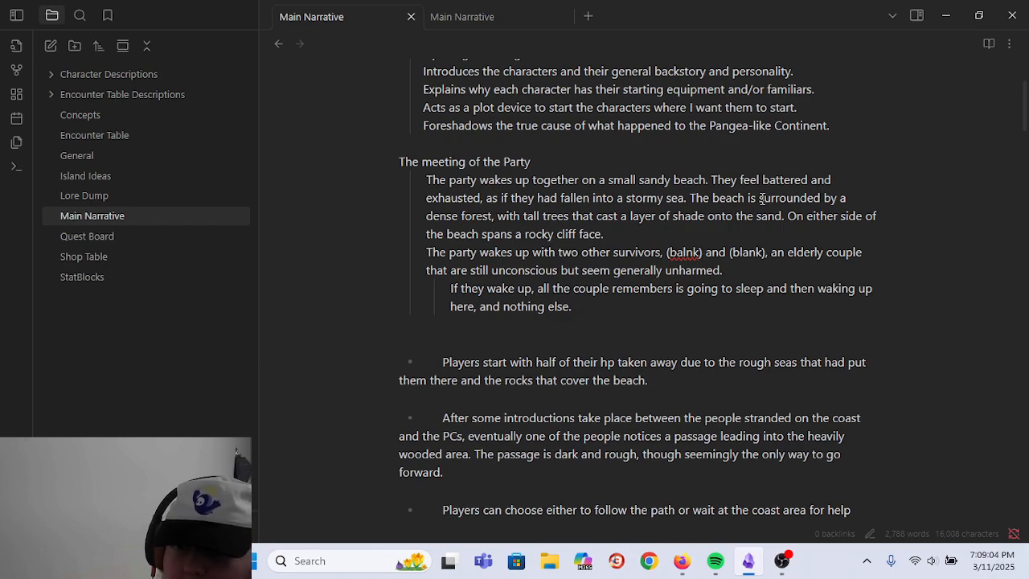
- Extend the couple's memory sentence with ", on the same day that the party members were also" in place of its full stop
type(" ,")
type("the s")
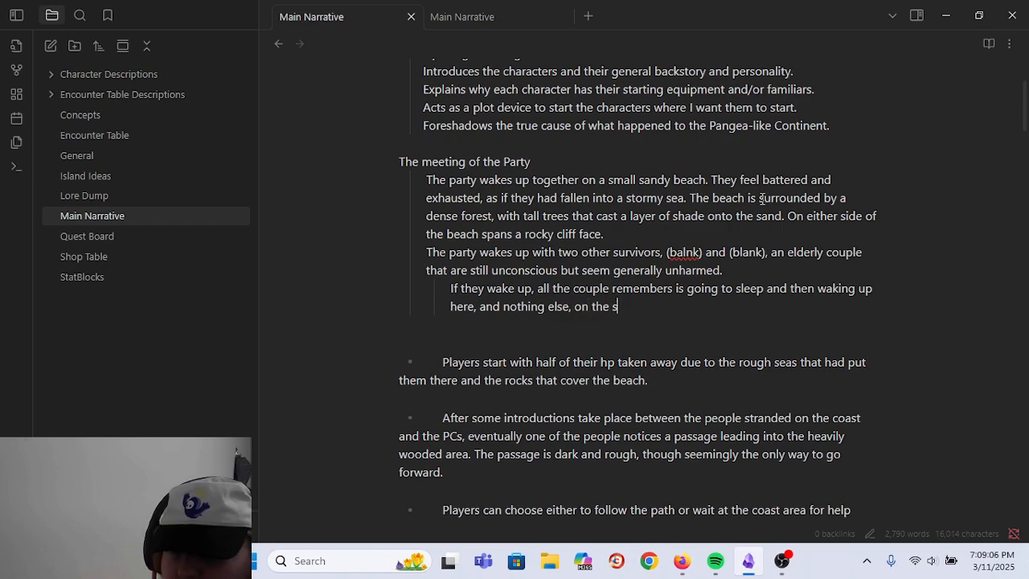
type("ame day that the part was ")
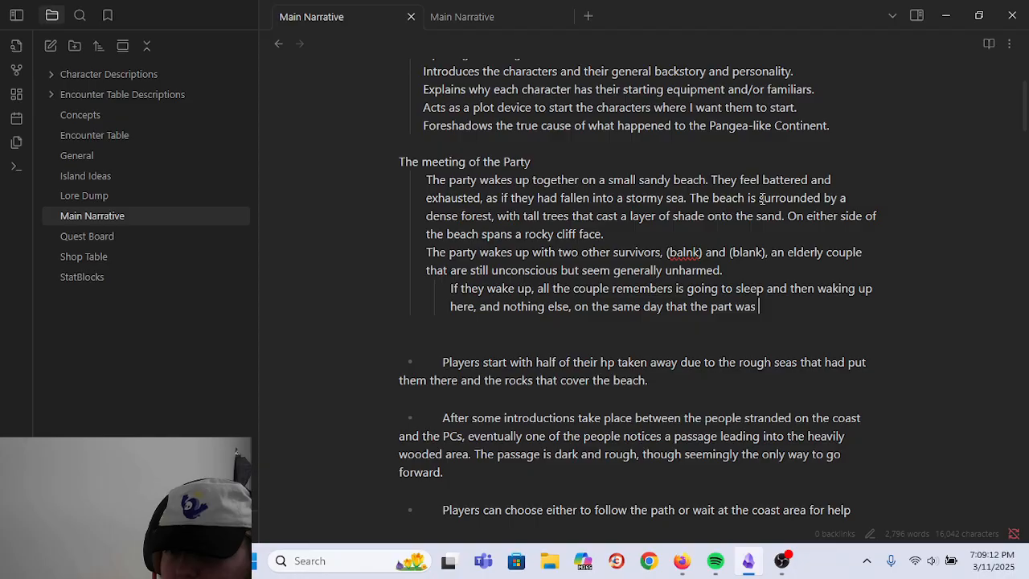
type("tak")
key("BackSpace")
key("BackSpace")
key("BackSpace")
key("BackSpace")
key("BackSpace")
key("BackSpace")
key("BackSpace")
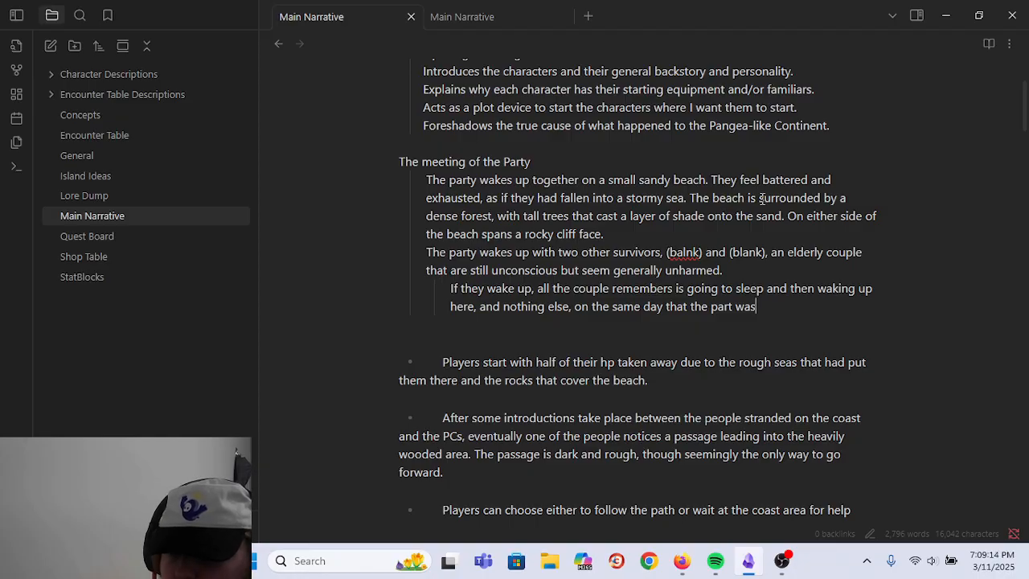
key("BackSpace")
type("y")
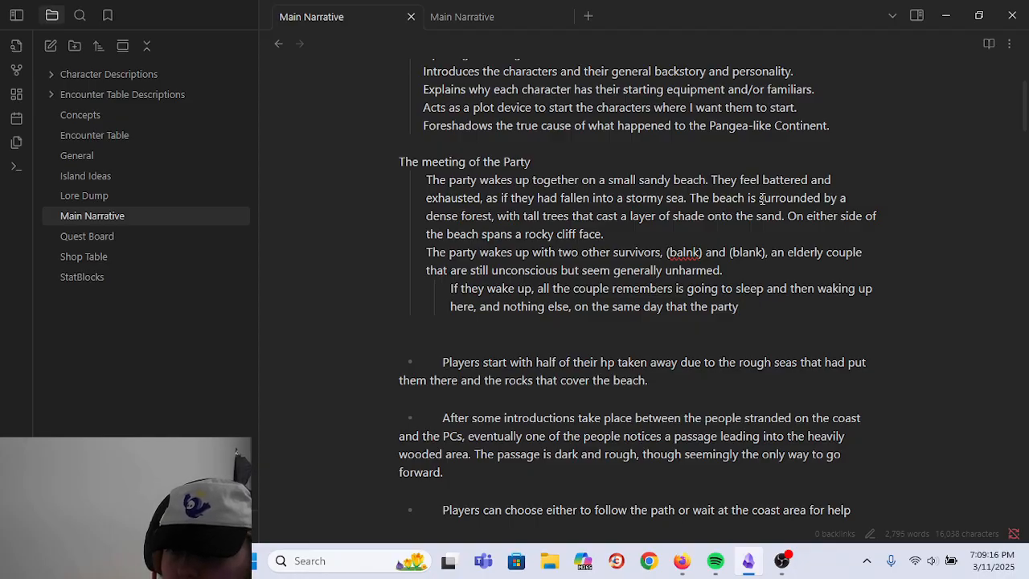
key("BackSpace")
key("BackSpace")
key("BackSpace")
key("BackSpace")
type("par")
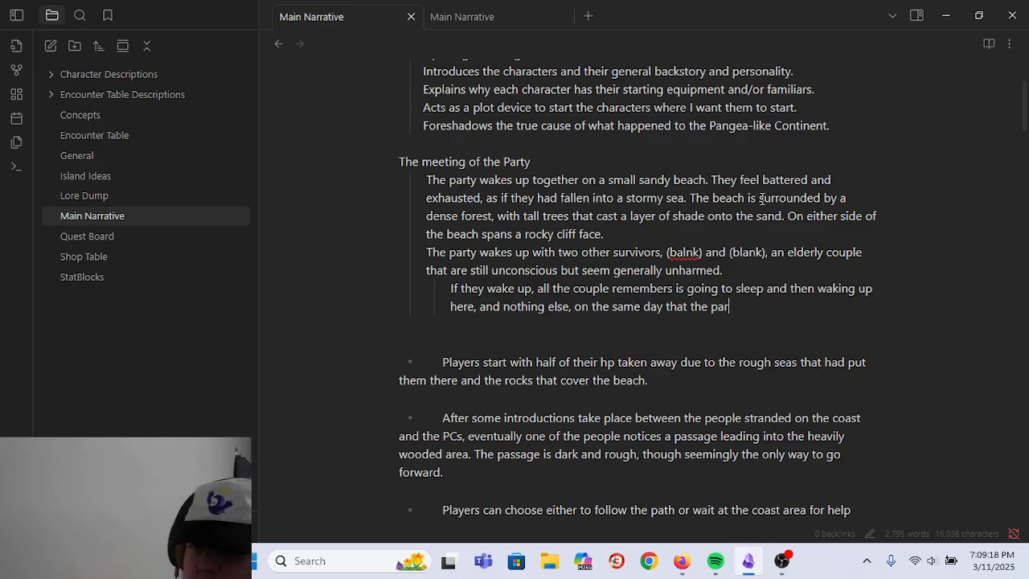
type("ty members were also")
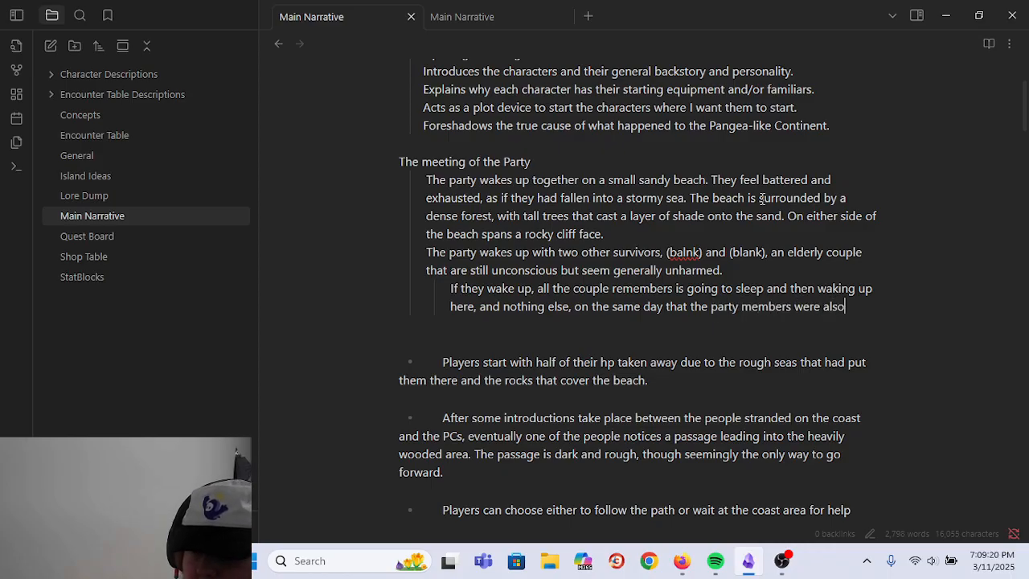
- Finish the couple's memory sentence with the word "separated."
type(" taken on")
key("BackSpace")
key("BackSpace")
key("BackSpace")
key("BackSpace")
key("BackSpace")
key("BackSpace")
key("BackSpace")
key("BackSpace")
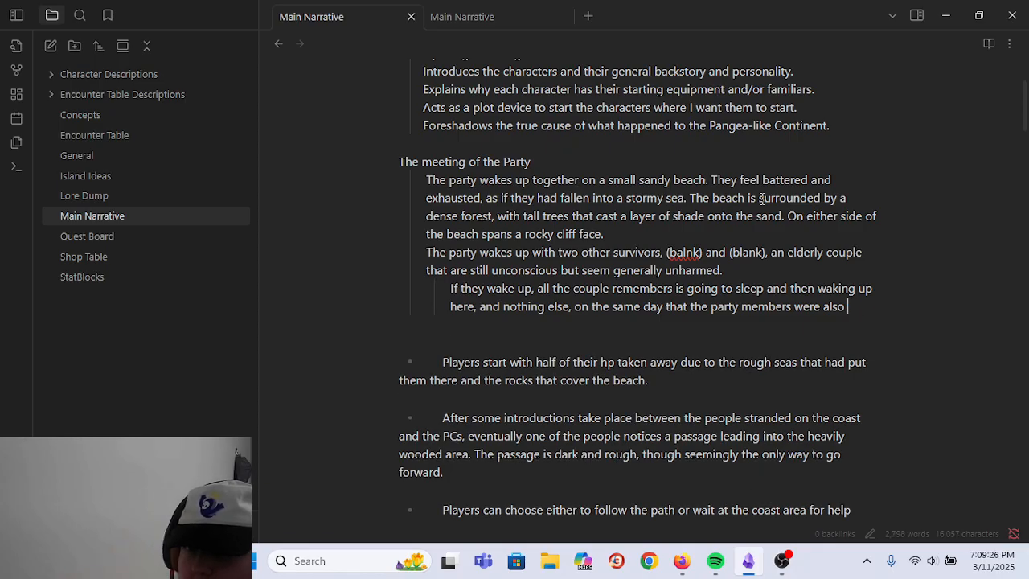
type("separated.")
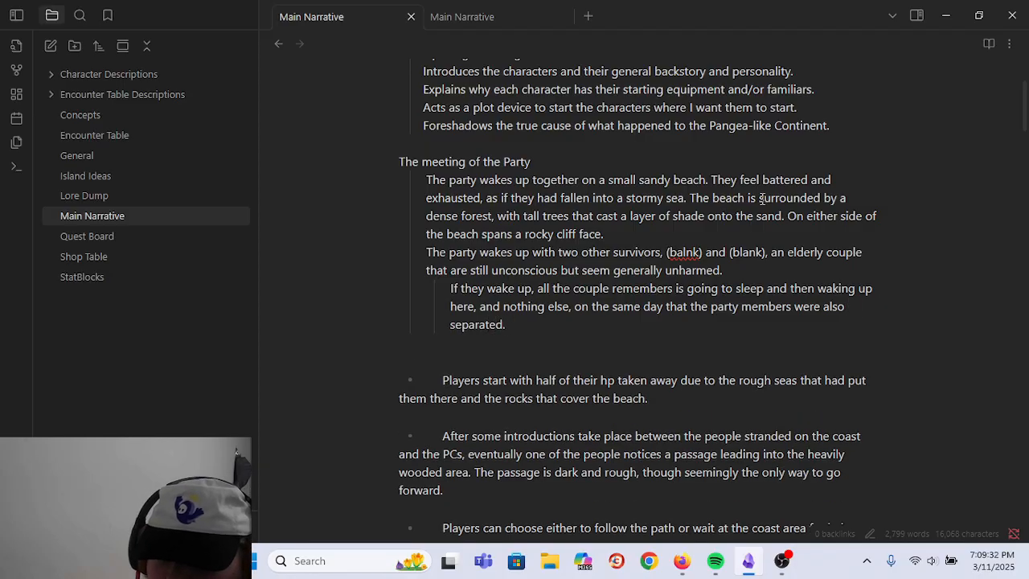
- Delete the old "Players start with half of their hp" bullet and an extra blank line below the new notes
scroll(704, 370, "down", 2)
left_click_drag(675, 324, 285, 272)
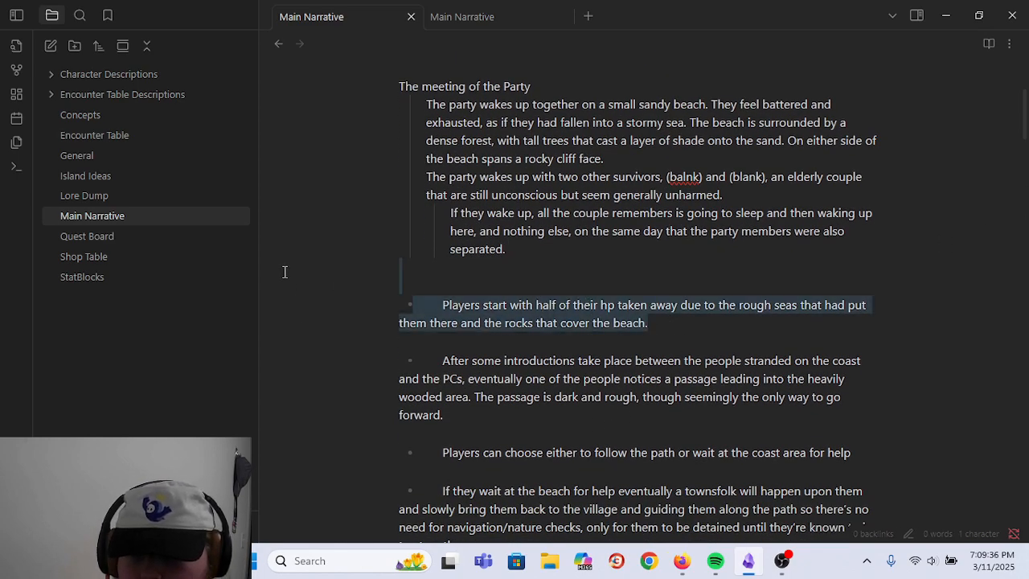
key("BackSpace")
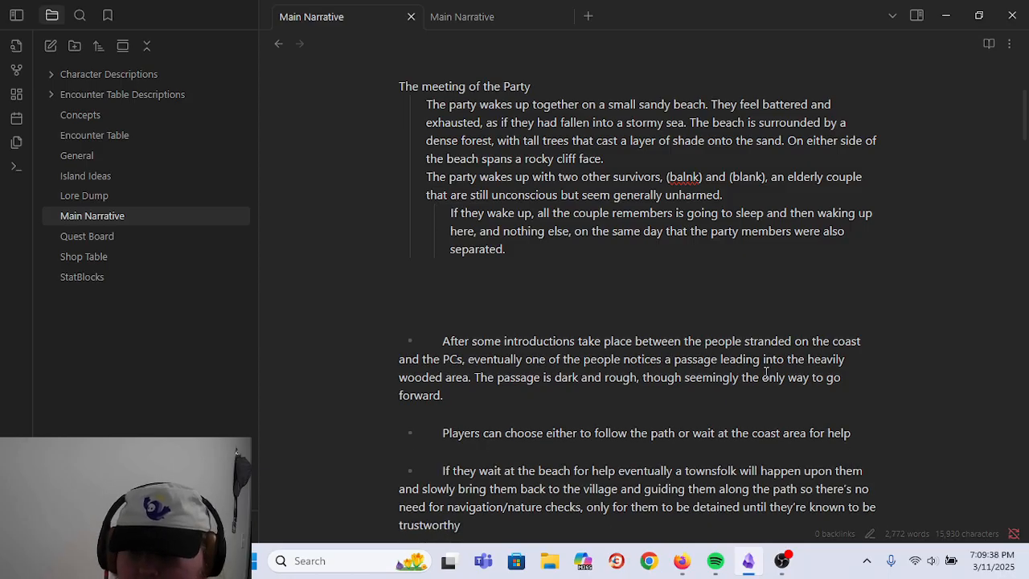
key("Delete")
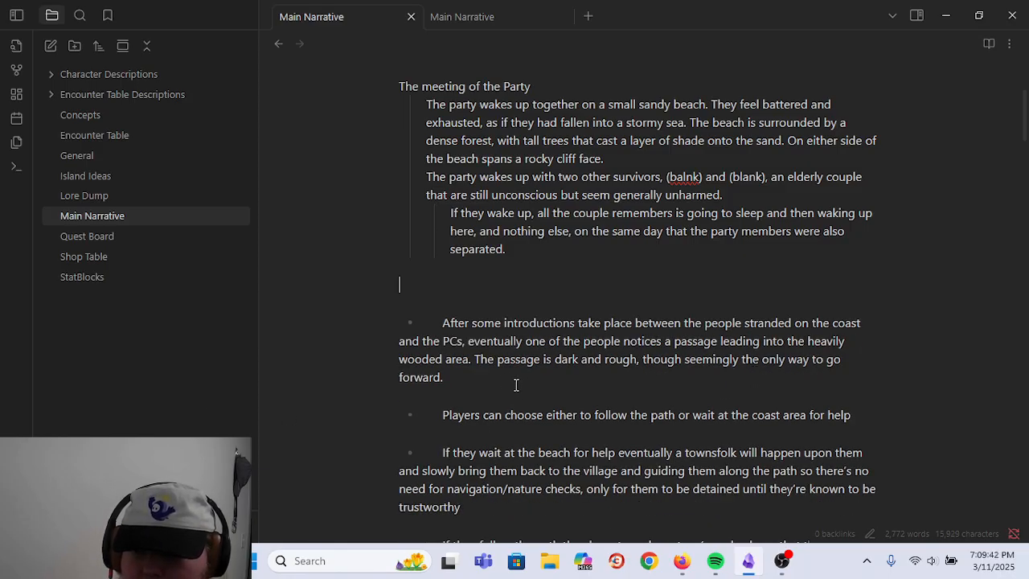
- Delete the old "After some introductions take place" bullet about the passage into the woods
left_click(453, 384)
left_click_drag(454, 384, 354, 325)
key("BackSpace")
key("BackSpace")
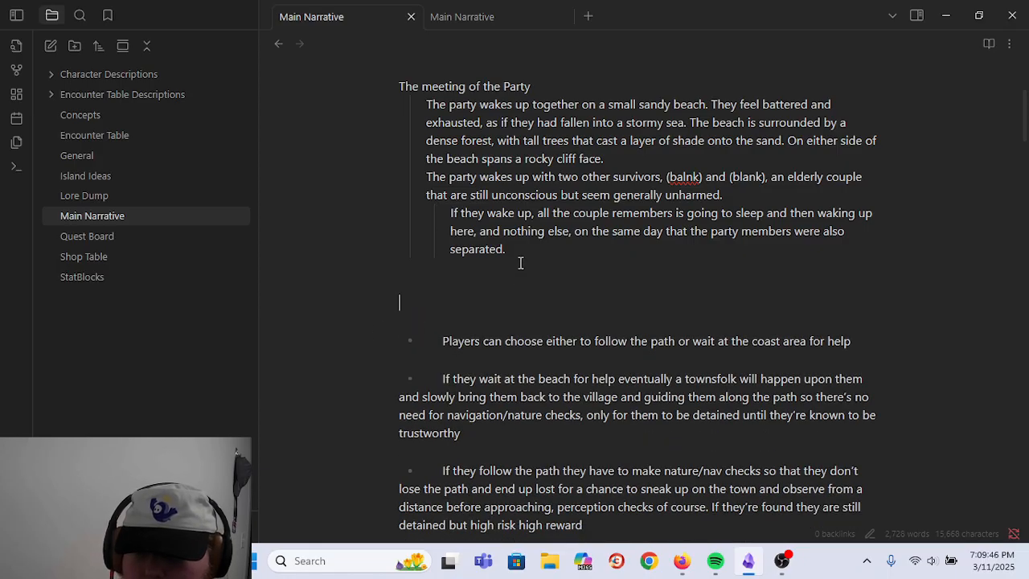
- Start a new indented line below the couple's memory note with "There is a passage that stretches be"
key("Return")
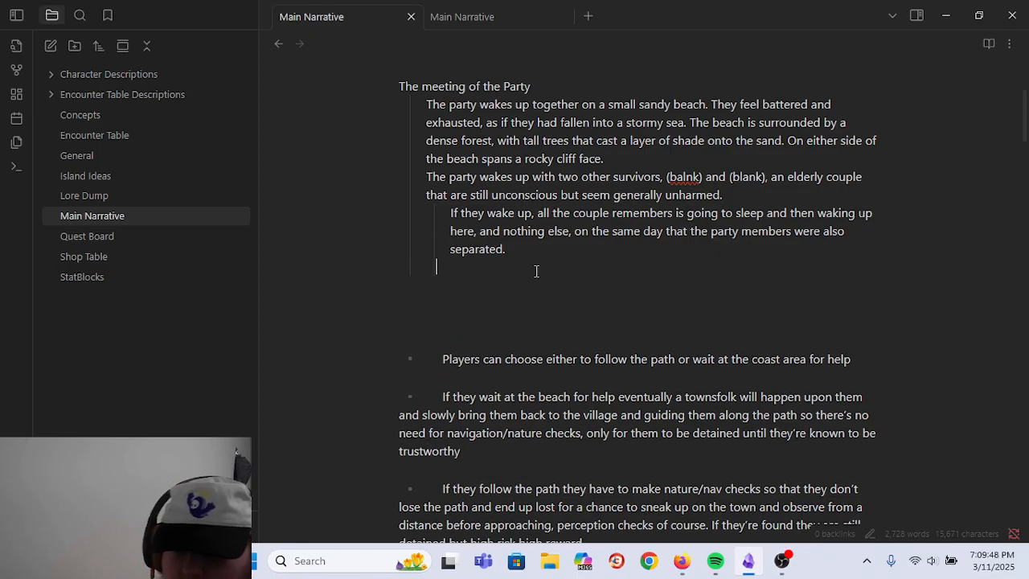
type("There is ")
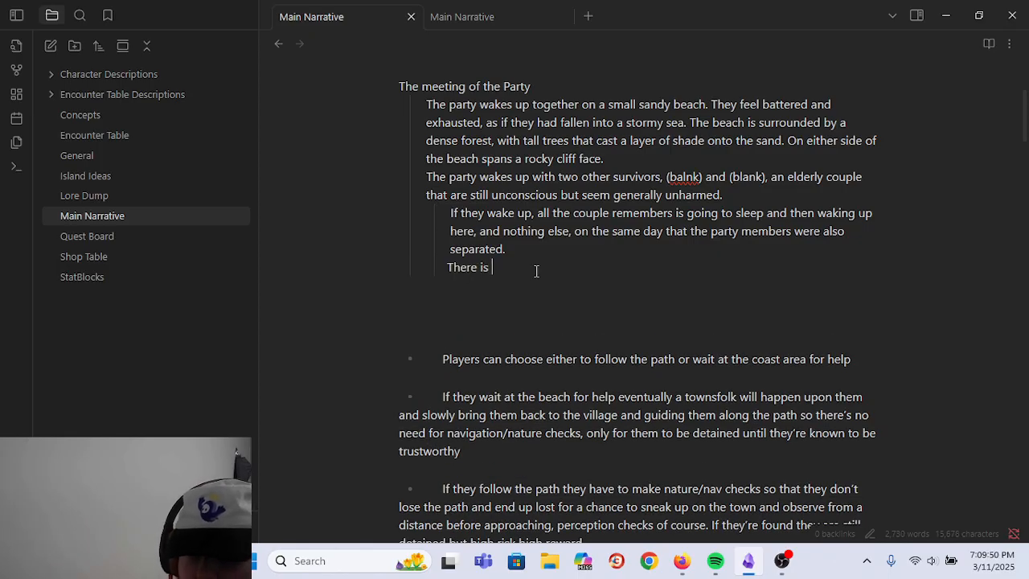
type("a passage that s")
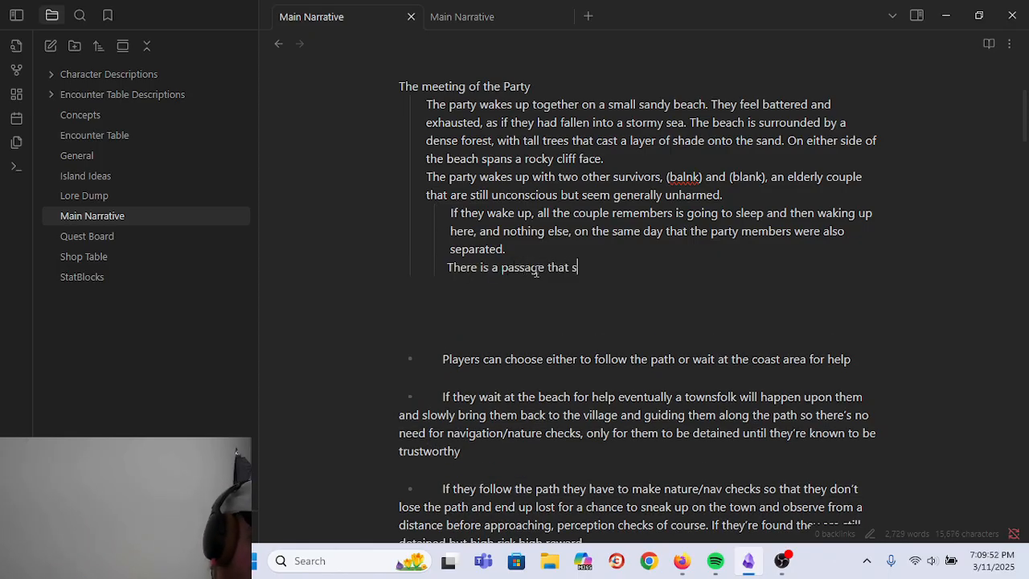
type("tretches be")
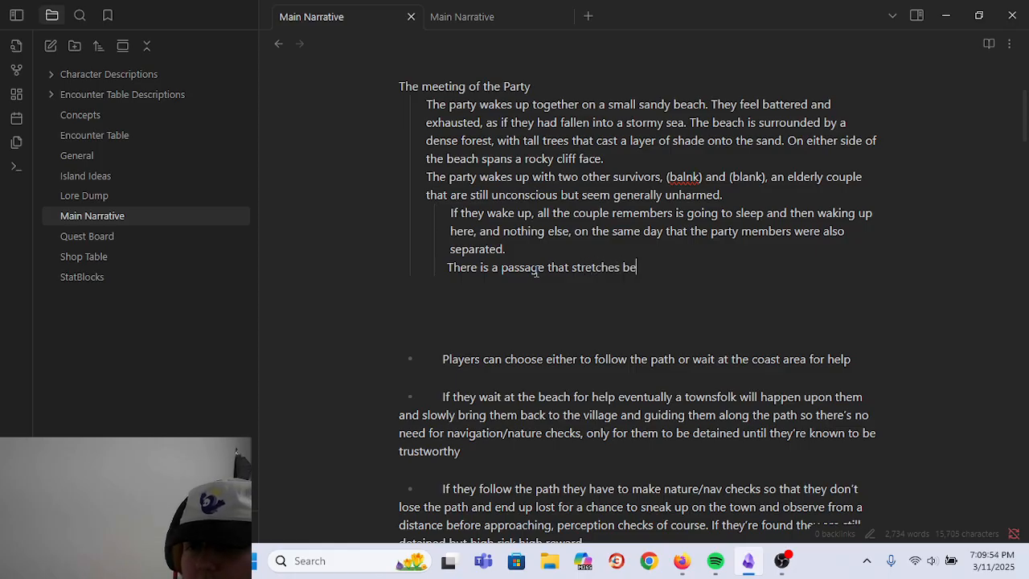
- Outdent the unfinished line "There is a passage that stretches be" by one level
key("Left")
key("Left")
key("Left")
key("Left")
key("Left")
key("Left")
key("Left")
key("Left")
key("Left")
key("Left")
key("Left")
key("Left")
key("Left")
key("Left")
key("Left")
key("Left")
key("Left")
key("Left")
key("Left")
key("Left")
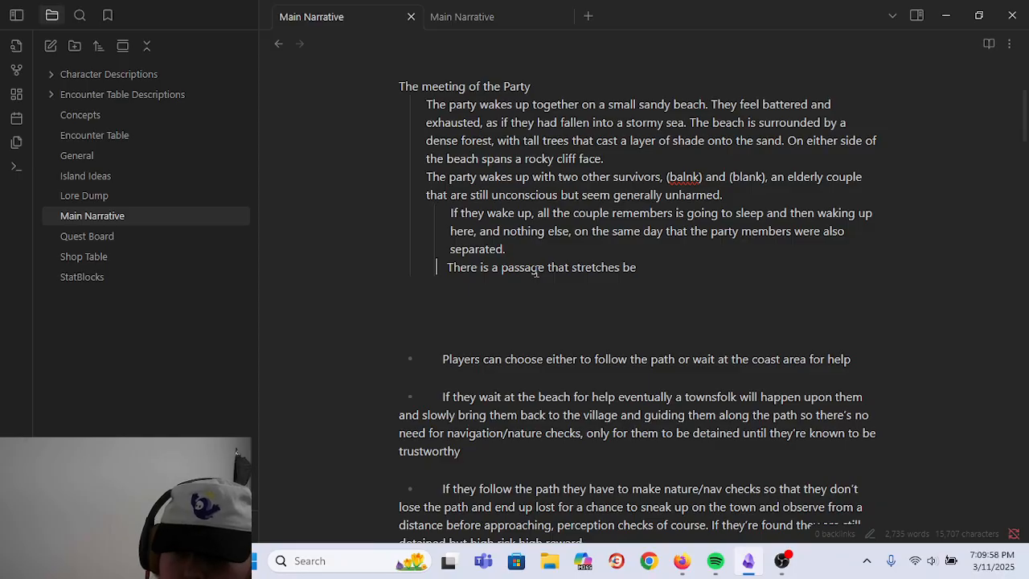
key("BackSpace")
key("End")
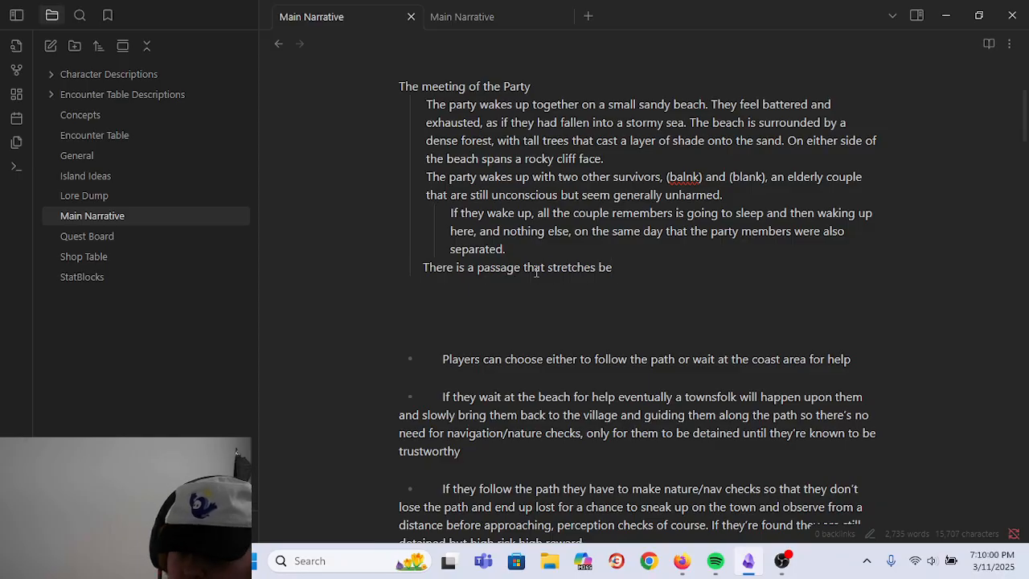
- End the passage sentence with "from the beach into the dense woods." and delete the bullet about players choosing between the path and the coast
key("BackSpace")
key("BackSpace")
type("from the beach into the dense woods.")
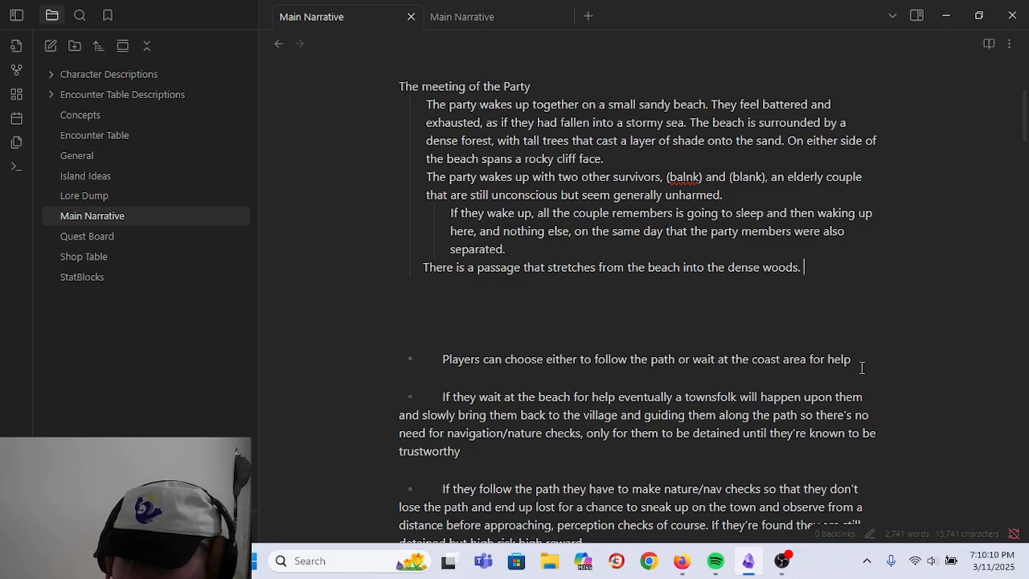
left_click(338, 361, "shift")
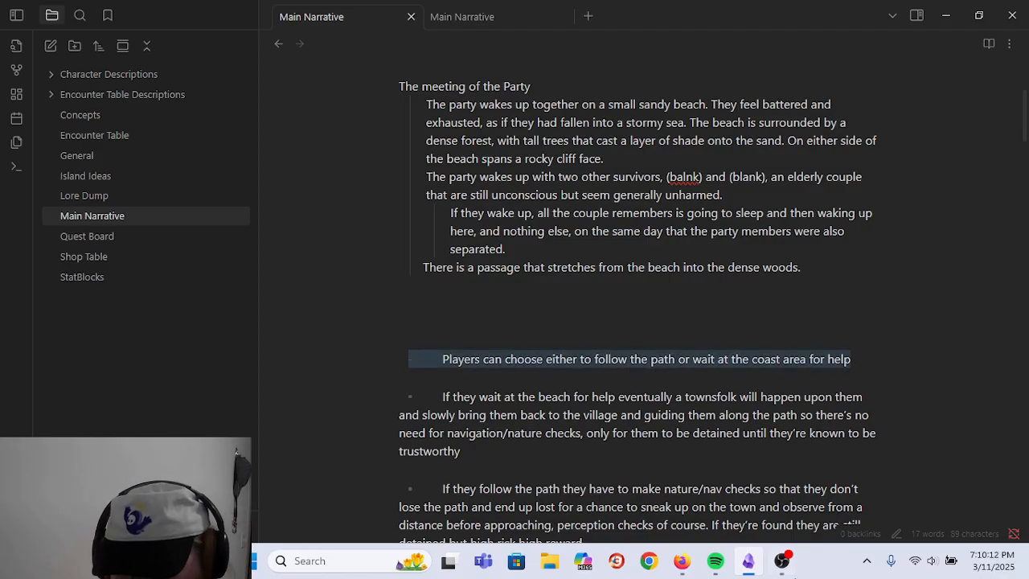
key("BackSpace")
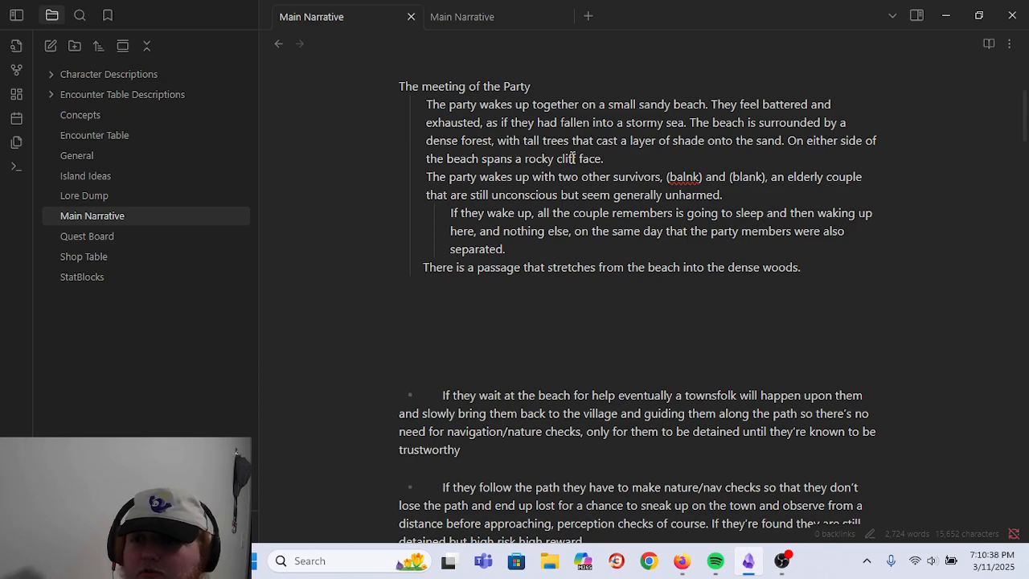
- Replace the beach description at the end of the first paragraph with "The beach is hidden away by two rocky cliffsides"
left_click_drag(641, 158, 692, 129)
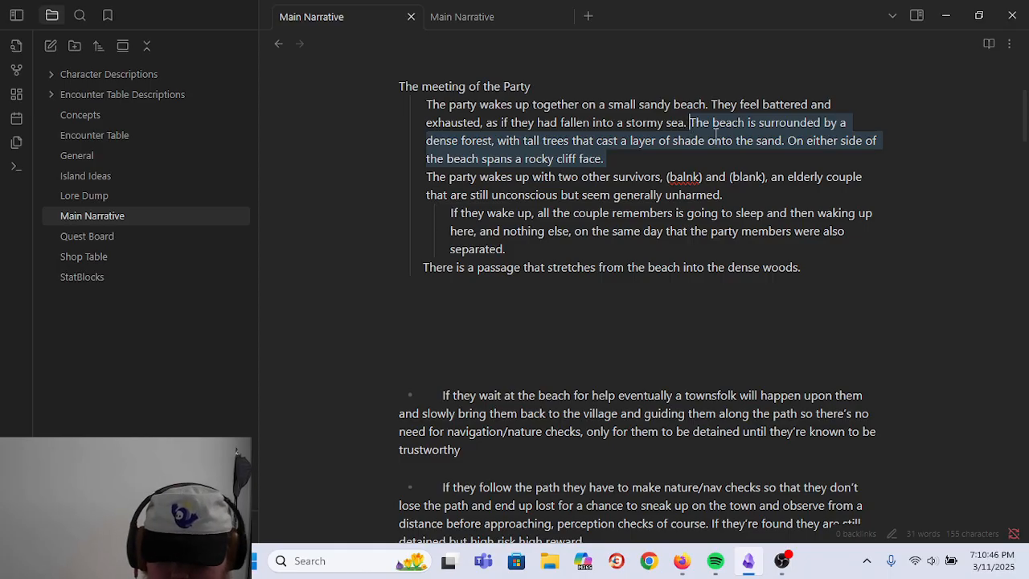
type("The beach is")
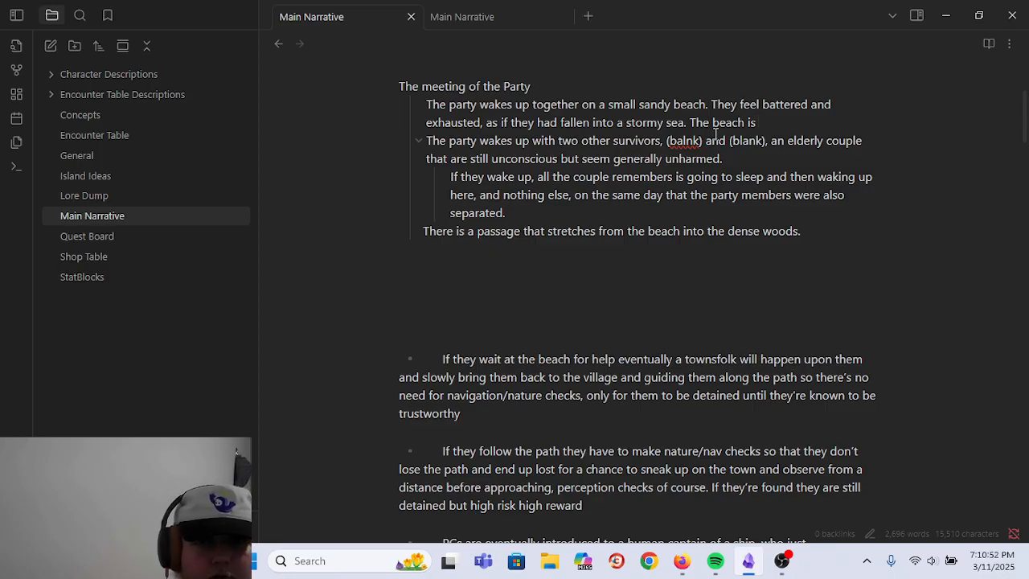
type("hidde")
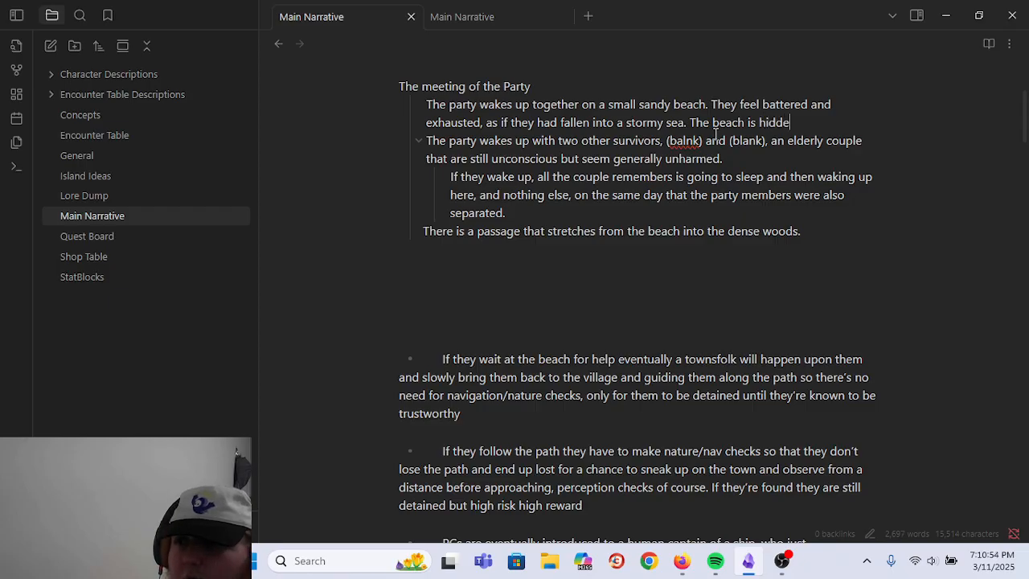
type("n away by two rockly")
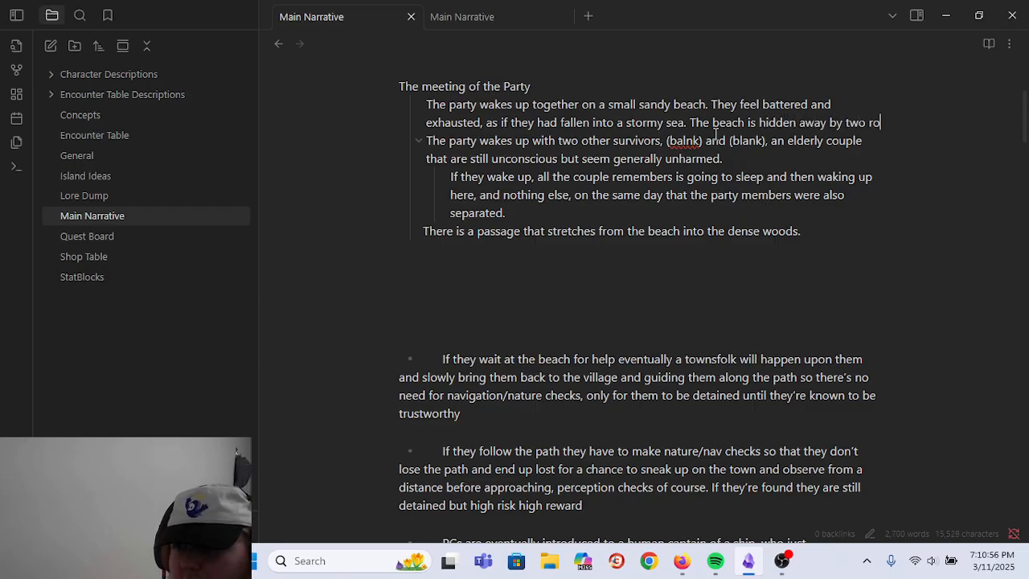
key("BackSpace")
key("BackSpace")
key("BackSpace")
type("y cliffsides ")
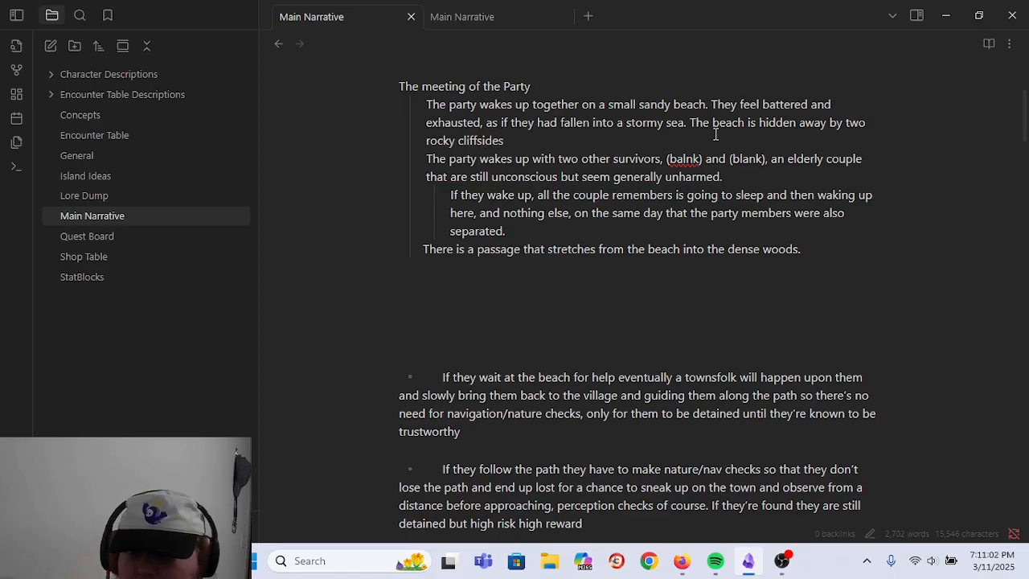
type("whic")
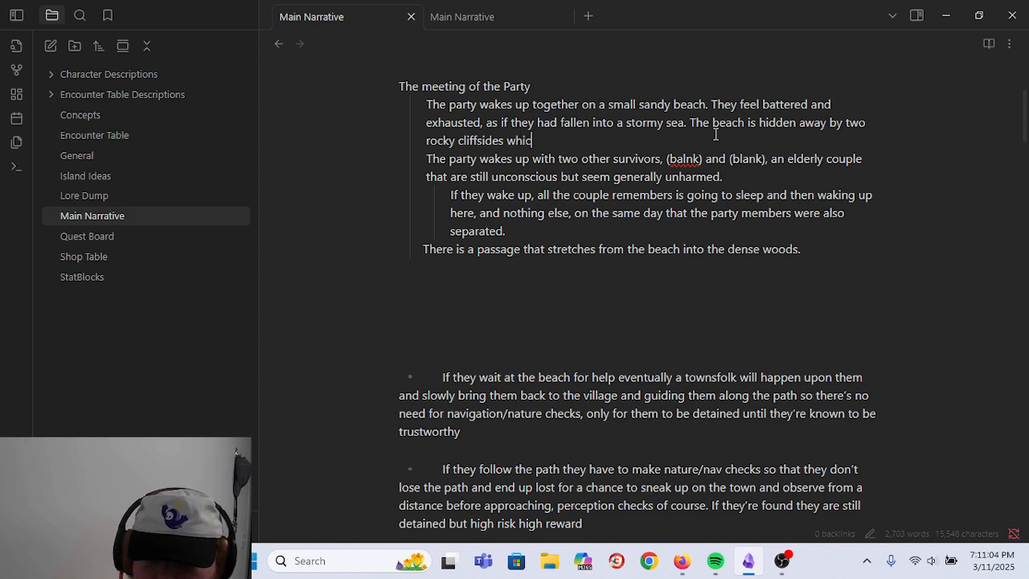
type("h span the entire wid")
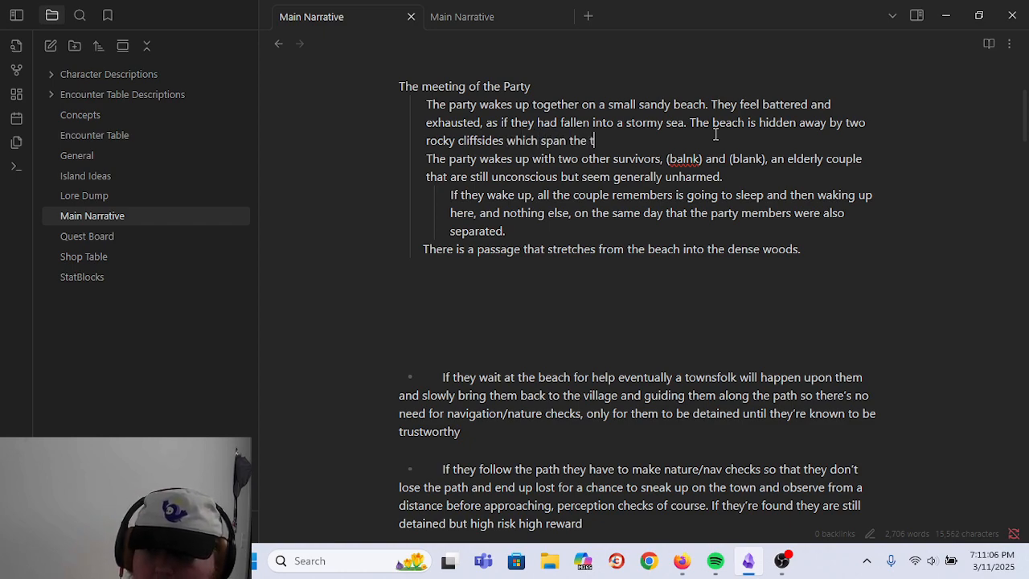
type("th of")
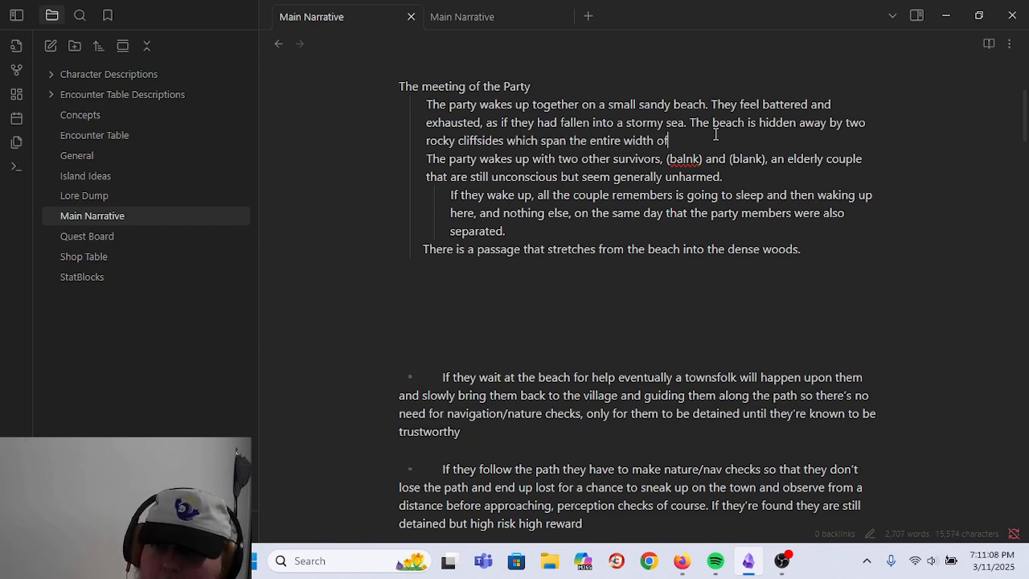
type(" visible lan")
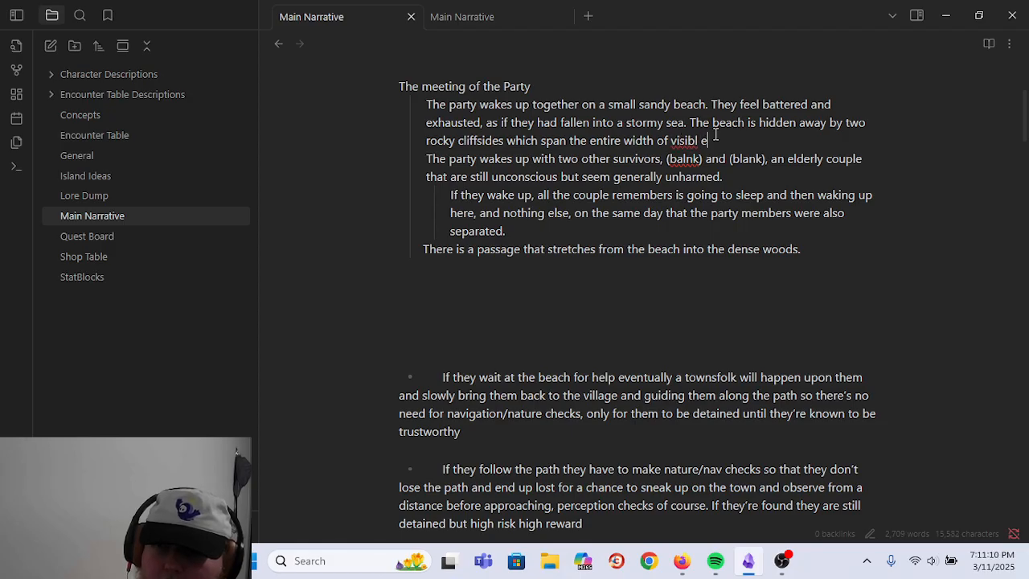
key("BackSpace")
key("BackSpace")
key("BackSpace")
key("BackSpace")
key("BackSpace")
key("BackSpace")
key("BackSpace")
key("BackSpace")
key("BackSpace")
key("BackSpace")
key("BackSpace")
key("BackSpace")
key("BackSpace")
key("BackSpace")
key("BackSpace")
key("BackSpace")
key("BackSpace")
key("BackSpace")
key("BackSpace")
key("BackSpace")
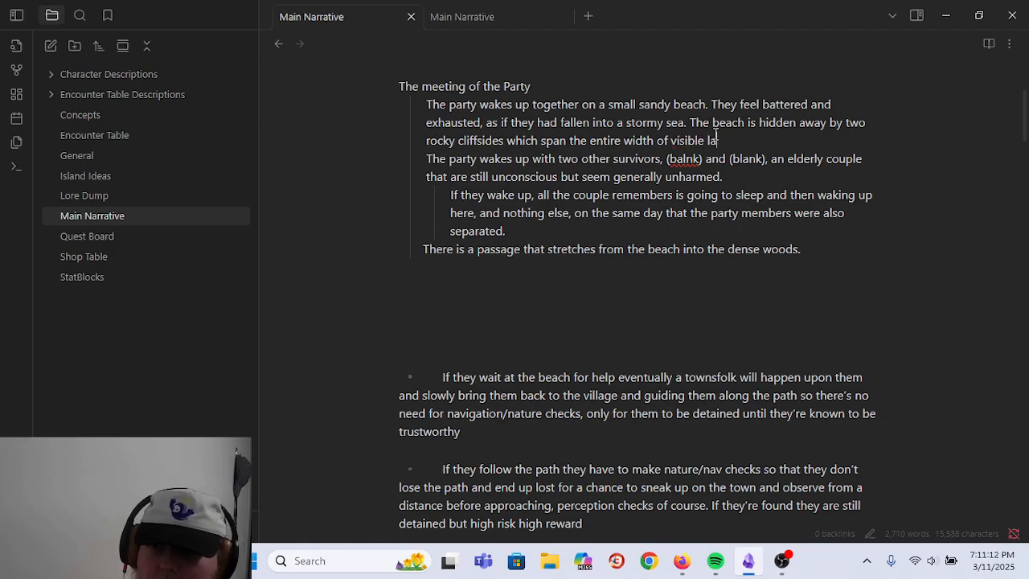
key("BackSpace")
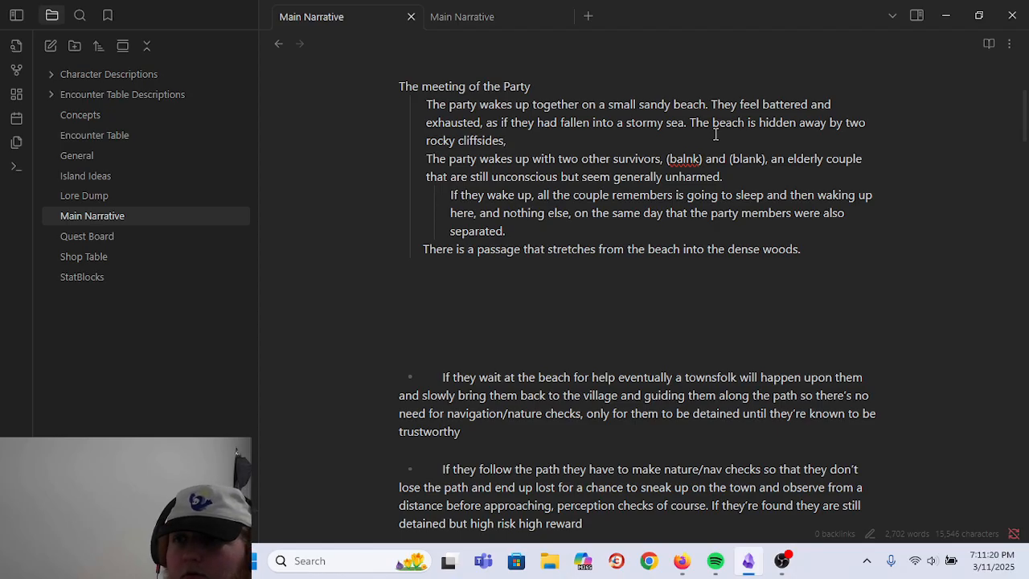
- Complete the cliffsides sentence with "with a dense forest taking up the path behind them."
type("with ")
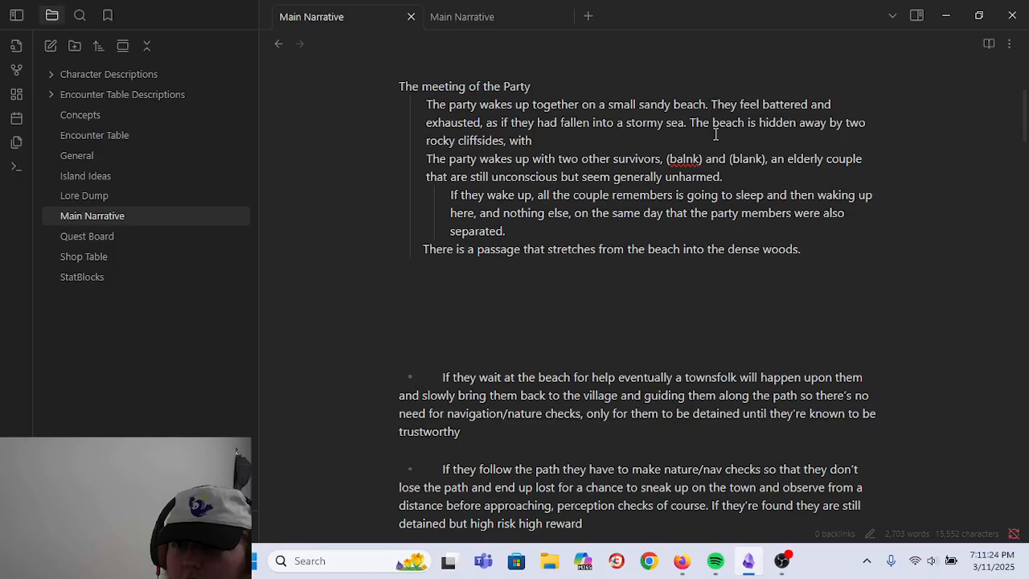
type("a den")
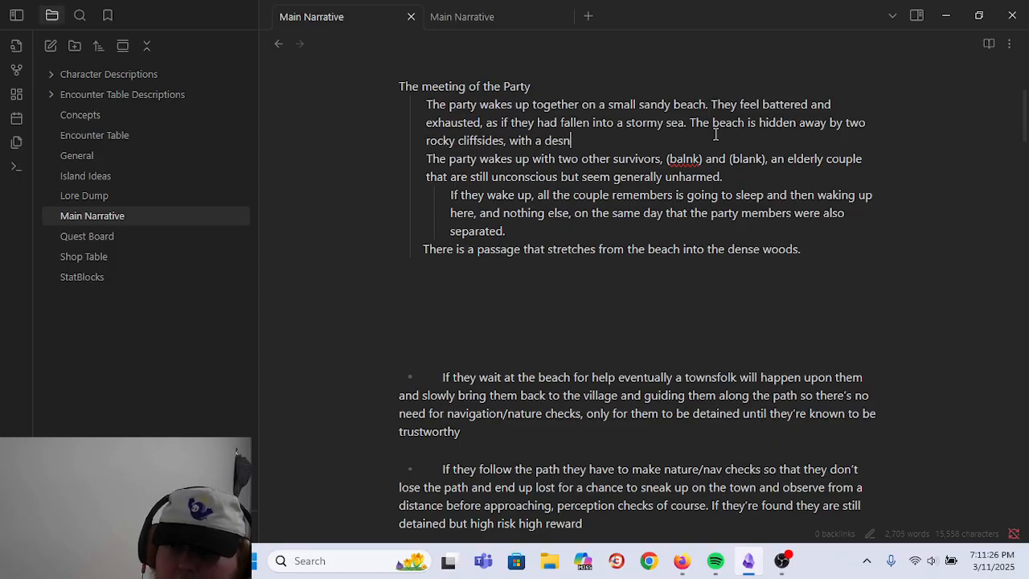
type("se forest taki")
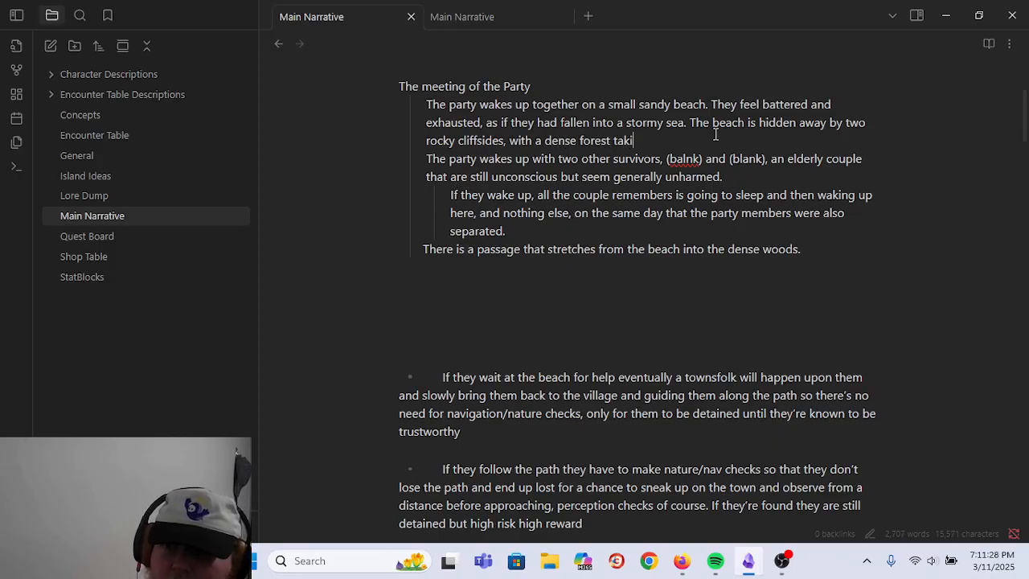
type("ng up the path")
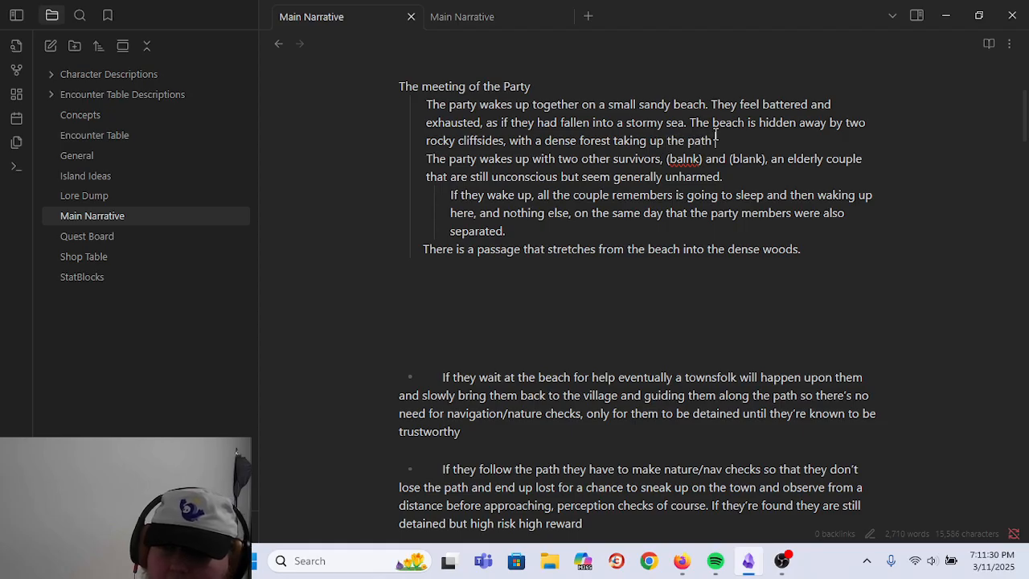
type(" behind them.")
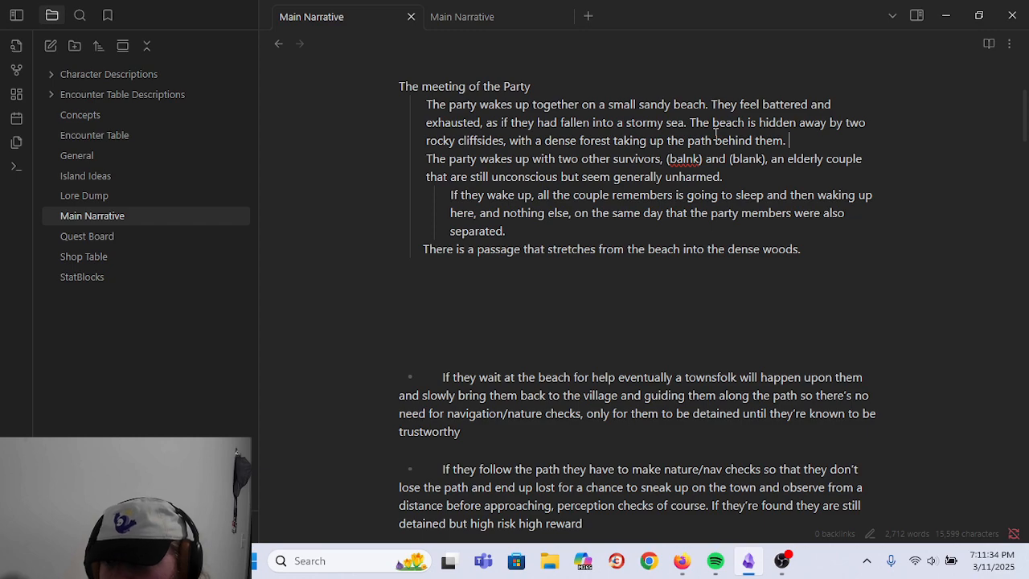
type(" The trees are tall, sh")
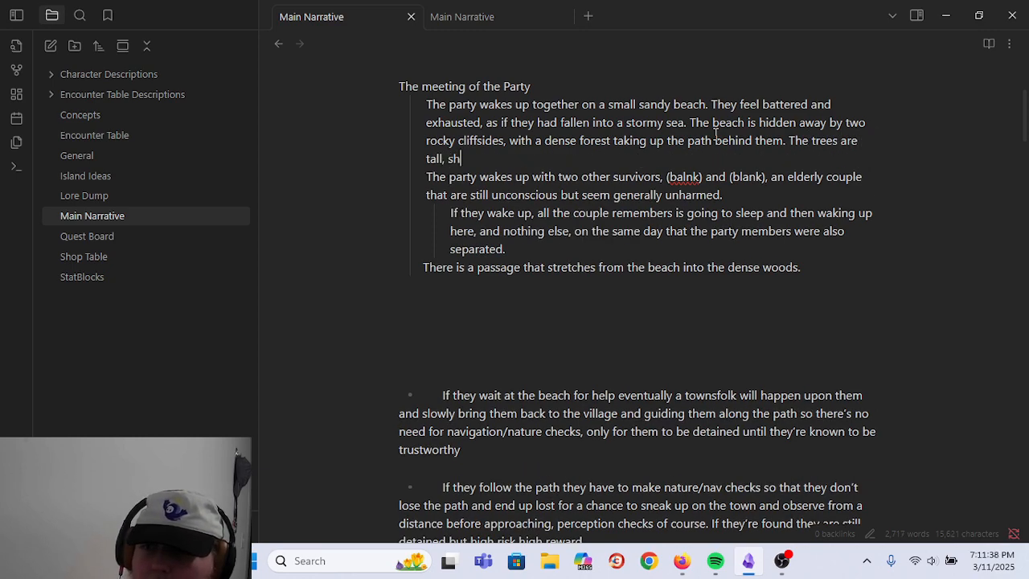
key("BackSpace")
key("BackSpace")
key("BackSpace")
key("BackSpace")
key("BackSpace")
key("BackSpace")
key("BackSpace")
key("BackSpace")
key("BackSpace")
key("BackSpace")
key("BackSpace")
key("BackSpace")
key("BackSpace")
key("BackSpace")
key("BackSpace")
key("BackSpace")
key("BackSpace")
key("BackSpace")
key("BackSpace")
key("BackSpace")
key("BackSpace")
key("BackSpace")
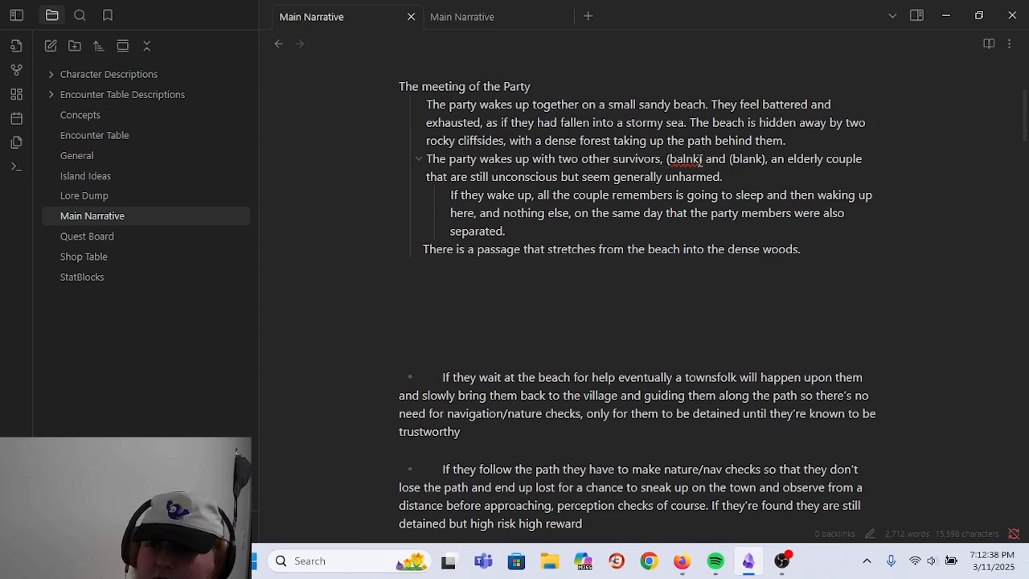
- Correct the misspelled placeholder "balnk" to "blank" in the survivors paragraph
right_click(689, 157)
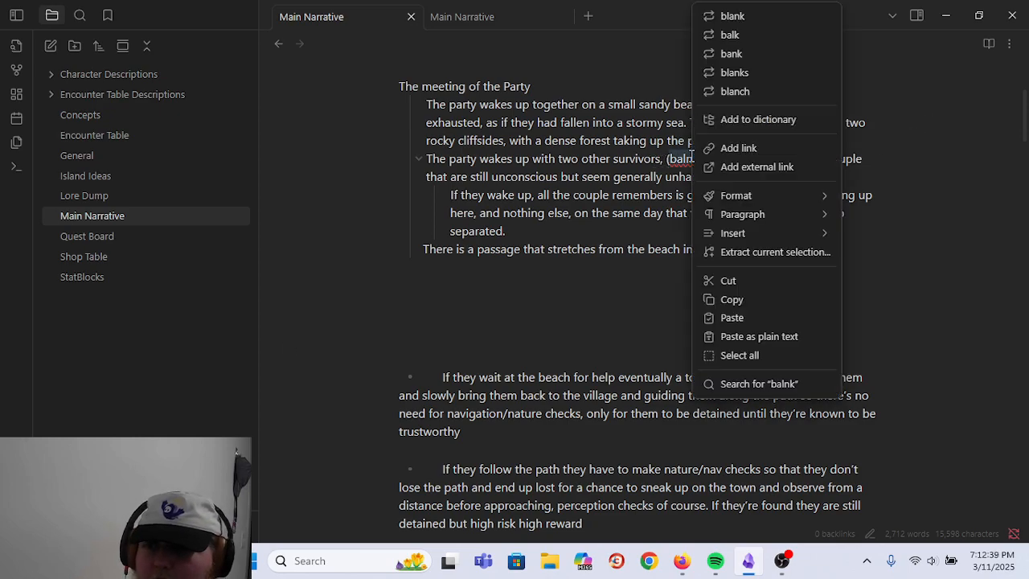
left_click(756, 16)
left_click(834, 248)
left_click(857, 194)
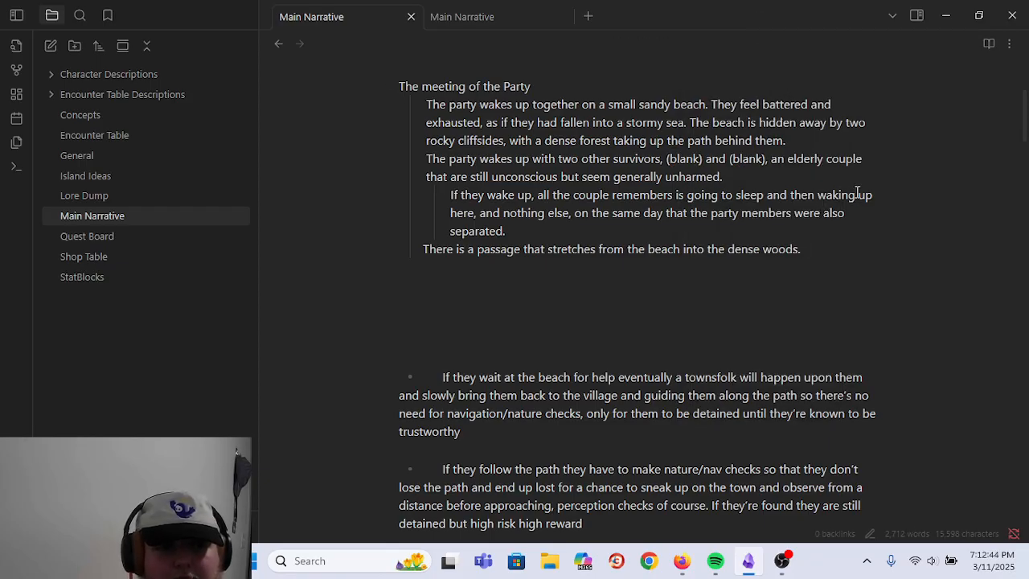
- Replace the word "passage" with "well trodden path" in the sentence about the way from the beach into the woods
left_click(804, 250)
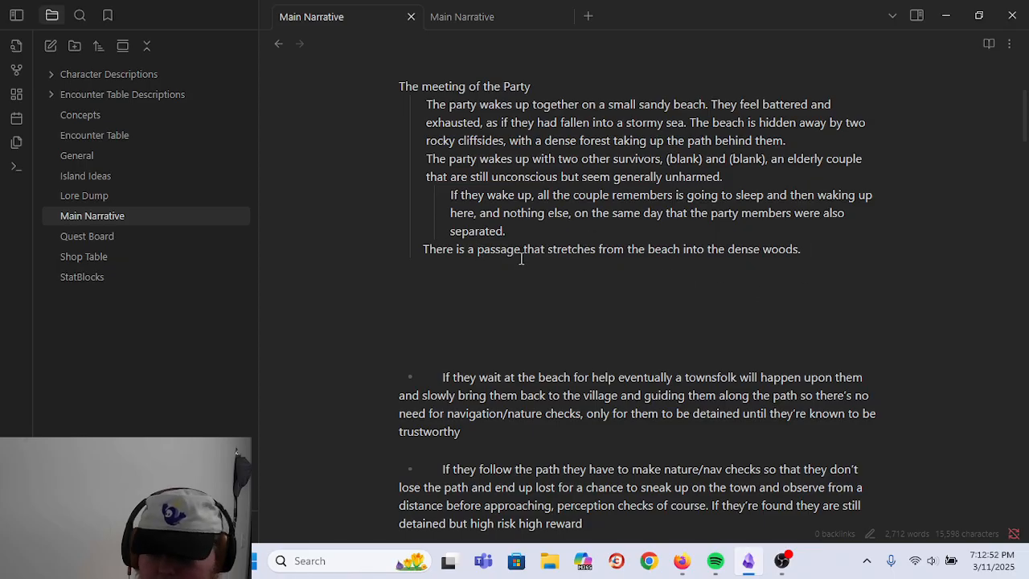
key("Right")
key("Right")
key("Right")
key("Right")
key("Right")
key("Right")
key("Right")
key("BackSpace")
key("BackSpace")
key("BackSpace")
key("BackSpace")
key("BackSpace")
key("BackSpace")
key("BackSpace")
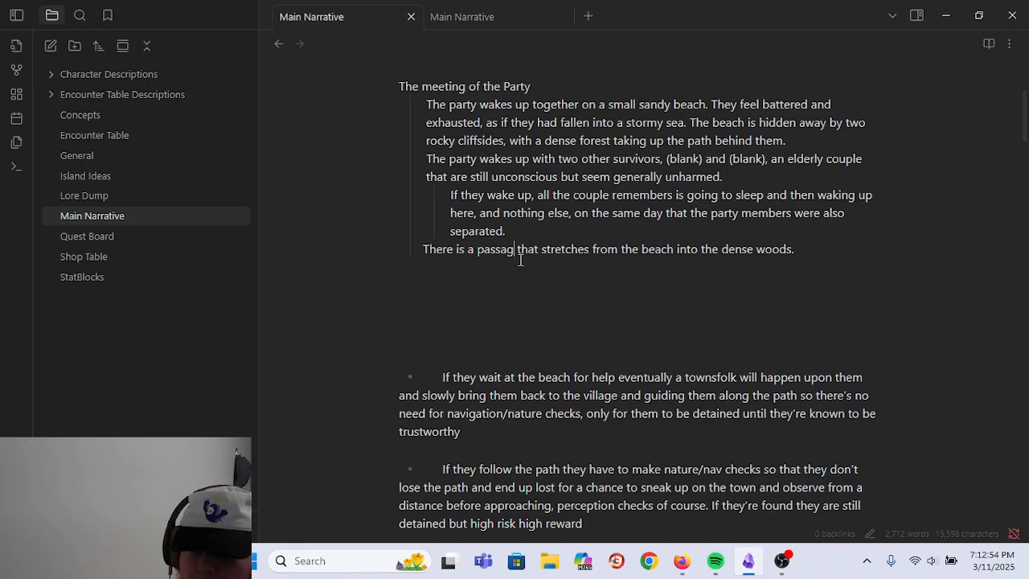
type("well trodden")
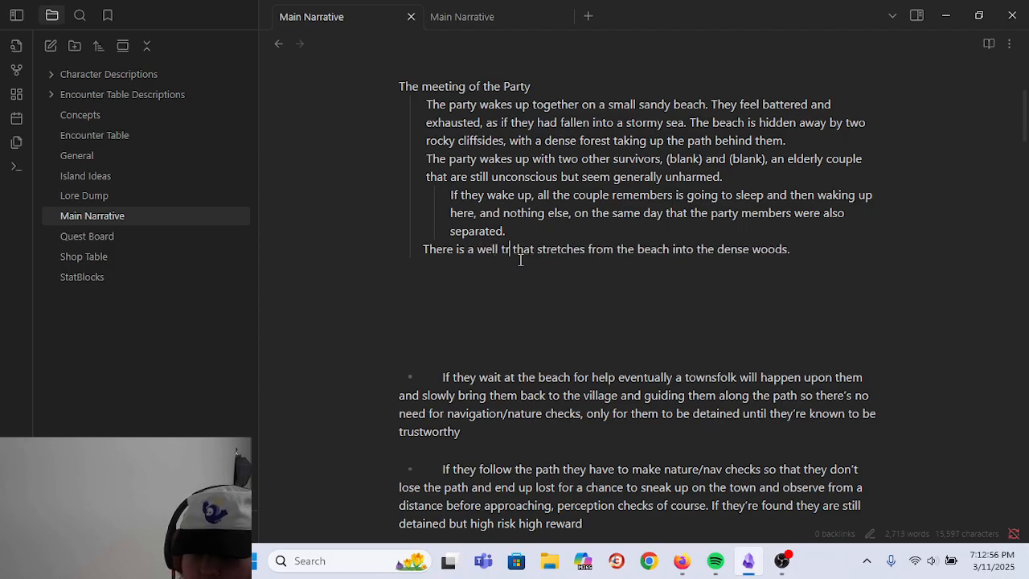
type(" path")
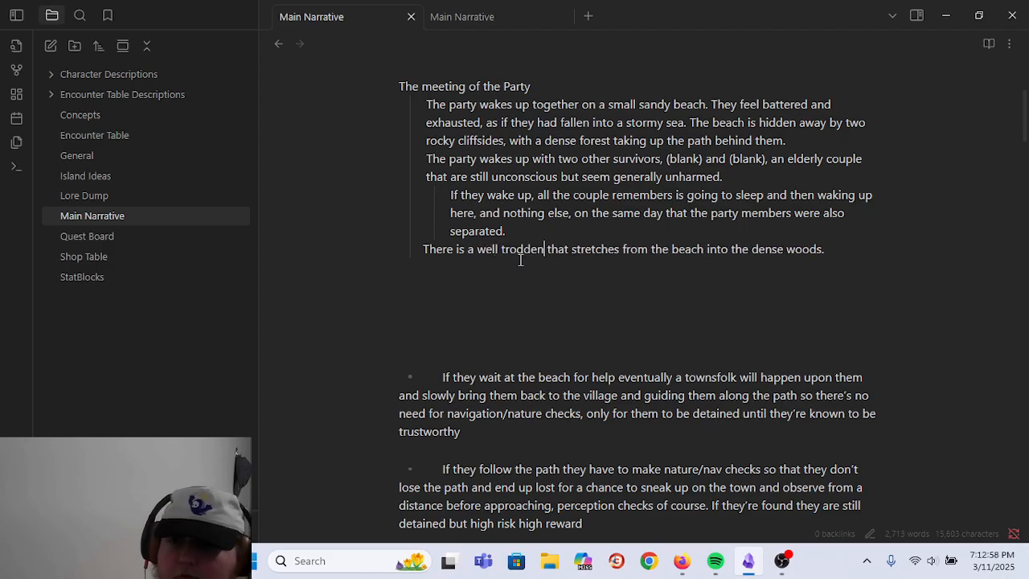
- Start a nested line under the well trodden path sentence with "If the party decides to be annoying and wait it out, a"
key("Down")
key("Left")
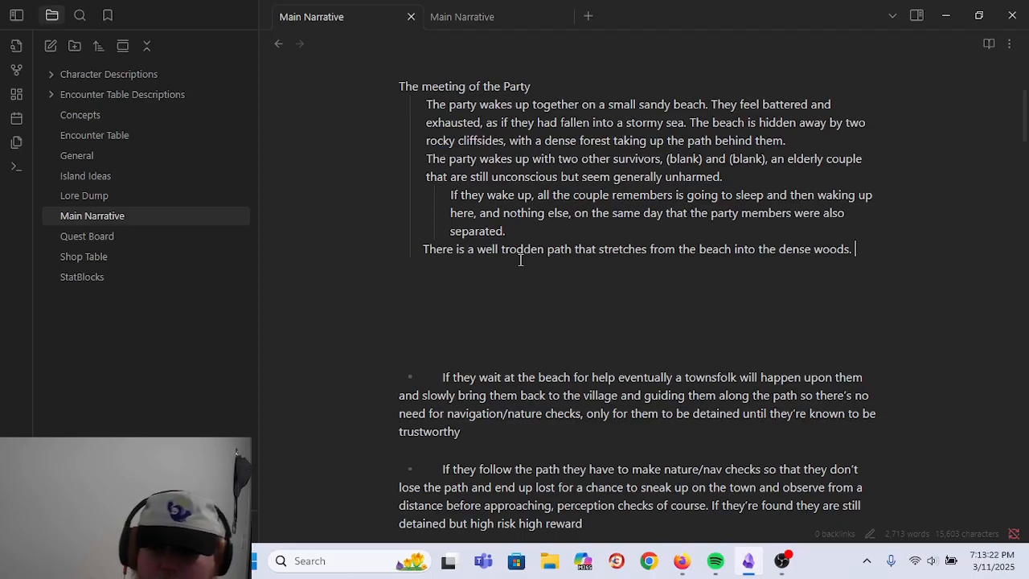
scroll(568, 204, "down", 5)
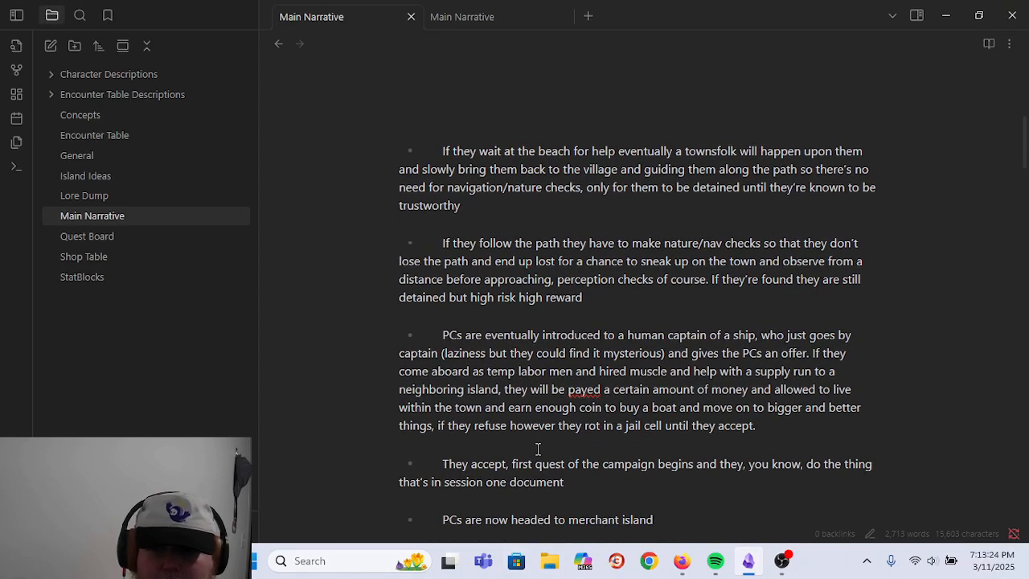
scroll(619, 410, "up", 5)
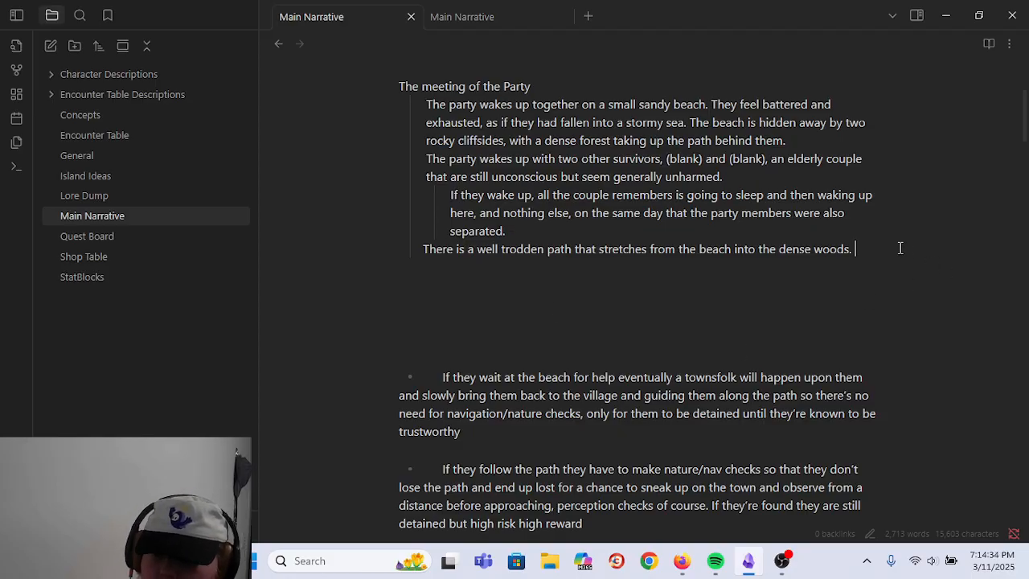
key("Return")
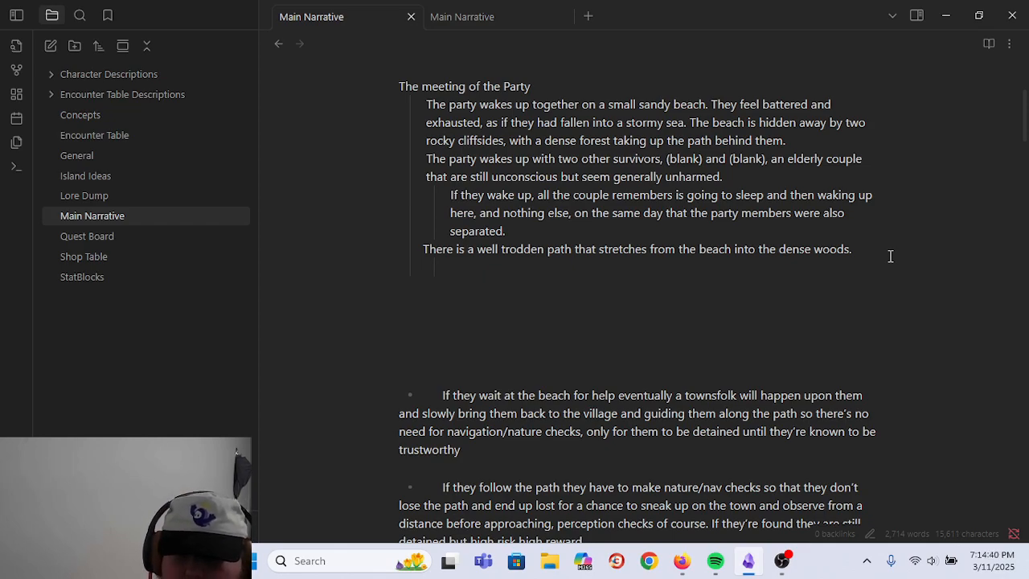
type("If the party")
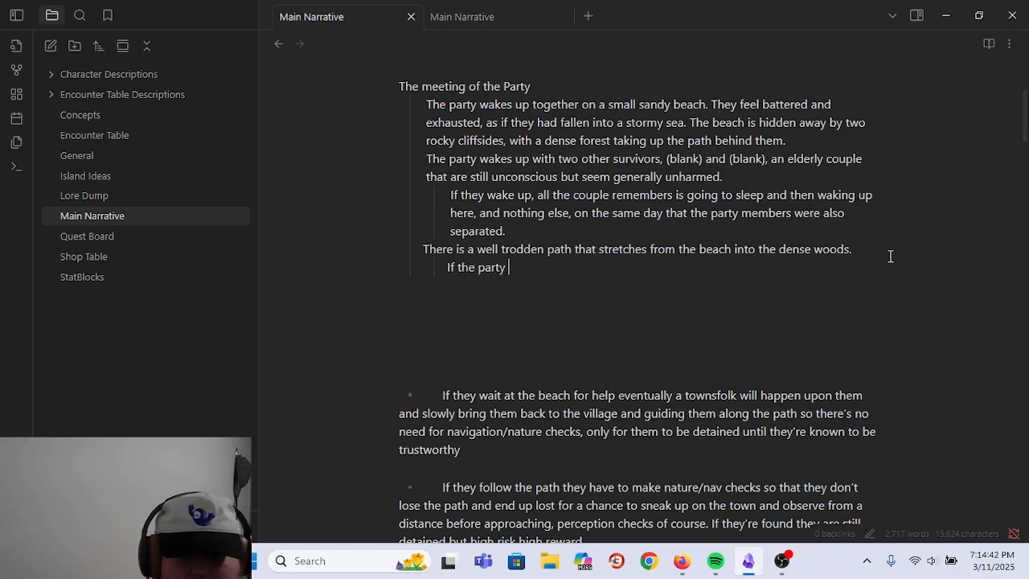
type(" decides t")
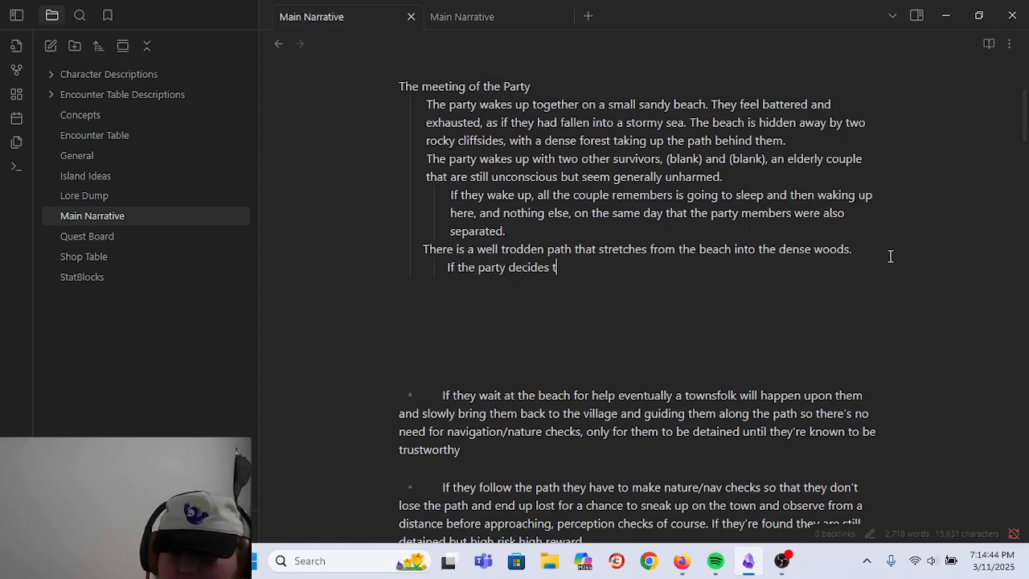
type("o be annoying")
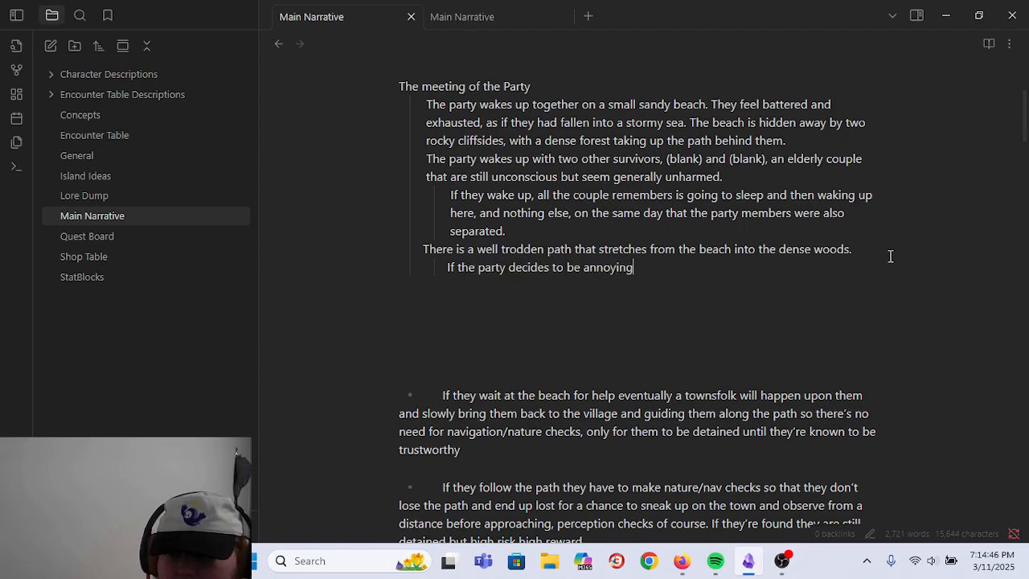
type(" and wait ")
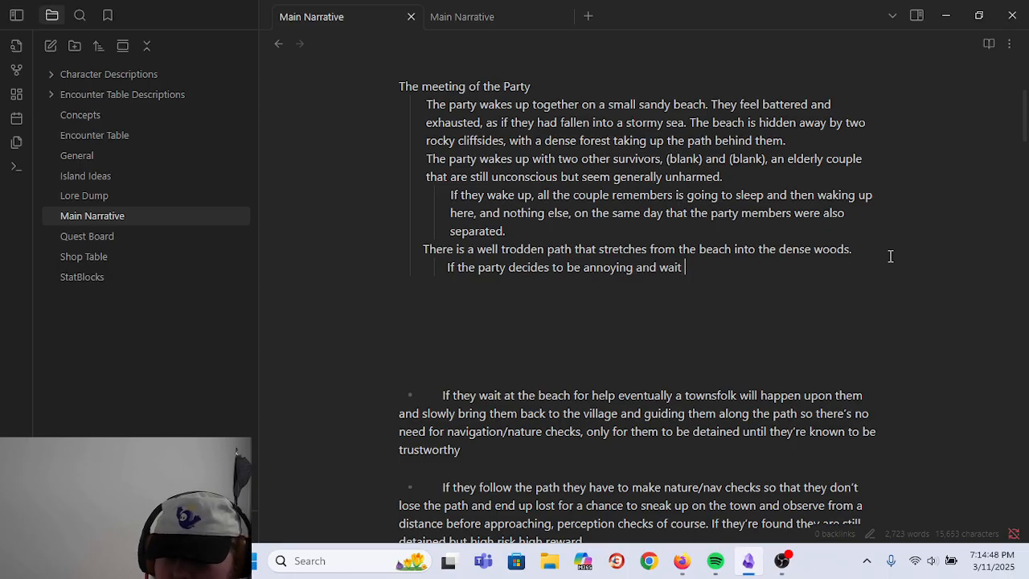
type("it out, a")
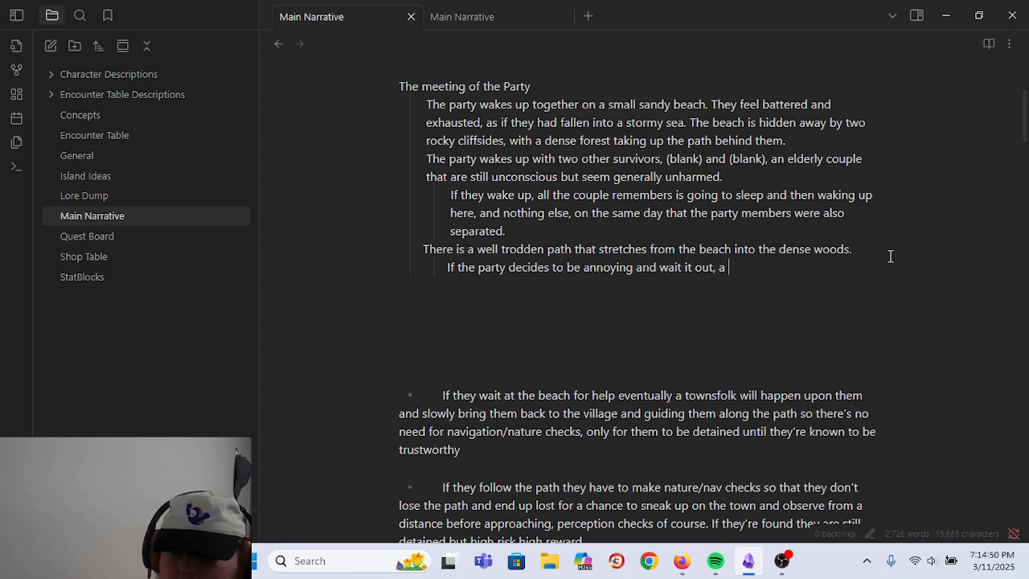
- Complete the nested line about waiting it out with "village member will eventually find them."
type(" vi")
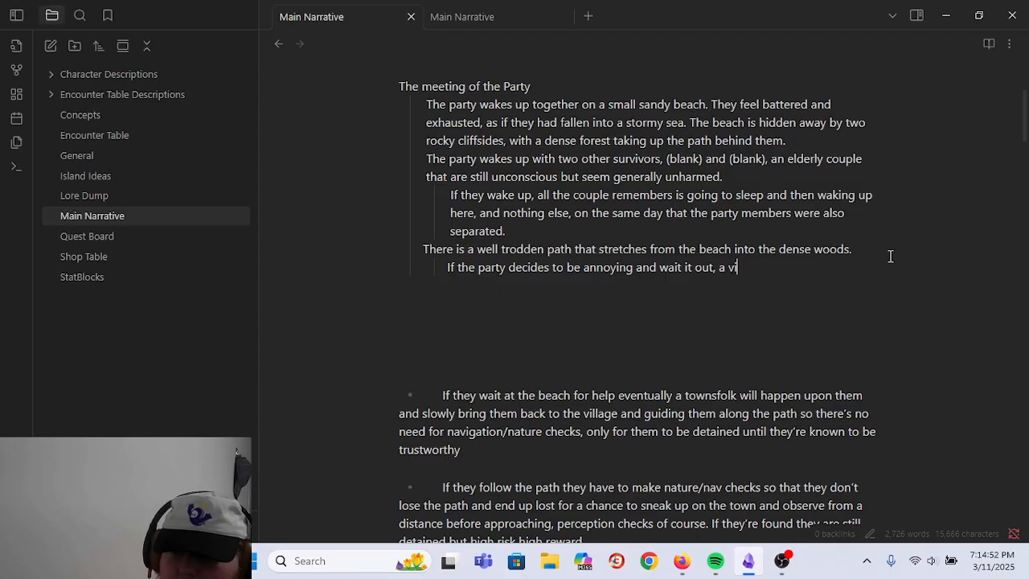
type("llage member will")
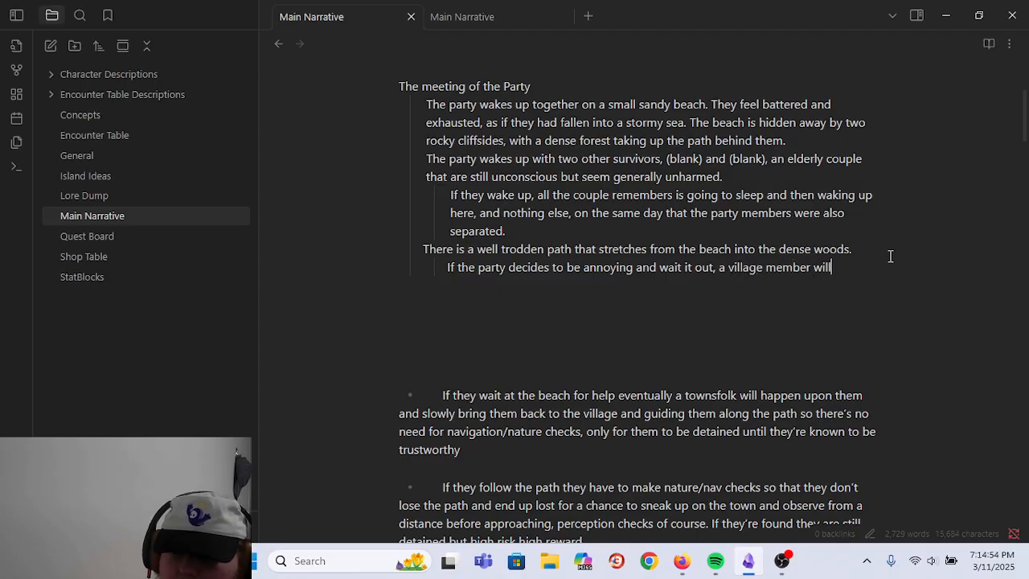
type(" eventually")
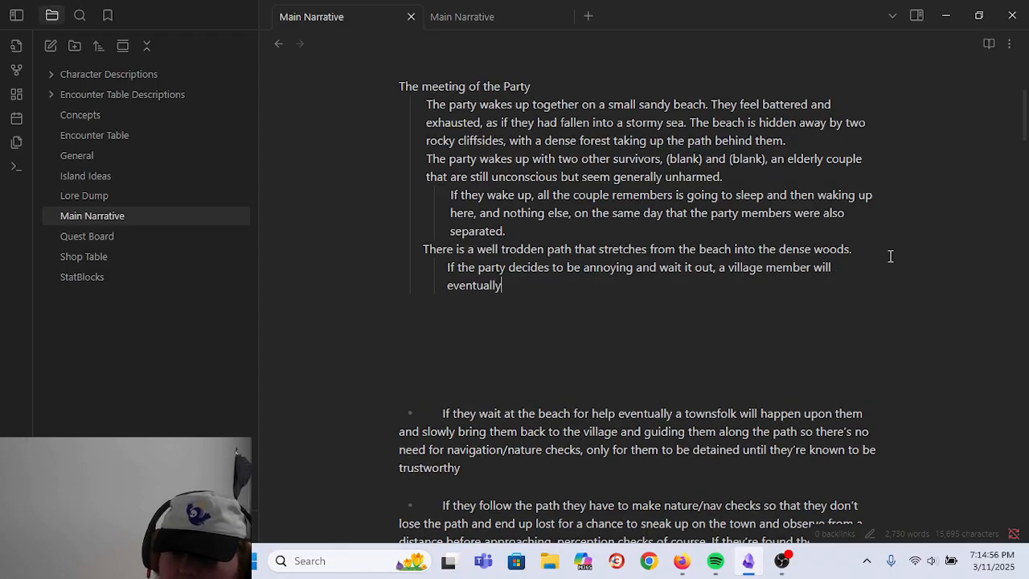
type(" f")
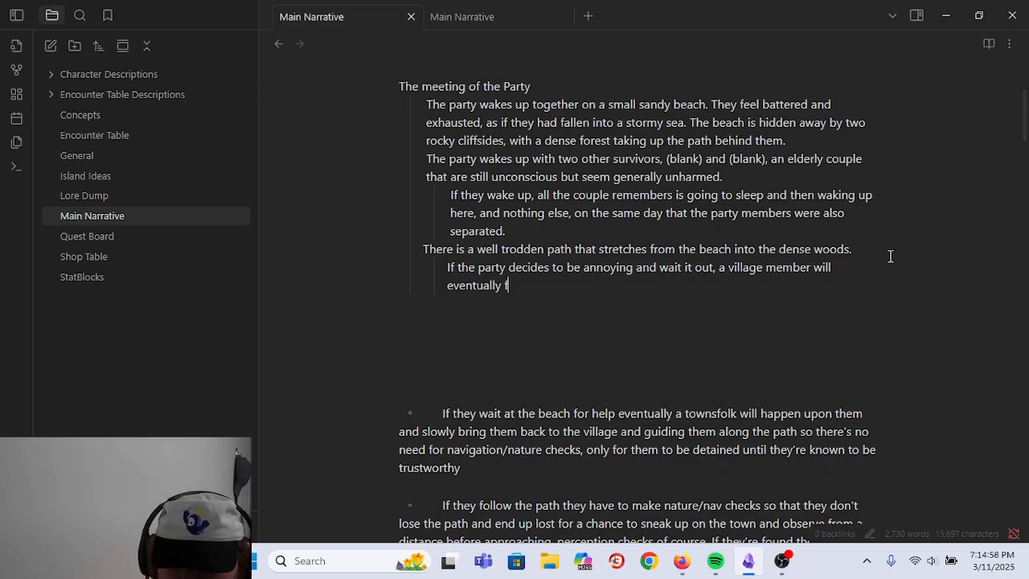
type("ind them.")
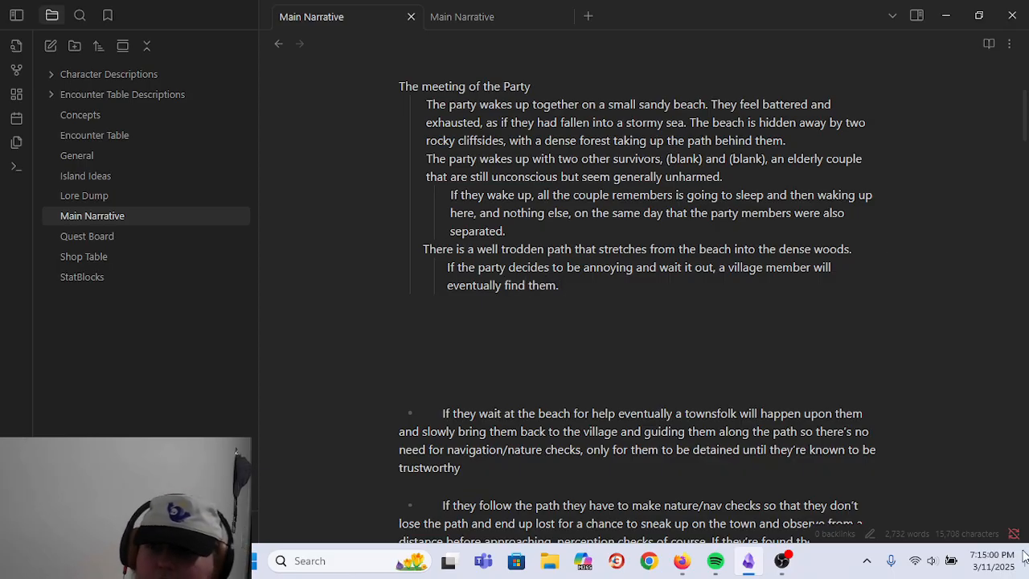
- Create a new note inside the Character Descriptions folder
left_click(142, 72)
right_click(141, 71)
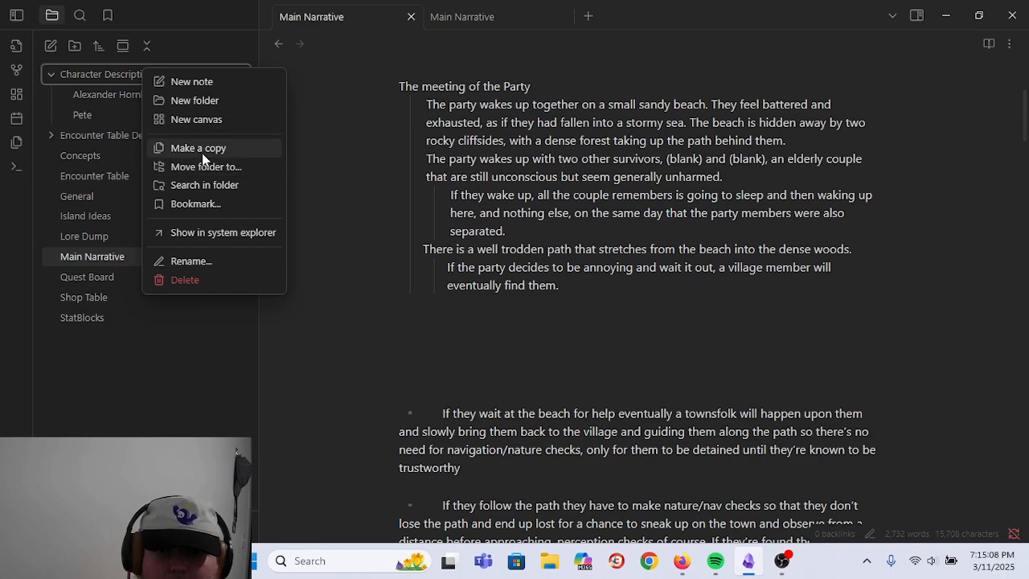
key("Escape")
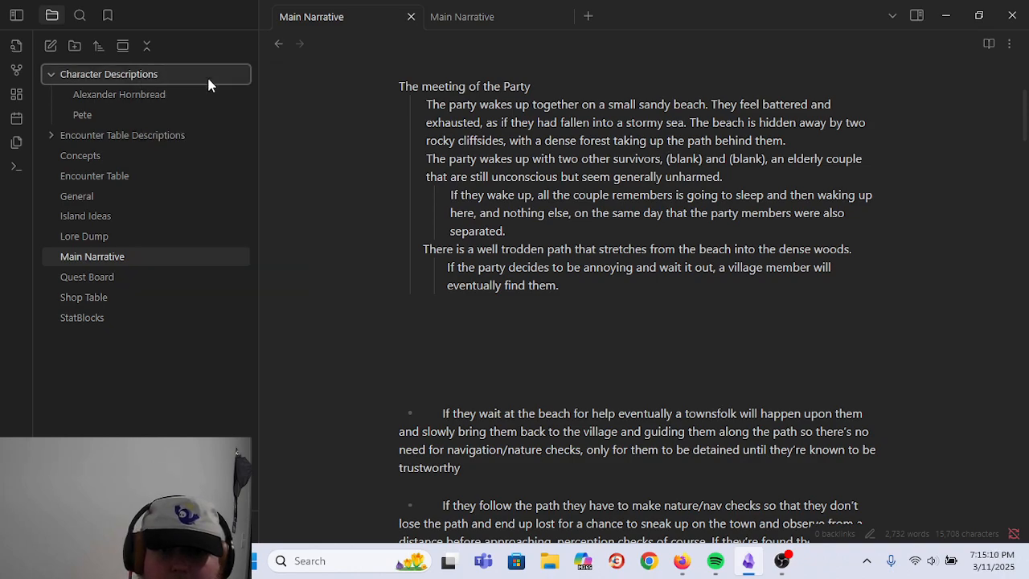
right_click(199, 77)
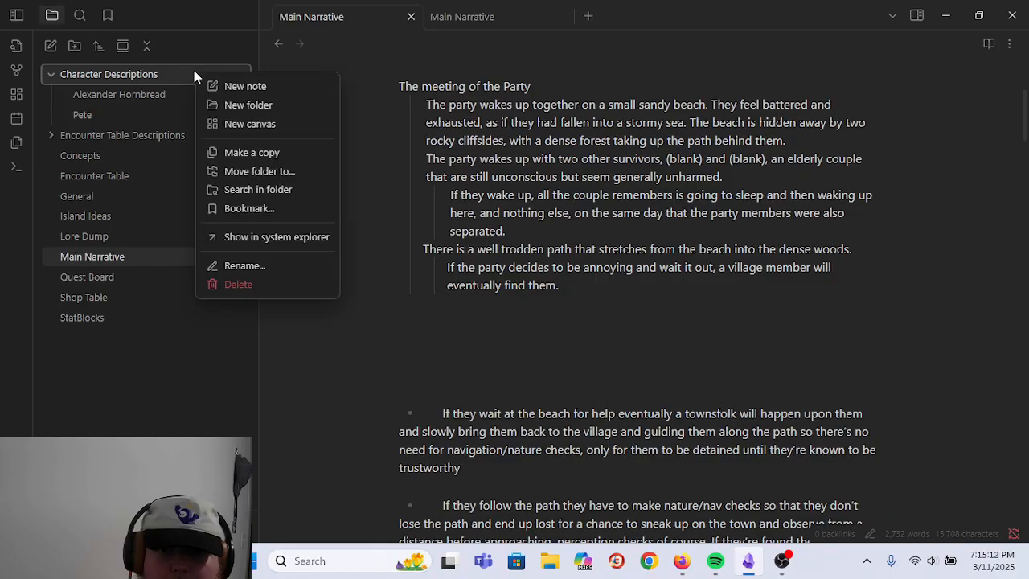
left_click(212, 82)
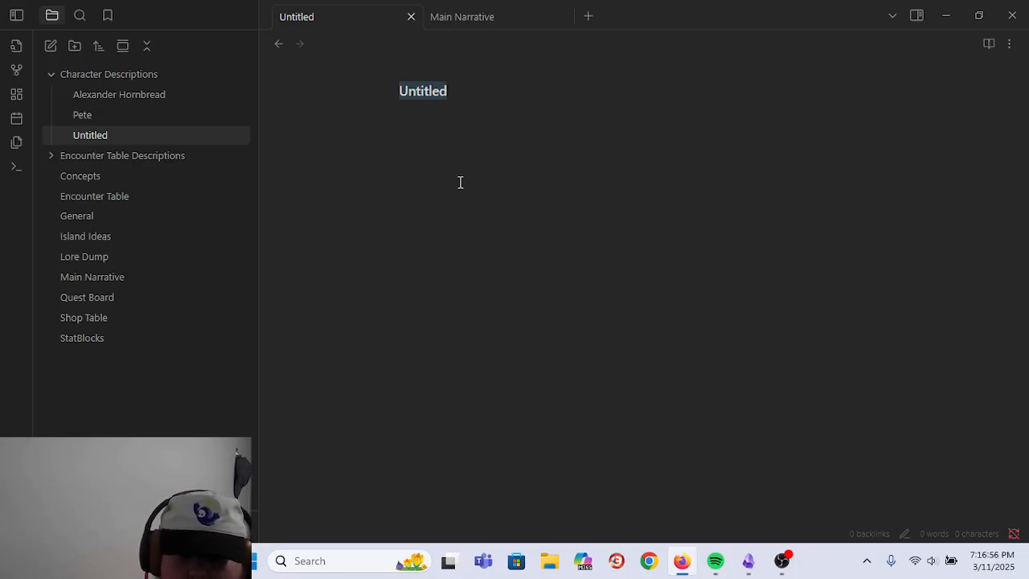
left_click(502, 87)
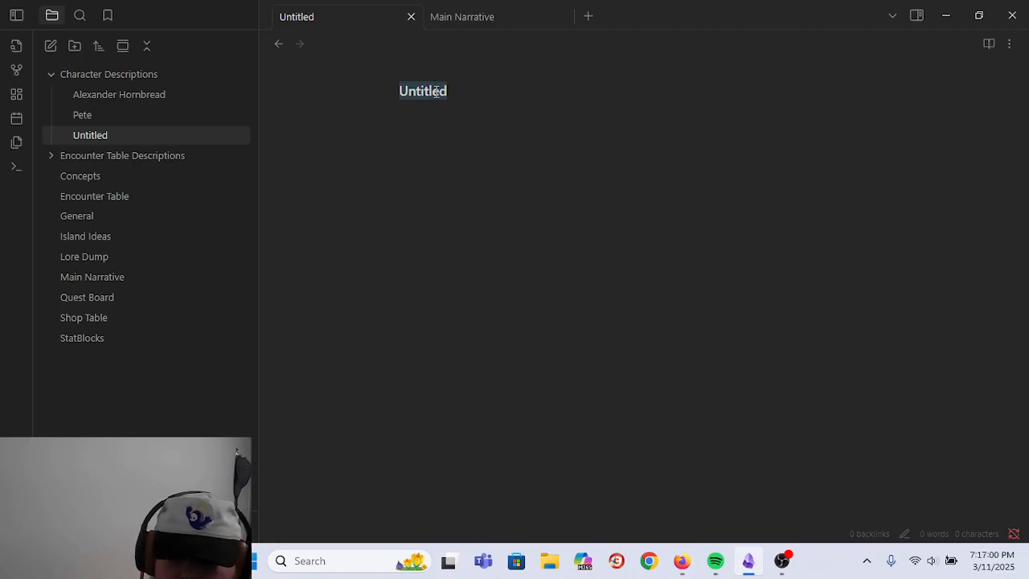
type("Finnigan and")
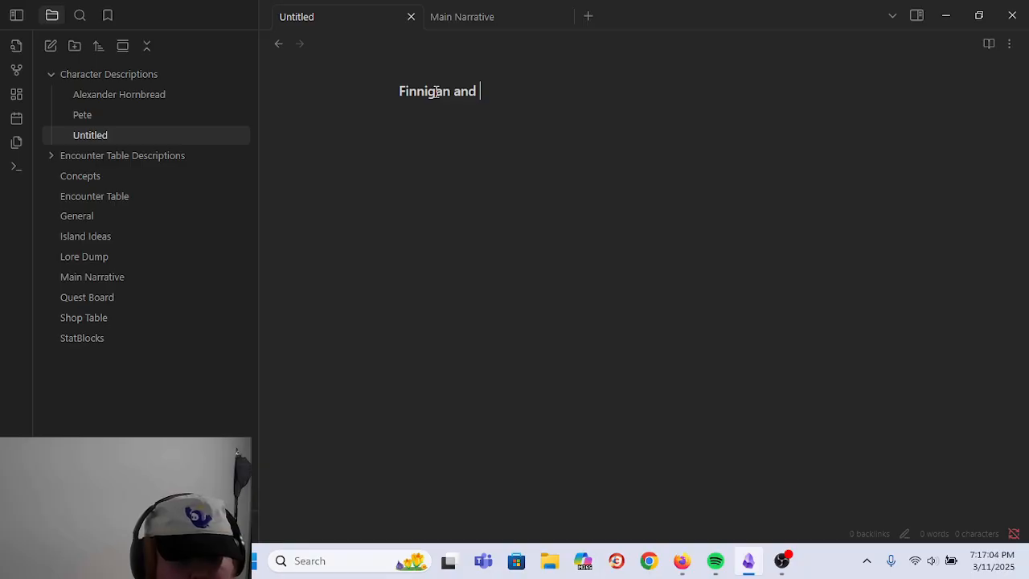
type(" Beatrice")
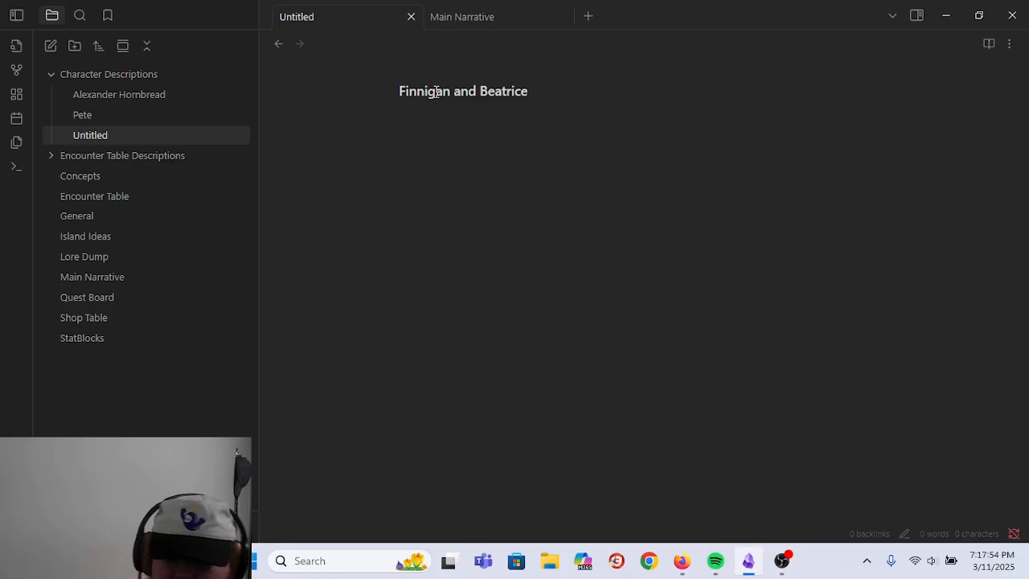
type("Vinewall")
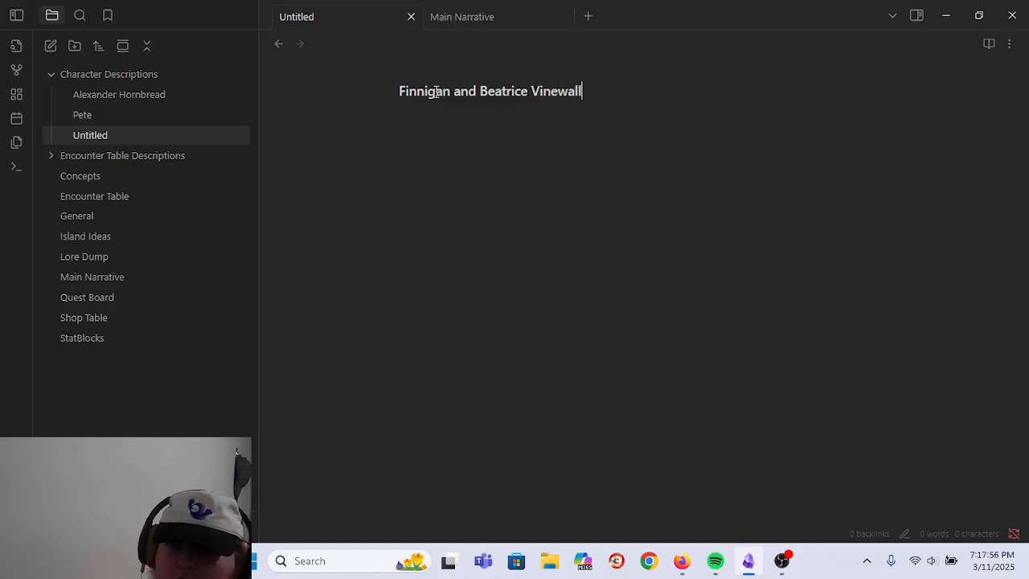
right_click(543, 92)
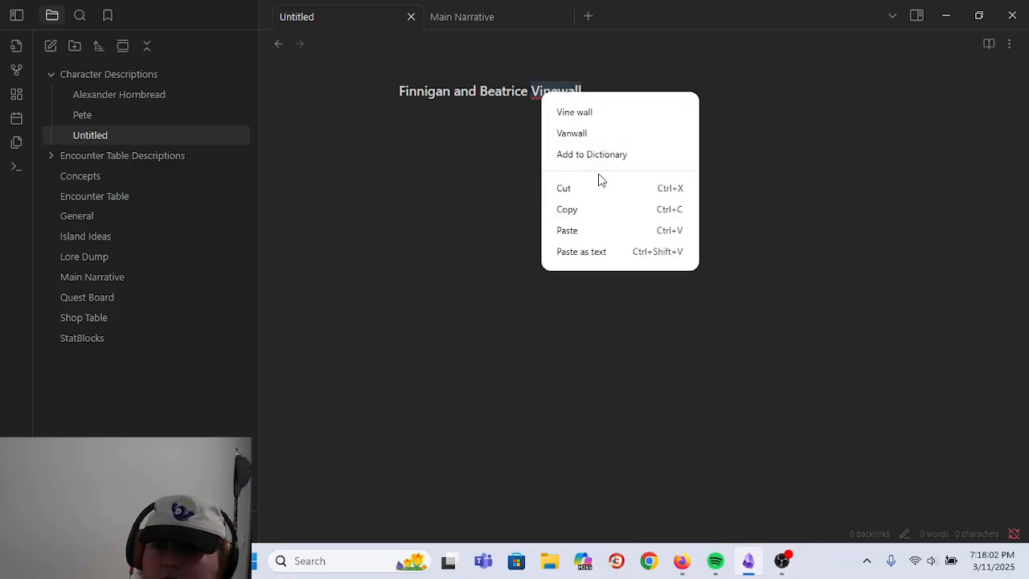
left_click(597, 154)
key("Return")
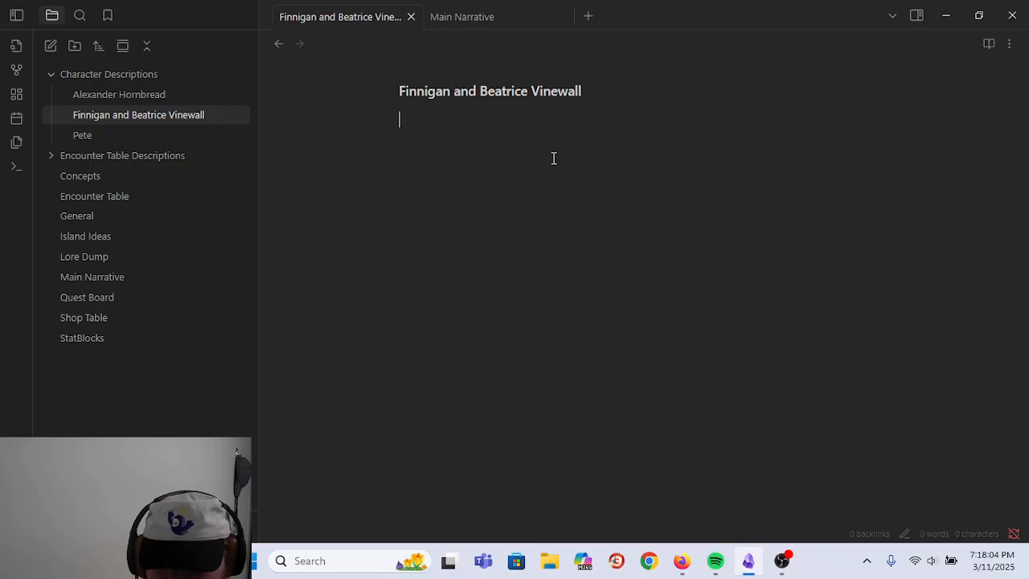
type("An elderly")
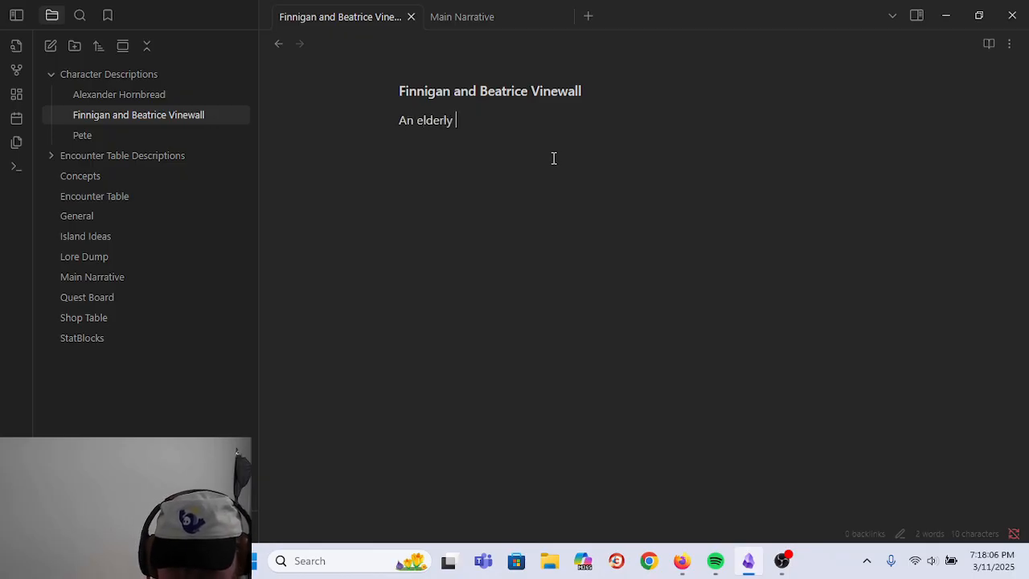
key("BackSpace")
key("BackSpace")
key("BackSpace")
key("BackSpace")
key("BackSpace")
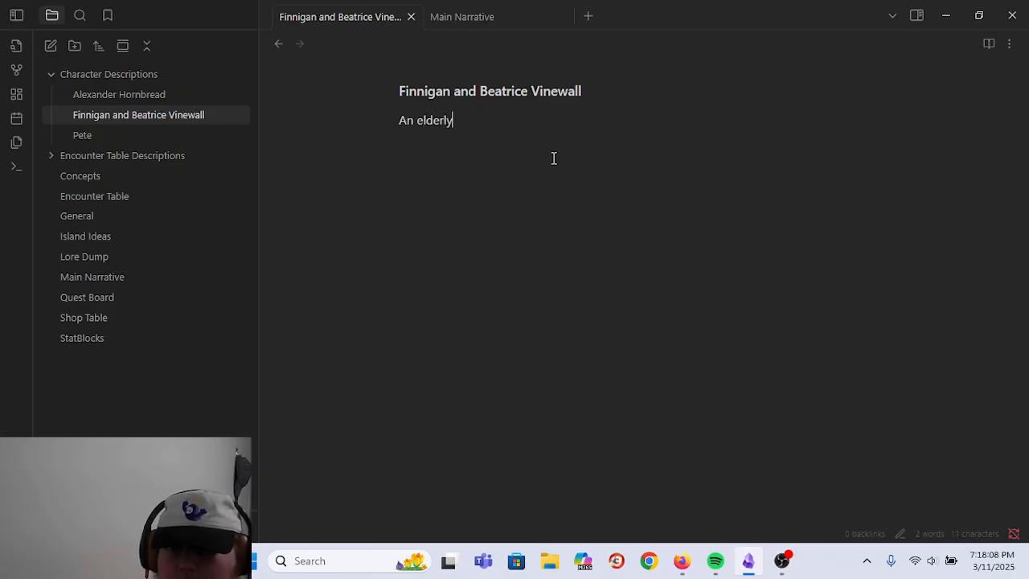
key("BackSpace")
key("BackSpace")
key("BackSpace")
key("BackSpace")
key("BackSpace")
key("BackSpace")
- Write the note's opening line: "A wealthy elderly couple who got stranded with the party at the beginning."
type("A ")
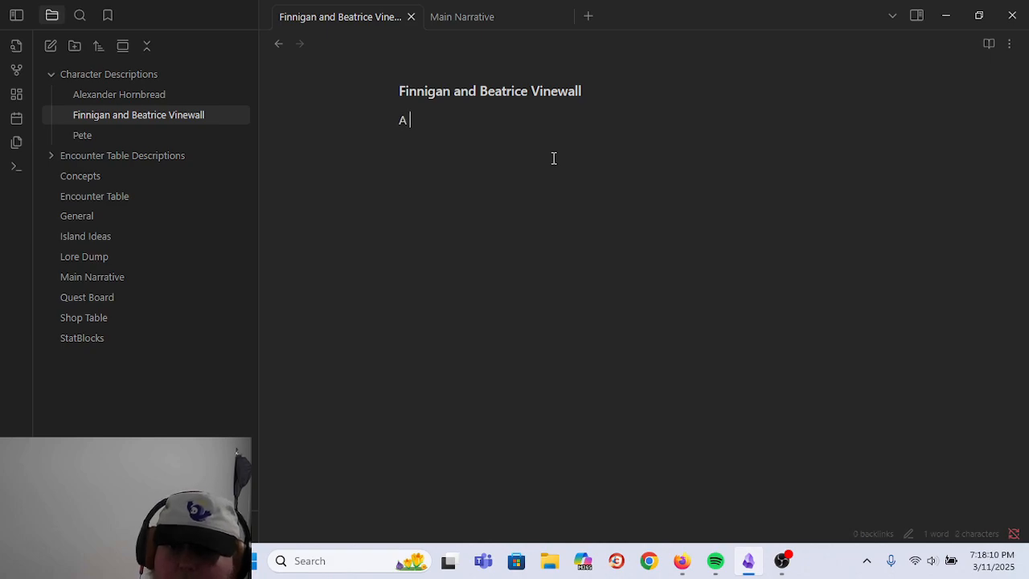
type("wealthy elderly ")
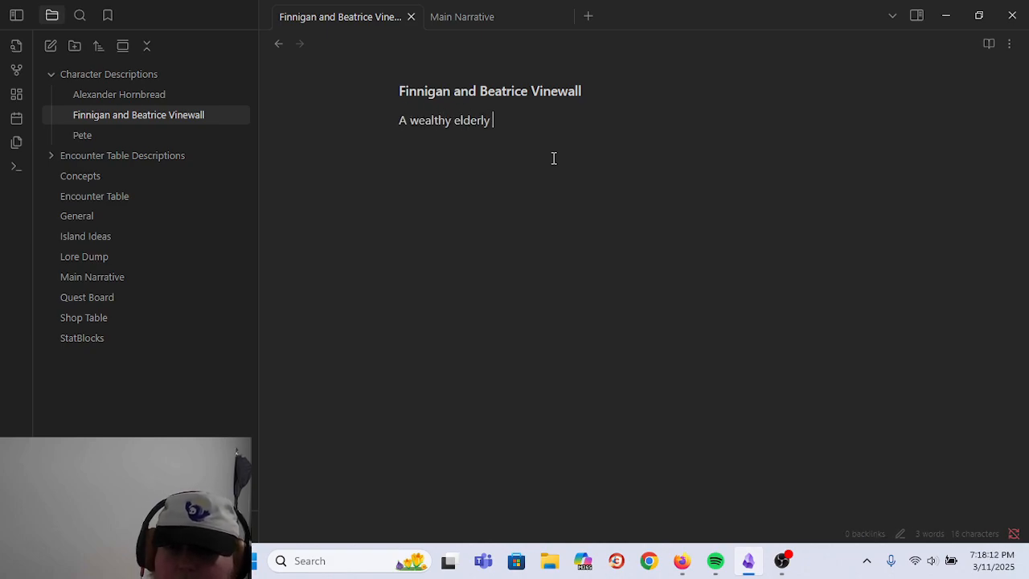
type("couple who got st")
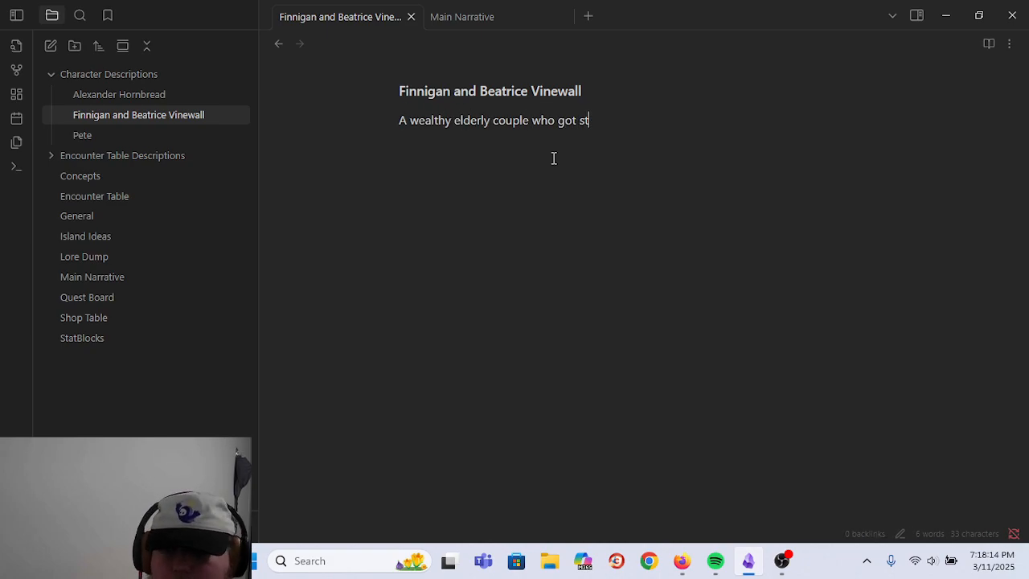
type("randed with the party")
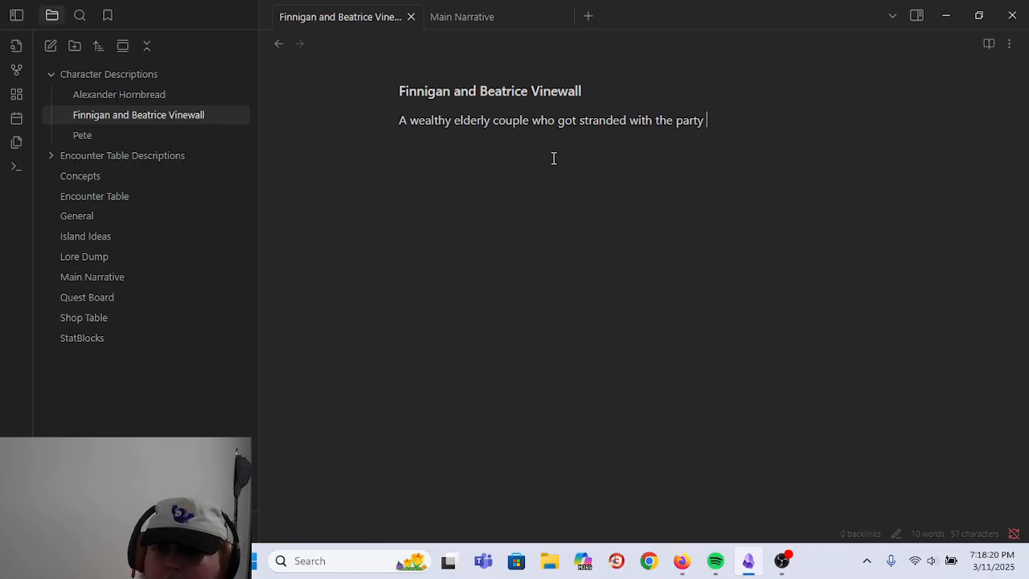
type("a")
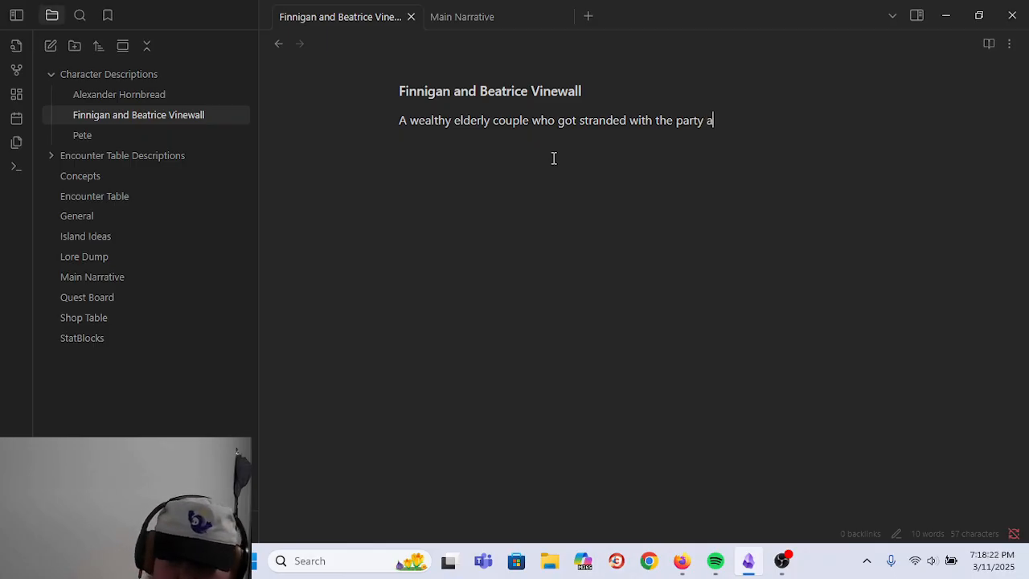
type("t the beginning")
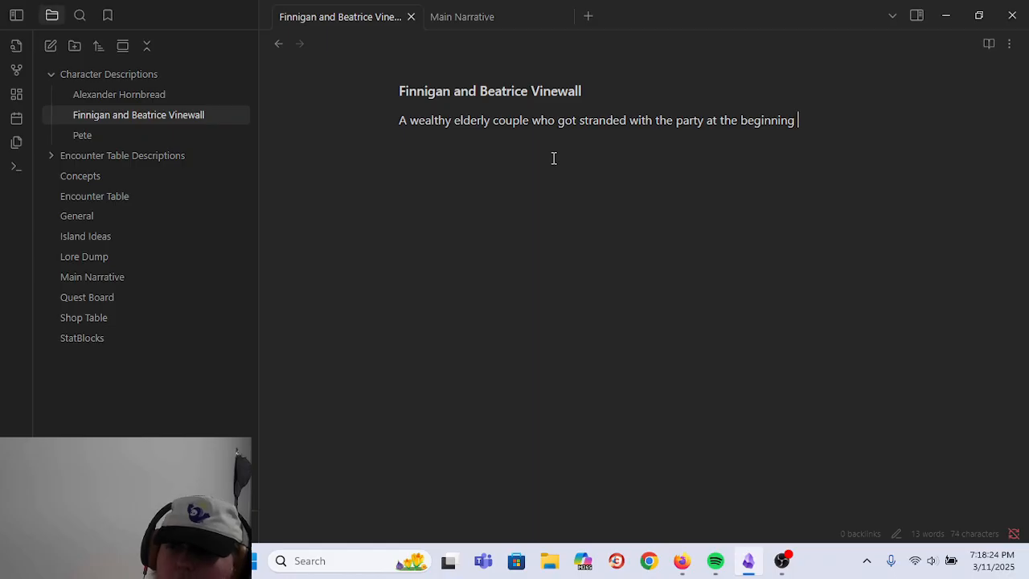
key("BackSpace")
type(".")
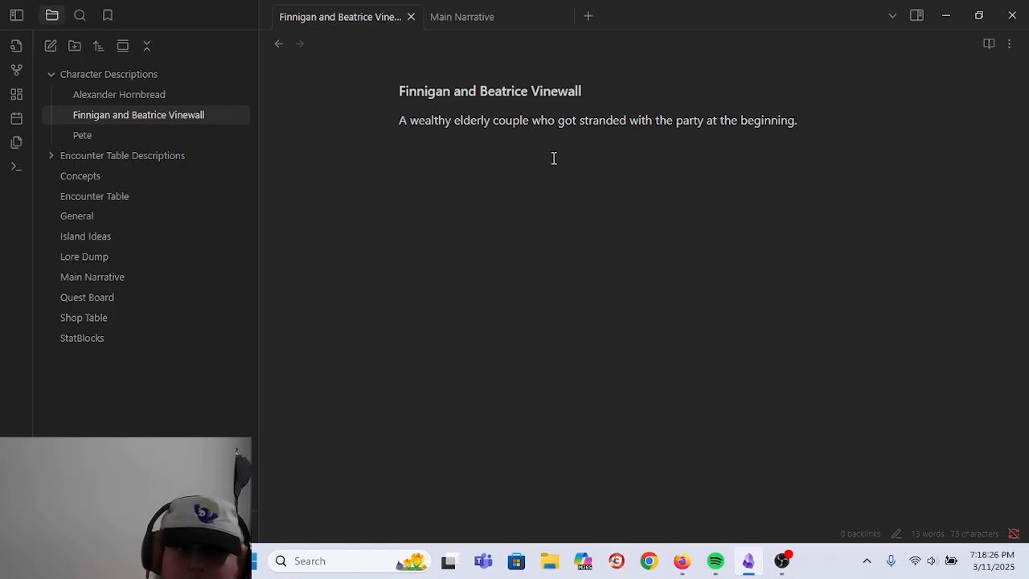
- Add a "Finnigan:" label below the opening line and begin his description with "Silver haired"
key("Return")
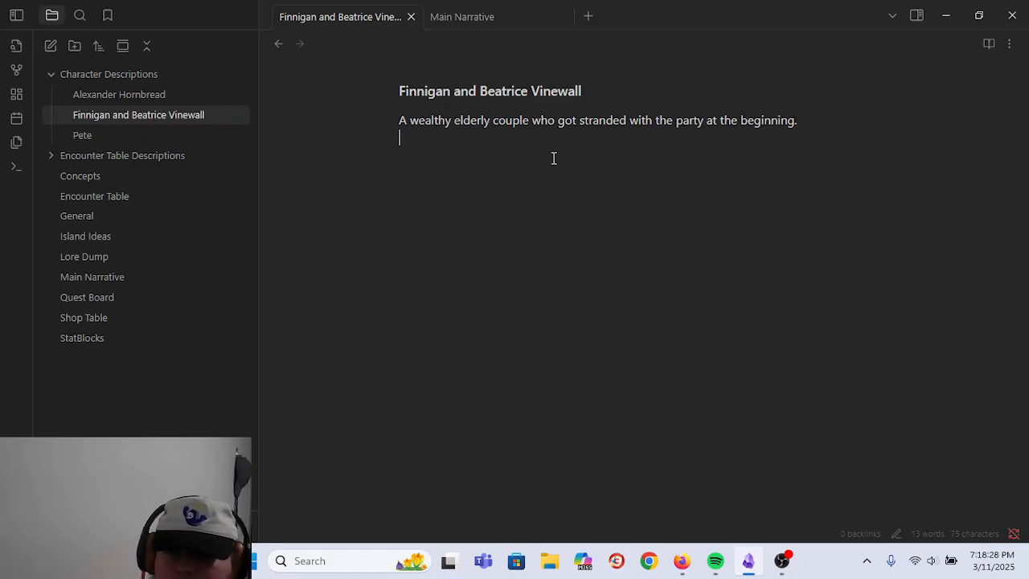
type("Finnigan:")
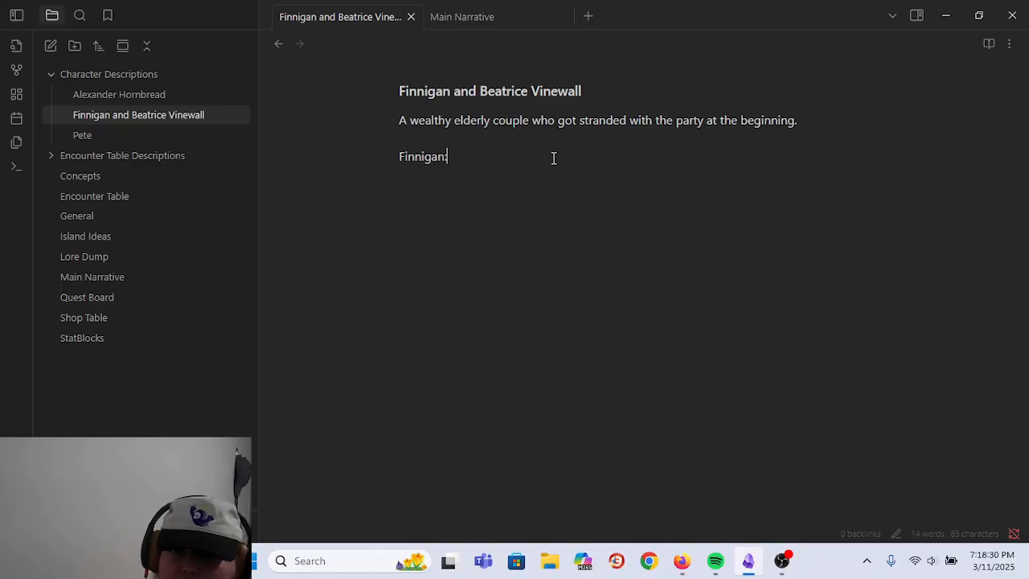
key("Return")
key("Return")
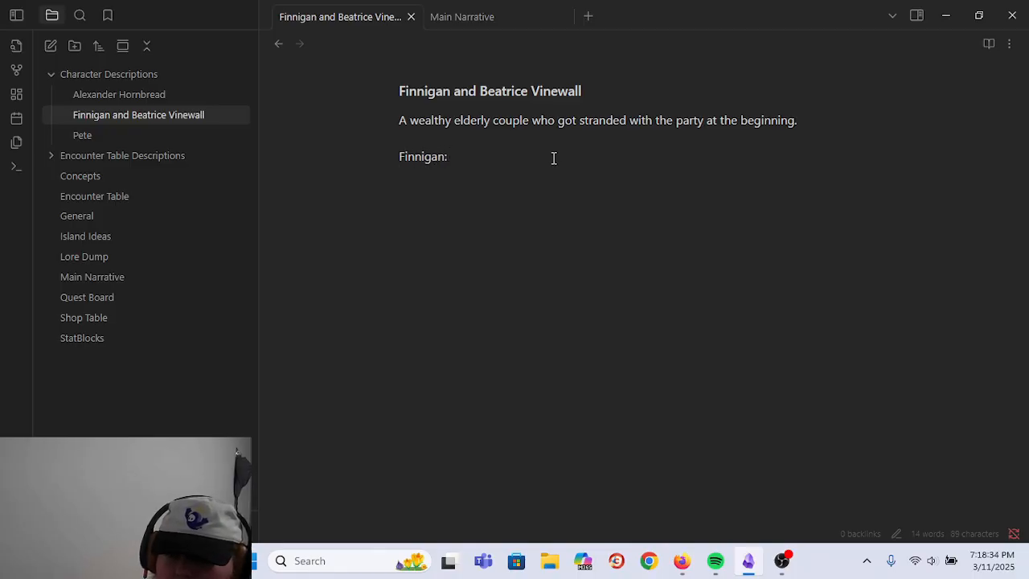
type("Silver haired")
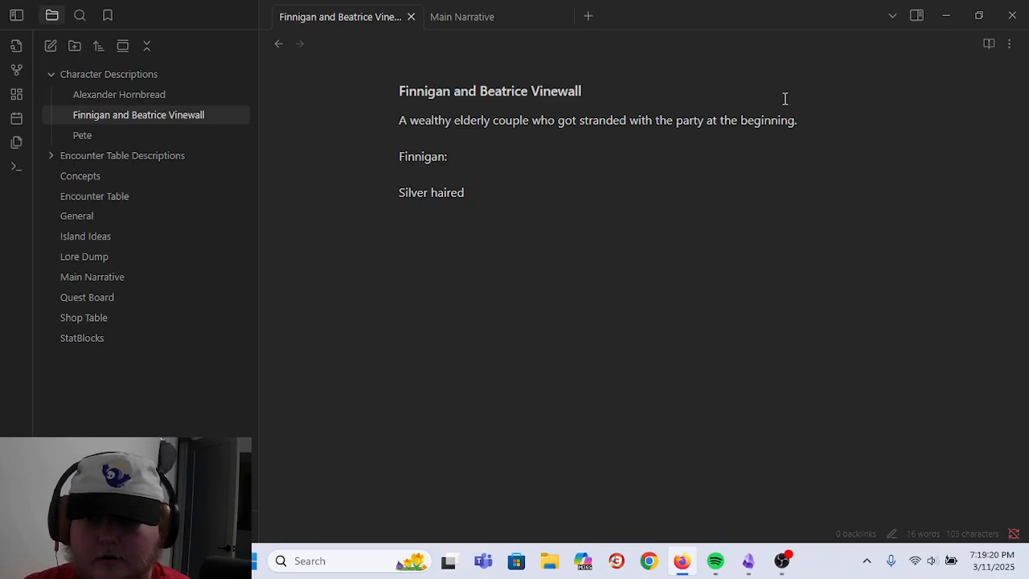
- Complete Finnigan's description line to read "Silver haired, muscular, and free spirited old guy."
left_click(471, 155)
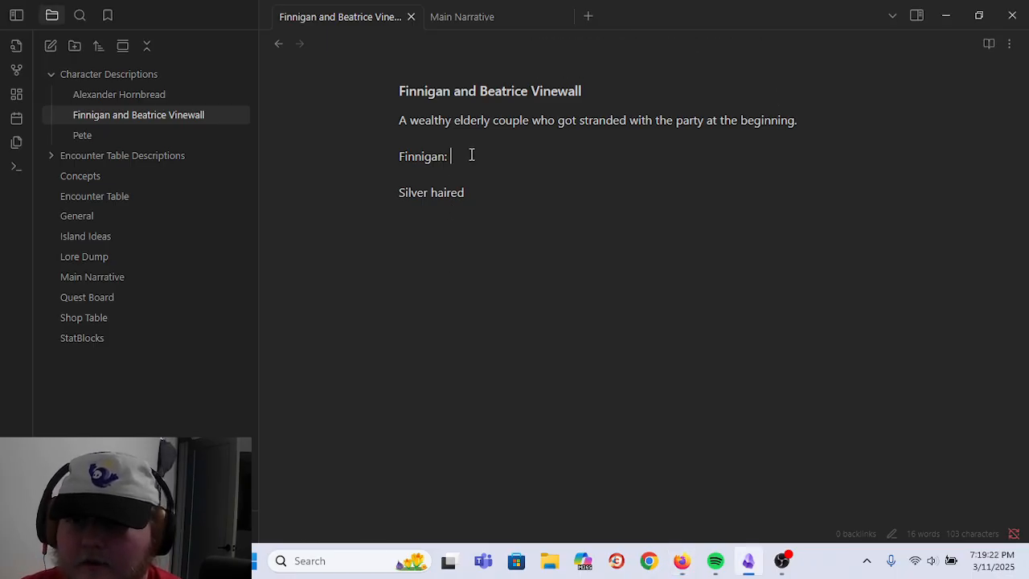
left_click(513, 188)
type("muscular")
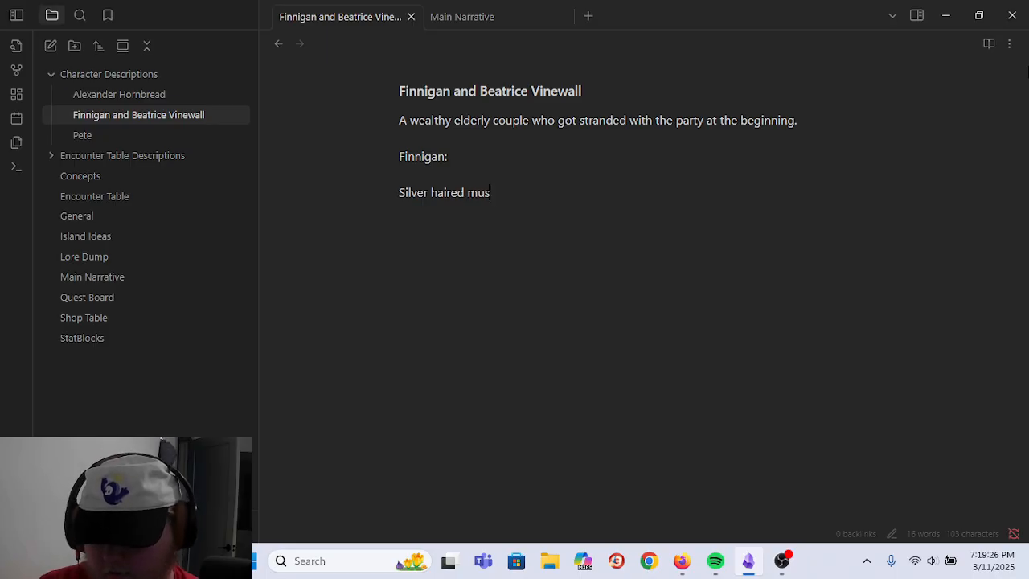
key("BackSpace")
key("BackSpace")
key("BackSpace")
key("BackSpace")
key("BackSpace")
key("BackSpace")
key("BackSpace")
key("BackSpace")
key("BackSpace")
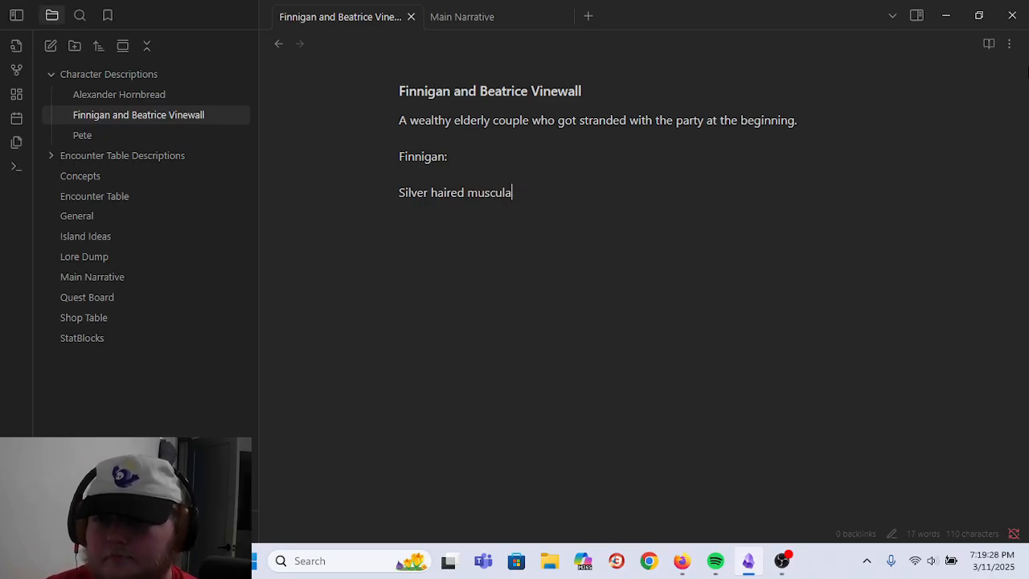
type(", muscu")
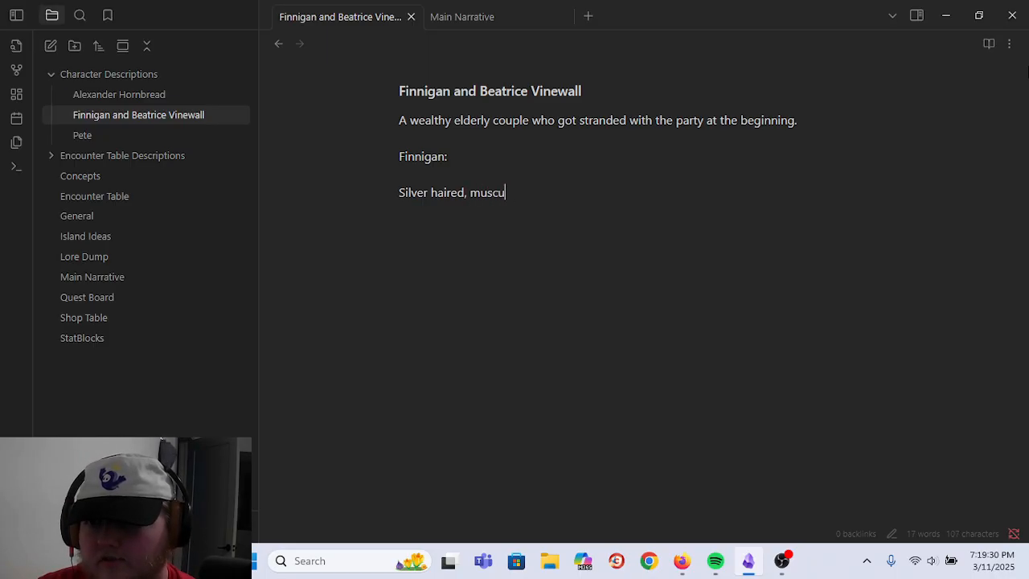
type("lar, and free")
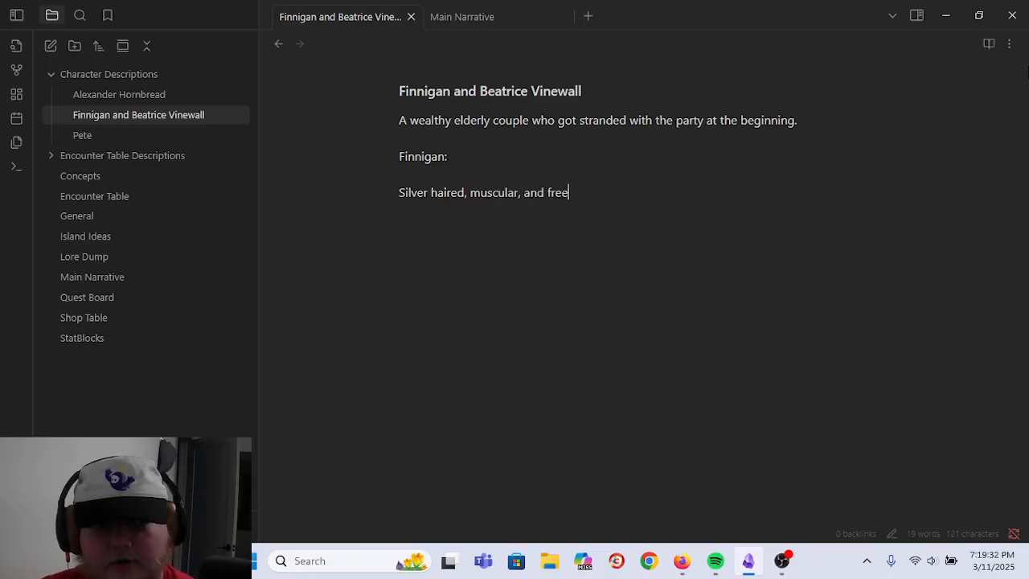
type(" spirited old guy.")
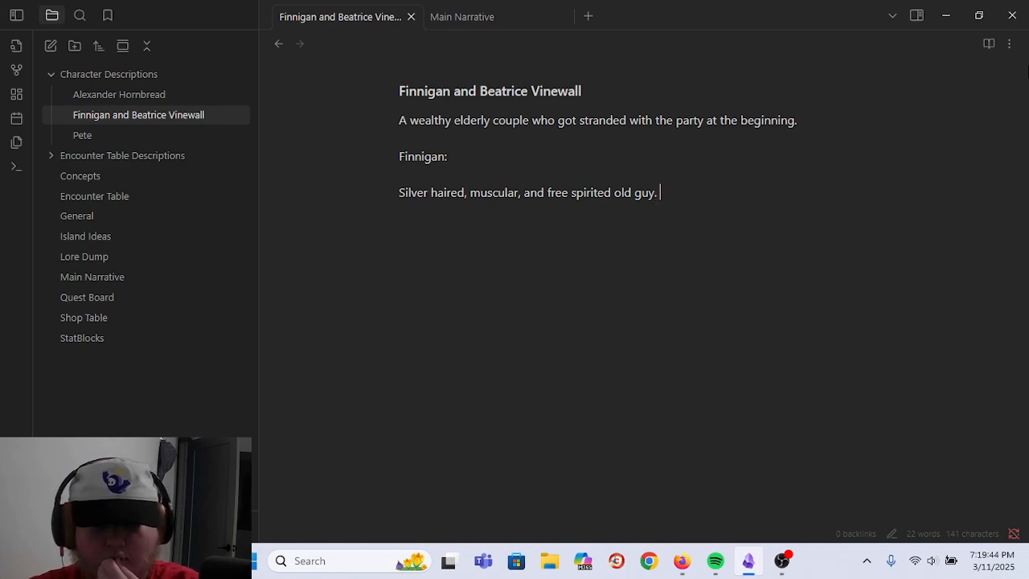
- Extend the opening paragraph with "Their clothes are well kept, but not over the top wealthy, and there's not a scratch on them, not even wrinkles."
key("Up")
key("Up")
key("Up")
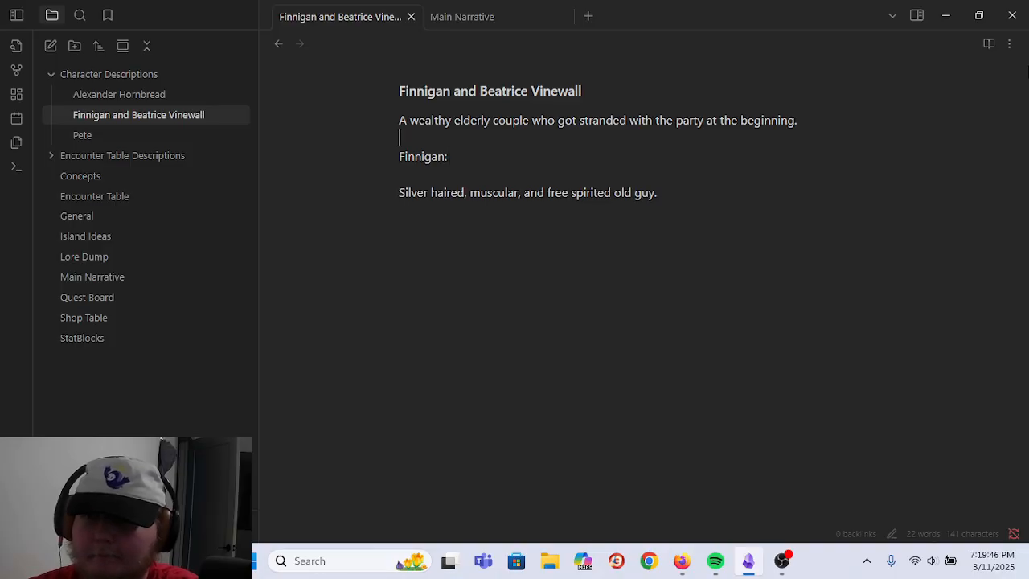
type("Their cl")
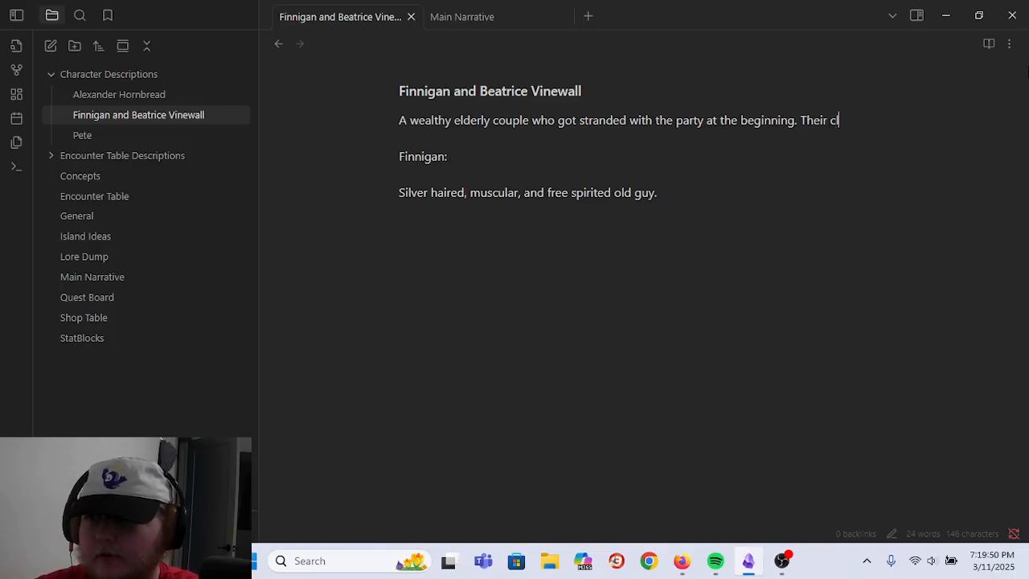
type("othes are well kep")
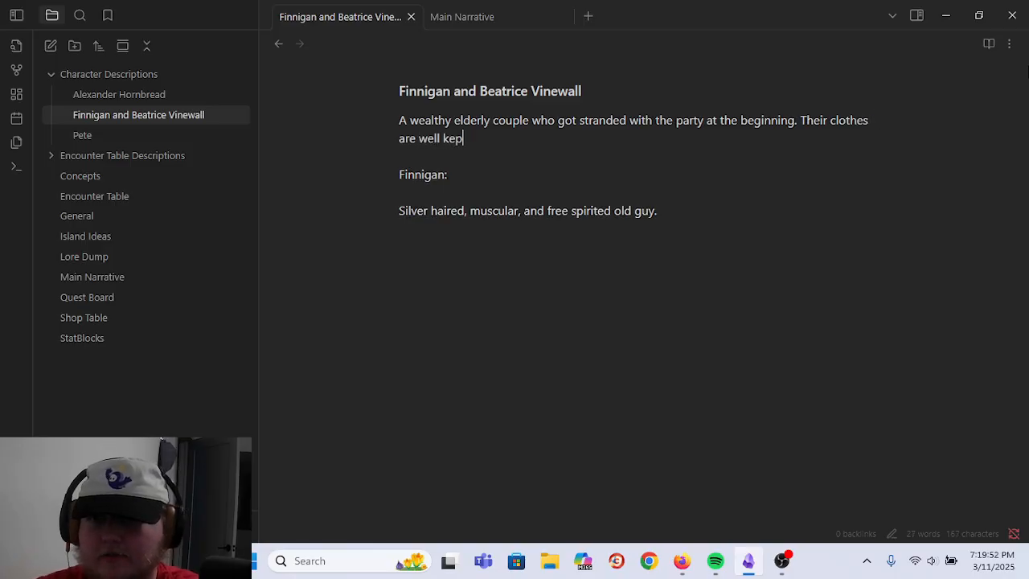
type("t, but not ove")
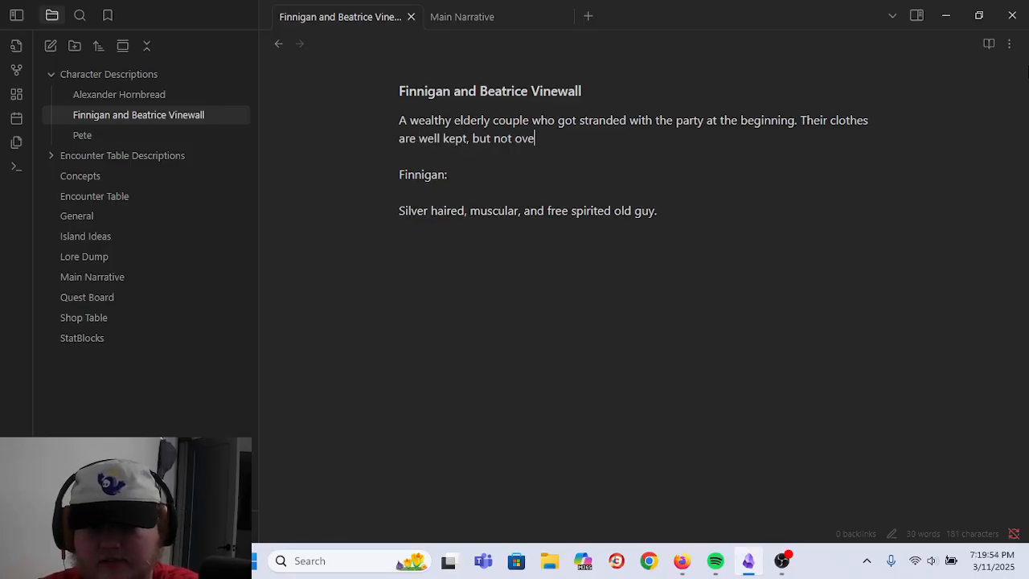
type("r the top wealt")
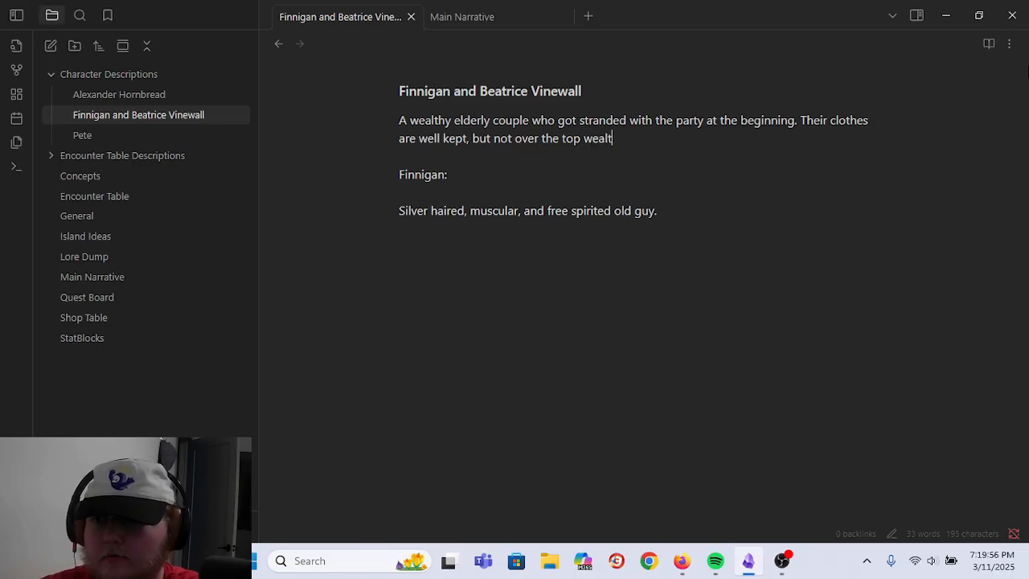
type("hy, and there's")
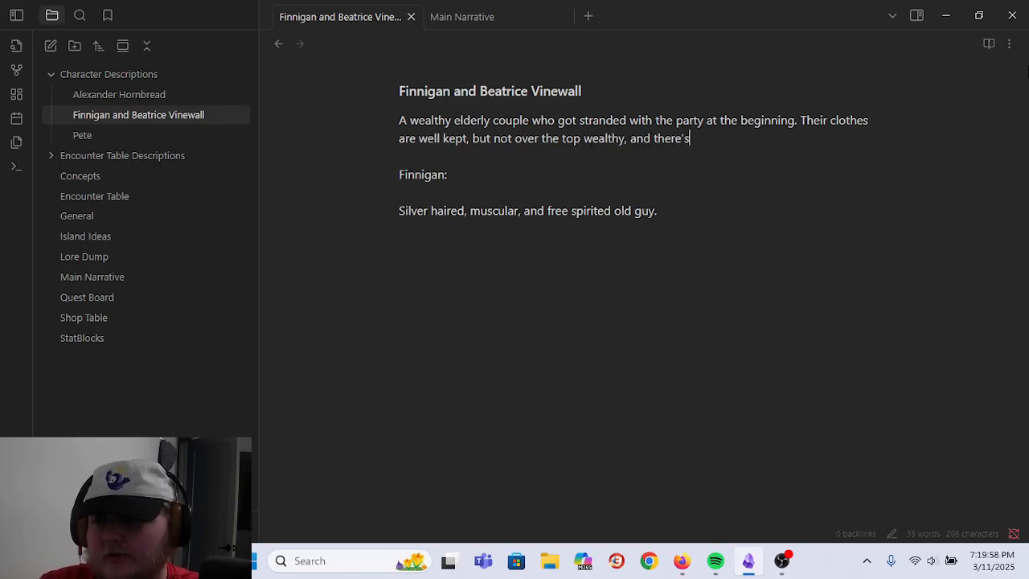
type(" not a scratc")
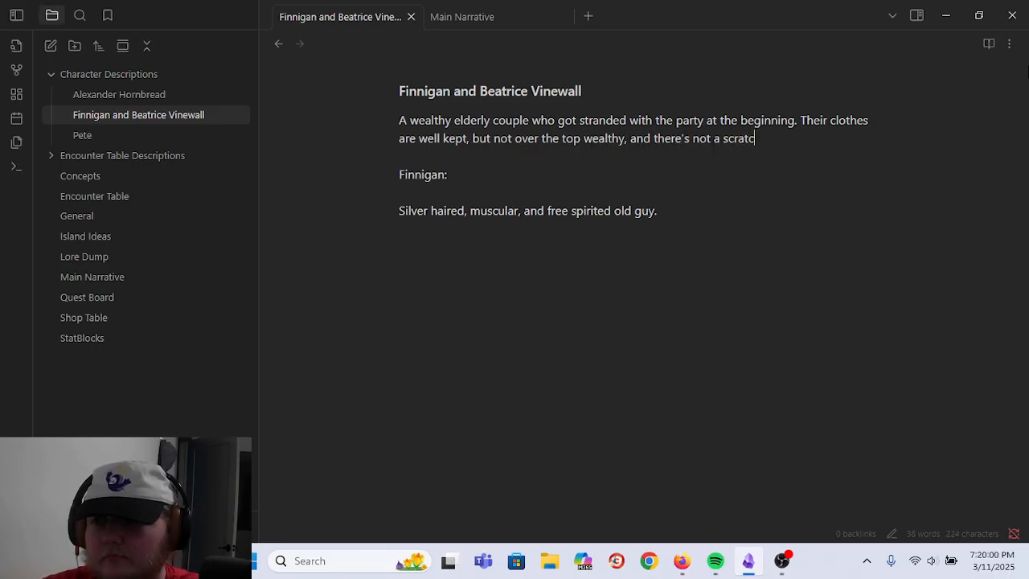
type("h on them, not ev")
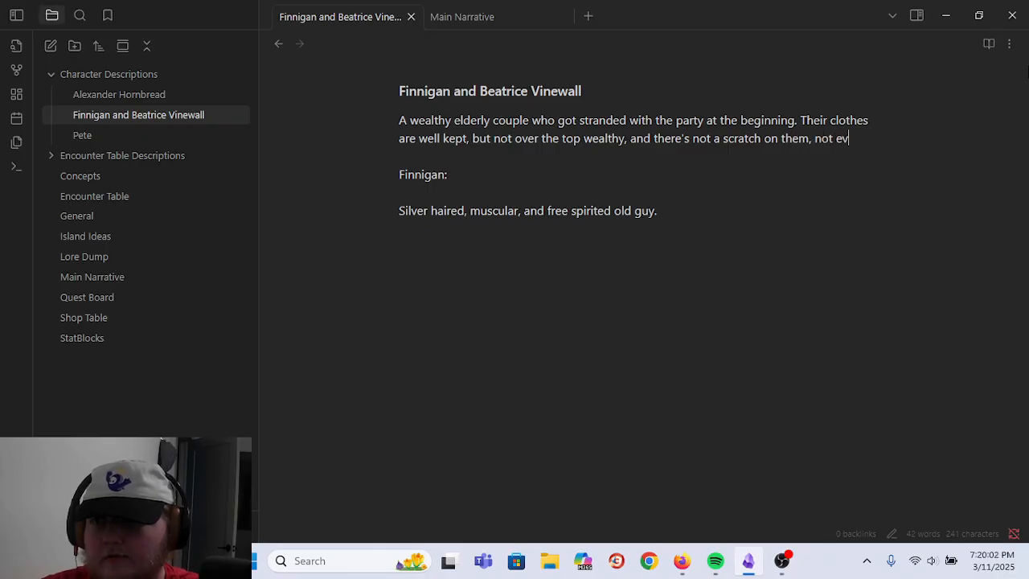
type("en wrinkles.")
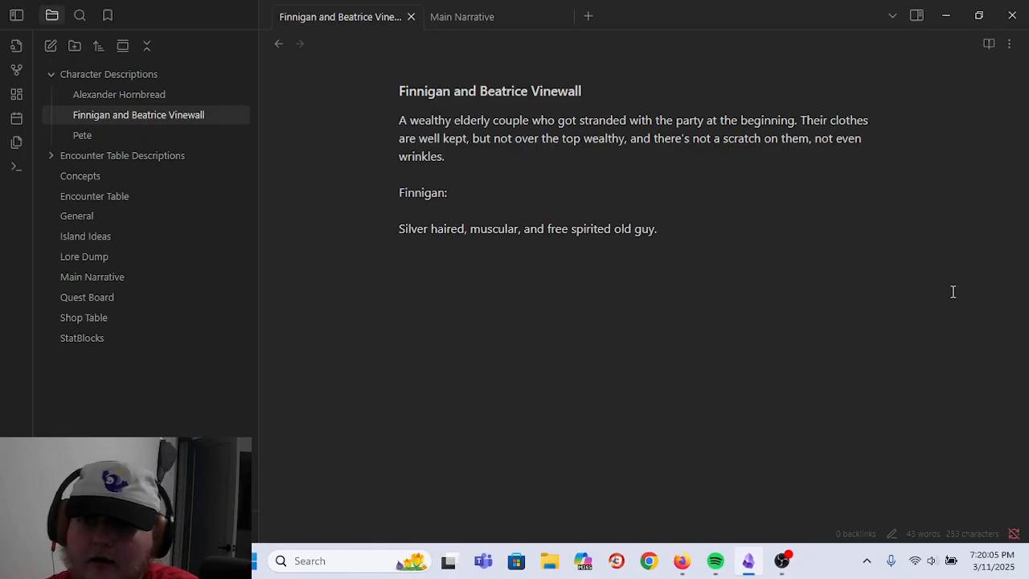
- Add the age 73 after the "Finnigan:" label and write "Beatrice: 74" below his description
left_click(622, 194)
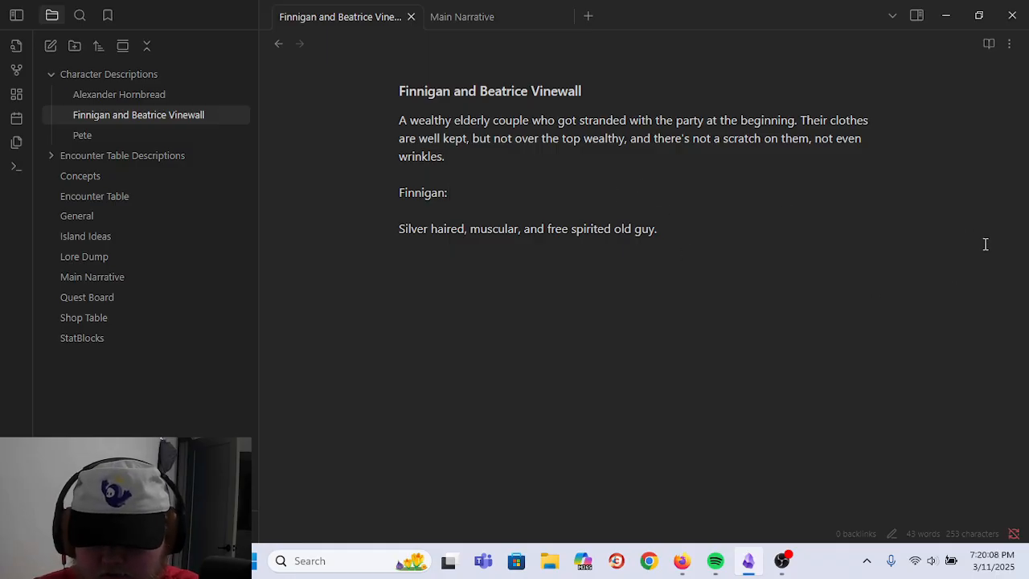
type("73")
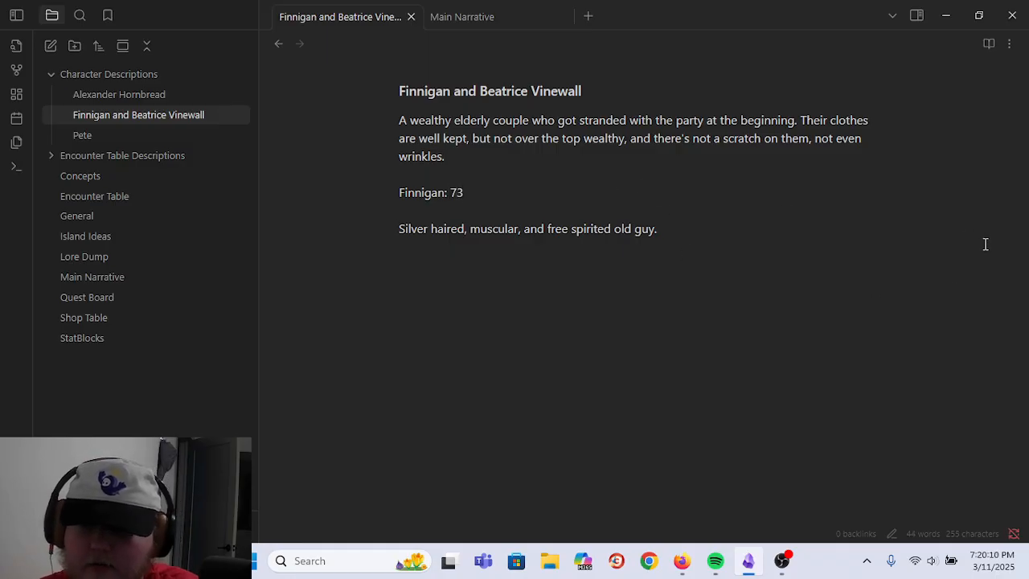
key("Return")
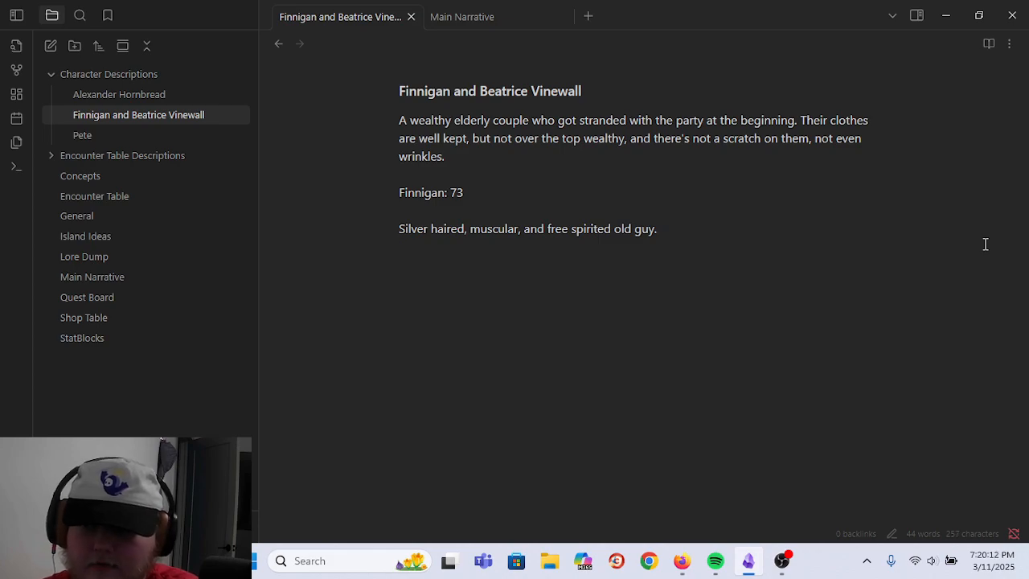
key("BackSpace")
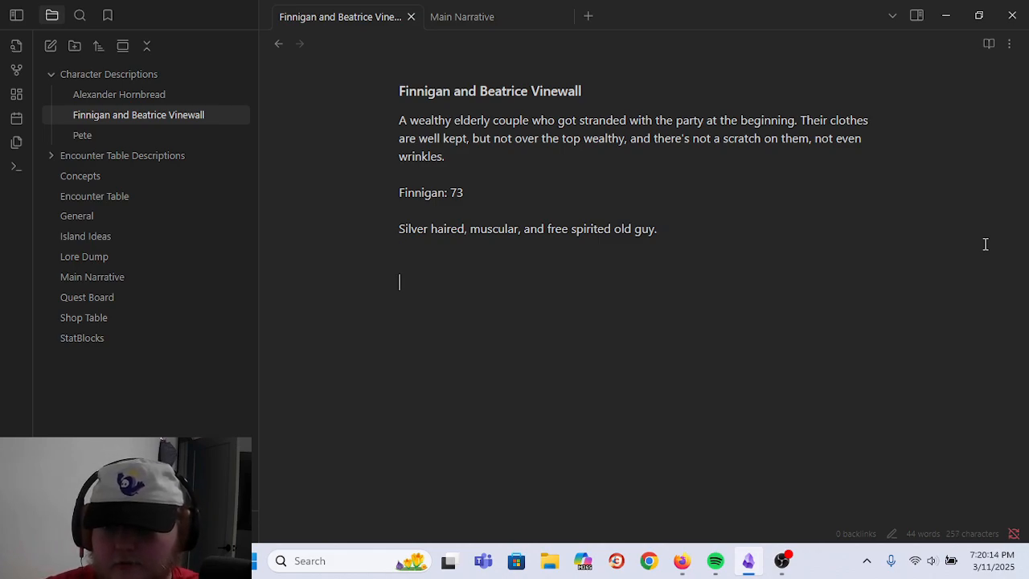
type("Beatr")
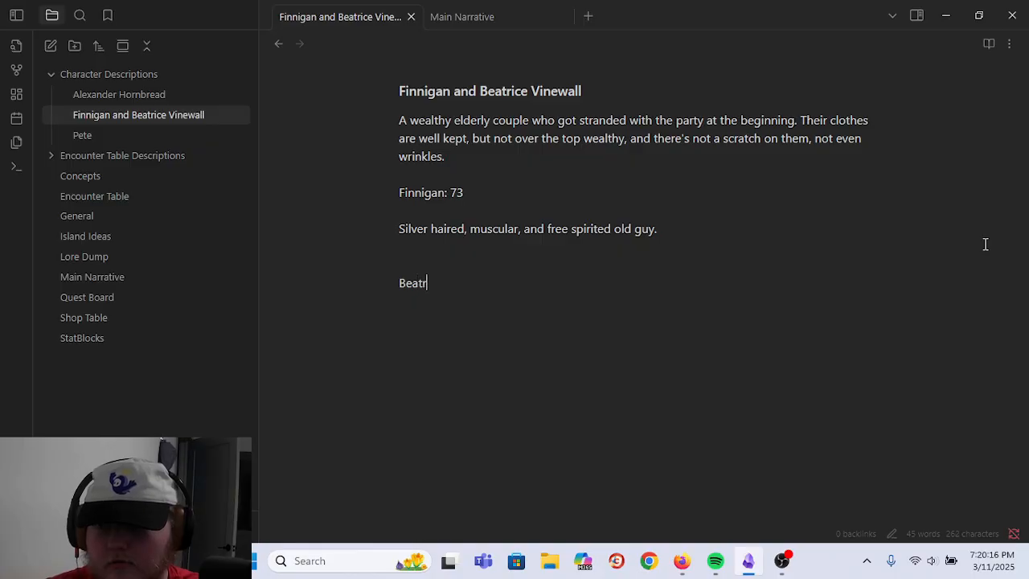
type("ice: 74")
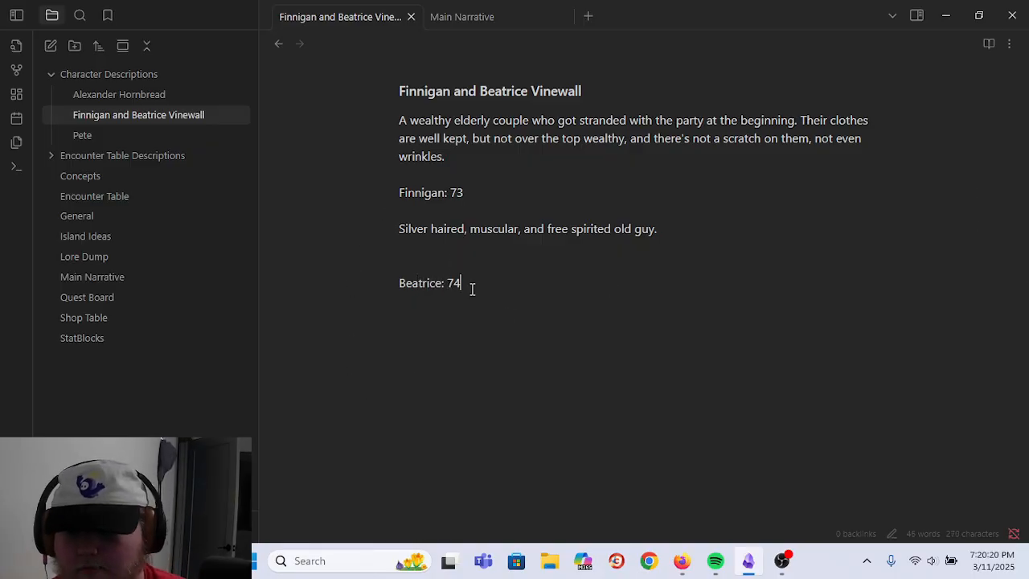
- Append "Doesn't take life very seriously, but somehow has ended up wealthy regardless." to Finnigan's description
left_click(680, 237)
type("Doesn't t")
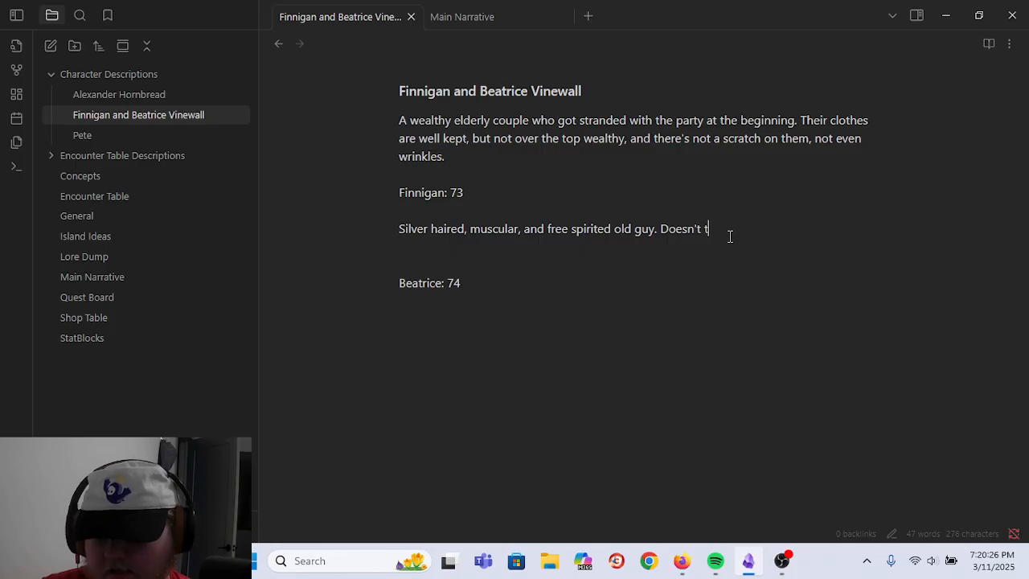
type("ake life very seriously,")
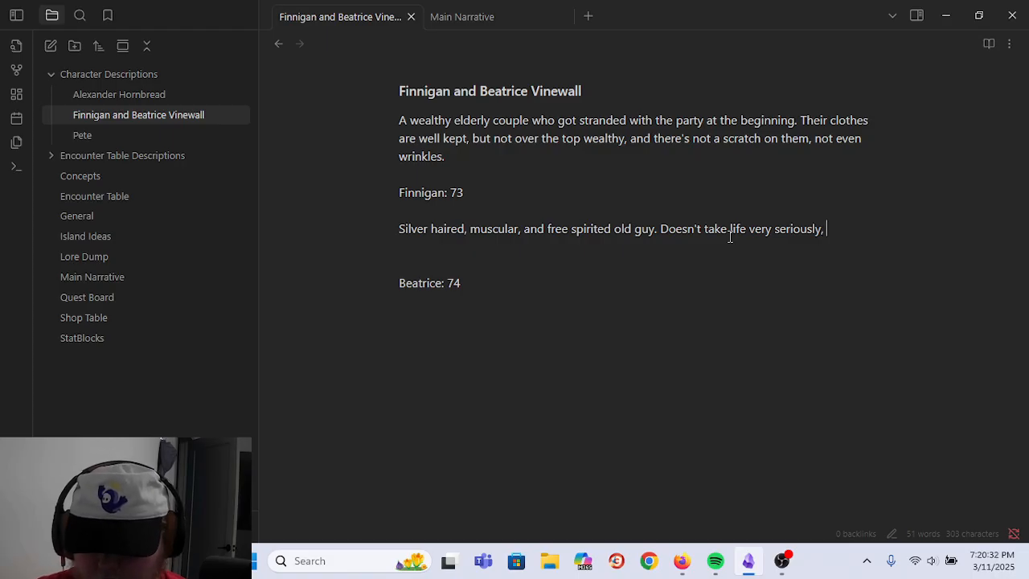
type(" but somehow")
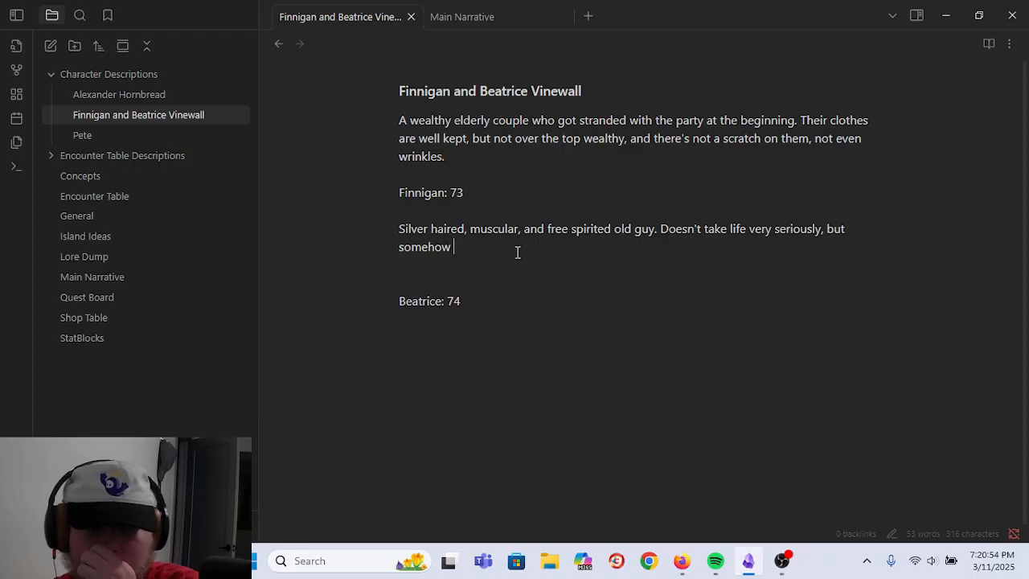
type("has ende")
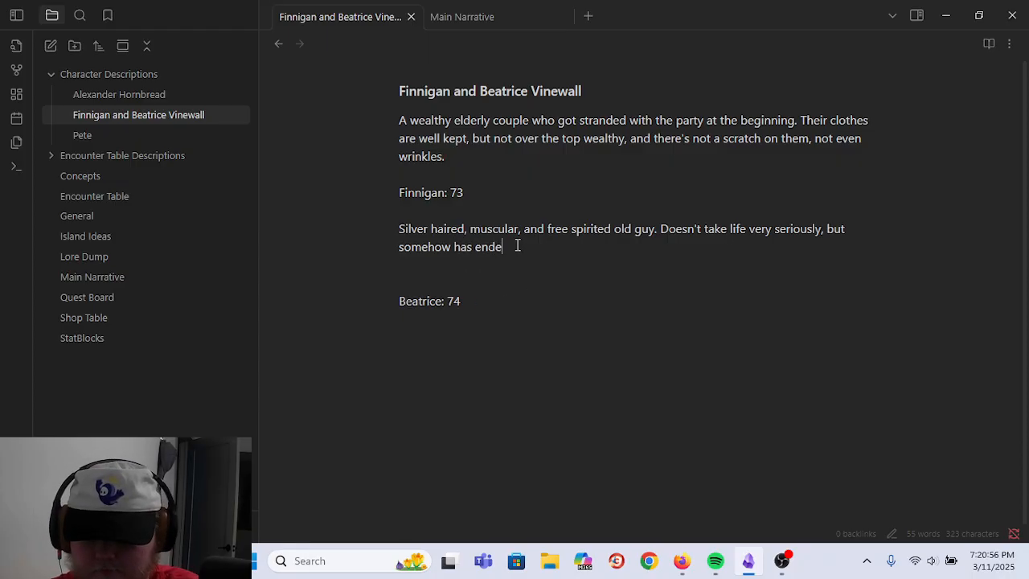
type("d up wealt")
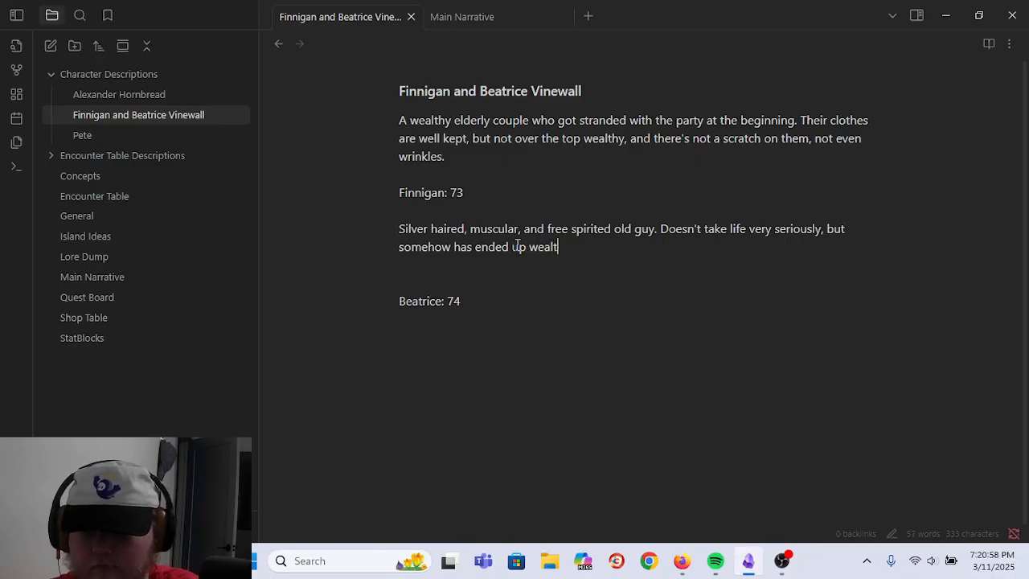
type("hy regardless.")
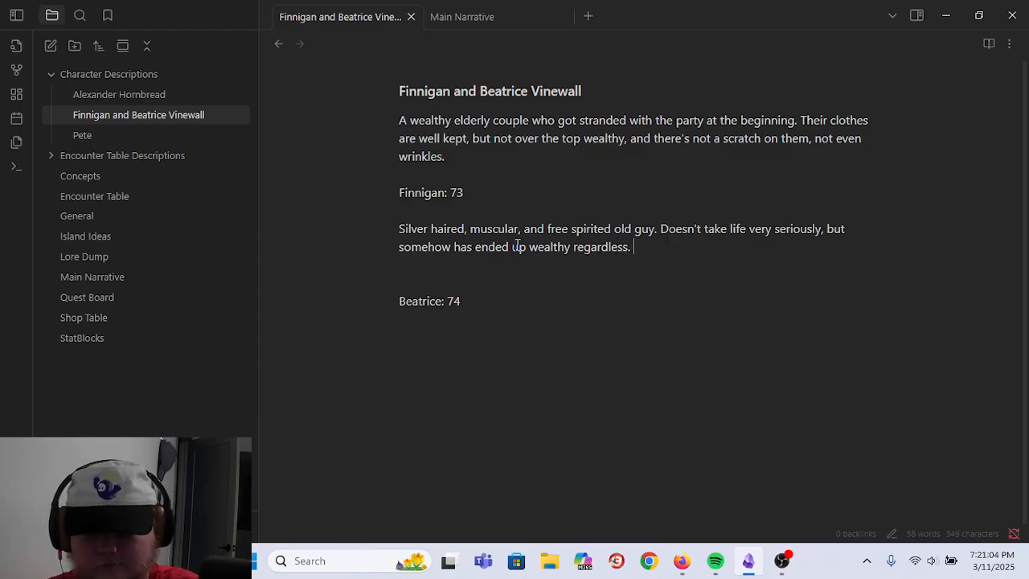
- Append the sentence "Married to beatrice, the love of his life." to Finnigan's description
type(" Married to beatrice, th elov")
key("BackSpace")
key("BackSpace")
key("BackSpace")
key("BackSpace")
key("BackSpace")
type("e lov eof")
key("BackSpace")
key("BackSpace")
key("BackSpace")
key("BackSpace")
type("e of his life.")
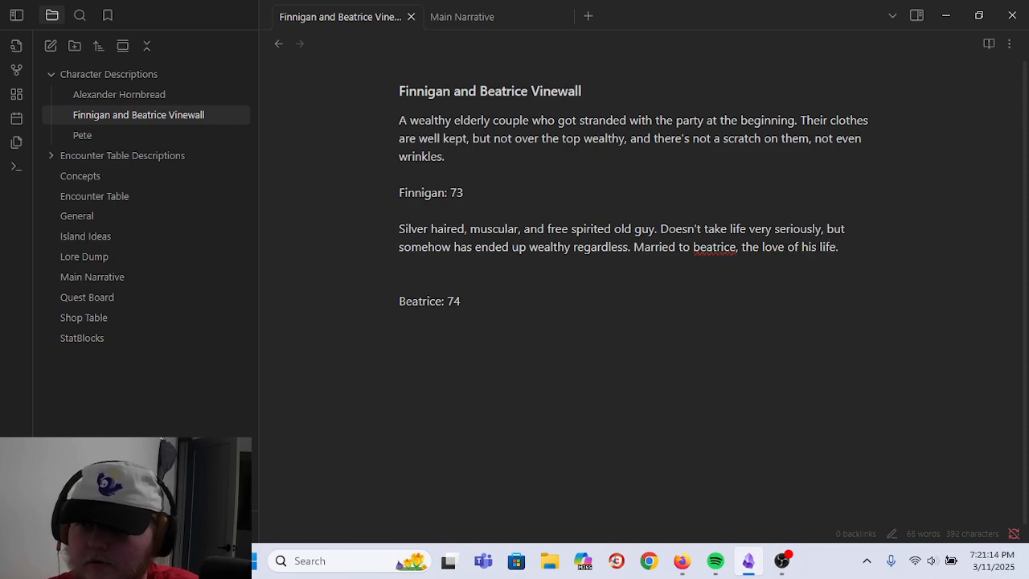
- Correct the misspelled lowercase "beatrice" in Finnigan's description to the suggested "Beatrice"
left_click(719, 262)
left_click(701, 228)
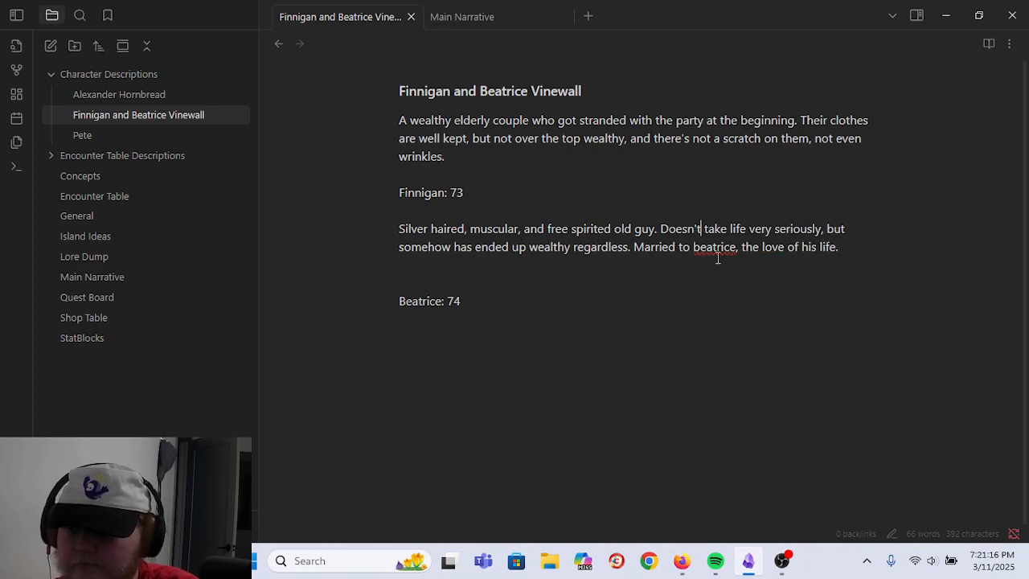
right_click(715, 246)
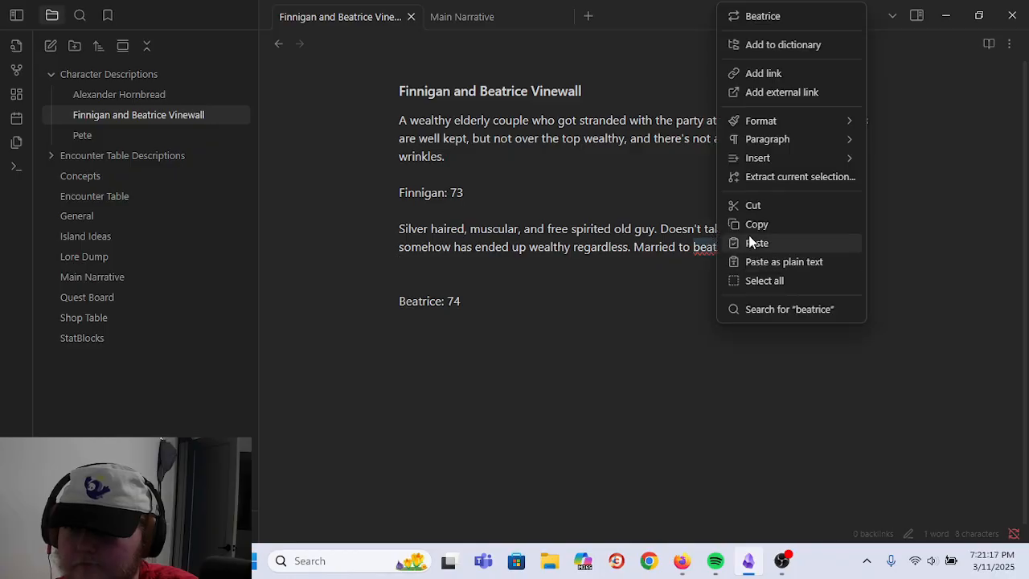
left_click(764, 16)
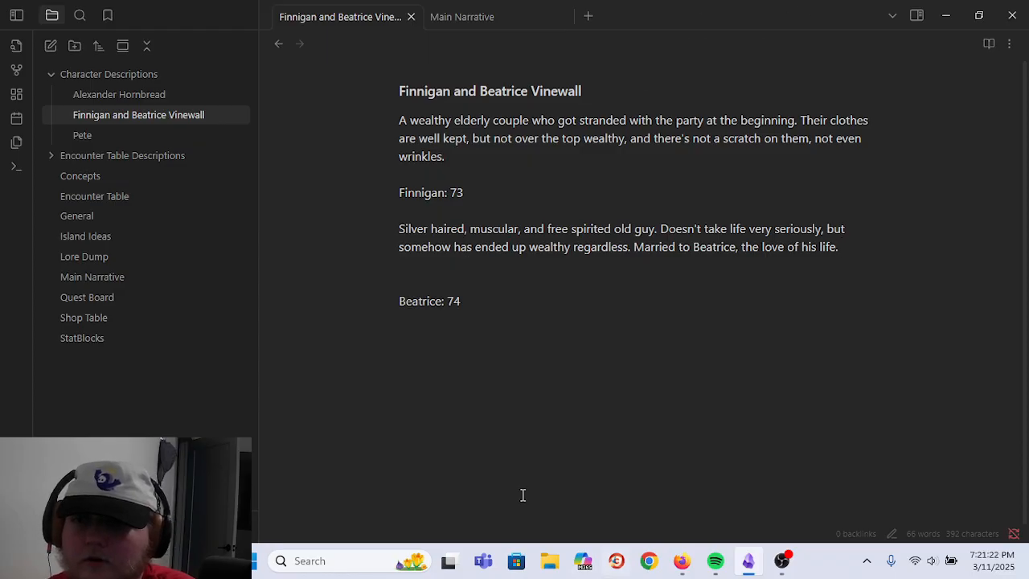
- Add a paragraph above Finnigan's section reading "They own property on Wingorg, as they made their fortune researching agricultural development"
left_click(454, 176)
key("Return")
key("Return")
key("Return")
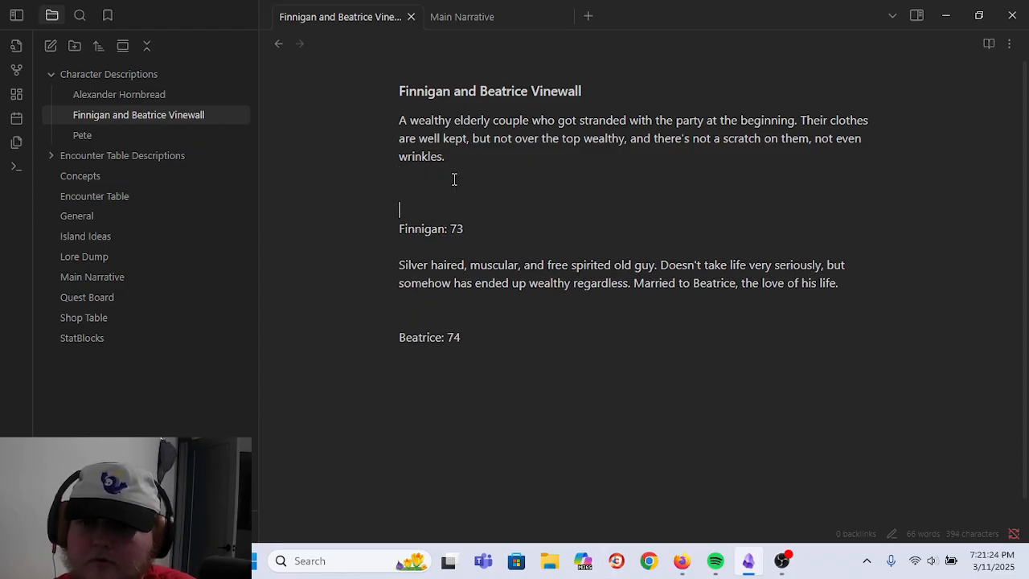
key("Up")
key("Up")
type("They own")
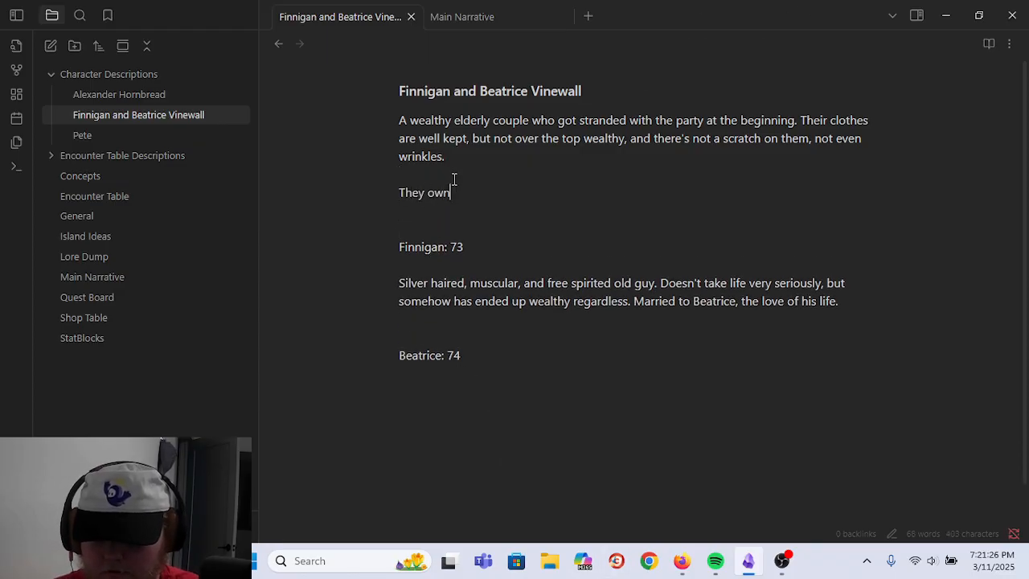
type(" property on Wi")
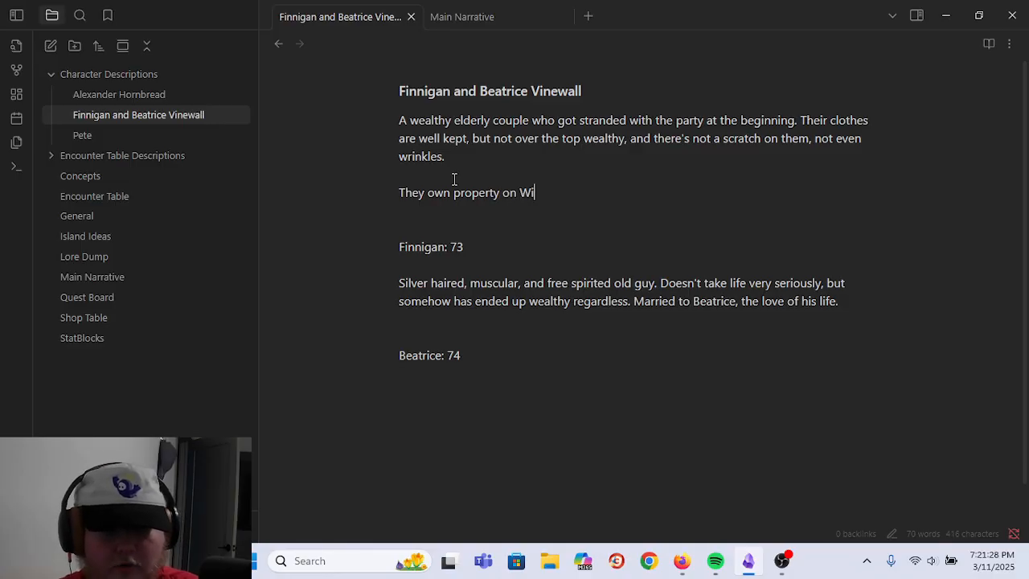
type("ngorg, ")
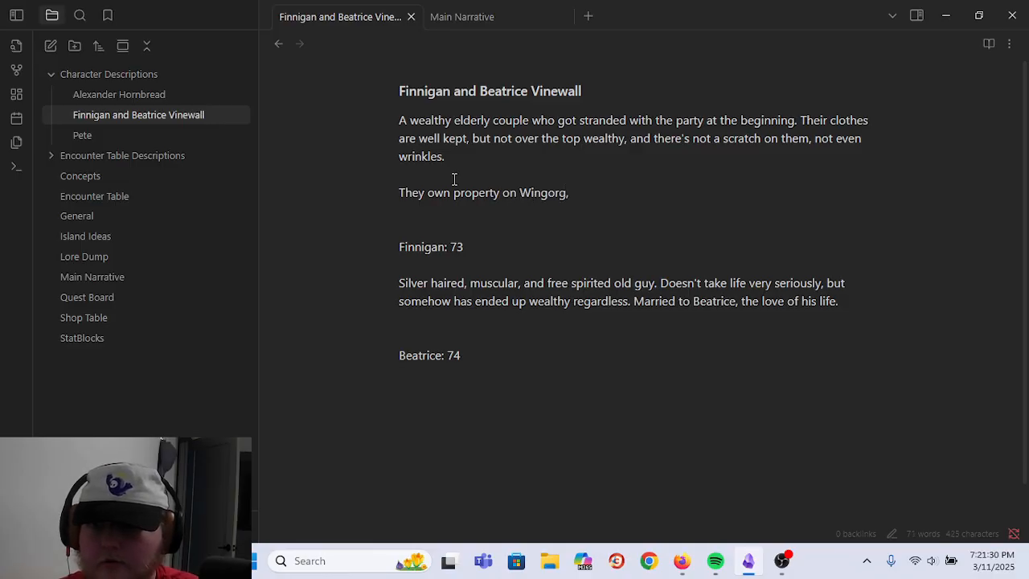
type("as they m")
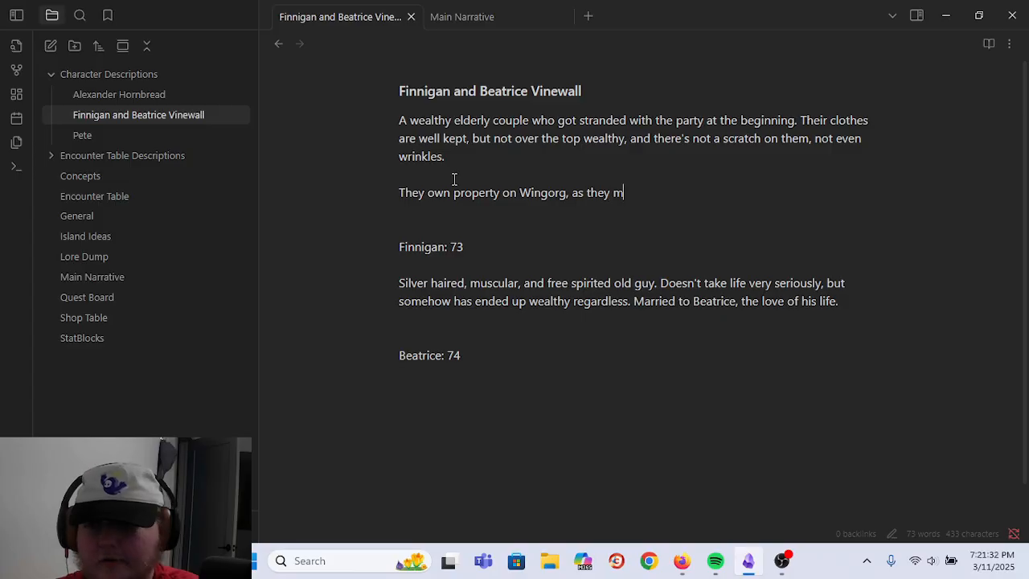
type("ade their fortu")
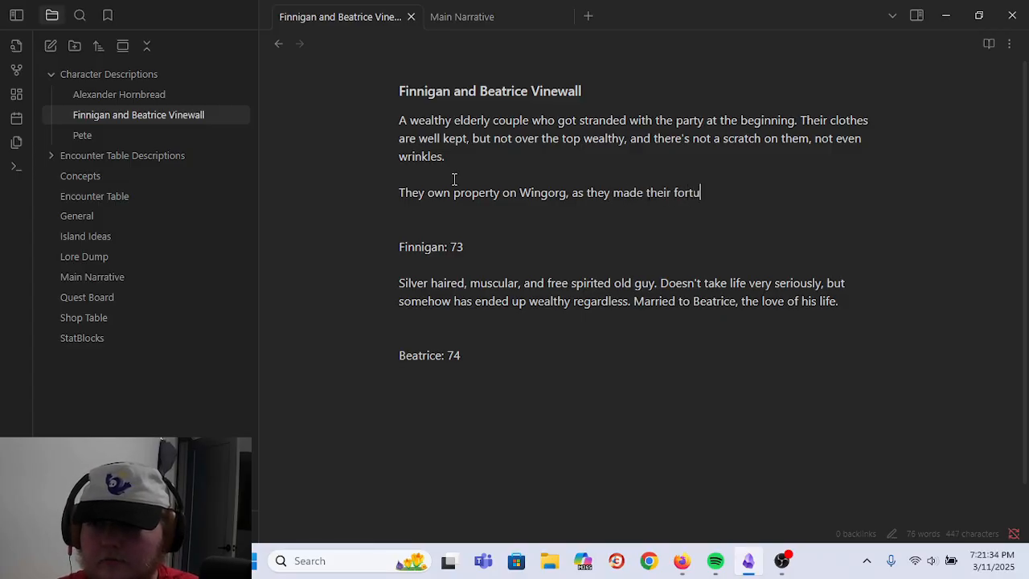
type("ne researching ")
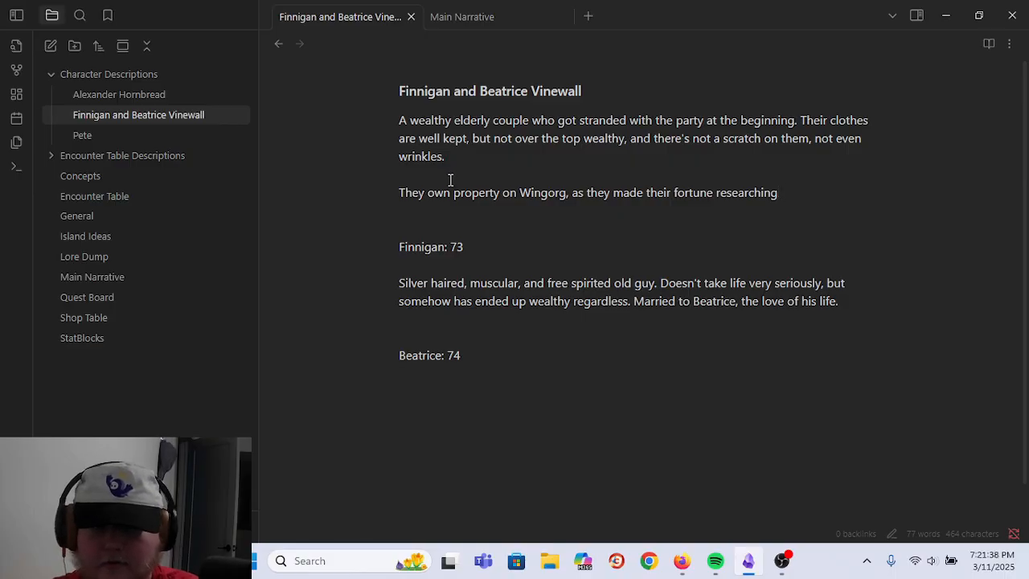
type("ag")
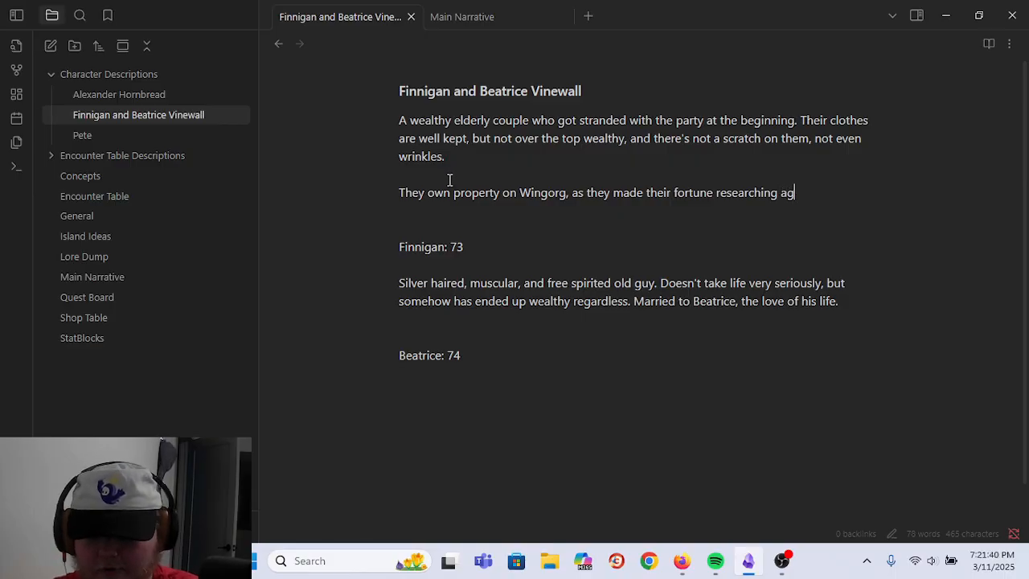
type("ricultural development")
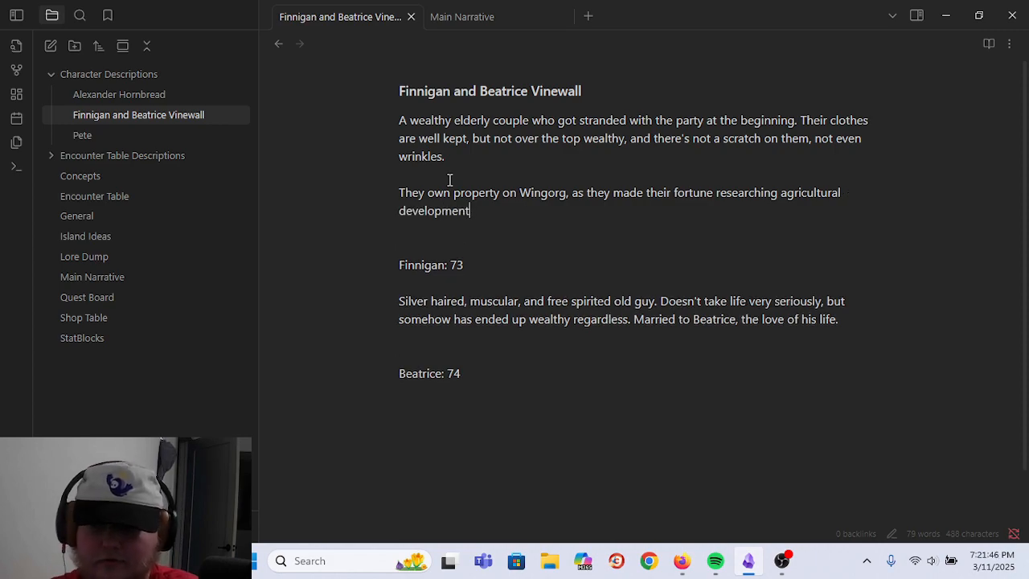
- Continue the Wingorg sentence with "after discovering a species"
type("aft")
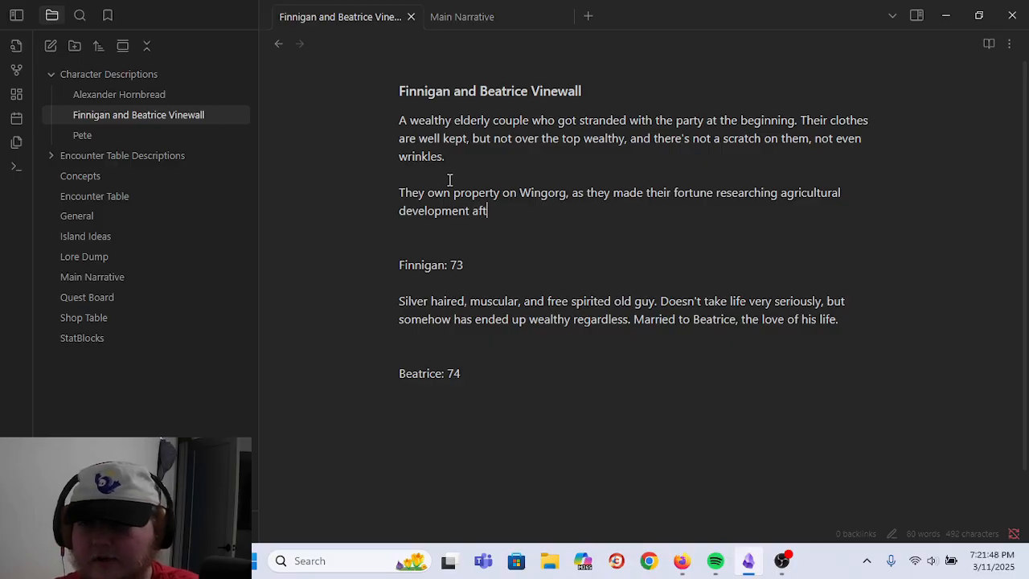
type("er find ing a breakth")
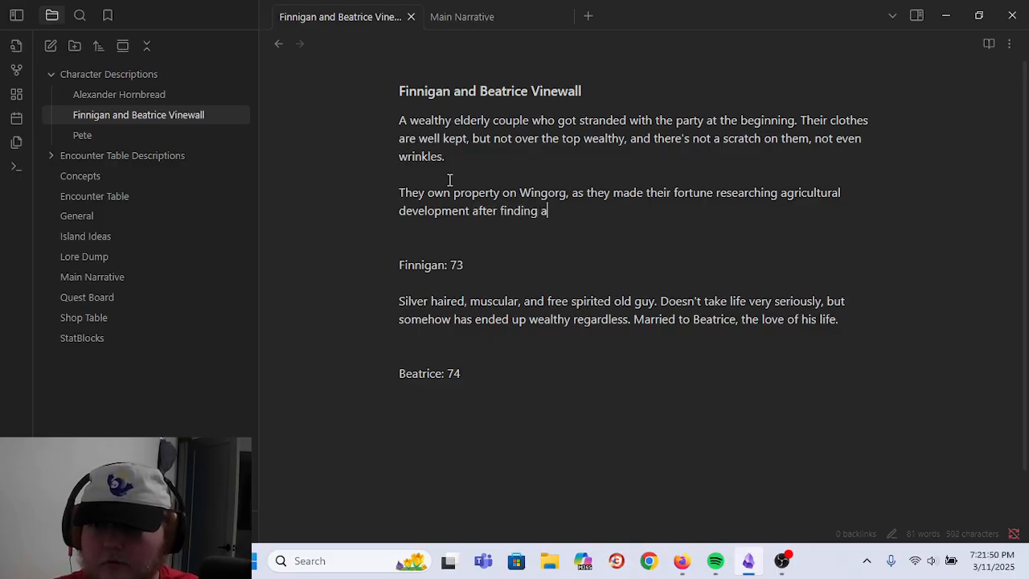
key("BackSpace")
key("BackSpace")
key("BackSpace")
key("BackSpace")
key("BackSpace")
key("BackSpace")
key("BackSpace")
key("BackSpace")
key("BackSpace")
key("BackSpace")
key("BackSpace")
key("BackSpace")
key("BackSpace")
key("BackSpace")
key("BackSpace")
key("BackSpace")
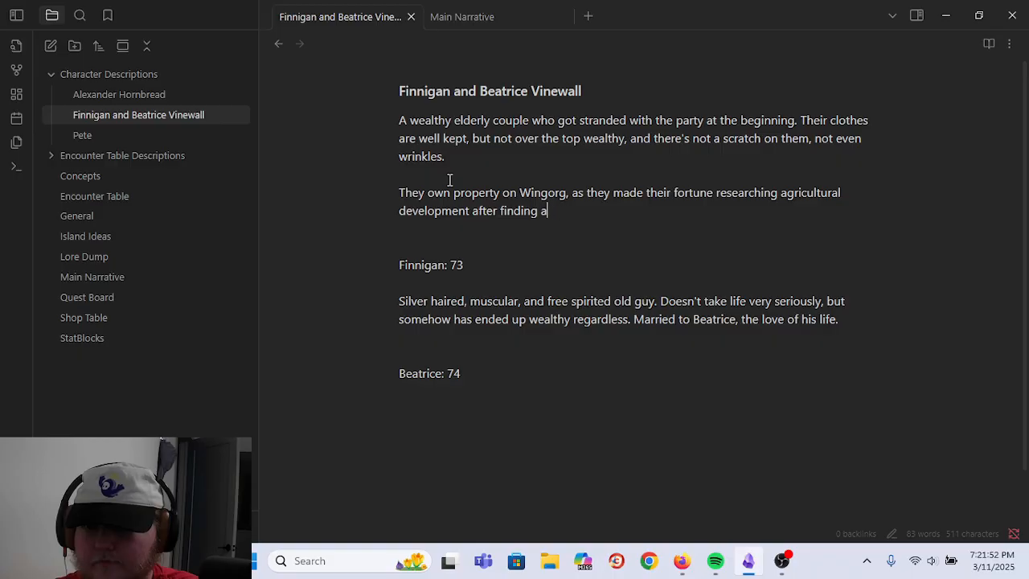
type("dis")
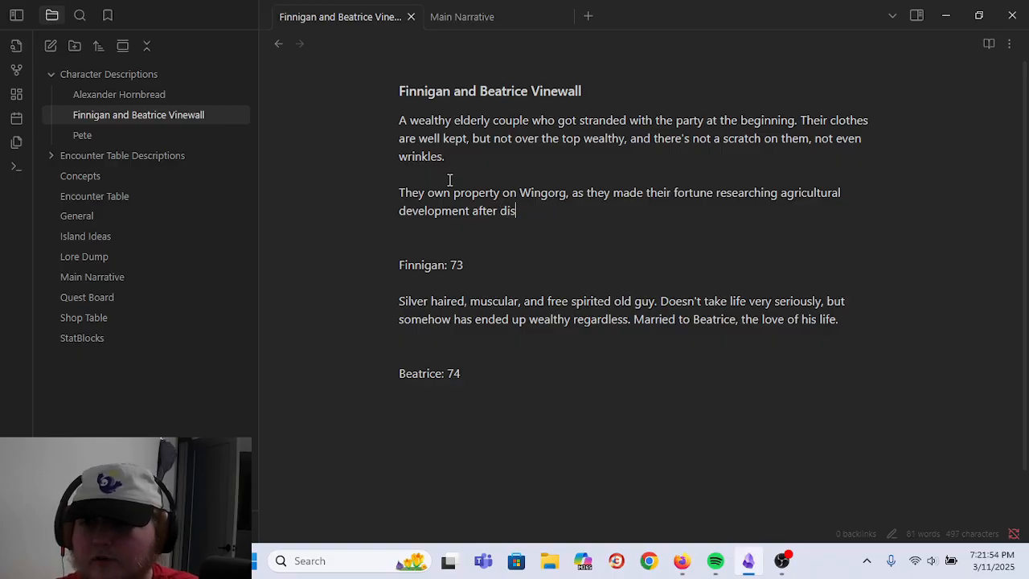
type("covering a specif")
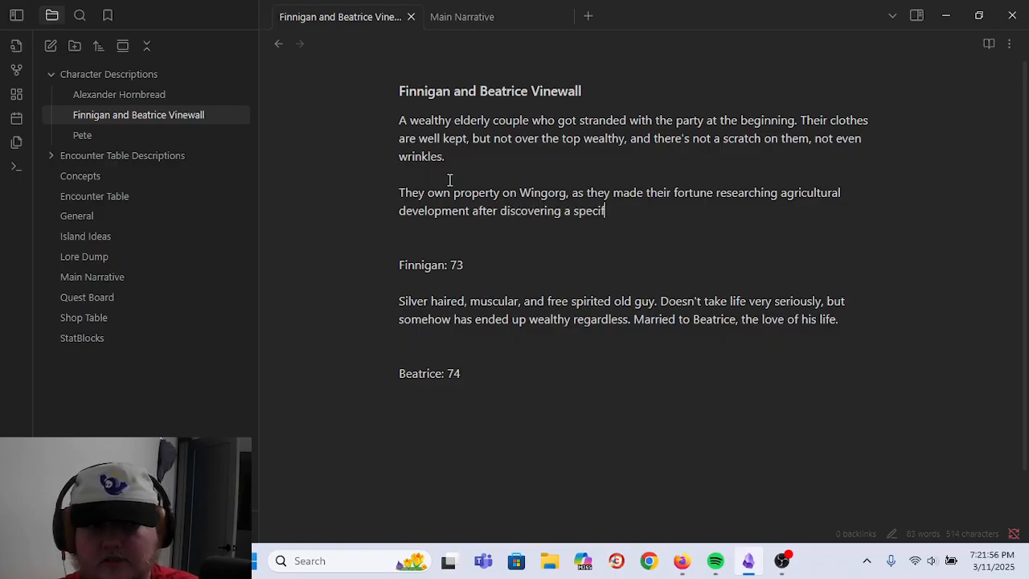
type("es")
key("BackSpace")
key("BackSpace")
key("BackSpace")
type("ies ")
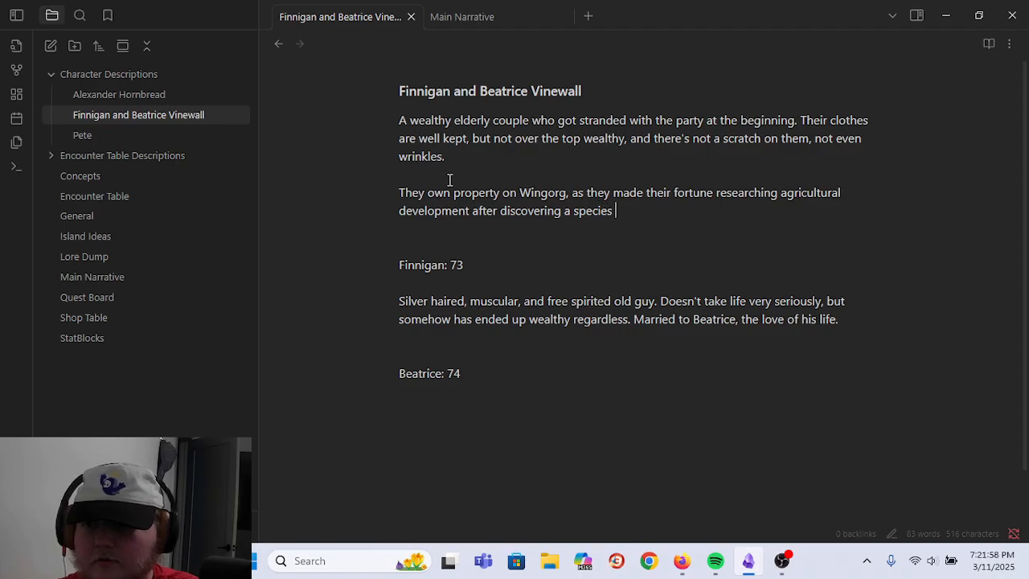
- Finish the Wingorg sentence with "of potato that can grow through nutrient rich salt water."
type("of potato that ")
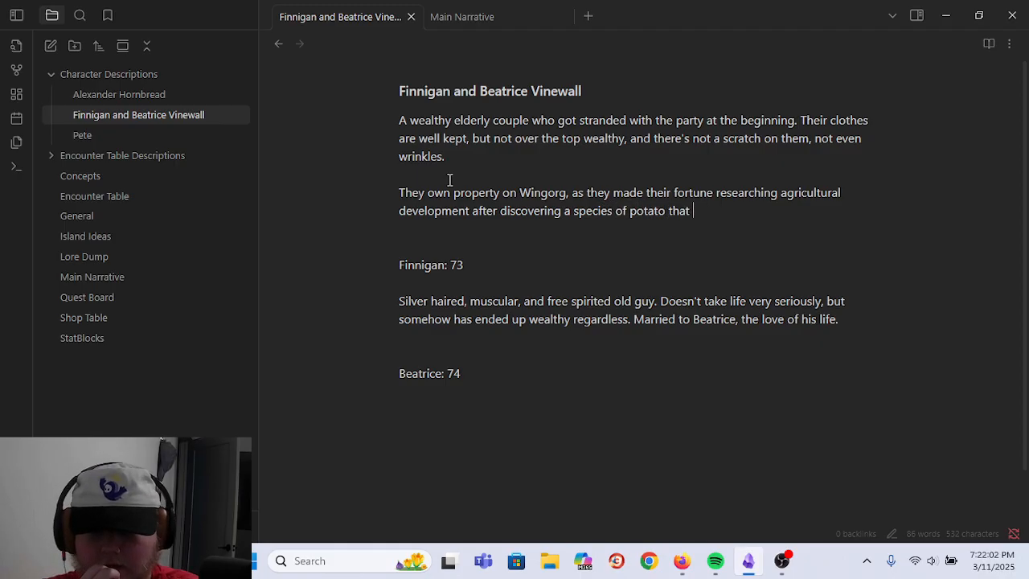
type("only")
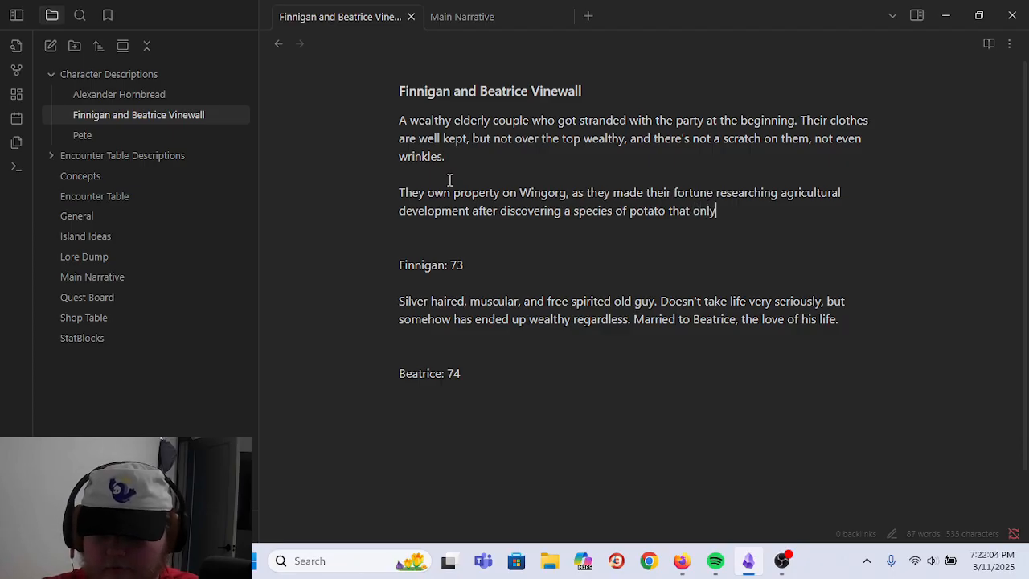
key("BackSpace")
key("BackSpace")
key("BackSpace")
key("BackSpace")
key("BackSpace")
type("can g")
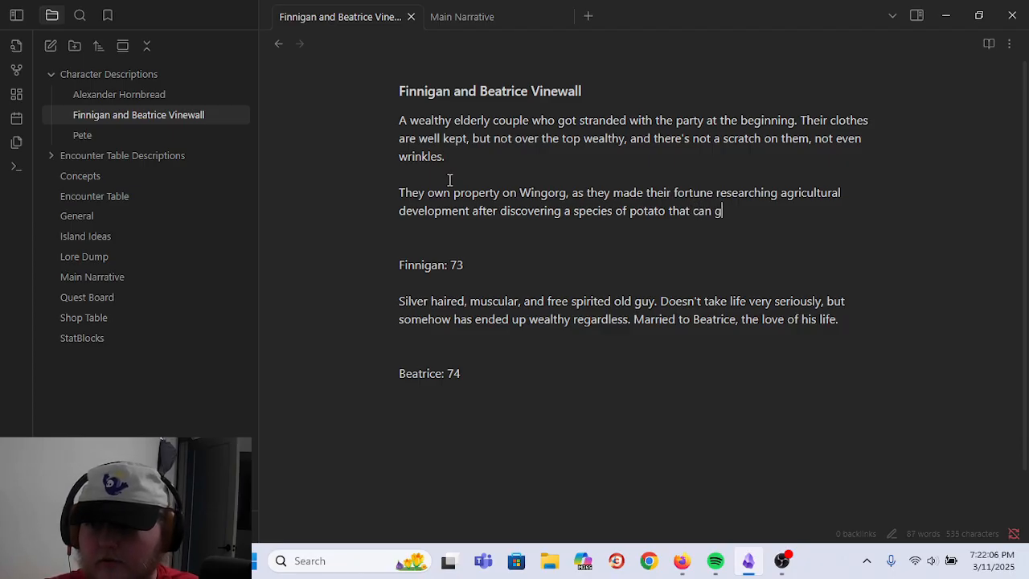
type("row through nu")
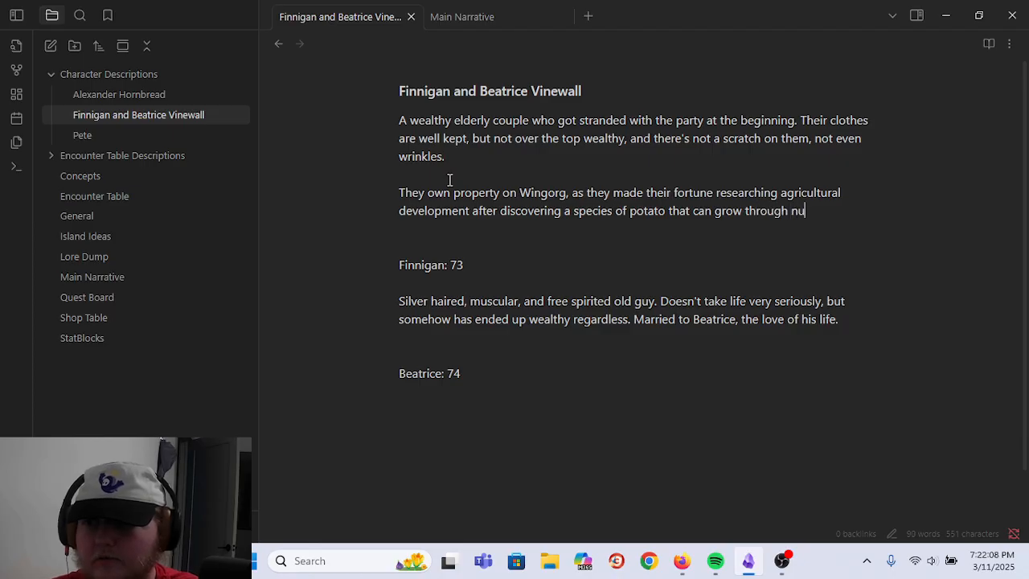
type("trient rich salt w")
key("BackSpace")
type("salt water.")
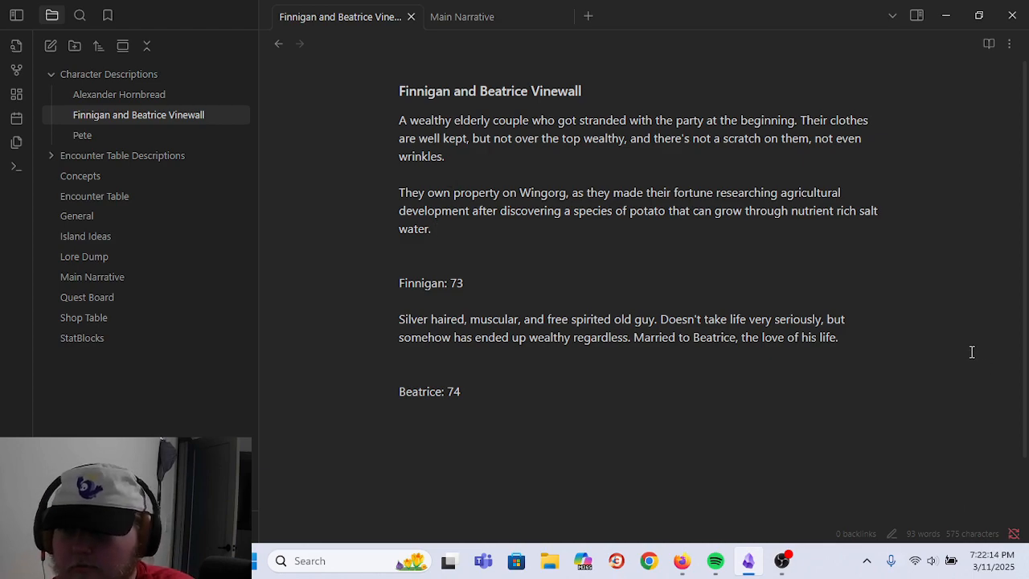
- Replace "through nutrient rich salt water." at the end of the Wingorg sentence with "in nutrient rich salt water without soil."
left_click(720, 244)
left_click_drag(774, 222, 747, 212)
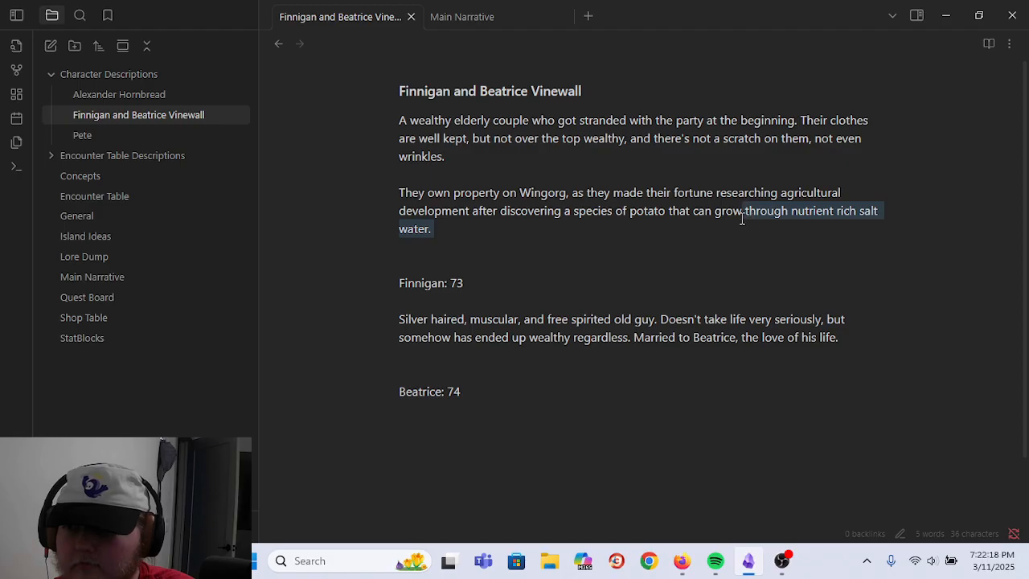
left_click_drag(742, 218, 747, 217)
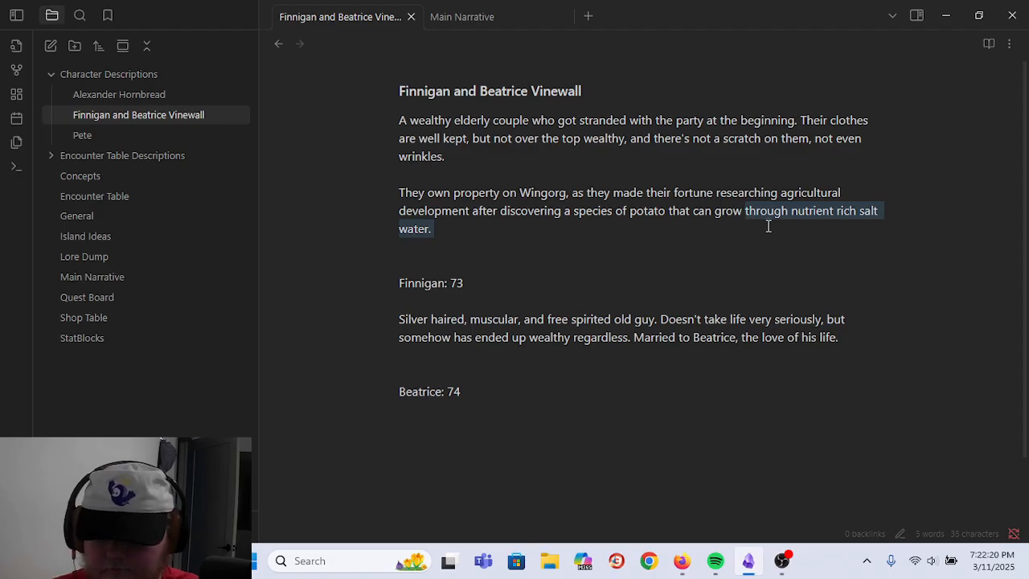
type("in nutrient rich s")
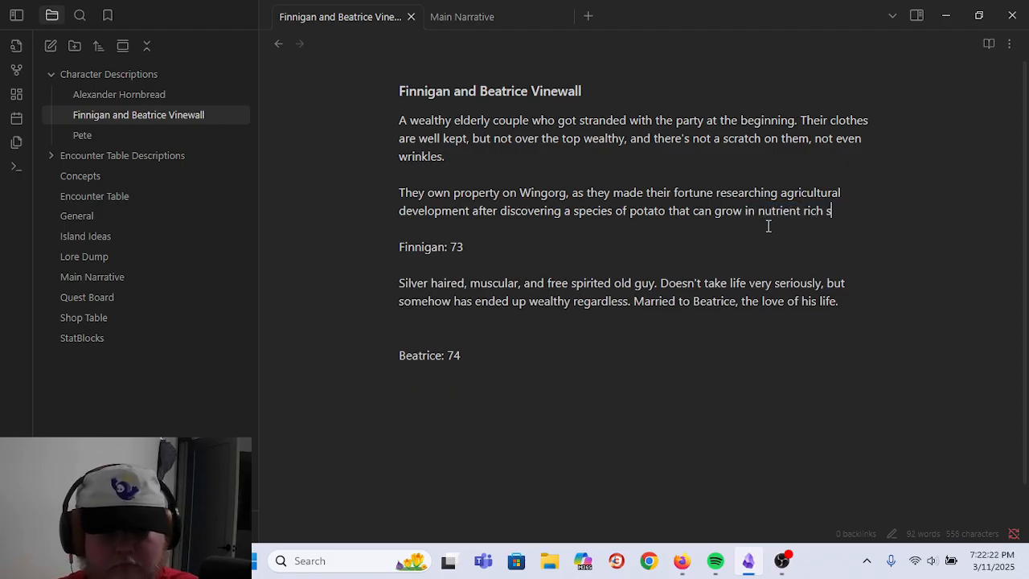
type("alt water ")
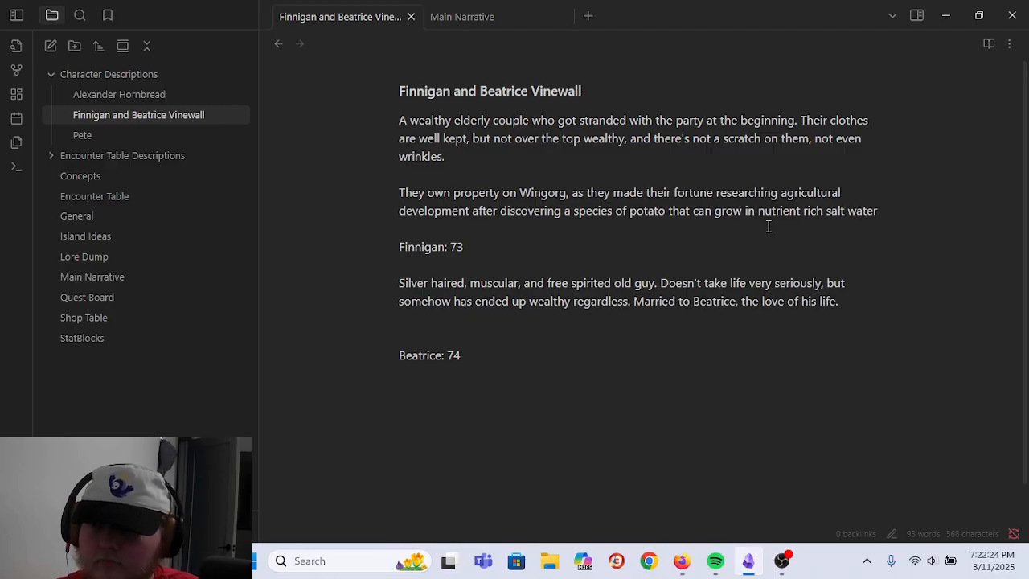
type("without soi")
type("l.")
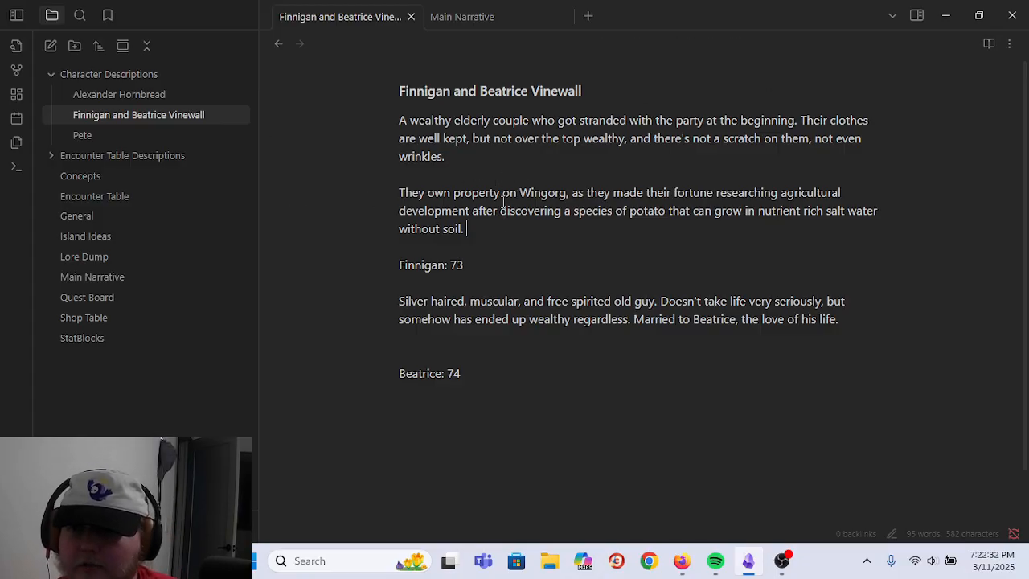
- Replace the word "property" in the Wingorg sentence with "land" and return to the paragraph's end
left_click_drag(499, 190, 453, 193)
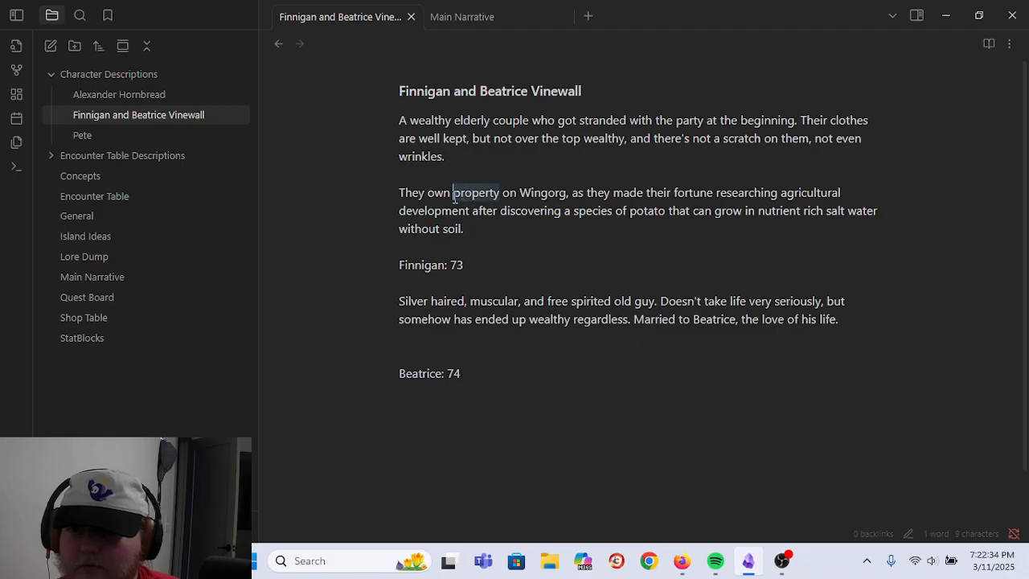
type("land")
key("Down")
key("Down")
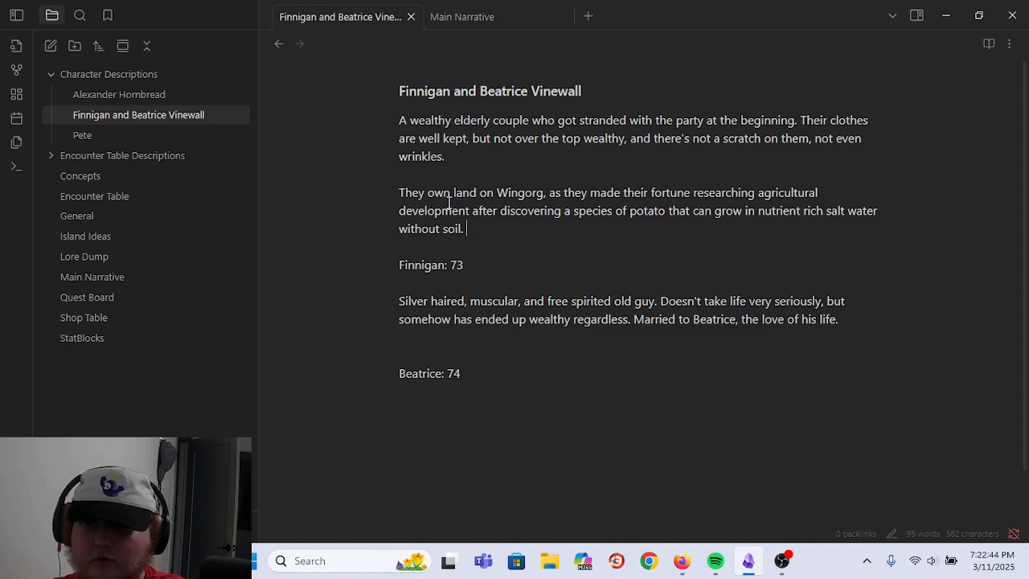
- Add a new paragraph below the Wingorg one reading "Were minding their business when the lesser magistorm took them"
key("Return")
key("Return")
type("Were m")
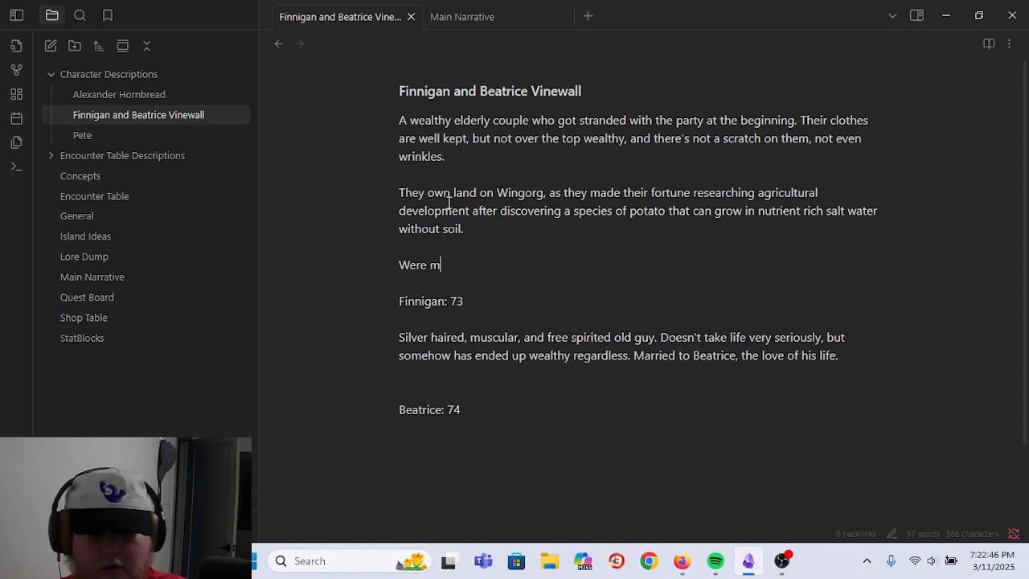
type("inding their busine")
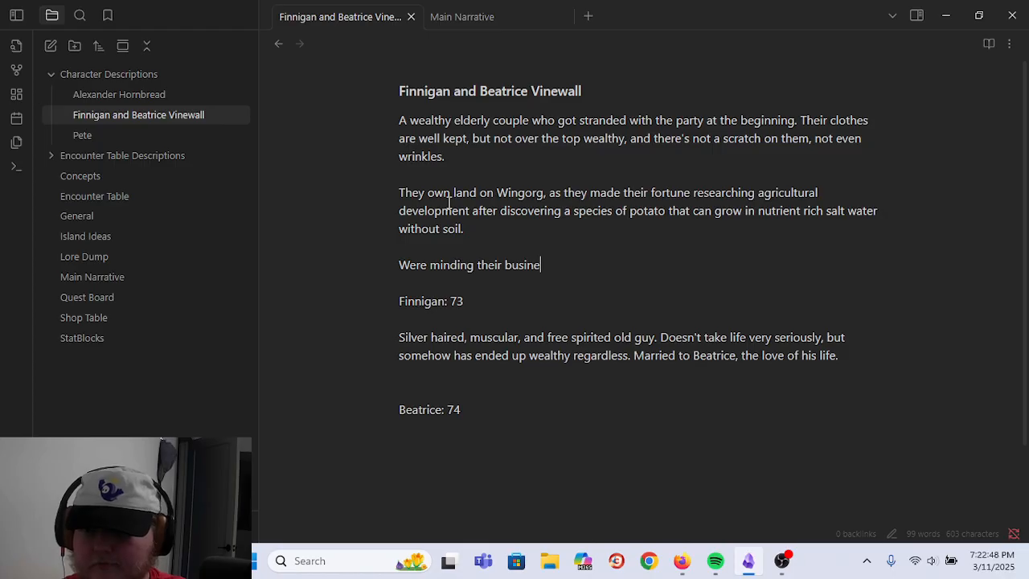
type("ss when the le")
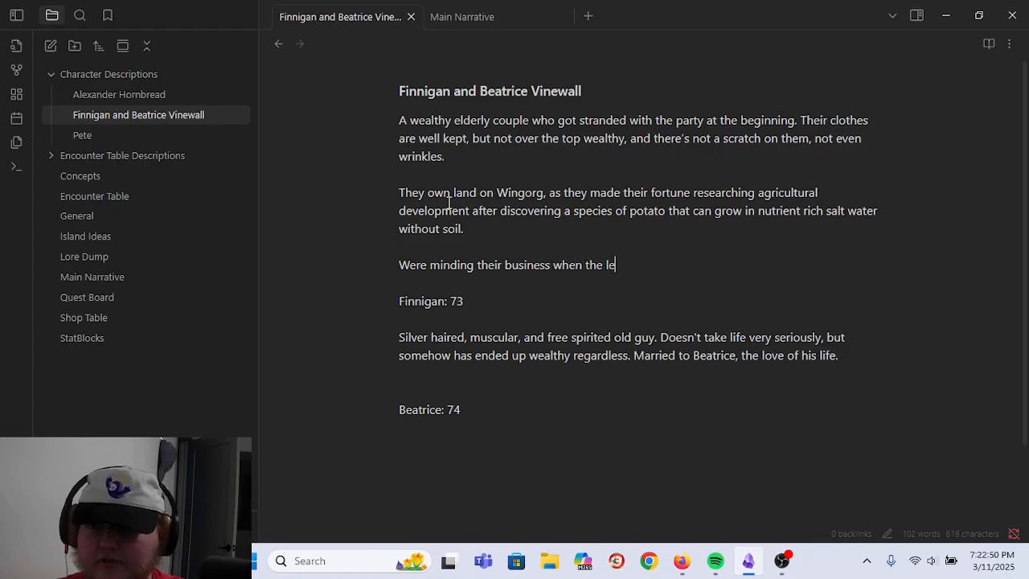
type("sser magistorm took them")
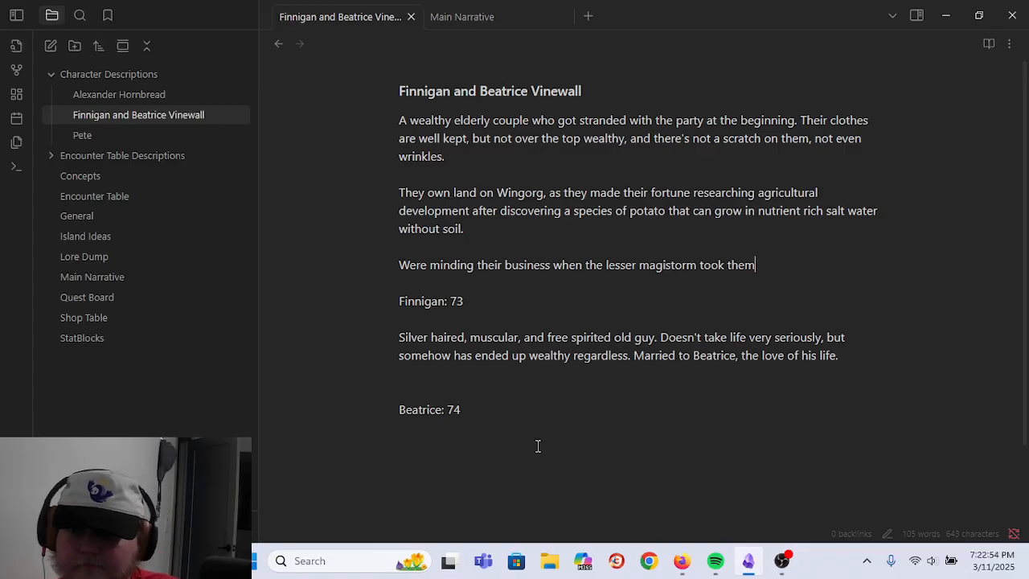
- Copy the block from "Finnigan: 73" through "Beatrice: 74" to the start of the note, with a blank line below it
scroll(459, 273, "down", 1)
left_click_drag(394, 251, 500, 390)
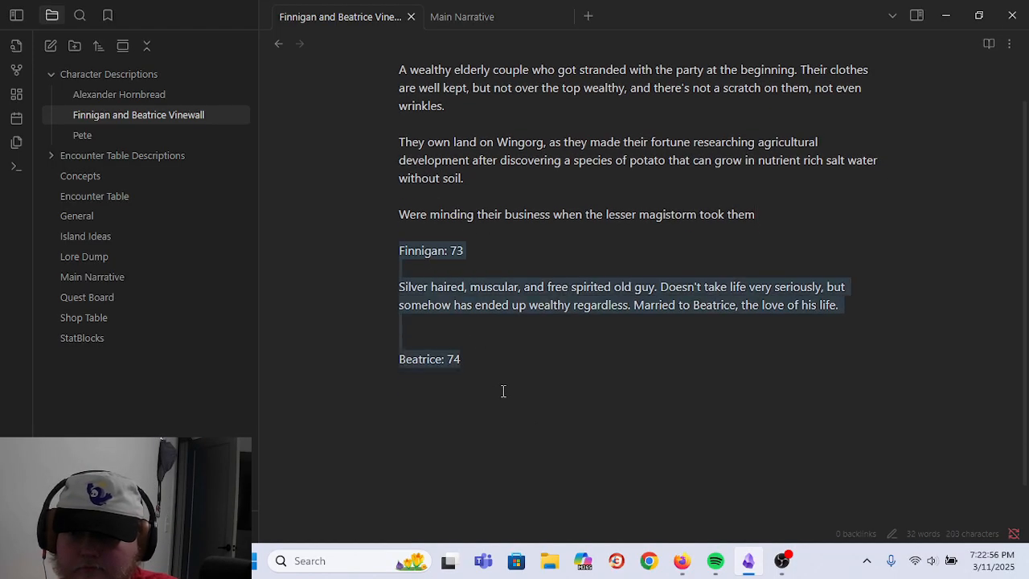
scroll(432, 284, "up", 1)
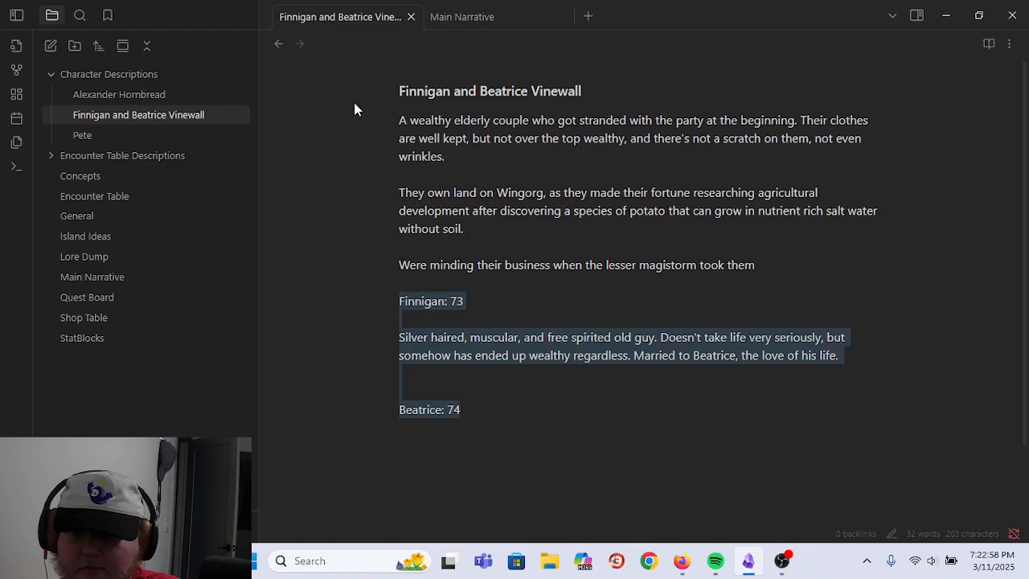
left_click(392, 120)
key("Return")
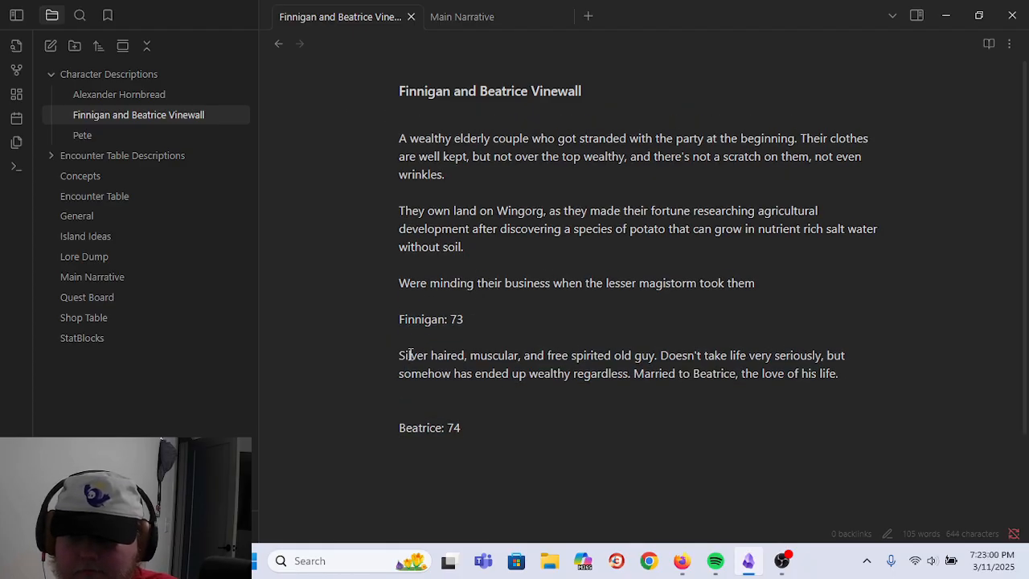
left_click_drag(398, 320, 507, 426)
left_click_drag(453, 322, 393, 121)
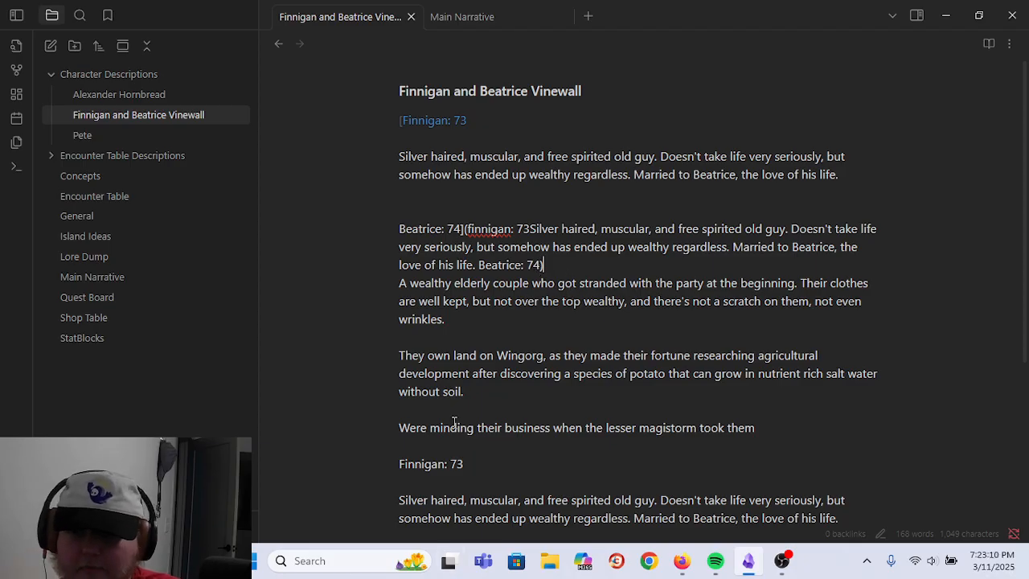
key("Return")
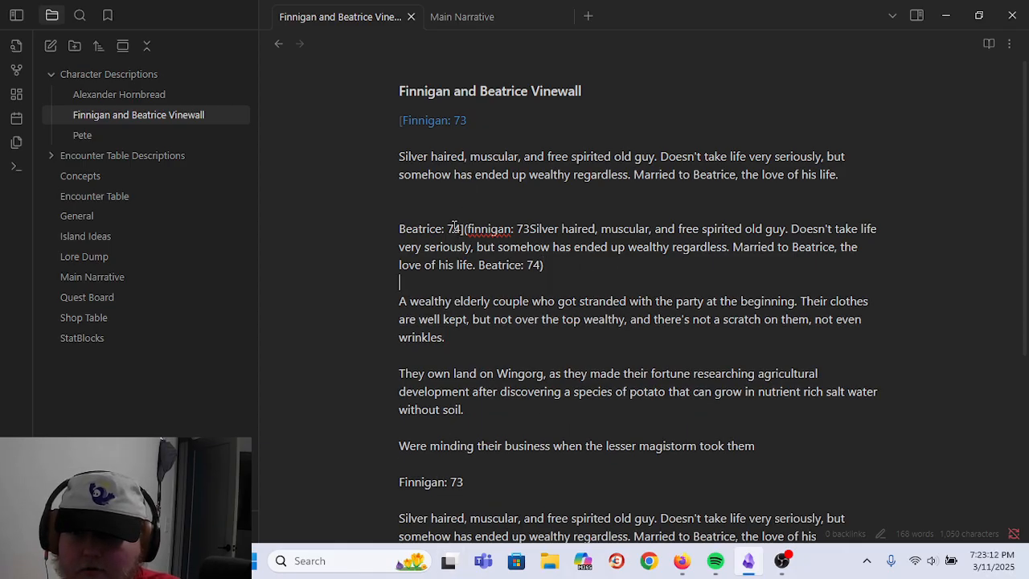
- Remove the age and the stray opening bracket from the first Finnigan line, leaving only the name
left_click(483, 121)
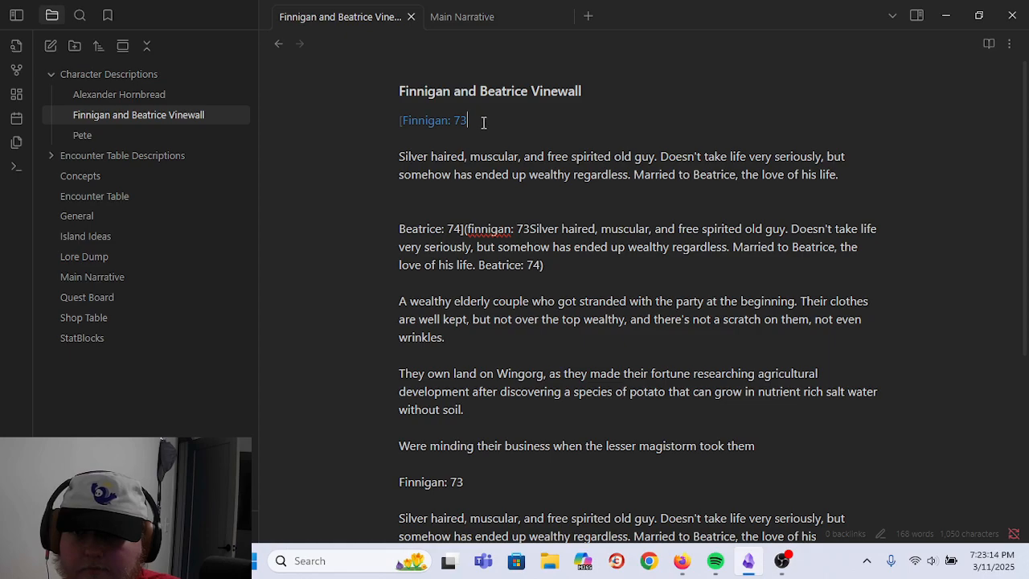
key("BackSpace")
key("BackSpace")
key("BackSpace")
key("BackSpace")
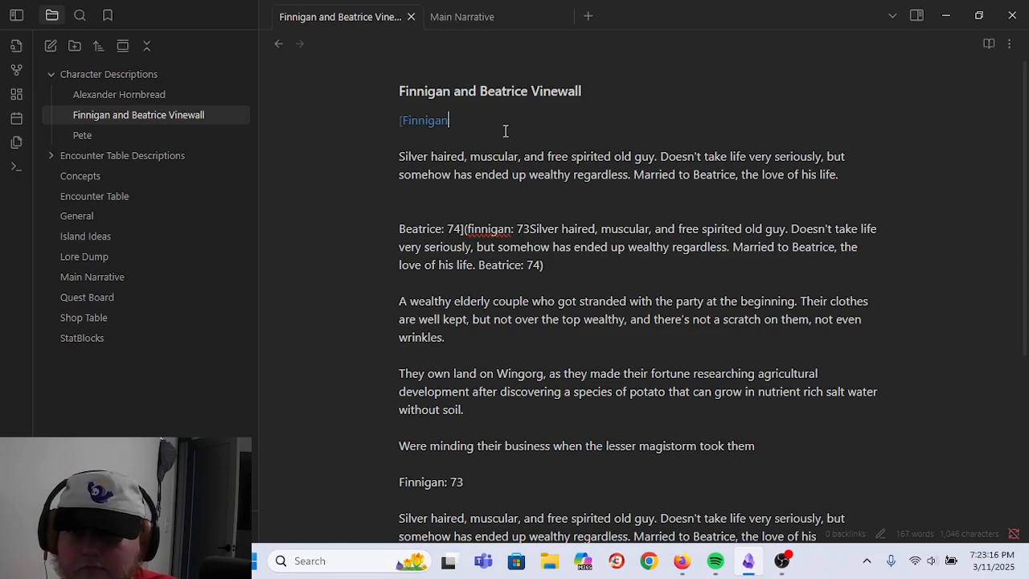
key("Left")
key("Left")
key("Left")
key("Left")
key("Left")
key("Left")
key("Left")
key("Left")
key("BackSpace")
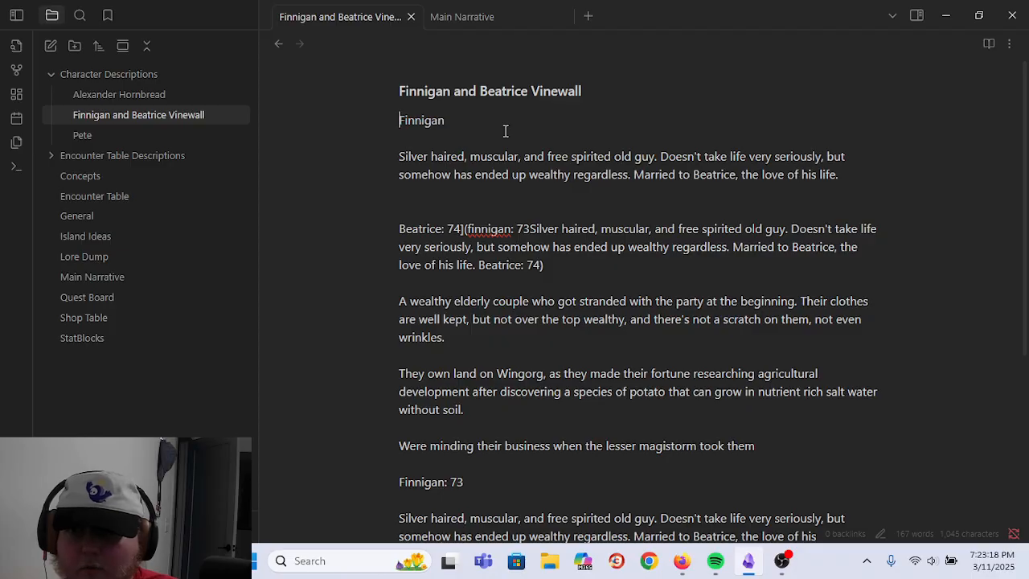
- Delete the stray link text "](finnigan: 73" that follows "Beatrice: 74" in the pasted block
left_click(528, 230)
key("BackSpace")
key("BackSpace")
key("BackSpace")
key("BackSpace")
key("BackSpace")
key("BackSpace")
key("BackSpace")
key("BackSpace")
key("BackSpace")
key("BackSpace")
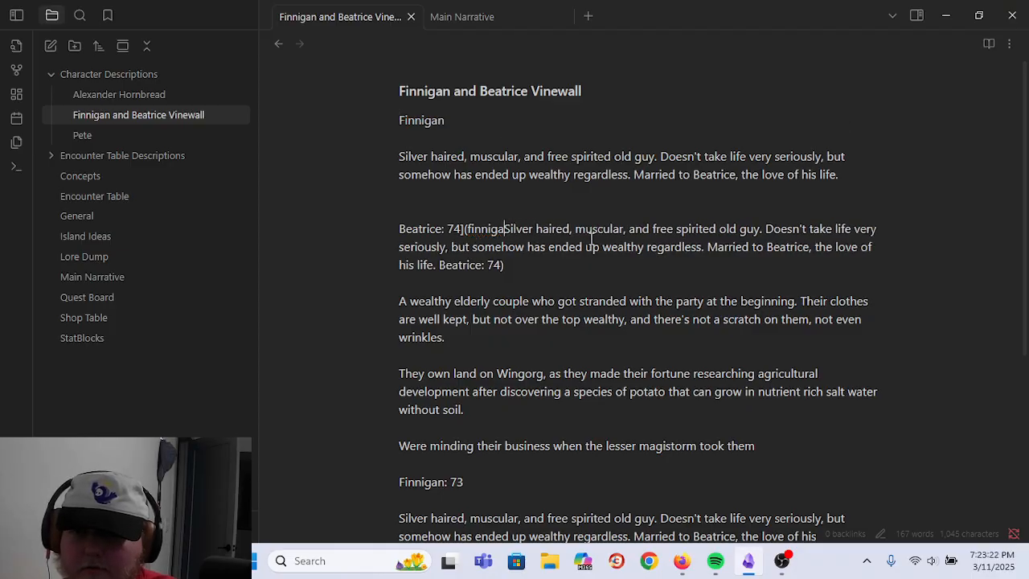
key("BackSpace")
key("BackSpace")
key("BackSpace")
key("BackSpace")
- Delete the duplicated silver-haired description and trailing "Beatrice: 74)" from the pasted block, keeping the line as "Beatrice: 74"
left_click(507, 270)
key("BackSpace")
key("BackSpace")
key("BackSpace")
key("BackSpace")
key("BackSpace")
key("BackSpace")
key("BackSpace")
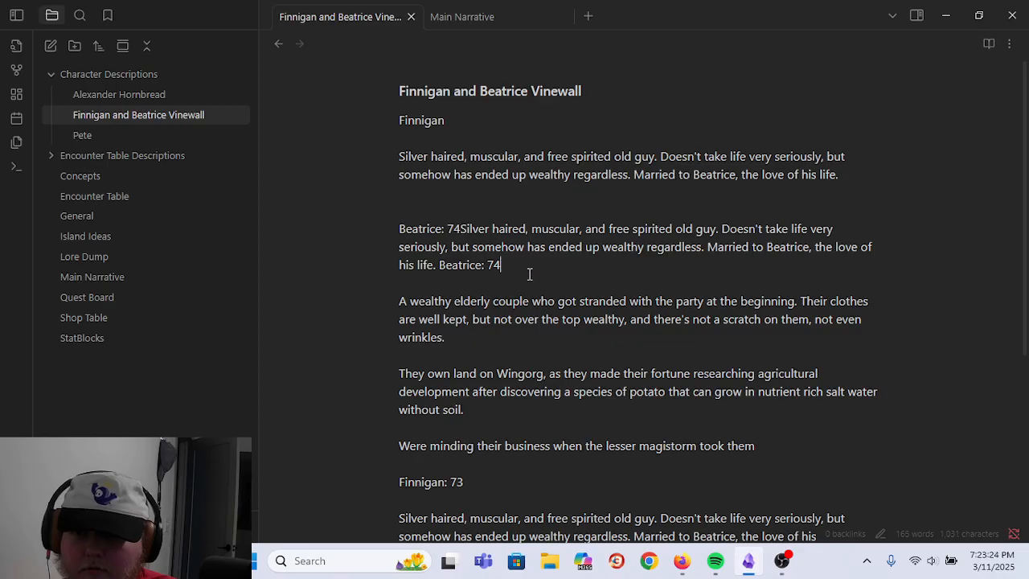
key("BackSpace")
key("BackSpace")
key("BackSpace")
key("BackSpace")
key("BackSpace")
key("BackSpace")
key("BackSpace")
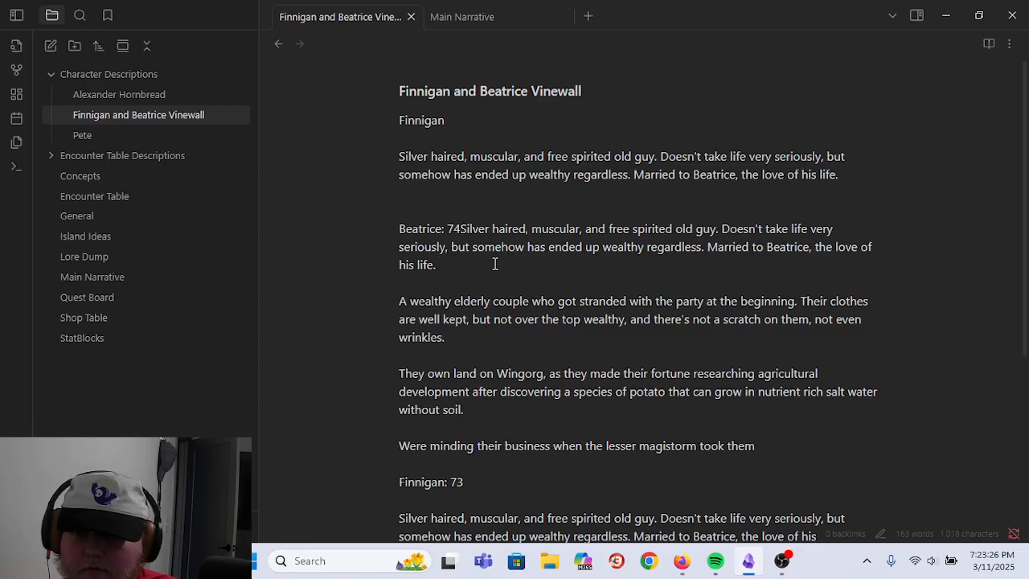
left_click_drag(494, 264, 462, 229)
key("BackSpace")
key("BackSpace")
type("4")
- Add a colon after the name Finnigan on the note's first line
key("Up")
key("Up")
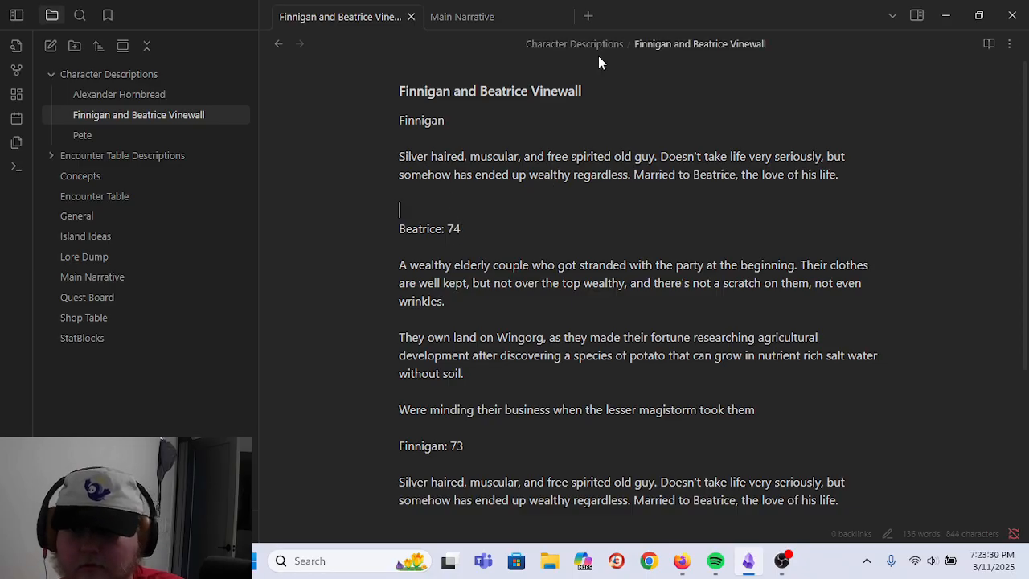
key("Up")
key("Up")
key("Up")
key("Up")
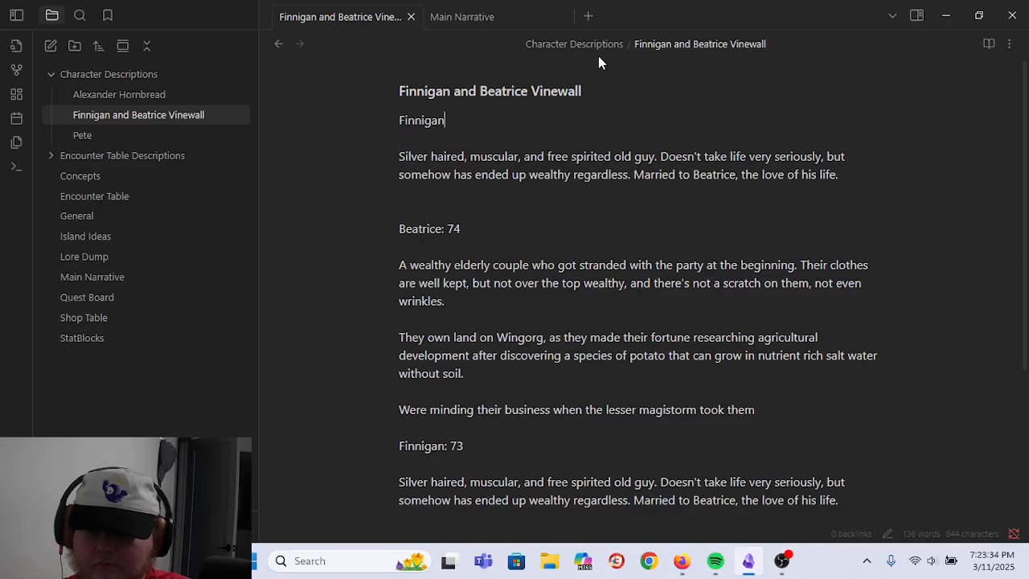
type(":")
- Begin Finnigan's description in the first block with "73 year old, silver", using a lowercase s
key("Down")
key("Down")
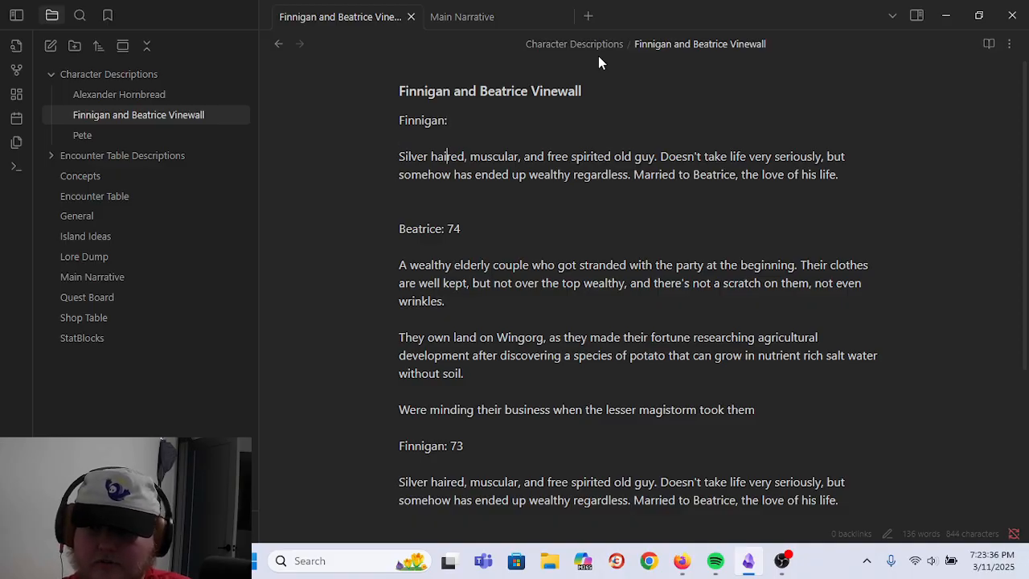
key("Left")
key("Left")
key("Left")
key("Left")
key("Left")
key("Left")
key("Left")
key("Left")
key("BackSpace")
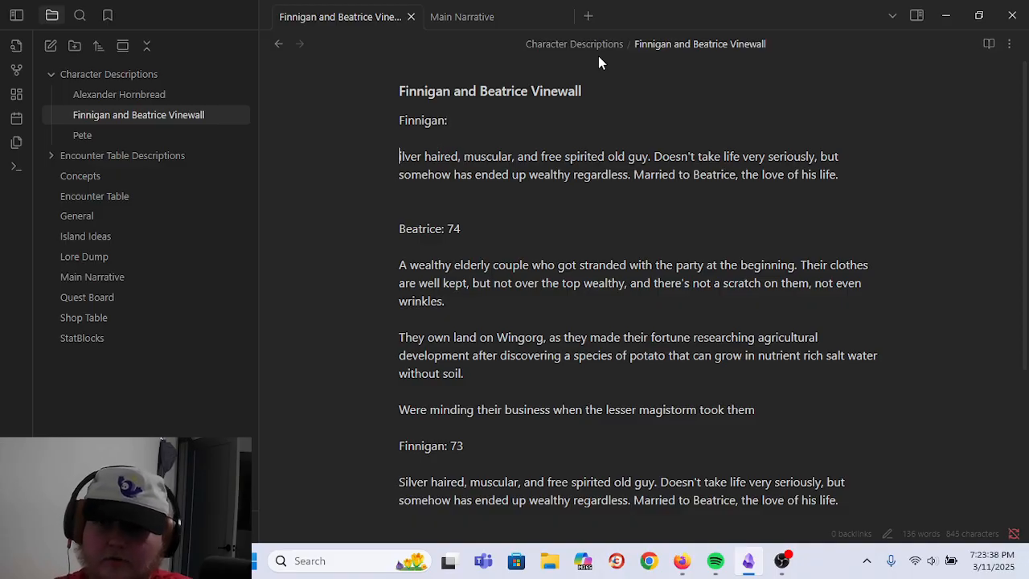
type("73 year old")
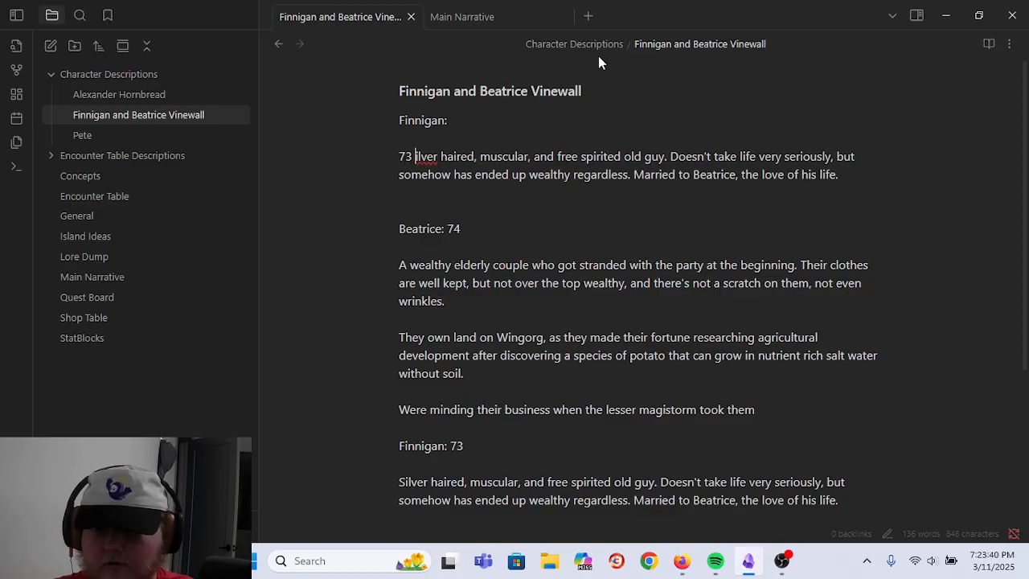
type(", s")
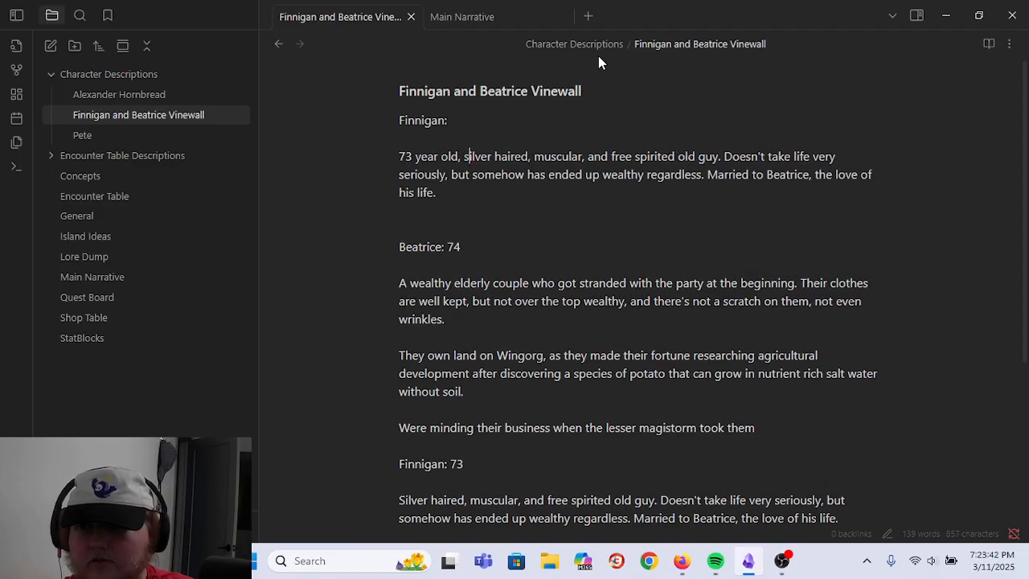
- Replace the first "Beatrice: 74" line with "74 year old," and remove the extra blank line above it
key("Down")
key("Down")
key("Down")
key("Down")
key("Down")
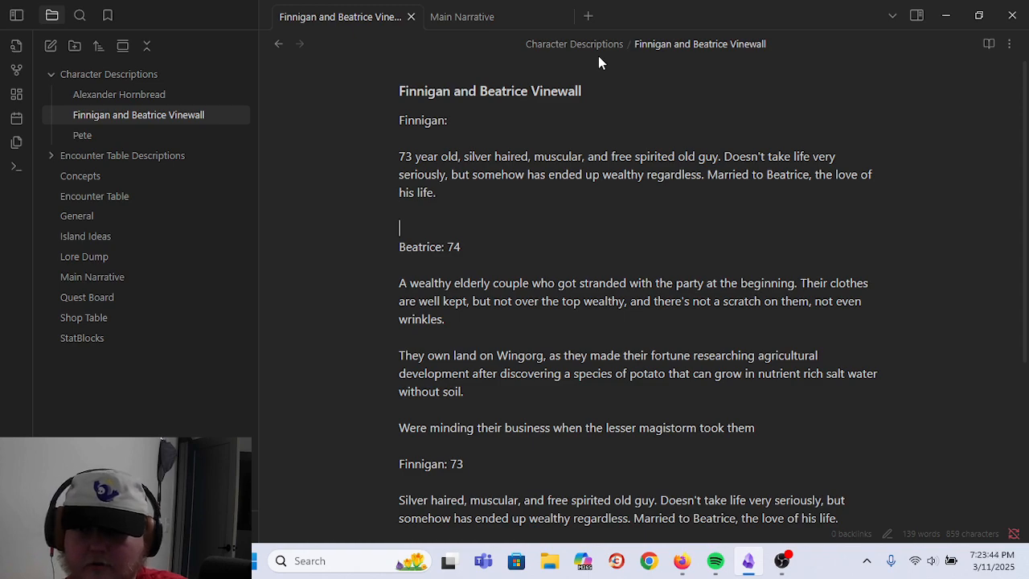
key("BackSpace")
key("BackSpace")
key("BackSpace")
key("BackSpace")
key("BackSpace")
key("BackSpace")
key("BackSpace")
key("BackSpace")
key("BackSpace")
key("BackSpace")
key("BackSpace")
key("BackSpace")
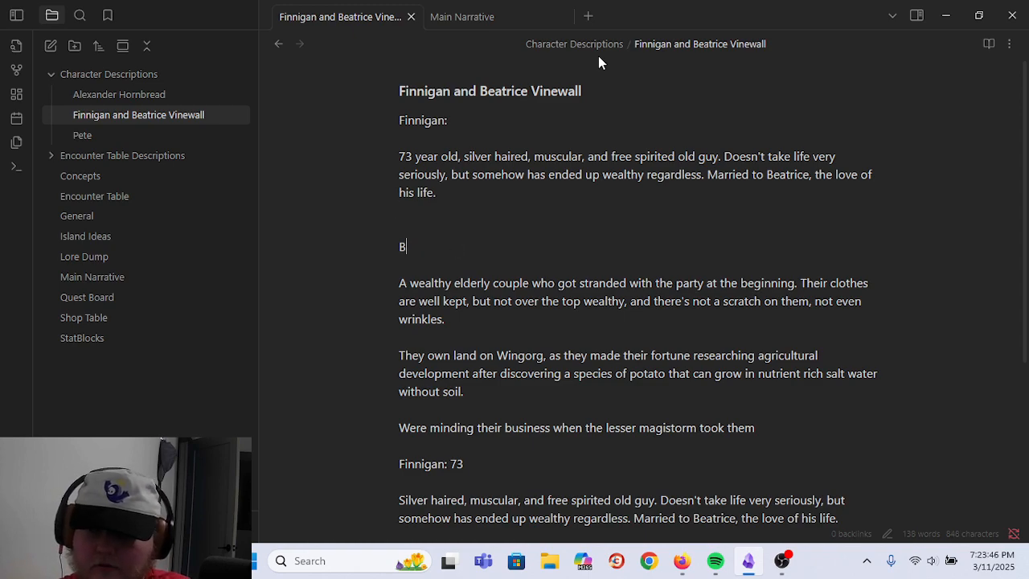
key("BackSpace")
key("BackSpace")
type("74 year old,")
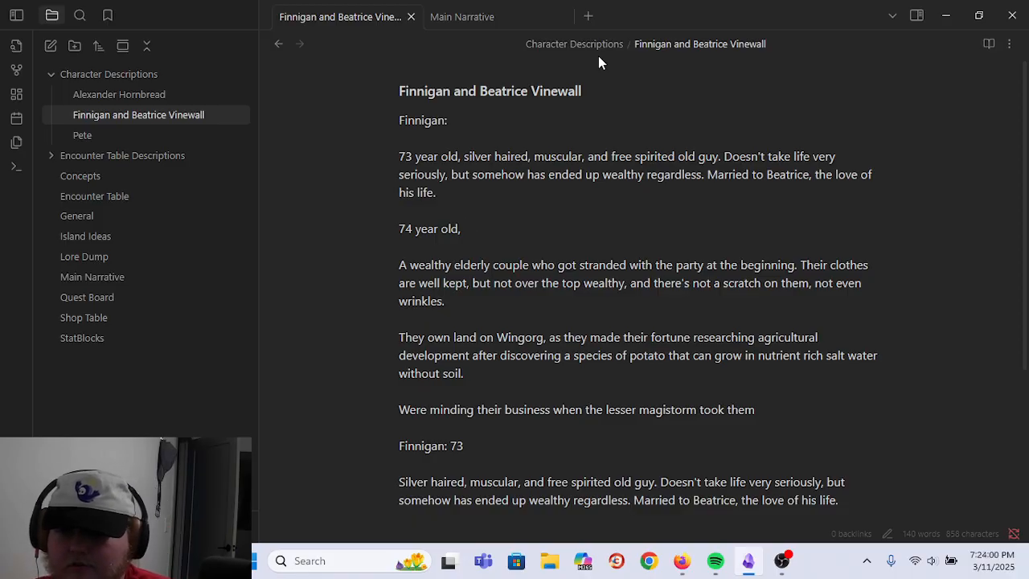
- Delete the original Finnigan and Beatrice block below the magistorm paragraph
scroll(814, 402, "down", 1)
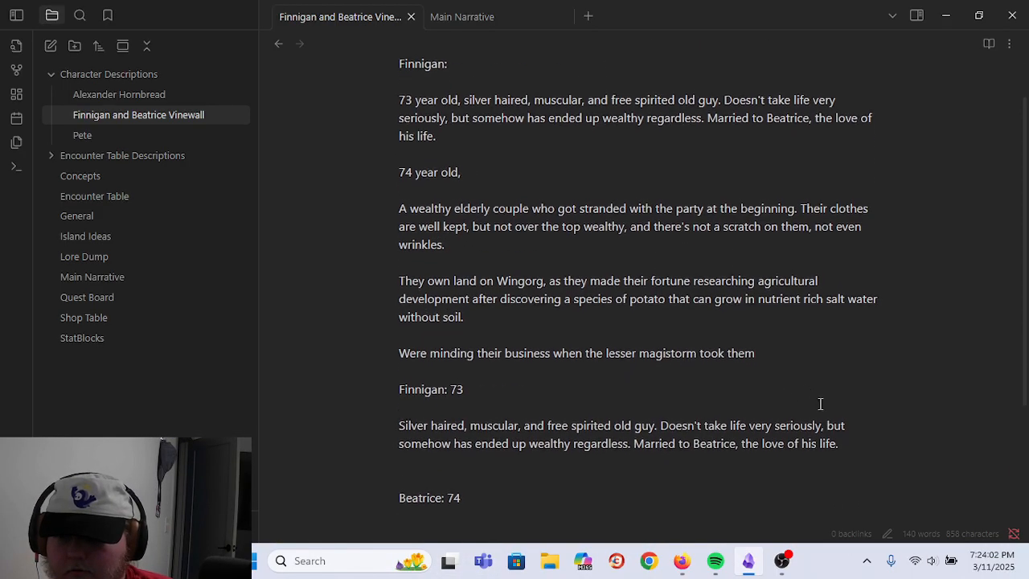
left_click_drag(523, 487, 385, 372)
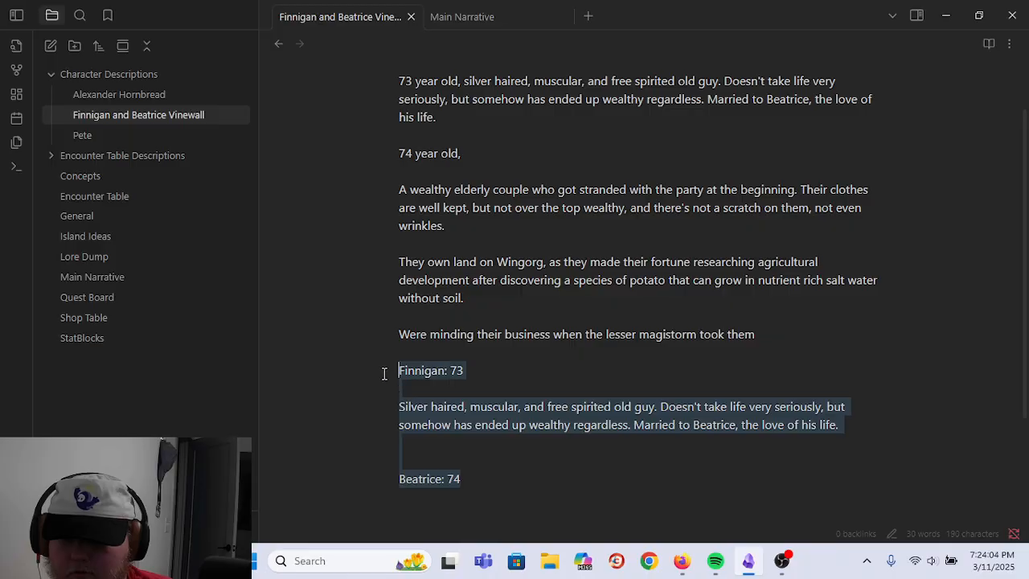
key("BackSpace")
key("BackSpace")
- Delete "took them" from the end of the magistorm sentence
left_click_drag(762, 308, 783, 340)
left_click(781, 340)
key("BackSpace")
key("BackSpace")
key("BackSpace")
key("BackSpace")
key("BackSpace")
key("BackSpace")
key("BackSpace")
key("BackSpace")
key("BackSpace")
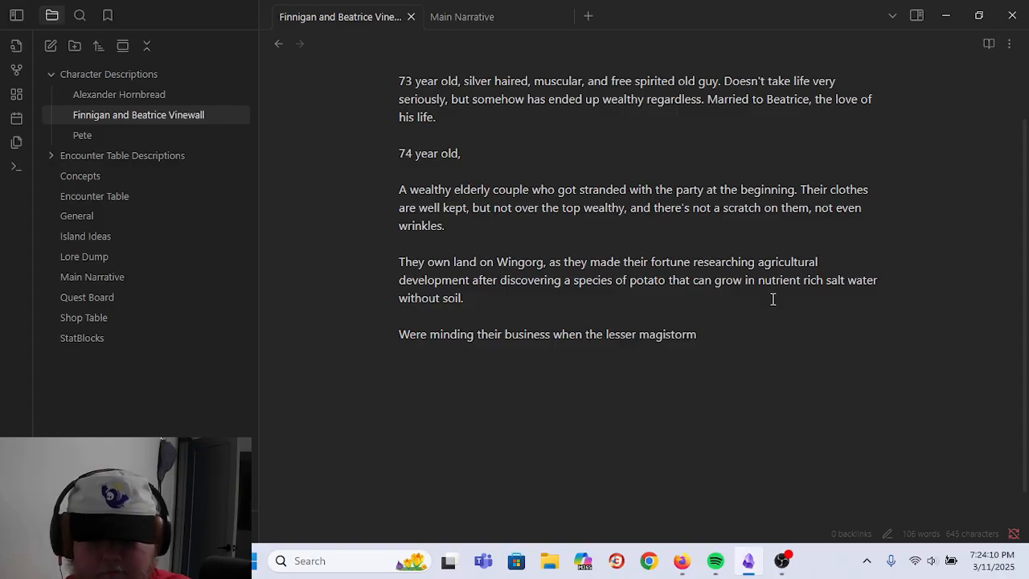
type("crashe")
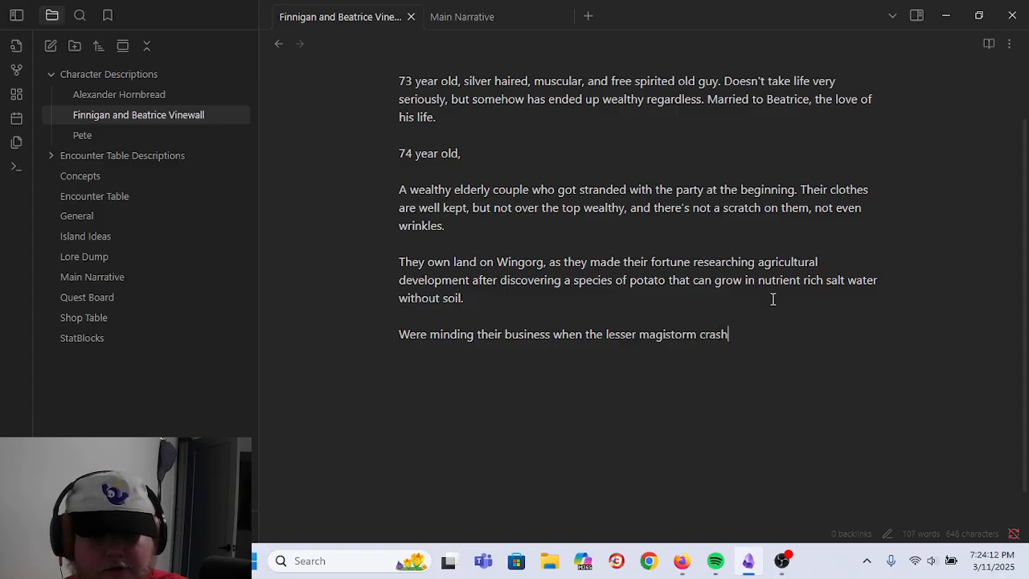
key("BackSpace")
key("BackSpace")
key("BackSpace")
key("BackSpace")
key("BackSpace")
key("BackSpace")
- Finish the magistorm sentence with "happened while they were sleeping, remember nothing about their time in the storm."
type("happened while th")
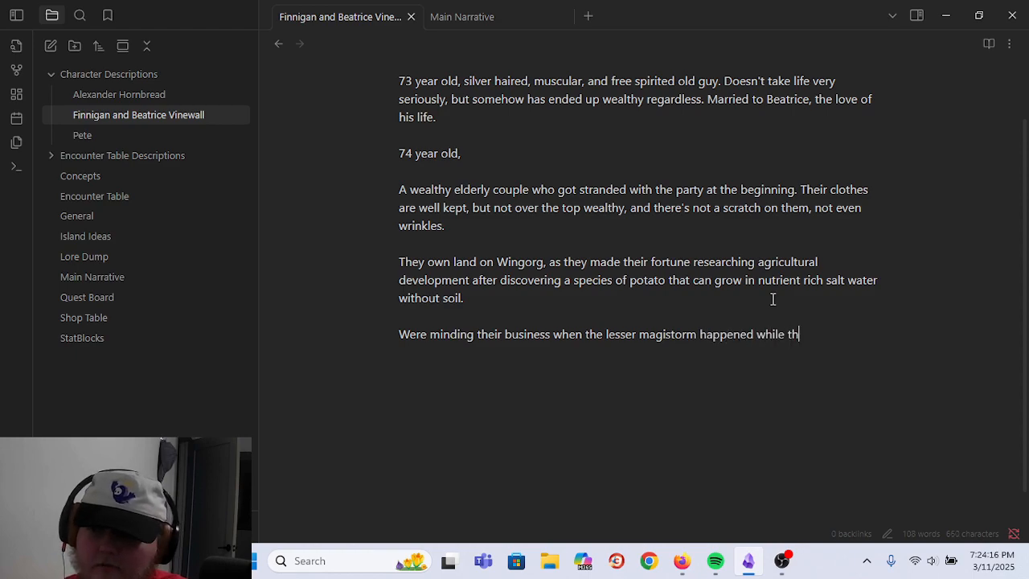
type("ey were sleeping, ")
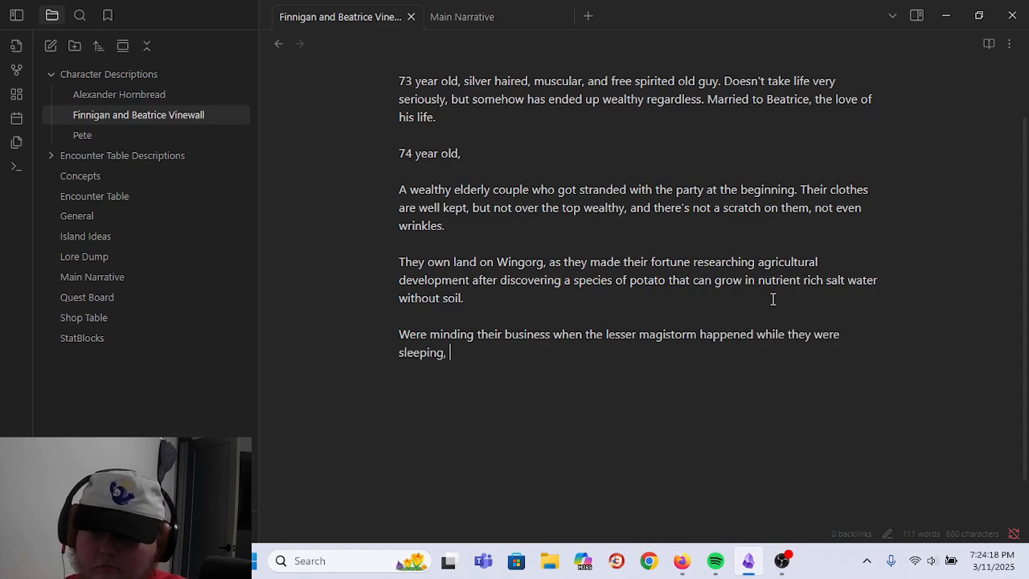
type("remember nothing ")
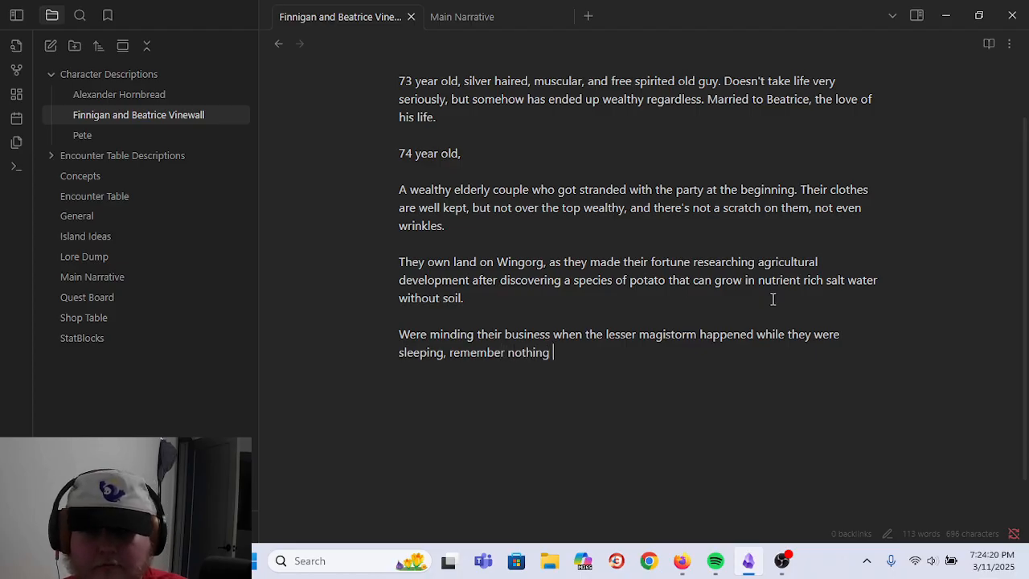
type("about ")
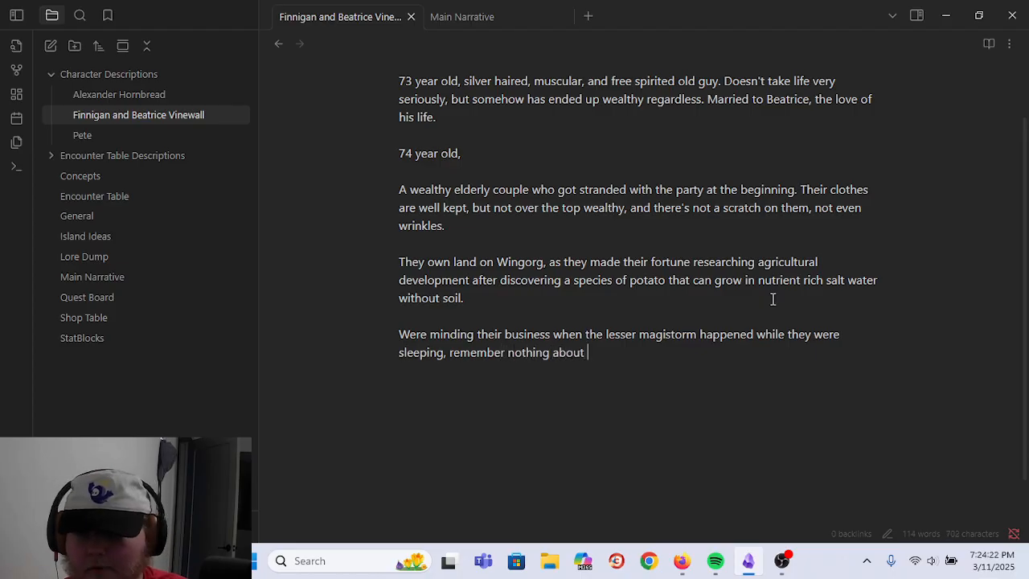
type("their time in the storm.")
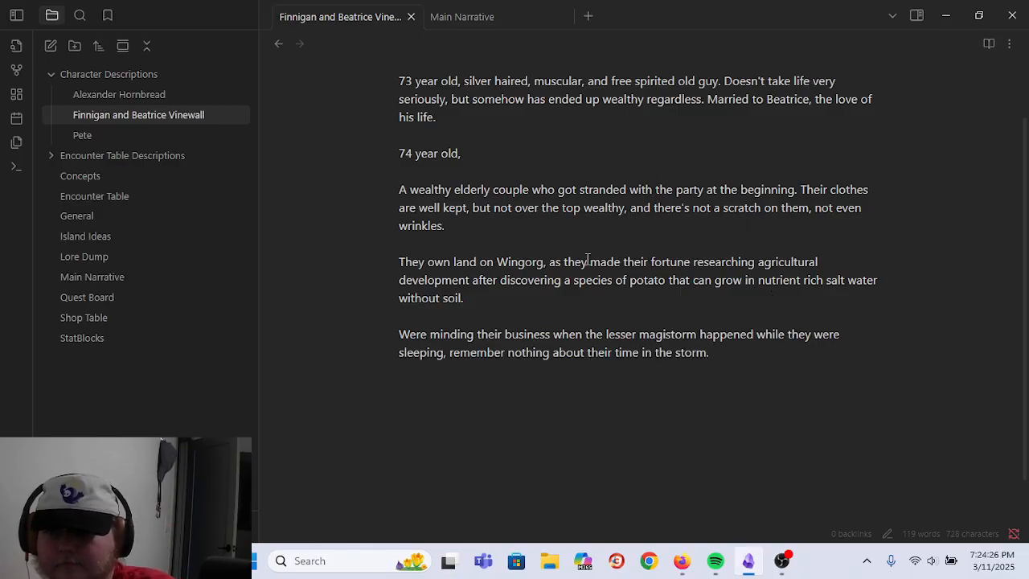
- Join Finnigan's description onto the same line as the "Finnigan:" label
scroll(643, 153, "down", 1)
scroll(602, 179, "up", 2)
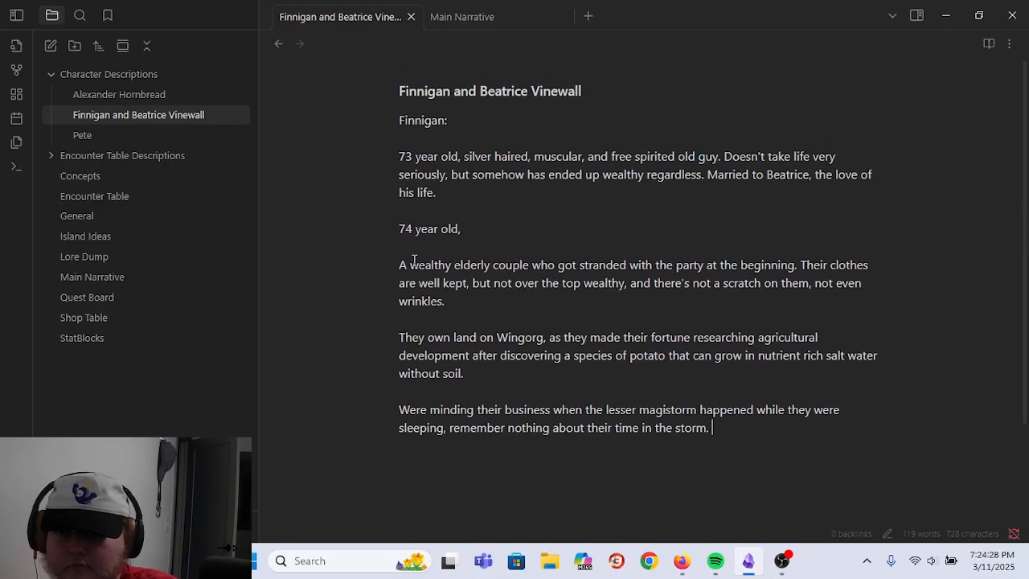
left_click(405, 157)
key("BackSpace")
key("BackSpace")
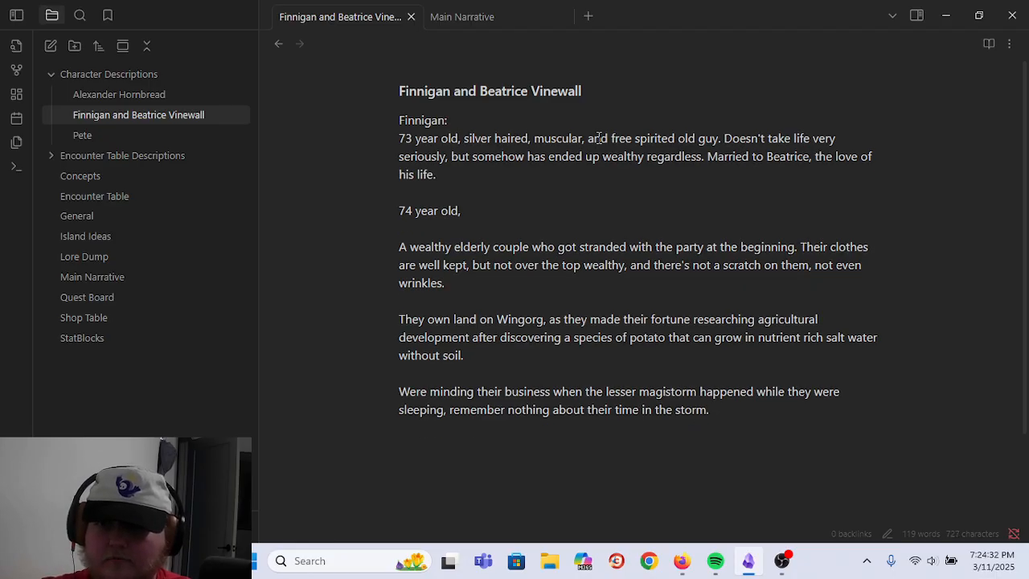
- Replace the unlabelled "74 year old," line under Finnigan's description with "Beatrice: 74 year old,"
key("Down")
key("Down")
key("Down")
key("Right")
key("Right")
key("Right")
key("Right")
key("Right")
key("Right")
key("Right")
key("Right")
key("Right")
key("Right")
key("Right")
key("Right")
key("Right")
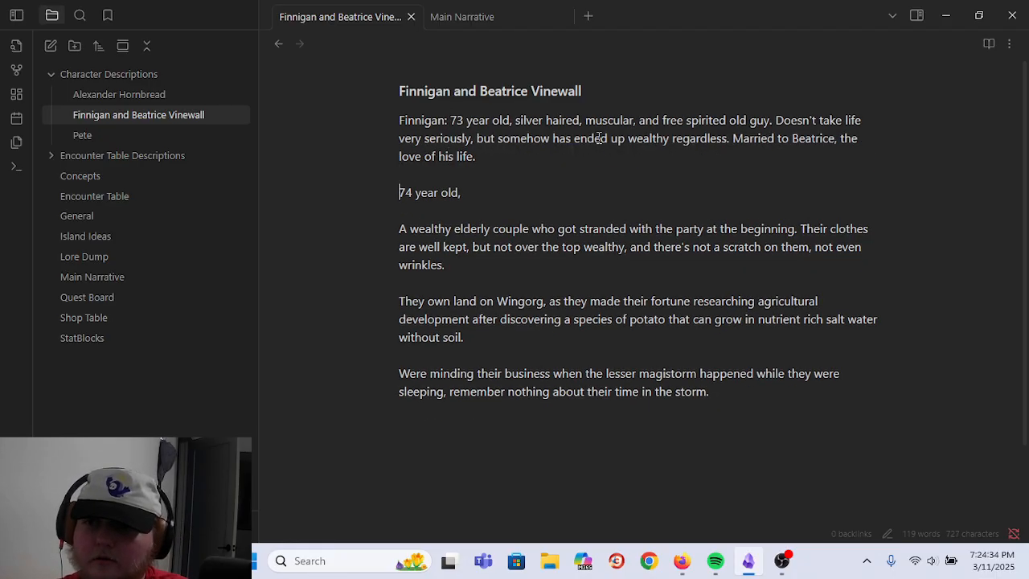
key("BackSpace")
key("BackSpace")
key("BackSpace")
key("BackSpace")
key("BackSpace")
key("BackSpace")
key("BackSpace")
key("BackSpace")
key("BackSpace")
key("BackSpace")
key("BackSpace")
type("B")
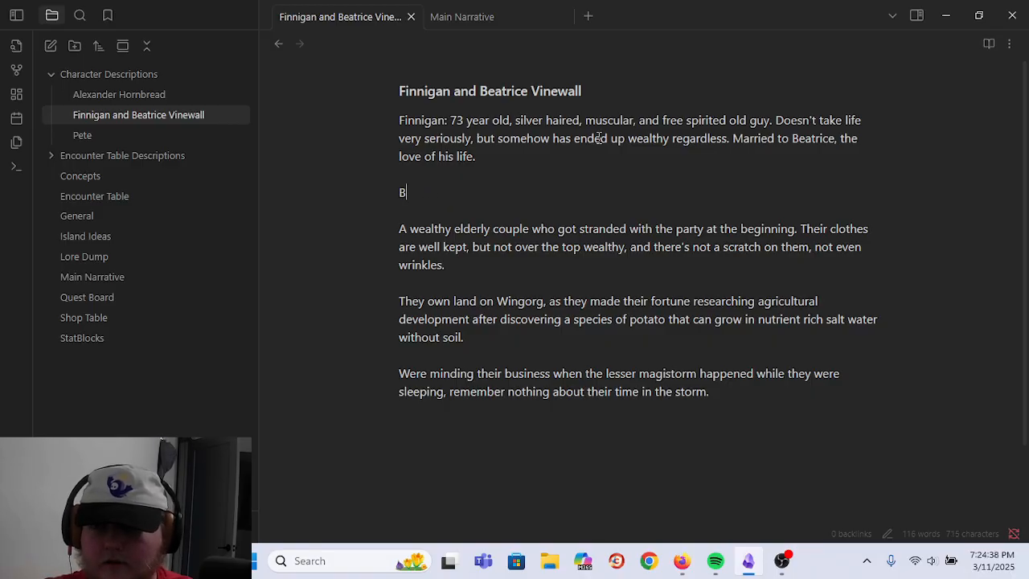
type("eatrice:")
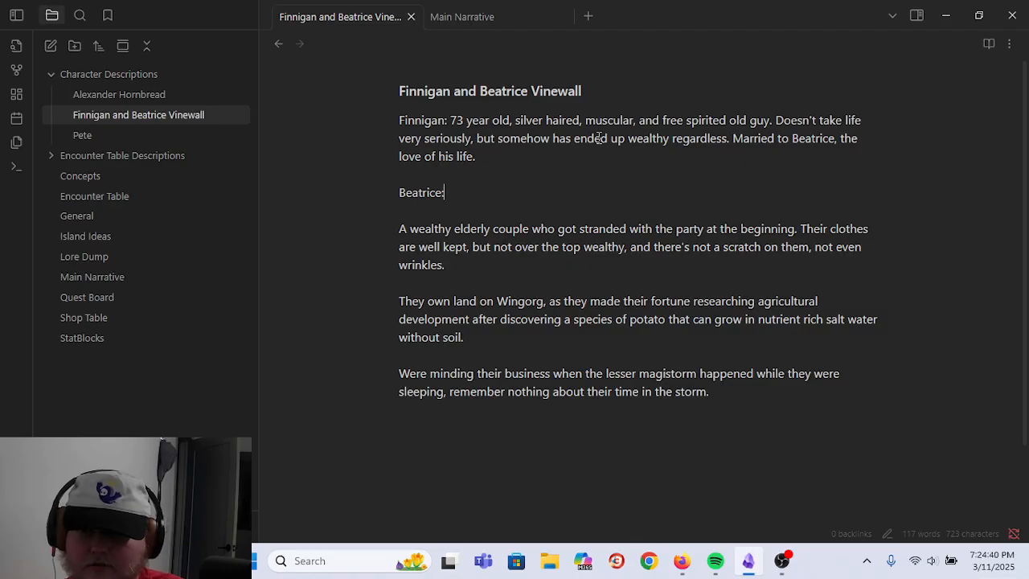
type(" 74 year")
key("BackSpace")
key("BackSpace")
type("ar old, ")
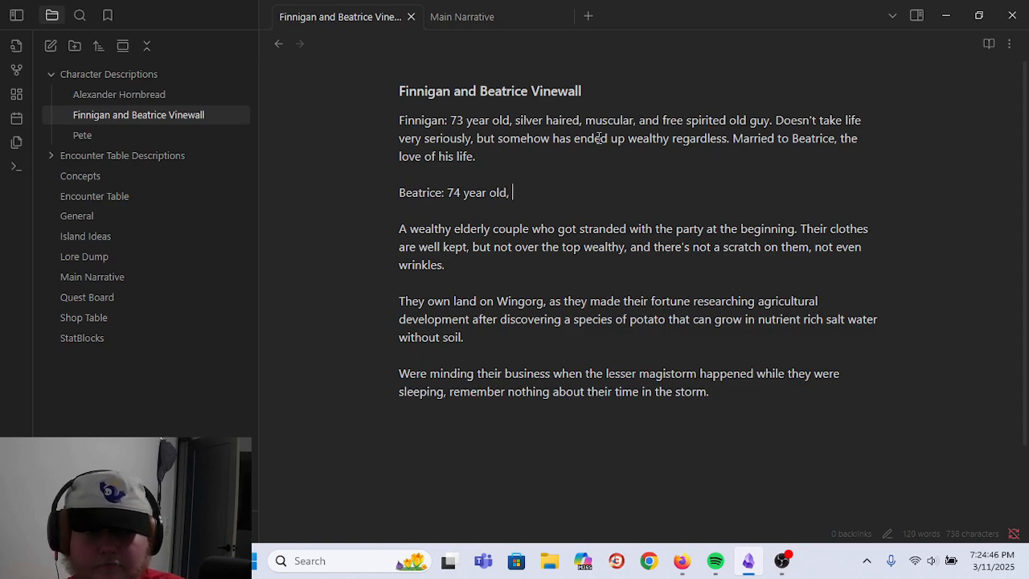
- Continue Beatrice's description with "brunette, toned, grandma type woman."
type("brunette")
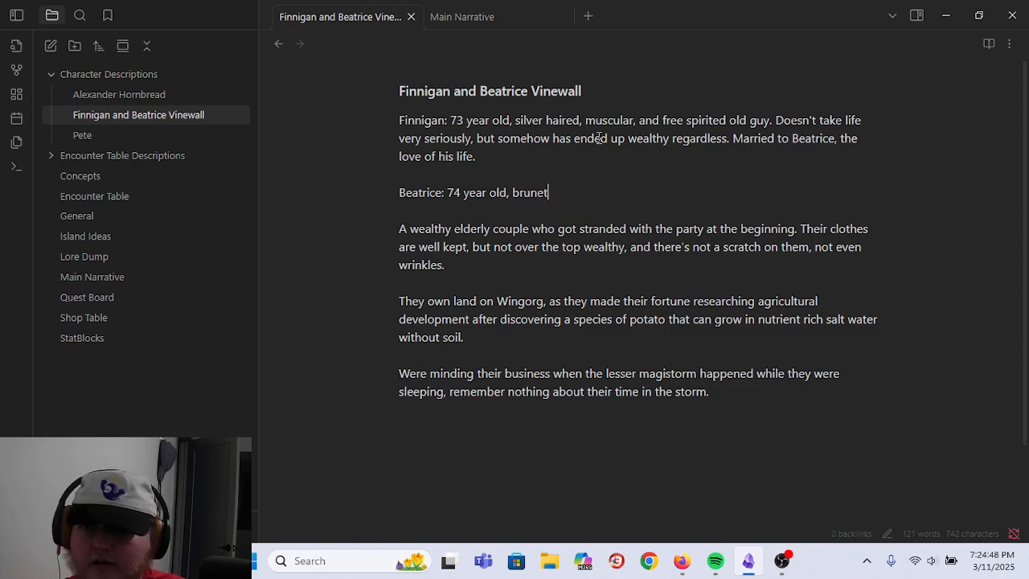
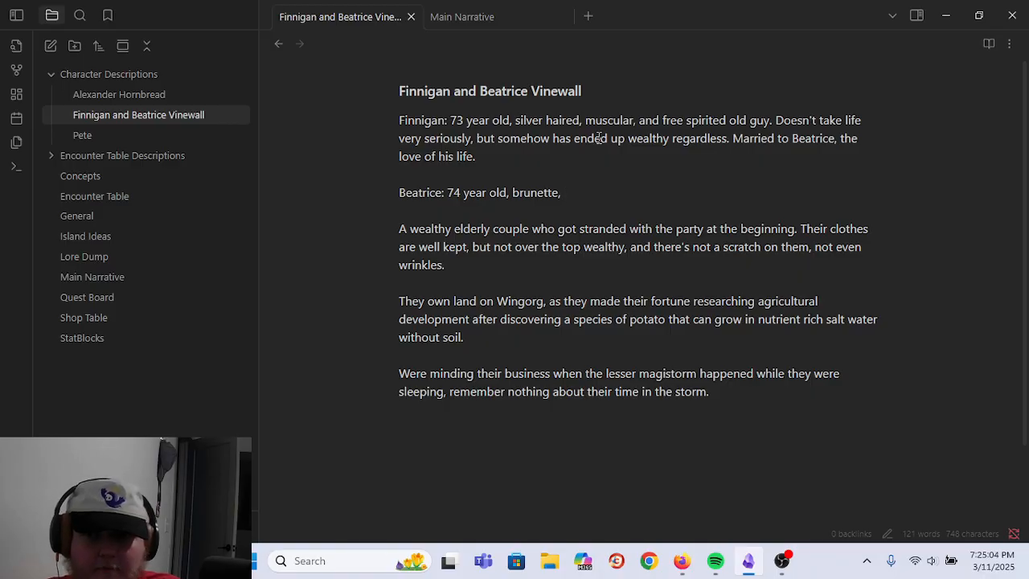
type("mo")
key("BackSpace")
key("BackSpace")
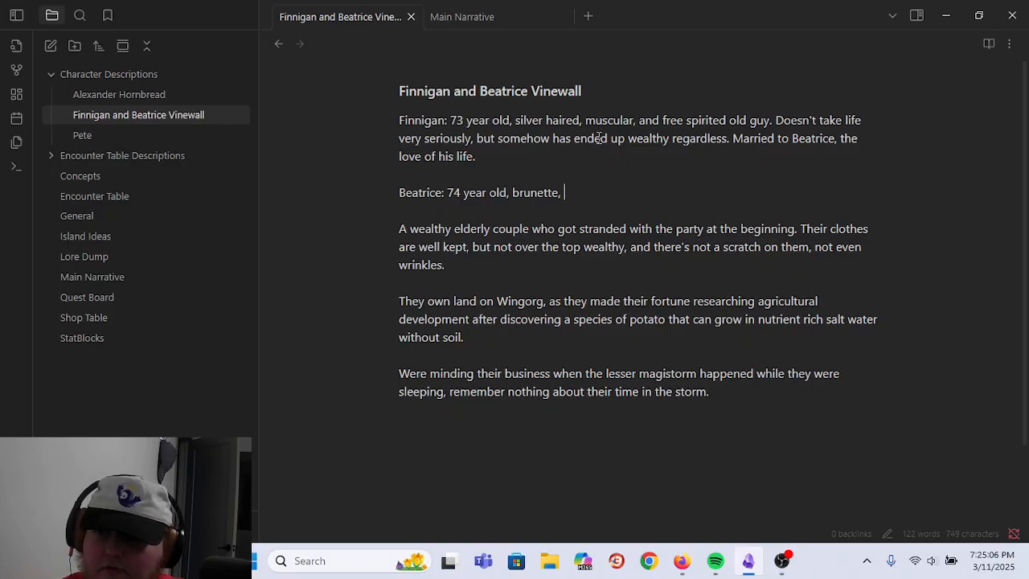
type("toned,")
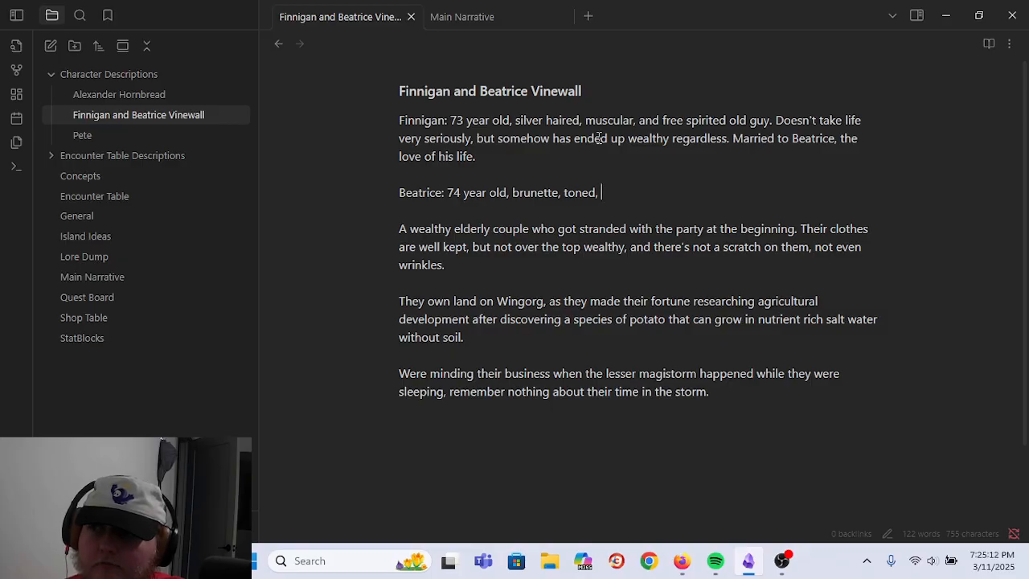
type("grandma ")
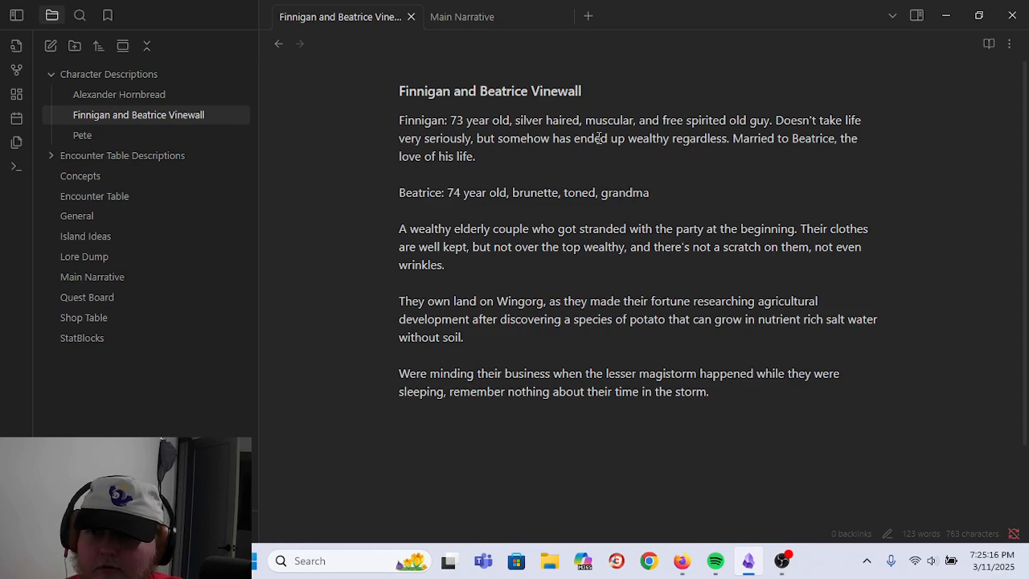
type("type woman.")
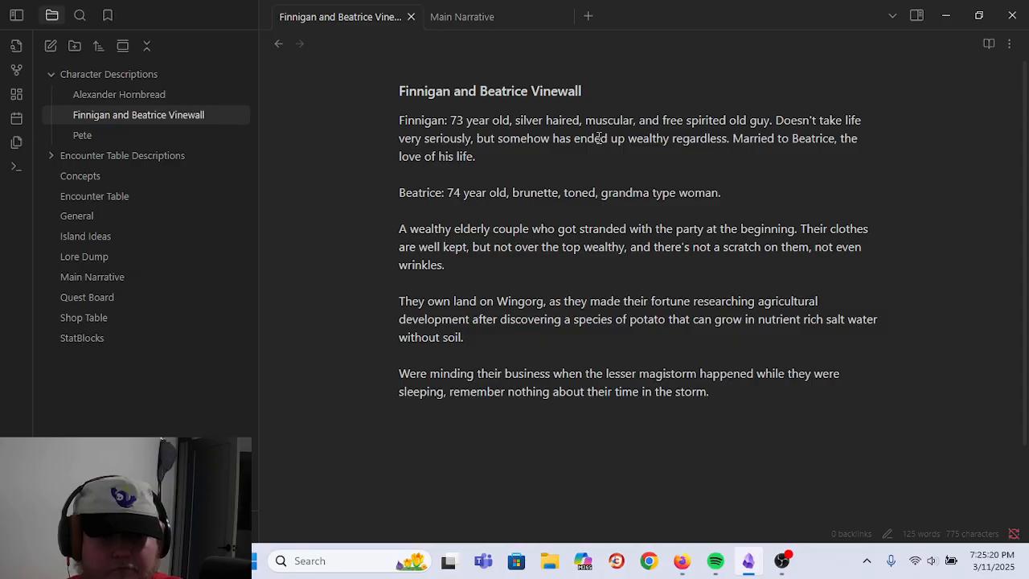
- Add "Humors Finnigan but at the end of the day wears the pants in the relationship" to Beatrice's description
type(" Humors Finn")
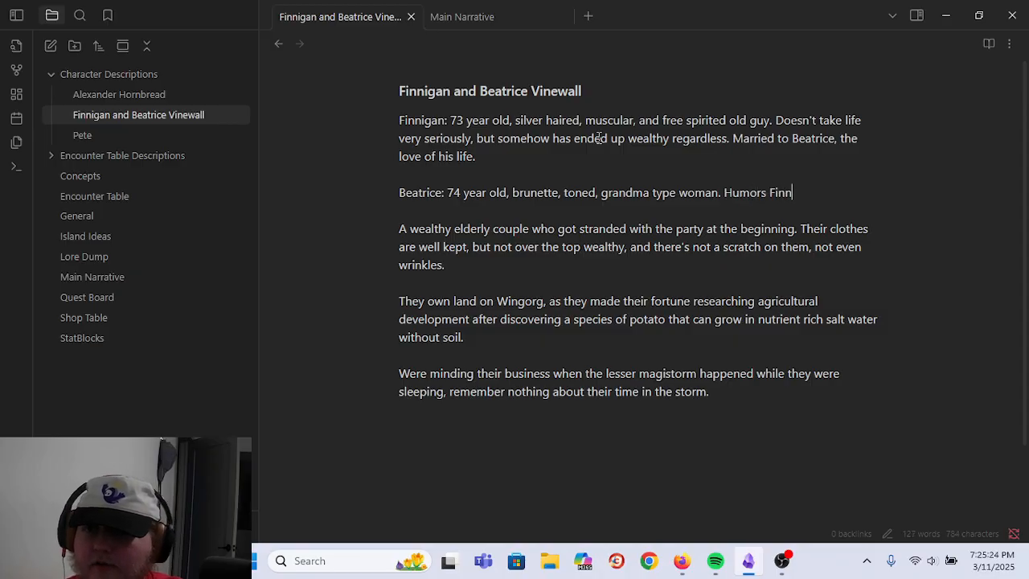
type("igan but ")
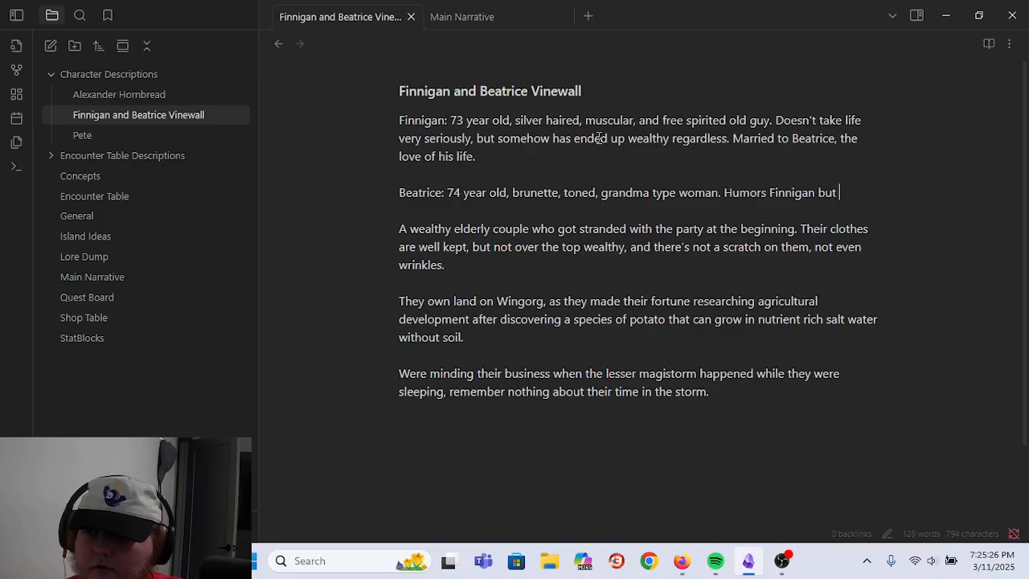
type("at the end of the ")
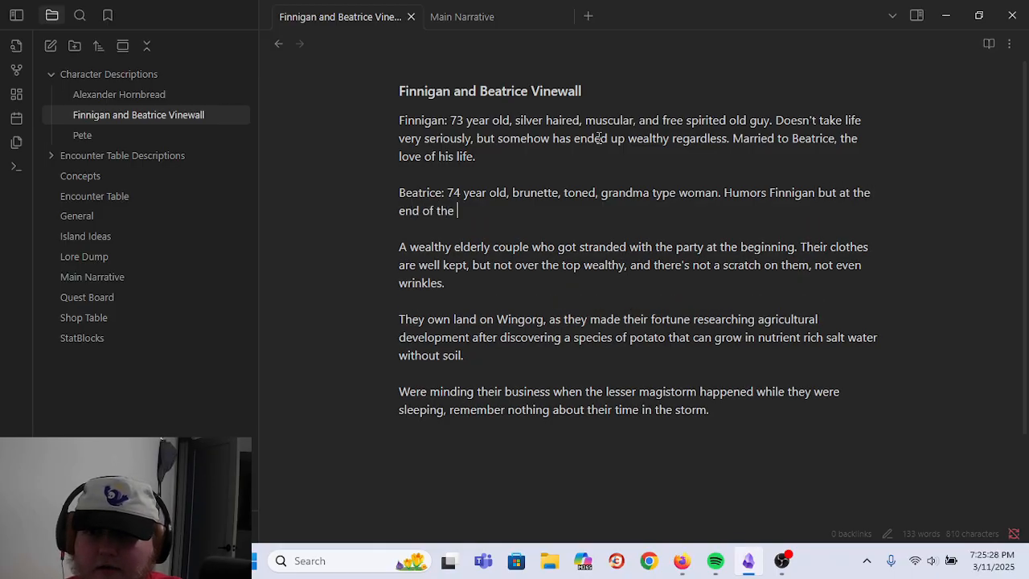
type("day wears the pants ")
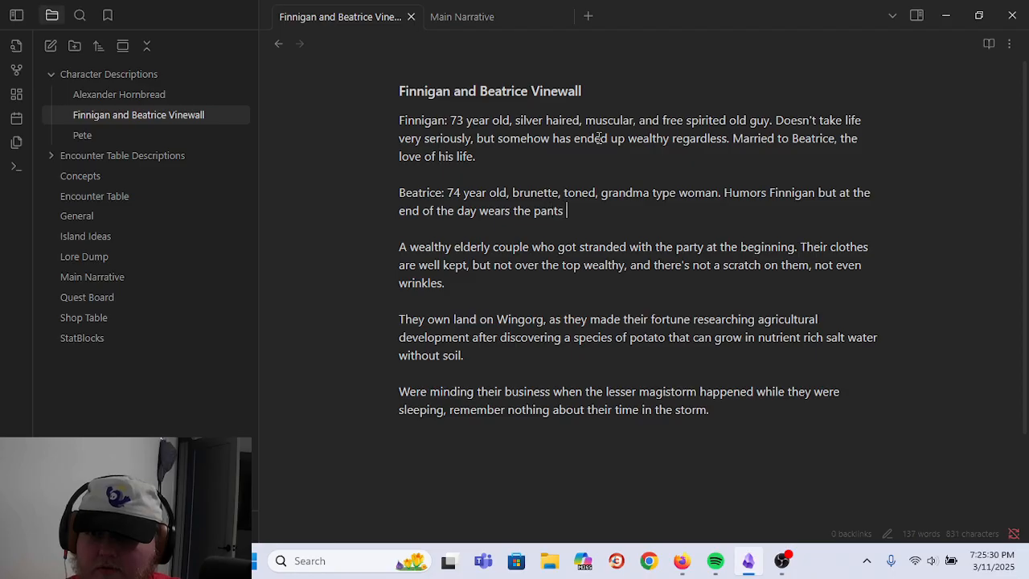
type("in the relationship")
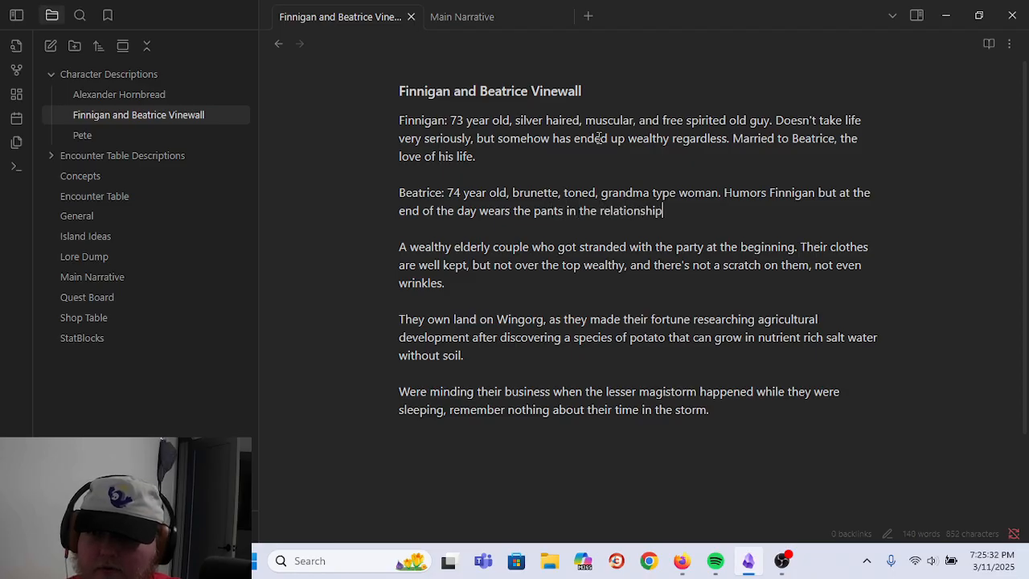
- End the relationship sentence with a period and add "Is the real reason they have any wealth to begin with." to Beatrice's description
type(". Is the real re")
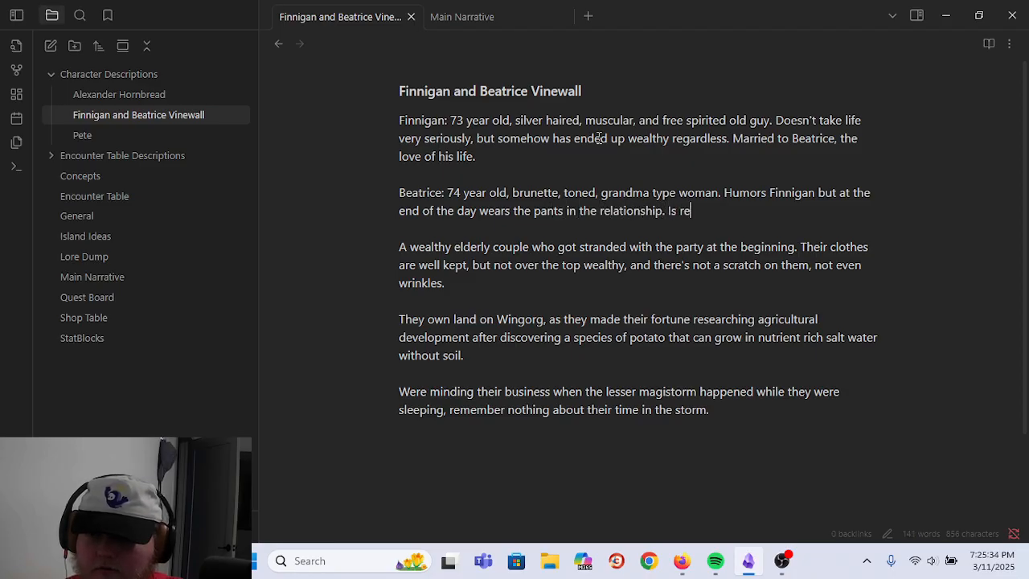
type("aso")
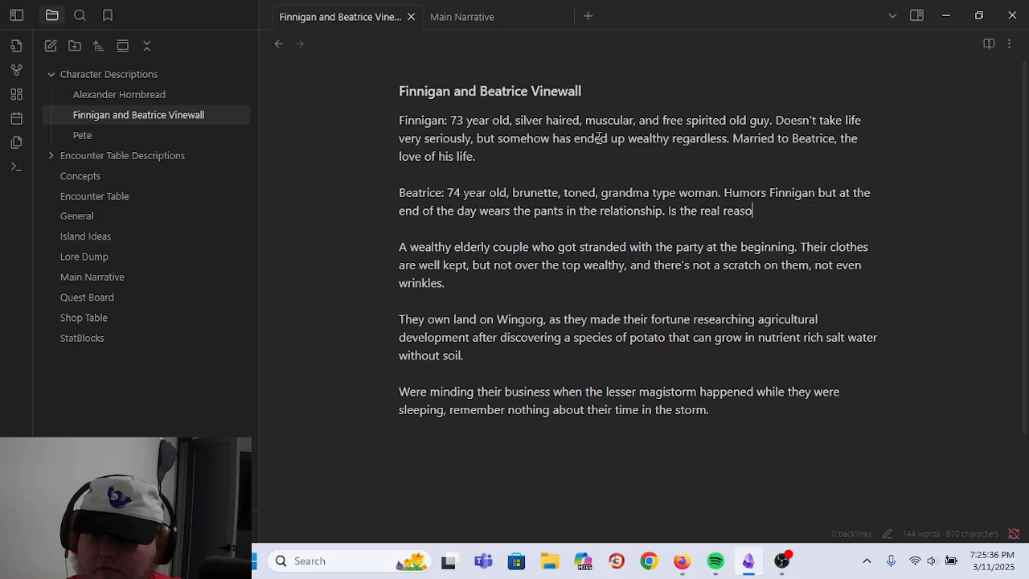
type("n they have any w")
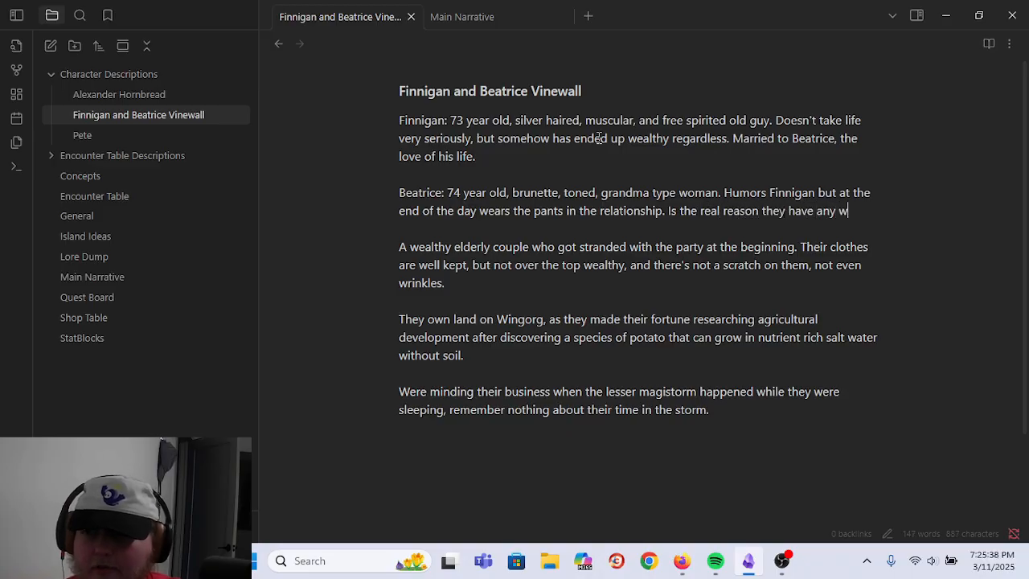
type("ealth to begin with.")
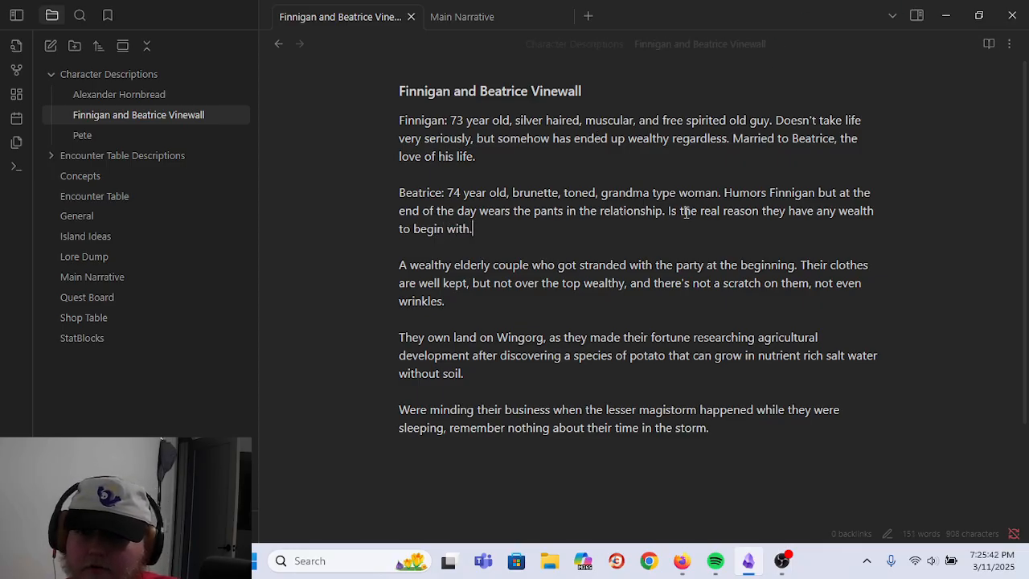
- Add "Massive impulse buyer." to the end of Finnigan's description
left_click(641, 156)
type("Massive impu")
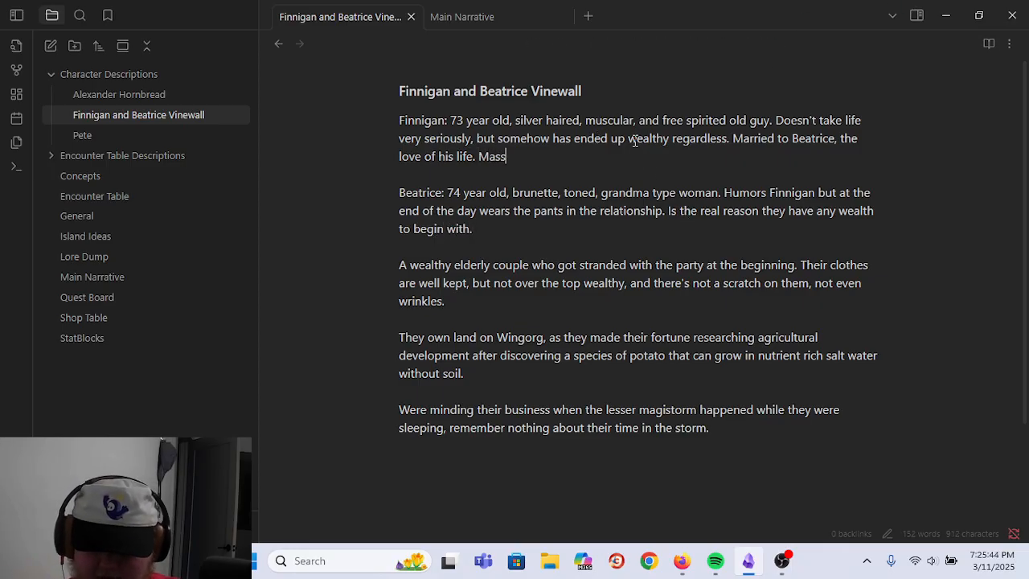
type("buyer.")
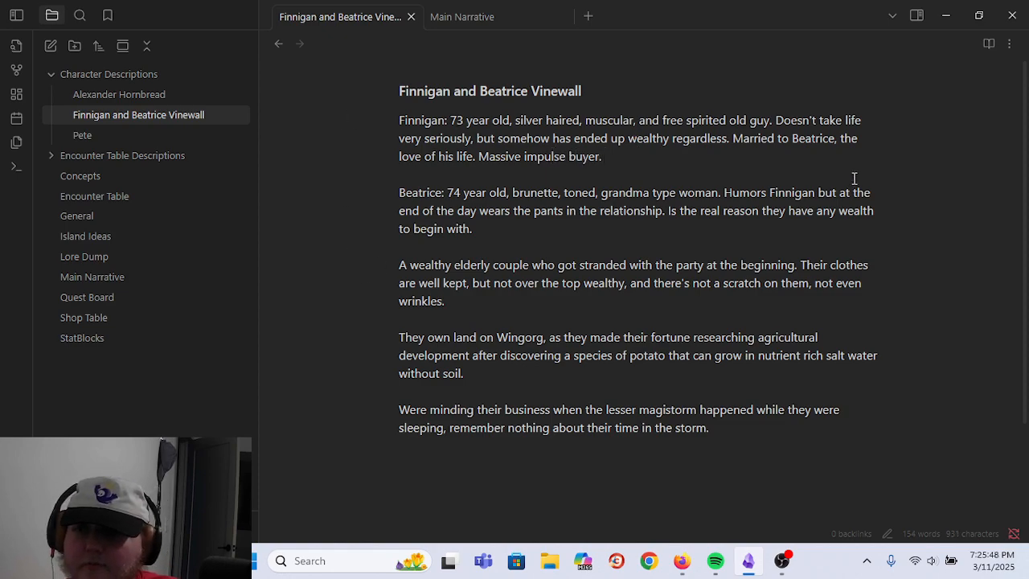
- Add the traits "Hardworking, logical, and determined." to the end of Beatrice's description
left_click(739, 239)
left_click(747, 223)
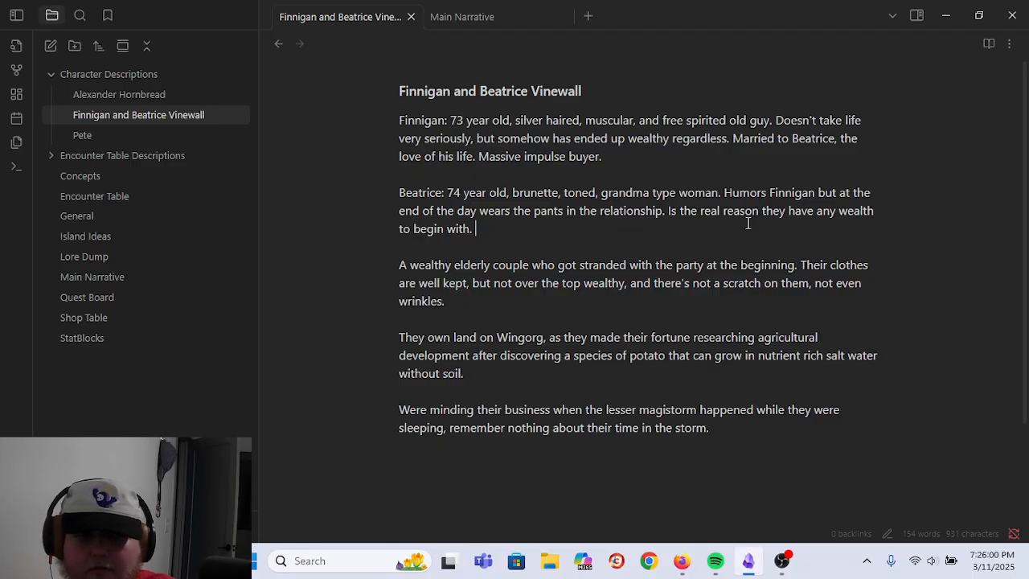
type("Hardwor")
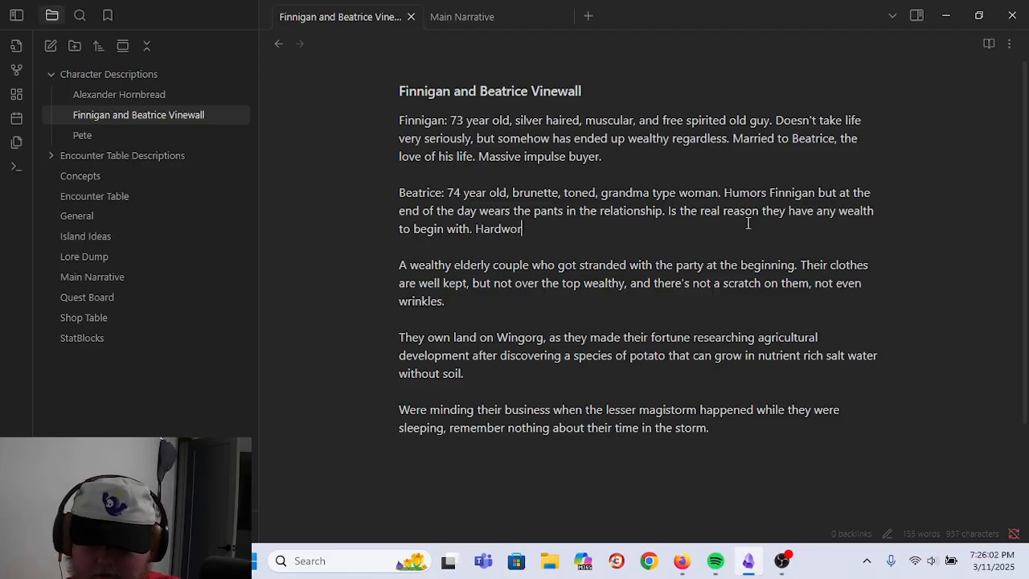
type("king and eete")
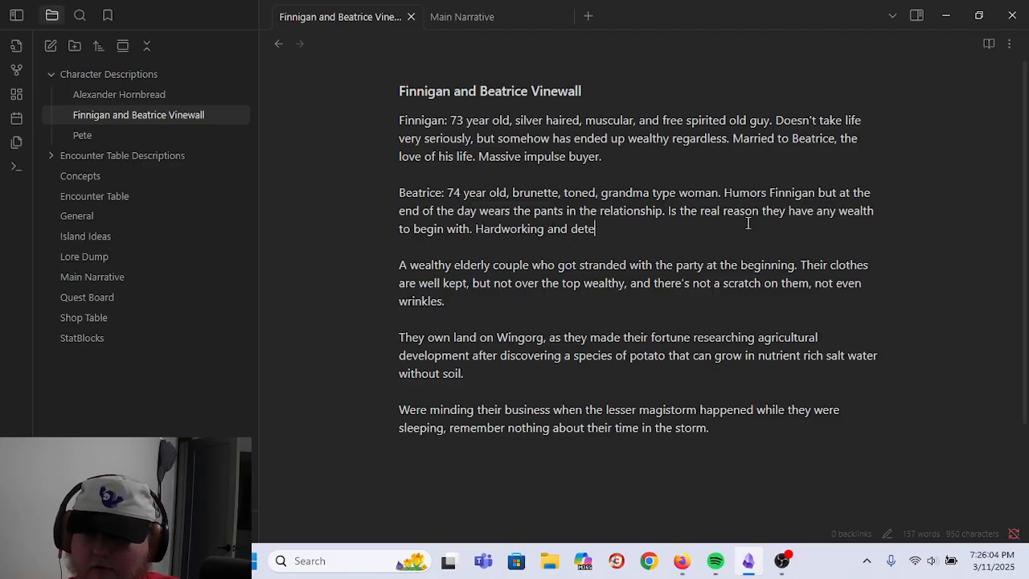
key("BackSpace")
key("BackSpace")
key("BackSpace")
key("BackSpace")
key("BackSpace")
key("BackSpace")
key("BackSpace")
key("BackSpace")
key("BackSpace")
key("BackSpace")
type("g,")
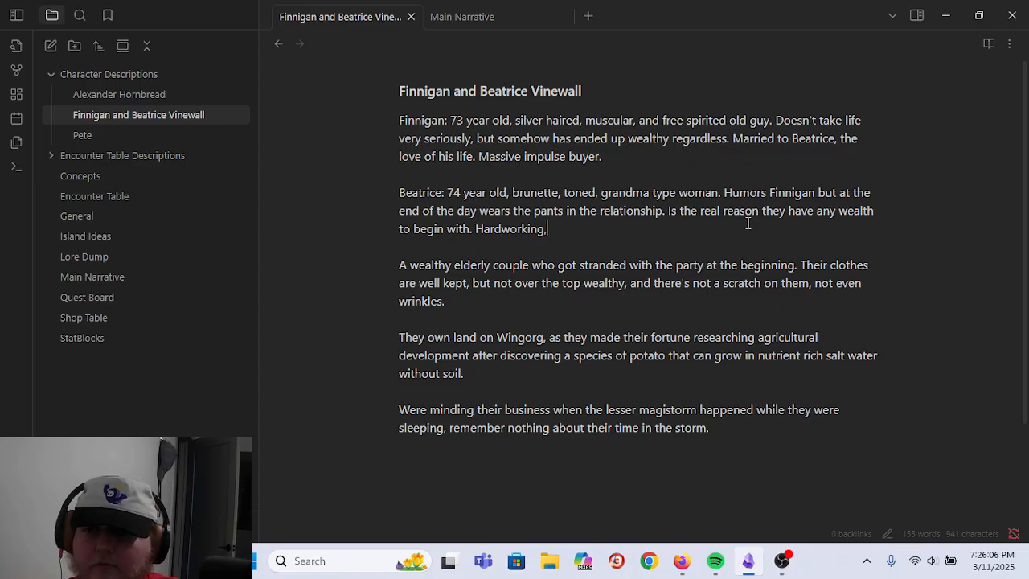
type(" logical, a")
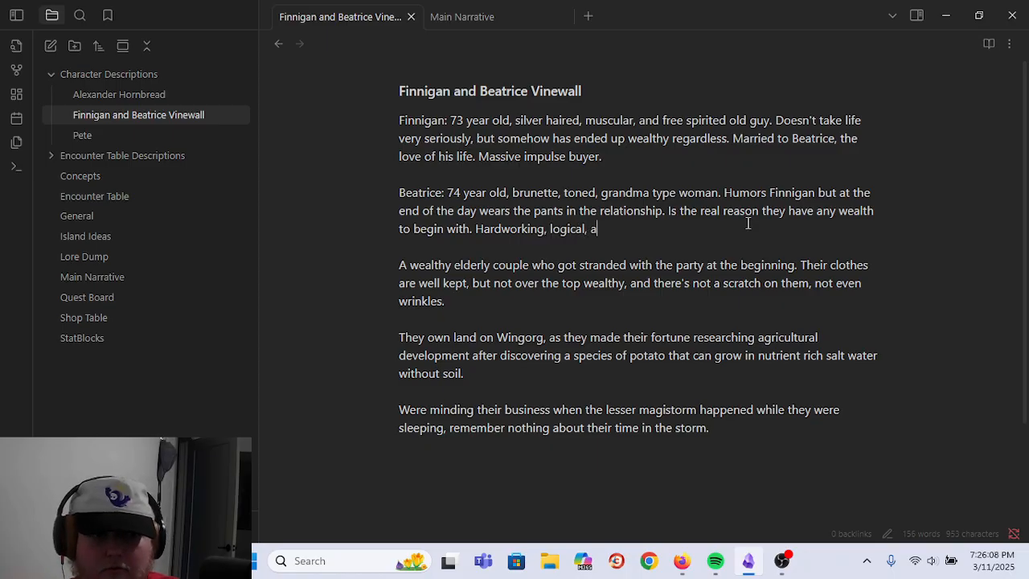
type("nd determined.")
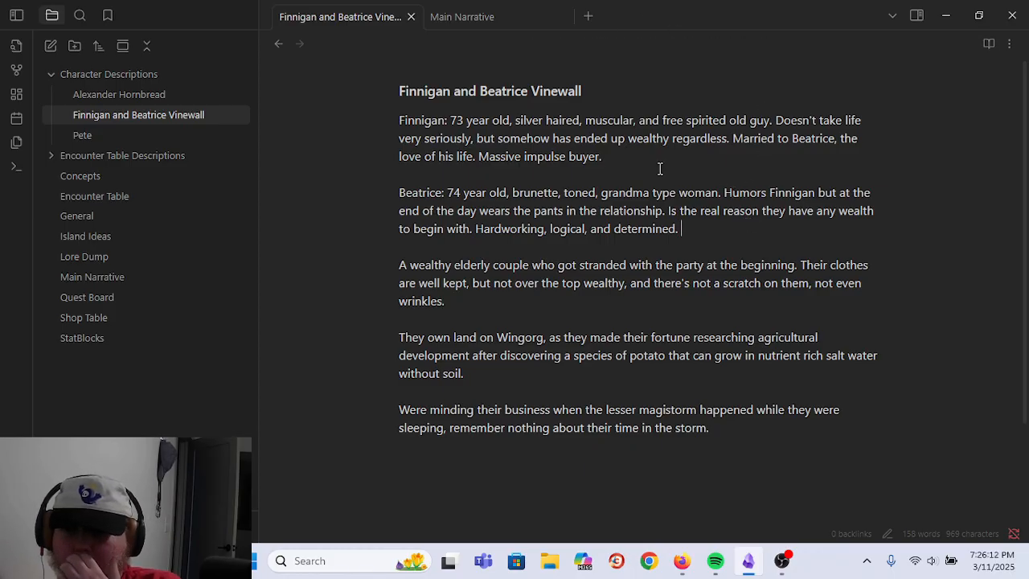
- Begin a list of traits at the end of Finnigan's description with "Easygoing, airhead,"
left_click(607, 156)
type("Easygoing")
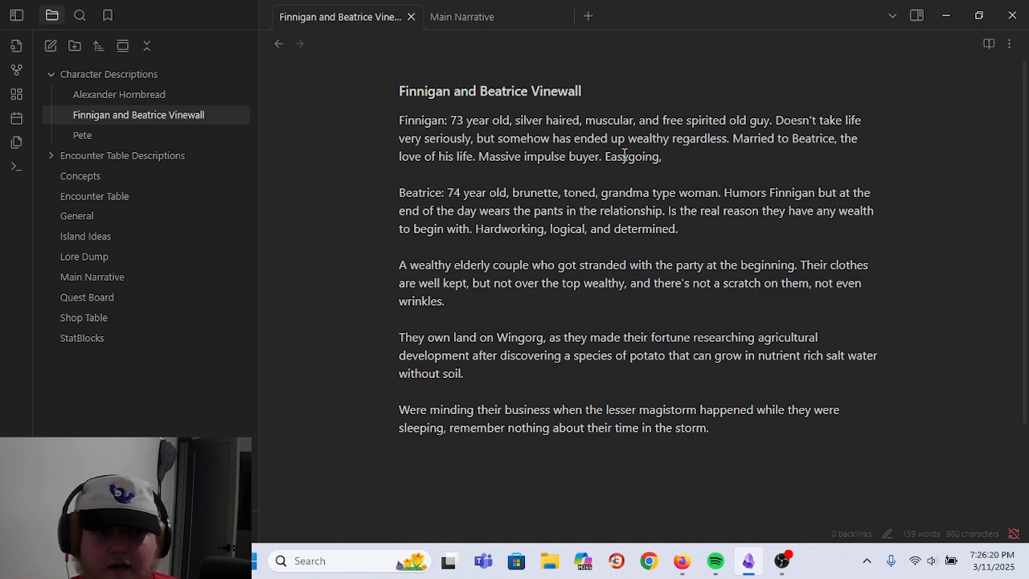
type(", airhead,")
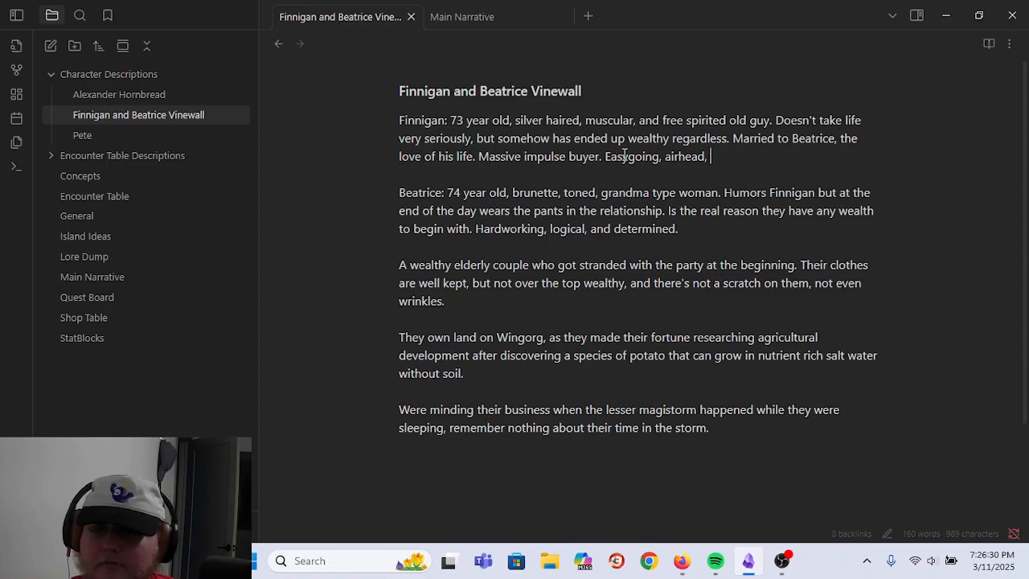
- Replace "determined" with "cautious" as the last trait in Beatrice's description, keeping the closing period
key("Down")
key("Down")
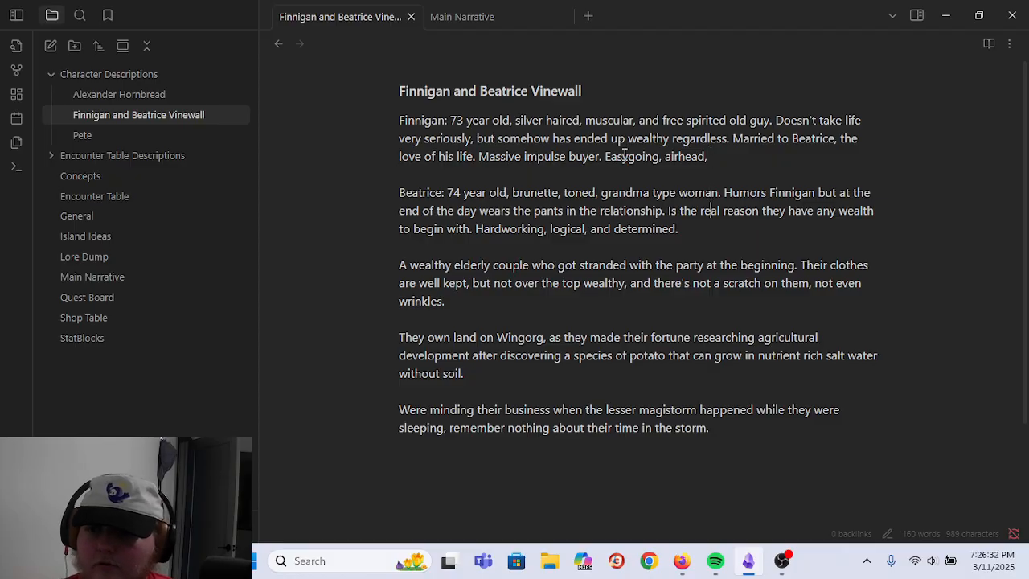
key("BackSpace")
key("BackSpace")
key("BackSpace")
key("BackSpace")
key("BackSpace")
key("BackSpace")
key("BackSpace")
key("BackSpace")
key("BackSpace")
key("BackSpace")
key("BackSpace")
key("BackSpace")
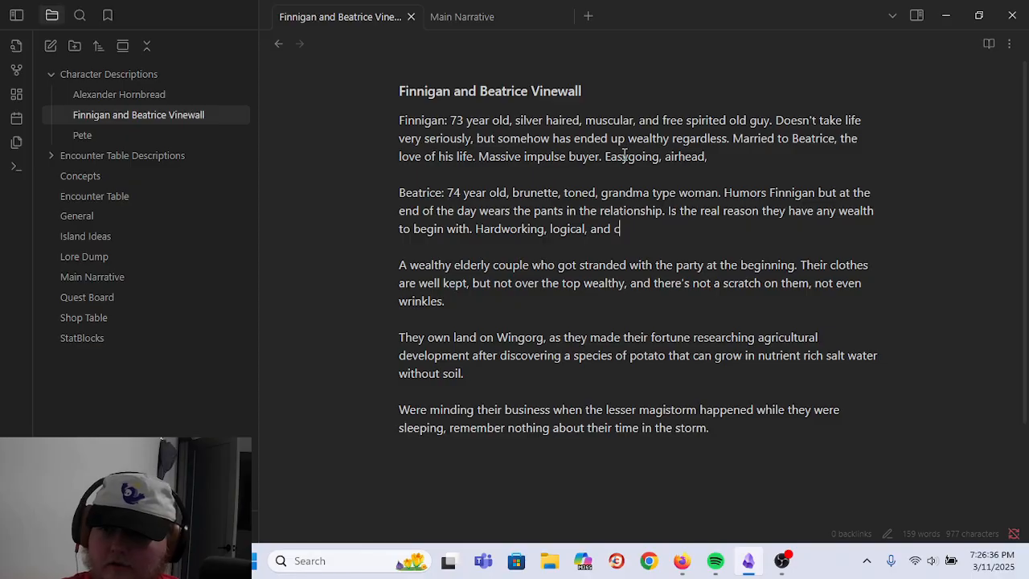
type("cautious")
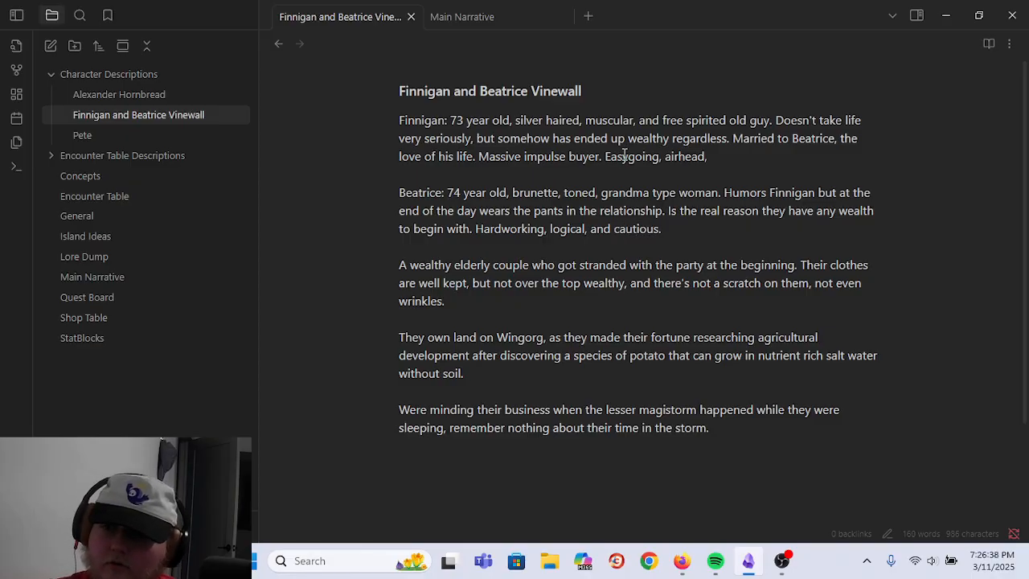
type(".")
- Rewrite Finnigan's trait list at the end of his description as "Easygoing, brave, and a bit of an airhead."
key("Up")
key("Up")
key("Up")
key("Up")
key("Right")
key("Right")
key("Right")
key("Right")
key("Right")
key("Right")
key("Right")
key("Right")
key("Right")
key("Right")
key("Left")
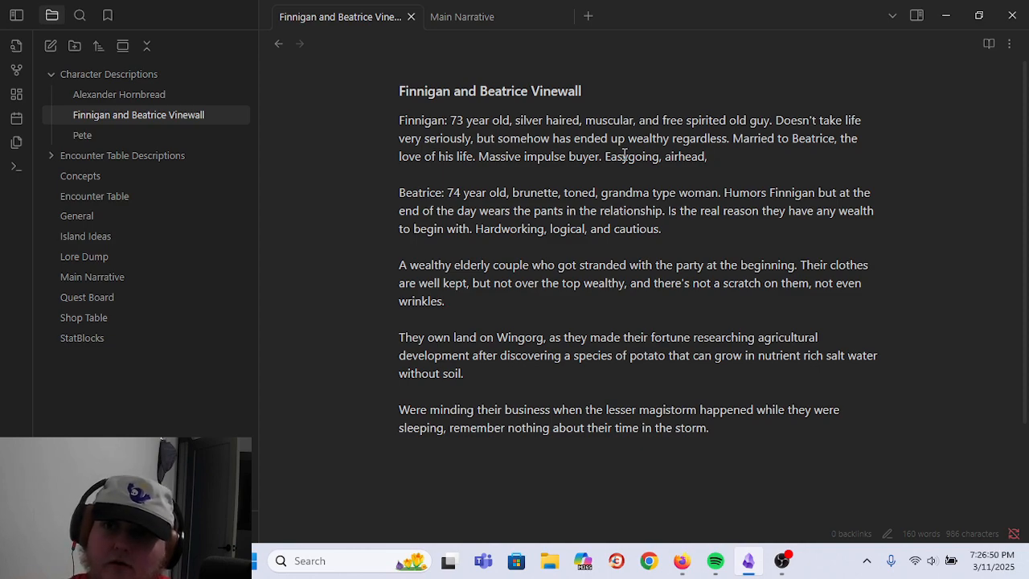
type("brave")
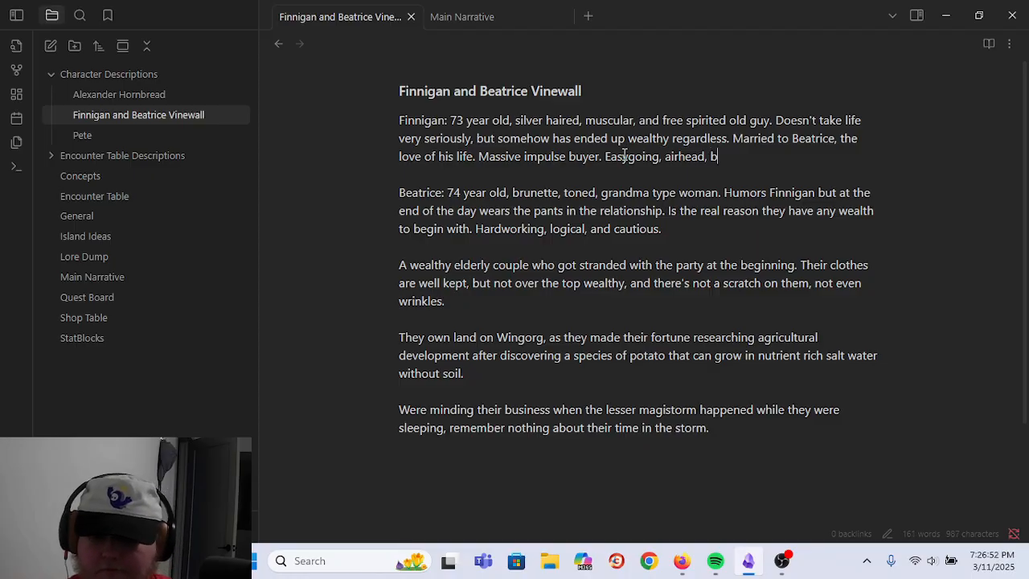
key("BackSpace")
key("BackSpace")
key("BackSpace")
key("BackSpace")
key("BackSpace")
key("BackSpace")
key("BackSpace")
key("BackSpace")
key("BackSpace")
key("BackSpace")
key("BackSpace")
key("BackSpace")
key("BackSpace")
key("BackSpace")
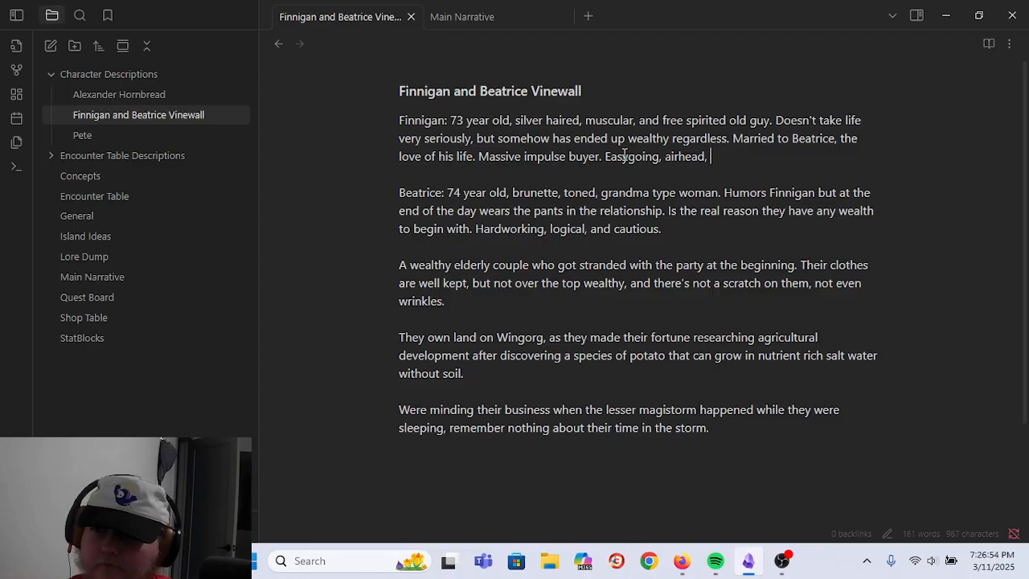
type("bra")
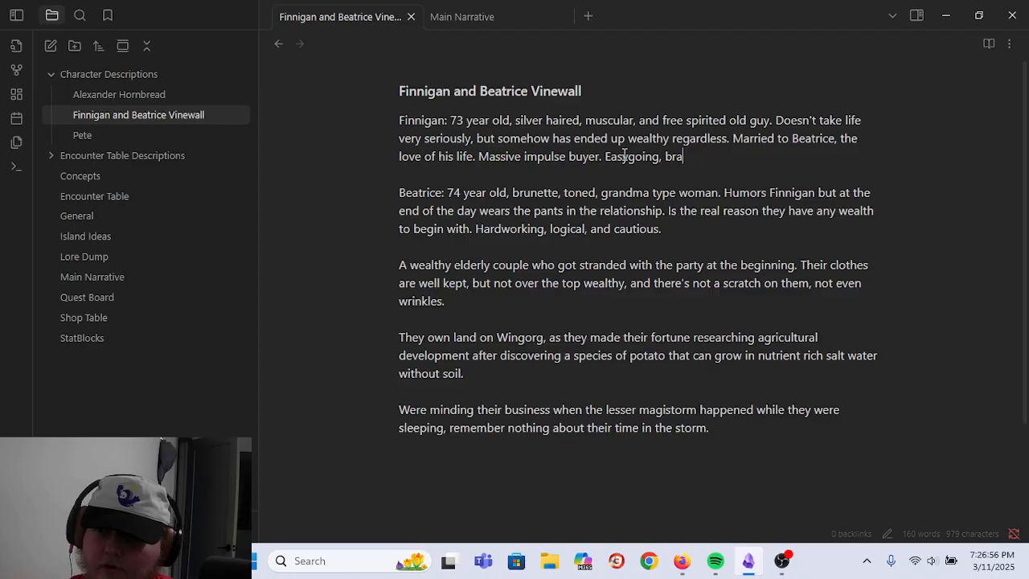
type("ve, and a bit of an airhead.")
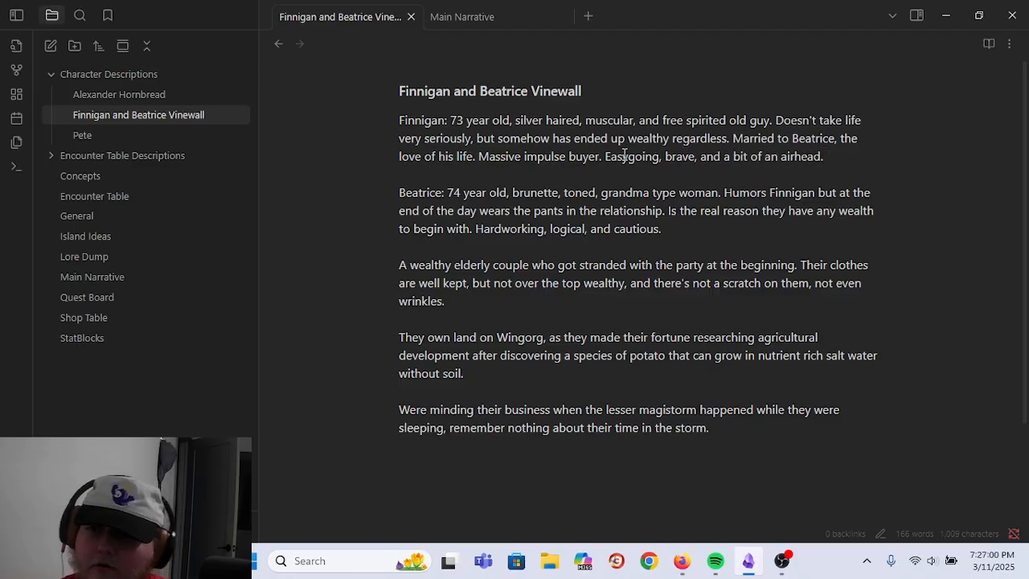
- Below the paragraph about owning land on Wingorg, add an indented line beginning "Have a close relationship with the people of Wingorg,"
scroll(617, 370, "down", 1)
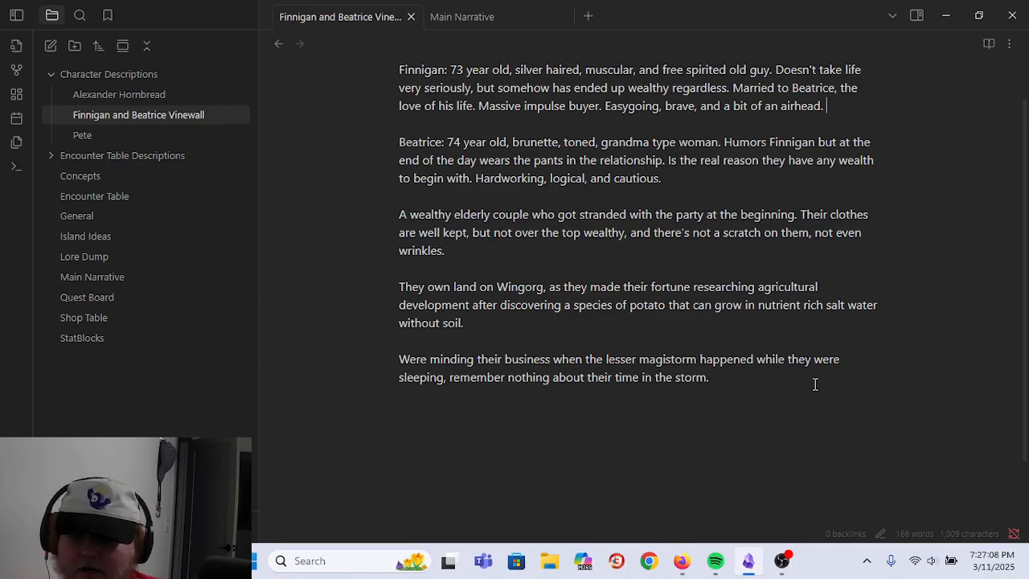
scroll(746, 389, "down", 1)
scroll(746, 389, "up", 2)
left_click(741, 420)
left_click(742, 403)
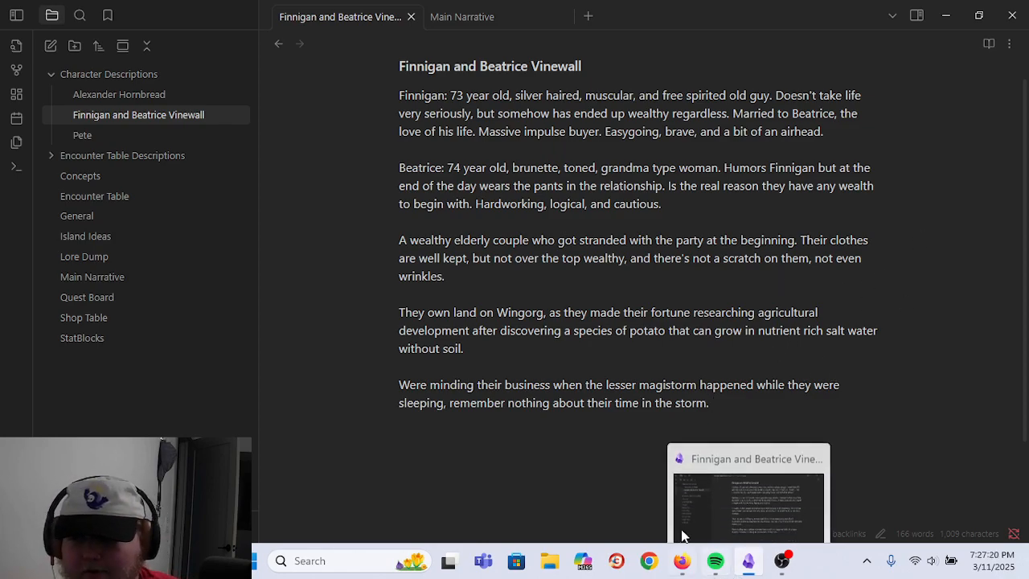
left_click(784, 368)
key("Return")
key("Up")
key("Tab")
type("Have a ")
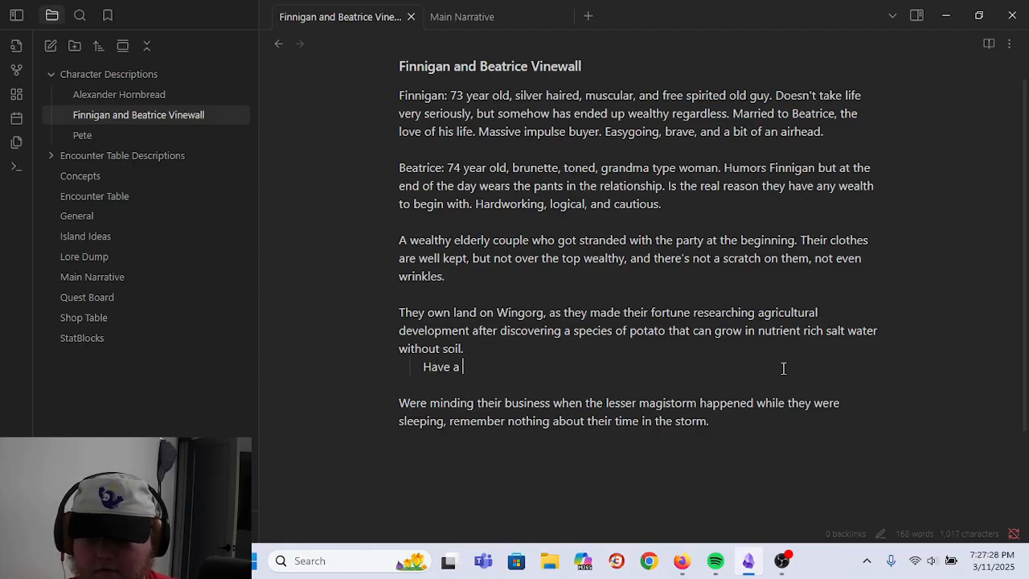
type("close relatio")
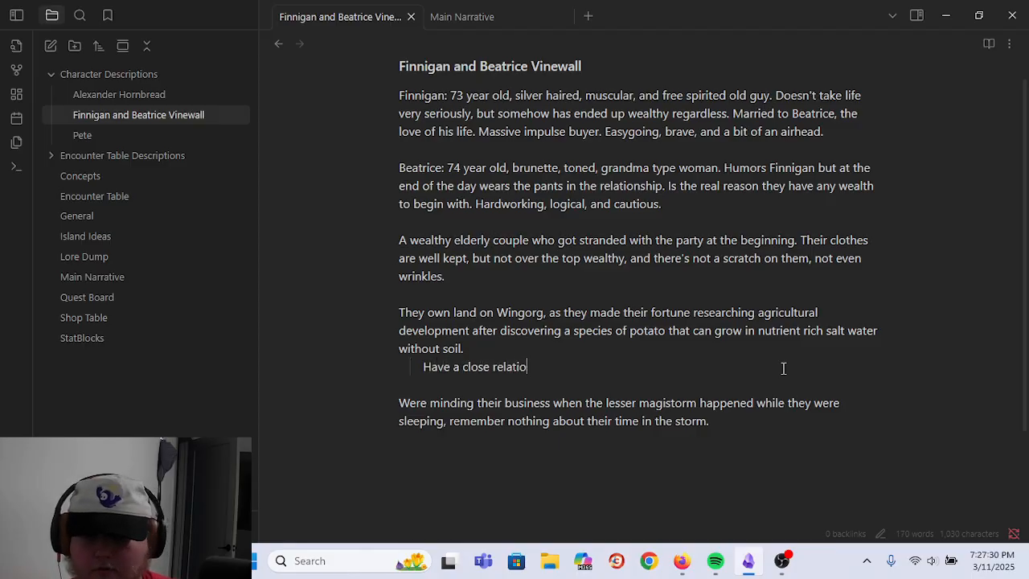
type("nship with the people ")
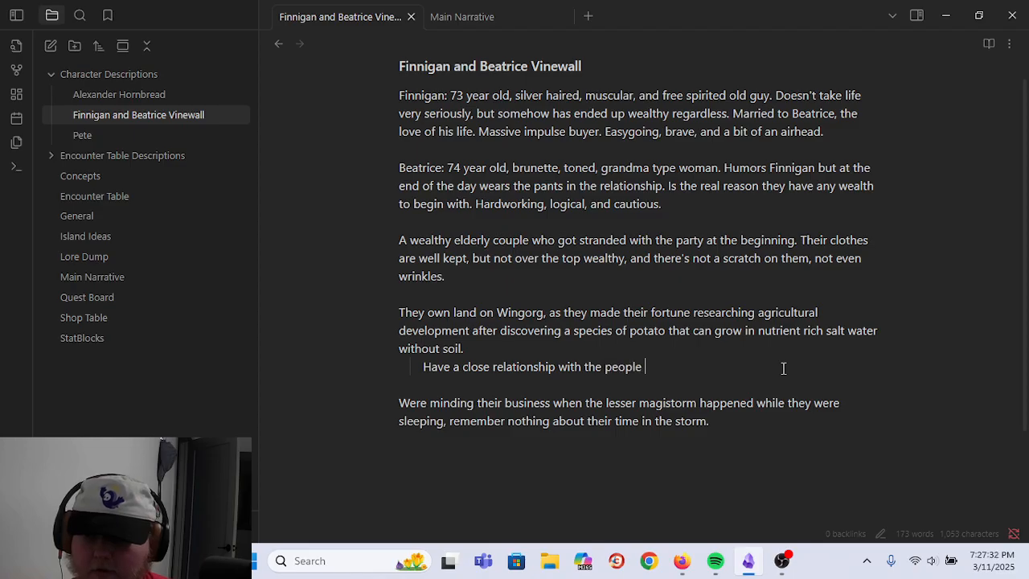
type("of Wingorg,")
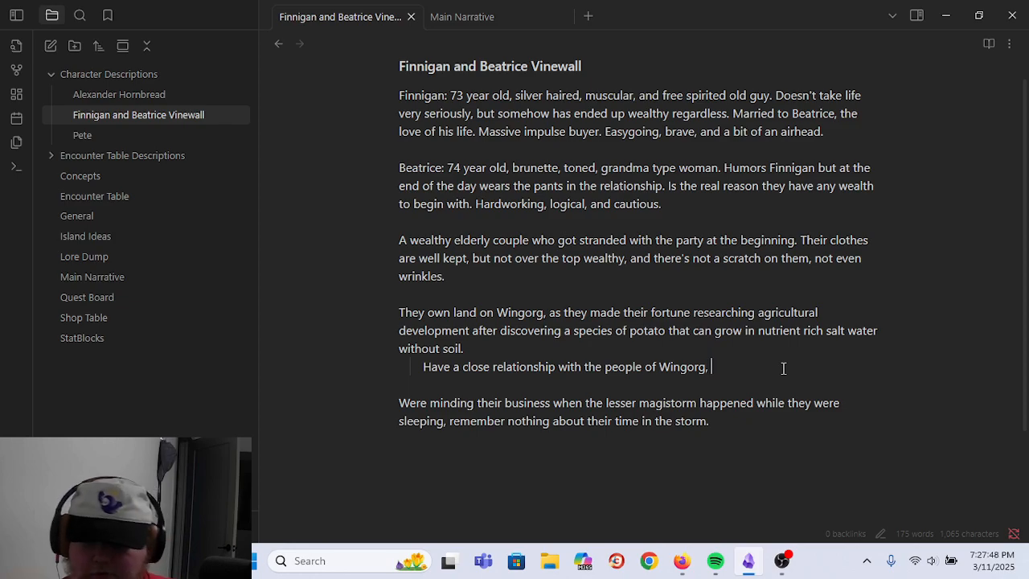
- Complete the indented Wingorg line with "are known as a fabulously wealthy eccentric couple."
type("are known as a fa")
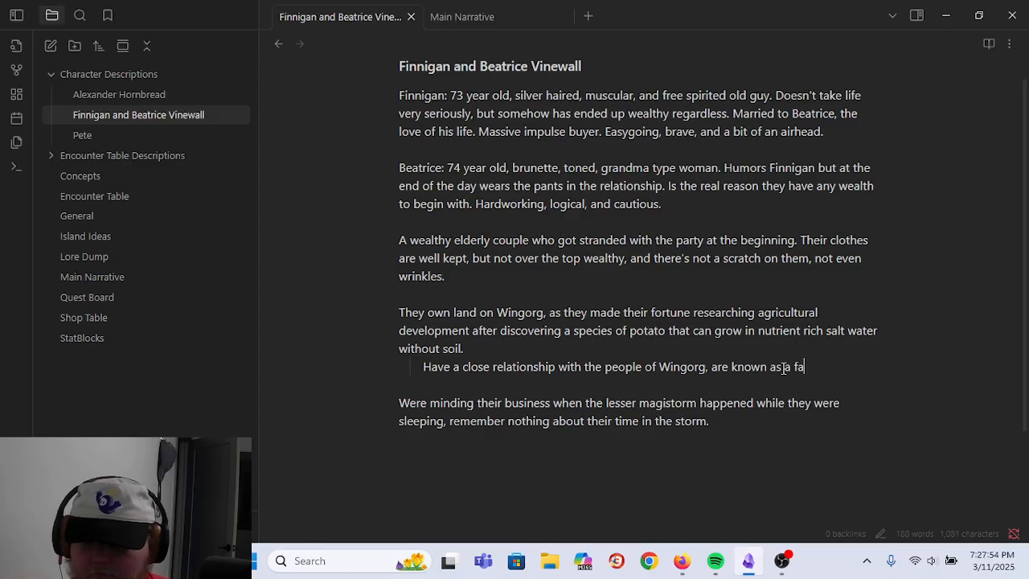
type("bulously wealth")
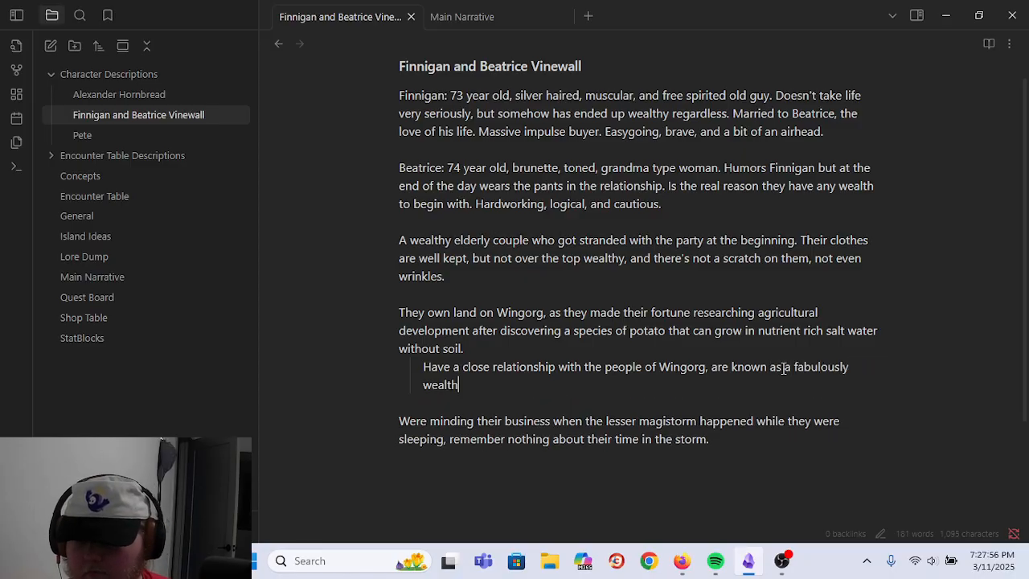
type("y eccentric couple")
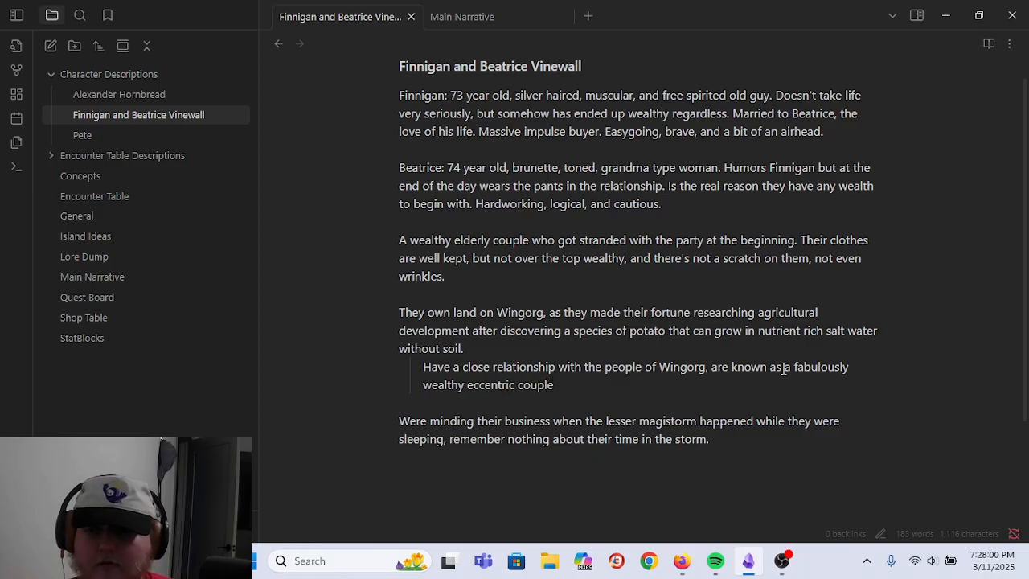
type(".")
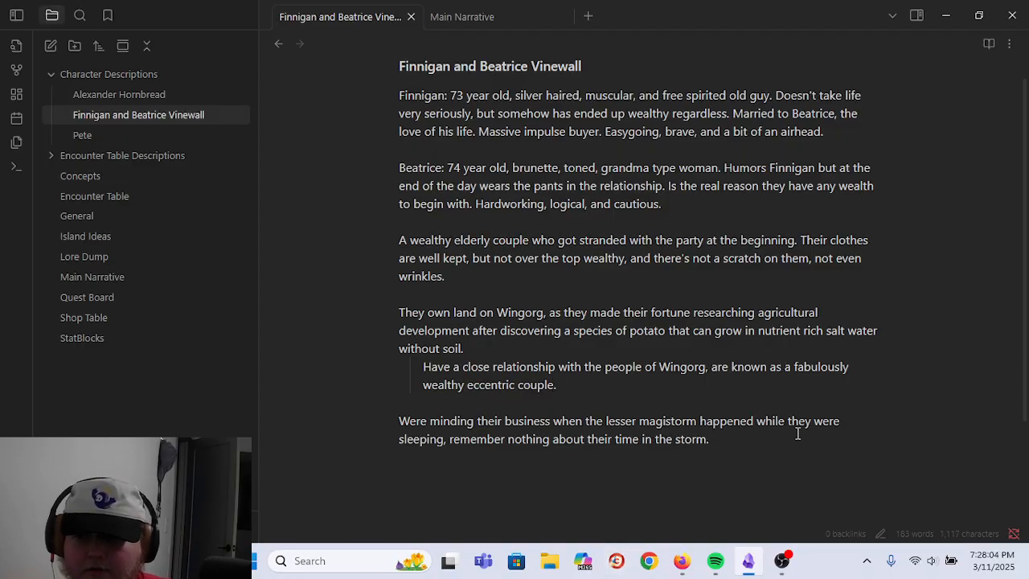
- In the Main Narrative note, replace "(blank) and (blank)" in the survivors line with a link to the Finnigan and Beatrice Vinewall note
scroll(815, 418, "up", 1)
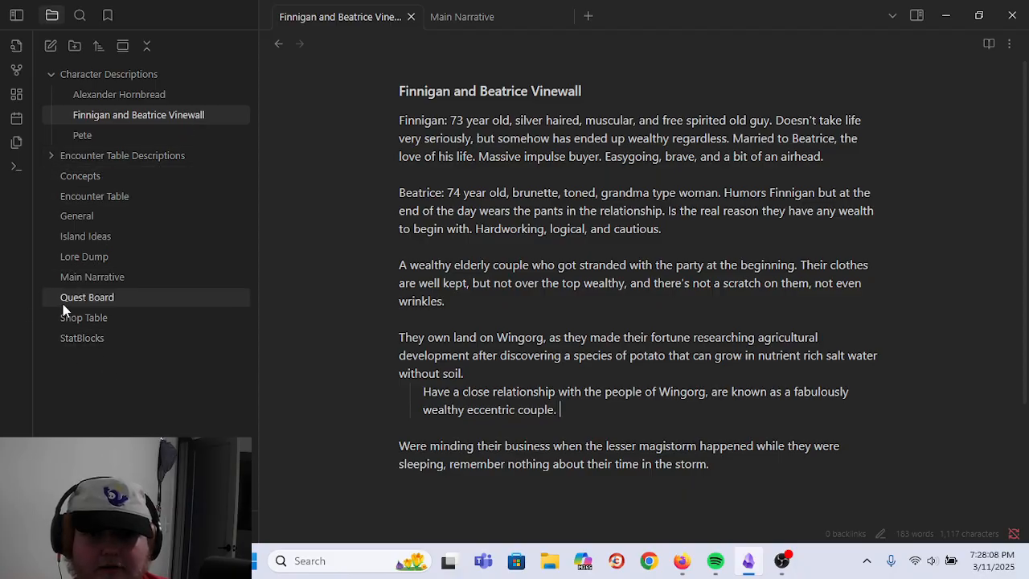
left_click(107, 276)
scroll(633, 248, "down", 1)
scroll(632, 248, "down", 2)
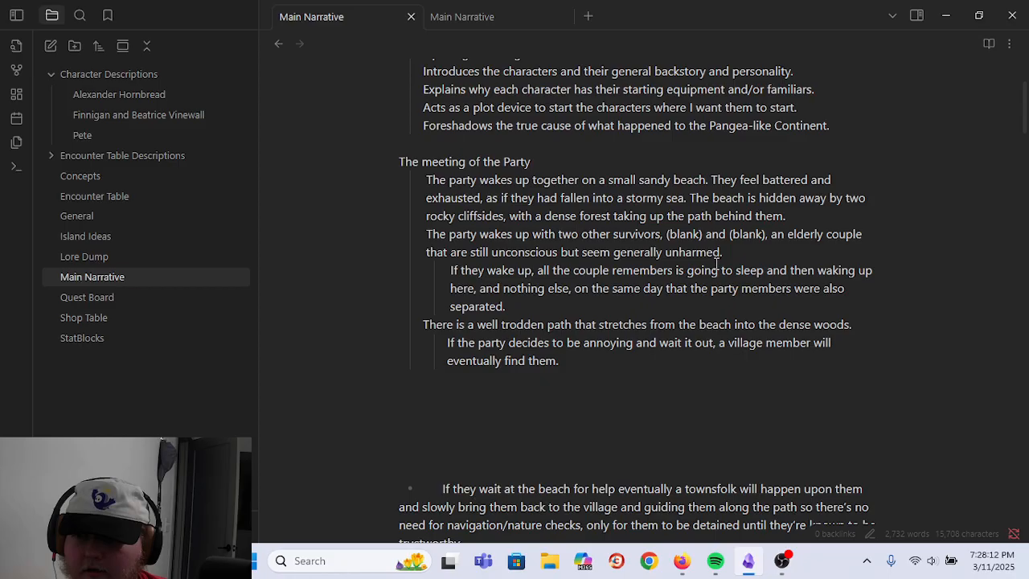
left_click_drag(666, 238, 766, 234)
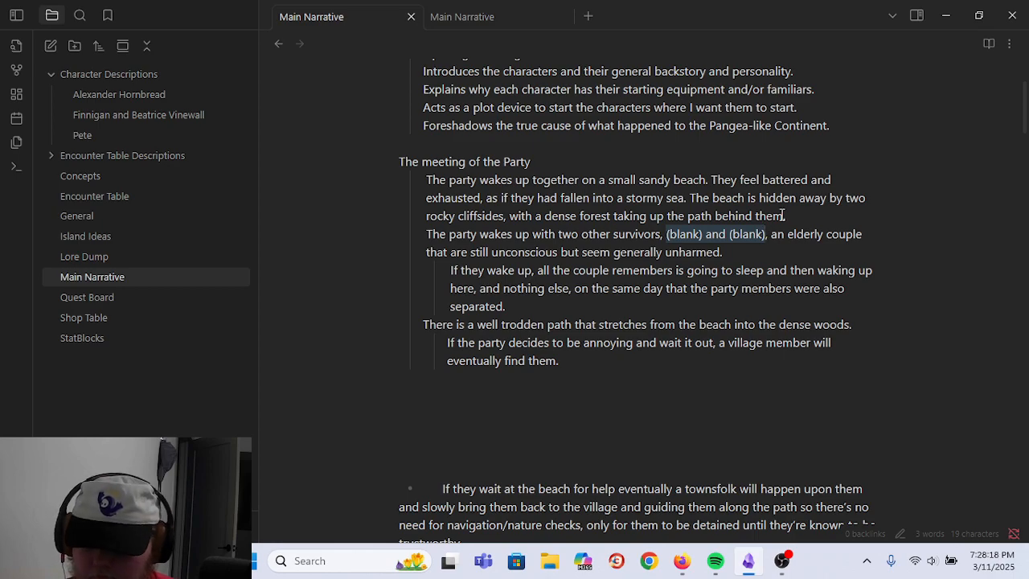
type("[[")
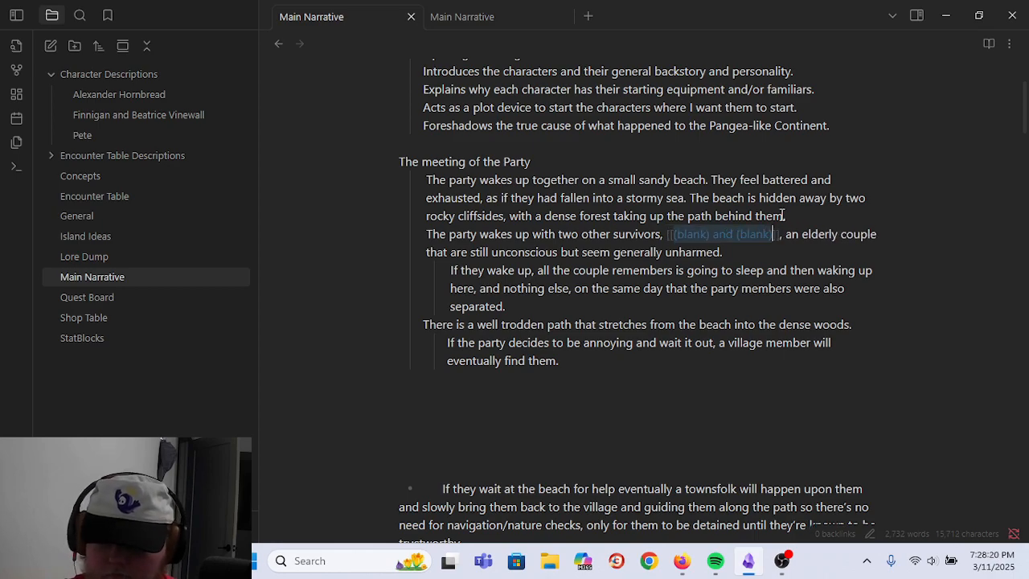
type("Finnigan and Beatrice Vinewall")
key("Return")
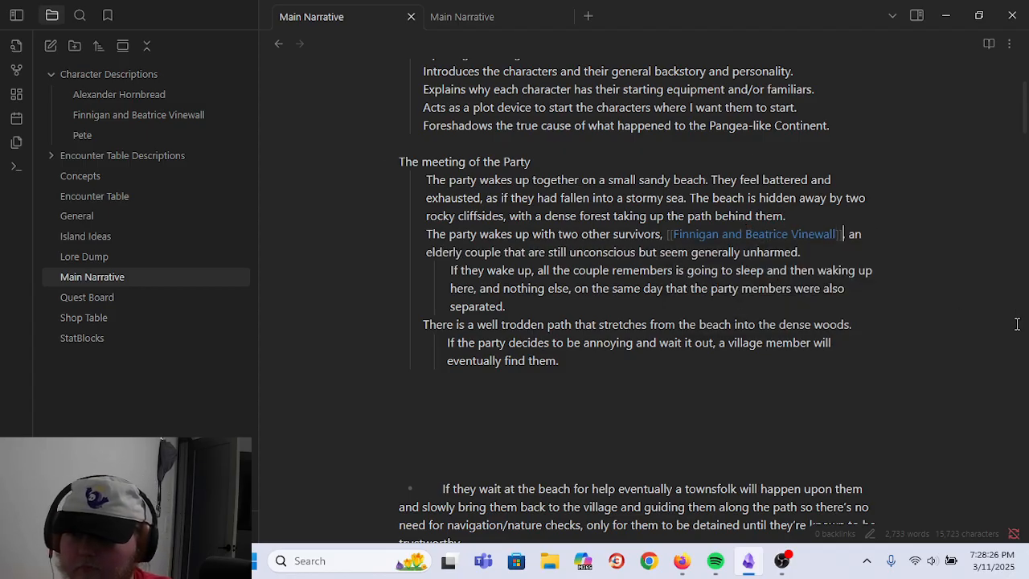
- Follow the new Vinewall link to check its target note, and return to the Main Narrative note
left_click(811, 390)
left_click(758, 234)
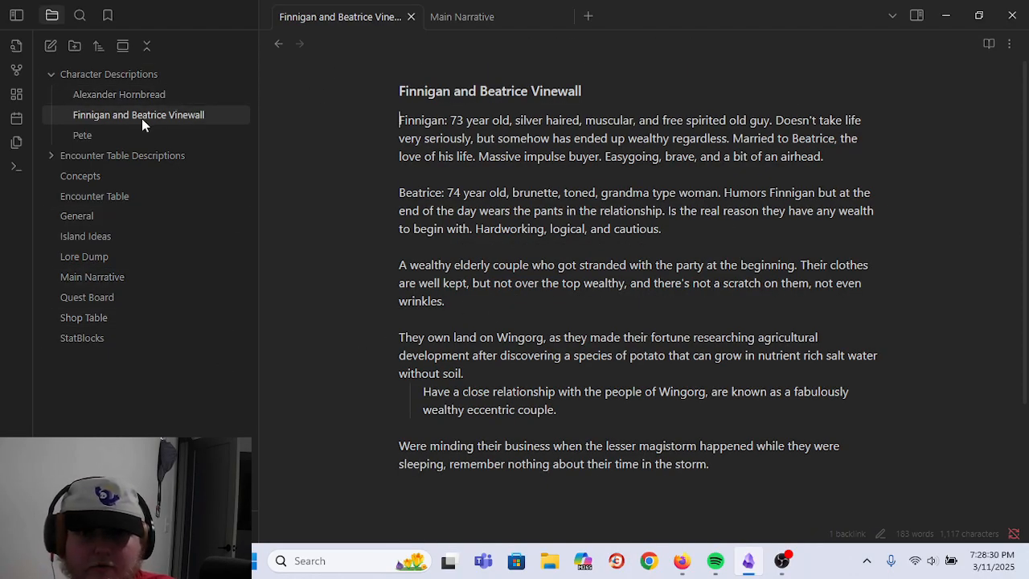
left_click(126, 280)
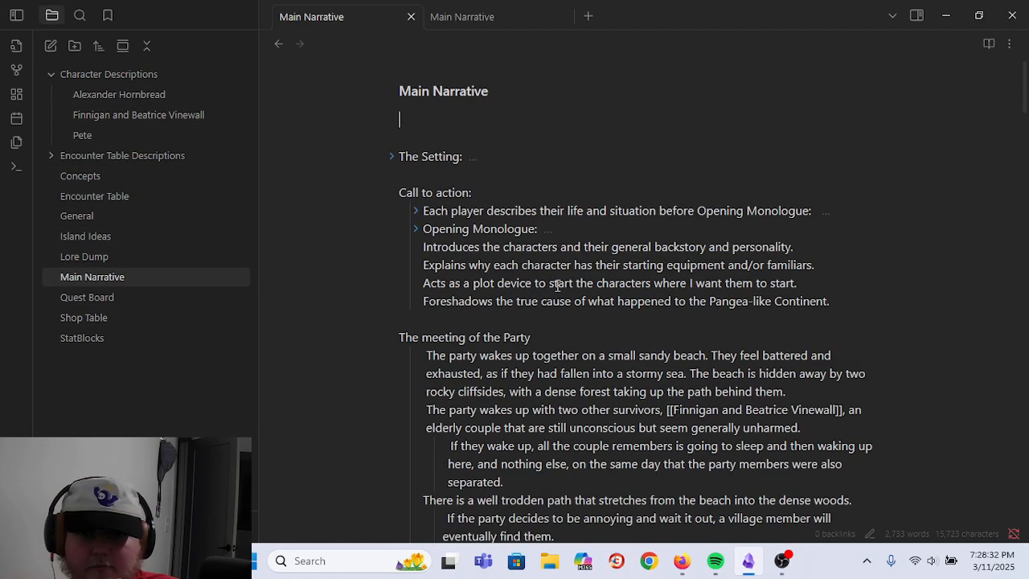
- Expand The Setting section, delete a stray character that breaks its formatting, and collapse the section again
scroll(827, 339, "down", 1)
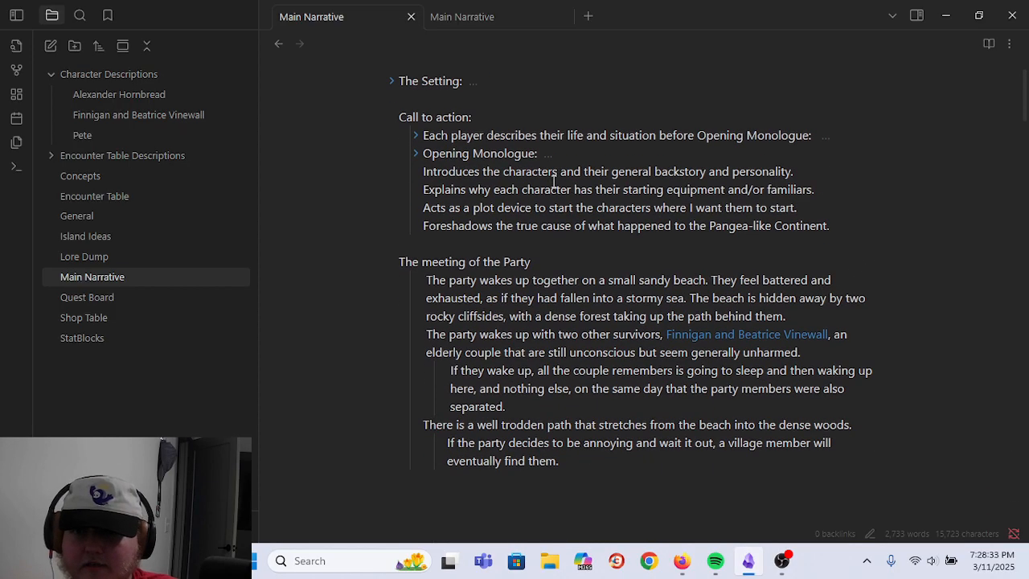
left_click(391, 82)
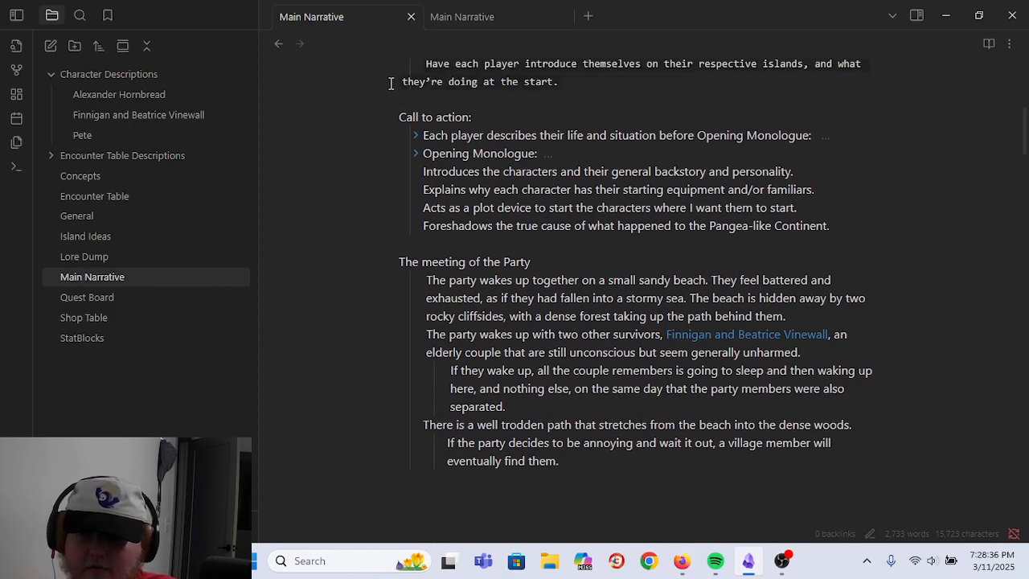
scroll(391, 84, "up", 5)
left_click(483, 170)
key("BackSpace")
scroll(560, 229, "down", 1)
scroll(560, 229, "down", 2)
scroll(560, 229, "up", 3)
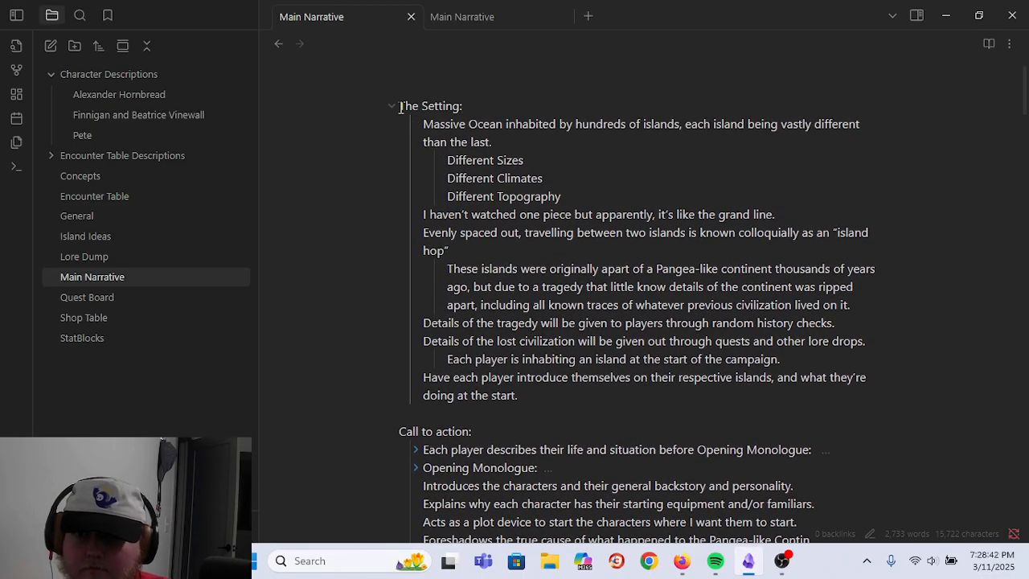
left_click(392, 105)
scroll(429, 331, "down", 3)
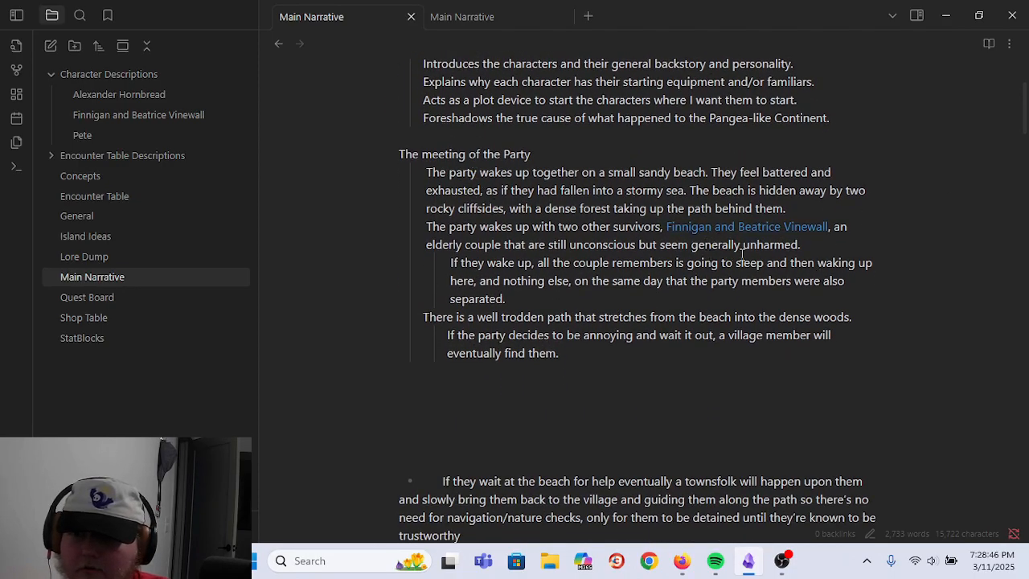
- Insert a new line between the sandy beach description and the line about the two other survivors
left_click(821, 210)
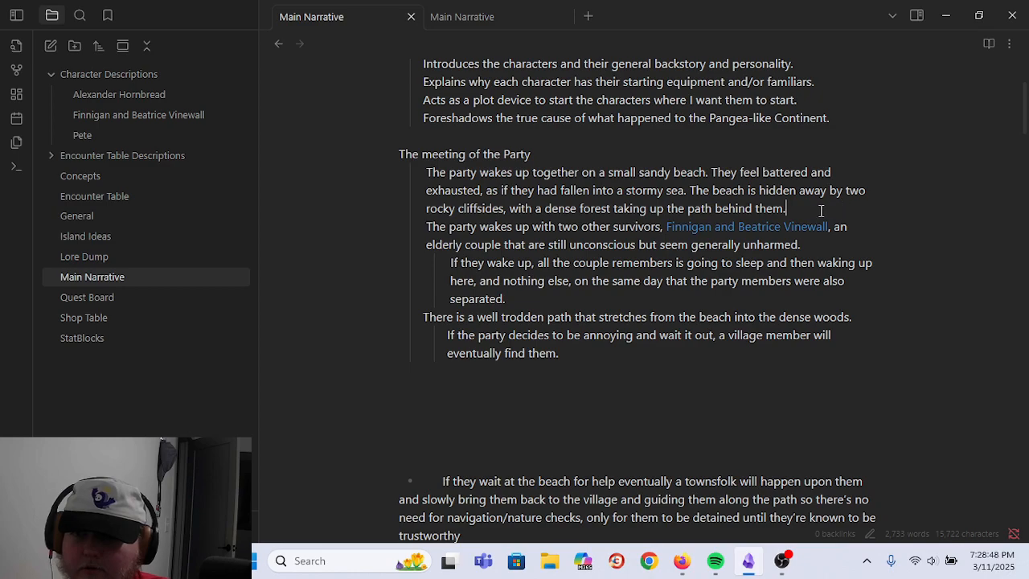
key("Return")
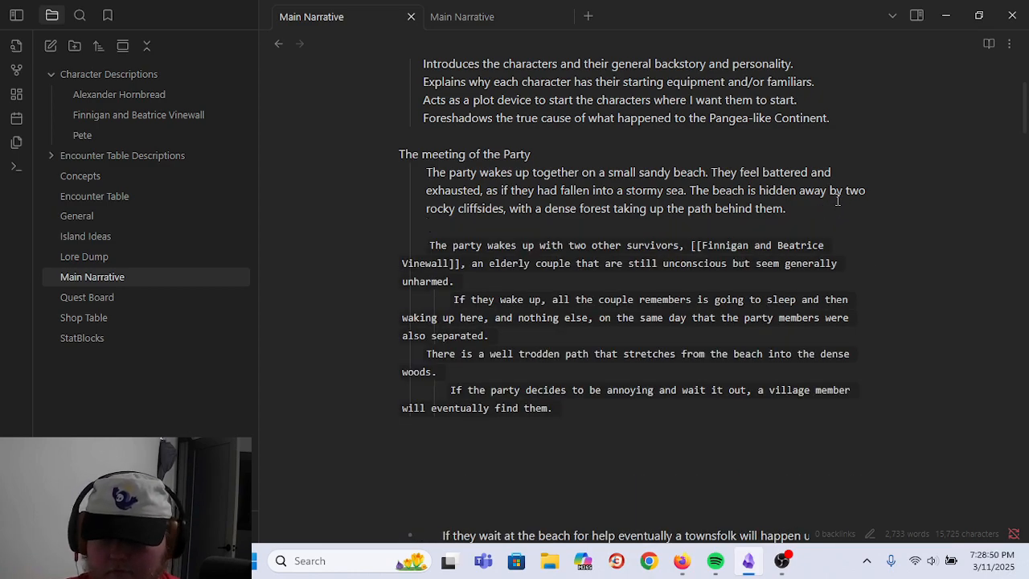
type("The ocean behind them")
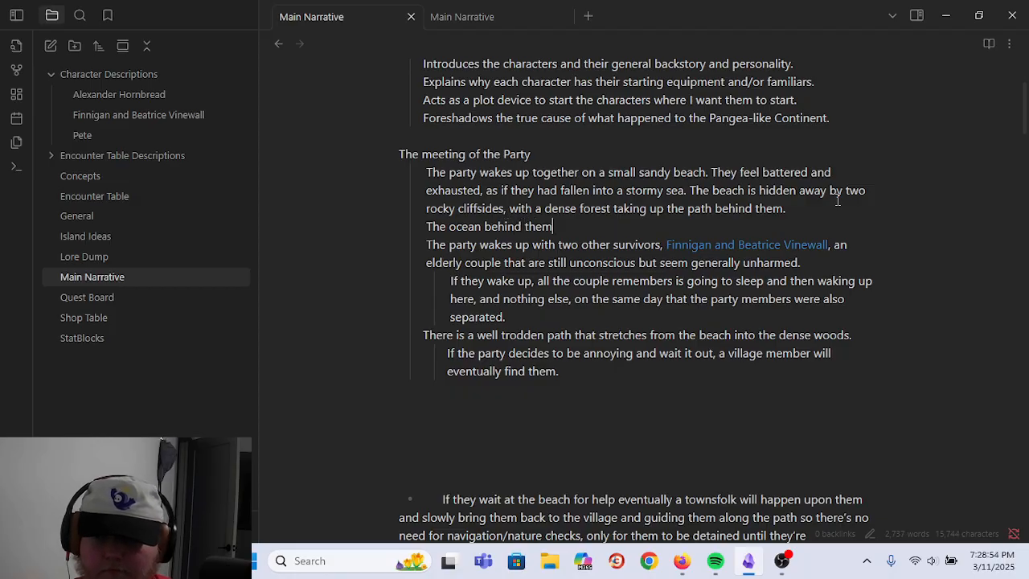
type(" is now diff")
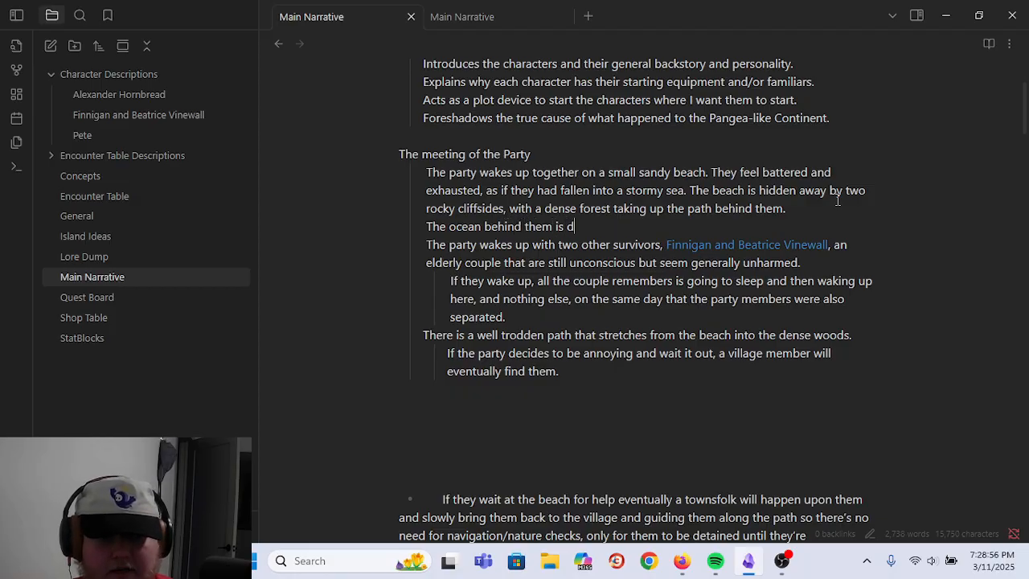
type("erent, ")
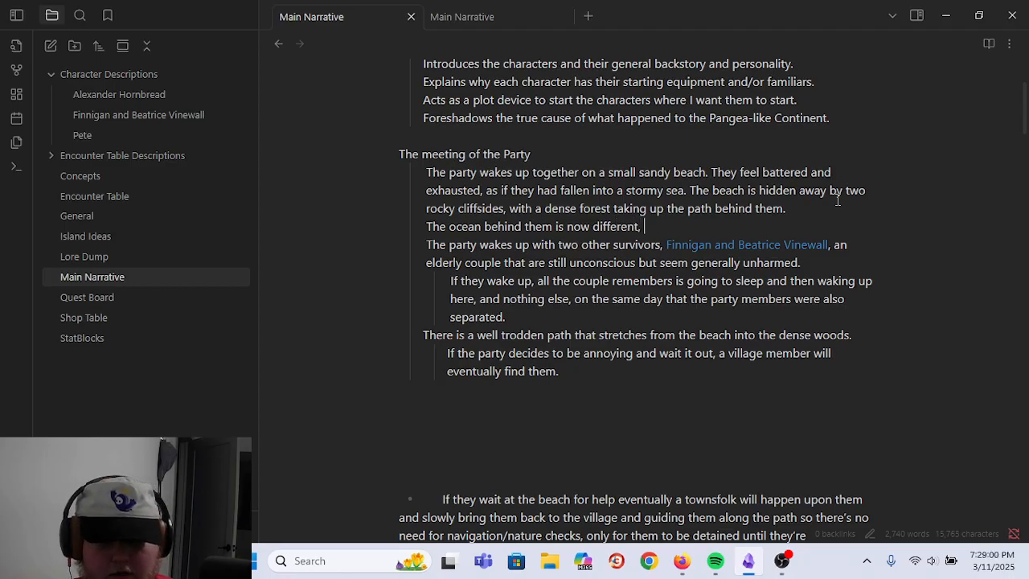
type("swirling with")
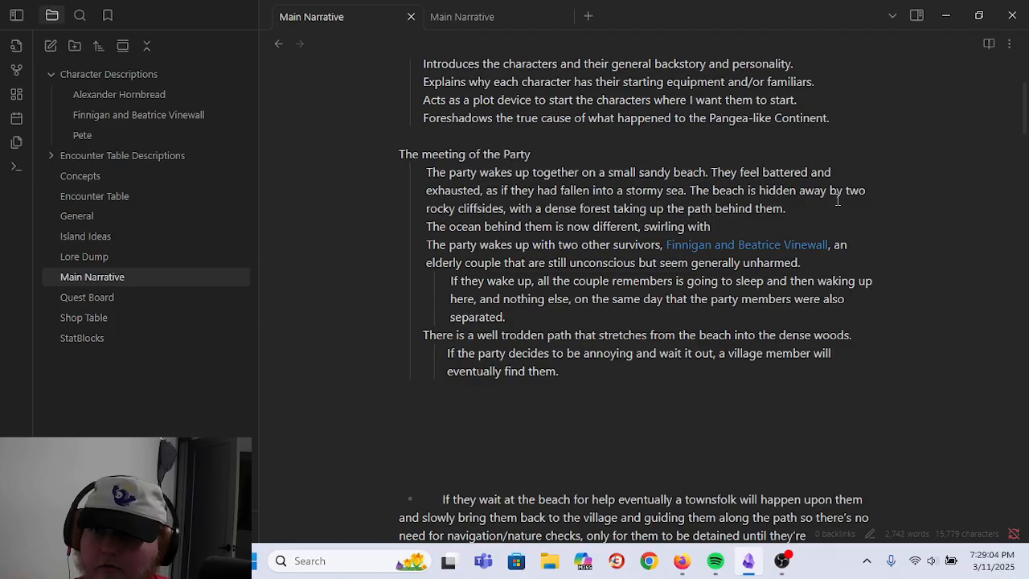
type("pruple")
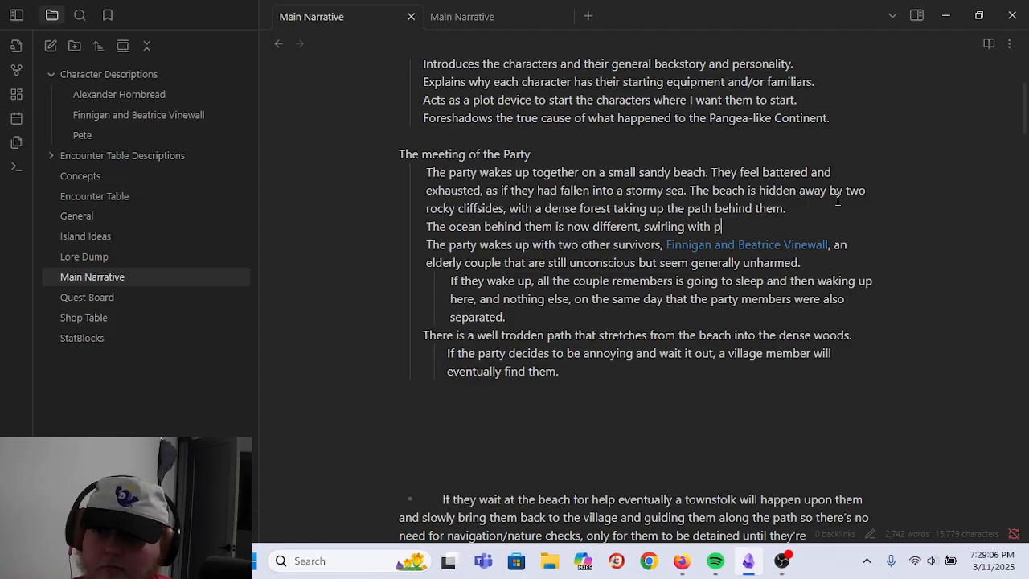
key("BackSpace")
key("BackSpace")
key("BackSpace")
key("BackSpace")
key("BackSpace")
key("BackSpace")
key("BackSpace")
key("BackSpace")
key("BackSpace")
key("BackSpace")
key("BackSpace")
key("BackSpace")
key("BackSpace")
key("BackSpace")
key("BackSpace")
key("BackSpace")
key("BackSpace")
key("BackSpace")
key("BackSpace")
key("BackSpace")
key("BackSpace")
key("BackSpace")
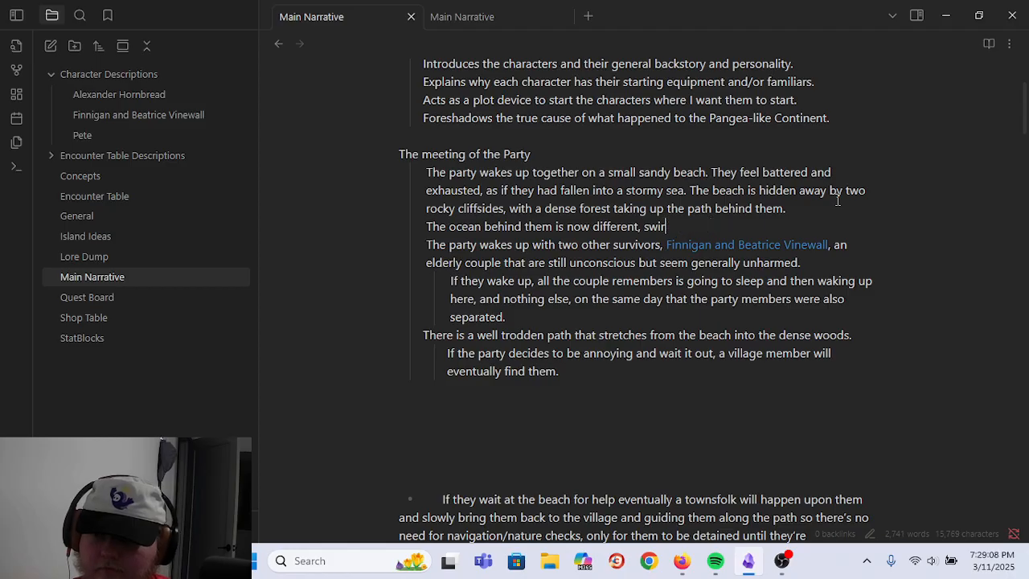
key("BackSpace")
key("BackSpace")
key("BackSpace")
key("BackSpace")
key("BackSpace")
key("BackSpace")
key("BackSpace")
key("BackSpace")
key("BackSpace")
key("BackSpace")
key("BackSpace")
key("BackSpace")
key("BackSpace")
key("BackSpace")
key("BackSpace")
key("BackSpace")
key("BackSpace")
key("BackSpace")
key("BackSpace")
key("BackSpace")
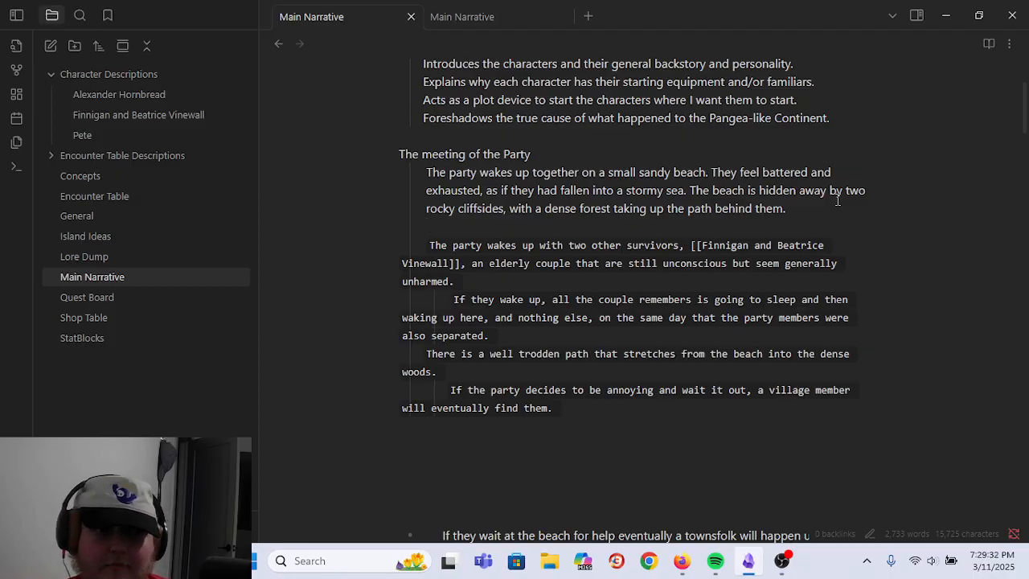
- Rename the StatBlocks note to "Stat Blocks", expand its Stained Sea section and delete the blank line beneath that heading
scroll(498, 167, "up", 3)
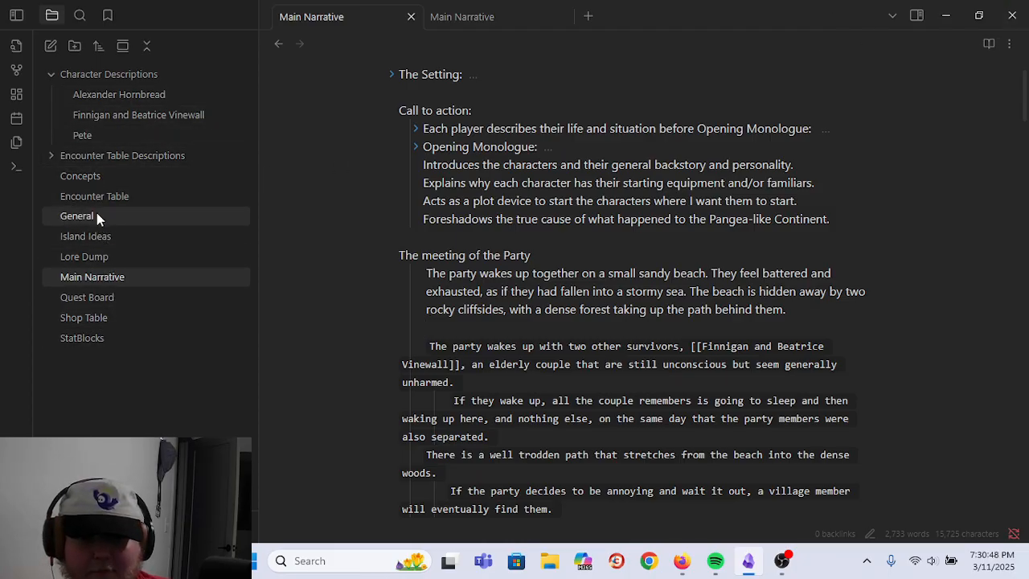
left_click(145, 337)
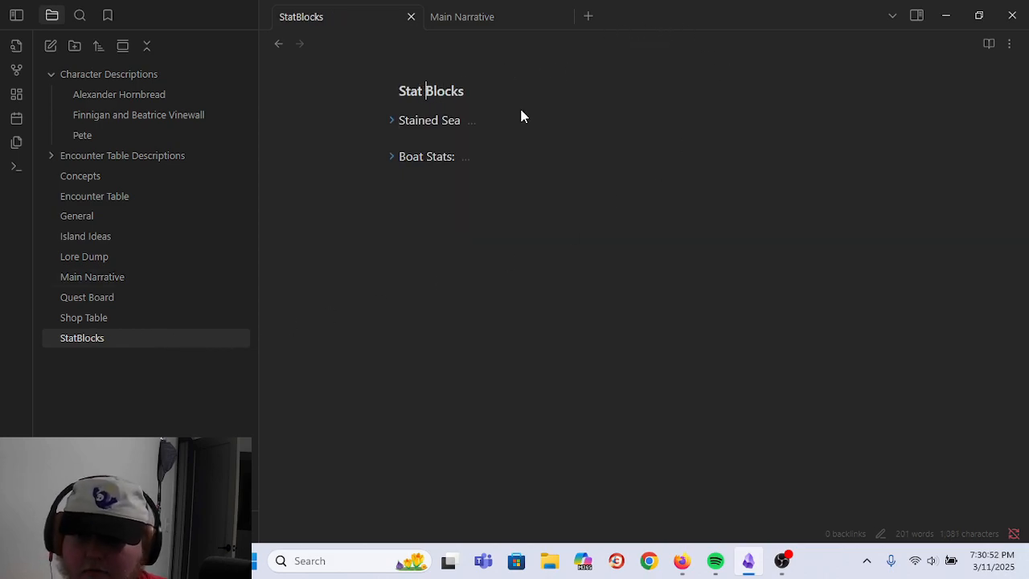
left_click(392, 119)
scroll(832, 262, "down", 1)
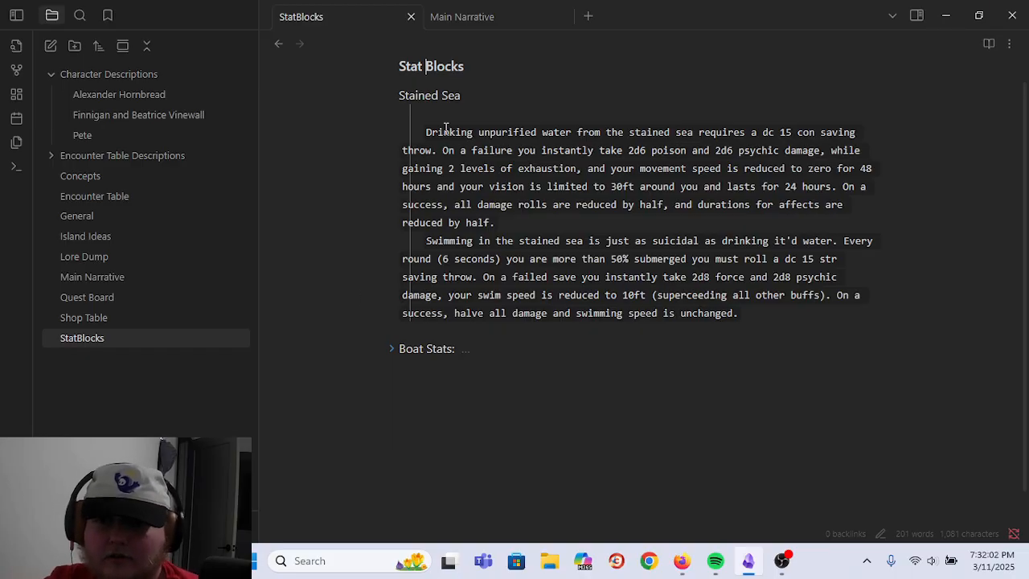
left_click(413, 112)
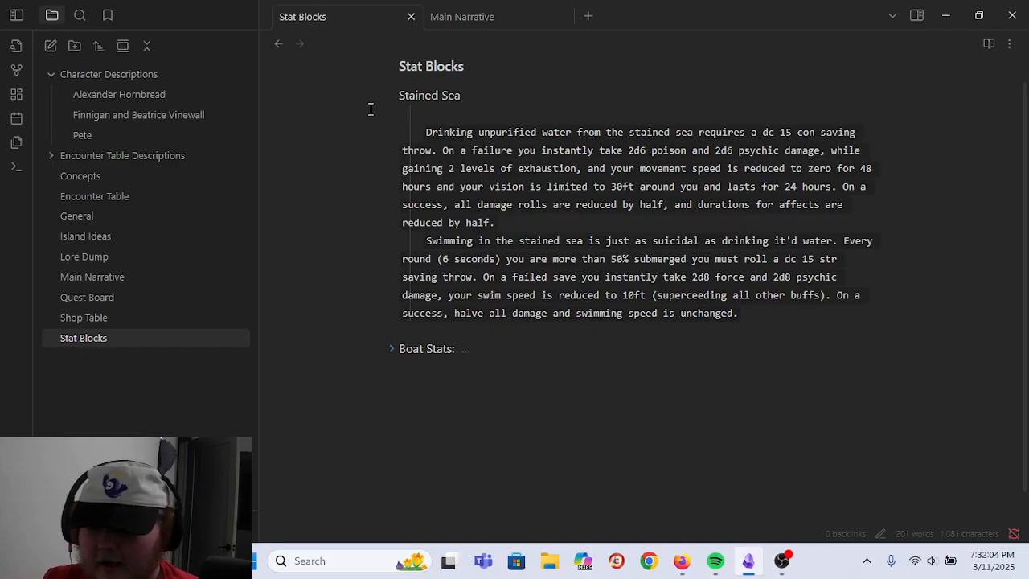
key("BackSpace")
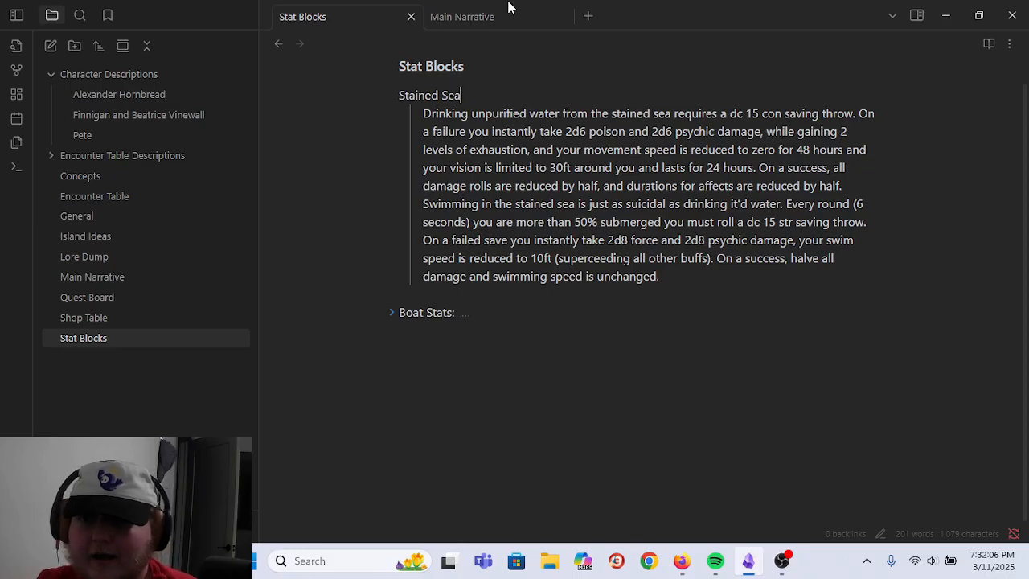
- Review the Stained Sea rules for drinking and swimming, and collapse the section again
left_click(424, 203)
left_click_drag(424, 204, 985, 292)
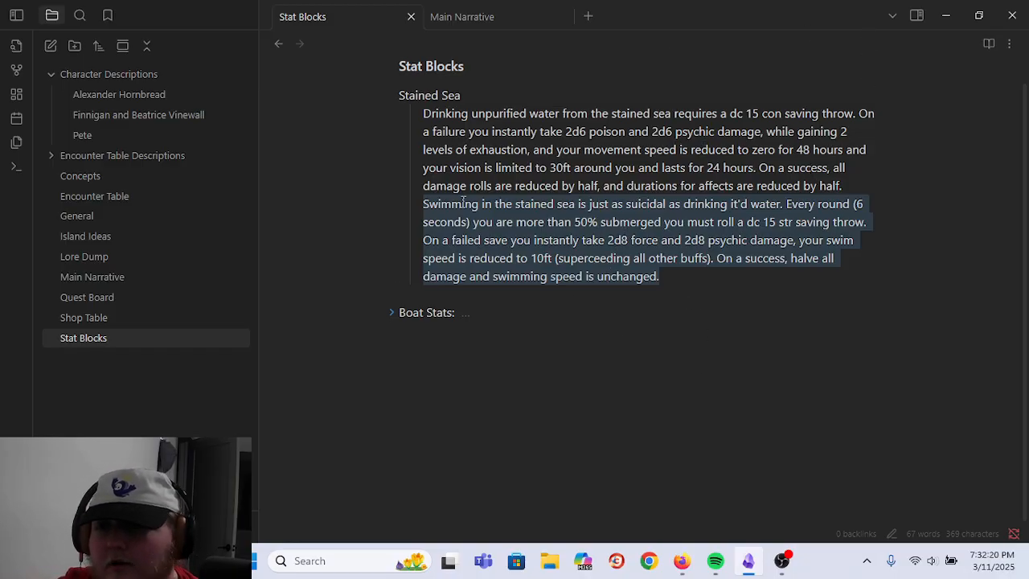
left_click(424, 204)
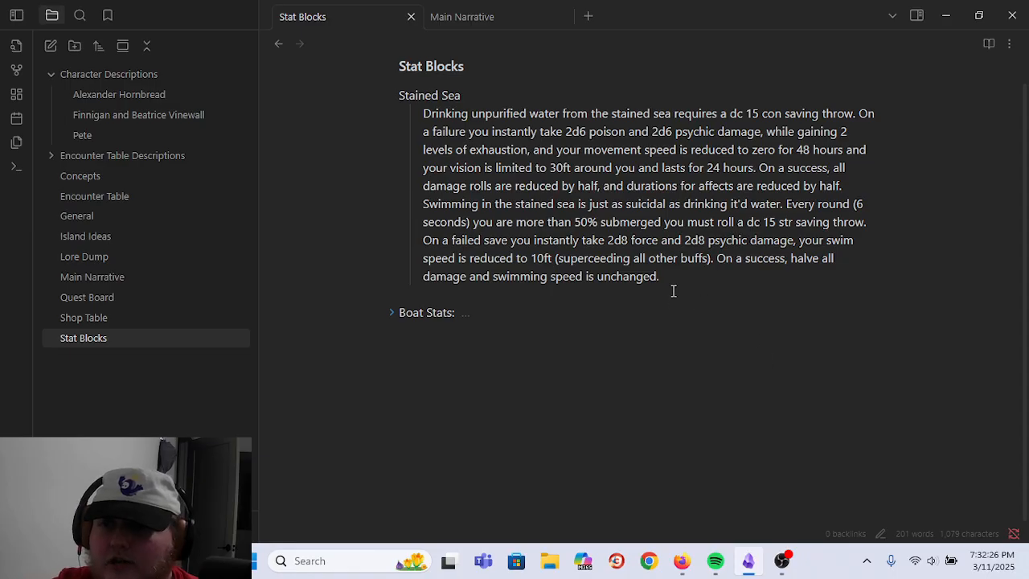
left_click_drag(673, 277, 401, 115)
right_click(466, 130)
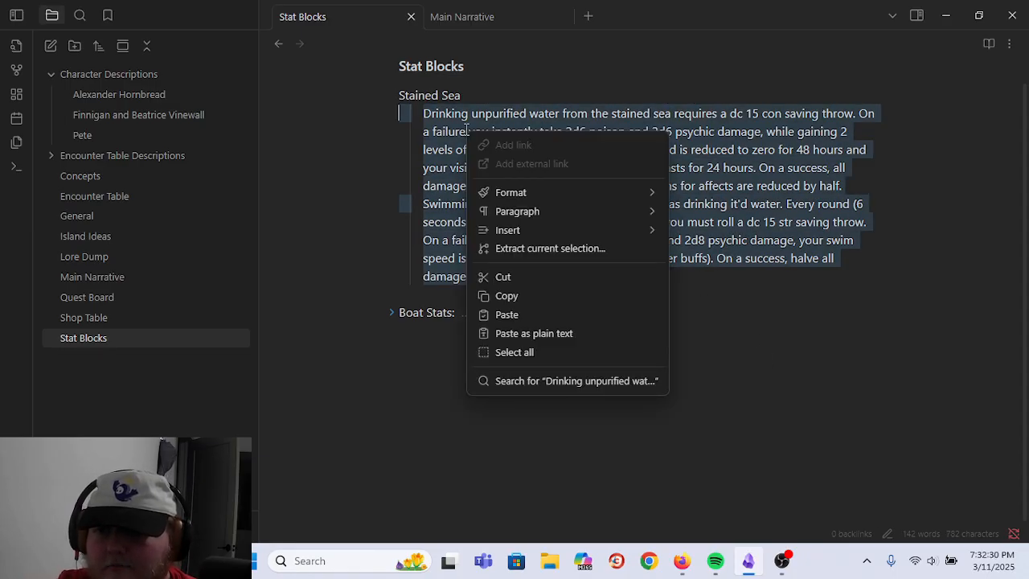
left_click(397, 98)
left_click(394, 97)
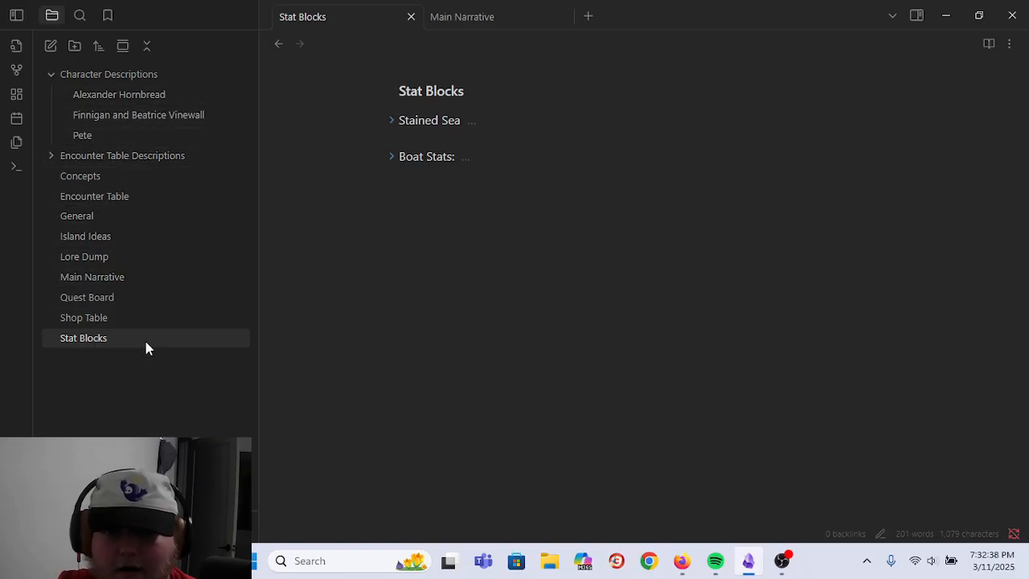
- Check the Island Ideas, General, Encounter Table, Concepts and Stat Blocks notes
left_click(81, 233)
left_click(98, 215)
left_click(99, 196)
left_click(106, 176)
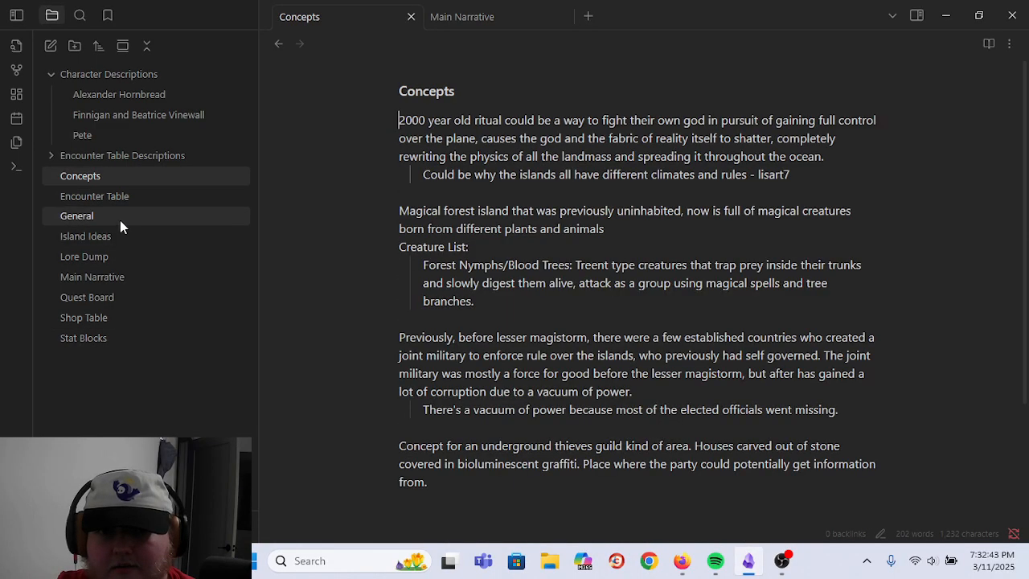
left_click(163, 340)
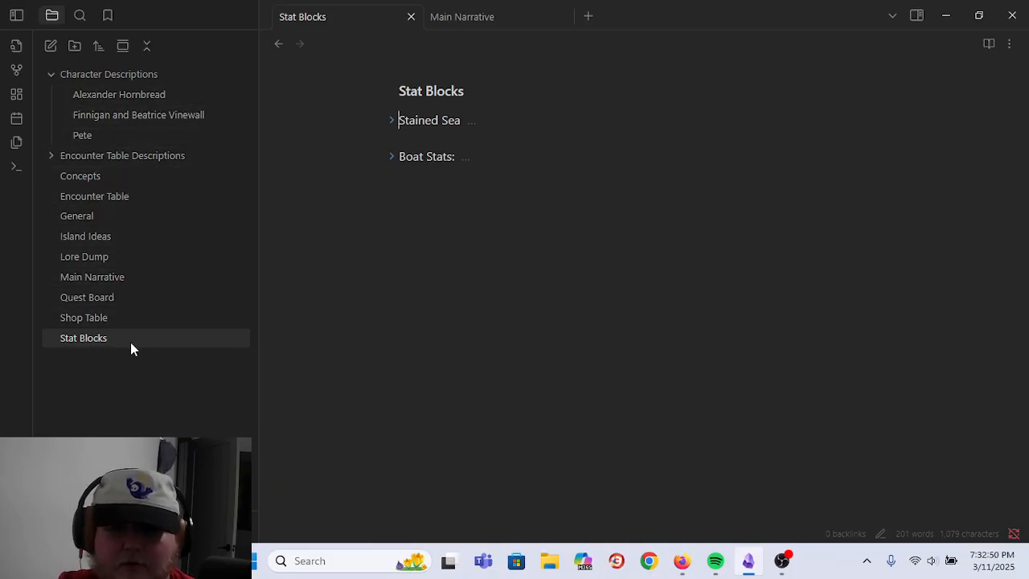
left_click(87, 241)
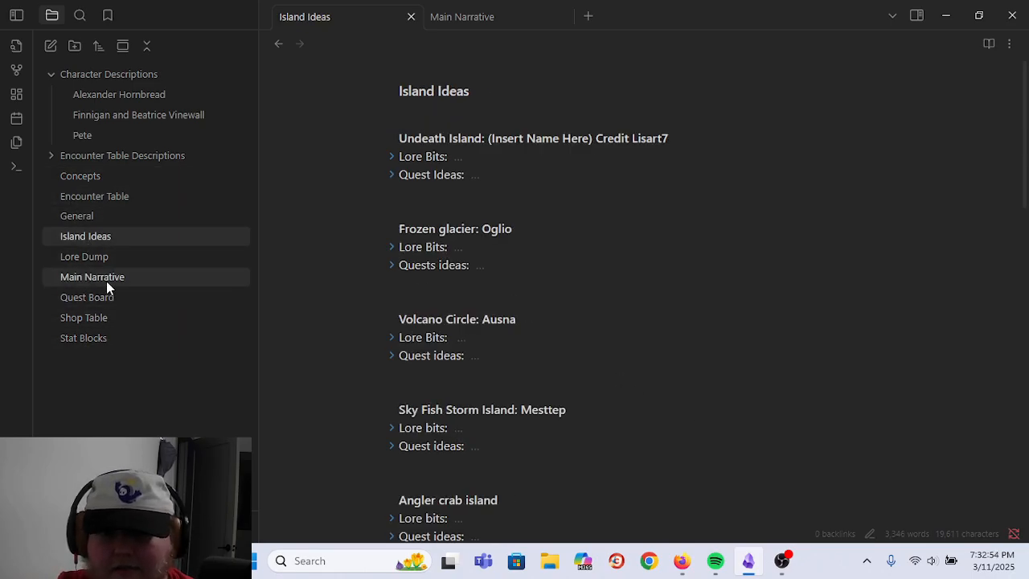
- In the Main Narrative note, below the sandy beach description, write "The sea behind them is now colored like a painting."
left_click(107, 283)
scroll(737, 340, "down", 10)
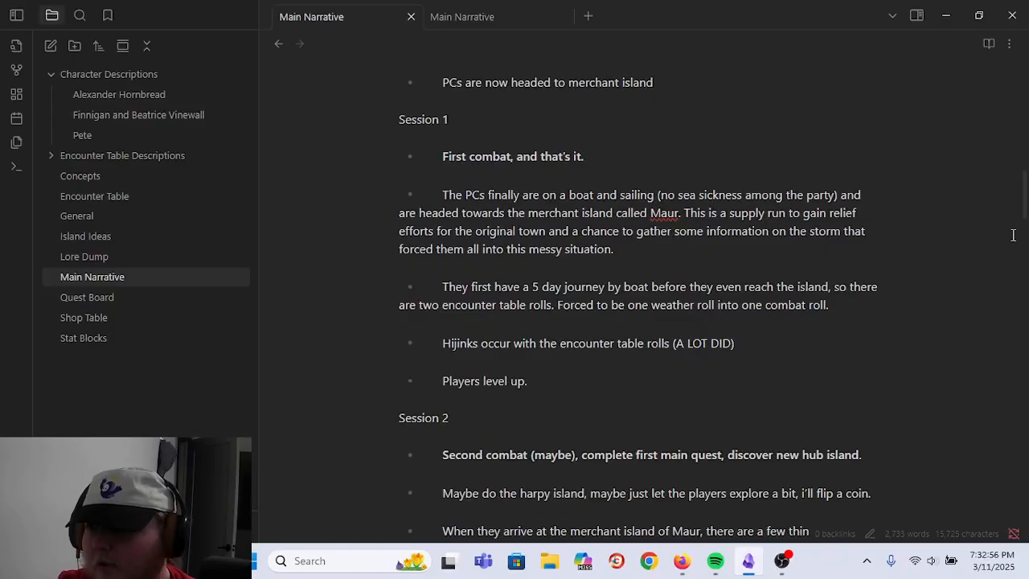
left_click_drag(1024, 193, 1000, 180)
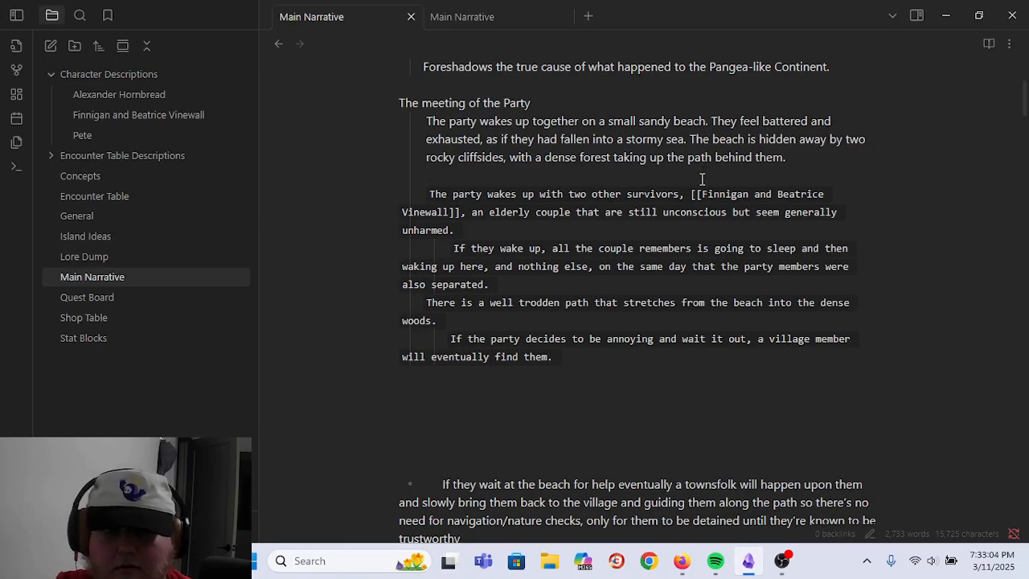
type("The ")
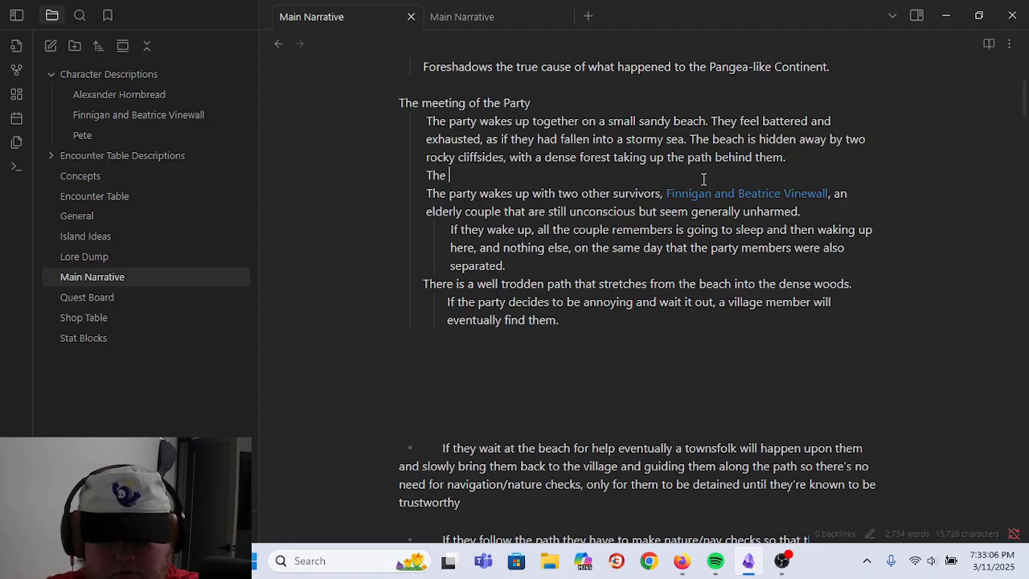
type("sea behind them is now")
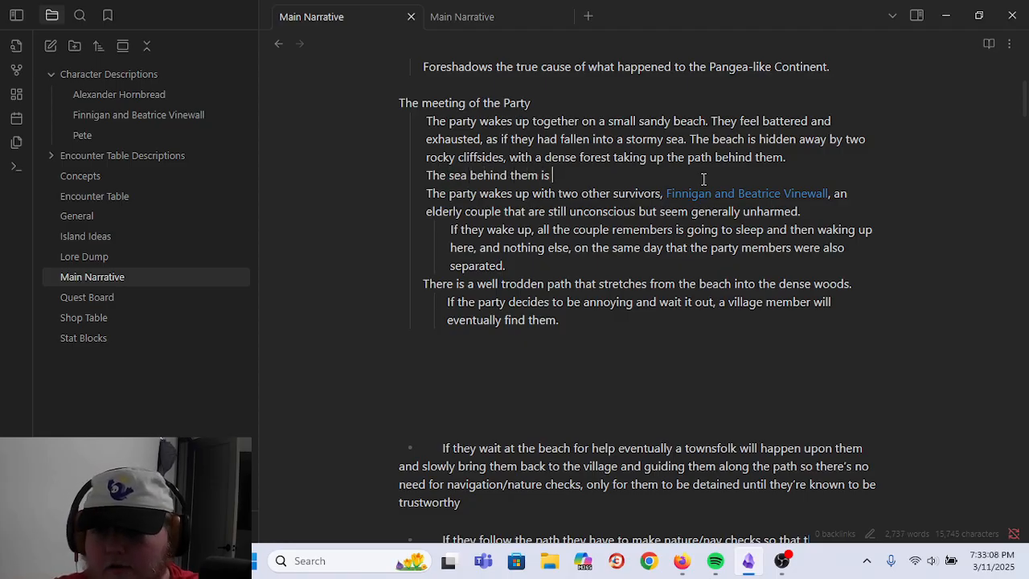
key("BackSpace")
key("BackSpace")
key("BackSpace")
type("now colored like a painting. With")
- Complete the sea description with "With different blues, greens, and purples swirling around like ink in a bottle."
key("BackSpace")
key("BackSpace")
key("BackSpace")
type("ith different blues,")
key("BackSpace")
key("BackSpace")
type("and")
key("BackSpace")
key("BackSpace")
key("BackSpace")
key("BackSpace")
type(", greens, and ")
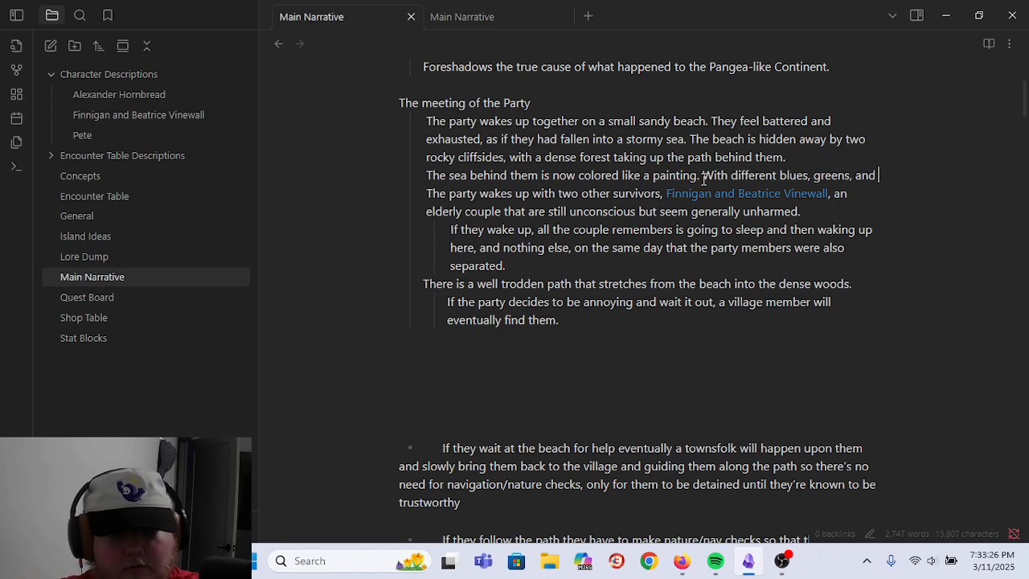
type("purples swirling around linke")
key("BackSpace")
key("BackSpace")
key("BackSpace")
key("BackSpace")
type("ke ink in a bottle.")
- Add an indented sub-point under the sea description reading "The sea is now incredibly dangerous."
key("Return")
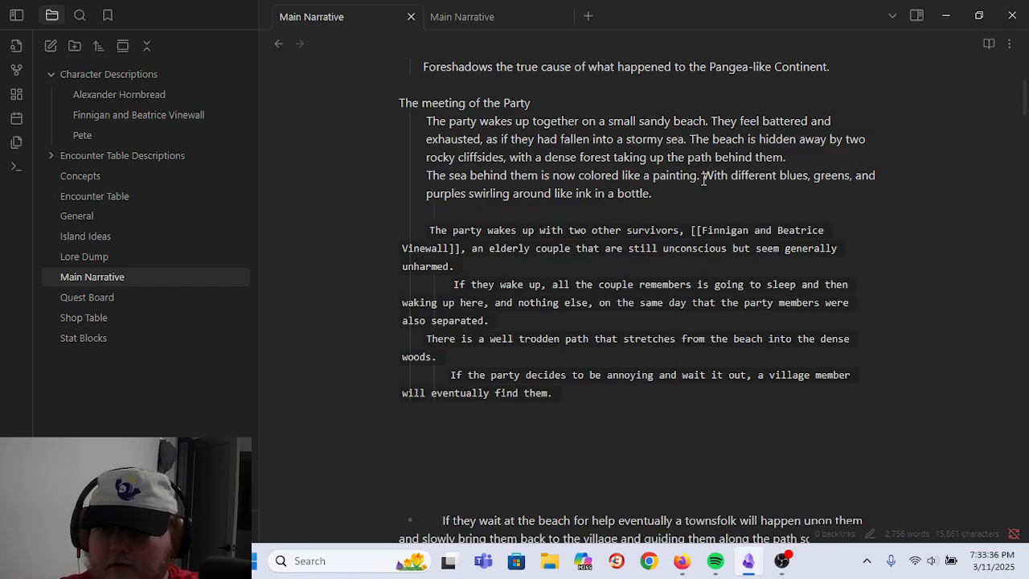
key("Tab")
type("The sea is now incredibly dangerous.")
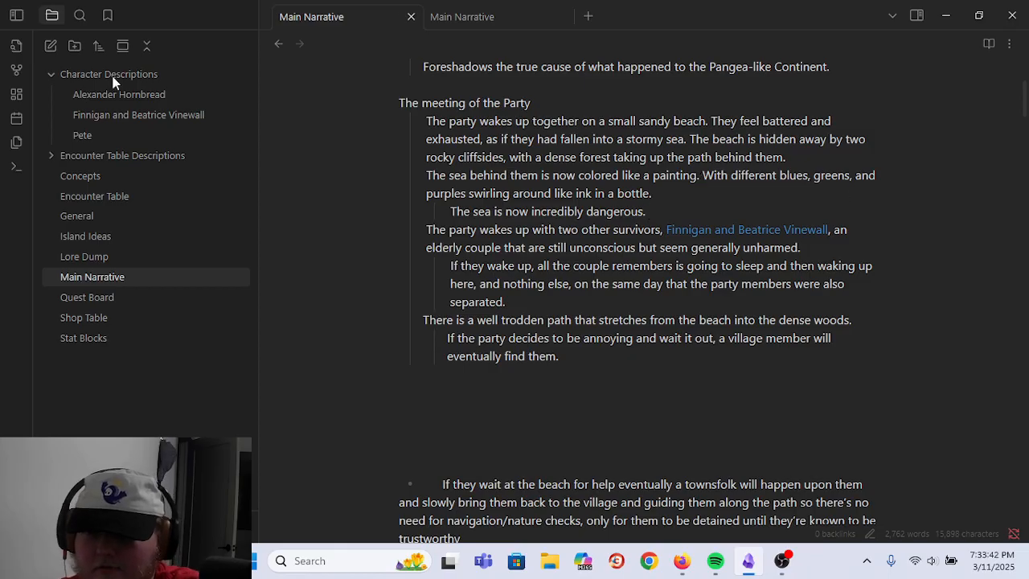
- Collapse the sub-points under the sea, two survivors and well trodden path lines
left_click(418, 179)
left_click(418, 211)
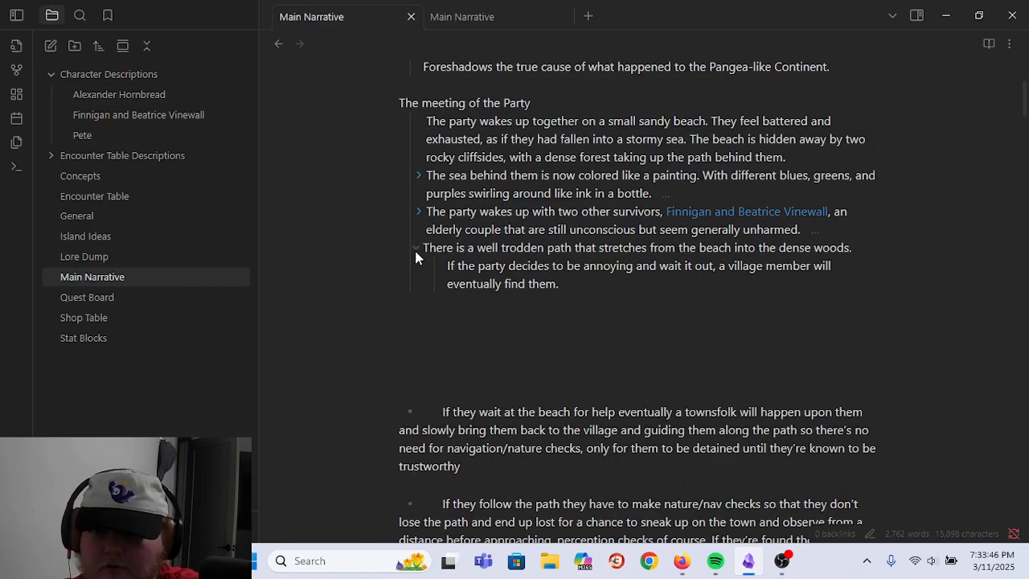
left_click(602, 287)
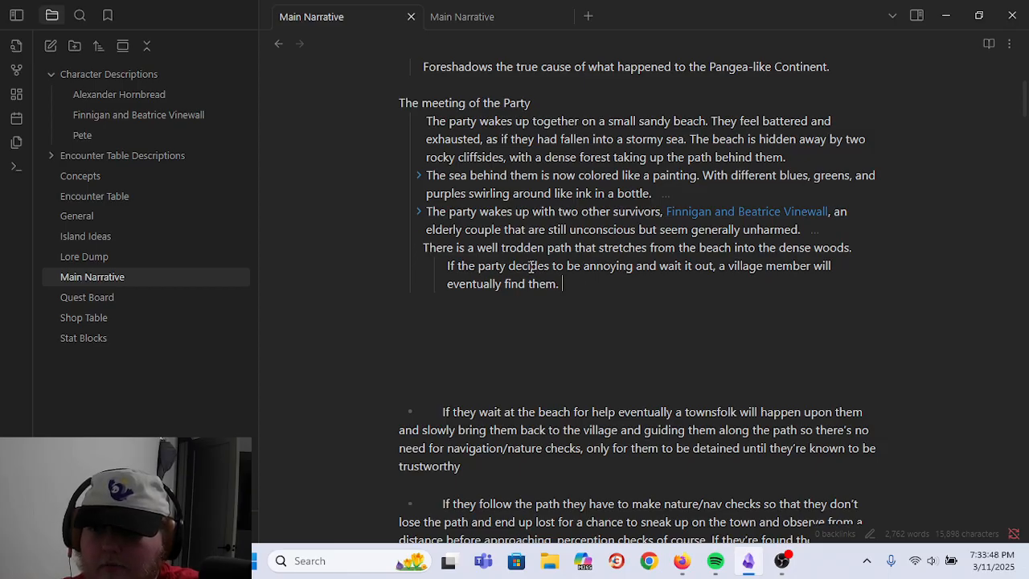
left_click(414, 250)
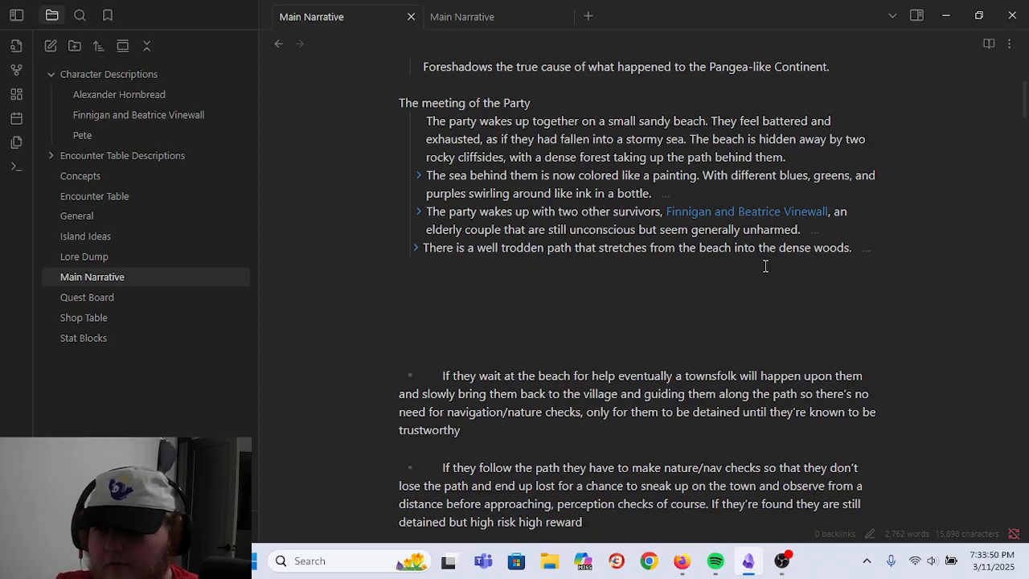
- Delete the old bullet about waiting at the beach for help, along with its empty bullet and the extra blank line
scroll(739, 287, "down", 2)
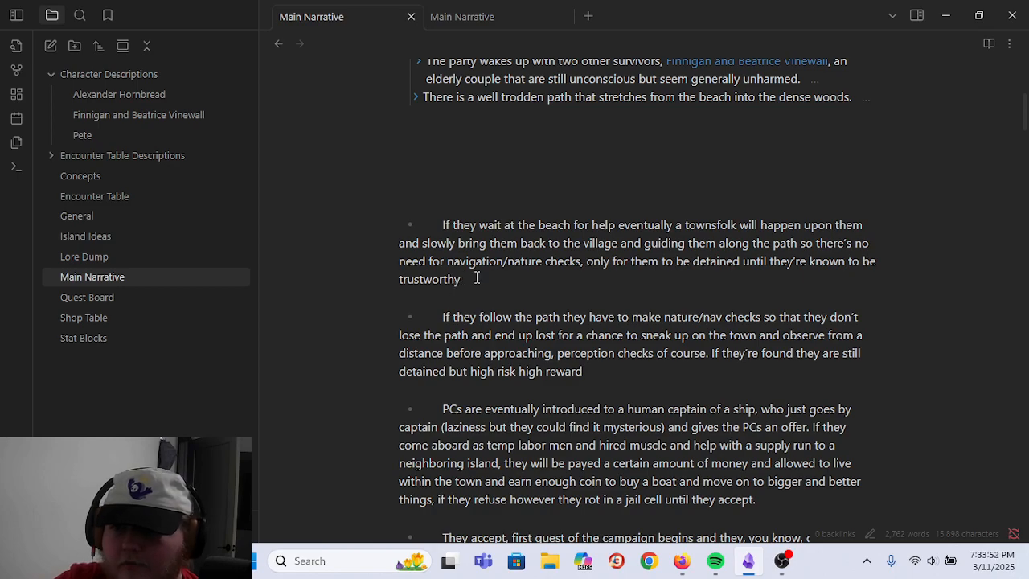
left_click_drag(476, 278, 438, 225)
key("BackSpace")
key("BackSpace")
key("BackSpace")
key("BackSpace")
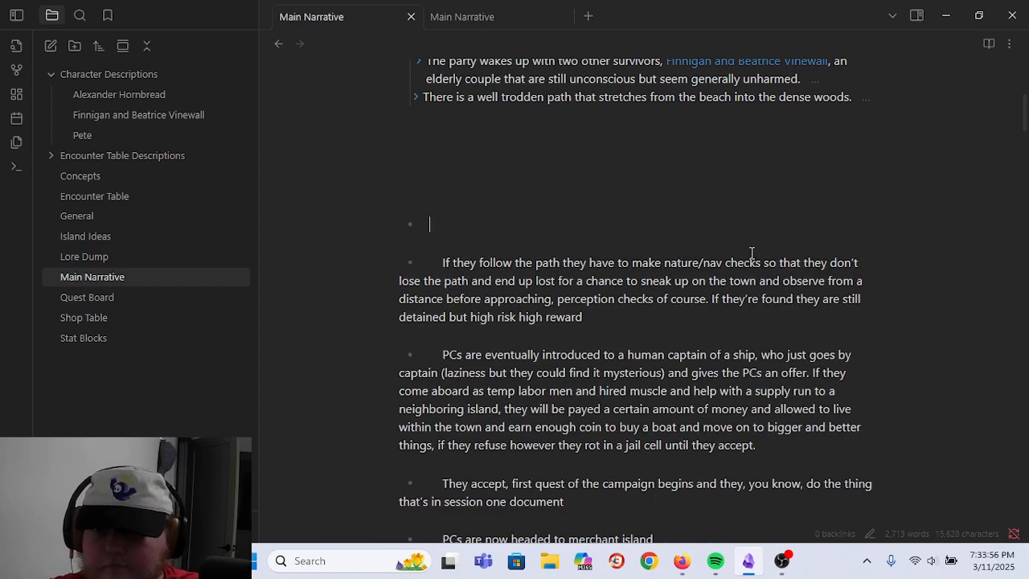
key("BackSpace")
key("BackSpace")
key("BackSpace")
key("BackSpace")
key("BackSpace")
key("BackSpace")
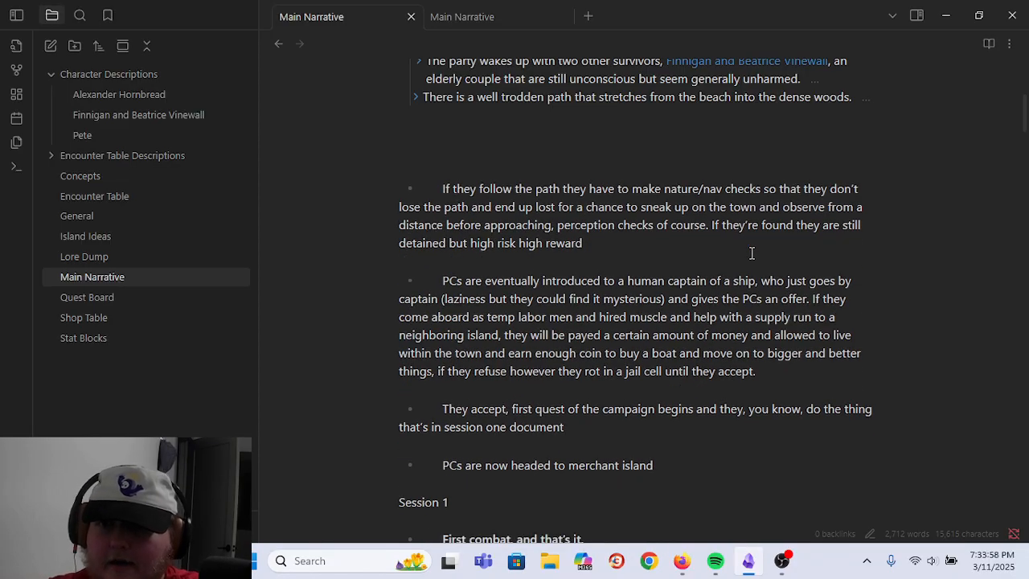
- Collapse the Call to action section near the start of the Main Narrative note
scroll(557, 207, "up", 1)
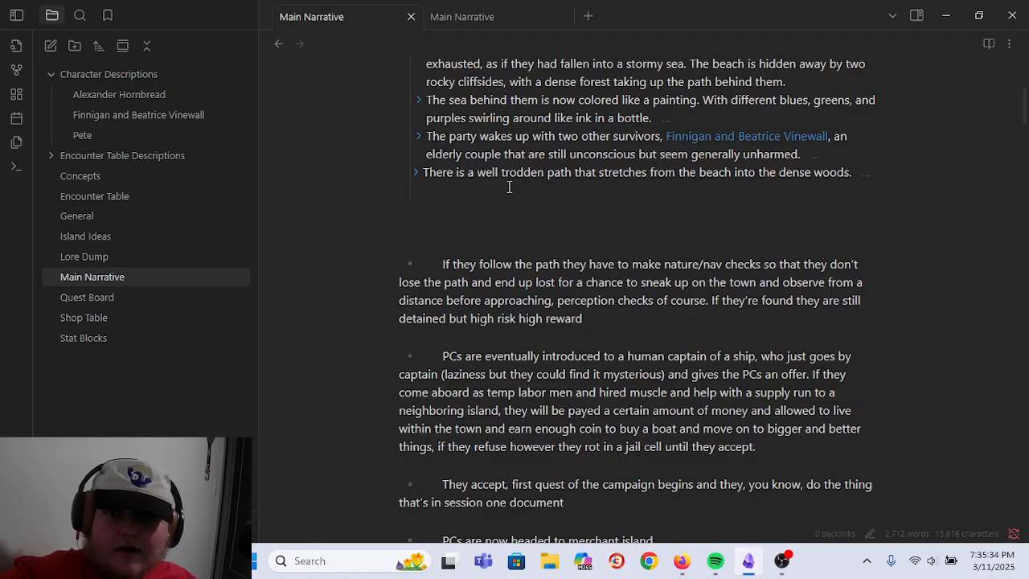
scroll(524, 191, "up", 5)
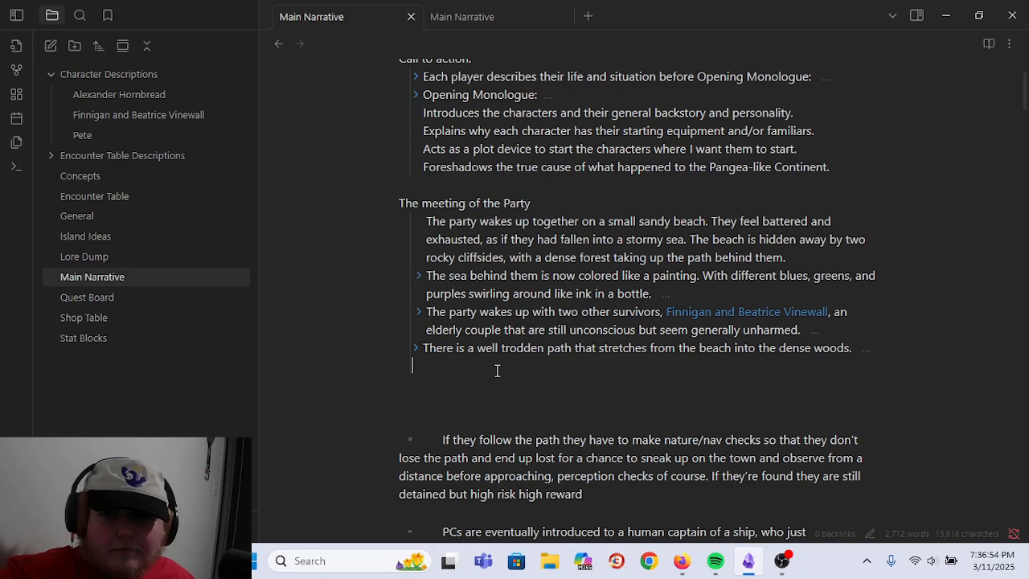
scroll(497, 369, "up", 3)
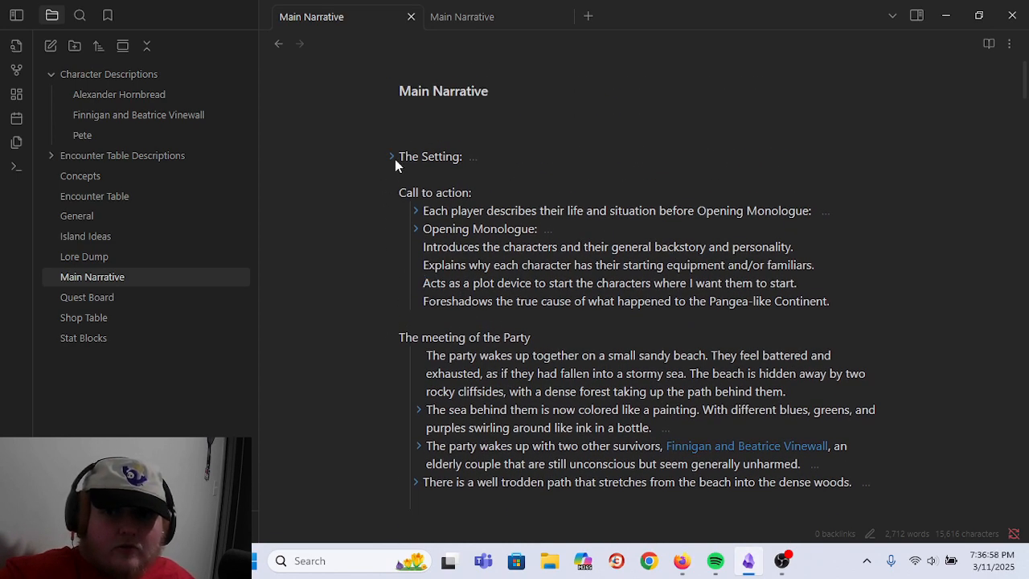
left_click(391, 193)
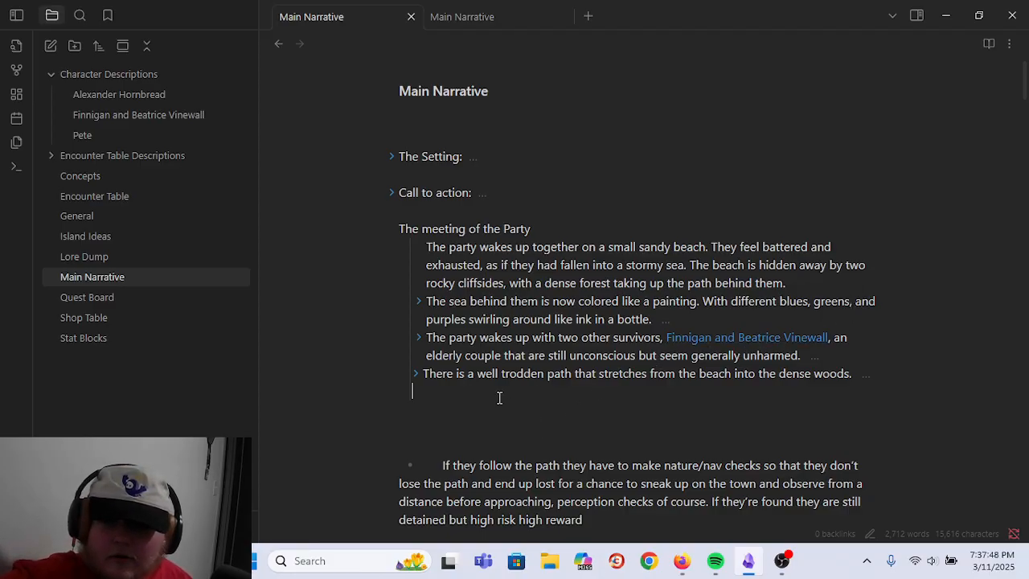
- Review the meeting scene, and look through the Island Ideas, Concepts, Encounter Table, General and Lore Dump notes
scroll(528, 393, "down", 2)
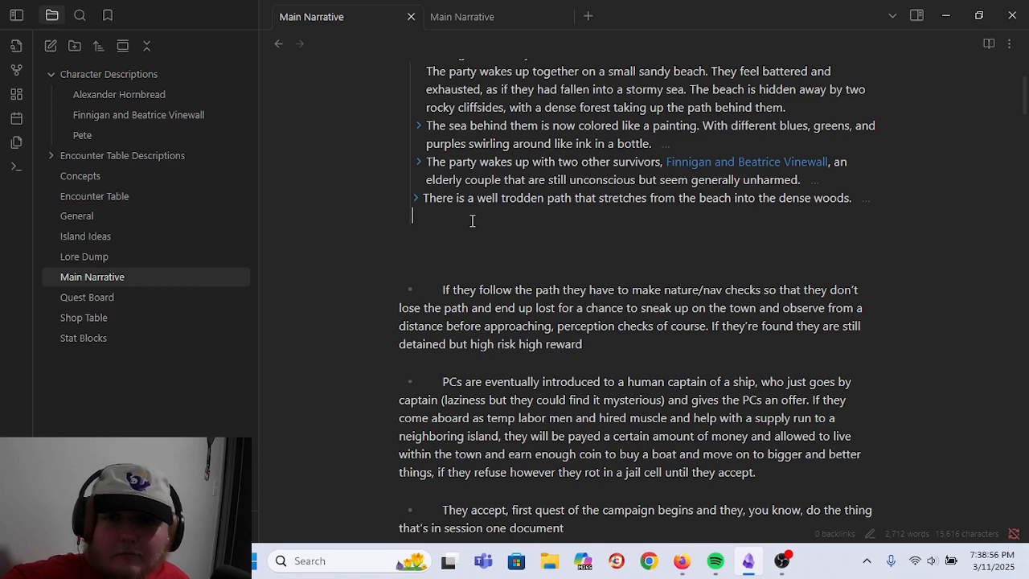
scroll(481, 256, "up", 1)
scroll(481, 261, "up", 2)
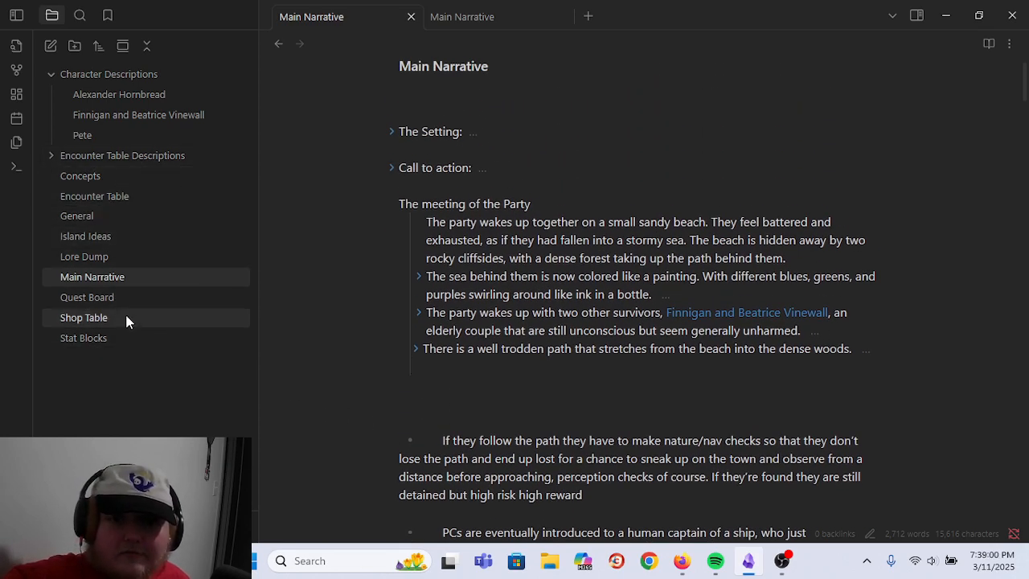
left_click(95, 240)
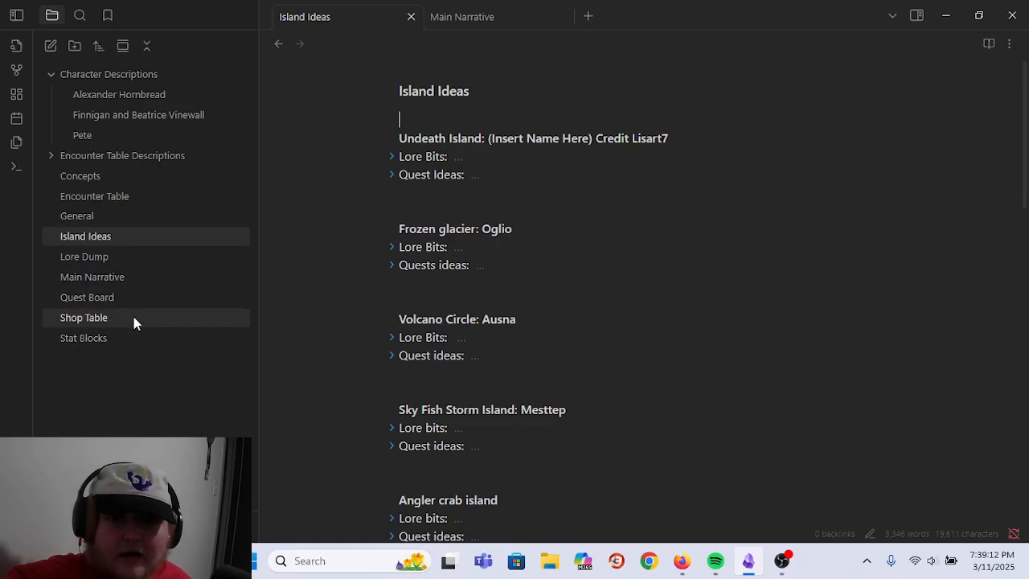
left_click(132, 172)
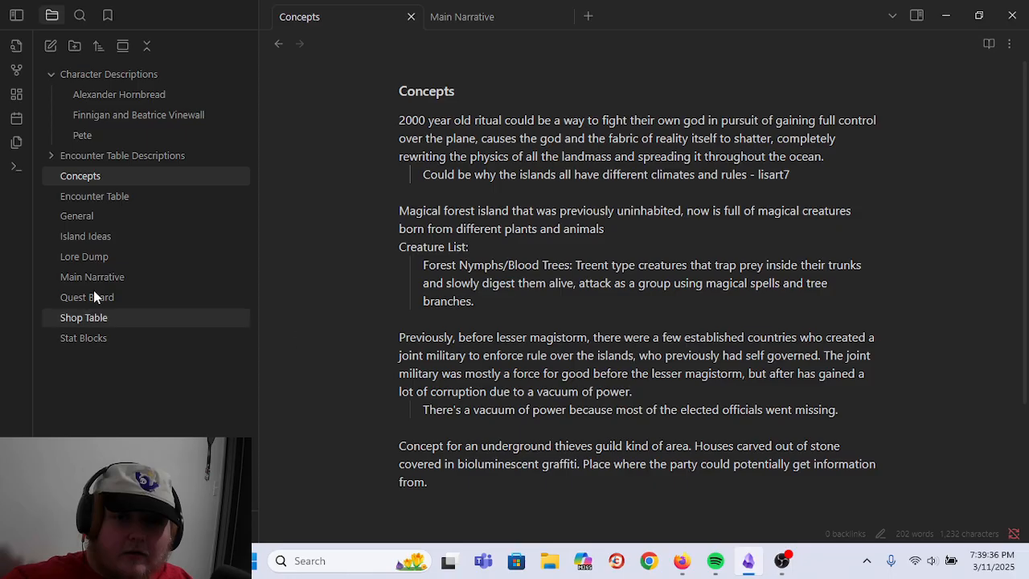
left_click(131, 193)
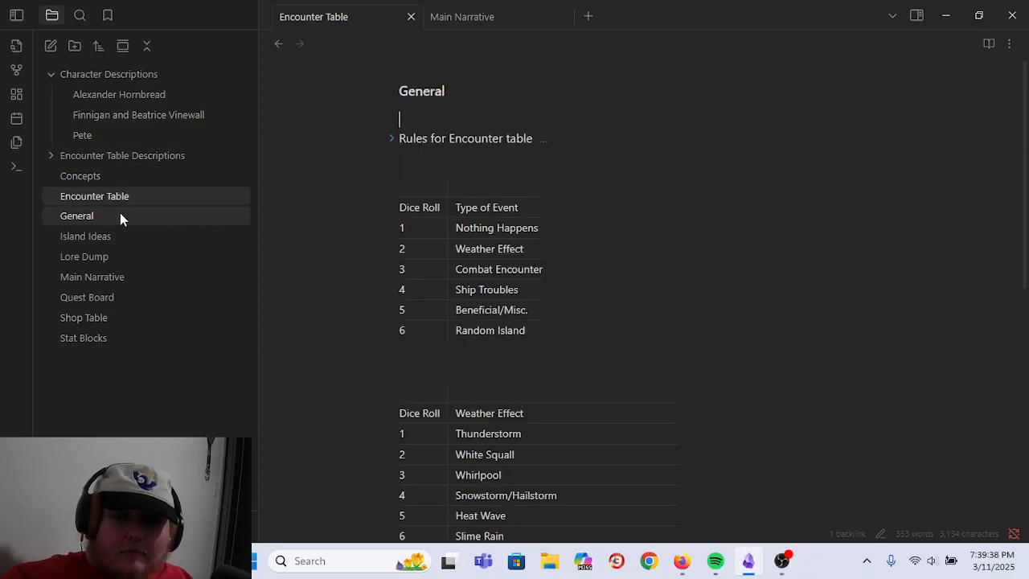
left_click(120, 213)
left_click(107, 241)
left_click(126, 255)
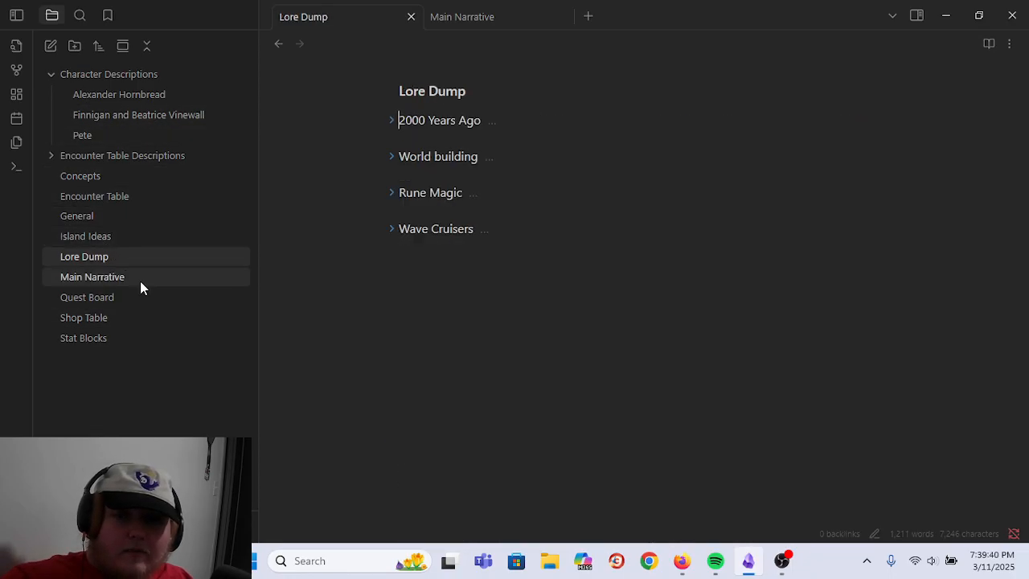
- Look through the Quest Board, Shop Table and Stat Blocks notes
left_click(137, 279)
left_click(126, 298)
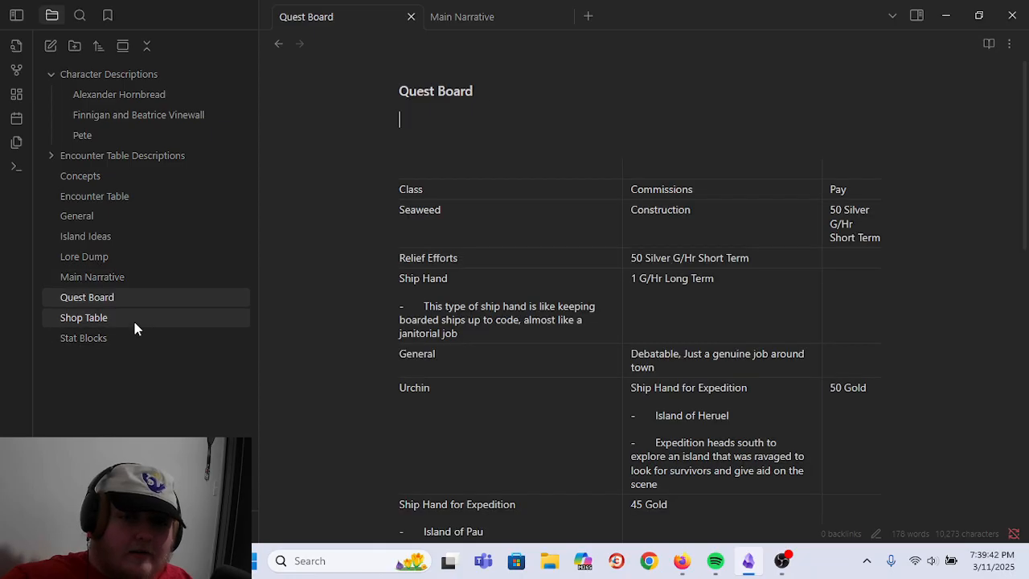
left_click(132, 319)
left_click(144, 338)
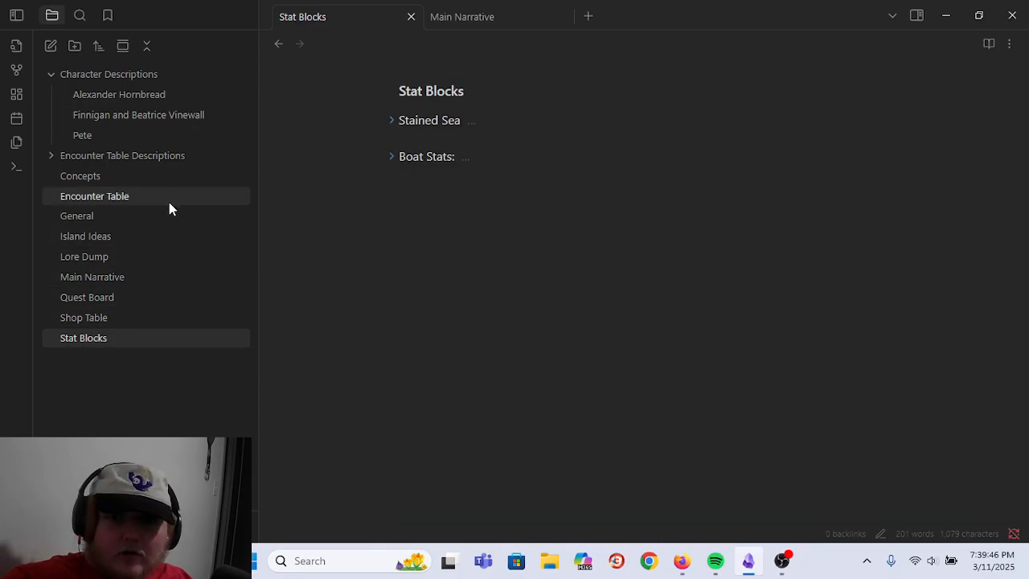
- Reopen the Main Narrative note and review the meeting scene and the old bullets about following the path and meeting the captain
left_click(116, 282)
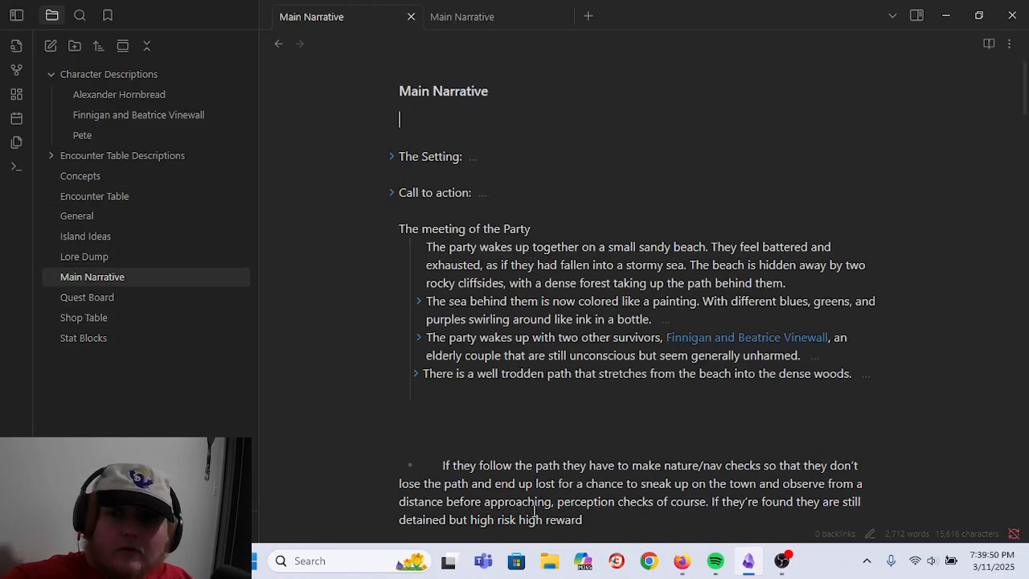
left_click_drag(426, 247, 884, 434)
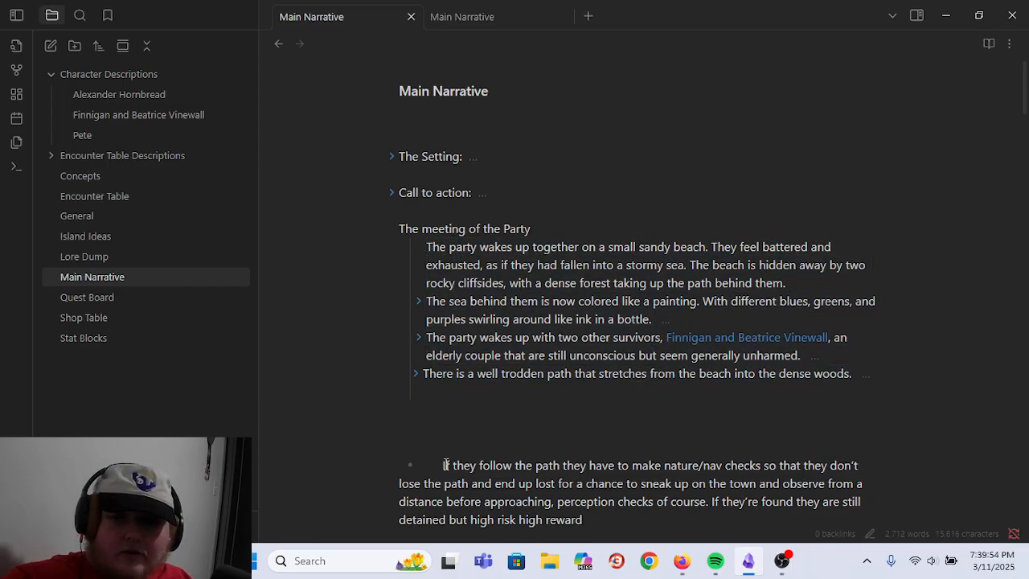
left_click(389, 411)
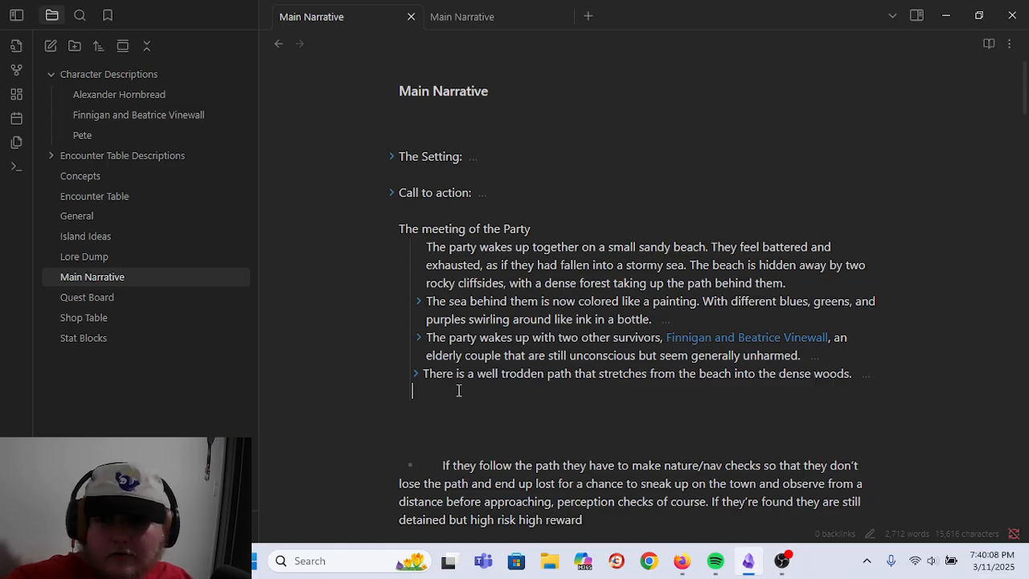
scroll(459, 386, "down", 3)
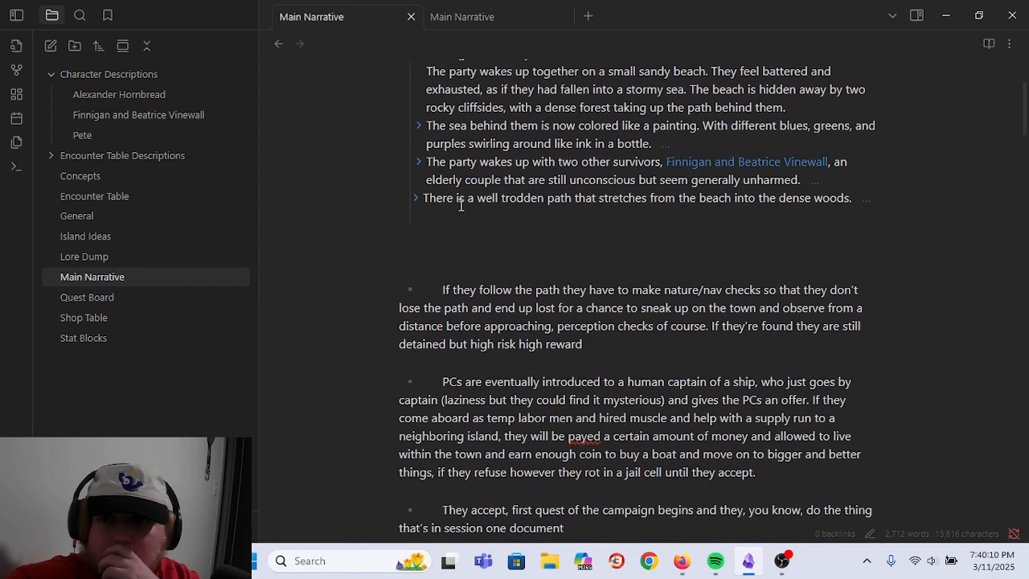
scroll(415, 266, "down", 4)
scroll(552, 179, "up", 3)
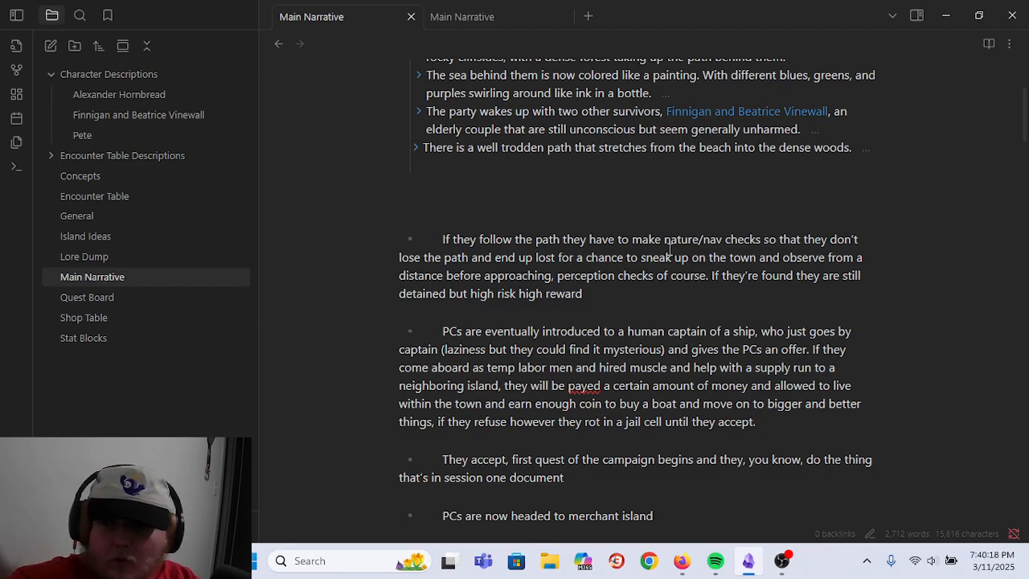
left_click_drag(664, 239, 728, 238)
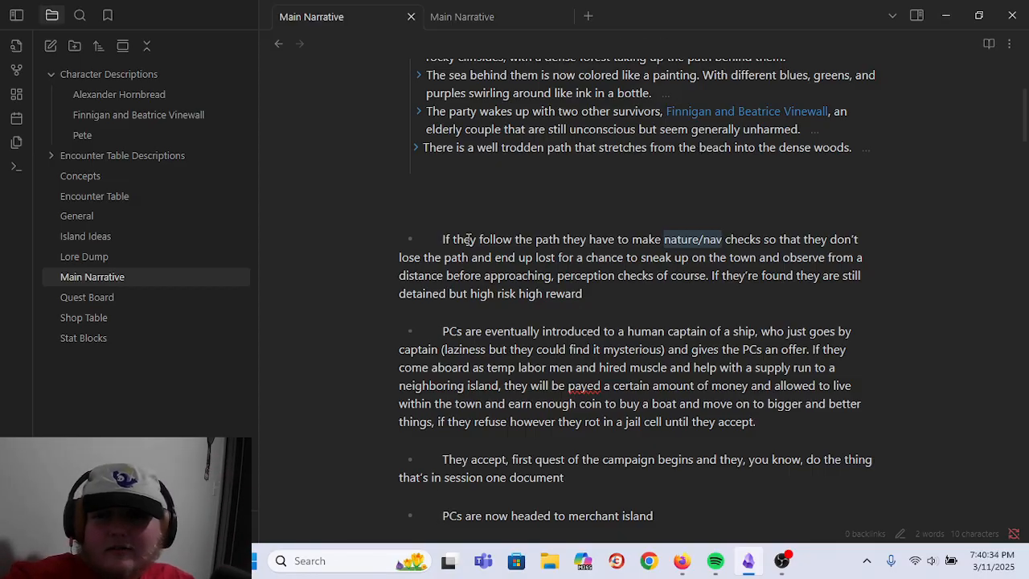
left_click(458, 160)
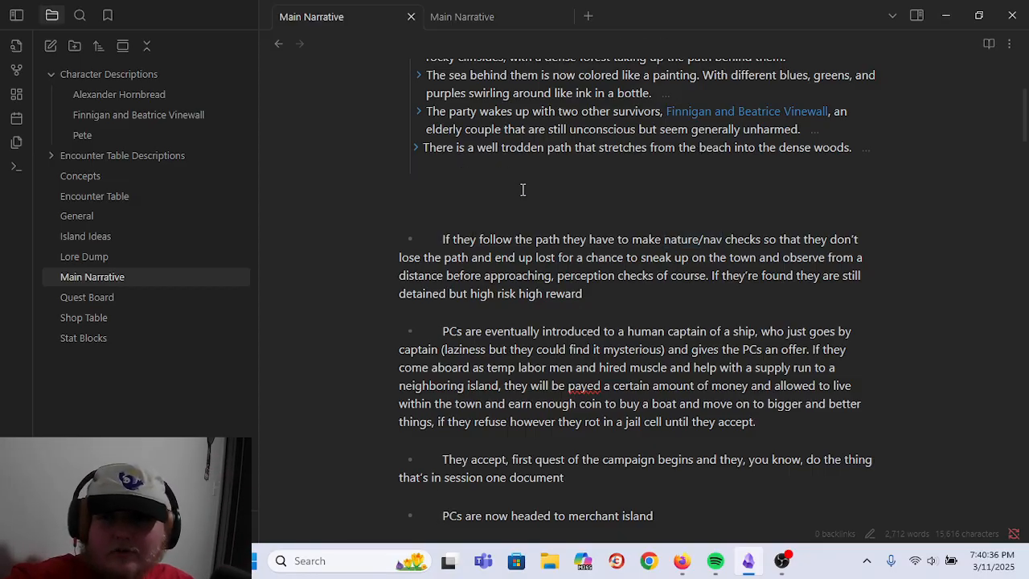
scroll(578, 242, "up", 3)
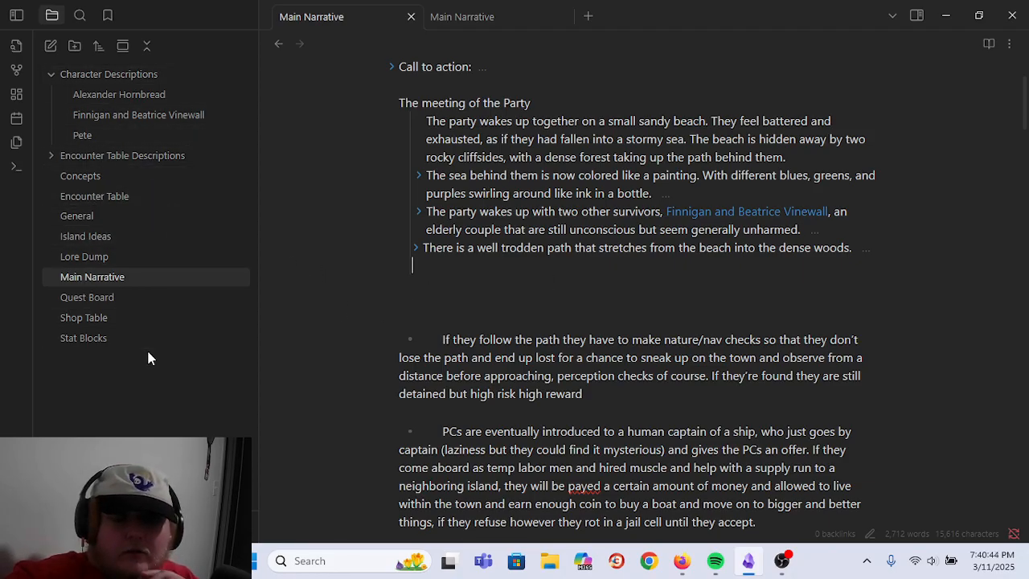
- Open the Island Ideas note and look through its whole list of islands
left_click(102, 241)
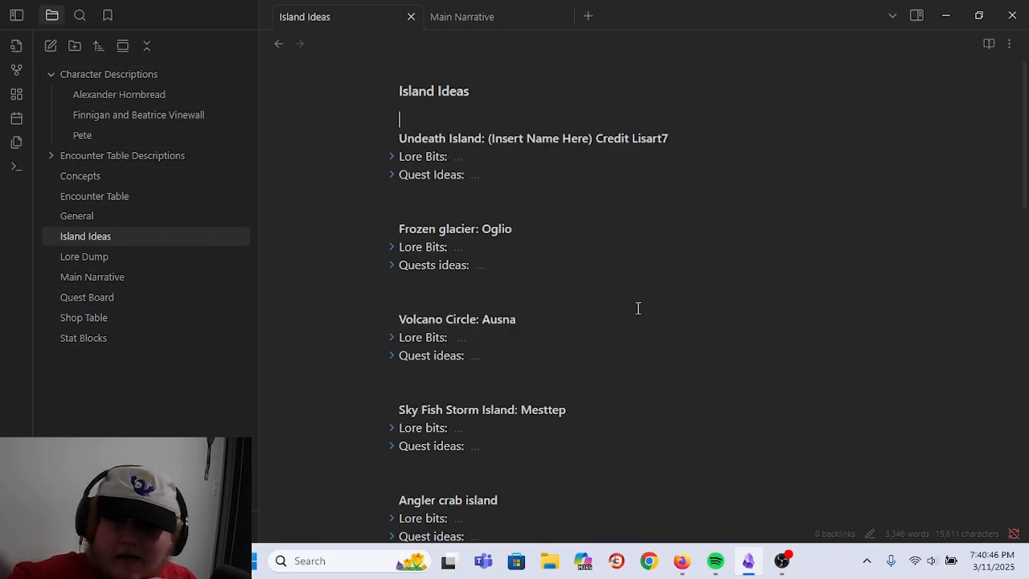
scroll(631, 274, "down", 6)
scroll(641, 263, "down", 4)
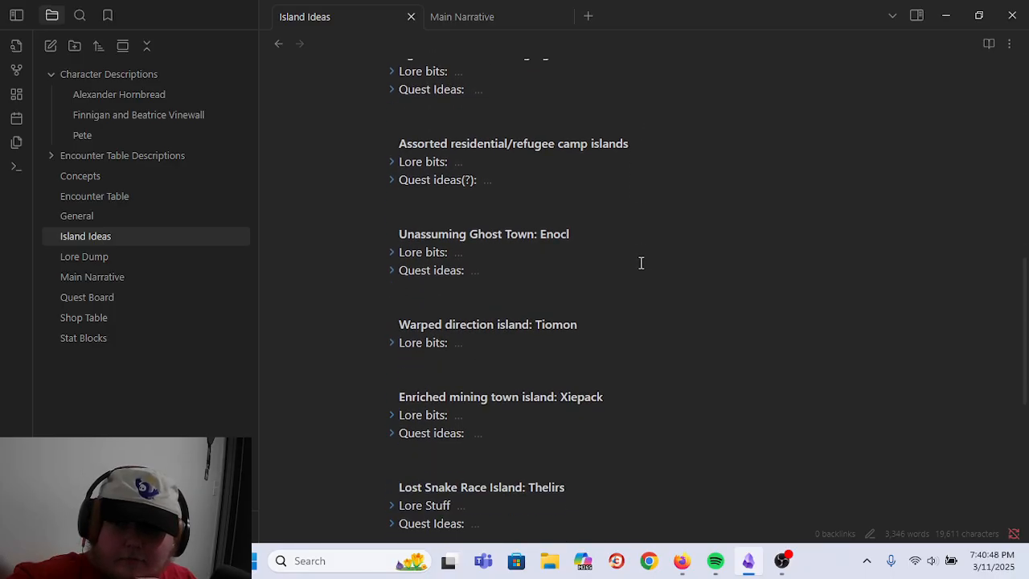
scroll(640, 262, "down", 1)
scroll(641, 262, "up", 1)
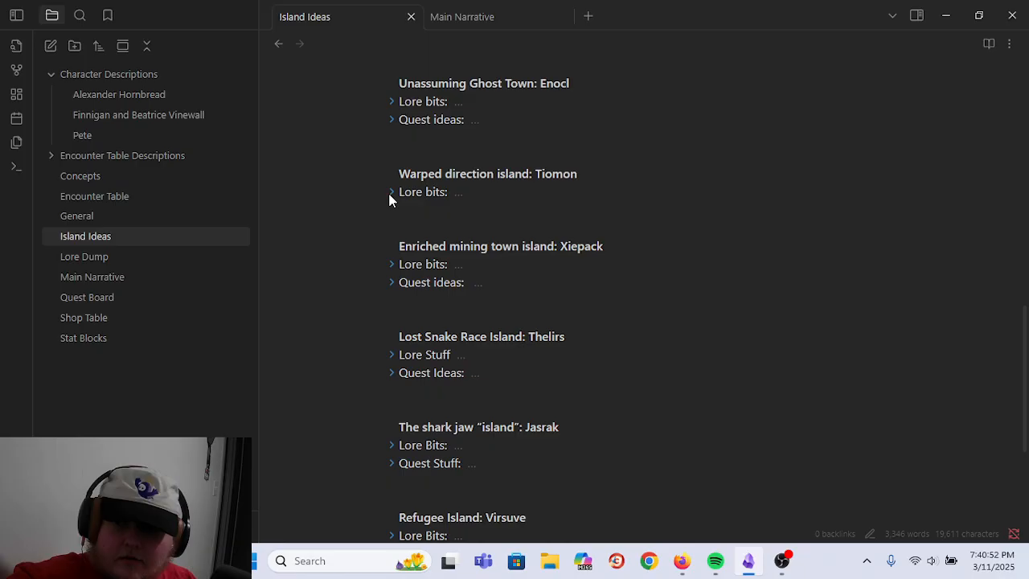
scroll(390, 200, "up", 2)
scroll(389, 200, "down", 4)
scroll(388, 200, "down", 2)
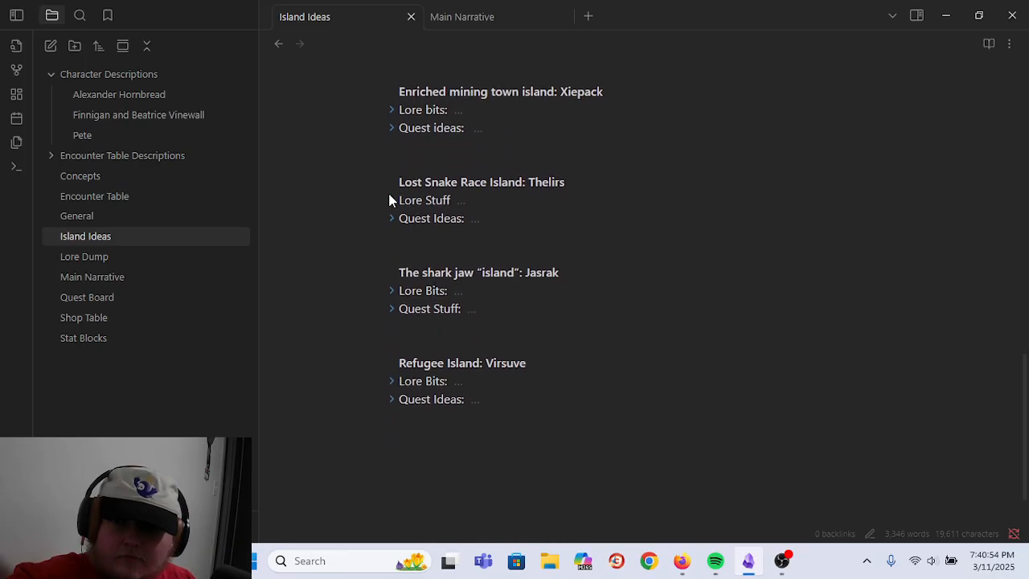
scroll(545, 450, "up", 1)
scroll(545, 450, "up", 5)
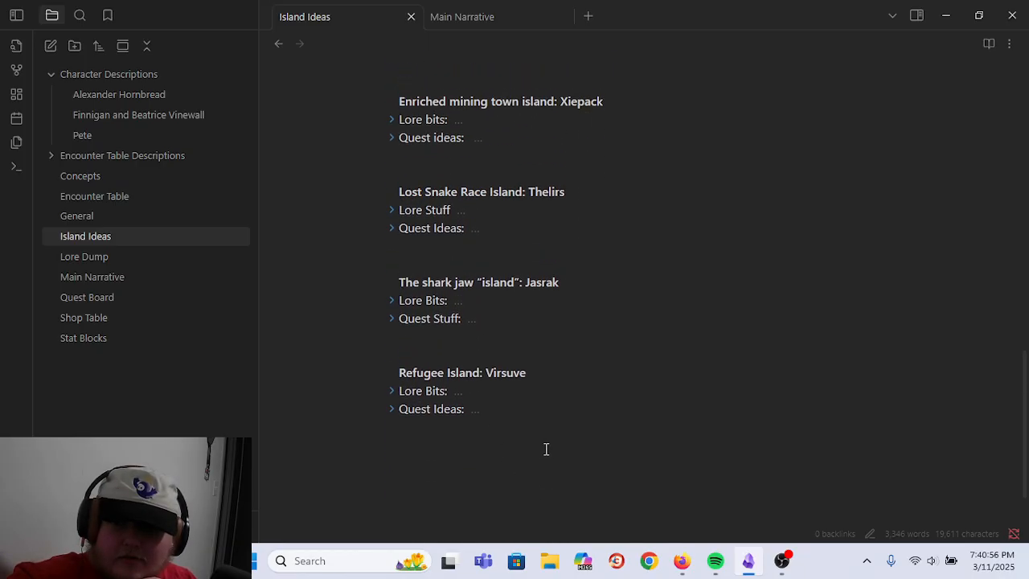
scroll(580, 399, "up", 8)
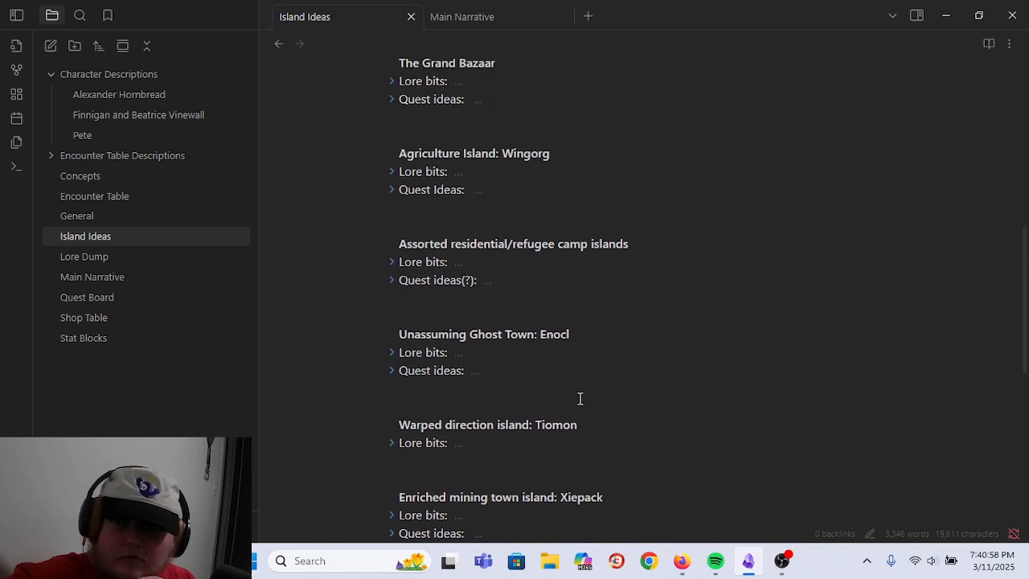
scroll(581, 399, "up", 4)
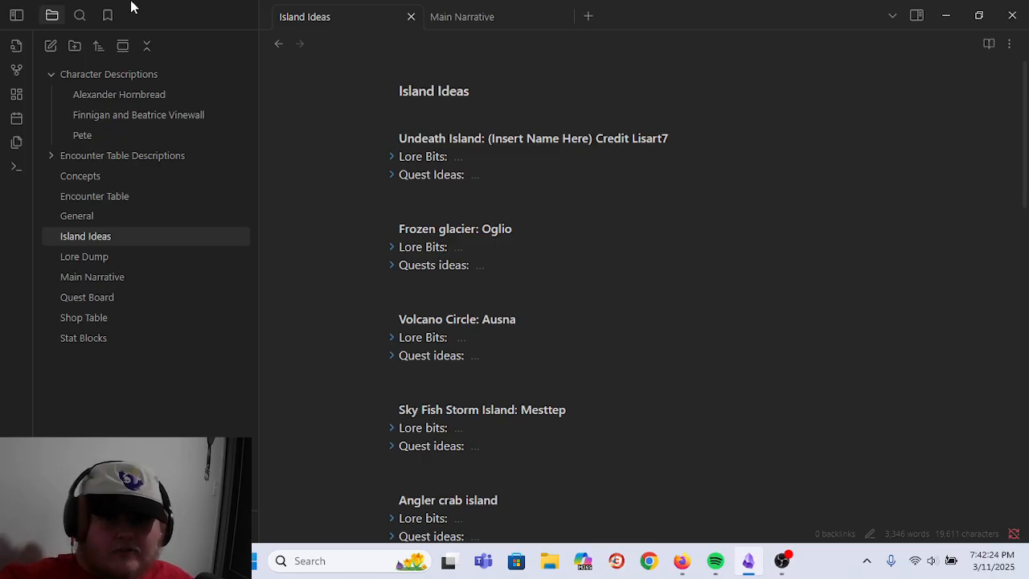
- Check the Concepts note, and look through the Island Ideas list again for the starting location
left_click(103, 173)
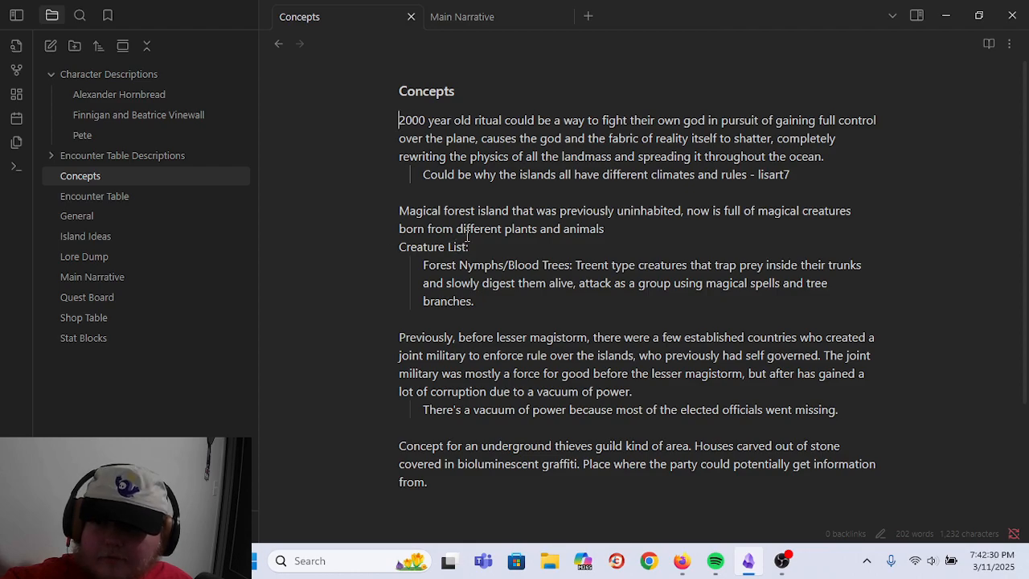
left_click(143, 237)
scroll(682, 148, "down", 10)
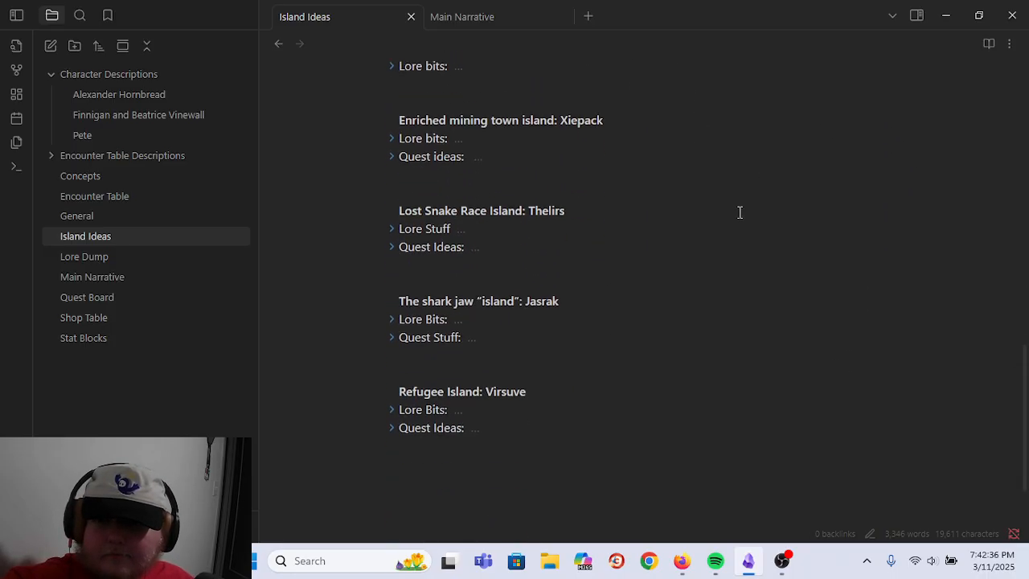
scroll(602, 462, "up", 9)
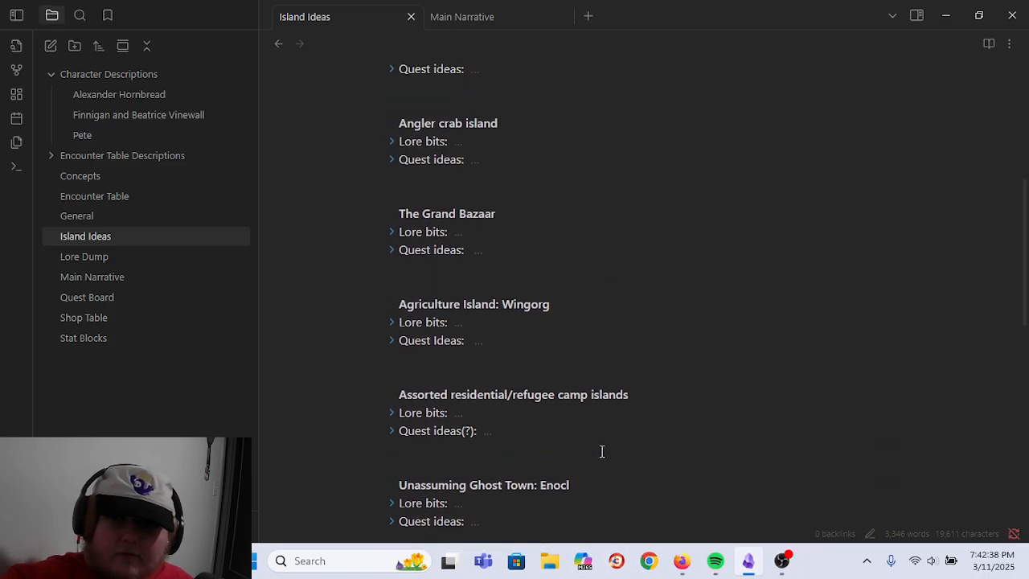
scroll(564, 402, "up", 5)
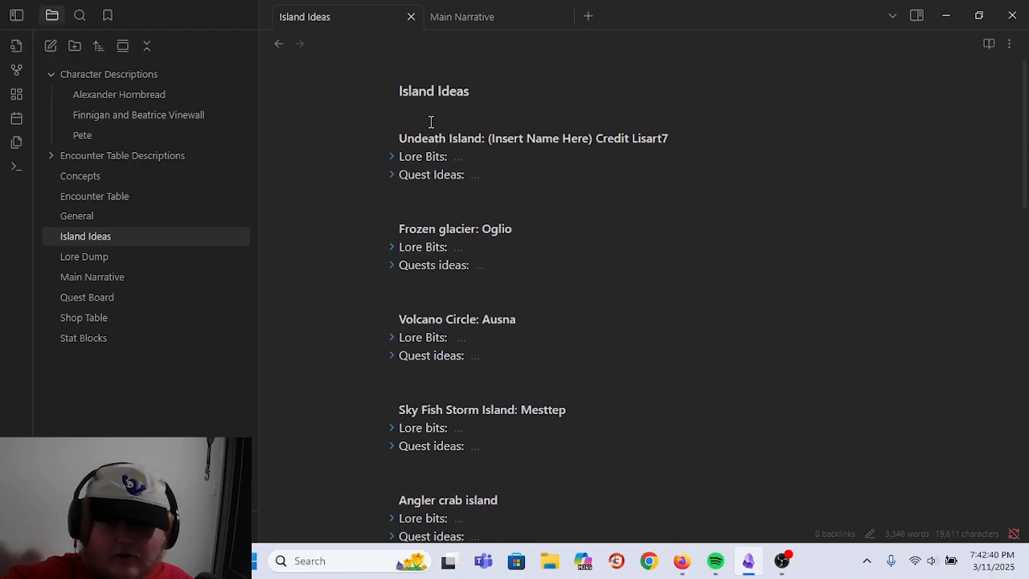
- Add a bold "Starting Island" heading above the Undeath Island entry in Island Ideas, separated by blank lines
key("Return")
key("Return")
key("Up")
type("**")
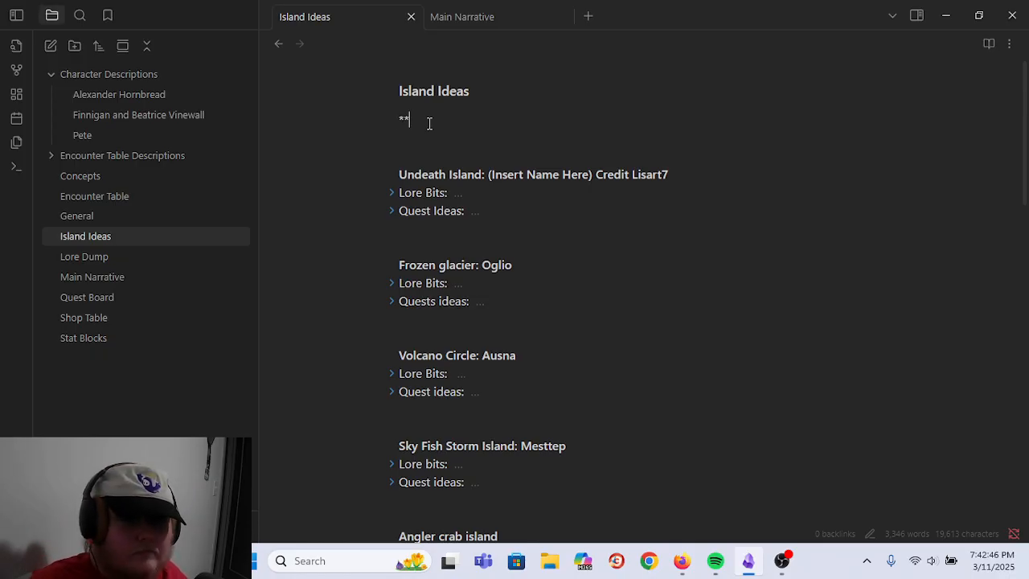
type("Starting Island")
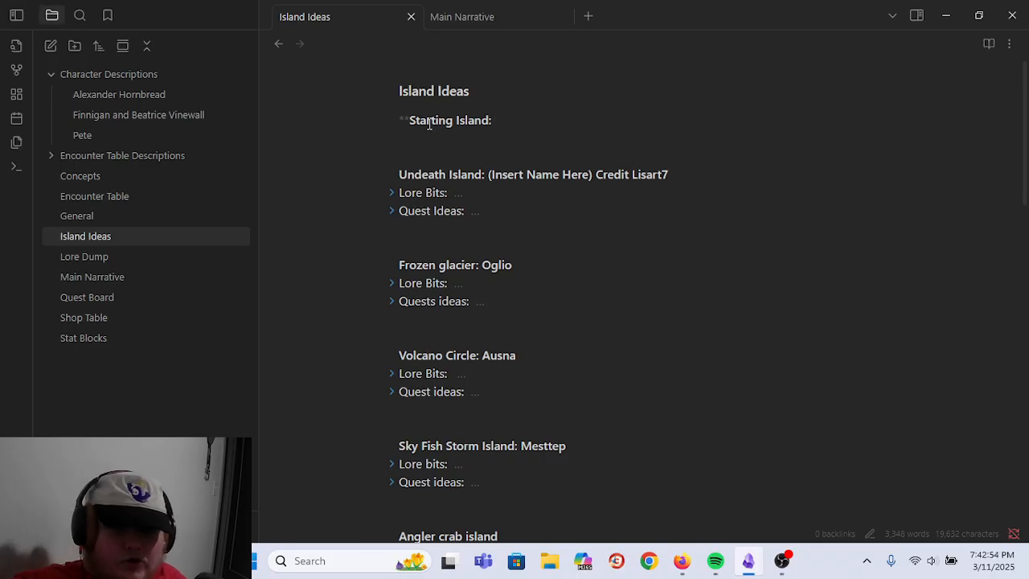
- Put a colon after Starting Island and write out the letters J O U R N E Y with the anagrams Yournej and Younrej
type(": J O U R NE")
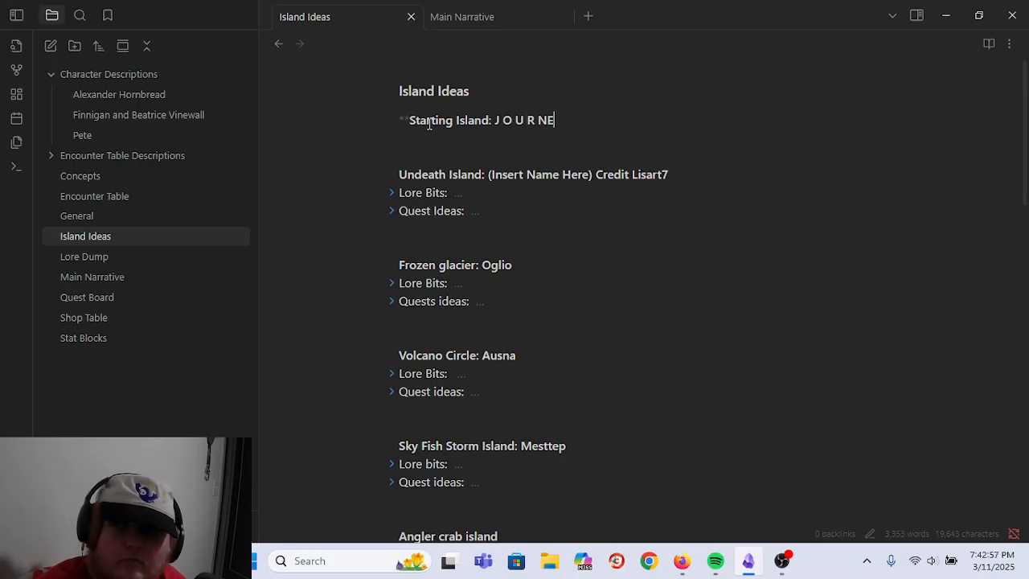
key("BackSpace")
type("E Y")
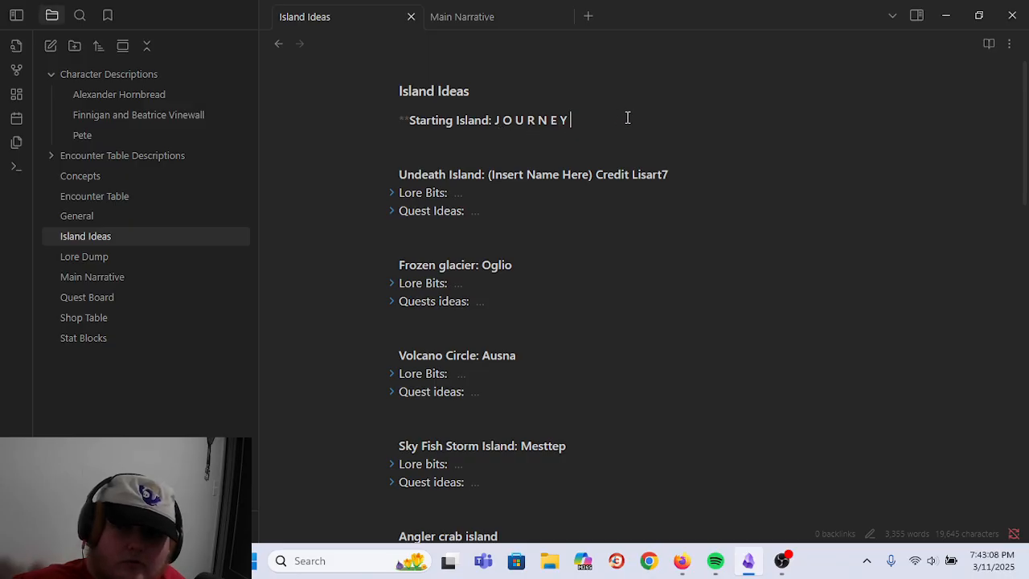
type("Your")
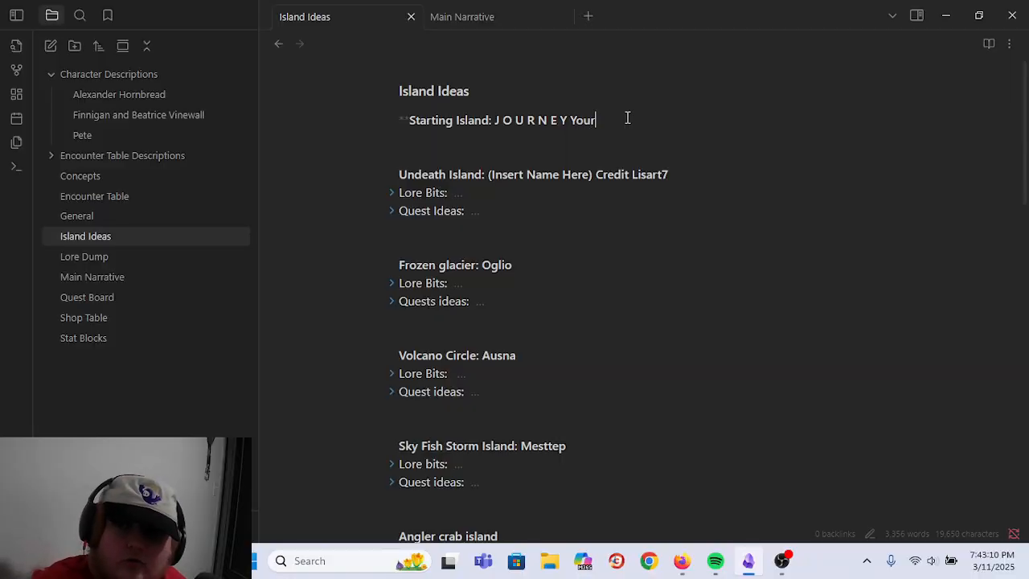
type("nej")
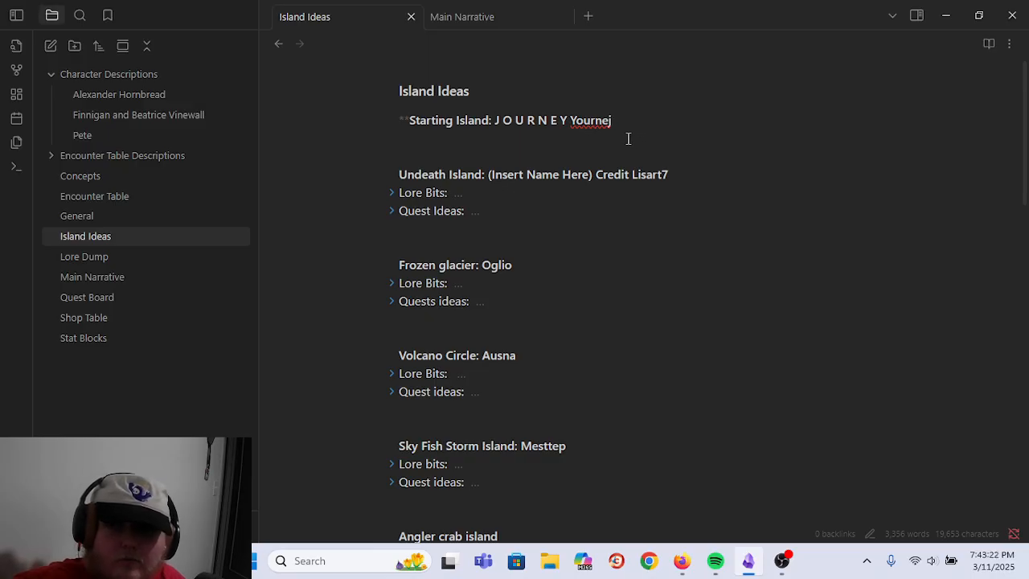
type("Yournej")
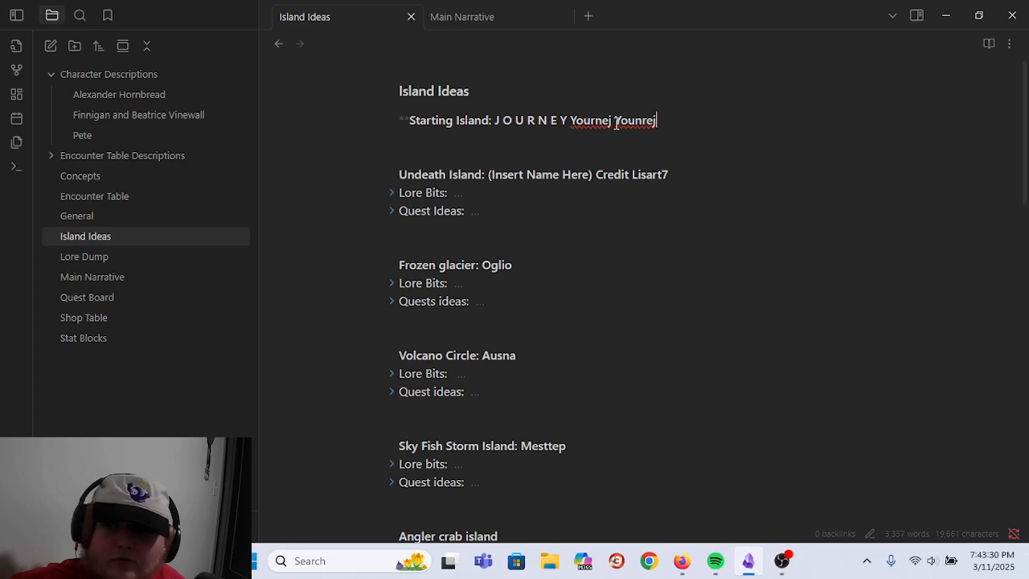
- Delete the spaced-out letters and Yournej from the heading, keeping Younrej as the starting island's name
left_click(617, 123)
key("BackSpace")
key("BackSpace")
key("BackSpace")
key("BackSpace")
key("BackSpace")
key("BackSpace")
key("BackSpace")
key("BackSpace")
key("BackSpace")
key("BackSpace")
key("BackSpace")
key("BackSpace")
key("BackSpace")
key("BackSpace")
key("BackSpace")
key("BackSpace")
key("BackSpace")
key("BackSpace")
key("BackSpace")
key("BackSpace")
key("BackSpace")
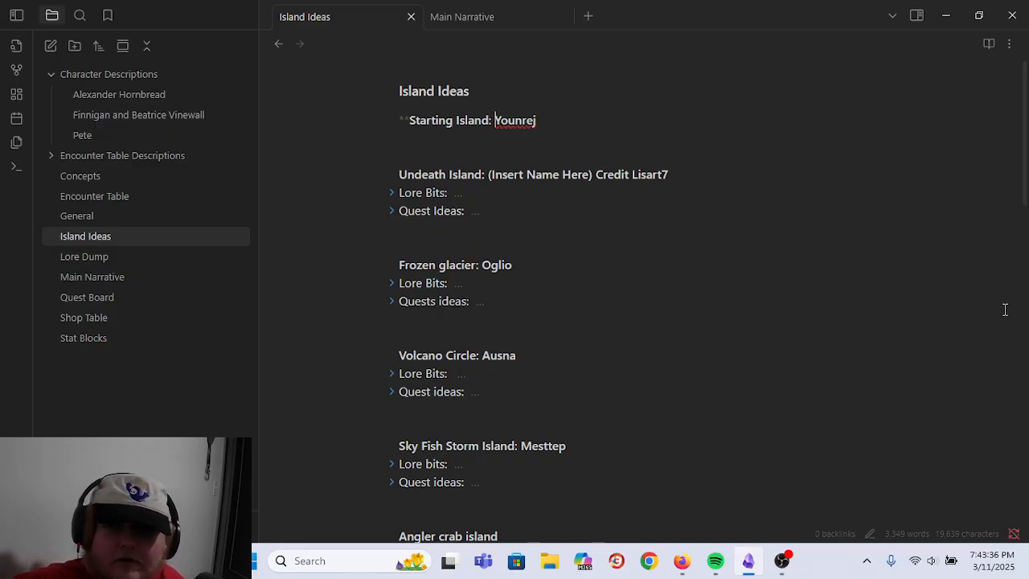
- Start a new line below the Starting Island heading and add Younrej to the spelling dictionary
key("End")
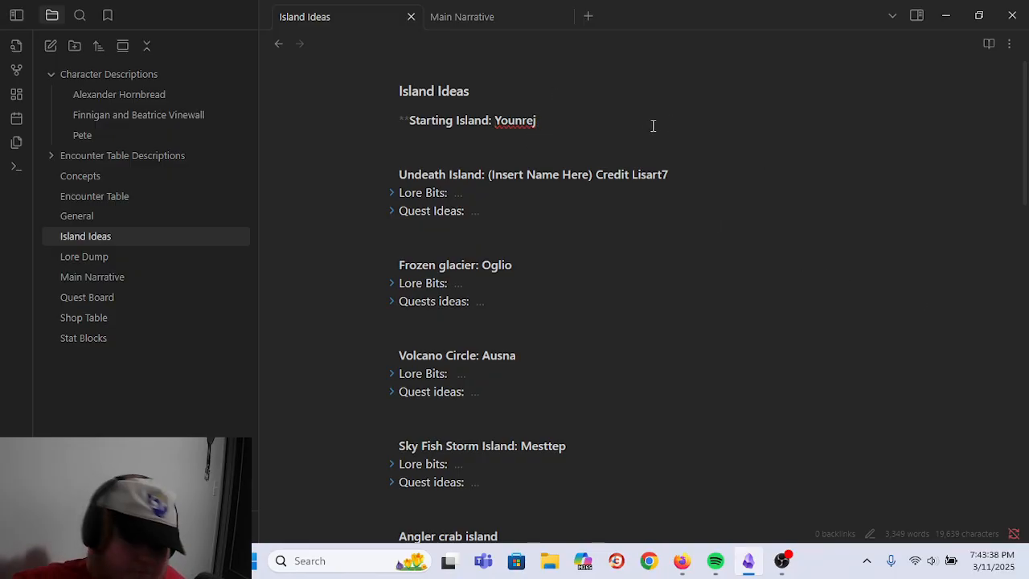
key("Return")
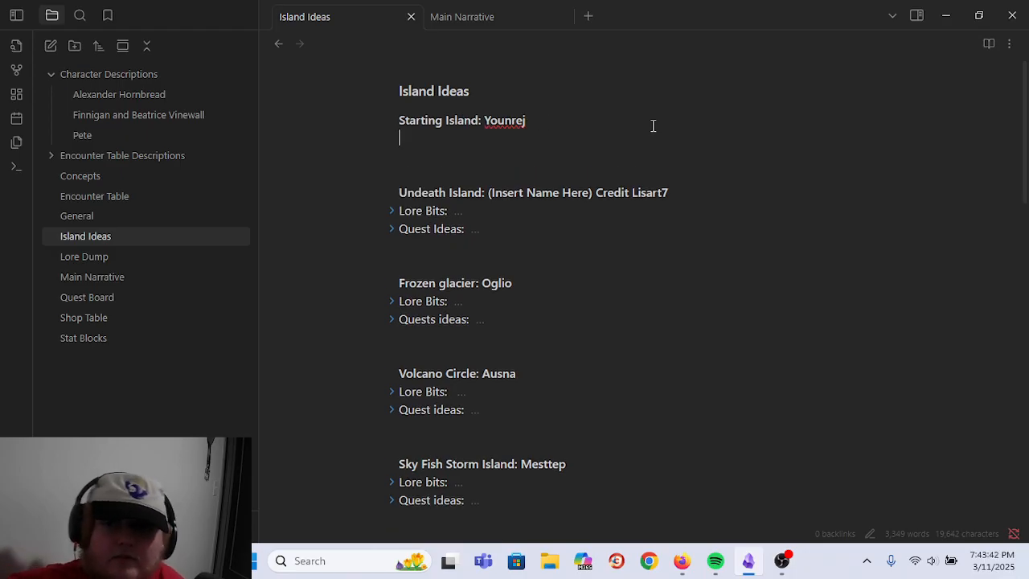
right_click(505, 122)
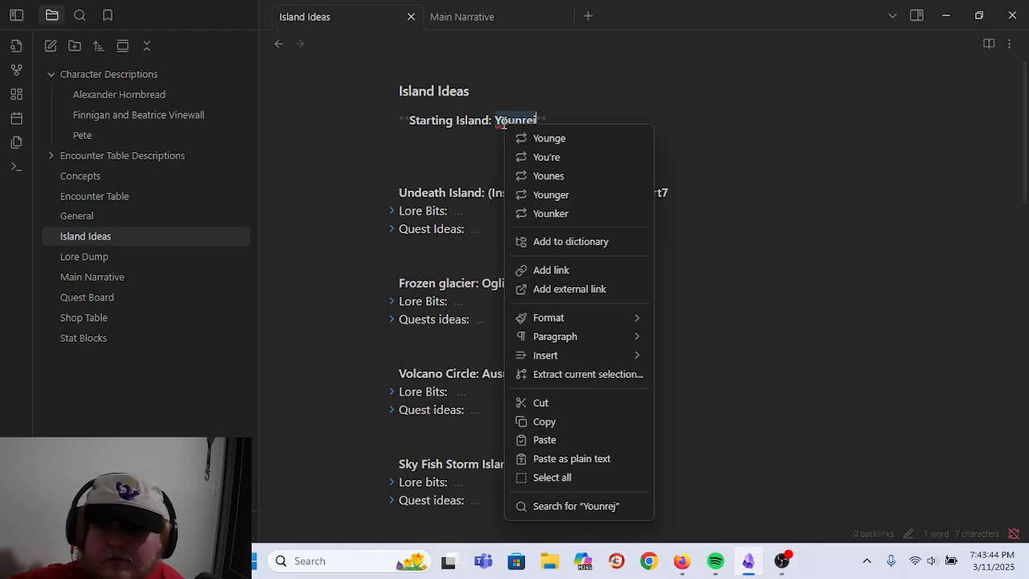
left_click(587, 242)
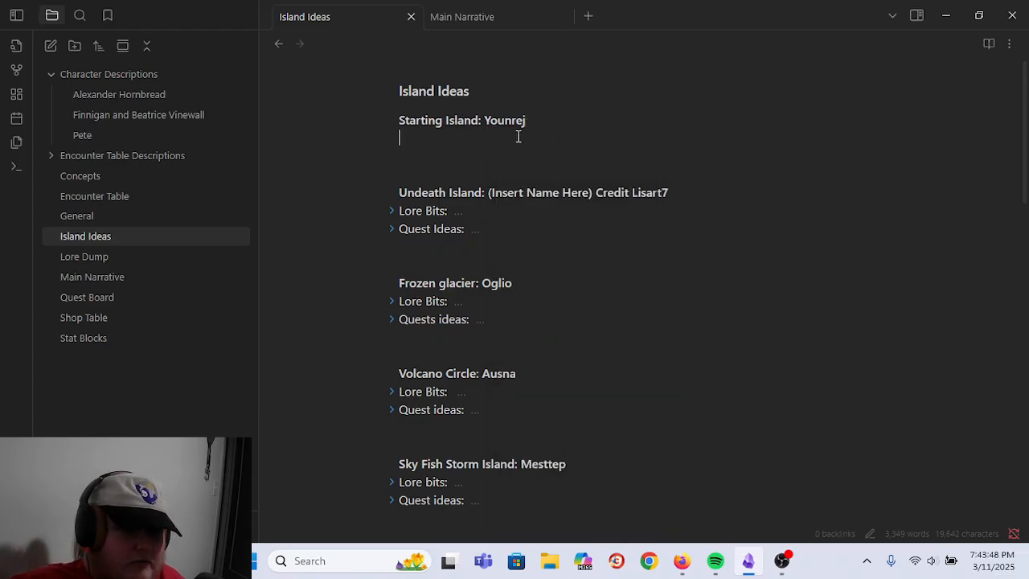
- Add a "Lore Bits:" line under the Starting Island: Younrej heading, with an empty indented line beneath it
type("Lore Bits")
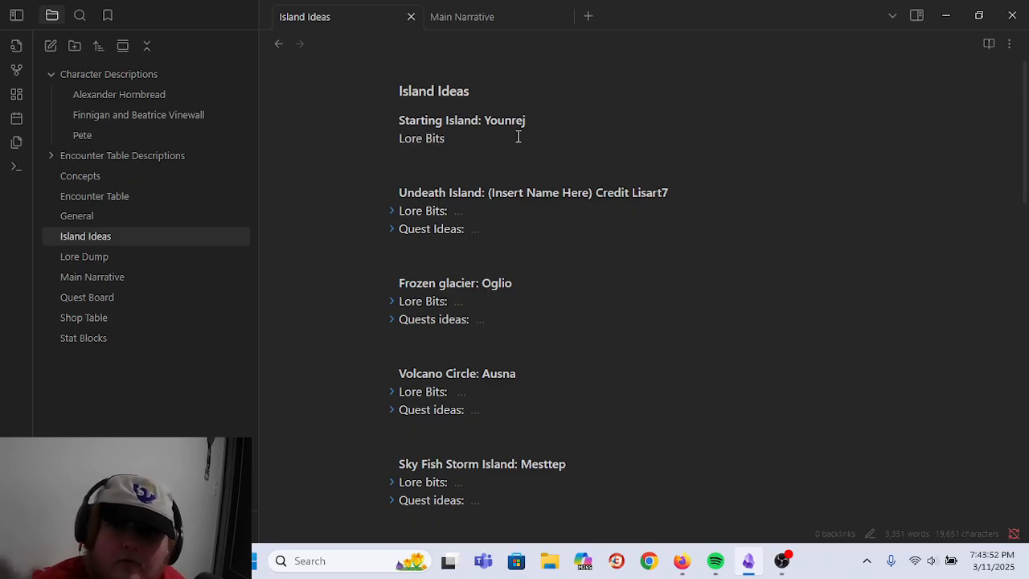
type(":")
key("Return")
key("Tab")
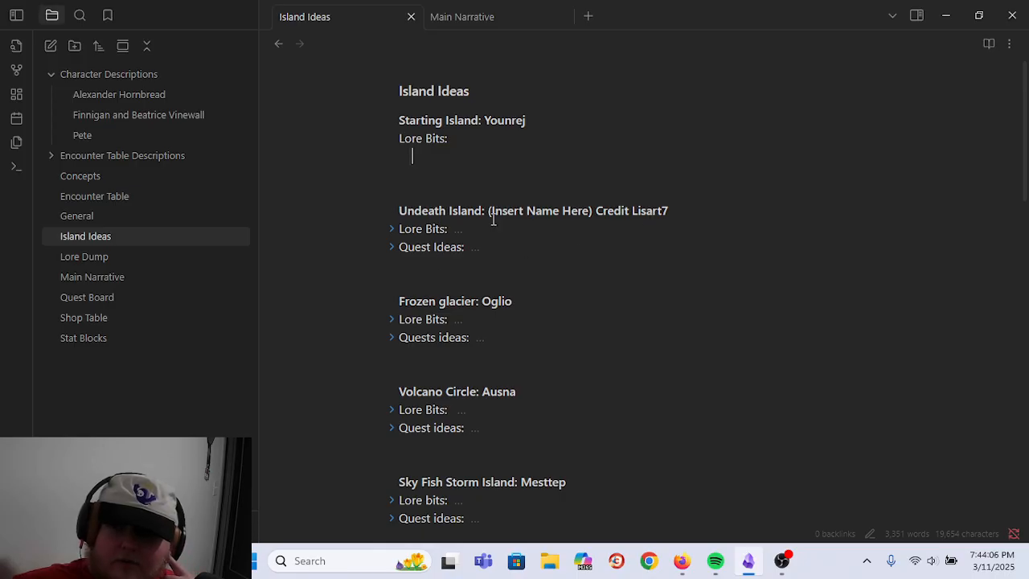
- Review the Lore Bits and Quest Ideas of the Undeath Island entry, leaving both sections collapsed
left_click(391, 229)
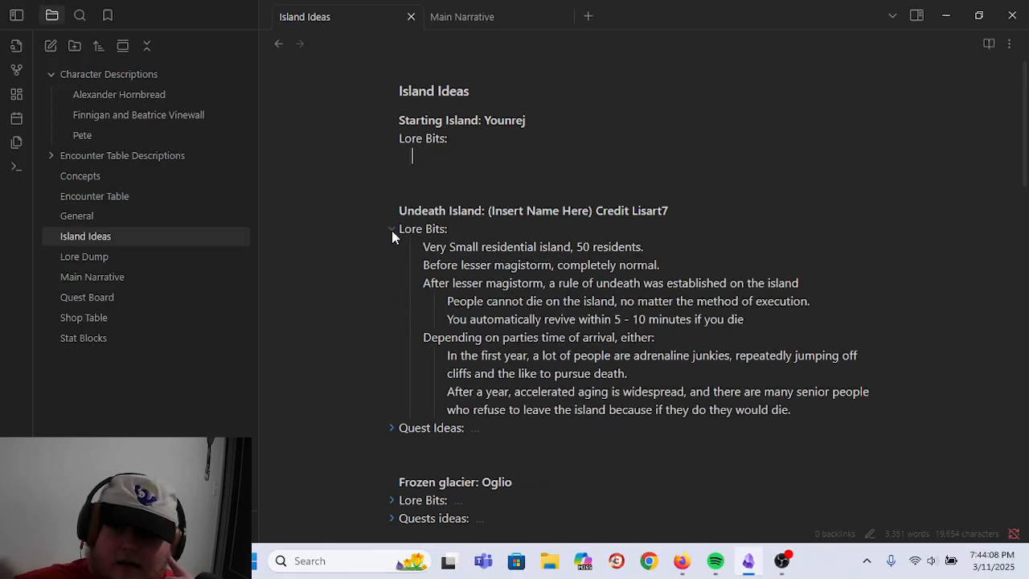
left_click(391, 229)
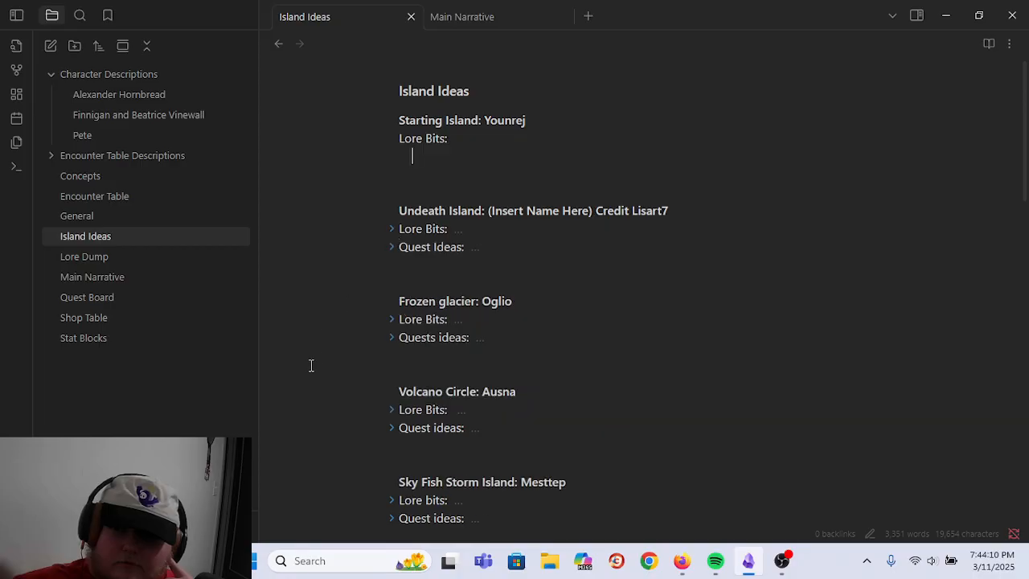
left_click(391, 247)
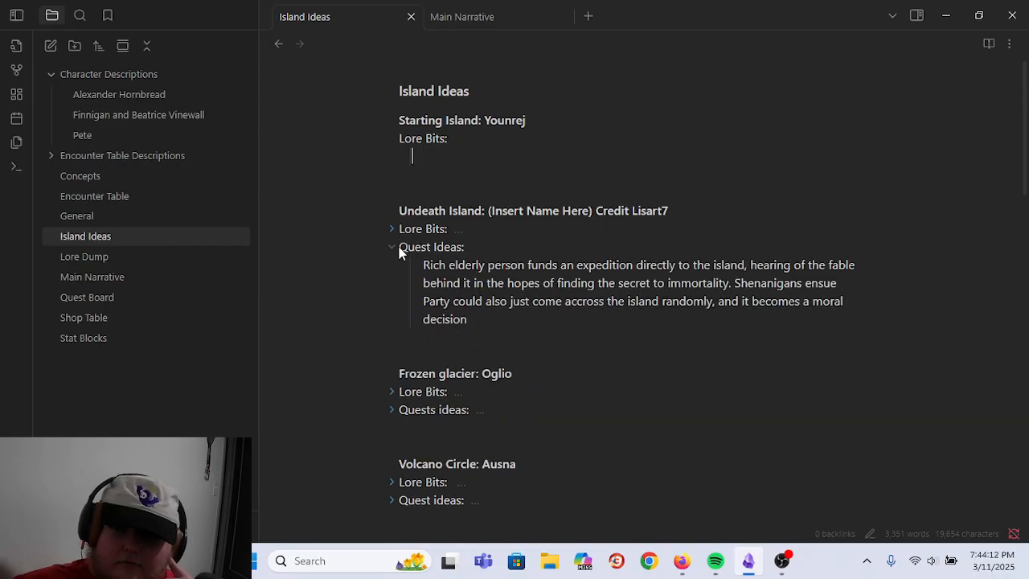
left_click(391, 248)
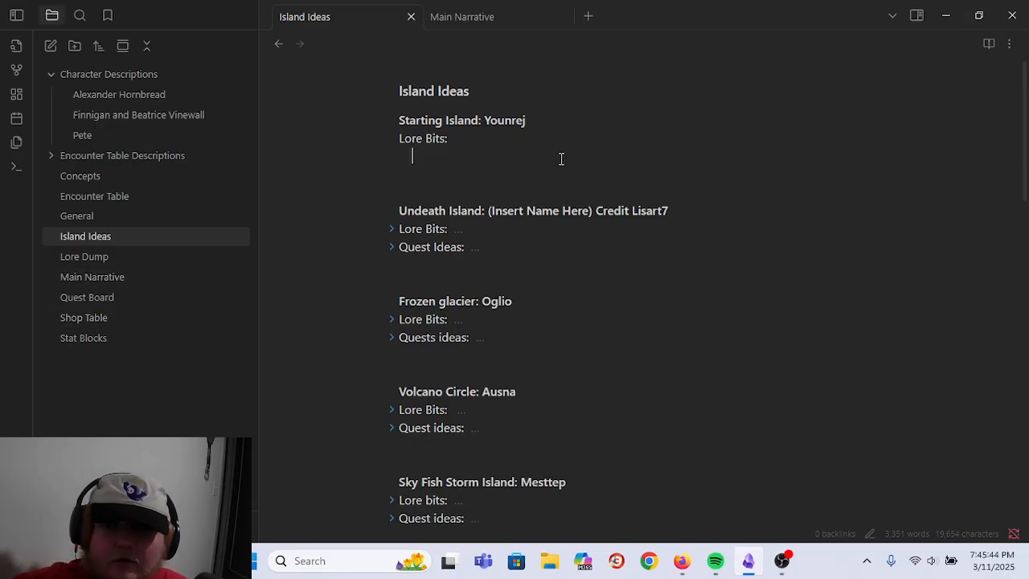
- Write "The island where the party starts their journey" as the first line under Younrej's Lore Bits
type("T")
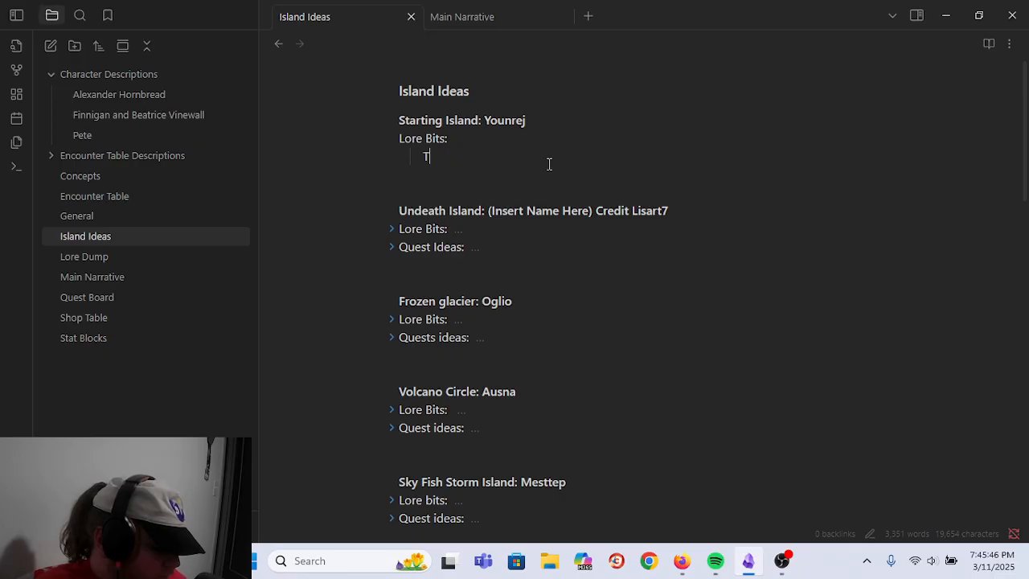
type("he island where the p")
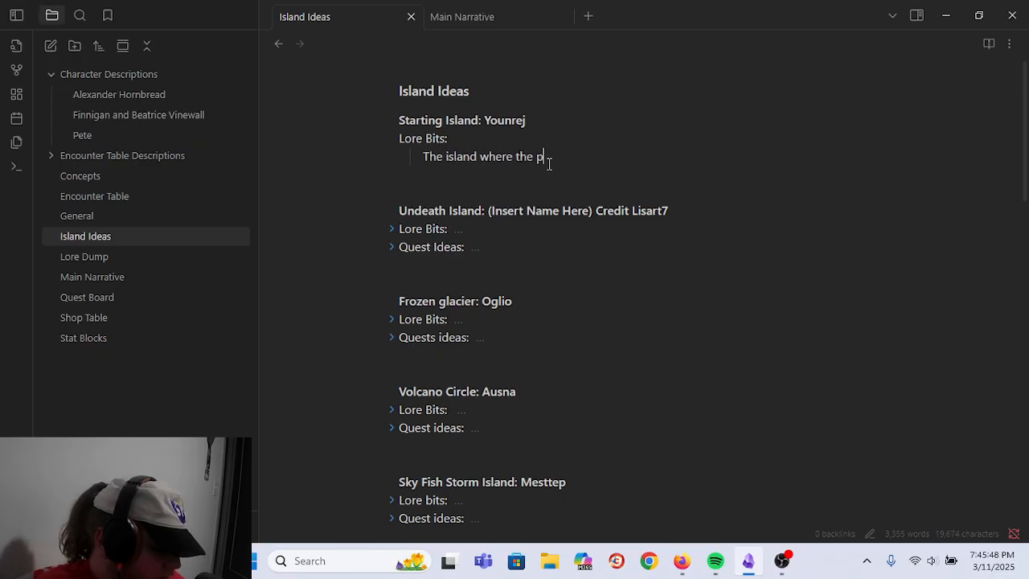
type("arty starts their journey")
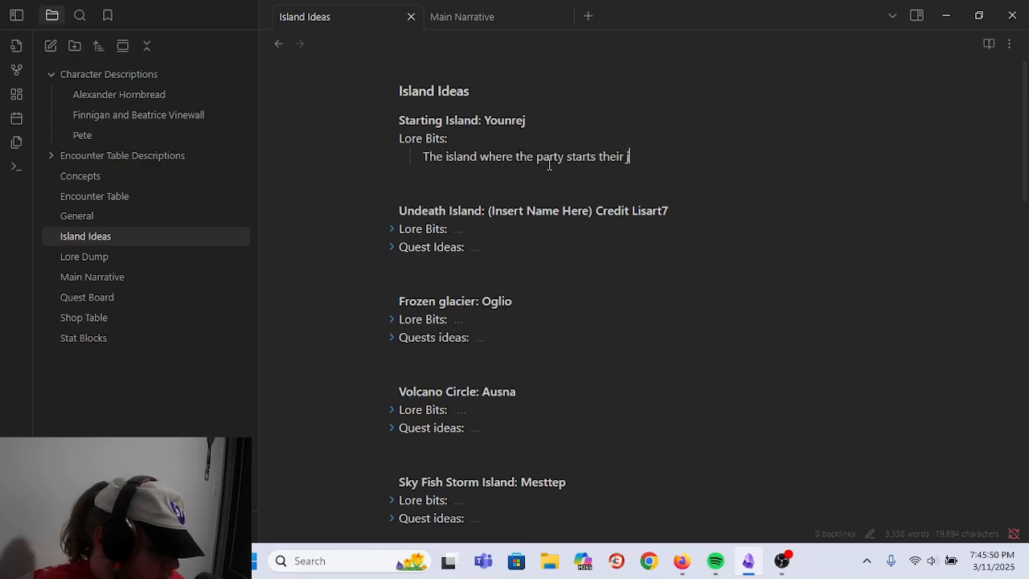
- Add a second lore line for Younrej reading "An unassuming port town", with a lowercase u in "unassuming"
key("Return")
type("An ")
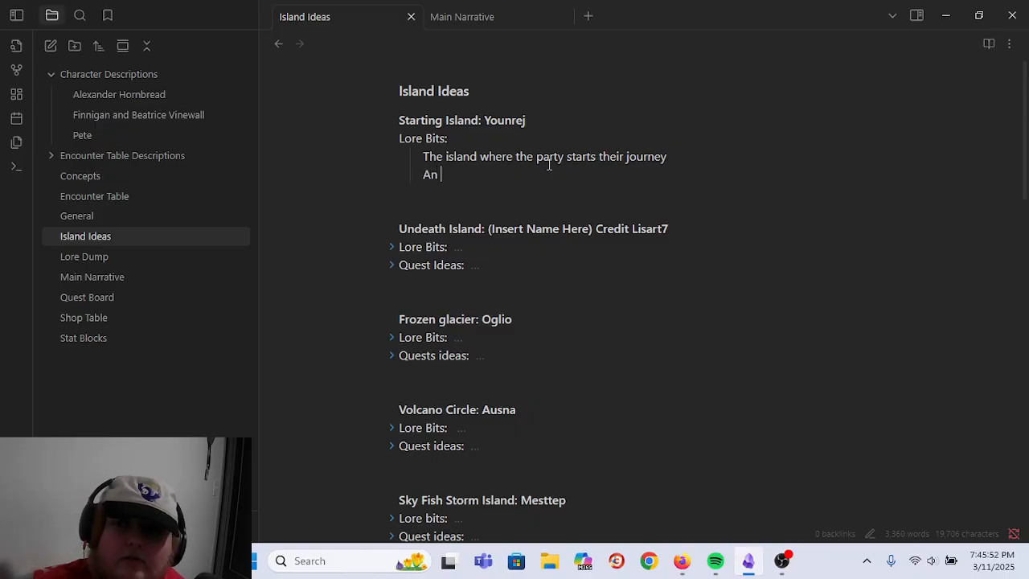
type("Unassuming")
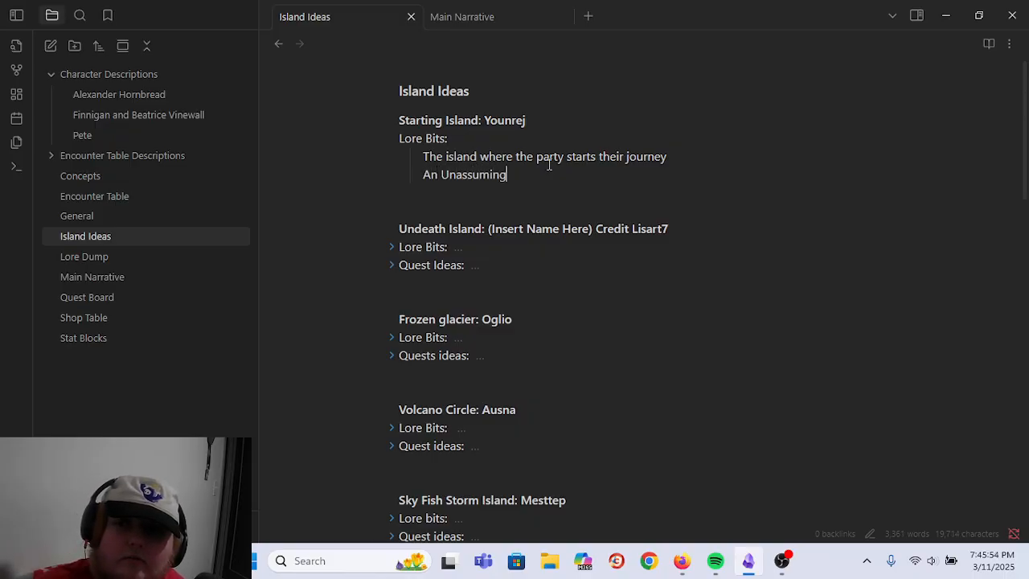
type(" port town")
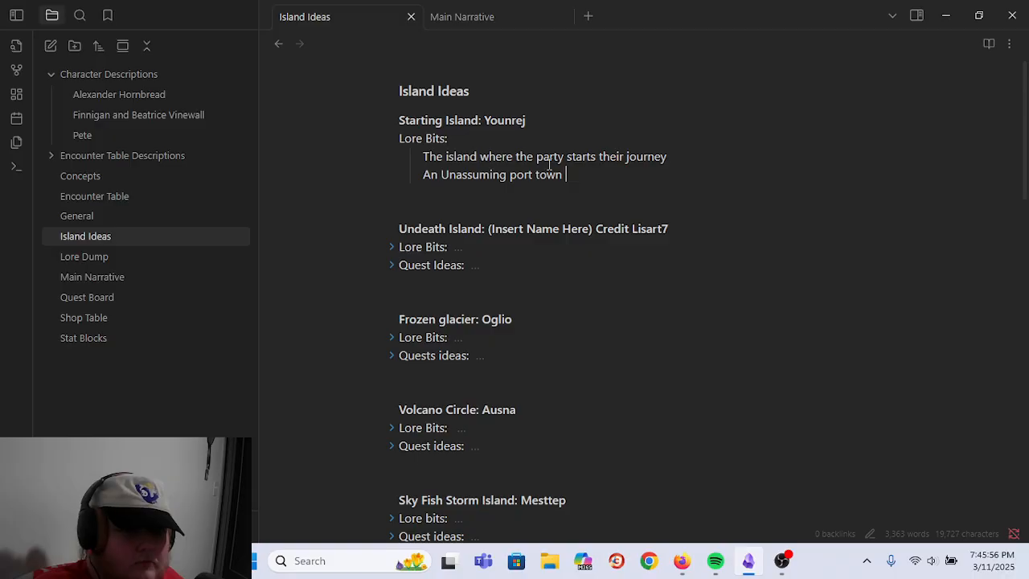
key("Left")
key("BackSpace")
type("u")
key("Right")
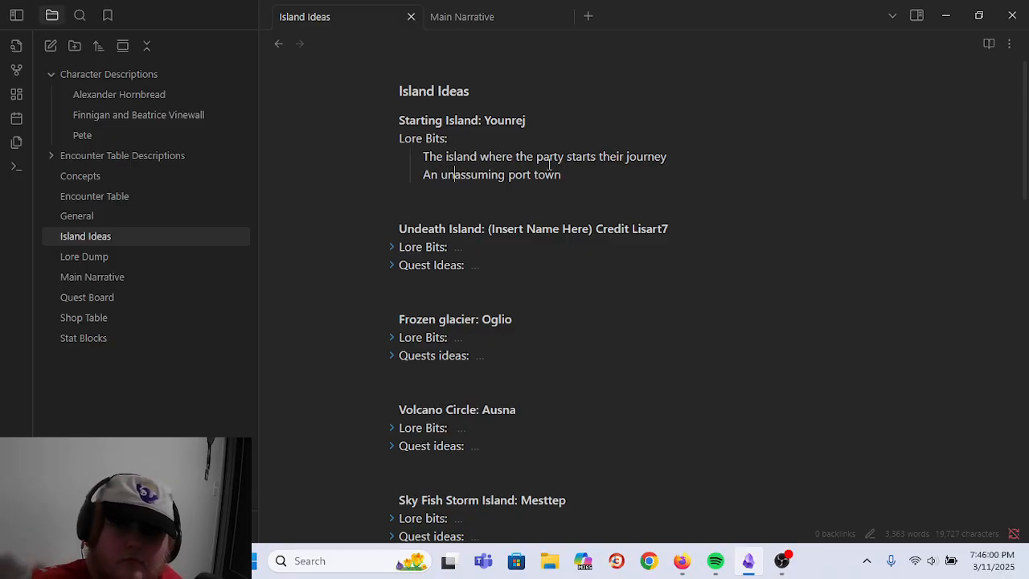
- Continue the port town line with "with a medium population, with a dense forest covering the majority of the island."
type("w")
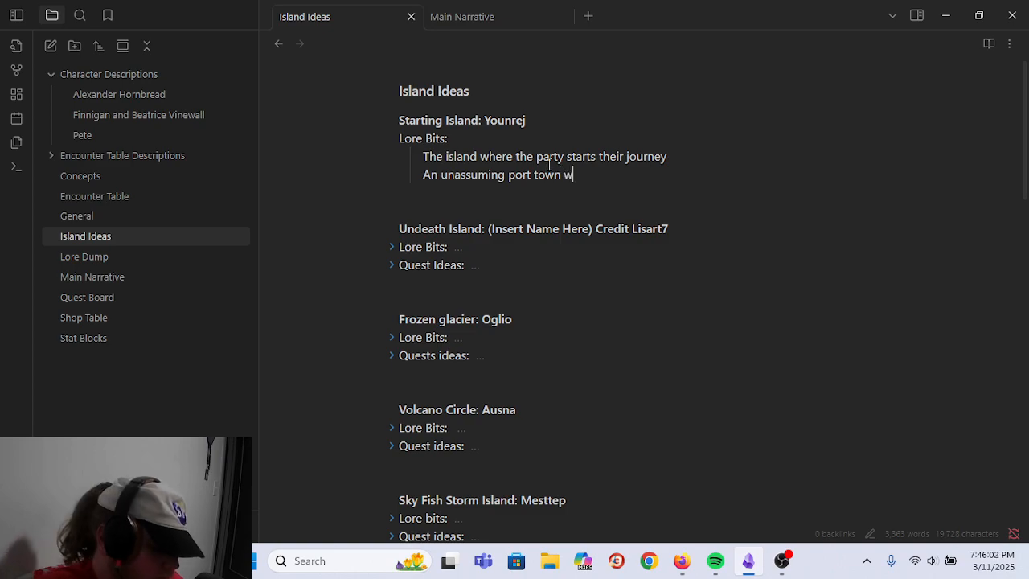
type("ith a medium population")
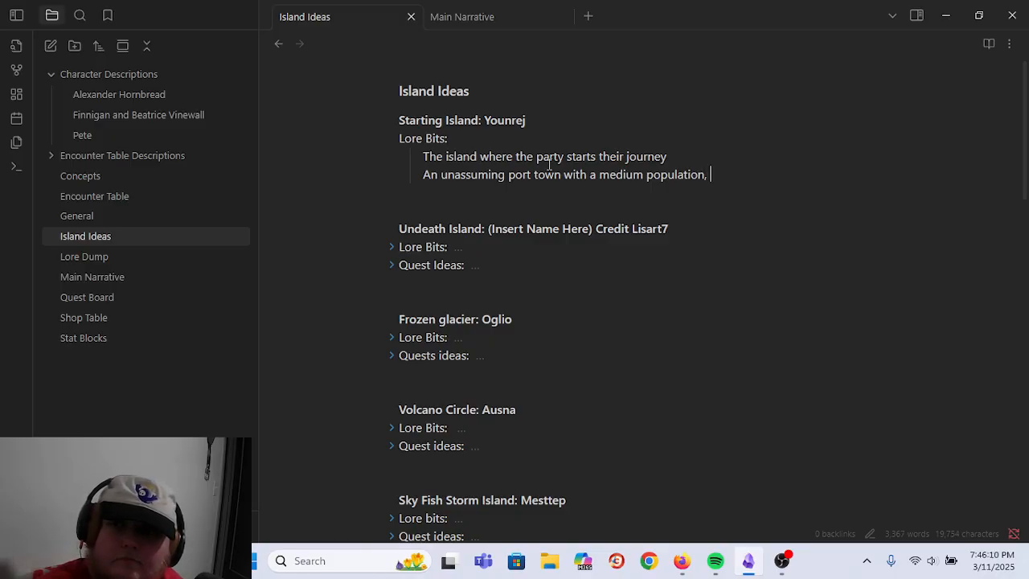
type(", with a de")
key("BackSpace")
key("BackSpace")
type("a dense forest co")
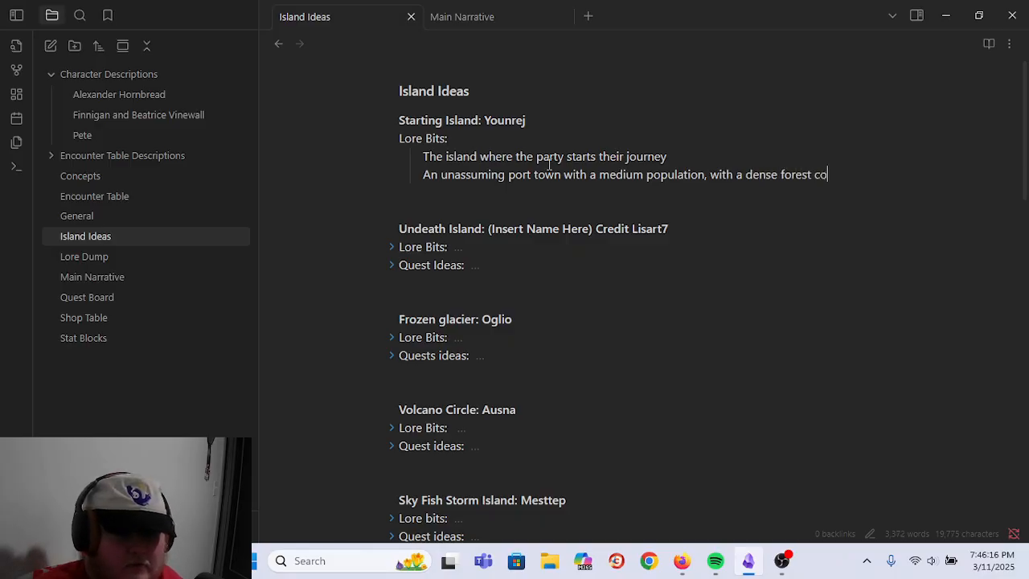
type("vering the majori")
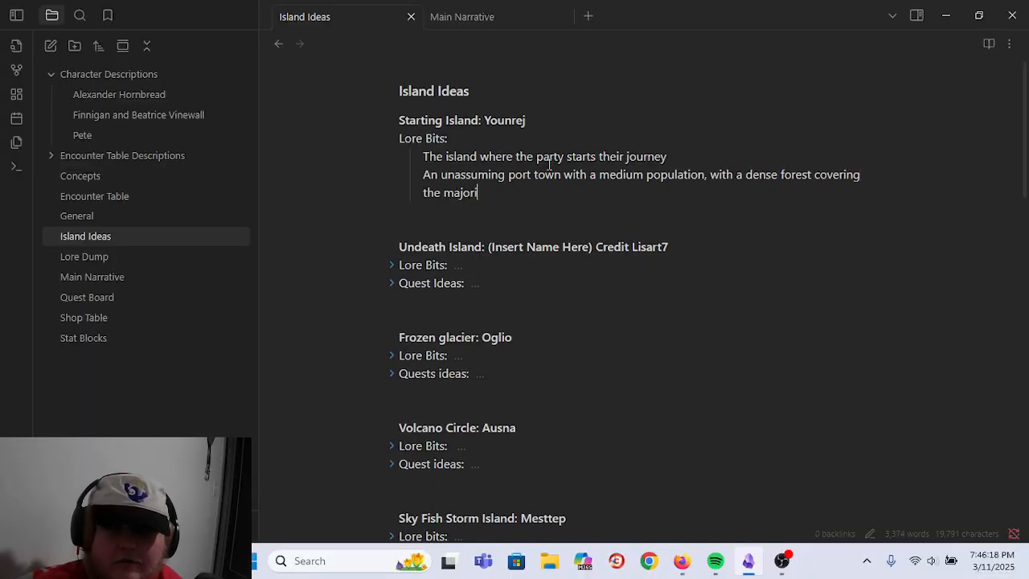
type("ty of the island.")
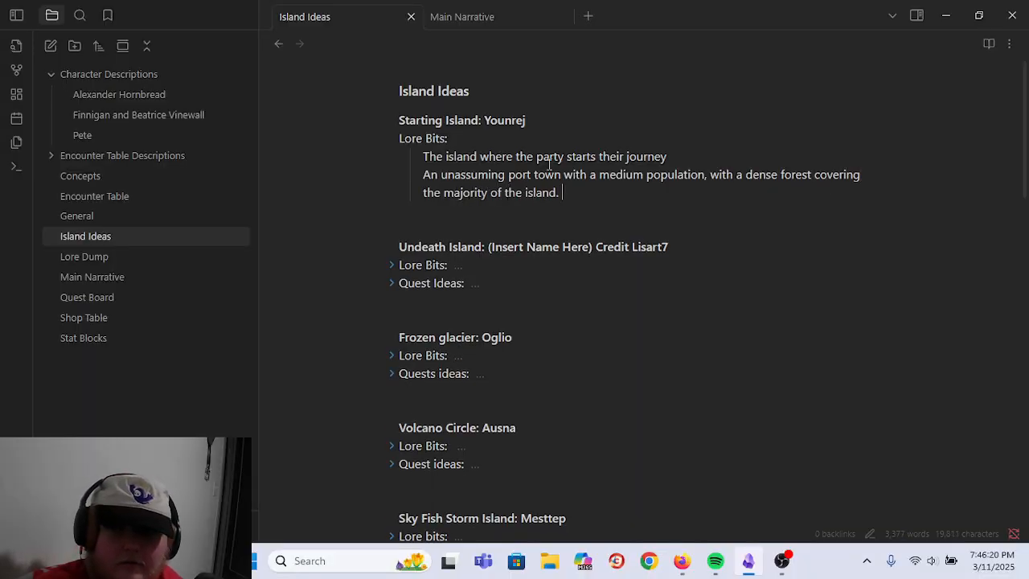
- Add a "Topography:" line below the port town description in Younrej's Lore Bits
key("Return")
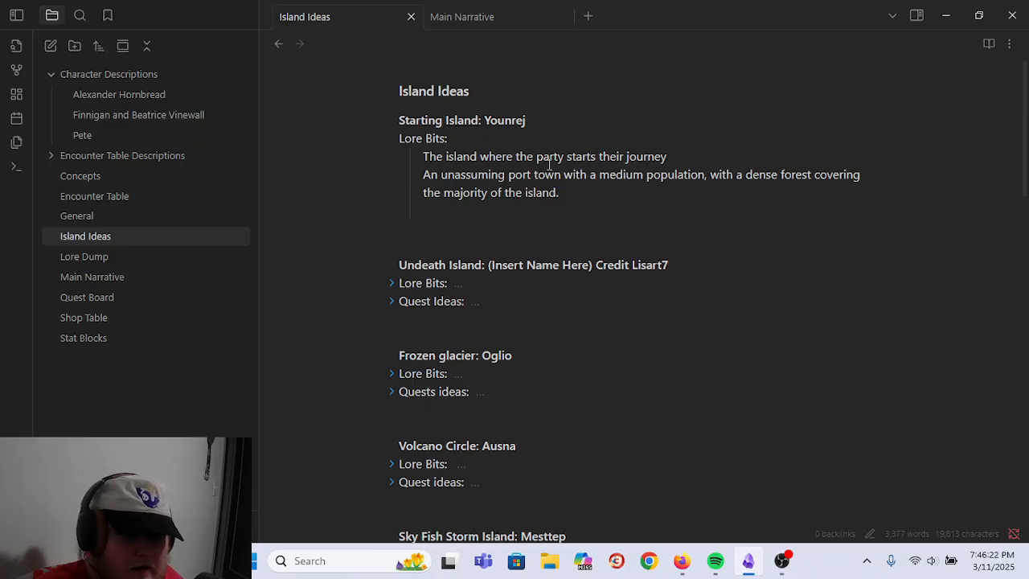
type("TOo")
key("BackSpace")
key("BackSpace")
type("o")
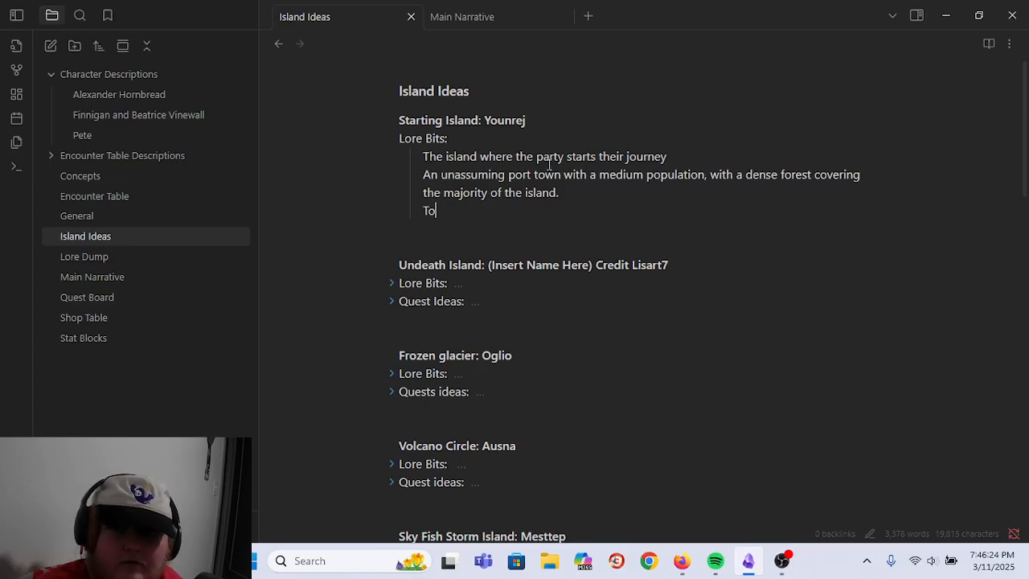
type("pography:")
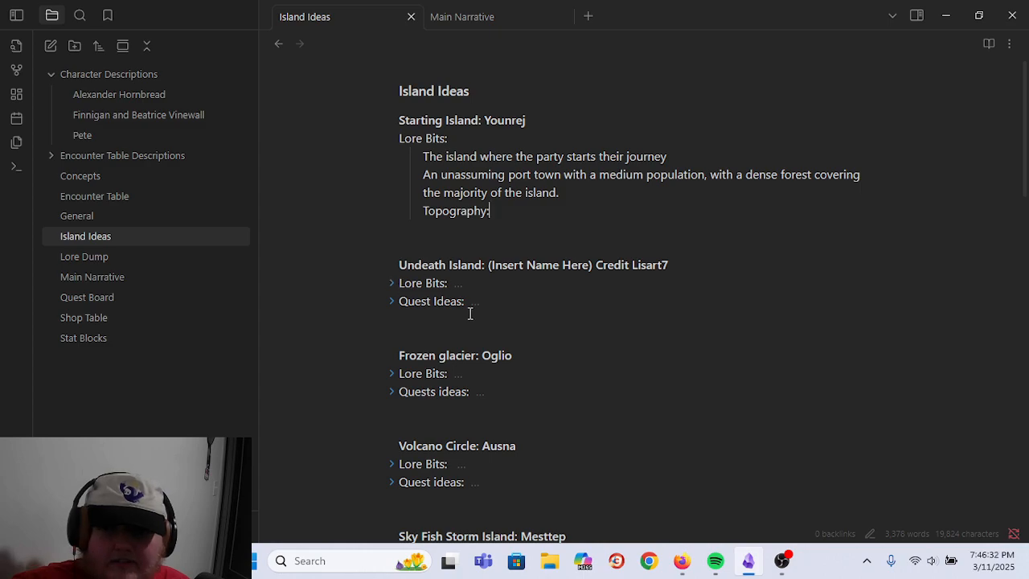
- Look through the headings of the other island entries in the Island Ideas note
scroll(468, 313, "down", 3)
scroll(426, 175, "down", 2)
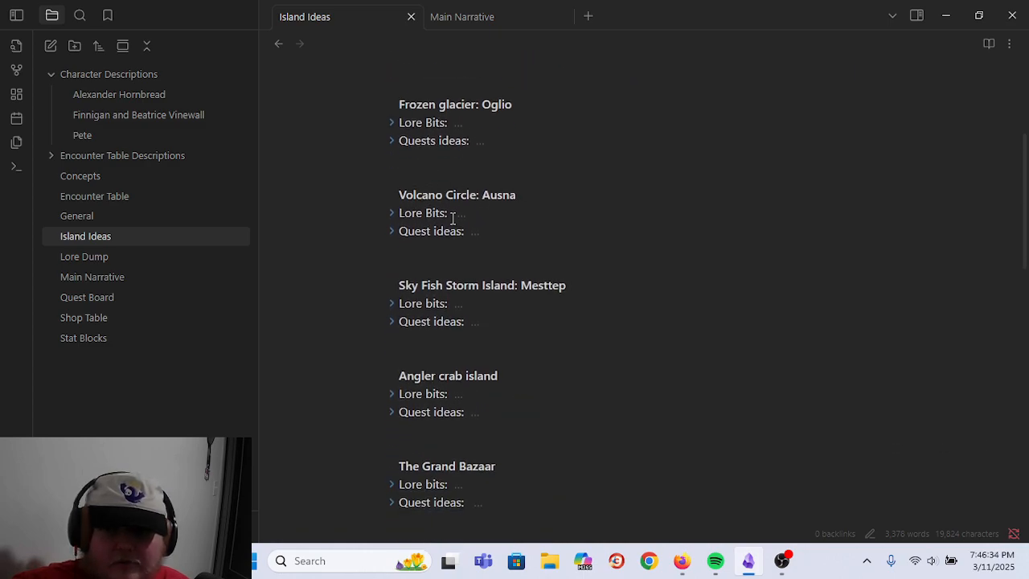
scroll(456, 242, "down", 9)
scroll(471, 232, "down", 4)
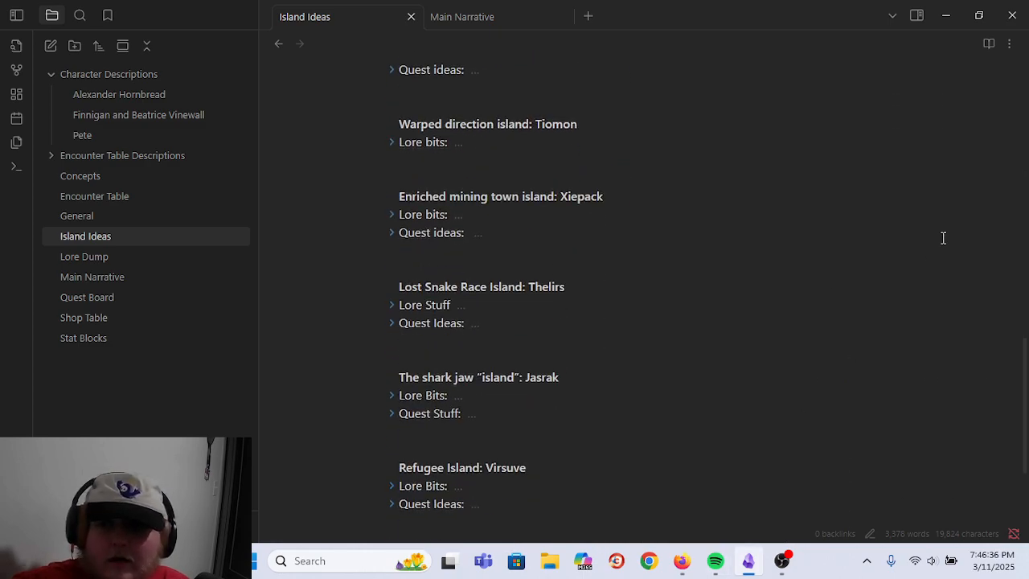
scroll(889, 340, "up", 2)
scroll(812, 287, "up", 6)
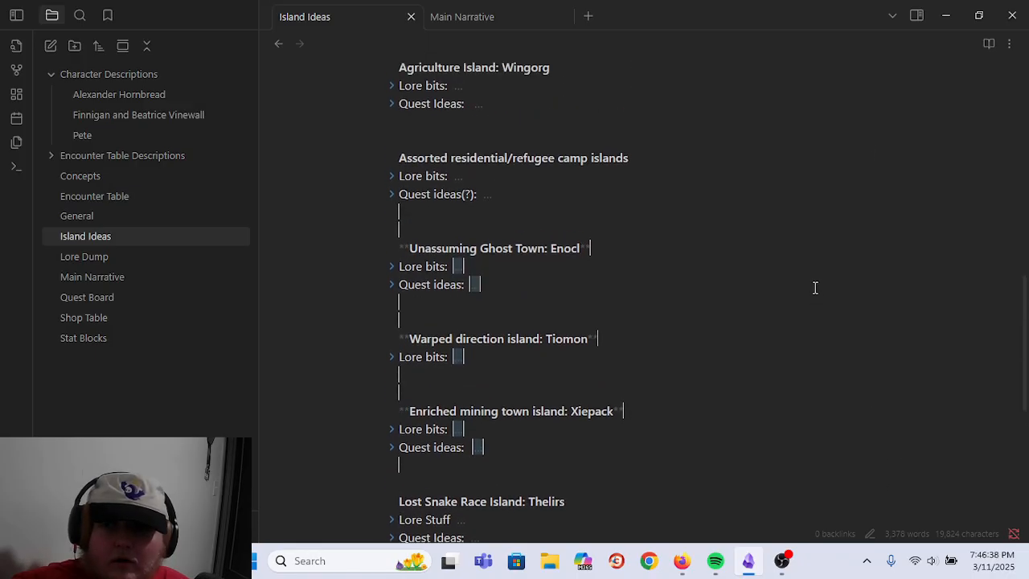
scroll(798, 275, "up", 1)
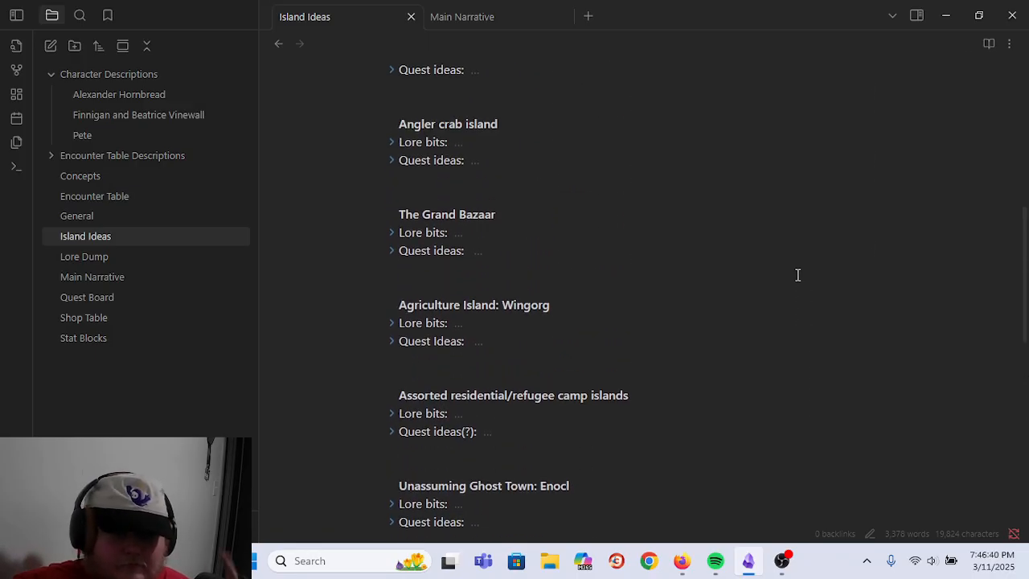
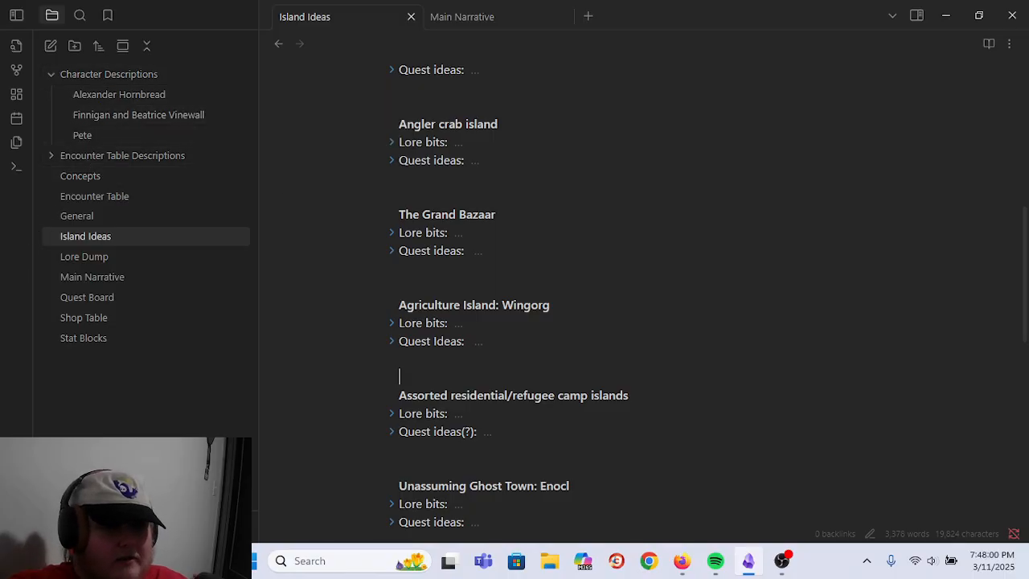
- Read the Alexander Hornbread and Pete character notes and the Concepts note
left_click(144, 92)
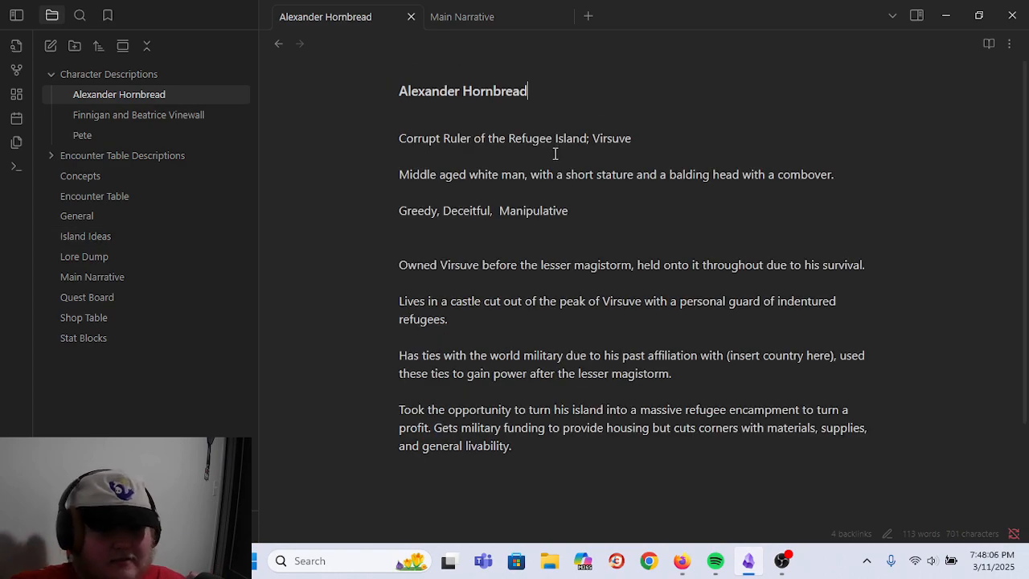
left_click(118, 134)
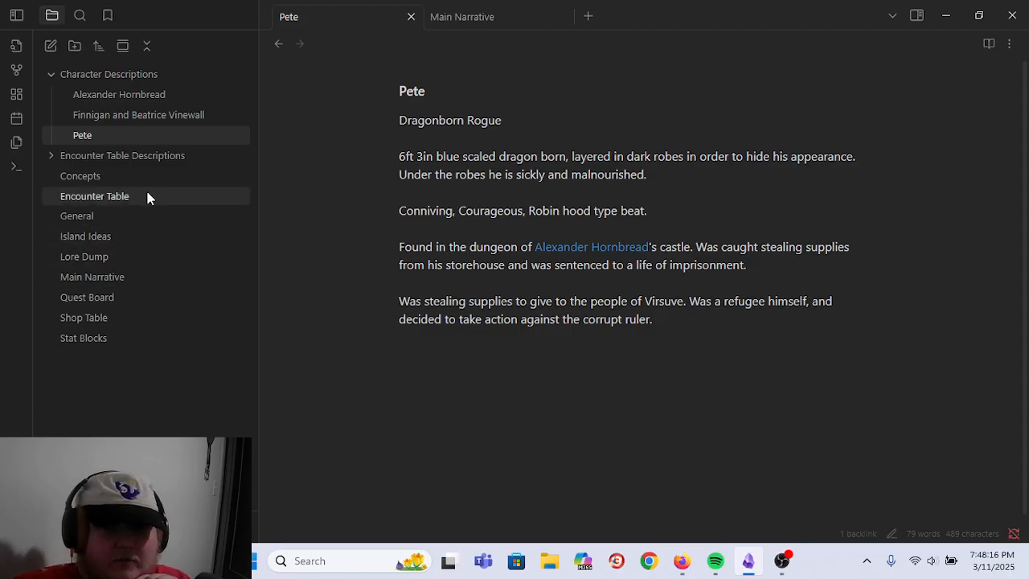
left_click(121, 175)
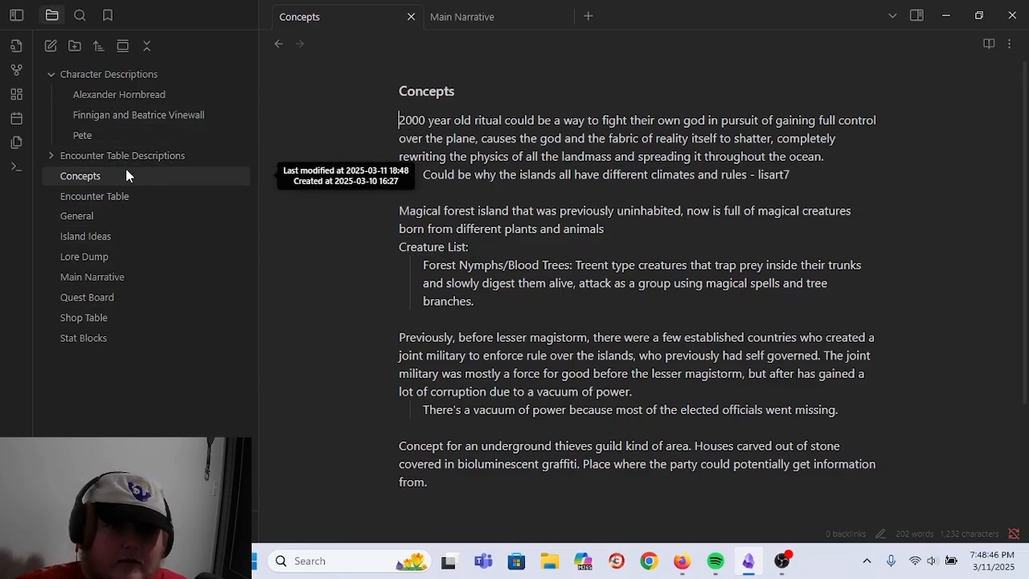
- Read the Quest Ideas of Refugee Island: Virsuve in the Island Ideas note and reopen the Pete character note
left_click(111, 236)
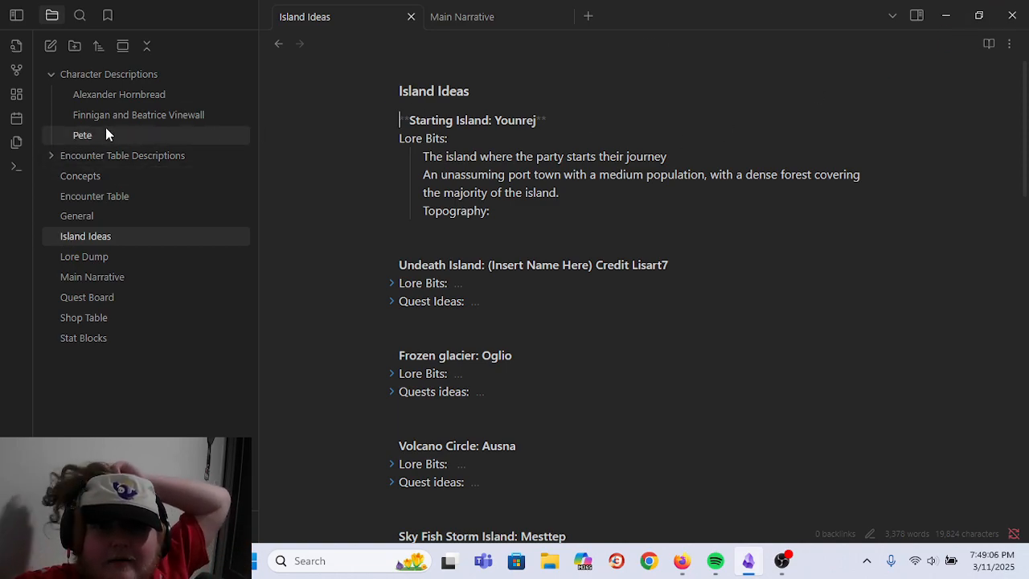
scroll(411, 289, "down", 12)
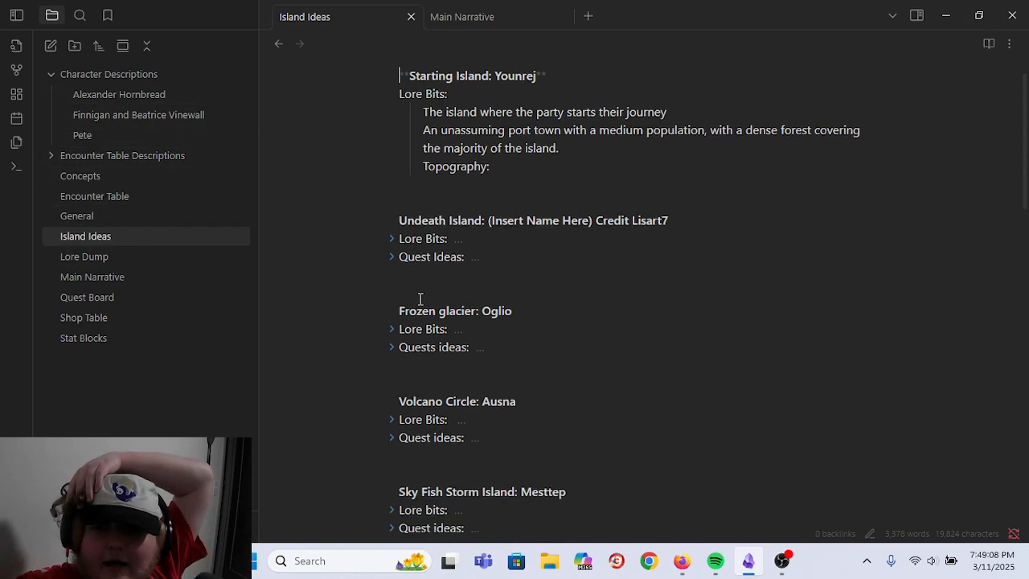
scroll(518, 428, "down", 2)
scroll(517, 426, "up", 2)
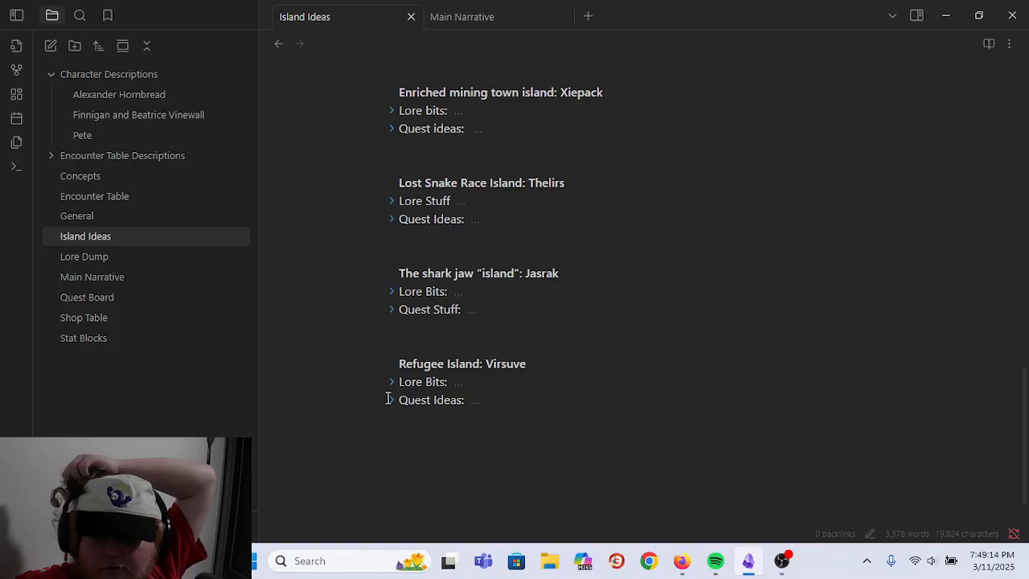
left_click(392, 400)
scroll(426, 370, "down", 2)
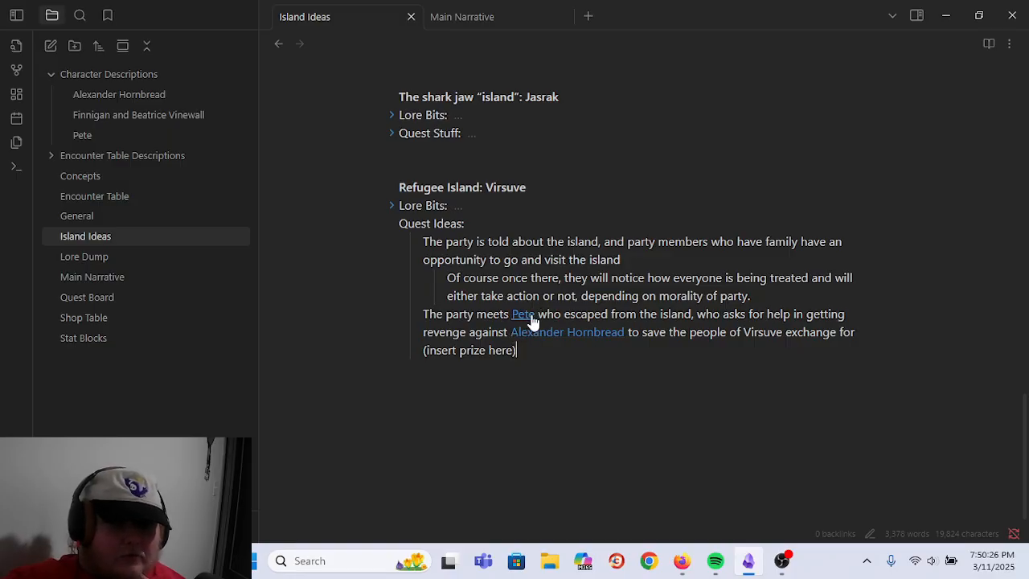
left_click(121, 138)
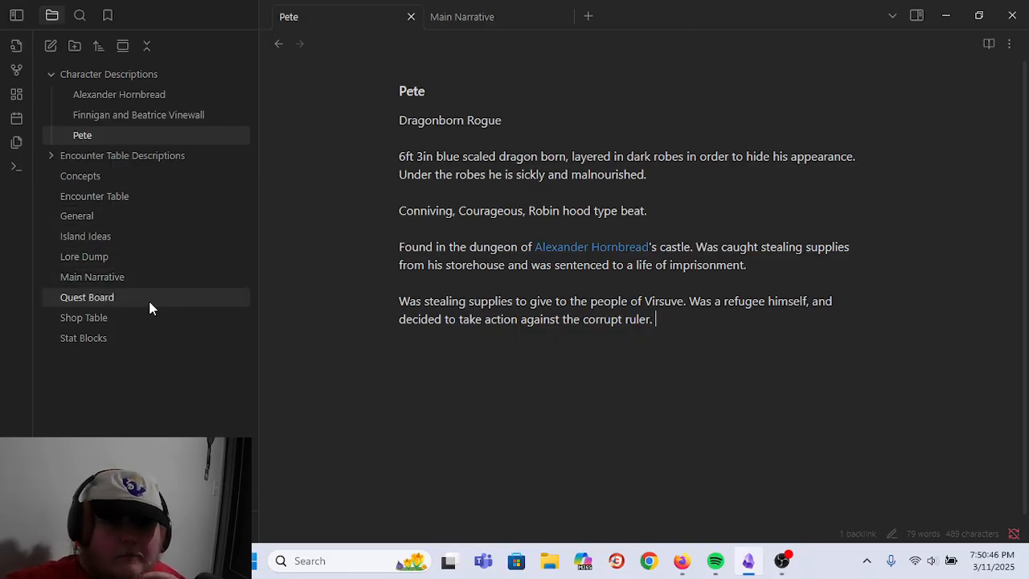
- Delete the paragraph about following the path with nature/nav checks from the Main Narrative note
left_click(161, 278)
scroll(788, 377, "down", 3)
scroll(789, 377, "down", 6)
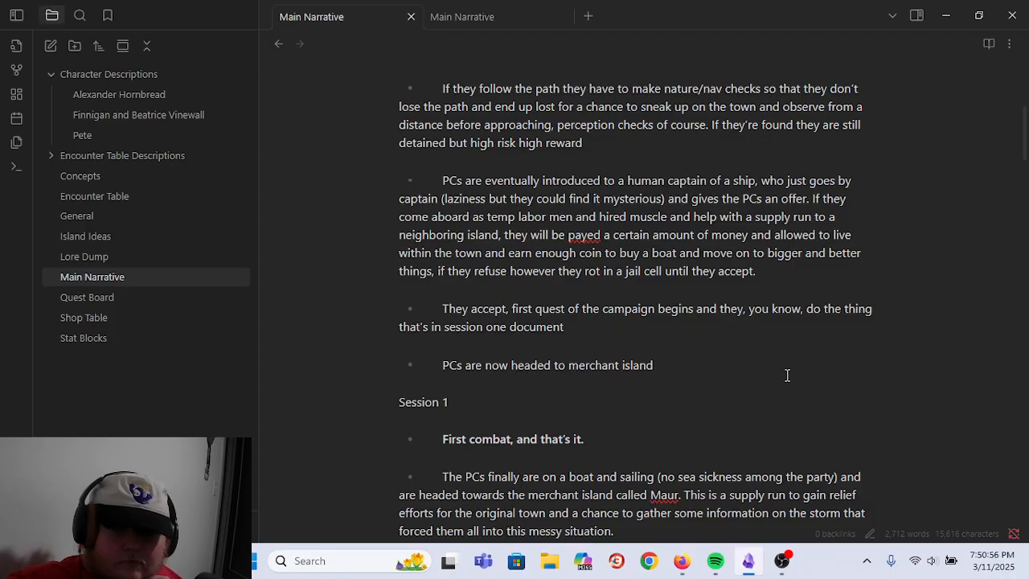
scroll(787, 375, "up", 5)
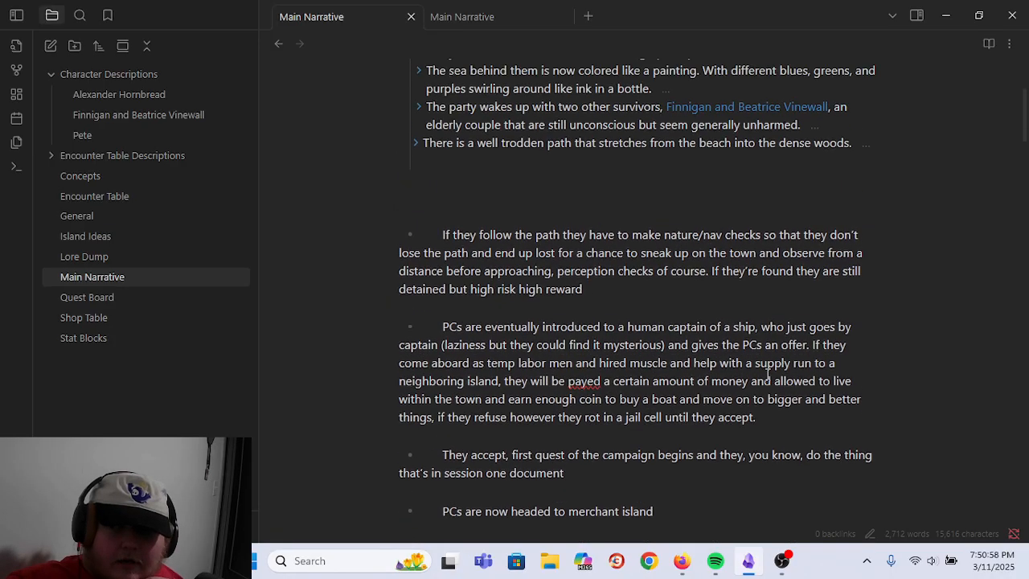
left_click_drag(598, 357, 378, 287)
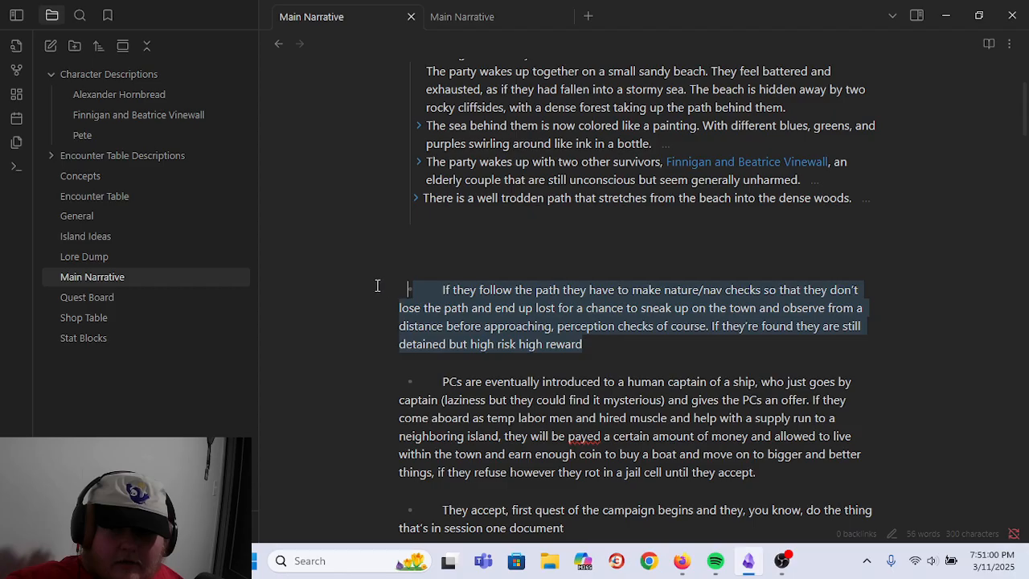
key("BackSpace")
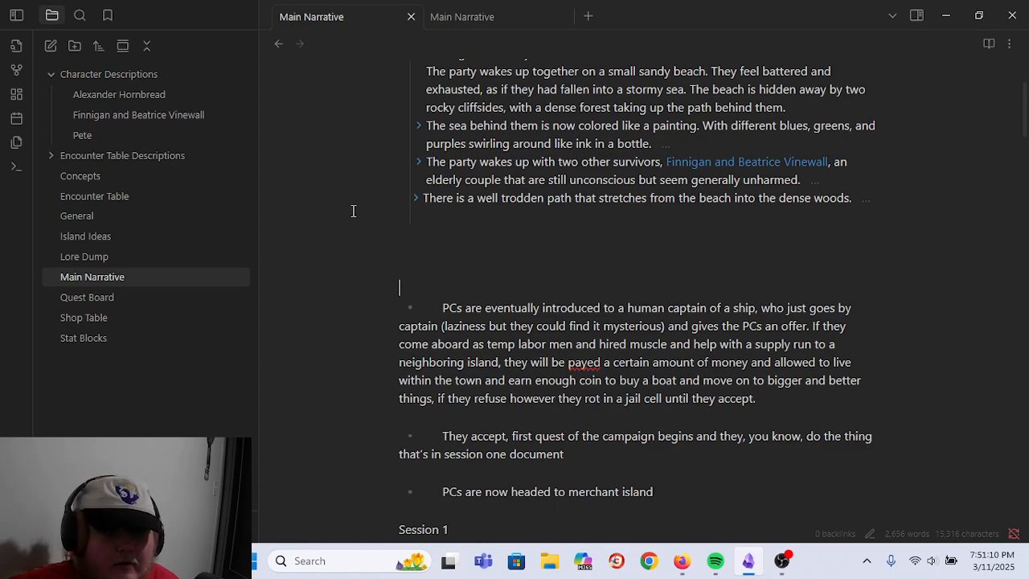
- Collapse "The meeting of the Party" section in the Main Narrative note
scroll(413, 230, "up", 3)
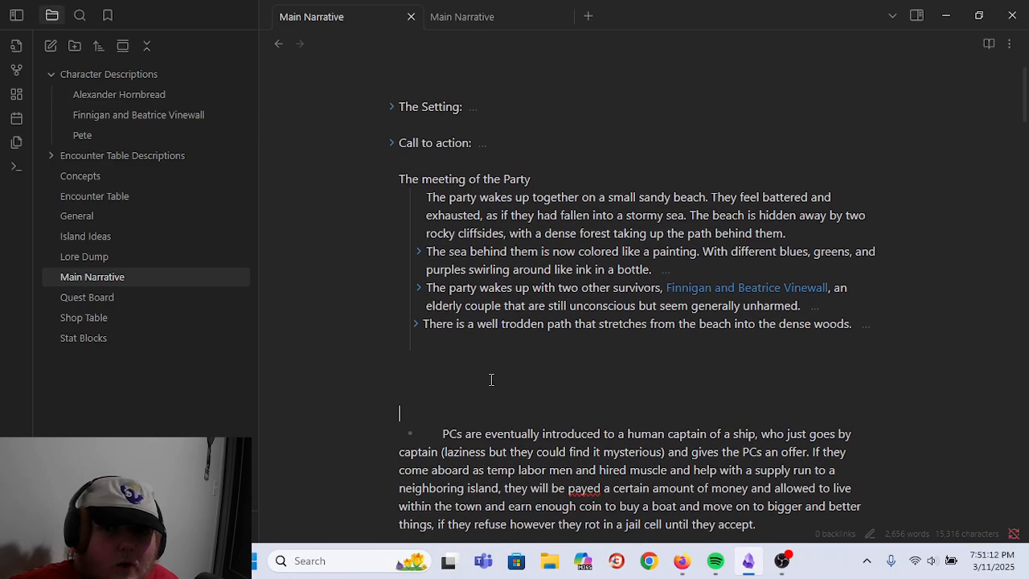
left_click(472, 350)
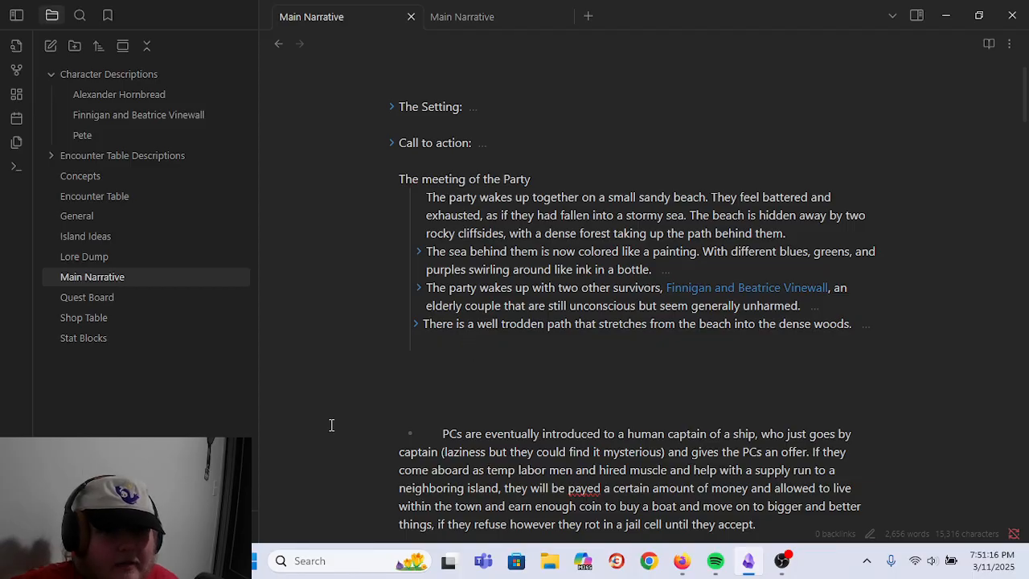
scroll(339, 407, "down", 2)
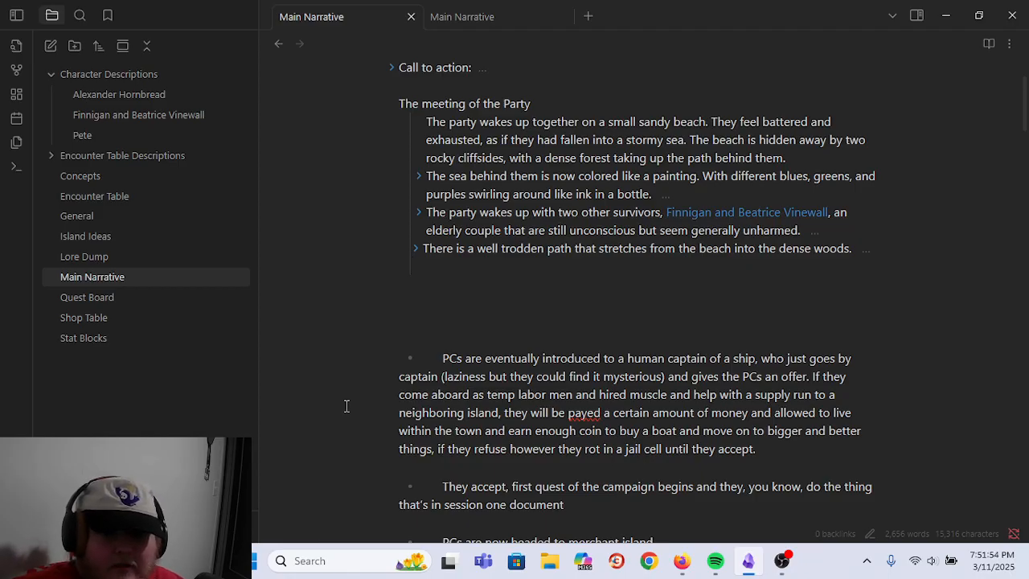
scroll(412, 361, "up", 2)
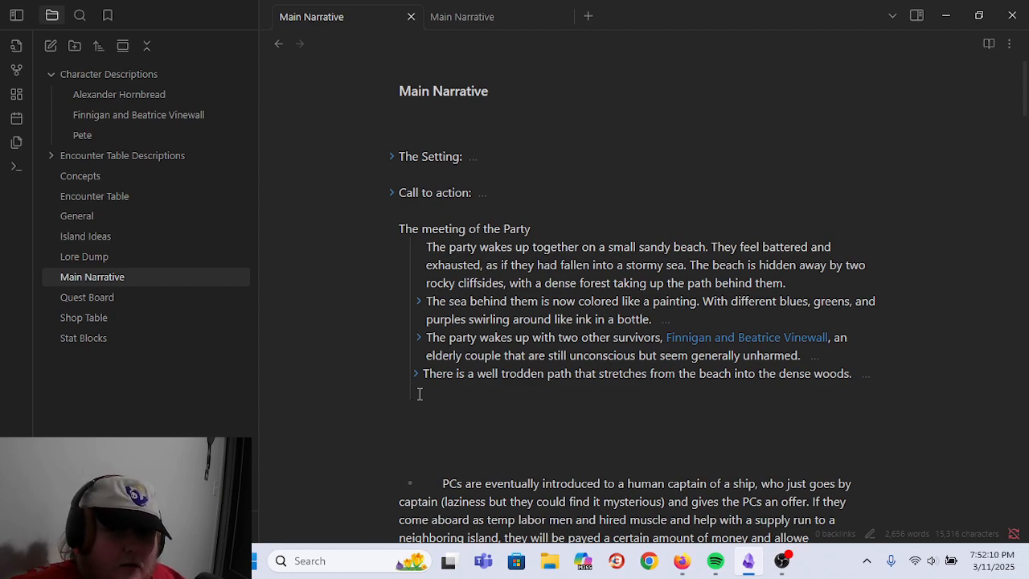
left_click(393, 230)
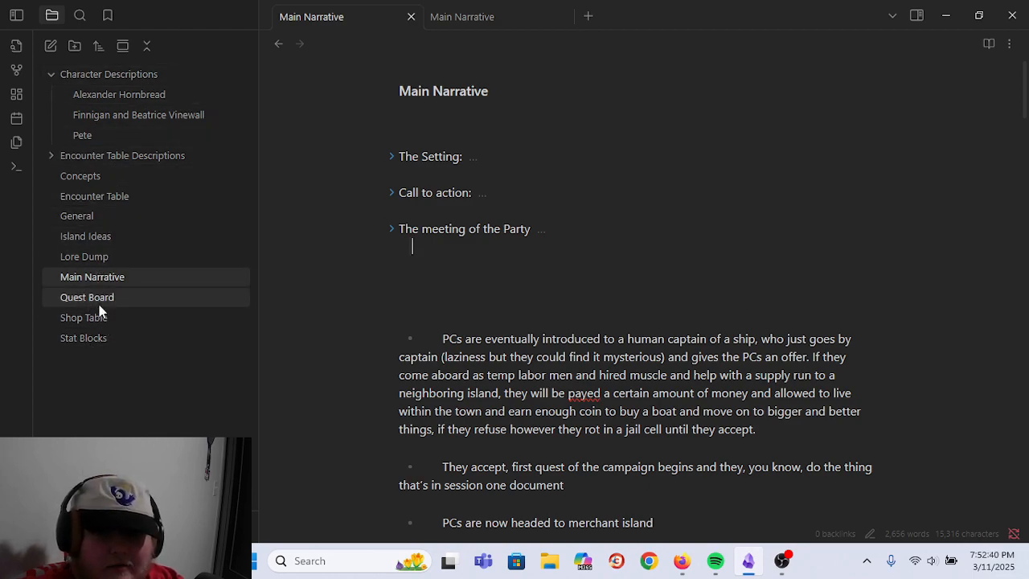
- Check the Younrej entry in the Island Ideas note, then return to the blank line below the Main Narrative outline
left_click(100, 238)
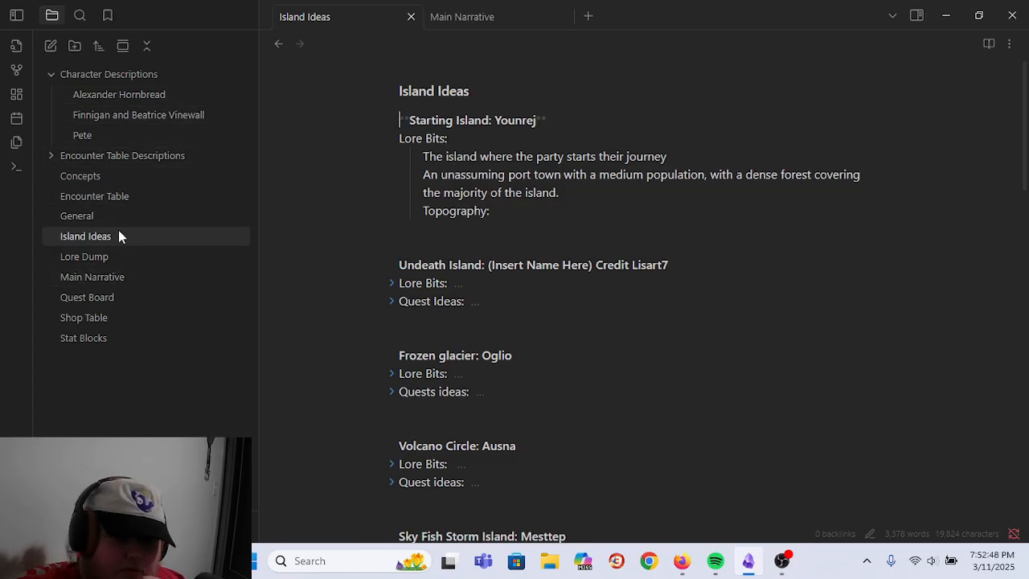
left_click(120, 276)
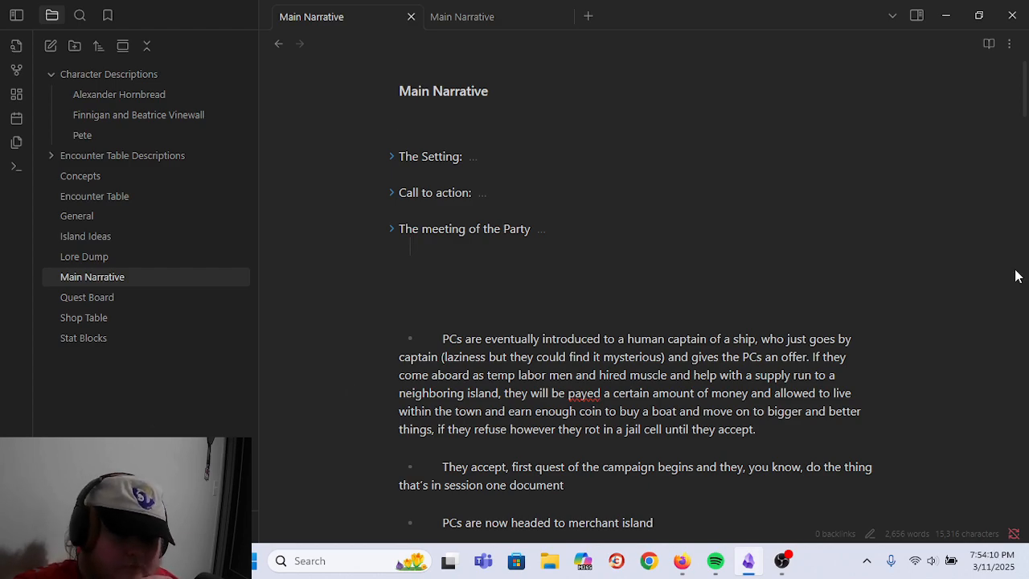
left_click(447, 285)
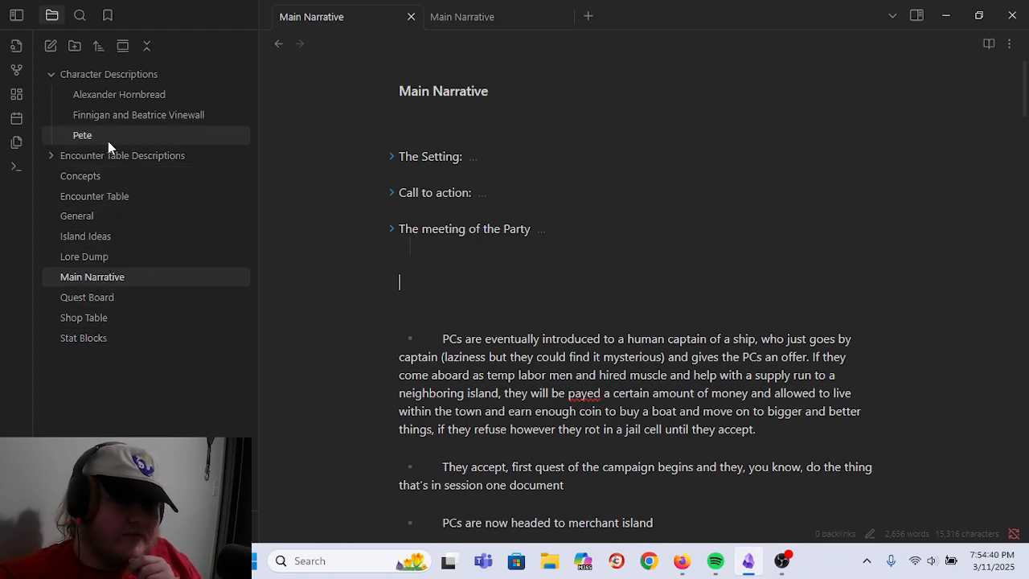
- Look over the Lore Bits of Refugee Island: Virsuve in the Island Ideas note and collapse its Lore Bits and Quest Ideas
left_click(118, 235)
scroll(813, 261, "down", 3)
left_click(950, 183)
left_click(951, 177)
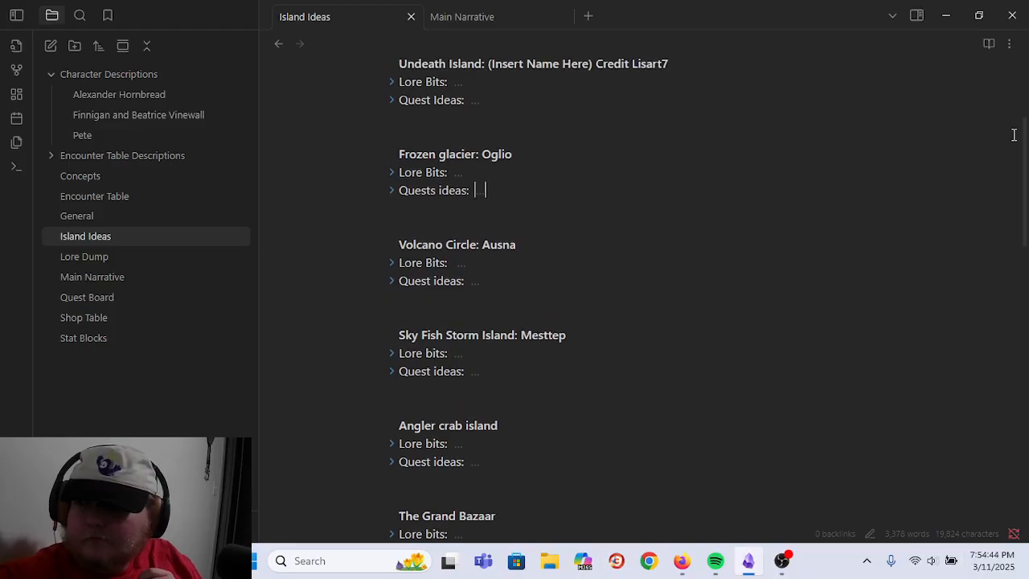
left_click_drag(1027, 147, 1027, 466)
scroll(666, 322, "up", 4)
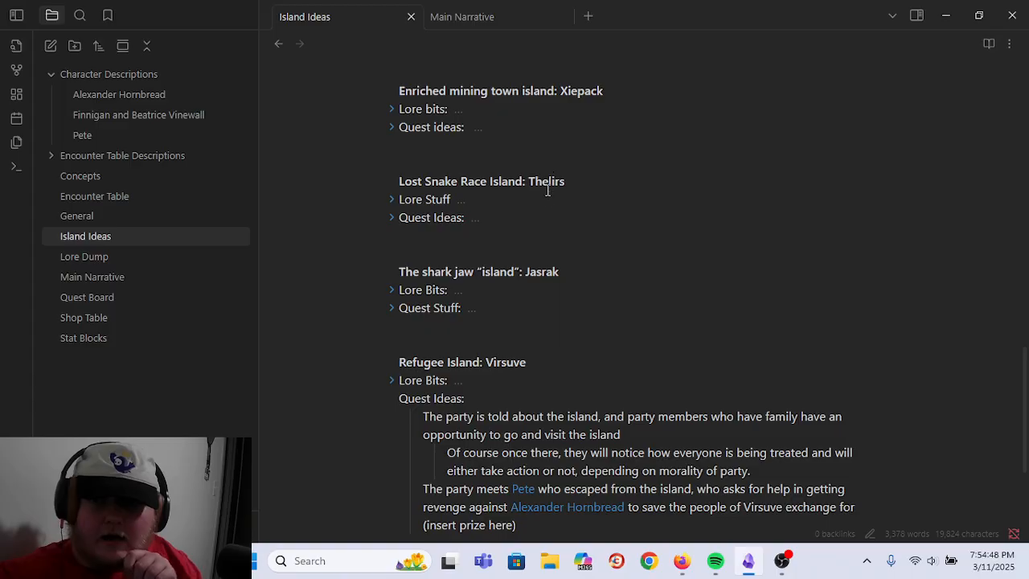
scroll(723, 301, "down", 3)
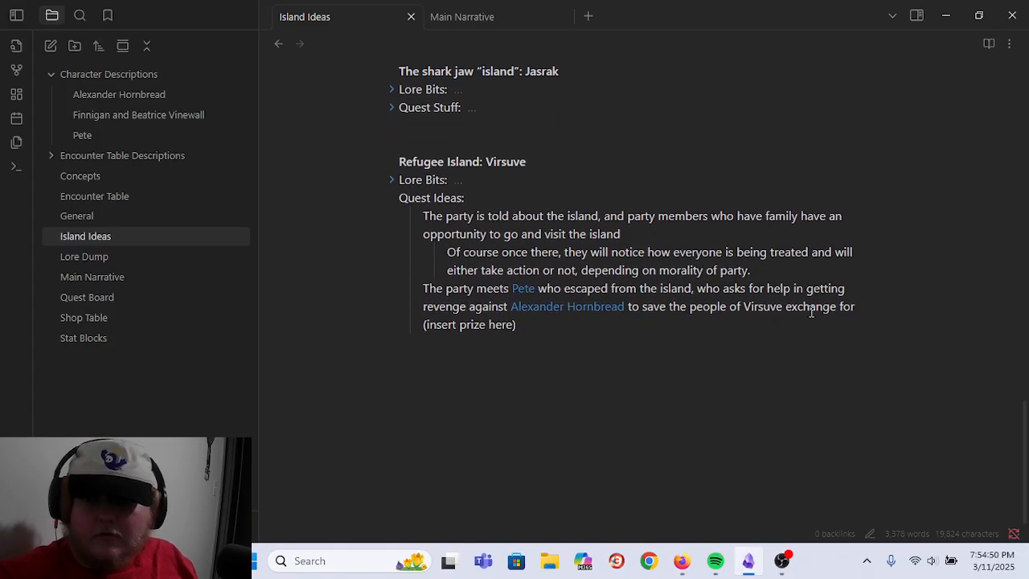
left_click(391, 179)
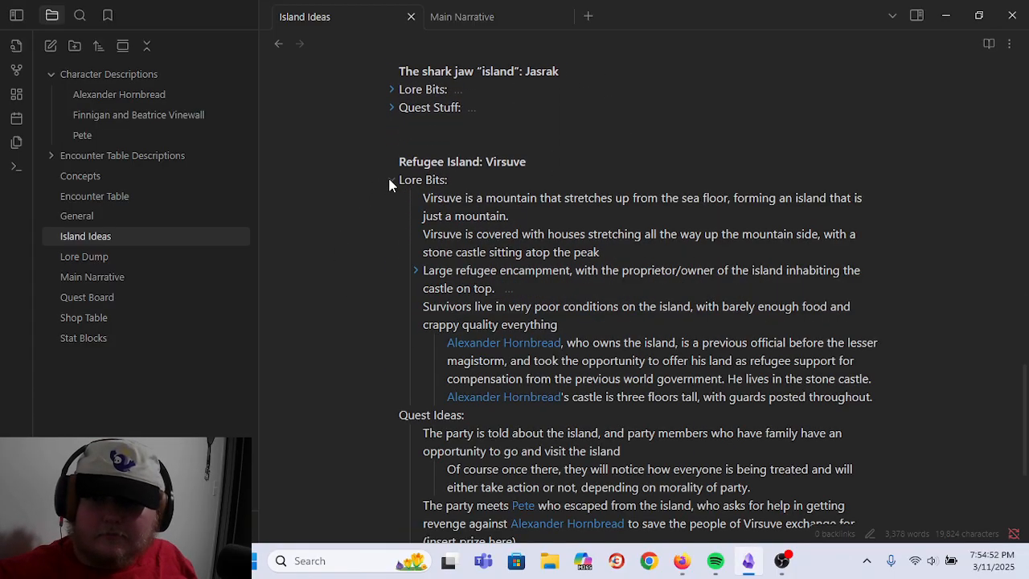
scroll(389, 185, "down", 2)
scroll(389, 177, "up", 1)
left_click(393, 155)
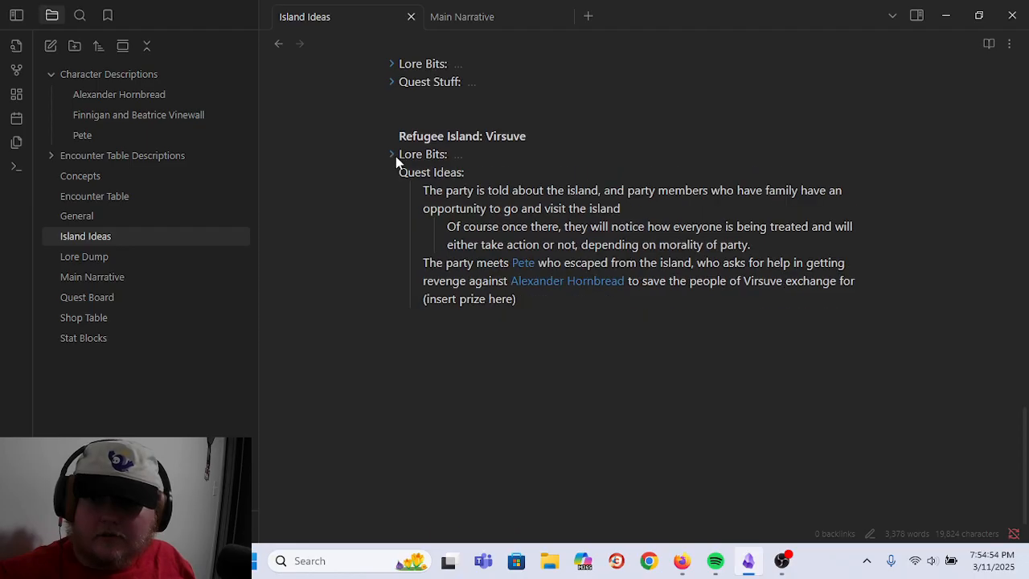
left_click(393, 173)
scroll(482, 184, "up", 2)
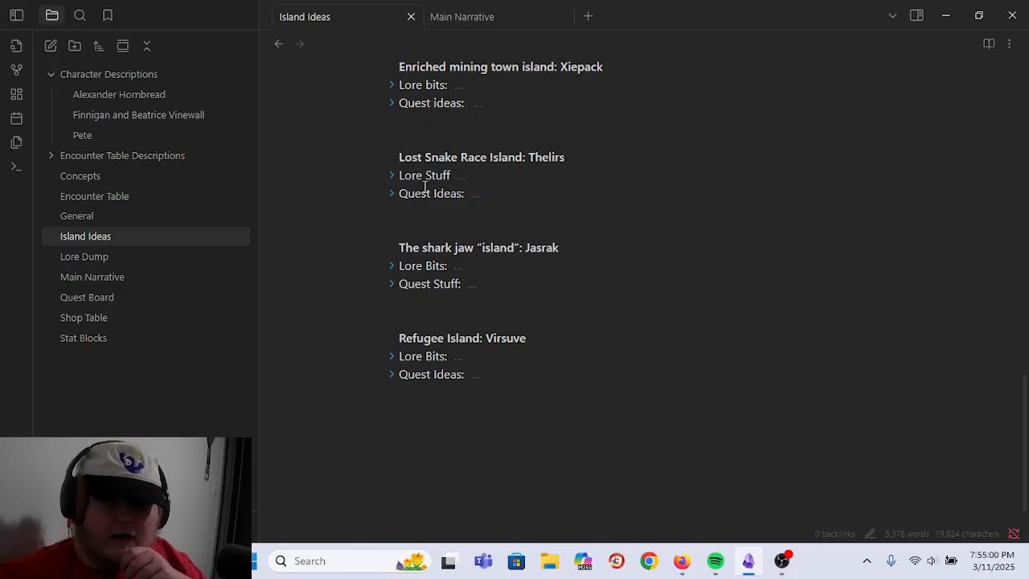
- Expand the Lore Stuff of Lost Snake Race Island: Thelirs, skim it through to its end and collapse it
scroll(425, 186, "up", 1)
scroll(426, 186, "up", 1)
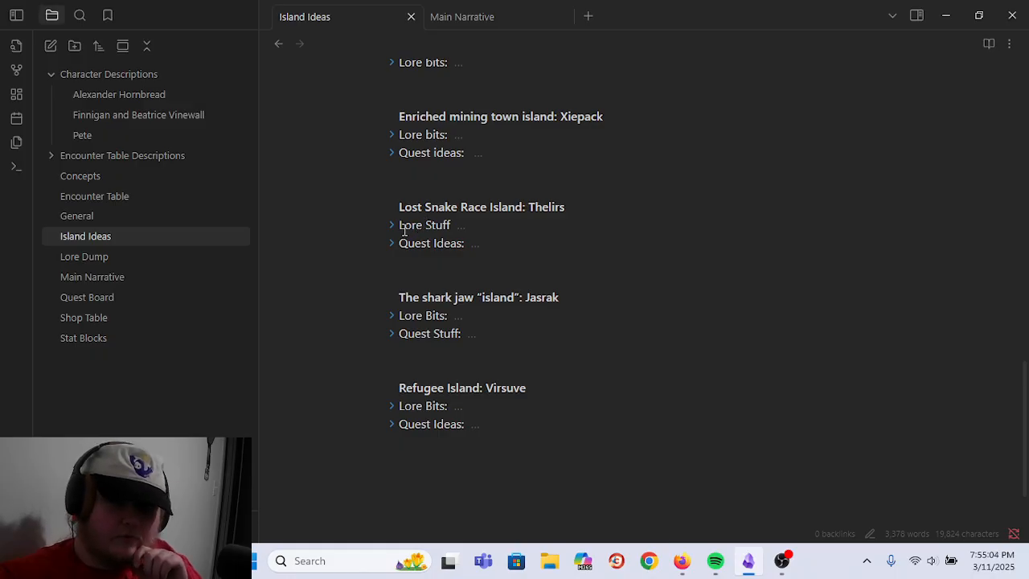
left_click(392, 227)
scroll(386, 257, "down", 15)
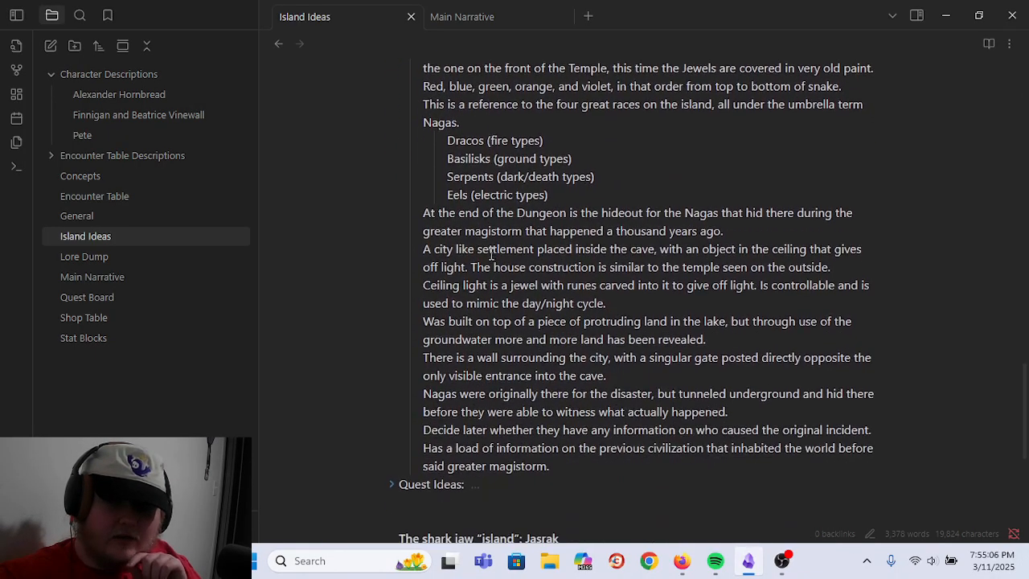
scroll(378, 281, "up", 10)
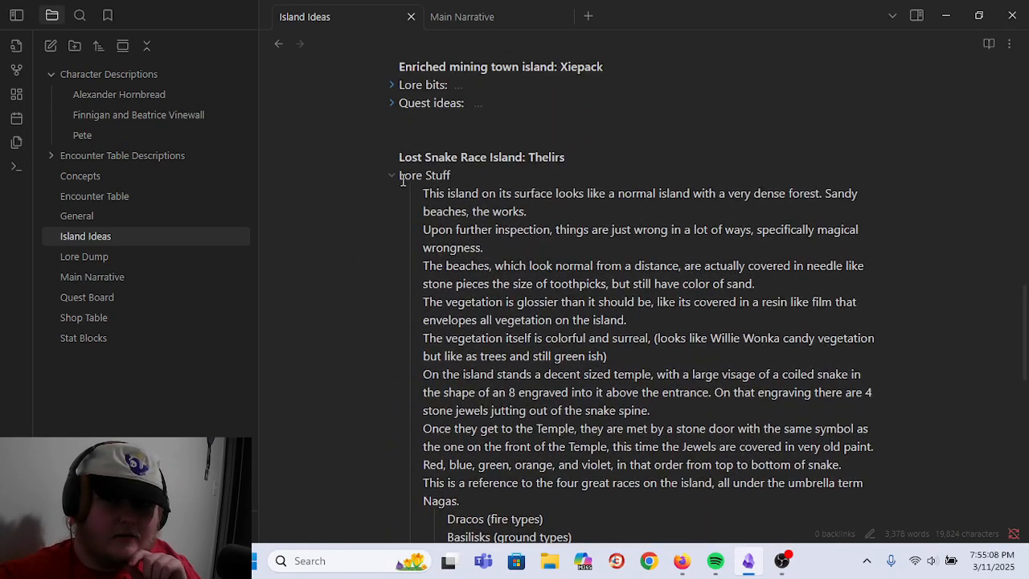
left_click(390, 175)
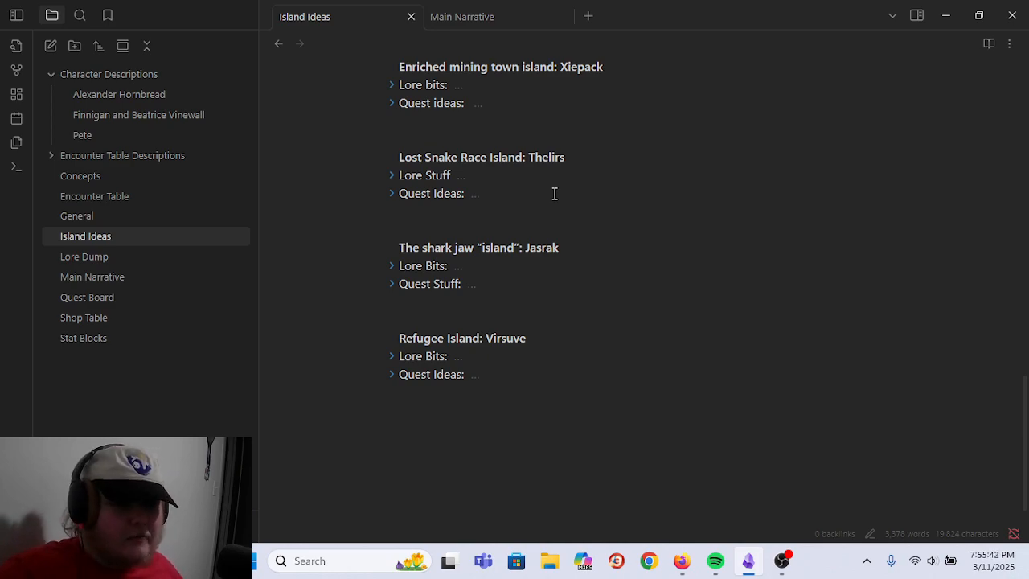
- Read the Lore Bits of the shark jaw "island" Jasrak and fold them away again
left_click(391, 266)
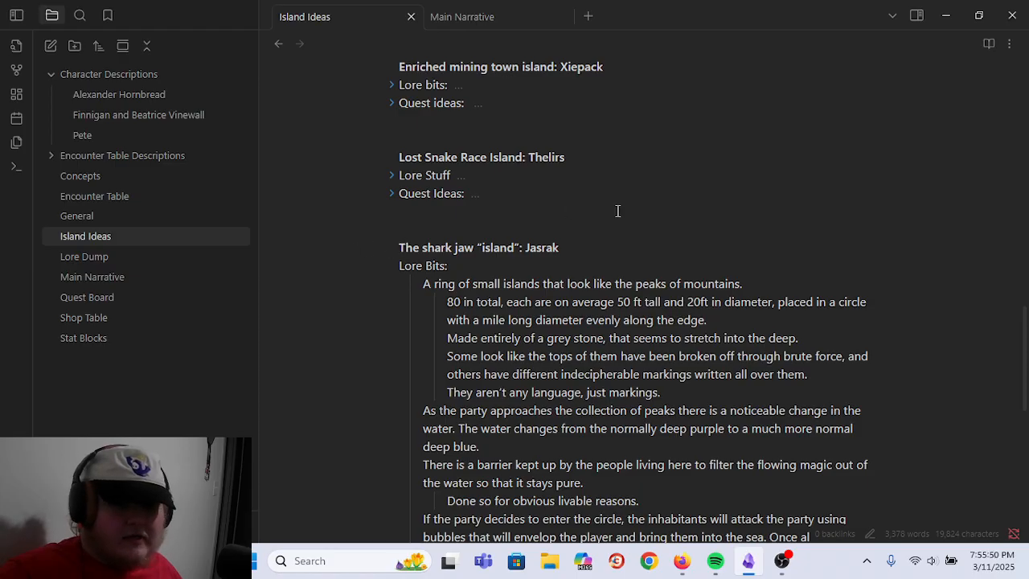
scroll(492, 233, "down", 2)
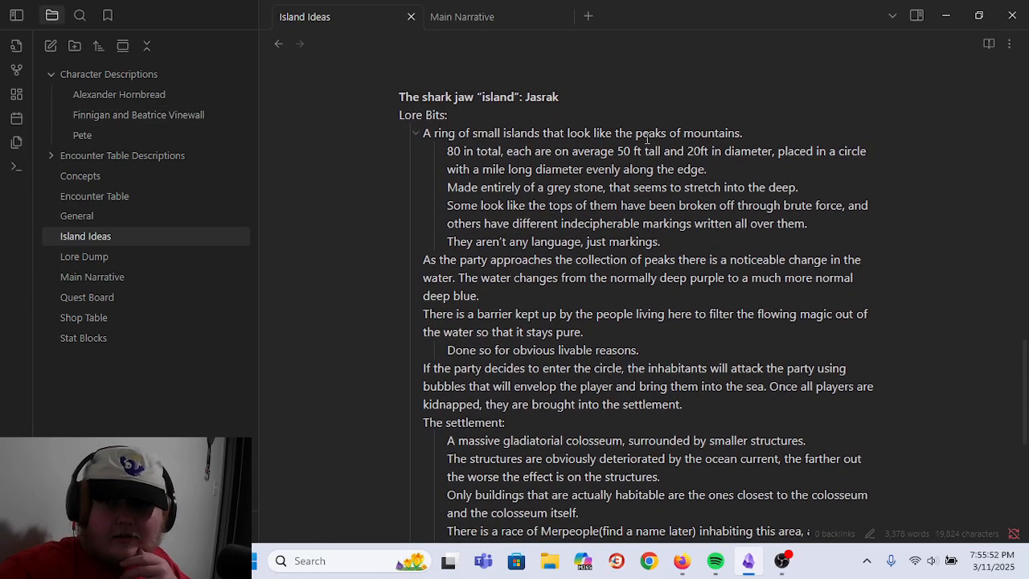
scroll(386, 129, "up", 1)
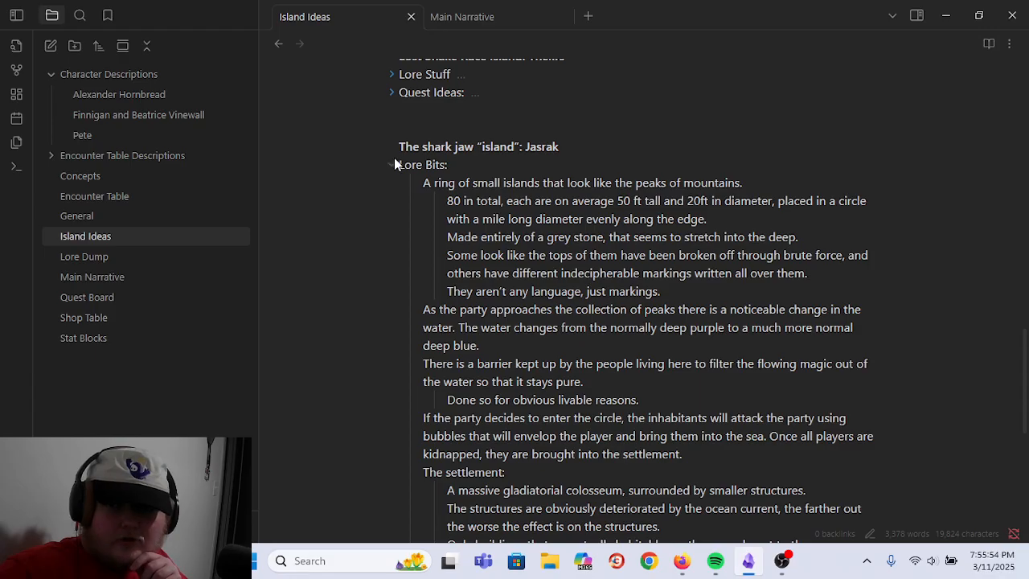
left_click(394, 160)
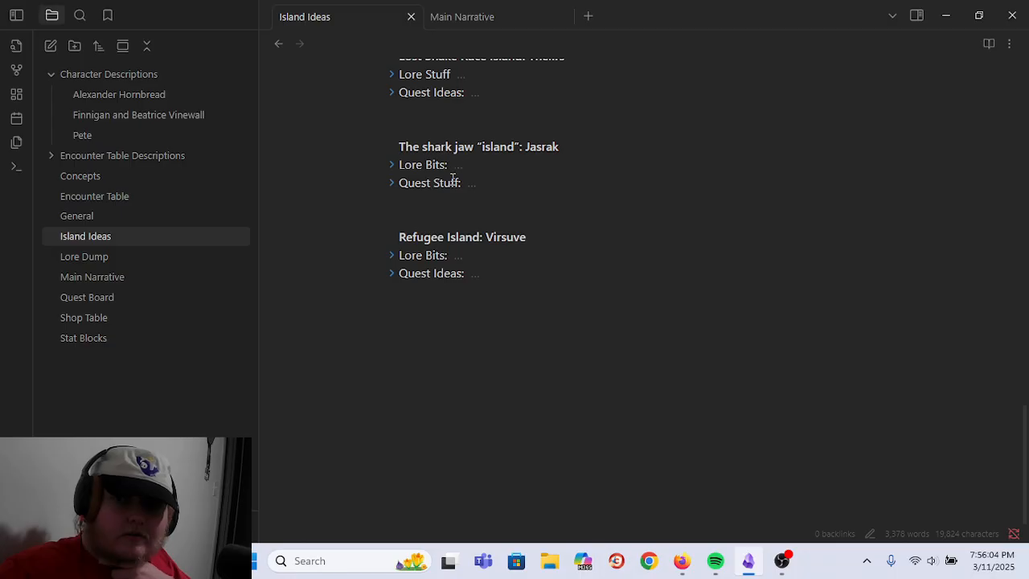
scroll(539, 170, "up", 1)
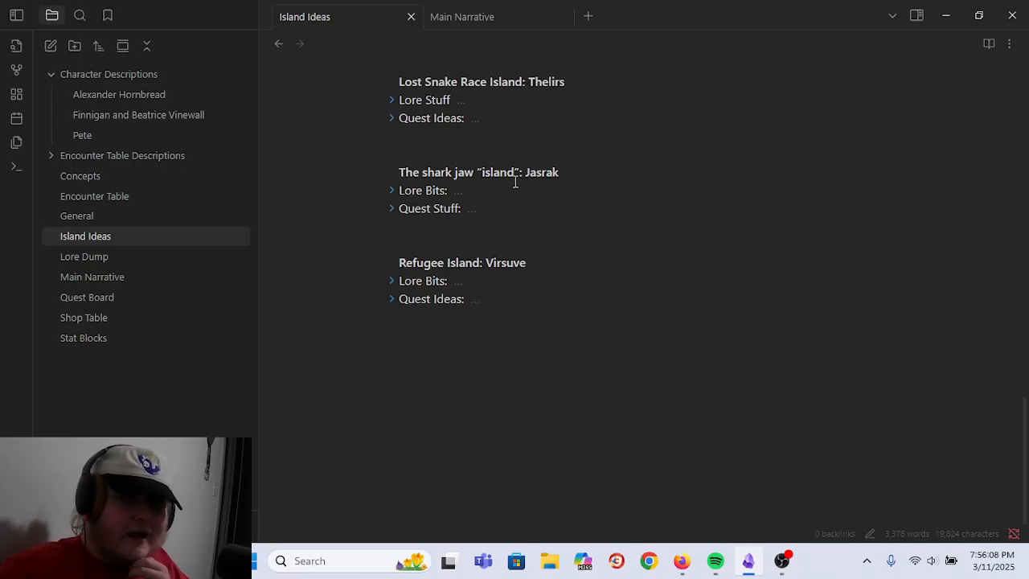
left_click(393, 191)
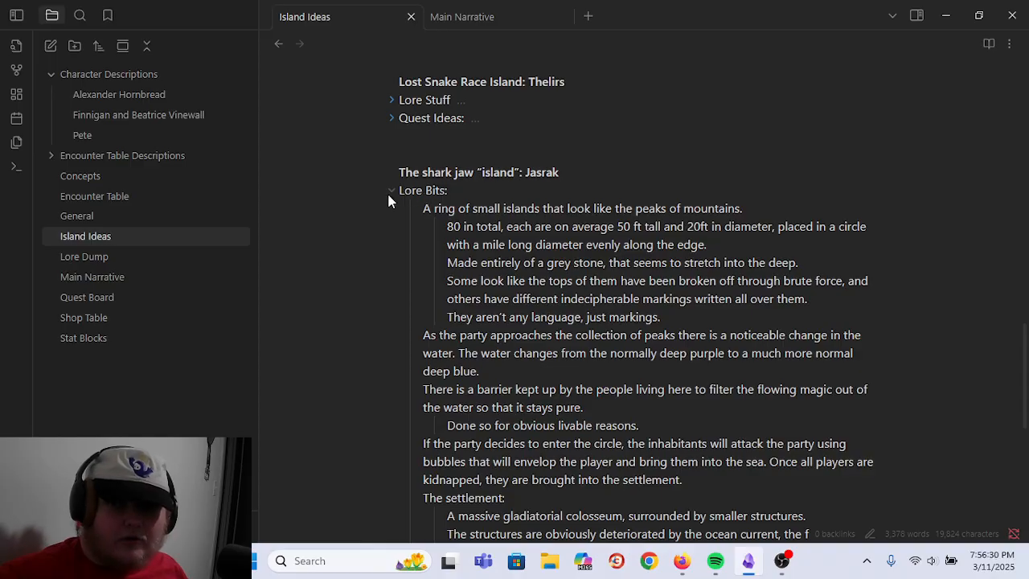
left_click(389, 192)
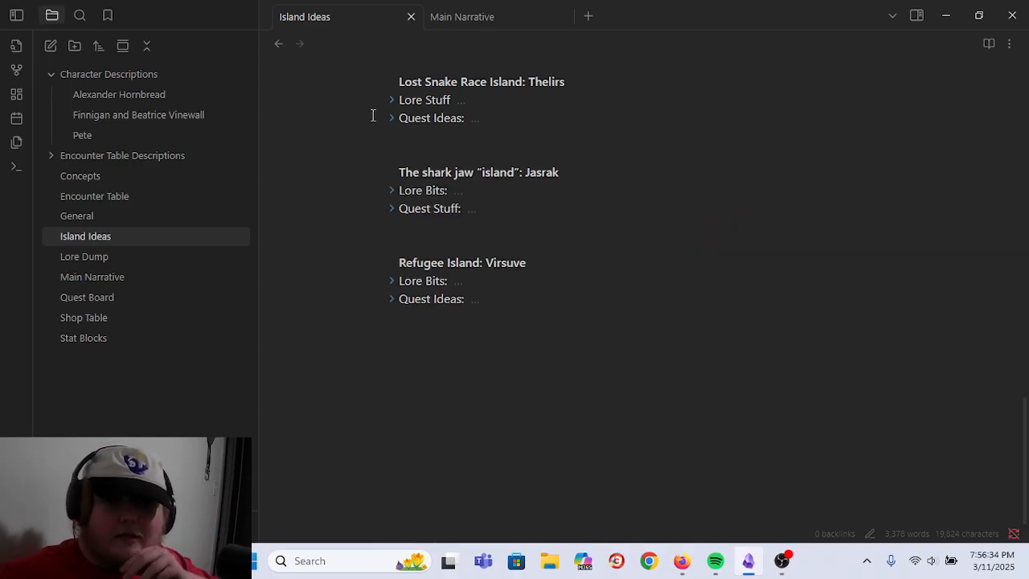
- Reread the Lore Stuff of Thelirs, from the island's surface to the Naga city, and collapse it
scroll(372, 115, "up", 1)
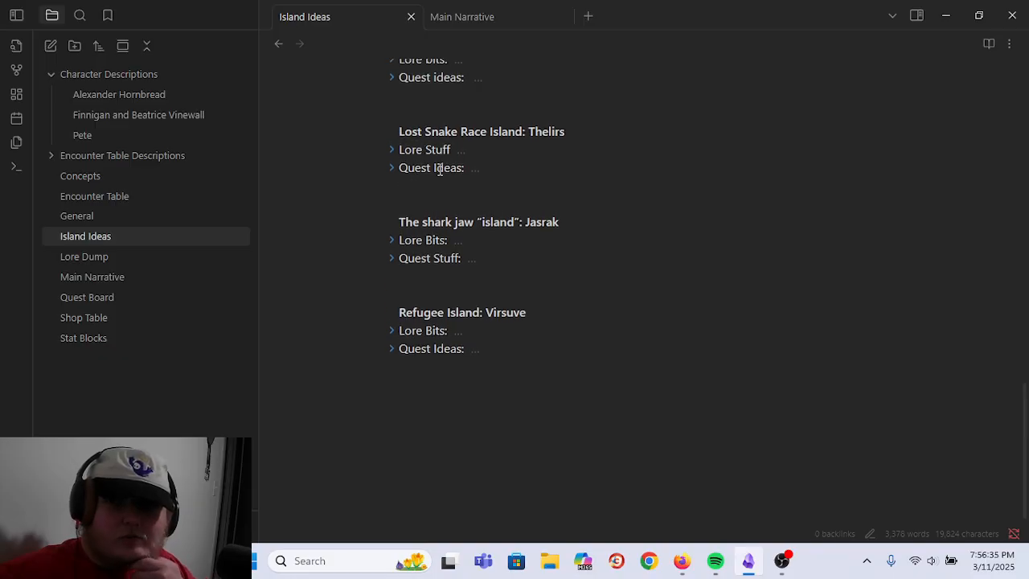
left_click(393, 154)
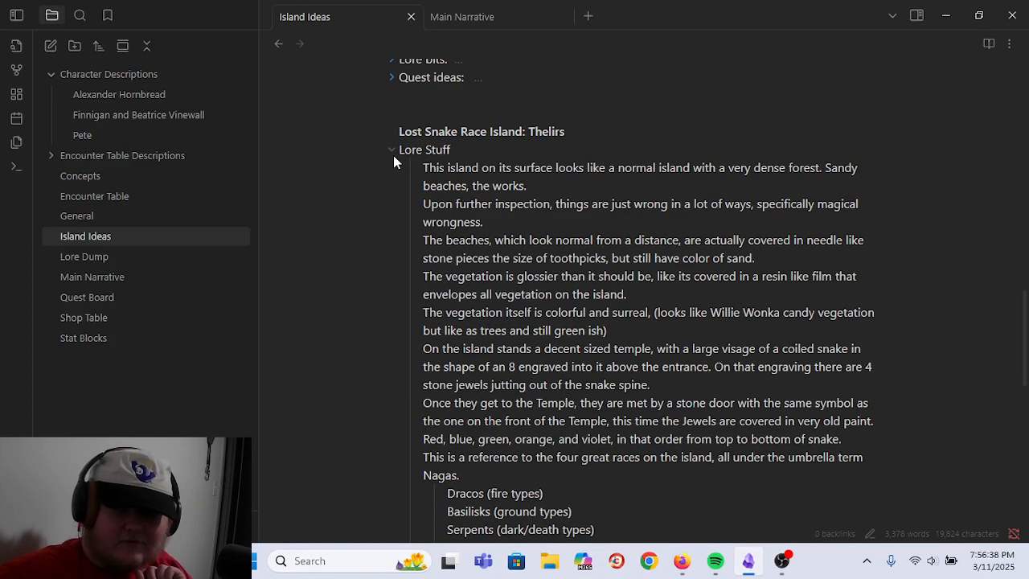
scroll(614, 347, "down", 2)
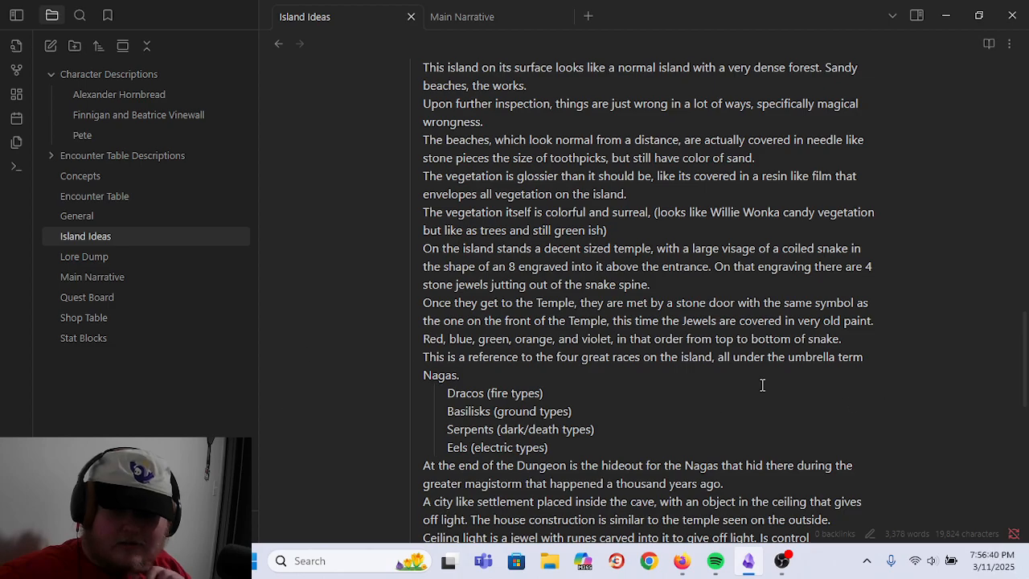
scroll(876, 377, "down", 4)
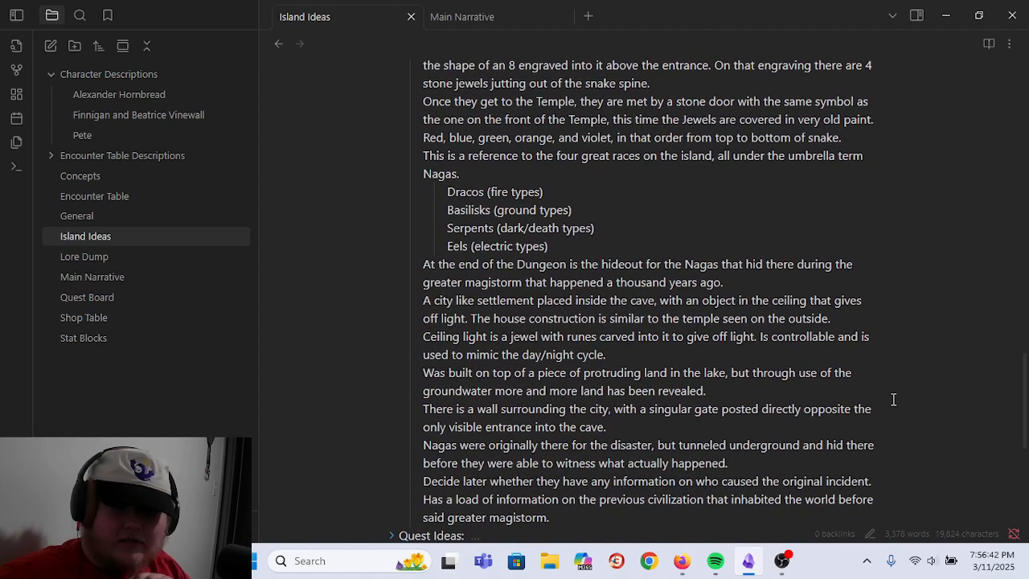
scroll(895, 409, "up", 8)
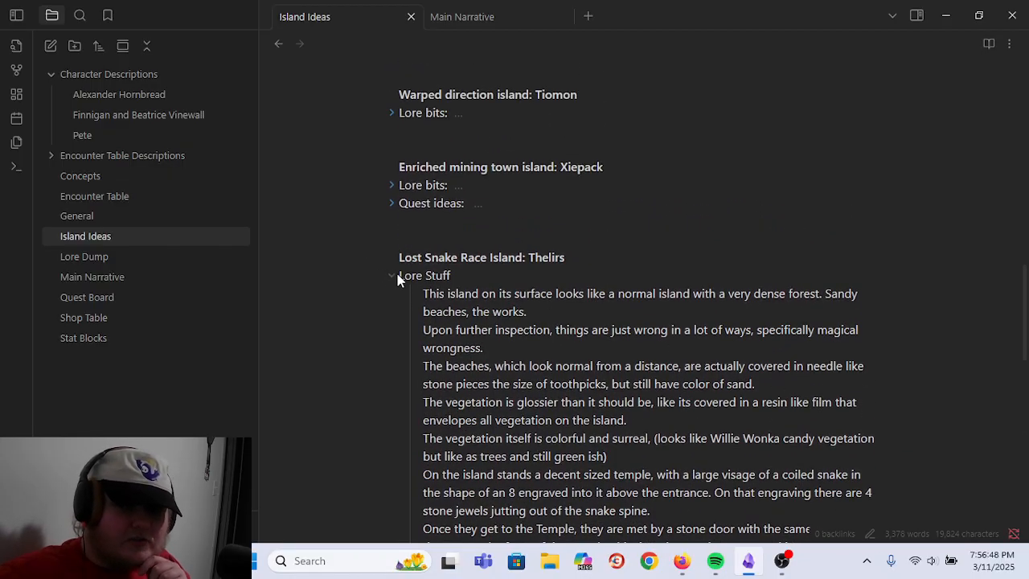
left_click(388, 277)
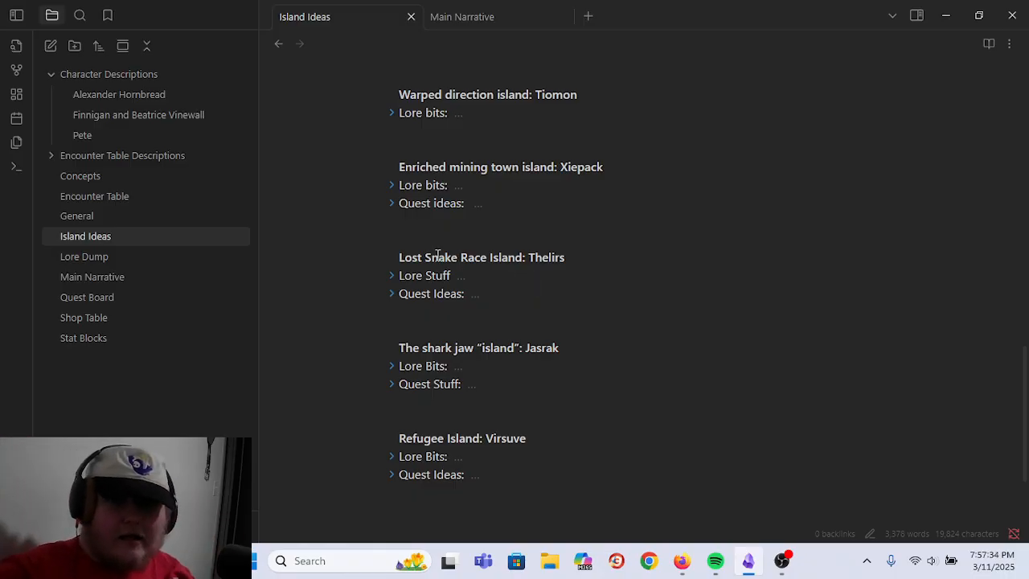
- Collapse the Character Descriptions folder in the vault's file list
left_click(52, 78)
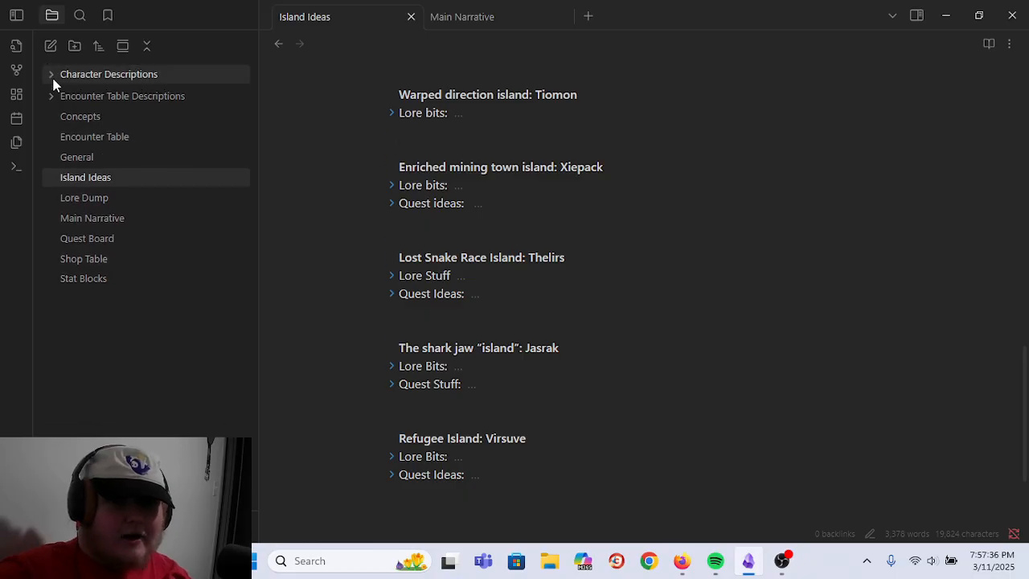
left_click(53, 79)
left_click(53, 80)
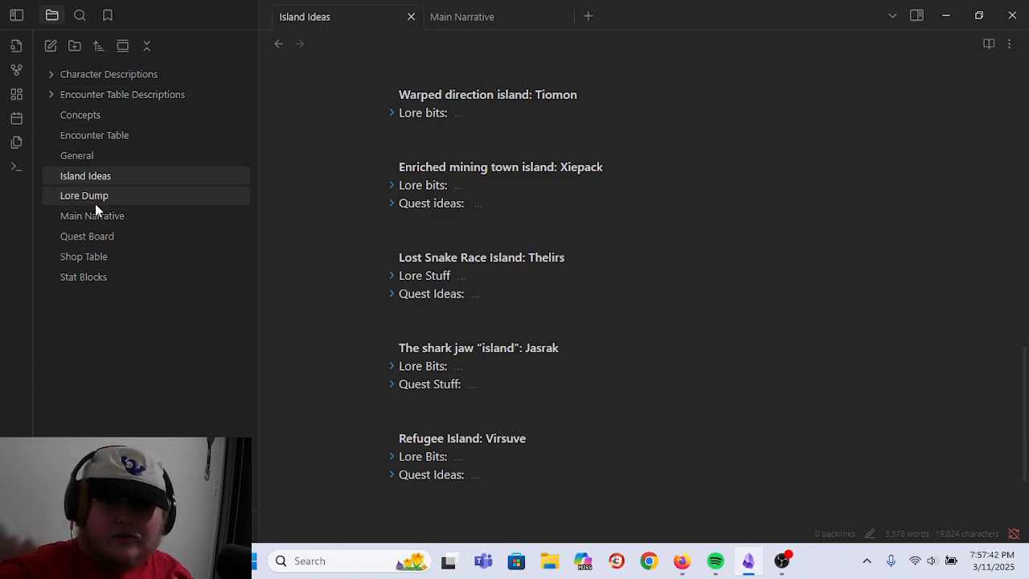
- Look back through the island list up to Starting Island: Younrej and select the Topography line in its Lore Bits
scroll(705, 328, "up", 3)
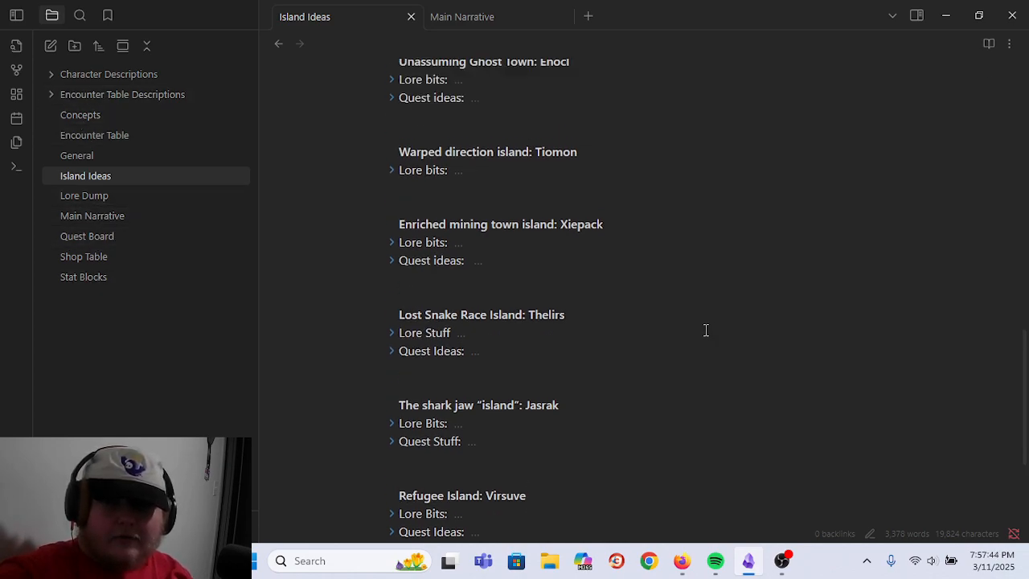
left_click_drag(278, 375, 331, 216)
left_click(488, 223)
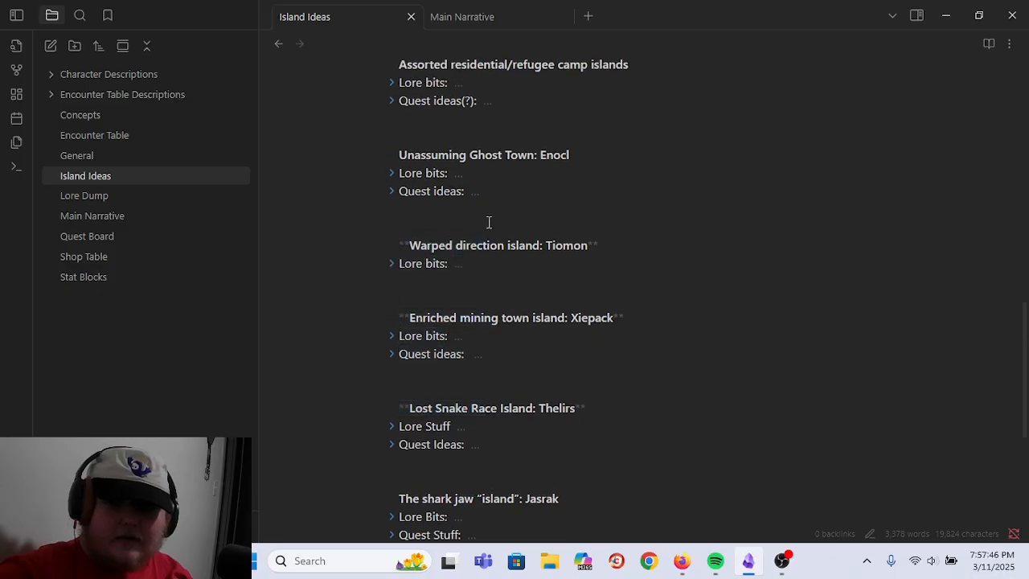
scroll(822, 332, "up", 8)
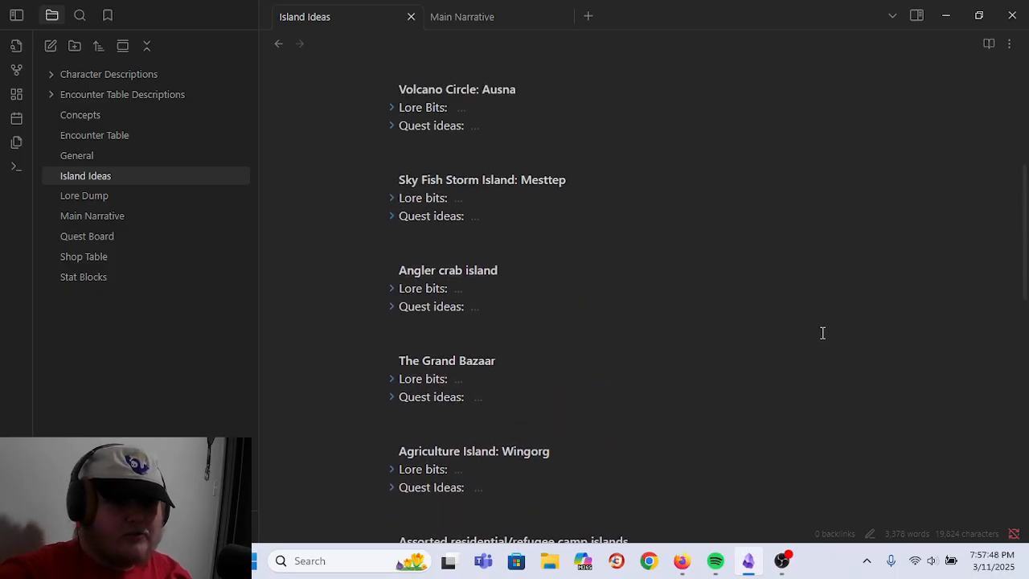
scroll(822, 333, "up", 5)
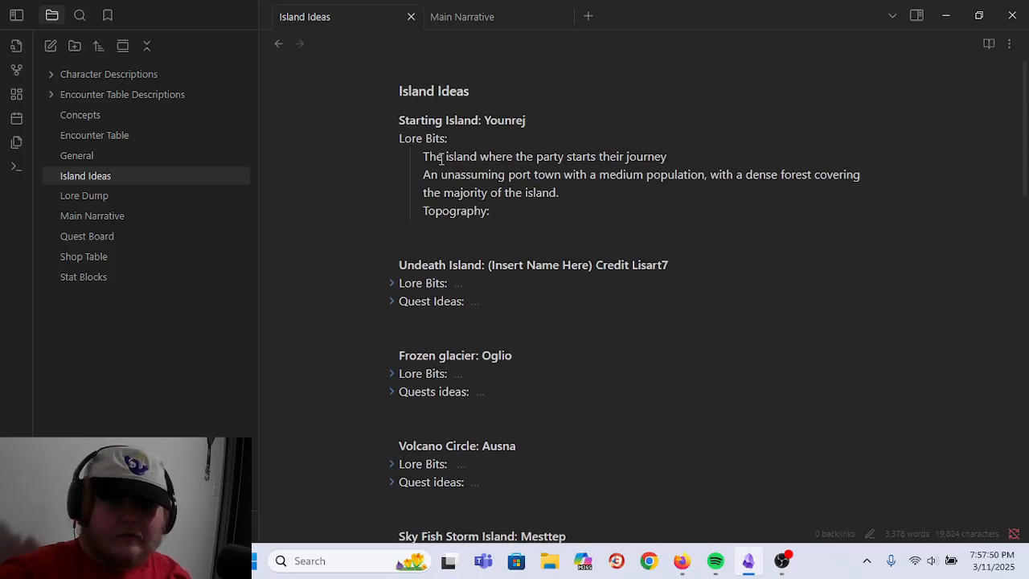
left_click(516, 214)
left_click_drag(490, 212, 422, 212)
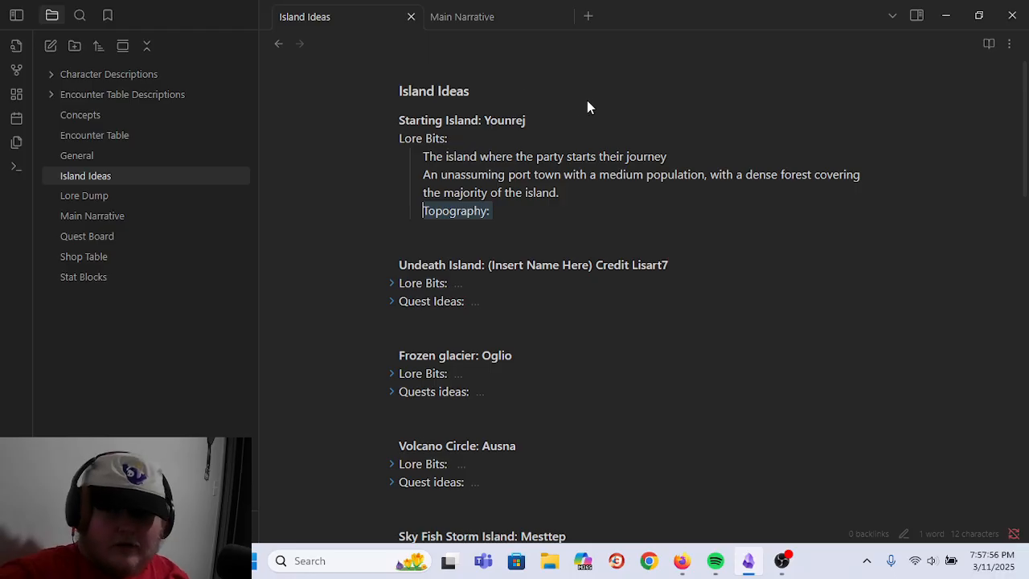
- Read the Lore bits of The Grand Bazaar and fold them away again
scroll(666, 307, "down", 8)
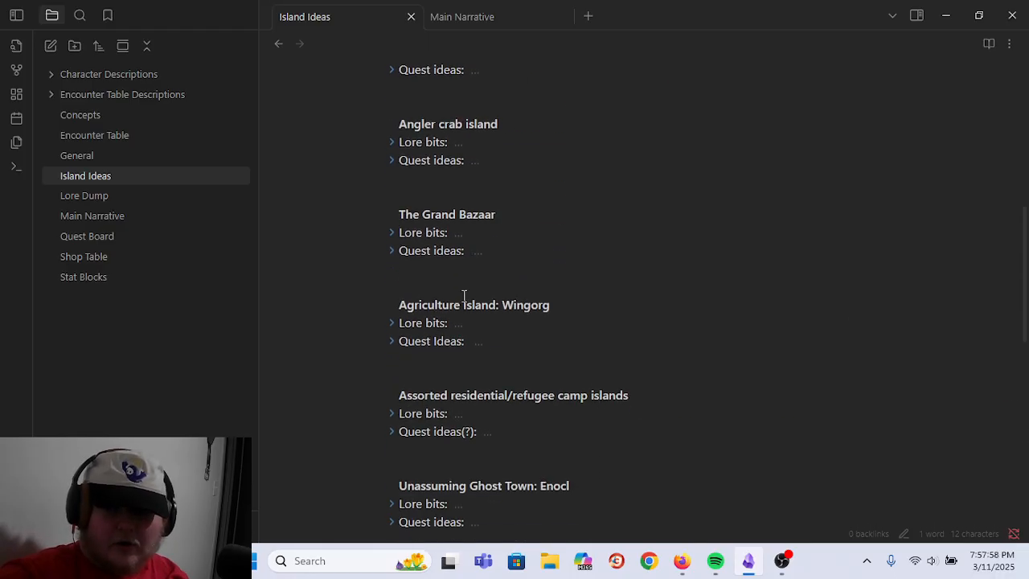
left_click(391, 233)
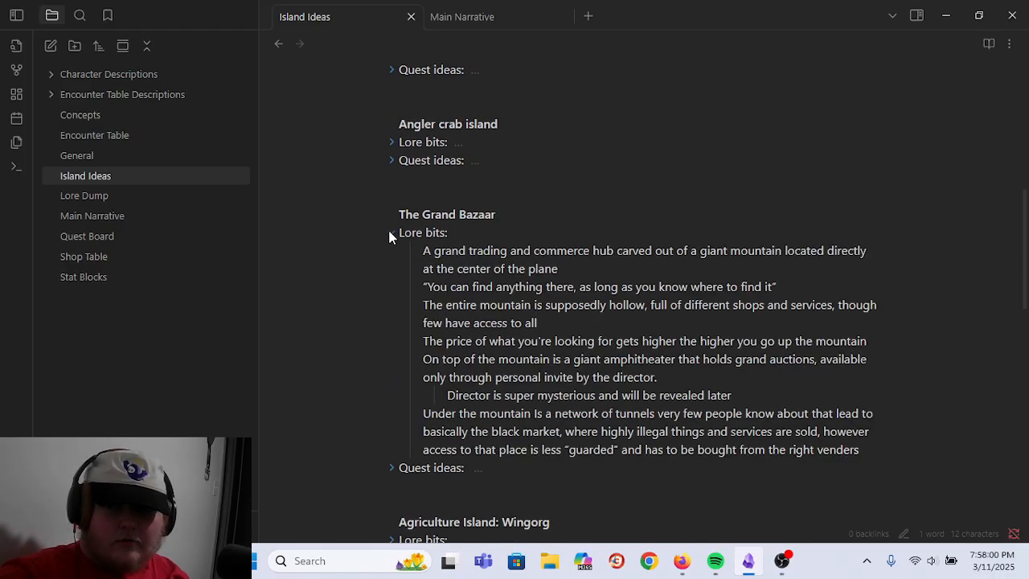
left_click(391, 234)
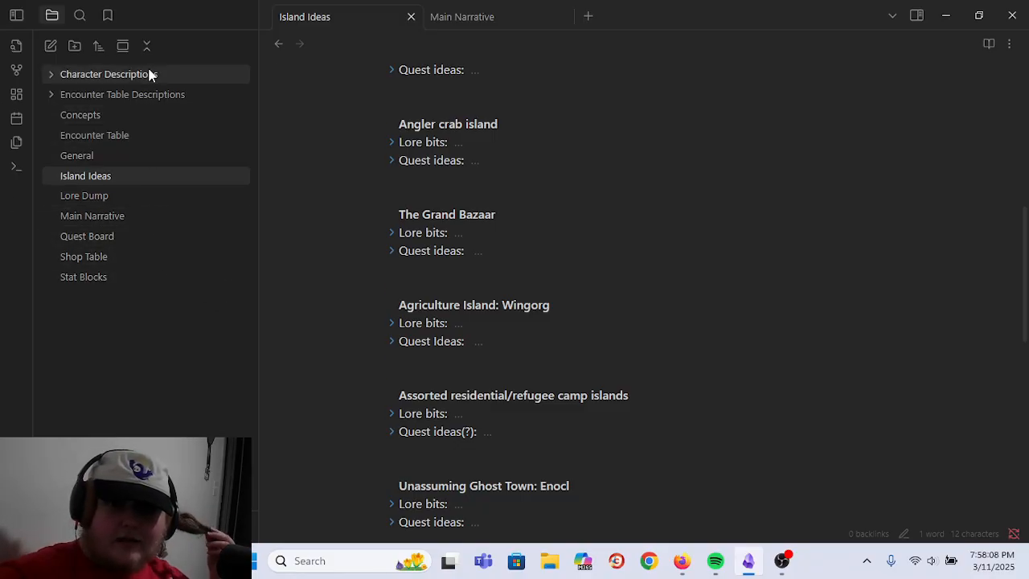
- Skim the collapsed island entries between Younrej and the ghost town Enocl
scroll(353, 177, "up", 2)
scroll(353, 177, "up", 5)
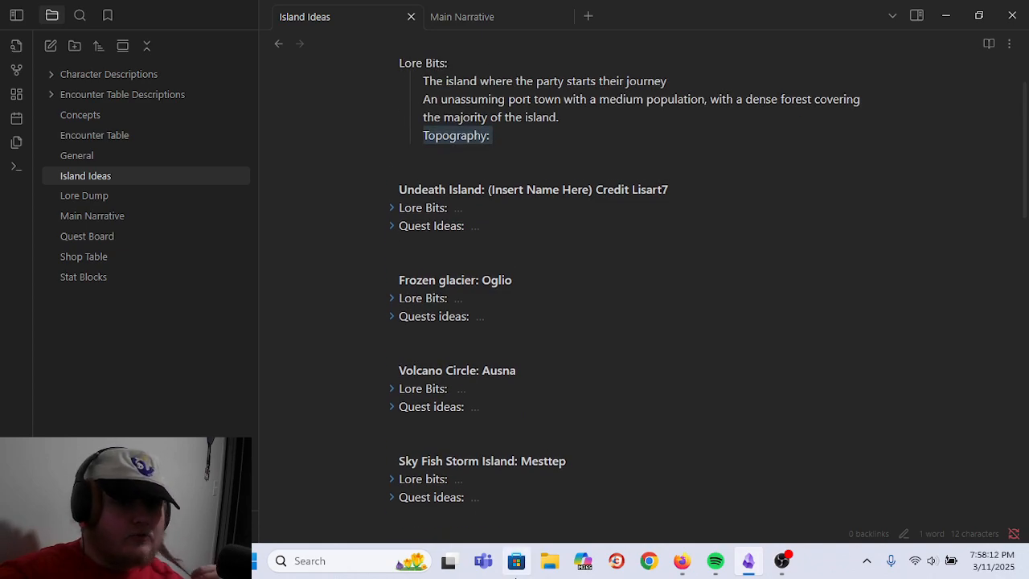
scroll(629, 343, "down", 5)
scroll(678, 294, "down", 3)
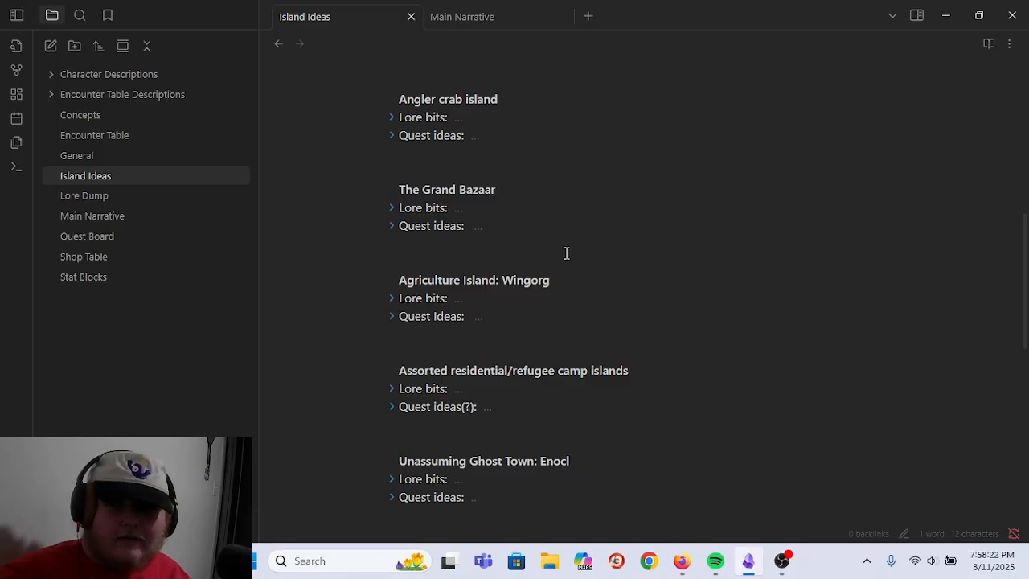
scroll(565, 254, "up", 4)
left_click_drag(400, 303, 415, 156)
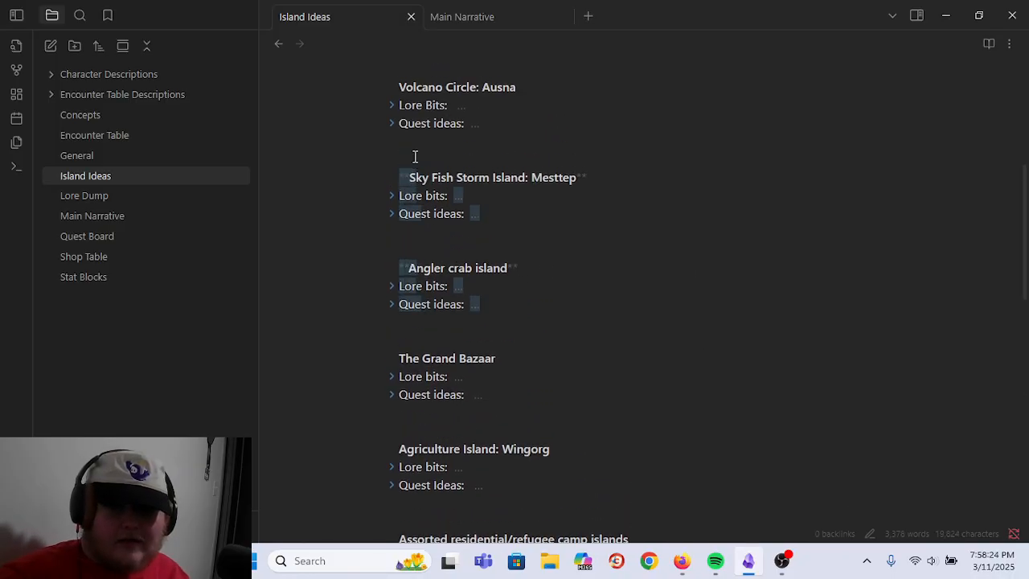
left_click(402, 256)
- Delete the "Topography:" text from the Lore Bits of Starting Island: Younrej
scroll(404, 256, "up", 5)
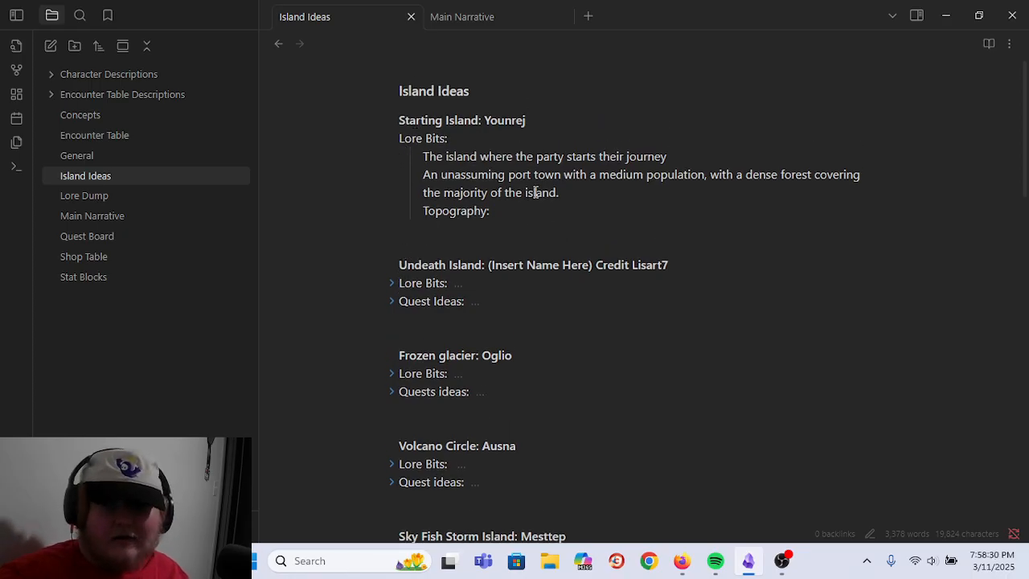
left_click_drag(498, 211, 328, 207)
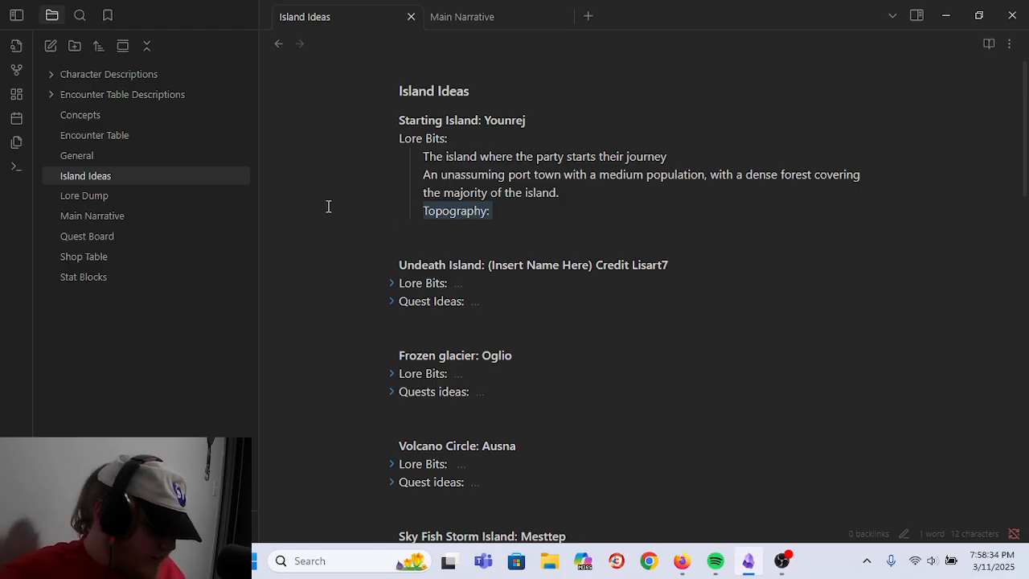
key("BackSpace")
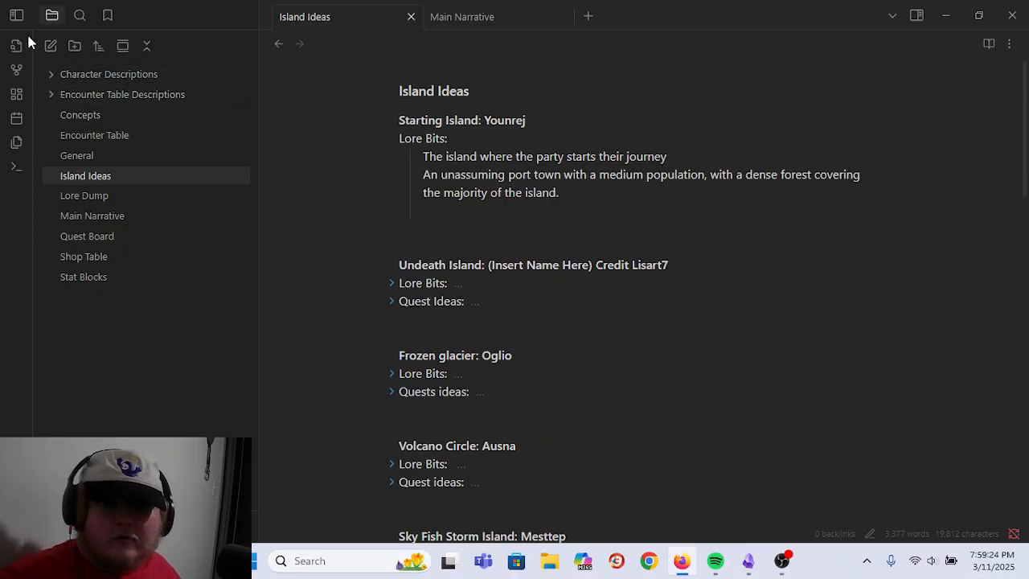
- Glance at the Lore Dump note, open Main Narrative and skim it through to the closing bullets on reworking the islands and plane
scroll(471, 335, "down", 15)
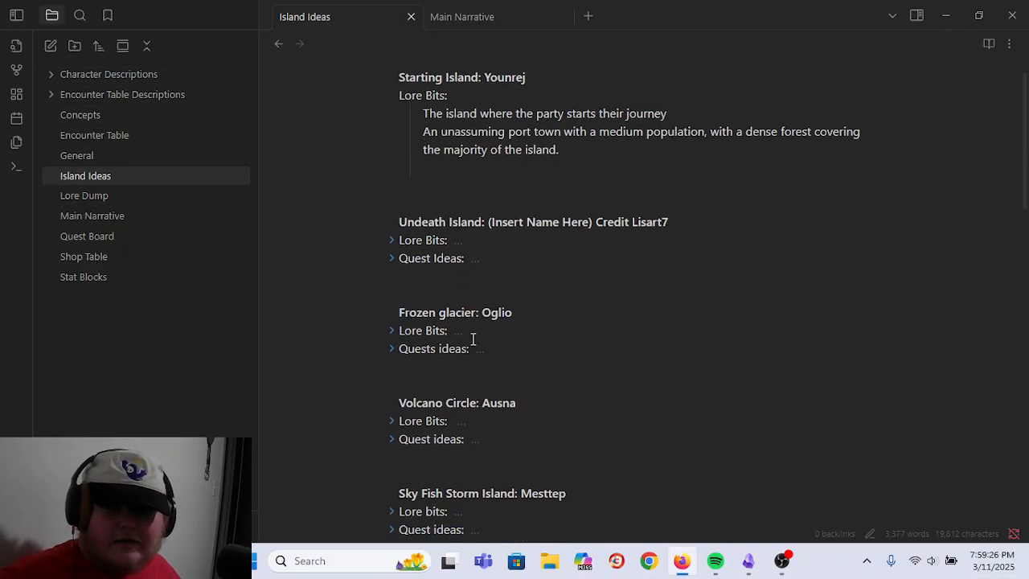
left_click(122, 199)
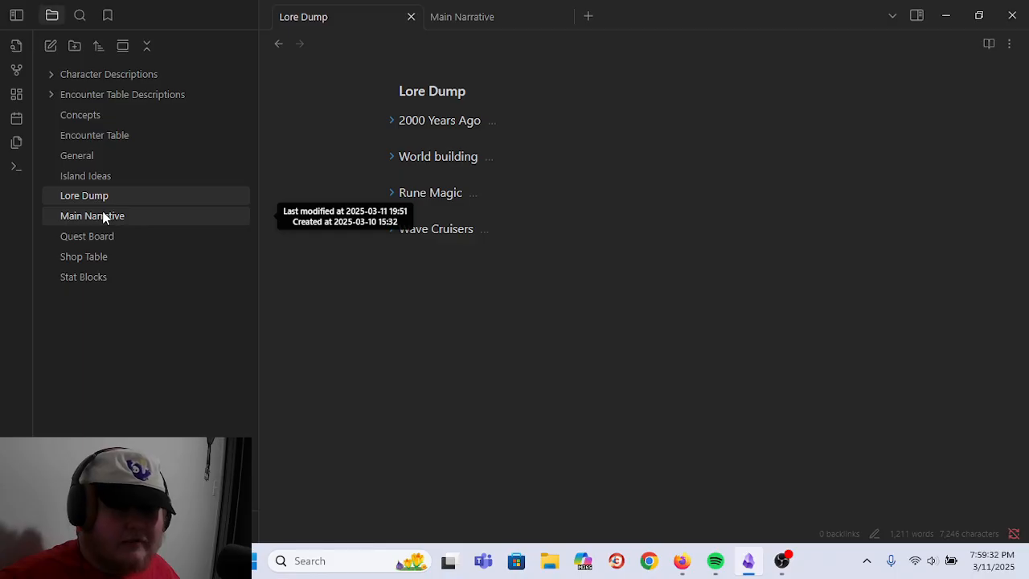
left_click(103, 216)
scroll(718, 407, "down", 20)
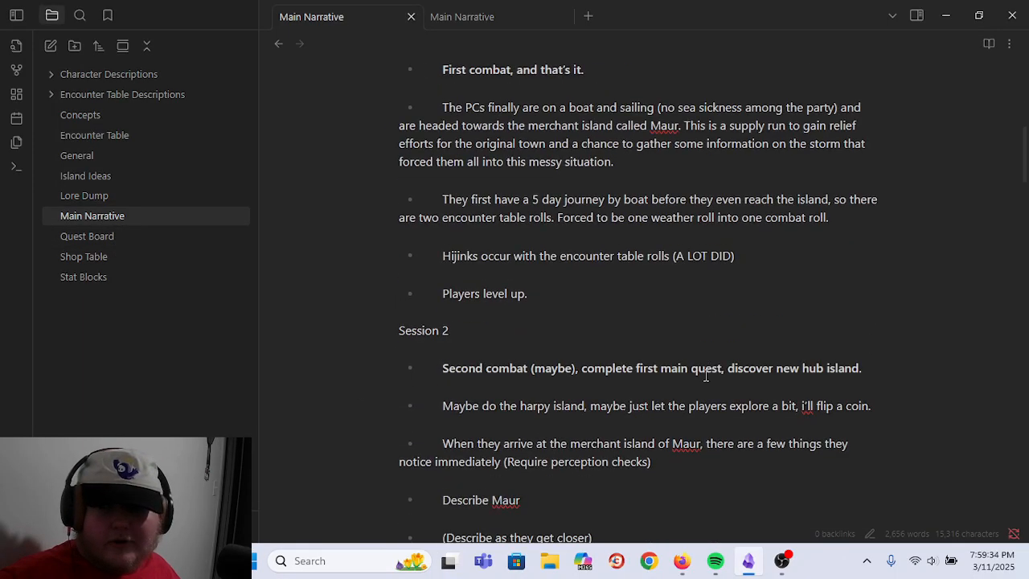
scroll(612, 342, "down", 20)
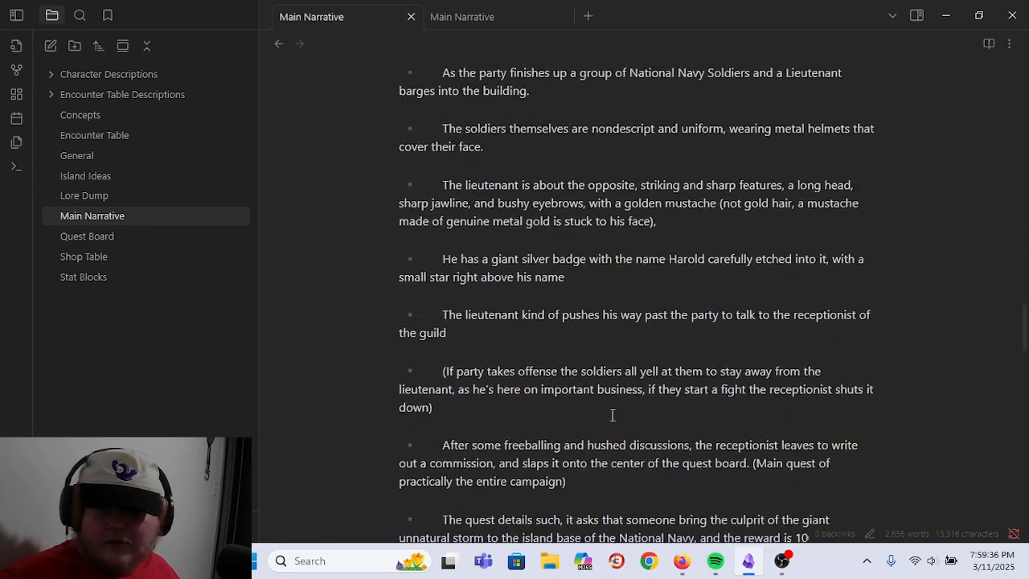
scroll(607, 405, "down", 20)
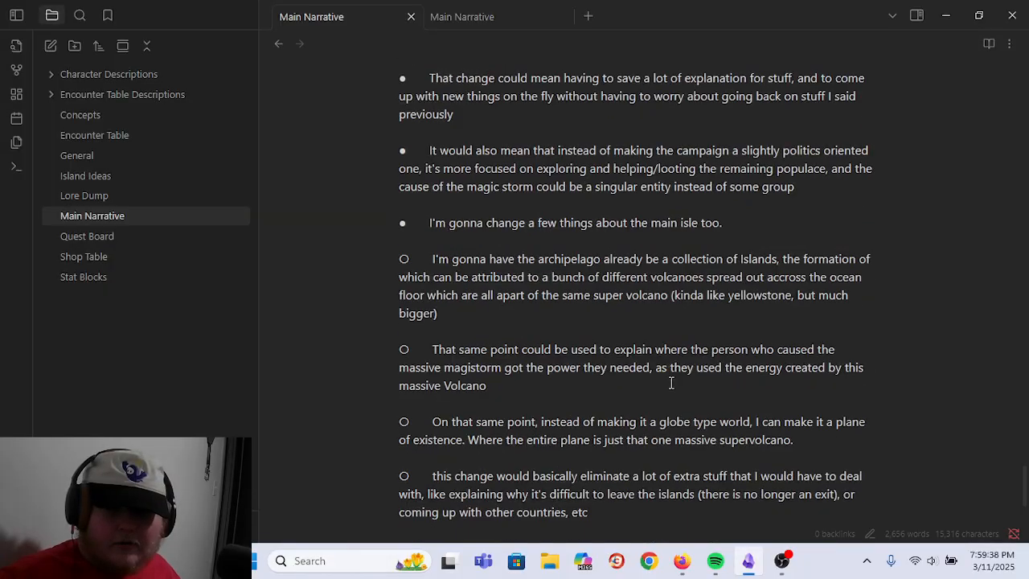
scroll(925, 438, "up", 1)
left_click_drag(925, 437, 982, 293)
left_click(644, 264)
left_click(586, 297)
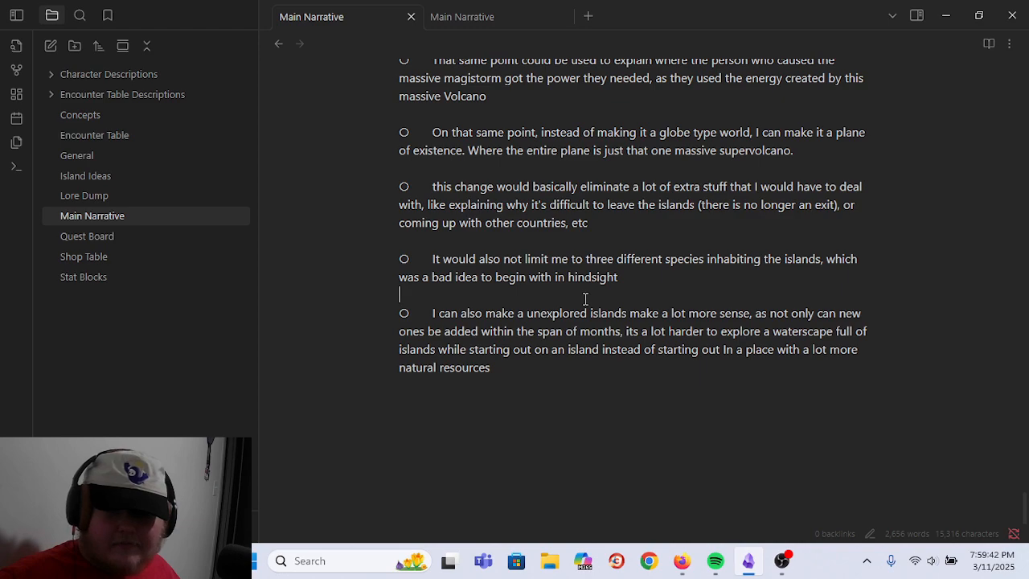